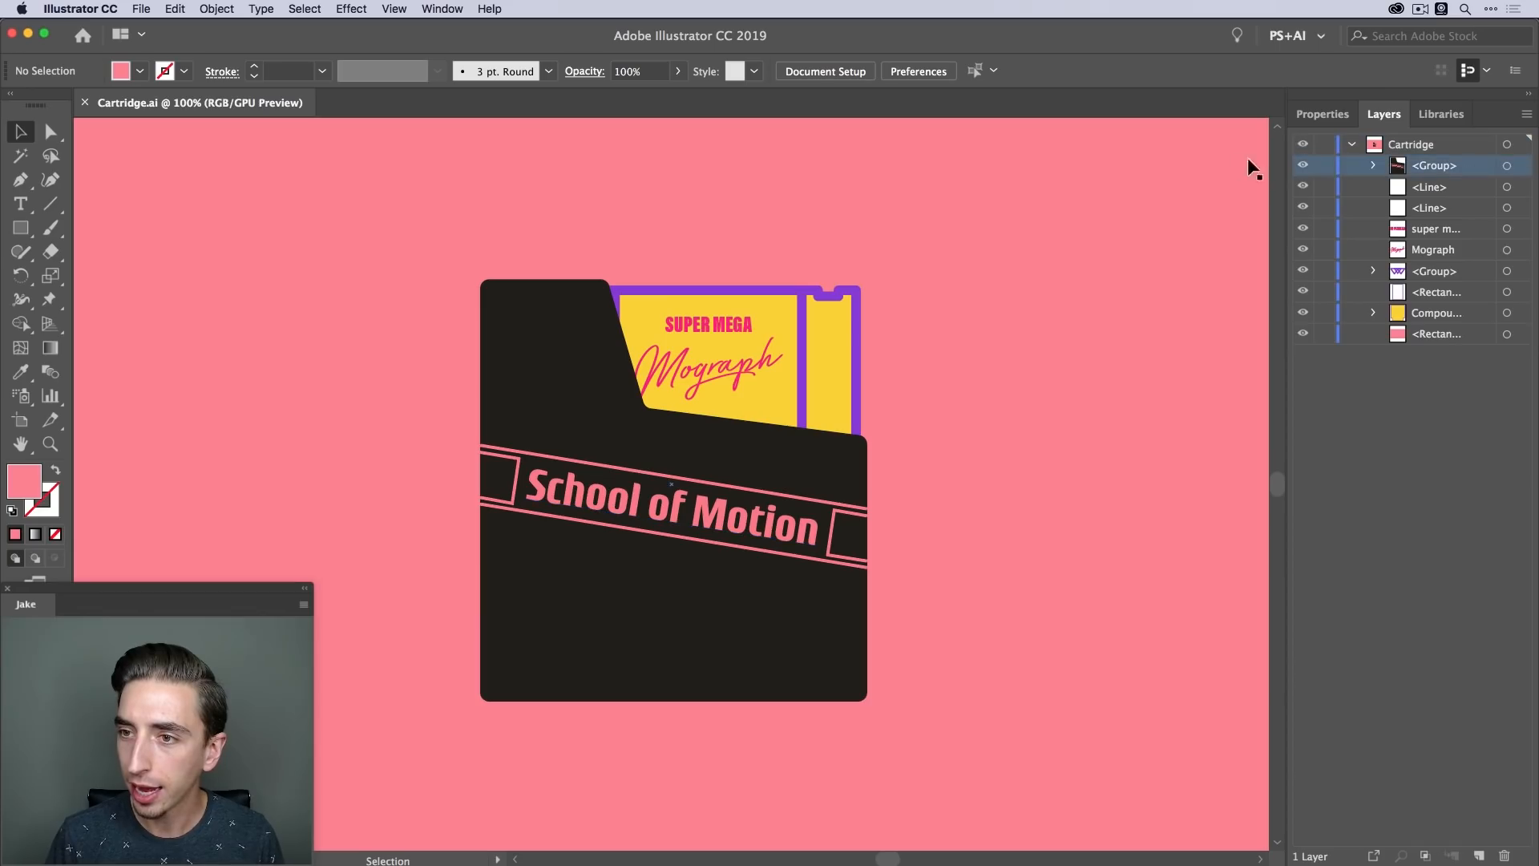
# Hide the topmost group containing the black School of Motion sleeve so the whole cartridge is exposed
pyautogui.click(1303, 165)
pyautogui.click(1303, 165)
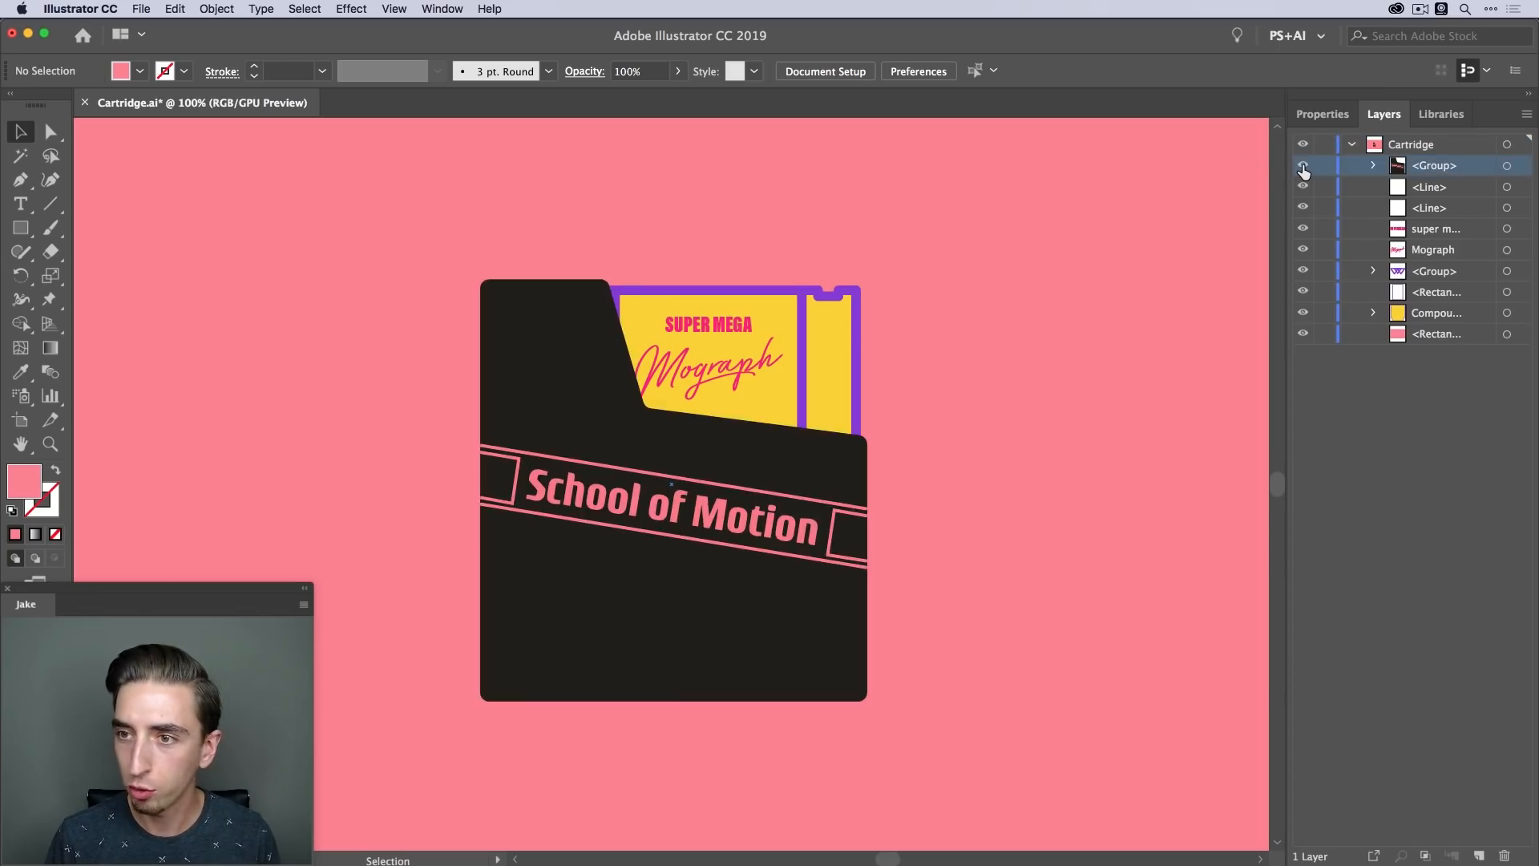
pyautogui.click(1302, 165)
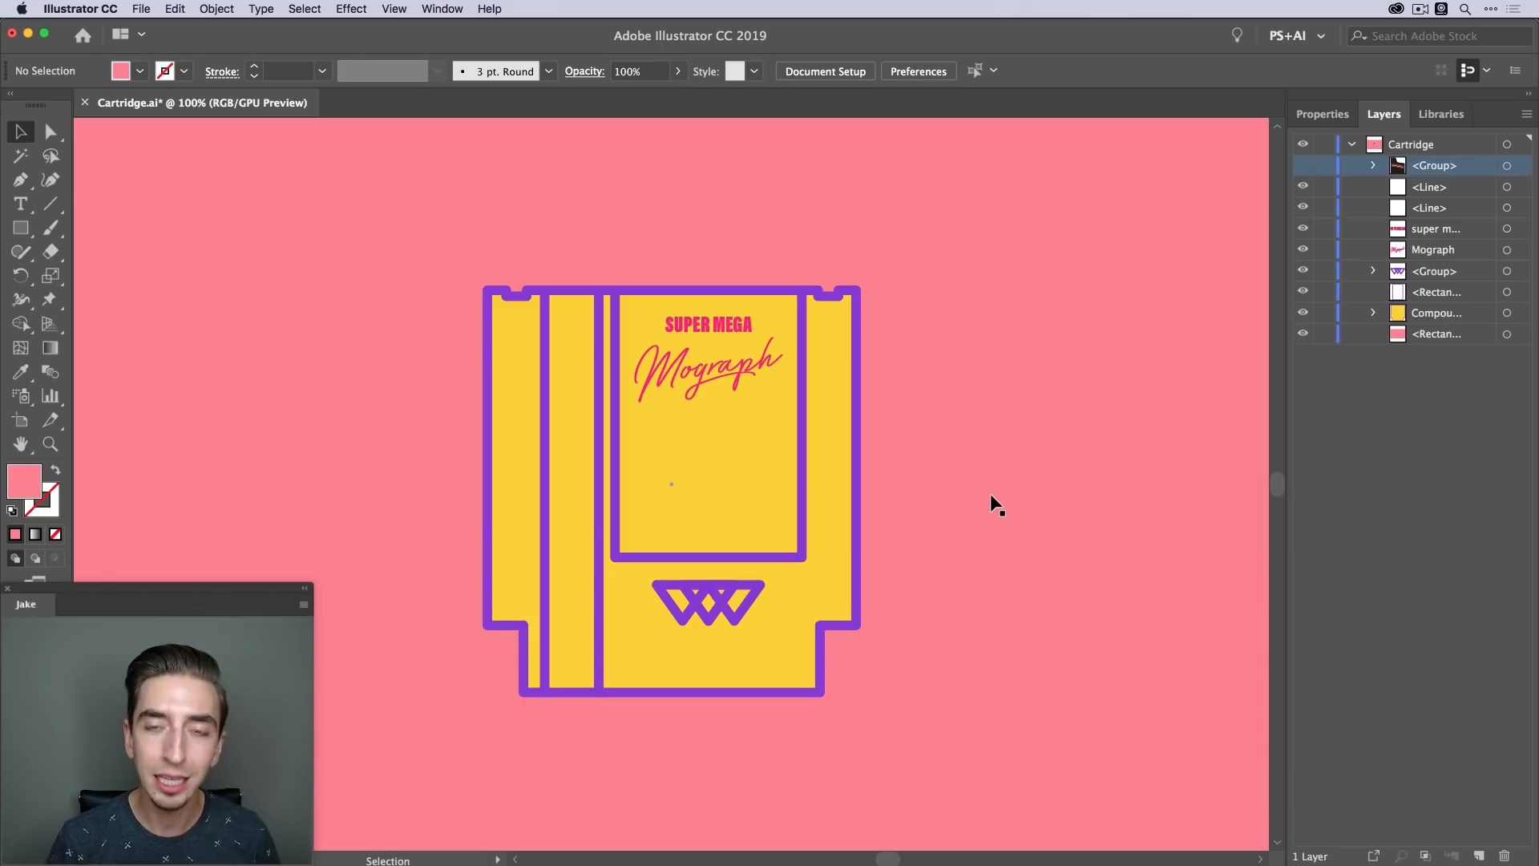
# Examine the properties of the pink background rectangle and of the yellow cartridge's compound shape
pyautogui.click(917, 407)
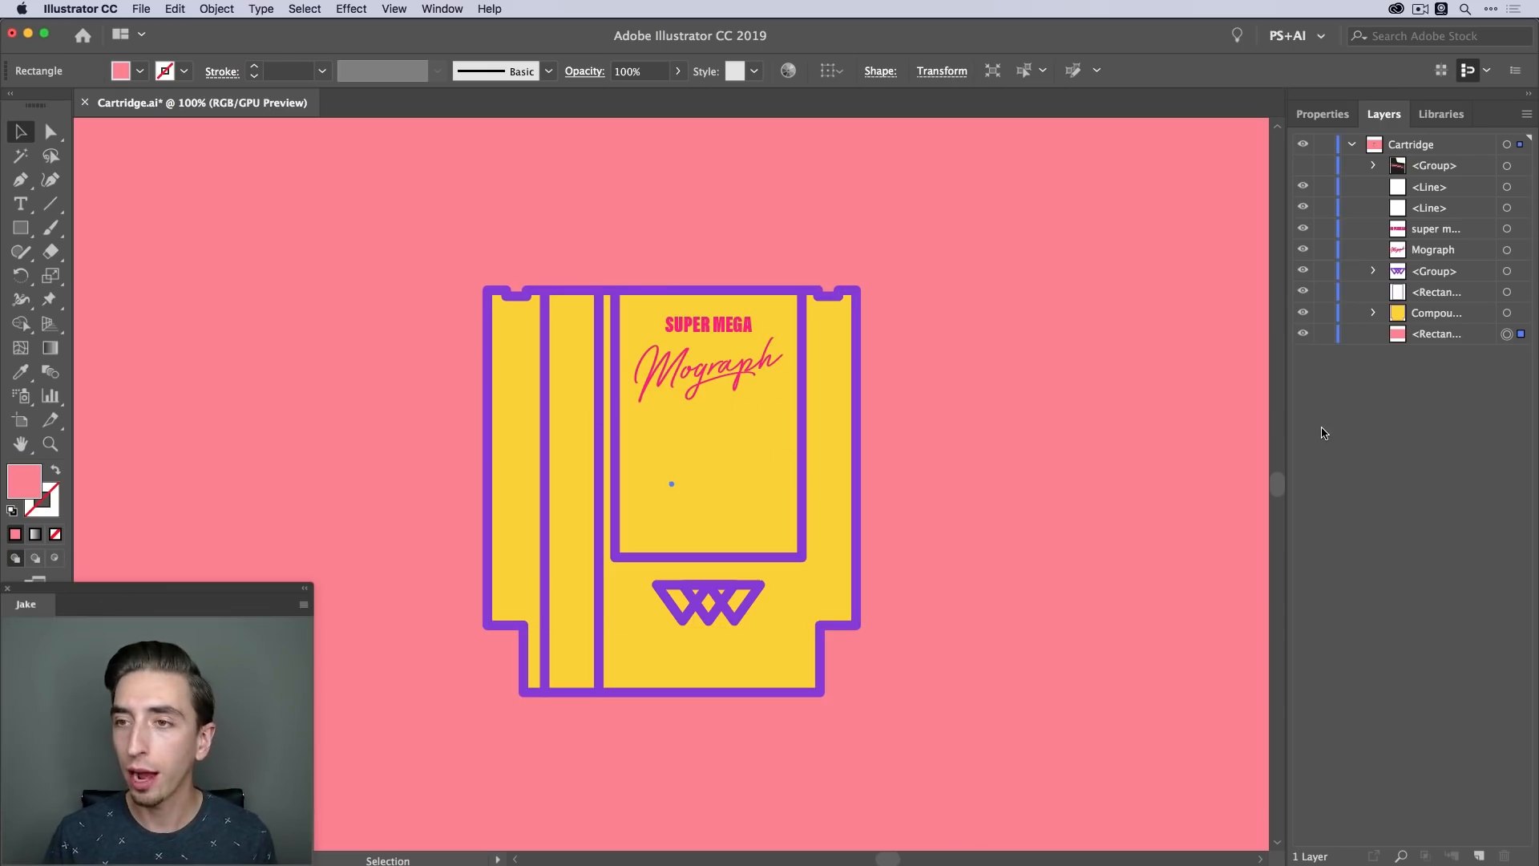
pyautogui.click(1319, 114)
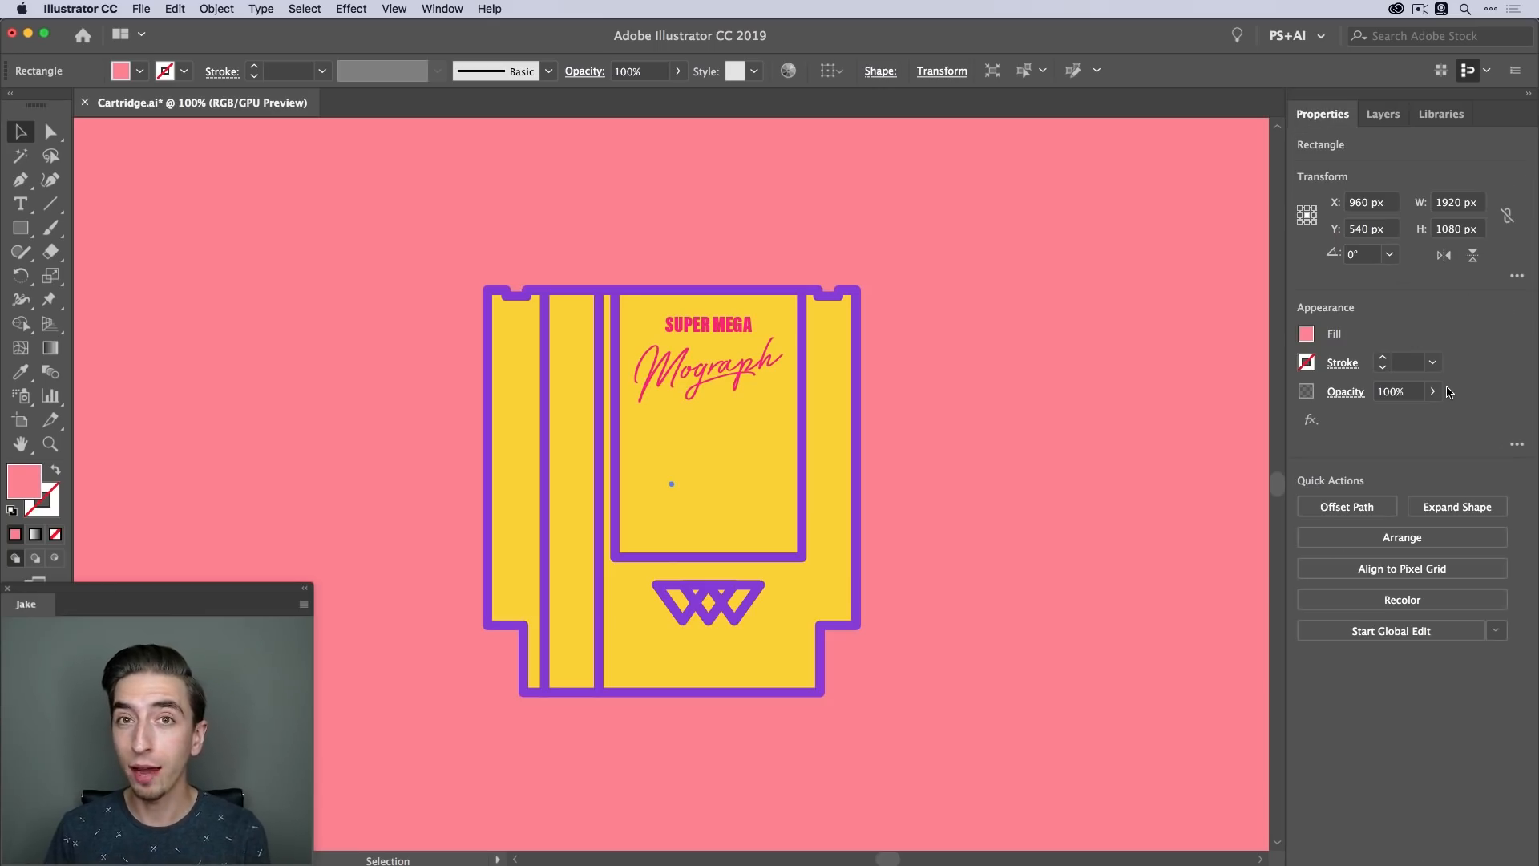
pyautogui.click(442, 9)
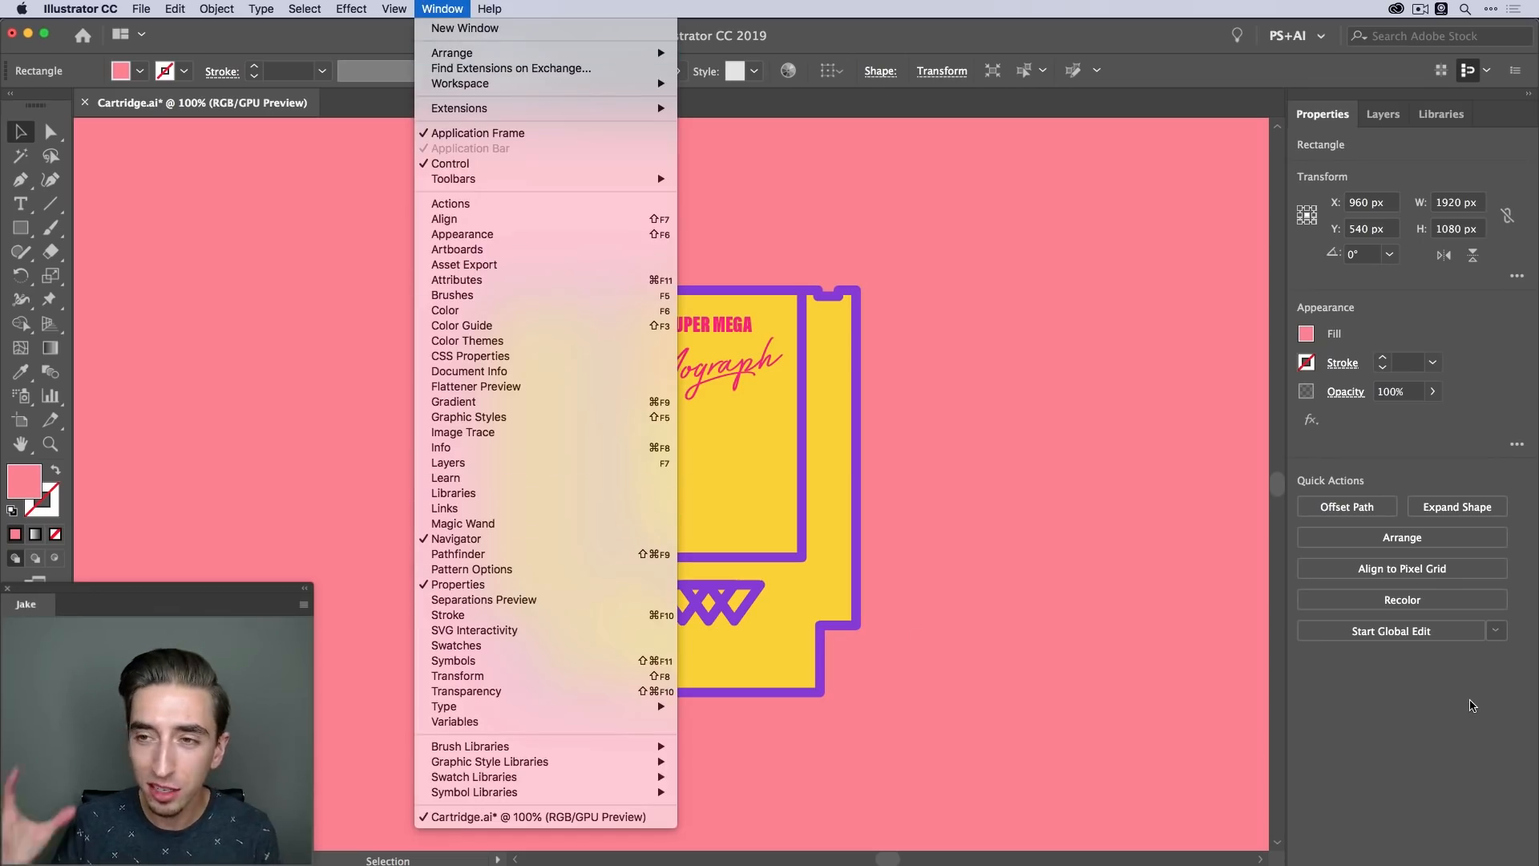
pyautogui.click(1473, 705)
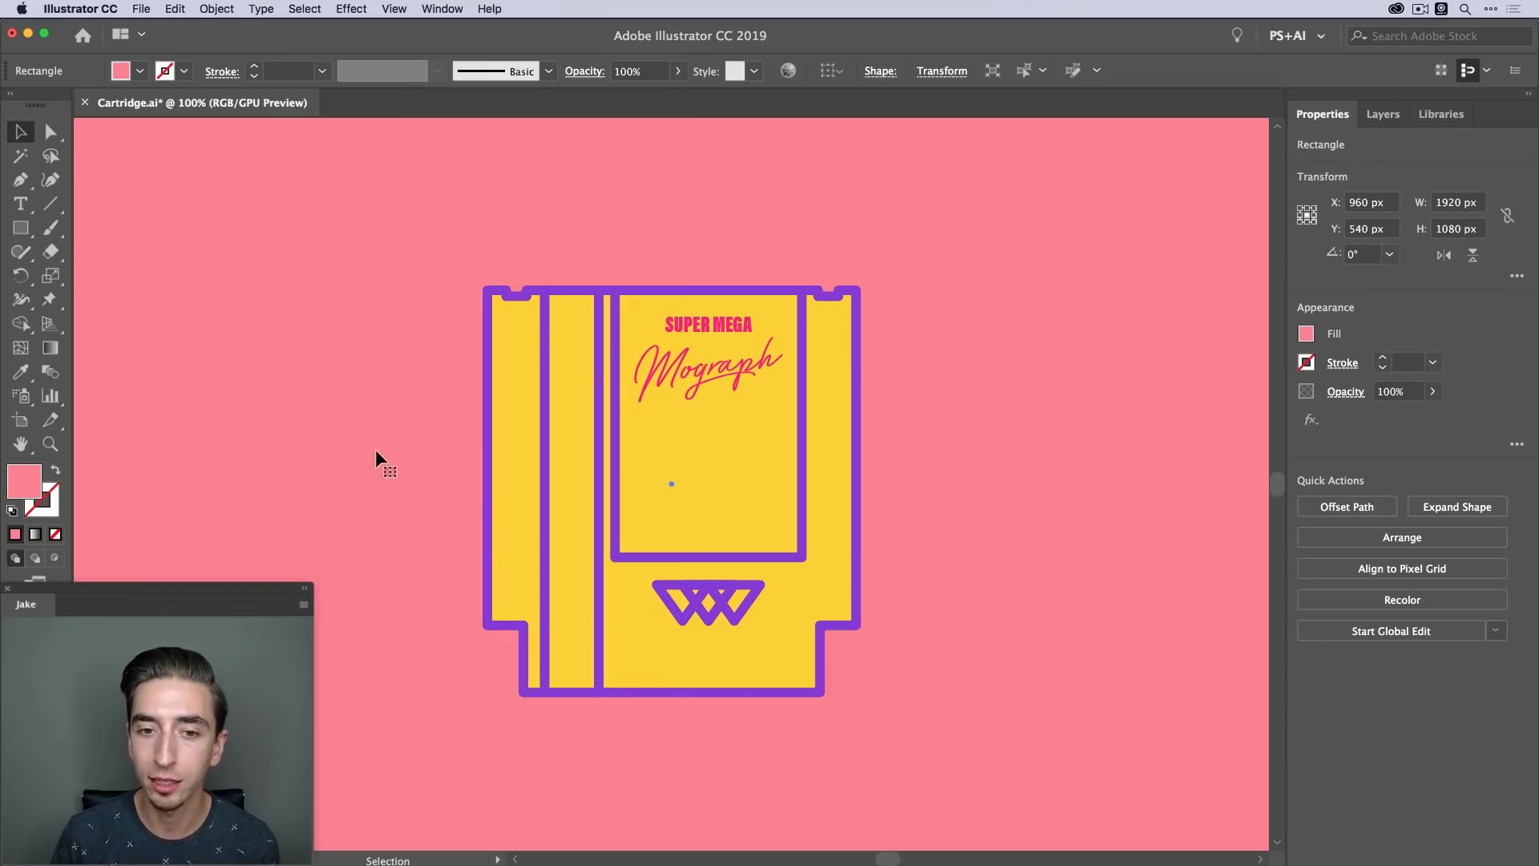
pyautogui.click(691, 364)
pyautogui.click(843, 440)
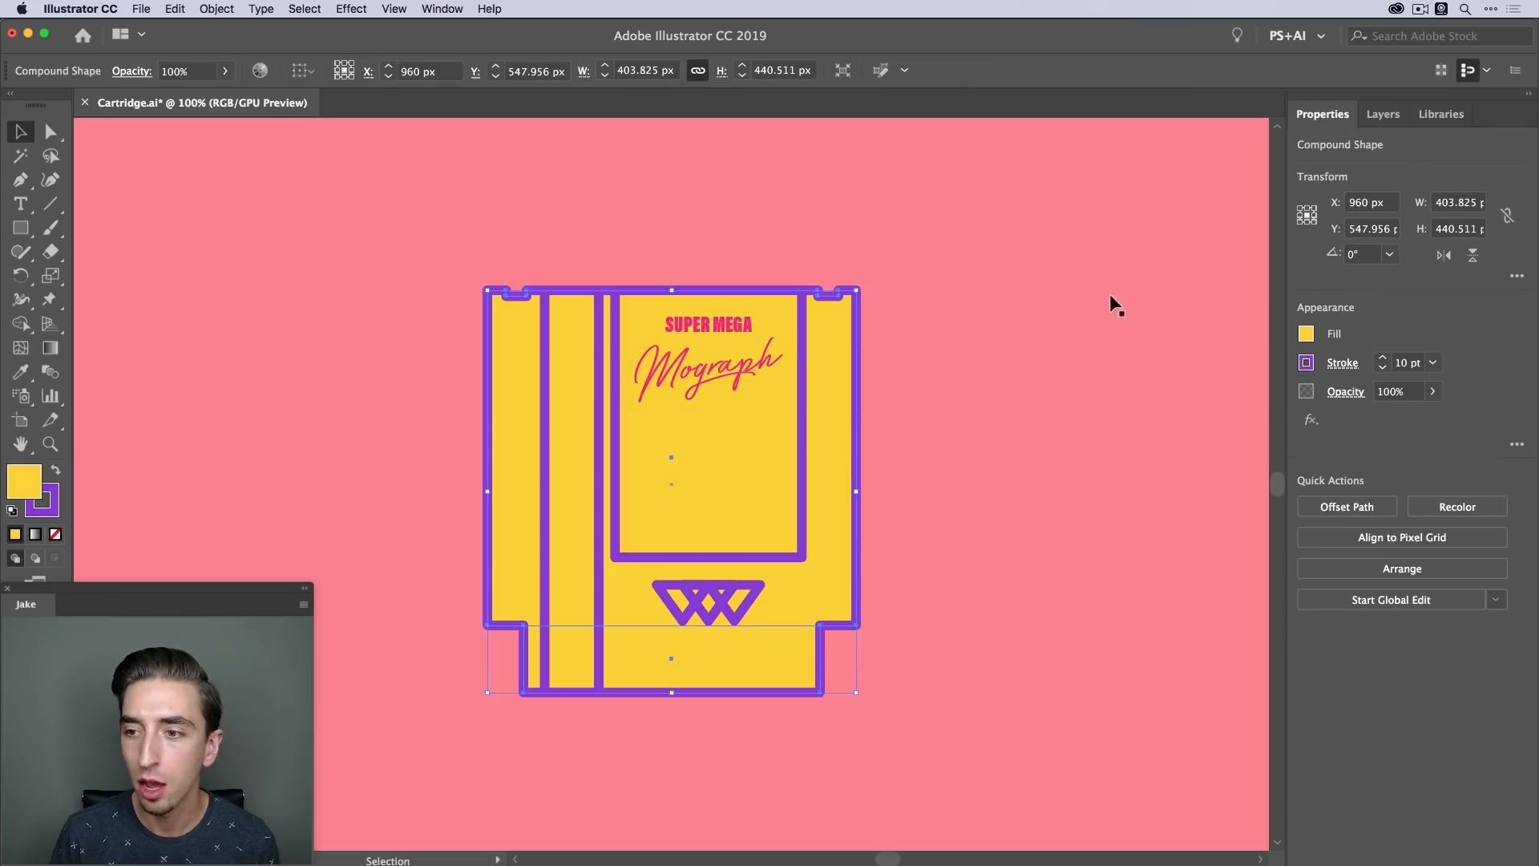
pyautogui.click(1166, 315)
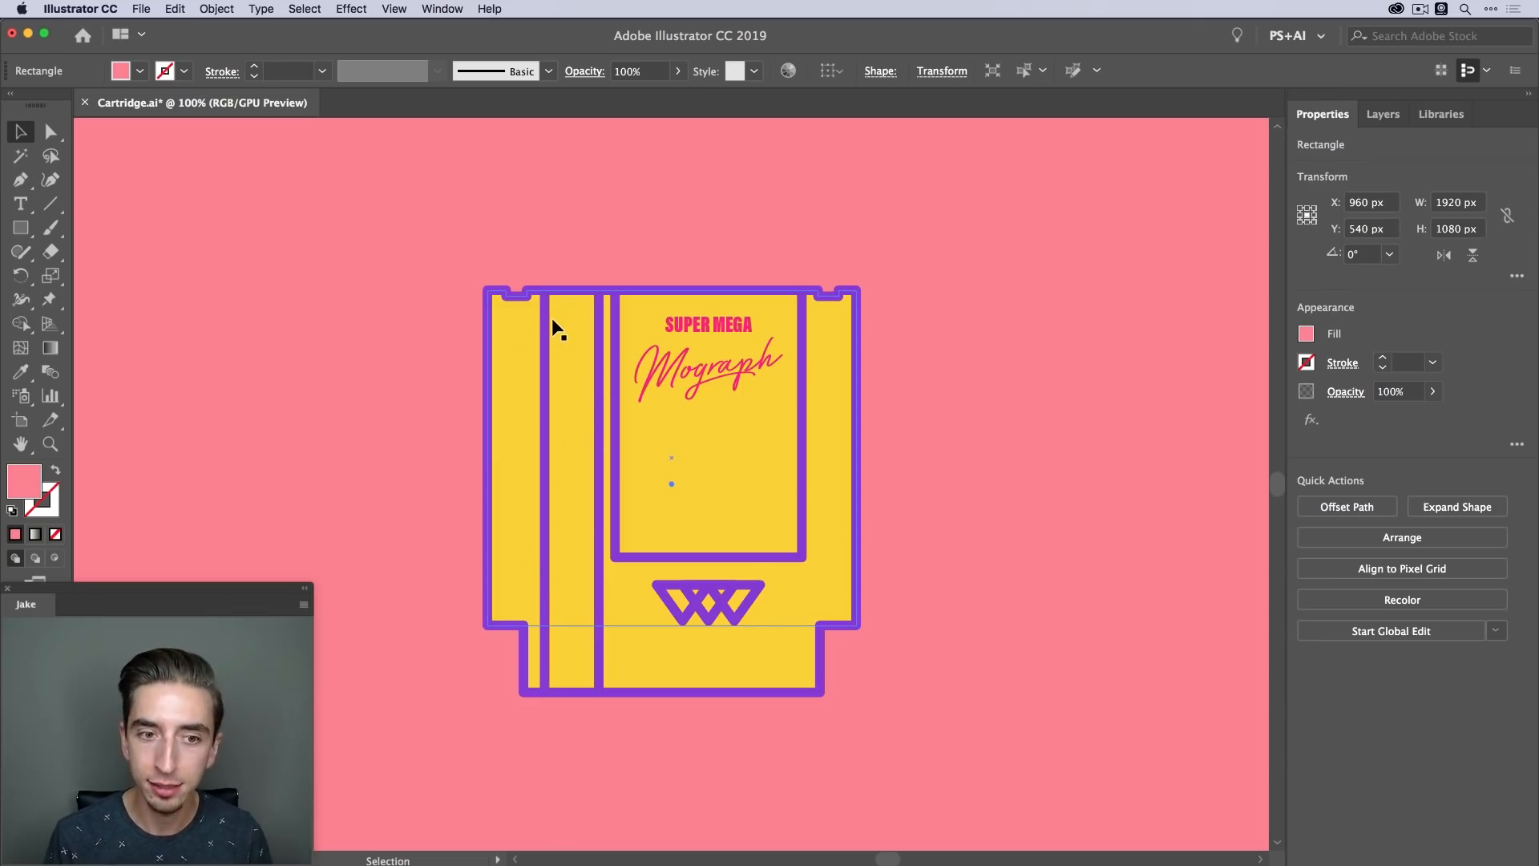
# Draw a 59 × 45 px rectangle at the upper end of the cartridge's vertical strip and sample the divider's purple 10 pt stroke onto it
pyautogui.press('m')
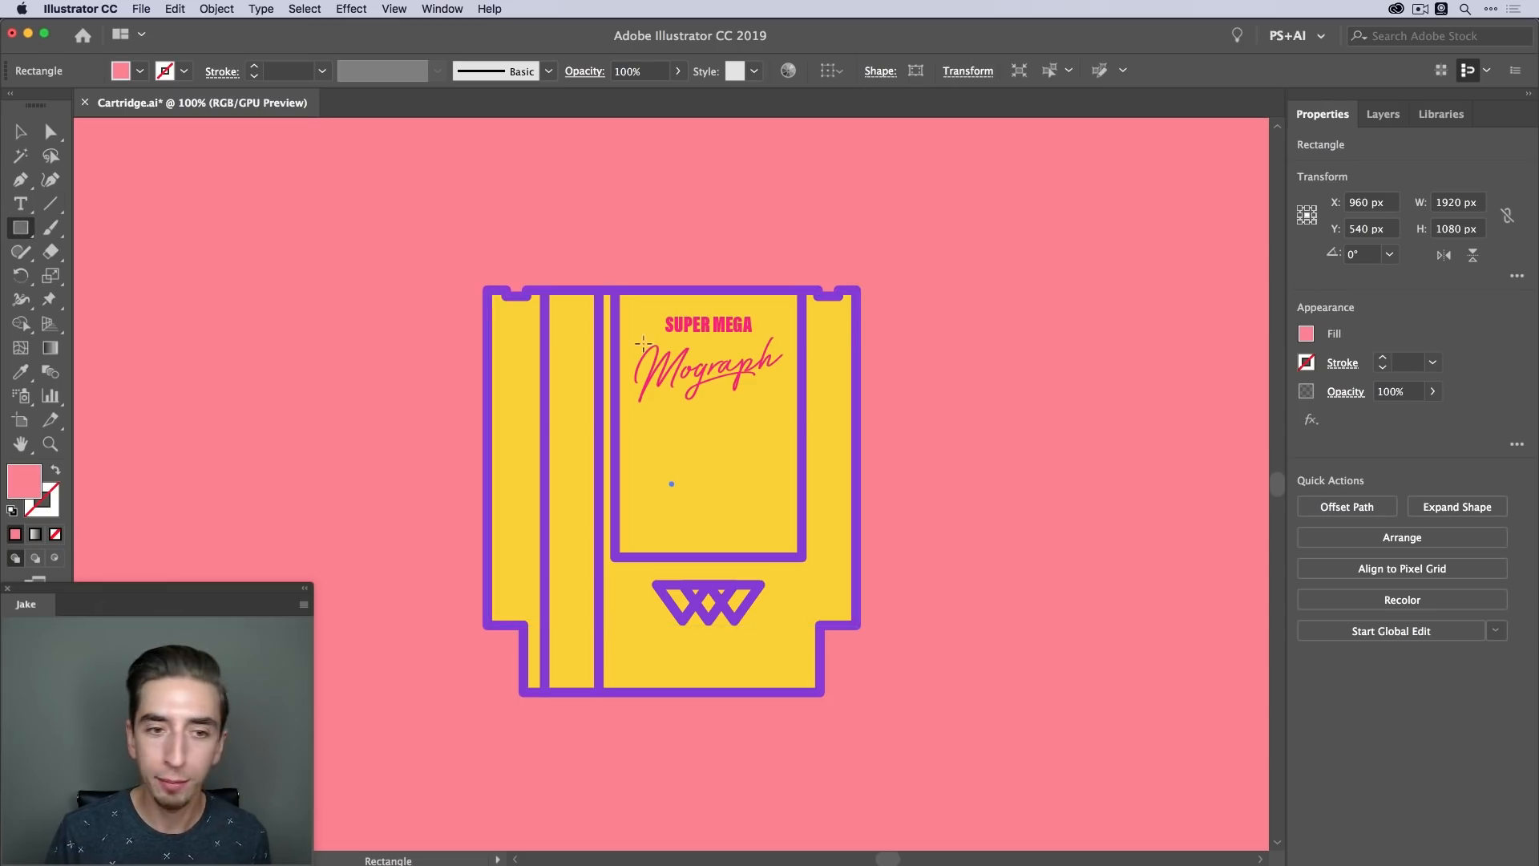
pyautogui.moveTo(549, 292); pyautogui.dragTo(597, 331)
pyautogui.press('i')
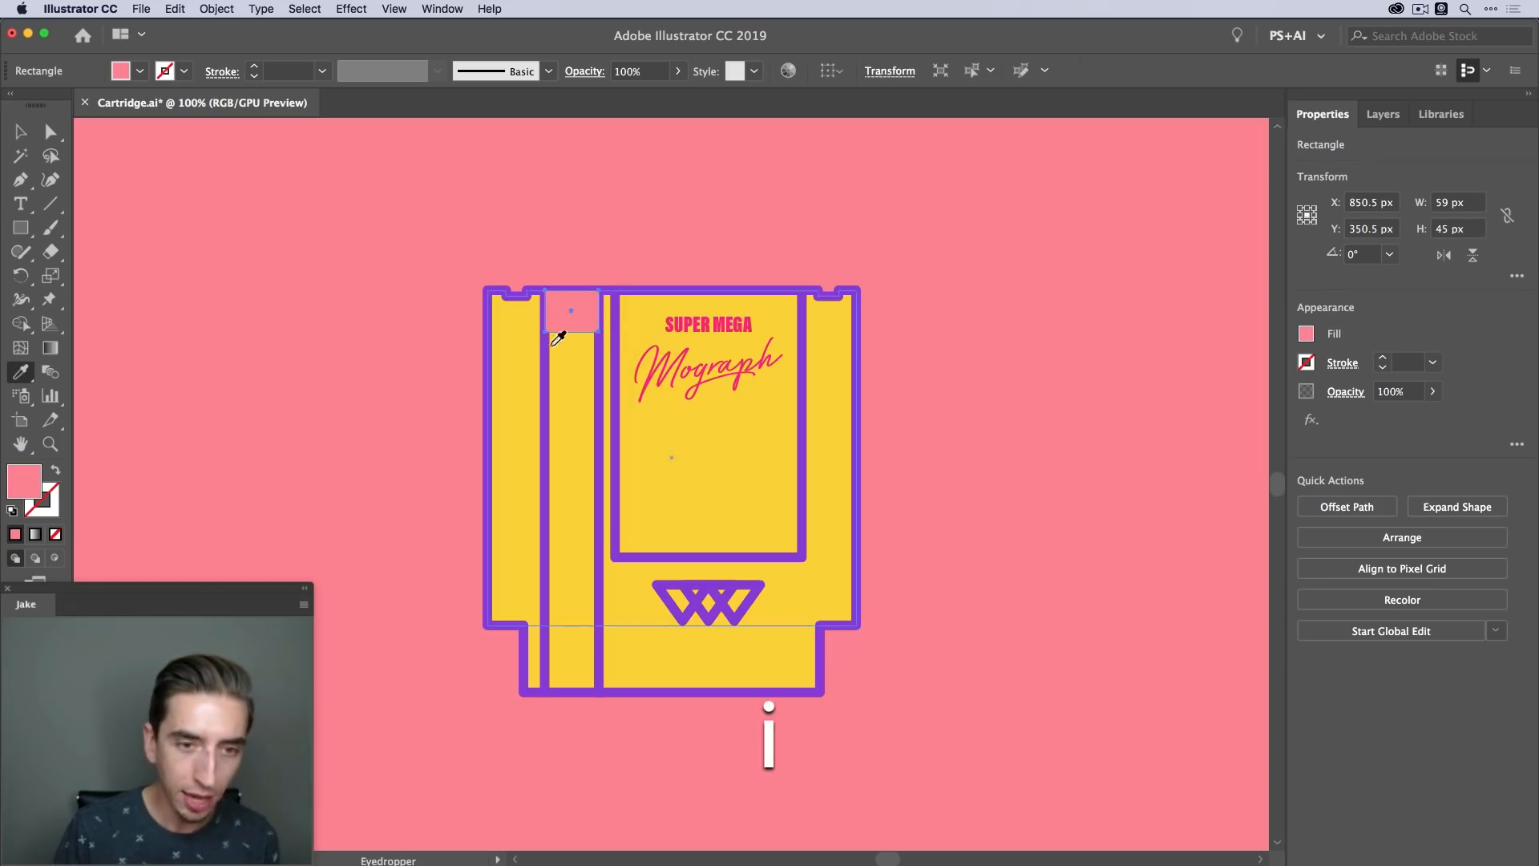
pyautogui.click(548, 372)
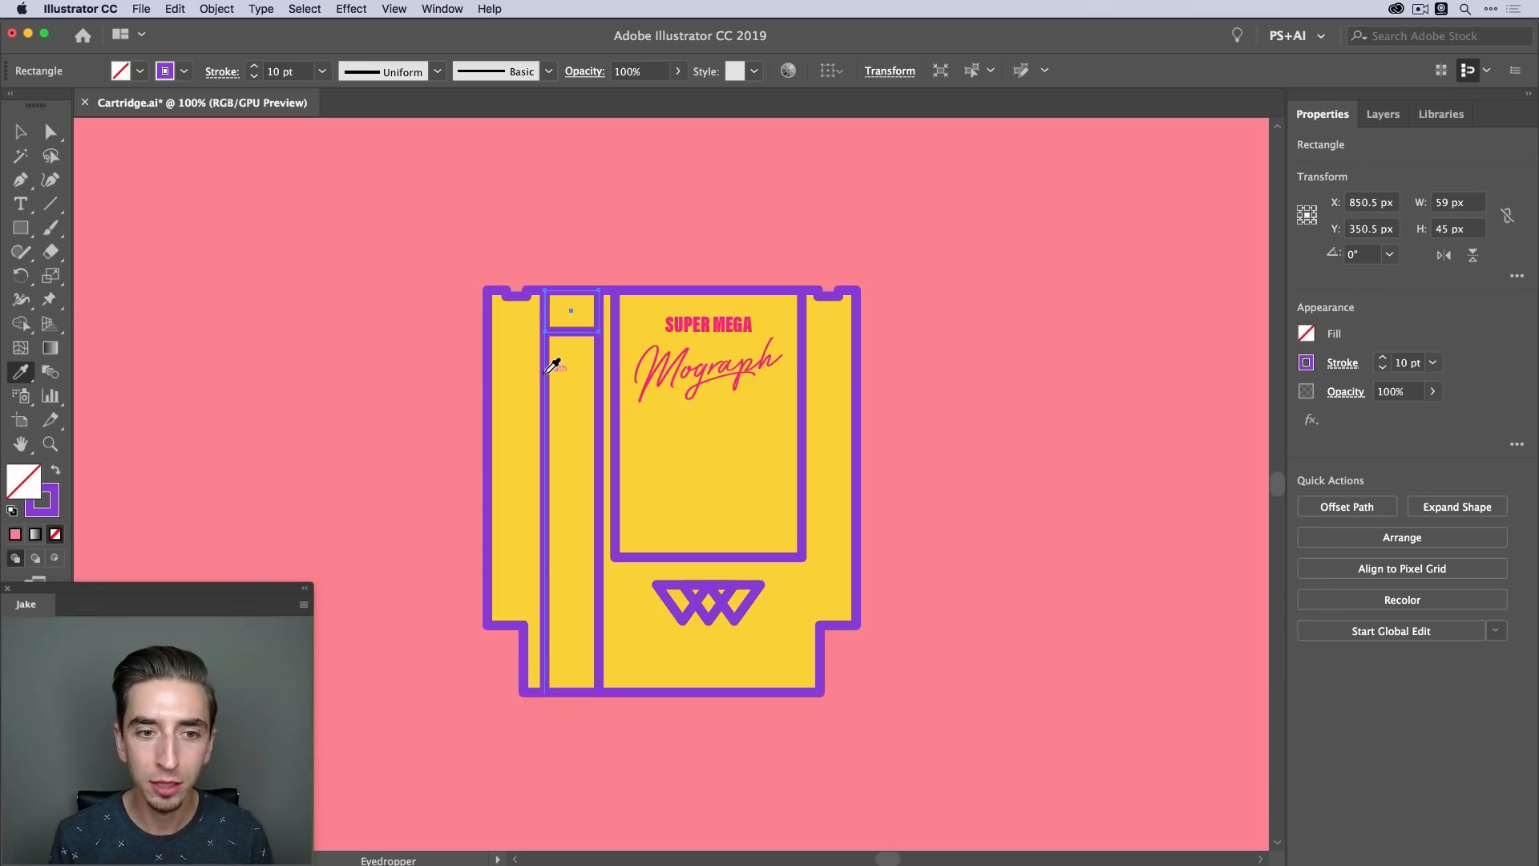
pyautogui.press('v')
pyautogui.click(609, 252)
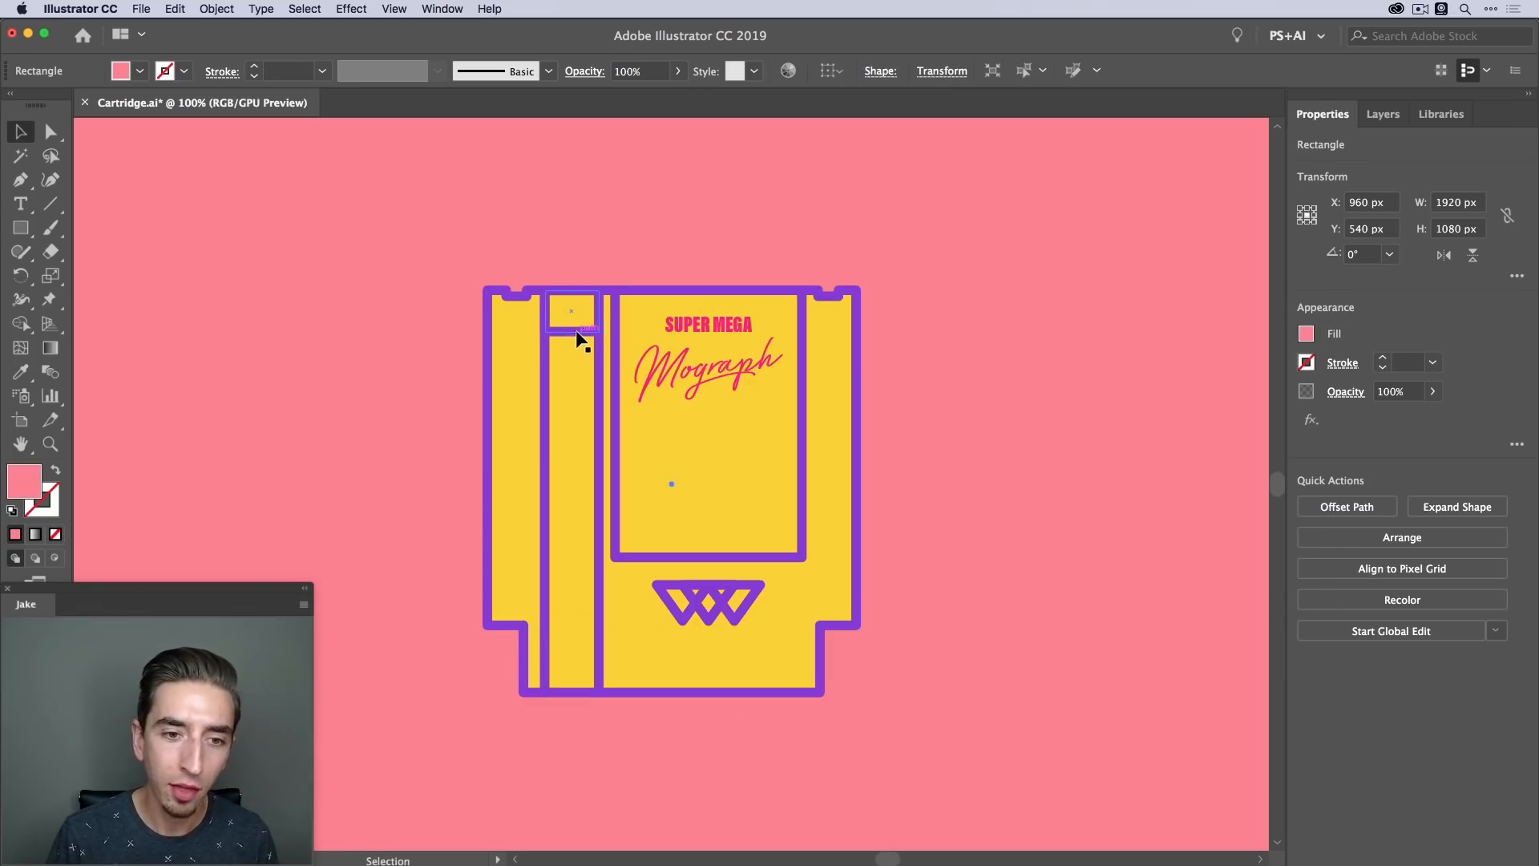
# Move the small rectangle down to Y 395.5 px, check the Smart Guides option, and snap a copy directly beneath it at Y 440.5 px
pyautogui.moveTo(583, 341); pyautogui.dragTo(576, 371)
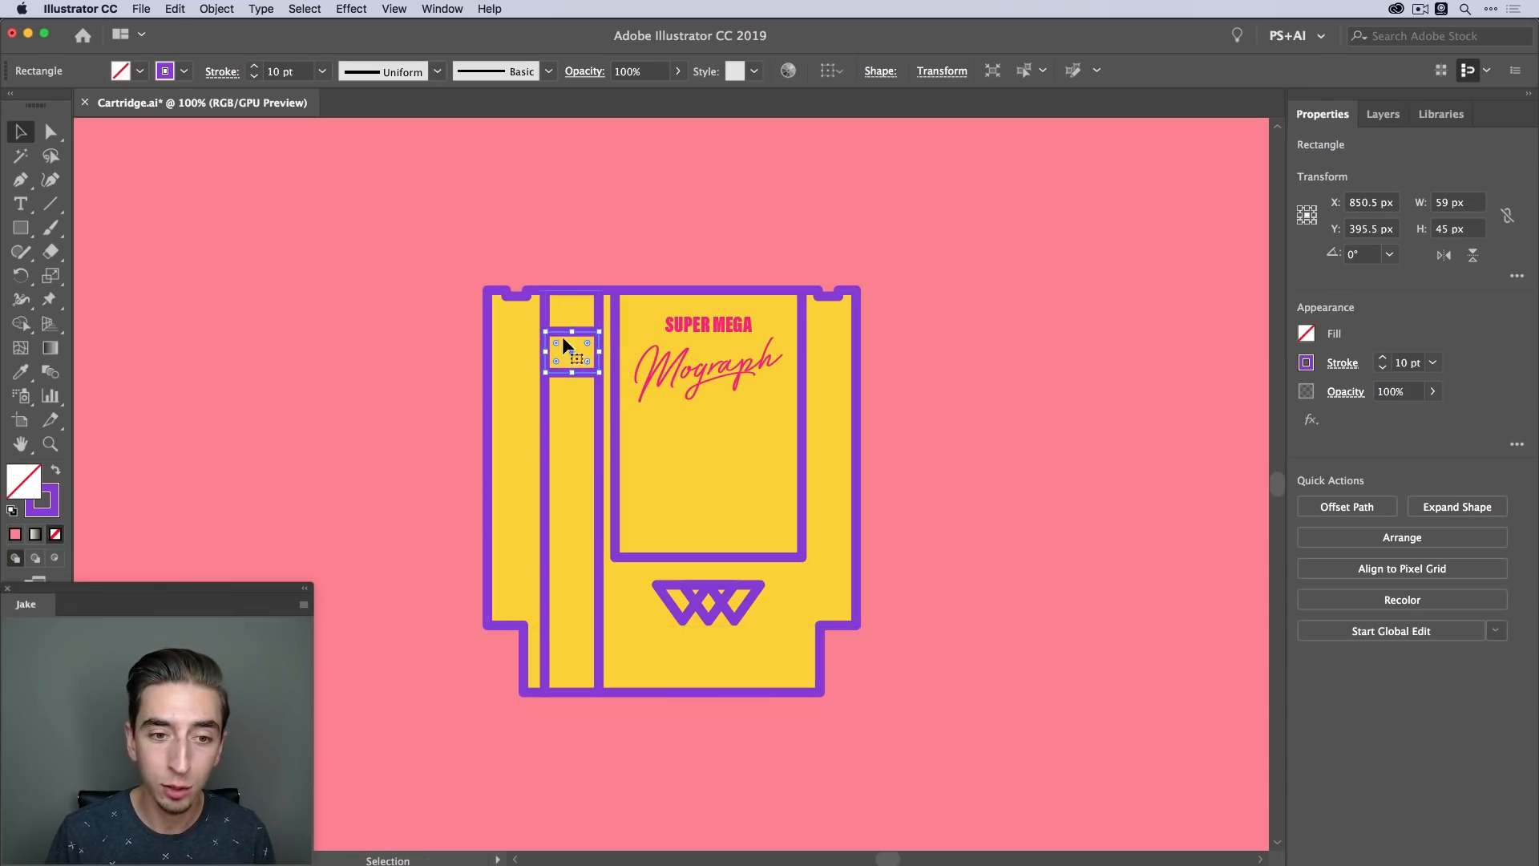
pyautogui.click(430, 8)
pyautogui.moveTo(396, 7)
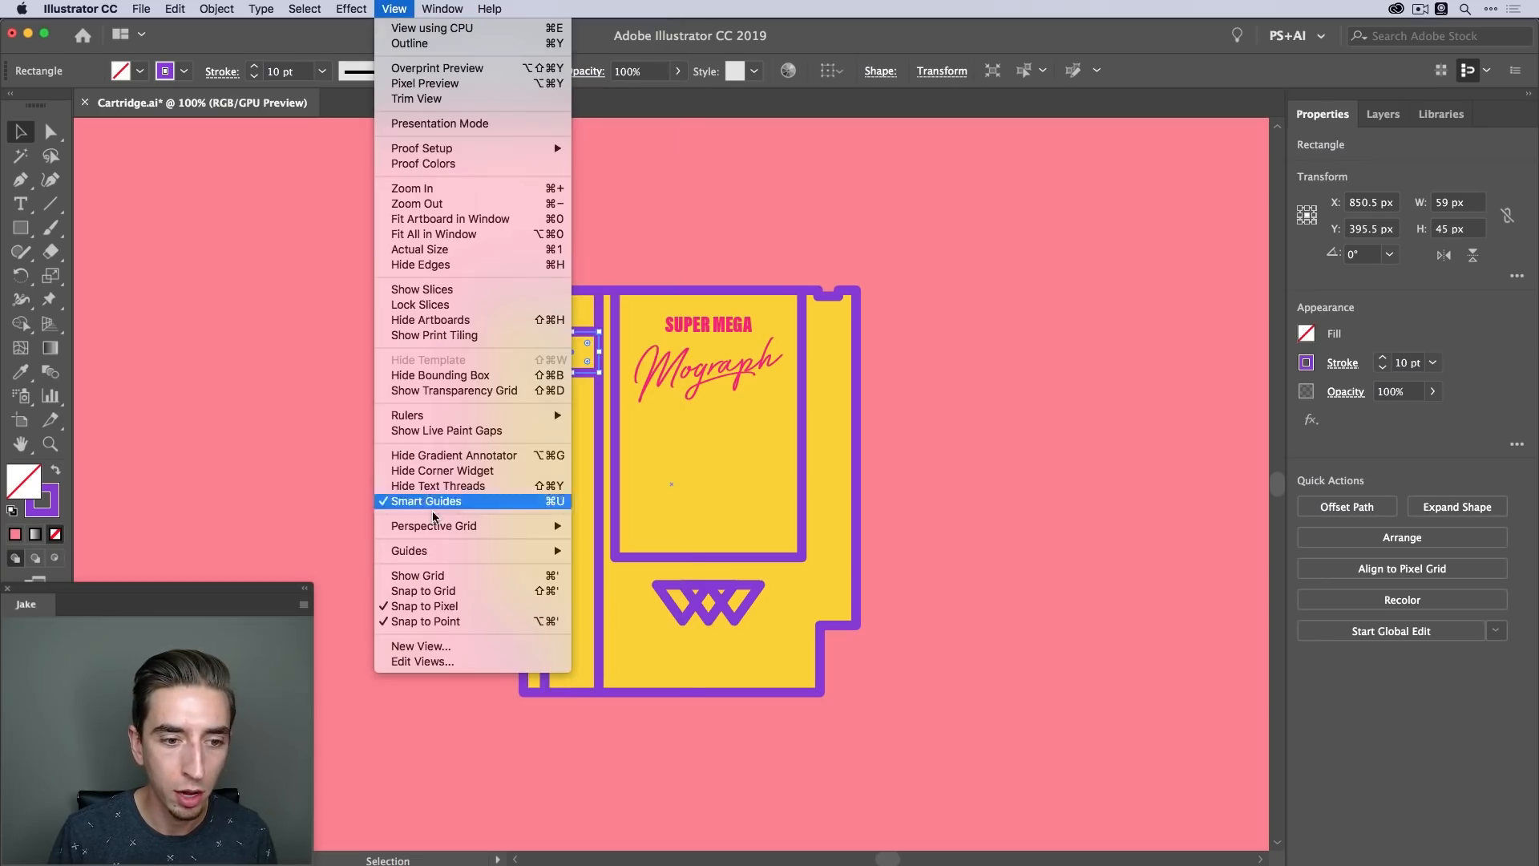
pyautogui.click(563, 504)
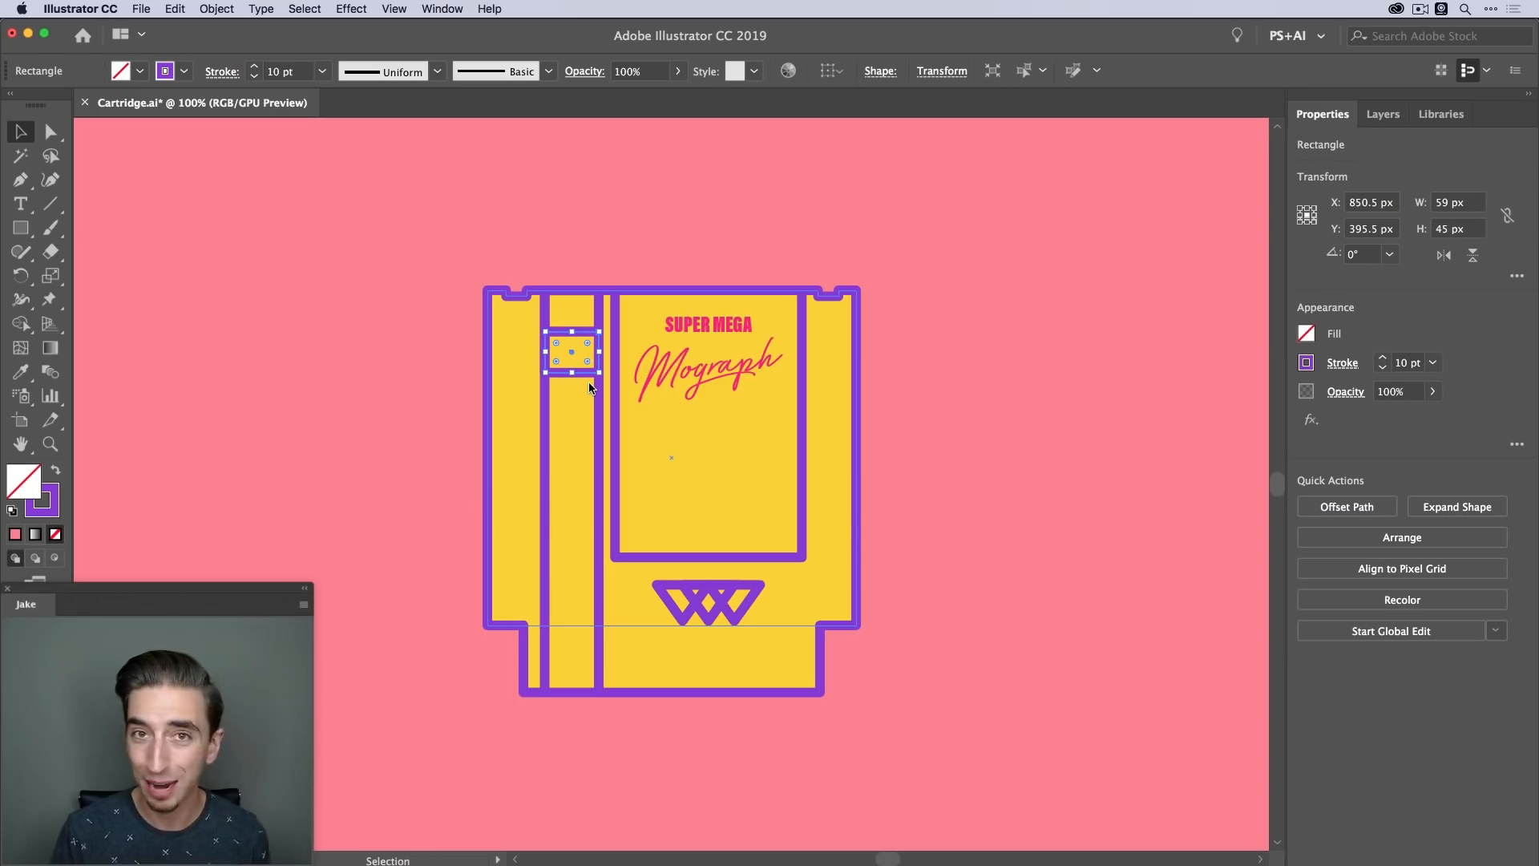
pyautogui.moveTo(588, 387); pyautogui.dragTo(590, 424)
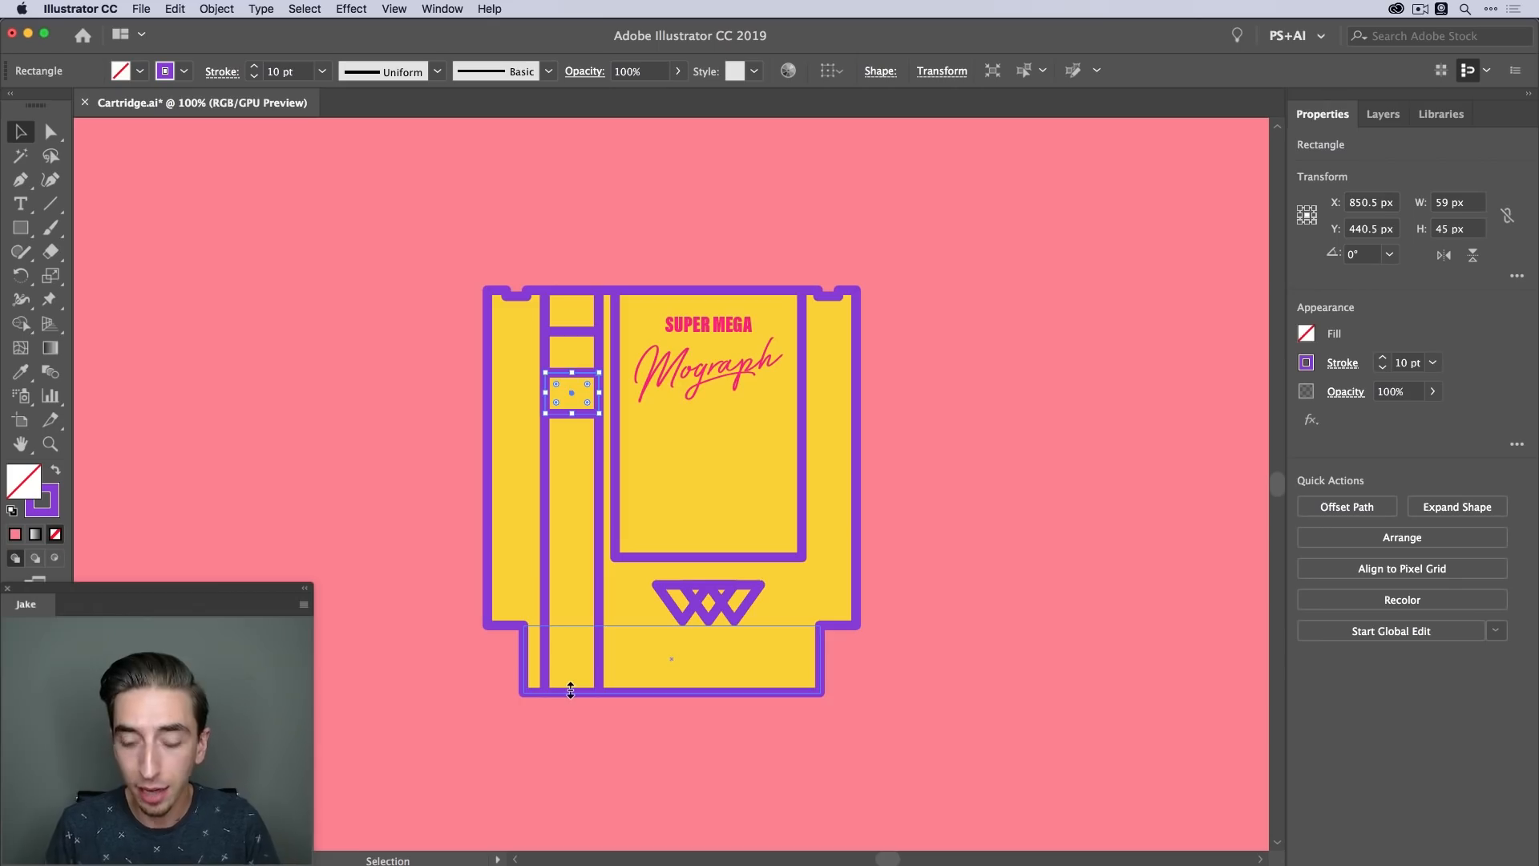
# Delete both small rectangles from the cartridge's vertical strip
pyautogui.press('BackSpace')
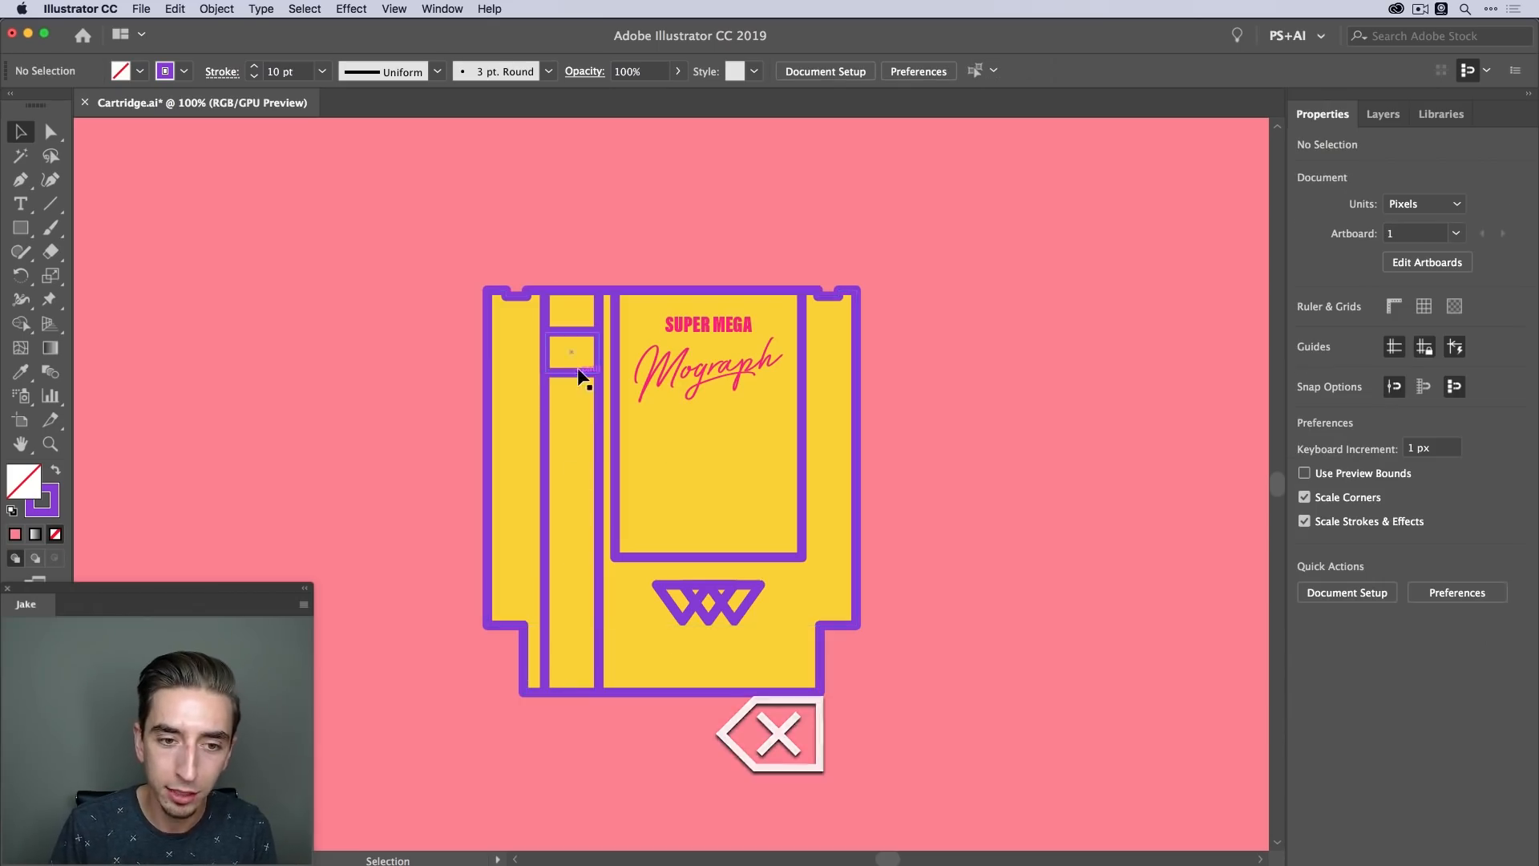
pyautogui.click(579, 382)
pyautogui.press('BackSpace')
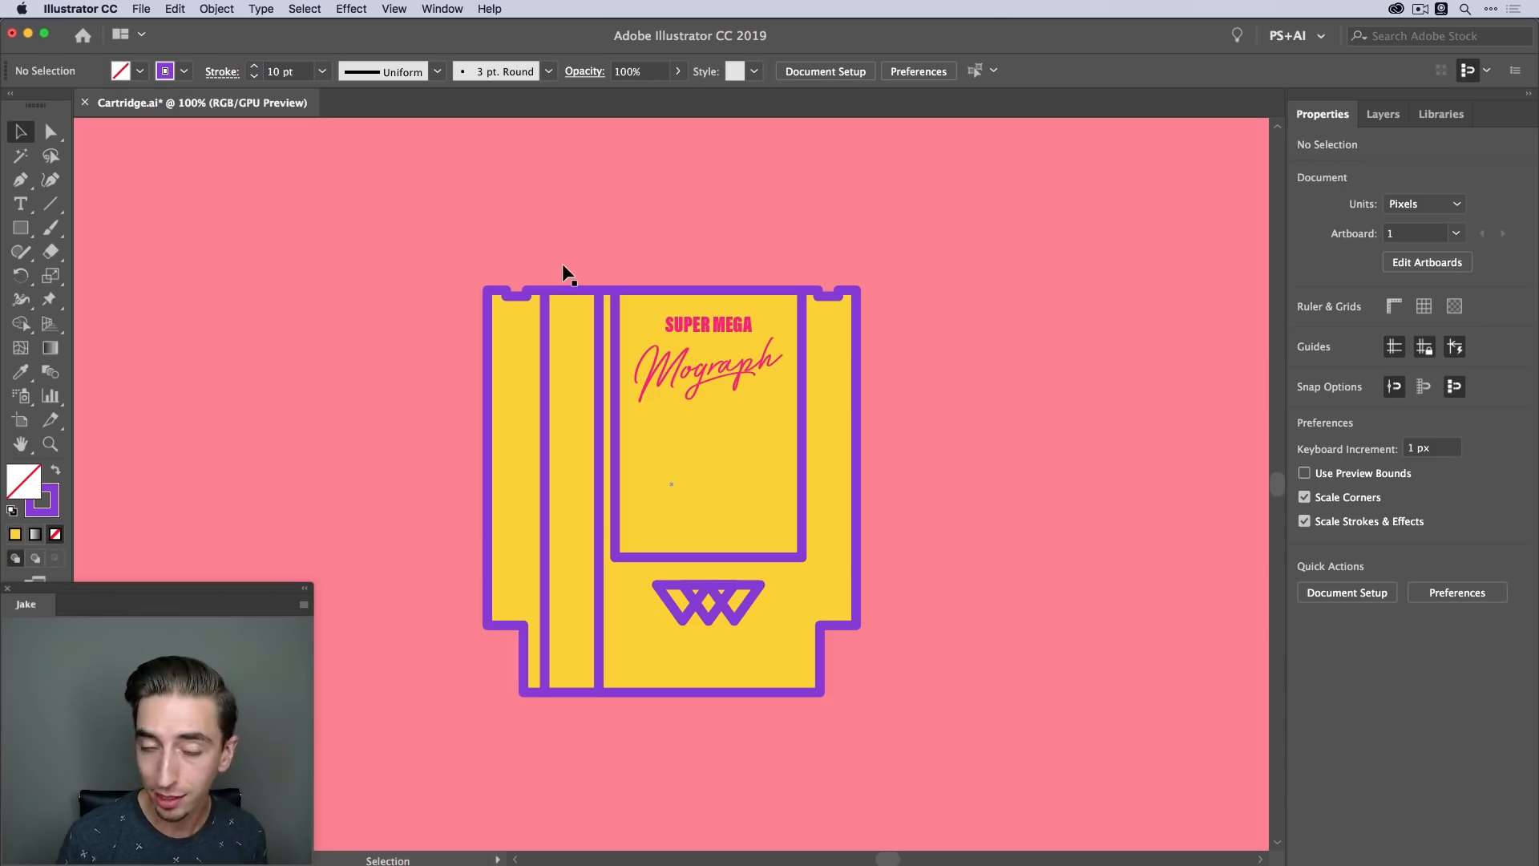
# Check the purple stroke color and draw a horizontal 59 px line across the upper part of the vertical strip between its two dividers
pyautogui.click(49, 203)
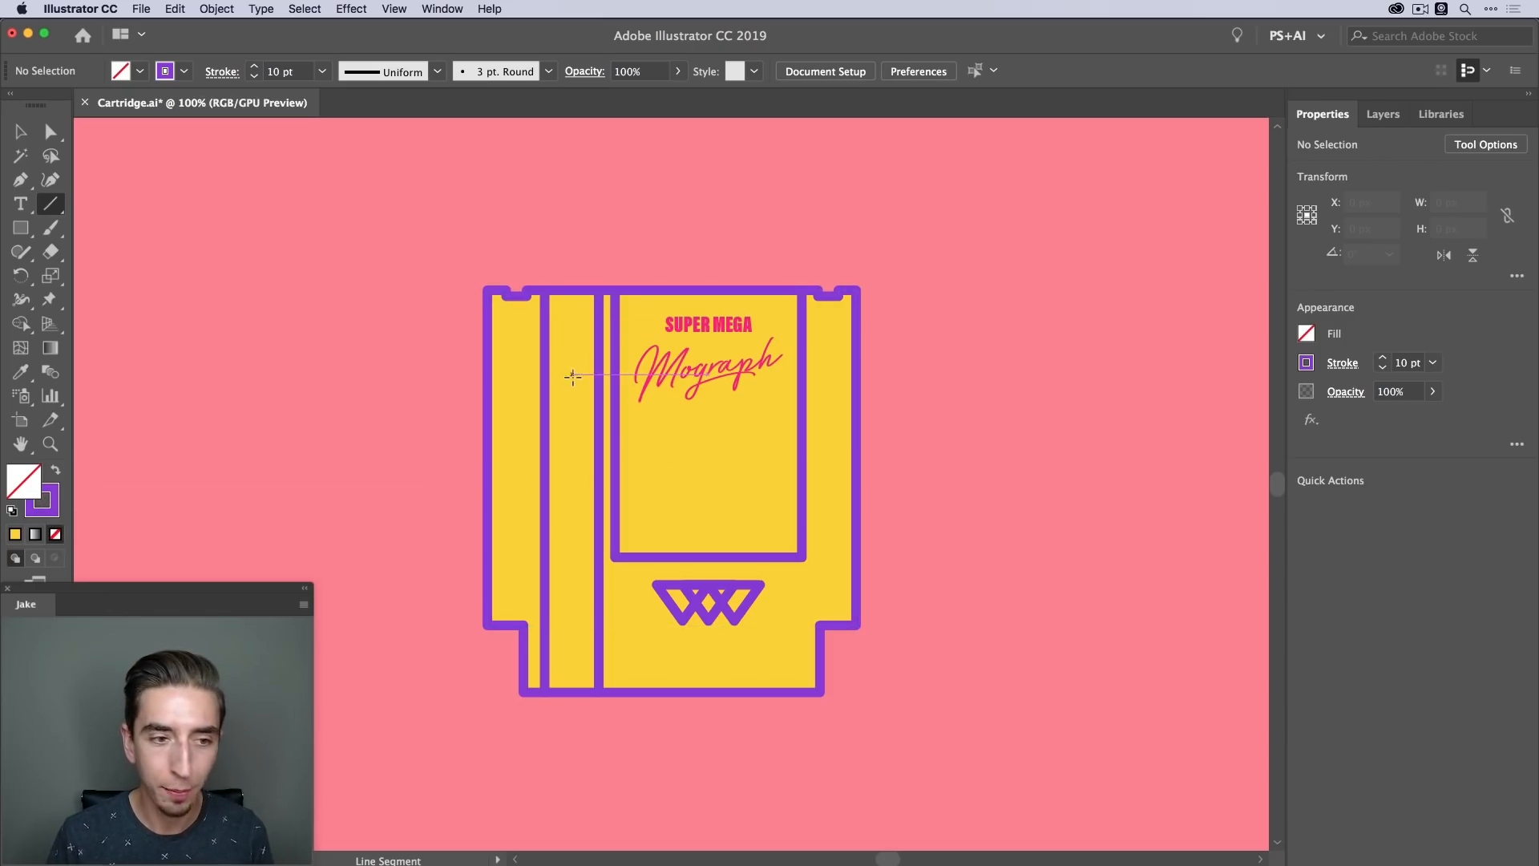
pyautogui.click(45, 504)
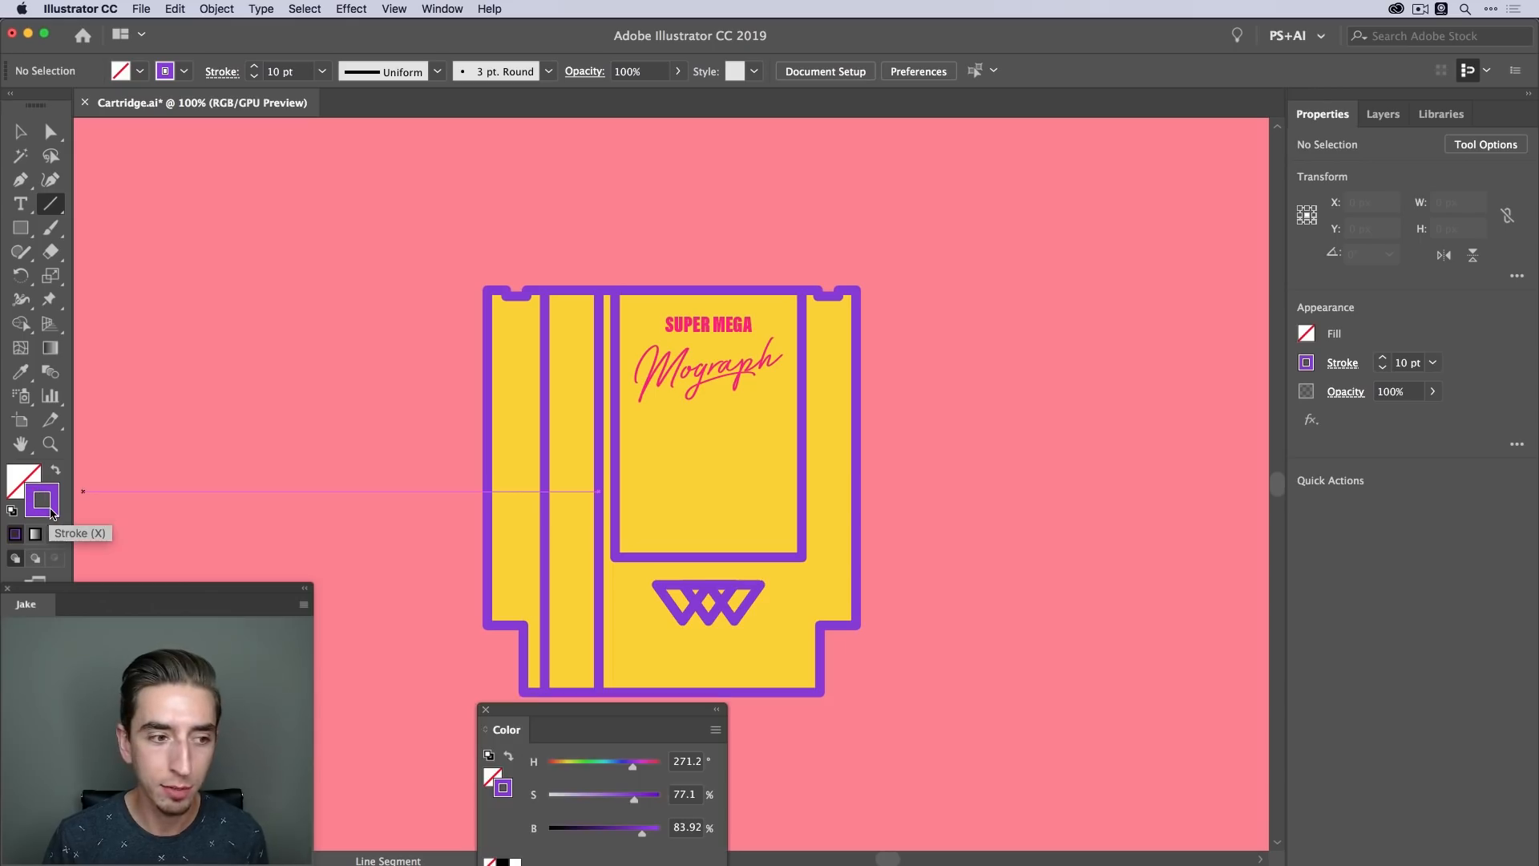
pyautogui.moveTo(414, 462); pyautogui.dragTo(226, 372)
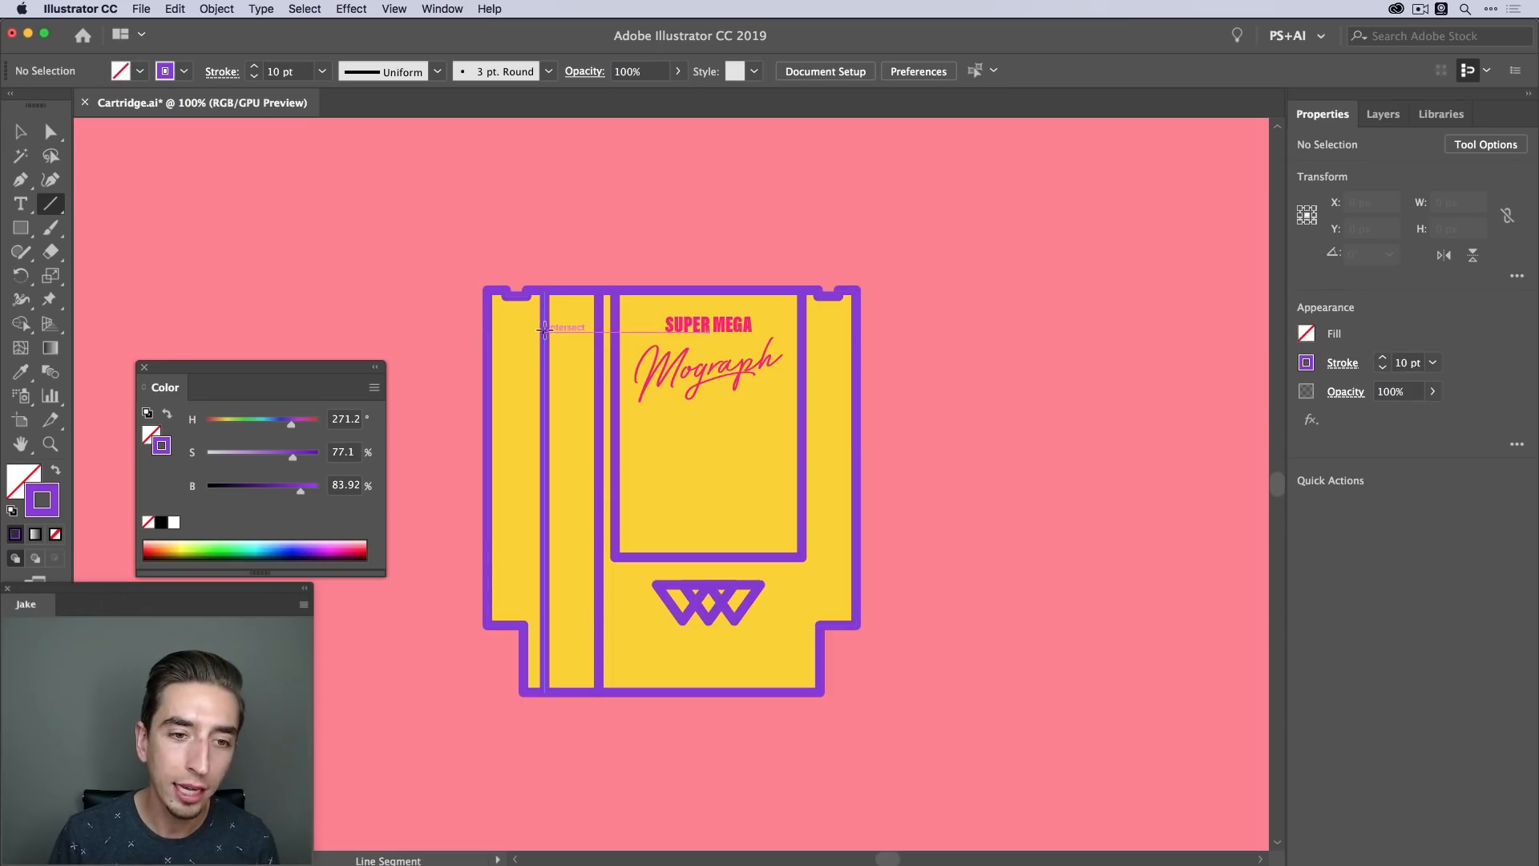
pyautogui.moveTo(544, 328); pyautogui.dragTo(599, 331)
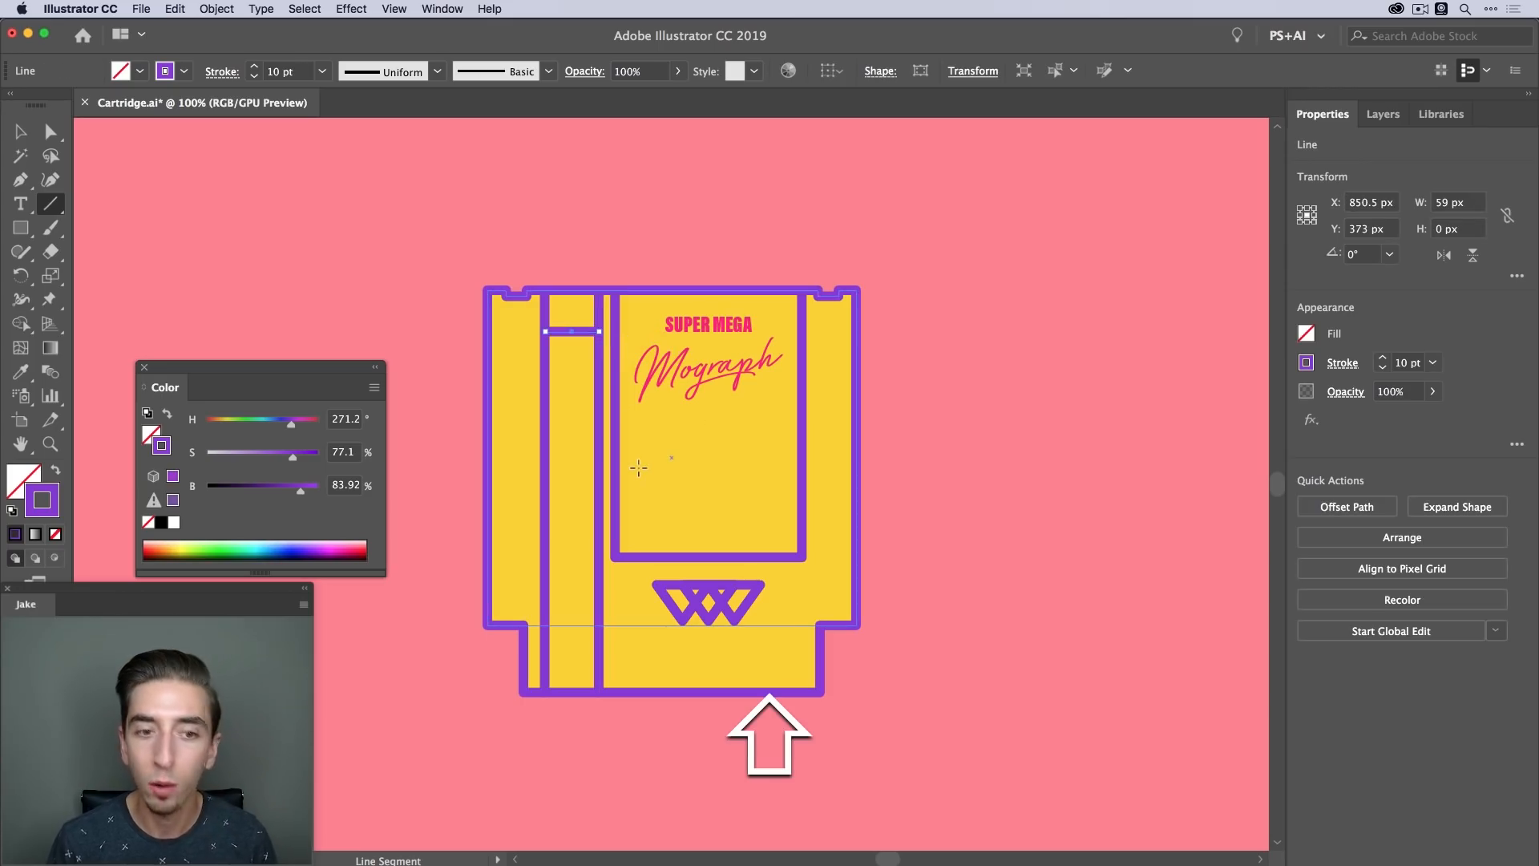
# Move the short horizontal line up near the cartridge's upper edge and nudge it to Y 361 px
pyautogui.press('v')
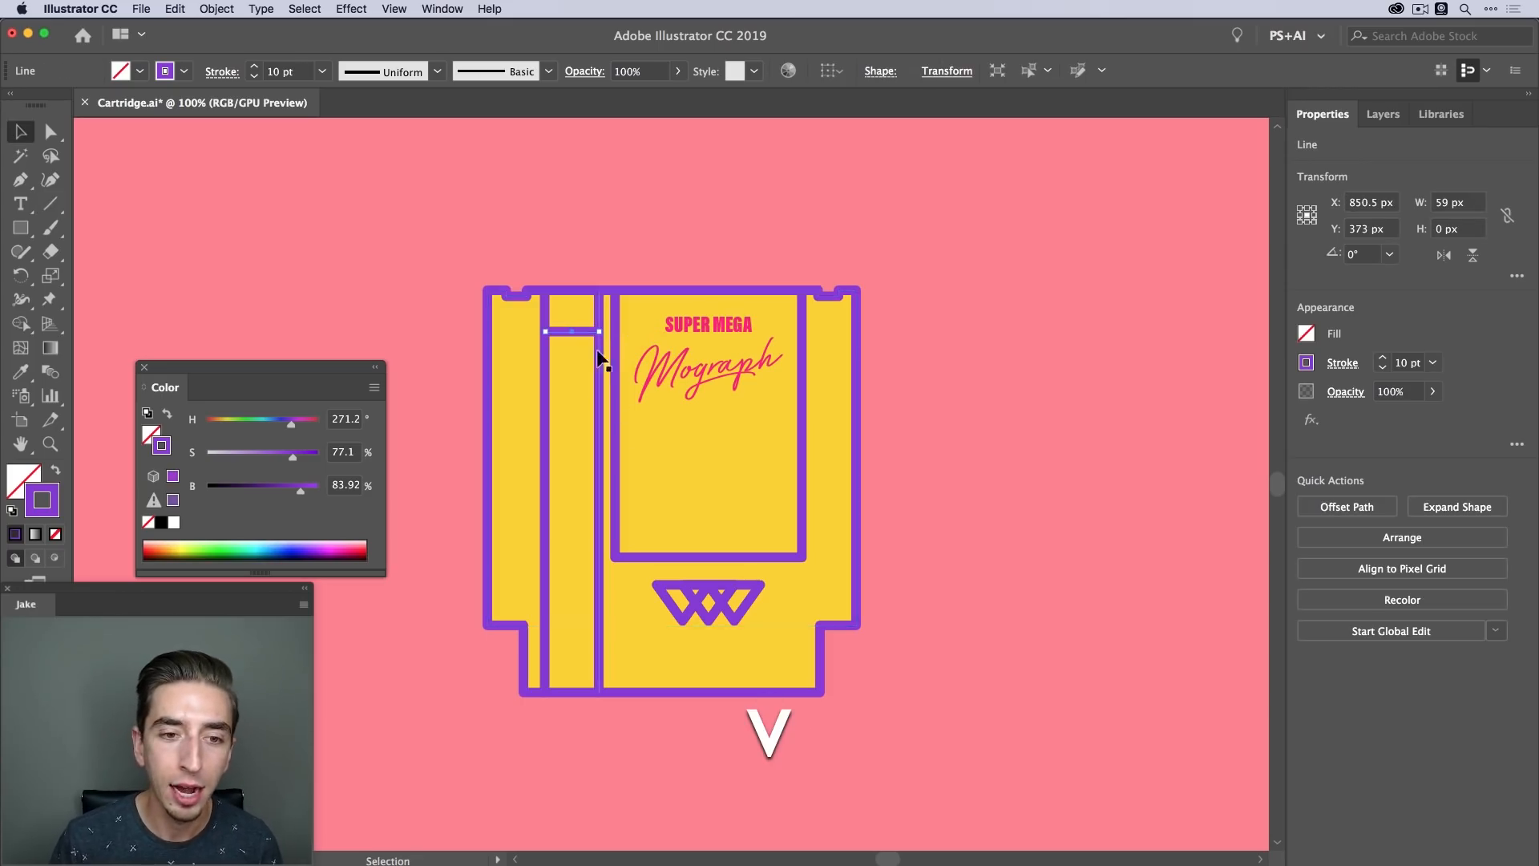
pyautogui.moveTo(585, 331); pyautogui.dragTo(586, 318)
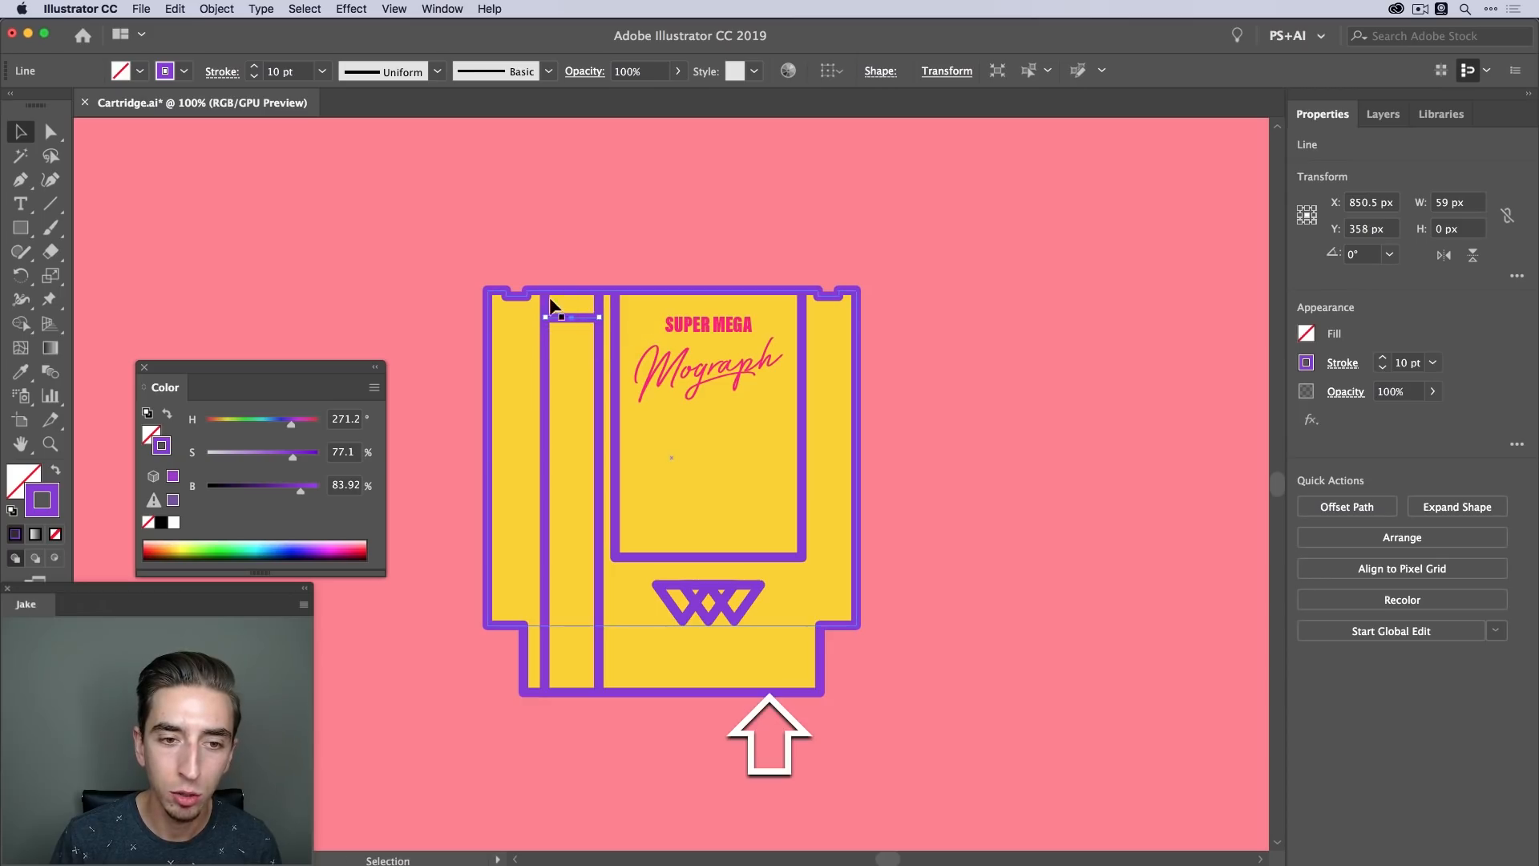
pyautogui.press('Down')
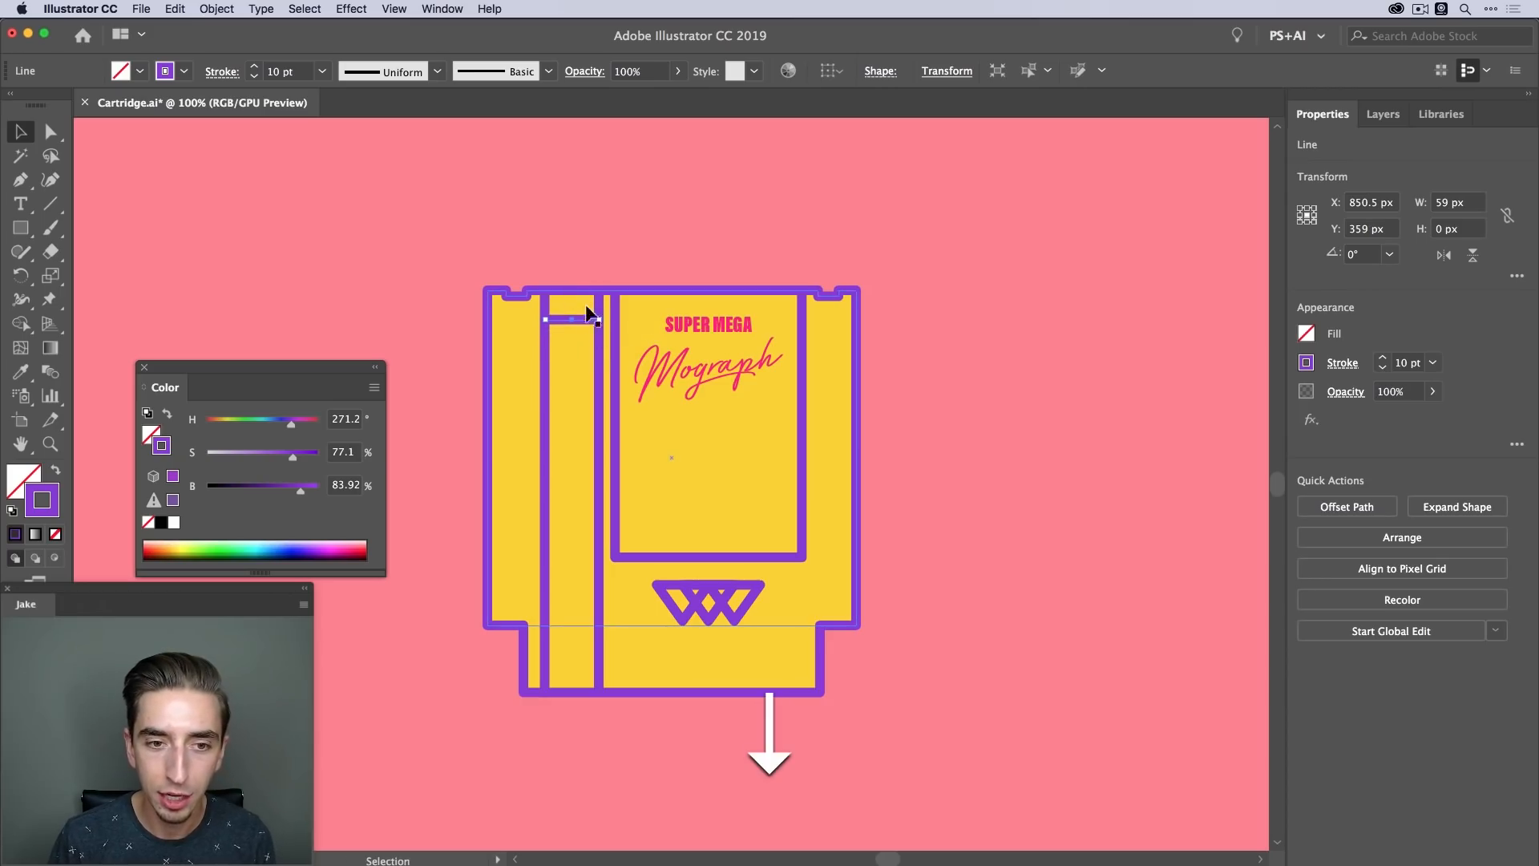
pyautogui.press('Down')
pyautogui.press('Down')
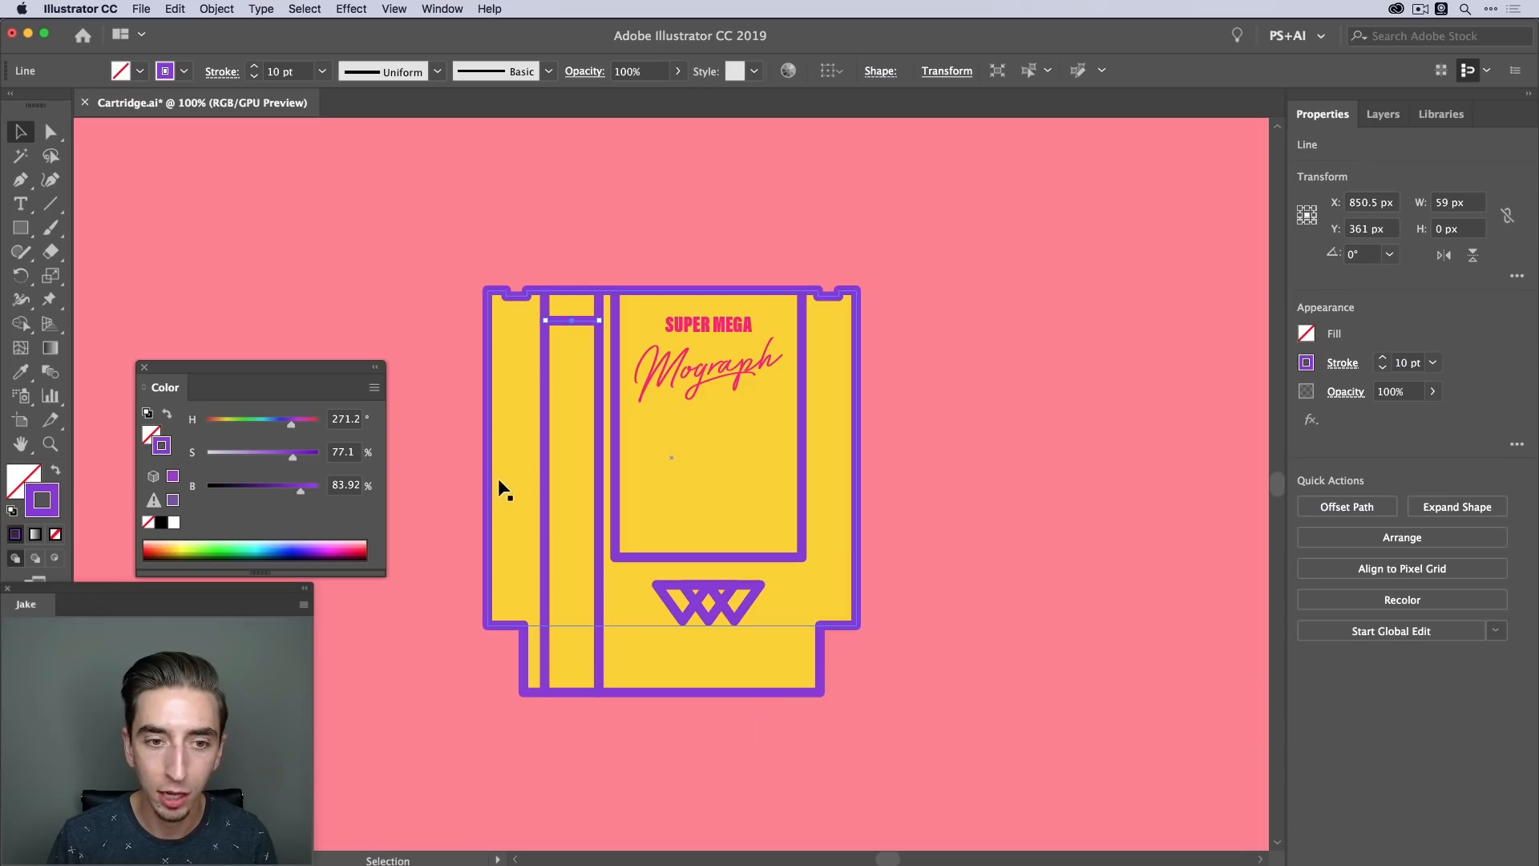
# Duplicate the short line straight down to the lower part of the vertical strip, at Y 708 px
pyautogui.press('alt')
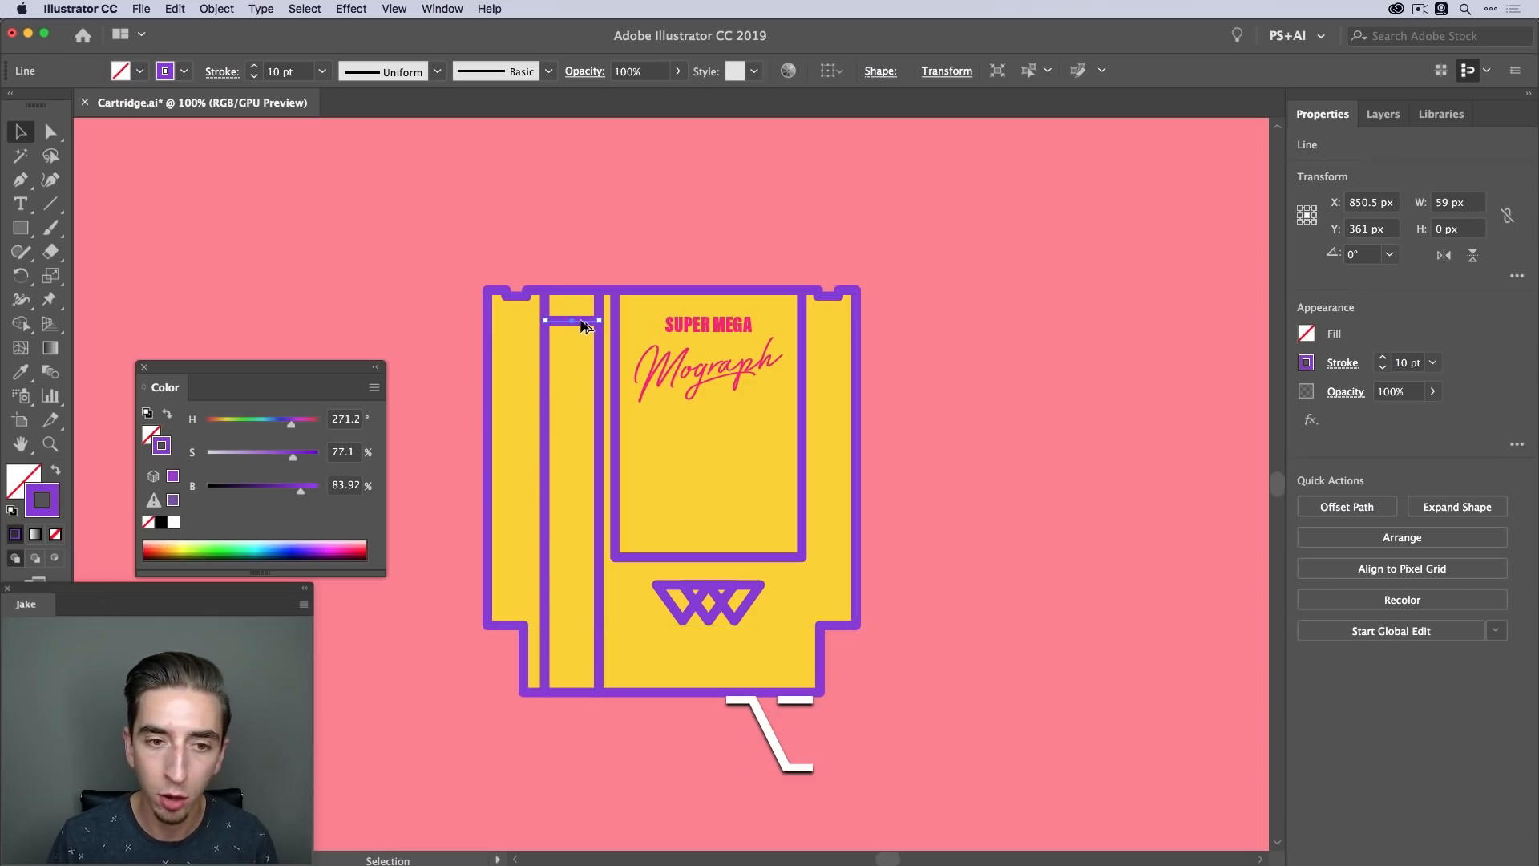
pyautogui.moveTo(583, 324); pyautogui.dragTo(582, 638)
pyautogui.press('shift')
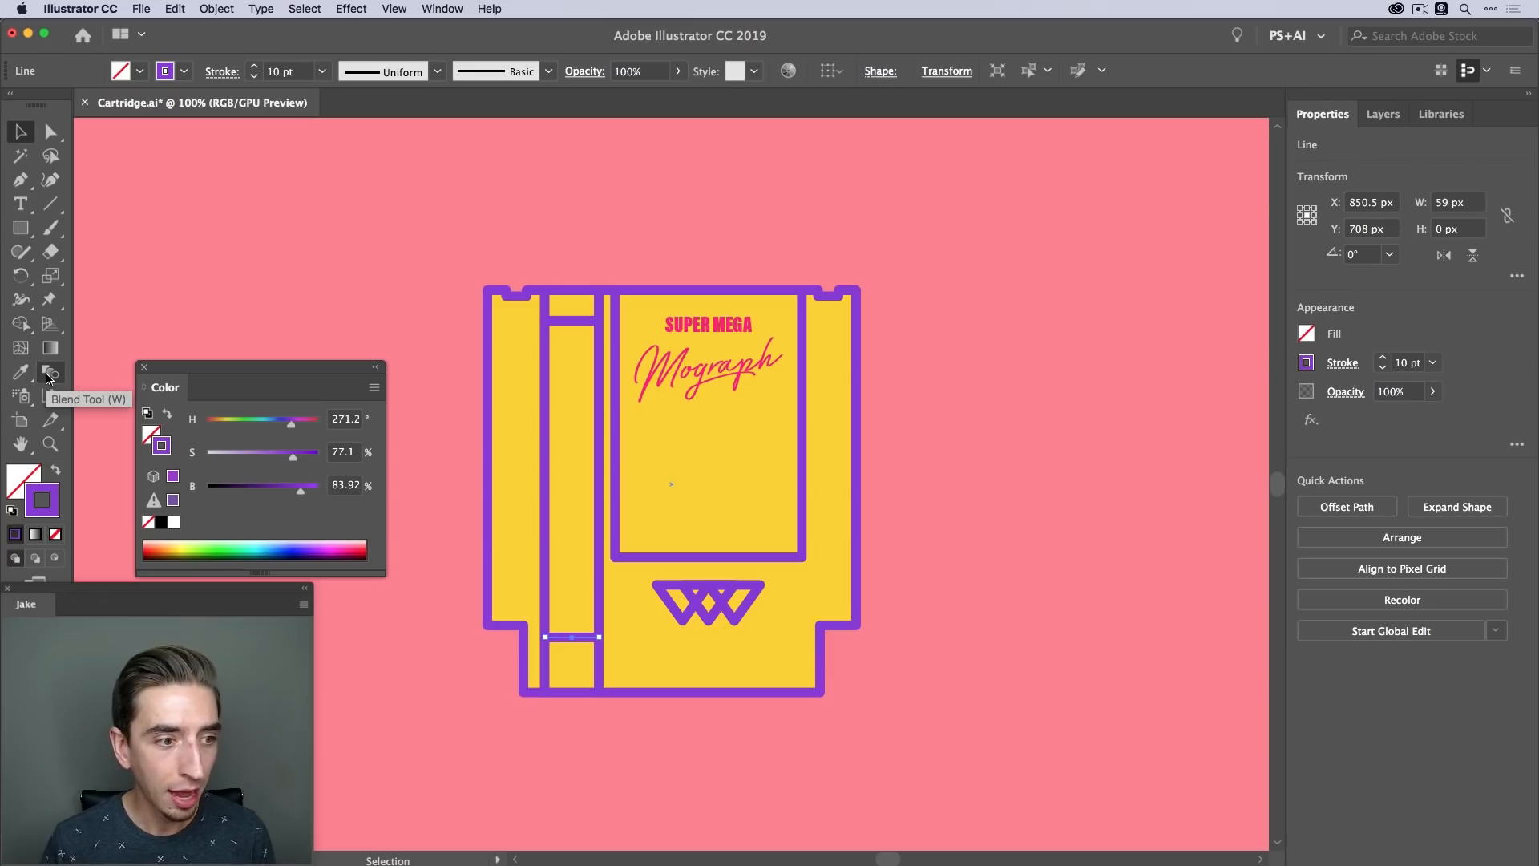
# Blend the upper short line with its lower copy using the Blend tool
pyautogui.click(47, 378)
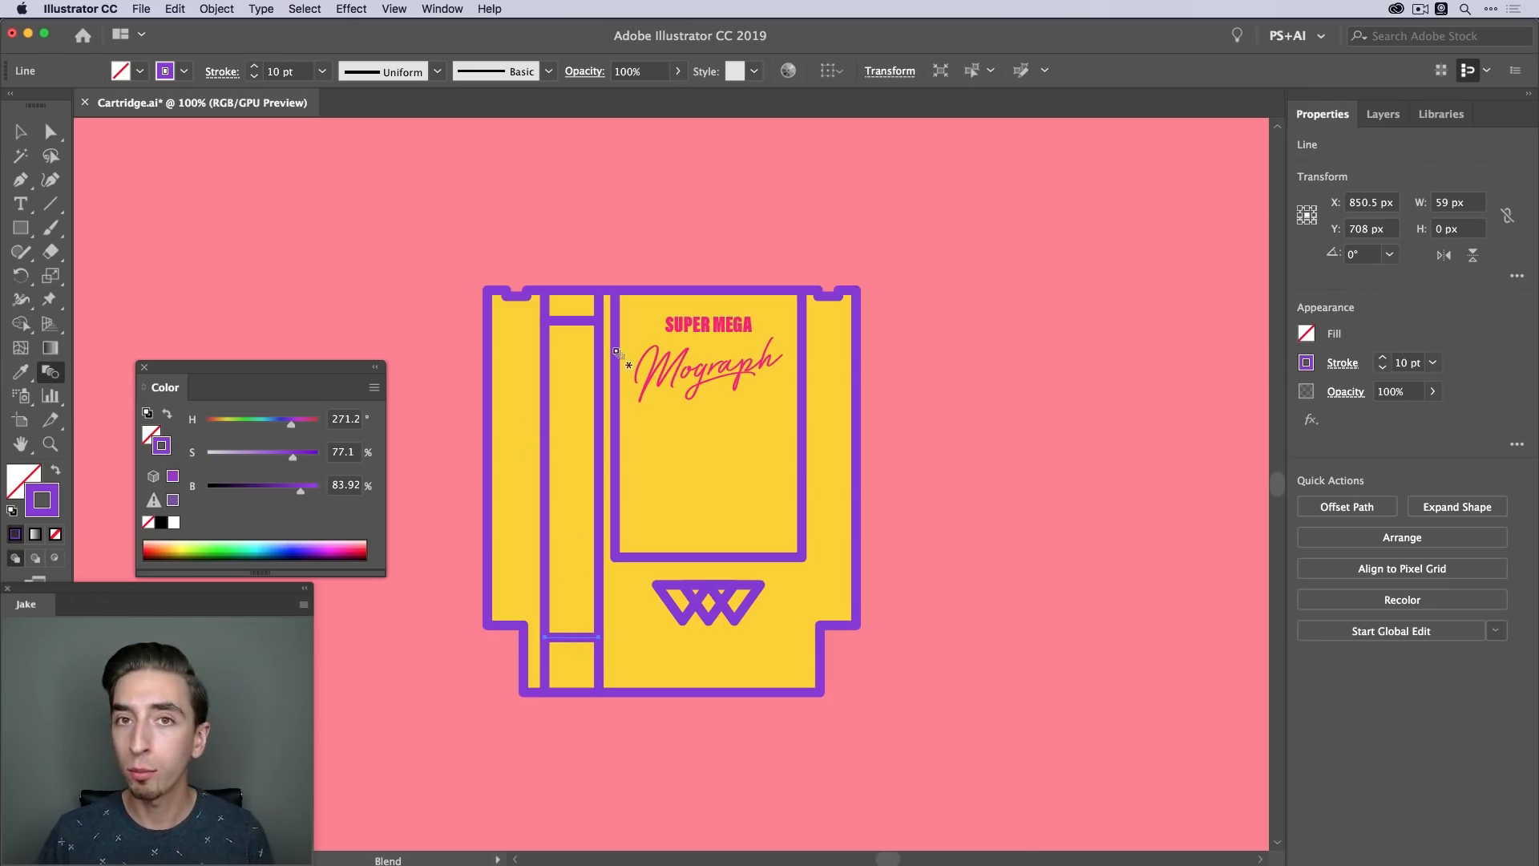
pyautogui.click(571, 321)
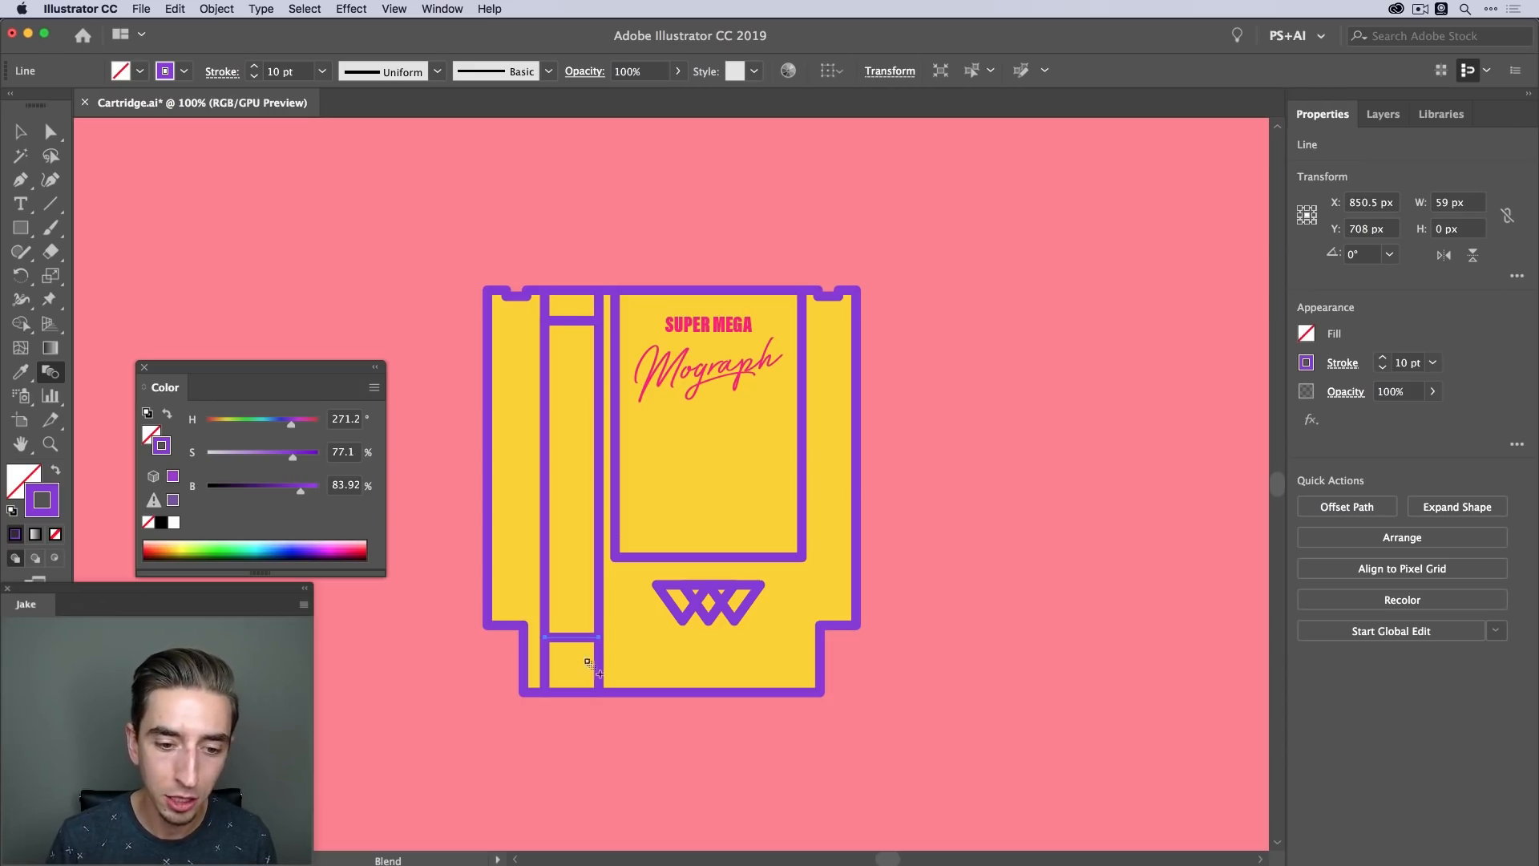
pyautogui.click(570, 639)
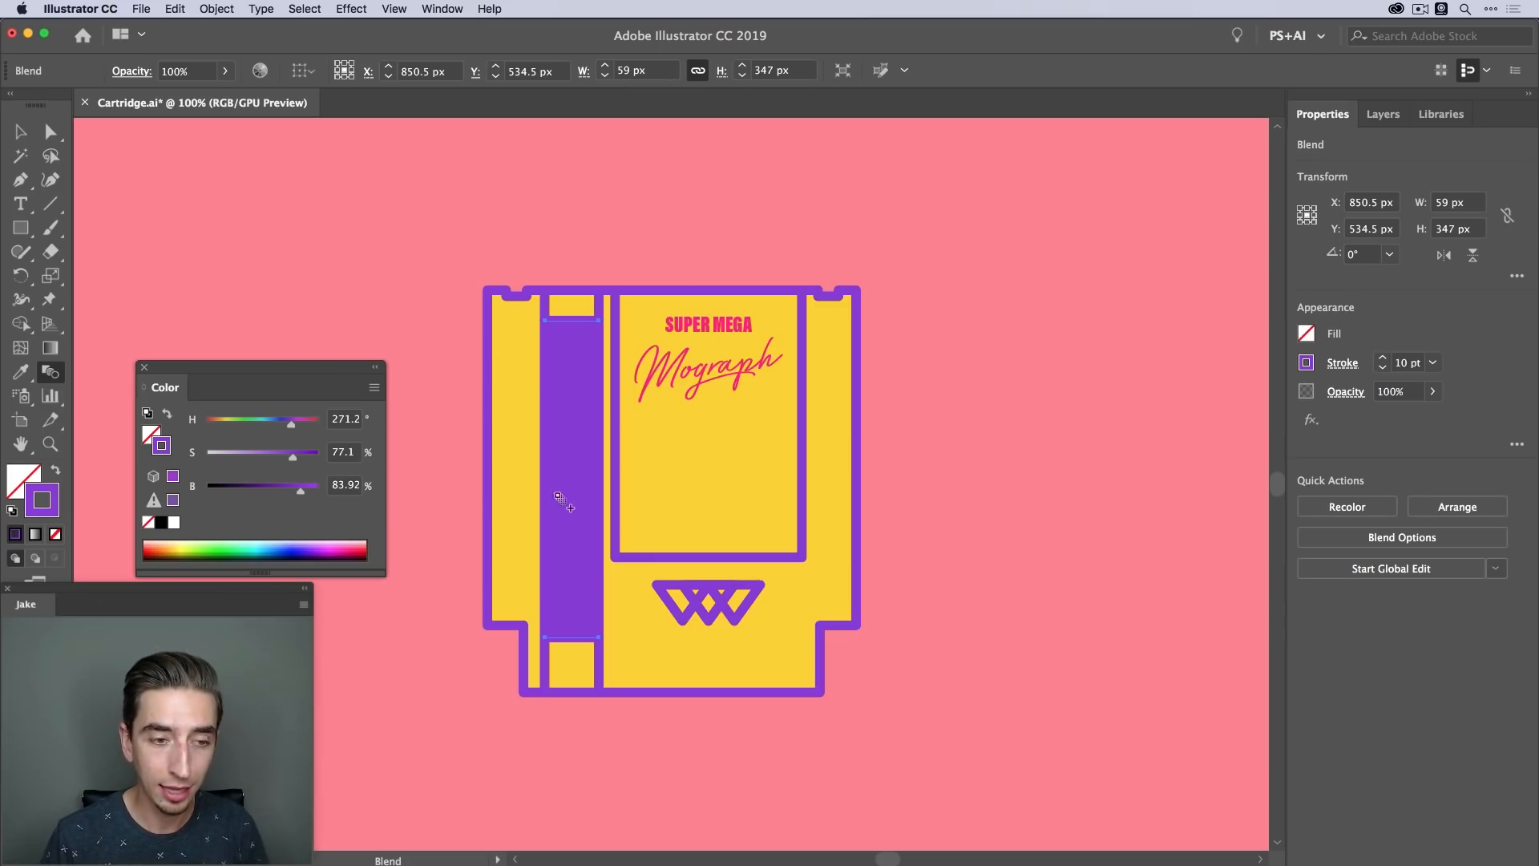
# Turn on the preview in the selected blend's options and set its spacing to Specified Steps
pyautogui.doubleClick(46, 375)
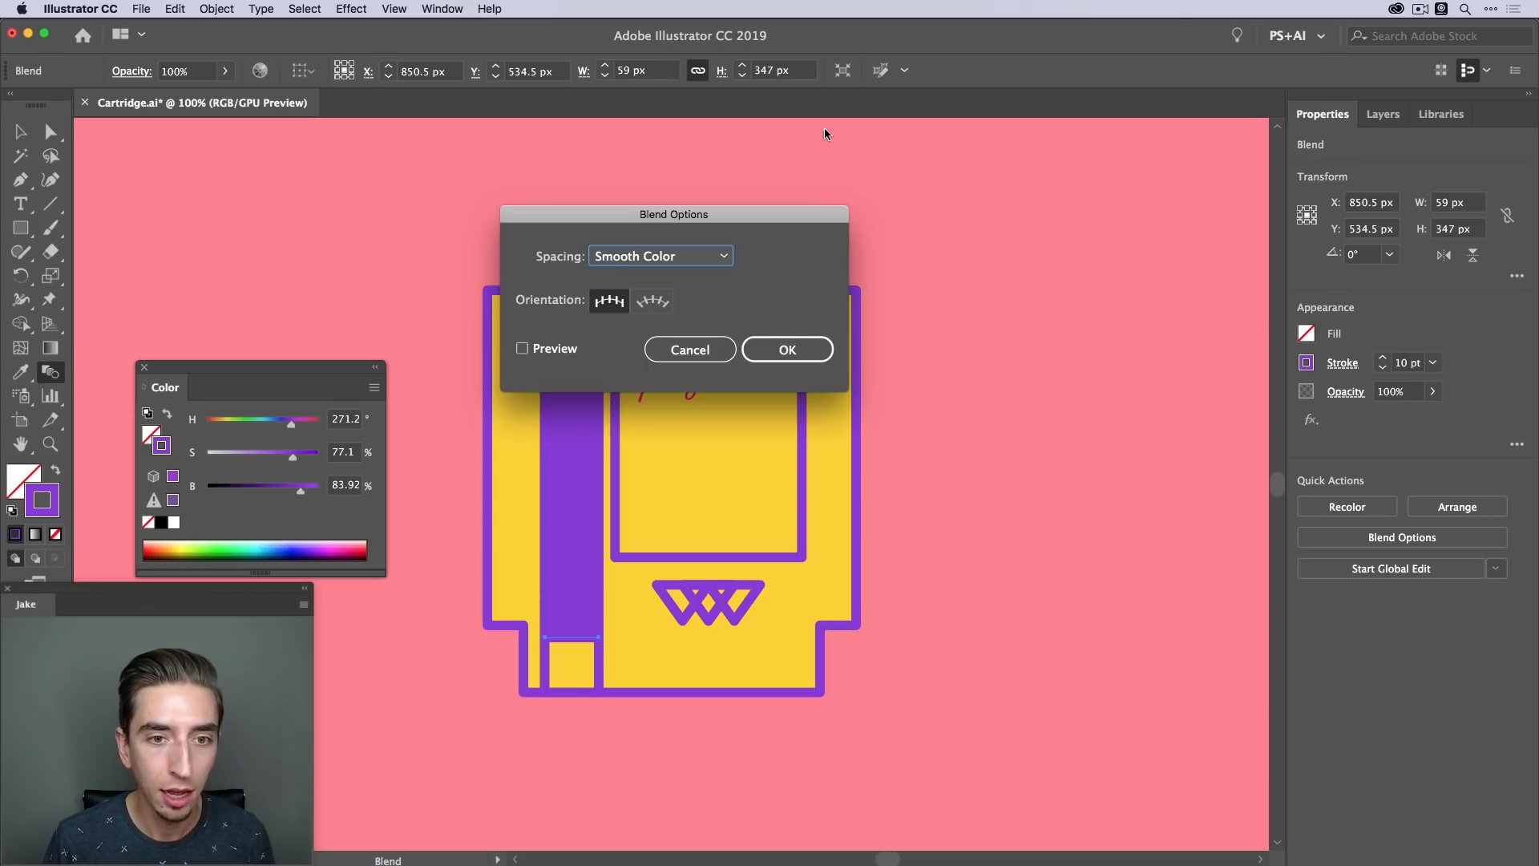
pyautogui.moveTo(653, 219); pyautogui.dragTo(969, 310)
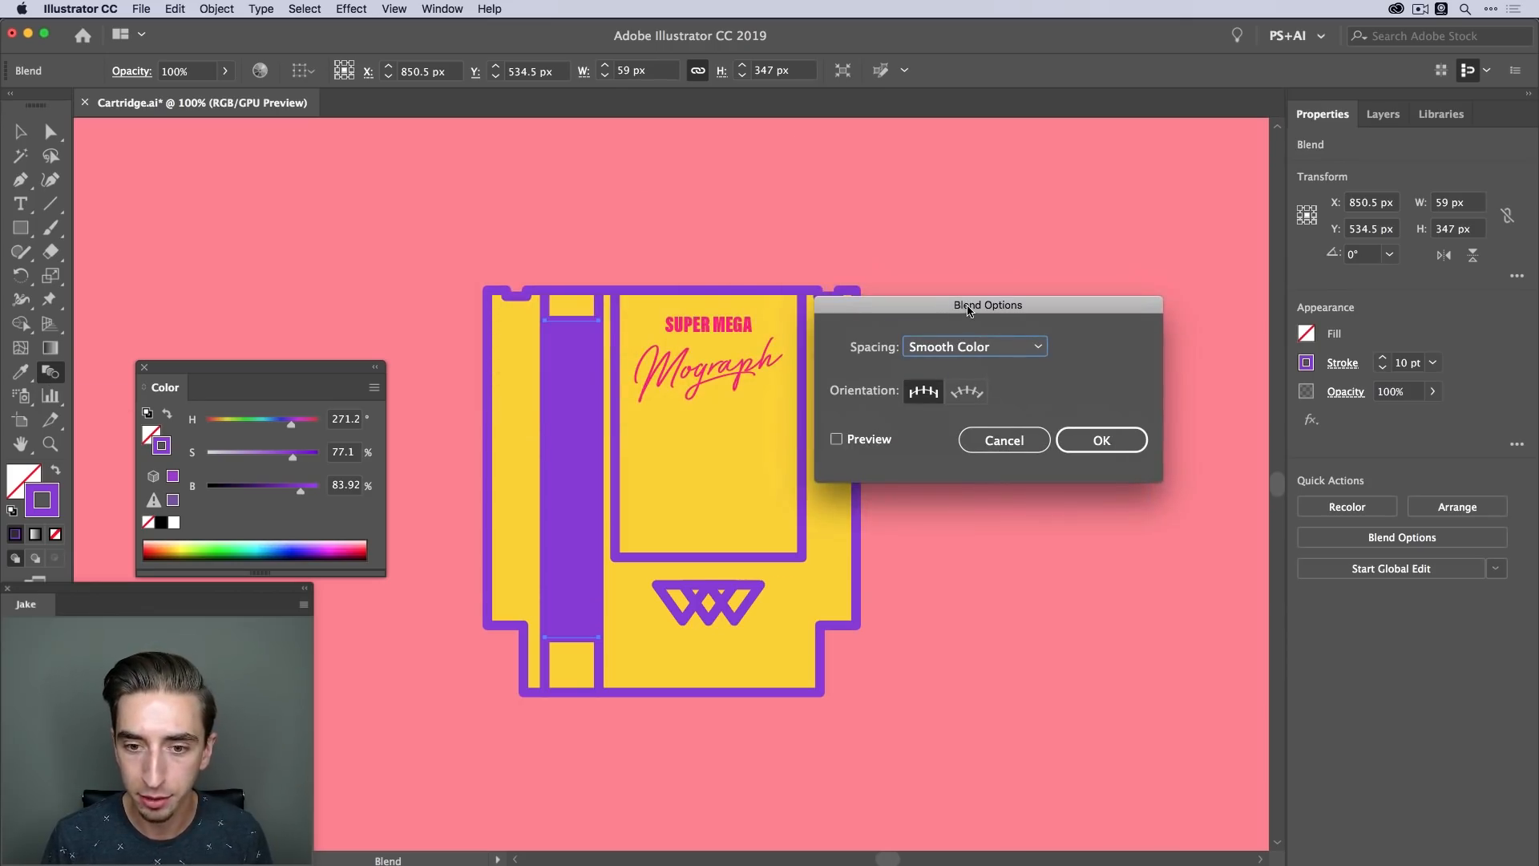
pyautogui.click(837, 441)
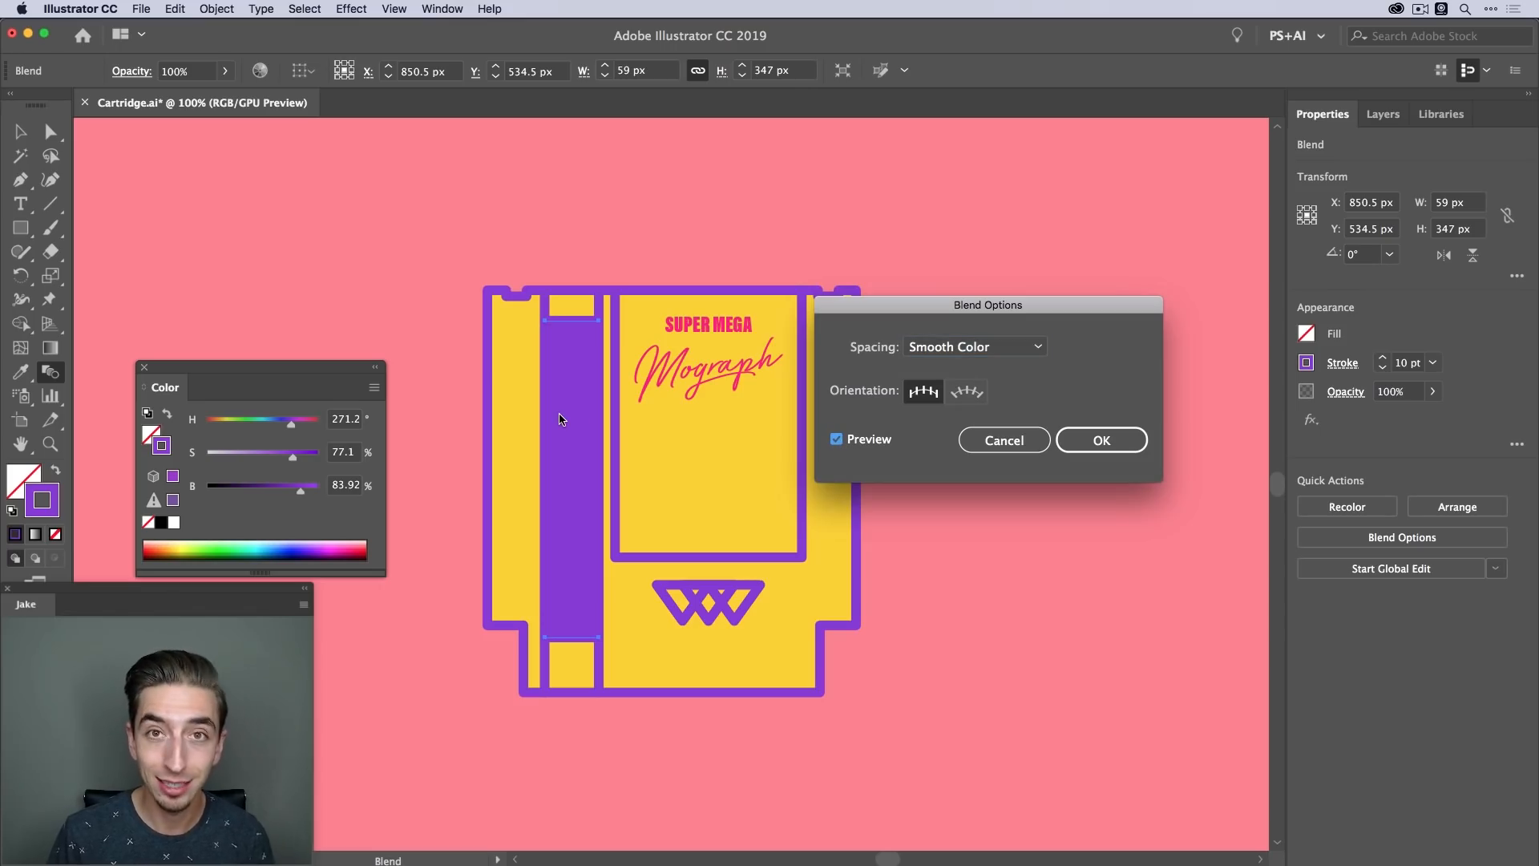
pyautogui.click(953, 351)
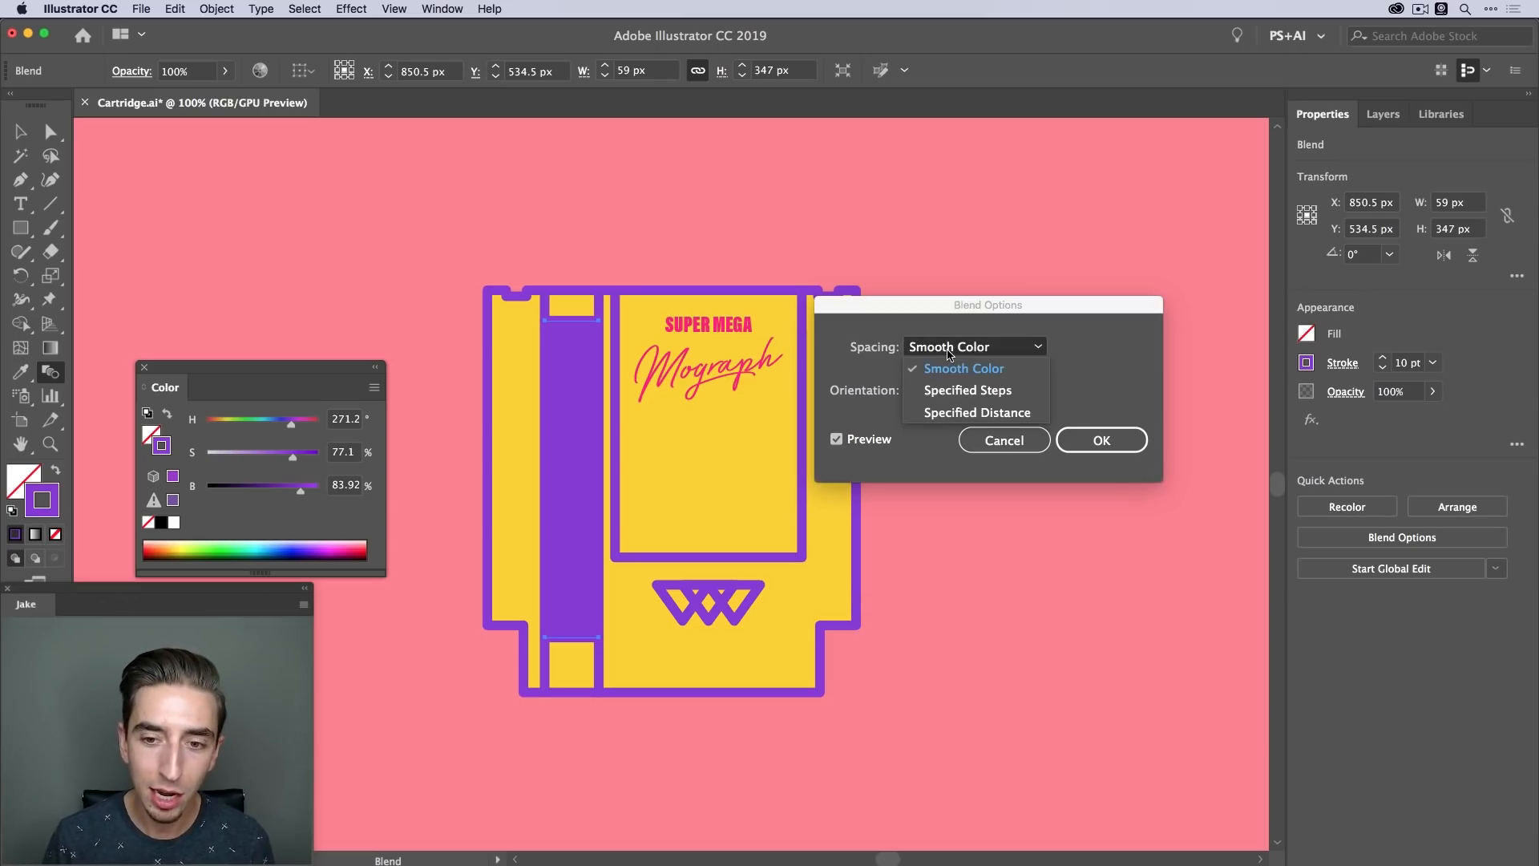
pyautogui.click(956, 392)
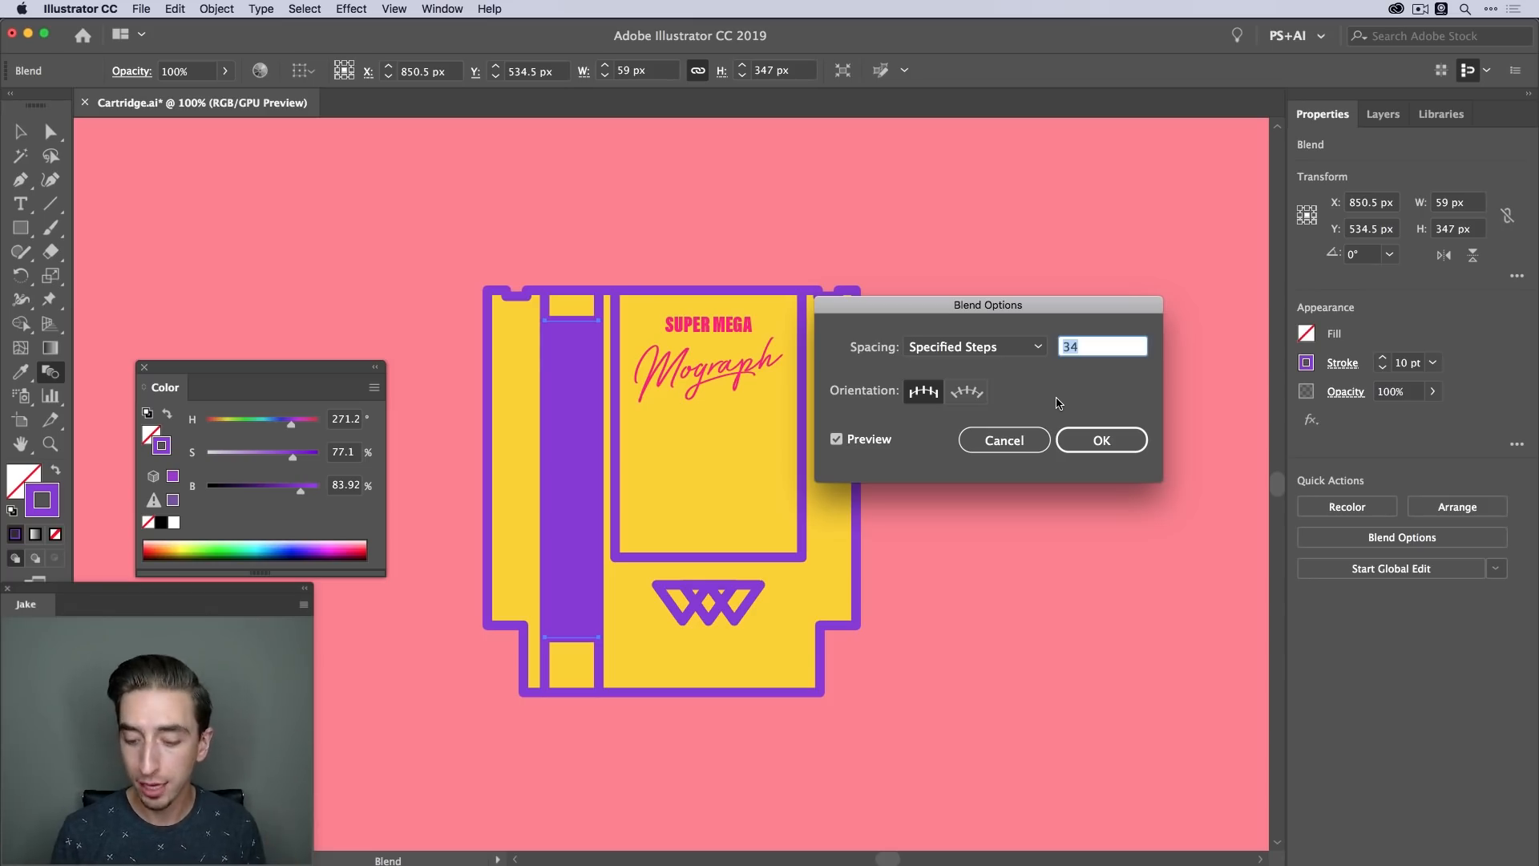
# Reduce the blend to 11 specified steps and apply the options
pyautogui.press('Down')
pyautogui.press('Down')
pyautogui.press('Down')
pyautogui.press('Down')
pyautogui.press('Down')
pyautogui.press('Down')
pyautogui.press('Down')
pyautogui.press('Down')
pyautogui.press('Down')
pyautogui.press('Down')
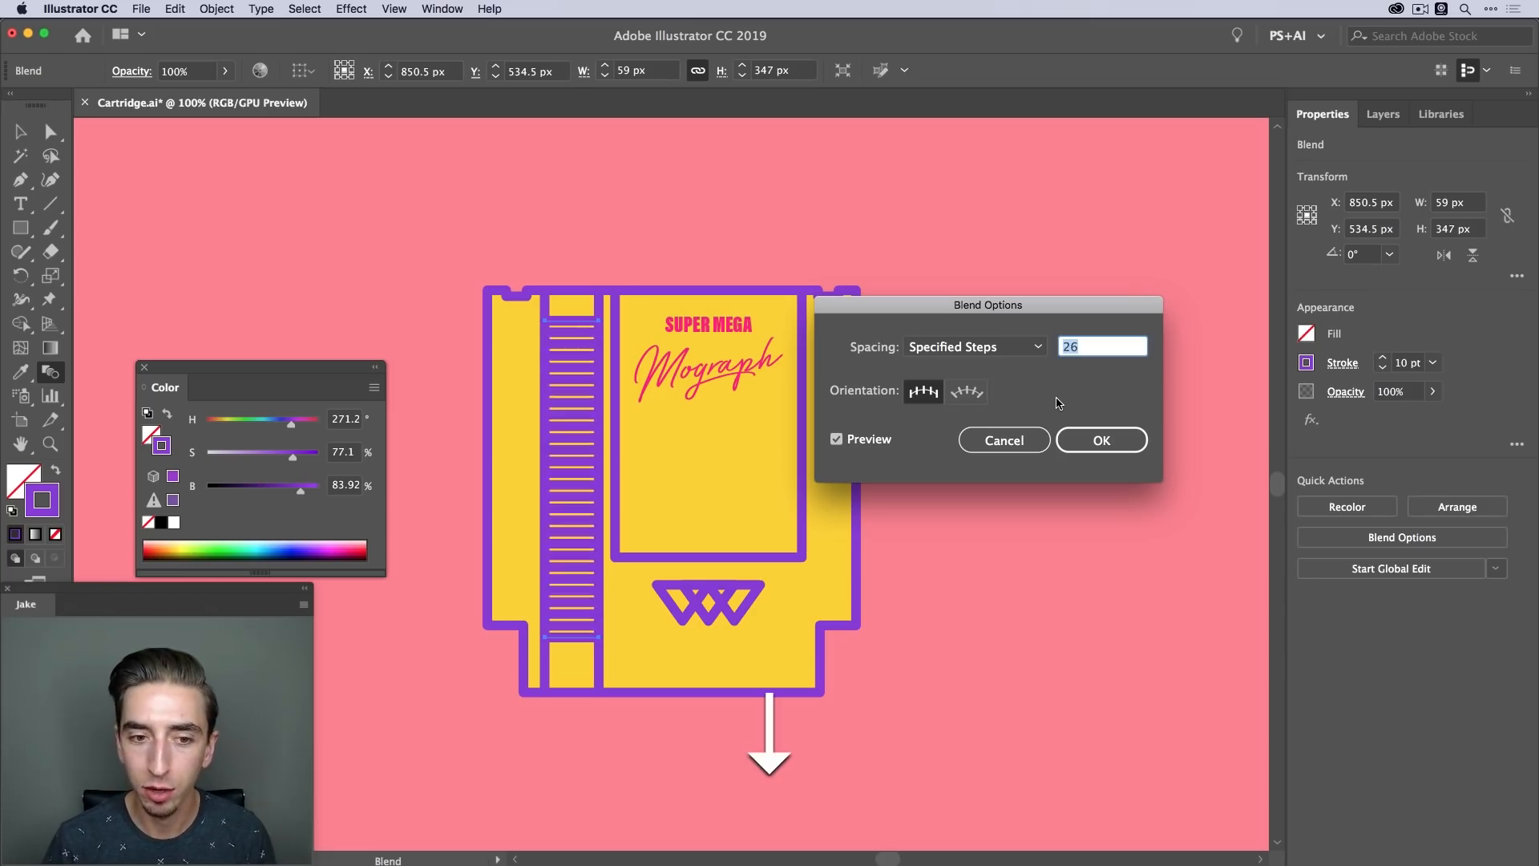
pyautogui.press('Down')
pyautogui.press('Down')
pyautogui.press('Down')
pyautogui.press('Down')
pyautogui.press('Down')
pyautogui.press('Down')
pyautogui.press('Down')
pyautogui.press('Down')
pyautogui.press('Down')
pyautogui.press('Down')
pyautogui.press('Down')
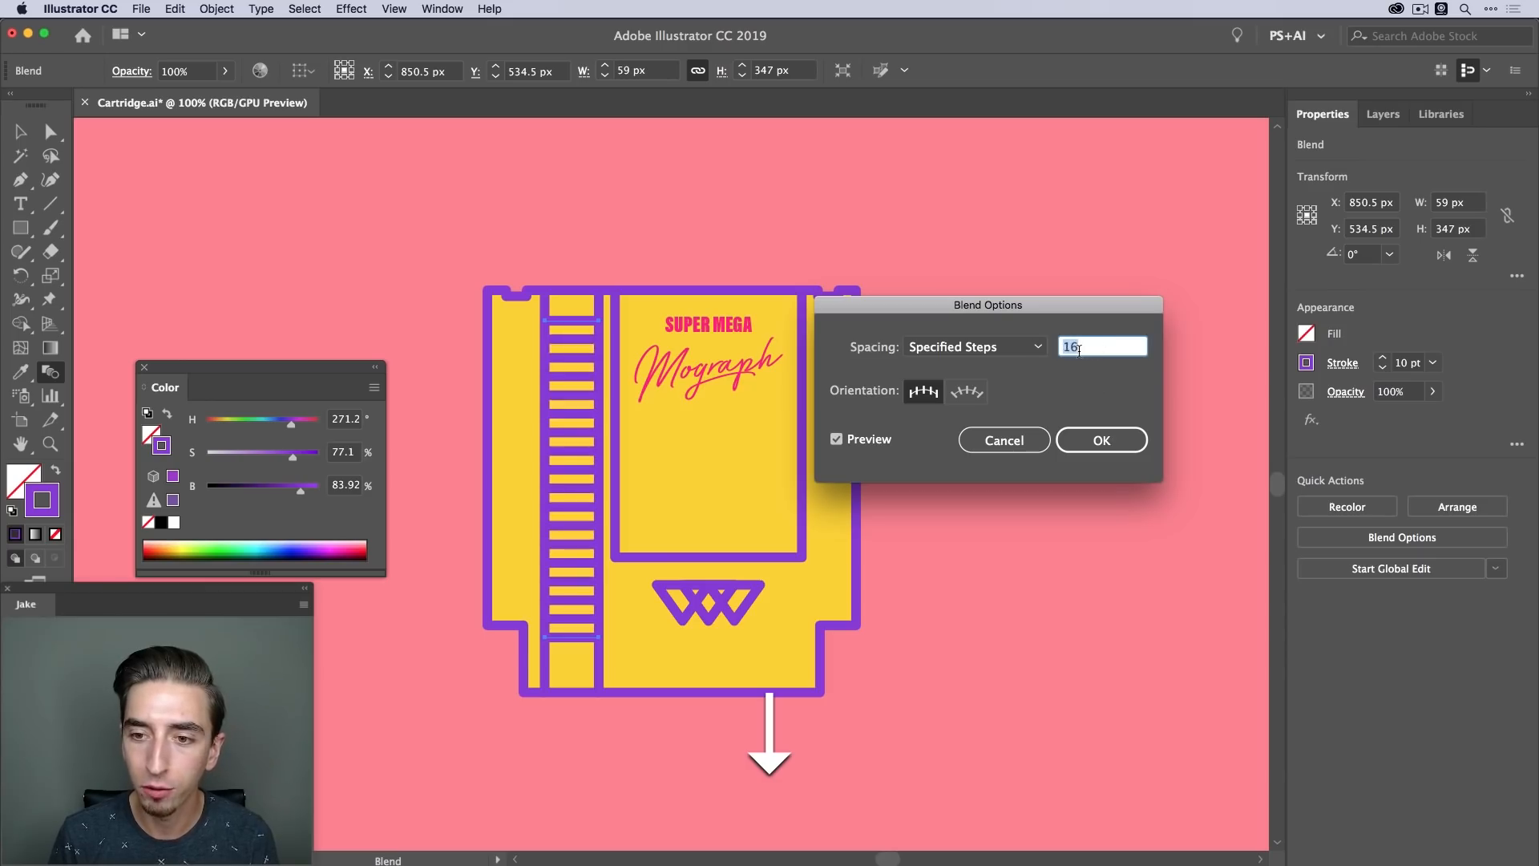
pyautogui.press('Down')
pyautogui.press('Down')
pyautogui.press('Down')
pyautogui.press('Down')
pyautogui.press('Down')
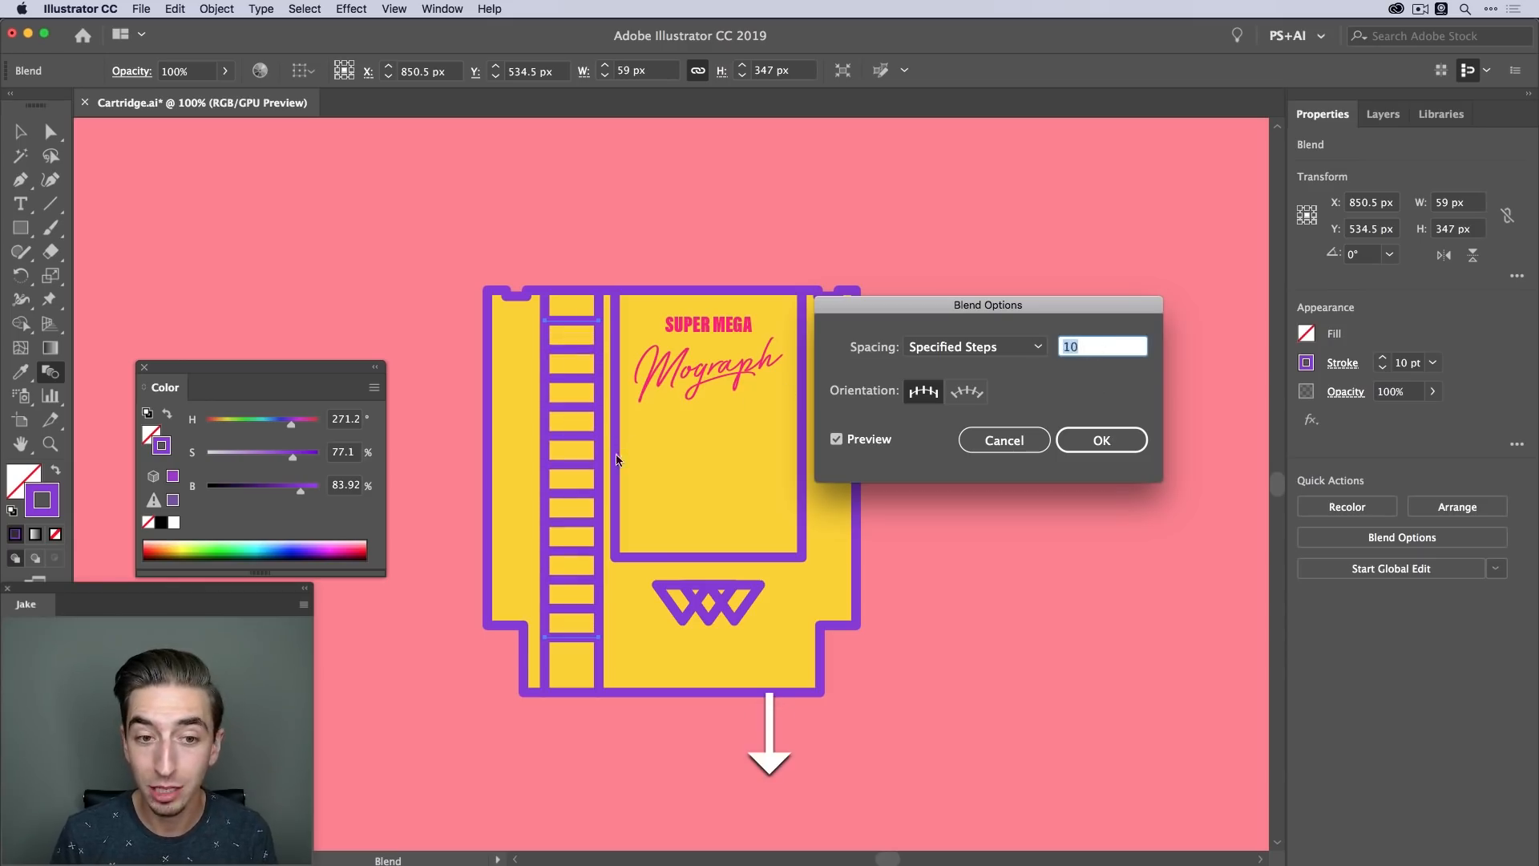
pyautogui.press('Up')
pyautogui.press('Up')
pyautogui.press('Up')
pyautogui.press('Up')
pyautogui.press('Down')
pyautogui.press('Down')
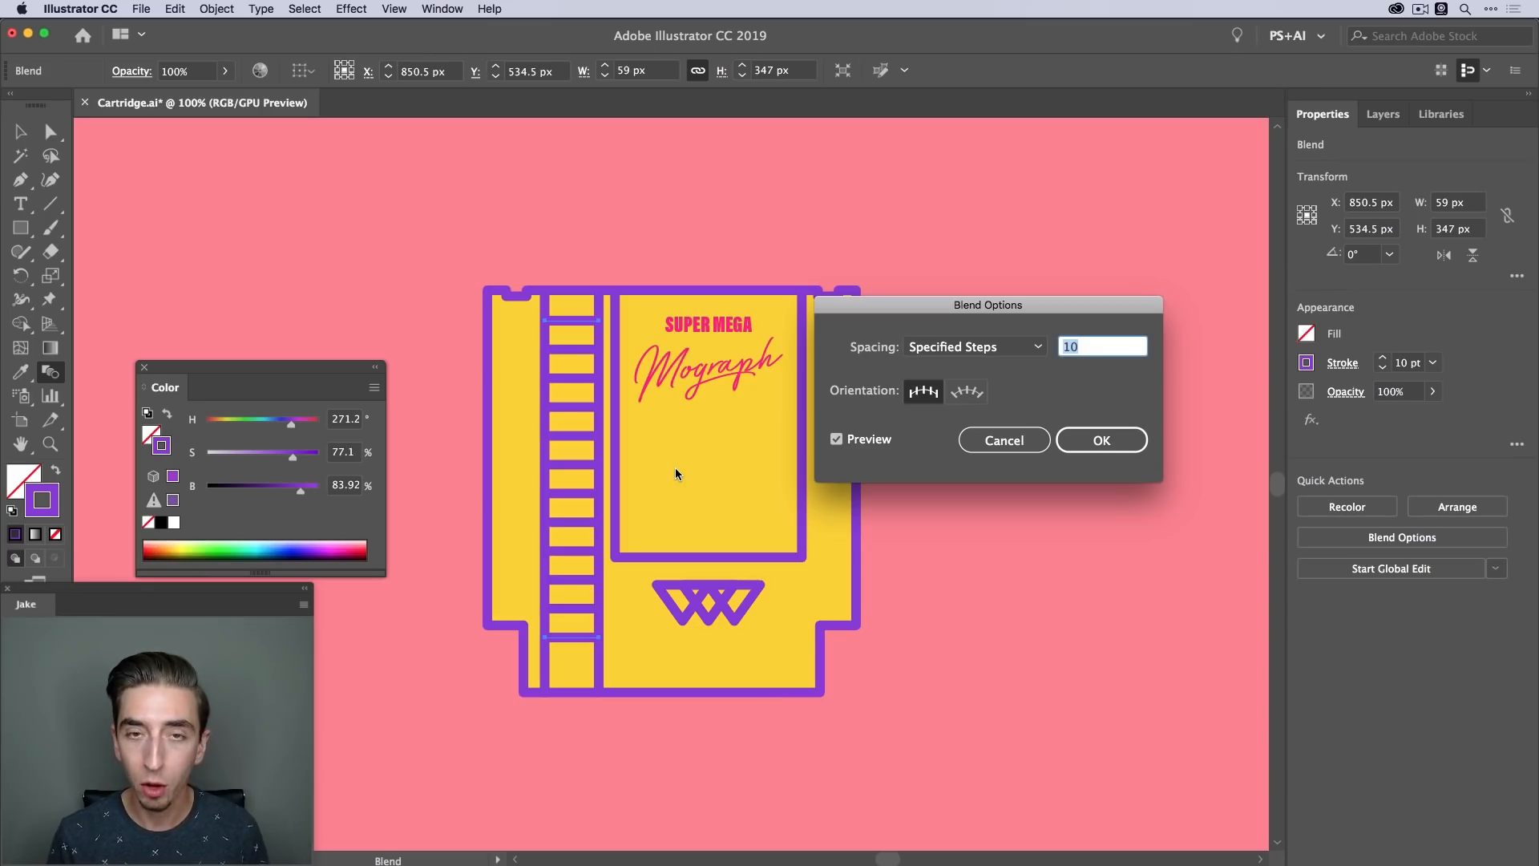
pyautogui.press('Up')
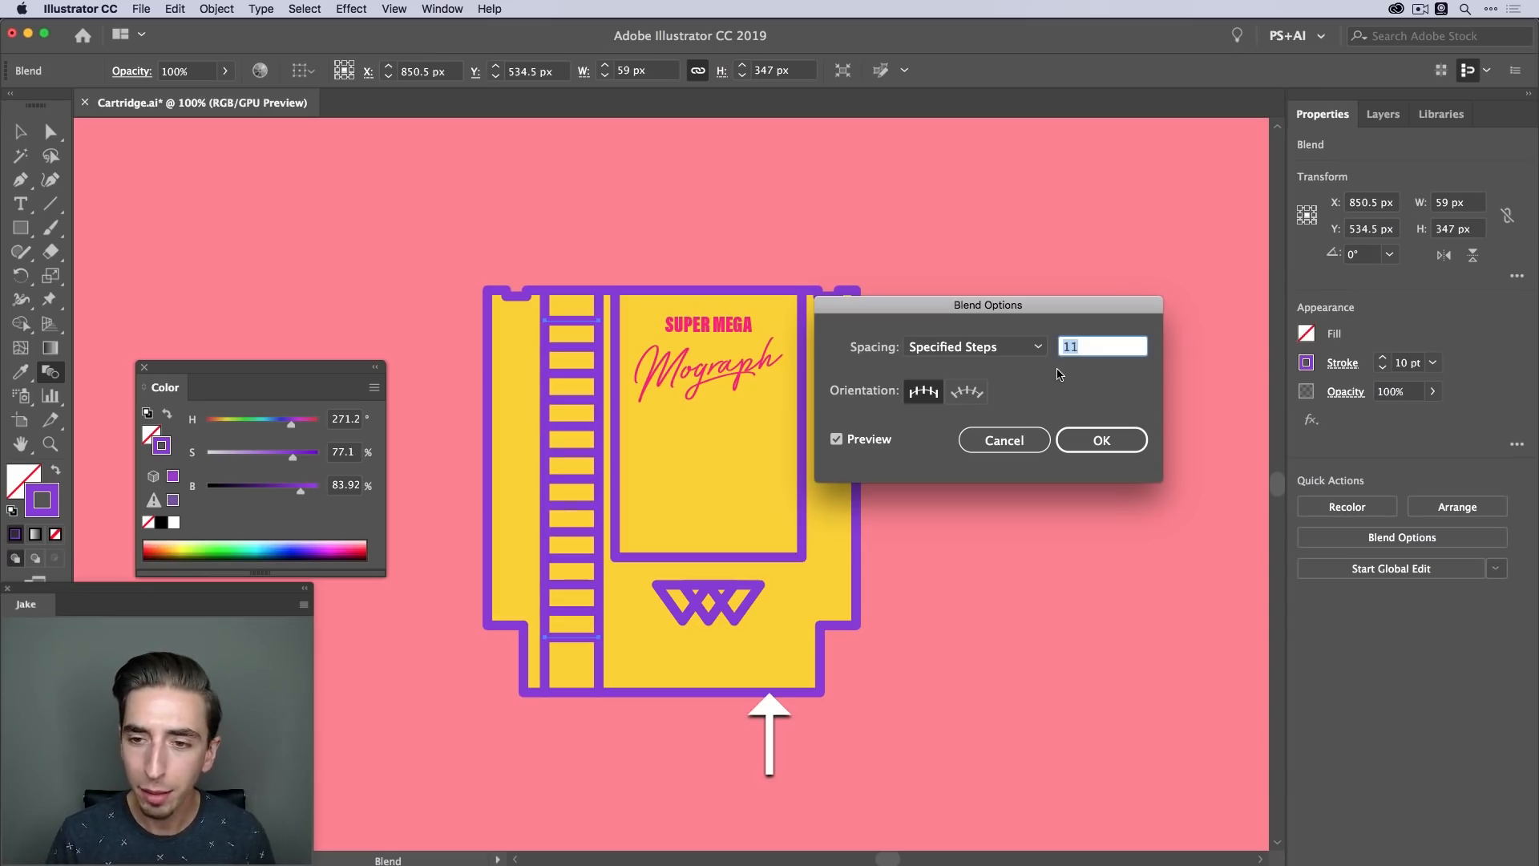
pyautogui.click(1095, 438)
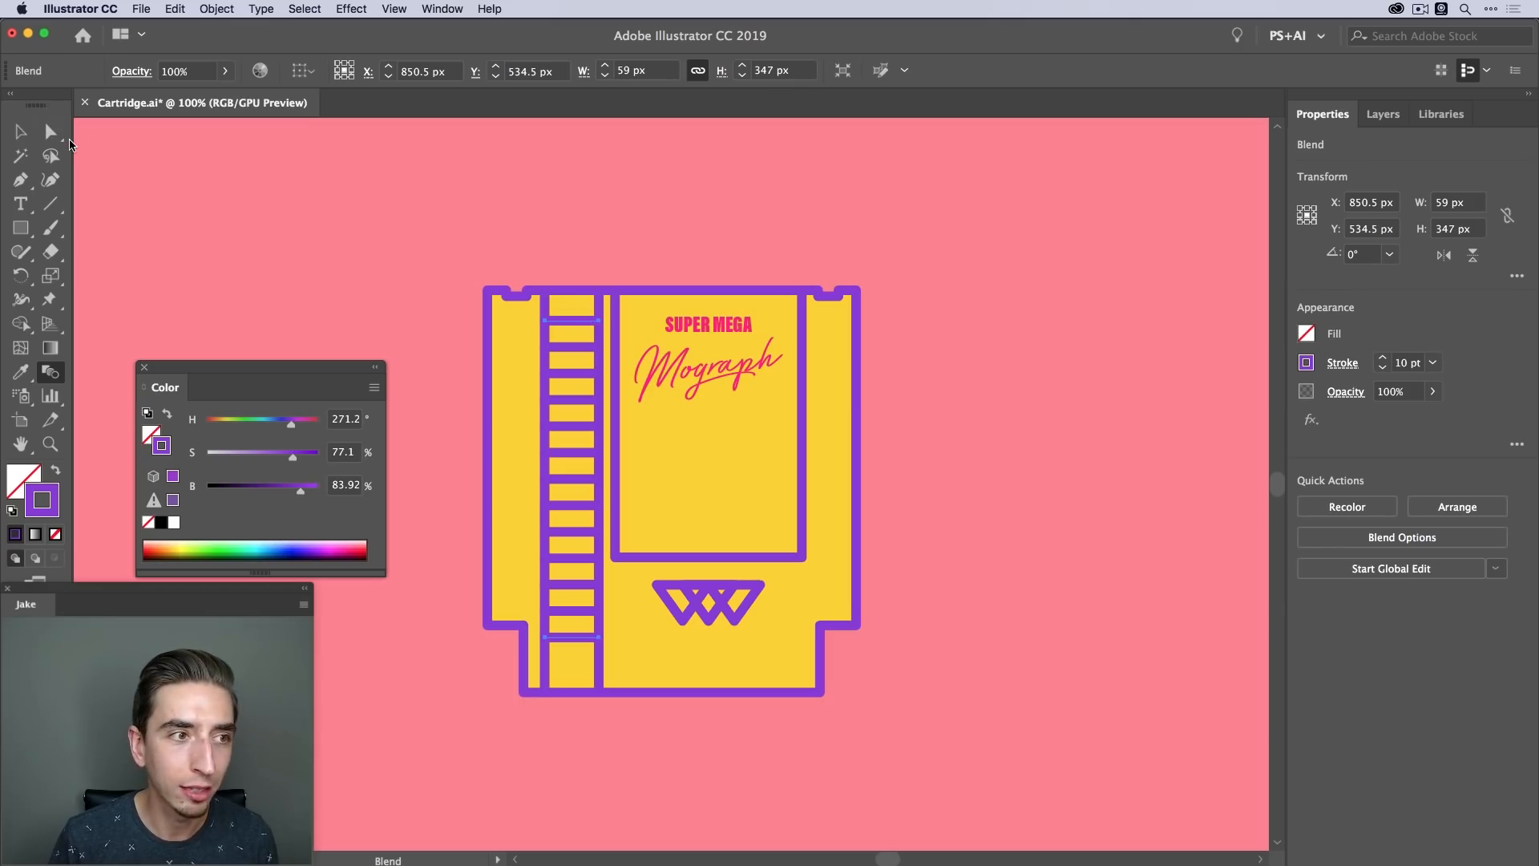
# Directly select only the blend's upper line, move it straight up onto the cartridge's top edge at Y 328 px, and deselect it
pyautogui.click(51, 133)
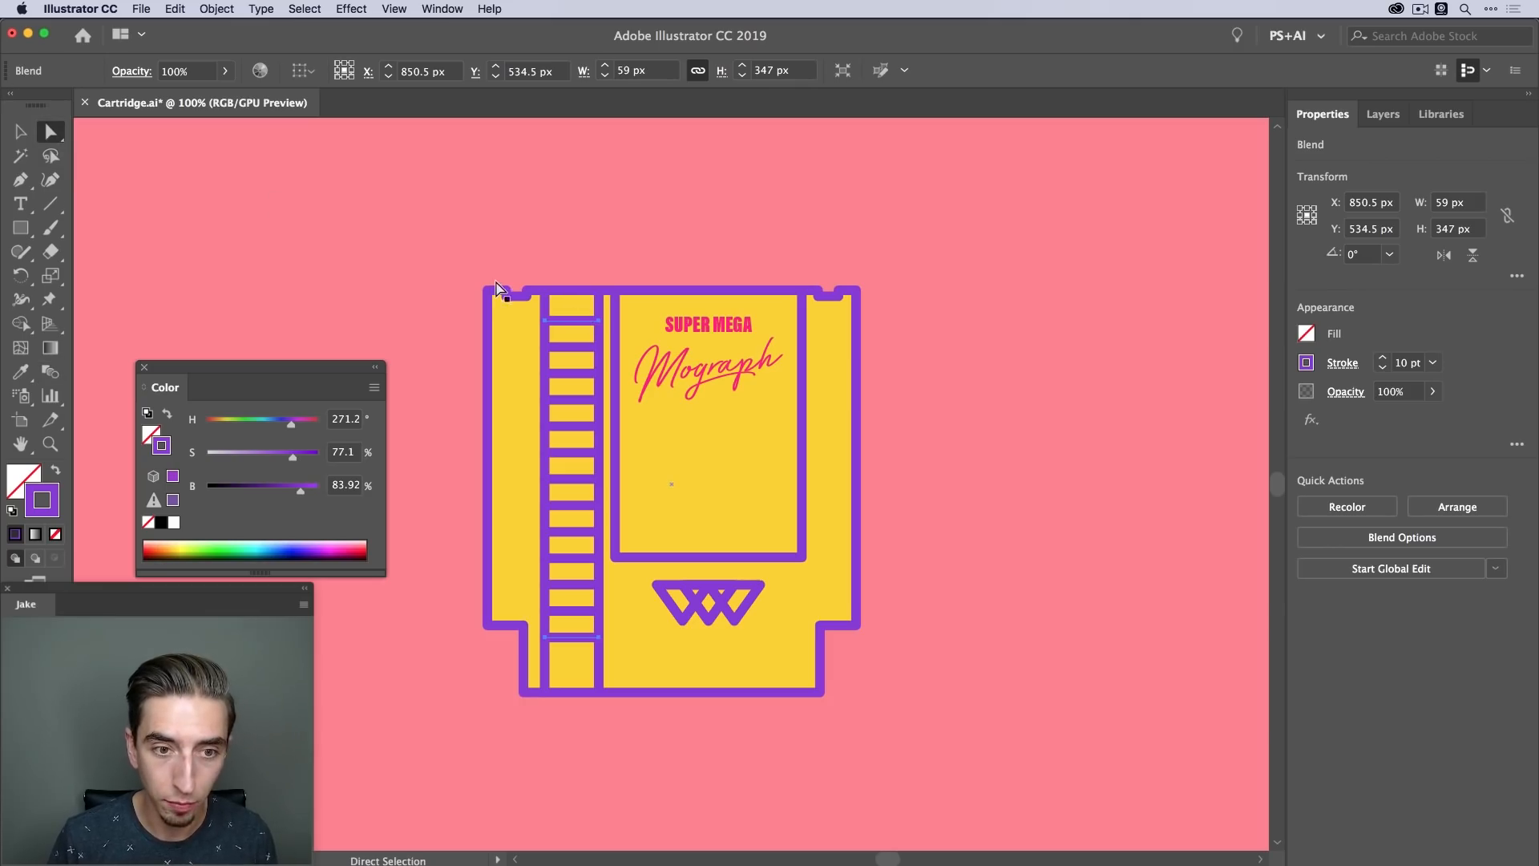
pyautogui.click(593, 321)
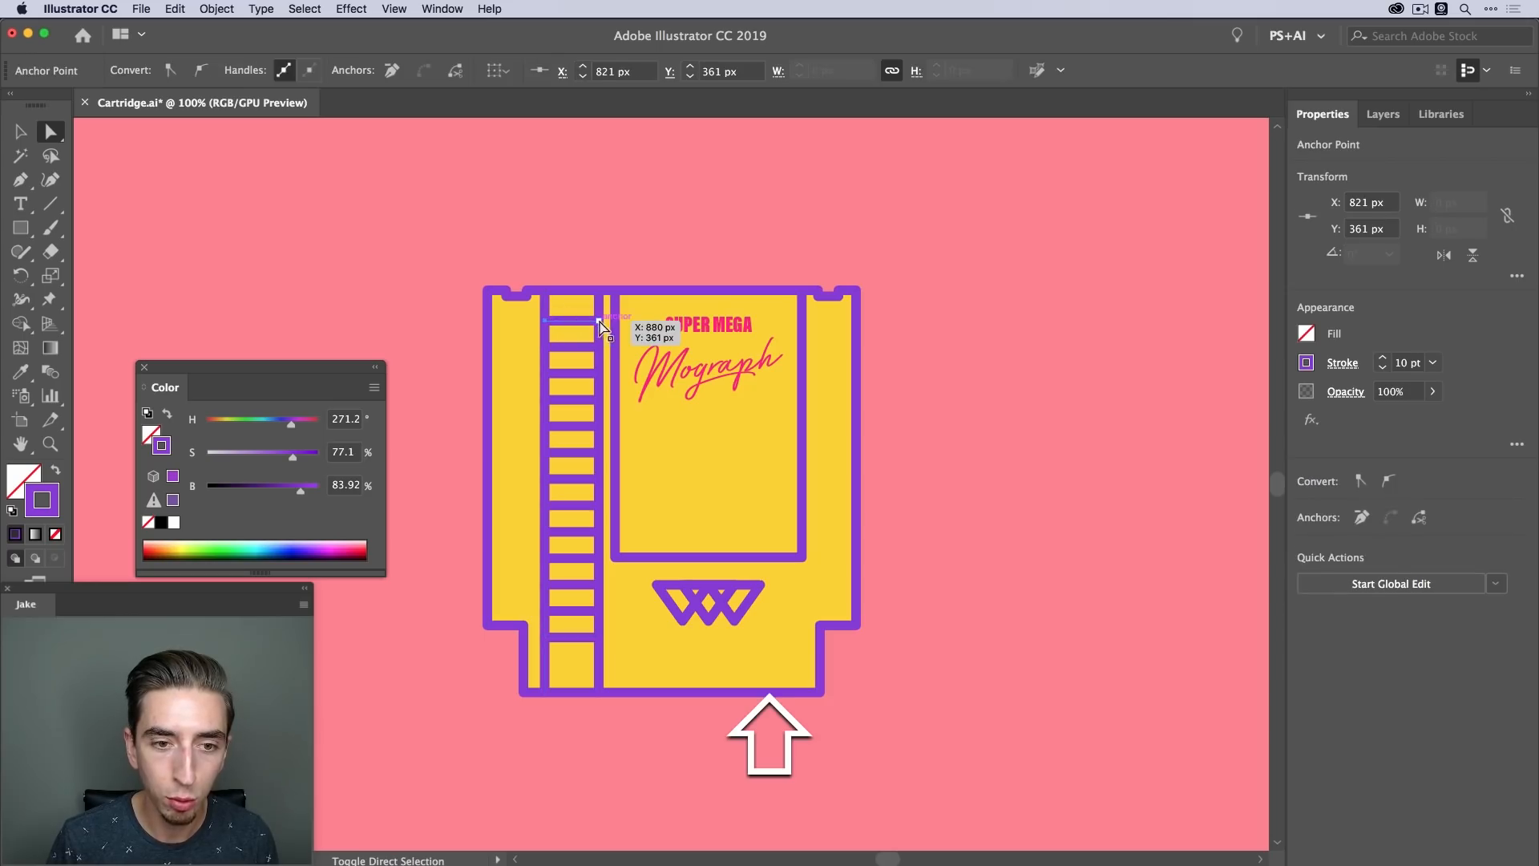
pyautogui.keyDown('shift'); pyautogui.click(599, 321); pyautogui.keyUp('shift')
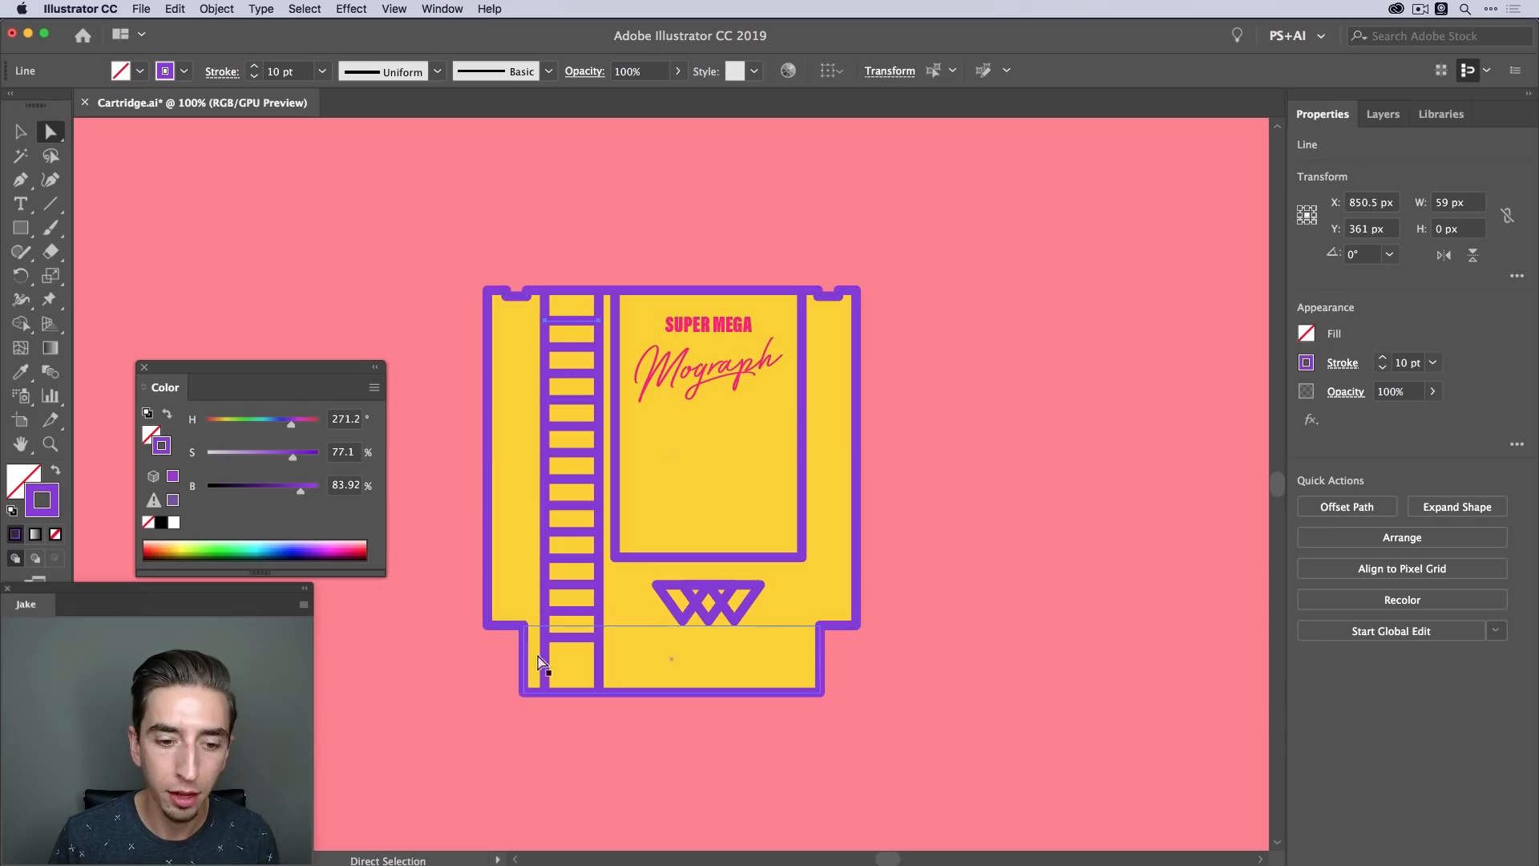
pyautogui.moveTo(570, 320); pyautogui.dragTo(570, 289)
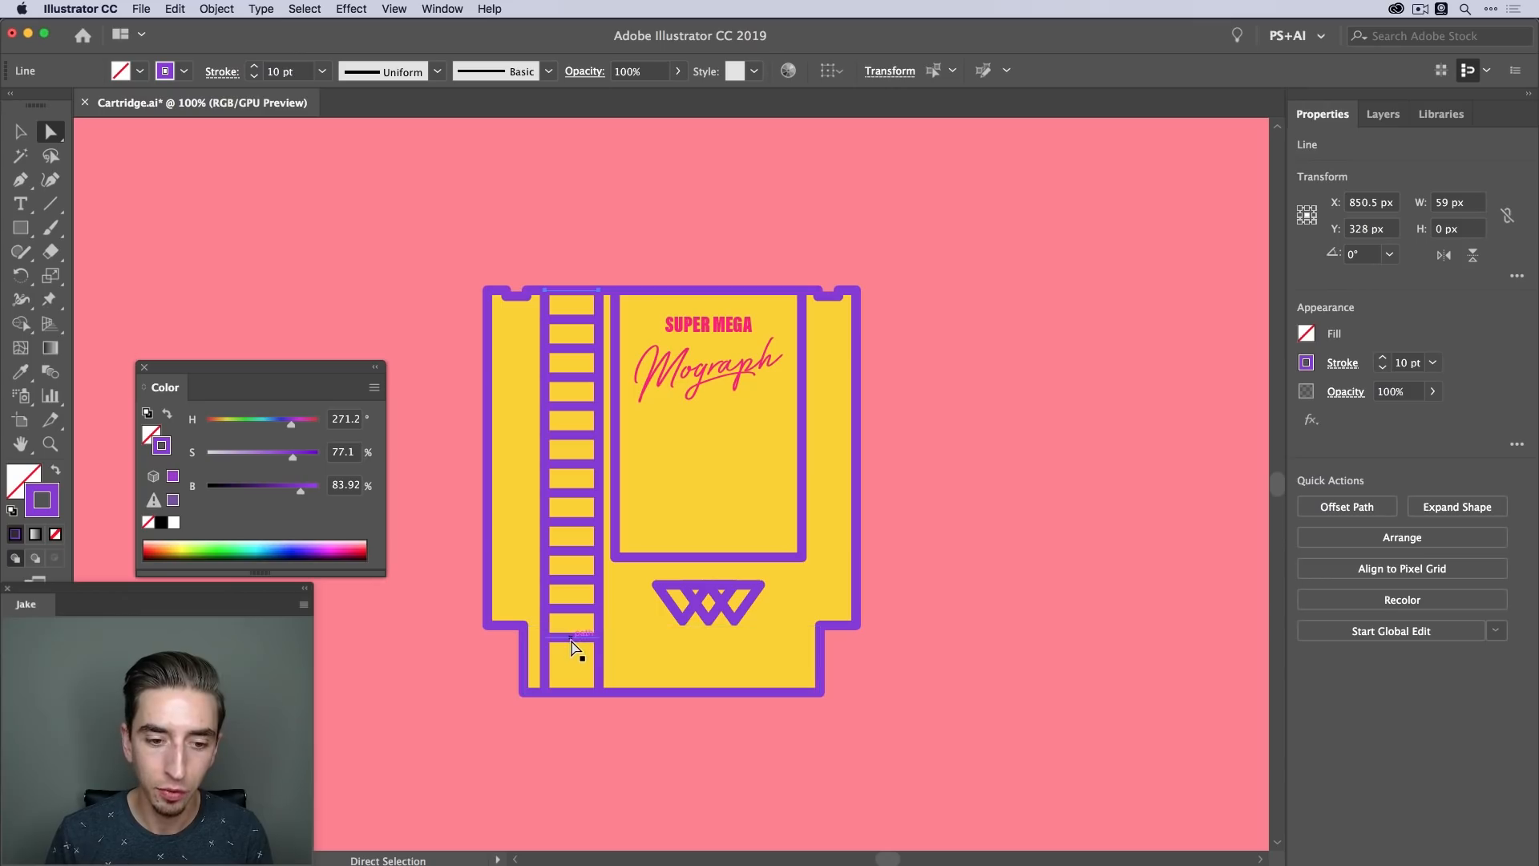
pyautogui.press('v')
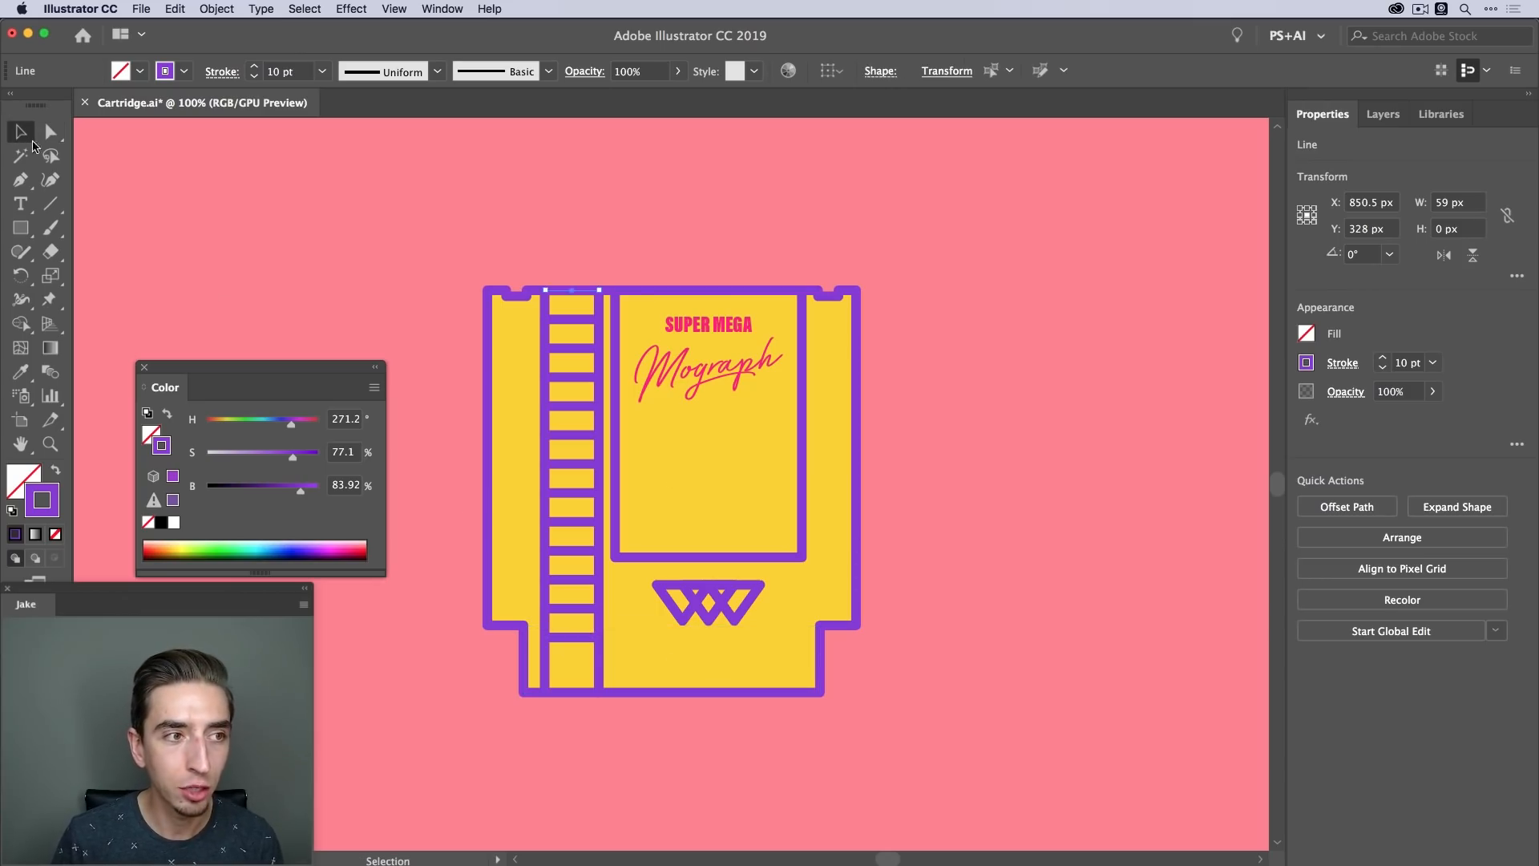
pyautogui.click(486, 206)
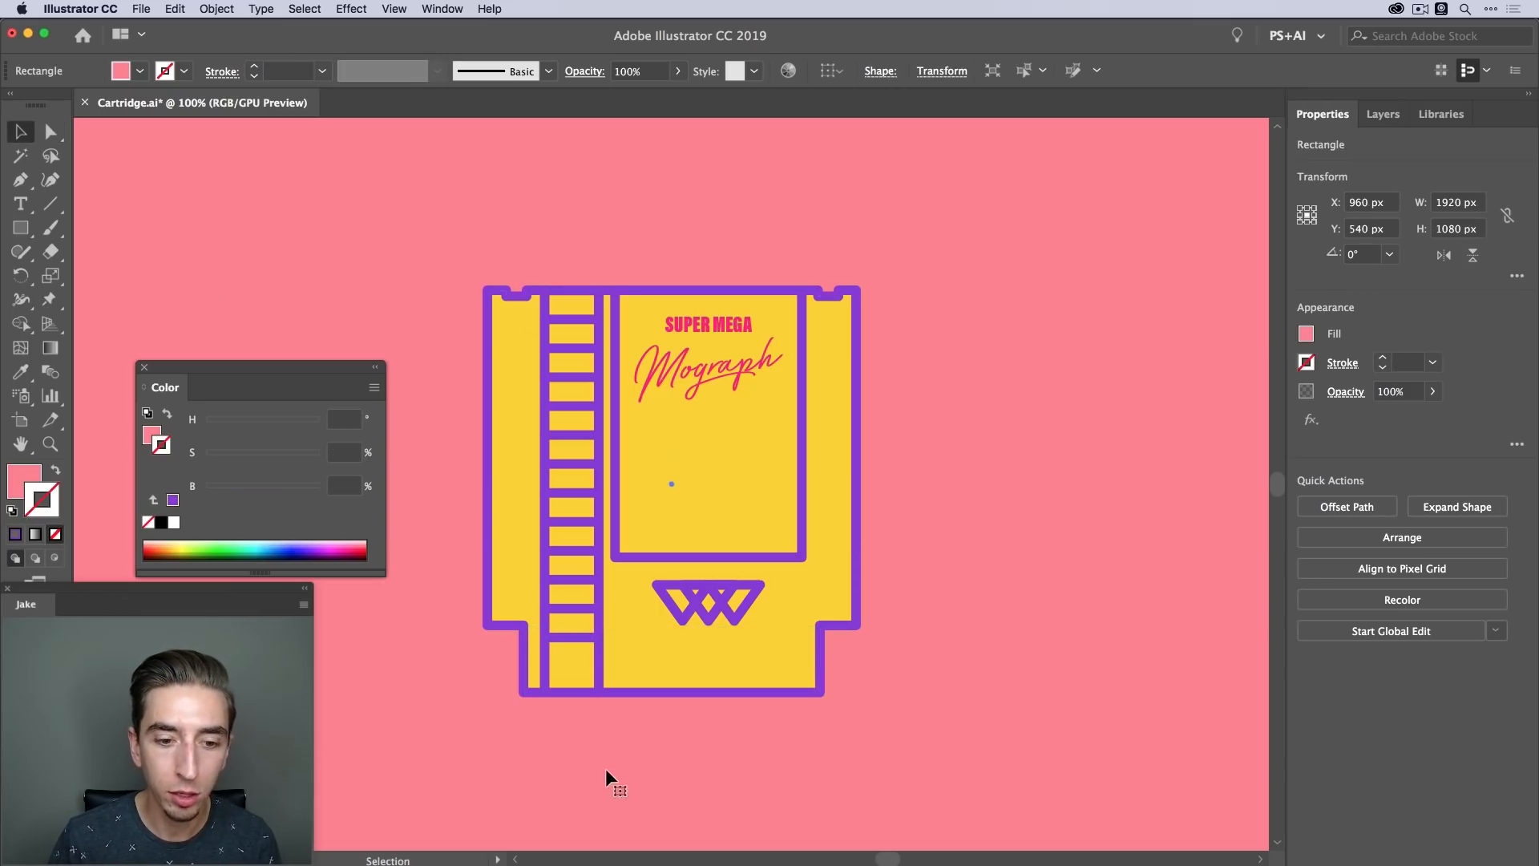
# Try to move the whole blend up and to the right to X 861.5 px, Y 448 px, and undo the move
pyautogui.click(575, 636)
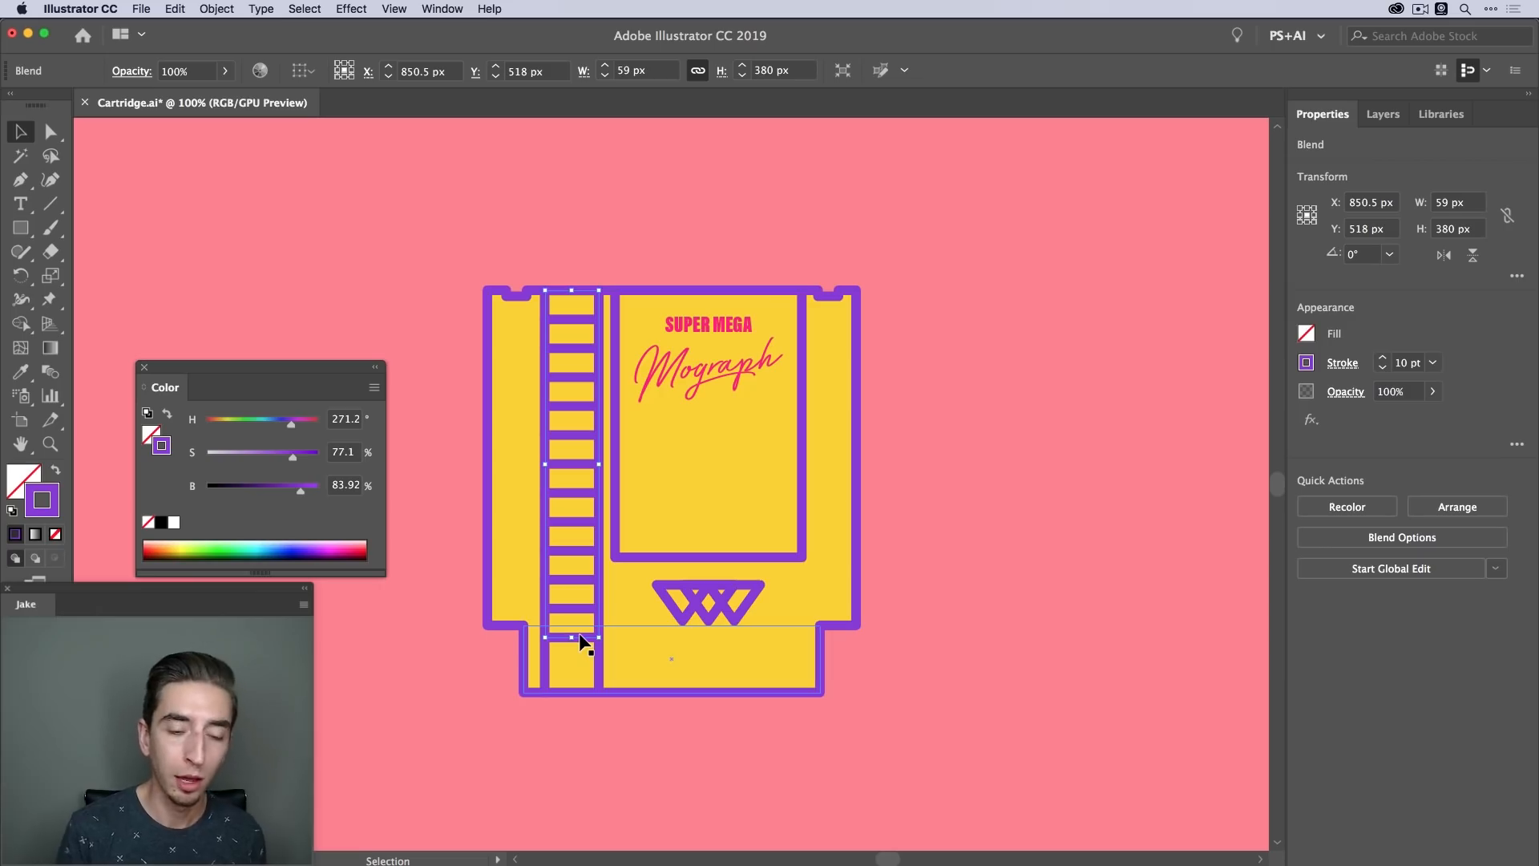
pyautogui.moveTo(579, 635); pyautogui.dragTo(587, 578)
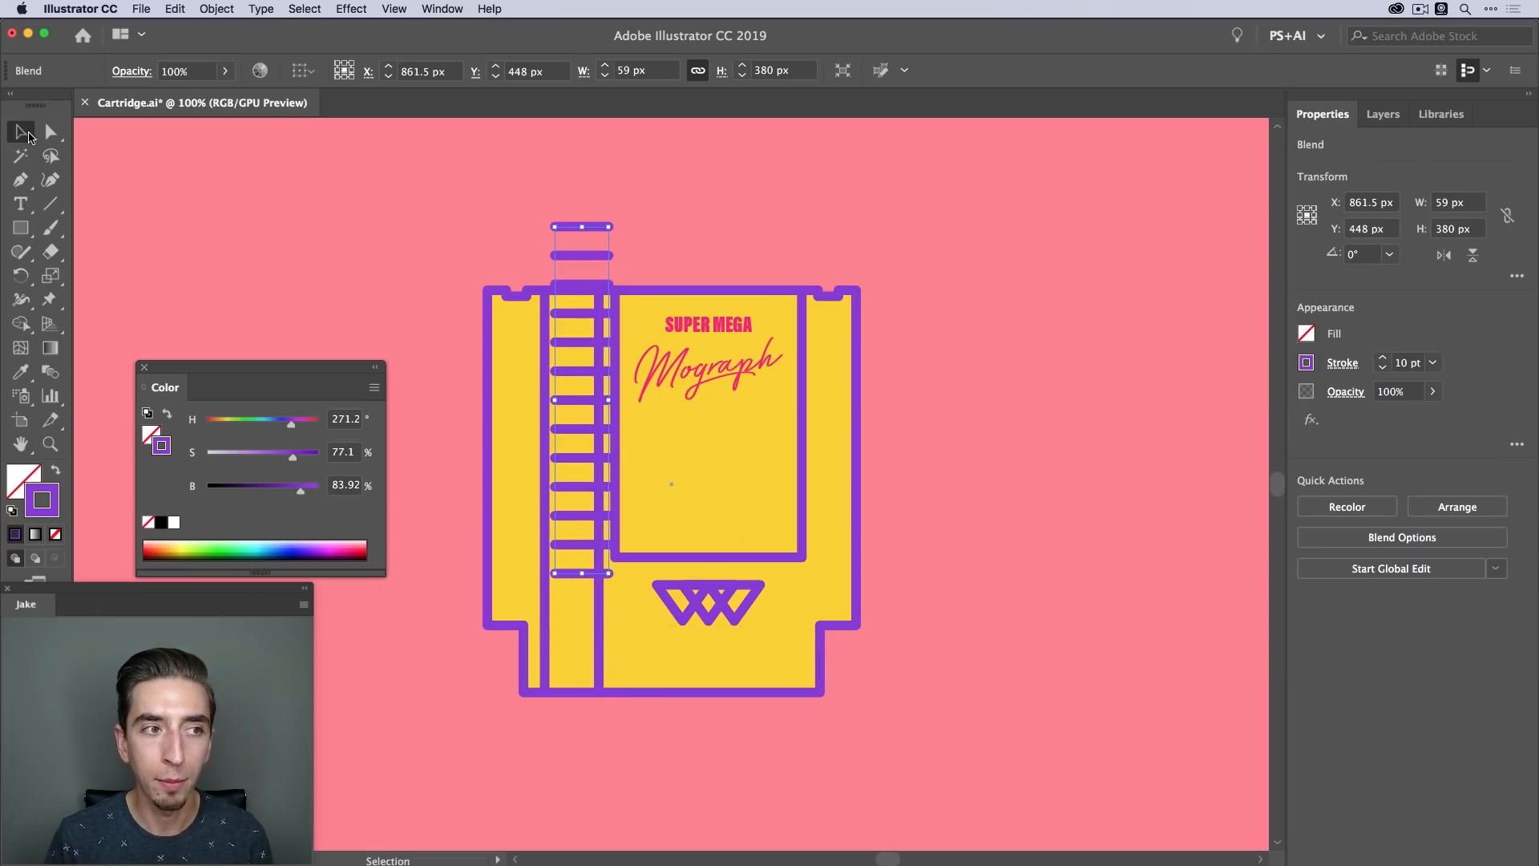
pyautogui.press('super+z')
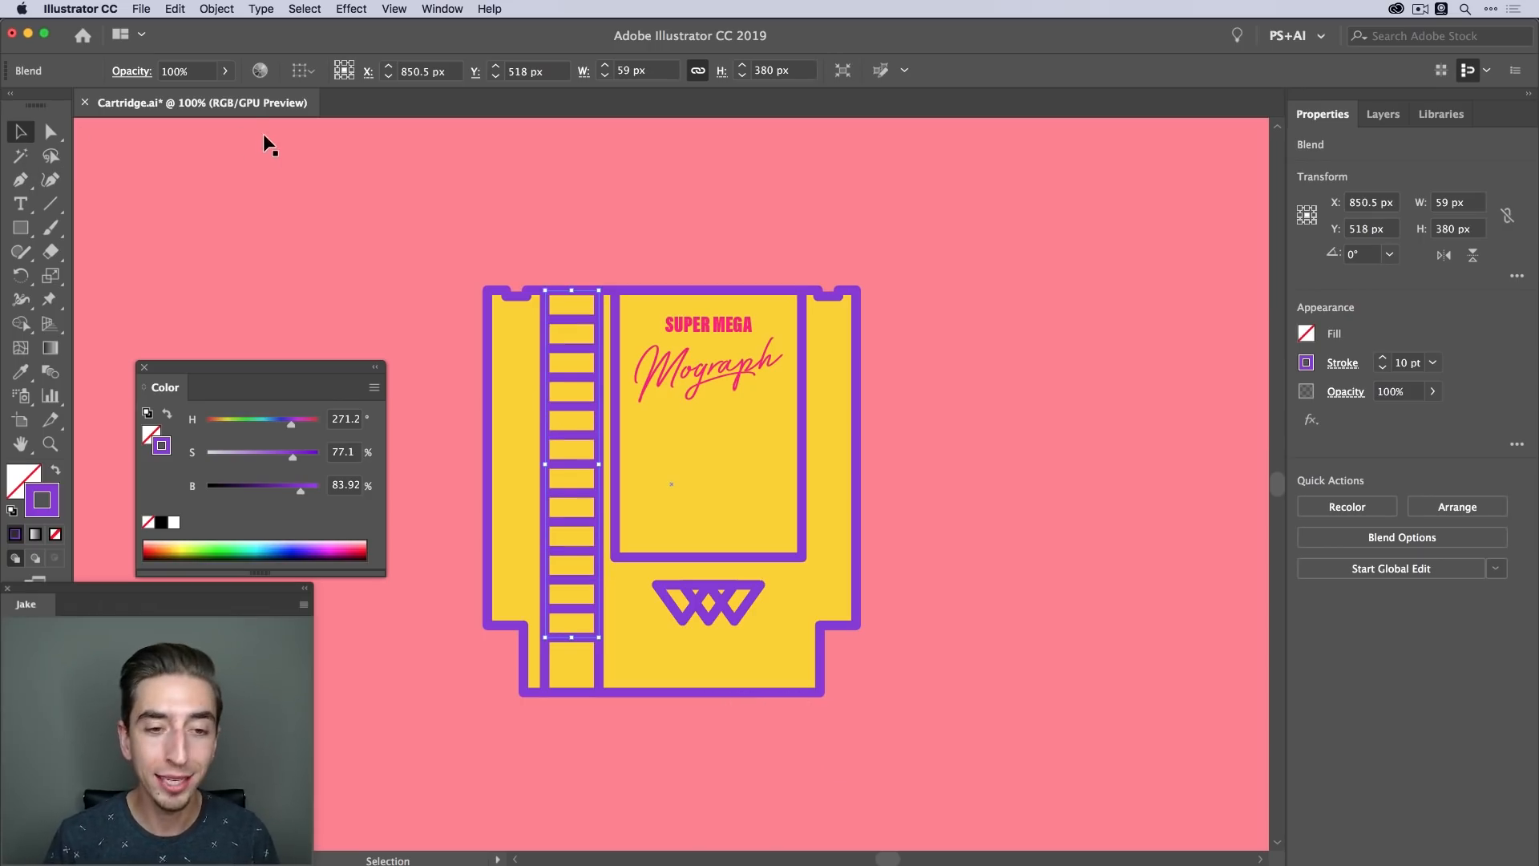
pyautogui.click(479, 190)
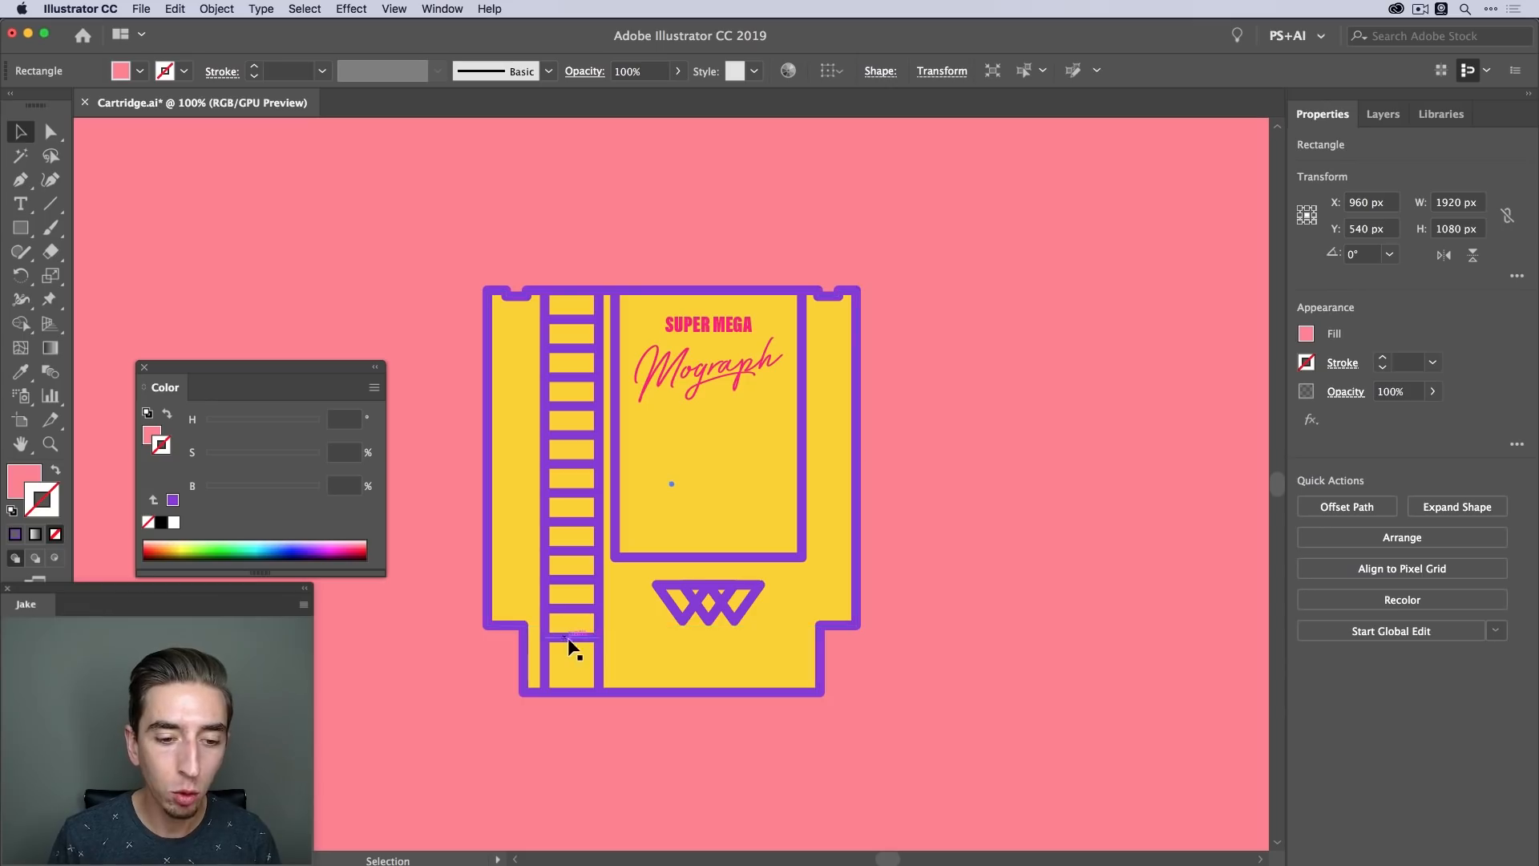
# Try to raise only the blend's lower line to Y 690 px with Direct Selection, and undo the move
pyautogui.press('a')
pyautogui.moveTo(574, 639)
pyautogui.mouseDown()
pyautogui.moveTo(574, 663)
pyautogui.moveTo(575, 621)
pyautogui.mouseUp()
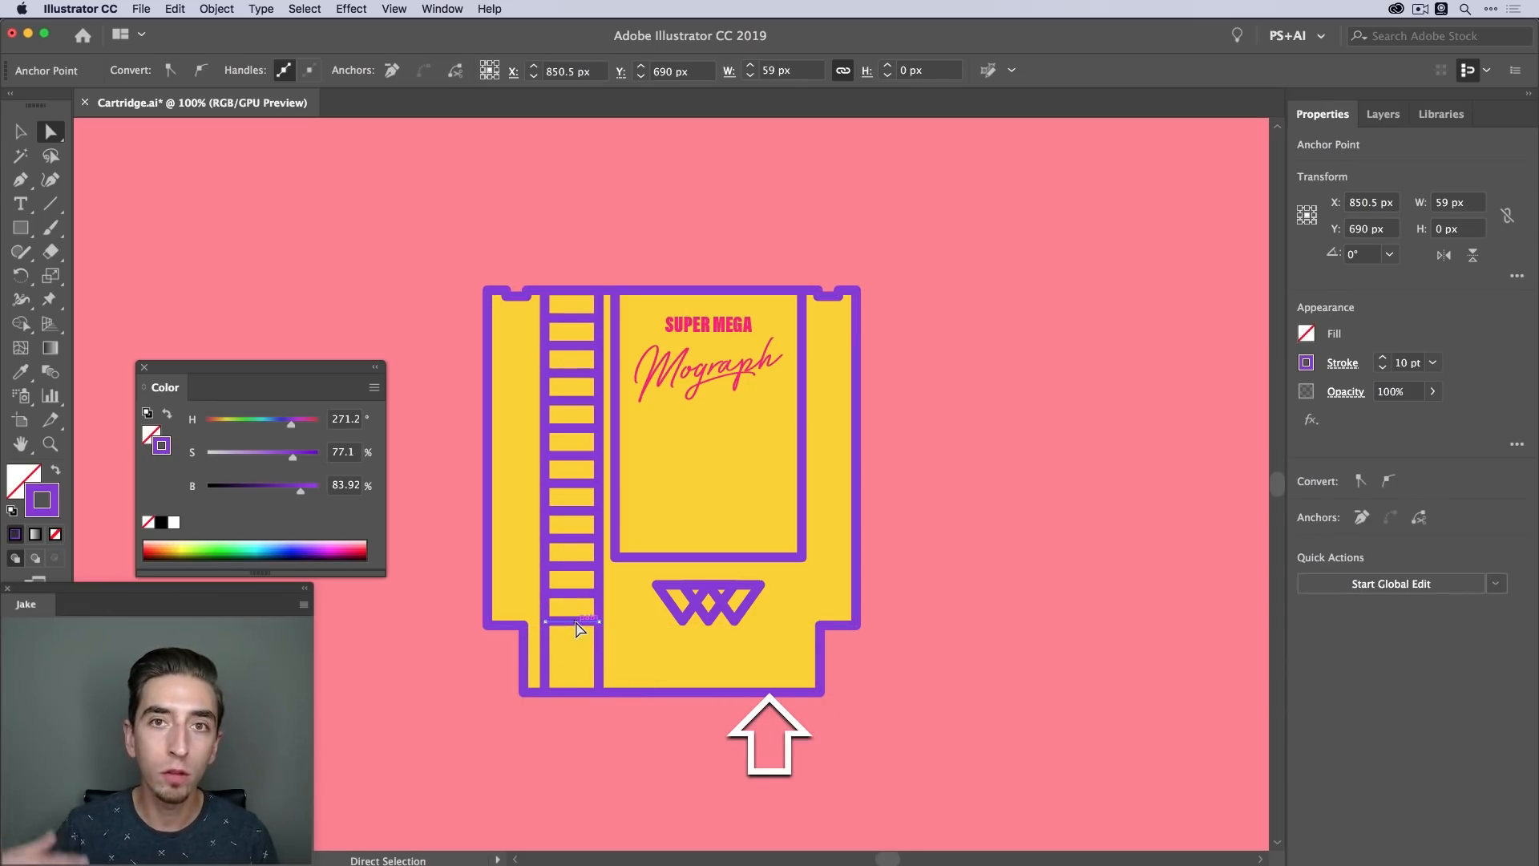
pyautogui.press('super+z')
pyautogui.press('super+z')
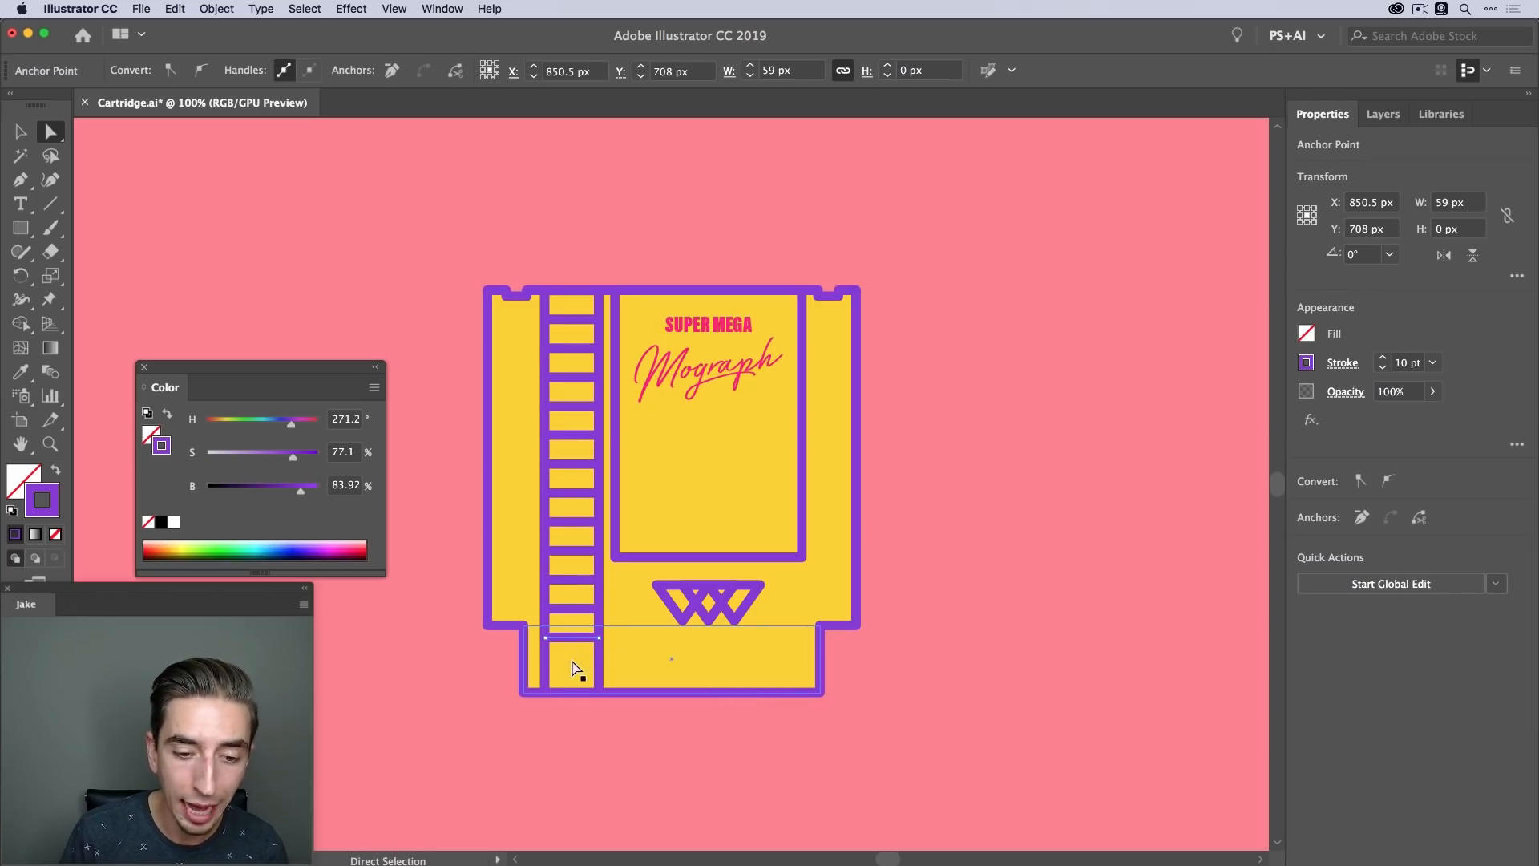
# Lower only the blend's bottom line slightly so the blend spans 387 px in height, and deselect the line
pyautogui.moveTo(575, 637); pyautogui.dragTo(575, 643)
pyautogui.click(630, 762)
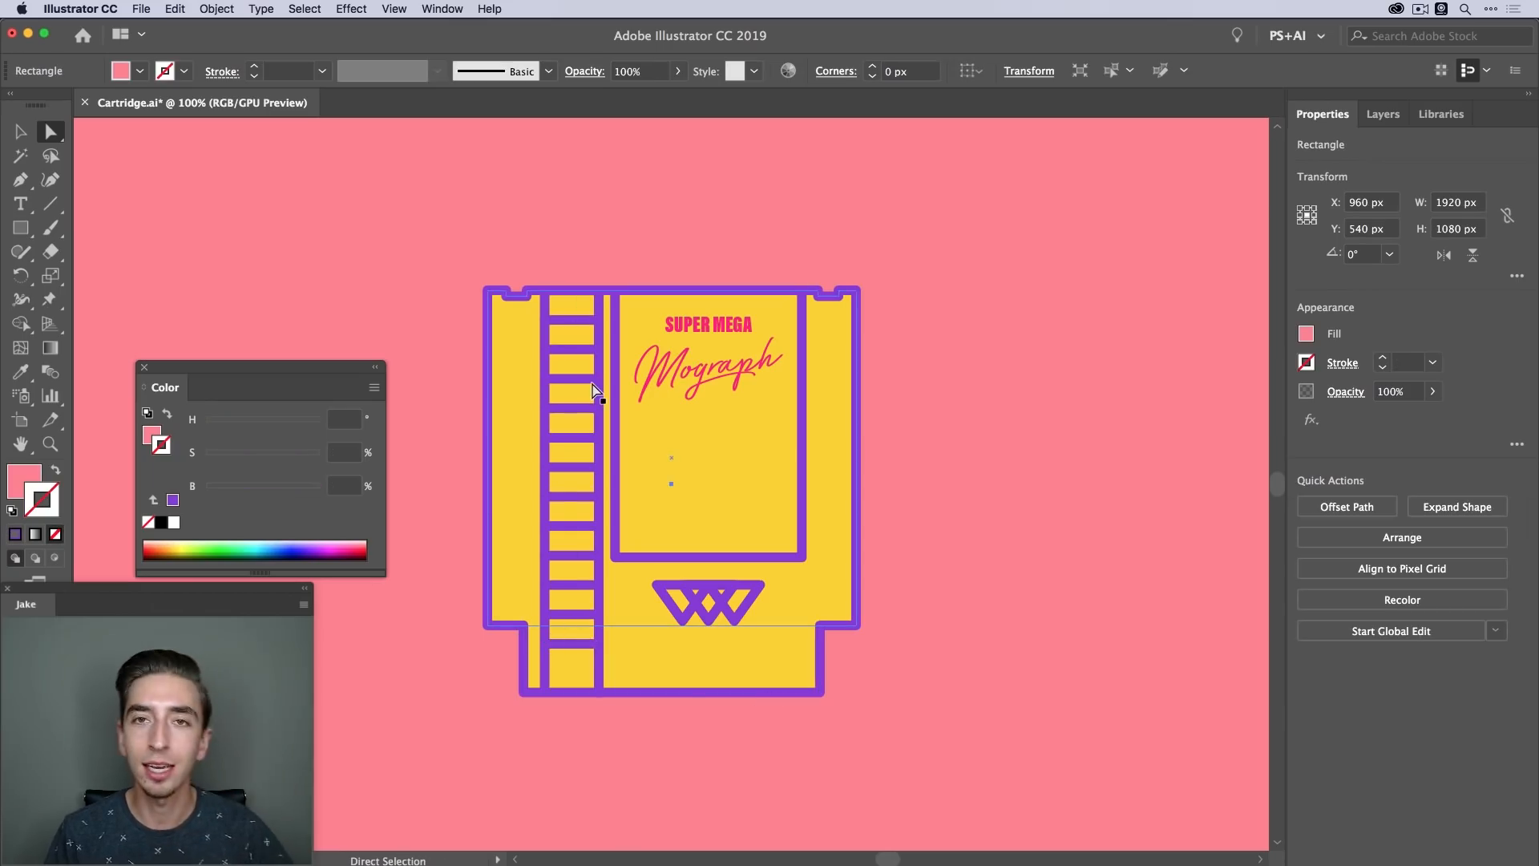
# Select the whole blend, set its specified steps to 12 with the preview on, and deselect it
pyautogui.press('v')
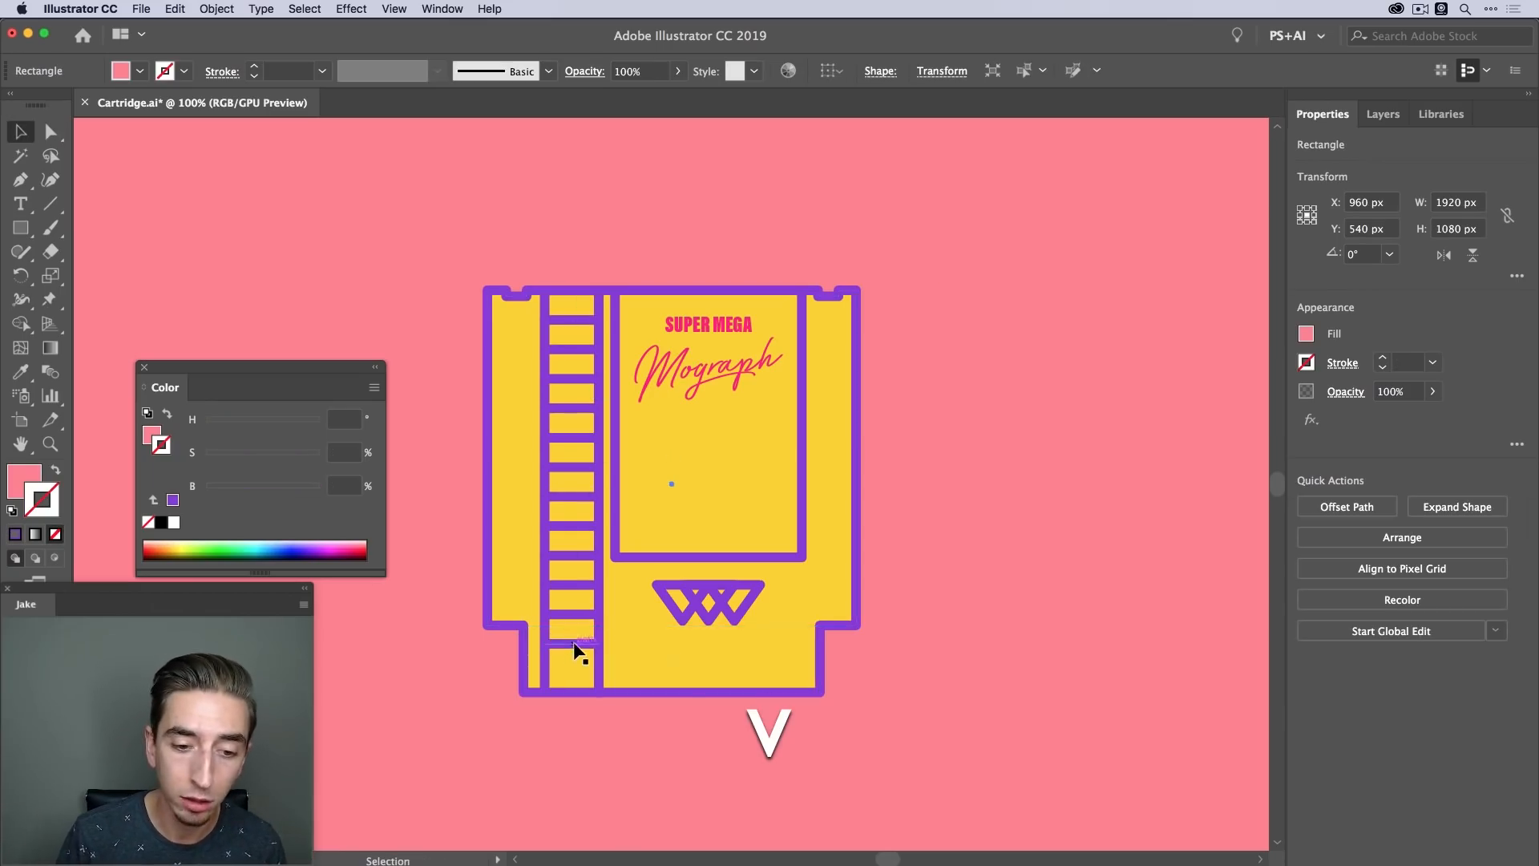
pyautogui.click(600, 464)
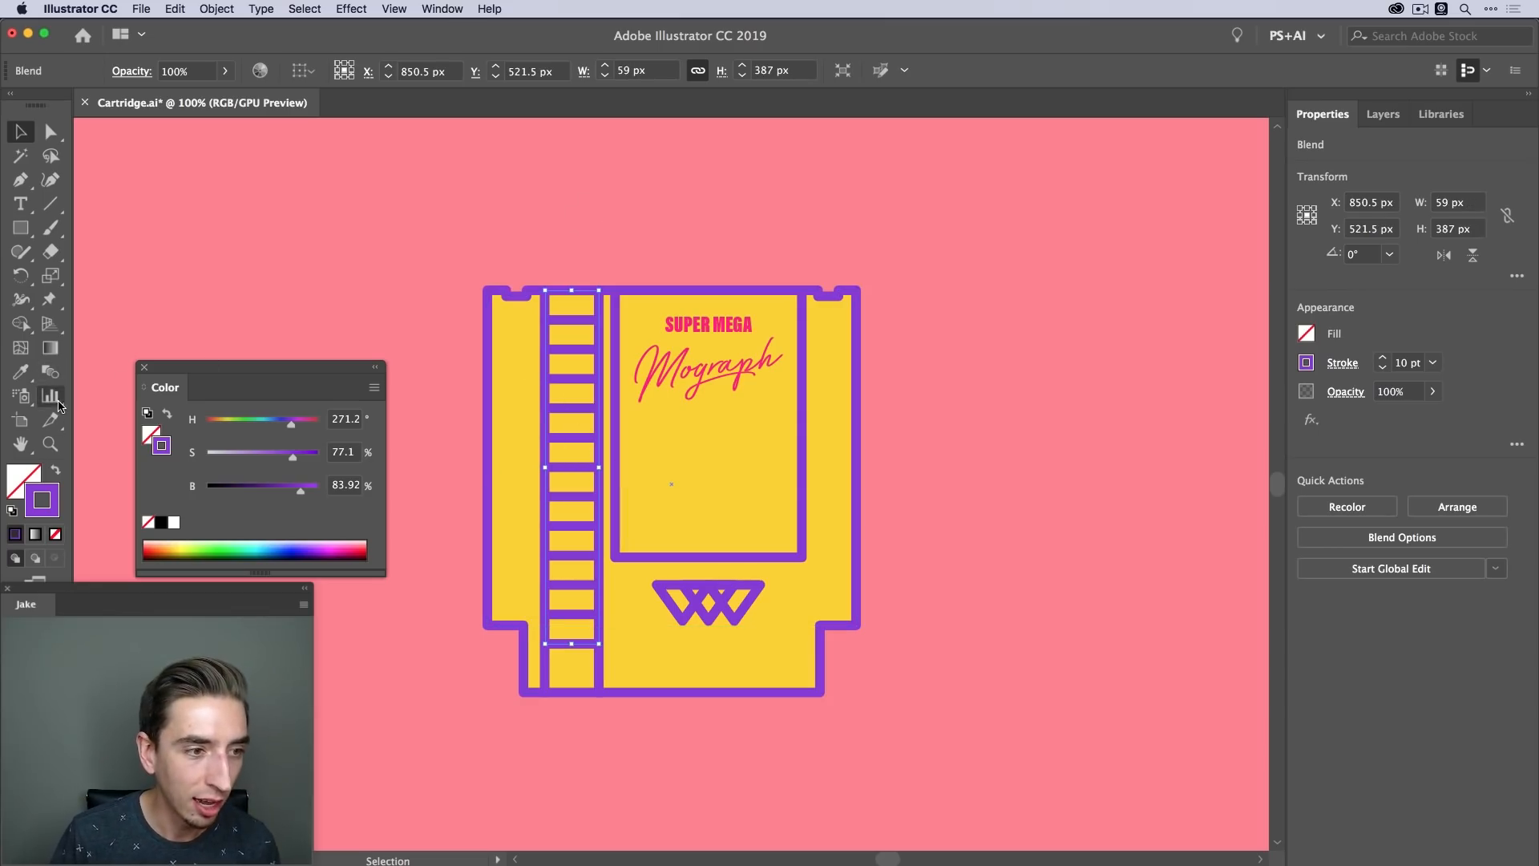
pyautogui.doubleClick(50, 371)
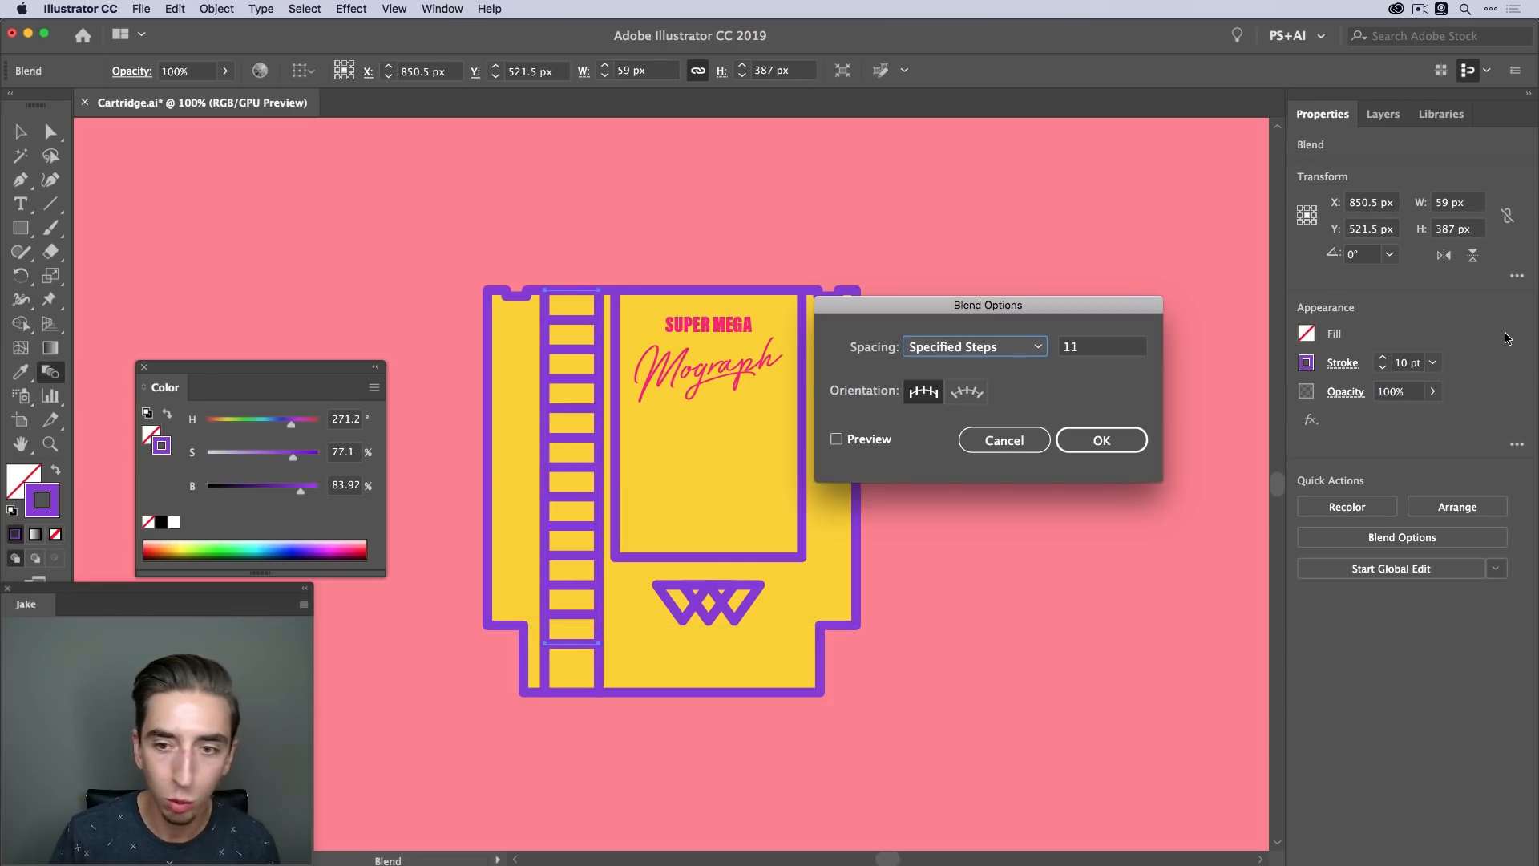
pyautogui.click(836, 438)
pyautogui.click(1091, 347)
pyautogui.click(1106, 437)
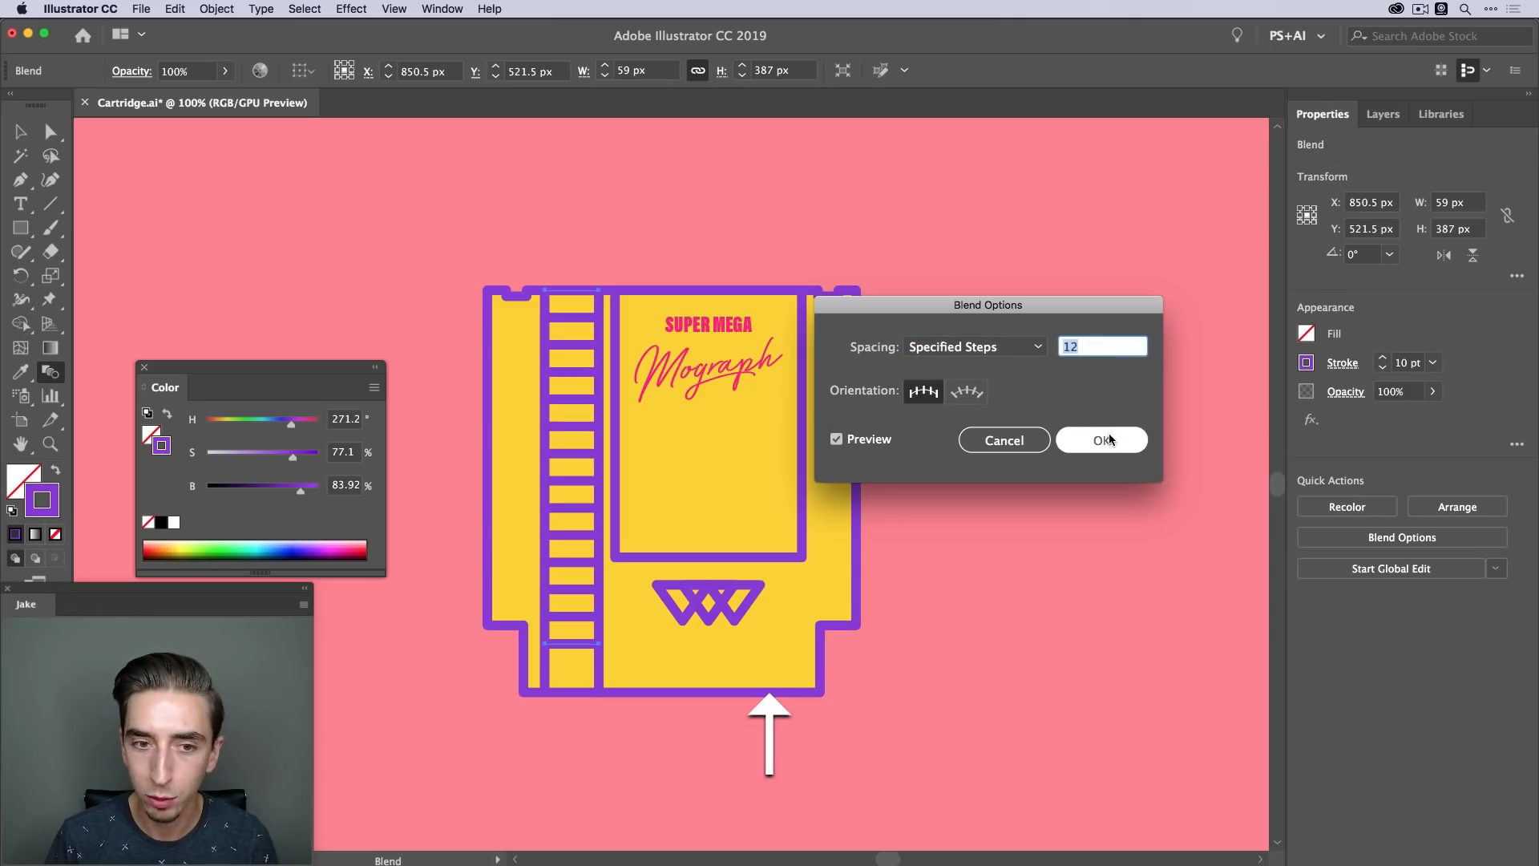
pyautogui.press('v')
pyautogui.click(961, 274)
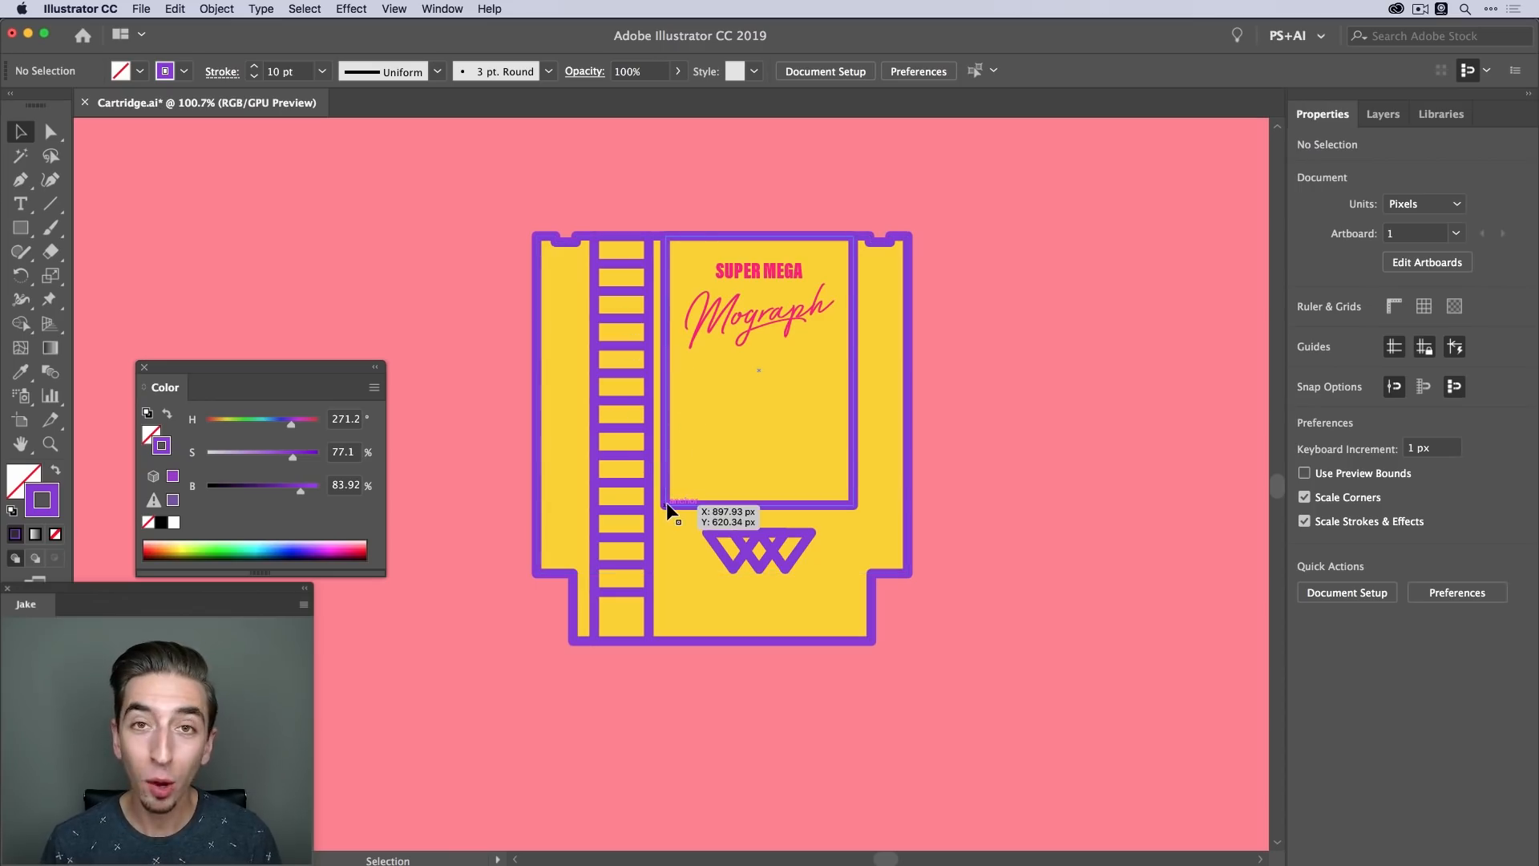
# Display the artwork as bare paths in Outline mode around the lower lines of the cartridge's vertical strip
pyautogui.press('z')
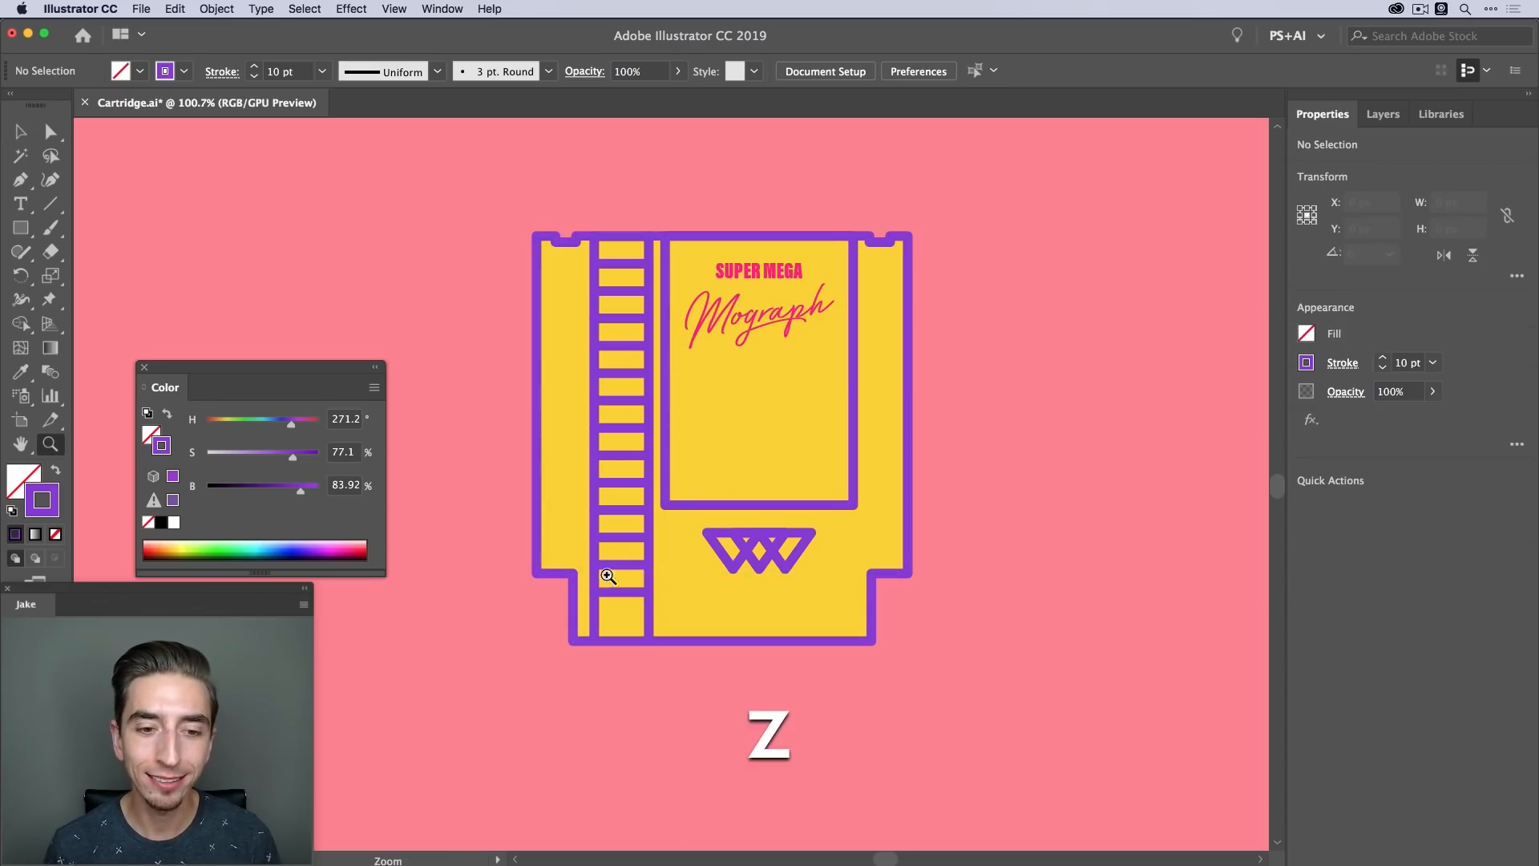
pyautogui.moveTo(638, 583); pyautogui.dragTo(965, 577)
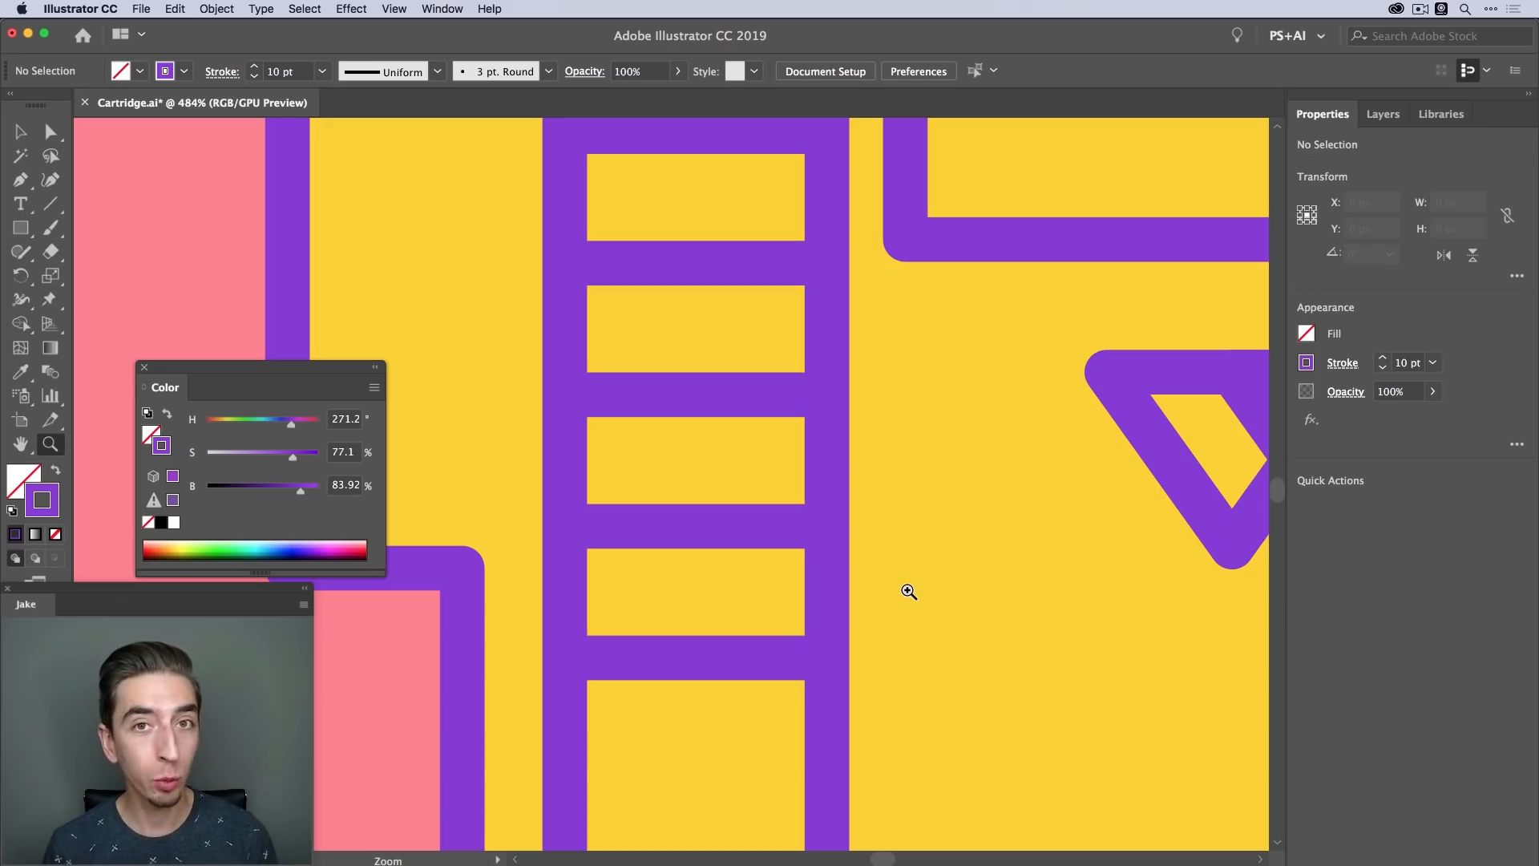
pyautogui.press('v')
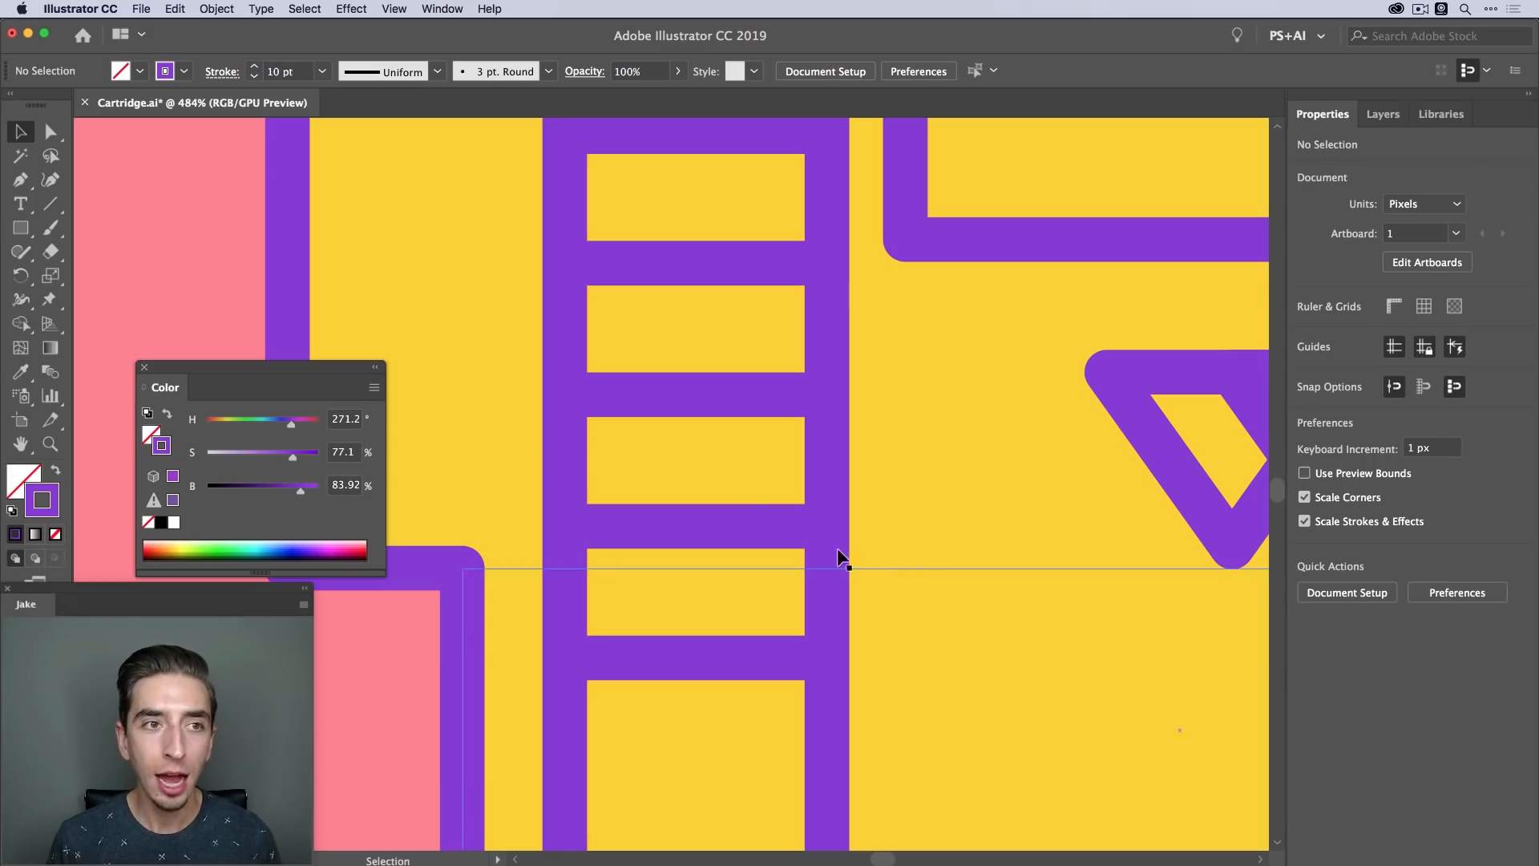
pyautogui.click(395, 9)
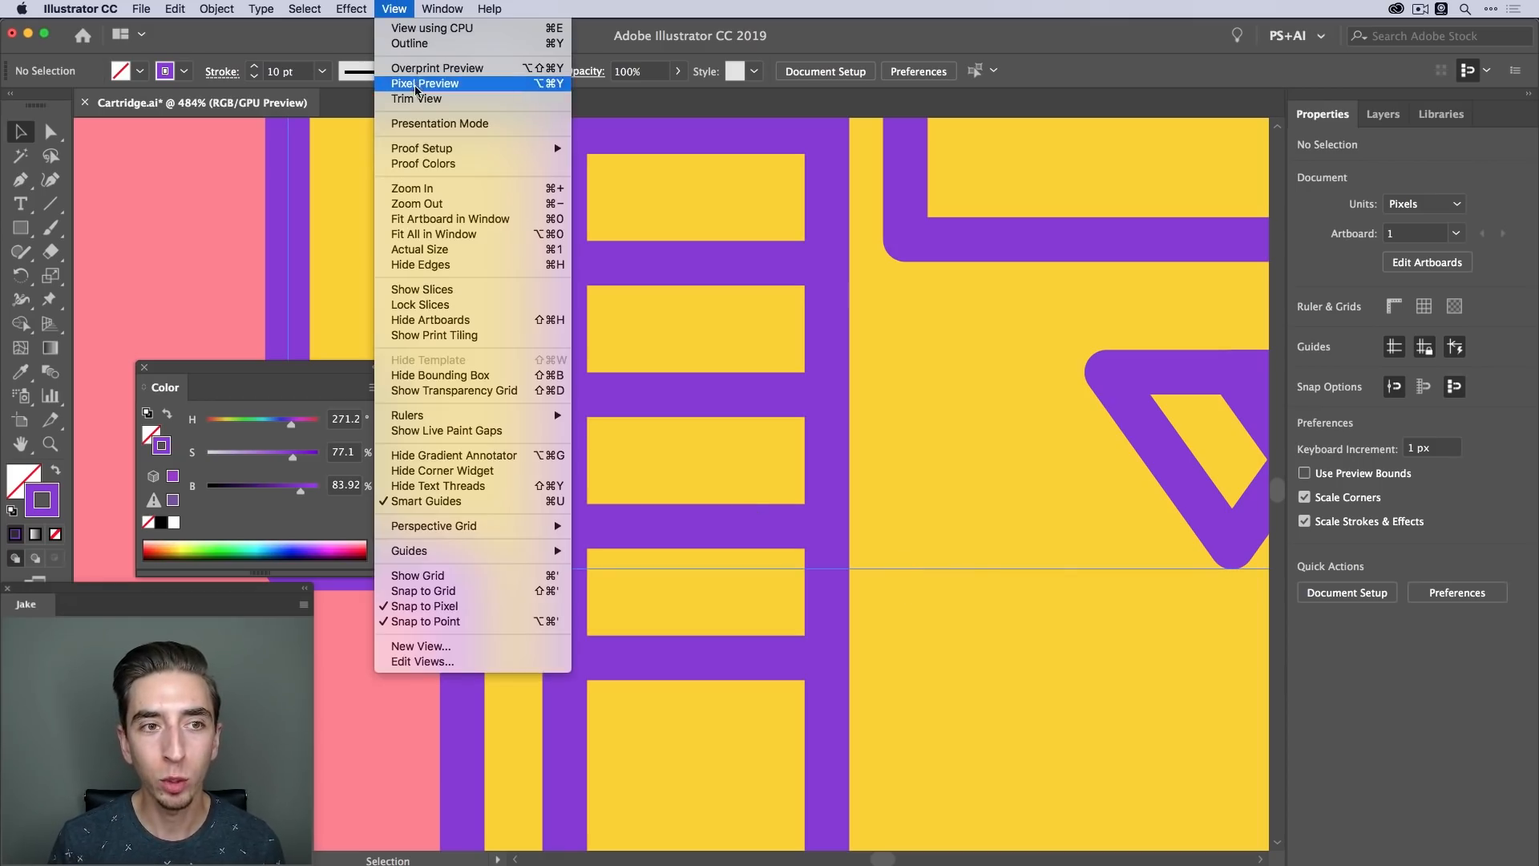
pyautogui.click(549, 44)
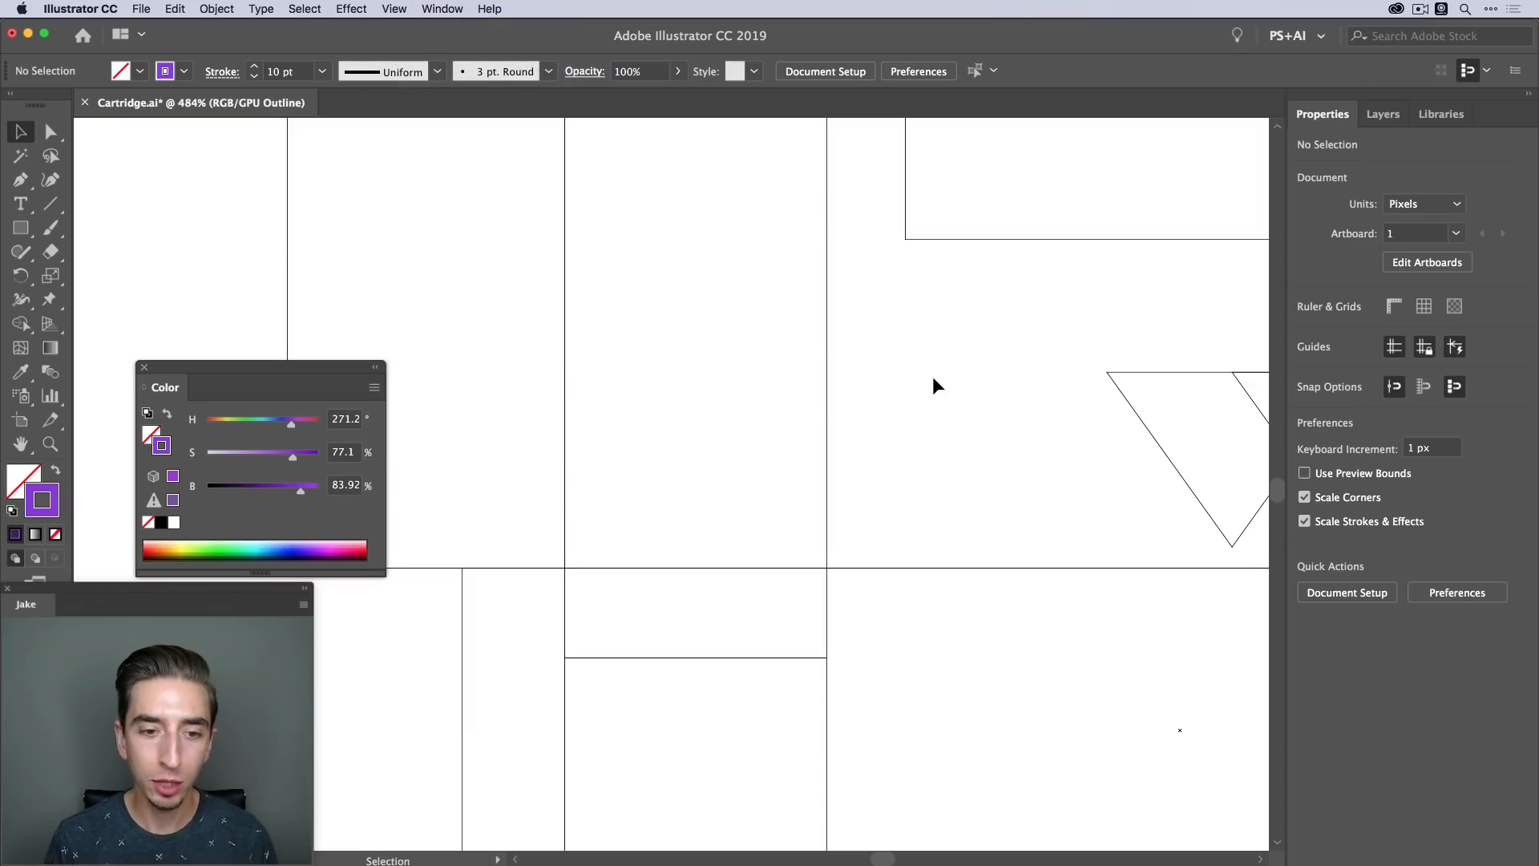
# Examine the whole cartridge in Outline mode, checking the "Mograph" text object and the strip's paths
pyautogui.press('z')
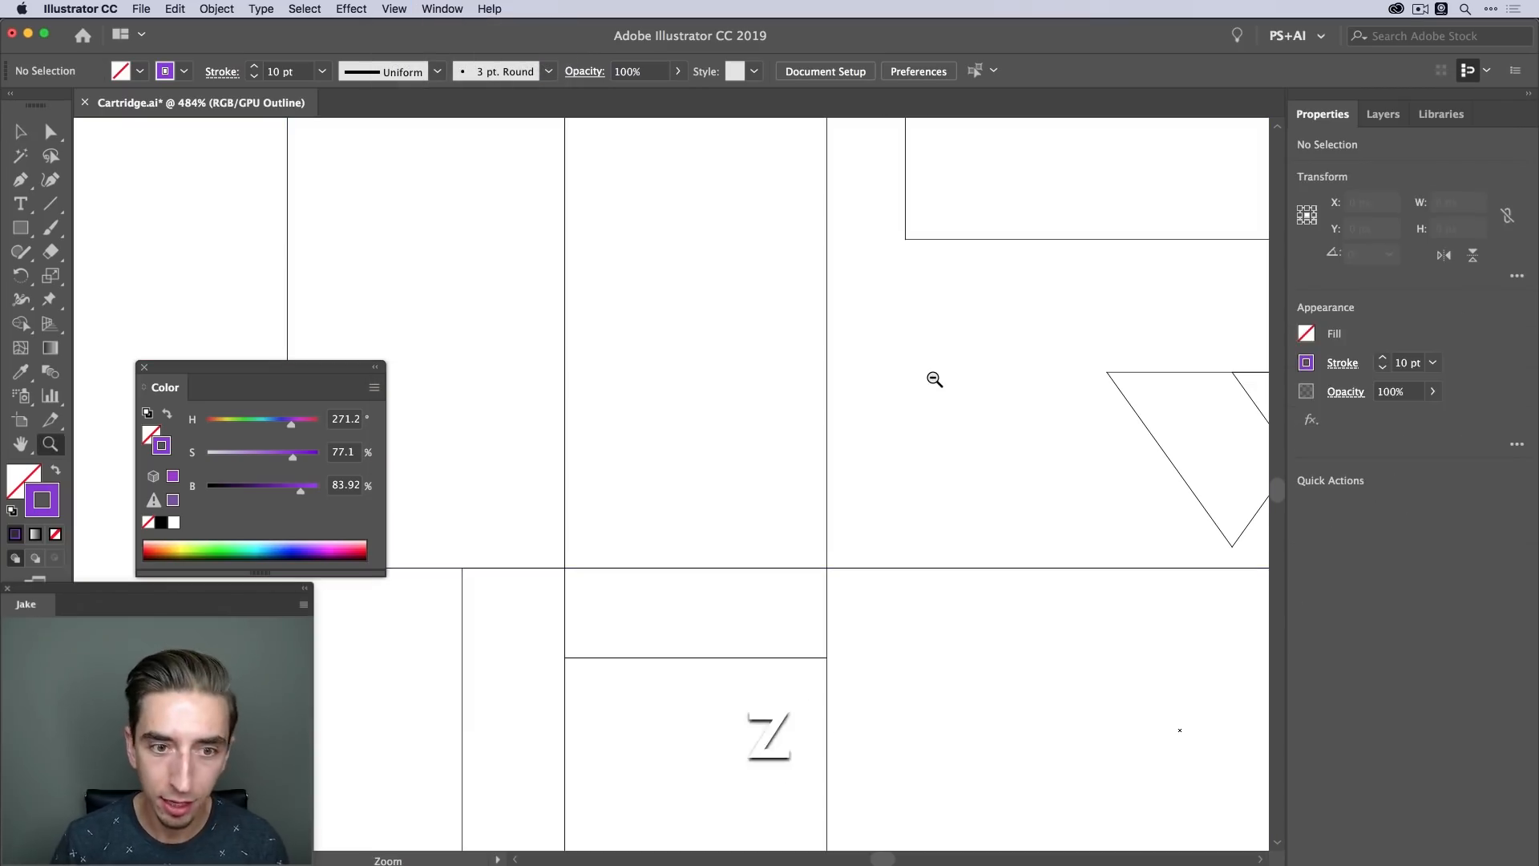
pyautogui.keyDown('alt'); pyautogui.click(933, 377); pyautogui.keyUp('alt')
pyautogui.keyDown('alt'); pyautogui.click(933, 378); pyautogui.keyUp('alt')
pyautogui.keyDown('alt'); pyautogui.click(806, 407); pyautogui.keyUp('alt')
pyautogui.keyDown('alt'); pyautogui.click(803, 408); pyautogui.keyUp('alt')
pyautogui.moveTo(625, 440); pyautogui.dragTo(930, 440)
pyautogui.press('v')
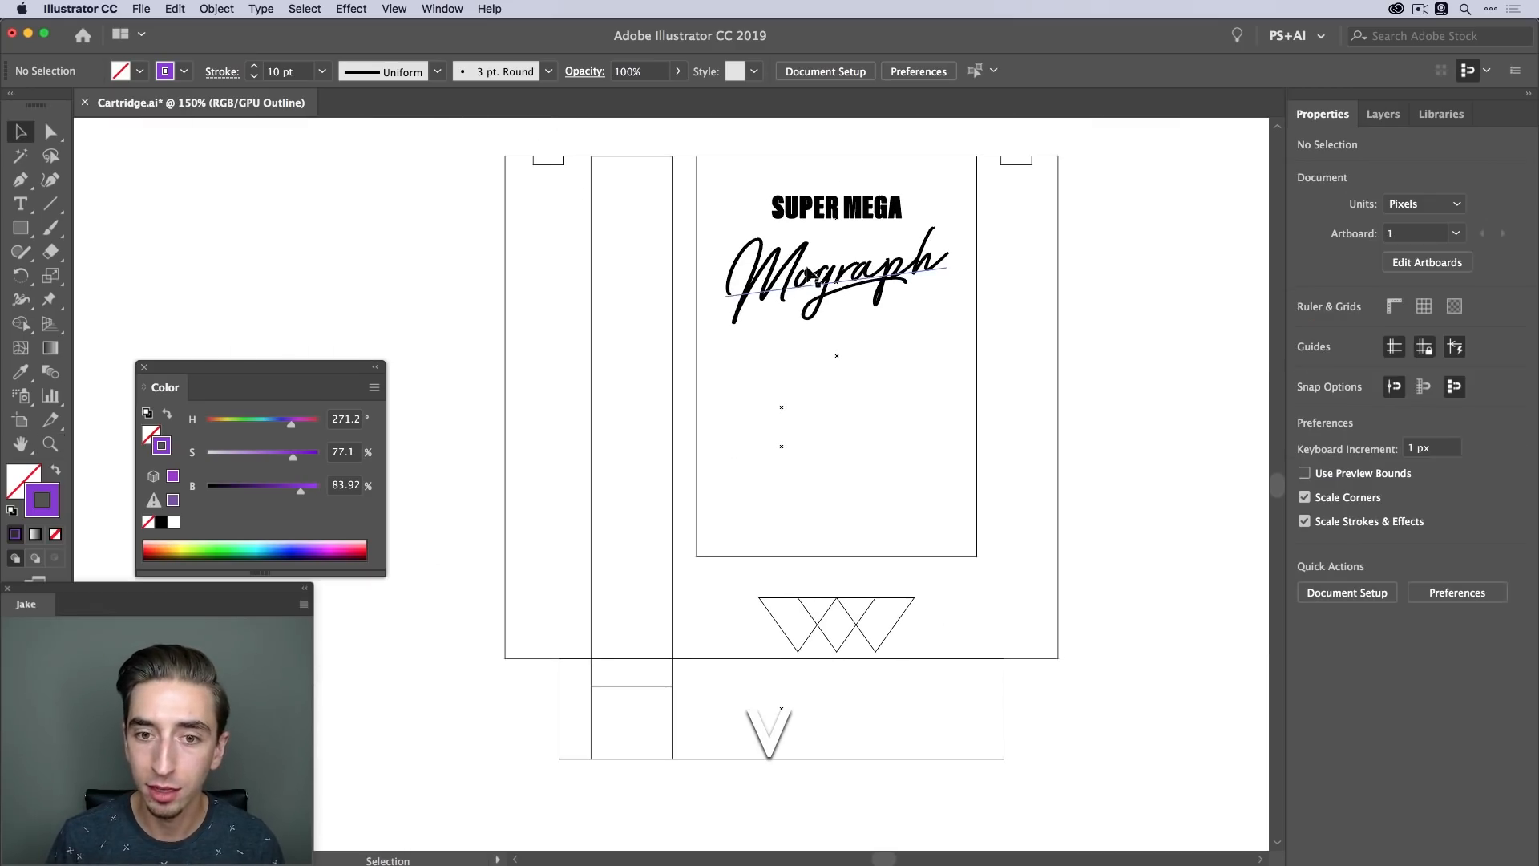
pyautogui.click(847, 215)
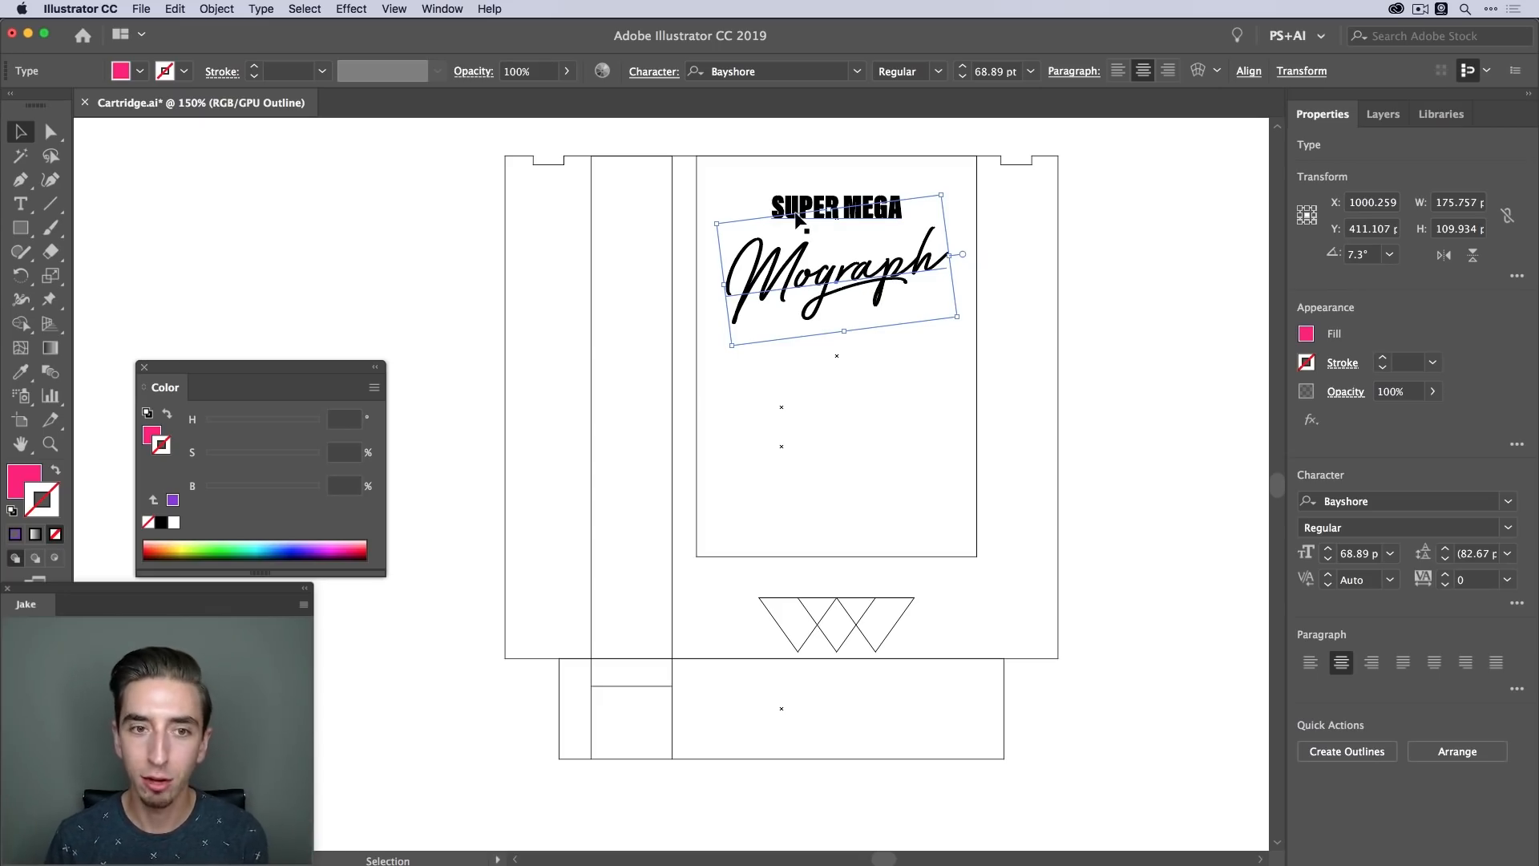
pyautogui.click(666, 393)
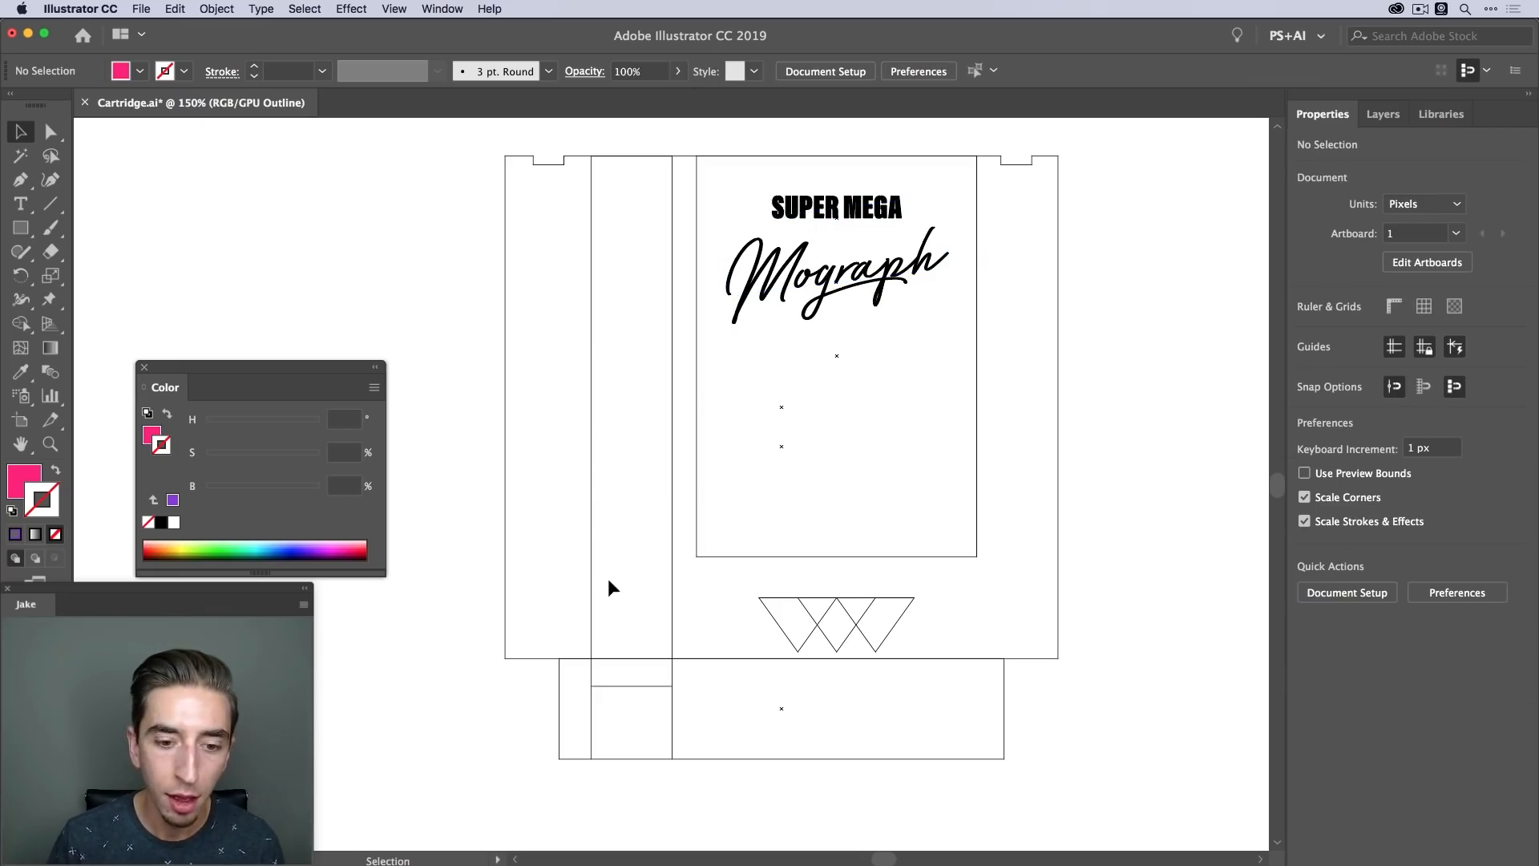
# Inspect the bottom path of the blend inside the vertical strip by selecting and deselecting it
pyautogui.press('z')
pyautogui.moveTo(639, 695); pyautogui.dragTo(963, 714)
pyautogui.press('space')
pyautogui.moveTo(728, 747); pyautogui.dragTo(811, 505)
pyautogui.press('a')
pyautogui.press('v')
pyautogui.click(577, 485)
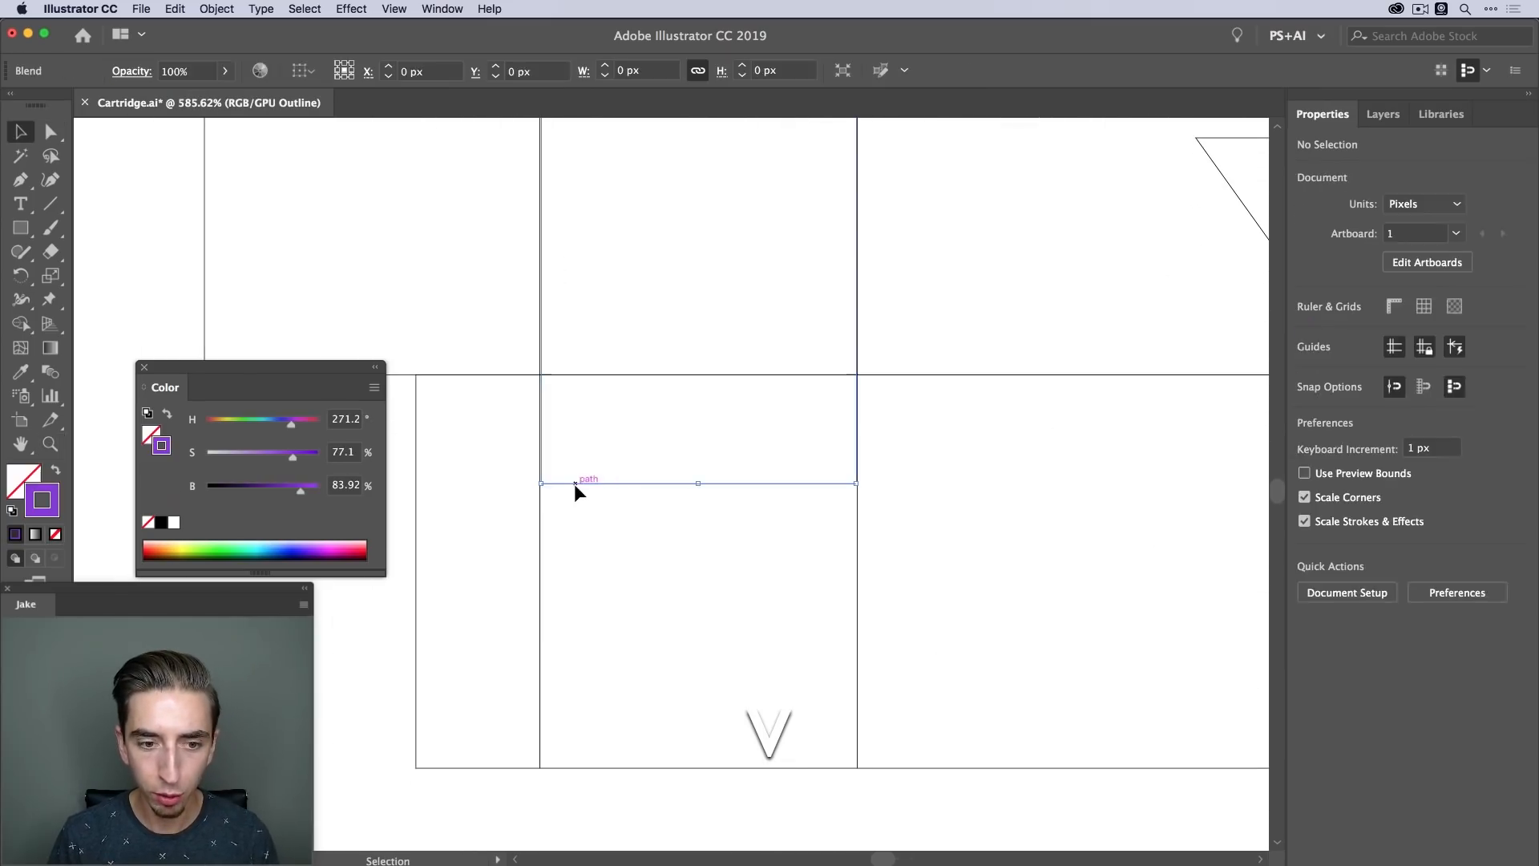
pyautogui.click(748, 537)
# Try to move the right endpoint of the blend's bottom line onto the strip's right vertical path with Direct Selection
pyautogui.press('z')
pyautogui.moveTo(817, 492); pyautogui.dragTo(1077, 479)
pyautogui.press('space')
pyautogui.moveTo(1077, 478); pyautogui.dragTo(820, 490)
pyautogui.moveTo(726, 484); pyautogui.dragTo(1016, 464)
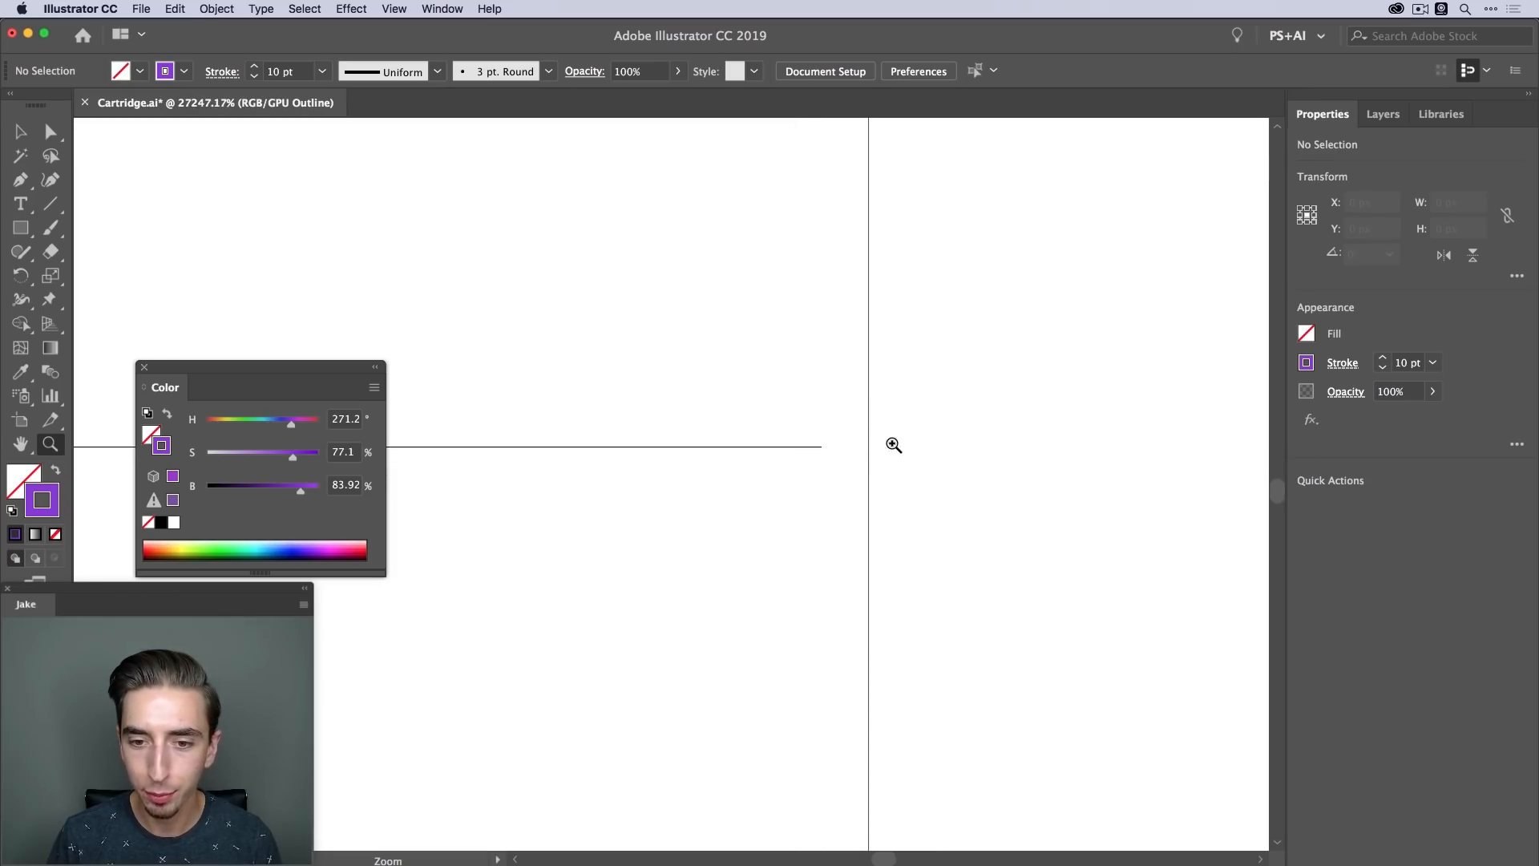
pyautogui.press('a')
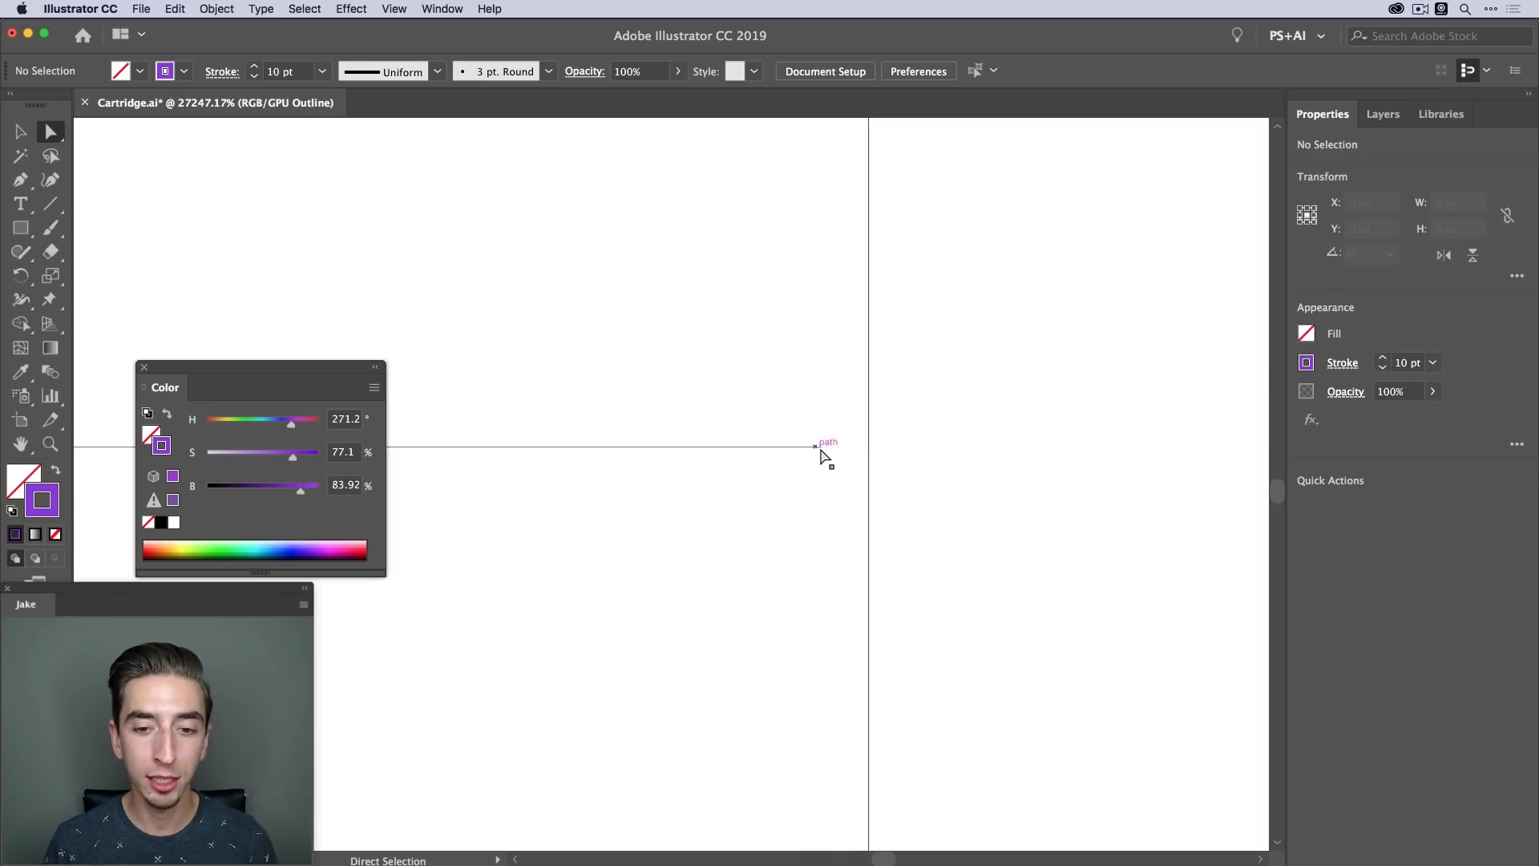
pyautogui.moveTo(823, 451); pyautogui.dragTo(785, 442)
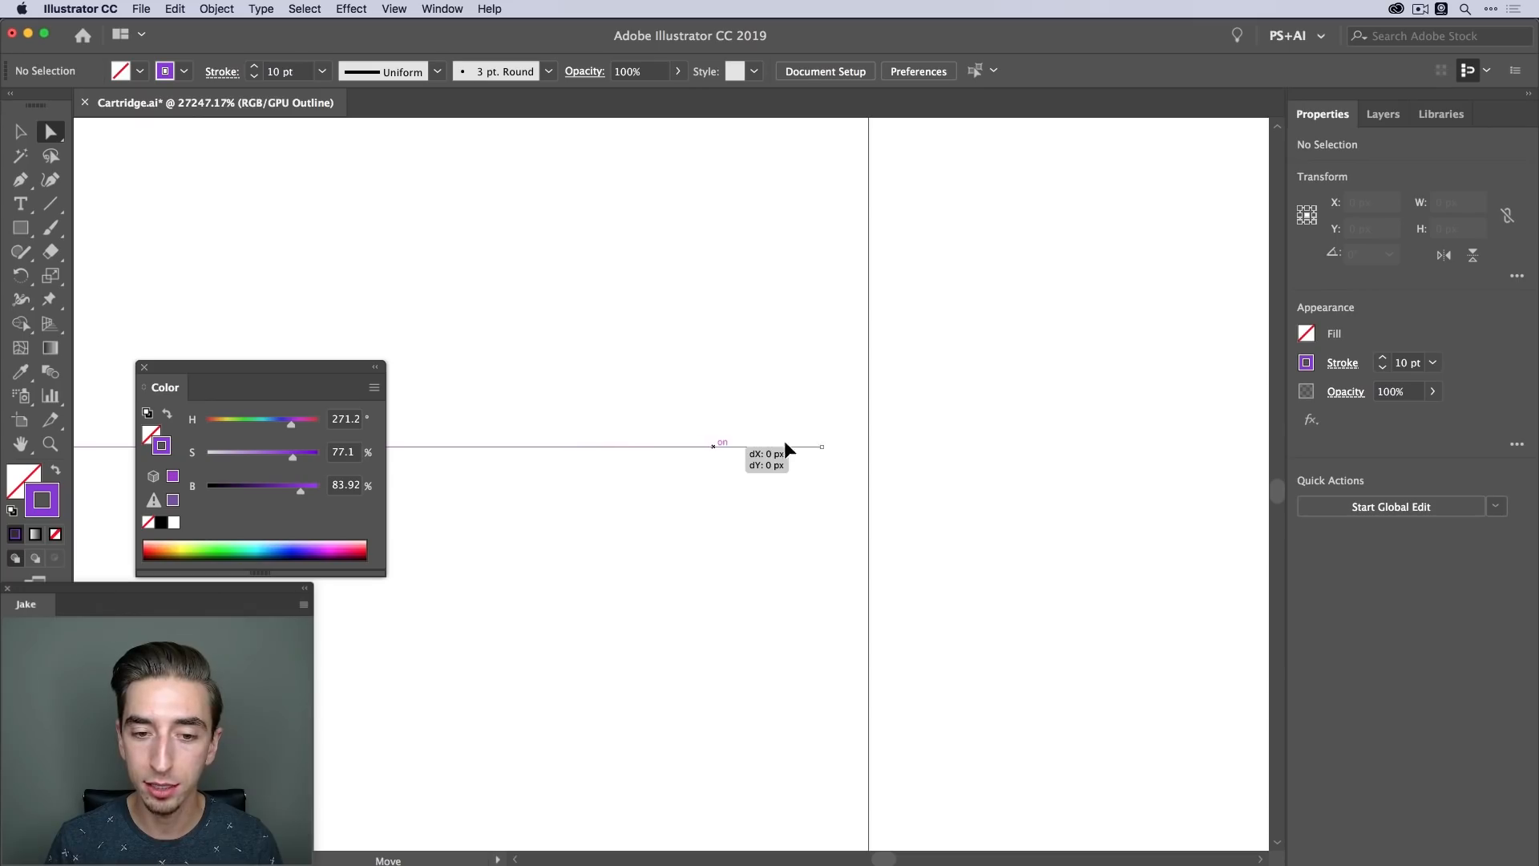
pyautogui.moveTo(888, 445); pyautogui.dragTo(988, 441)
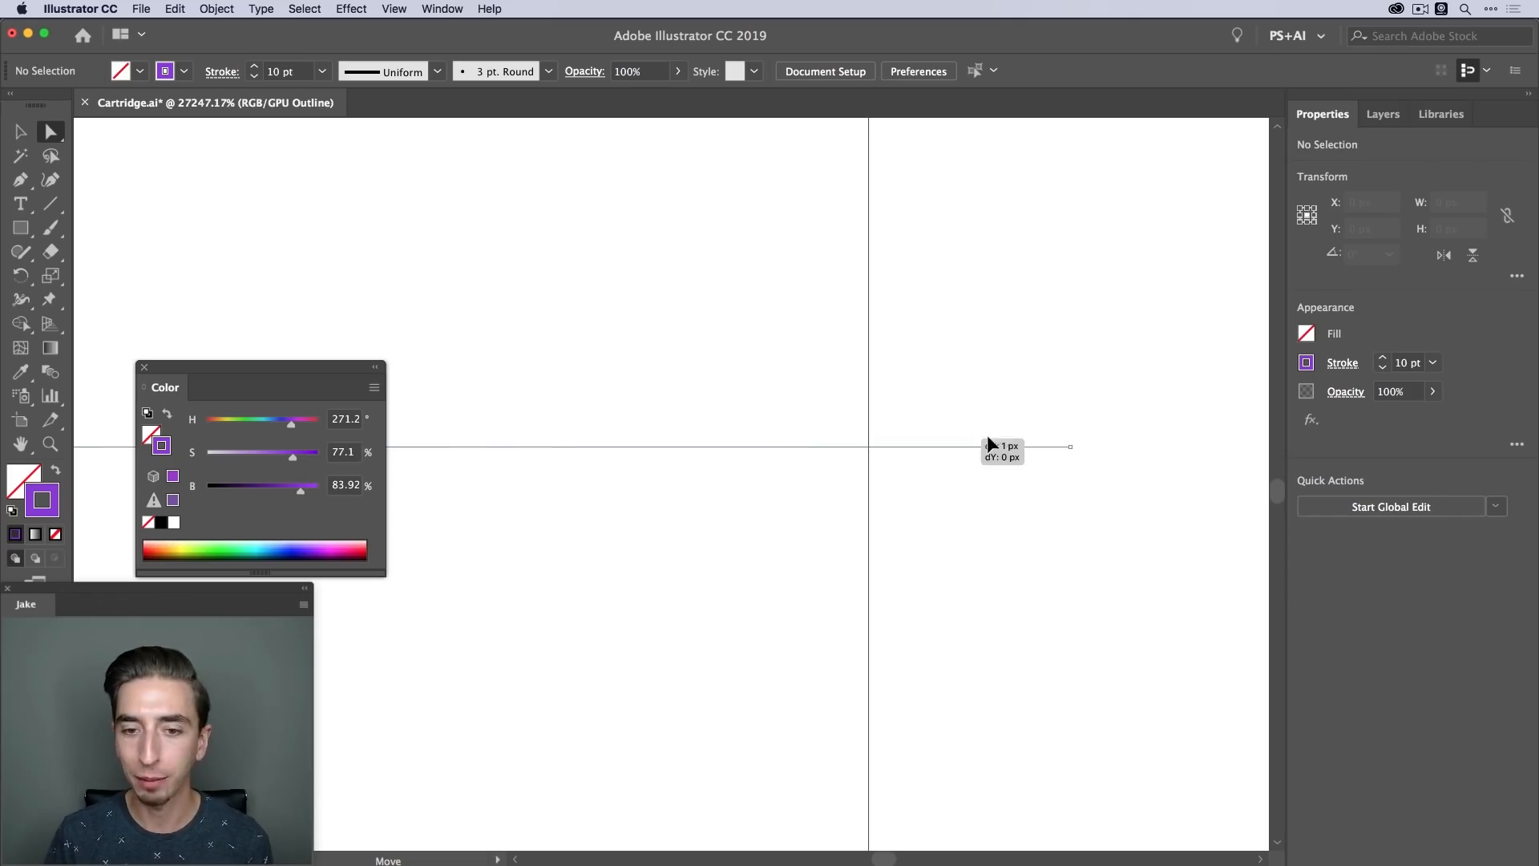
pyautogui.click(807, 442)
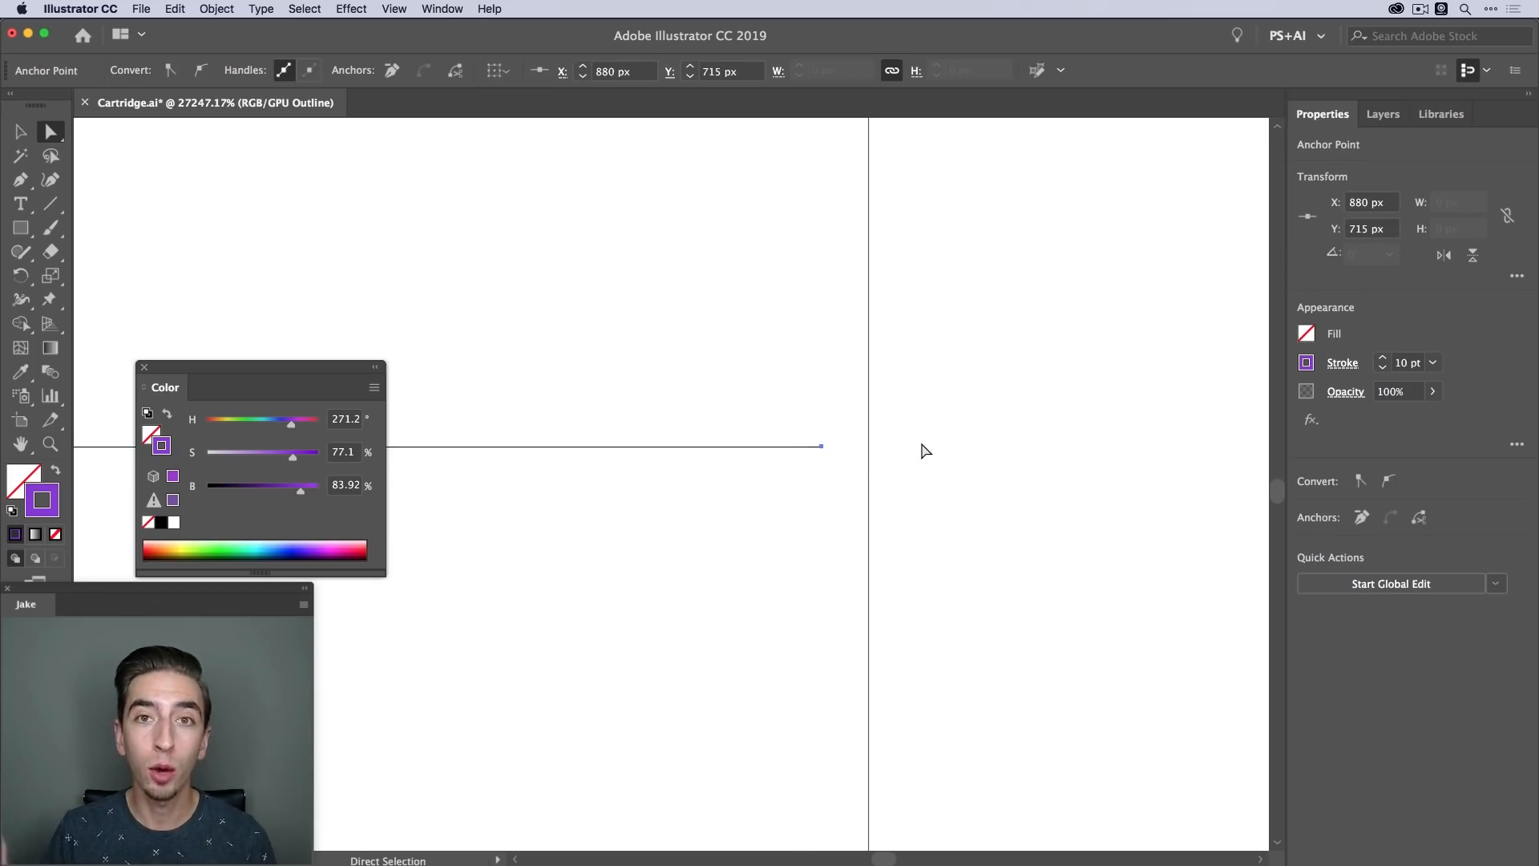
# Compare the bottom line's junction with the strip's right edge in Preview mode at 1200% zoom
pyautogui.press('v')
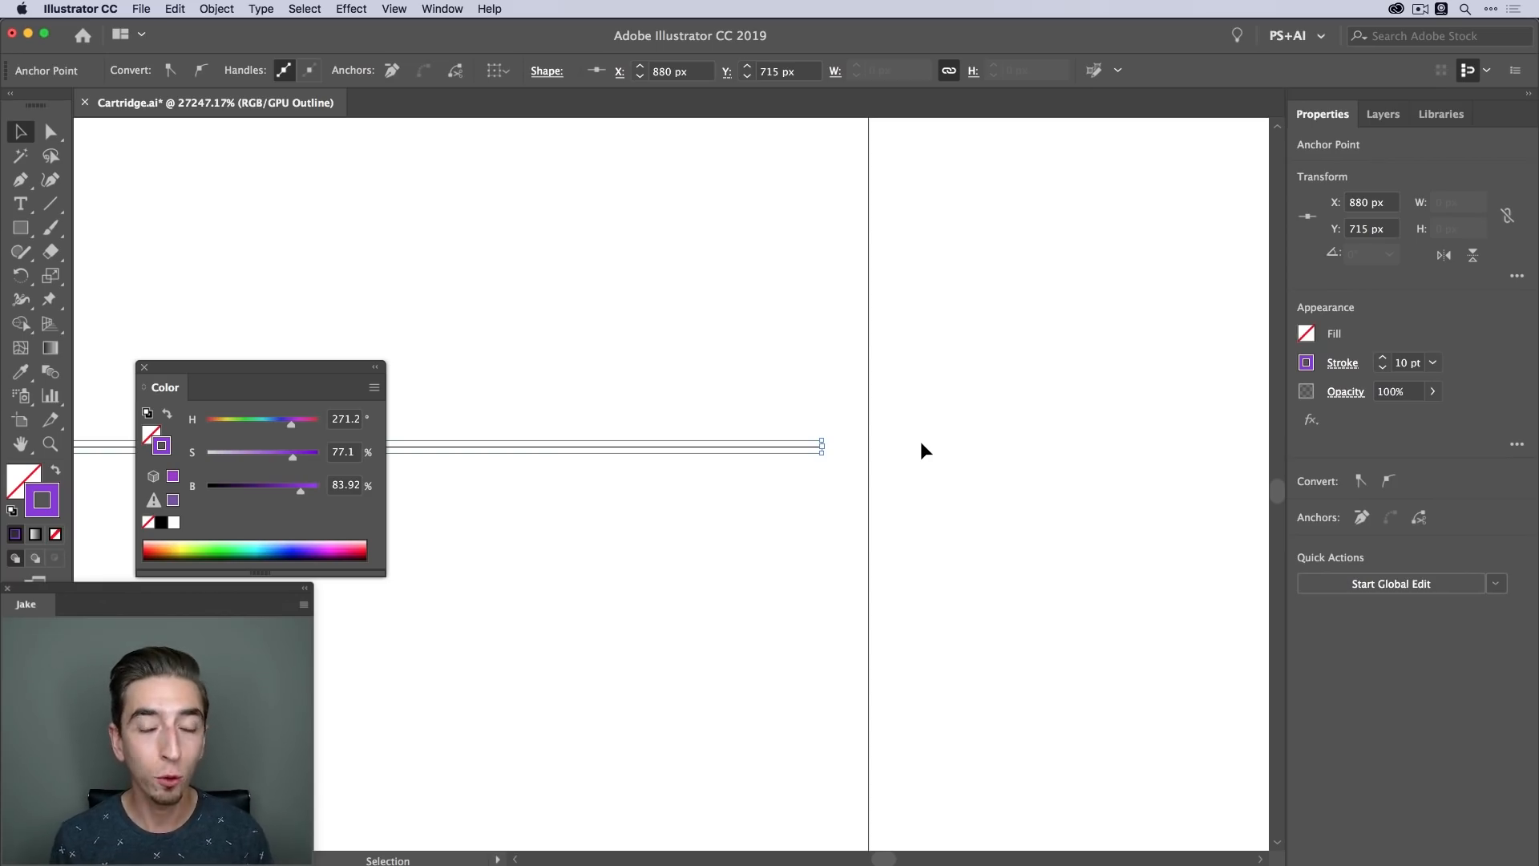
pyautogui.press('super+y')
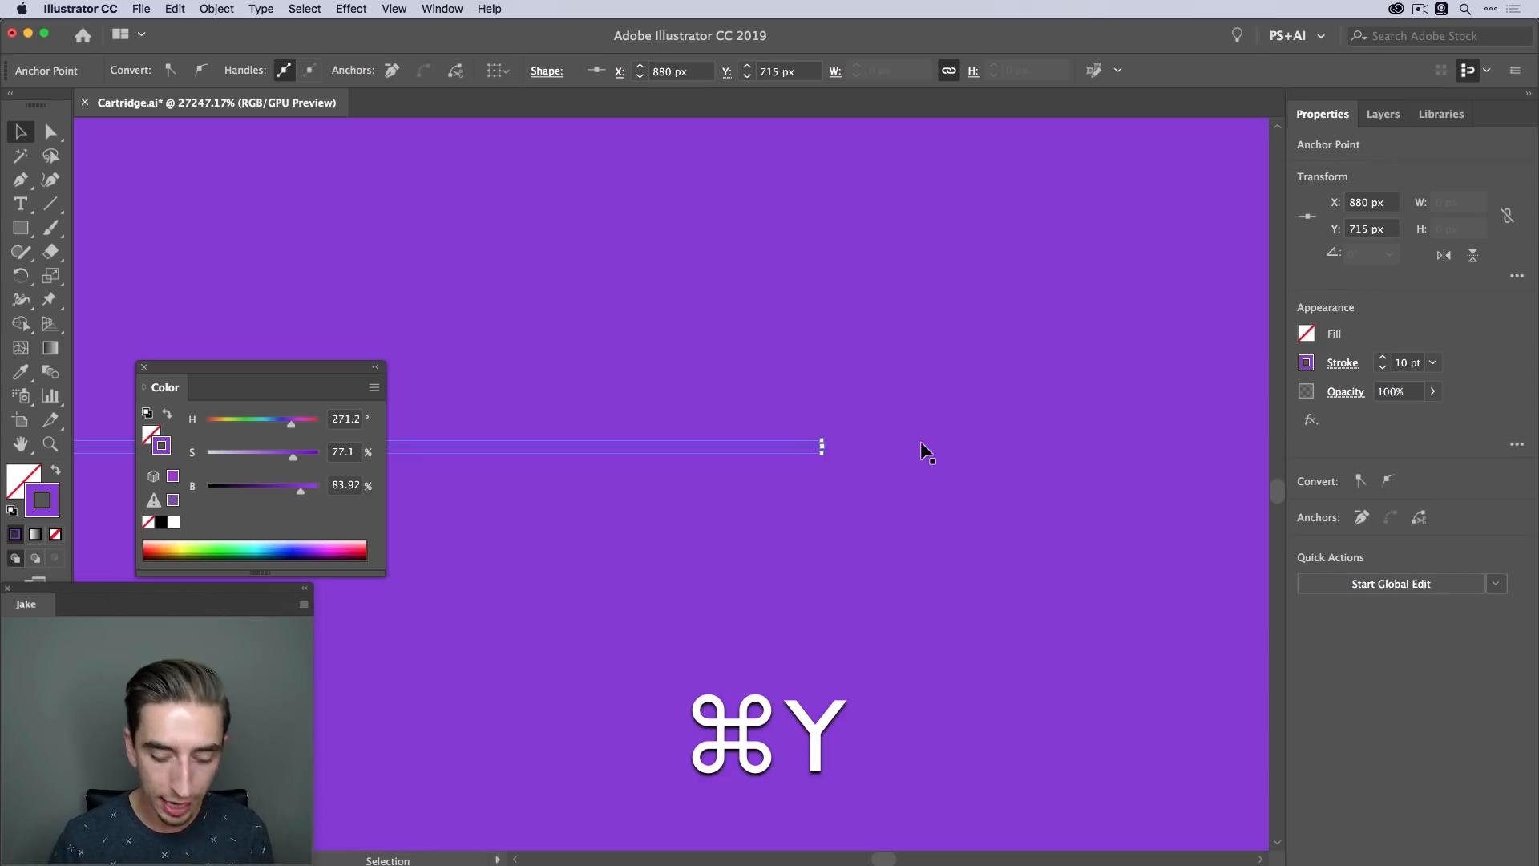
pyautogui.press('super+minus')
pyautogui.press('super+minus')
pyautogui.press('super+minus')
pyautogui.press('super+minus')
pyautogui.press('super+minus')
pyautogui.press('super+minus')
pyautogui.press('super+minus')
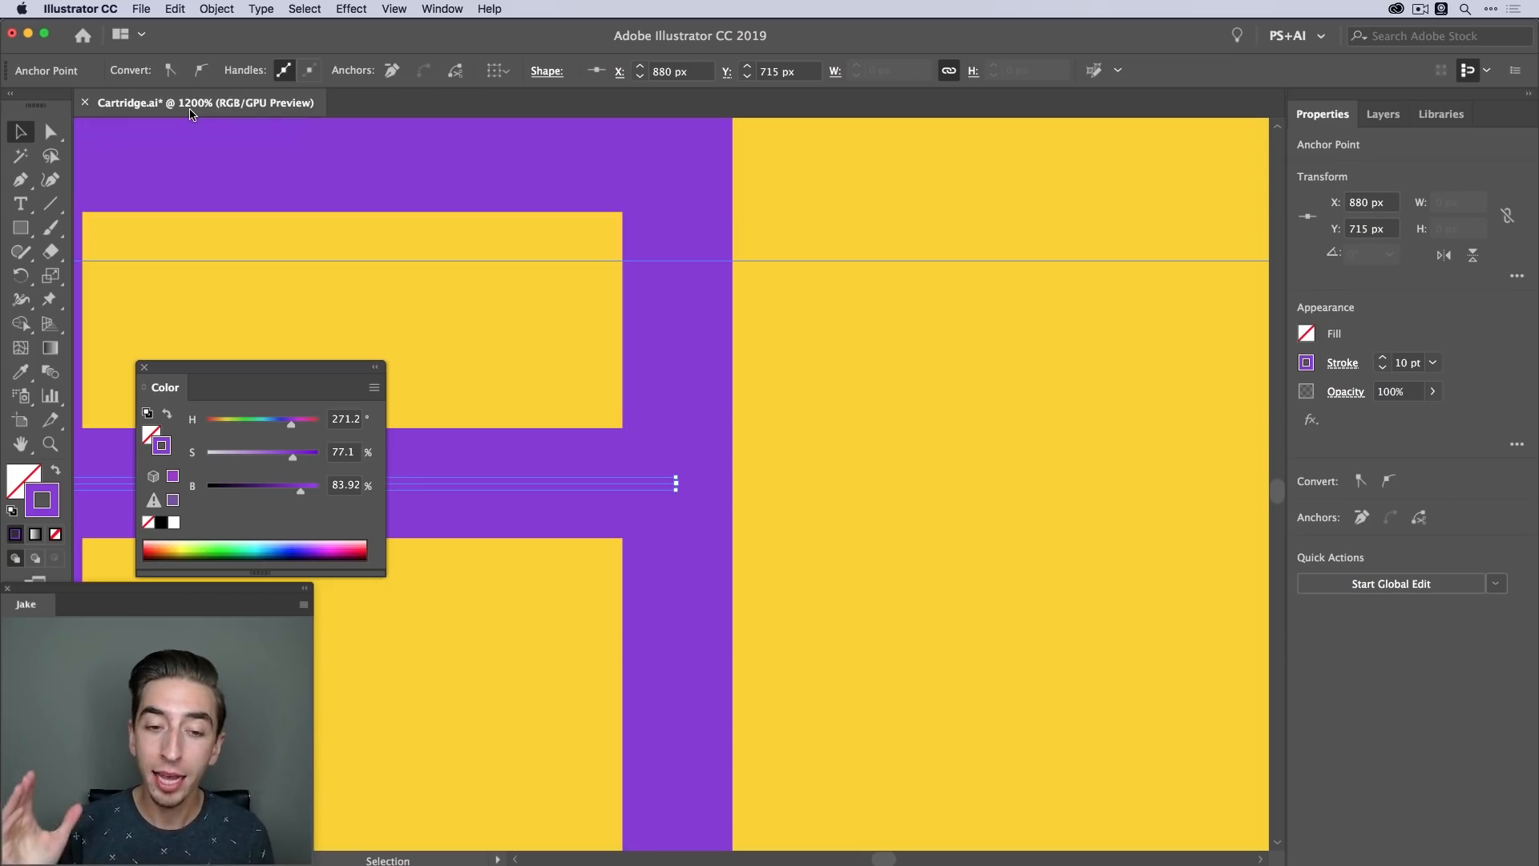
# In Outline mode, turn off pixel snapping and move the bottom line's right endpoint exactly onto the strip's right vertical path
pyautogui.press('super')
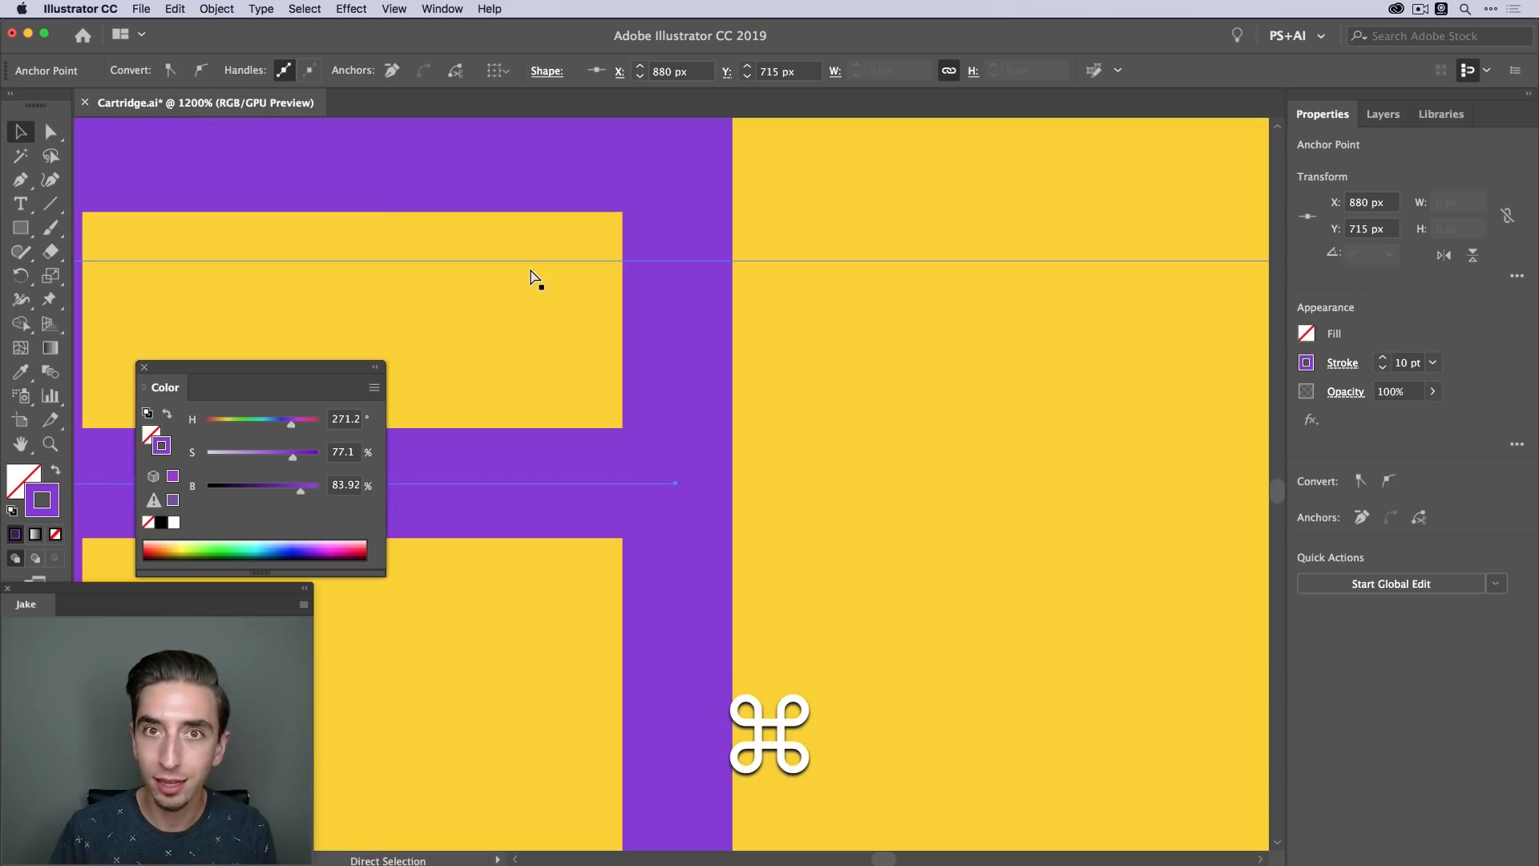
pyautogui.press('super+y')
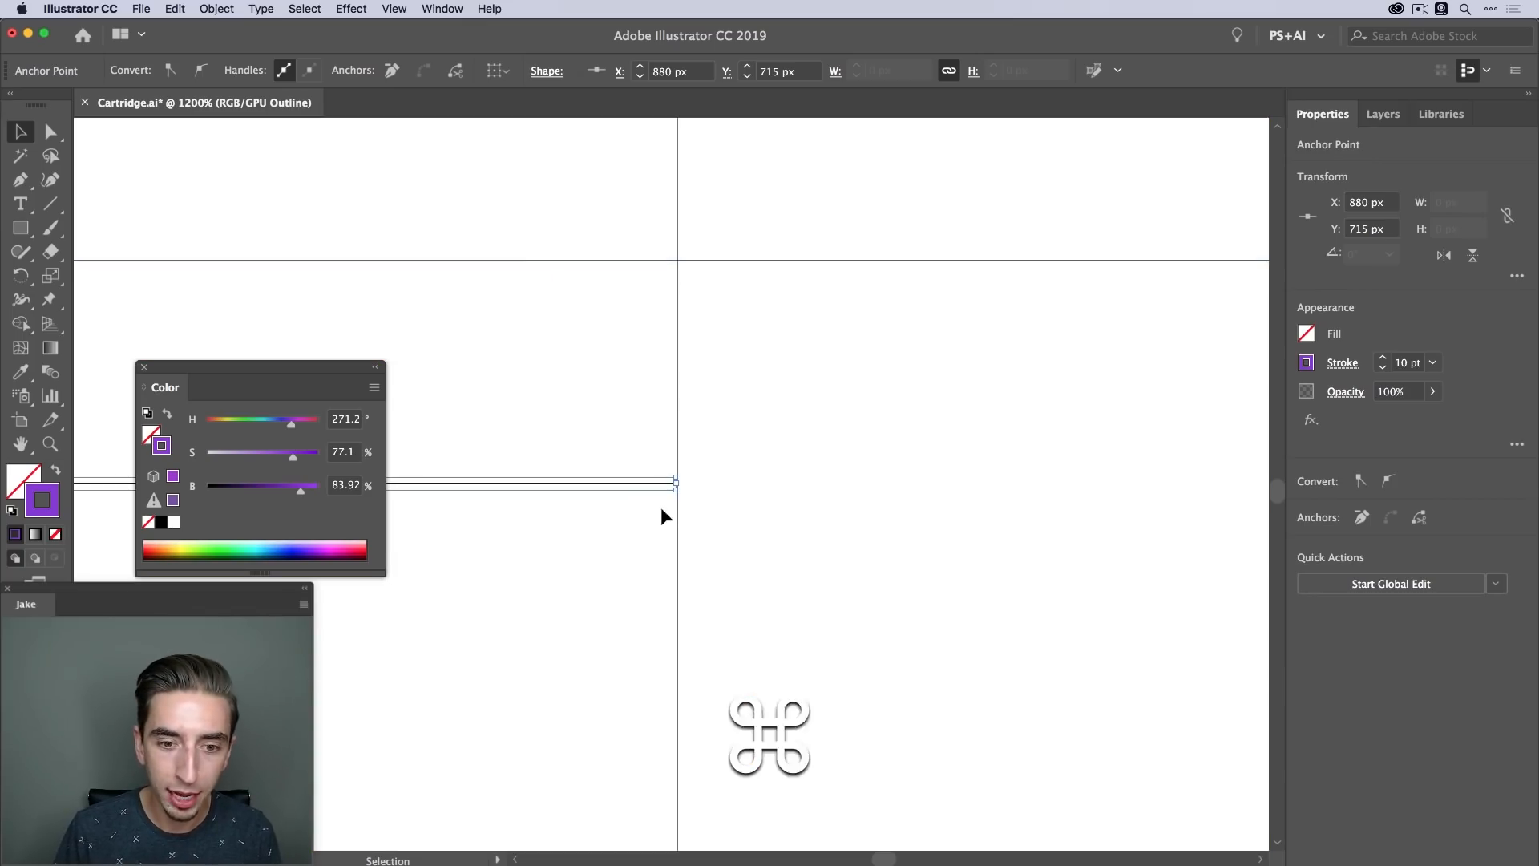
pyautogui.press('z')
pyautogui.moveTo(640, 453); pyautogui.dragTo(856, 314)
pyautogui.press('space')
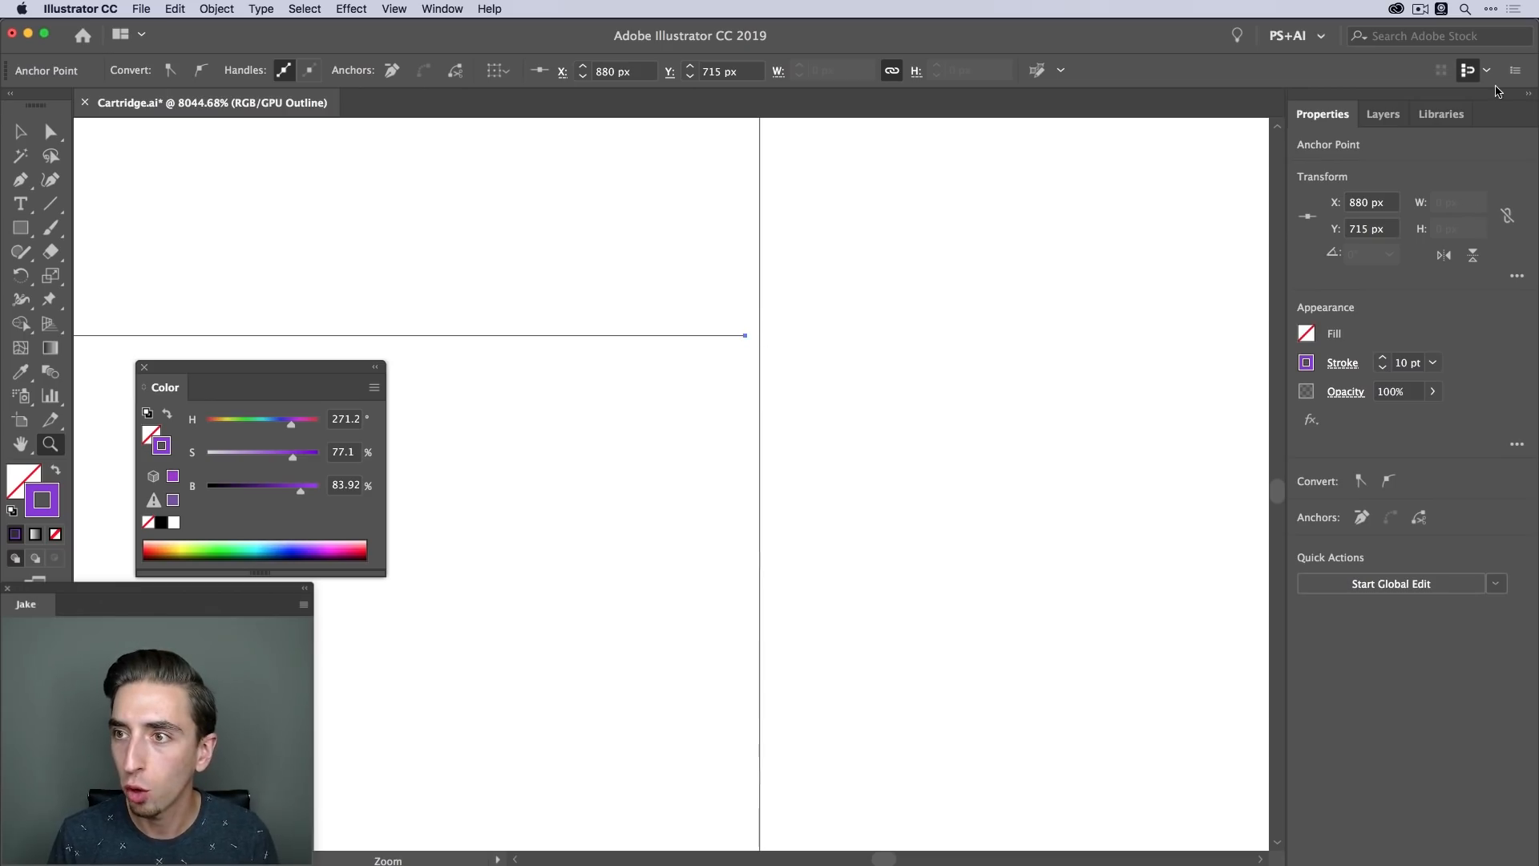
pyautogui.press('a')
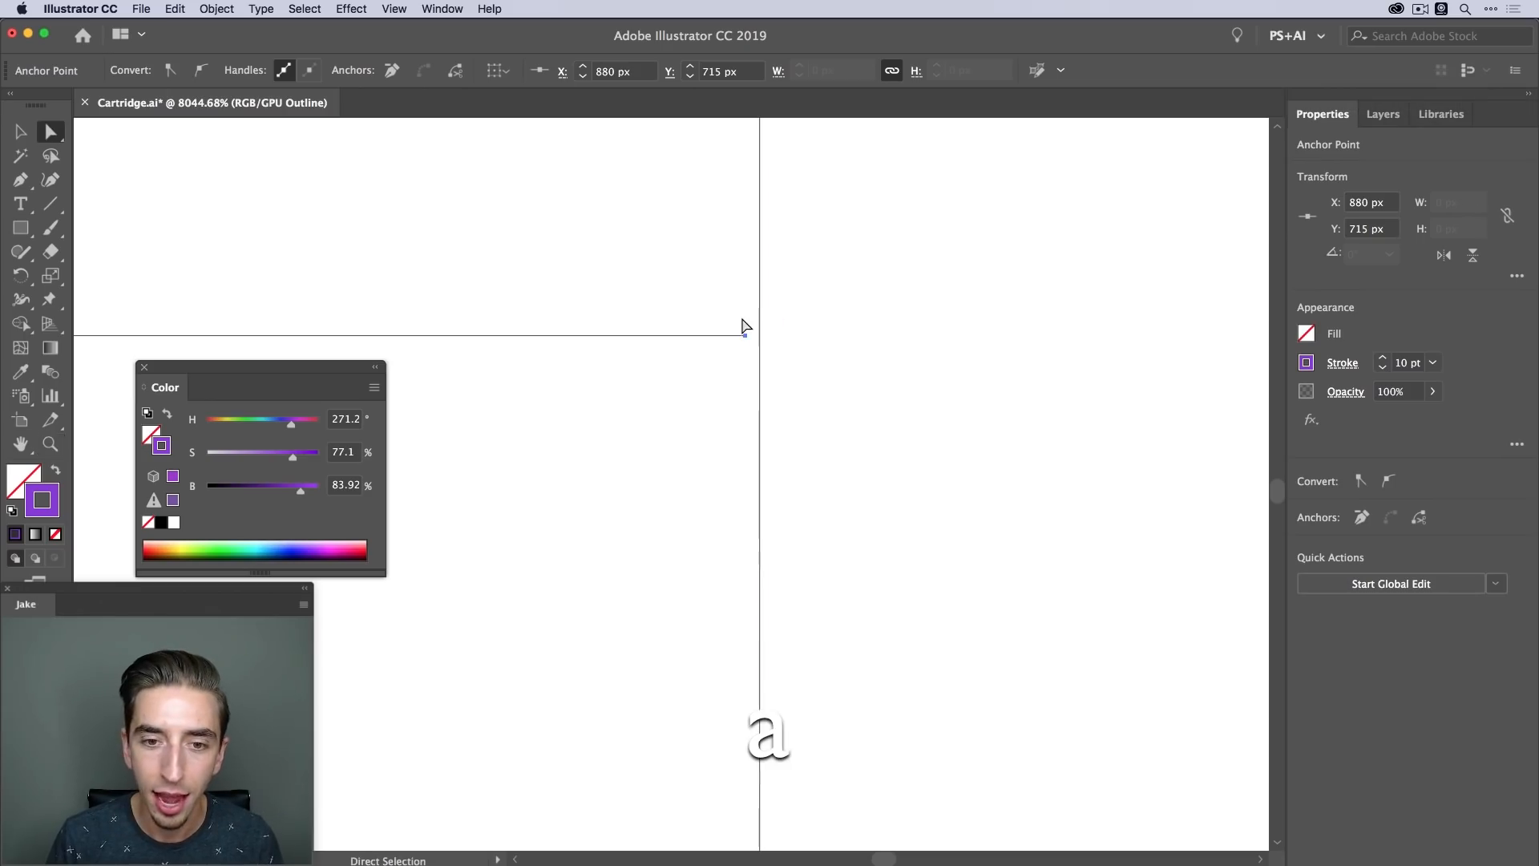
pyautogui.moveTo(745, 335); pyautogui.dragTo(758, 337)
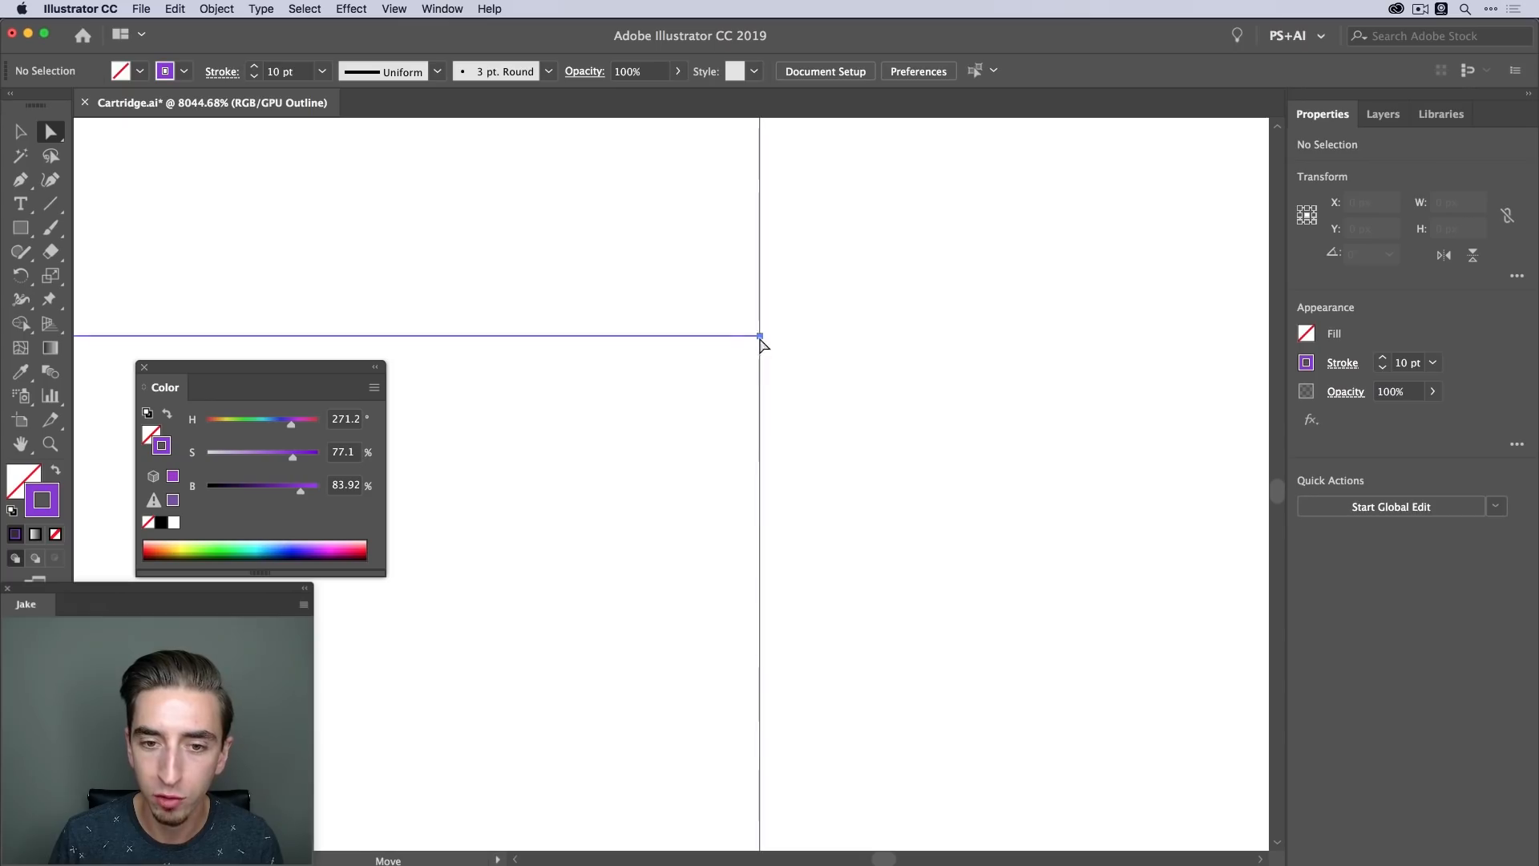
pyautogui.click(917, 410)
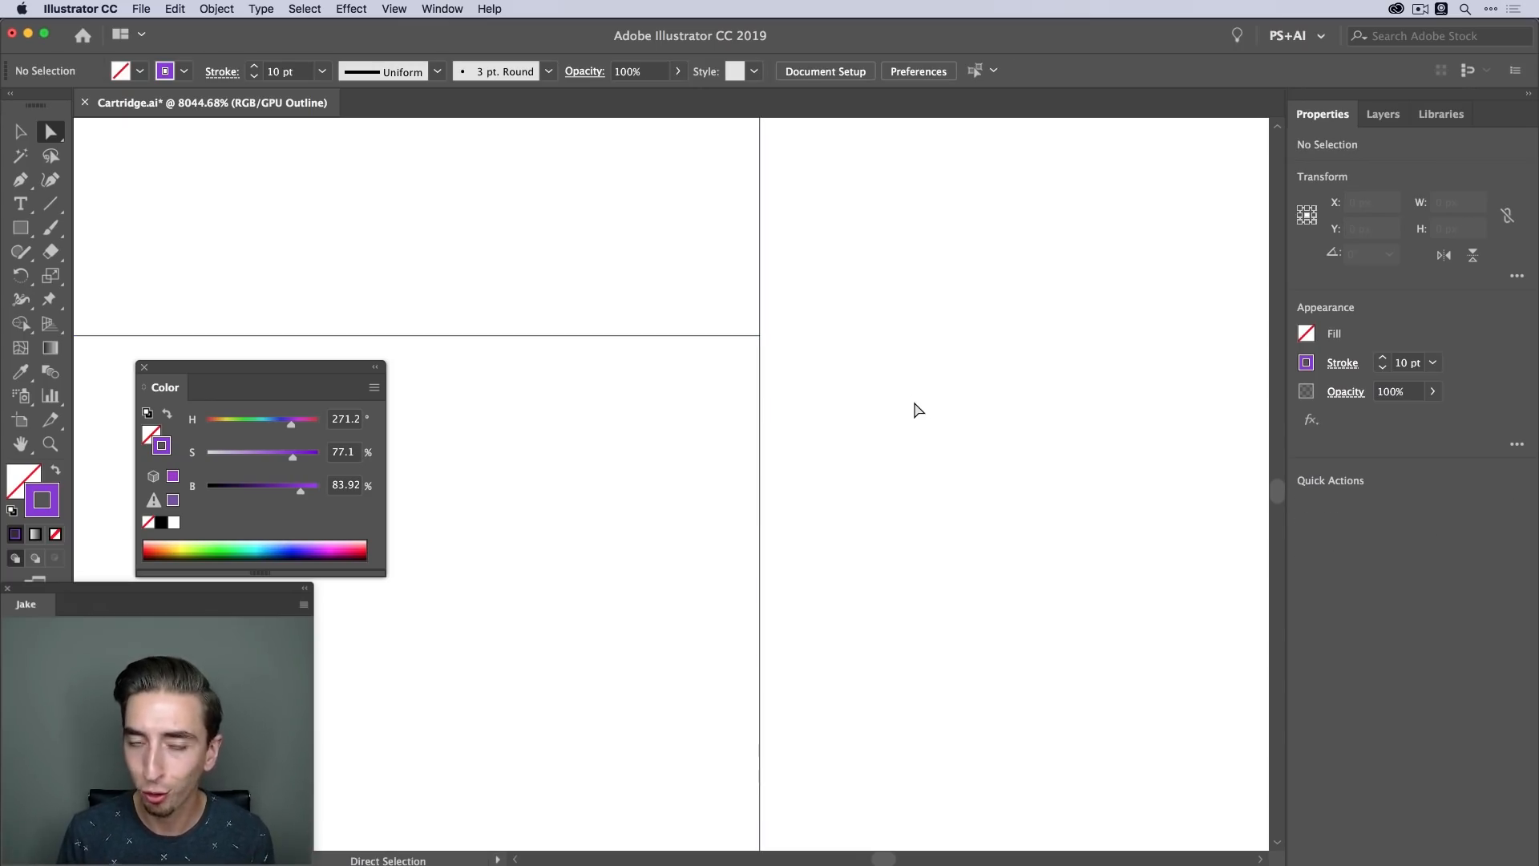
# Move the left endpoint of the blend's bottom line onto the strip's left vertical path at X 820.844 px
pyautogui.press('z')
pyautogui.moveTo(805, 348); pyautogui.dragTo(593, 349)
pyautogui.moveTo(482, 359); pyautogui.dragTo(951, 393)
pyautogui.moveTo(790, 395); pyautogui.dragTo(1016, 365)
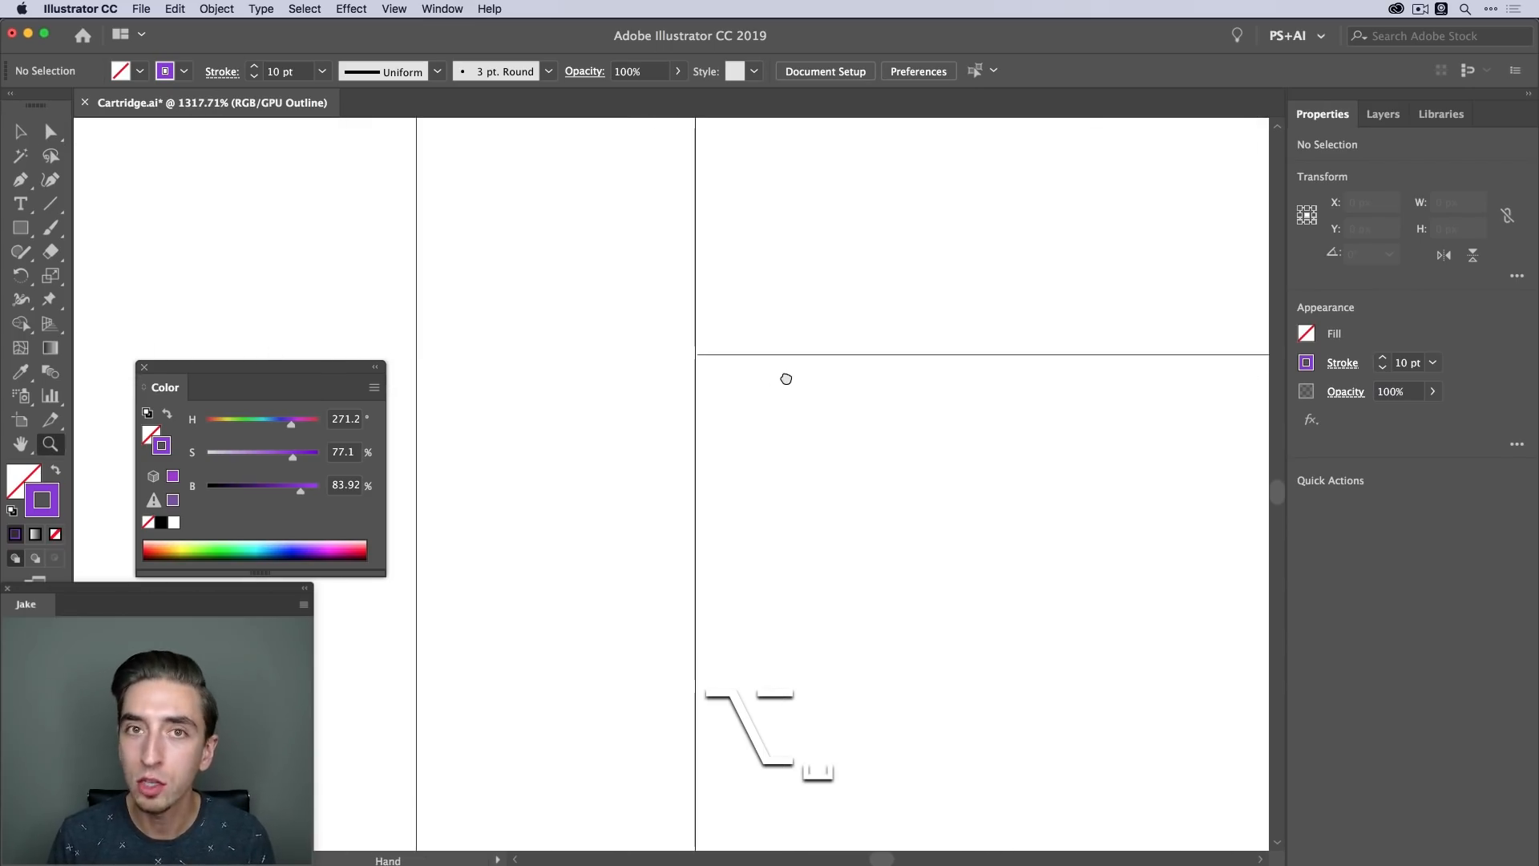
pyautogui.moveTo(682, 372); pyautogui.dragTo(1165, 340)
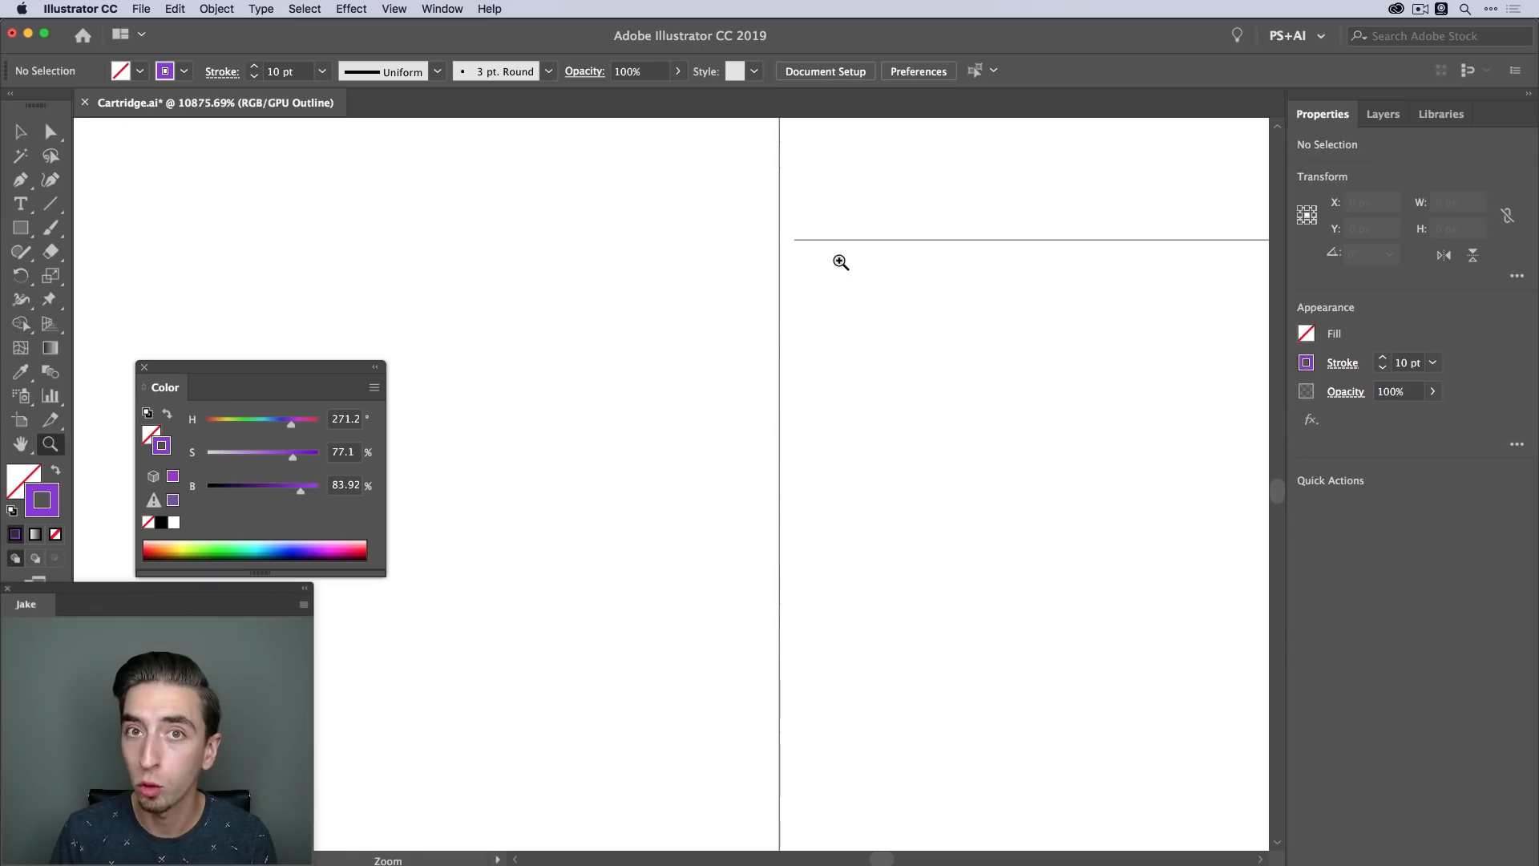
pyautogui.moveTo(835, 261); pyautogui.dragTo(818, 385)
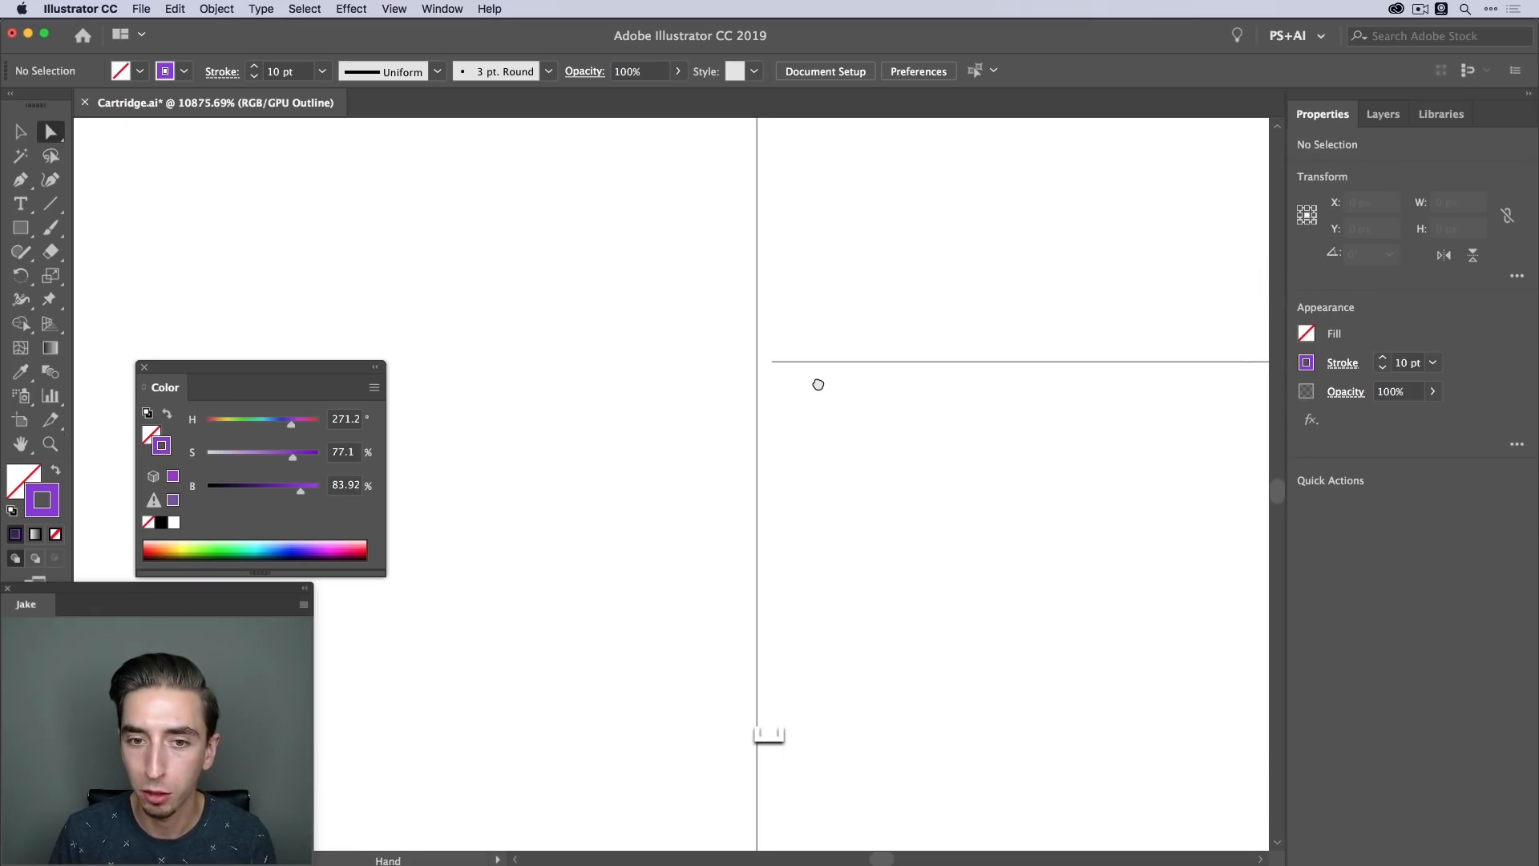
pyautogui.keyDown('shift'); pyautogui.click(756, 362); pyautogui.keyUp('shift')
# Move the left endpoint of the blend's top line onto the strip's upper-left corner at X 820.844 px, Y 327.701 px
pyautogui.press('z')
pyautogui.moveTo(916, 323); pyautogui.dragTo(718, 751)
pyautogui.moveTo(742, 268); pyautogui.dragTo(763, 711)
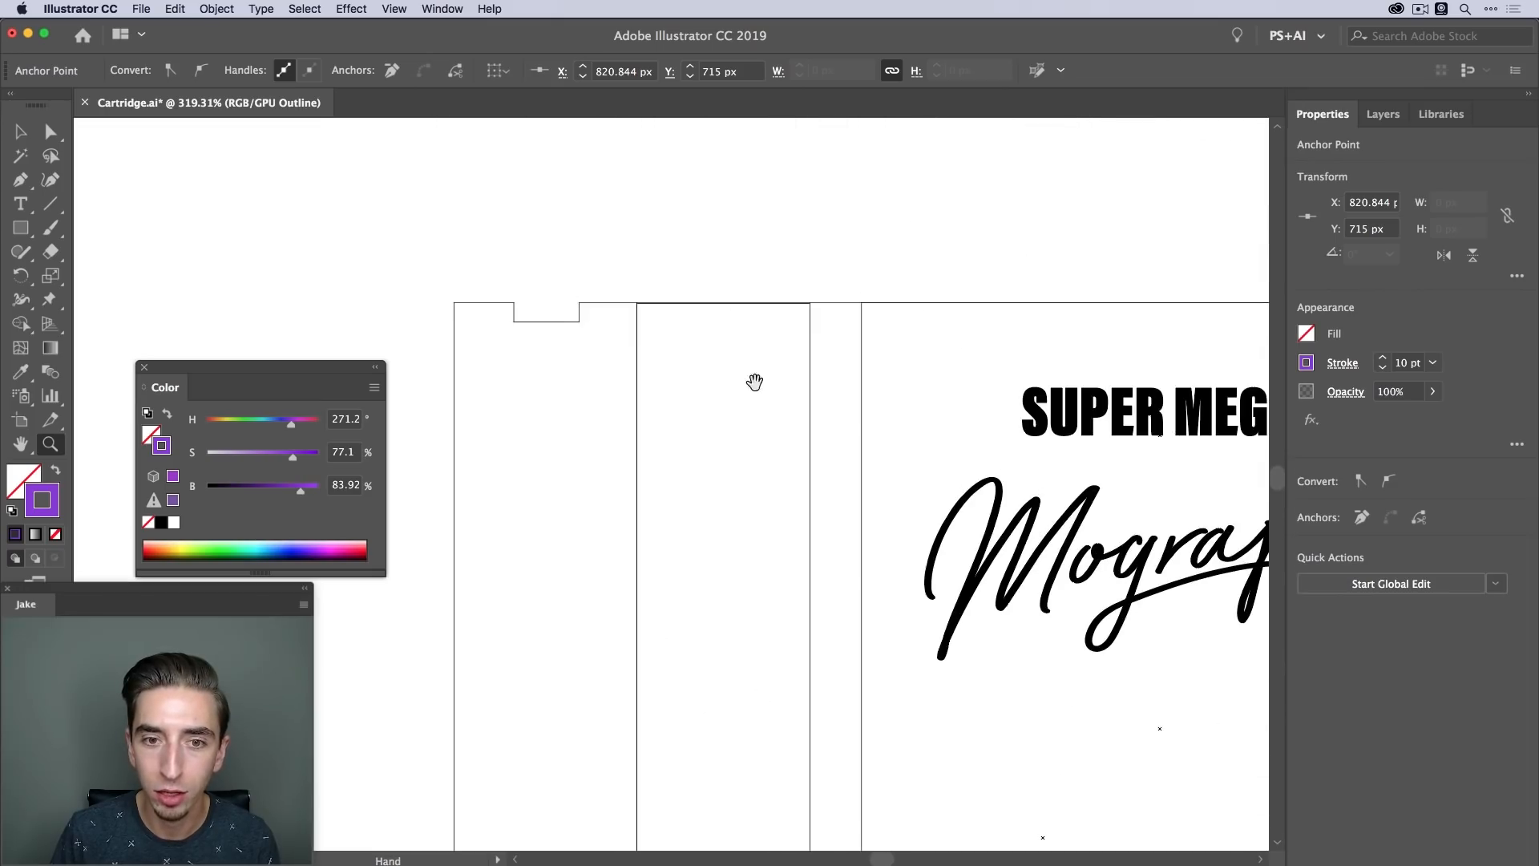
pyautogui.moveTo(624, 294); pyautogui.dragTo(917, 333)
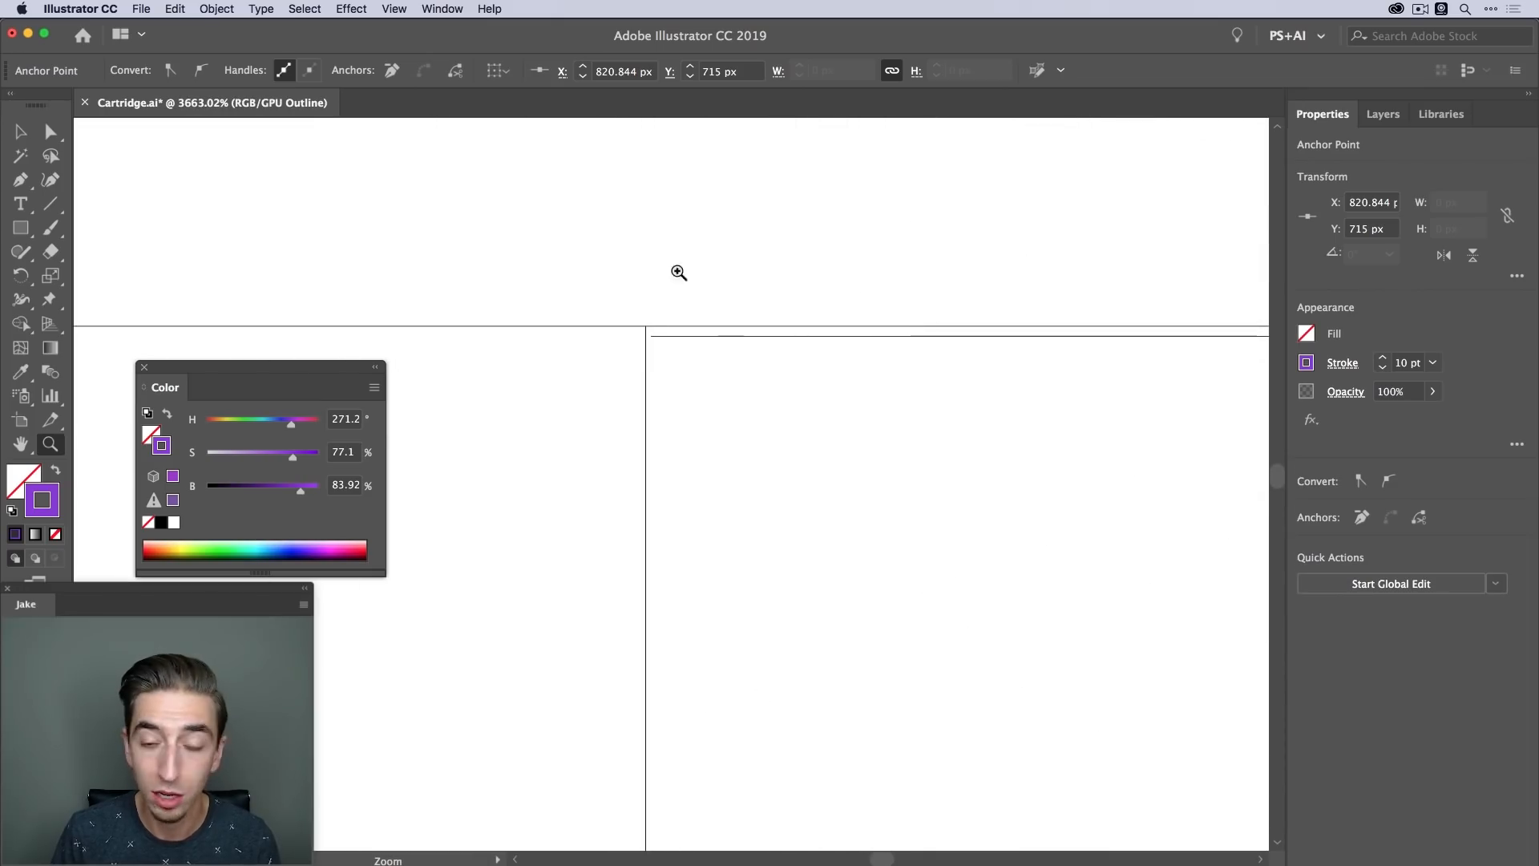
pyautogui.press('a')
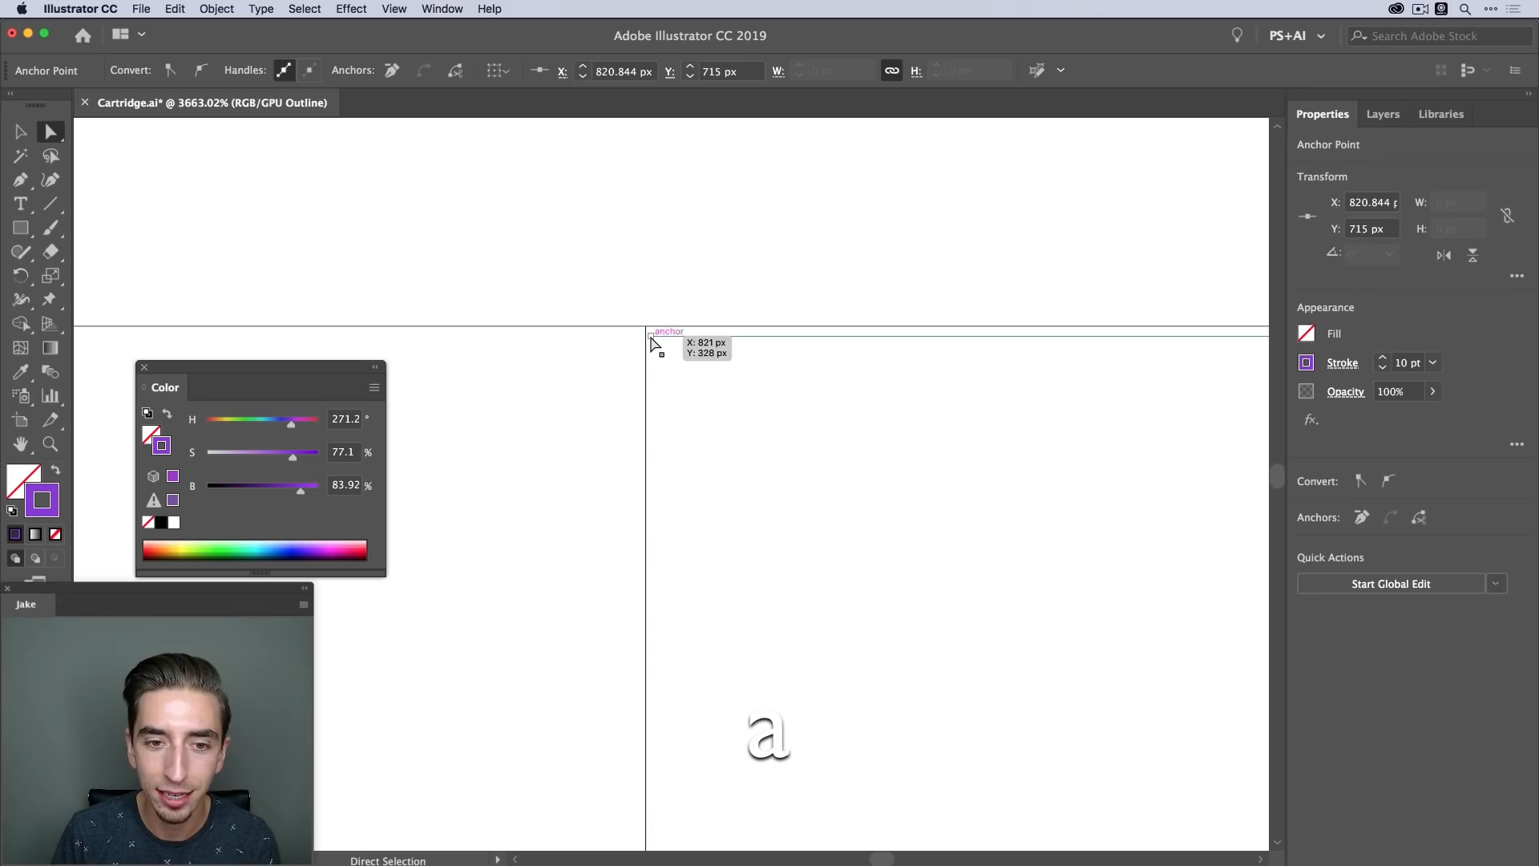
pyautogui.moveTo(647, 336); pyautogui.dragTo(646, 326)
# Move the right endpoint of the blend's top line onto the strip's upper-right corner at X 880.19 px, Y 327.701 px
pyautogui.moveTo(942, 394); pyautogui.dragTo(375, 386)
pyautogui.moveTo(1226, 396); pyautogui.dragTo(725, 360)
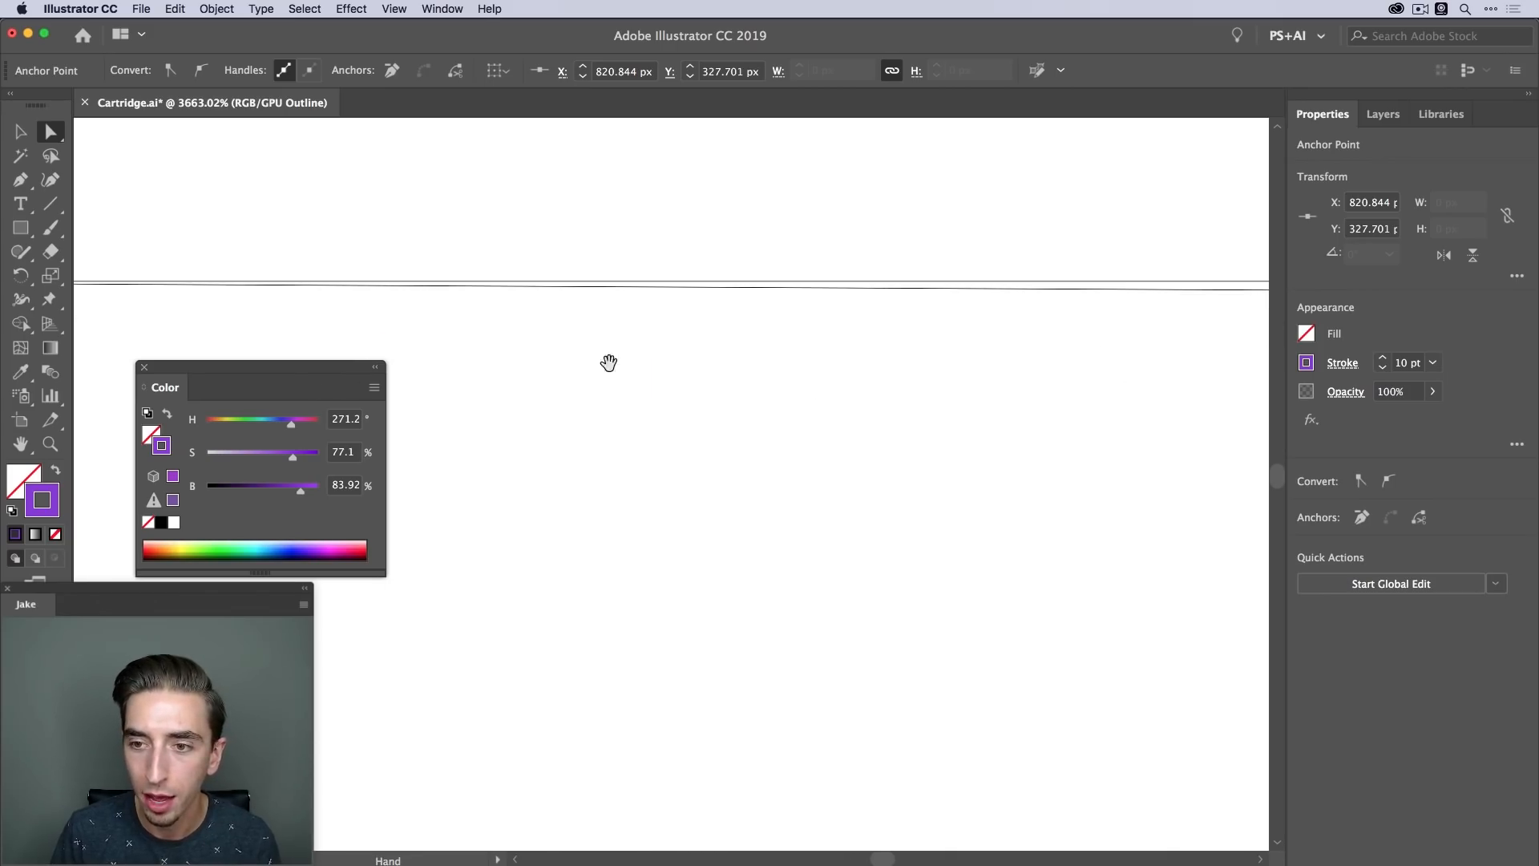
pyautogui.moveTo(1247, 364); pyautogui.dragTo(642, 354)
pyautogui.moveTo(672, 280); pyautogui.dragTo(678, 271)
# Return to Preview mode, release the anchor point selection, and show the whole cartridge at 100% zoom
pyautogui.press('super+y')
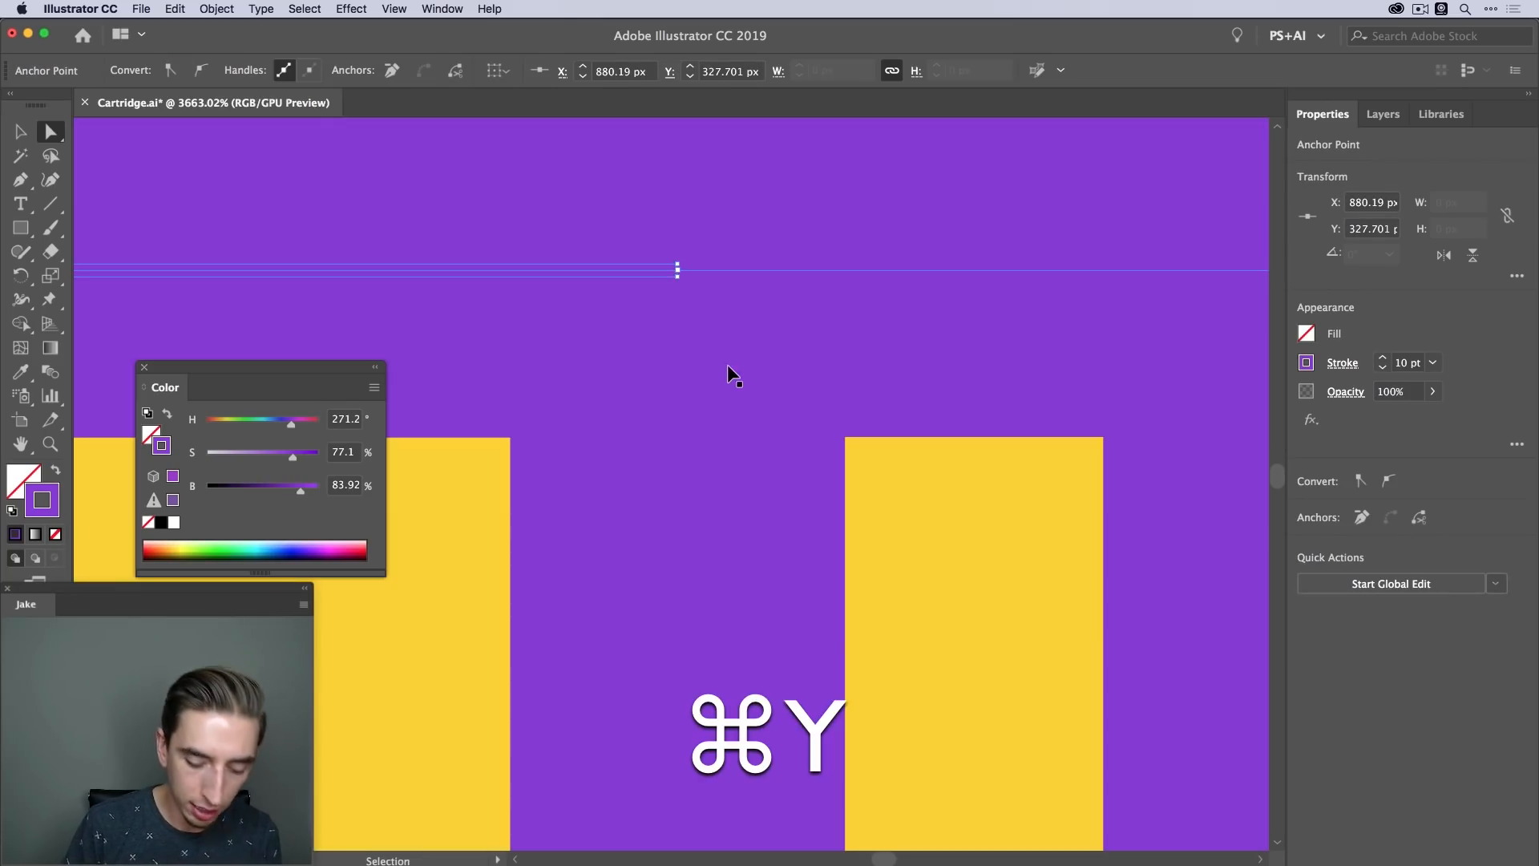
pyautogui.press('super+minus')
pyautogui.press('super+minus')
pyautogui.press('super+minus')
pyautogui.press('super+minus')
pyautogui.press('super+minus')
pyautogui.press('super+minus')
pyautogui.press('super+minus')
pyautogui.press('super+minus')
pyautogui.press('super+minus')
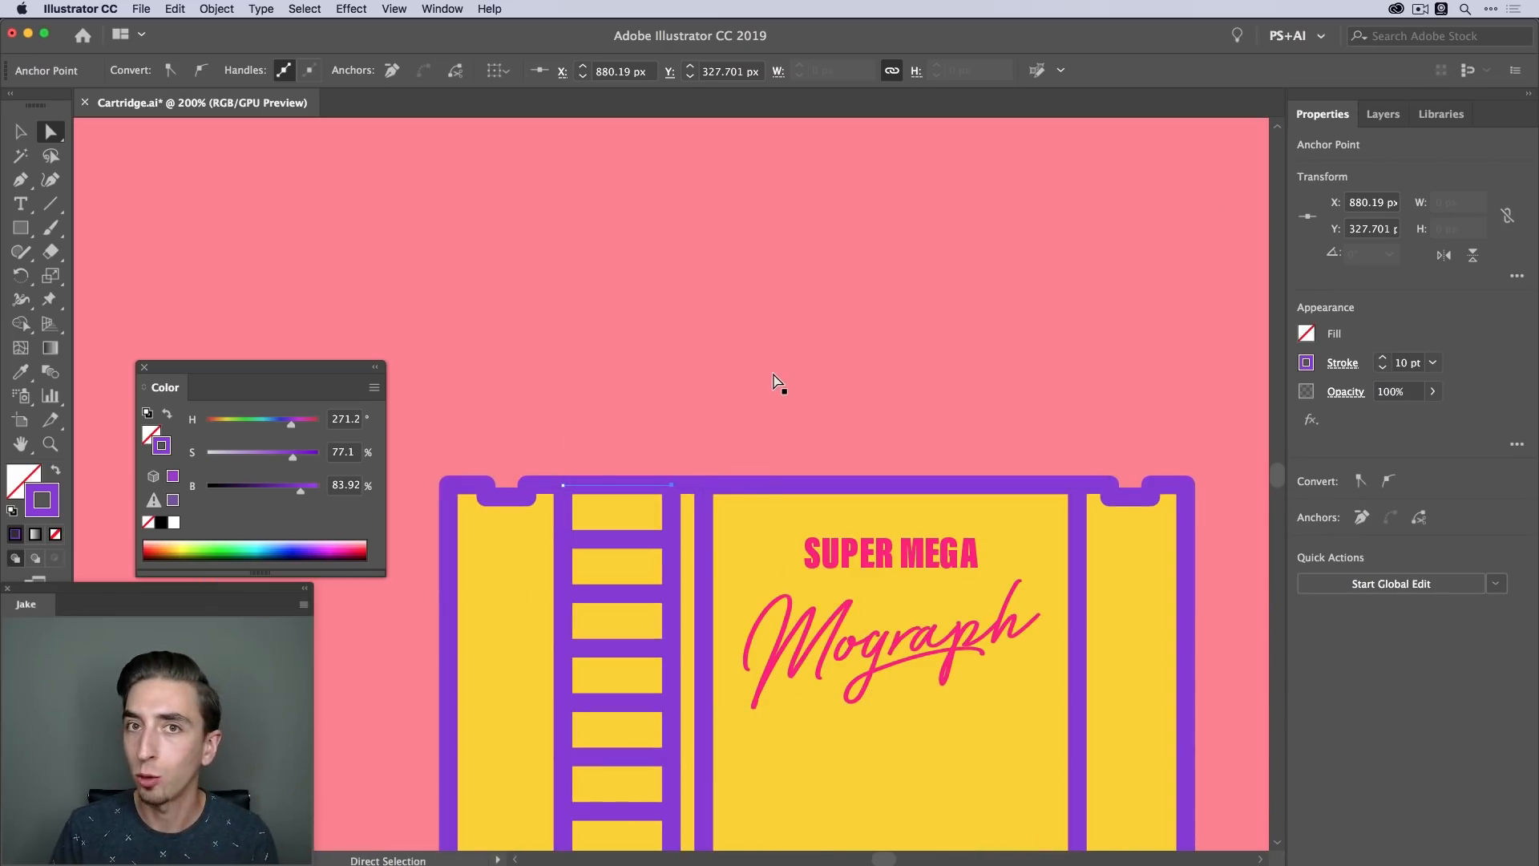
pyautogui.press('v')
pyautogui.click(783, 352)
pyautogui.moveTo(769, 449); pyautogui.dragTo(787, 275)
pyautogui.press('z')
pyautogui.keyDown('alt'); pyautogui.click(900, 486); pyautogui.keyUp('alt')
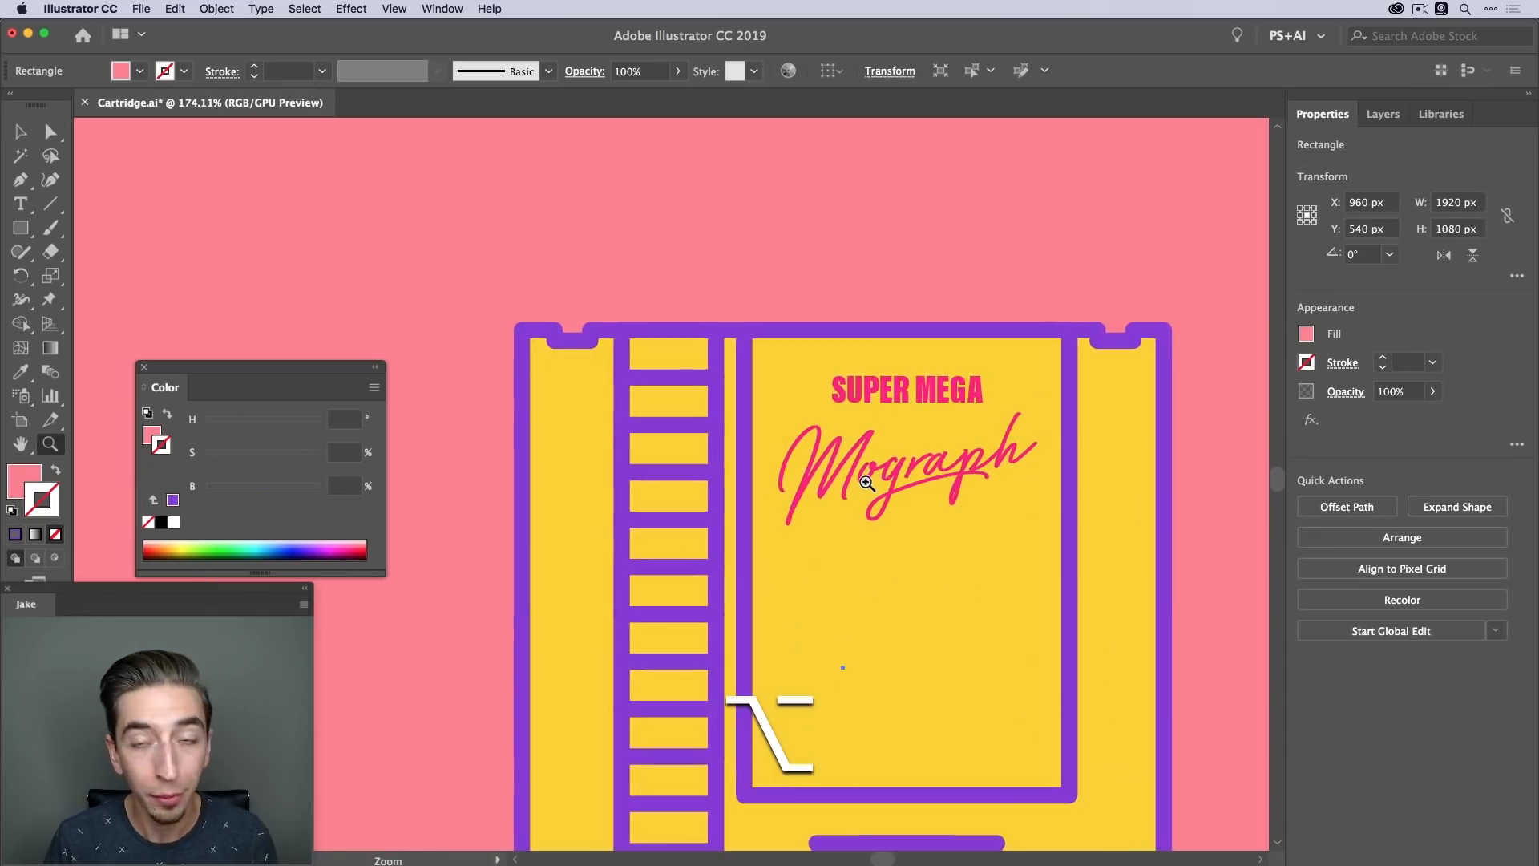
pyautogui.press('super+1')
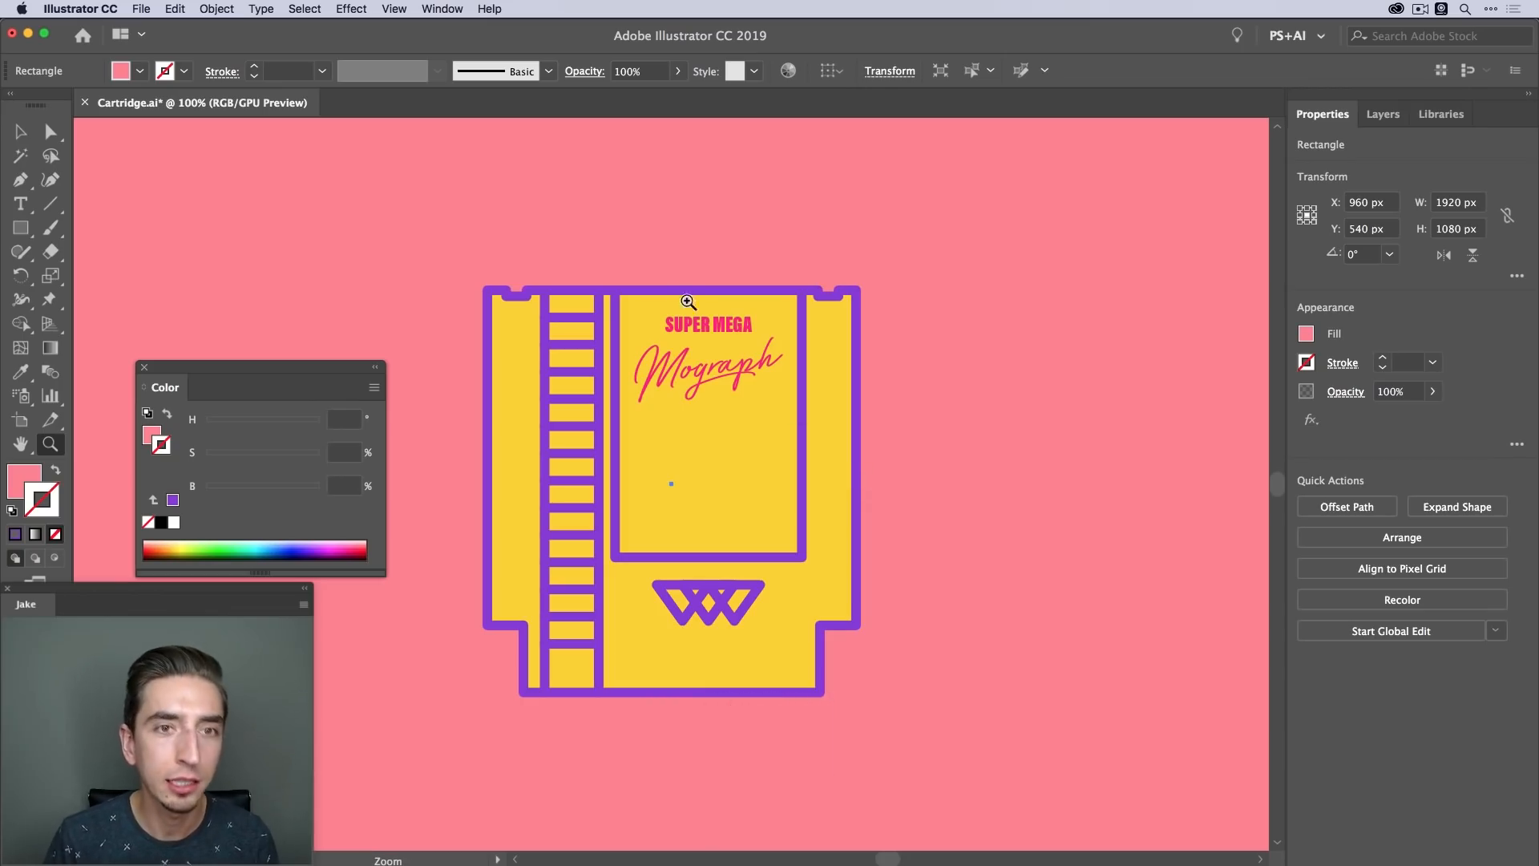
# Turn on Pixel Preview and examine the pixel edges of the vertical strip's purple lines at 1200% zoom
pyautogui.click(392, 10)
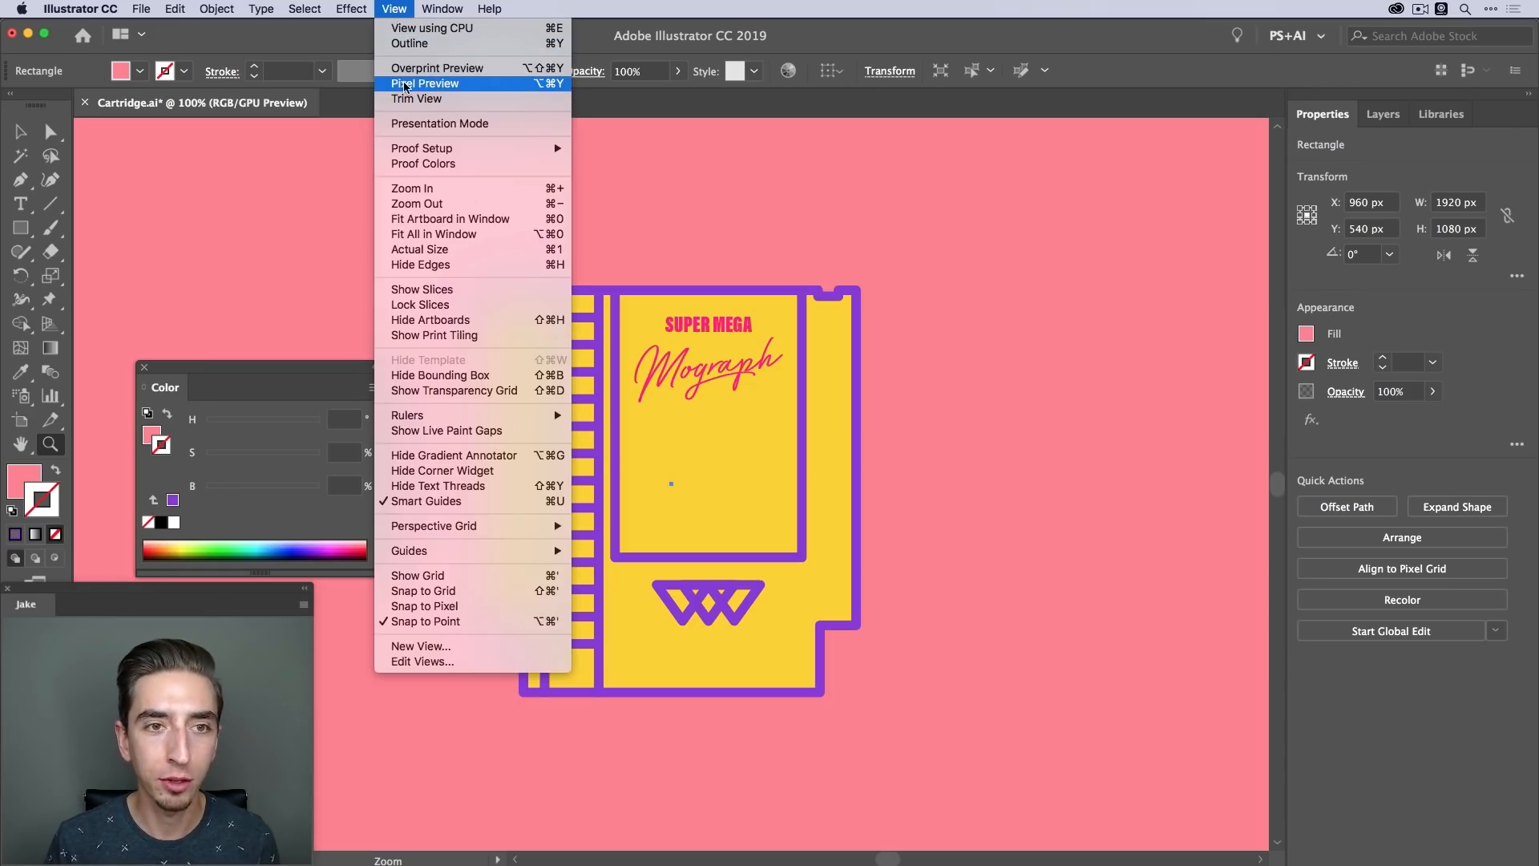
pyautogui.click(464, 85)
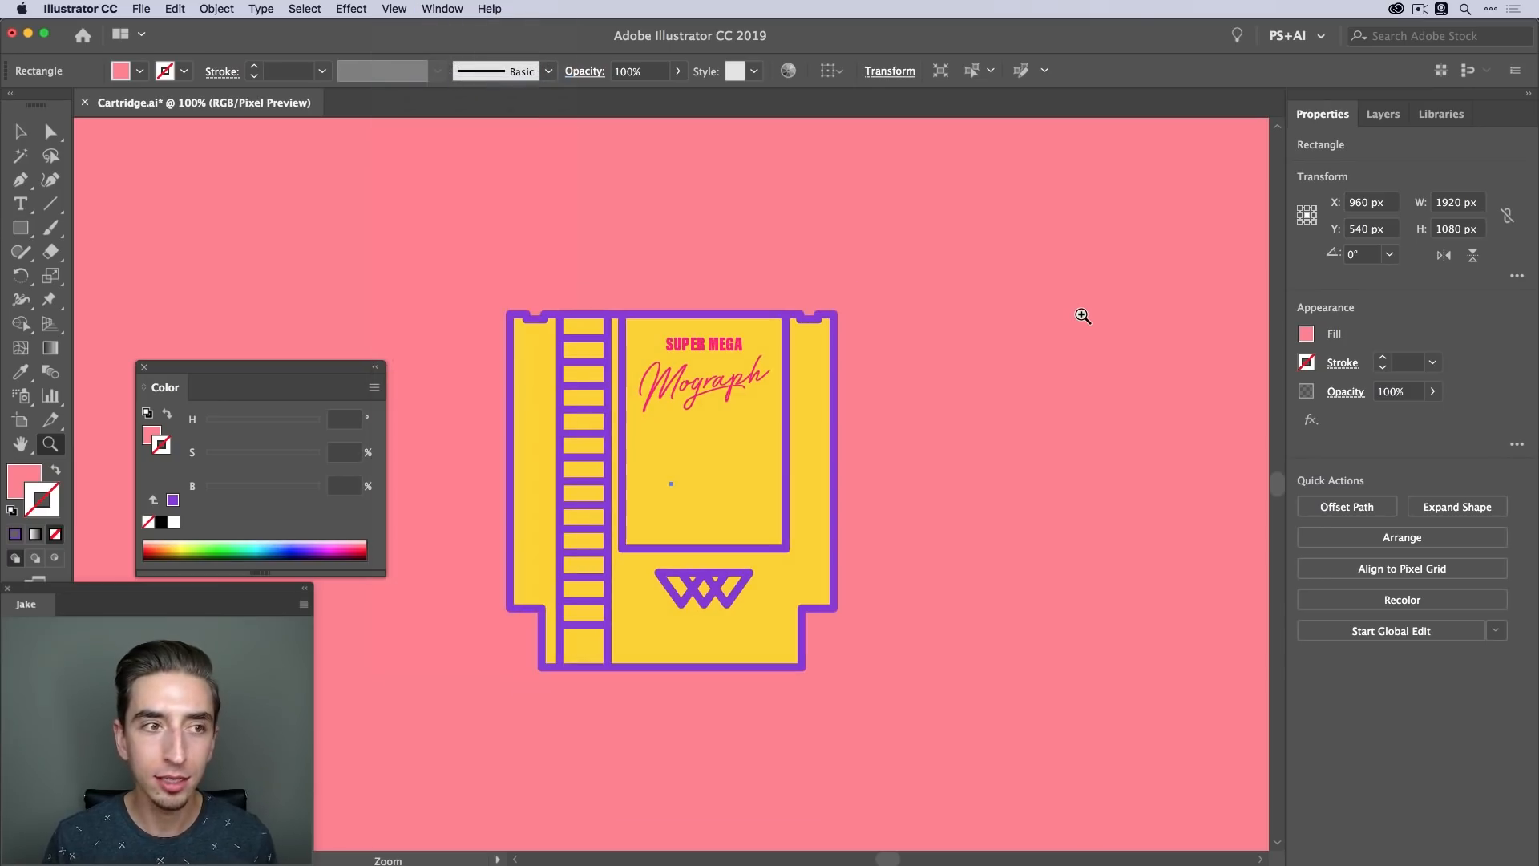
pyautogui.press('v')
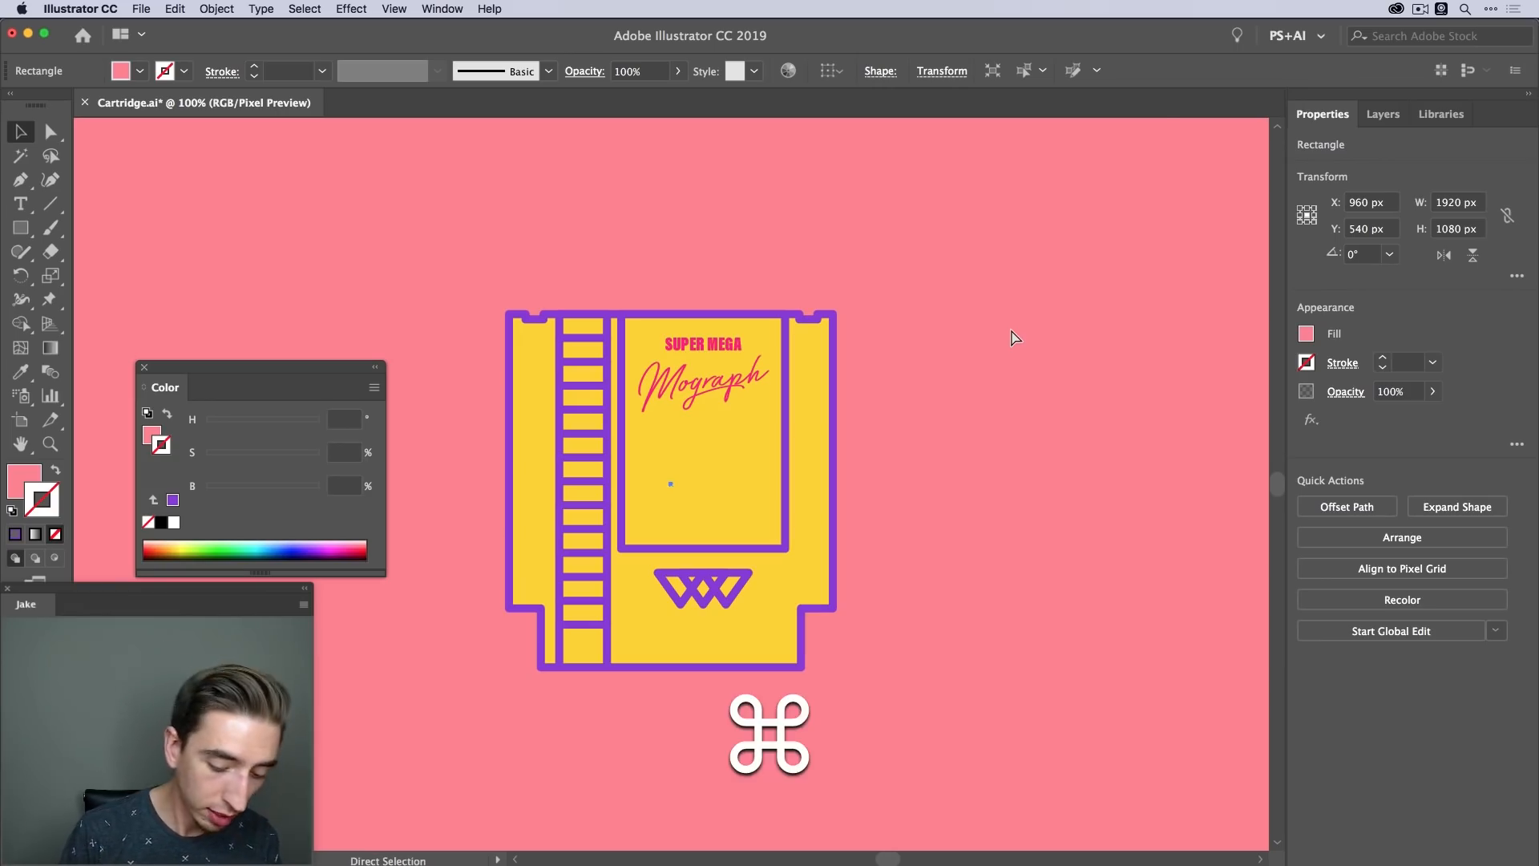
pyautogui.press('super+equal')
pyautogui.press('super+equal')
pyautogui.press('super+equal')
pyautogui.press('super+equal')
pyautogui.press('super+equal')
pyautogui.press('super+equal')
pyautogui.press('super+equal')
pyautogui.hscroll(-5, 1002, 330)
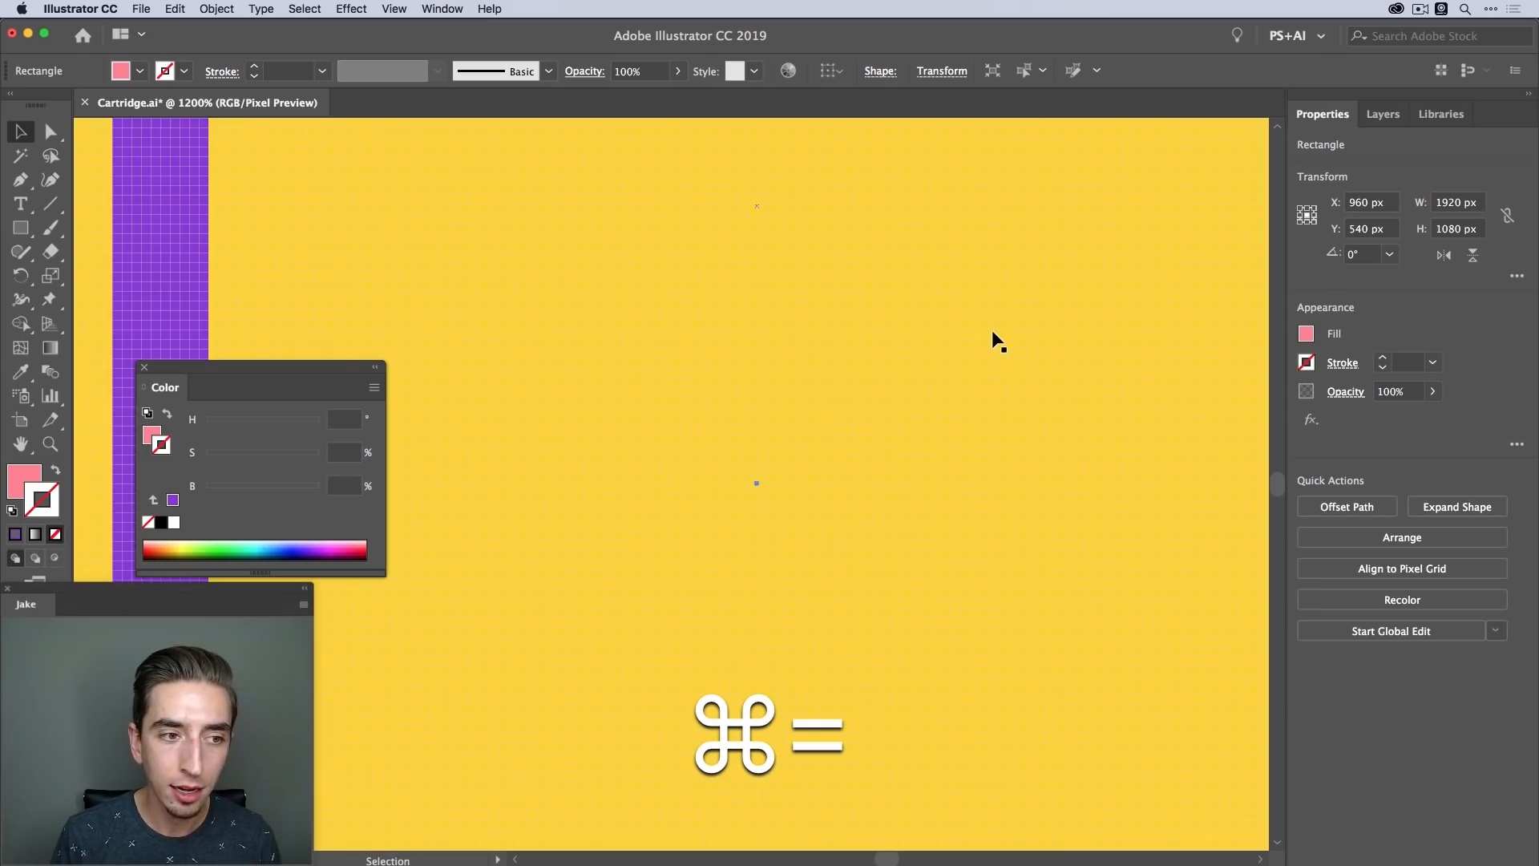
pyautogui.press('space')
pyautogui.moveTo(559, 299); pyautogui.dragTo(887, 386)
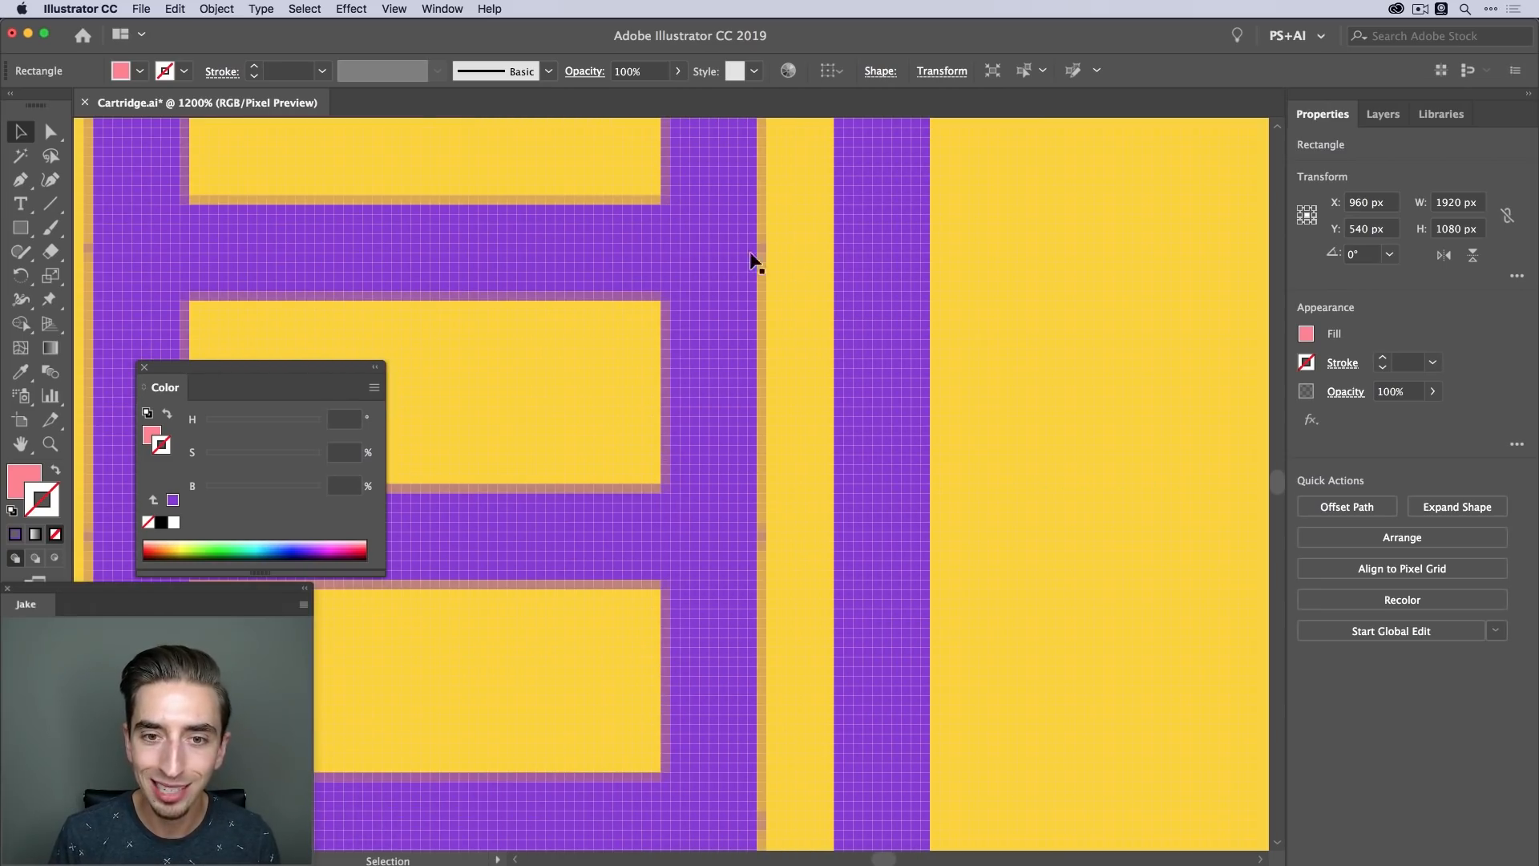
# Return to 100% zoom and turn off Pixel Preview
pyautogui.press('z')
pyautogui.press('alt')
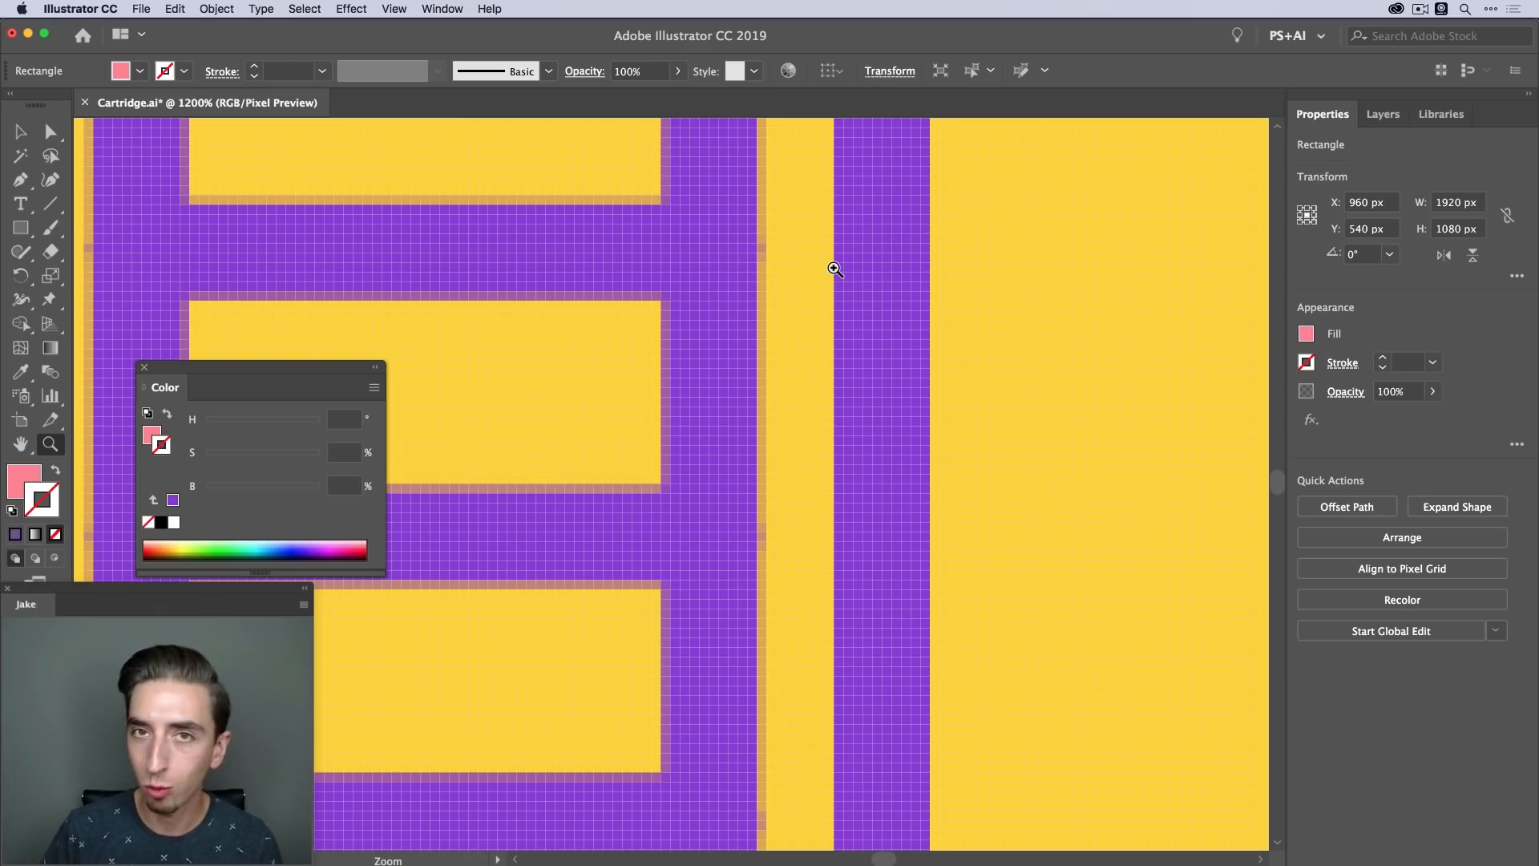
pyautogui.press('alt')
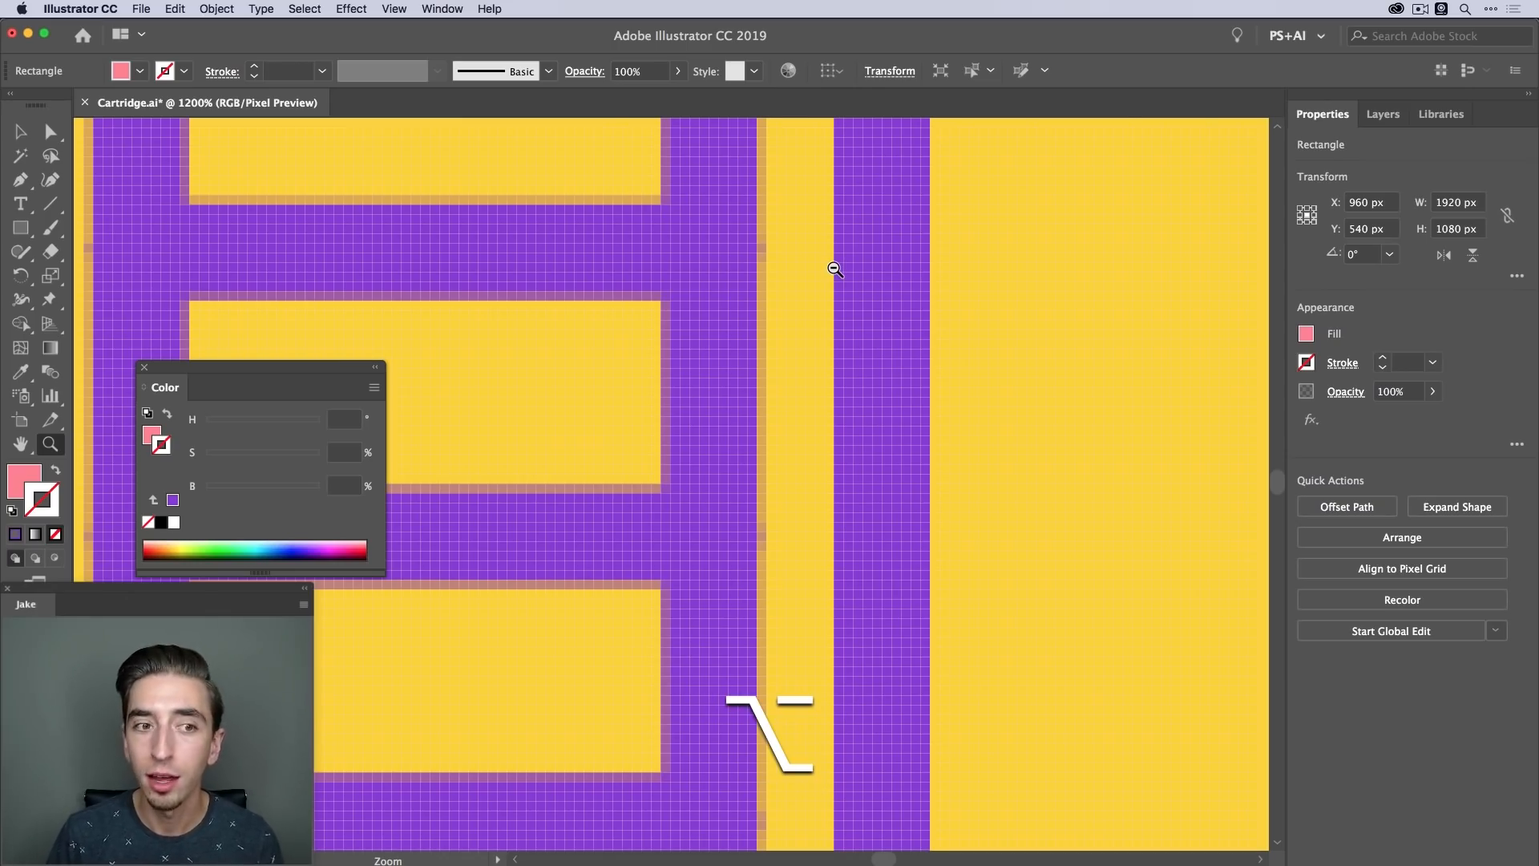
pyautogui.keyDown('alt'); pyautogui.click(834, 269); pyautogui.keyUp('alt')
pyautogui.press('alt+super+1')
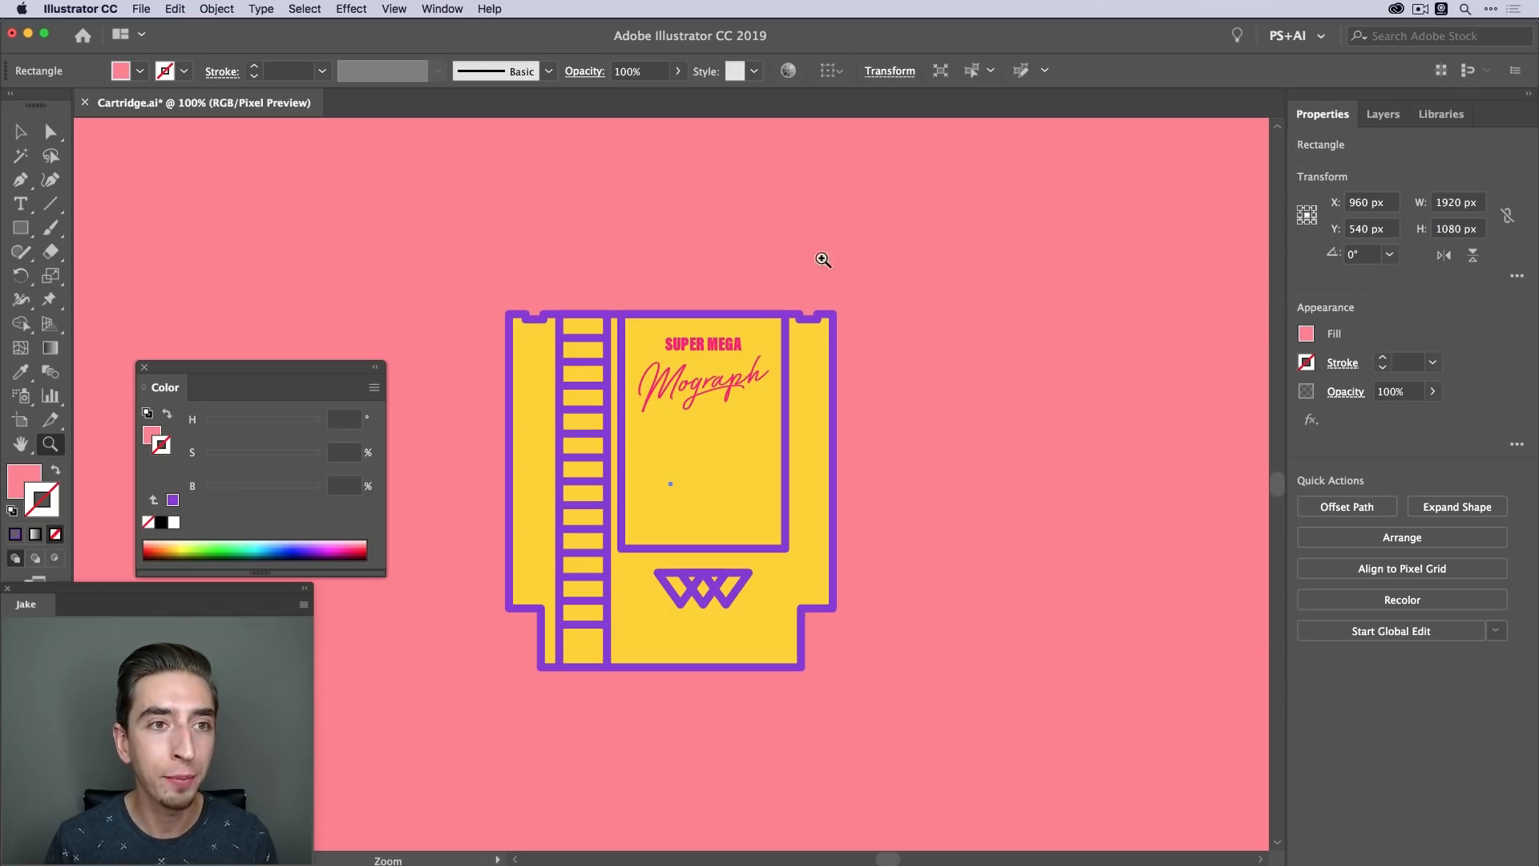
pyautogui.click(392, 8)
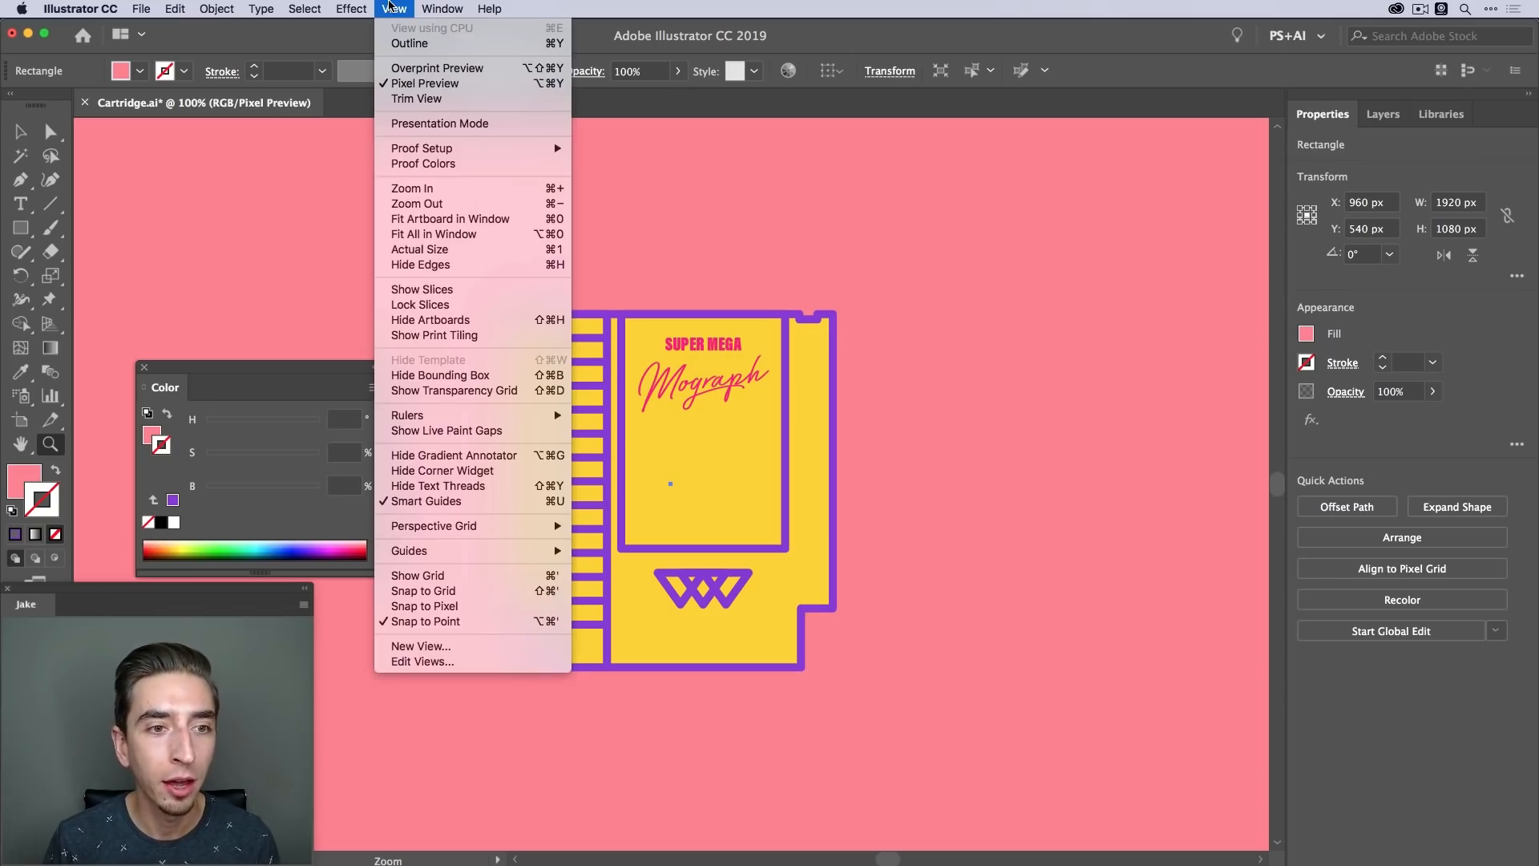
pyautogui.click(425, 84)
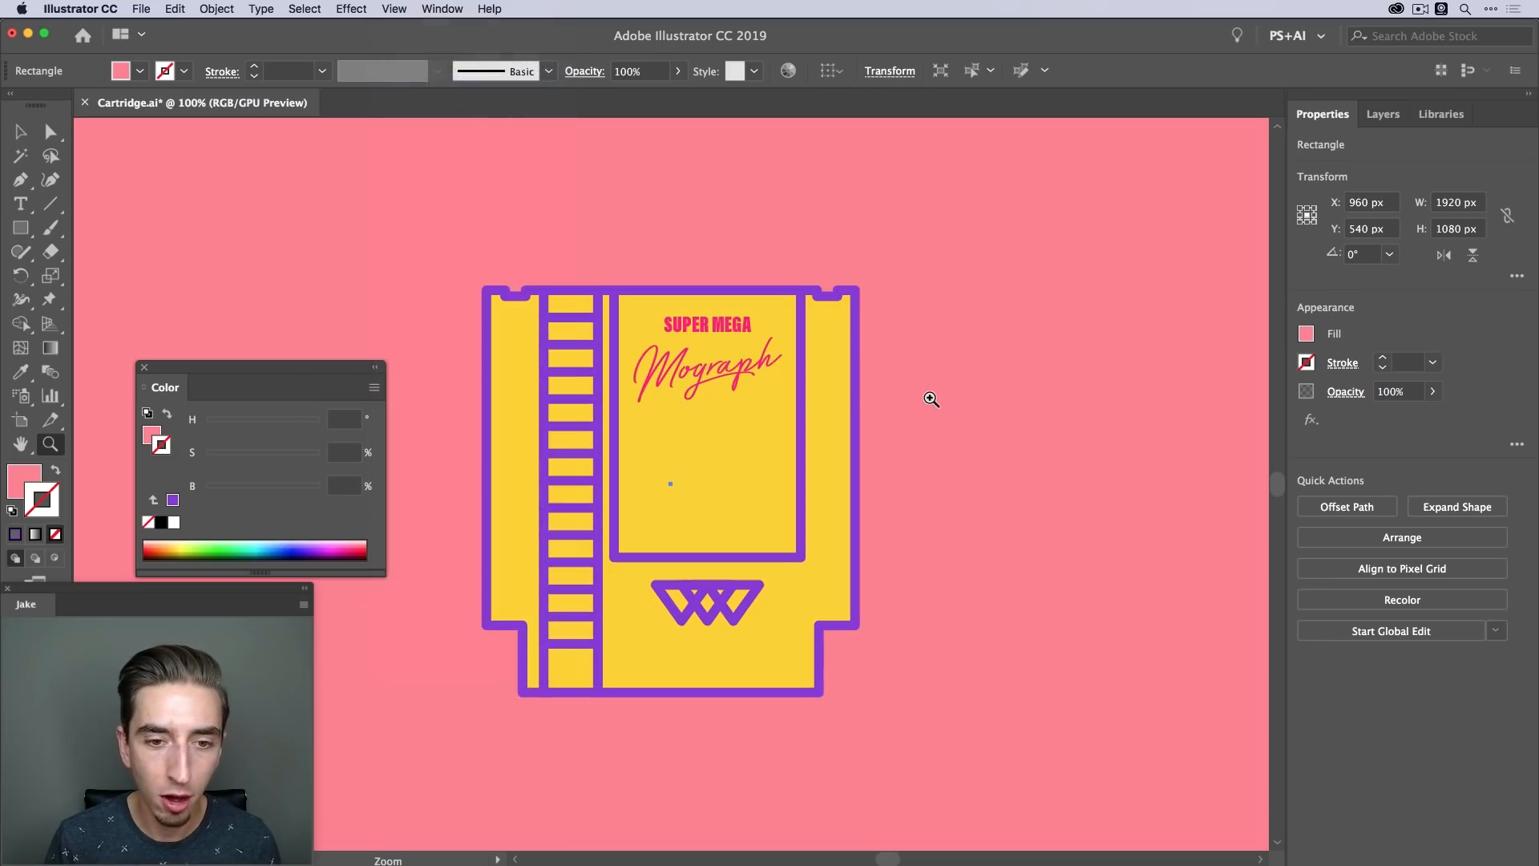
# Shear the SUPER MEGA text vertically about its center so its baseline slants upward to the right like the Mograph lettering
pyautogui.press('super+1')
pyautogui.press('super+space')
pyautogui.moveTo(813, 498); pyautogui.dragTo(833, 490)
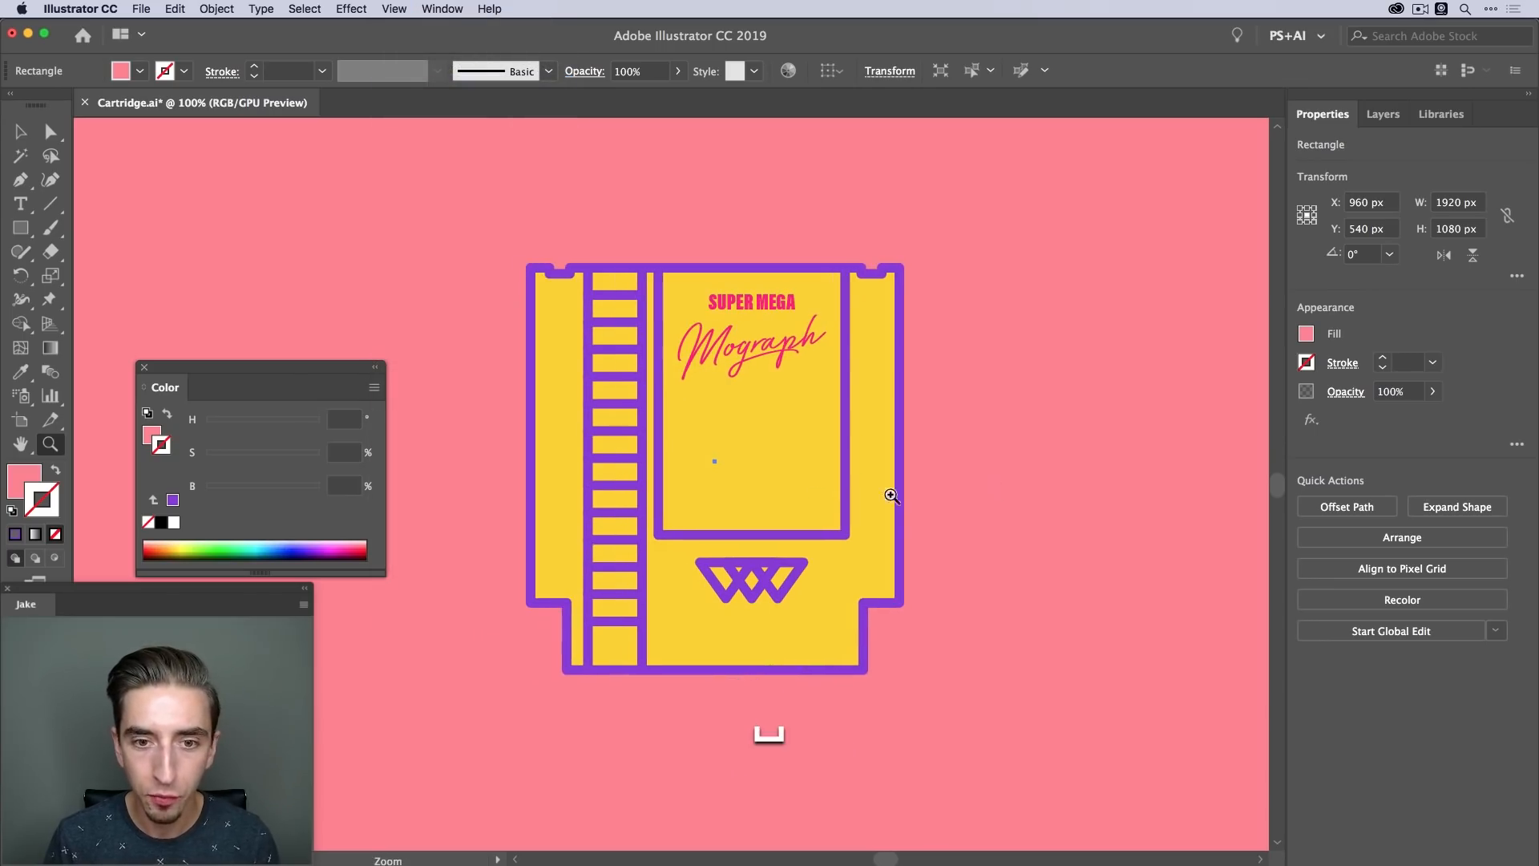
pyautogui.press('v')
pyautogui.press('z')
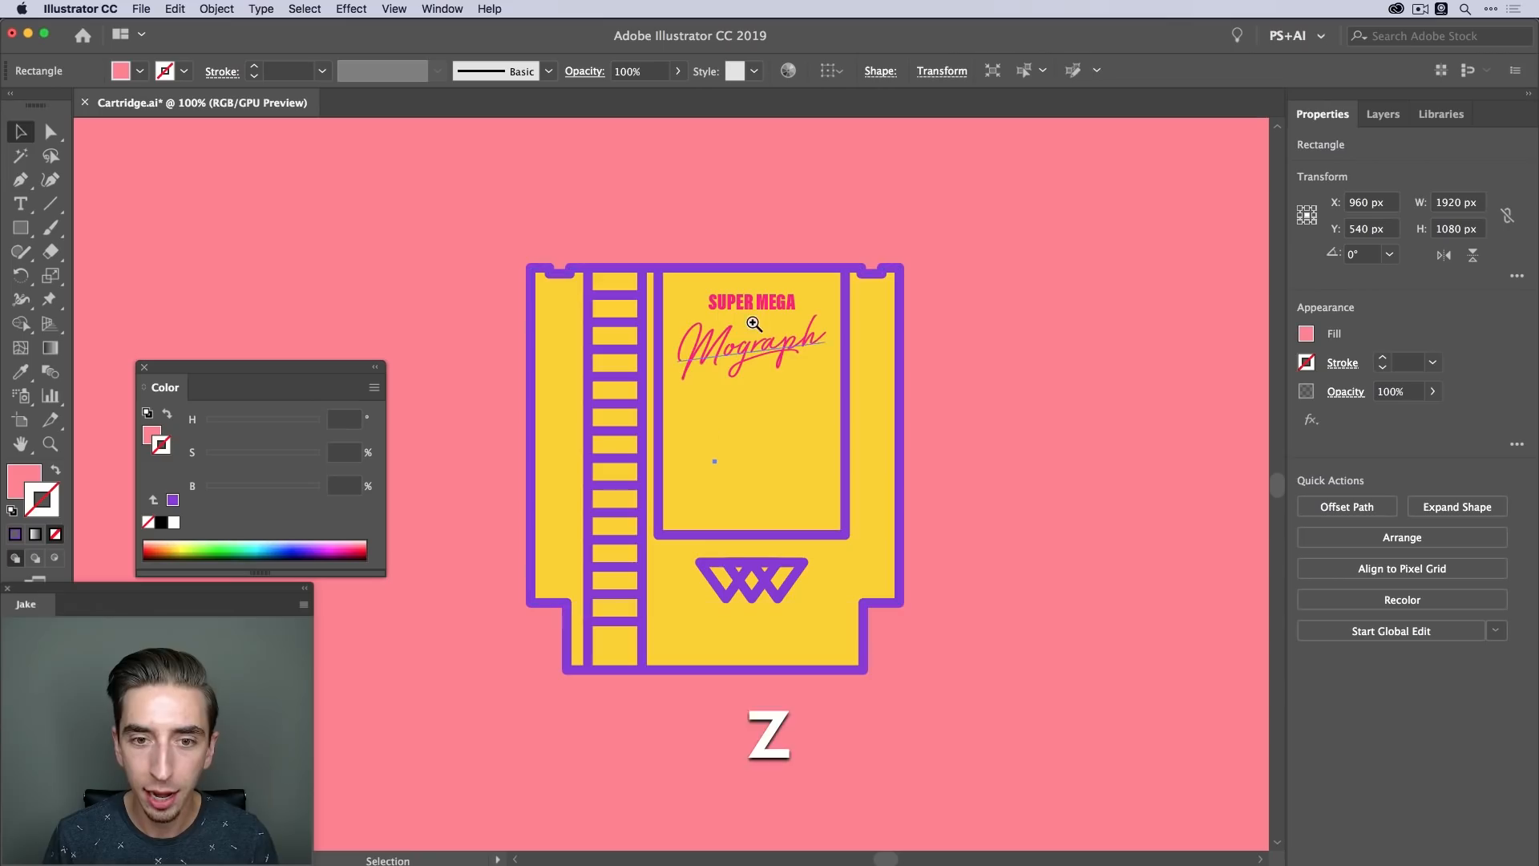
pyautogui.click(754, 311)
pyautogui.press('v')
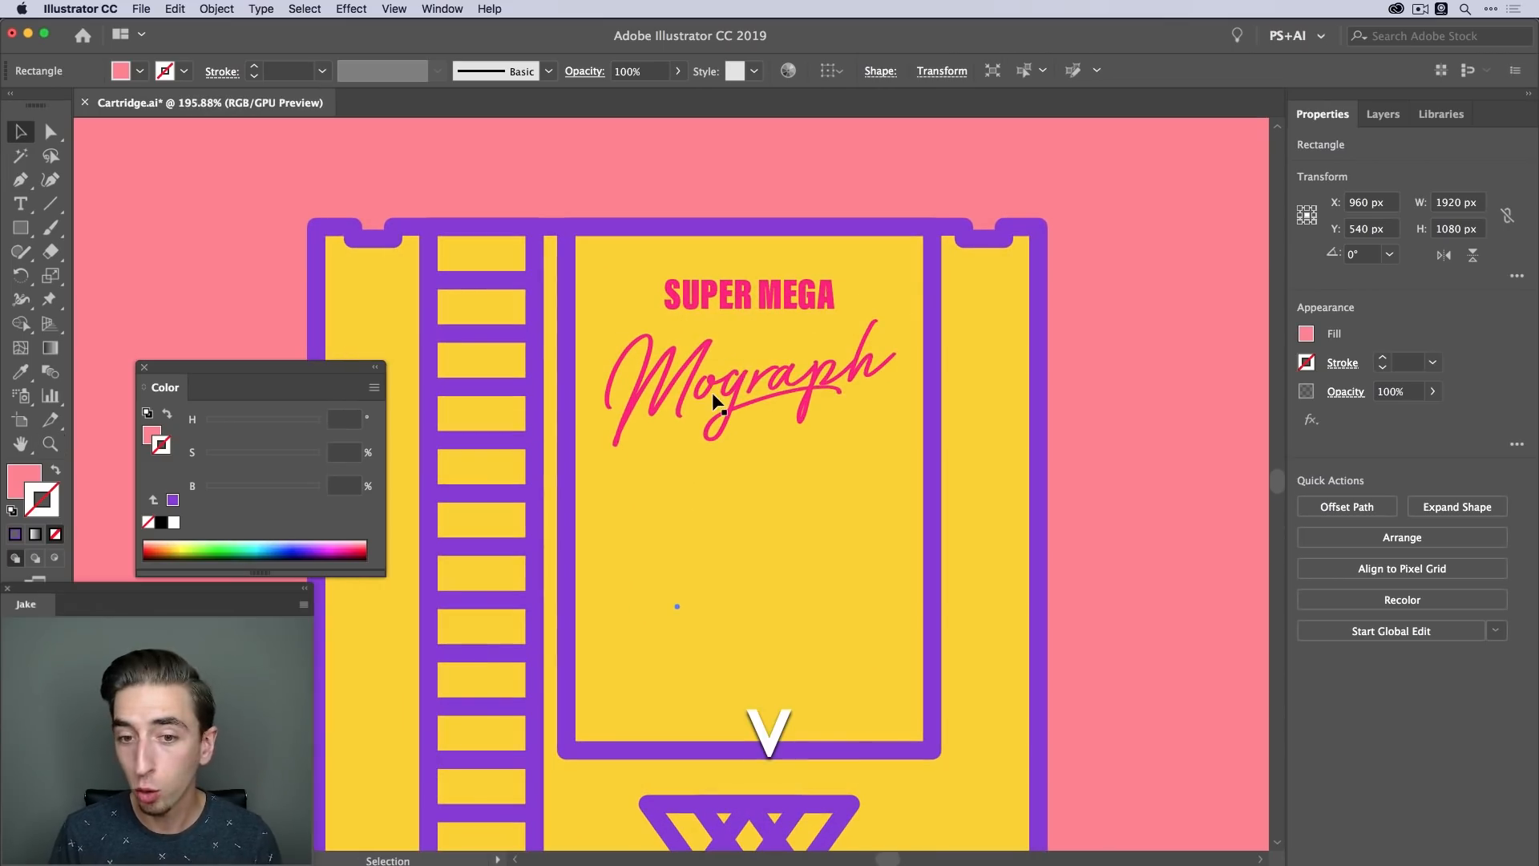
pyautogui.click(750, 309)
pyautogui.scroll(-2, 841, 340)
pyautogui.press('z')
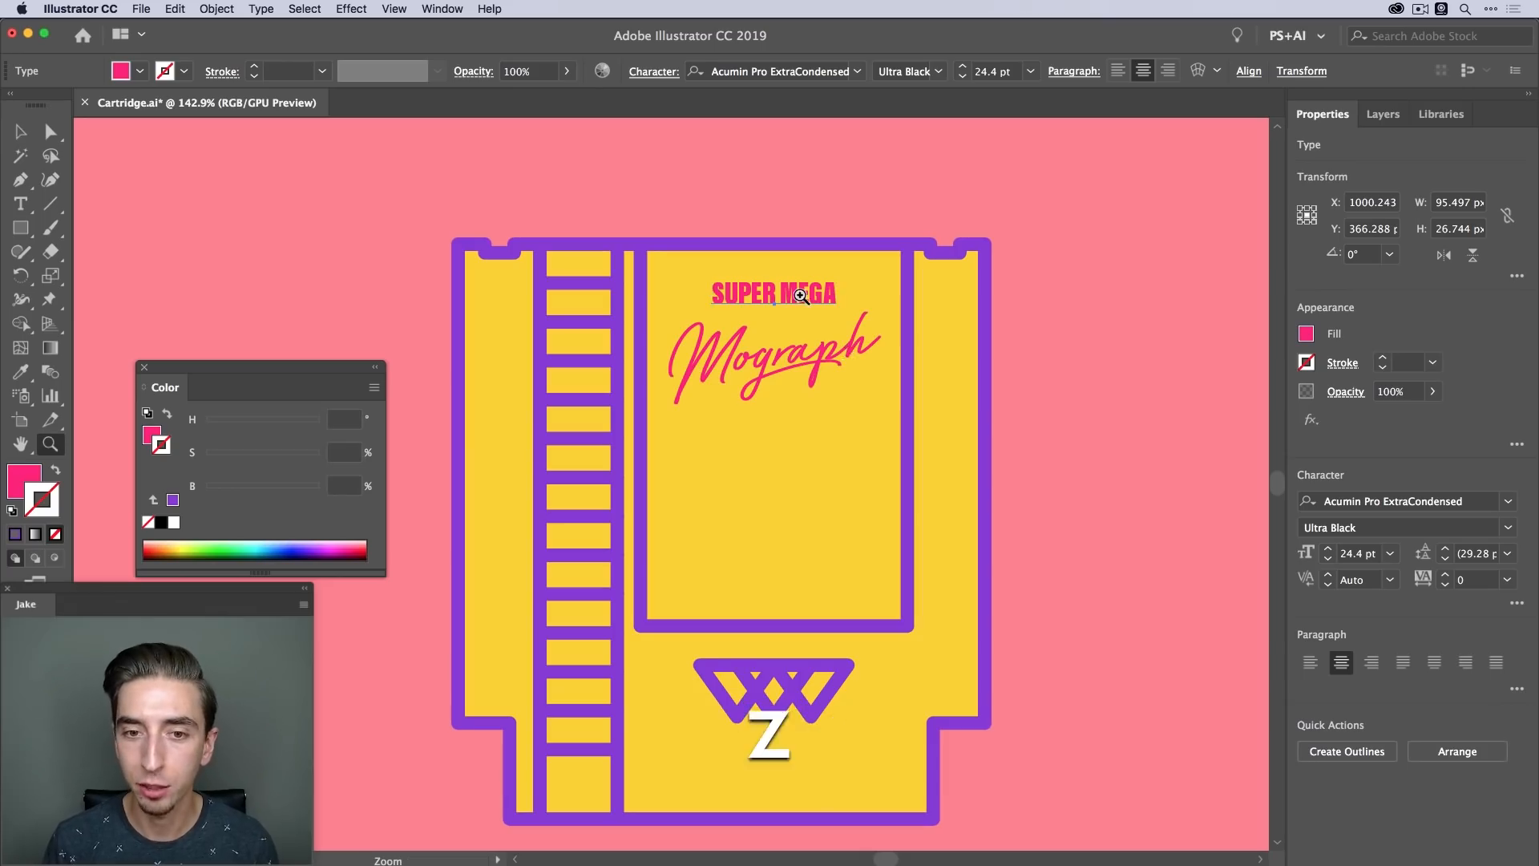
pyautogui.moveTo(800, 295); pyautogui.dragTo(900, 385)
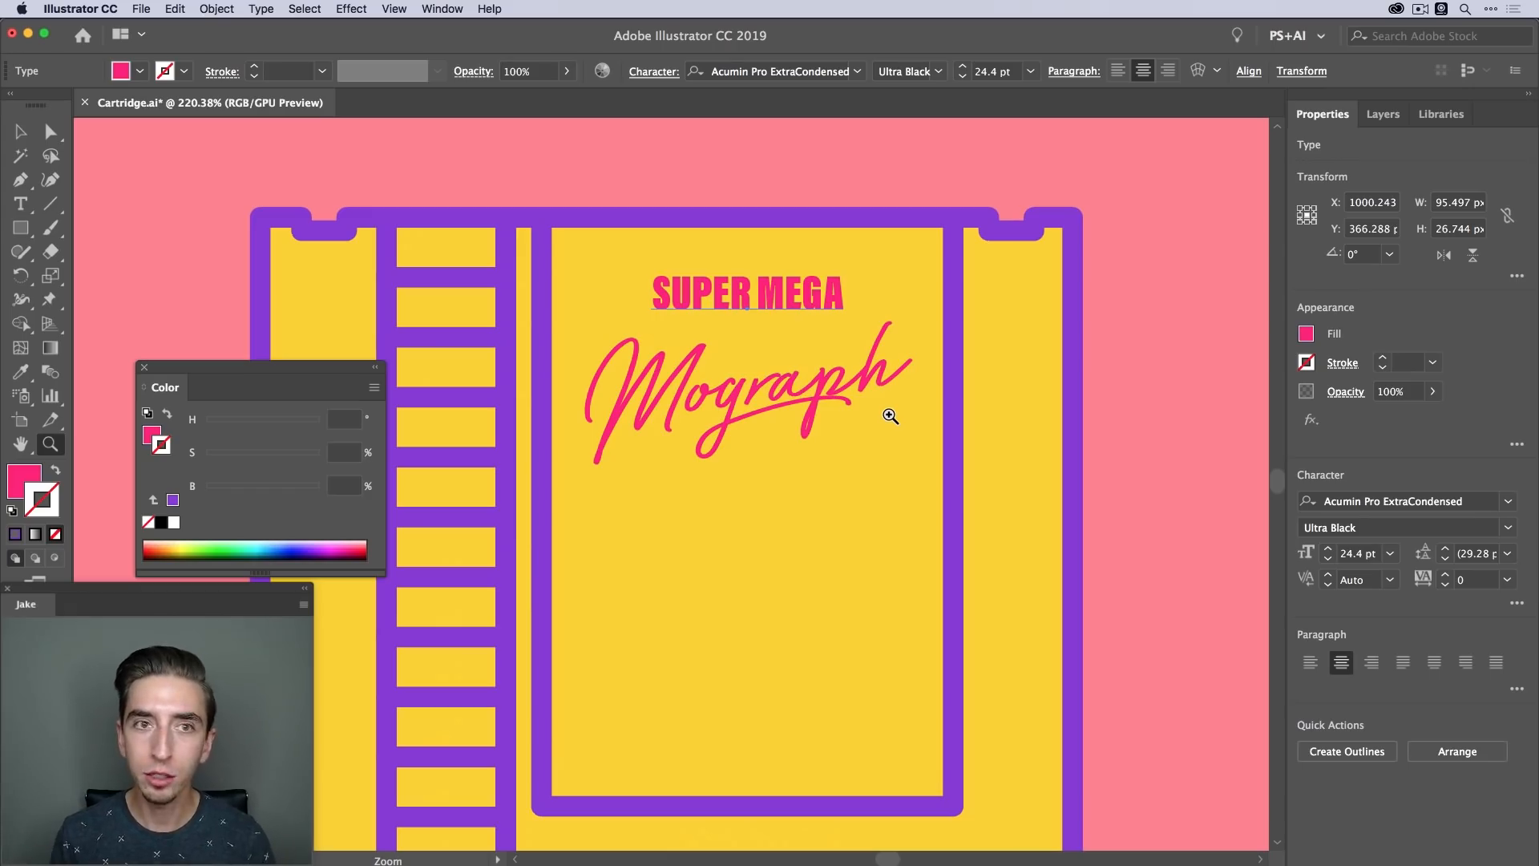
pyautogui.click(55, 284)
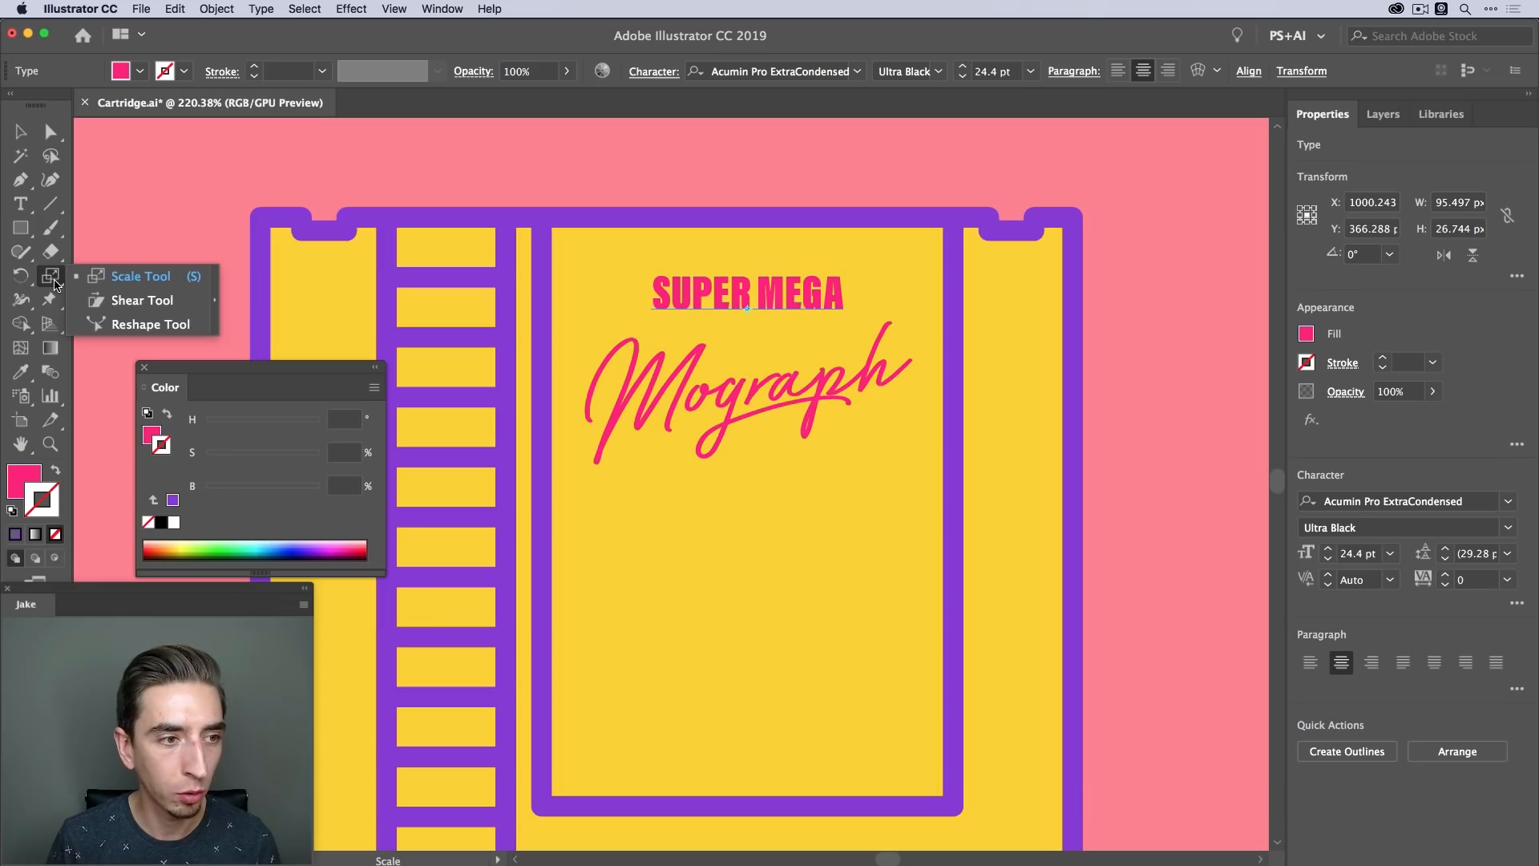
pyautogui.click(175, 301)
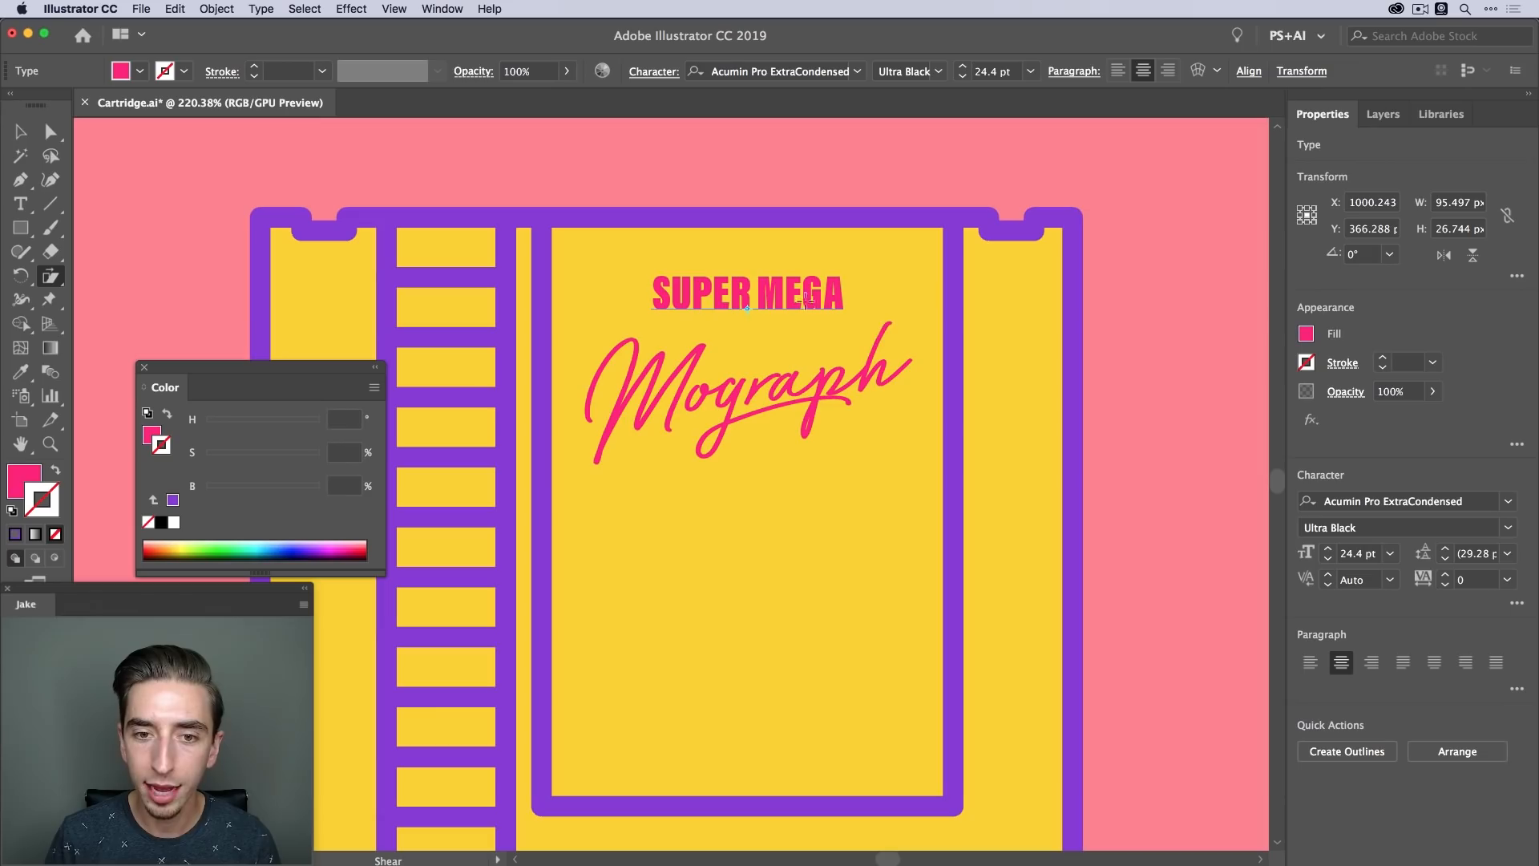
pyautogui.moveTo(899, 304); pyautogui.dragTo(875, 285)
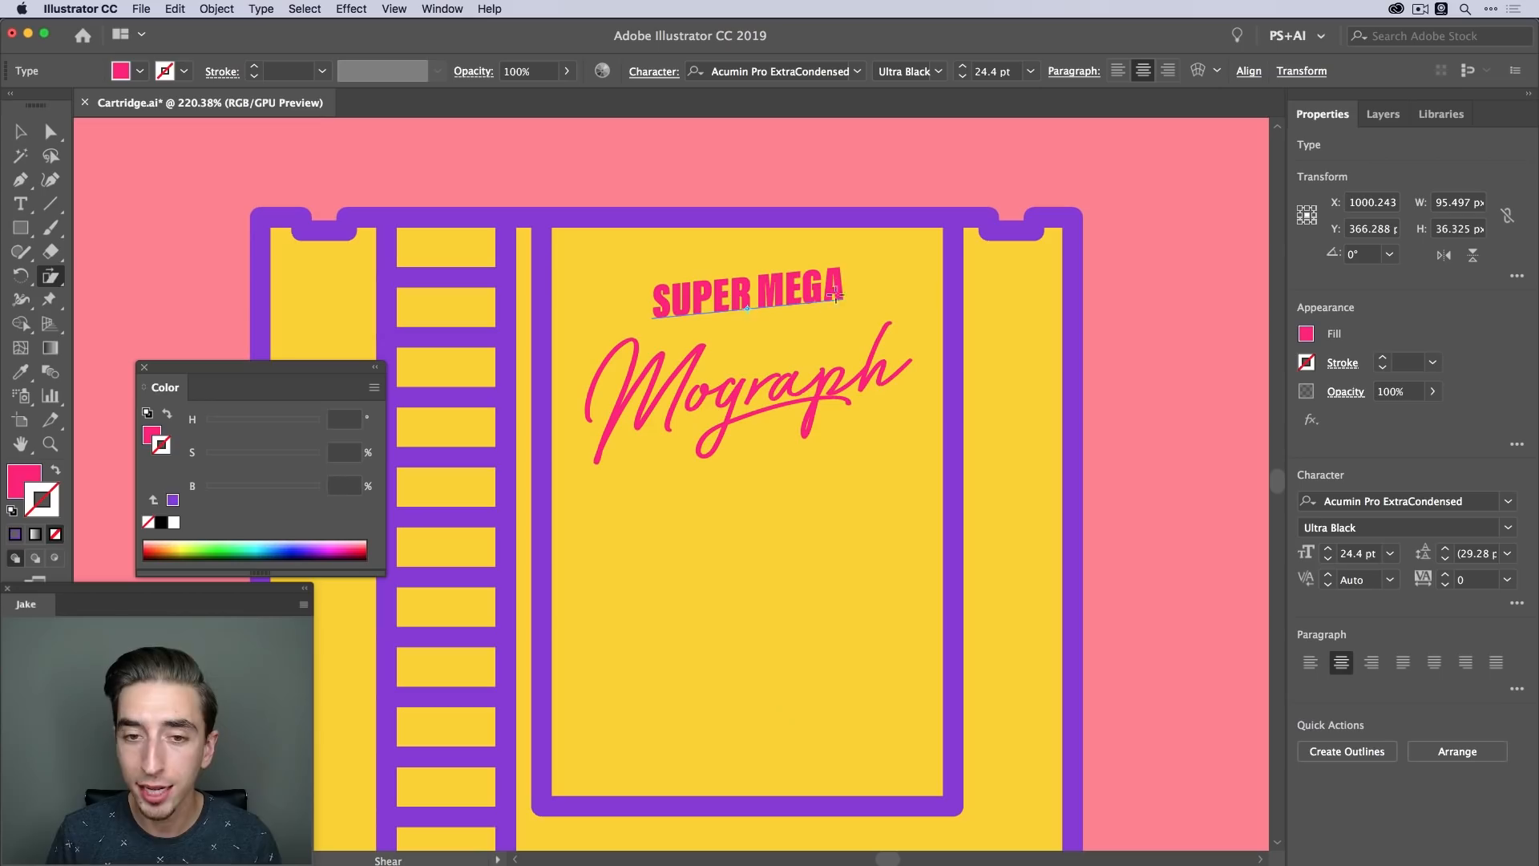
# Check that the sheared SUPER MEGA text is still editable by highlighting all its characters, and leave text editing
pyautogui.press('t')
pyautogui.click(808, 291)
pyautogui.press('super+a')
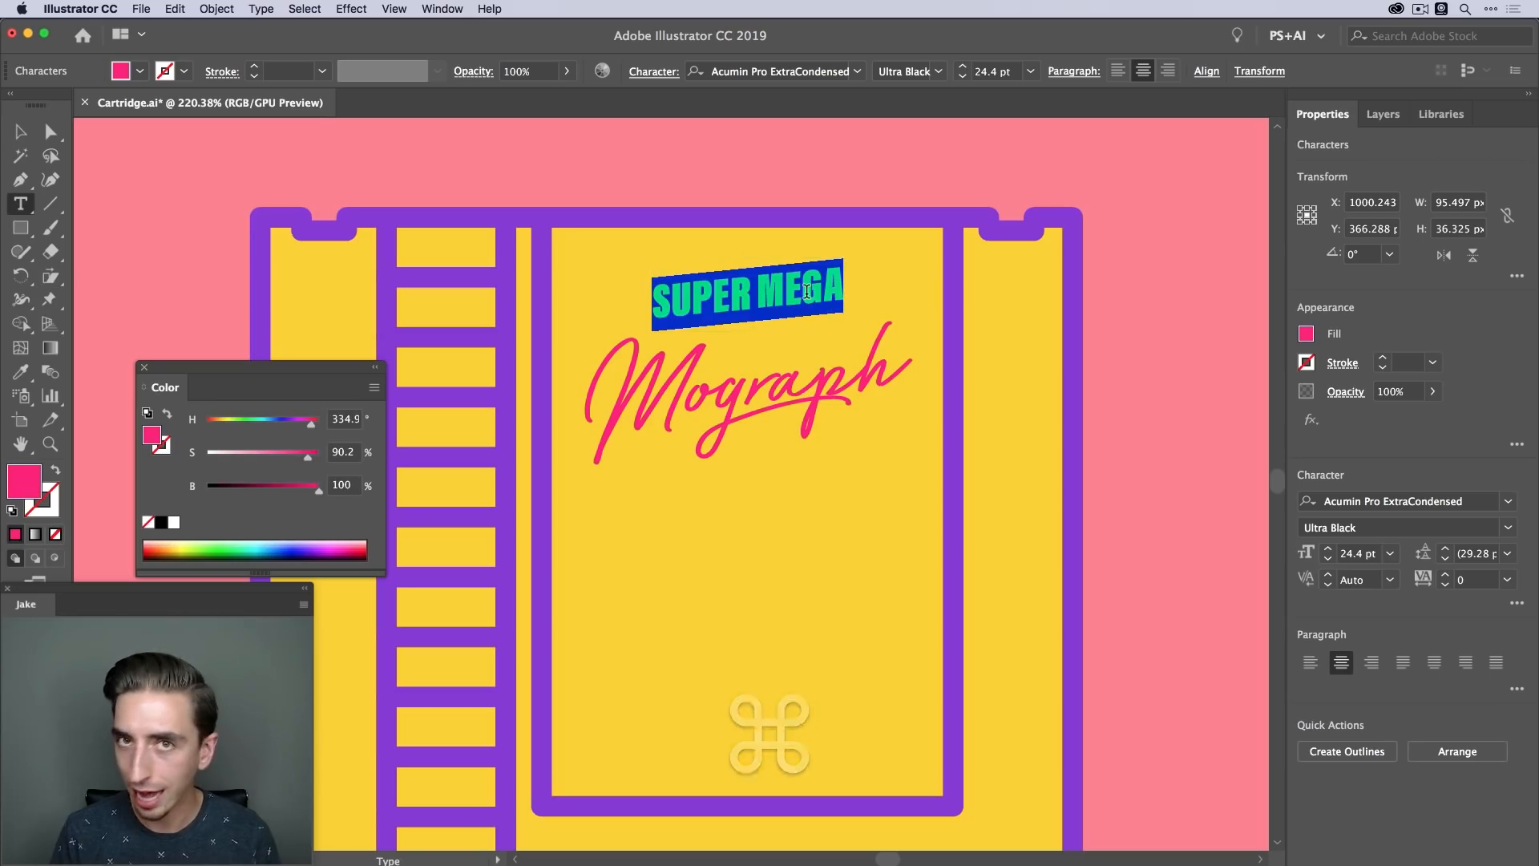
pyautogui.press('Escape')
pyautogui.click(797, 248)
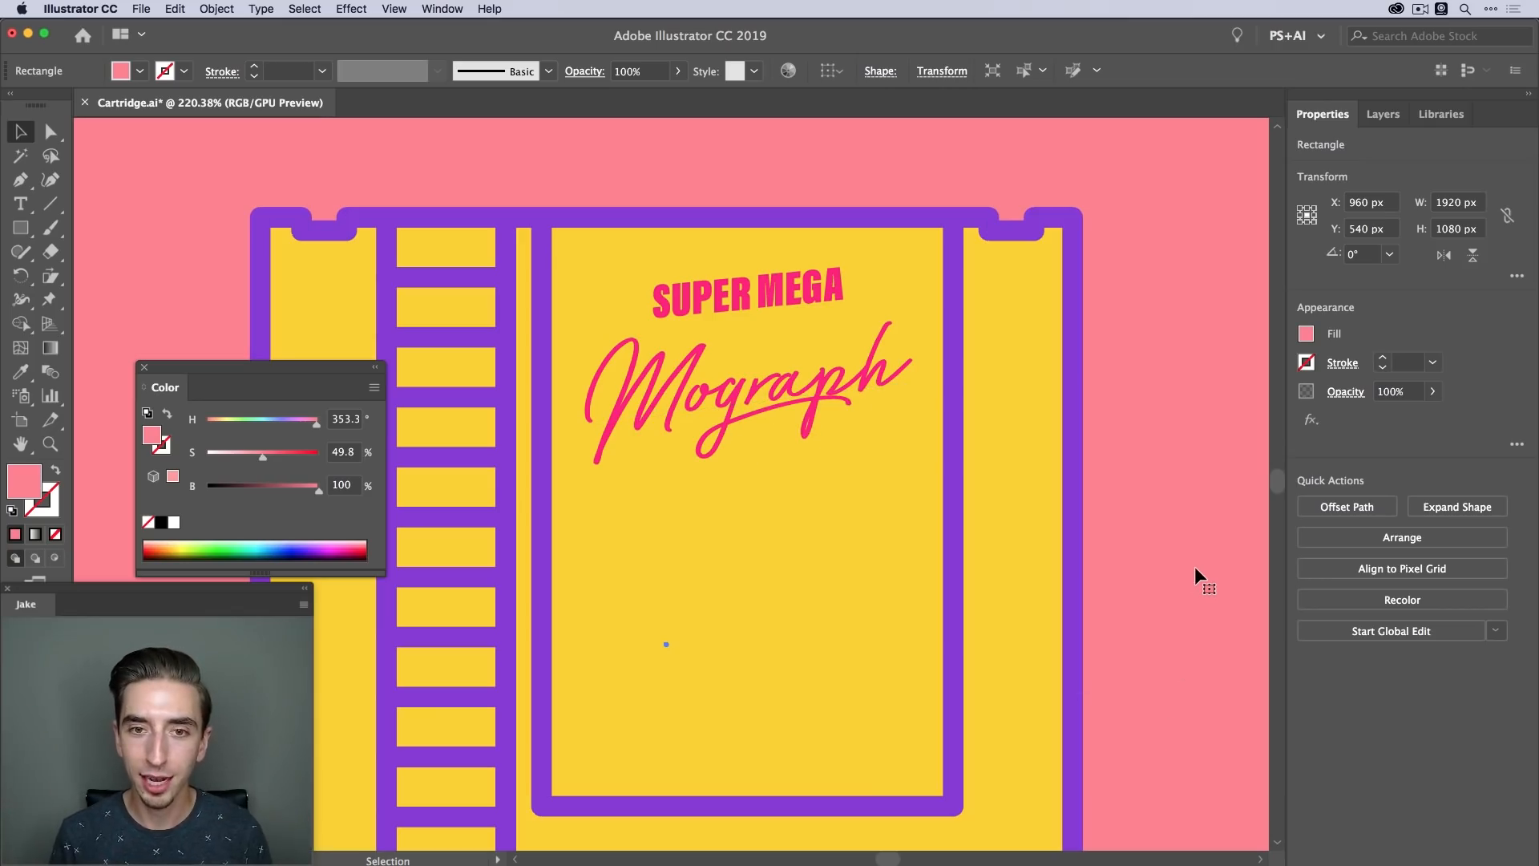
# Start a Transform effect from Distort & Transform on the SUPER MEGA text with the preview turned on
pyautogui.click(815, 300)
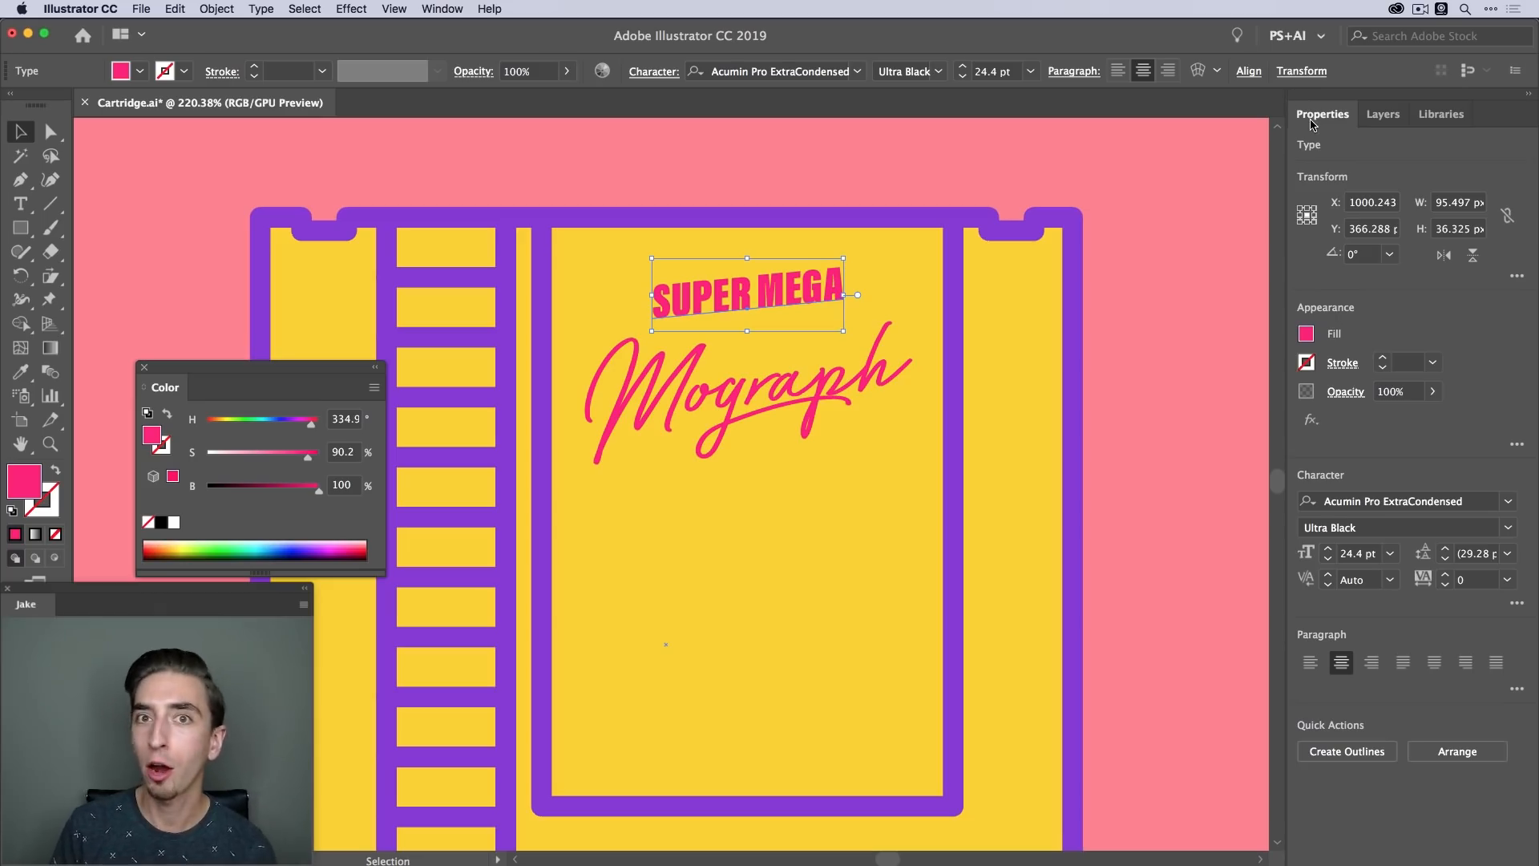
pyautogui.click(1312, 421)
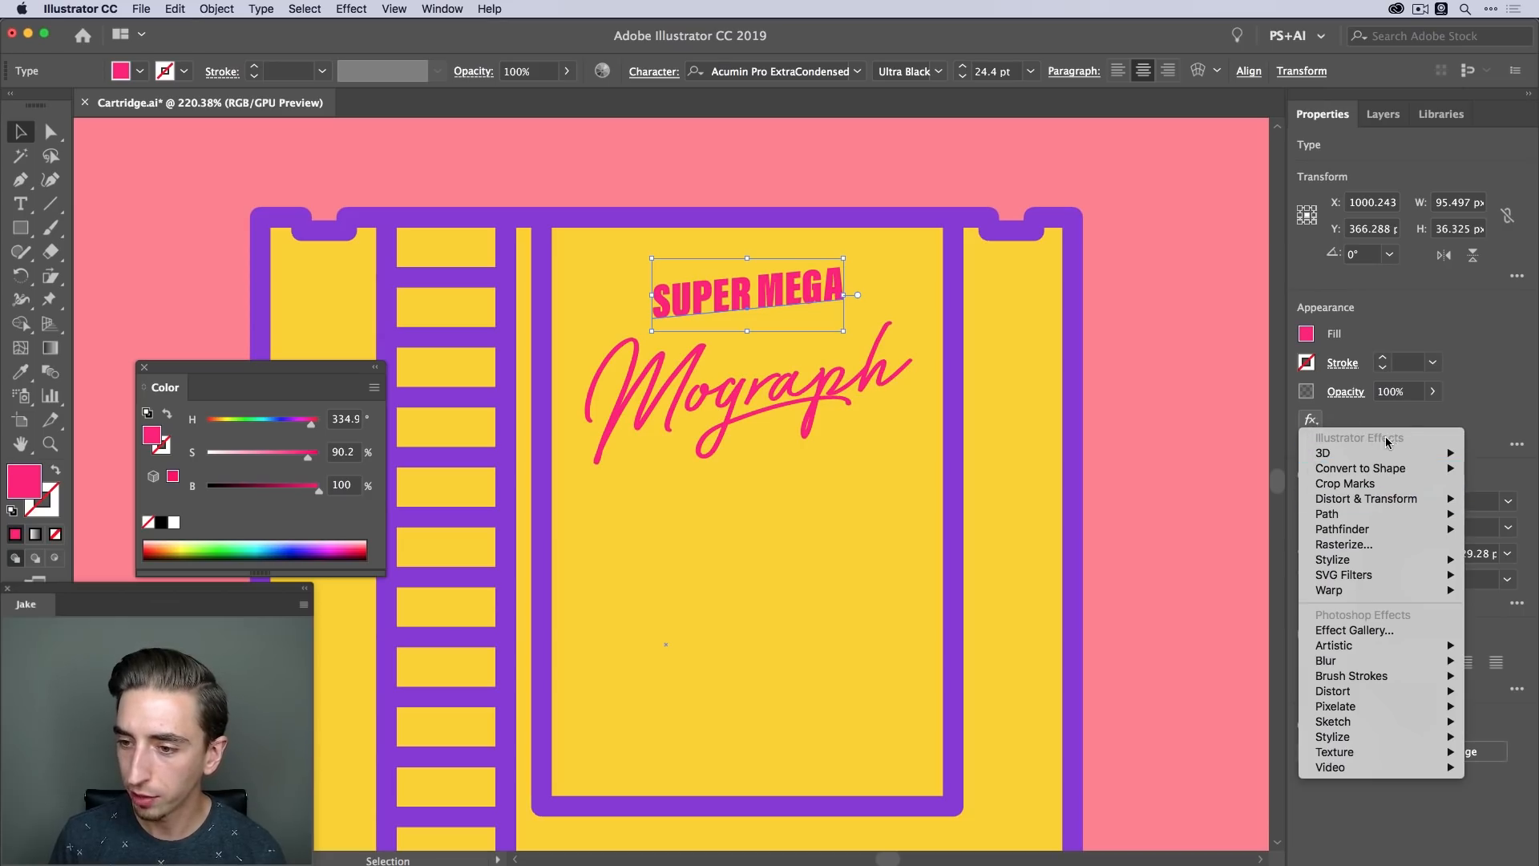
pyautogui.moveTo(1365, 502)
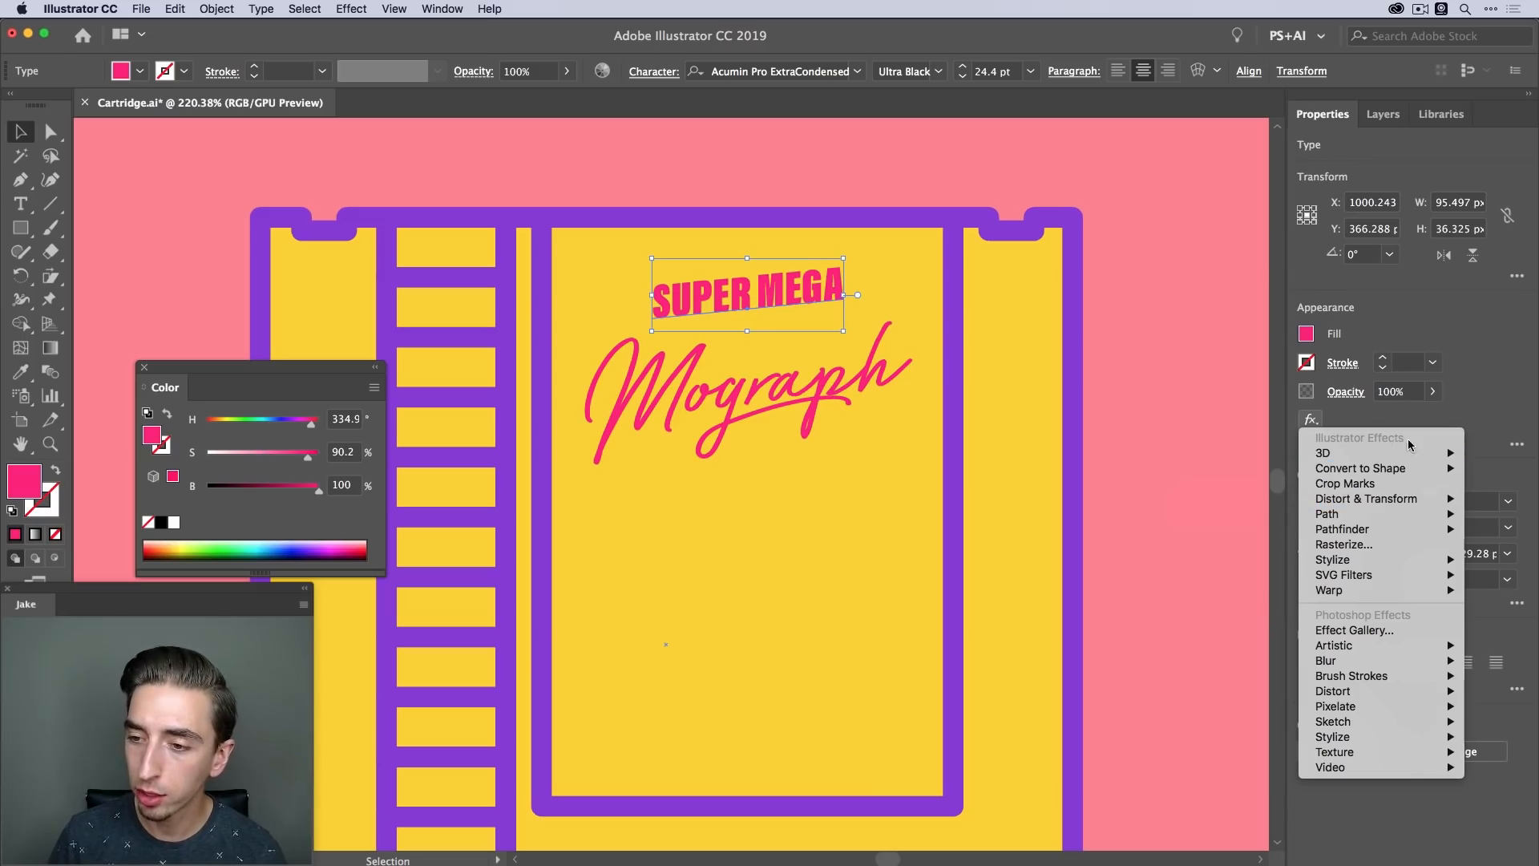
pyautogui.moveTo(1393, 584)
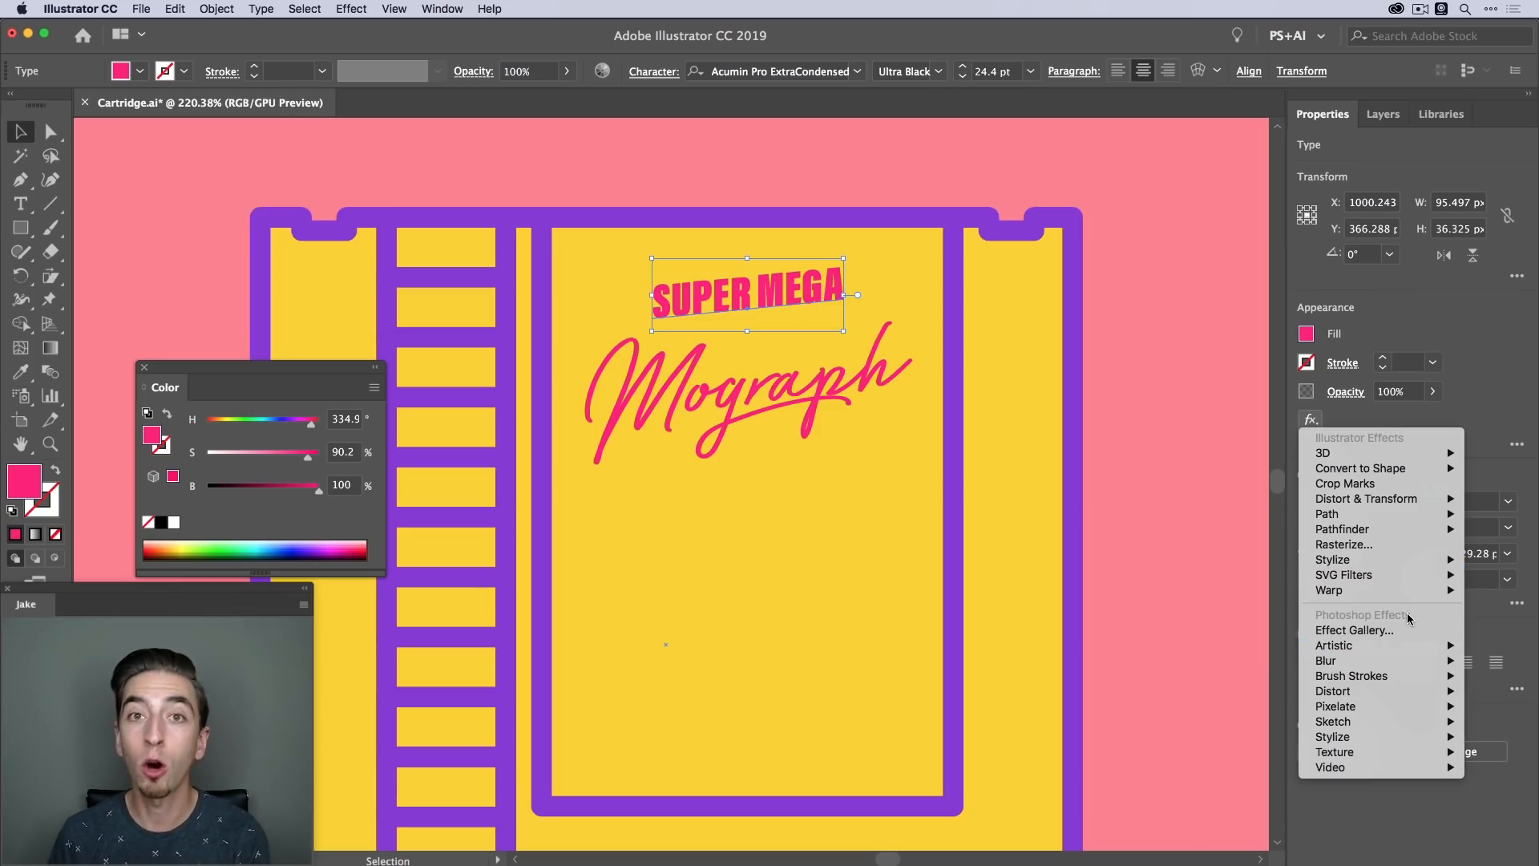
pyautogui.moveTo(1406, 670)
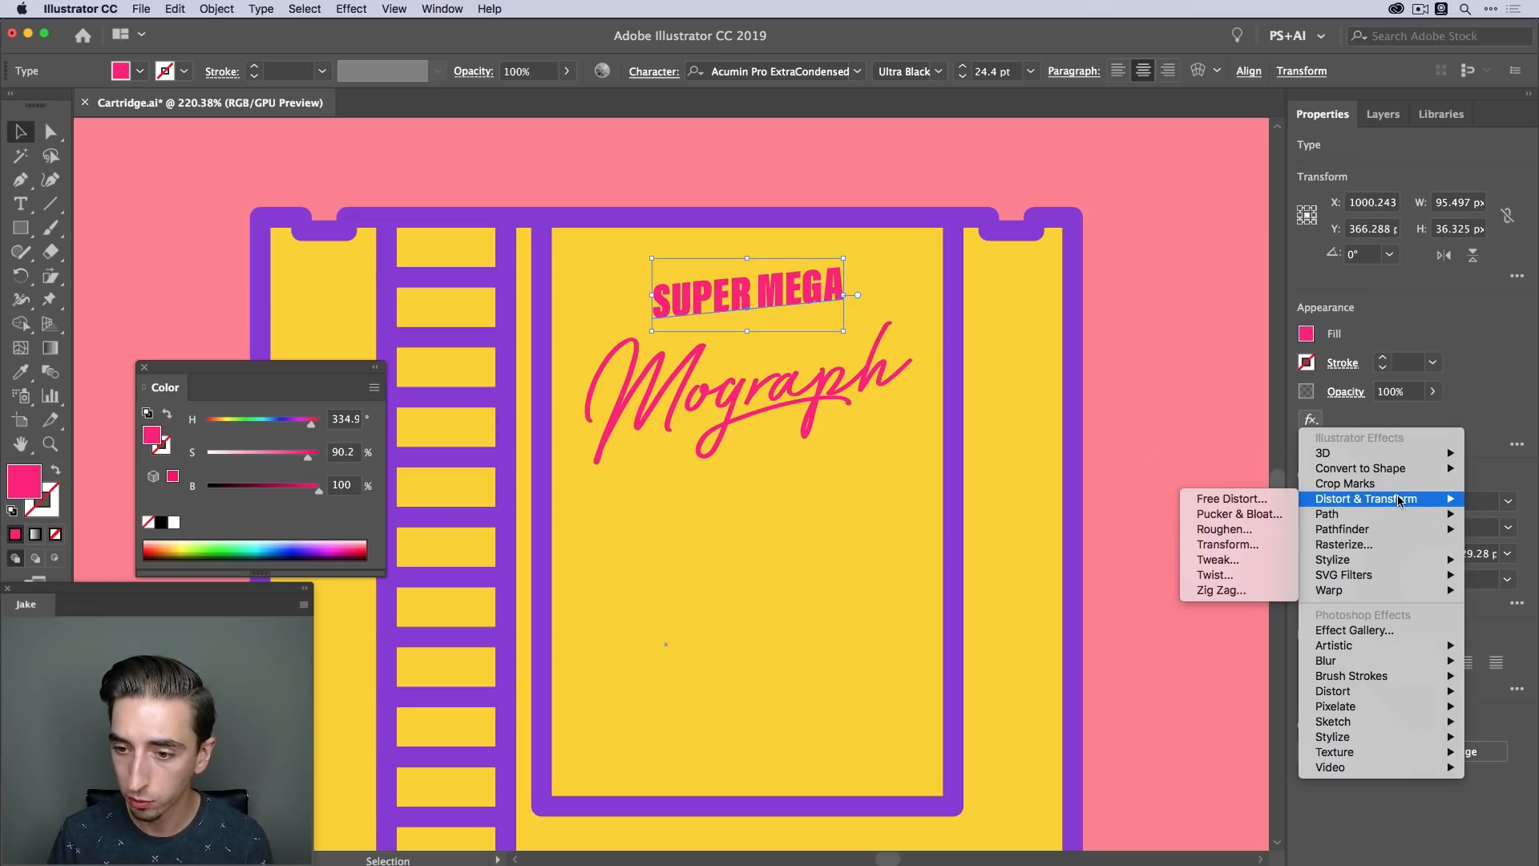
pyautogui.click(1247, 547)
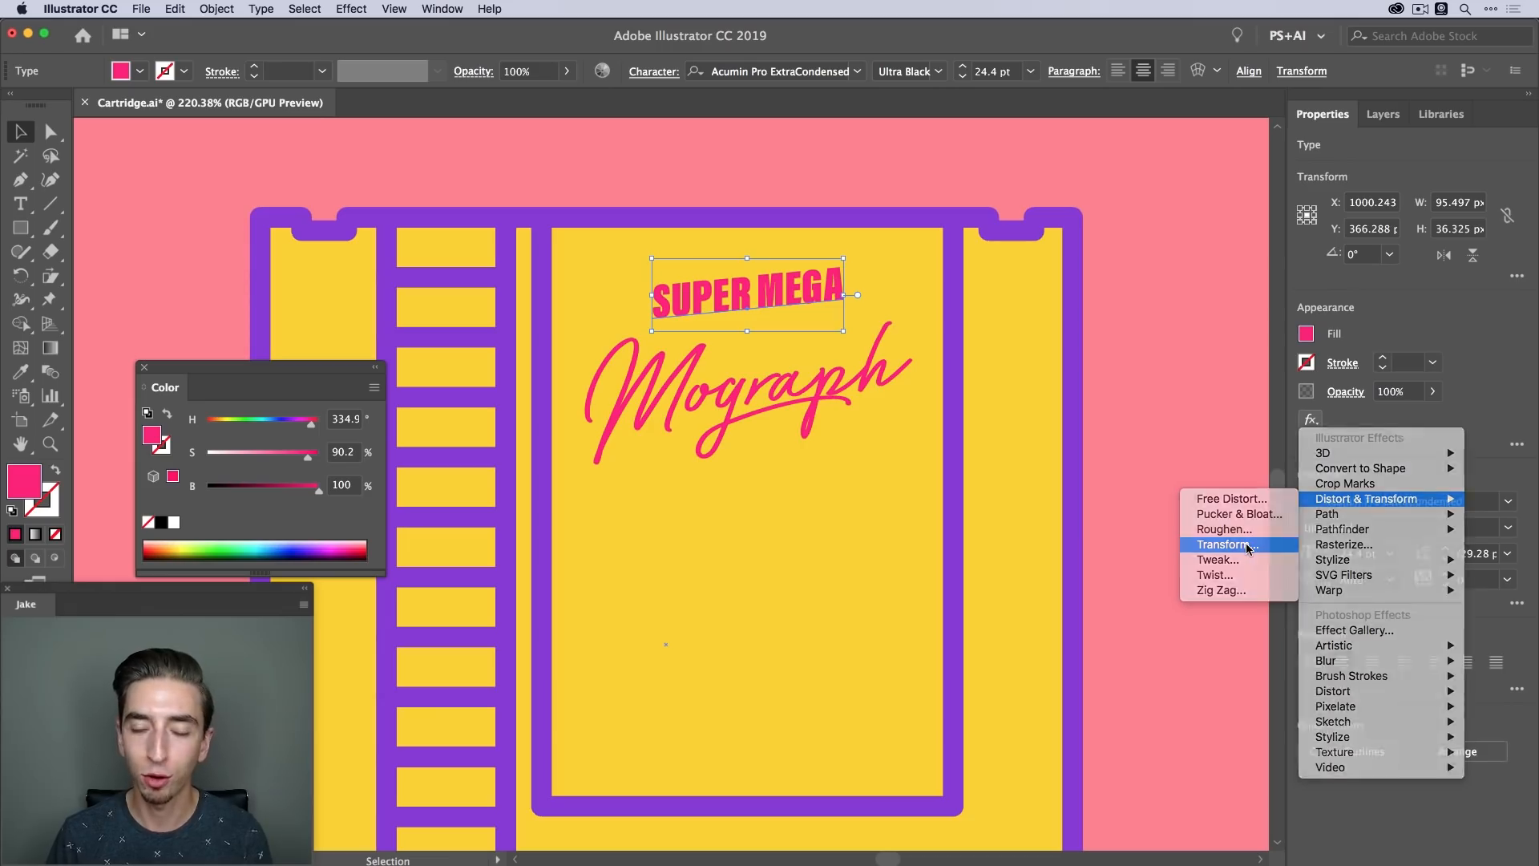
pyautogui.moveTo(1327, 120); pyautogui.dragTo(1123, 123)
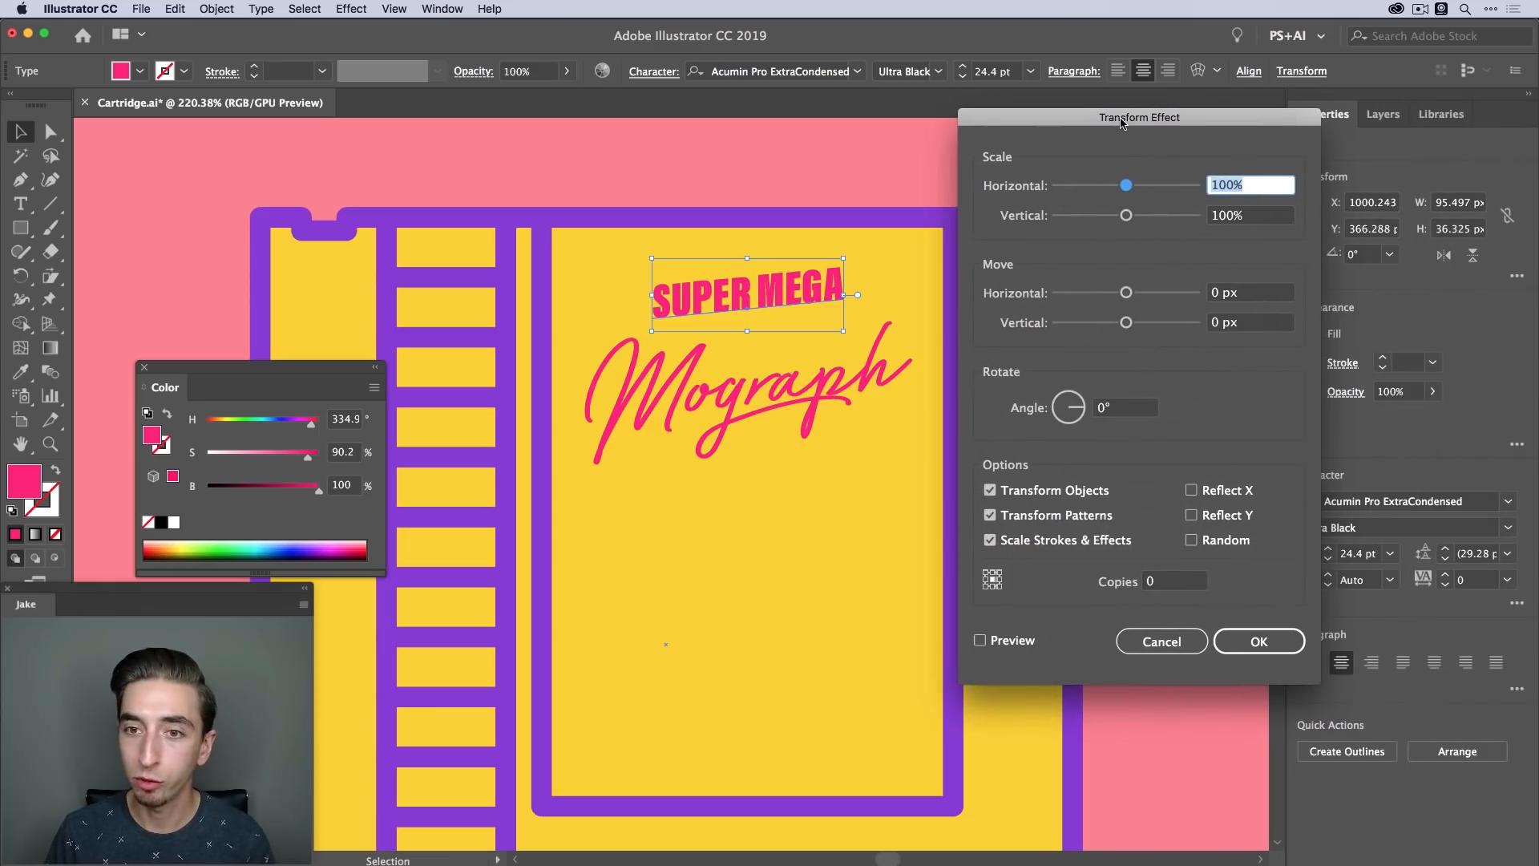
pyautogui.click(980, 640)
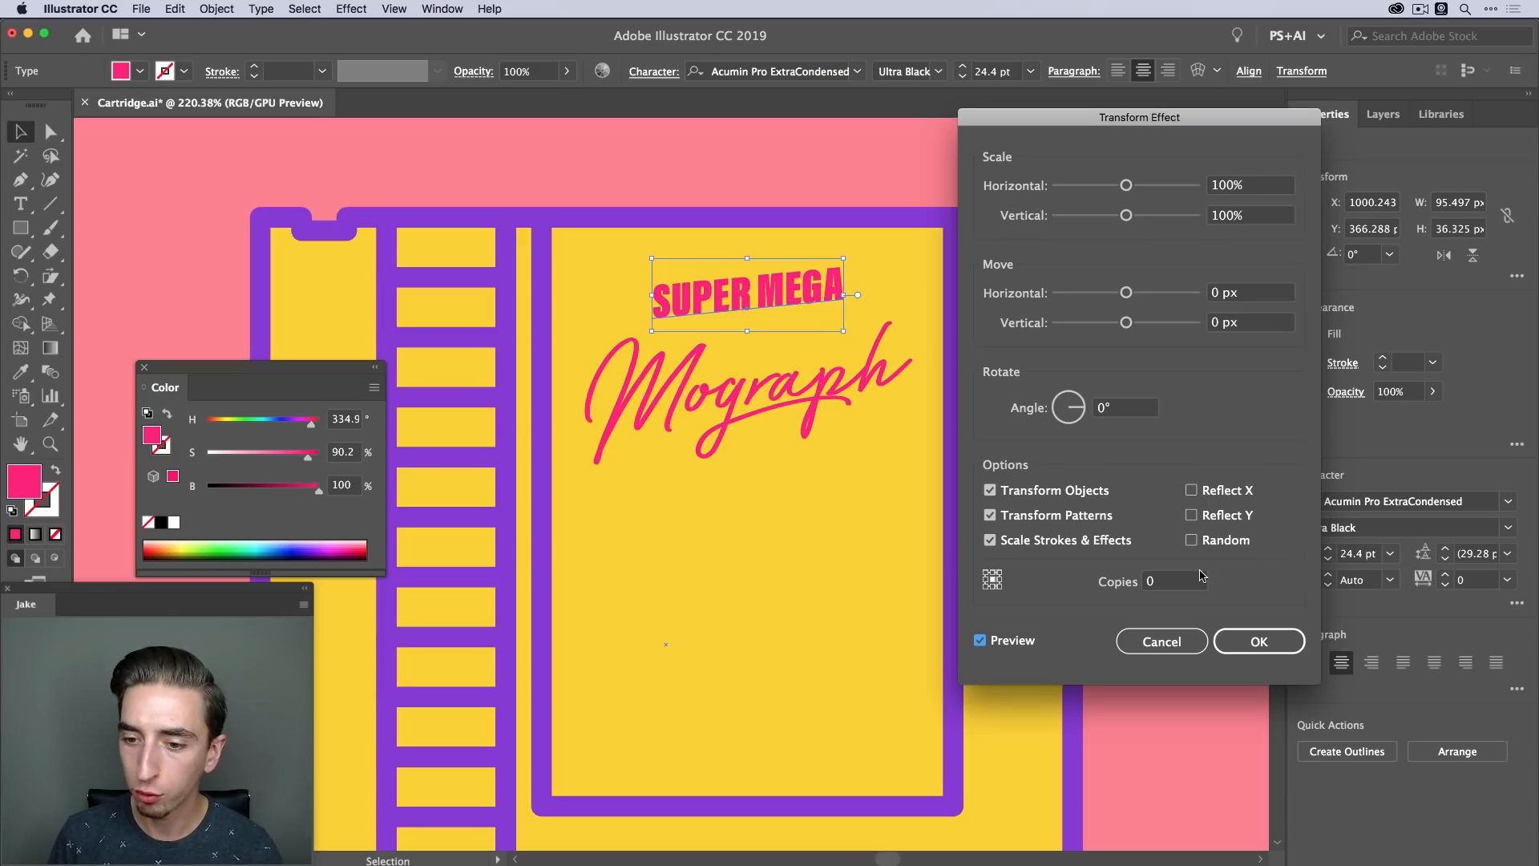
# Set the number of copies in the Transform effect to 10
pyautogui.click(1172, 581)
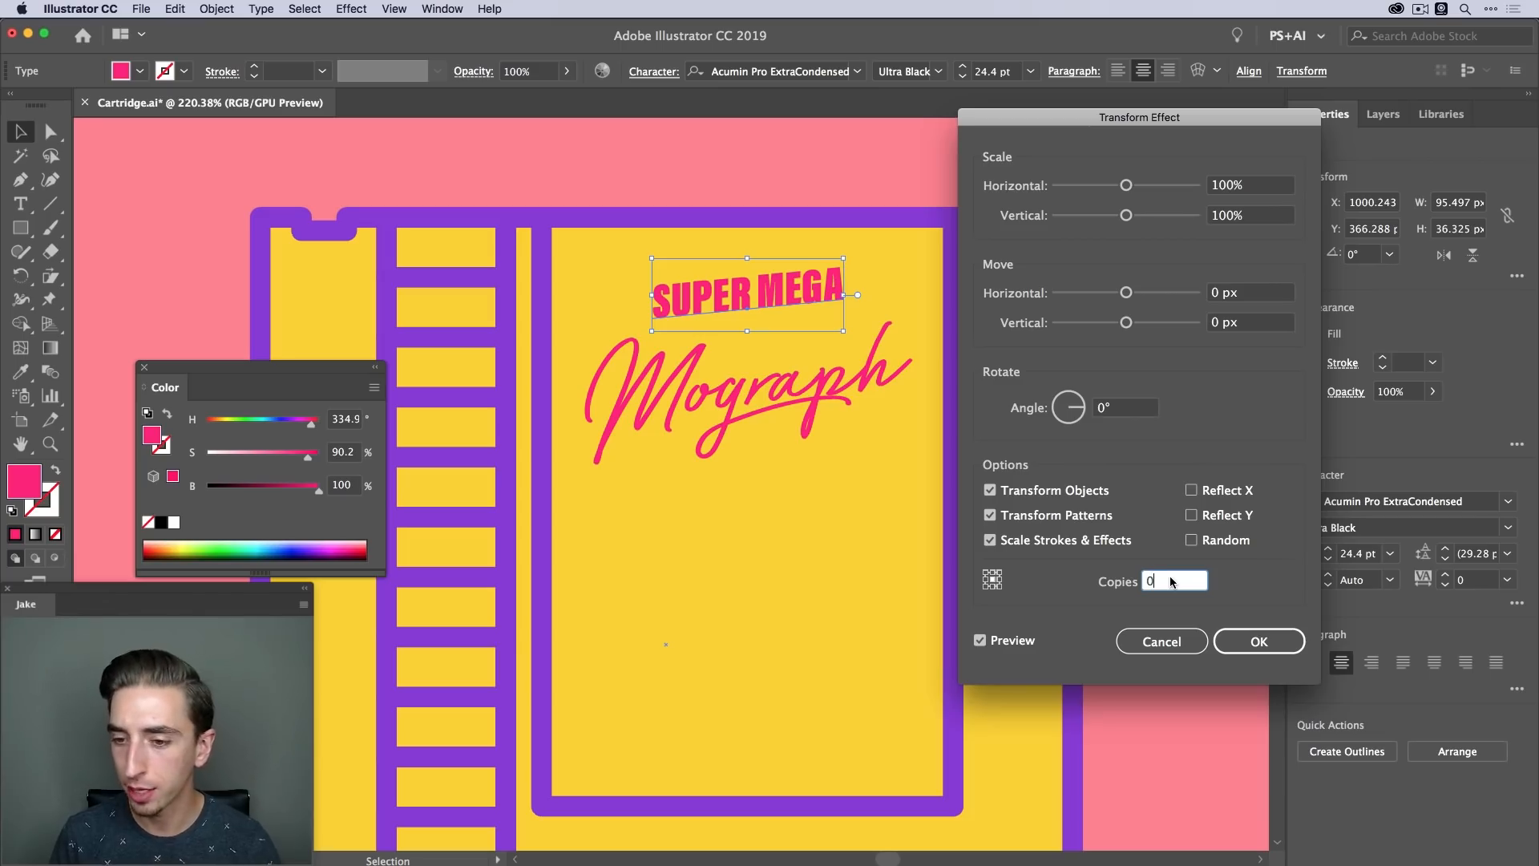
pyautogui.click(1149, 581)
pyautogui.write('1')
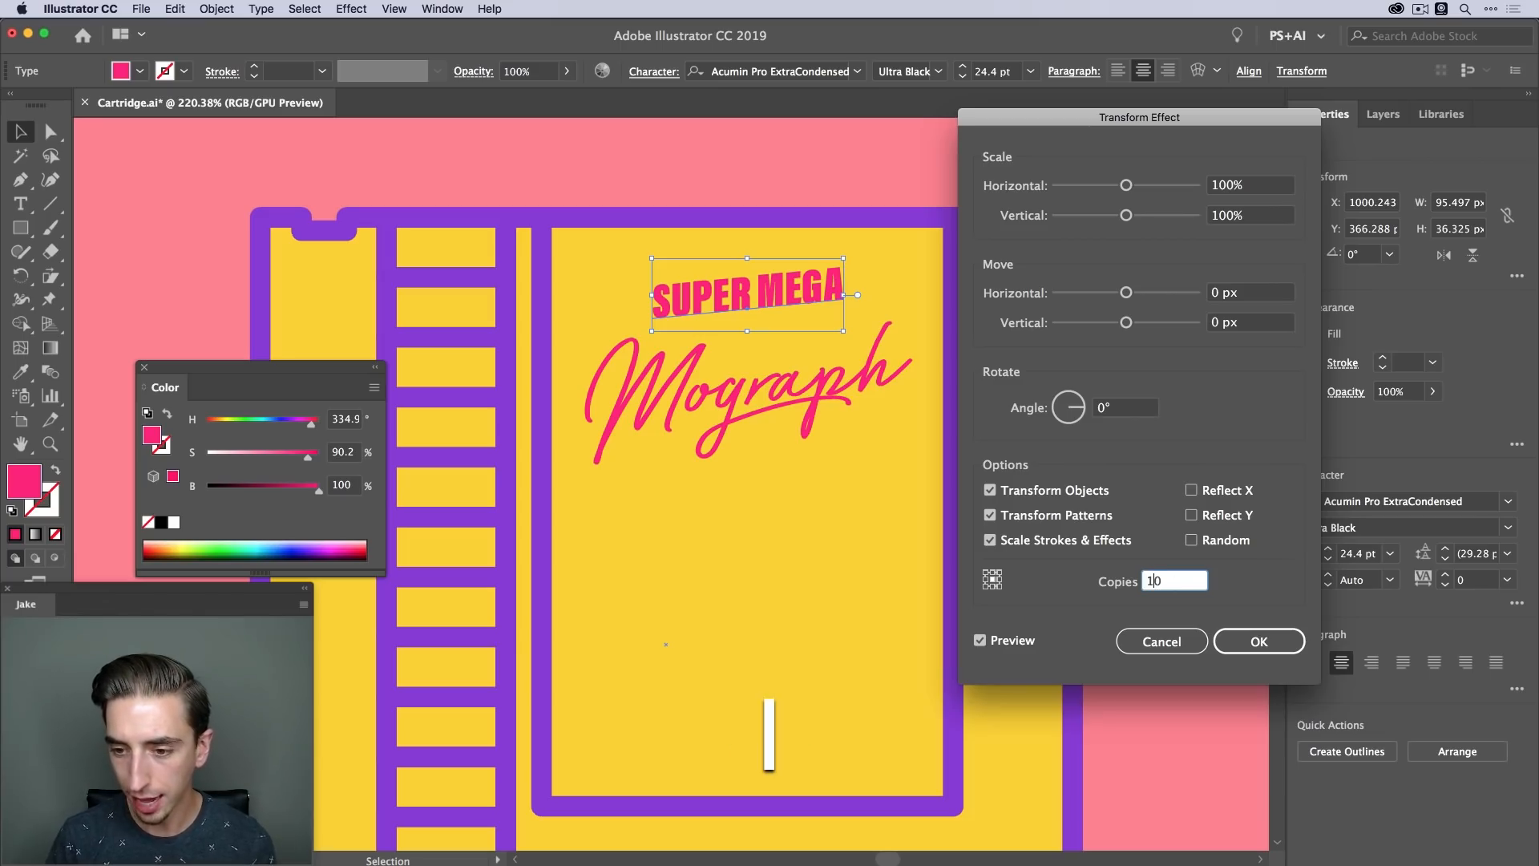
pyautogui.click(1178, 581)
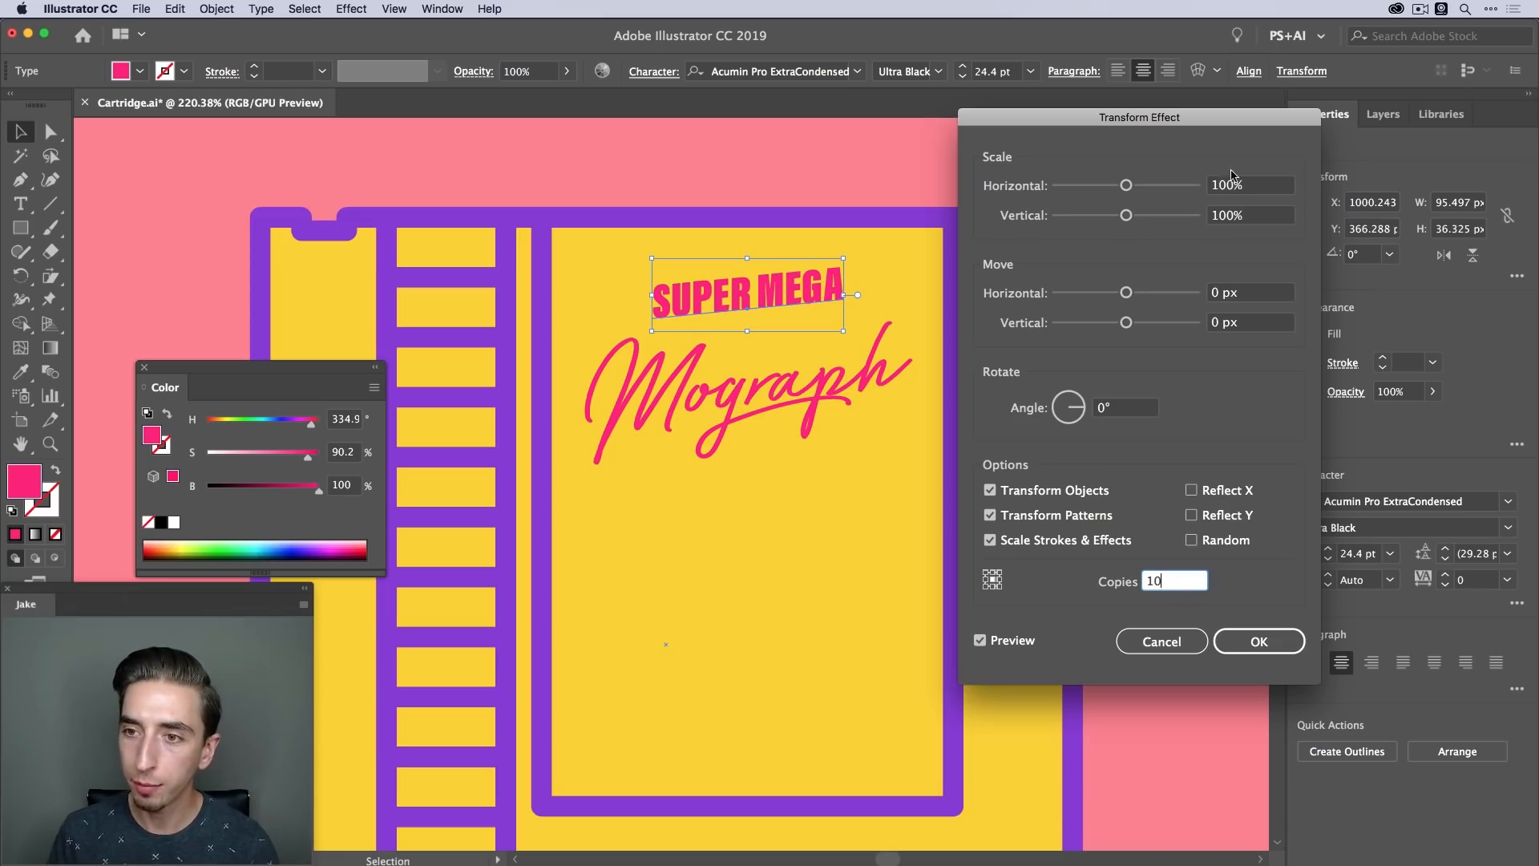
pyautogui.click(1252, 216)
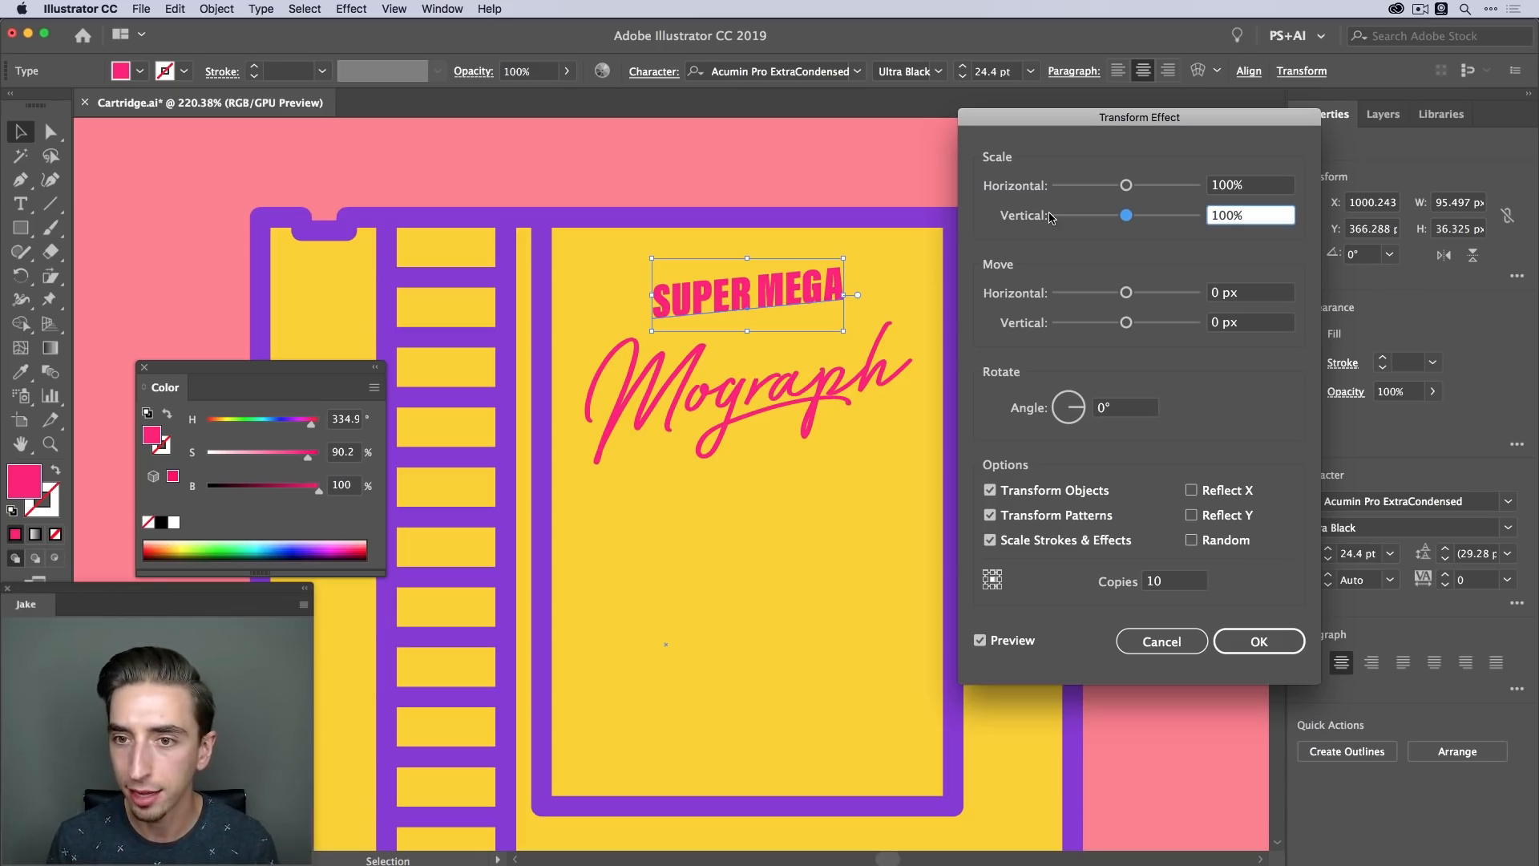
# Offset the SUPER MEGA copies diagonally by 9 px horizontally and 14 px vertically in the Transform effect
pyautogui.moveTo(1130, 299)
pyautogui.mouseDown()
pyautogui.moveTo(1136, 324)
pyautogui.moveTo(1141, 299)
pyautogui.mouseUp()
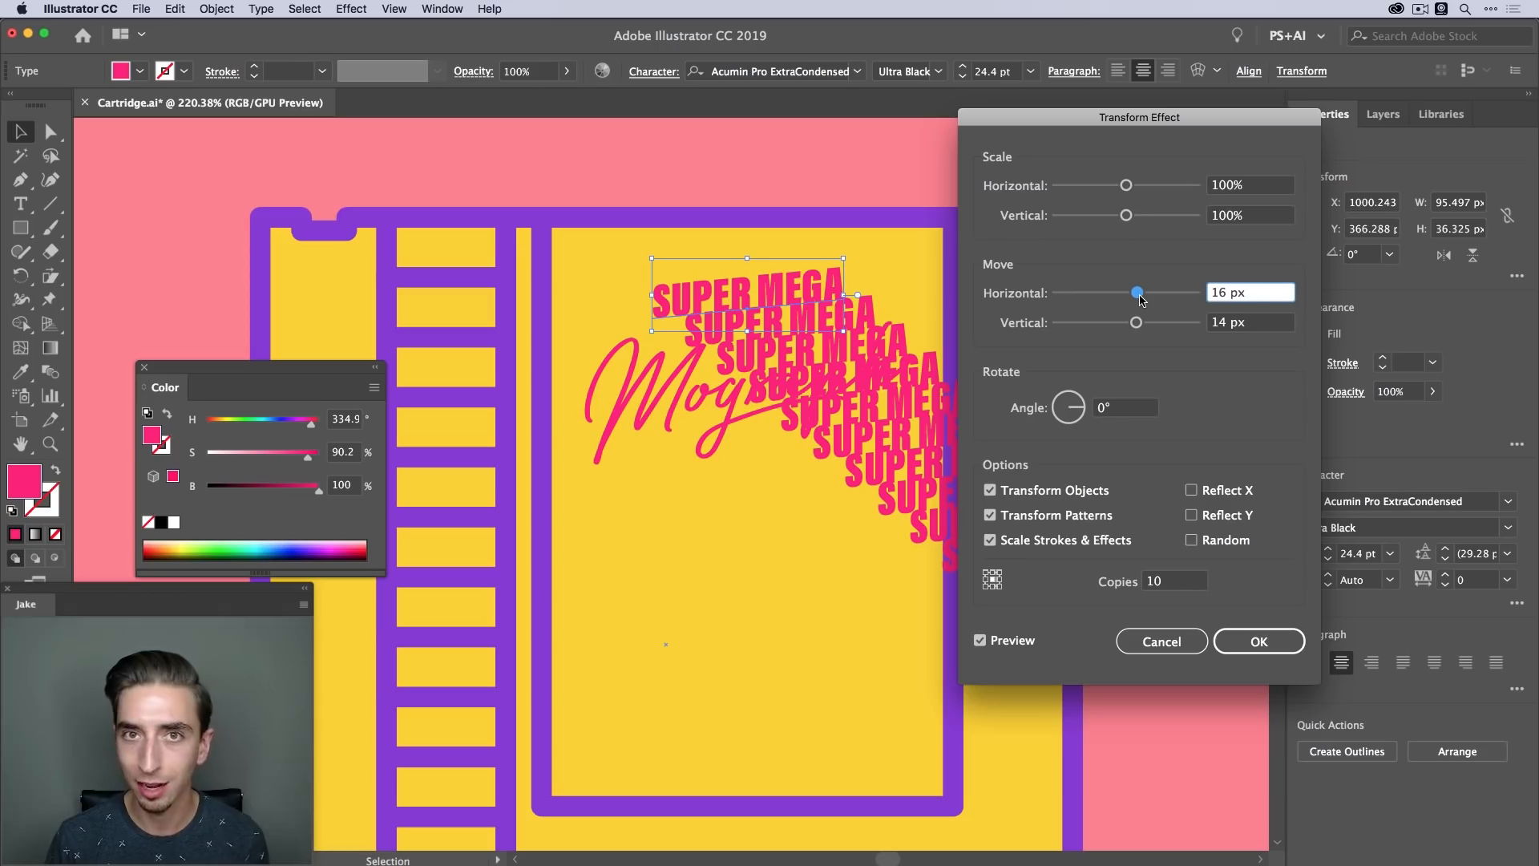
pyautogui.click(1208, 293)
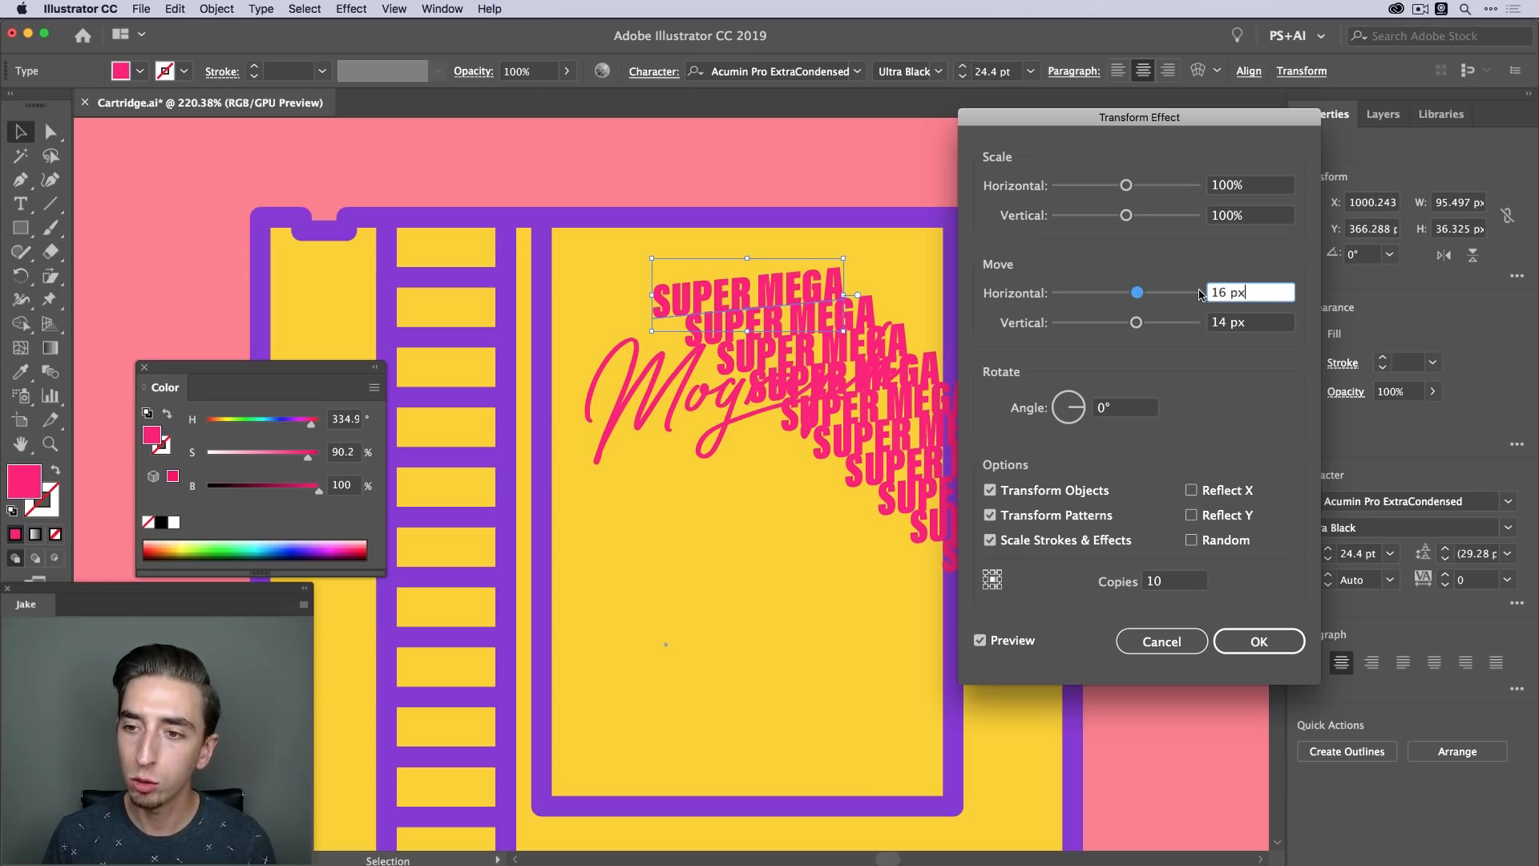
pyautogui.press('Down')
pyautogui.press('Down')
pyautogui.press('Down')
pyautogui.press('Down')
pyautogui.press('Down')
pyautogui.press('Down')
pyautogui.press('Down')
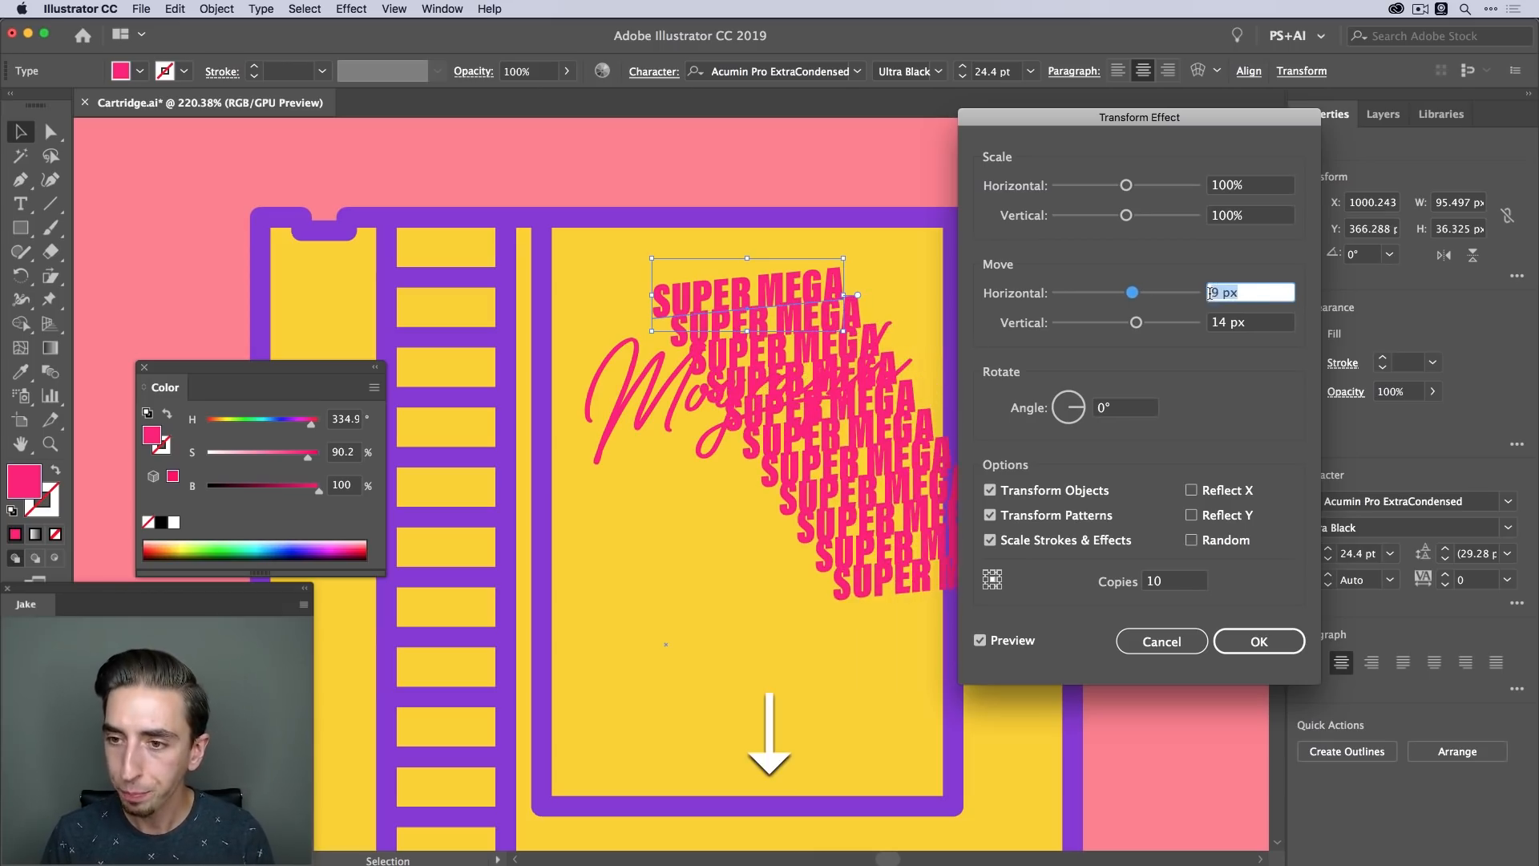
# Tighten the offset between the SUPER MEGA copies to 6 px horizontally and 6 px vertically
pyautogui.press('Tab')
pyautogui.press('Down')
pyautogui.press('Down')
pyautogui.press('Down')
pyautogui.press('Down')
pyautogui.press('Down')
pyautogui.press('Down')
pyautogui.press('Down')
pyautogui.click(1233, 302)
pyautogui.press('Down')
pyautogui.press('Down')
pyautogui.press('Down')
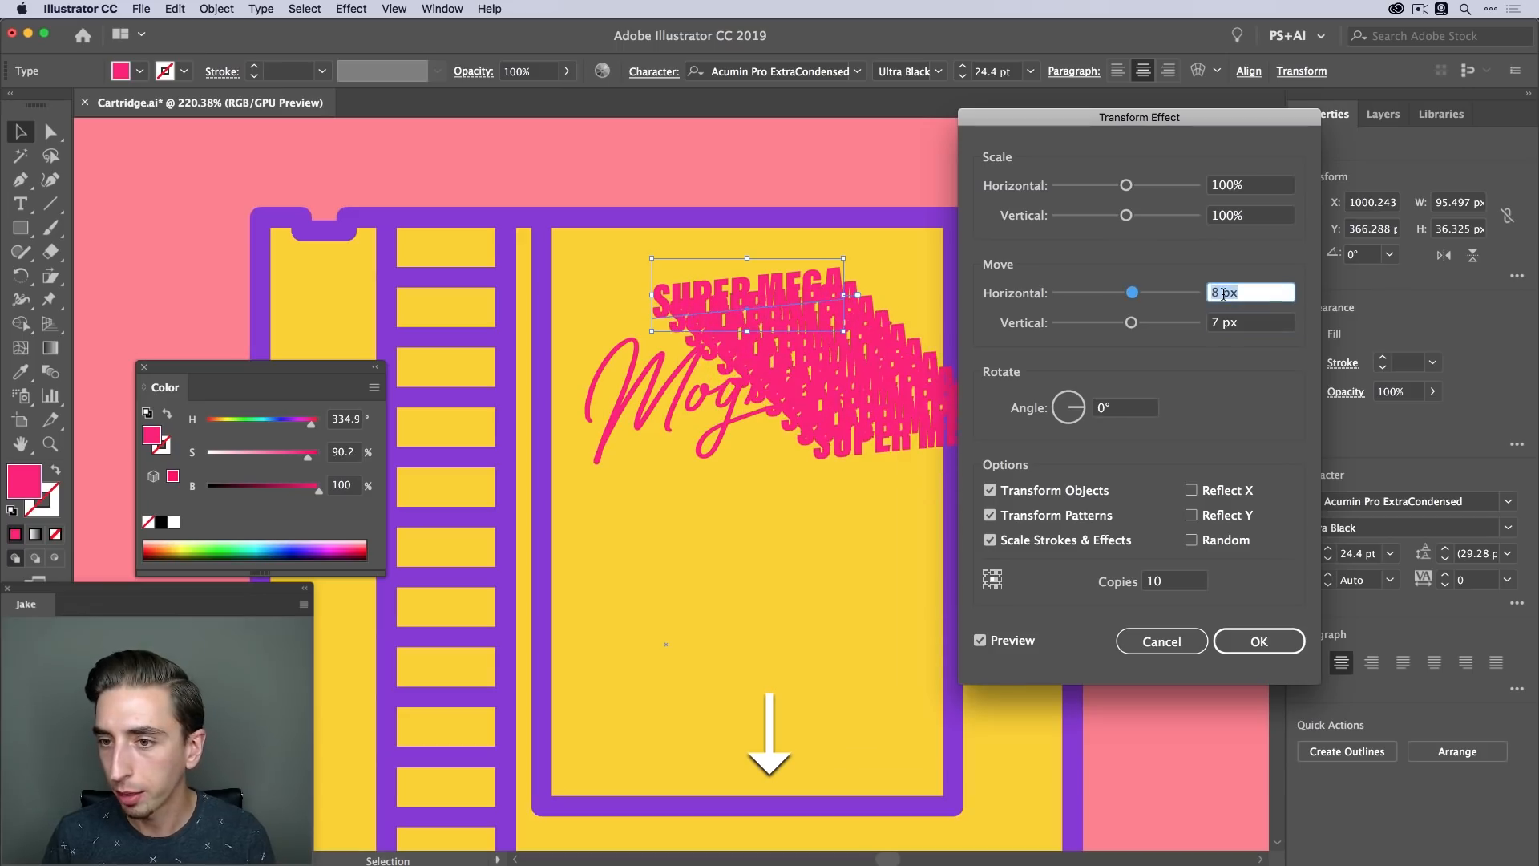
pyautogui.click(1235, 323)
pyautogui.press('Down')
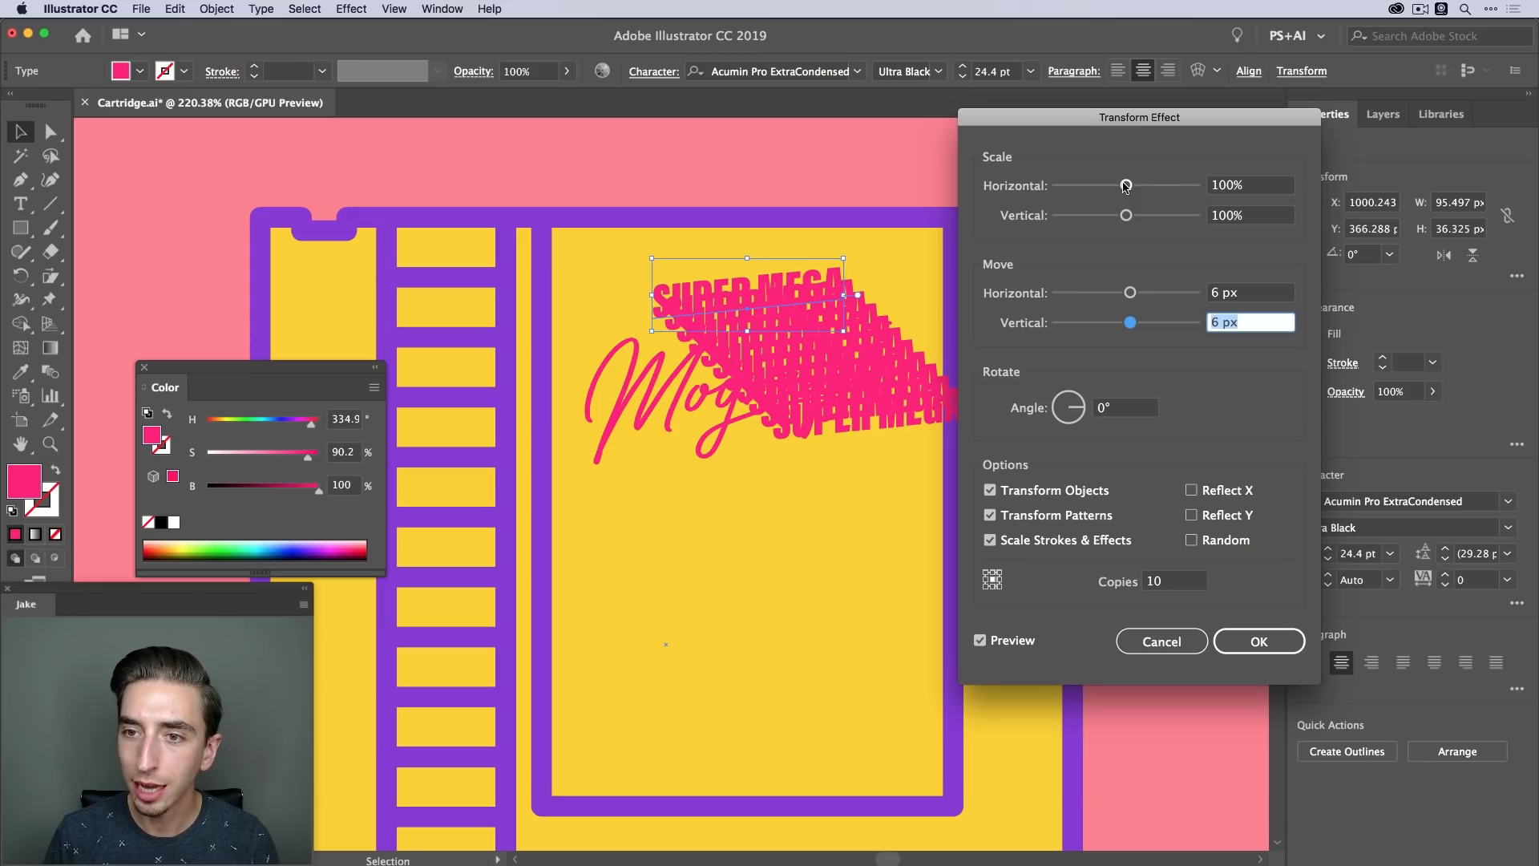
# Make each successive copy smaller by setting the effect's horizontal and vertical scale to 97%
pyautogui.click(1266, 188)
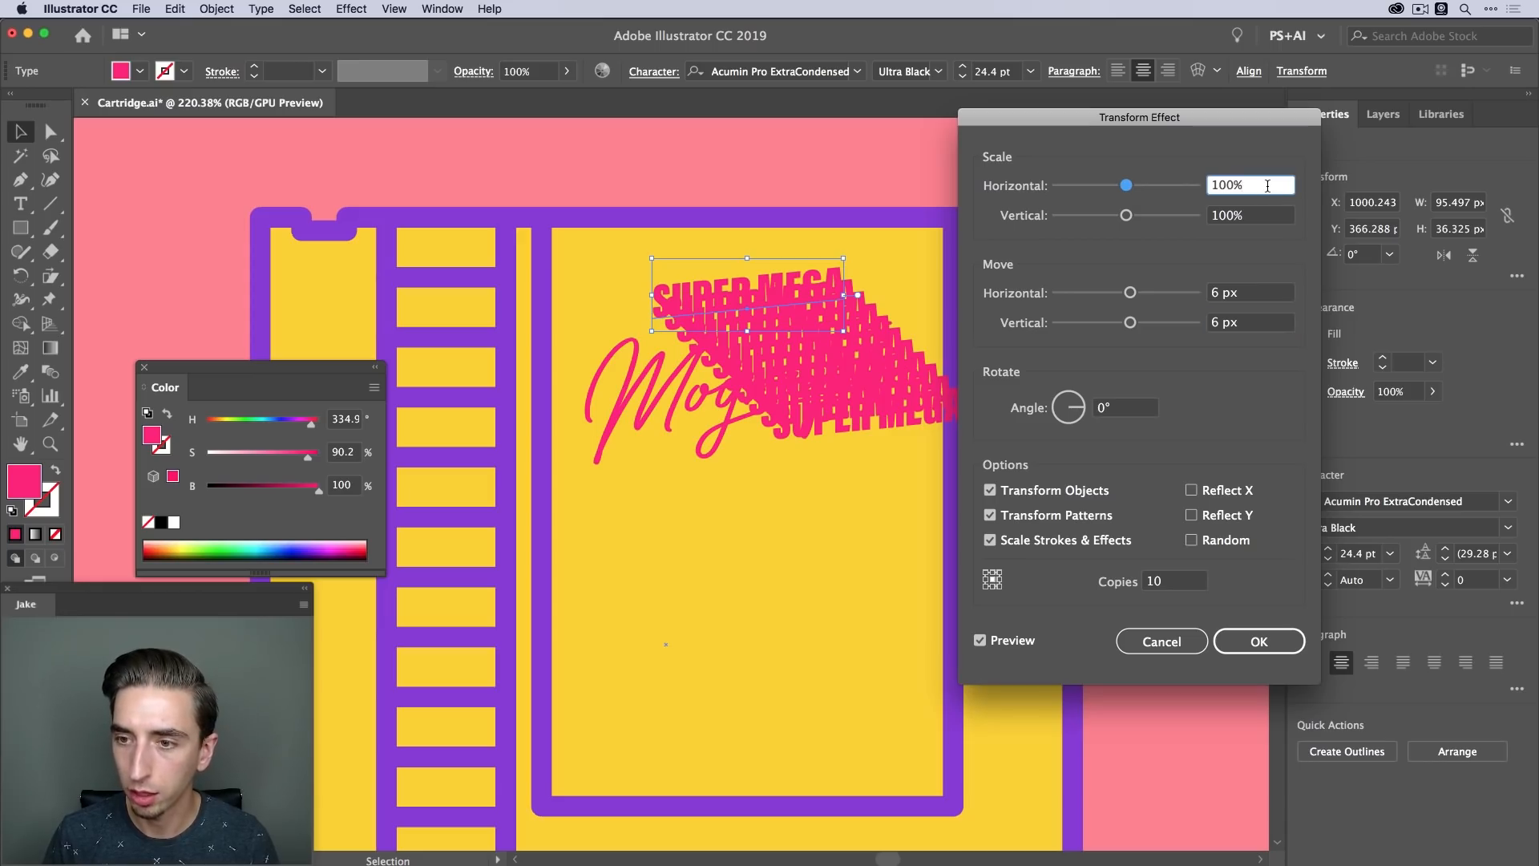
pyautogui.press('Down')
pyautogui.press('Down')
pyautogui.press('Down')
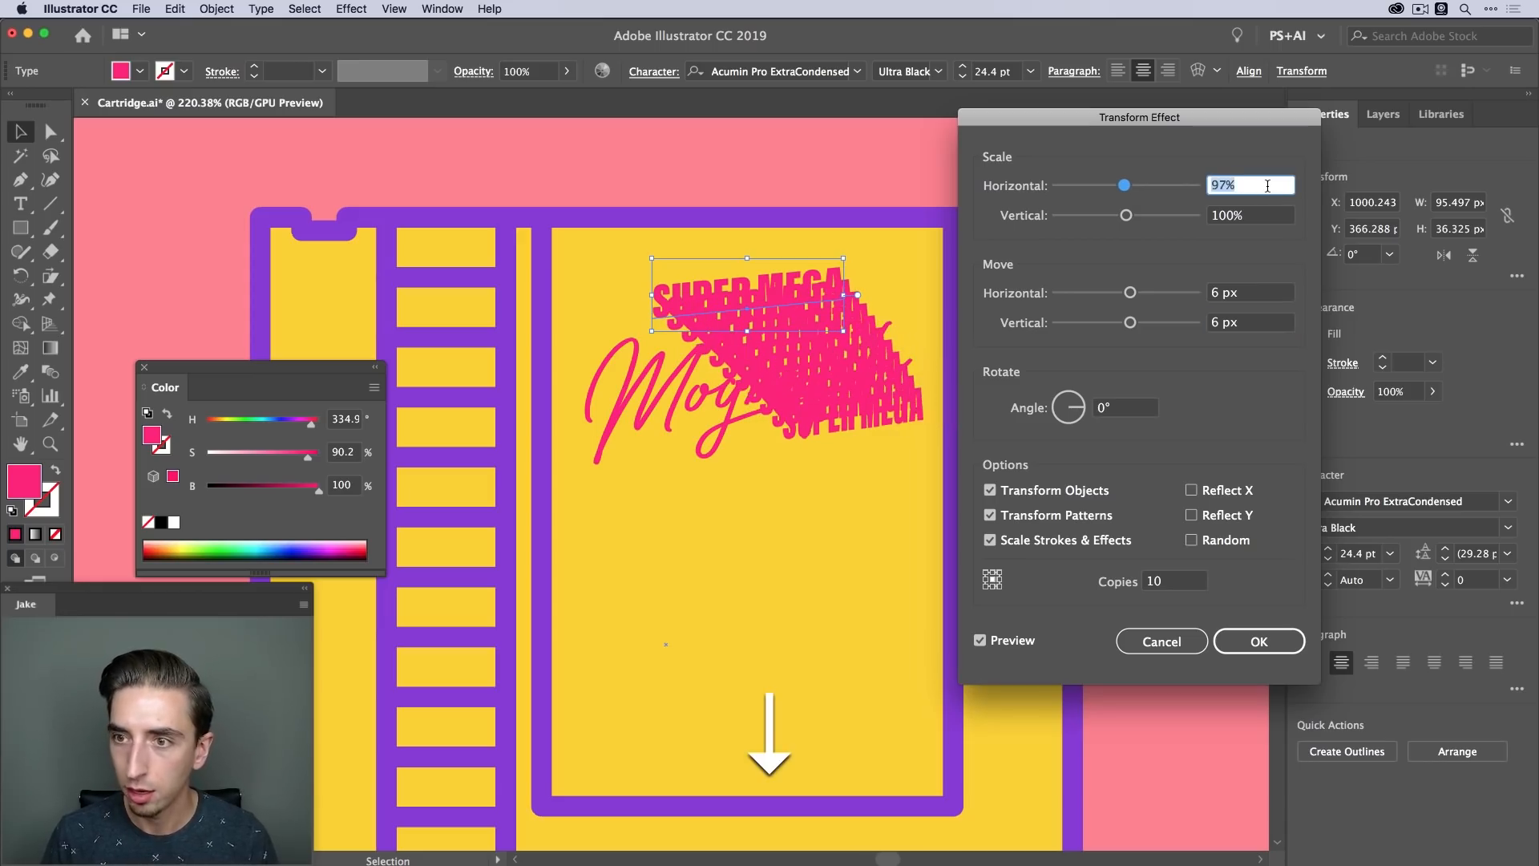
pyautogui.click(1262, 215)
pyautogui.press('Down')
pyautogui.press('Down')
pyautogui.press('Down')
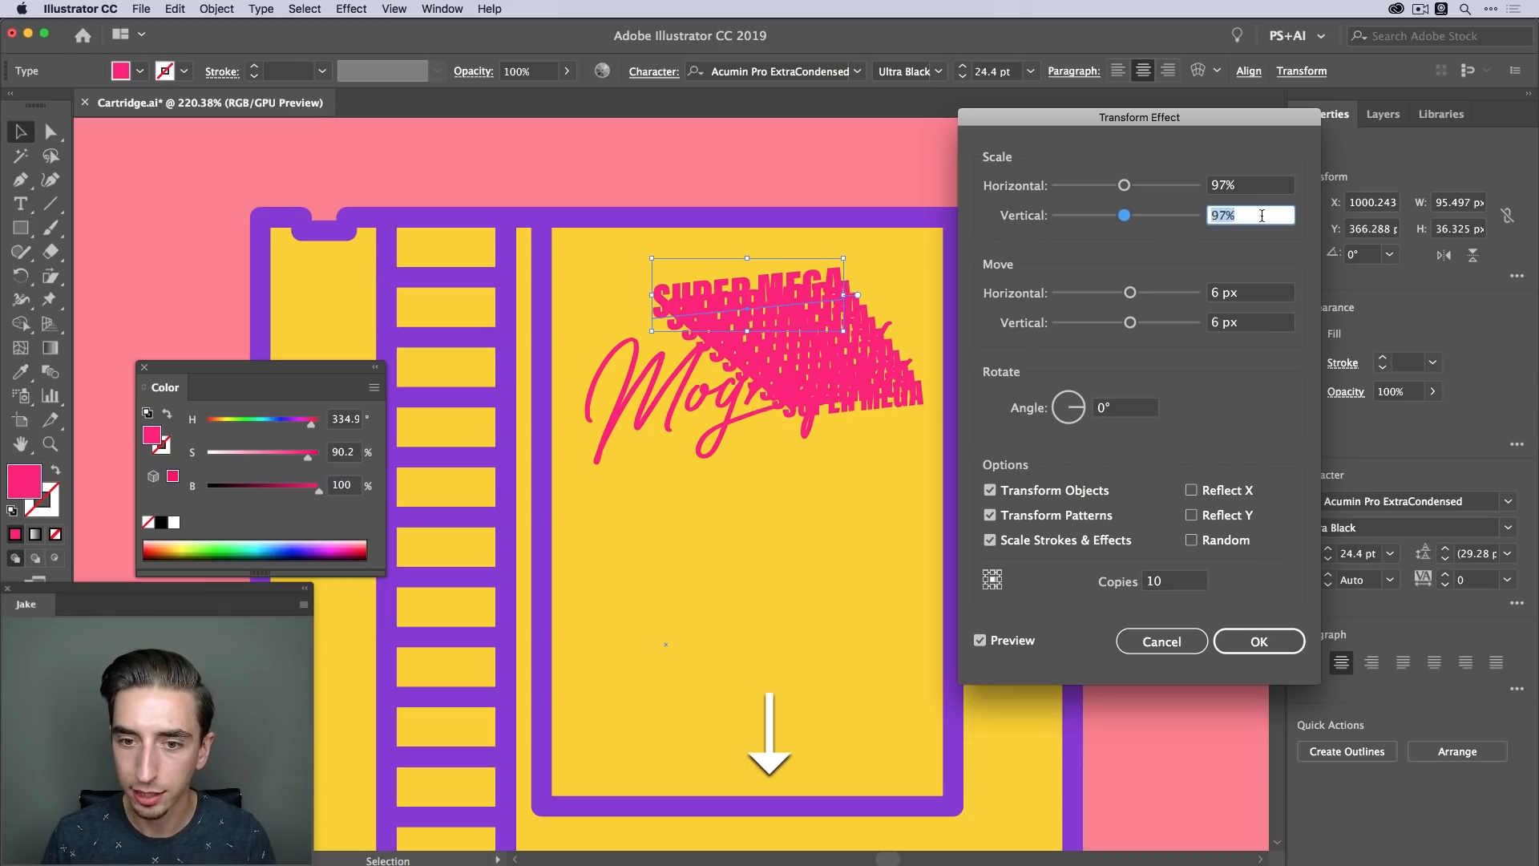
# Reduce the offset between the copies to 1 px both horizontally and vertically
pyautogui.click(1254, 294)
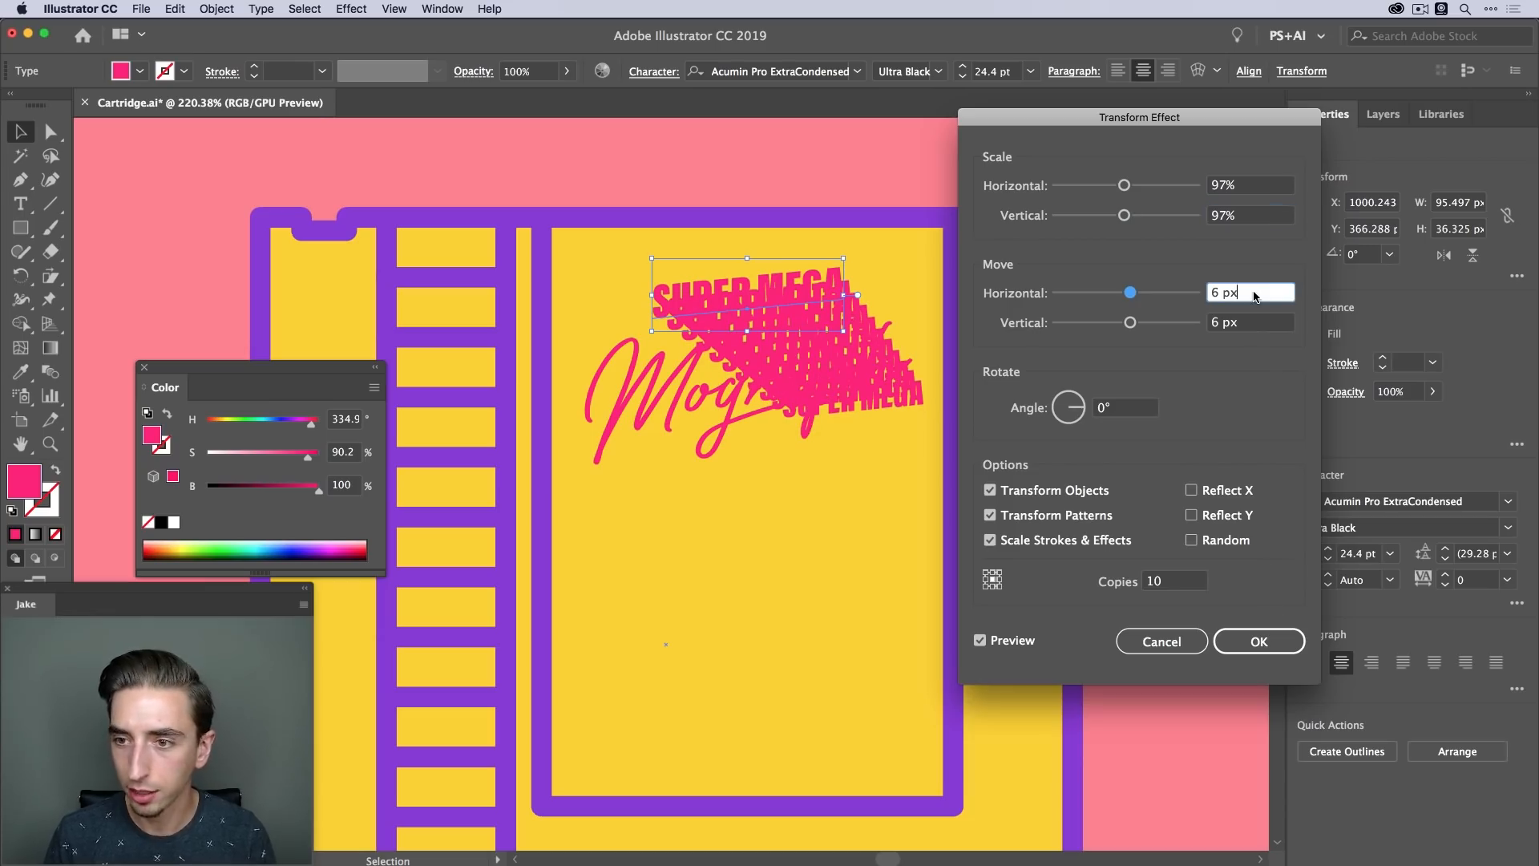
pyautogui.press('Down')
pyautogui.press('Down')
pyautogui.press('Down')
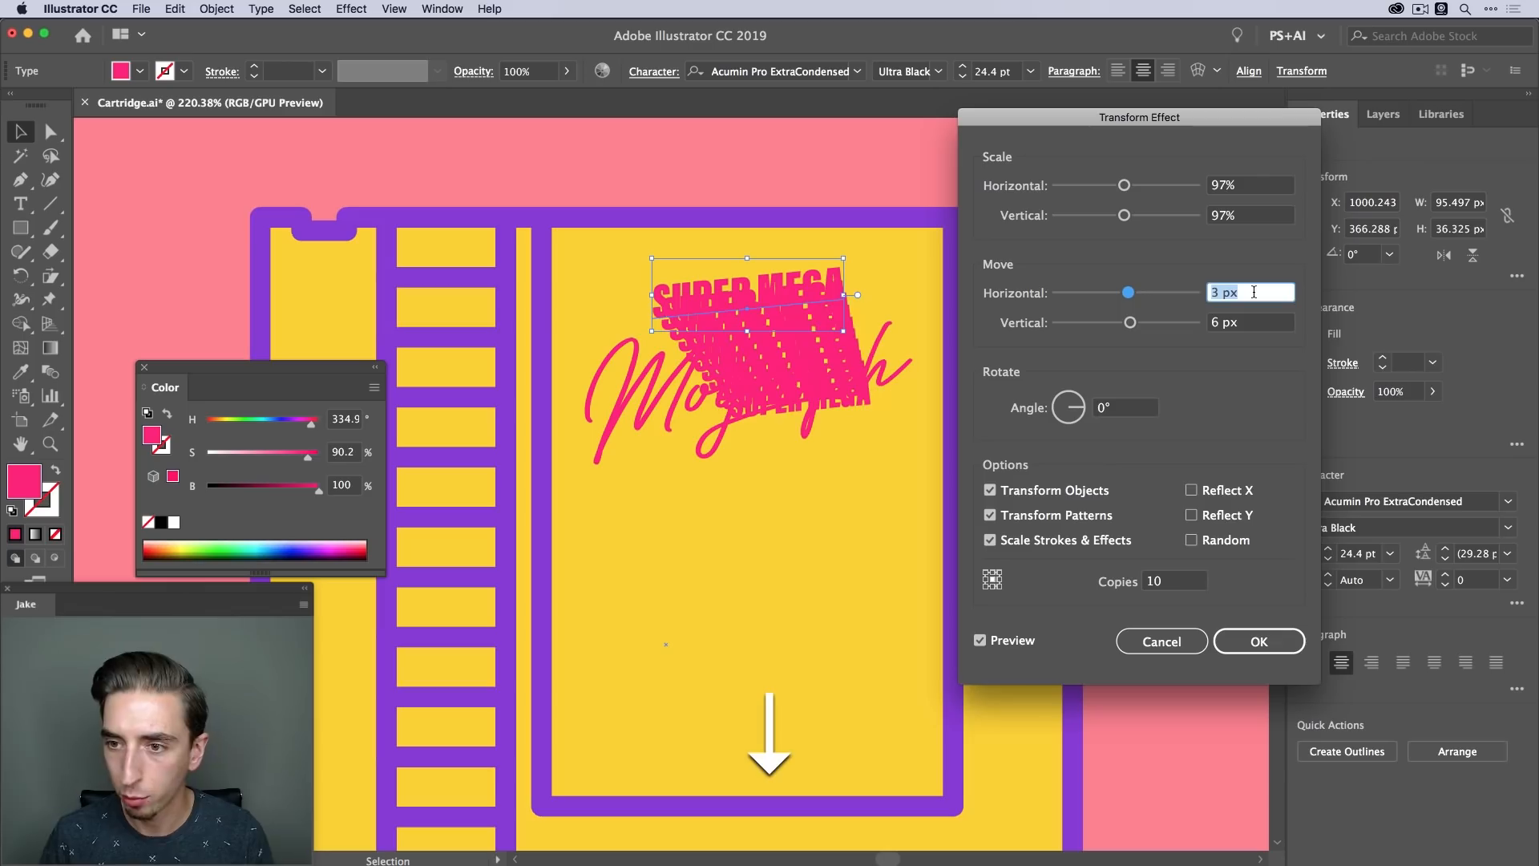
pyautogui.write('1')
pyautogui.press('Tab')
pyautogui.write('1')
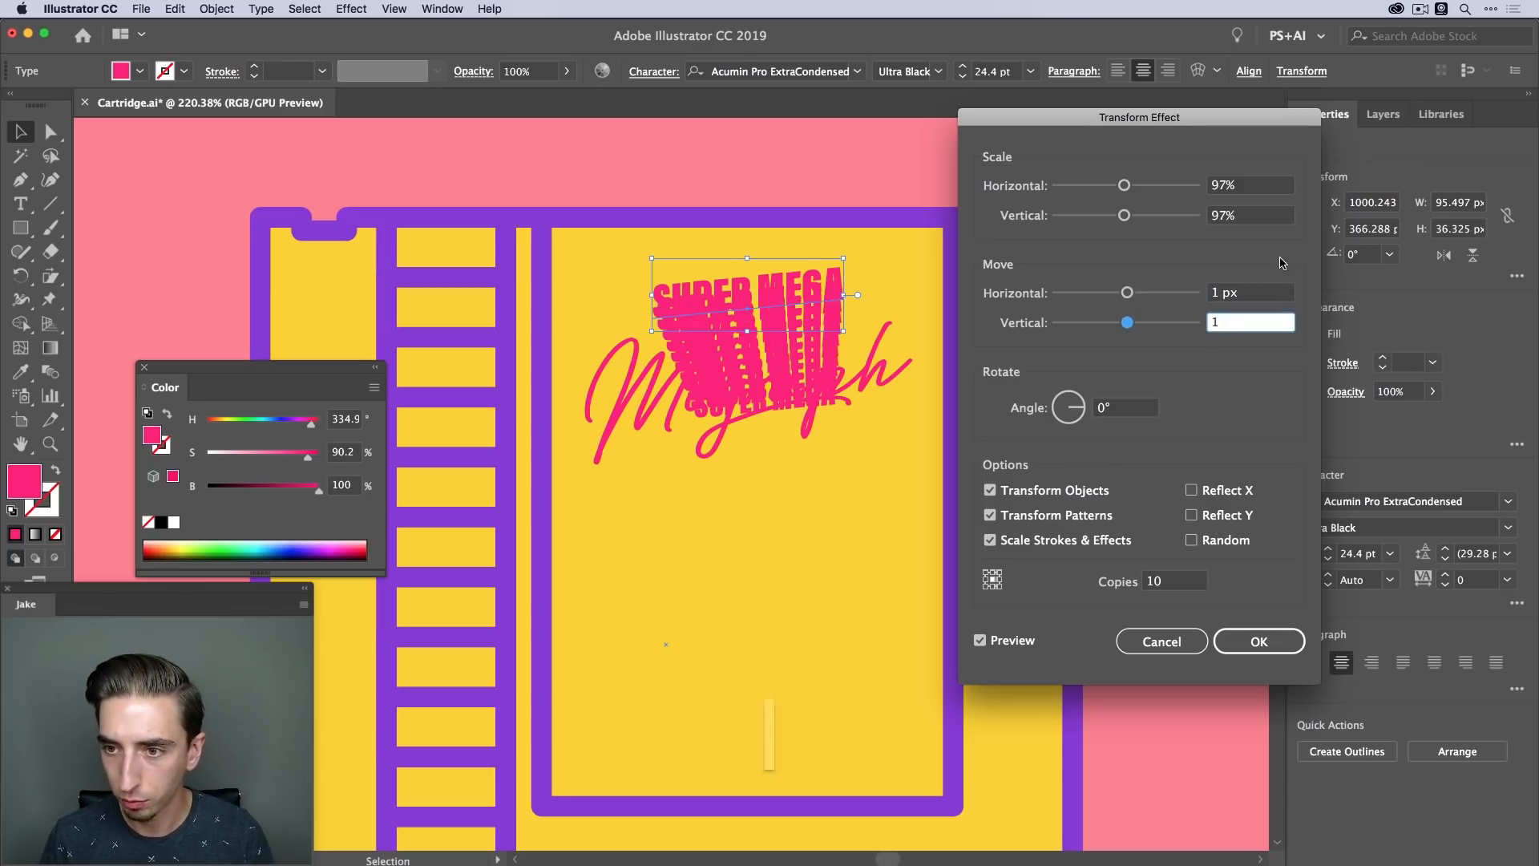
# Set the copies' offset to 2 px horizontally and 1.5 px vertically, and apply the Transform effect
pyautogui.click(1255, 292)
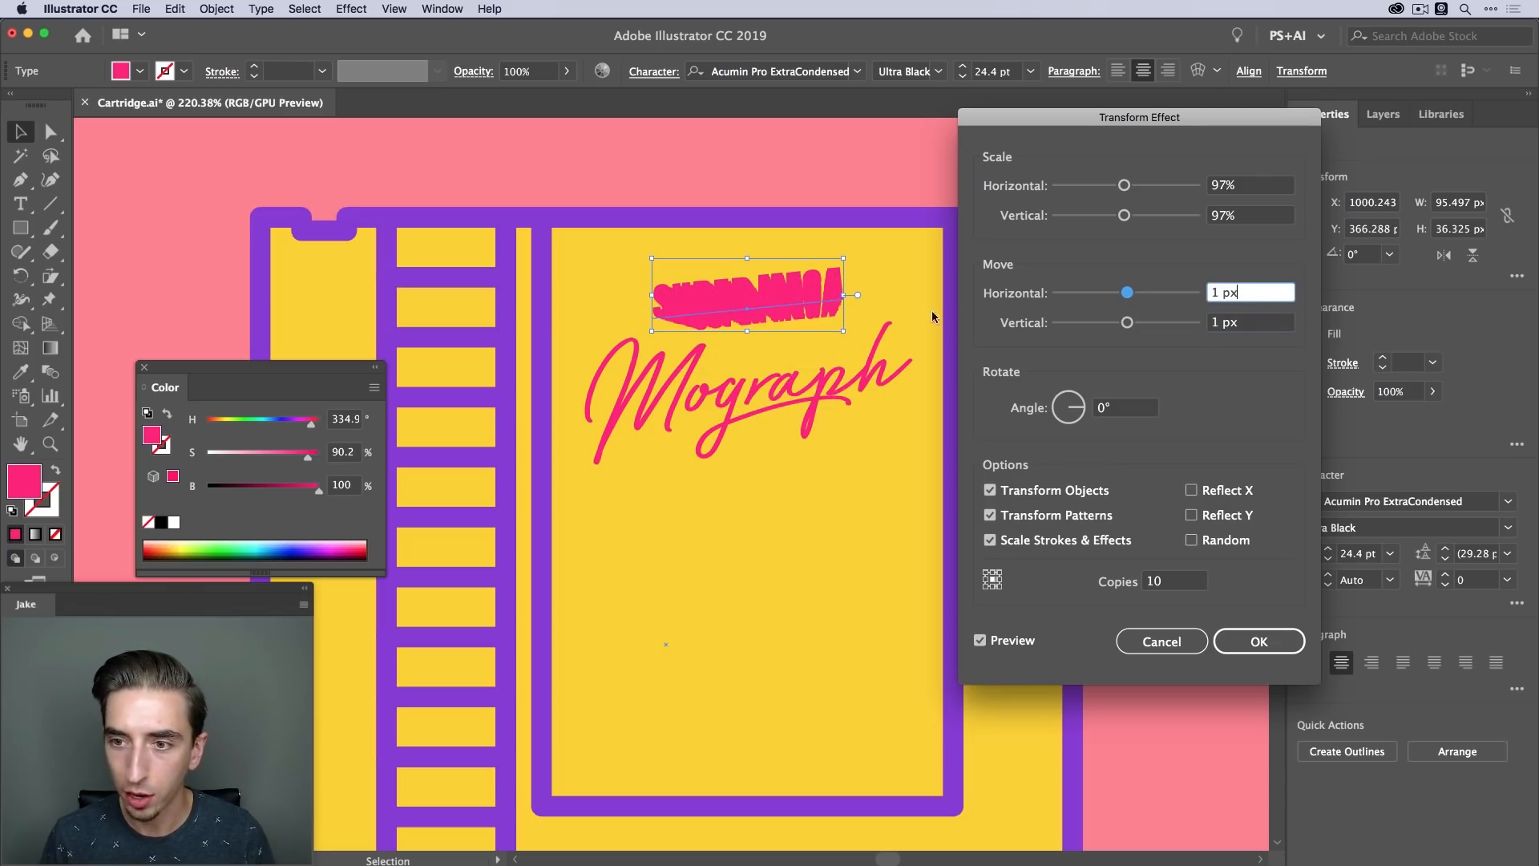
pyautogui.press('Up')
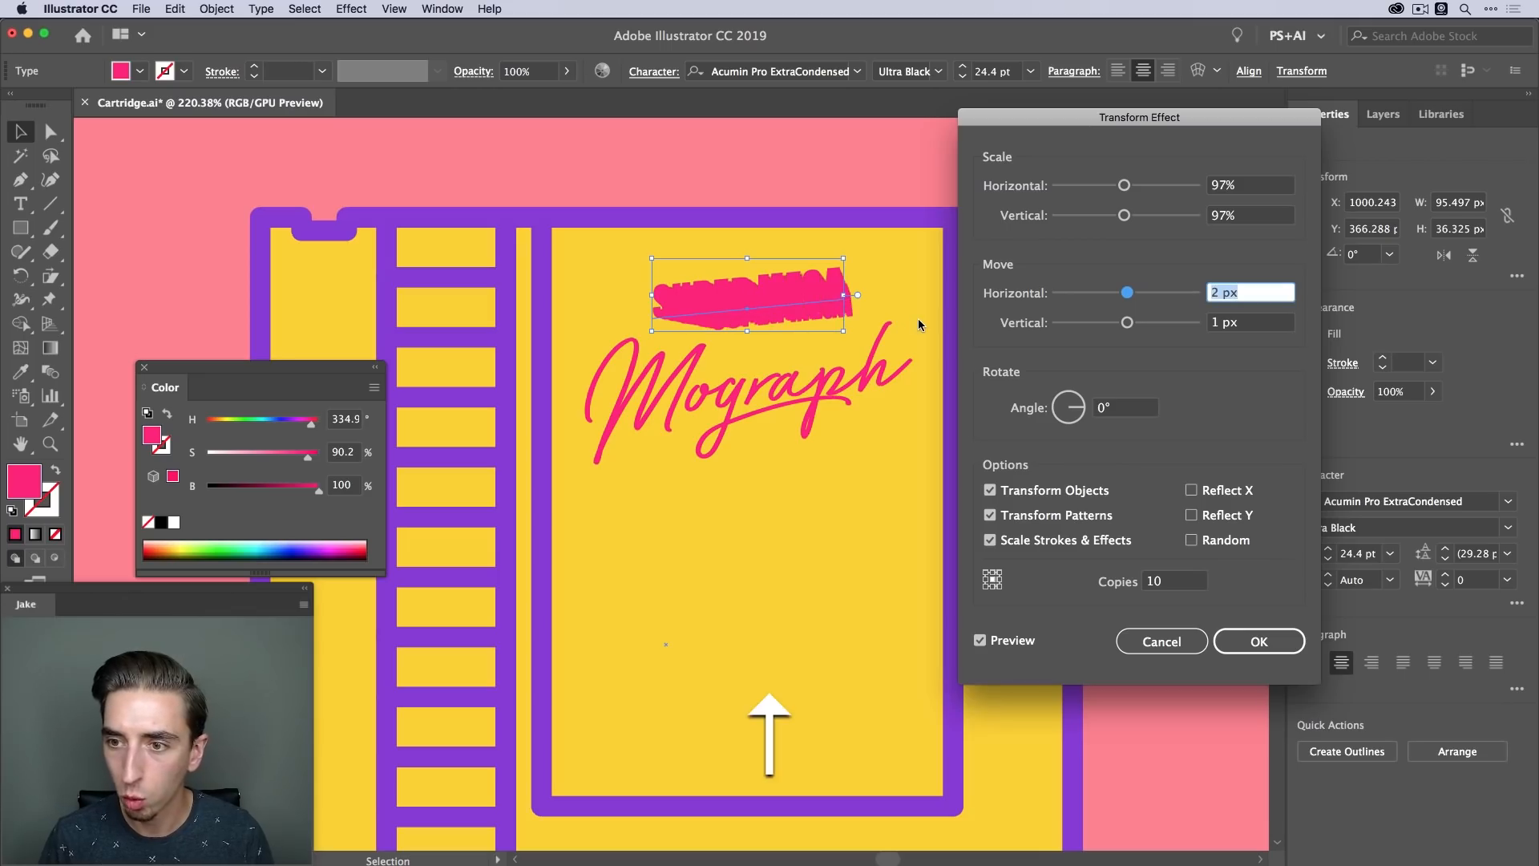
pyautogui.click(1245, 322)
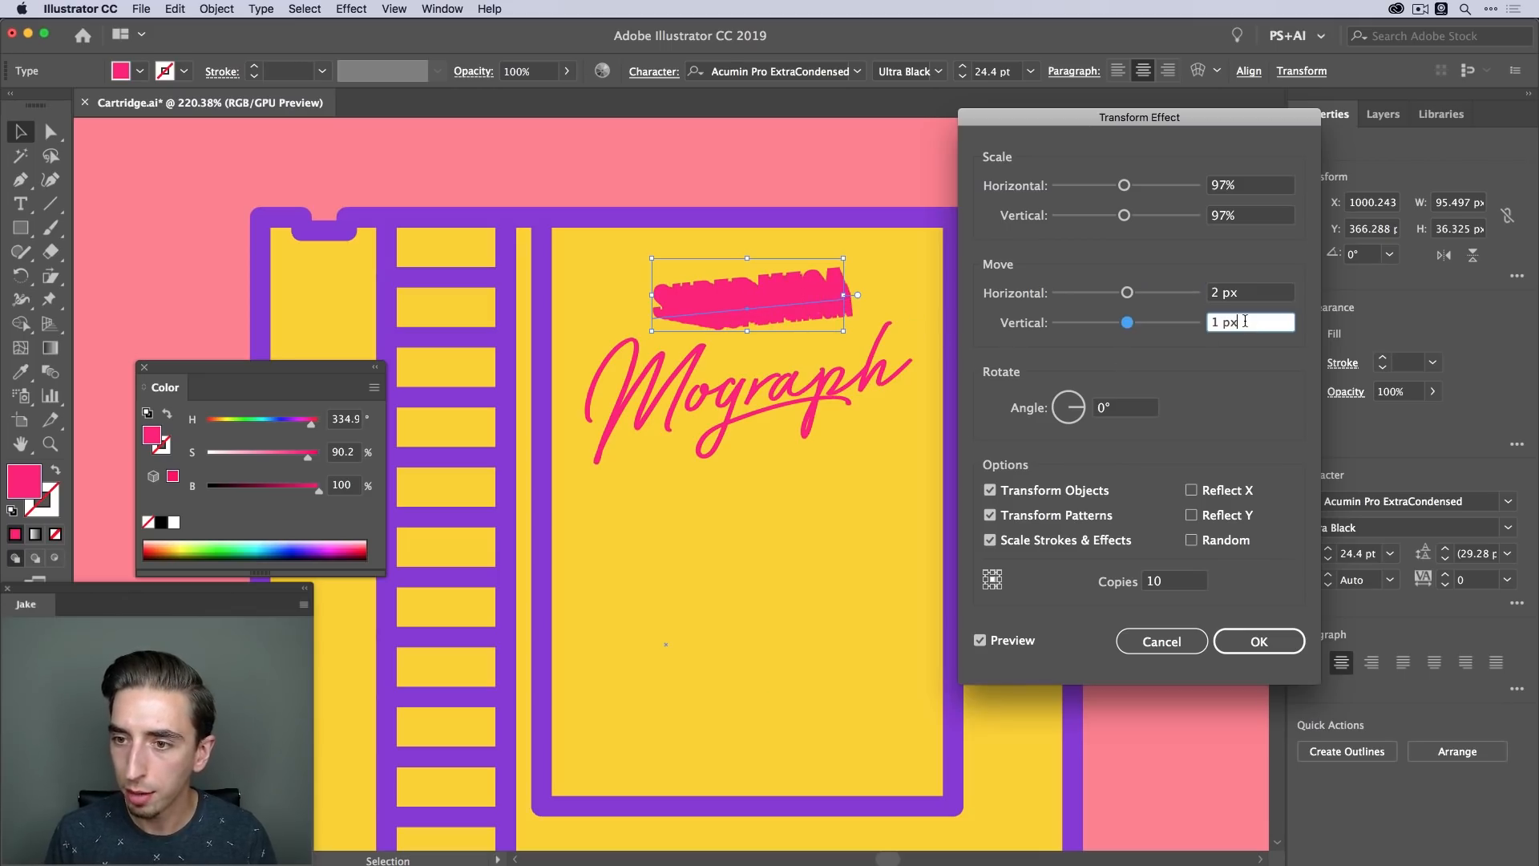
pyautogui.press('Left')
pyautogui.press('Left')
pyautogui.press('Left')
pyautogui.write('.5')
pyautogui.press('Tab')
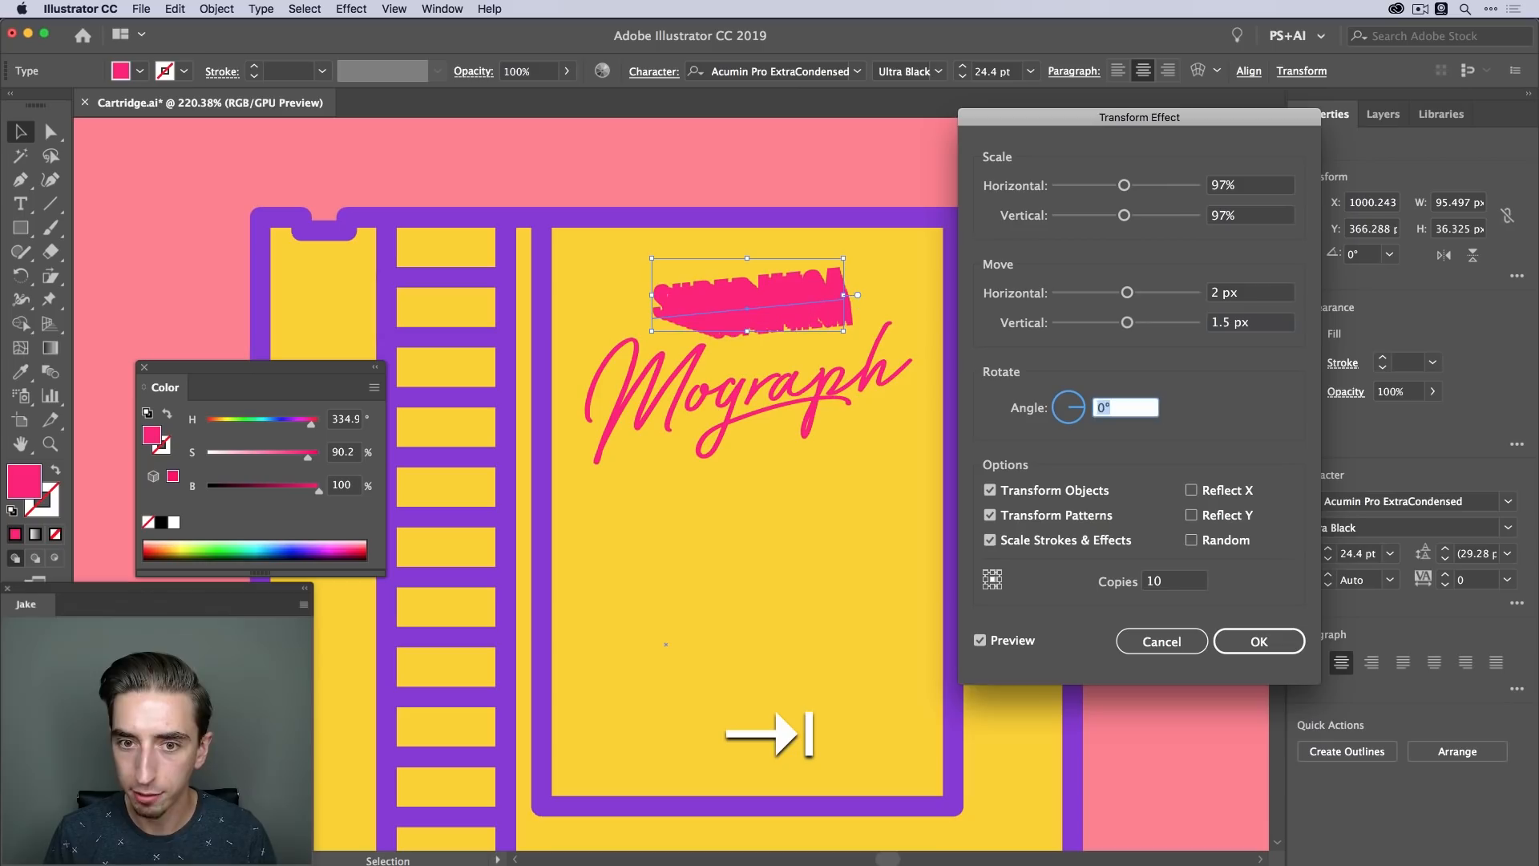
pyautogui.click(1254, 213)
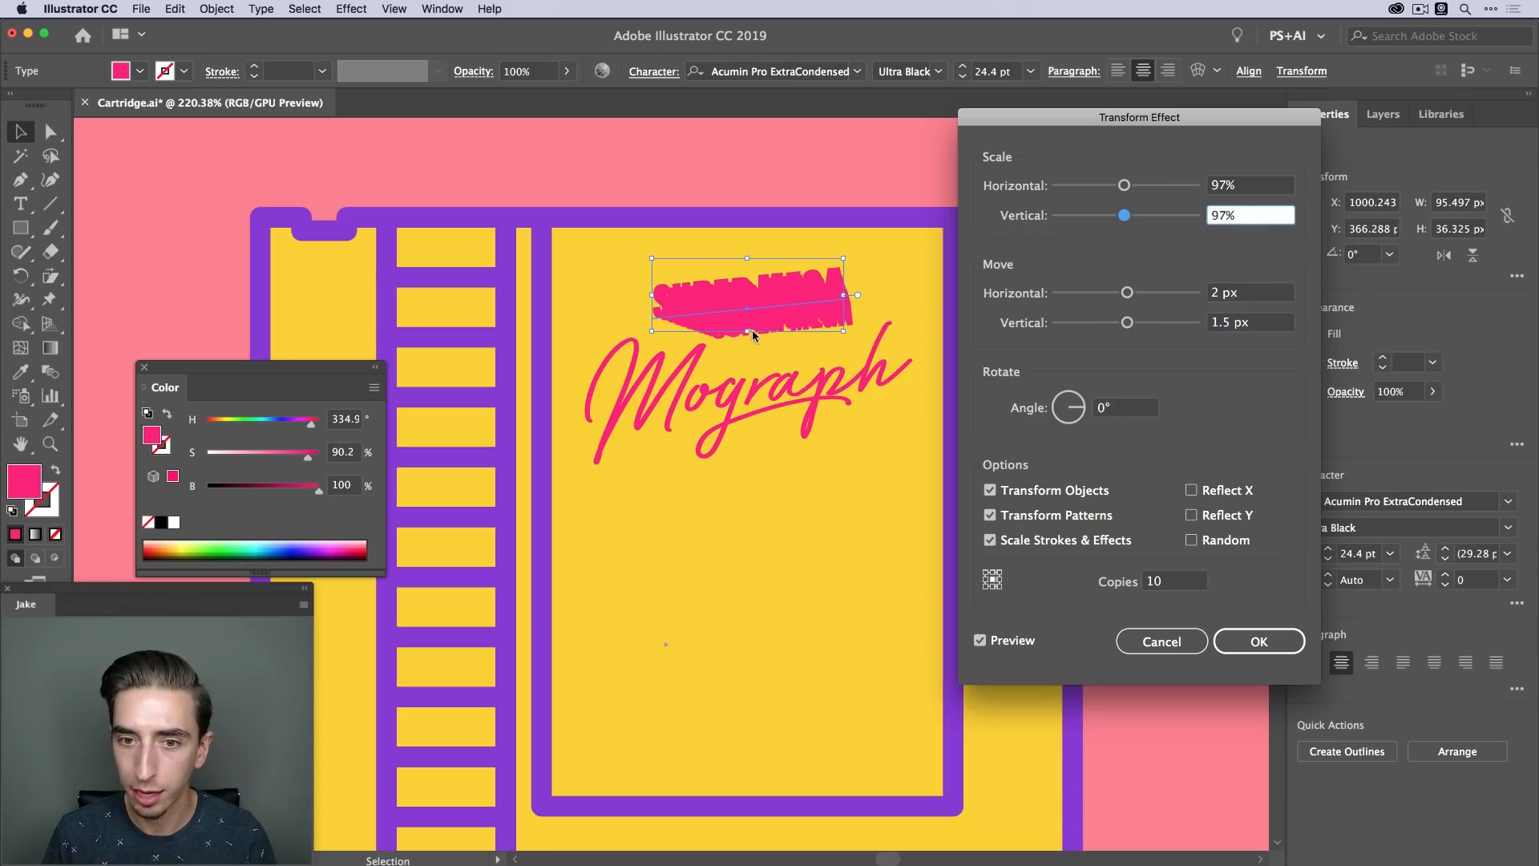
pyautogui.click(1249, 635)
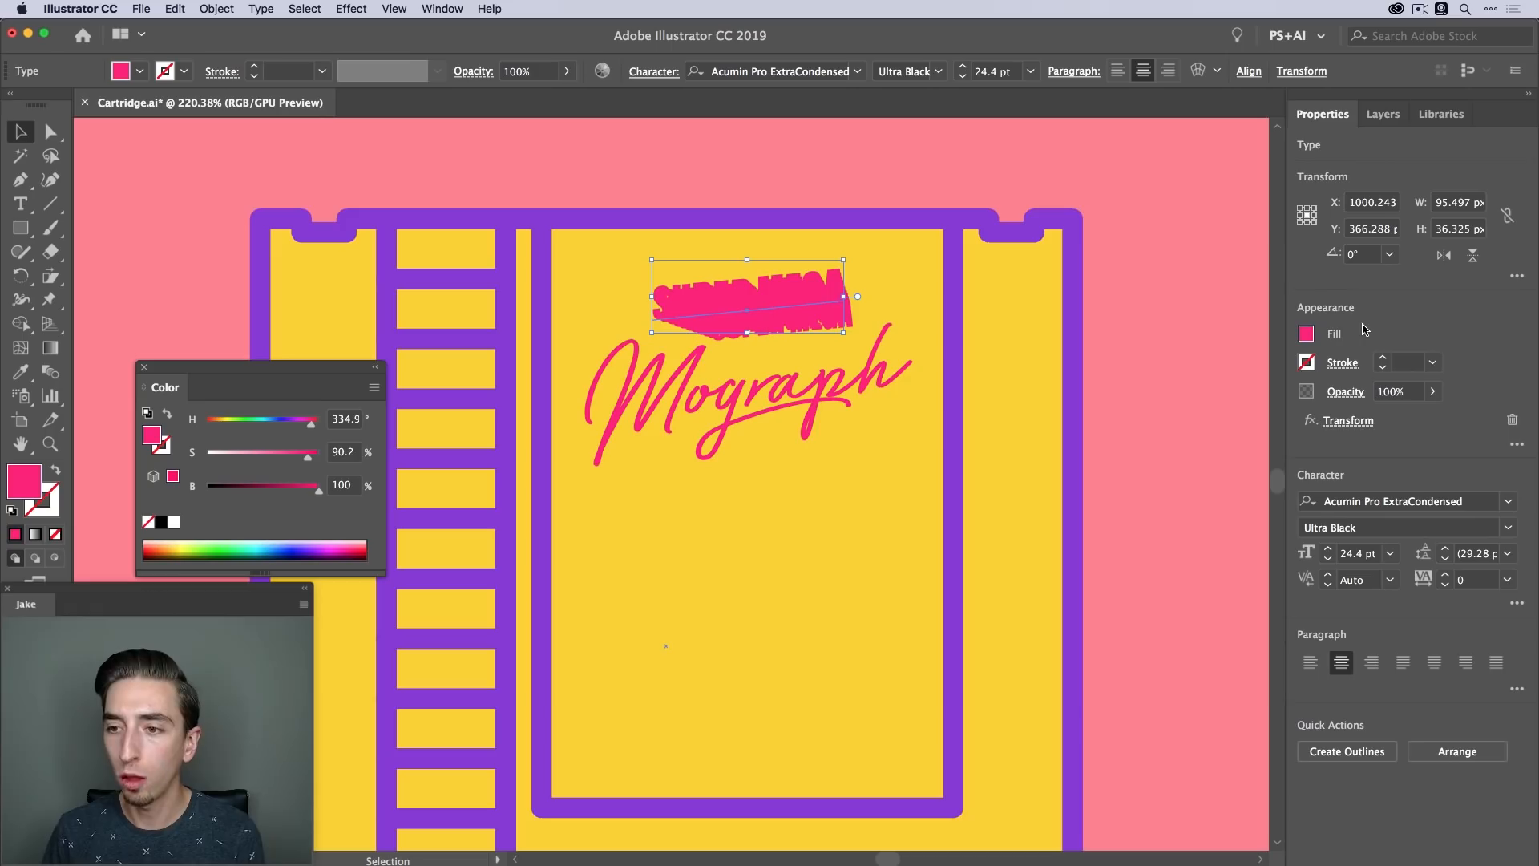
# Display the SUPER MEGA text's full appearance attributes beside the label artwork and inspect the stroke and fill at the Characters level
pyautogui.click(1516, 445)
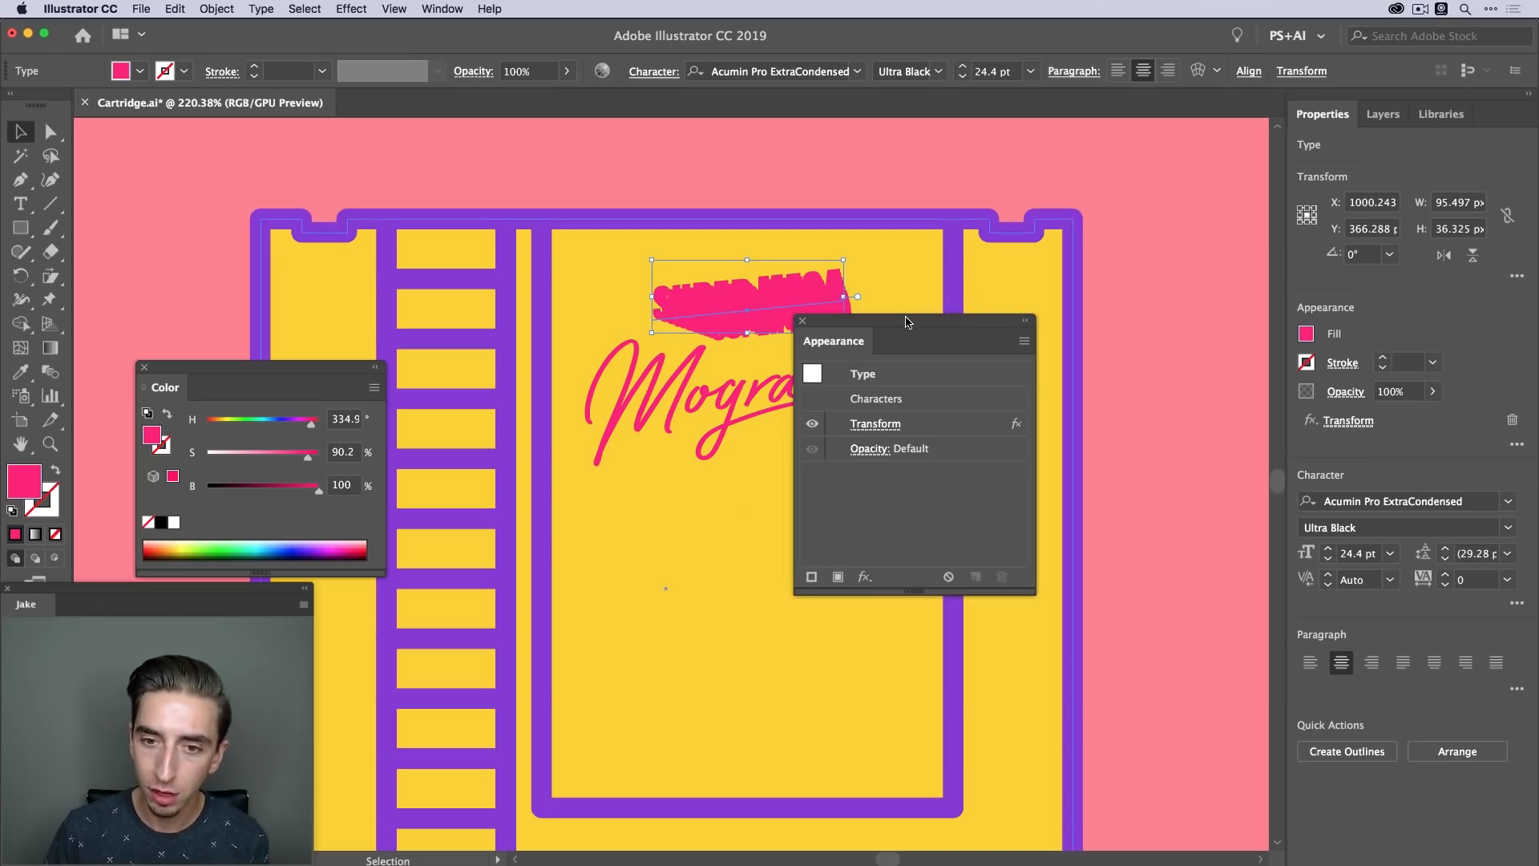
pyautogui.moveTo(911, 322); pyautogui.dragTo(1142, 391)
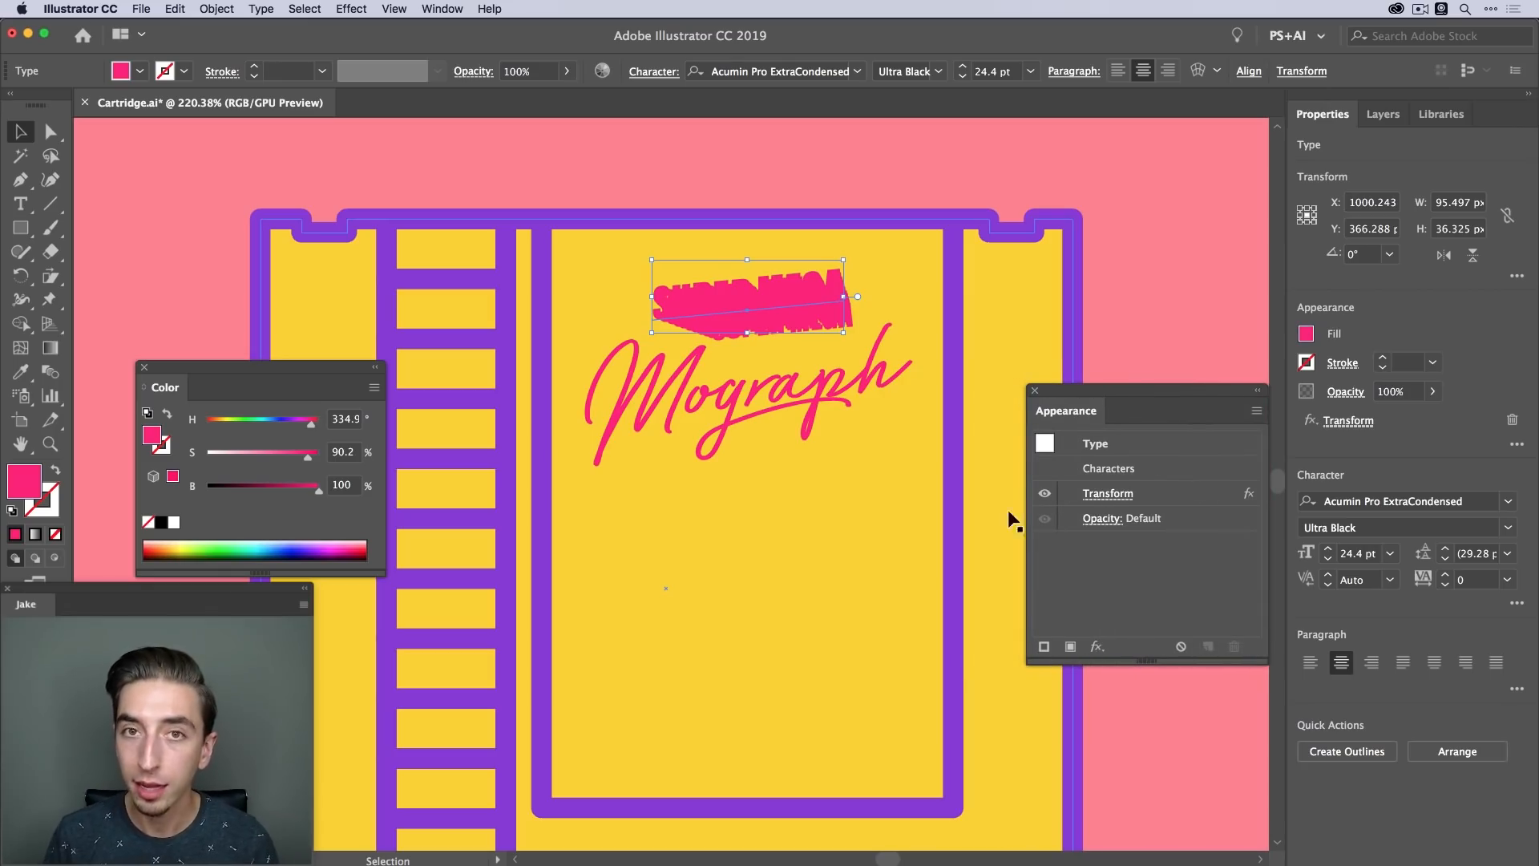
pyautogui.click(1163, 503)
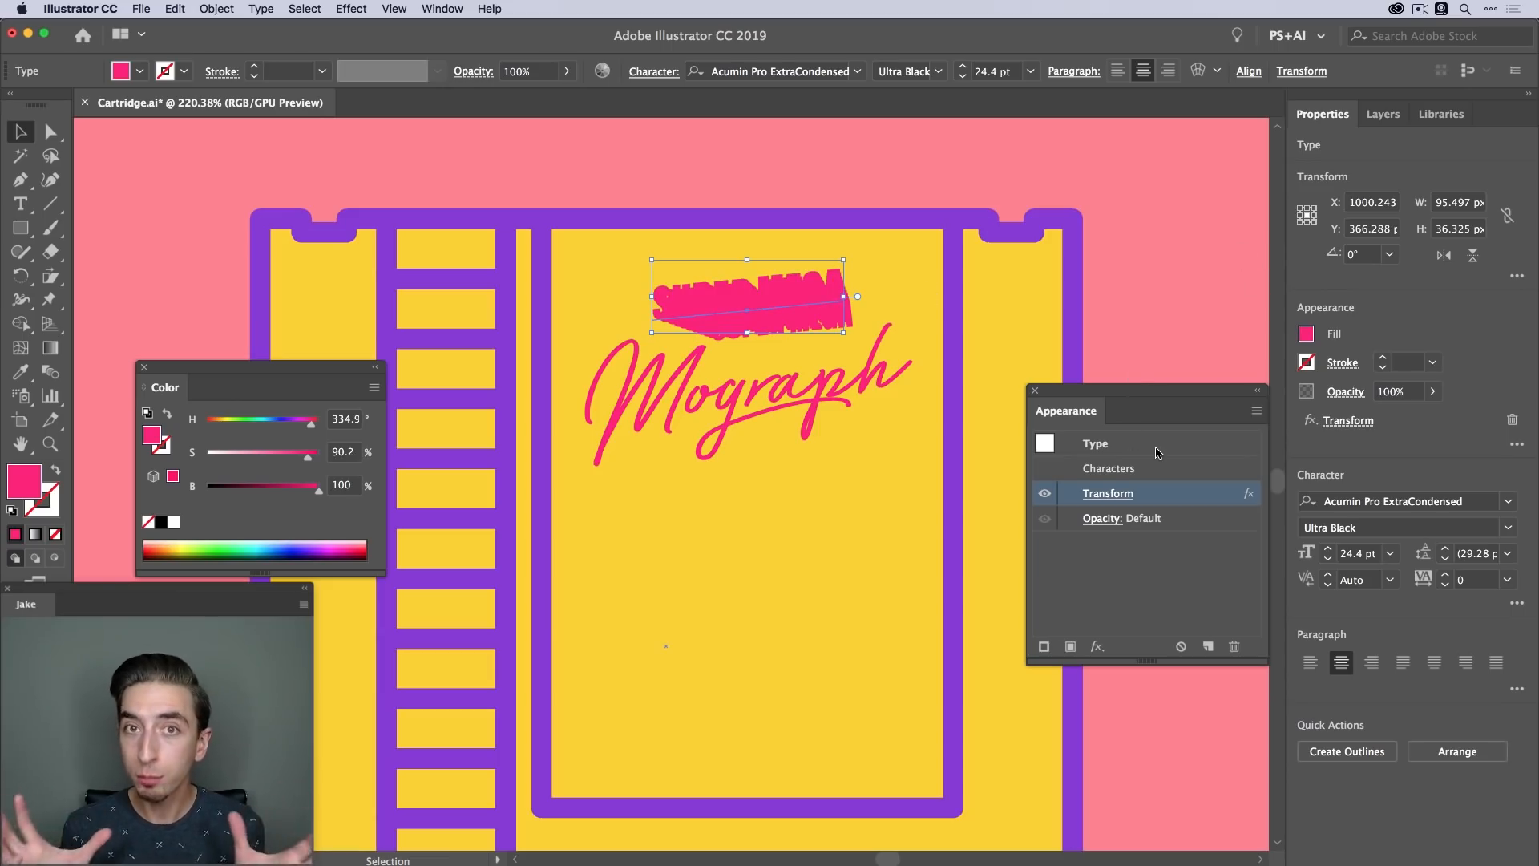
pyautogui.click(1157, 469)
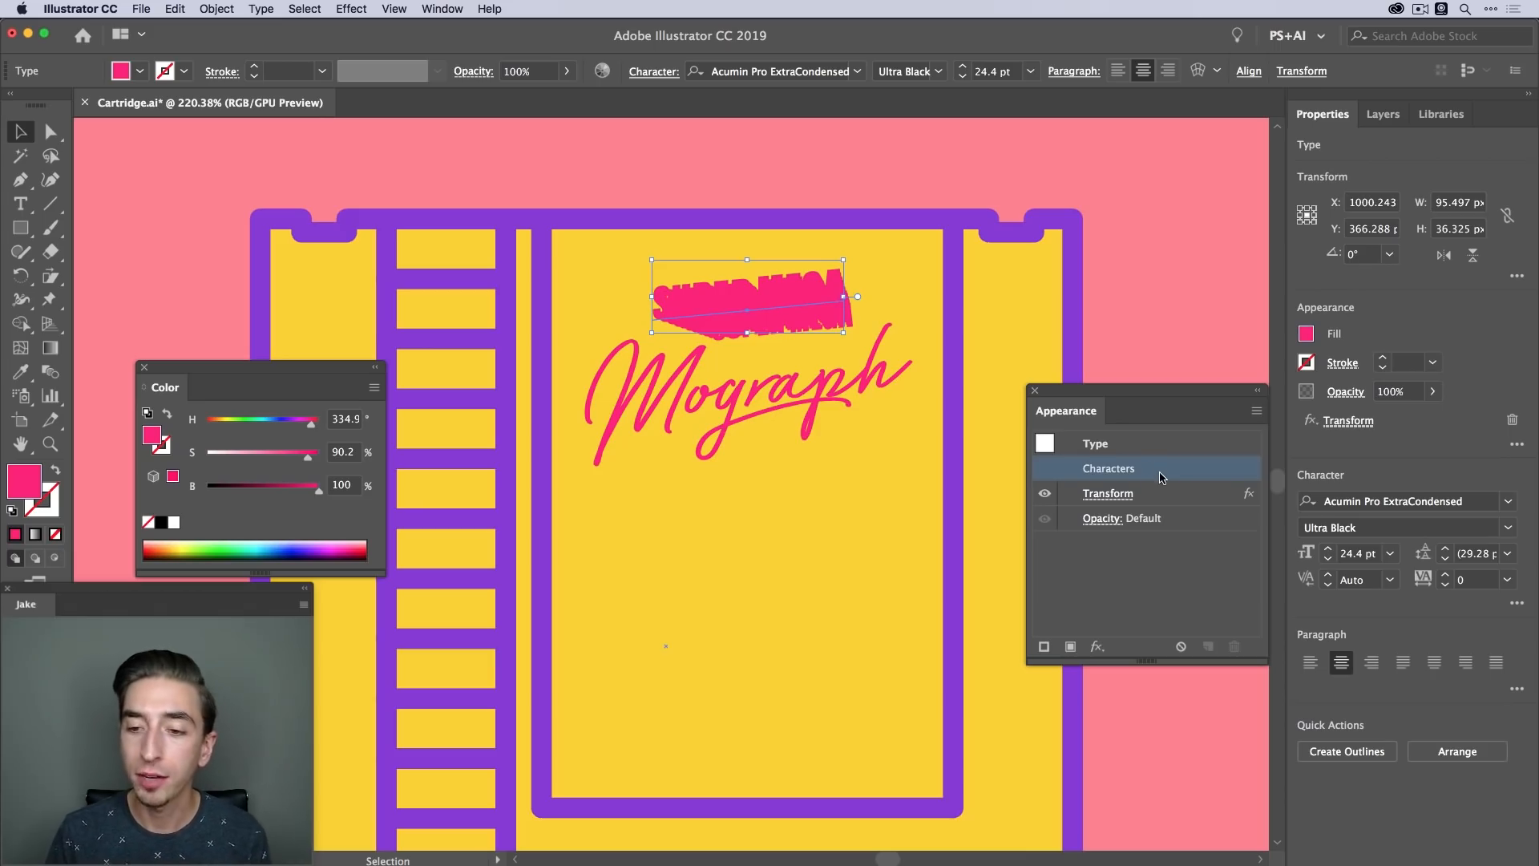
pyautogui.doubleClick(1159, 470)
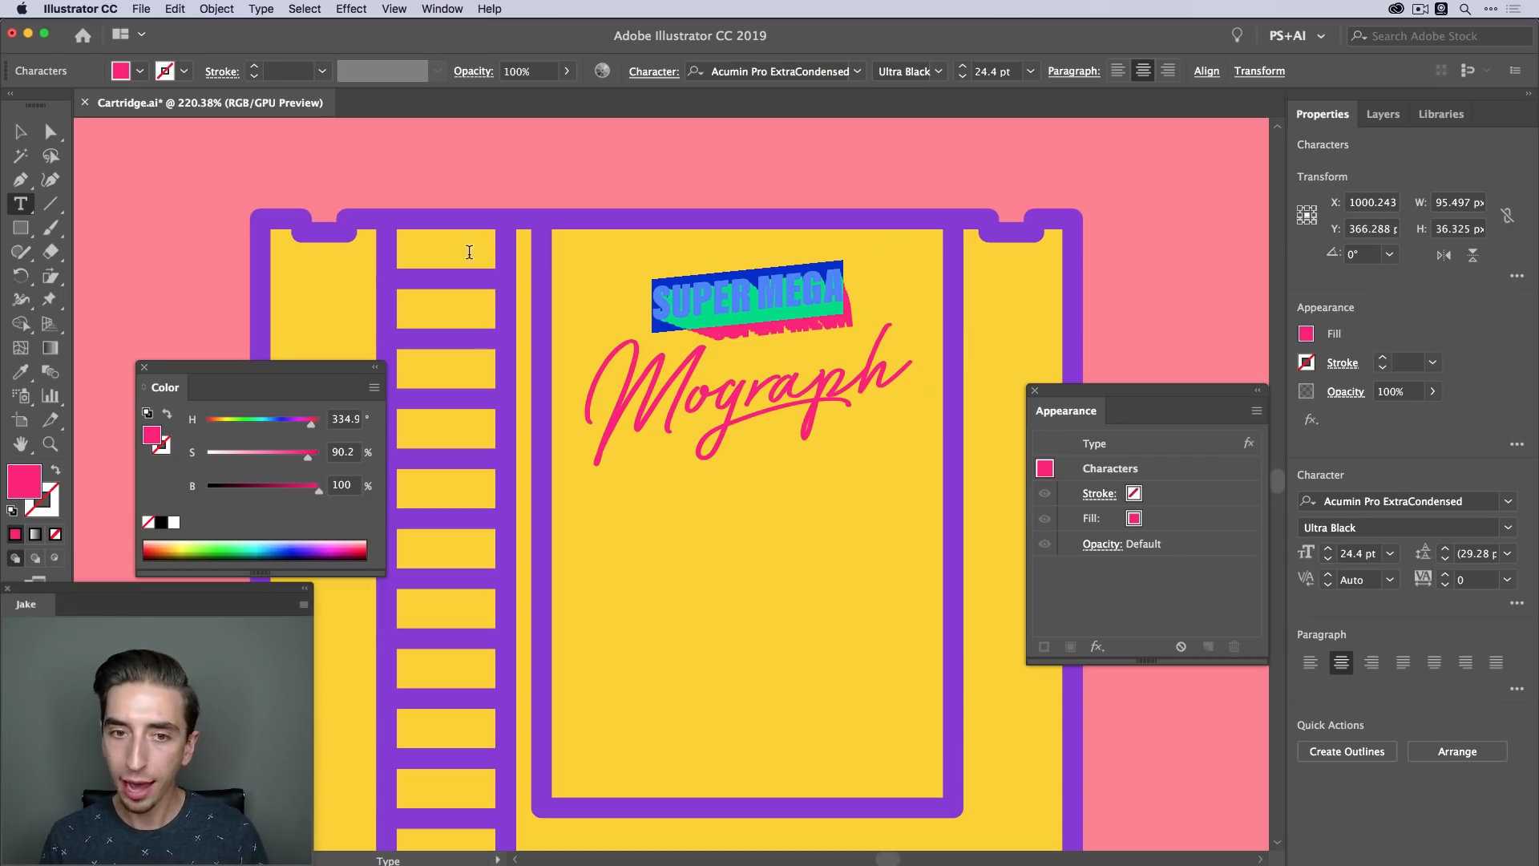
pyautogui.press('Escape')
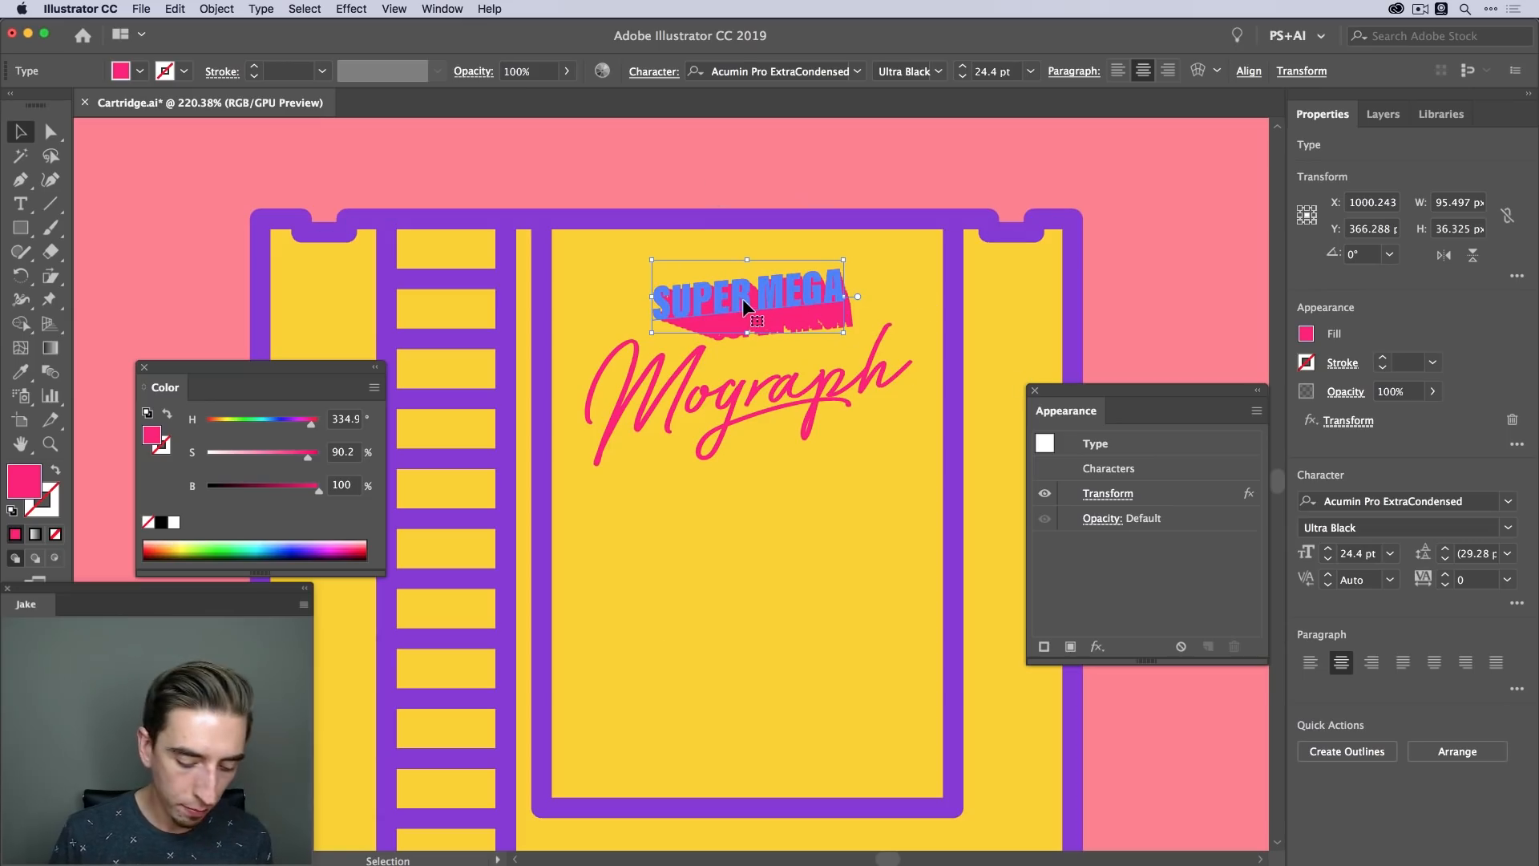
# Fill the SUPER MEGA text with the label's yellow and give it a stroke in the Mograph lettering's pink using the Eyedropper
pyautogui.press('i')
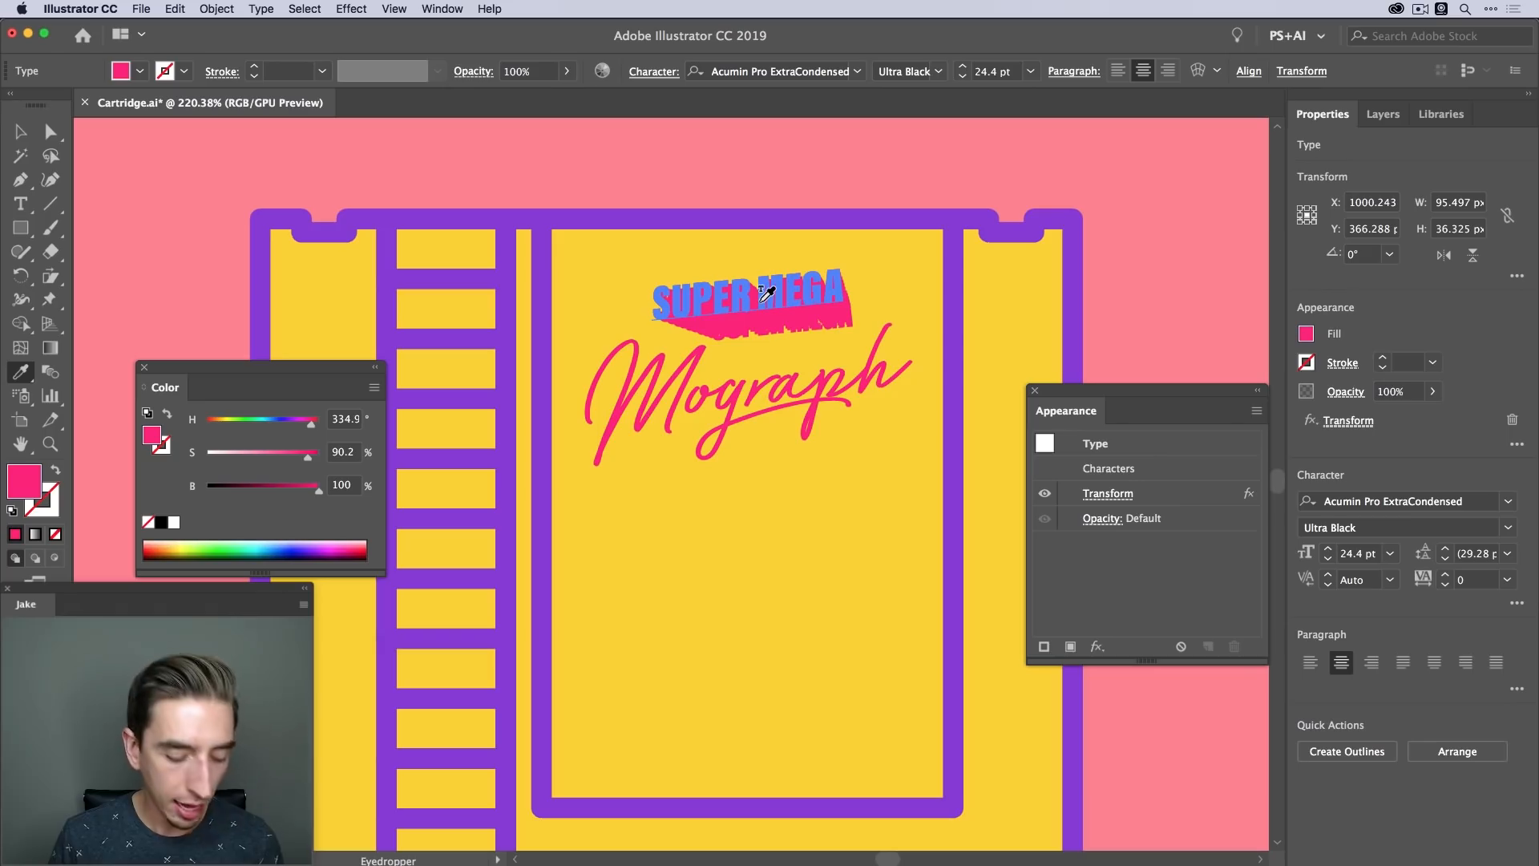
pyautogui.keyDown('shift'); pyautogui.click(750, 290); pyautogui.keyUp('shift')
pyautogui.click(874, 538)
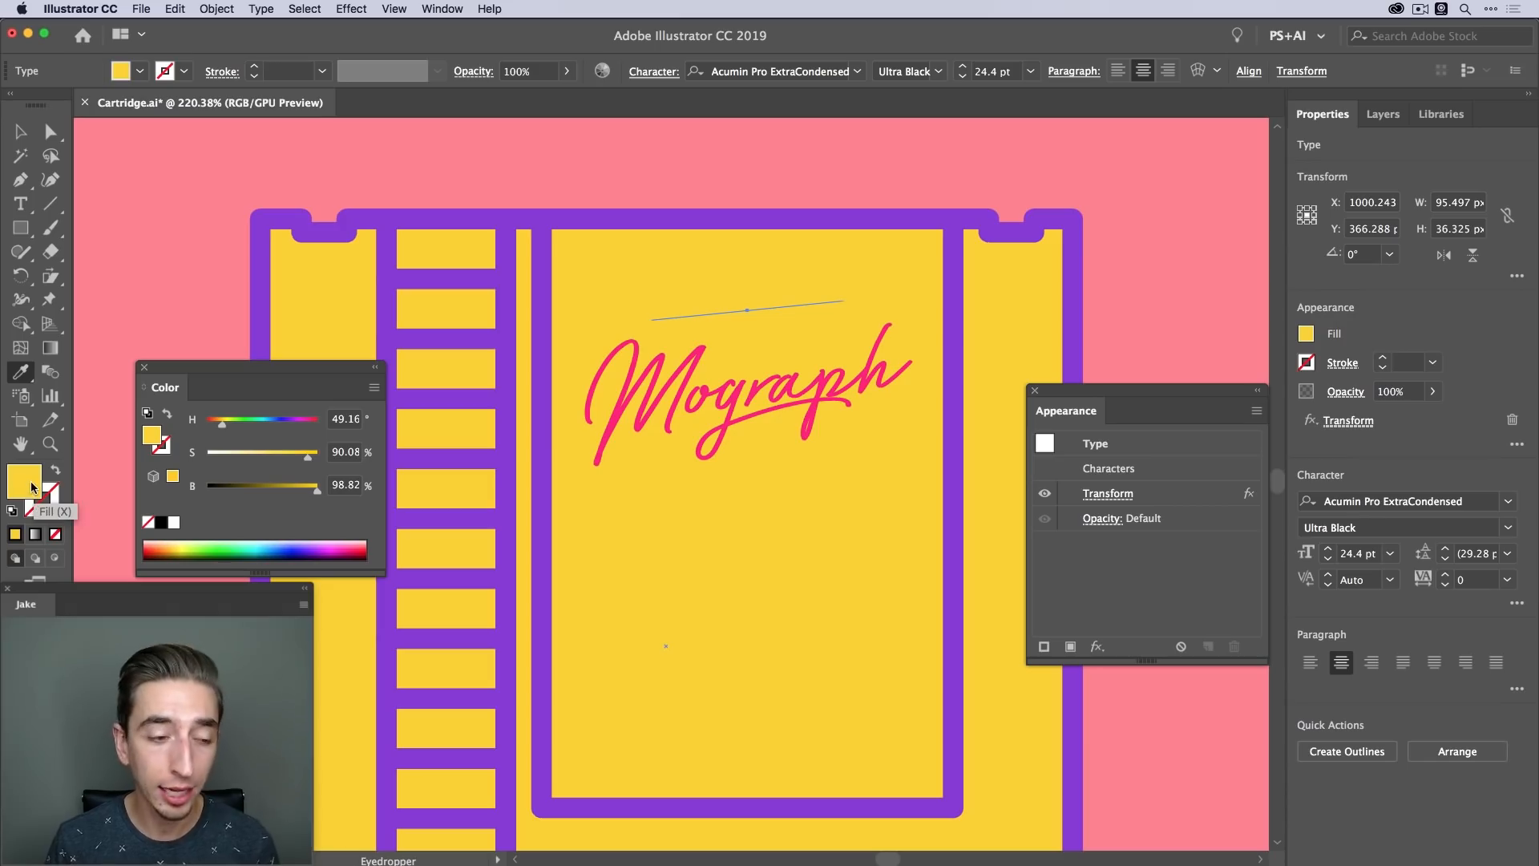
pyautogui.click(35, 513)
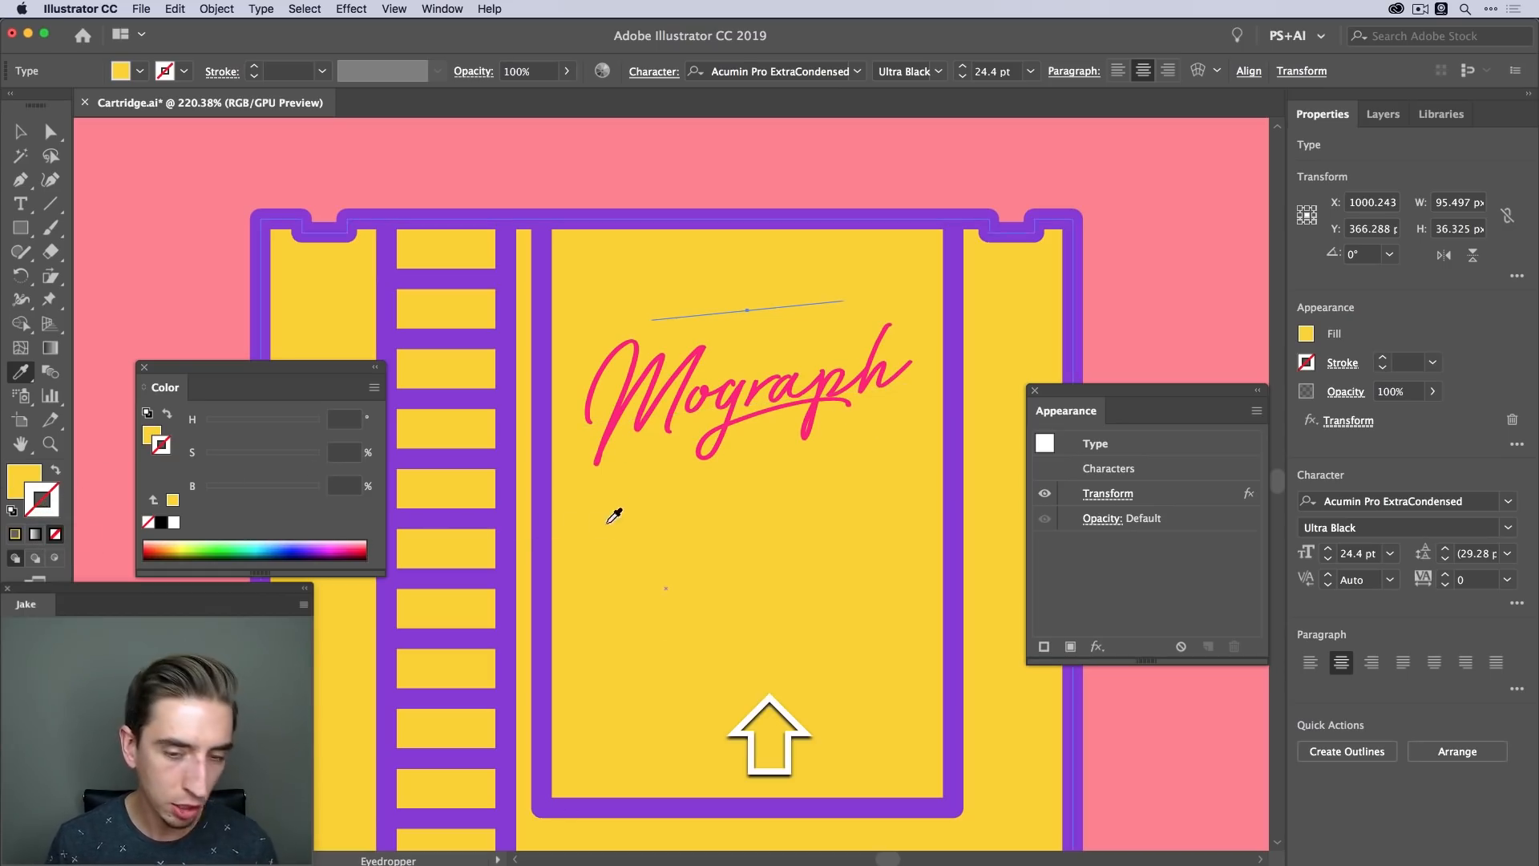
pyautogui.click(674, 391)
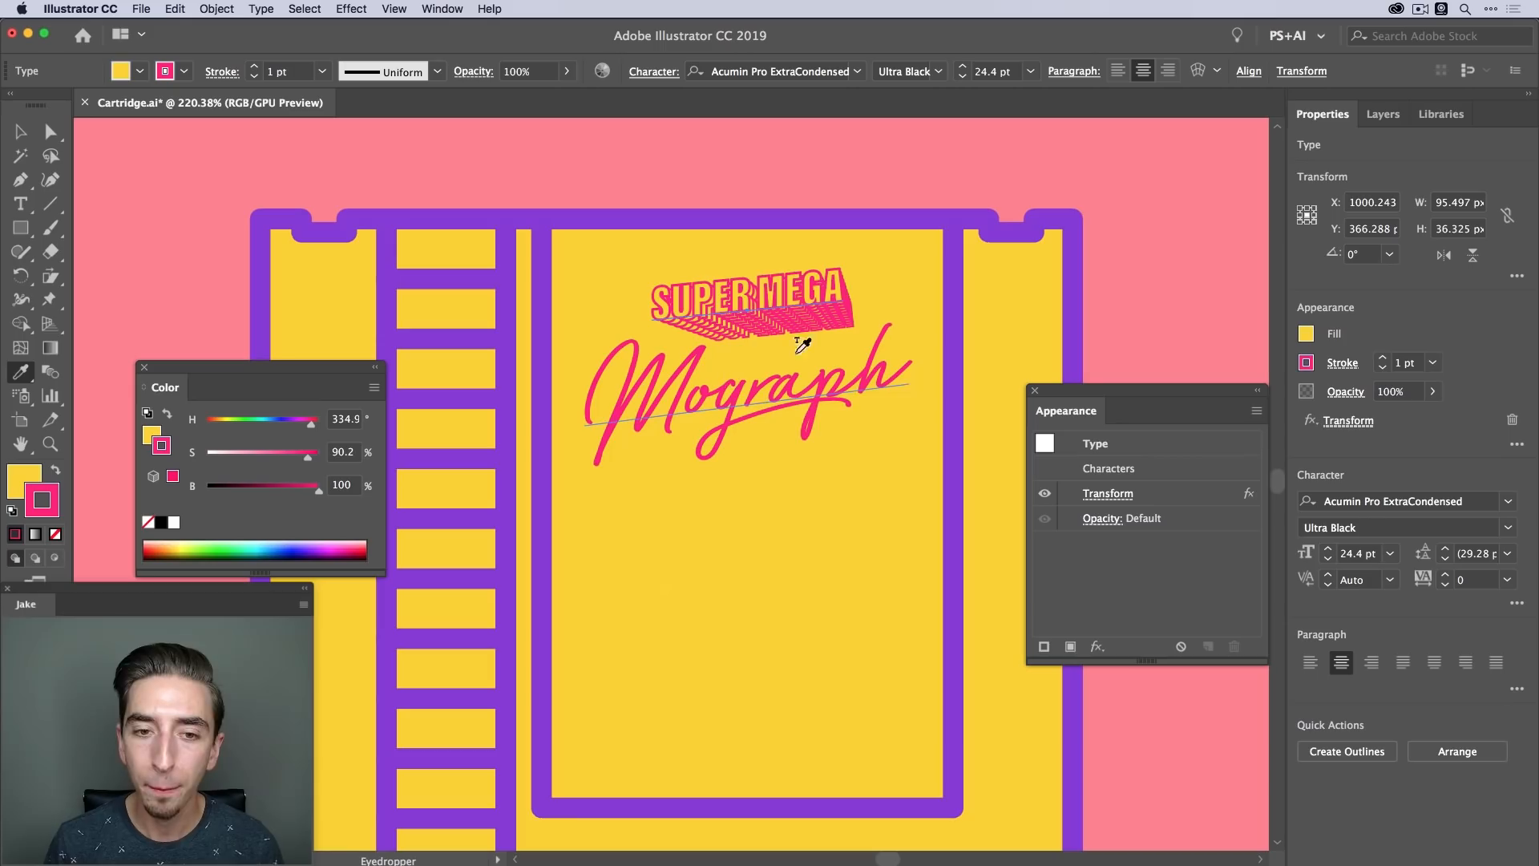
pyautogui.press('v')
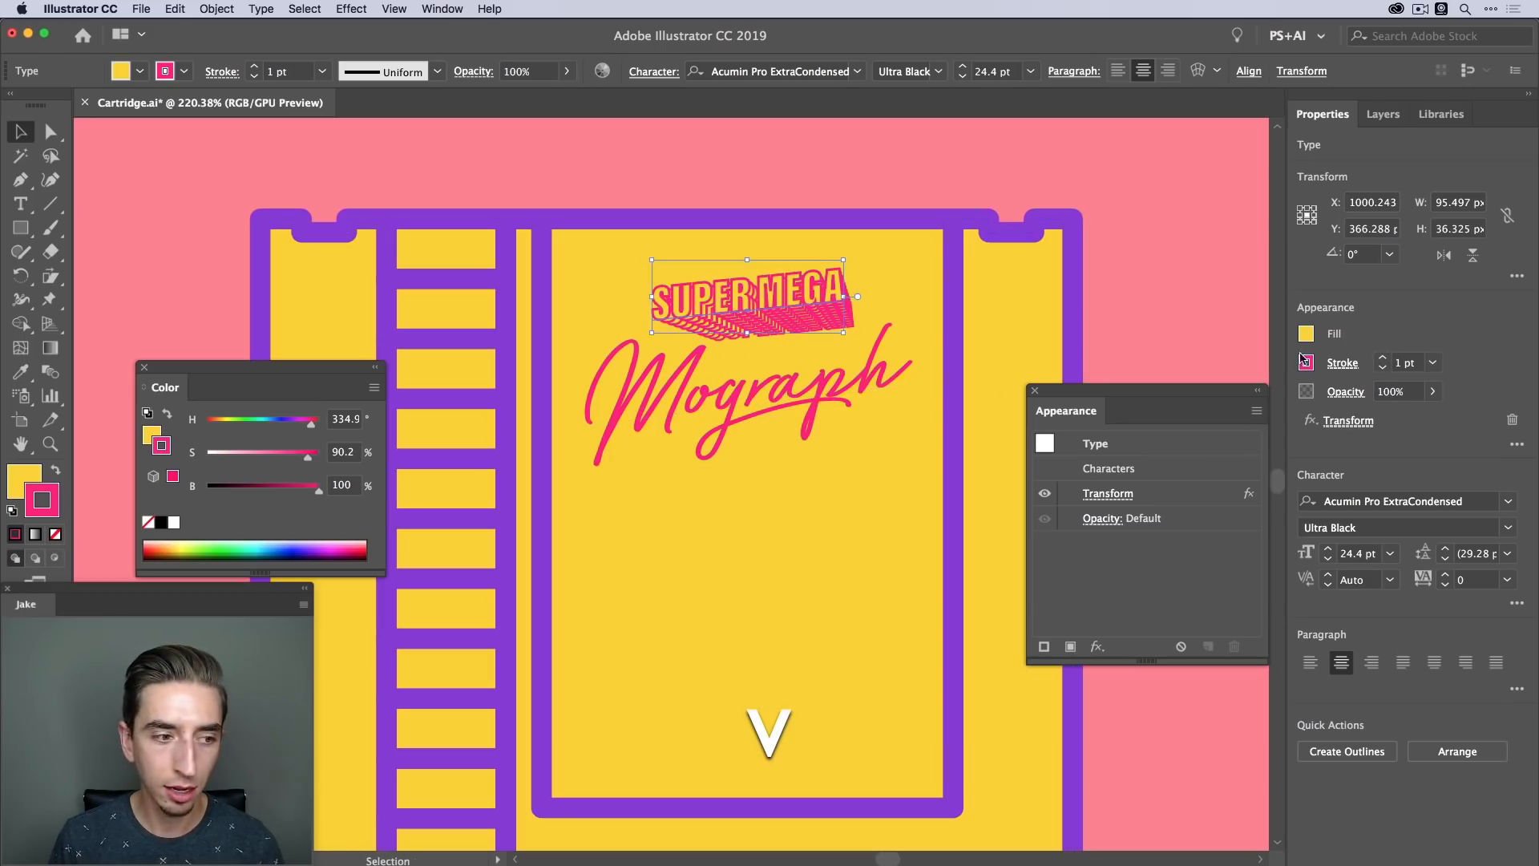
# Thicken the SUPER MEGA characters' pink stroke to 5 pt, leave text editing and deselect the text
pyautogui.click(838, 158)
pyautogui.doubleClick(797, 269)
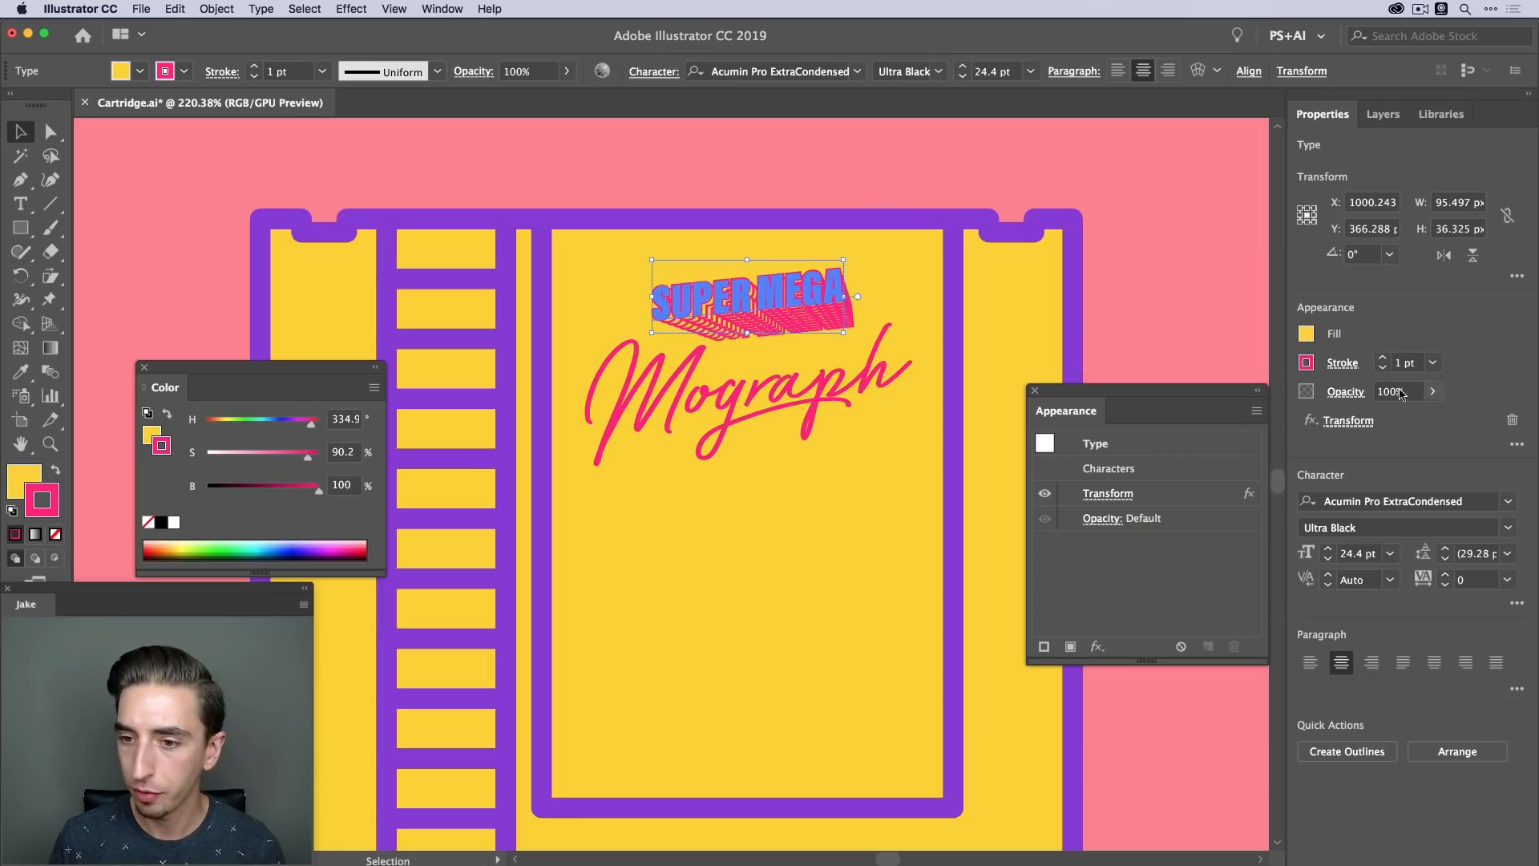
pyautogui.doubleClick(1146, 470)
pyautogui.click(1185, 493)
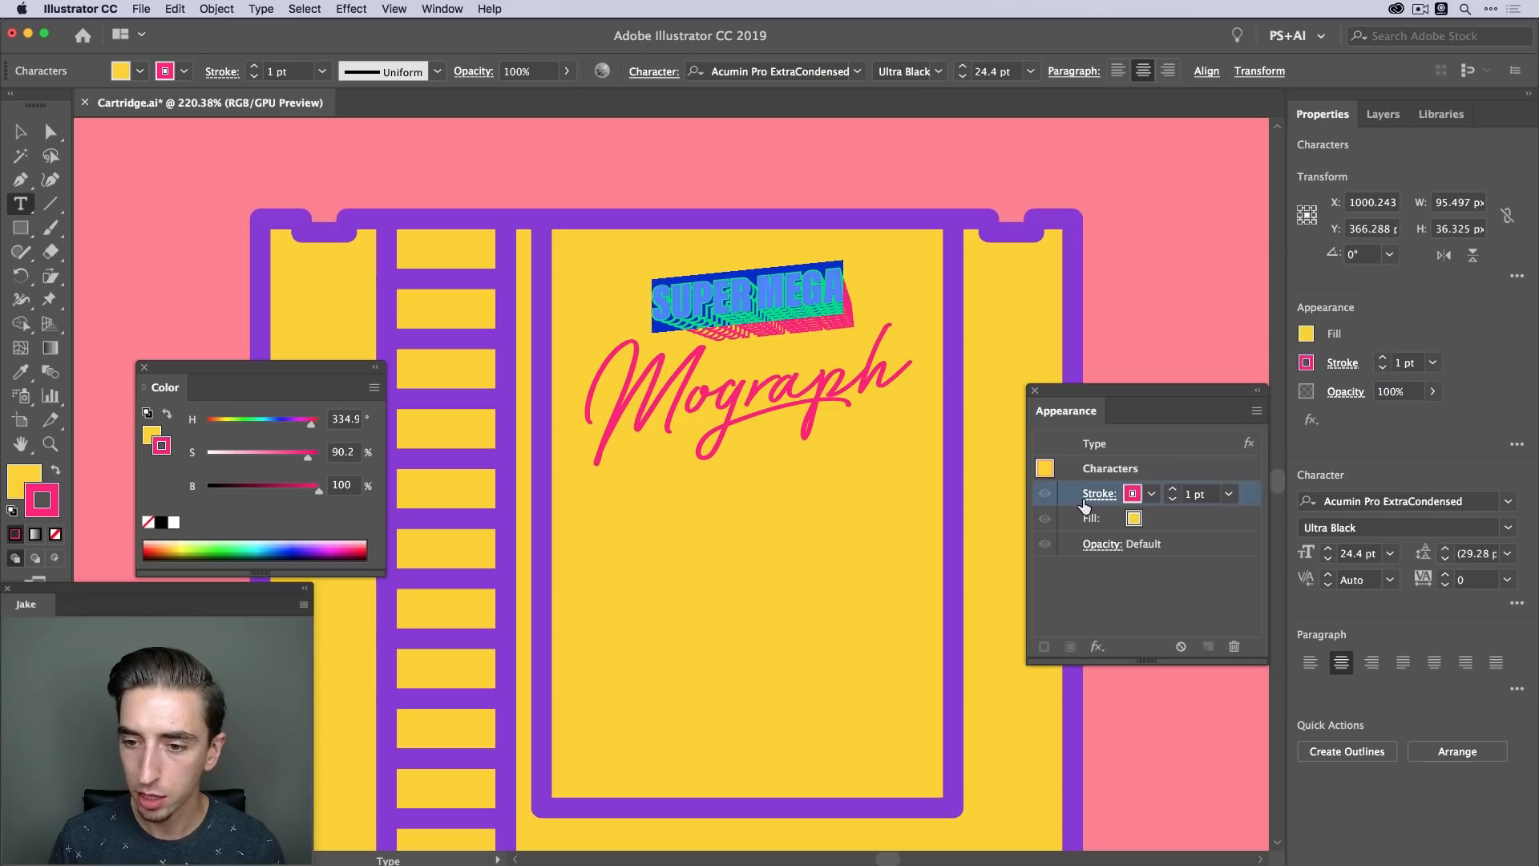
pyautogui.click(1174, 489)
pyautogui.click(1175, 490)
pyautogui.click(1174, 490)
pyautogui.click(1174, 490)
pyautogui.press('Escape')
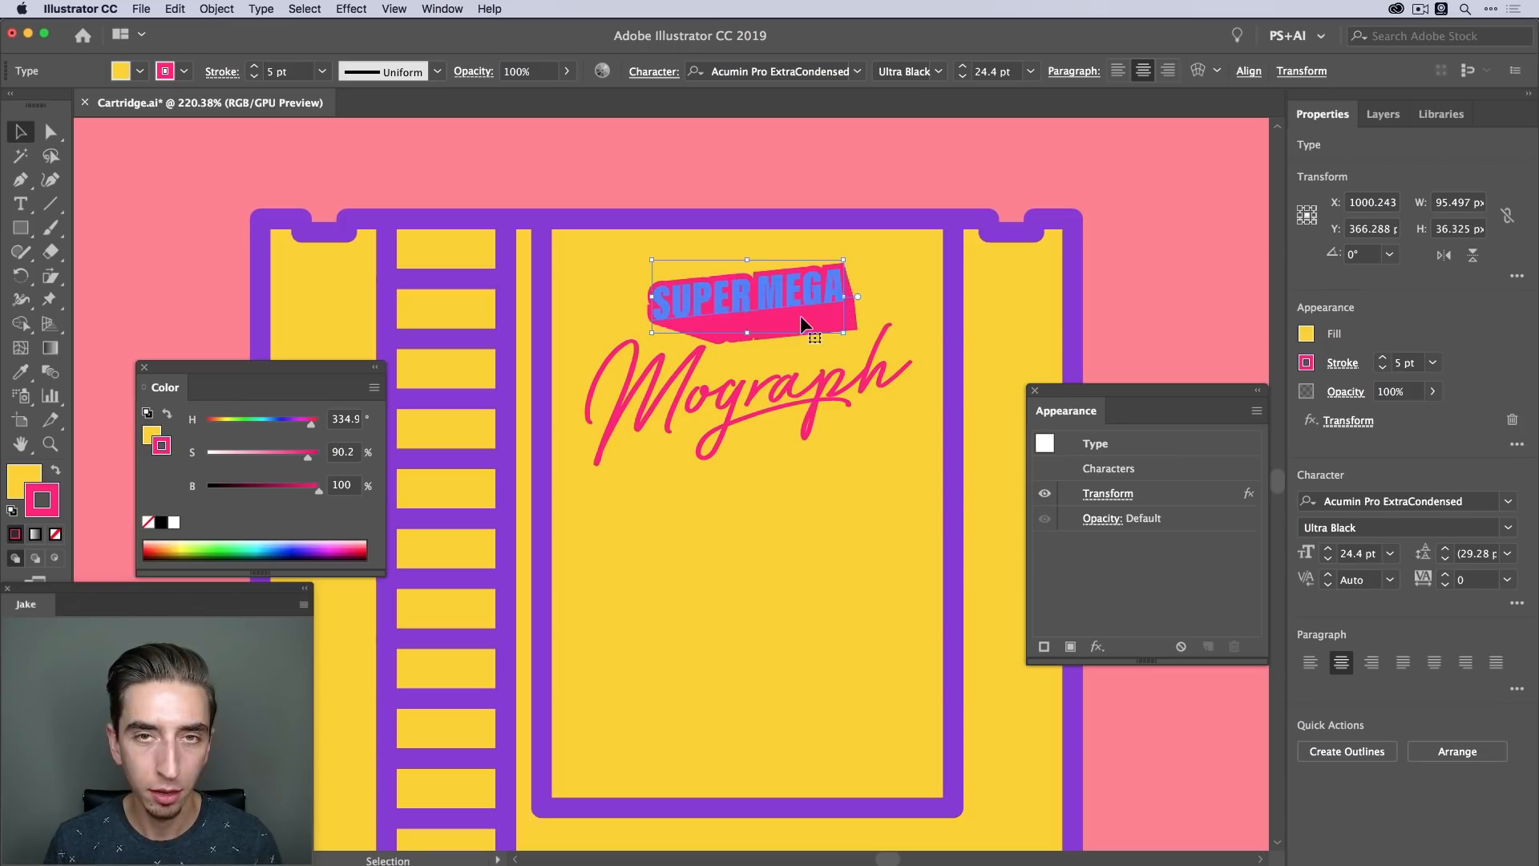
pyautogui.click(1181, 248)
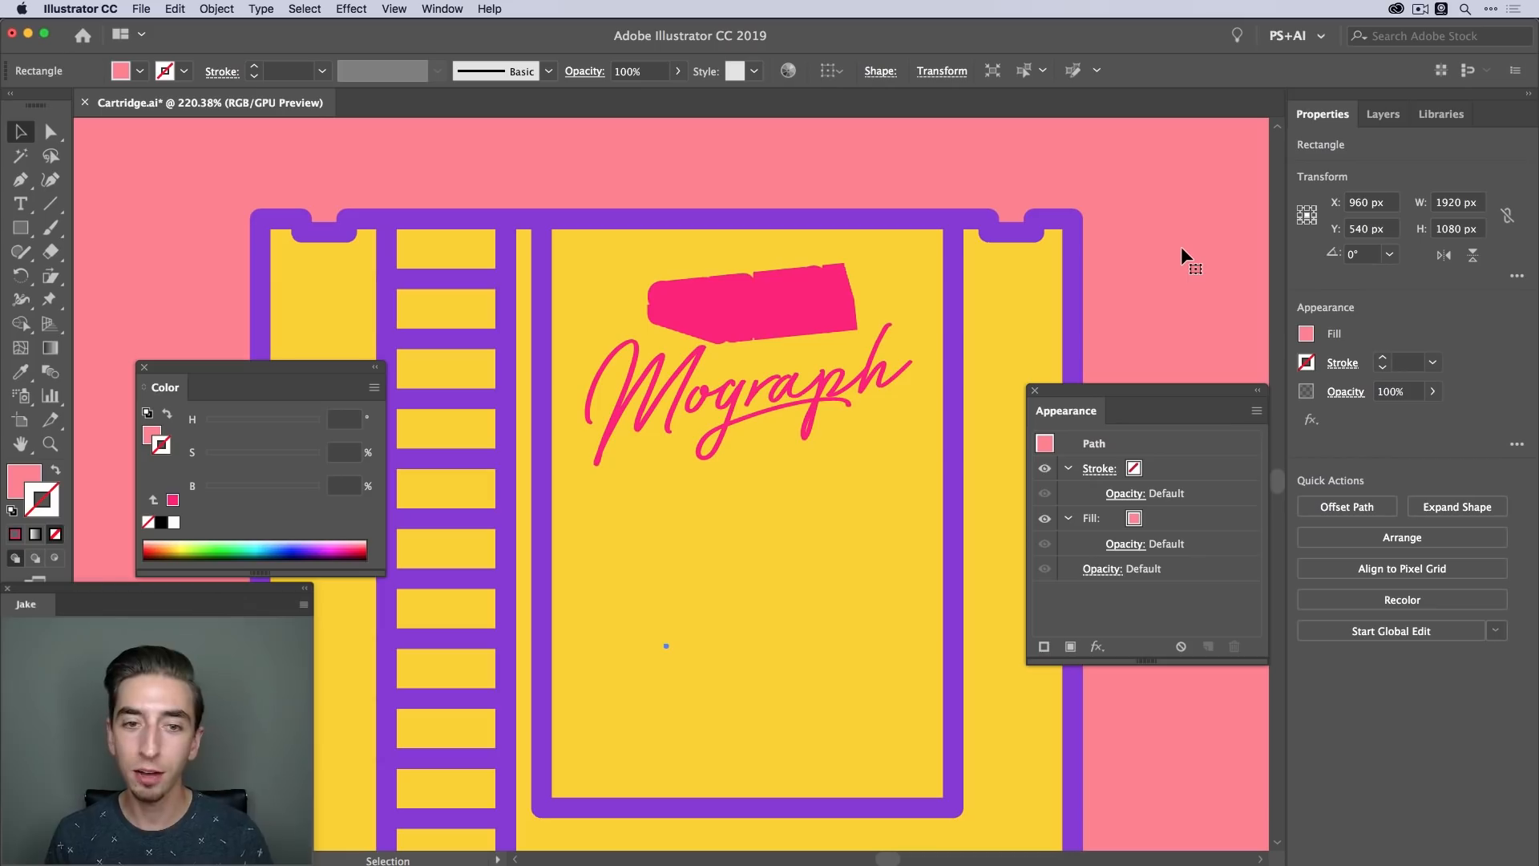
# Try to move the fill above the stroke in the SUPER MEGA text's character-level appearance
pyautogui.click(793, 278)
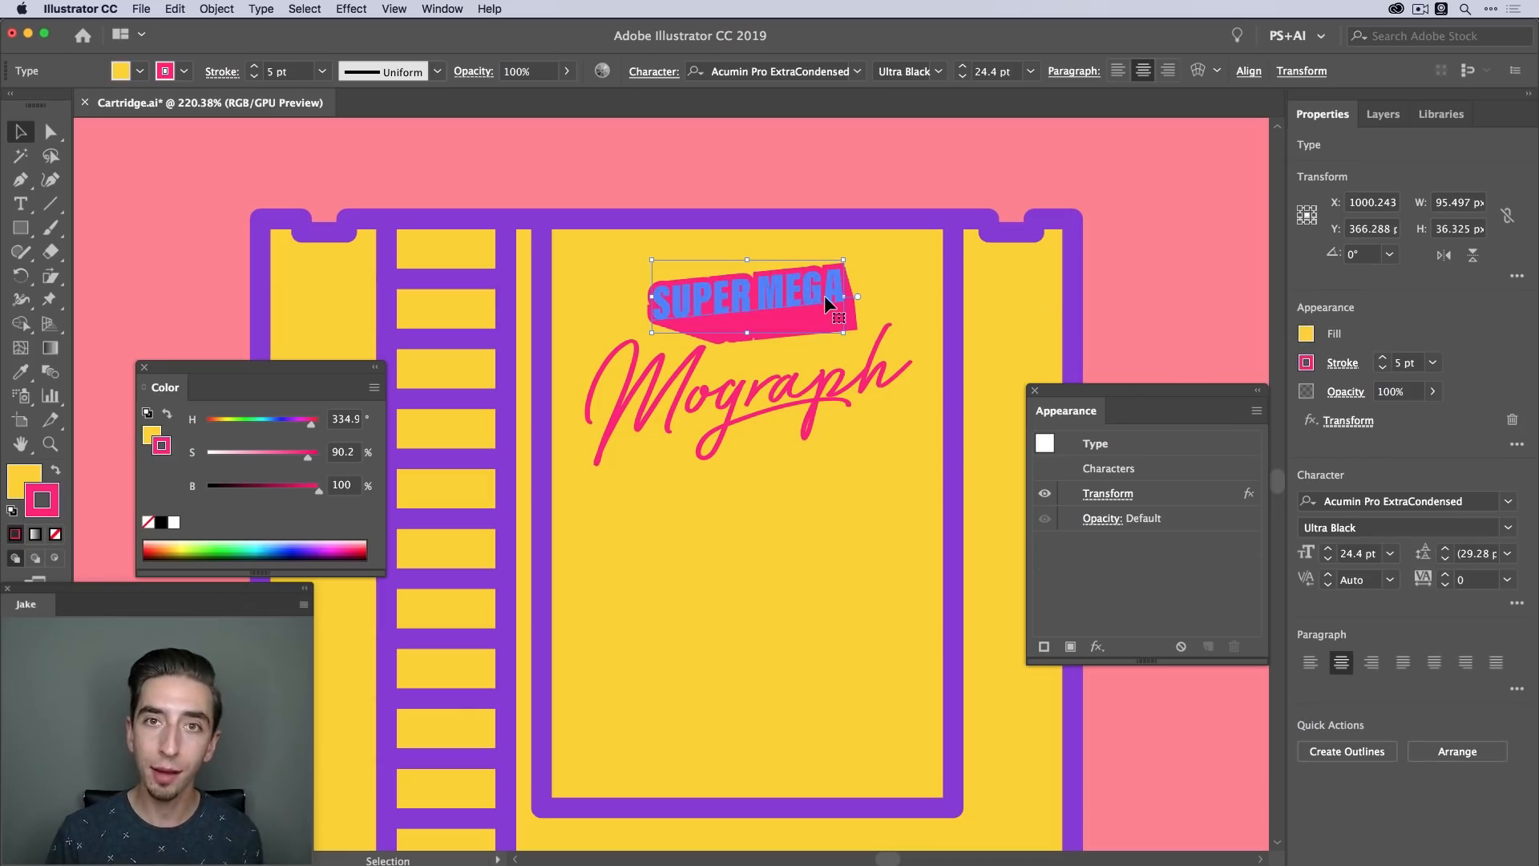
pyautogui.doubleClick(1176, 472)
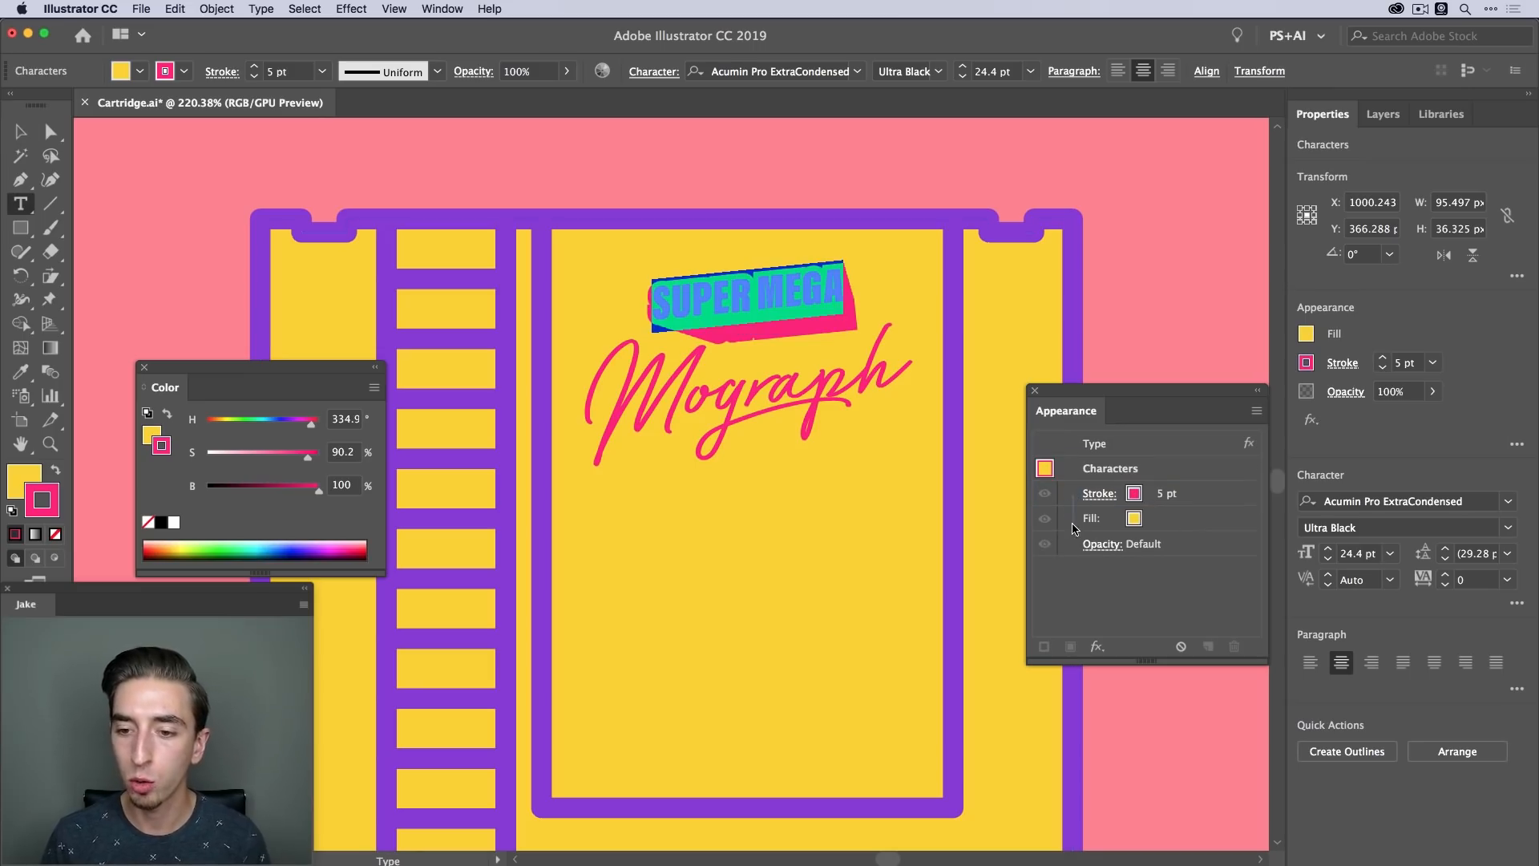
pyautogui.moveTo(1090, 525)
pyautogui.mouseDown()
pyautogui.moveTo(1103, 485)
pyautogui.moveTo(1096, 499)
pyautogui.mouseUp()
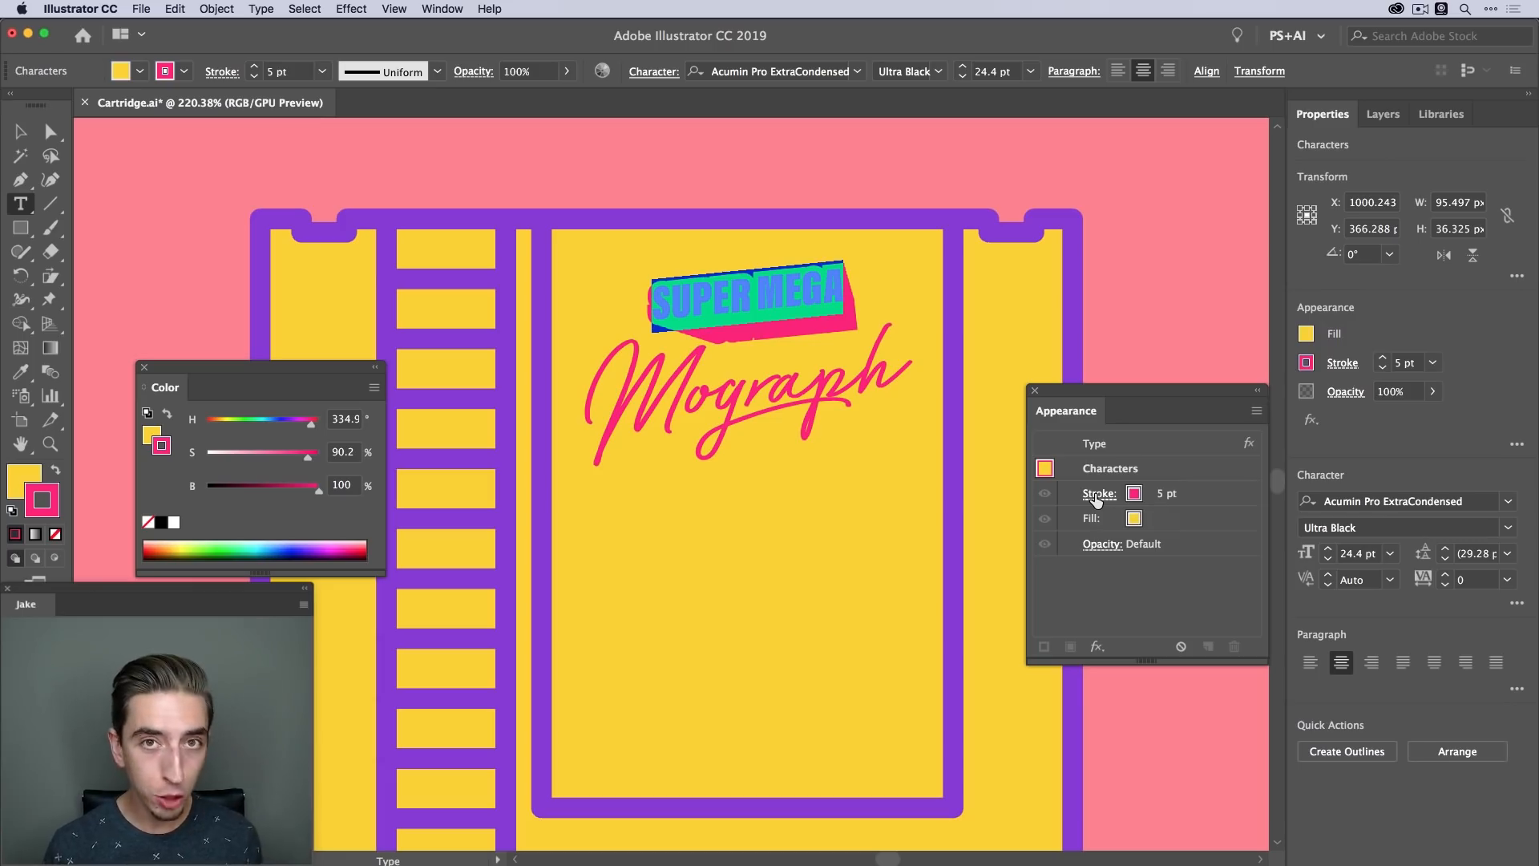
# Clear the SUPER MEGA characters' appearance, set their character-level fill to None and leave text editing
pyautogui.click(1170, 502)
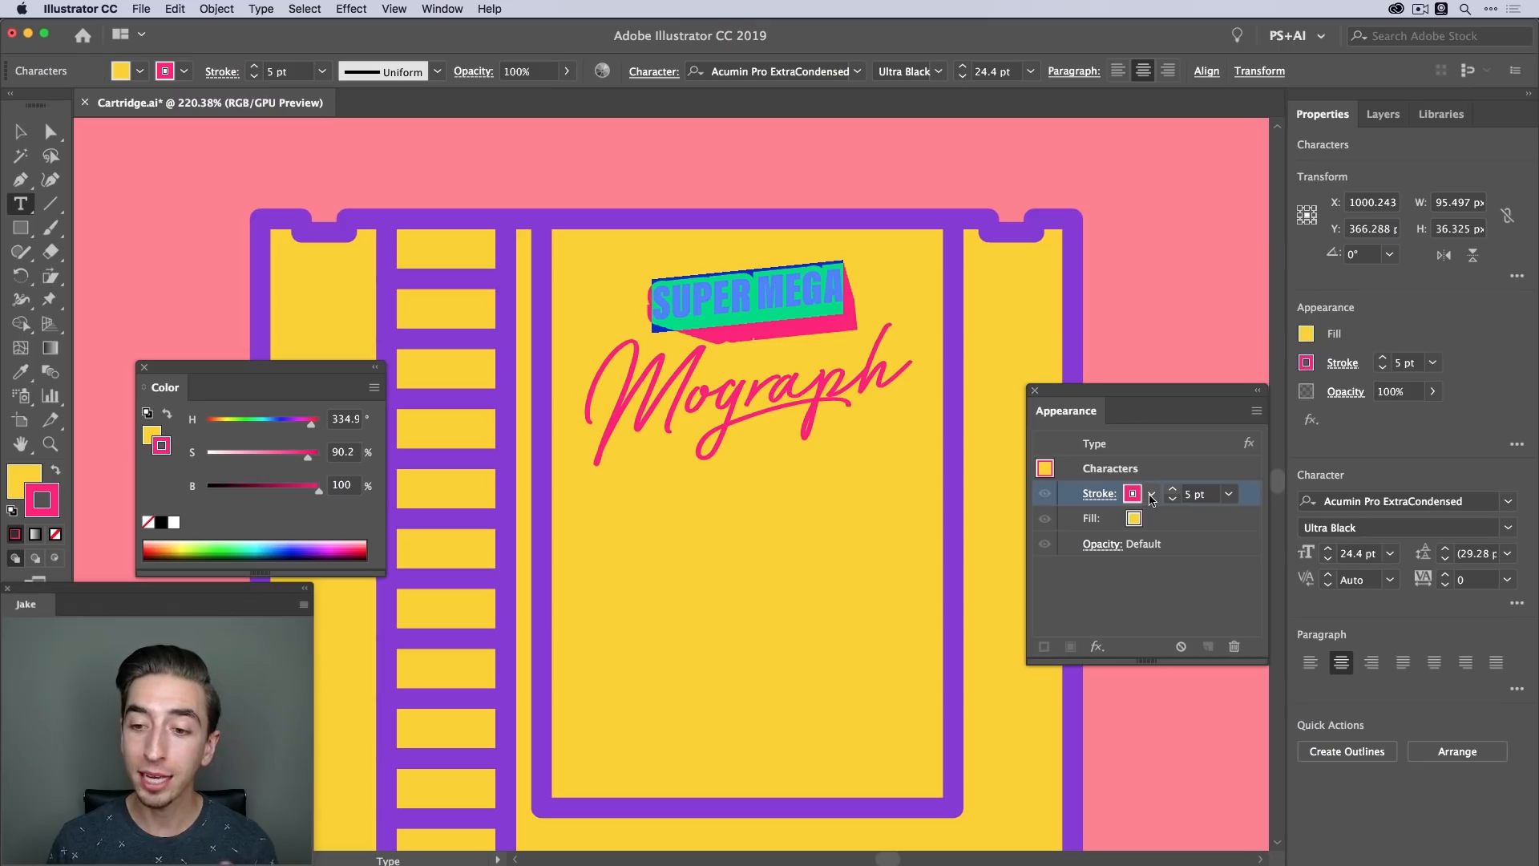
pyautogui.click(1180, 647)
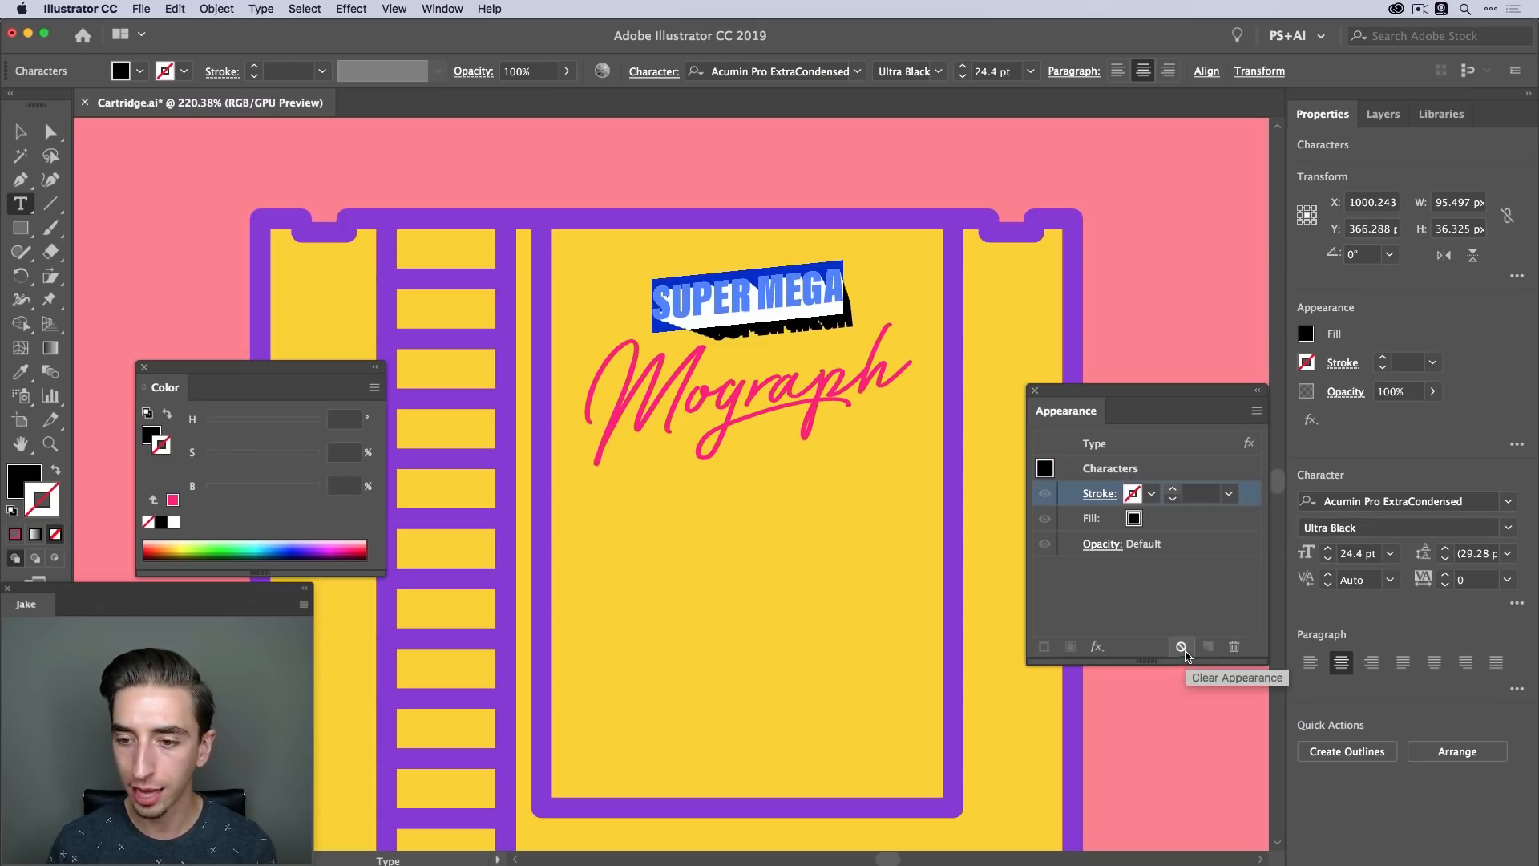
pyautogui.click(1155, 527)
pyautogui.click(1152, 520)
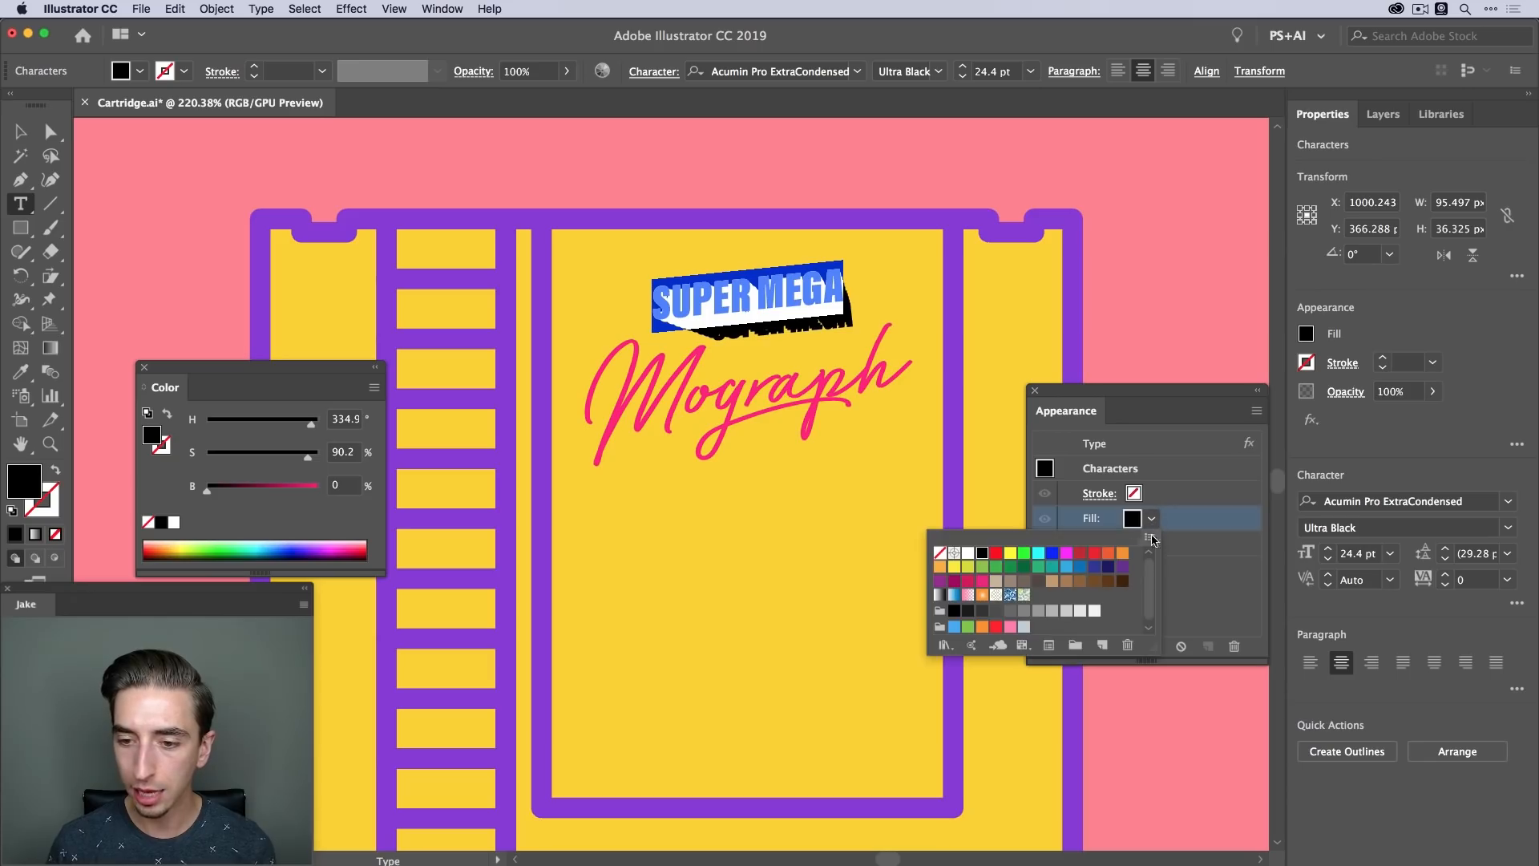
pyautogui.click(939, 553)
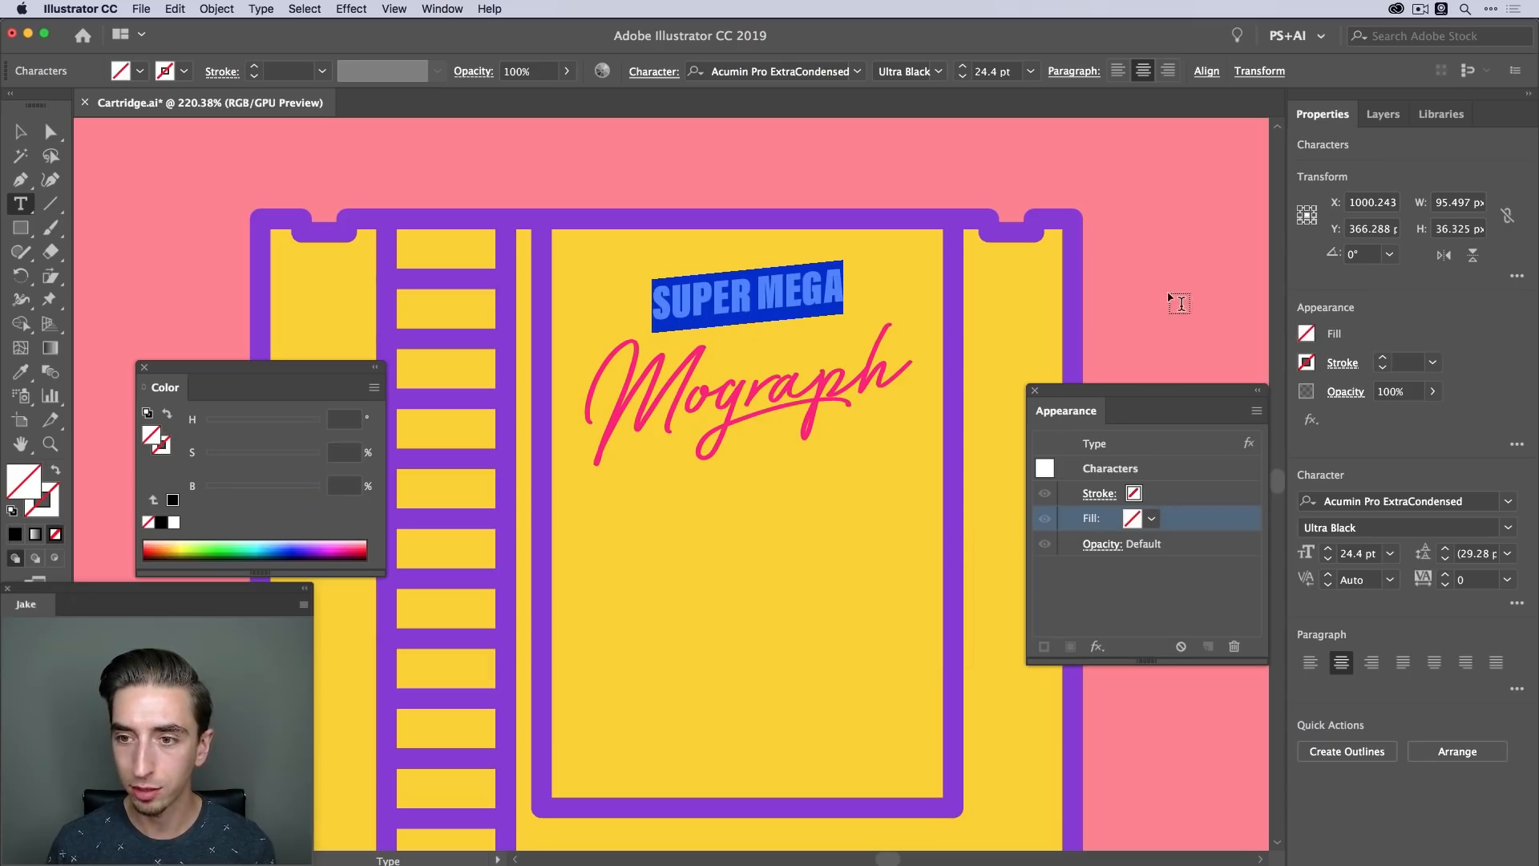
pyautogui.click(31, 135)
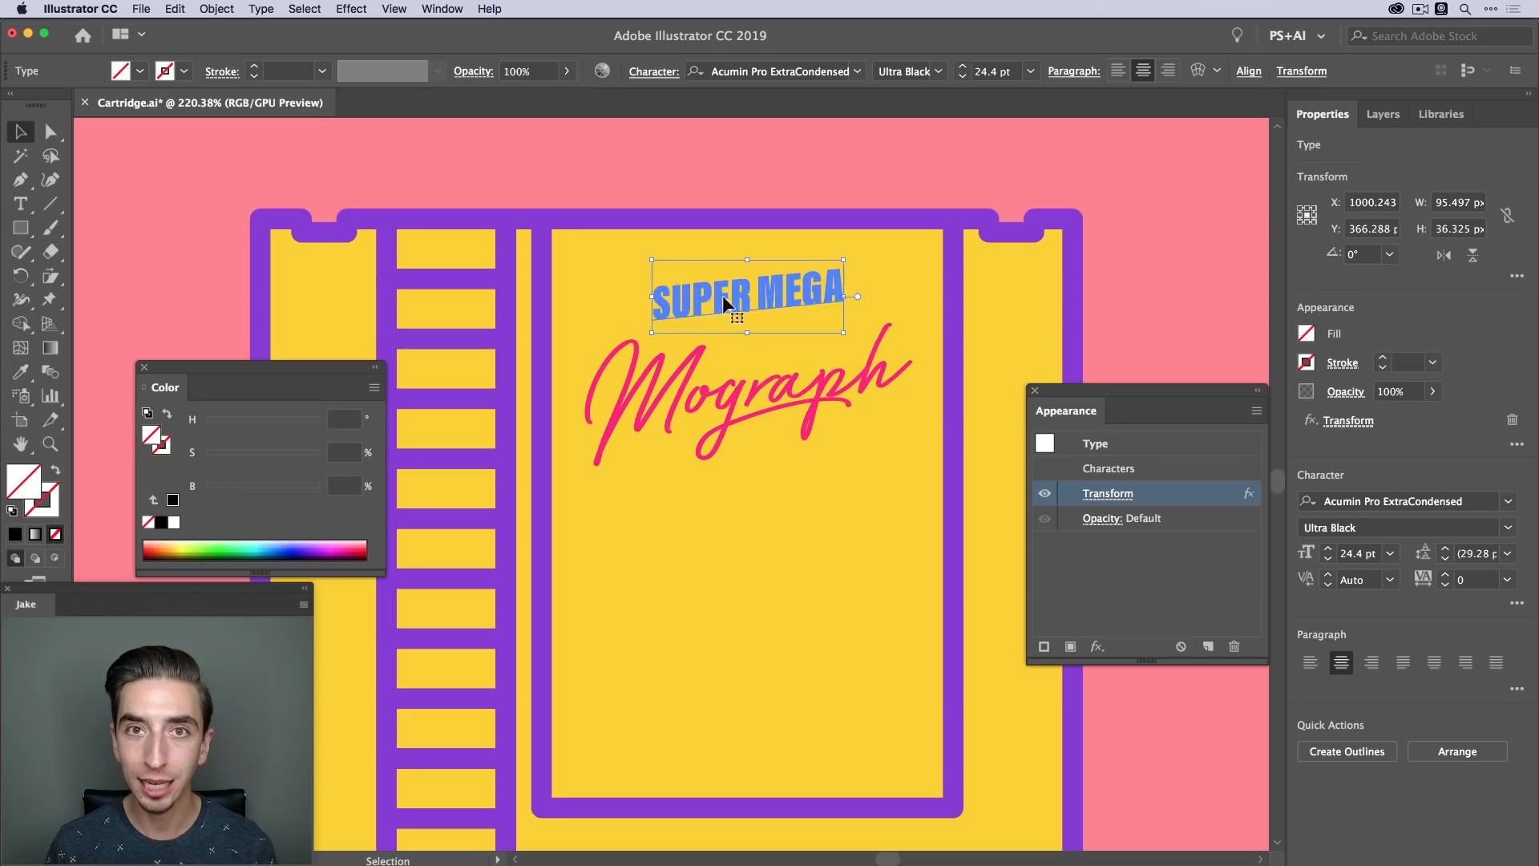
# Add an object-level fill and stroke to the SUPER MEGA text, sampling Mograph's pink for the stroke and the label's yellow for the fill
pyautogui.click(1143, 316)
pyautogui.click(808, 281)
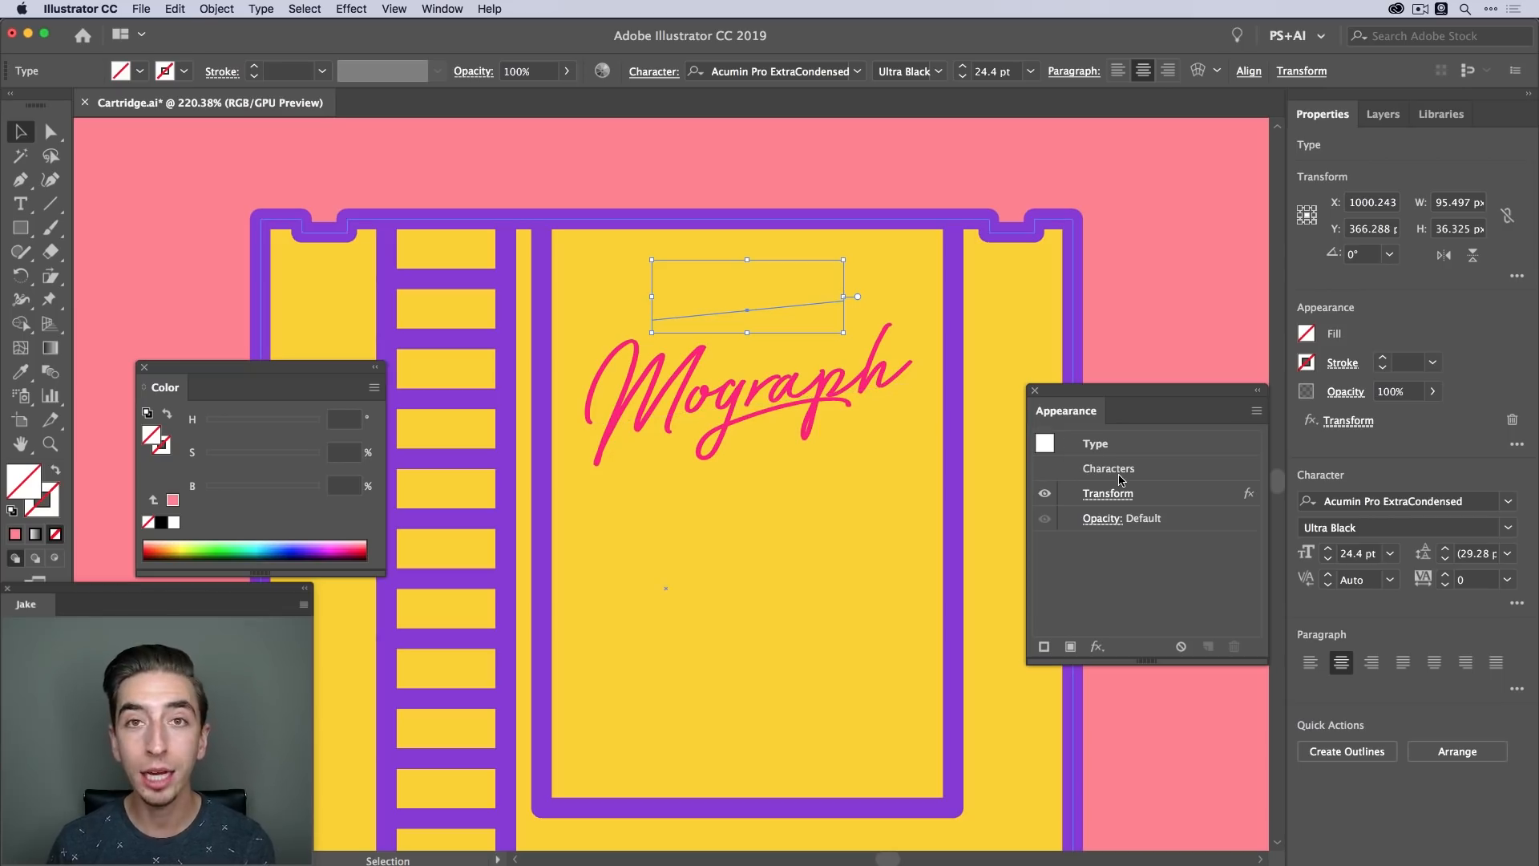
pyautogui.click(1069, 648)
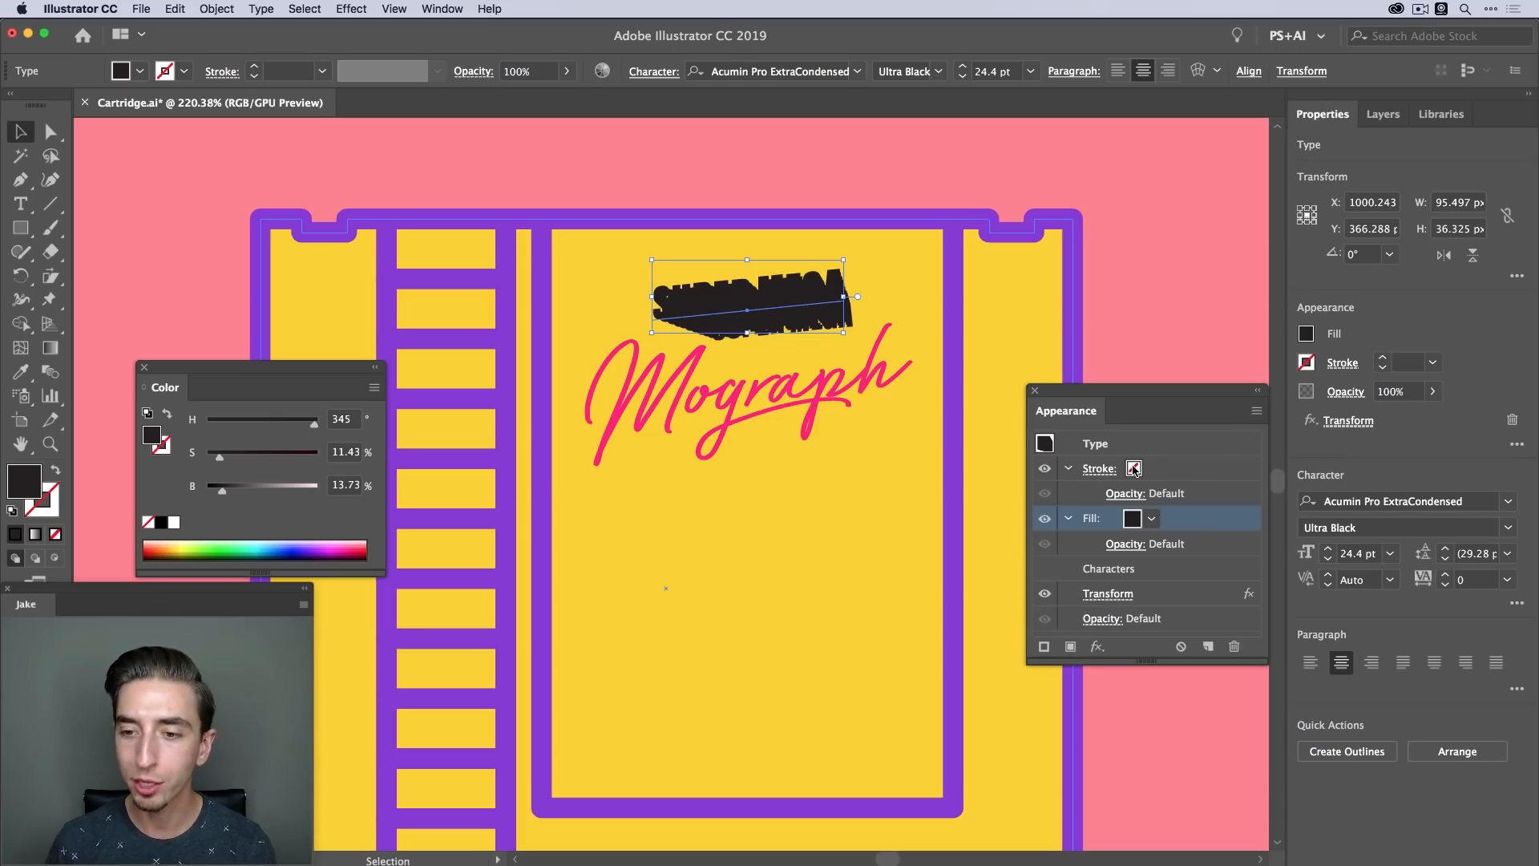
pyautogui.click(1135, 469)
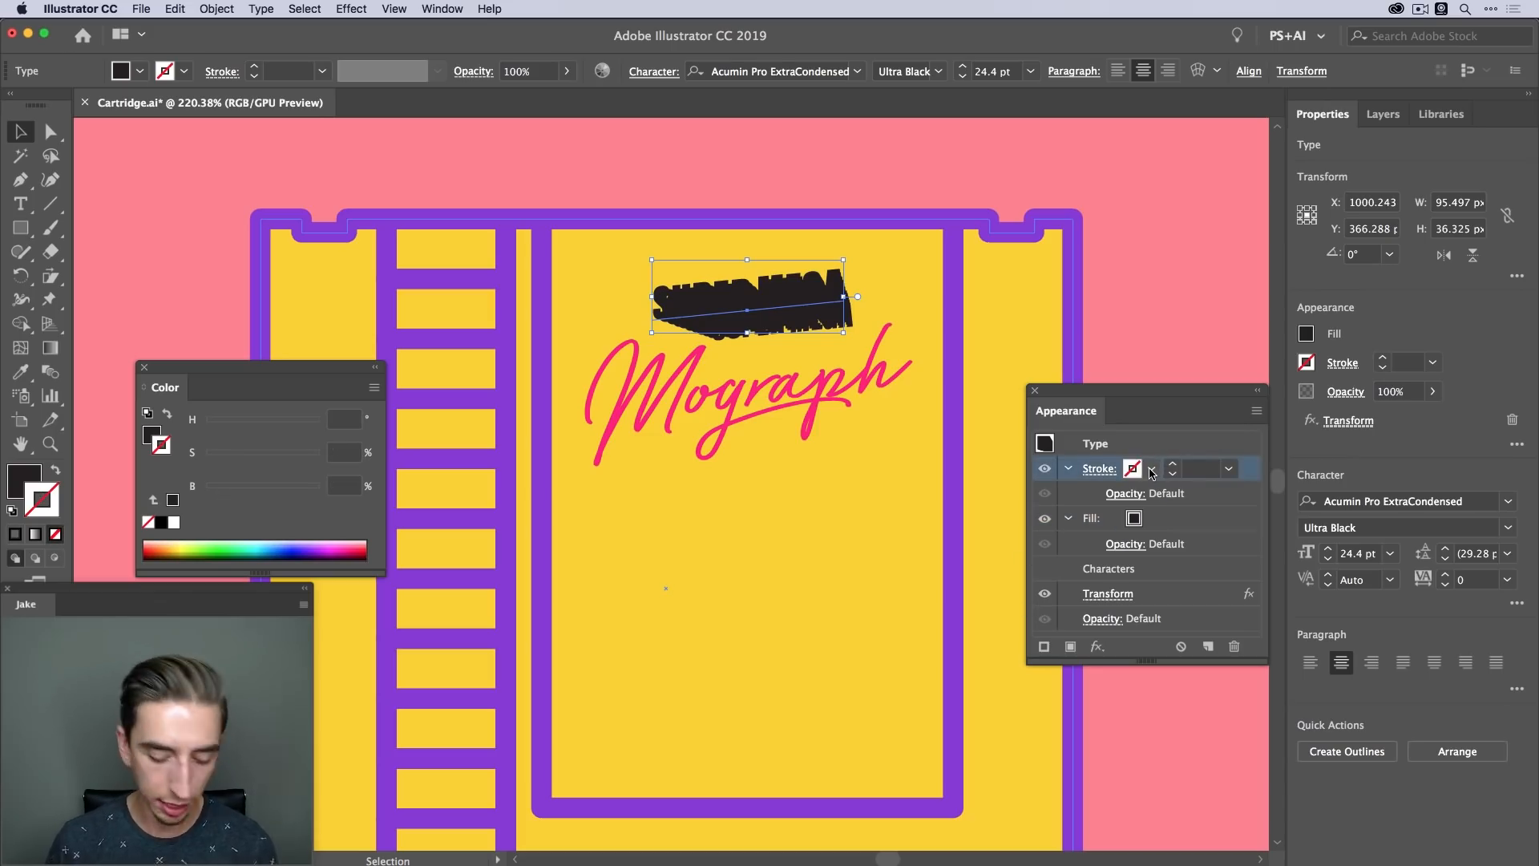
pyautogui.press('i')
pyautogui.keyDown('shift'); pyautogui.click(831, 399); pyautogui.keyUp('shift')
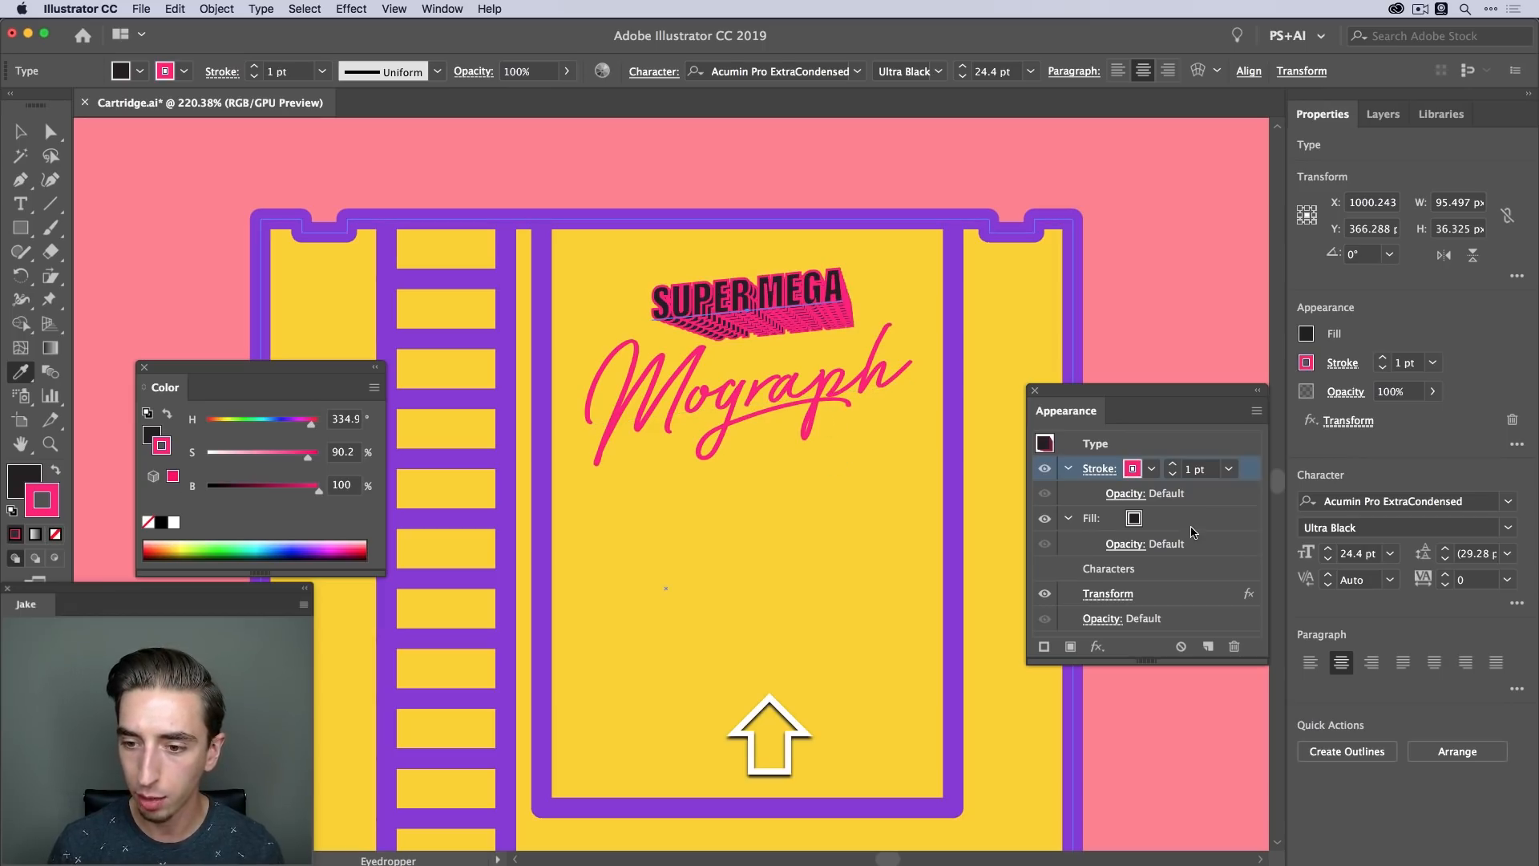
pyautogui.click(1095, 520)
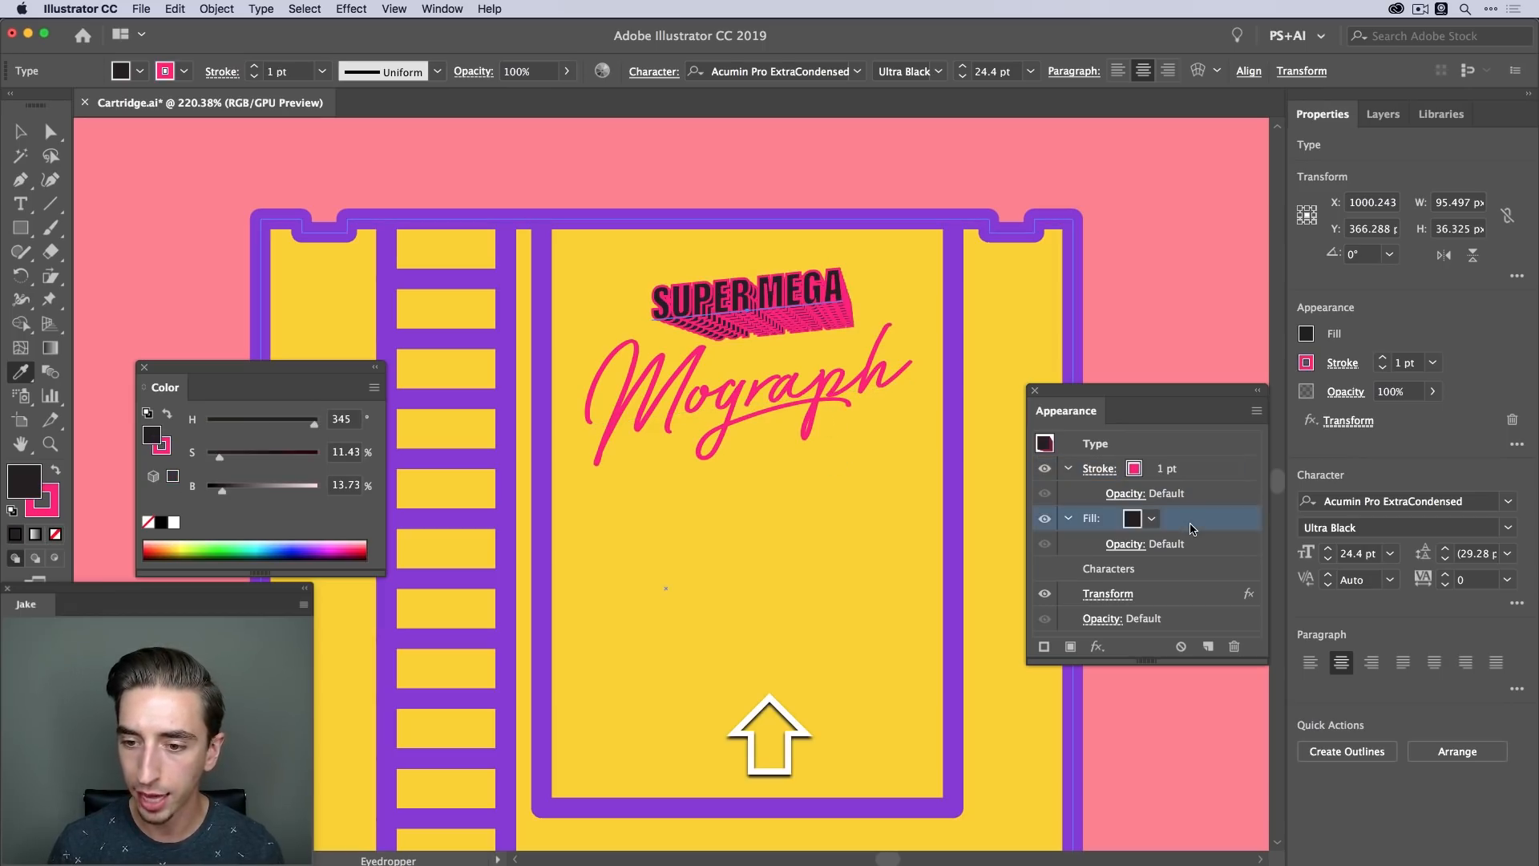
pyautogui.keyDown('shift'); pyautogui.click(839, 575); pyautogui.keyUp('shift')
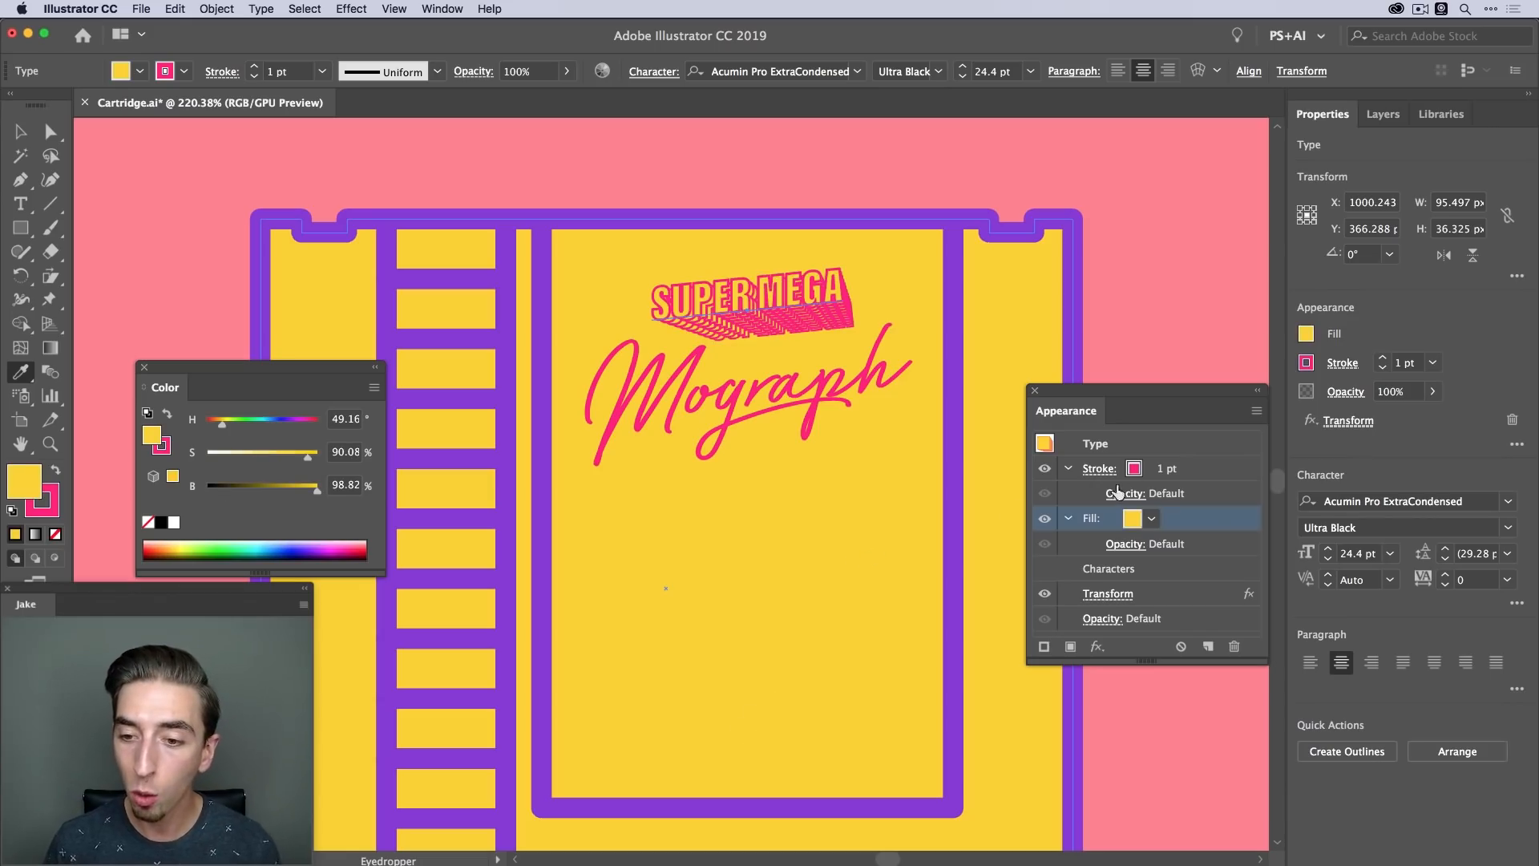
# Move the yellow fill above the pink stroke in the SUPER MEGA text's object-level appearance
pyautogui.click(1067, 469)
pyautogui.click(1069, 493)
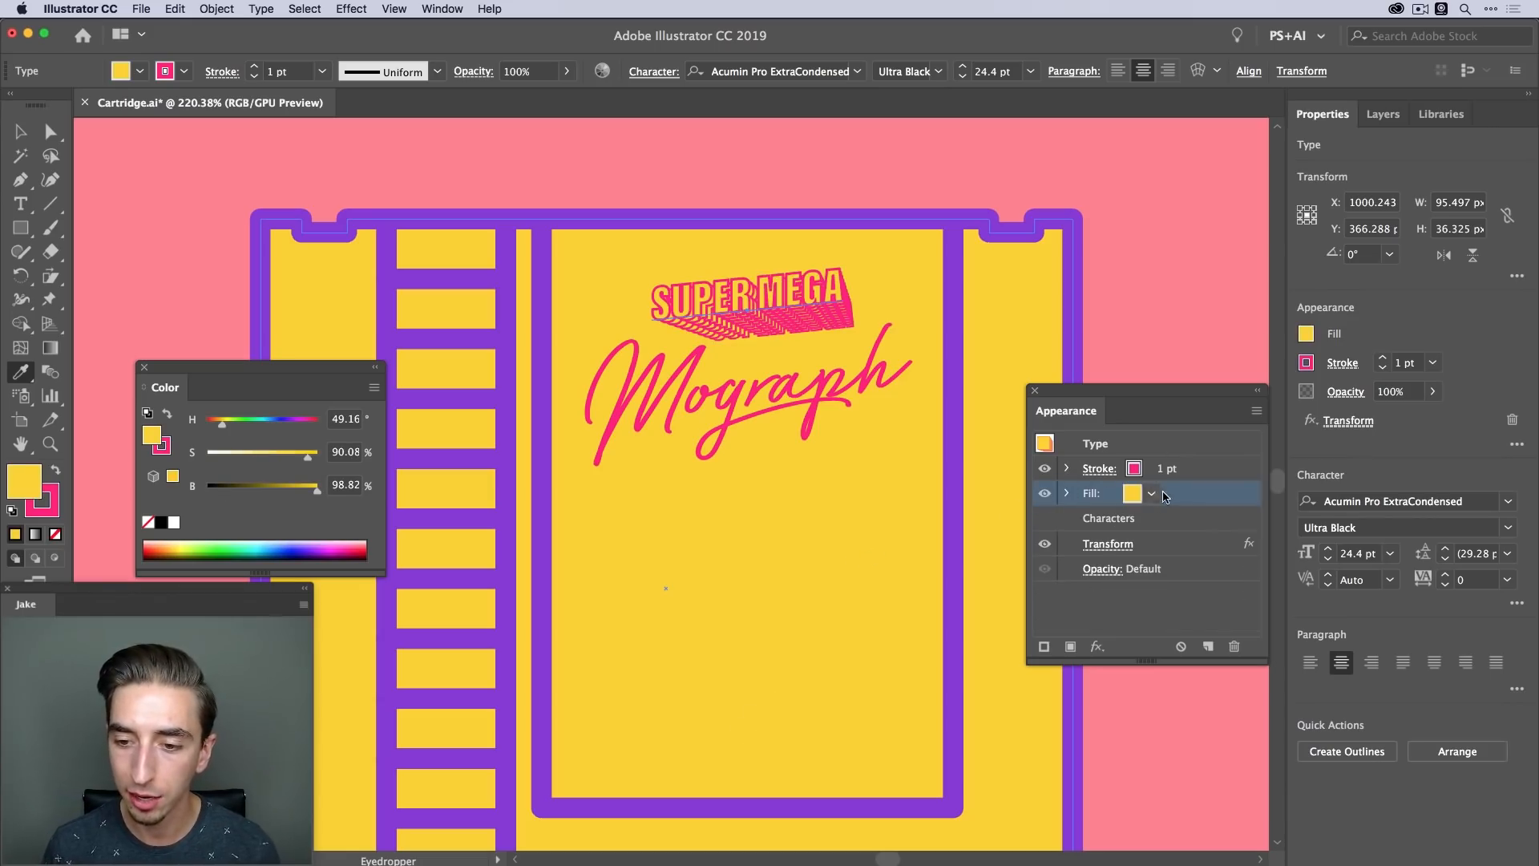
pyautogui.moveTo(1184, 496); pyautogui.dragTo(1192, 463)
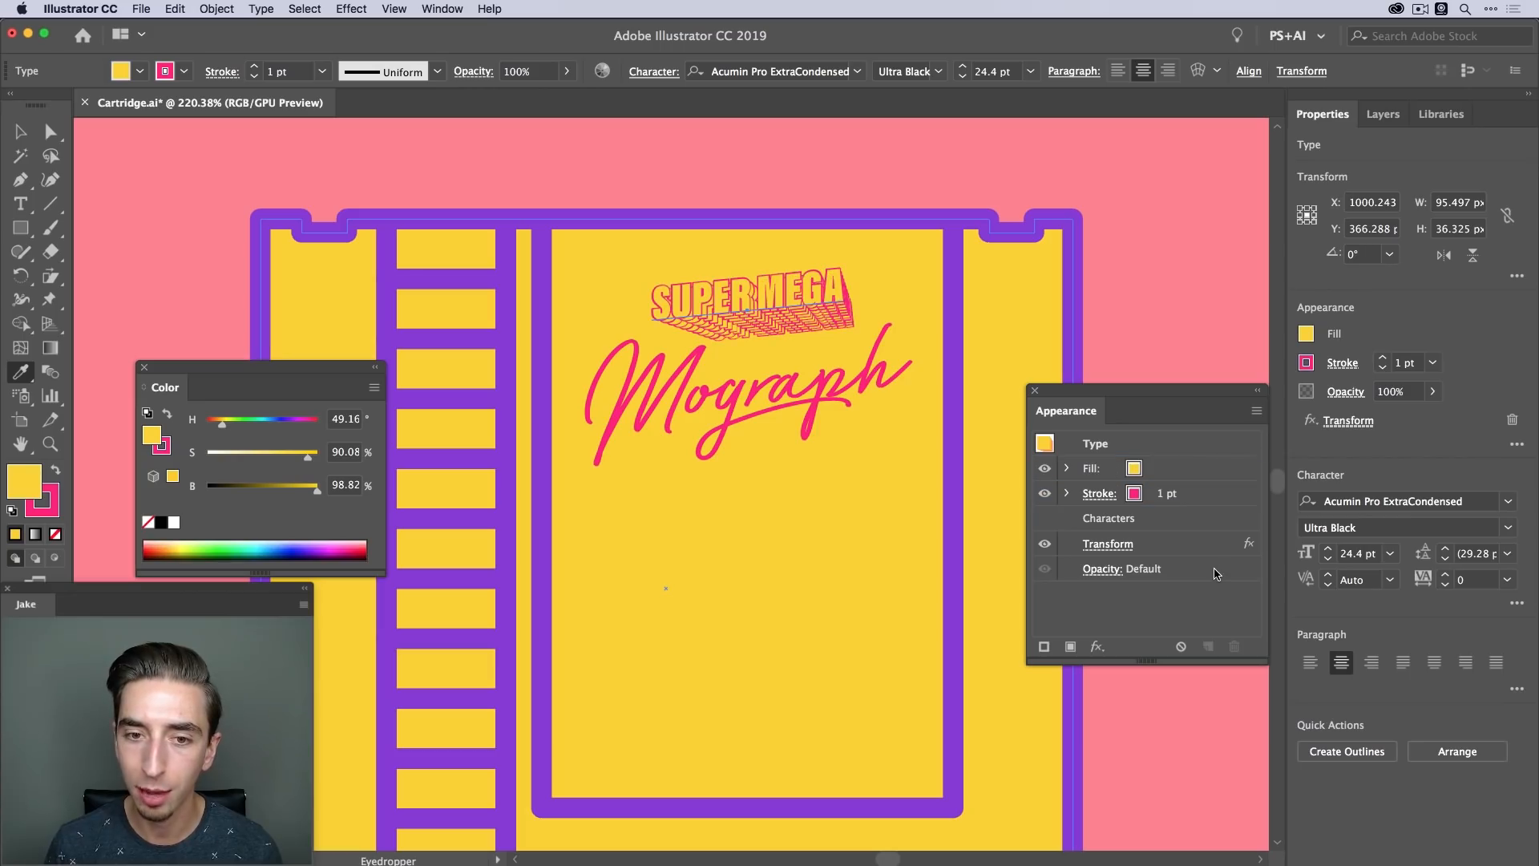
# Thicken the SUPER MEGA text's object-level pink stroke to 5 pt
pyautogui.click(1176, 497)
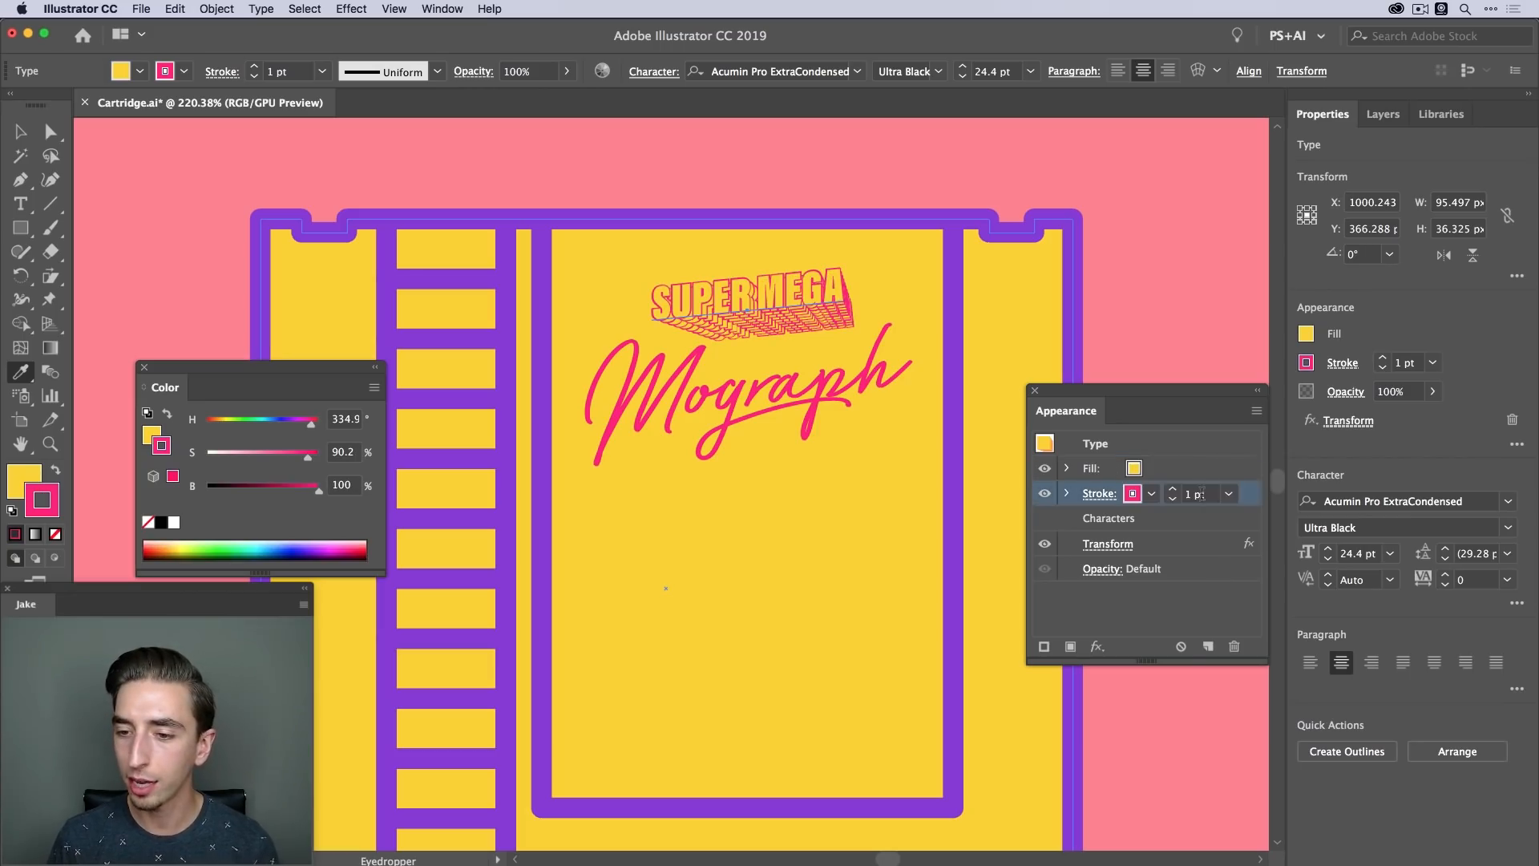
pyautogui.click(1175, 490)
pyautogui.click(1175, 490)
pyautogui.click(1175, 490)
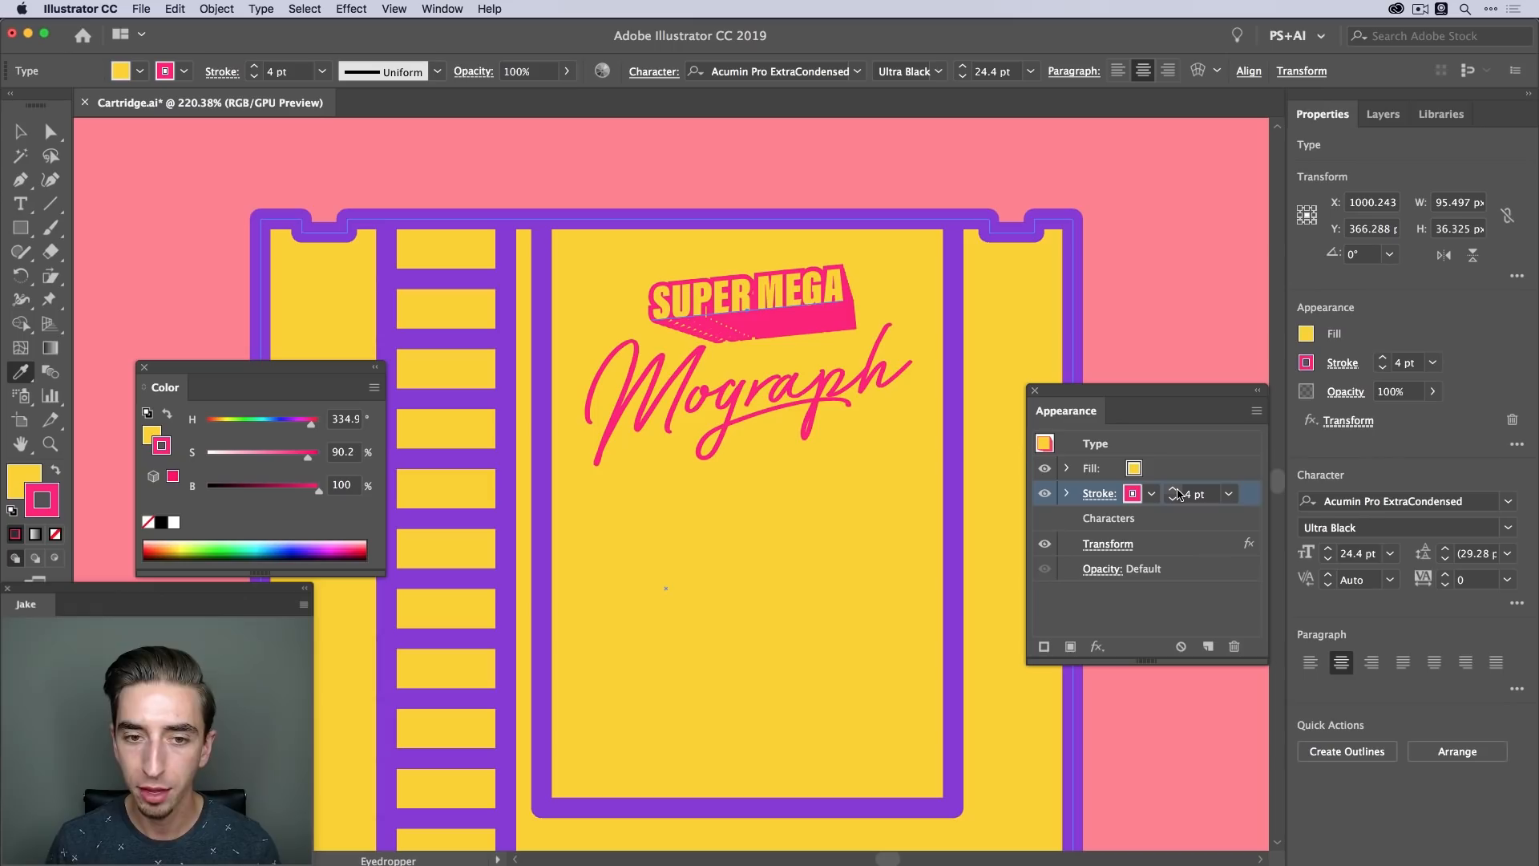
pyautogui.click(1175, 489)
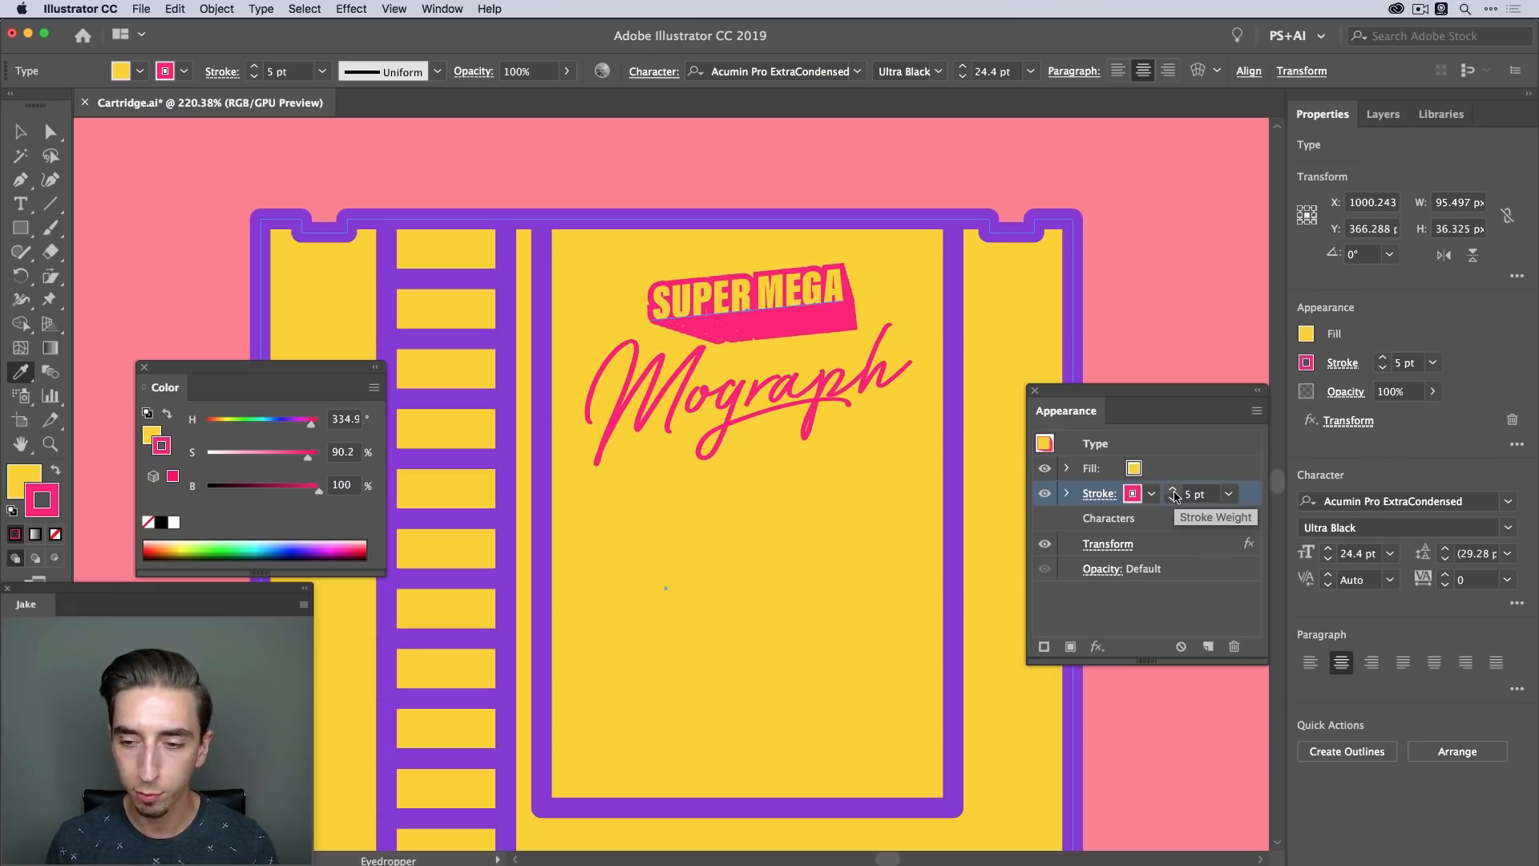
# Give the SUPER MEGA text's pink stroke round caps and round corners
pyautogui.click(1099, 493)
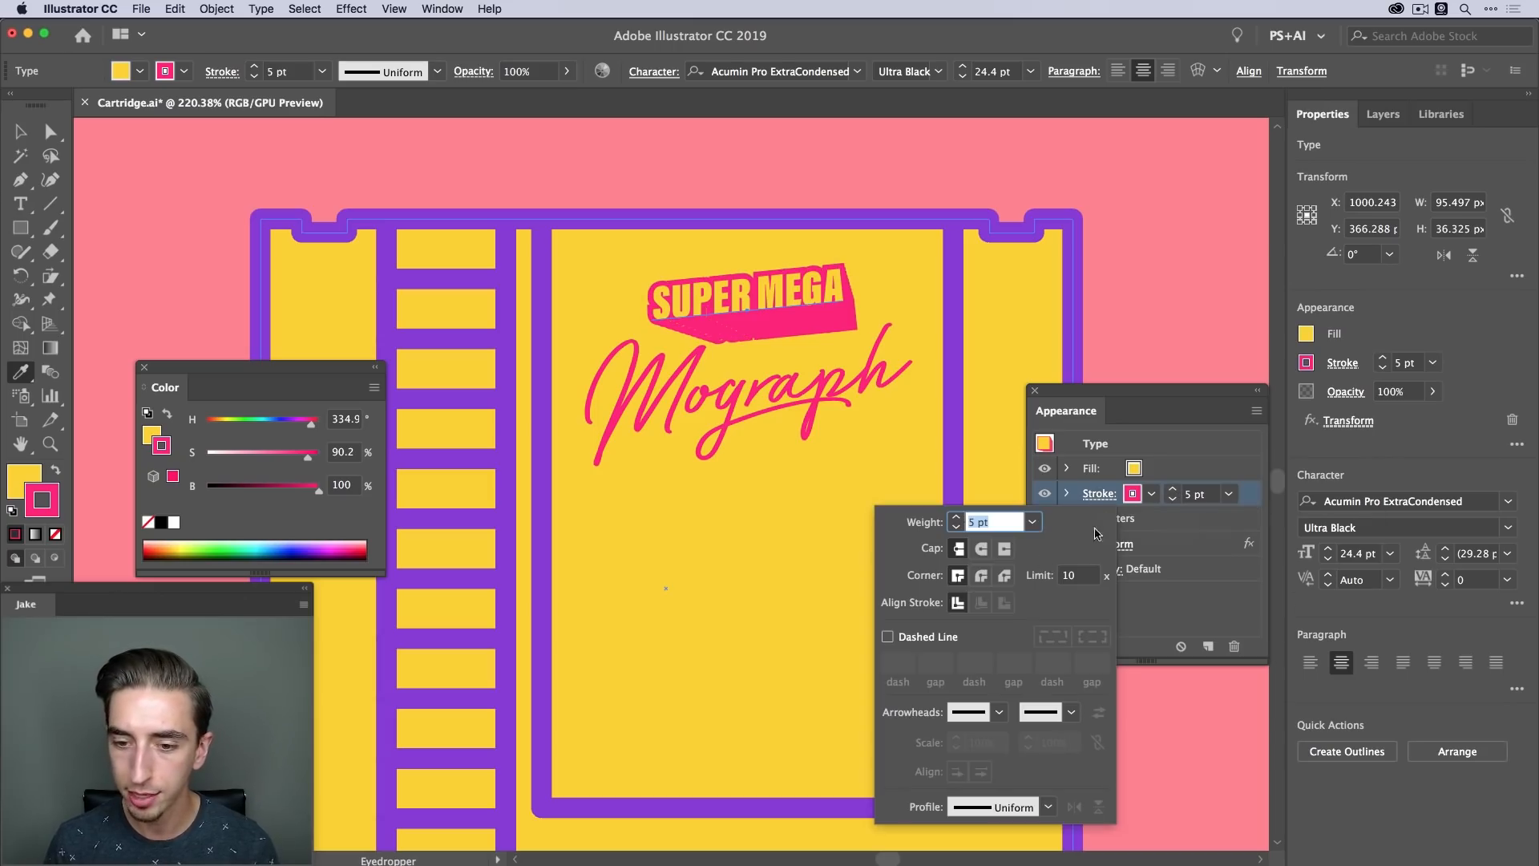
pyautogui.click(983, 550)
pyautogui.click(982, 576)
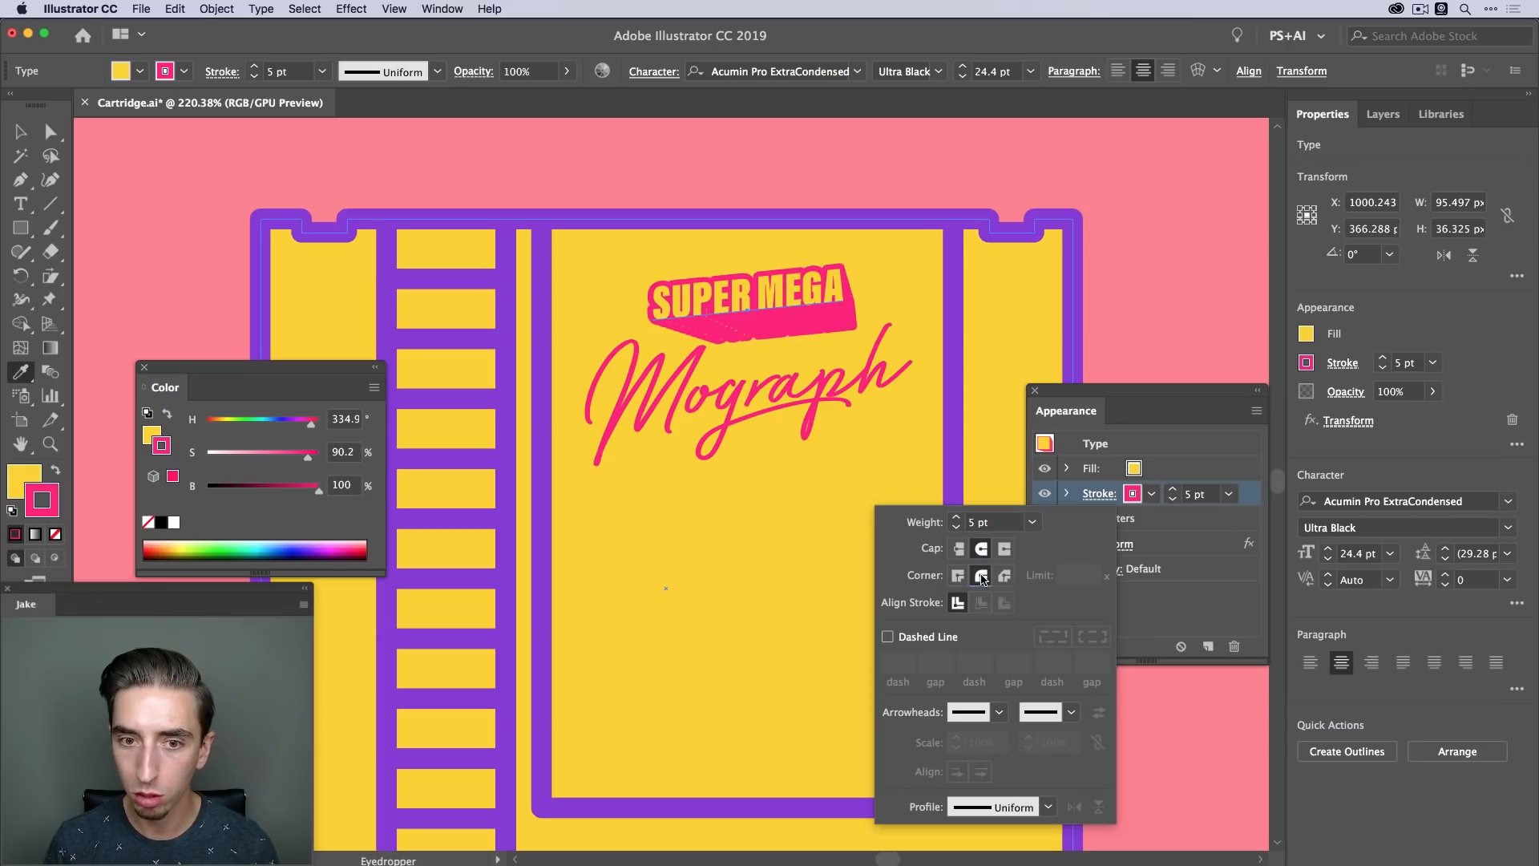
pyautogui.click(1099, 493)
pyautogui.click(1099, 494)
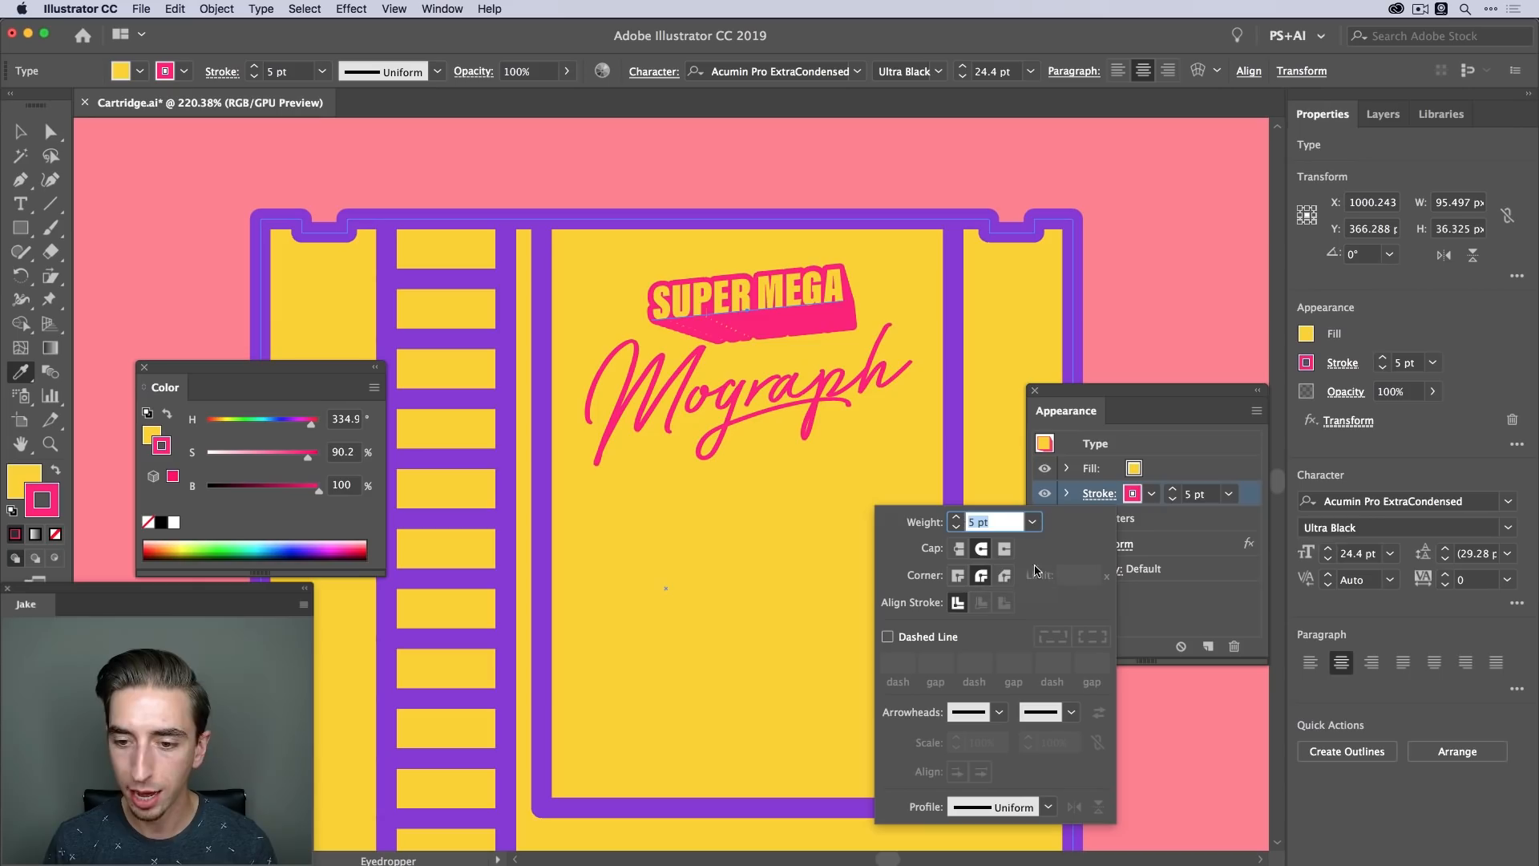
# Try a 7 pt pink stroke on the SUPER MEGA text and settle on 4 pt
pyautogui.click(1174, 490)
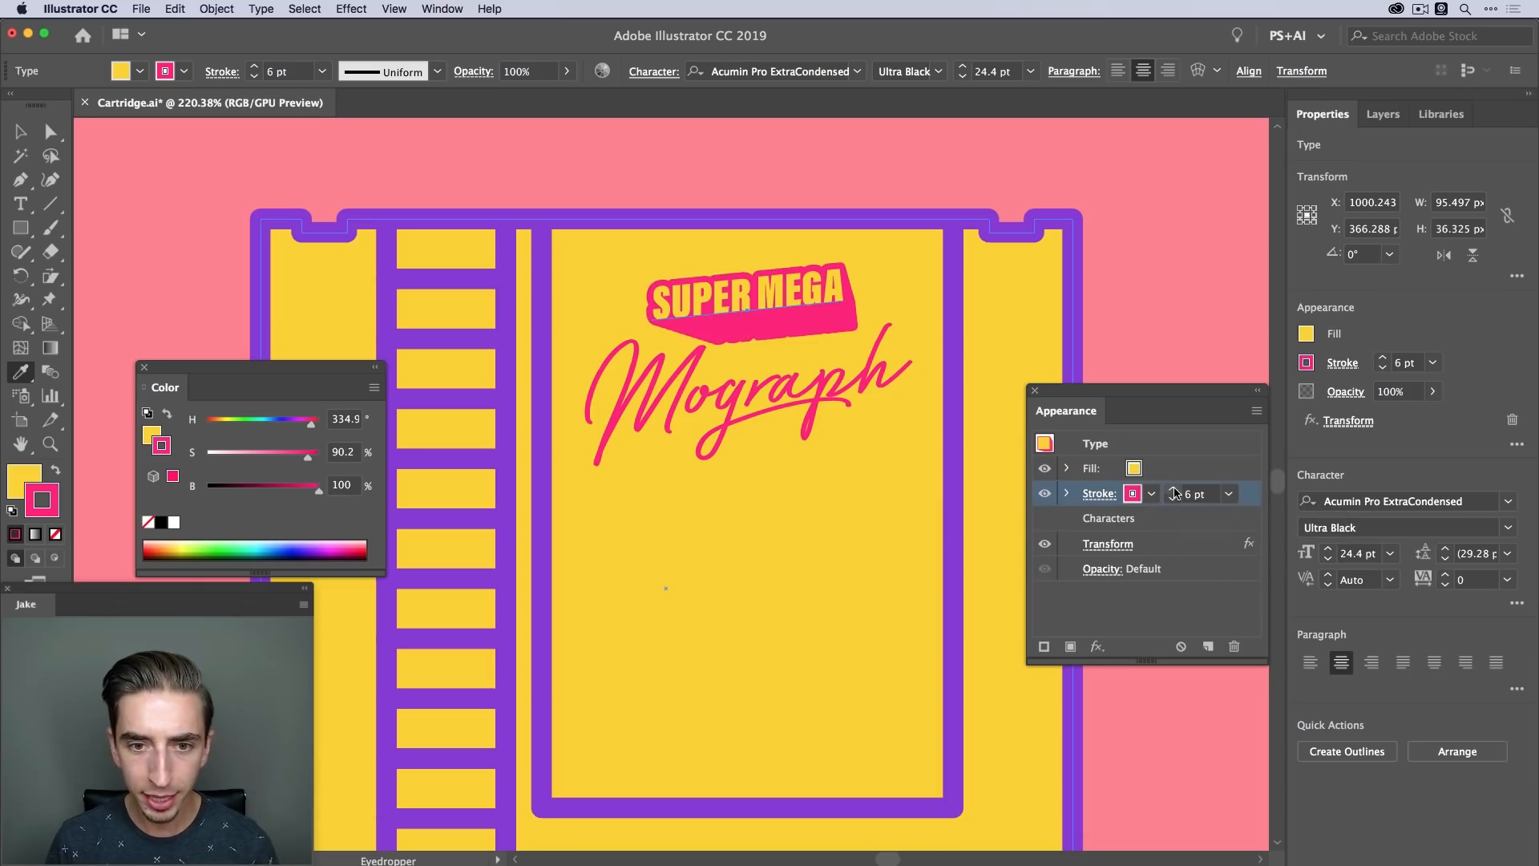
pyautogui.click(1174, 490)
pyautogui.press('z')
pyautogui.moveTo(723, 310); pyautogui.dragTo(1054, 307)
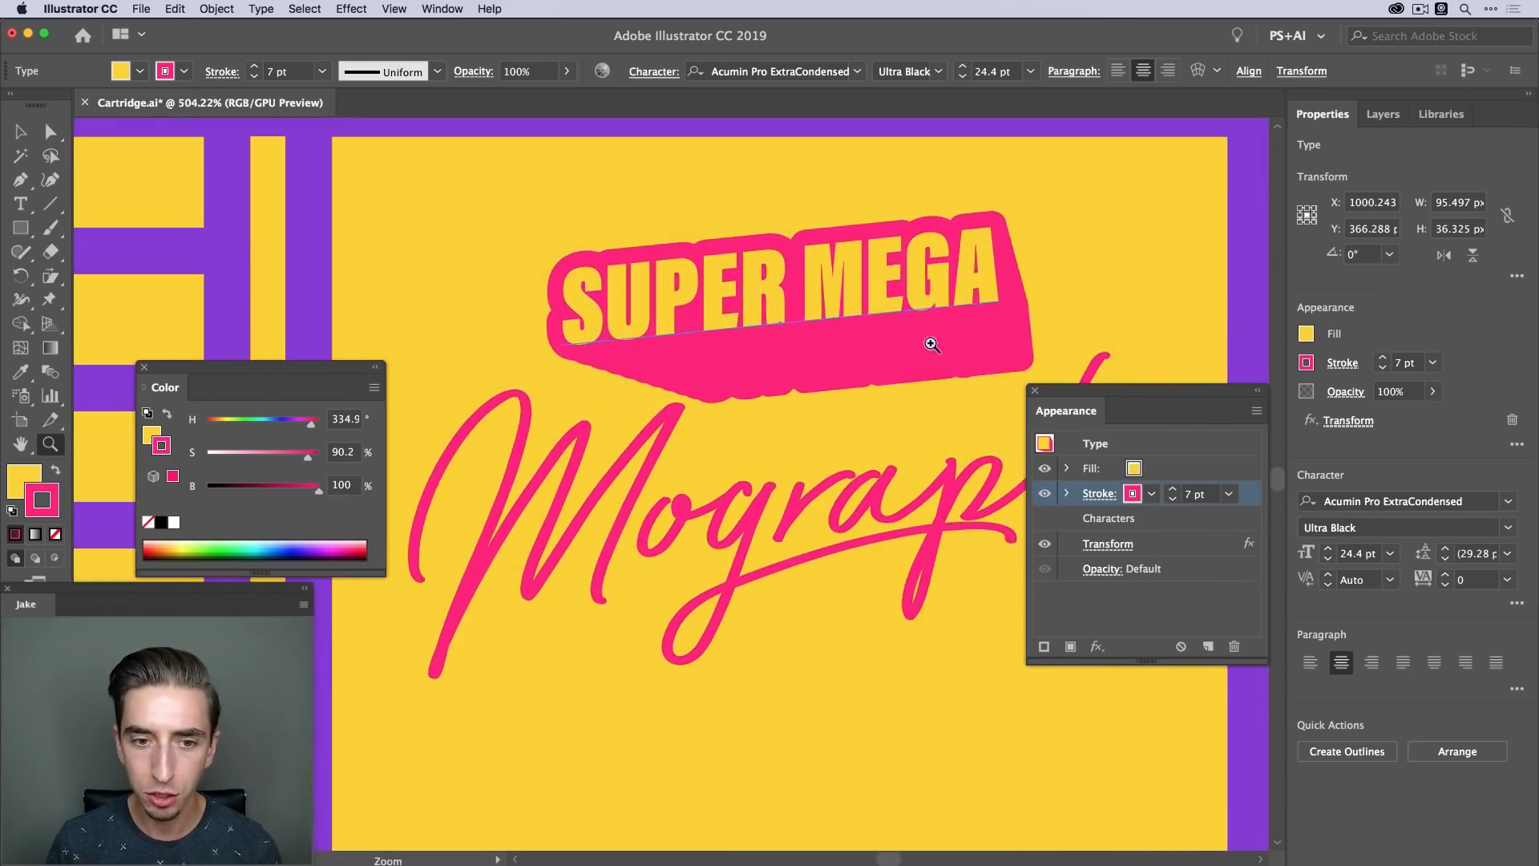
pyautogui.moveTo(872, 343); pyautogui.dragTo(952, 336)
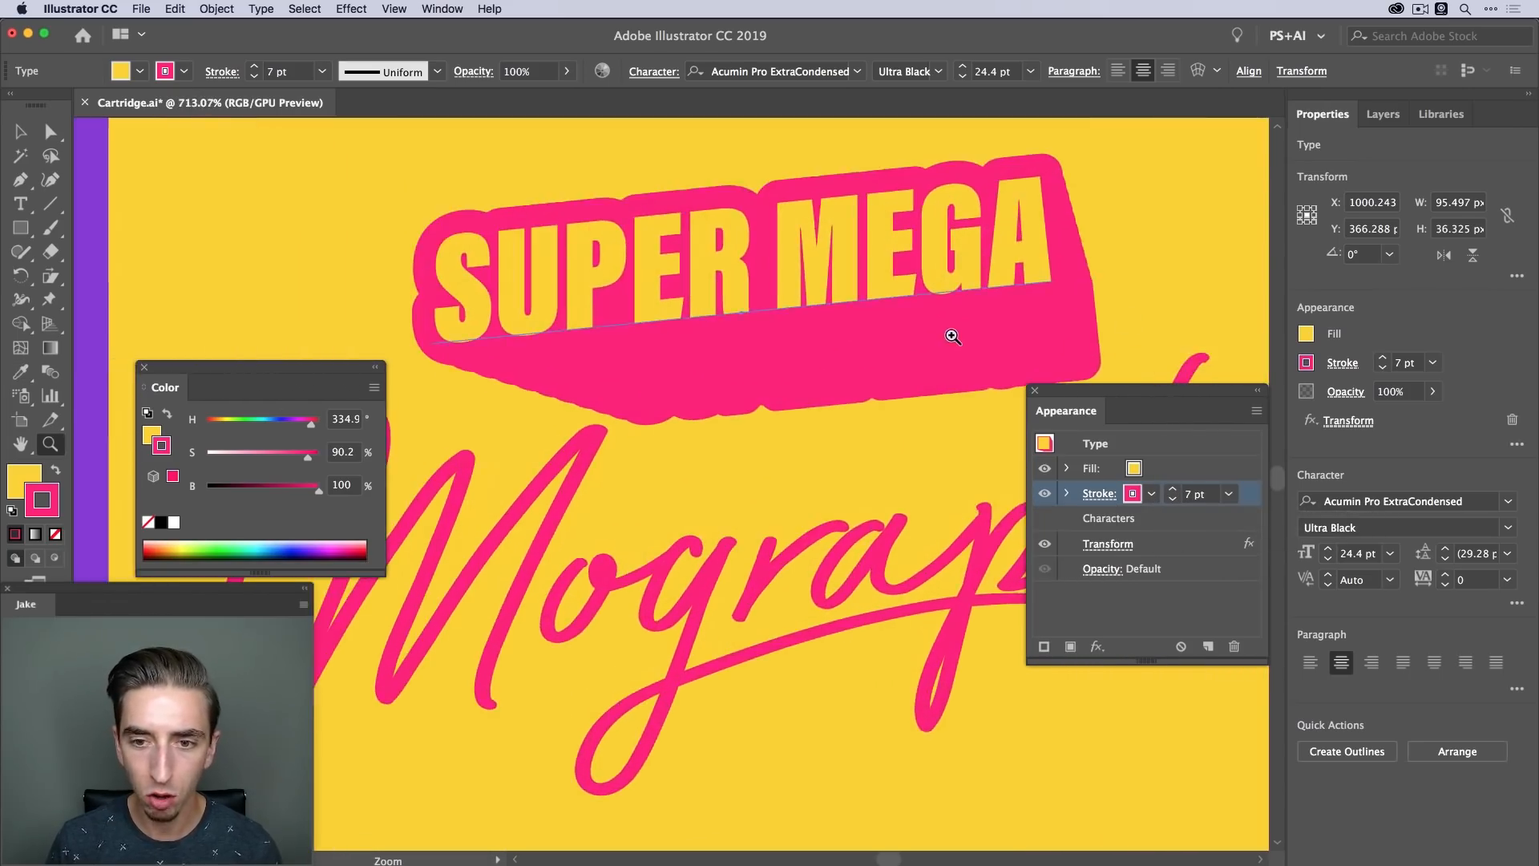
pyautogui.click(1173, 500)
pyautogui.click(1172, 500)
pyautogui.click(1173, 500)
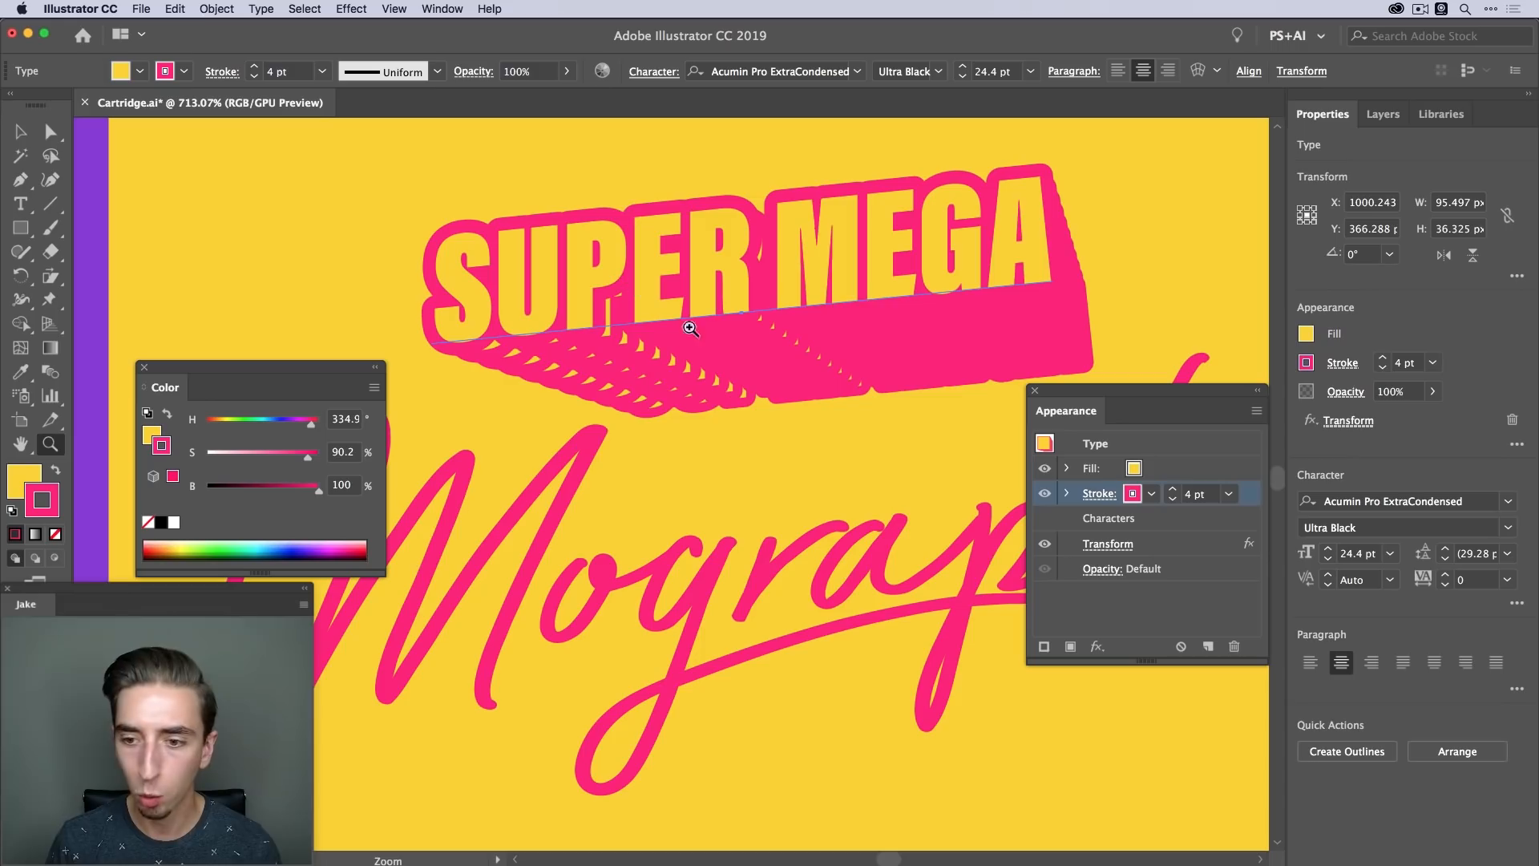
# Reopen the SUPER MEGA text's Transform effect with the preview on and increase the copies to 20
pyautogui.press('v')
pyautogui.click(1121, 545)
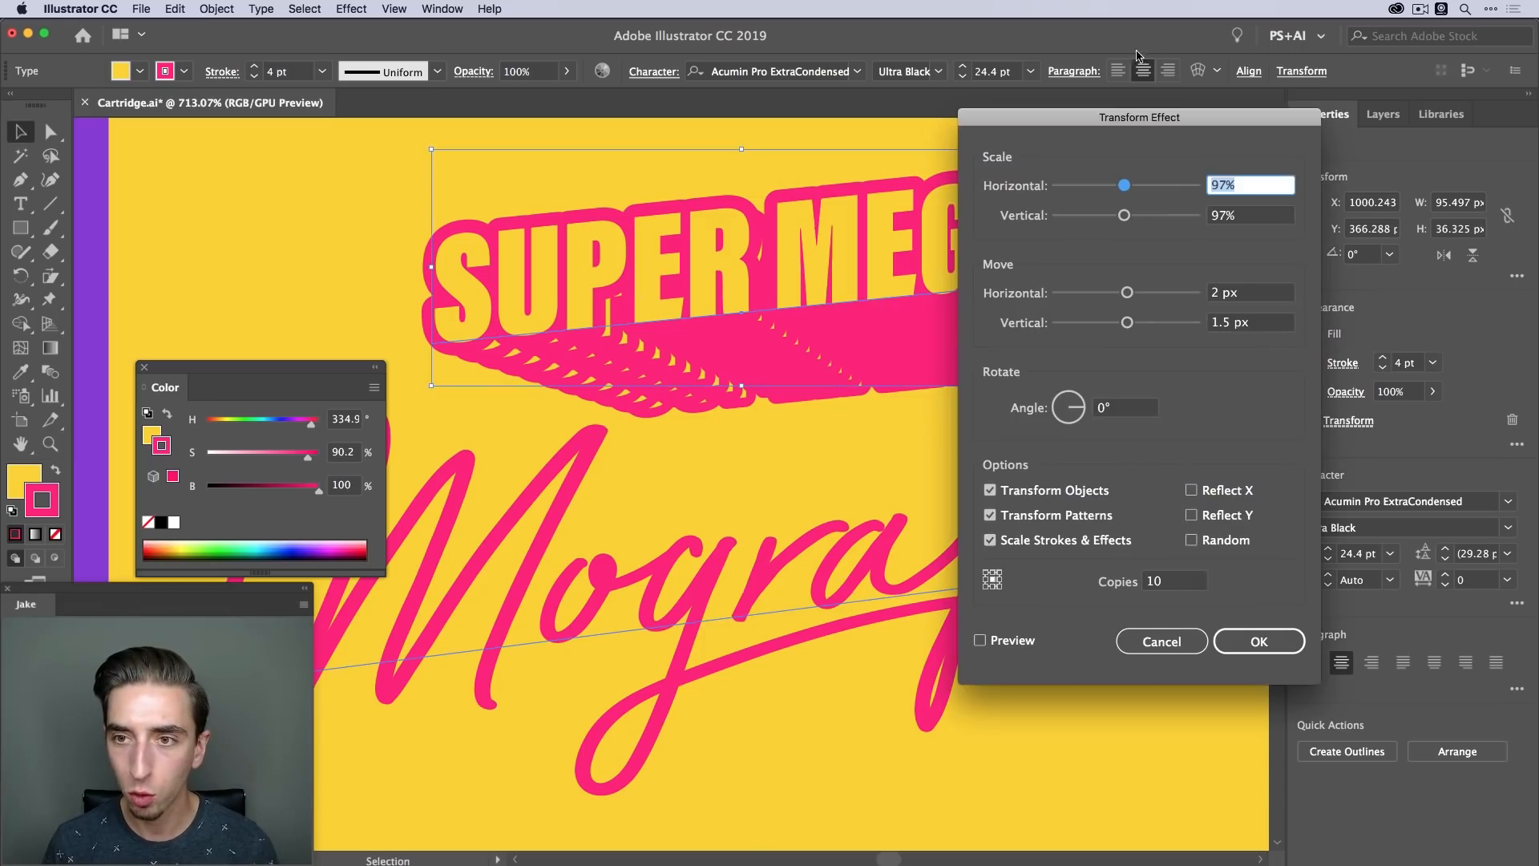
pyautogui.moveTo(1114, 117); pyautogui.dragTo(1280, 130)
pyautogui.click(1172, 653)
pyautogui.click(1344, 594)
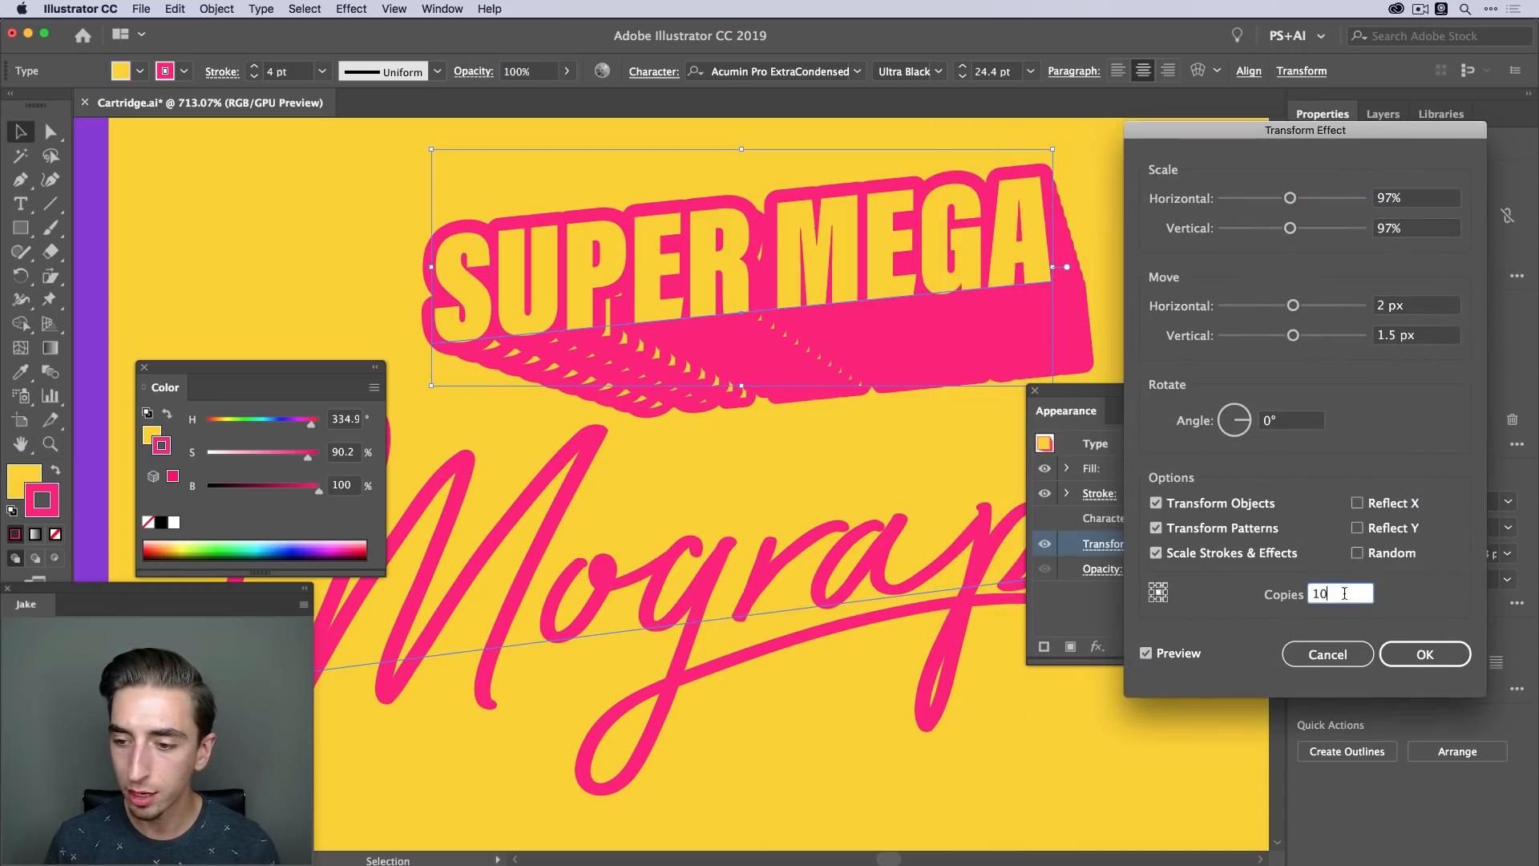
pyautogui.press('Up')
pyautogui.press('Up')
pyautogui.press('Up')
pyautogui.press('Up')
pyautogui.press('Up')
pyautogui.press('Up')
pyautogui.press('Up')
pyautogui.press('Up')
pyautogui.press('Up')
pyautogui.press('Up')
pyautogui.press('Up')
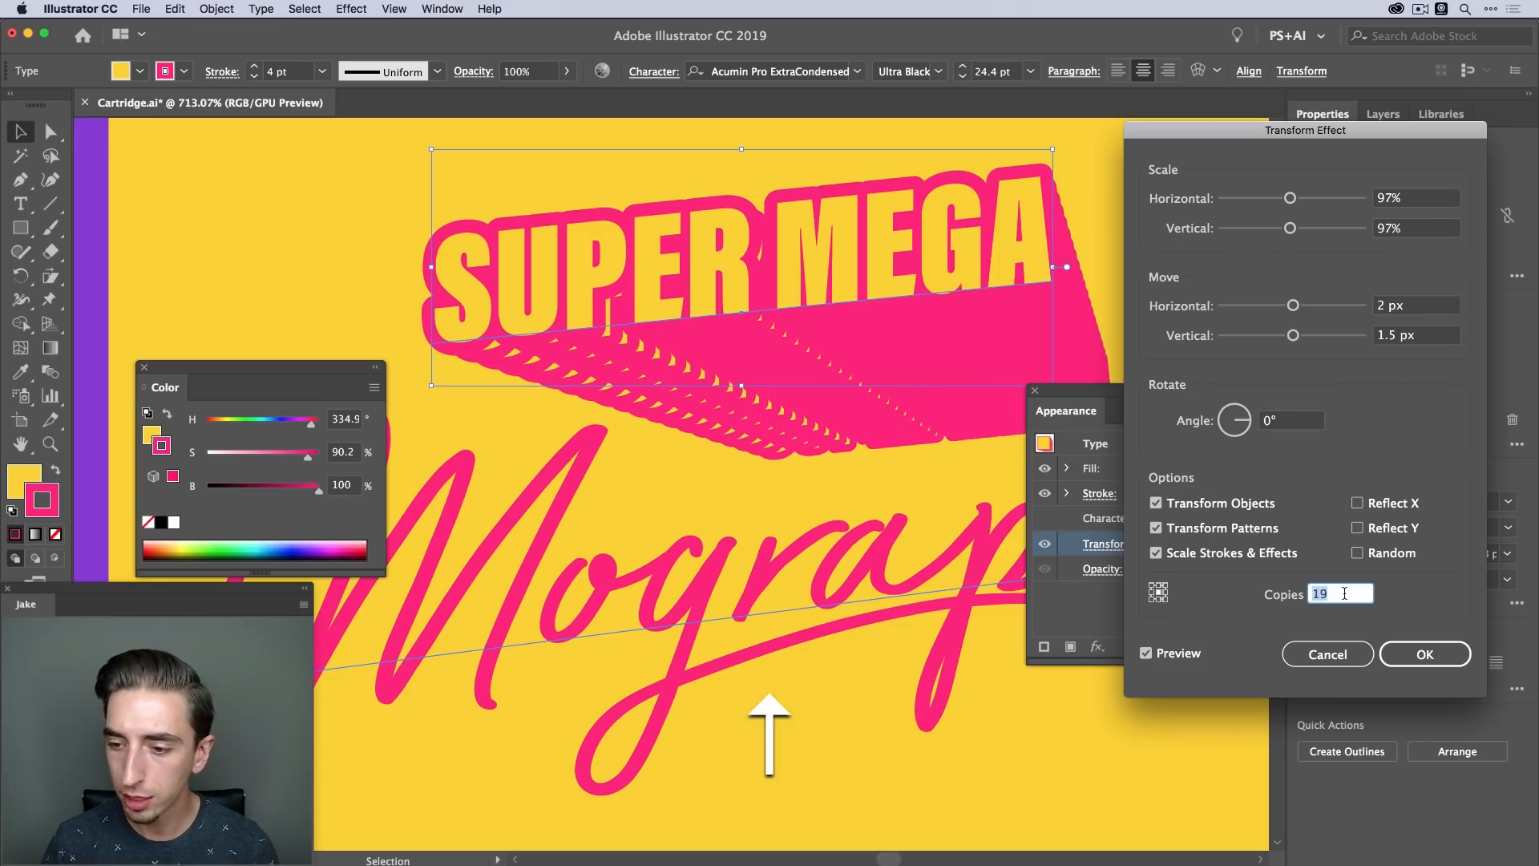
pyautogui.press('Down')
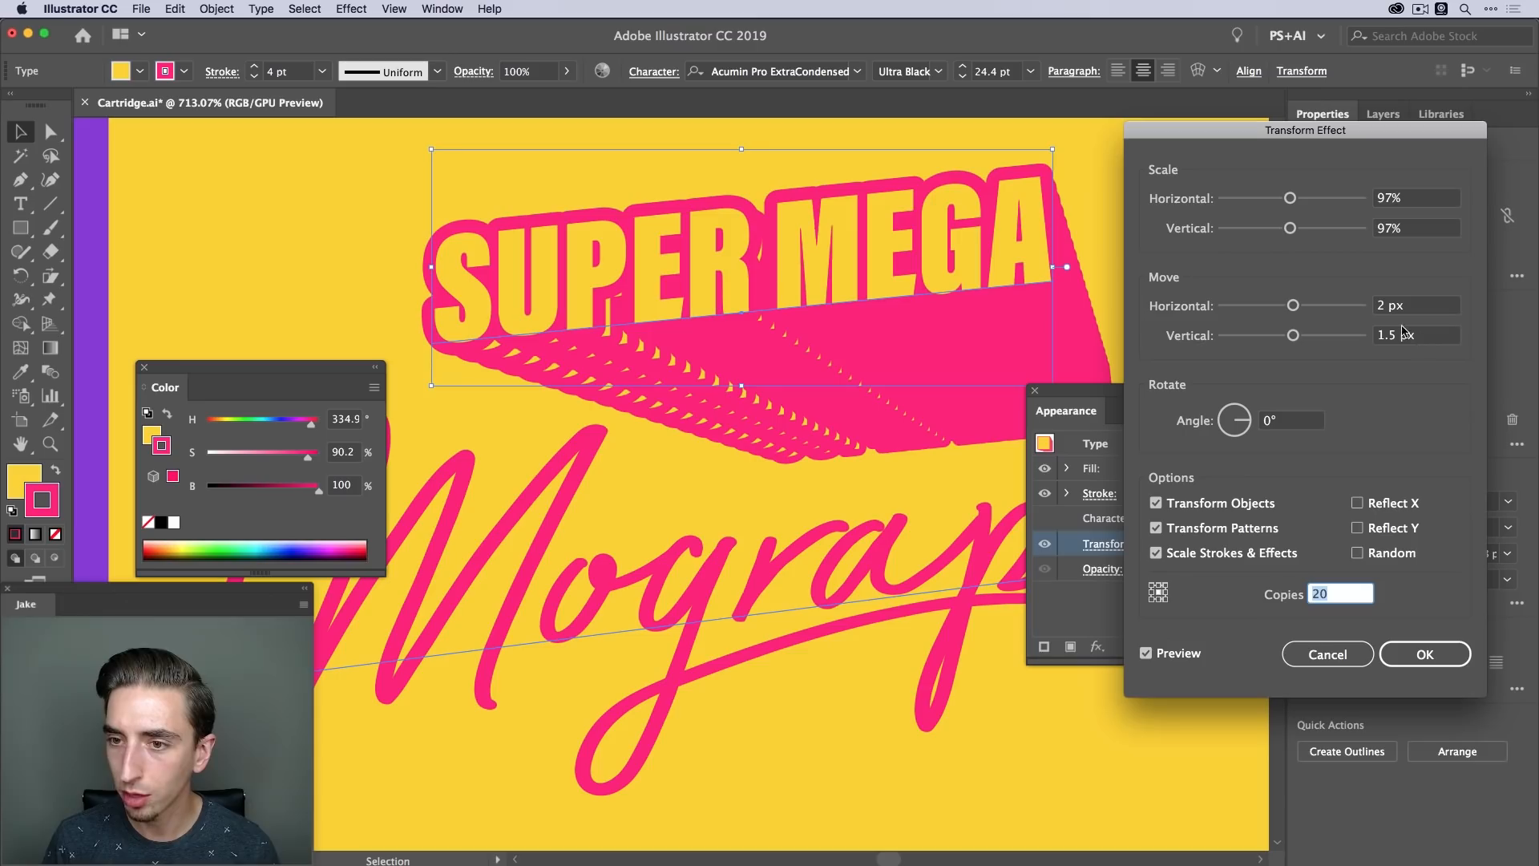
# Reduce the Transform effect's move to 1 px horizontal and 0.75 px vertical, and apply it
pyautogui.doubleClick(1381, 307)
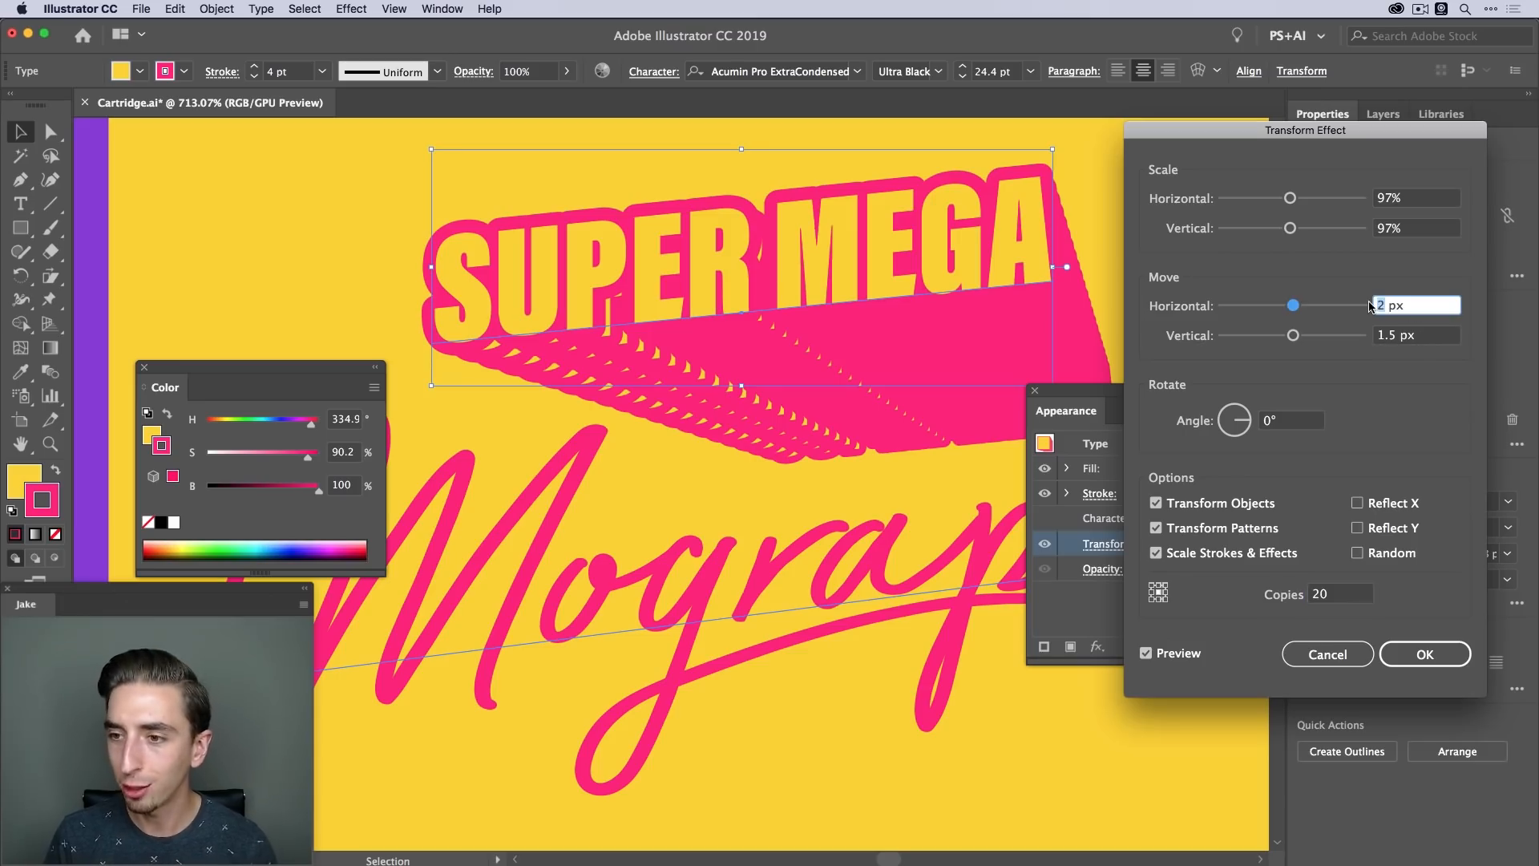
pyautogui.write('1')
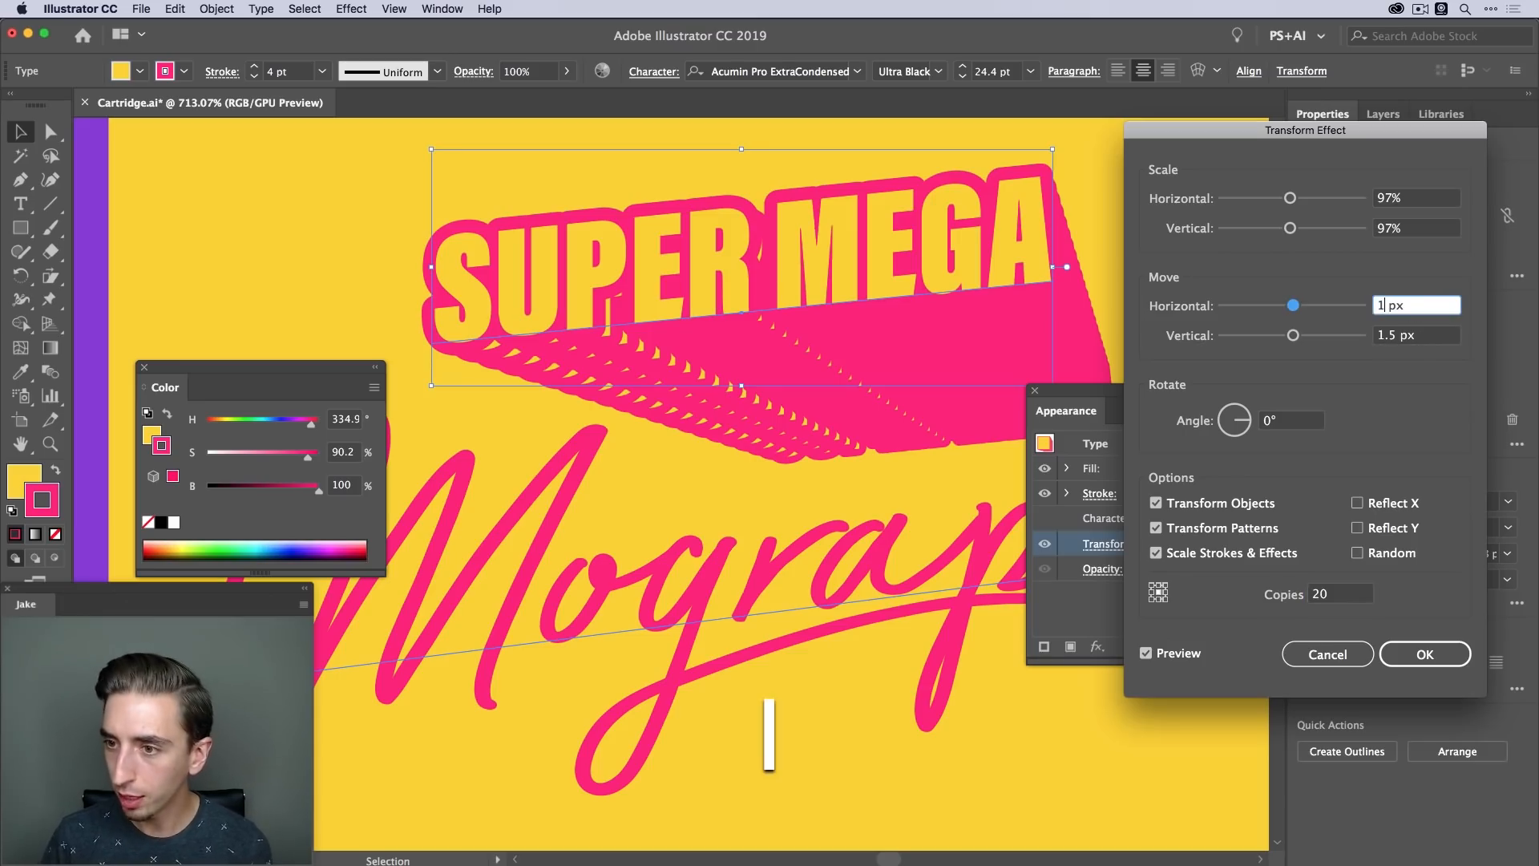
pyautogui.doubleClick(1382, 334)
pyautogui.write('.75')
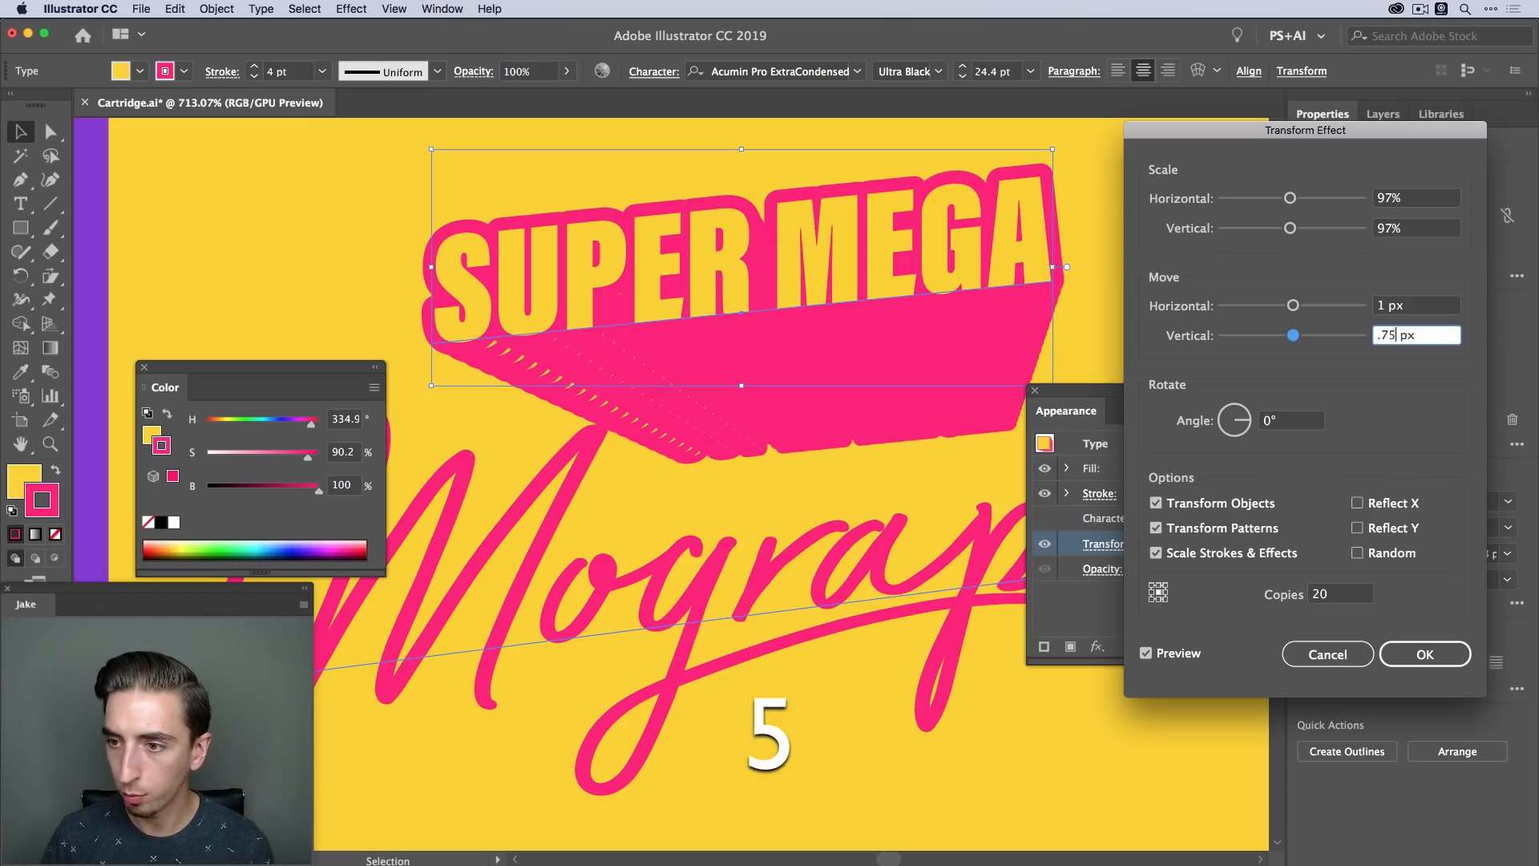
pyautogui.click(1417, 308)
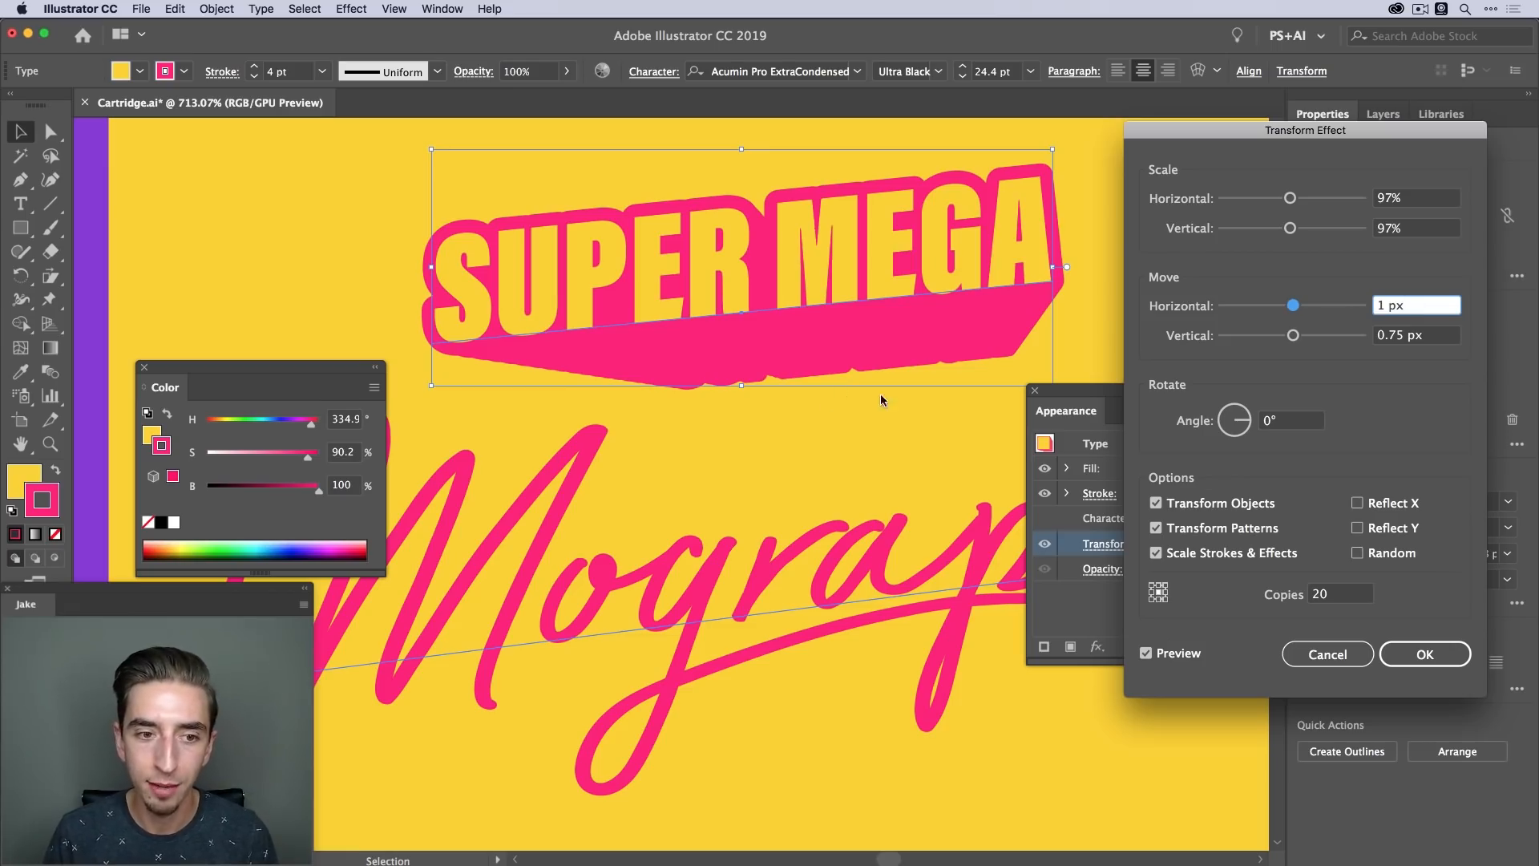
pyautogui.click(1407, 656)
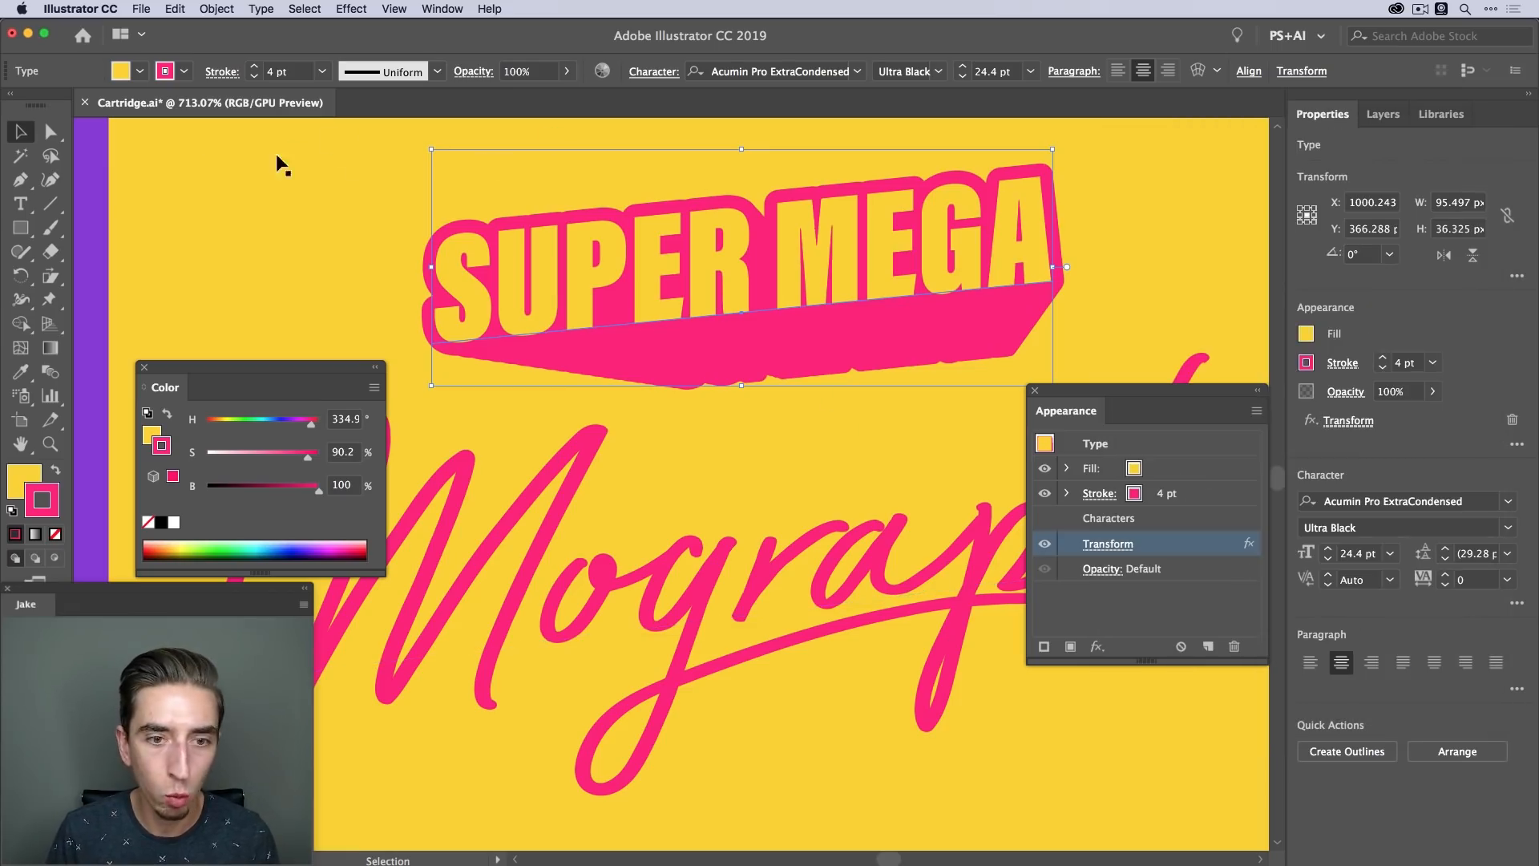
# Nudge the SUPER MEGA text about 6 px right and 1 px down above the Mograph lettering
pyautogui.press('super+1')
pyautogui.click(956, 275)
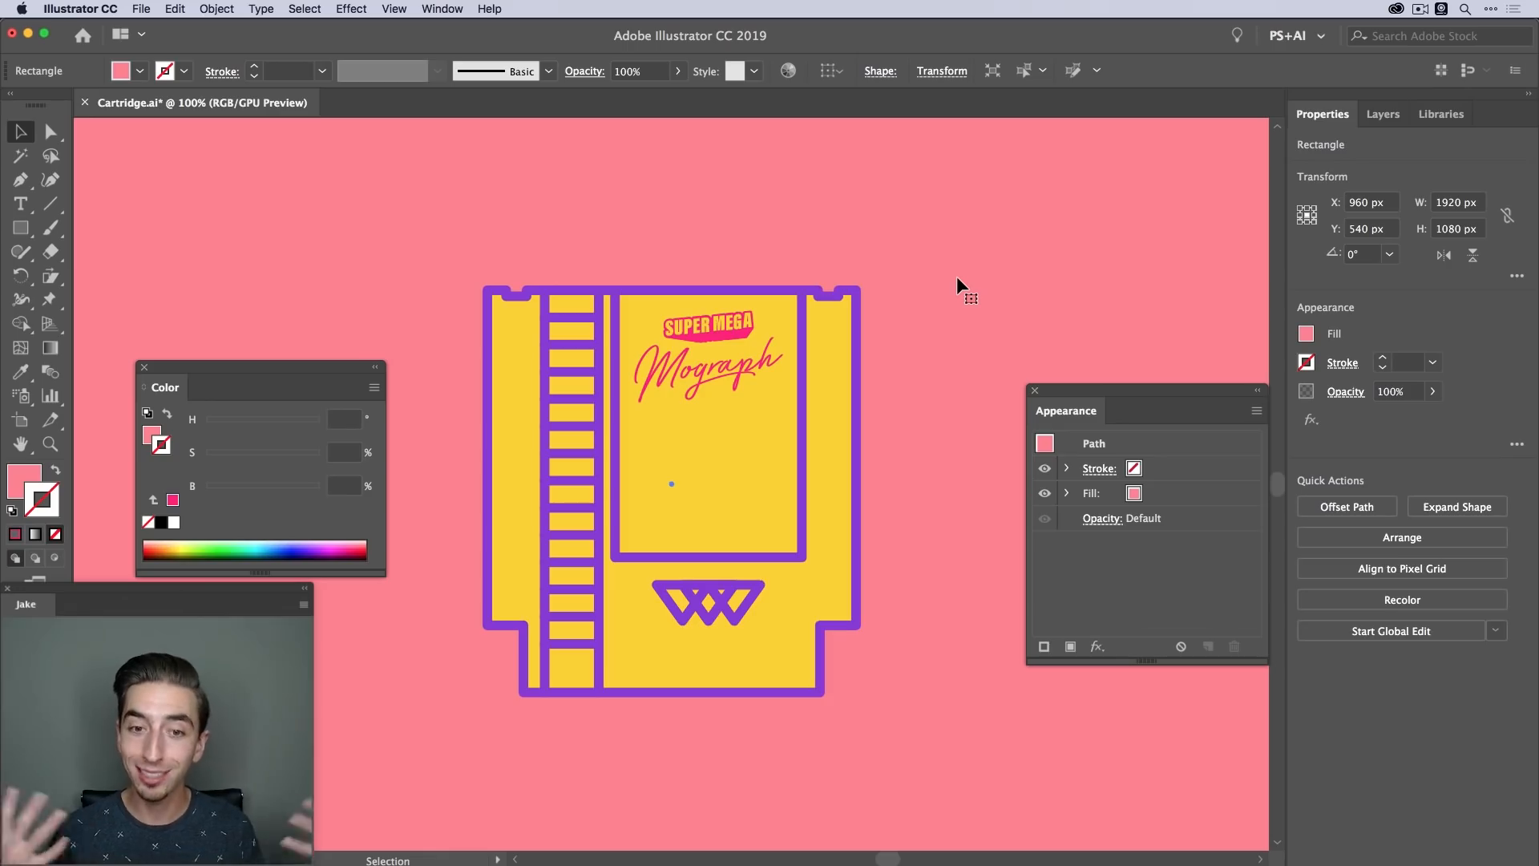
pyautogui.click(725, 321)
pyautogui.press('Right')
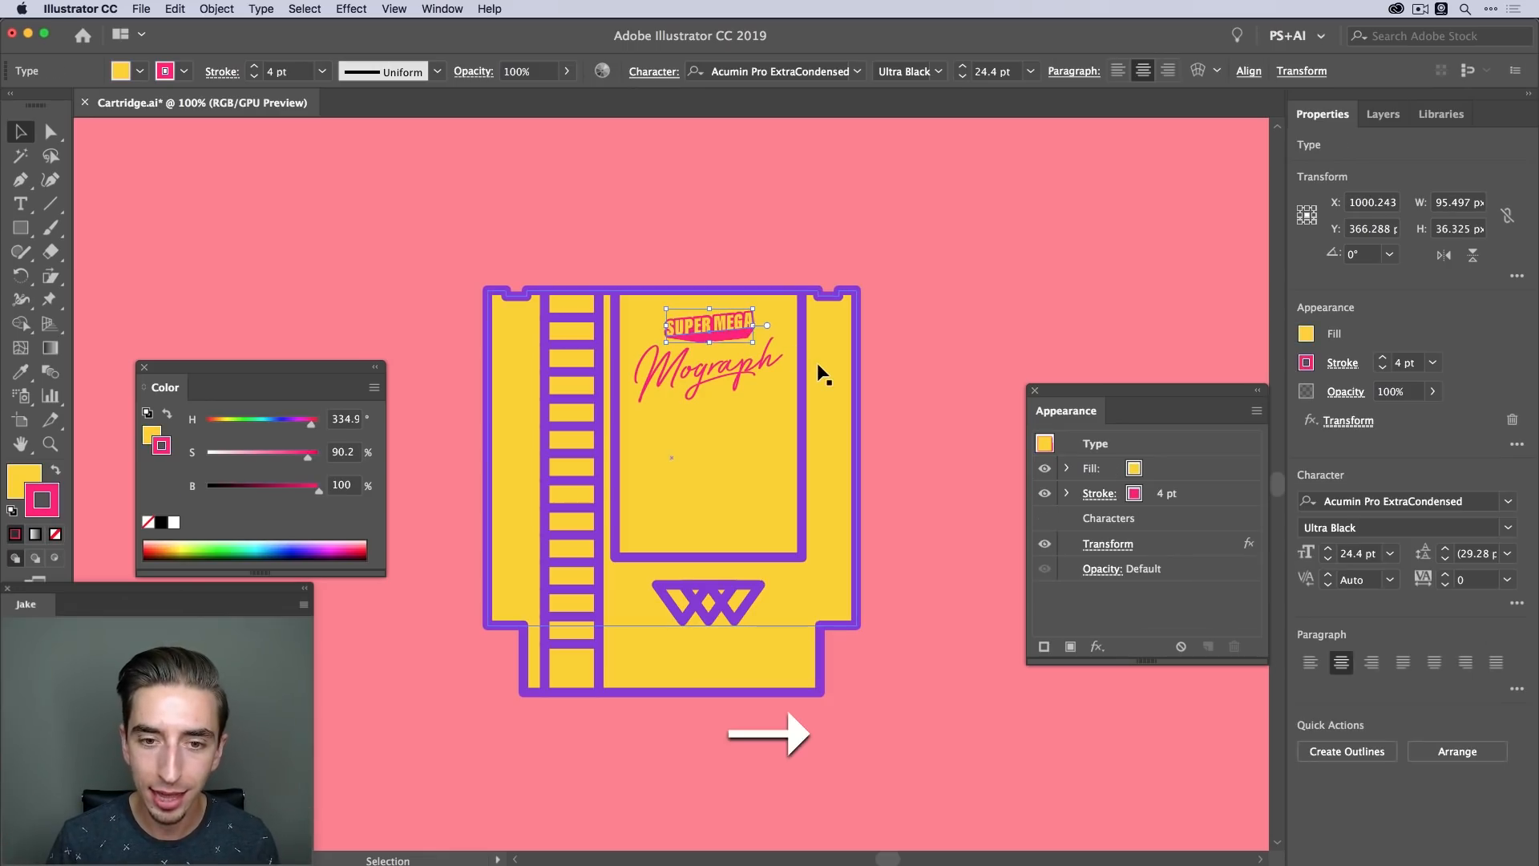
pyautogui.press('Right')
pyautogui.press('Right')
pyautogui.press('Right')
pyautogui.press('Right')
pyautogui.press('Right')
pyautogui.press('Right')
pyautogui.press('Down')
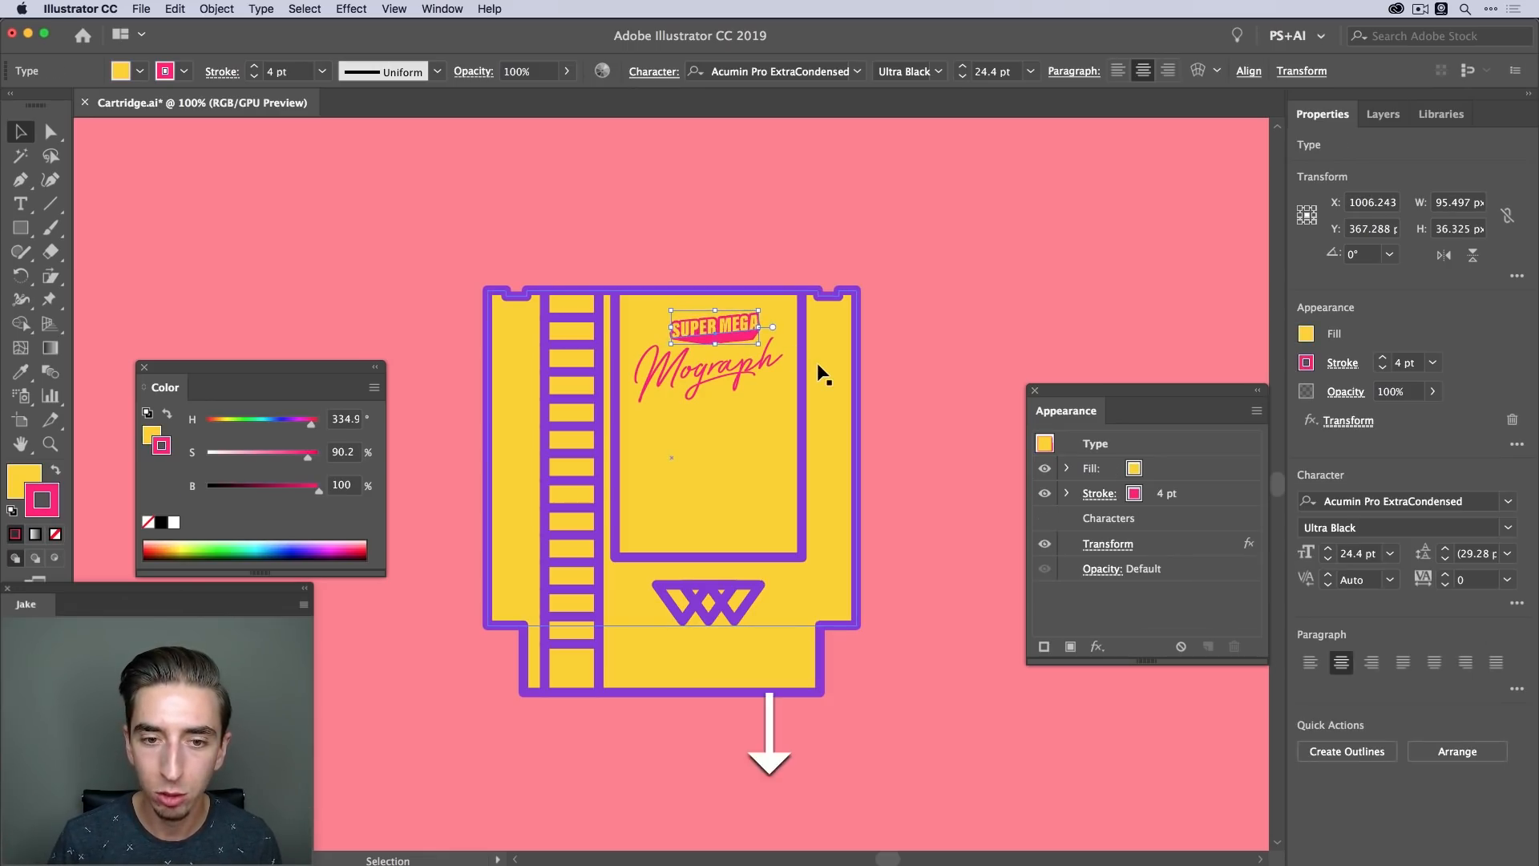
# Nudge the SUPER MEGA text 1 px to the right above the Mograph lettering and deselect it
pyautogui.click(824, 239)
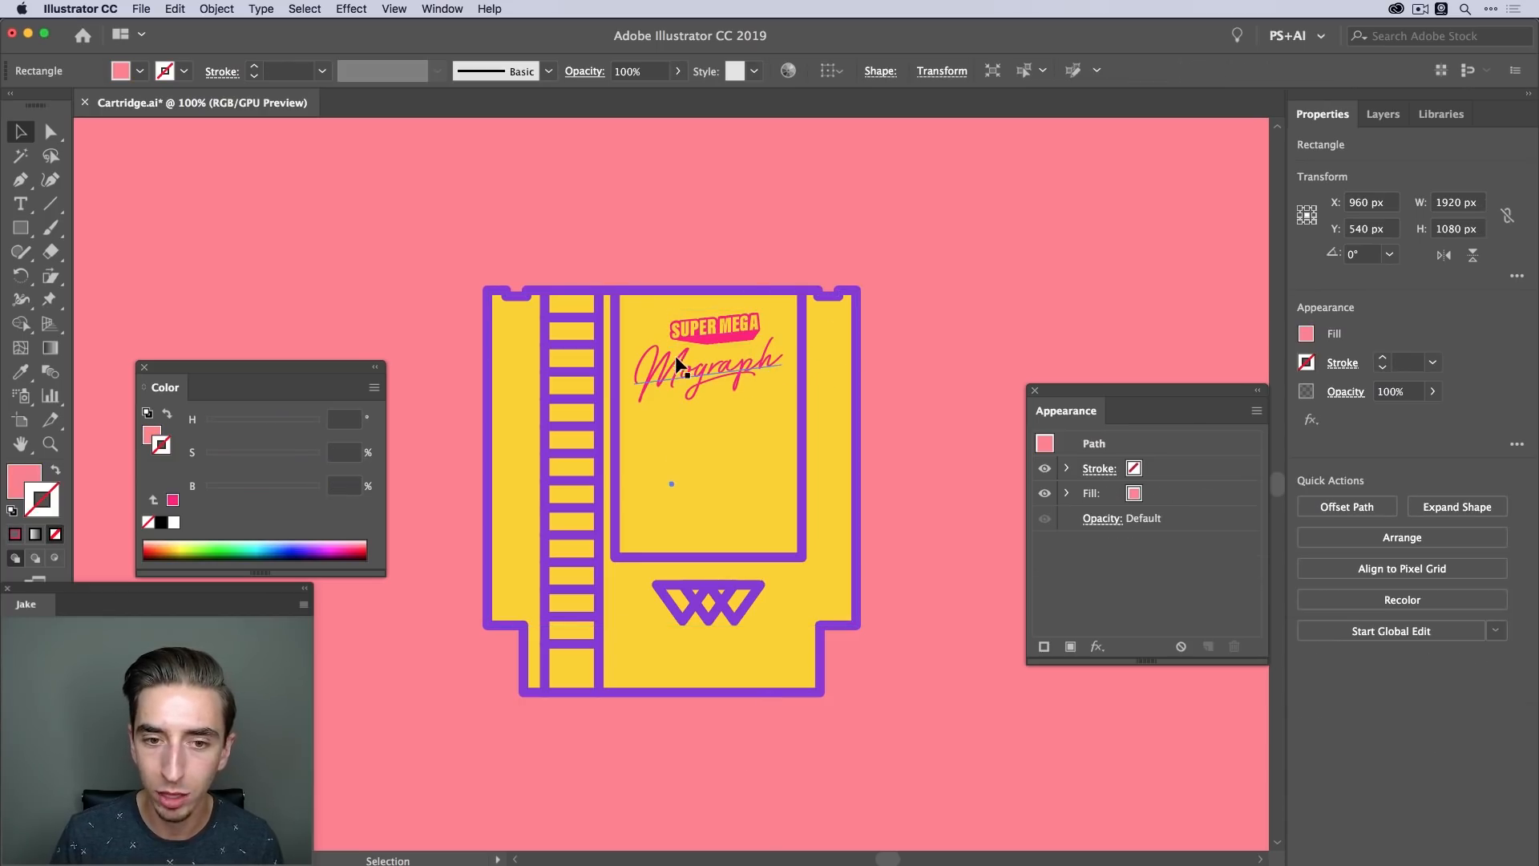
pyautogui.click(728, 322)
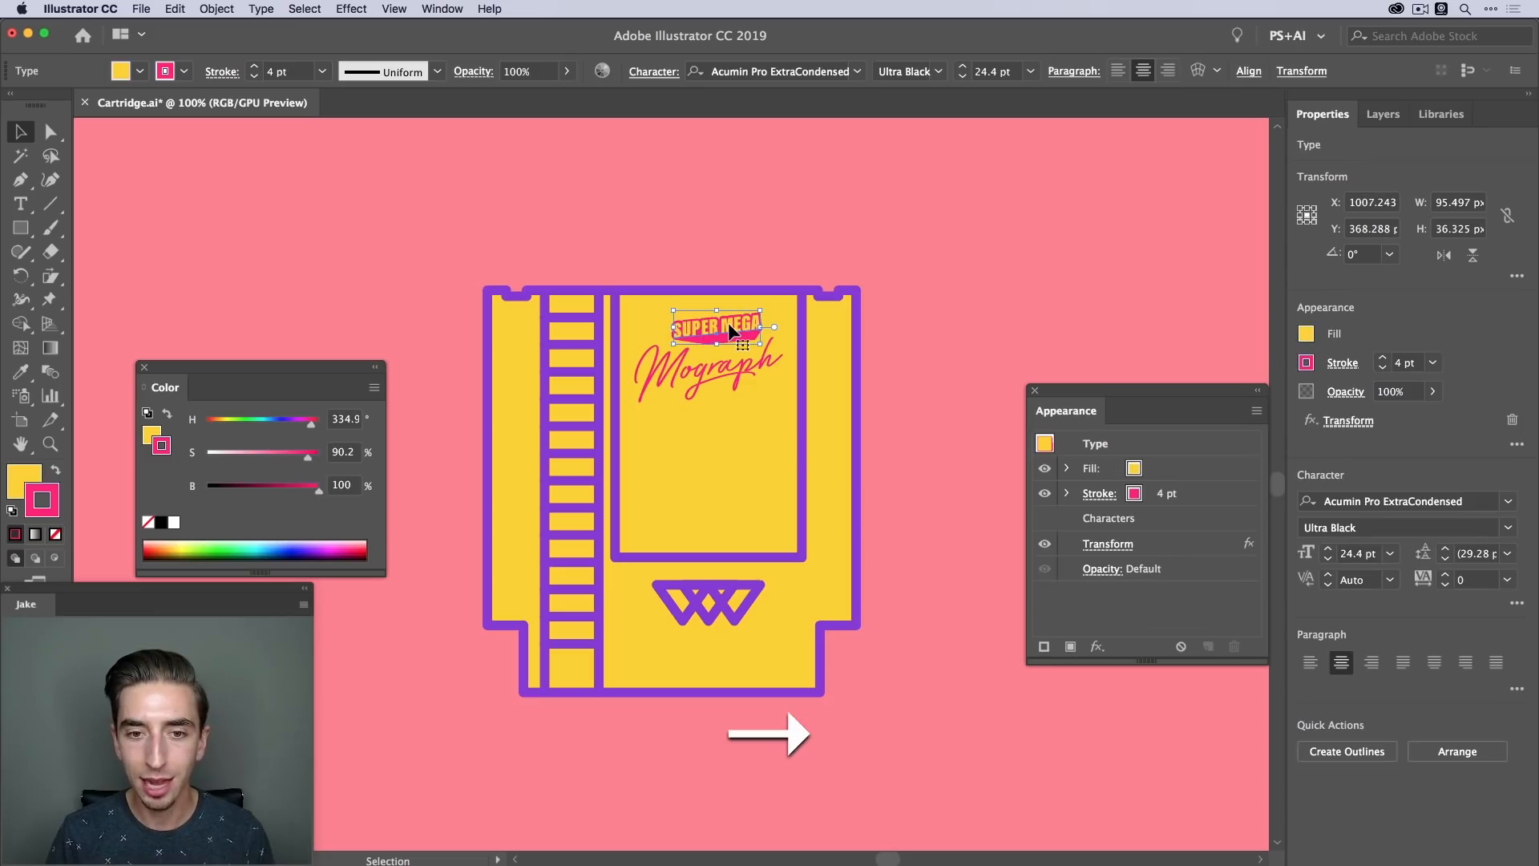
pyautogui.click(864, 407)
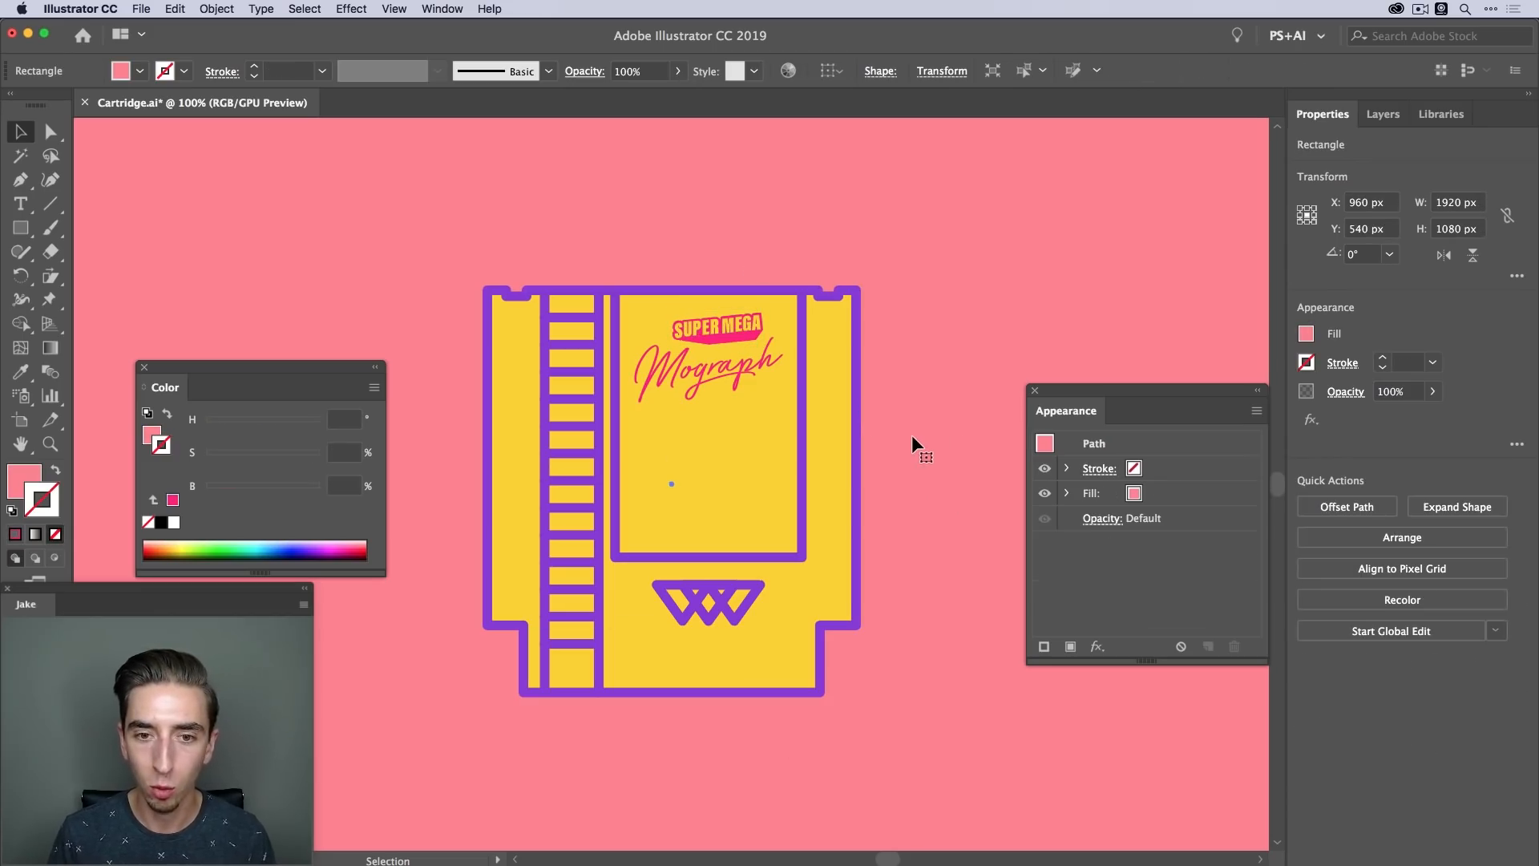
# Save the cartridge document and close the floating Appearance and Color panels
pyautogui.press('super+s')
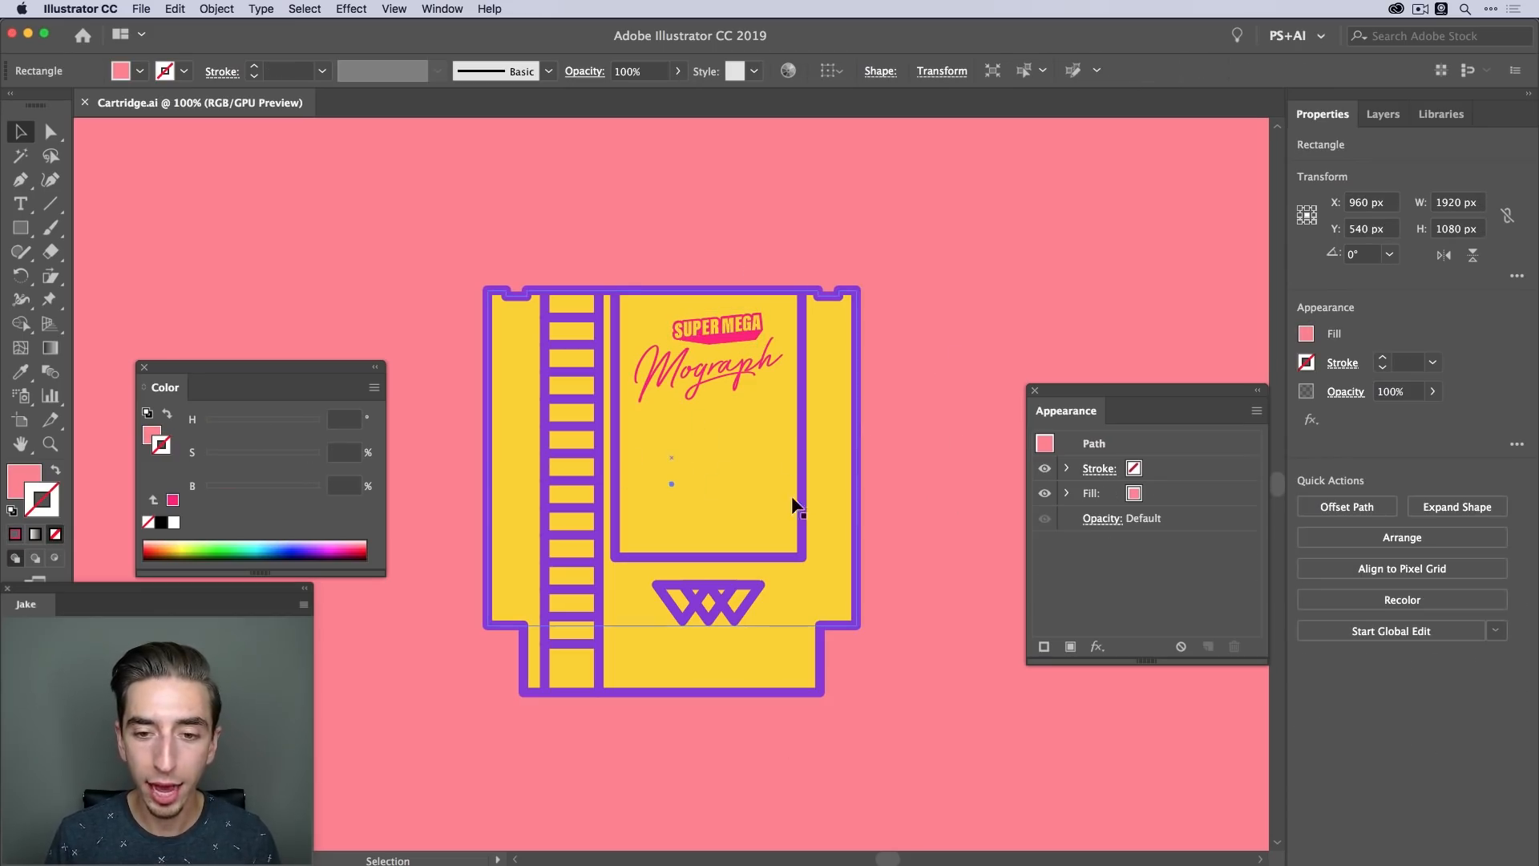
pyautogui.click(1034, 391)
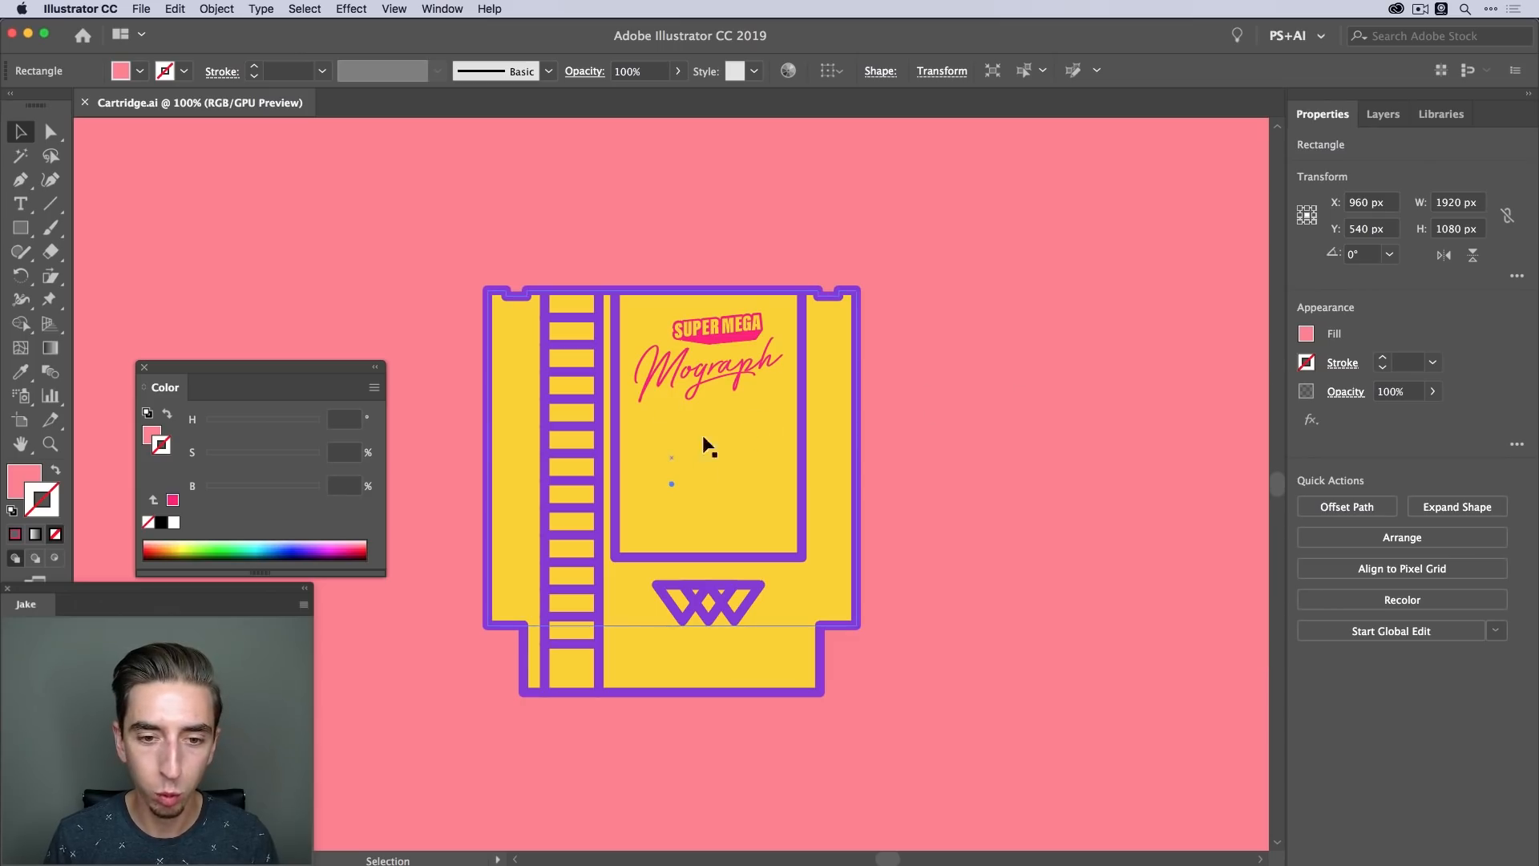
pyautogui.click(144, 368)
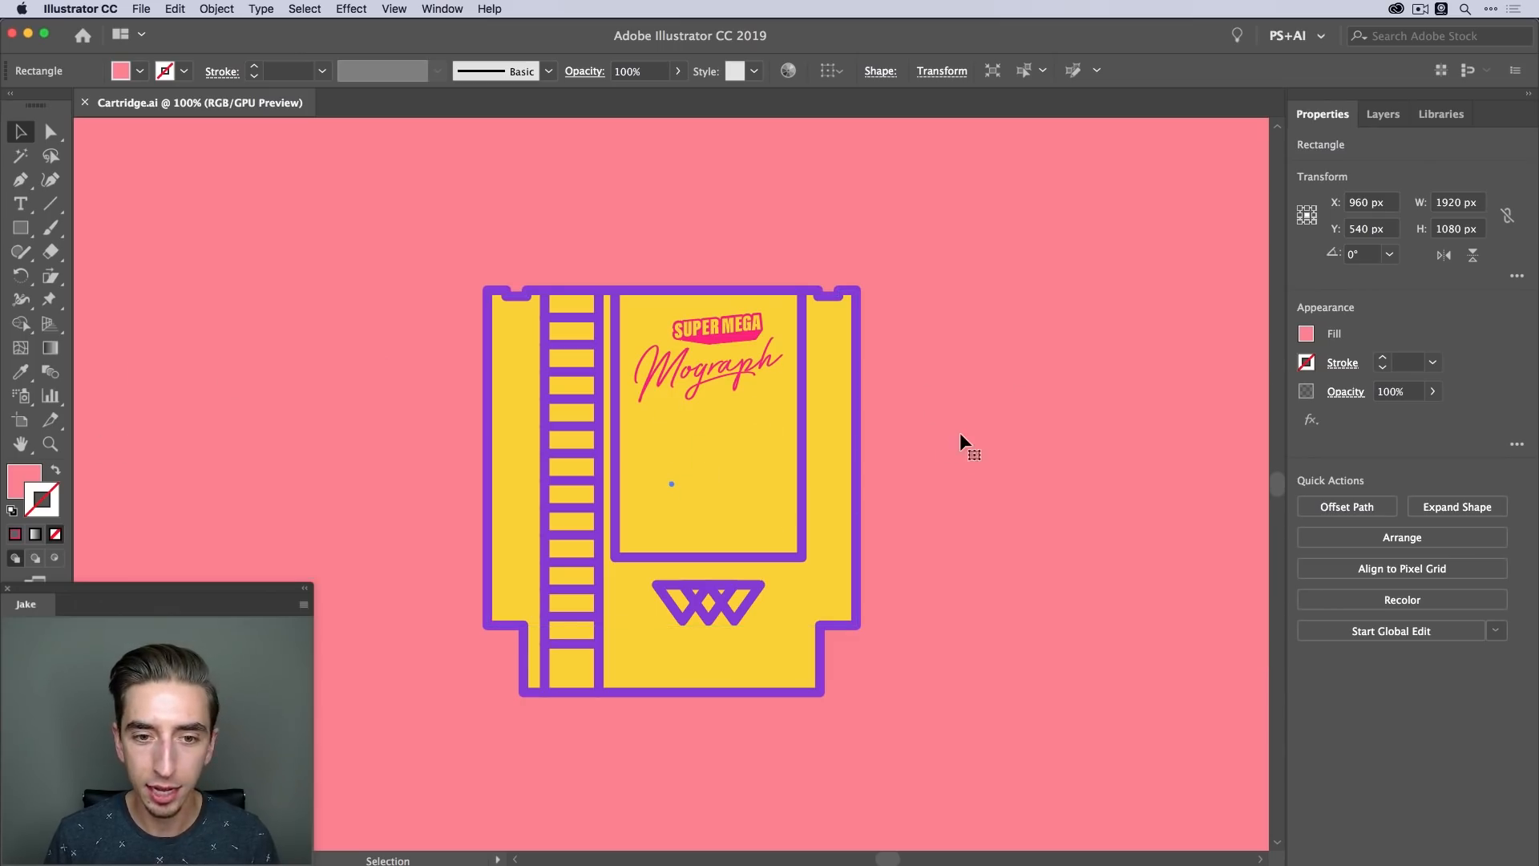
# Lock the pink 1920 × 1080 px background rectangle behind the cartridge
pyautogui.press('space')
pyautogui.moveTo(967, 533); pyautogui.dragTo(966, 568)
pyautogui.moveTo(967, 189); pyautogui.dragTo(978, 260)
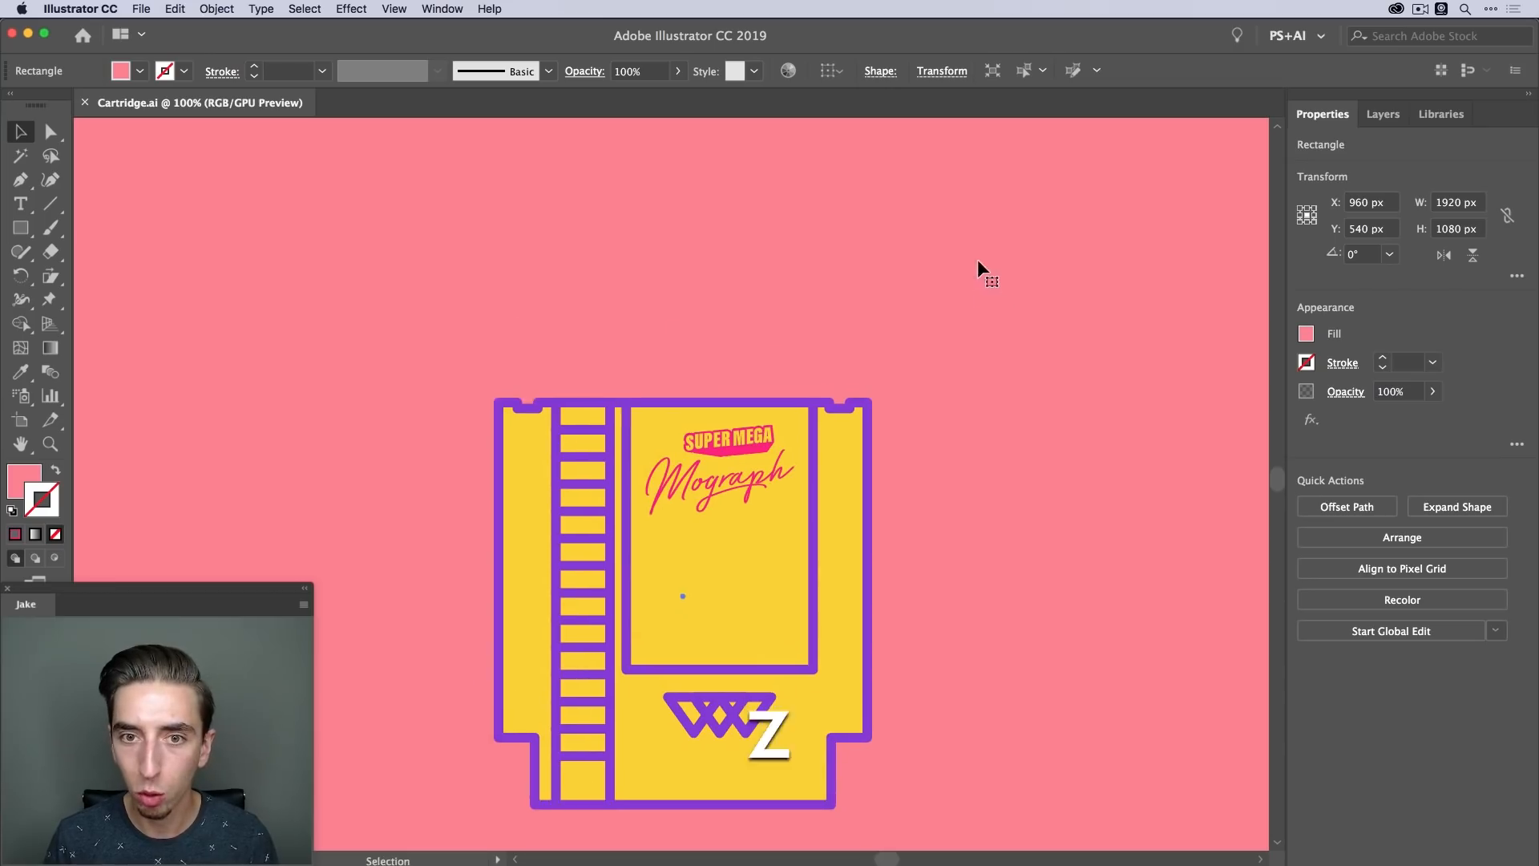
pyautogui.press('z')
pyautogui.keyDown('alt'); pyautogui.click(978, 260); pyautogui.keyUp('alt')
pyautogui.press('space')
pyautogui.moveTo(996, 373); pyautogui.dragTo(896, 360)
pyautogui.press('v')
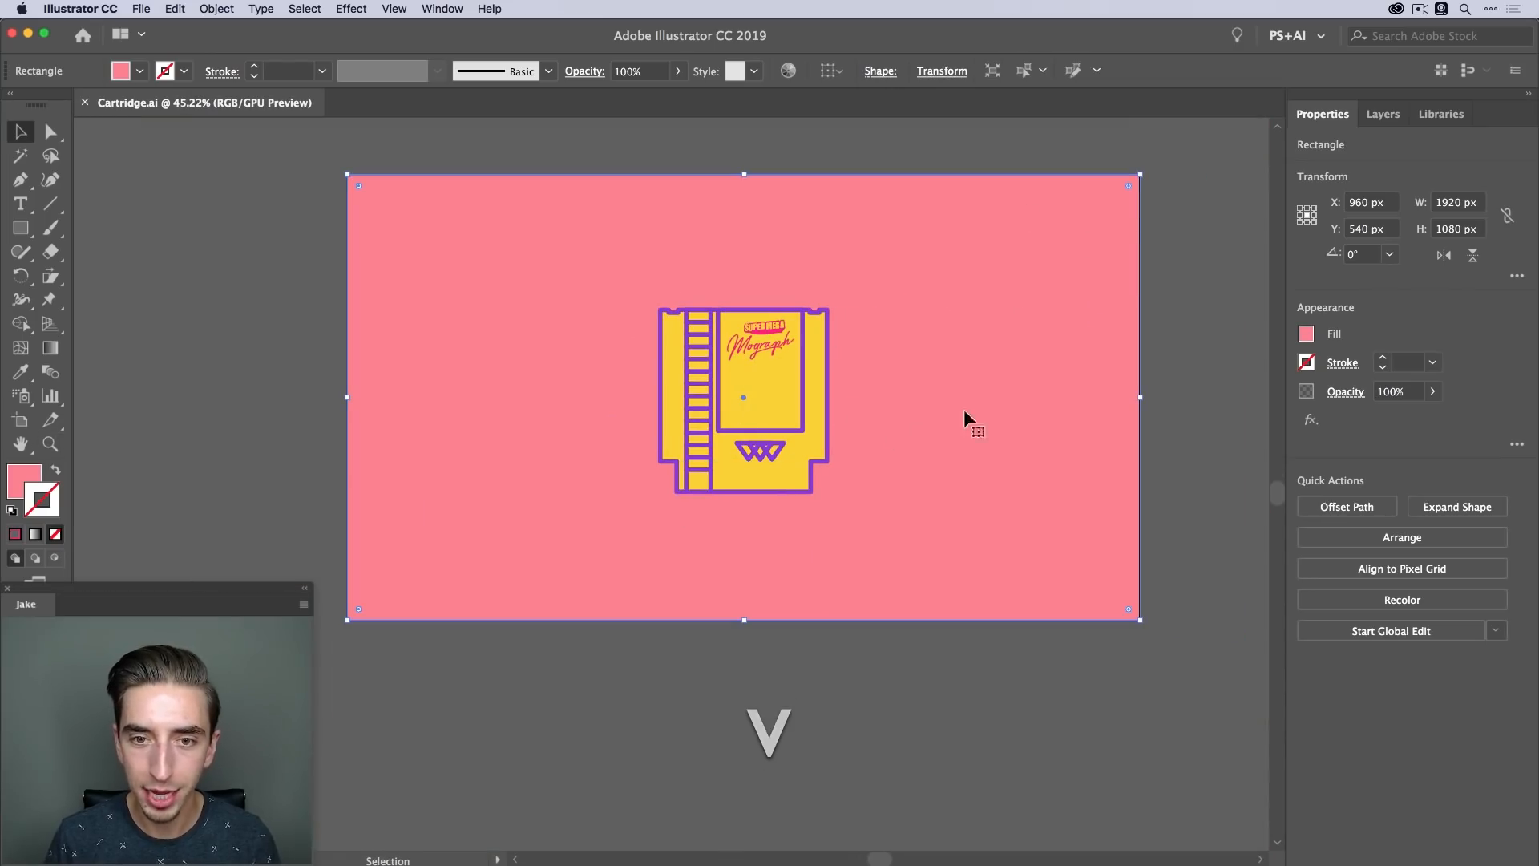
pyautogui.click(1200, 283)
pyautogui.click(1135, 193)
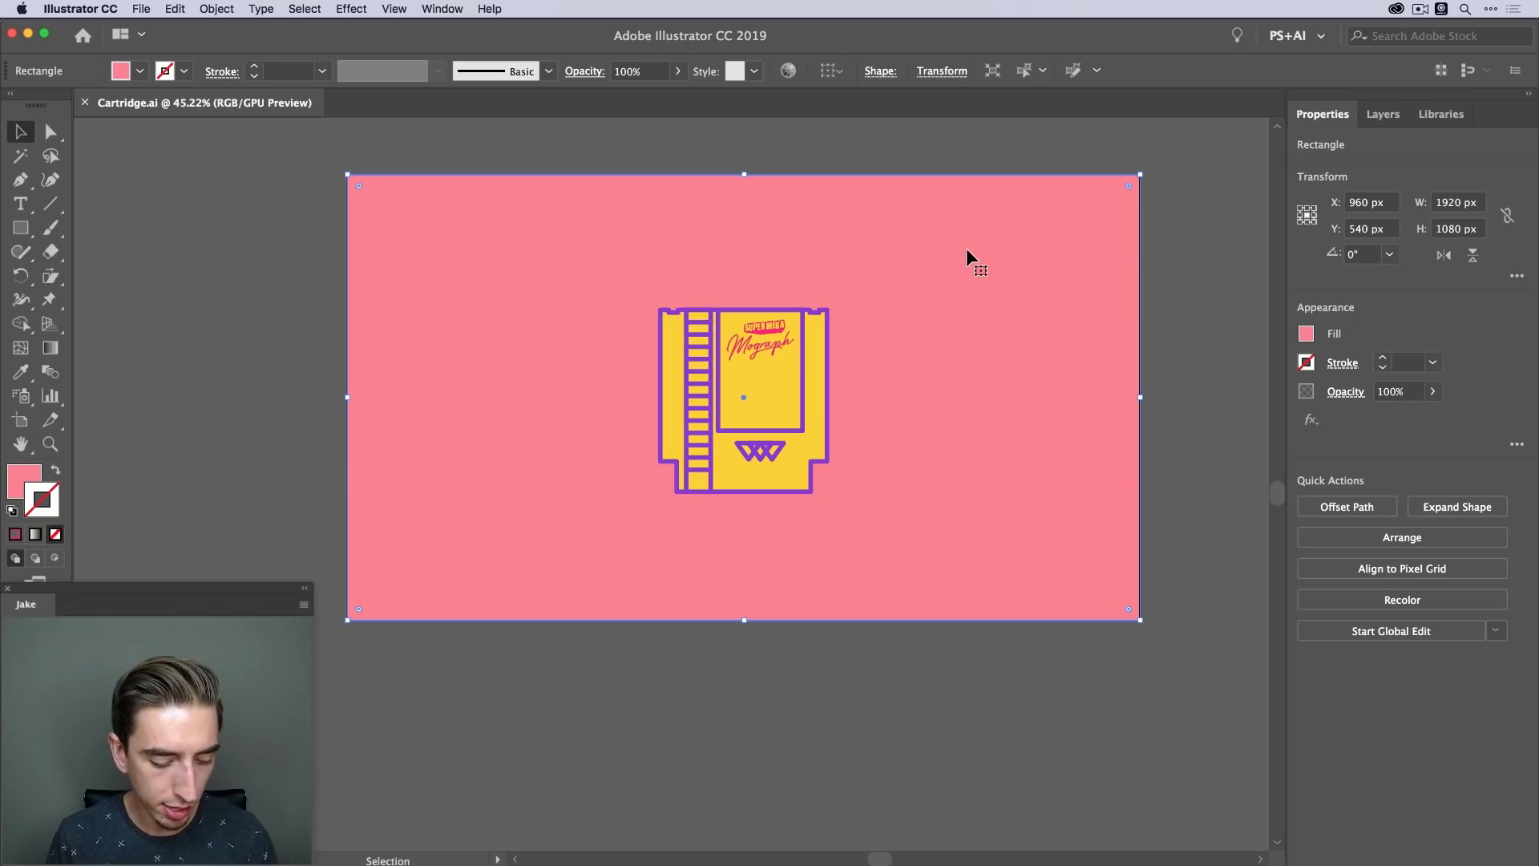
pyautogui.press('super+2')
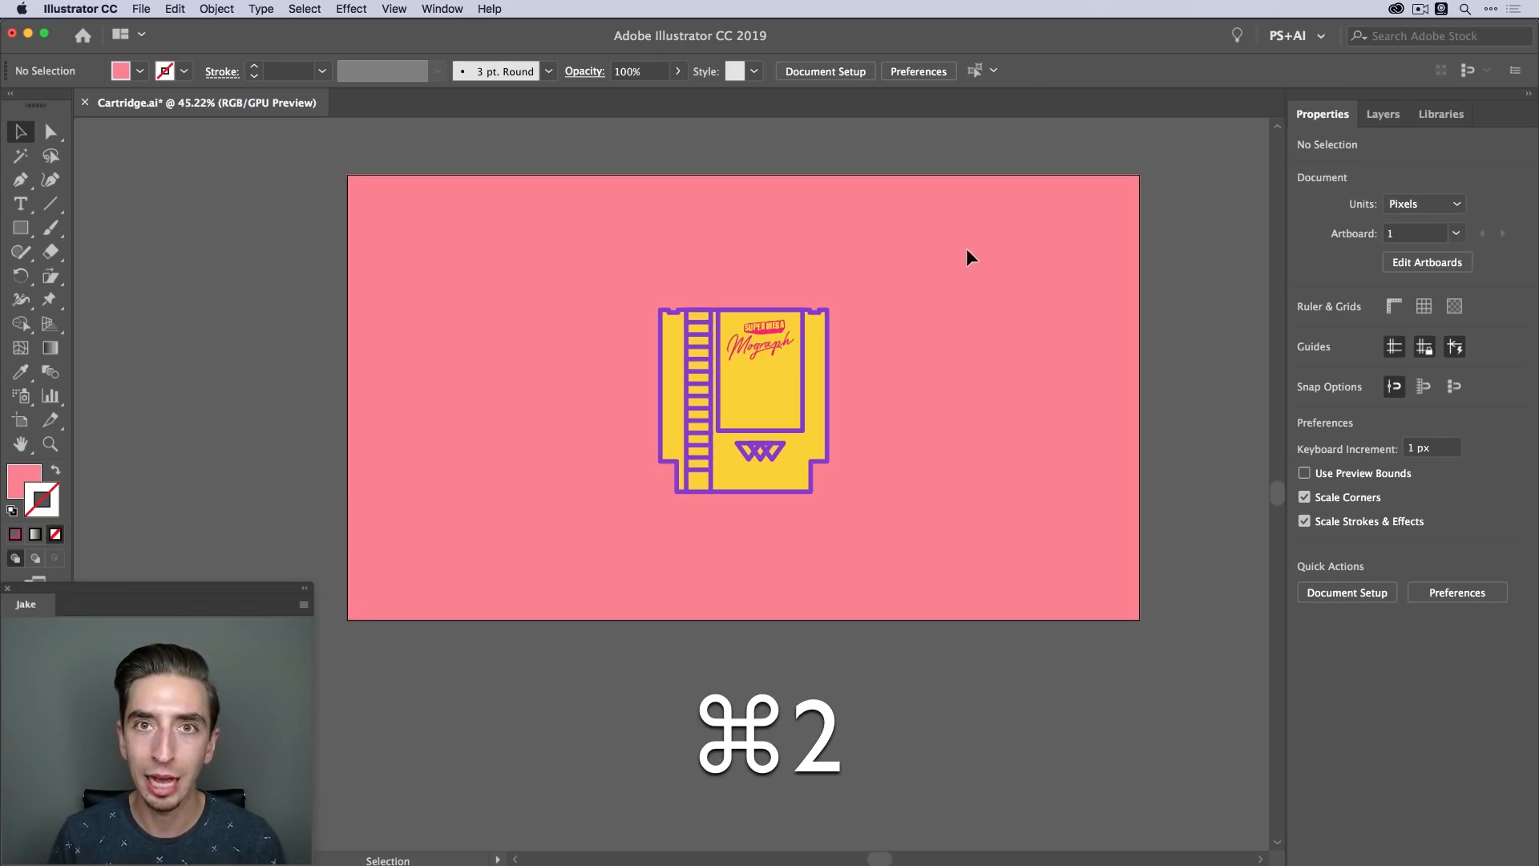
# Draw a square about 263 px wide in the empty area to the right of the cartridge
pyautogui.press('z')
pyautogui.moveTo(729, 398); pyautogui.dragTo(868, 437)
pyautogui.press('space')
pyautogui.press('super+1')
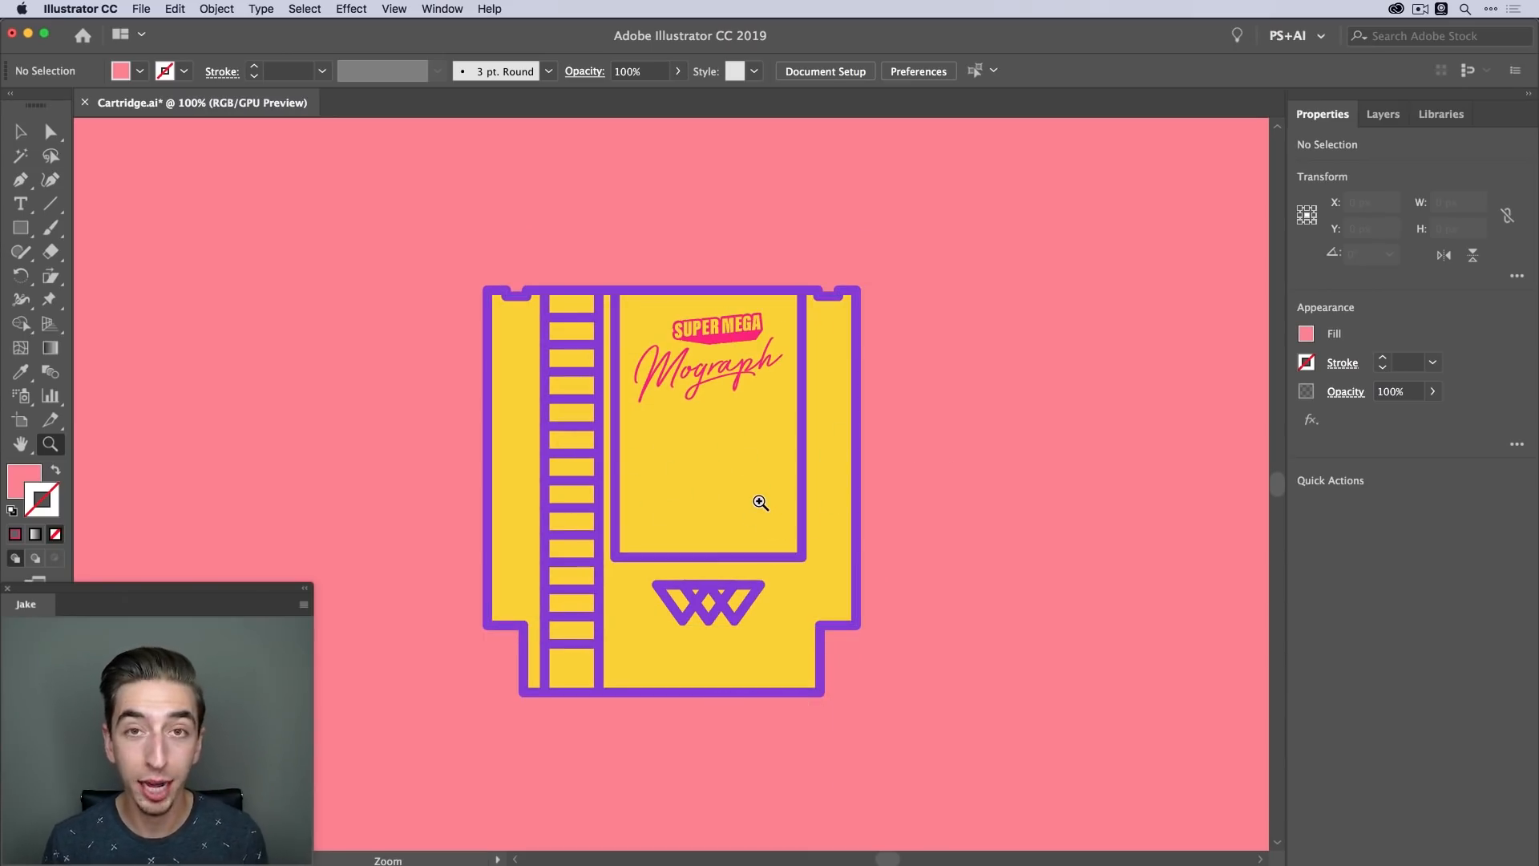
pyautogui.press('space')
pyautogui.moveTo(941, 516); pyautogui.dragTo(773, 464)
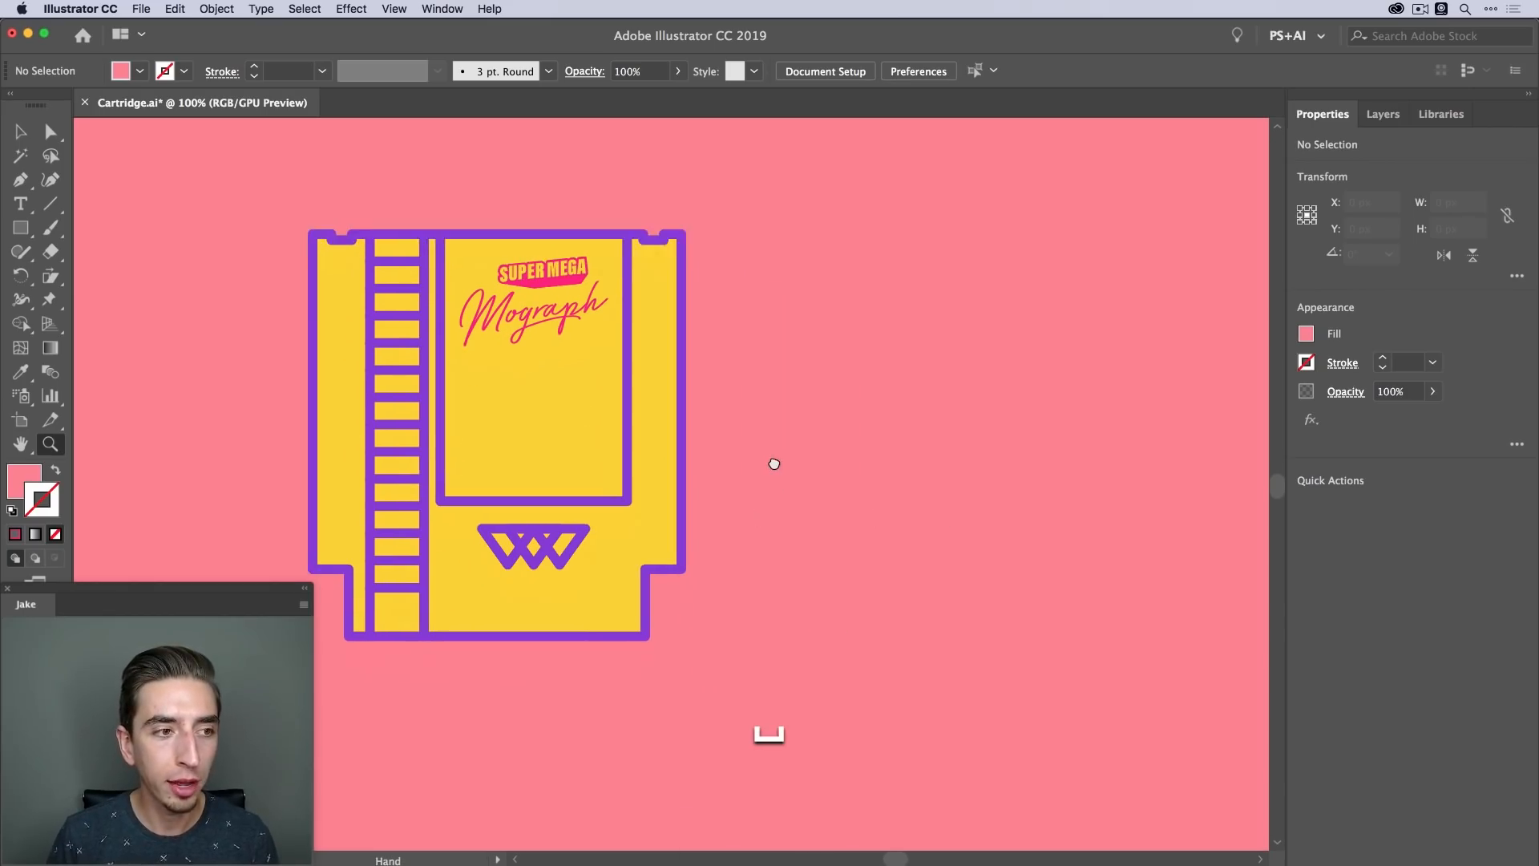
pyautogui.click(21, 229)
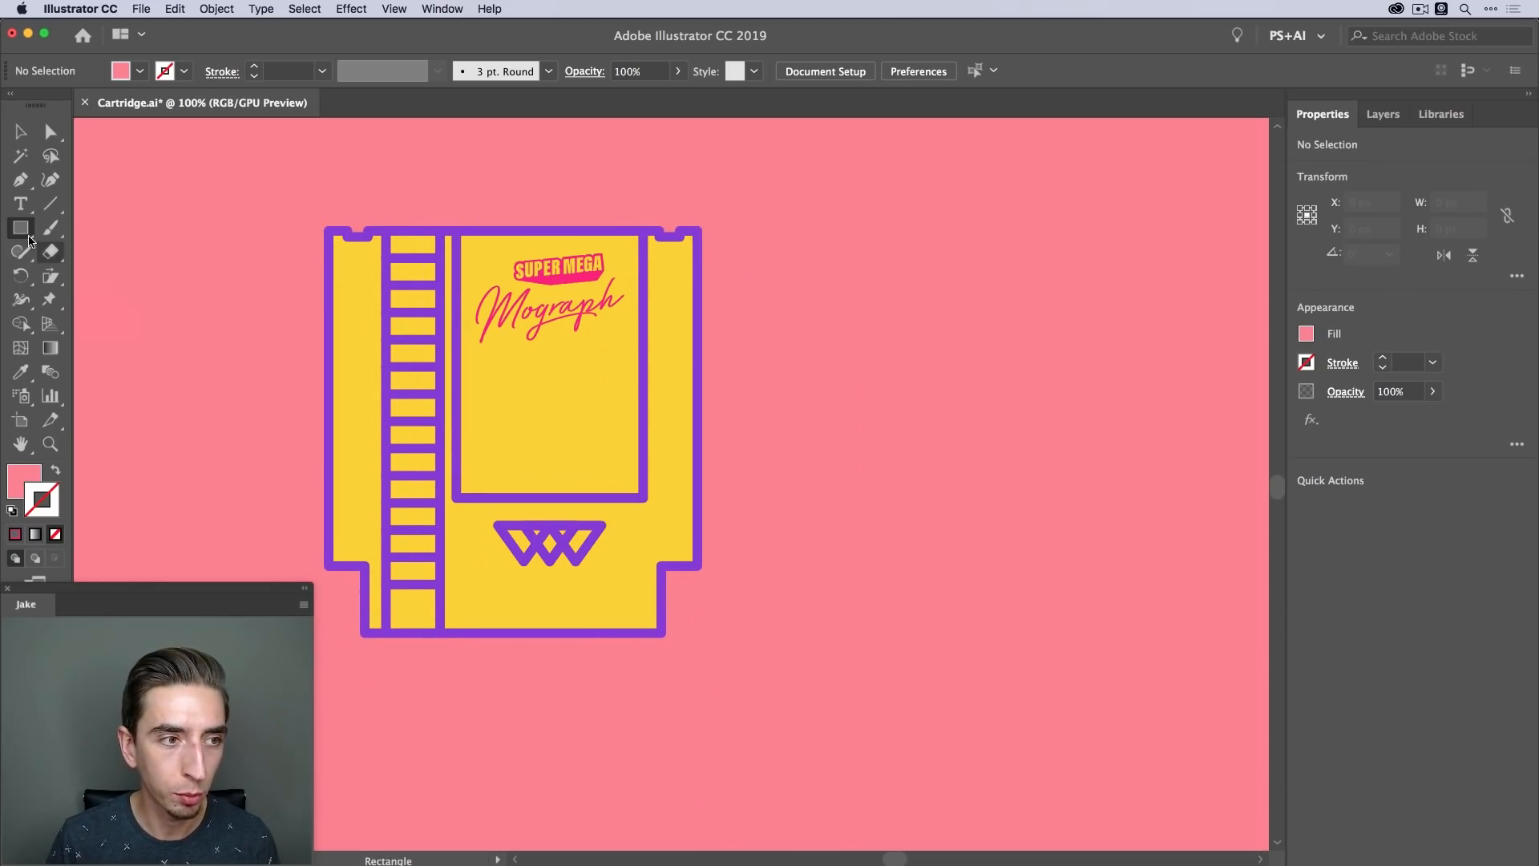
pyautogui.moveTo(816, 269); pyautogui.dragTo(1057, 507)
pyautogui.press('v')
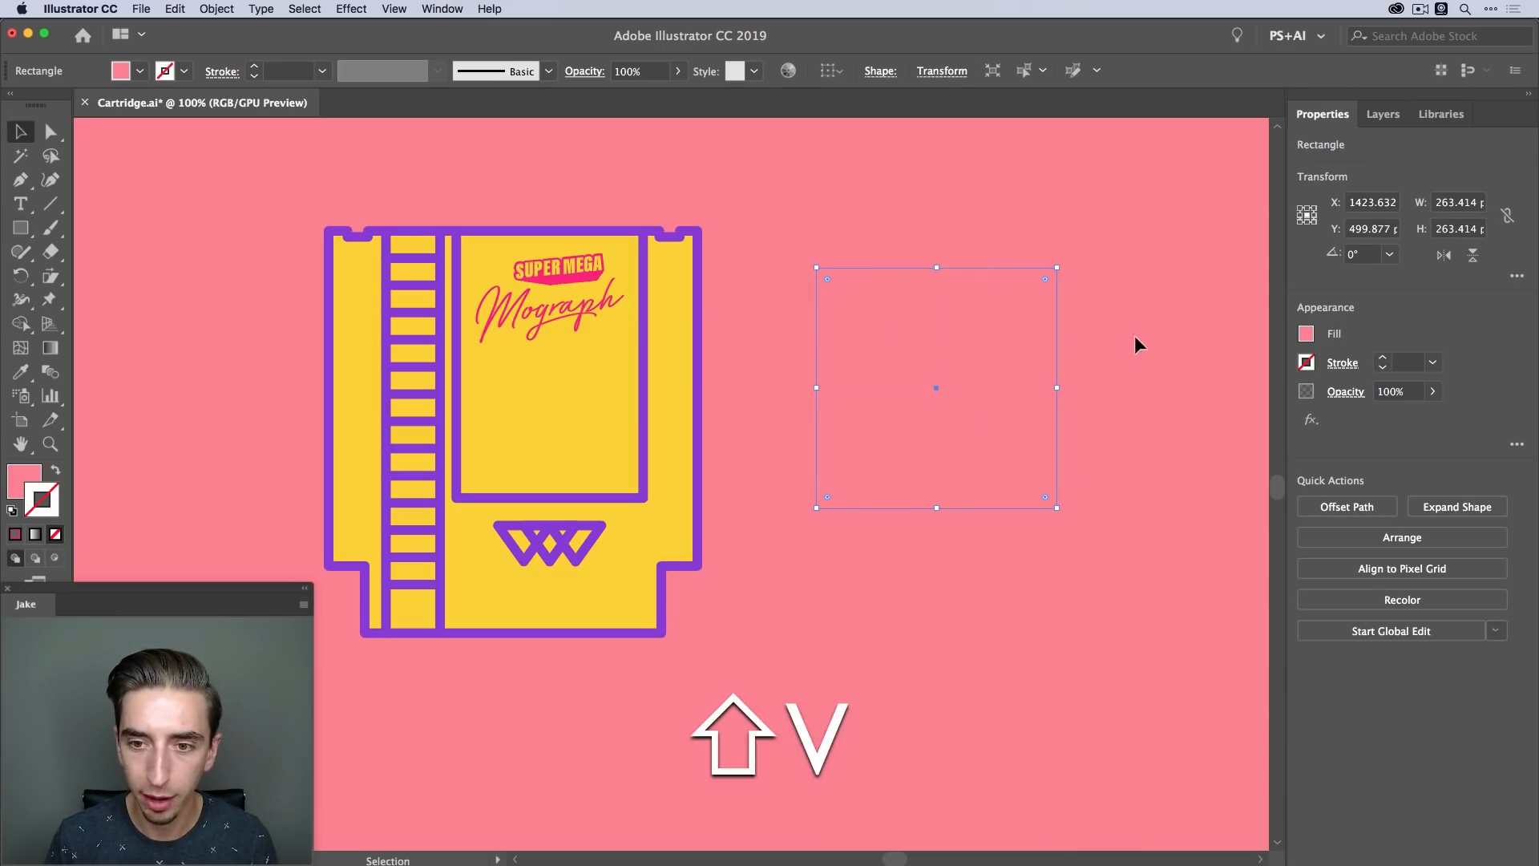
# Sample the cartridge artwork to give the square a 10 pt purple stroke and the cartridge's yellow fill
pyautogui.click(25, 482)
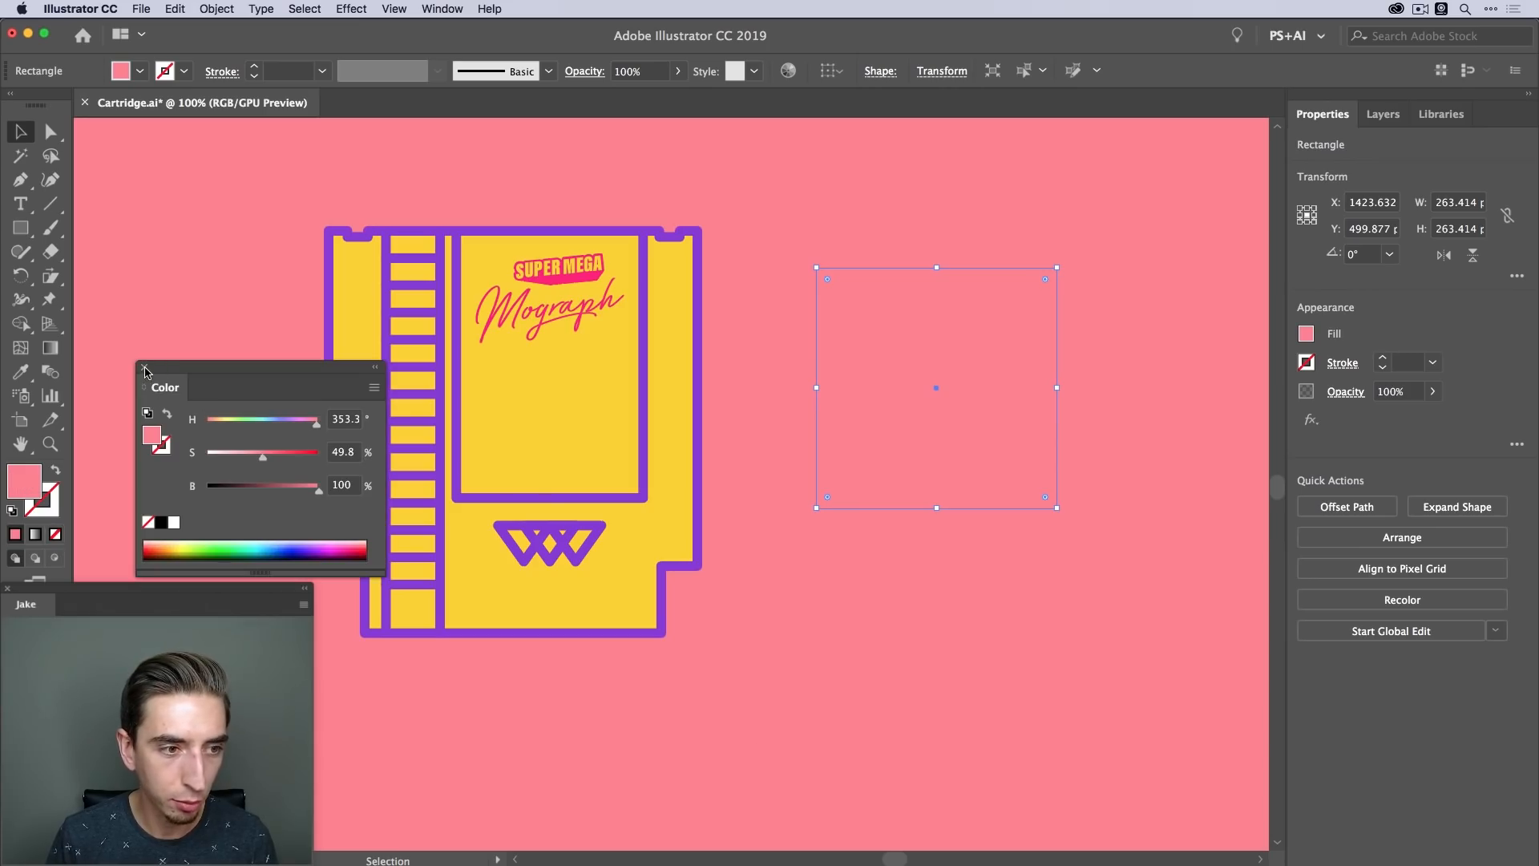
pyautogui.press('i')
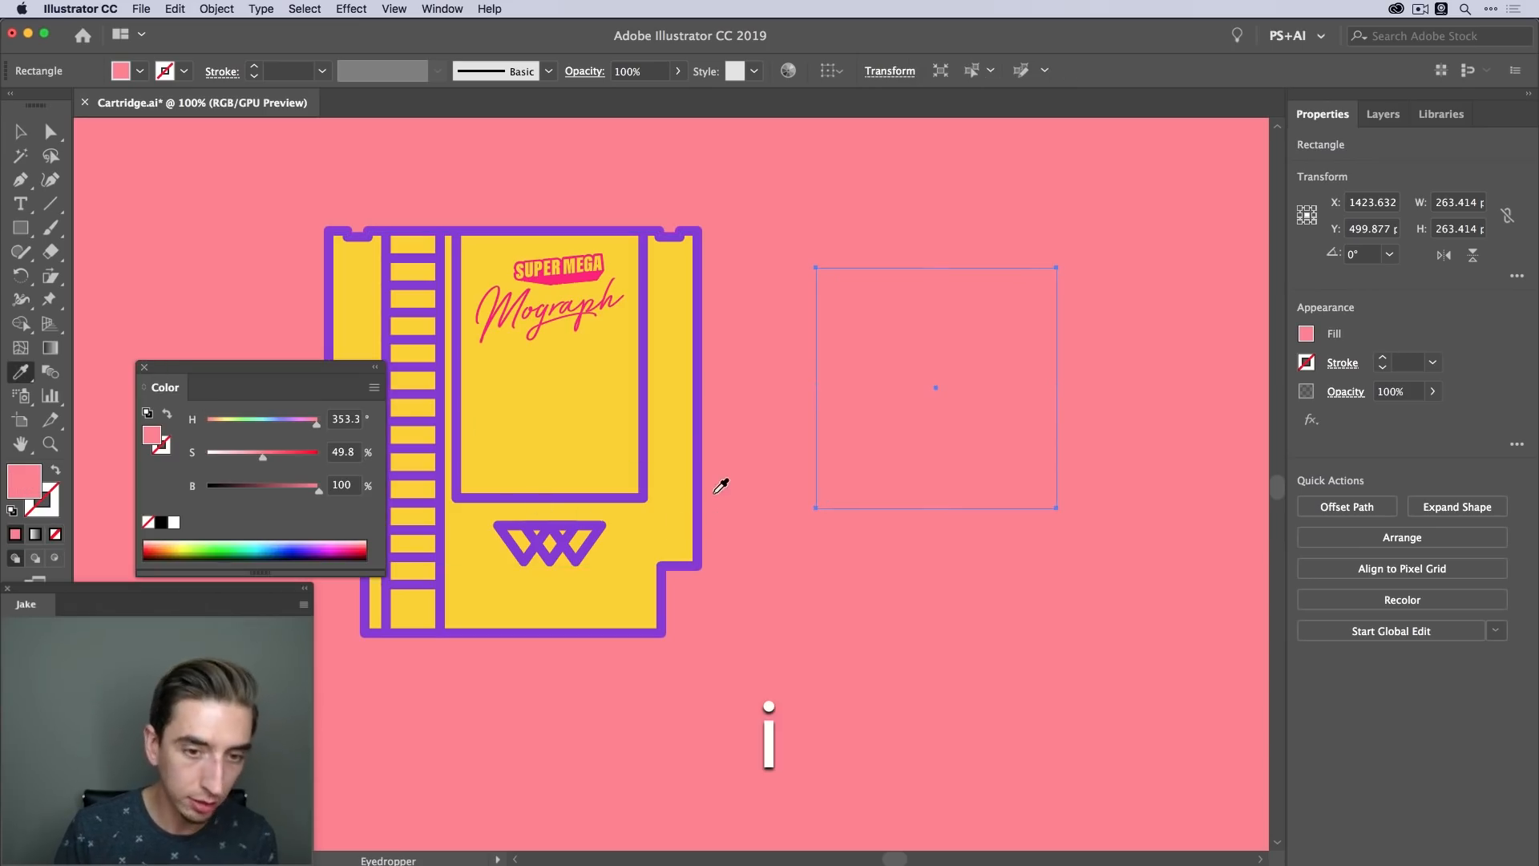
pyautogui.click(698, 441)
pyautogui.hscroll(-5, 722, 505)
pyautogui.click(689, 517)
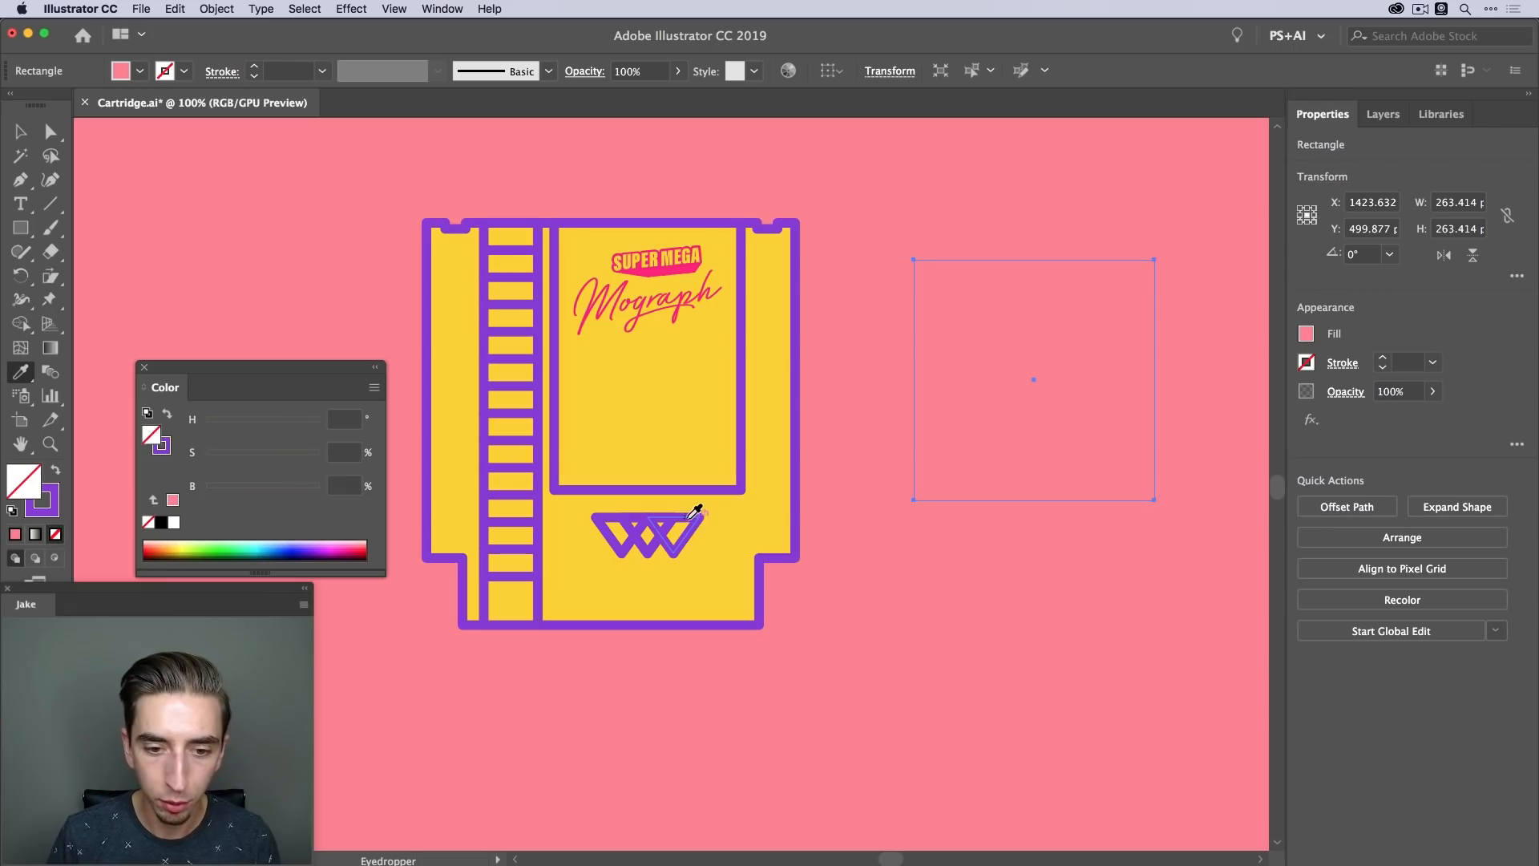
pyautogui.click(694, 510)
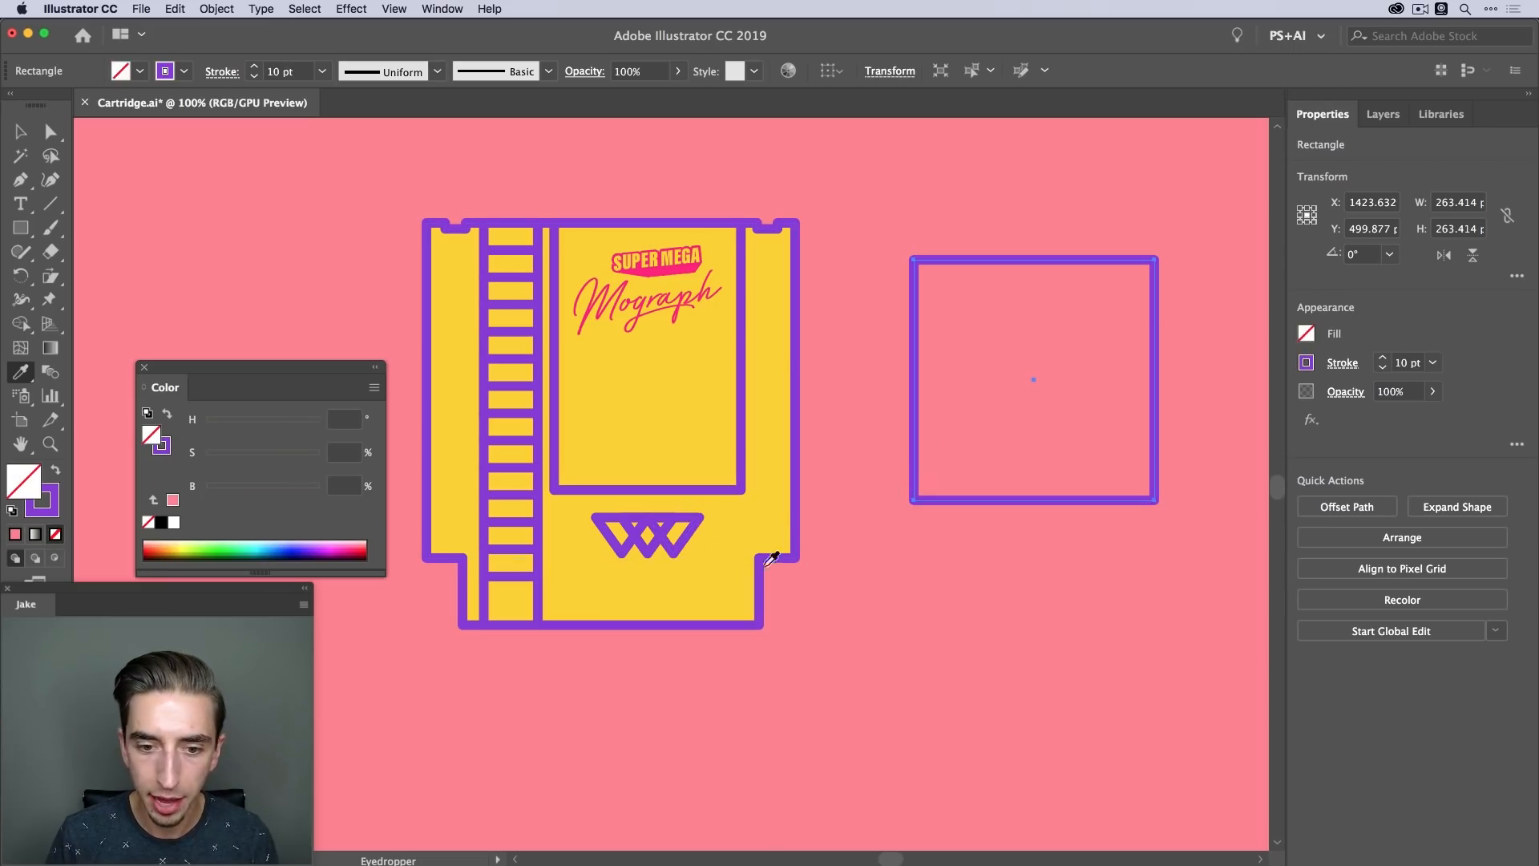
pyautogui.press('shift')
pyautogui.keyDown('shift'); pyautogui.click(759, 525); pyautogui.keyUp('shift')
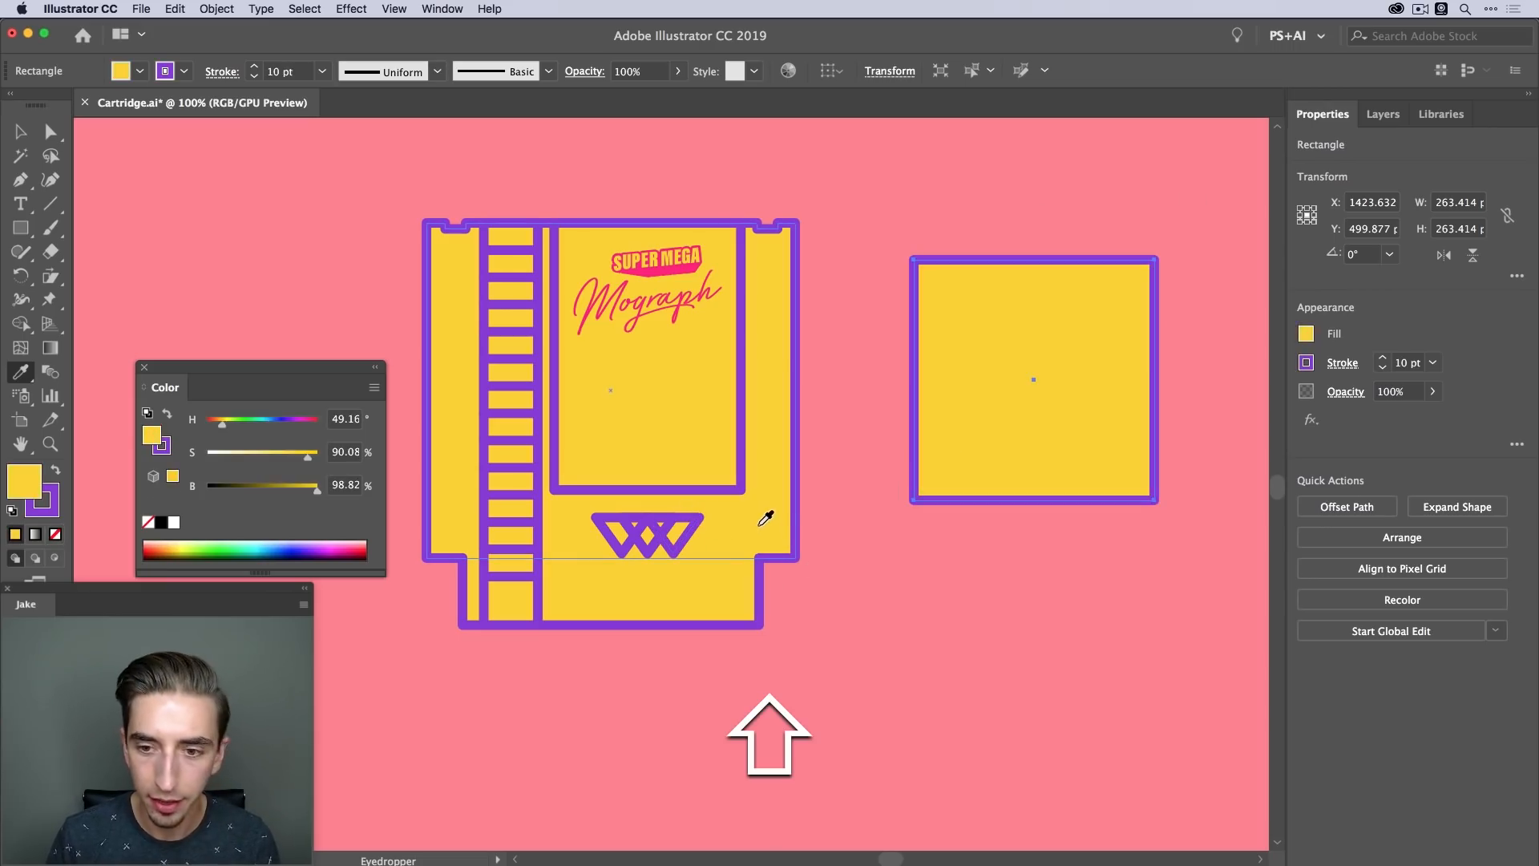
# Move the yellow square horizontally about 75 px to the right, away from the cartridge, and deselect it
pyautogui.hscroll(5, 1086, 422)
pyautogui.press('v')
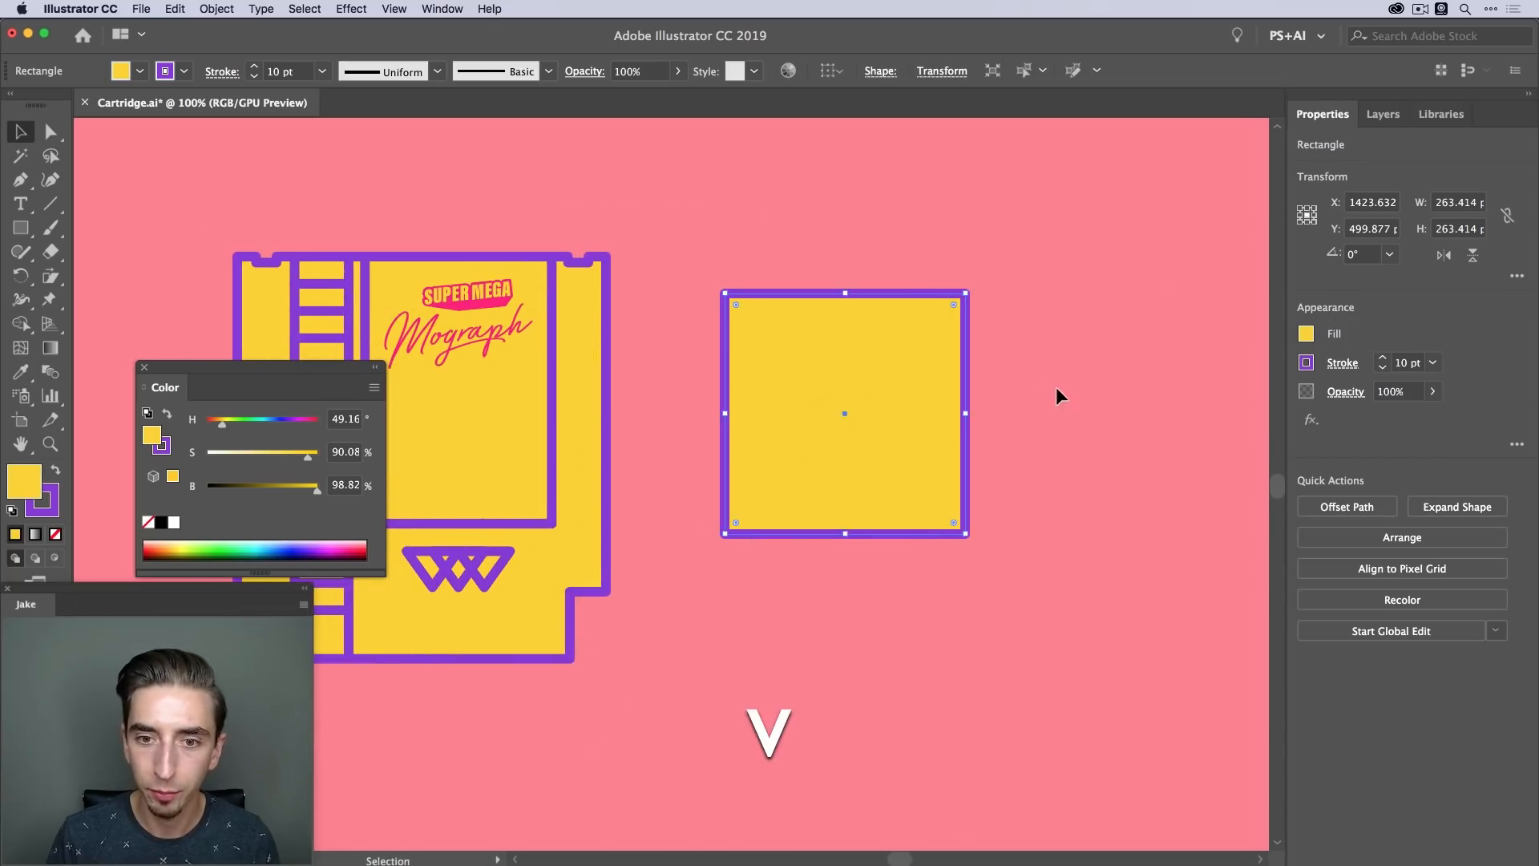
pyautogui.click(989, 350)
pyautogui.moveTo(933, 405); pyautogui.dragTo(900, 416)
pyautogui.moveTo(823, 386); pyautogui.dragTo(892, 360)
pyautogui.press('space')
pyautogui.moveTo(954, 420); pyautogui.dragTo(921, 433)
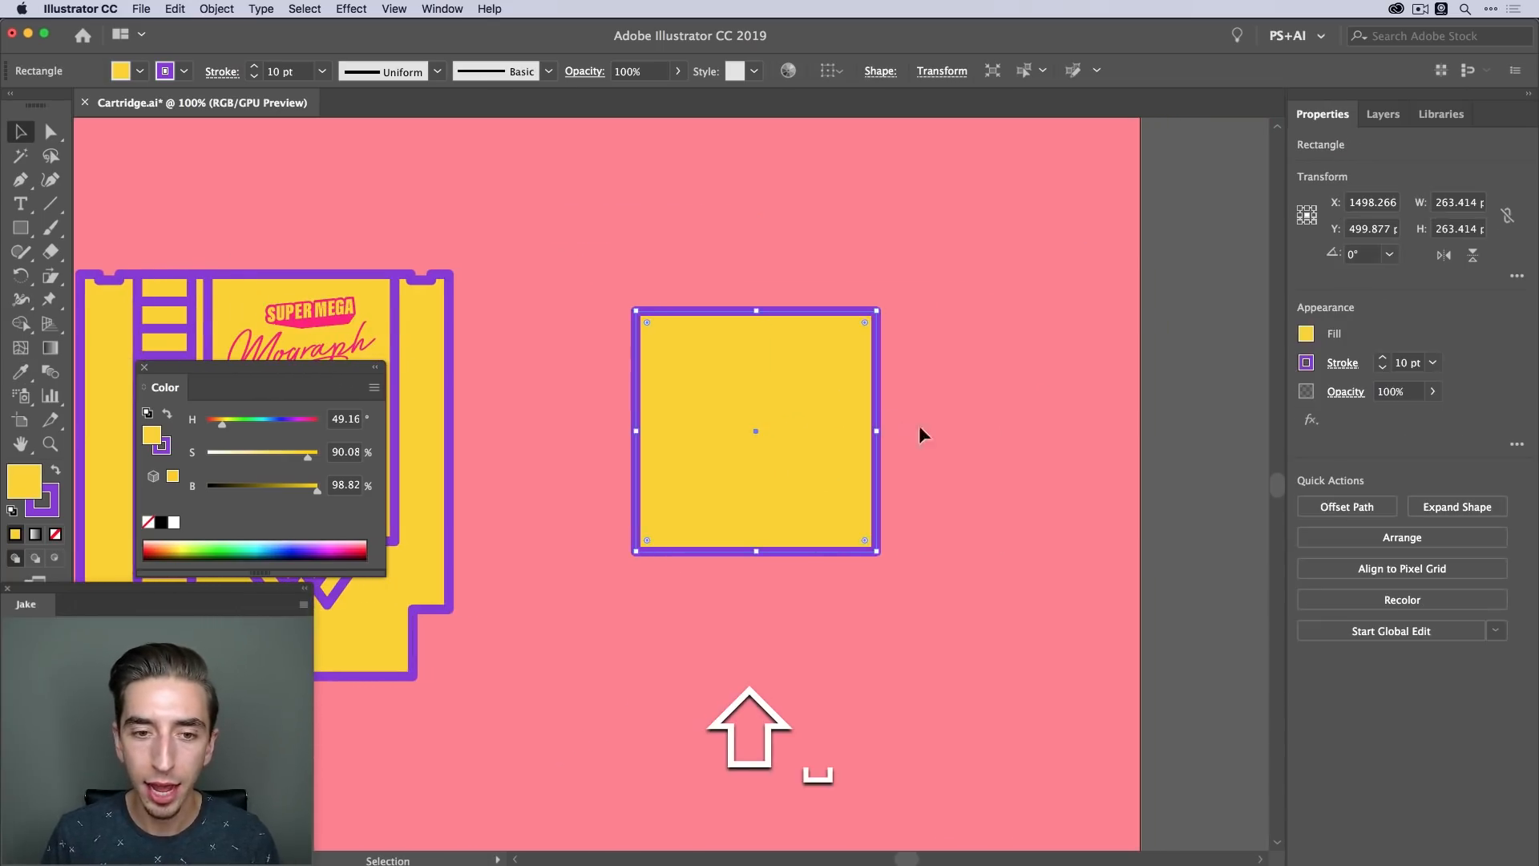
pyautogui.click(988, 412)
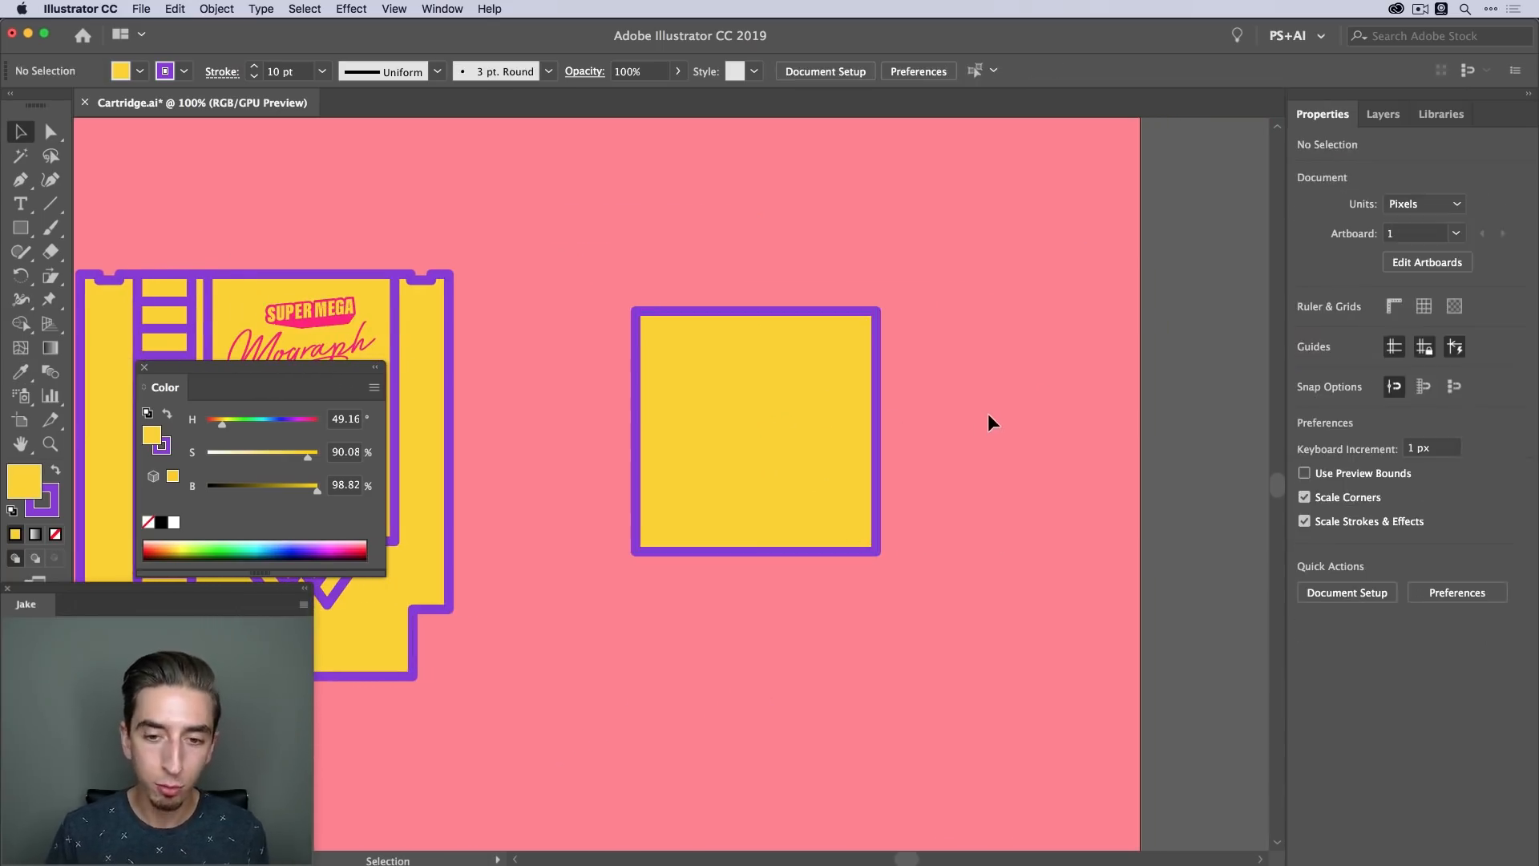
# Try pinching the square's sides inward by adding anchor points at their midpoints, and undo the changes
pyautogui.click(825, 416)
pyautogui.press('p')
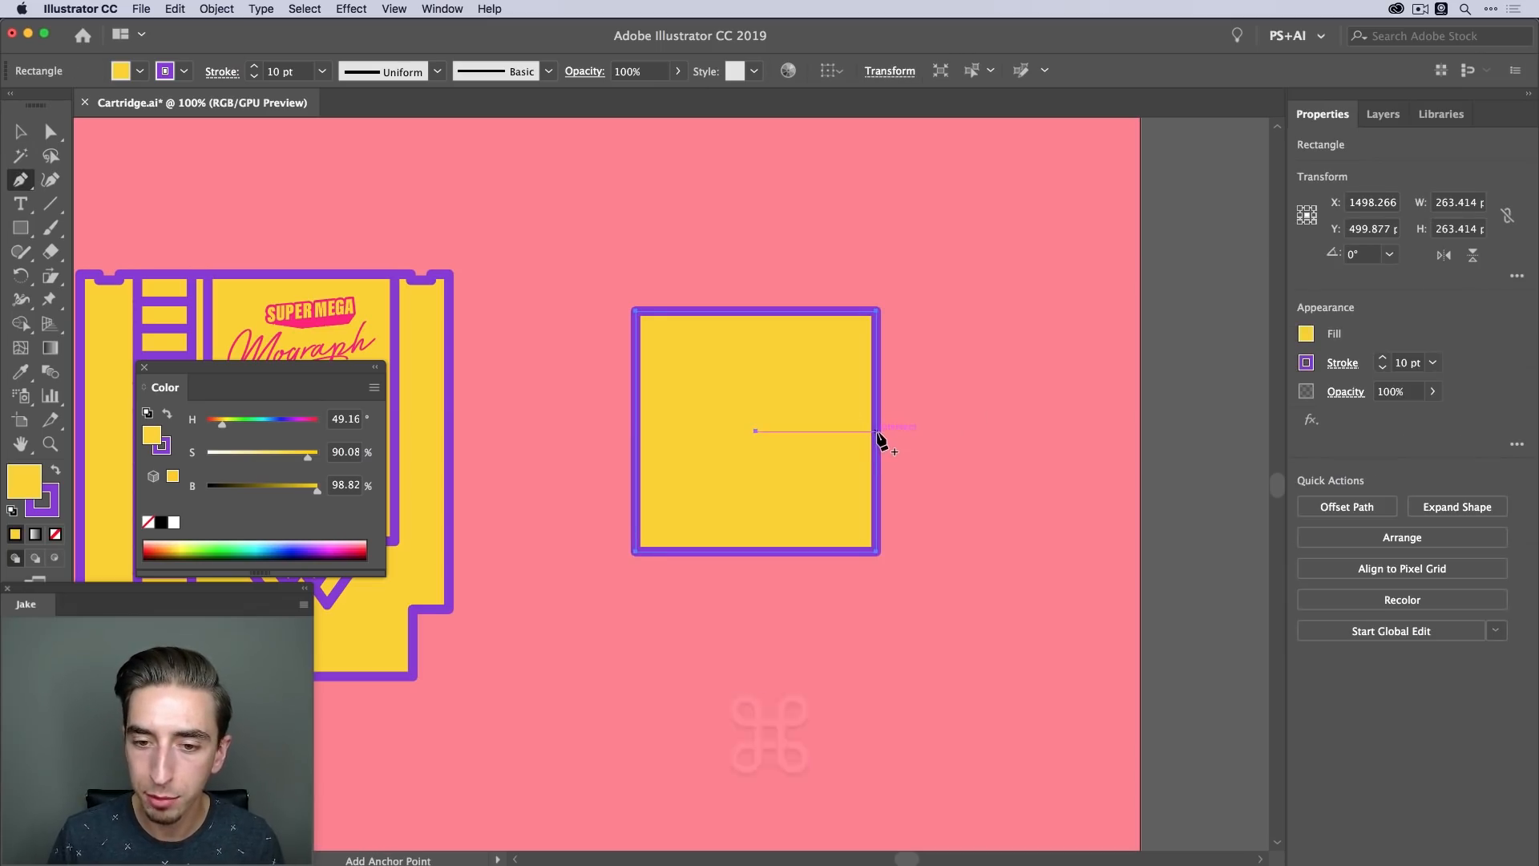
pyautogui.click(879, 431)
pyautogui.press('a')
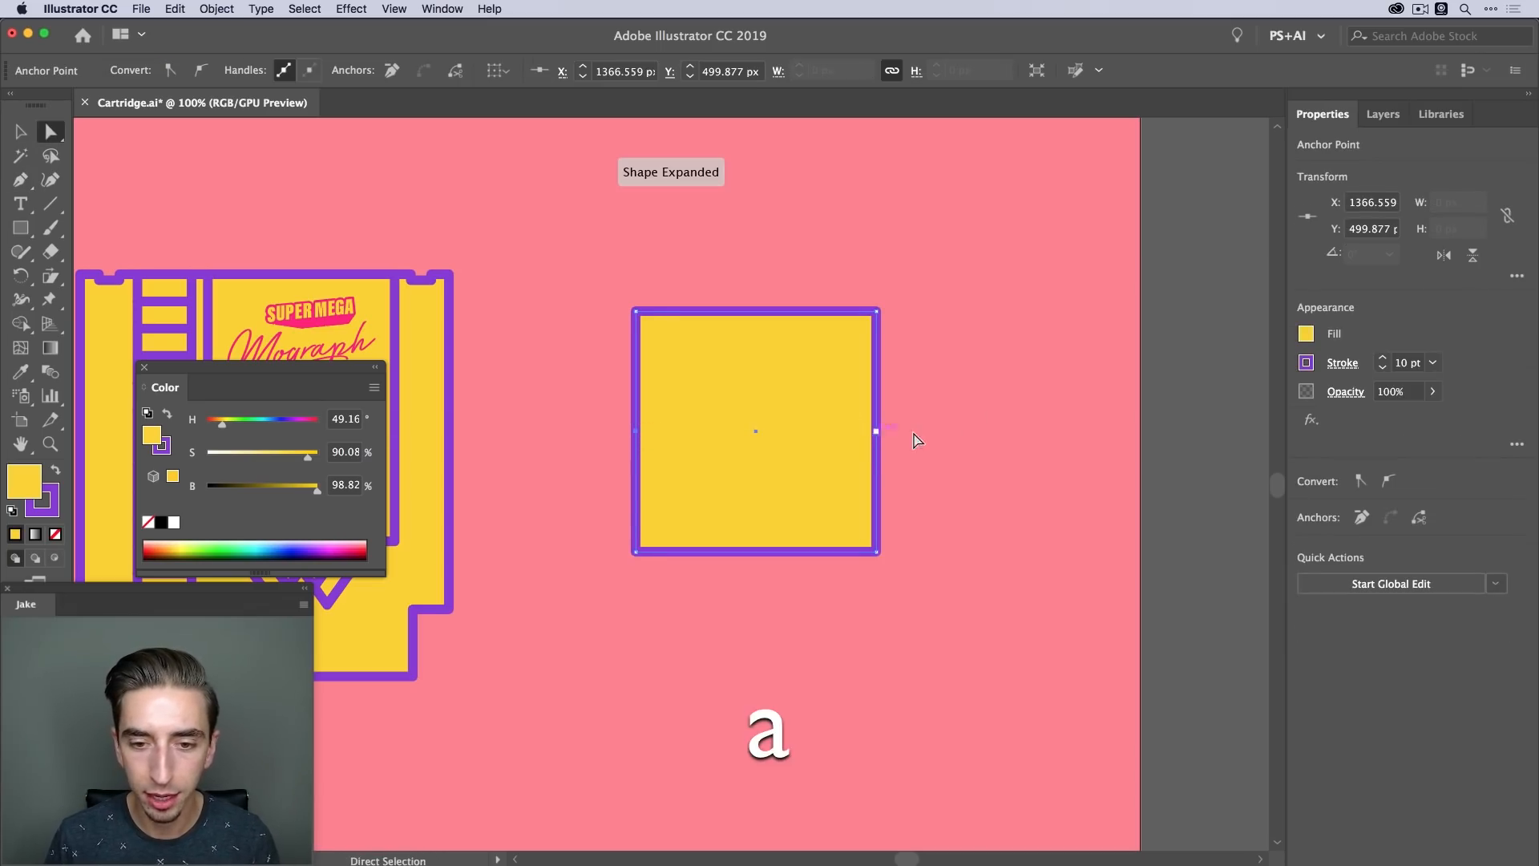
pyautogui.moveTo(880, 430); pyautogui.dragTo(836, 431)
pyautogui.moveTo(637, 432); pyautogui.dragTo(666, 433)
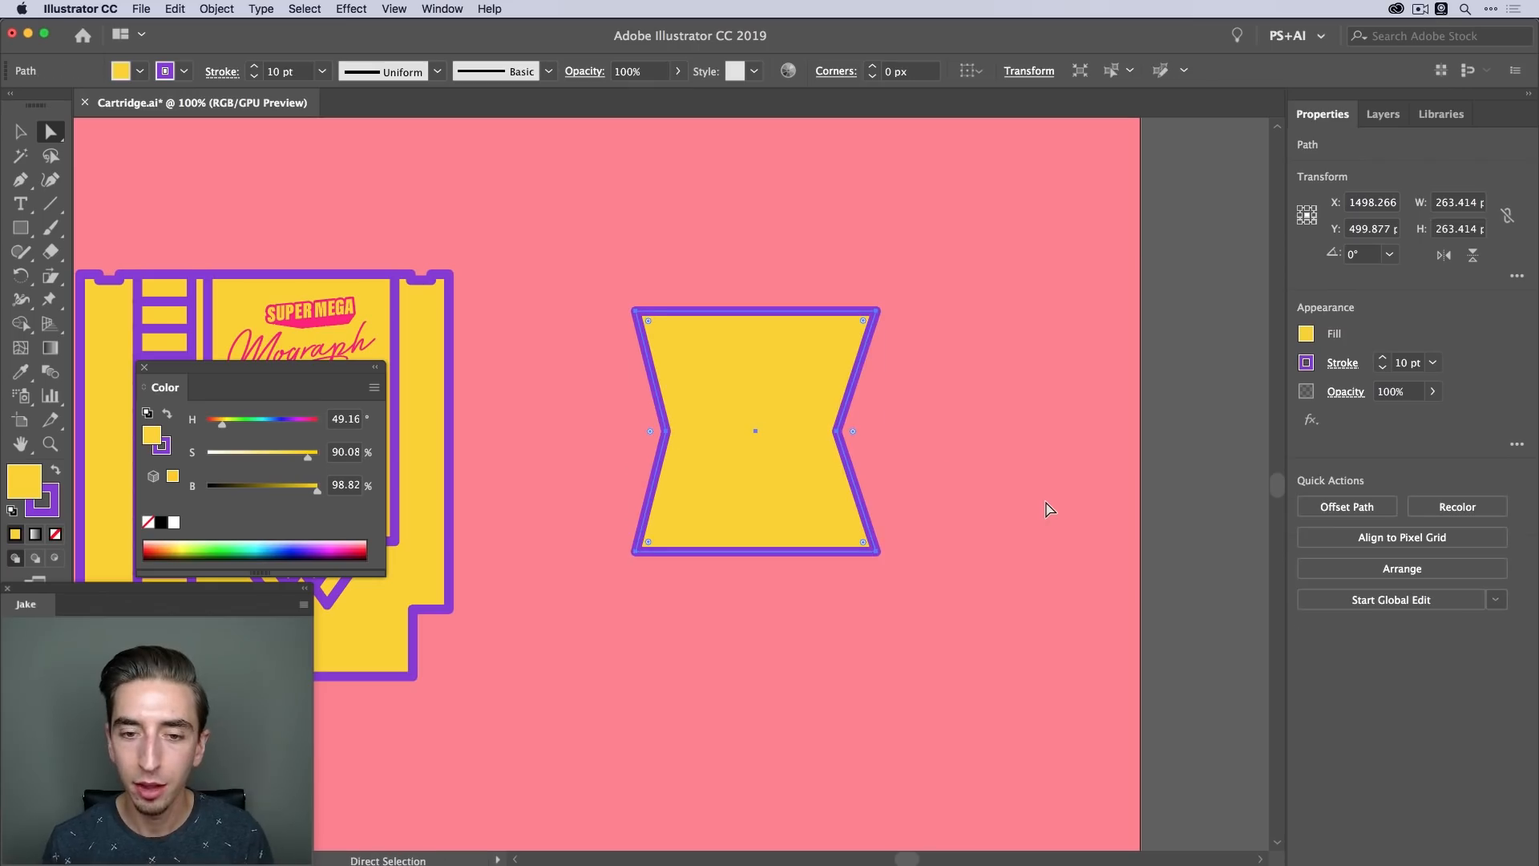
pyautogui.press('super')
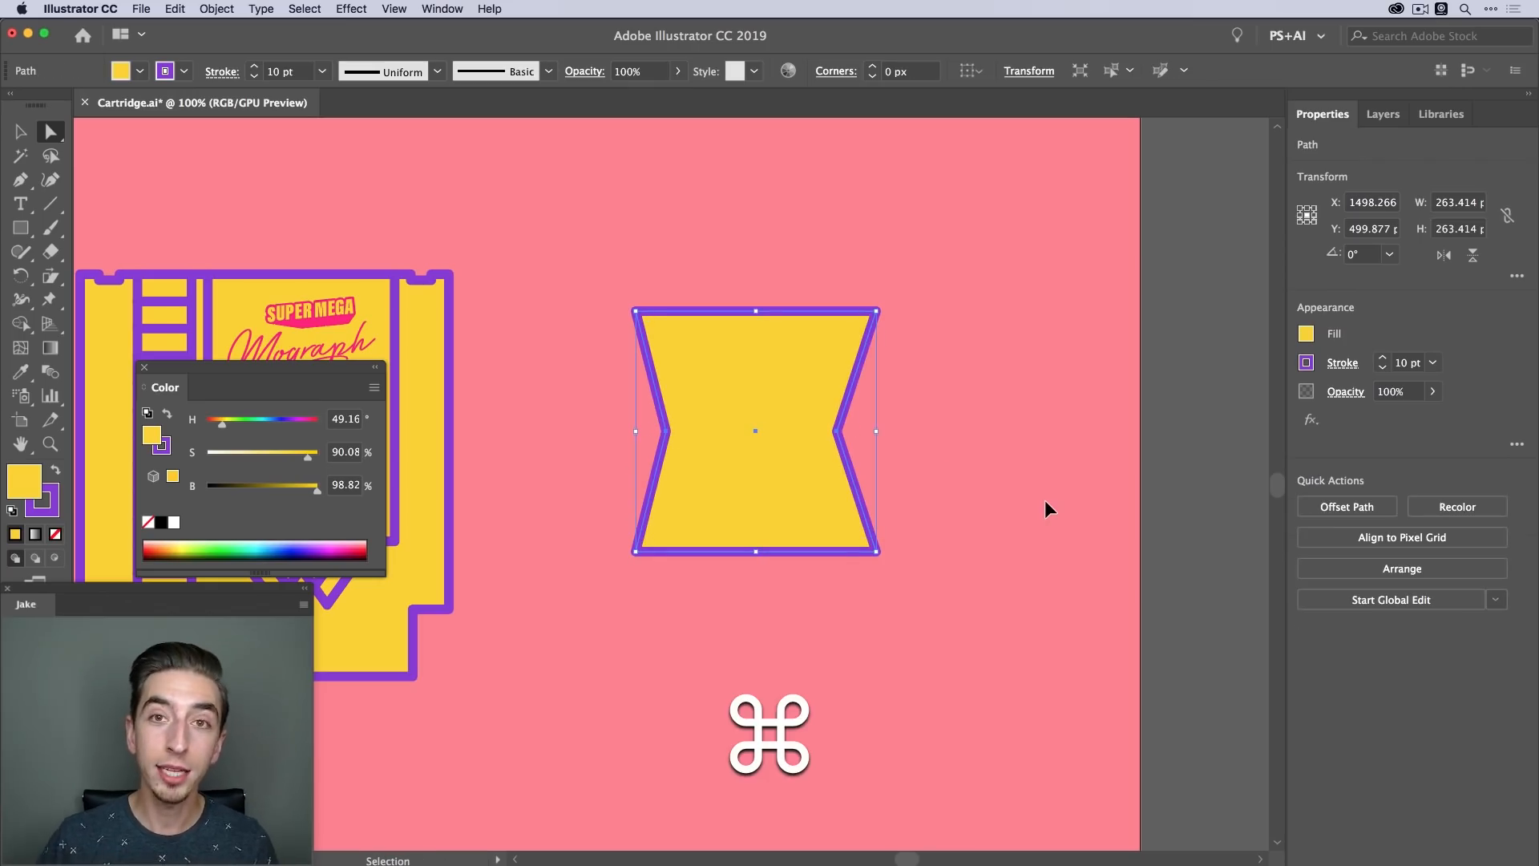
pyautogui.press('super+z')
pyautogui.press('super+z')
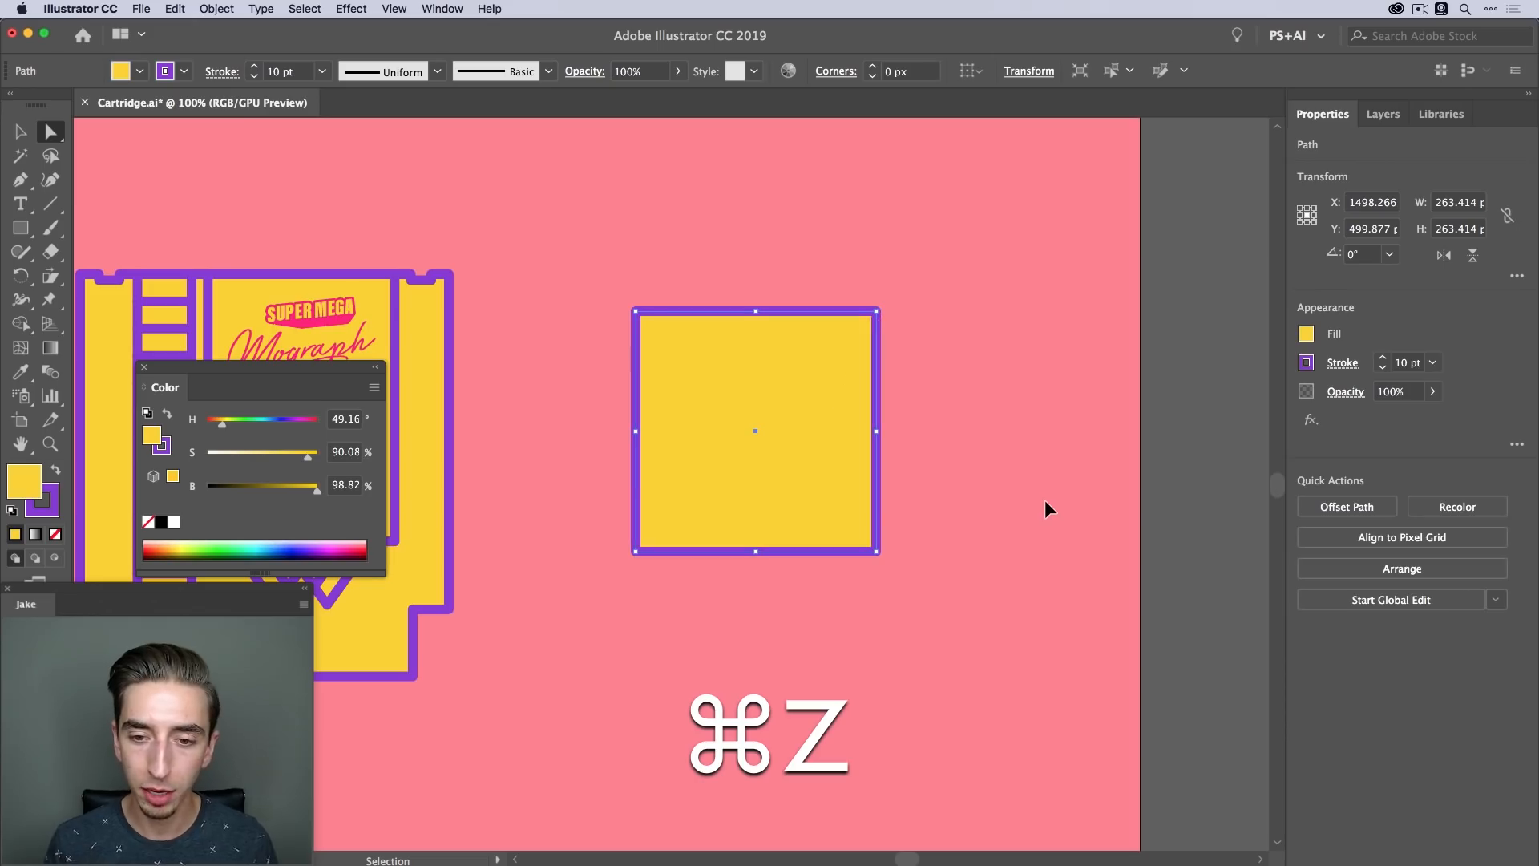
pyautogui.click(1041, 449)
# Duplicate the square horizontally about 194 px to the right and rotate the copy 45° into a diamond
pyautogui.press('v')
pyautogui.click(853, 433)
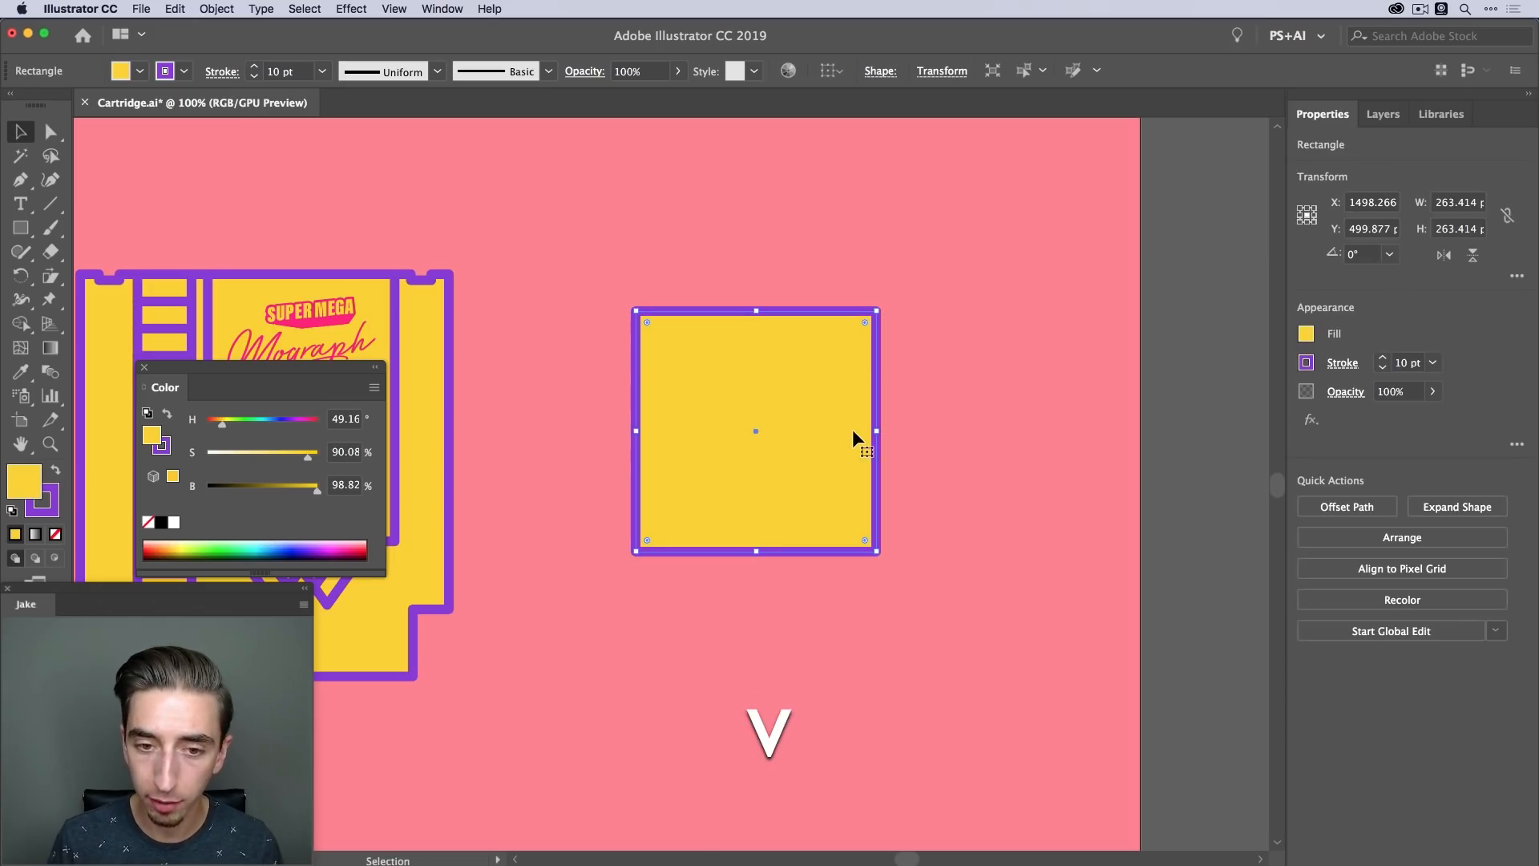
pyautogui.press('alt')
pyautogui.press('shift')
pyautogui.moveTo(703, 364); pyautogui.dragTo(875, 374)
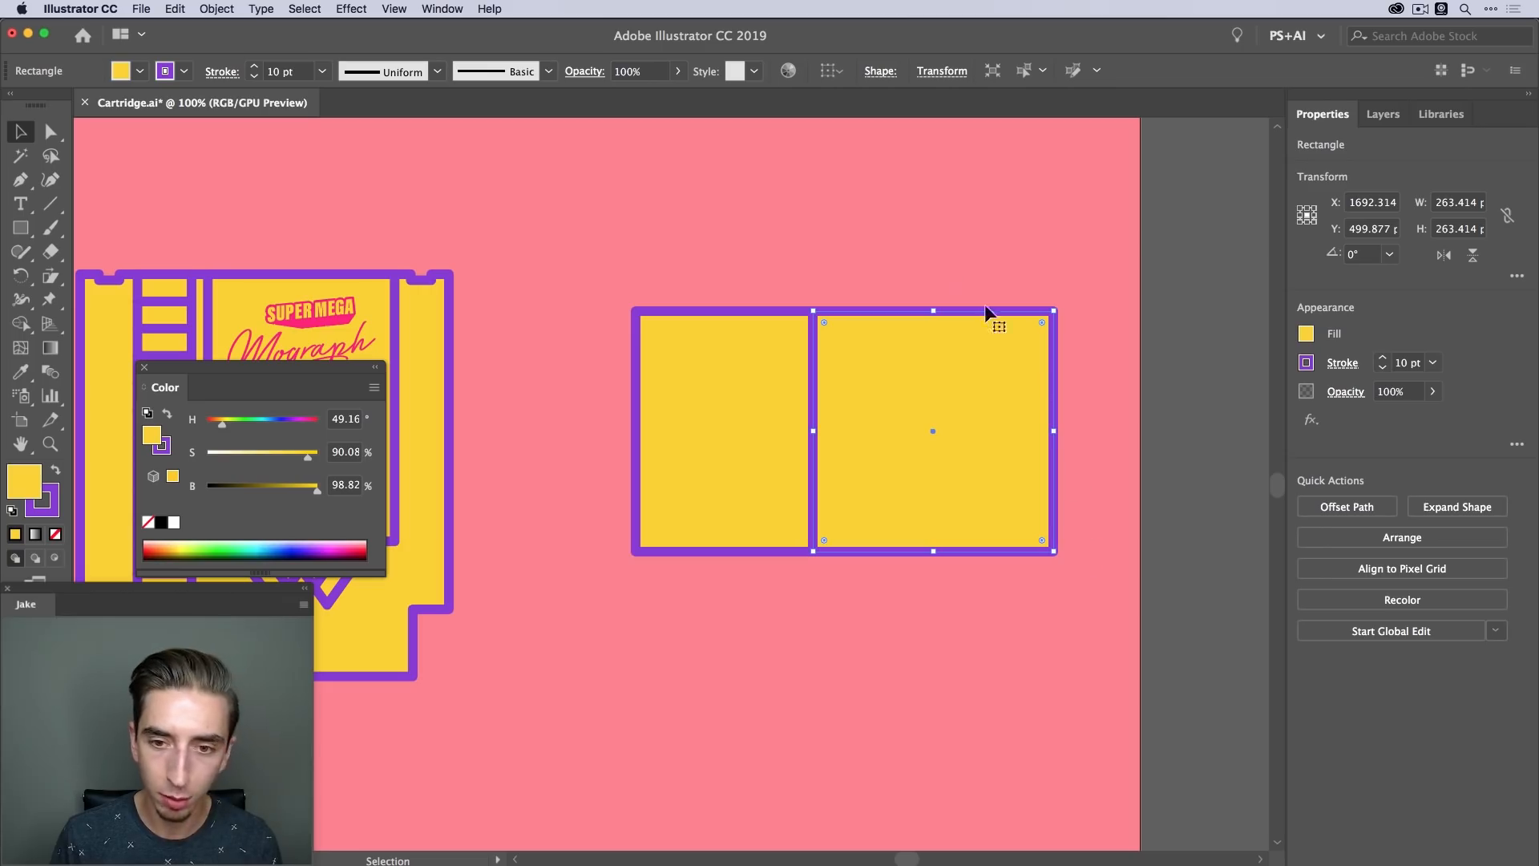
pyautogui.press('r')
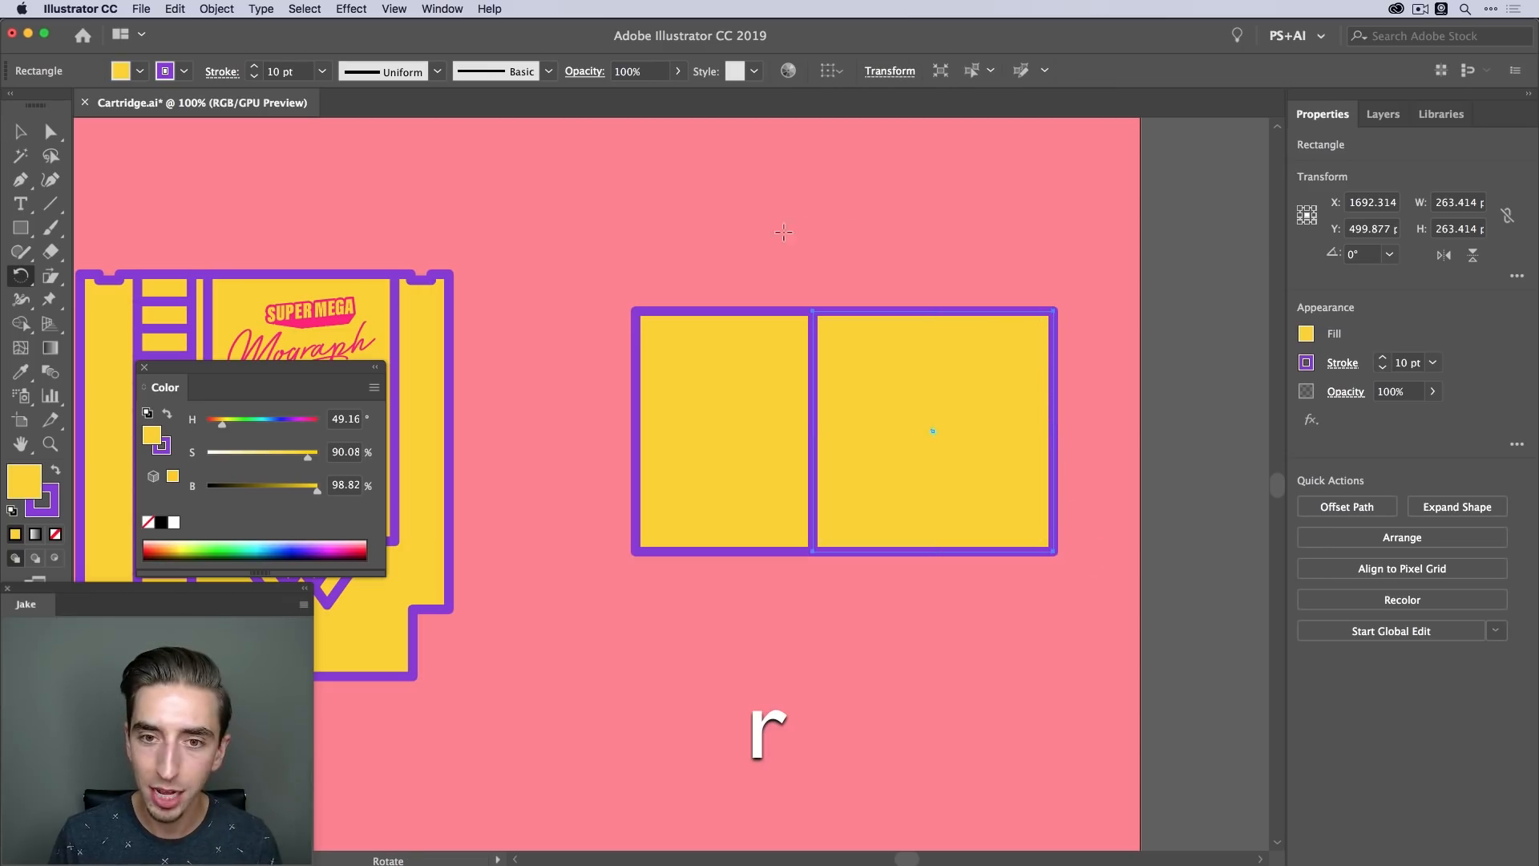
pyautogui.moveTo(771, 241); pyautogui.dragTo(976, 220)
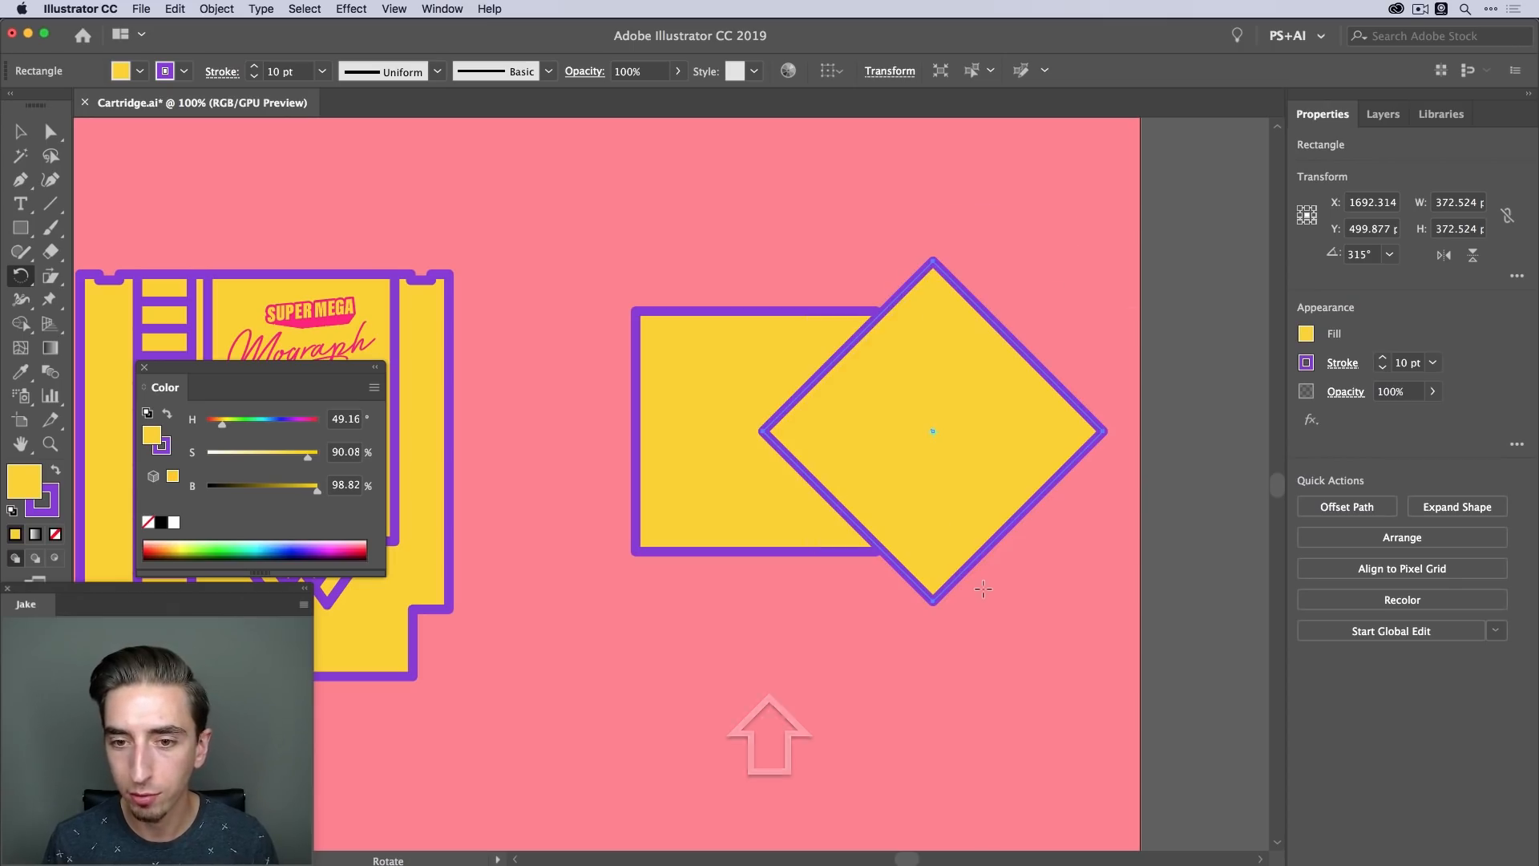
# Shift the diamond about 48 px right and place a copy of it overlapping the square's left side at the same height
pyautogui.press('v')
pyautogui.moveTo(865, 401); pyautogui.dragTo(891, 423)
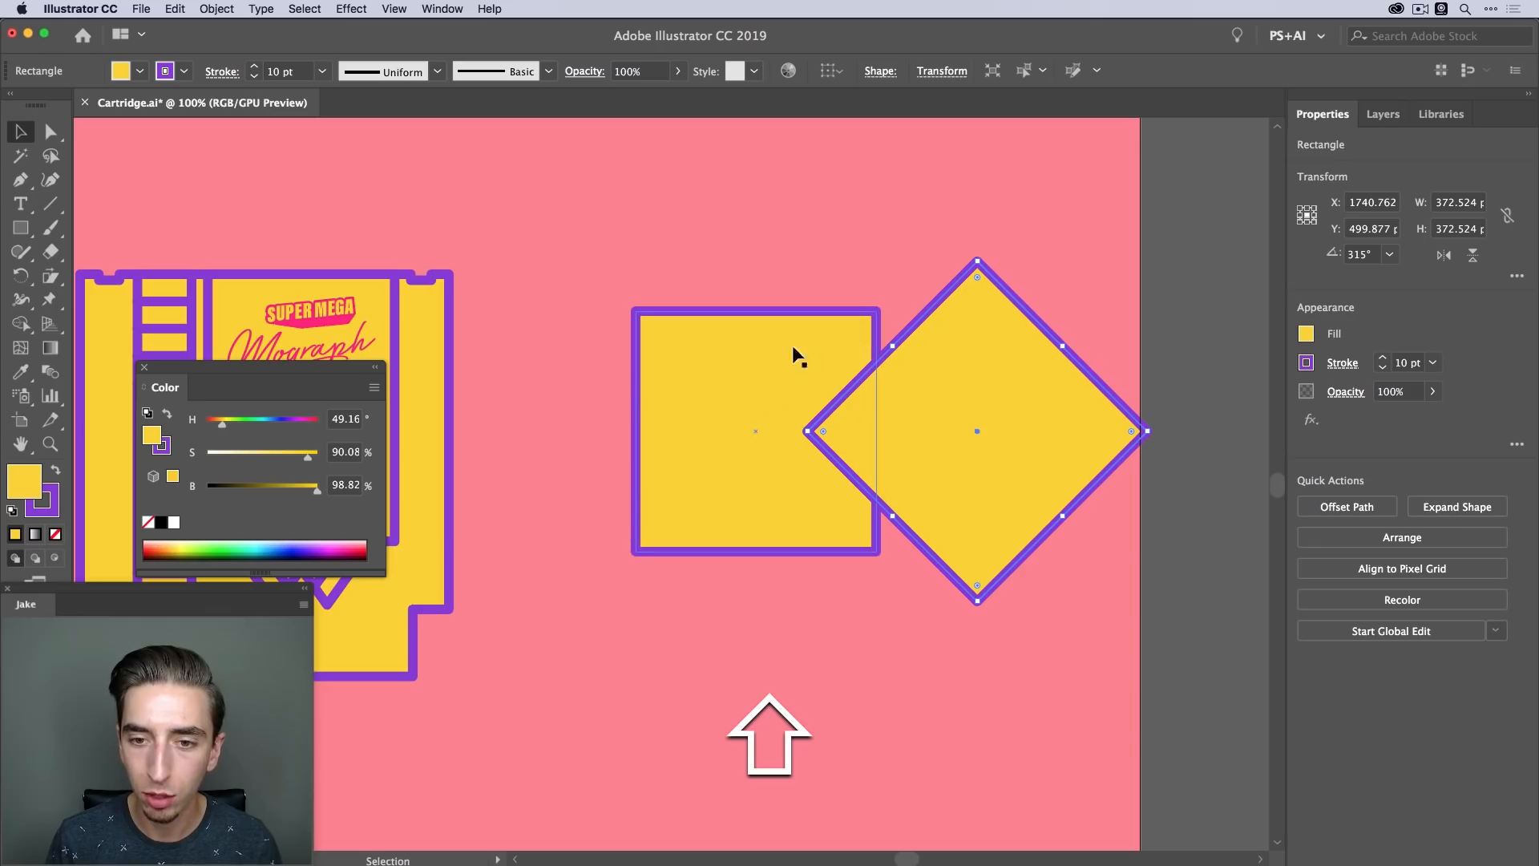
pyautogui.moveTo(1086, 429); pyautogui.dragTo(652, 446)
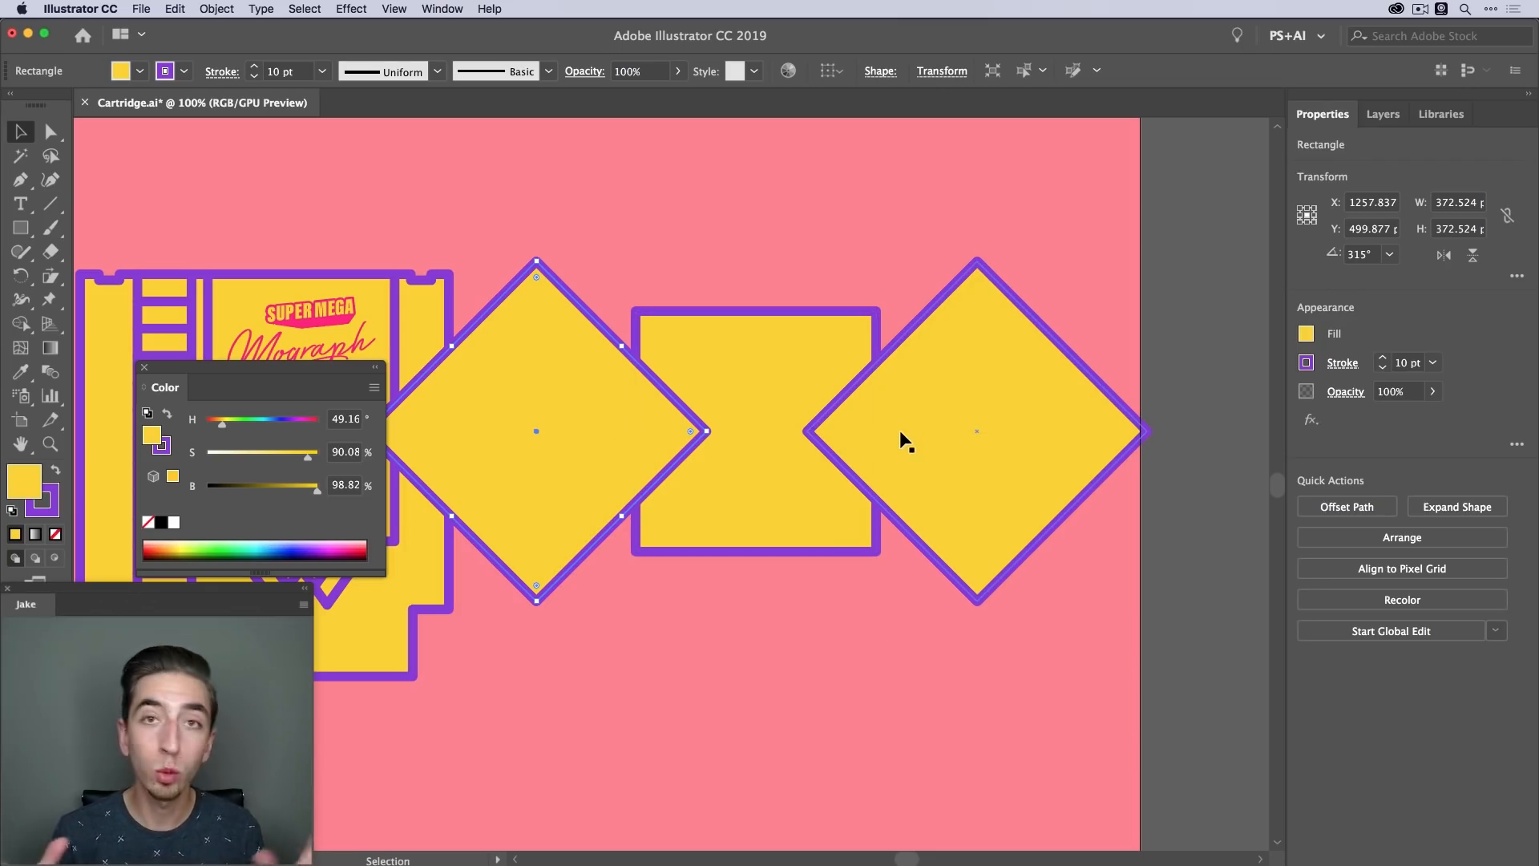
# Distribute the square and the two diamonds evenly by their horizontal centers, keeping Align to Selection, and deselect them
pyautogui.click(745, 350)
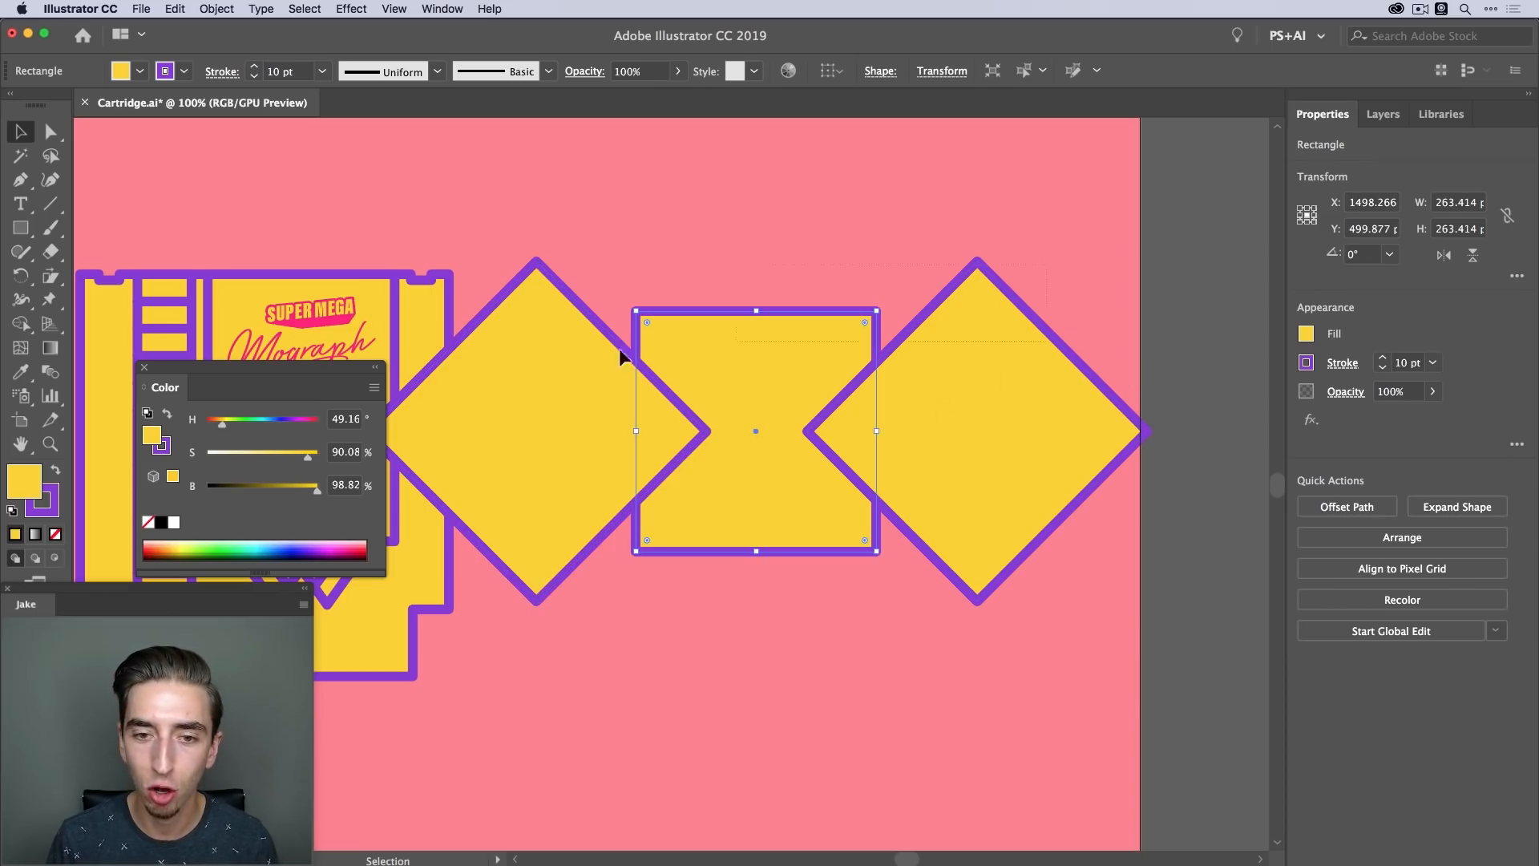
pyautogui.keyDown('shift'); pyautogui.click(542, 368); pyautogui.keyUp('shift')
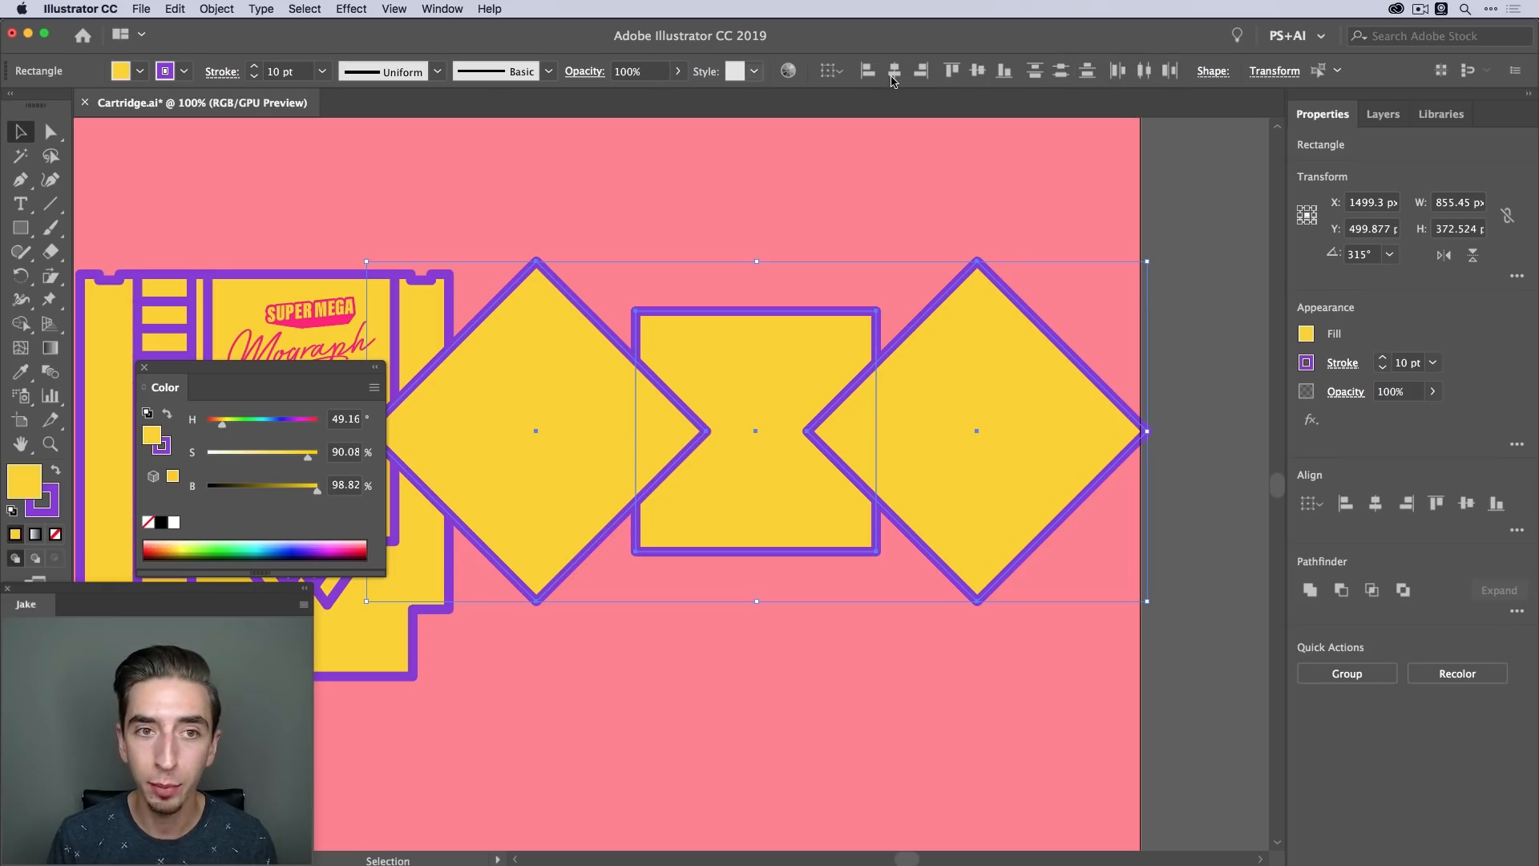
pyautogui.click(435, 7)
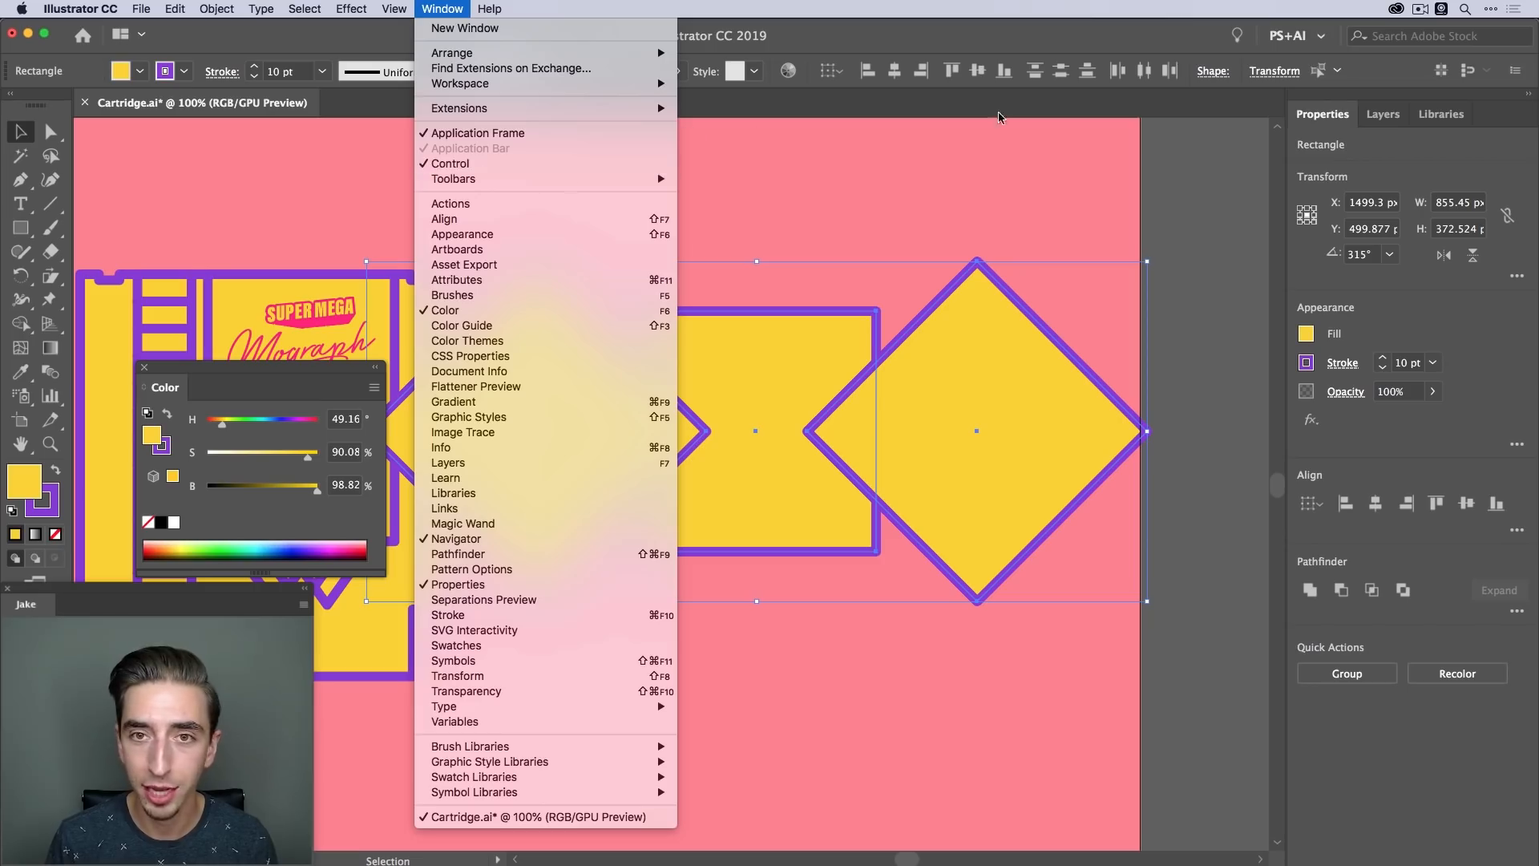
pyautogui.click(1034, 45)
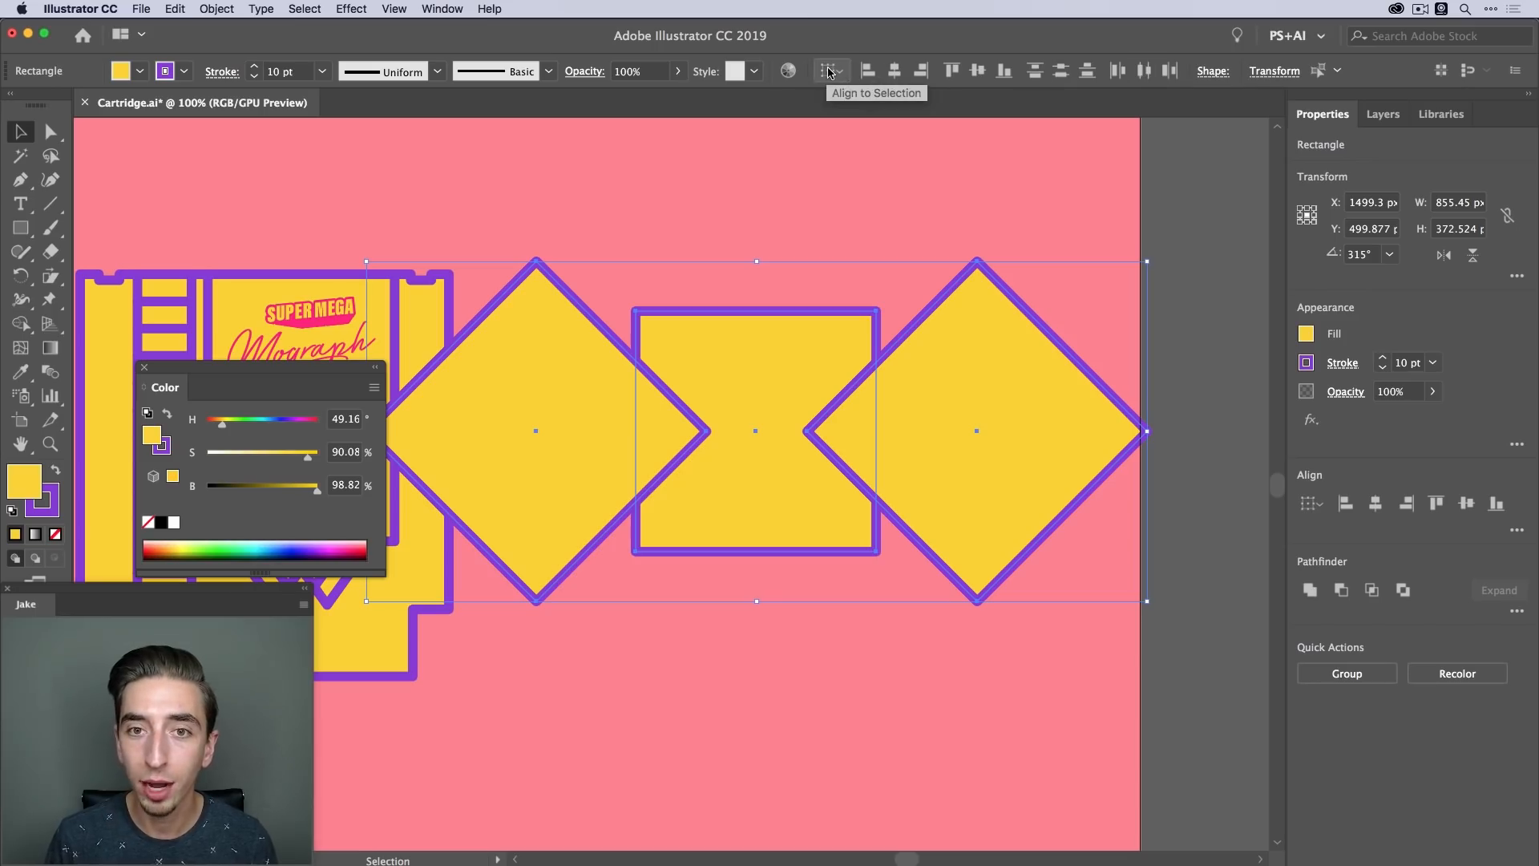
pyautogui.click(831, 72)
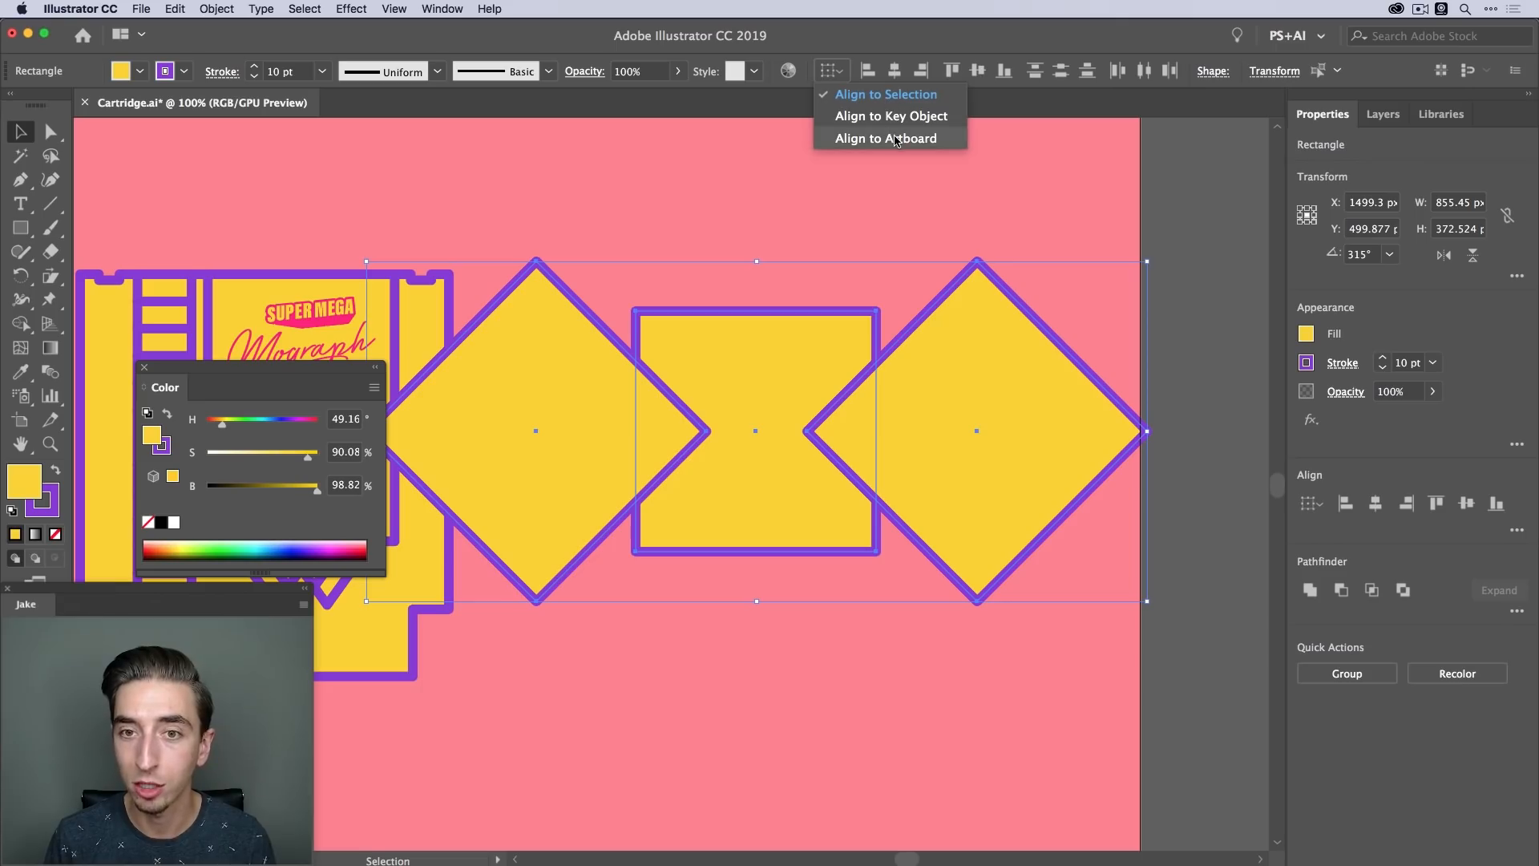
pyautogui.click(828, 73)
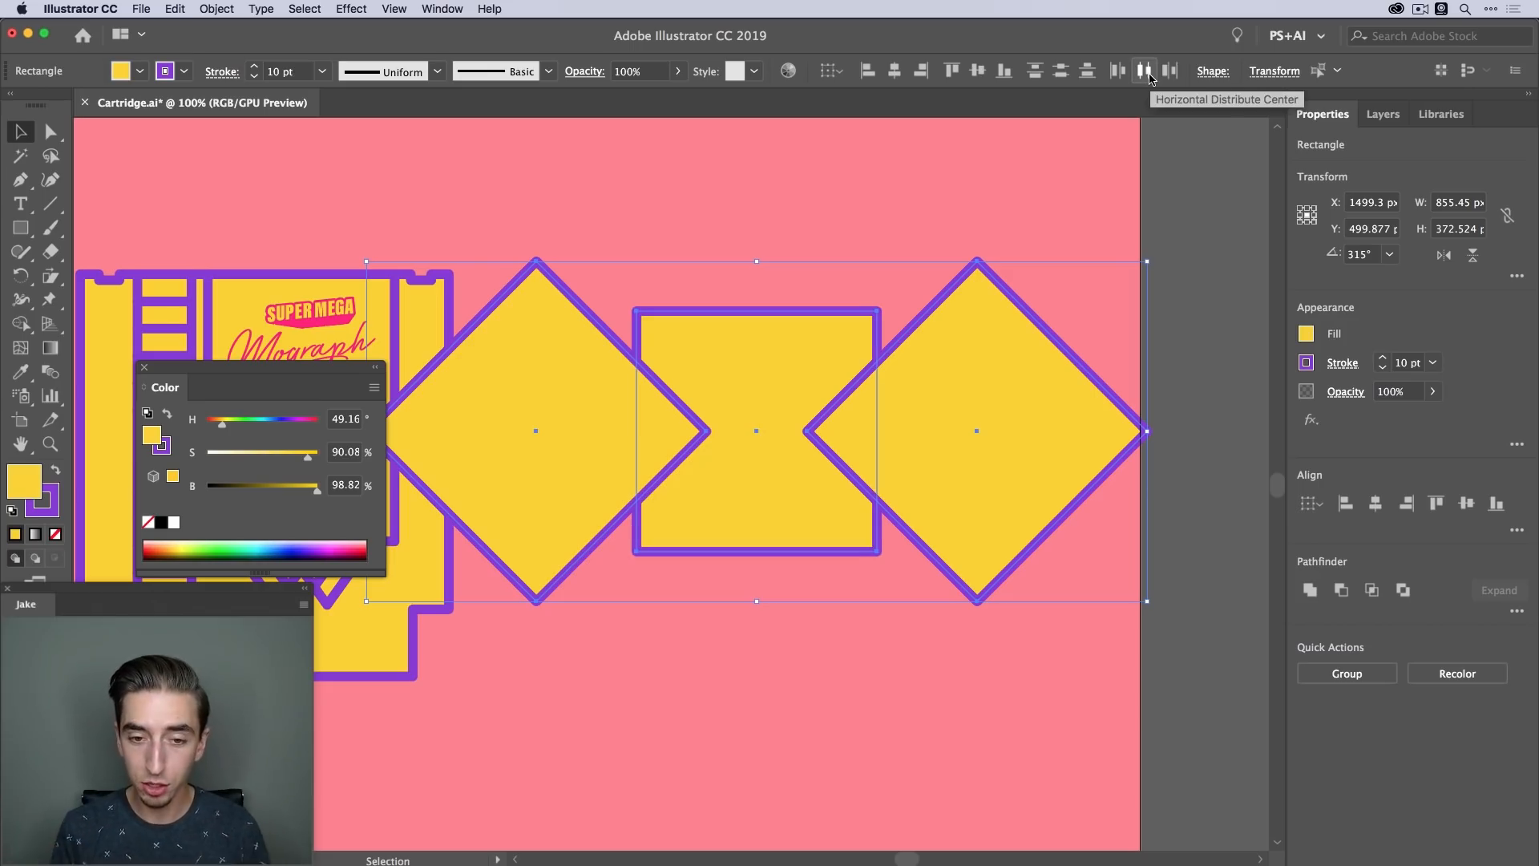
pyautogui.click(814, 238)
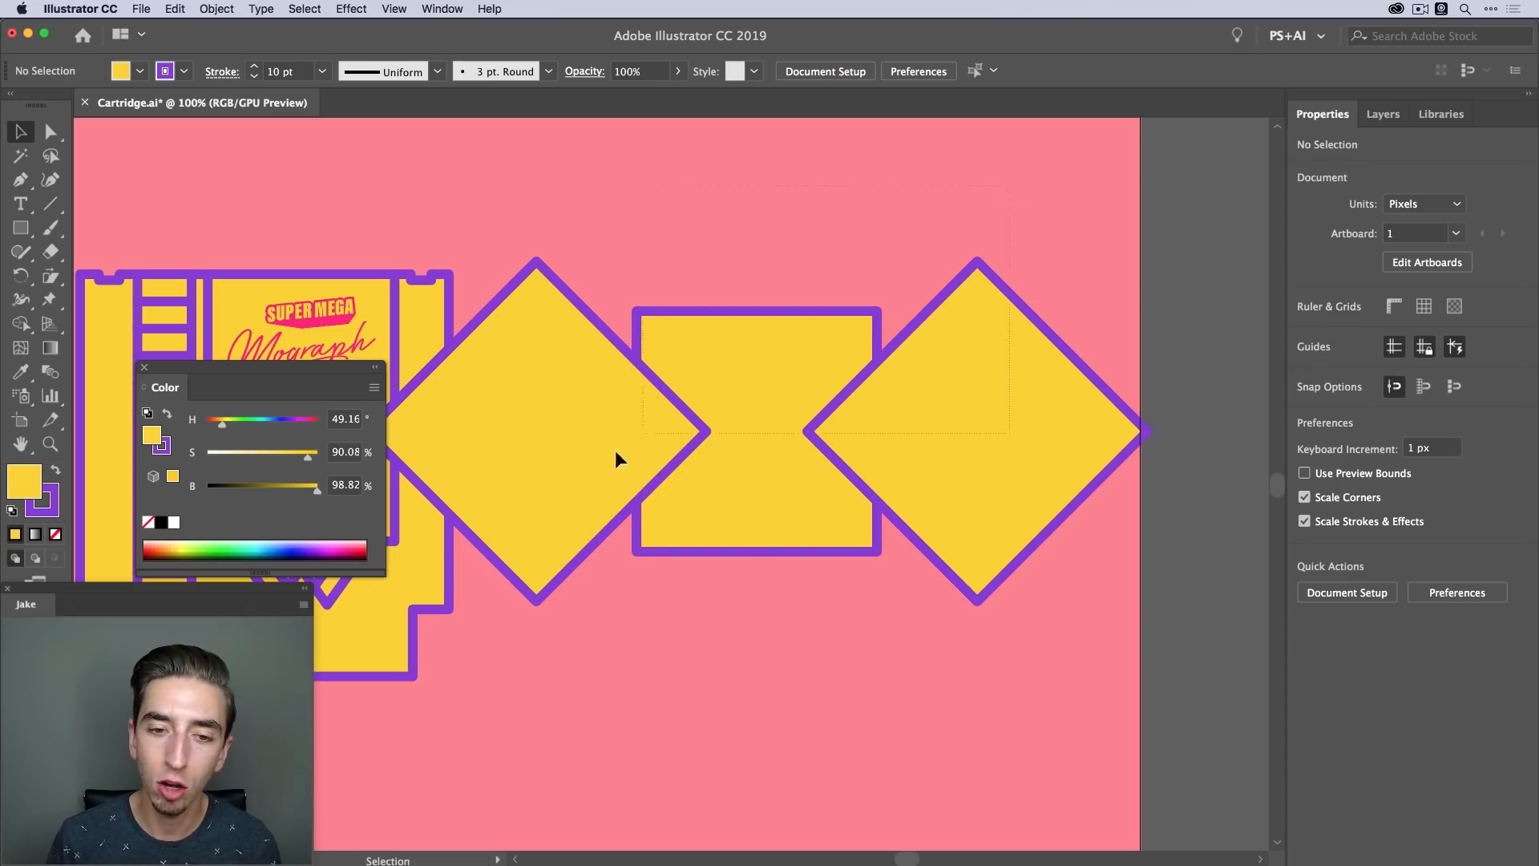
# Subtract both diamonds from the square with Minus Front as an editable compound shape, and check how it selects as a whole
pyautogui.moveTo(616, 450); pyautogui.dragTo(577, 491)
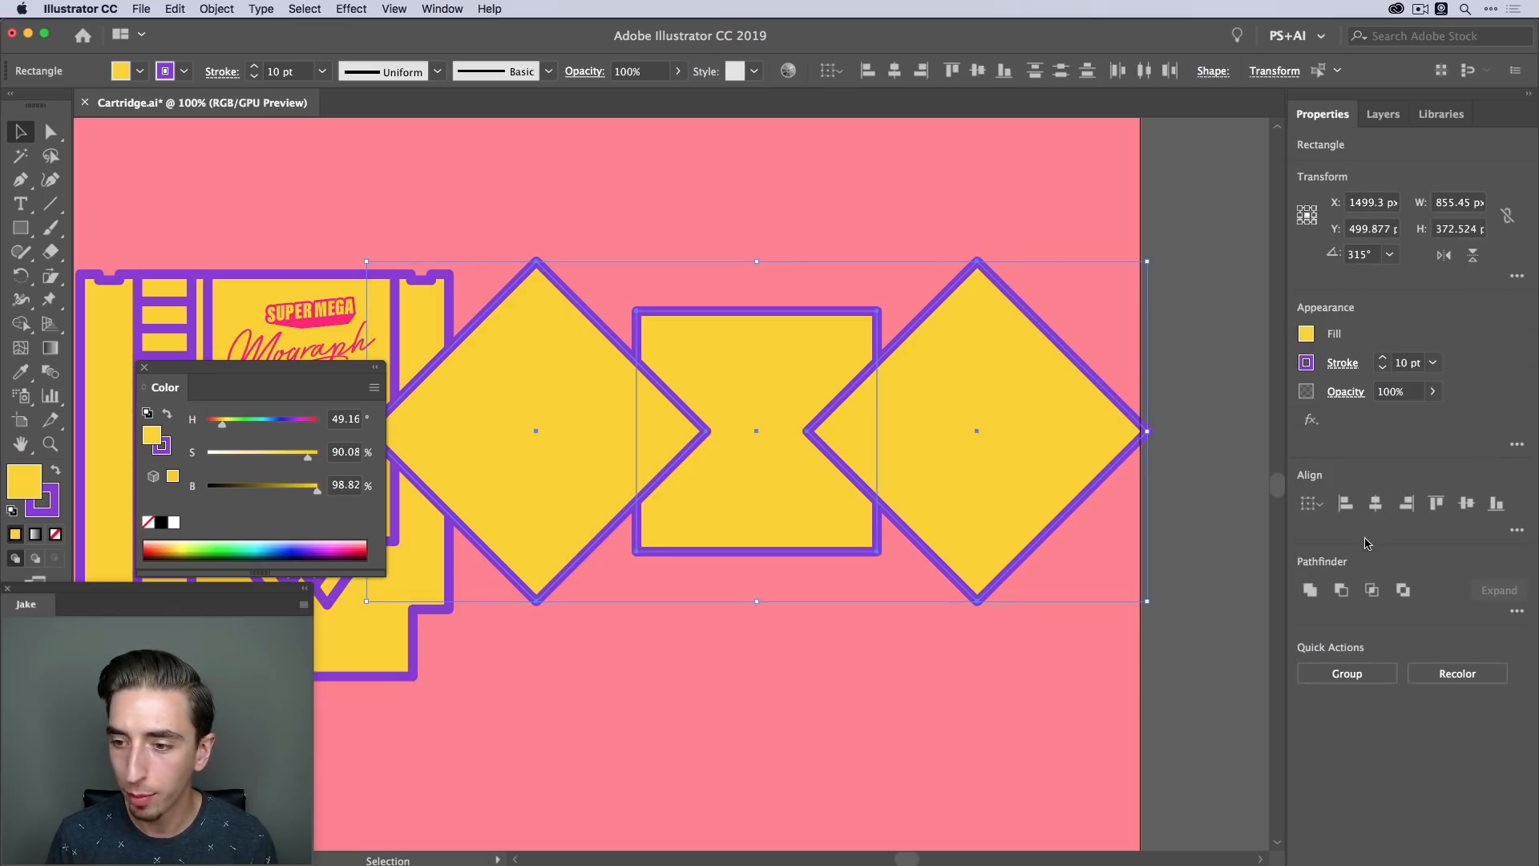
pyautogui.keyDown('alt'); pyautogui.click(1342, 590); pyautogui.keyUp('alt')
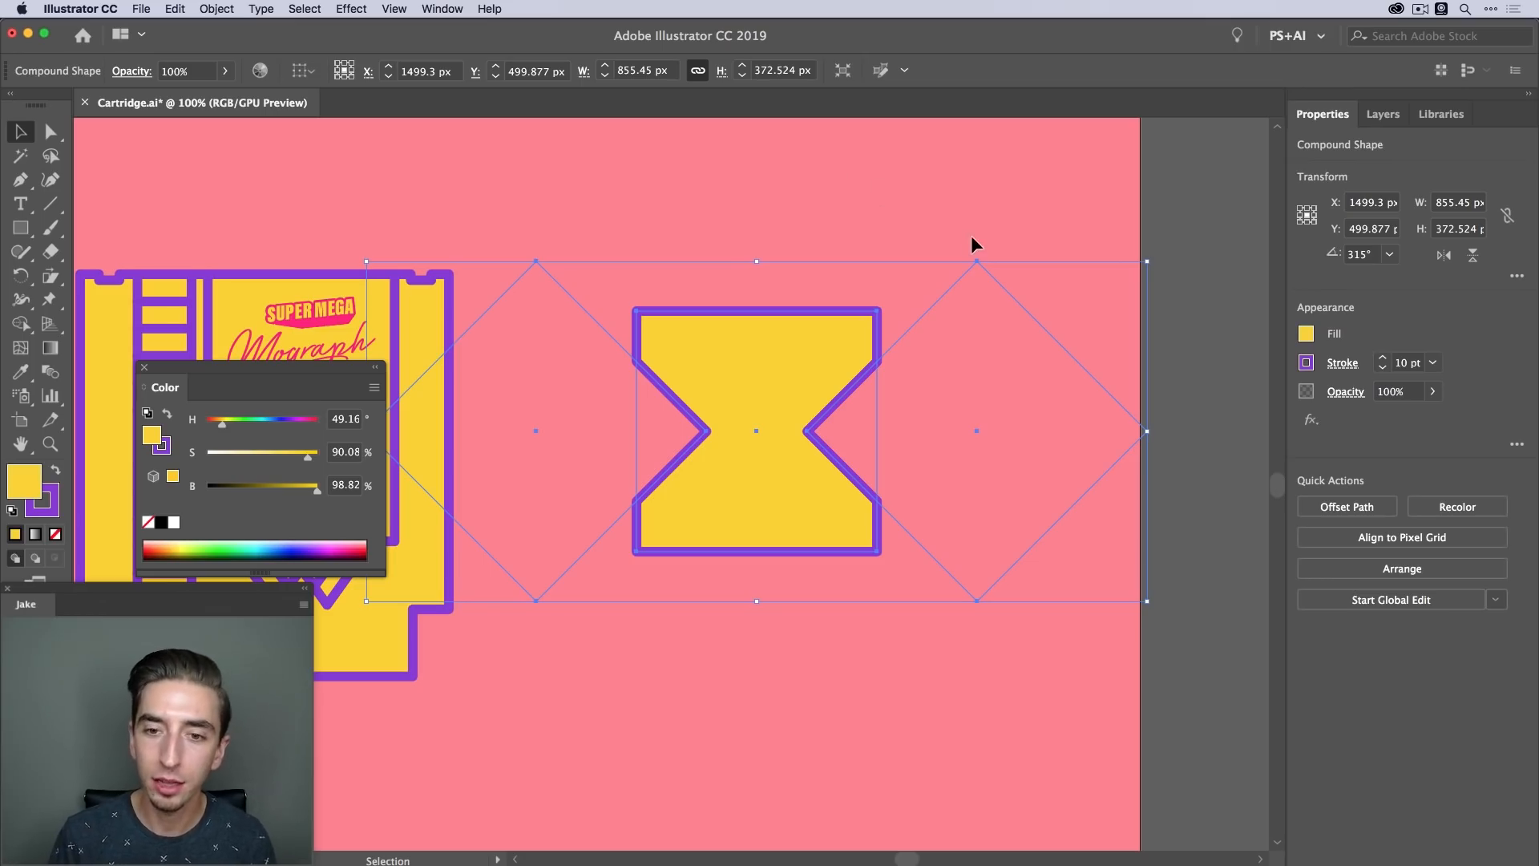
pyautogui.click(772, 225)
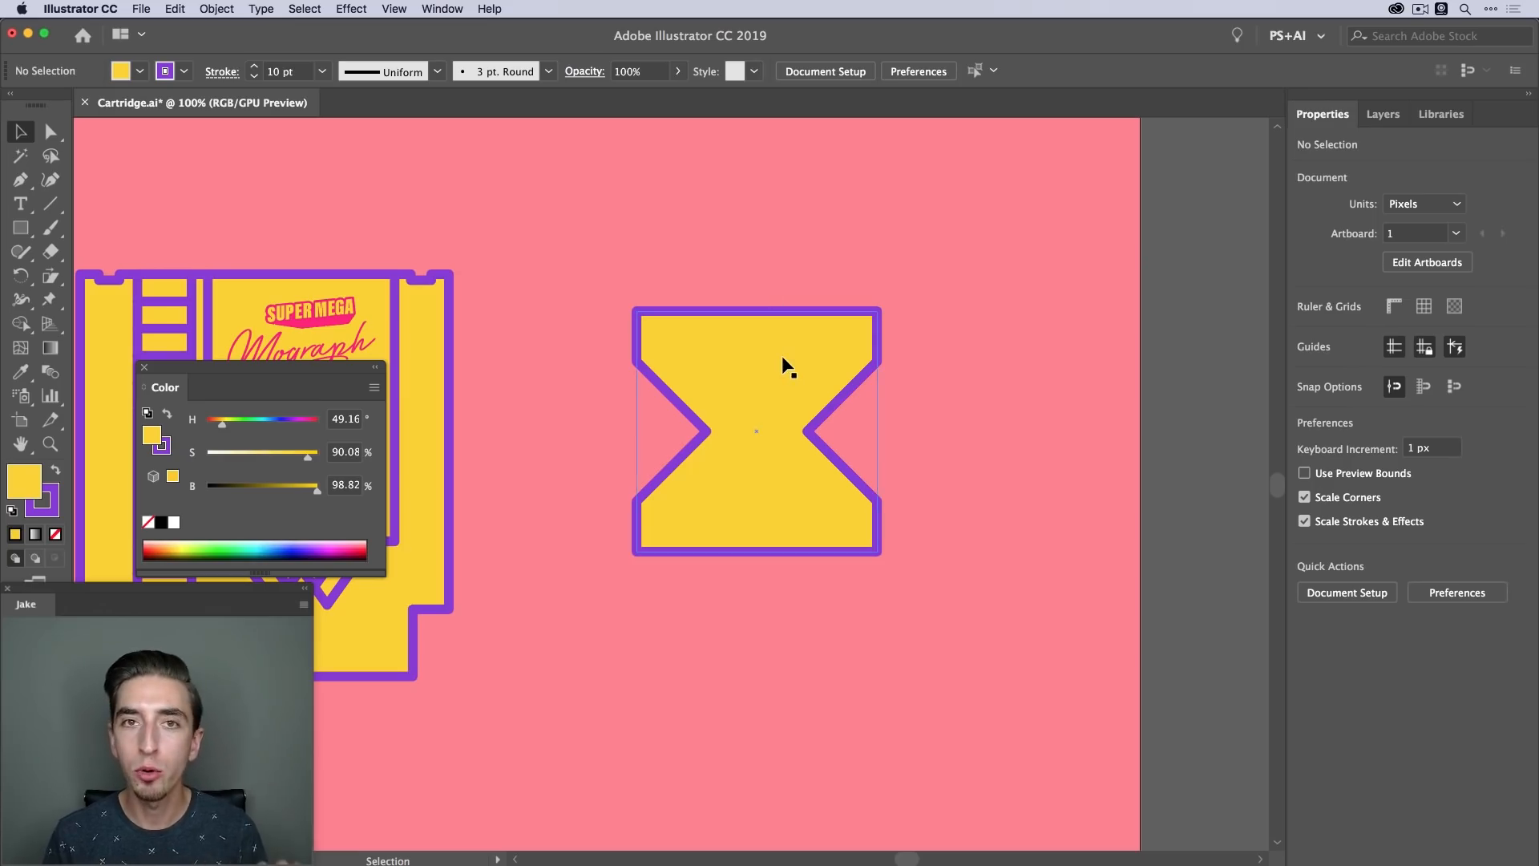
pyautogui.click(783, 358)
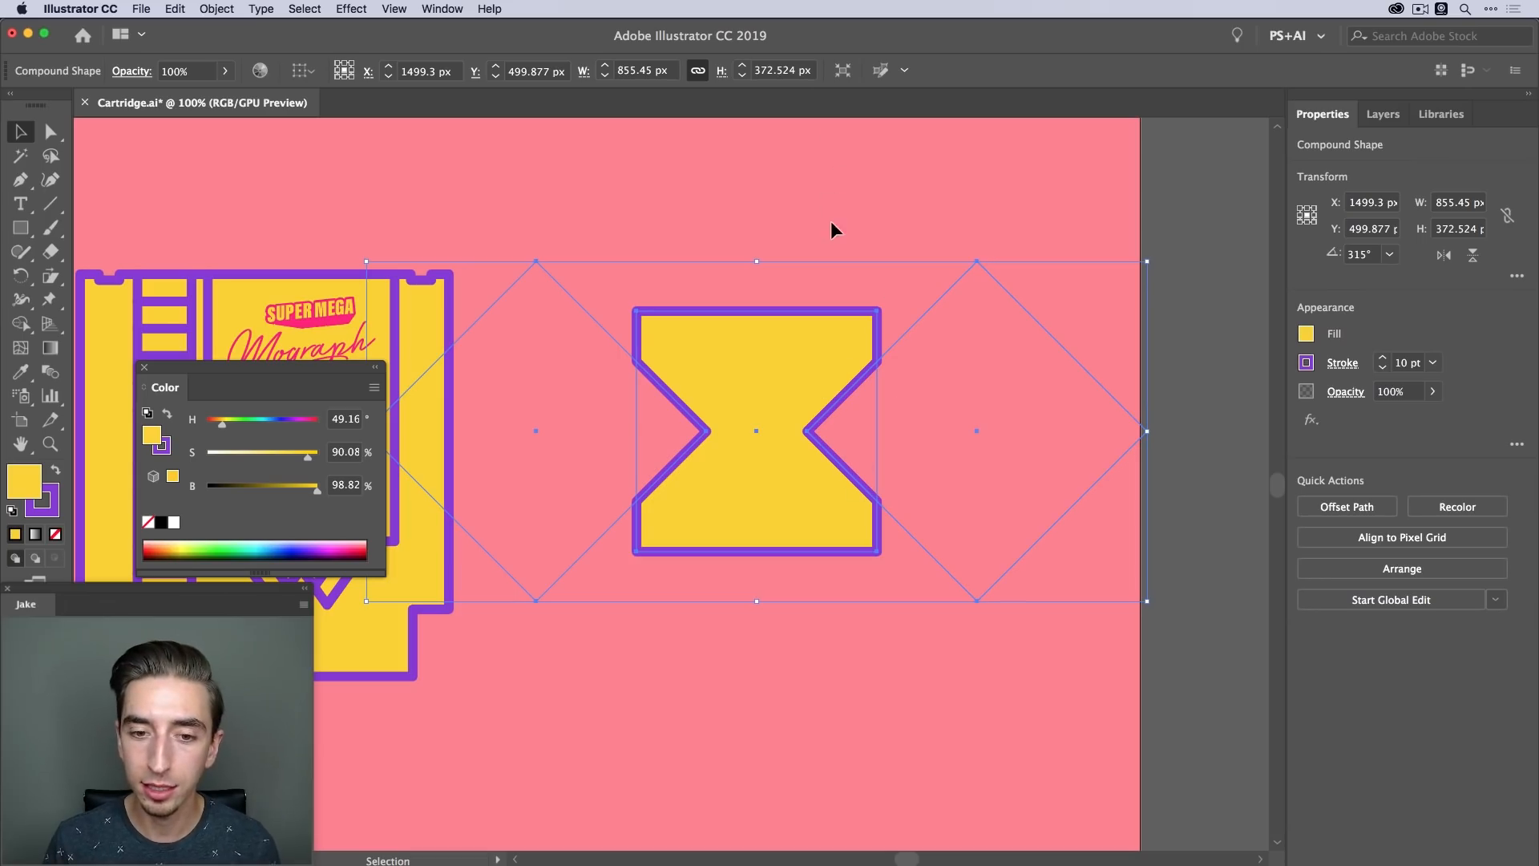
pyautogui.click(752, 231)
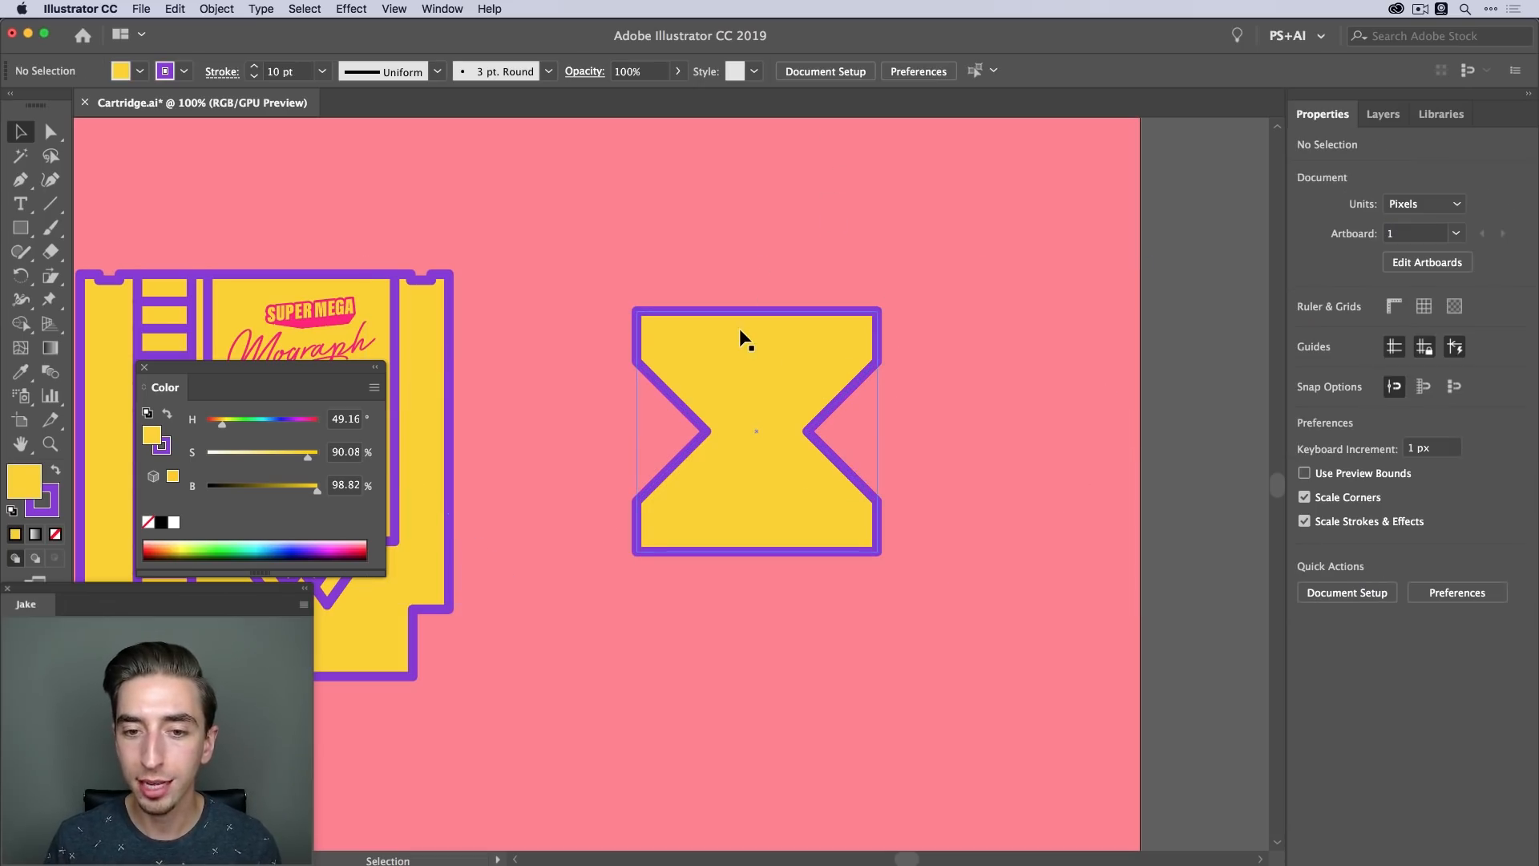
pyautogui.click(824, 362)
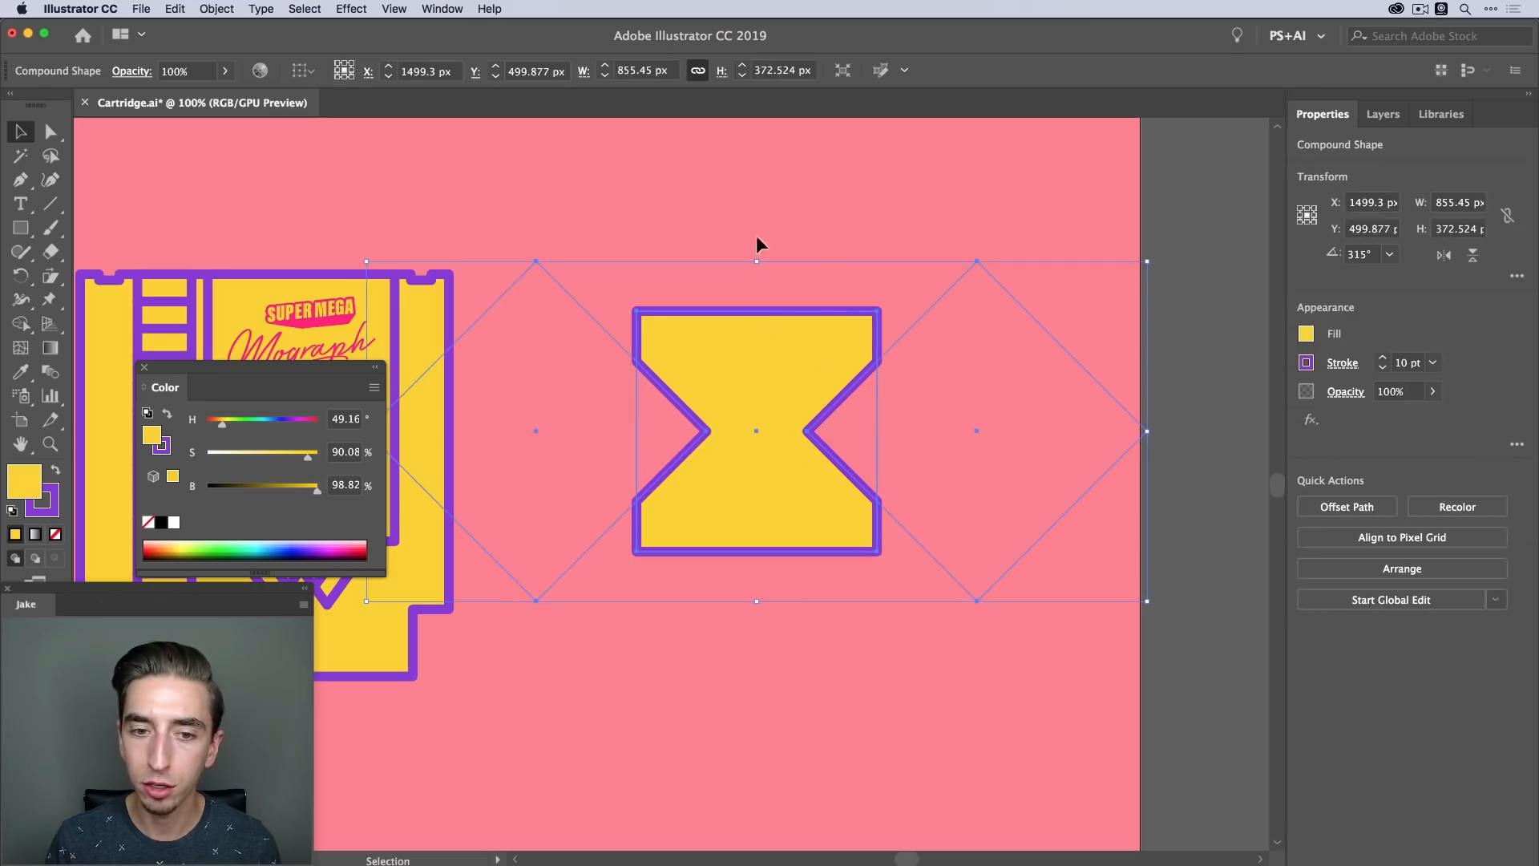
pyautogui.click(762, 276)
# Try scaling only the square inside the compound shape proportionally to about 322 px, and undo the change
pyautogui.press('a')
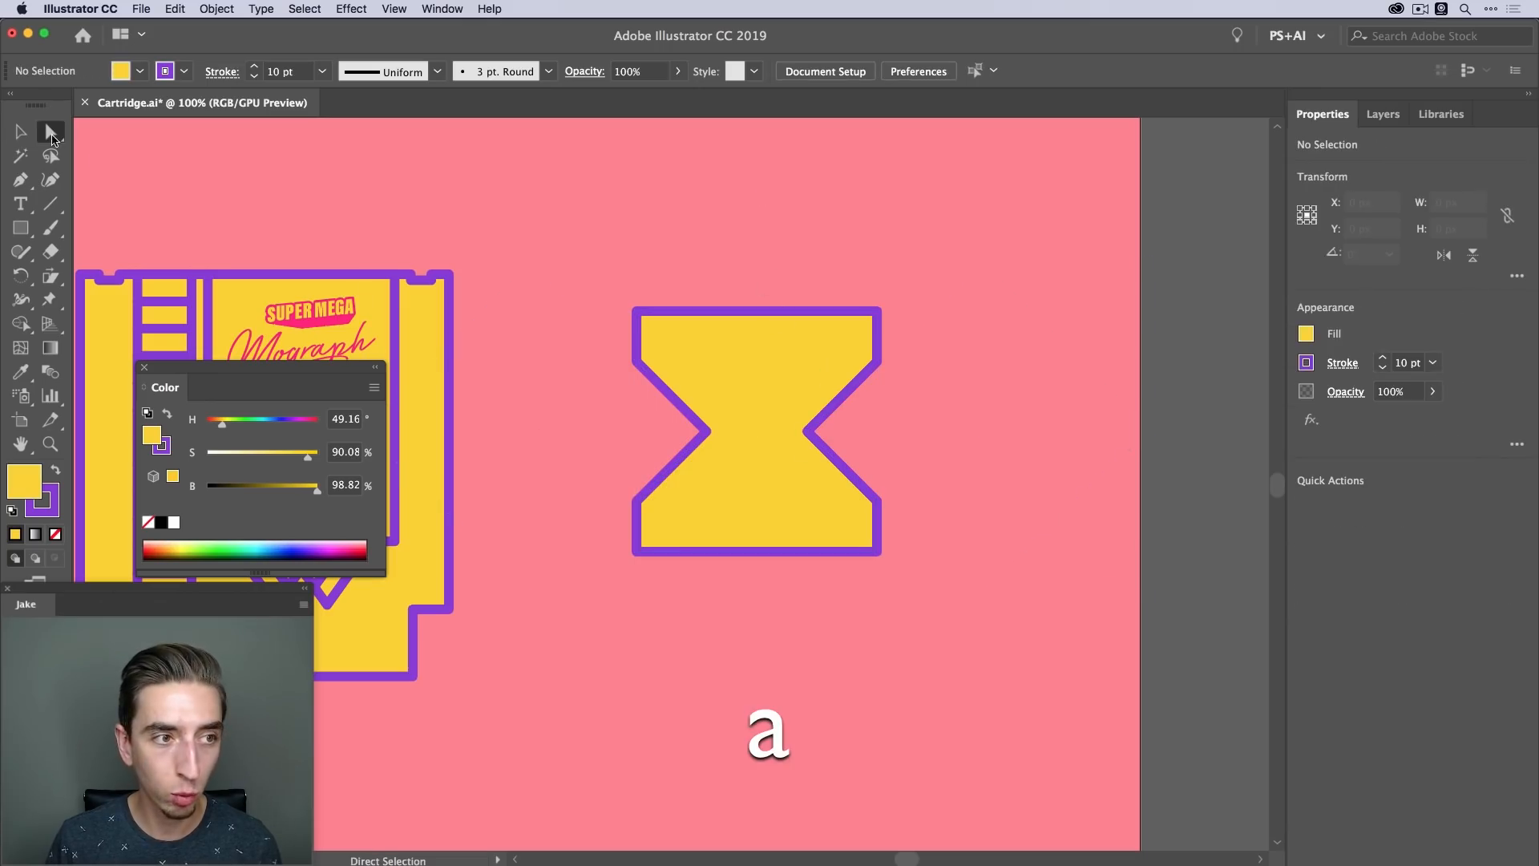
pyautogui.click(779, 377)
pyautogui.press('s')
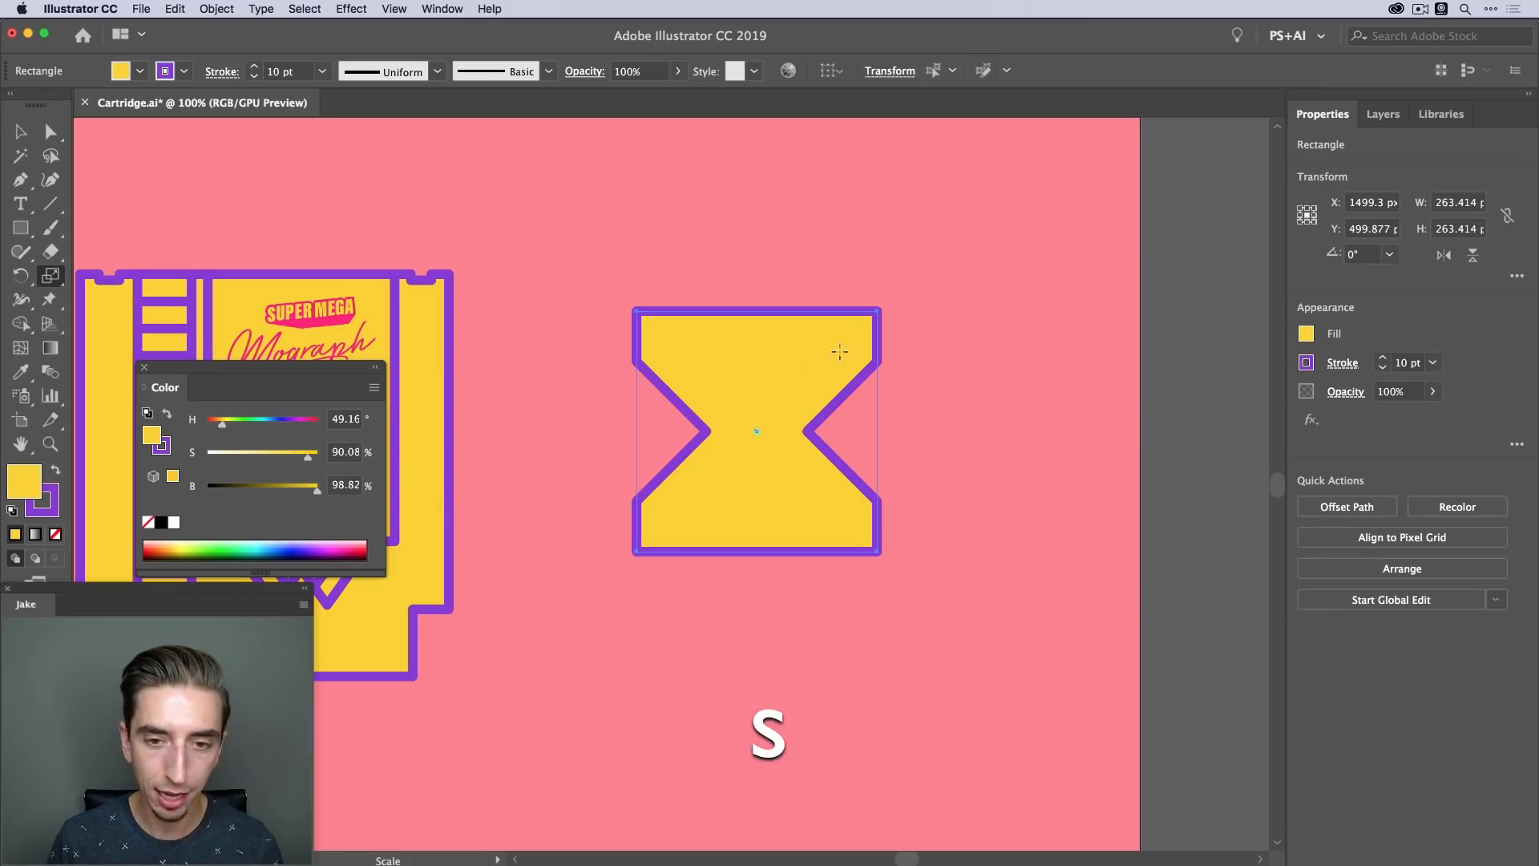
pyautogui.moveTo(888, 277); pyautogui.dragTo(918, 243)
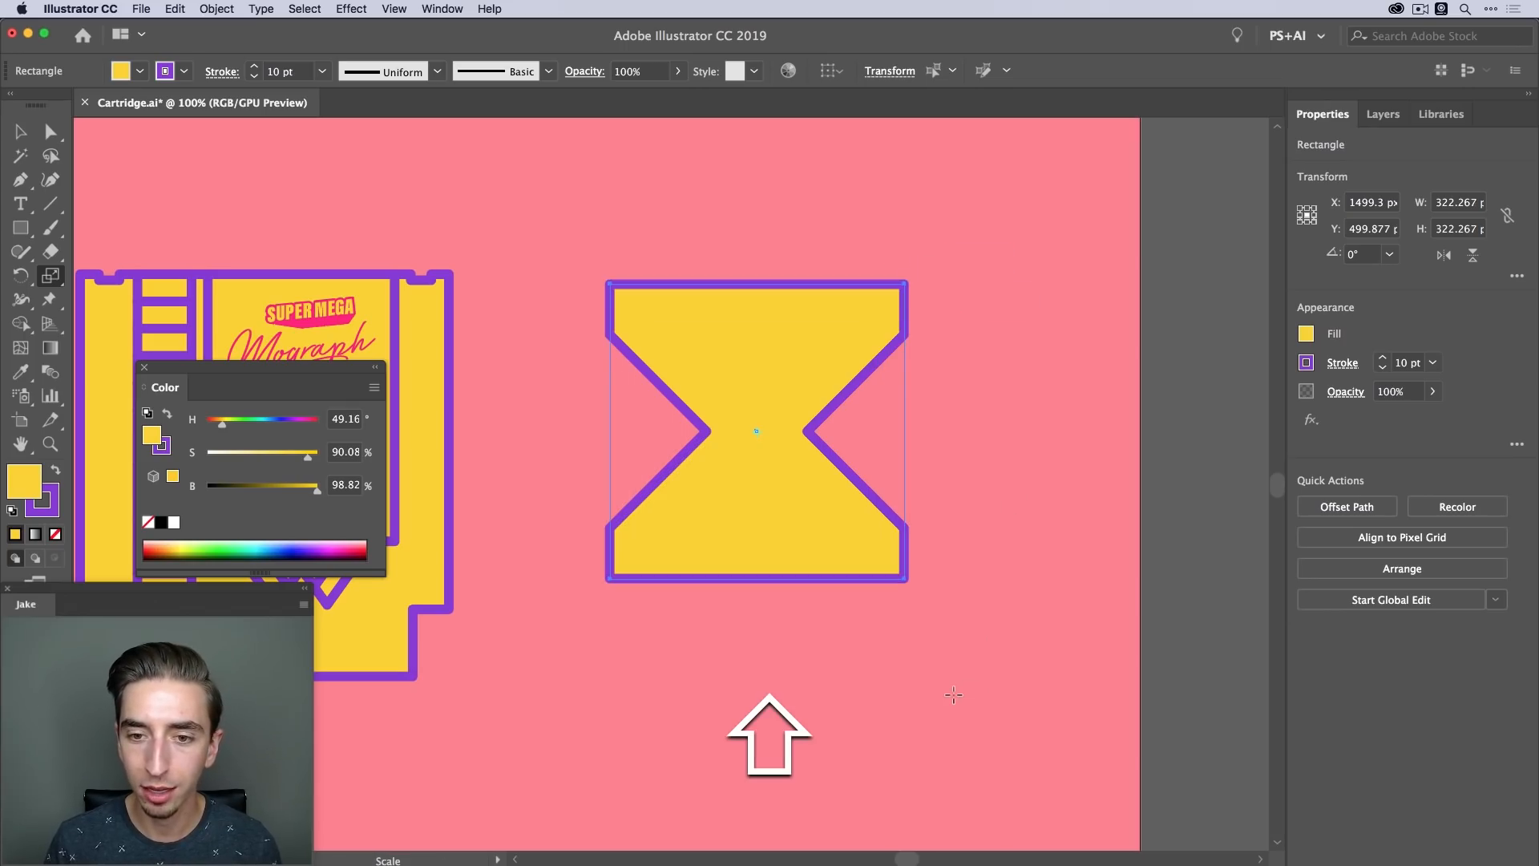
pyautogui.press('super+z')
# Scale the two diamonds' inner anchor points horizontally outward together to make both side notches shallower, and deselect the shape
pyautogui.press('a')
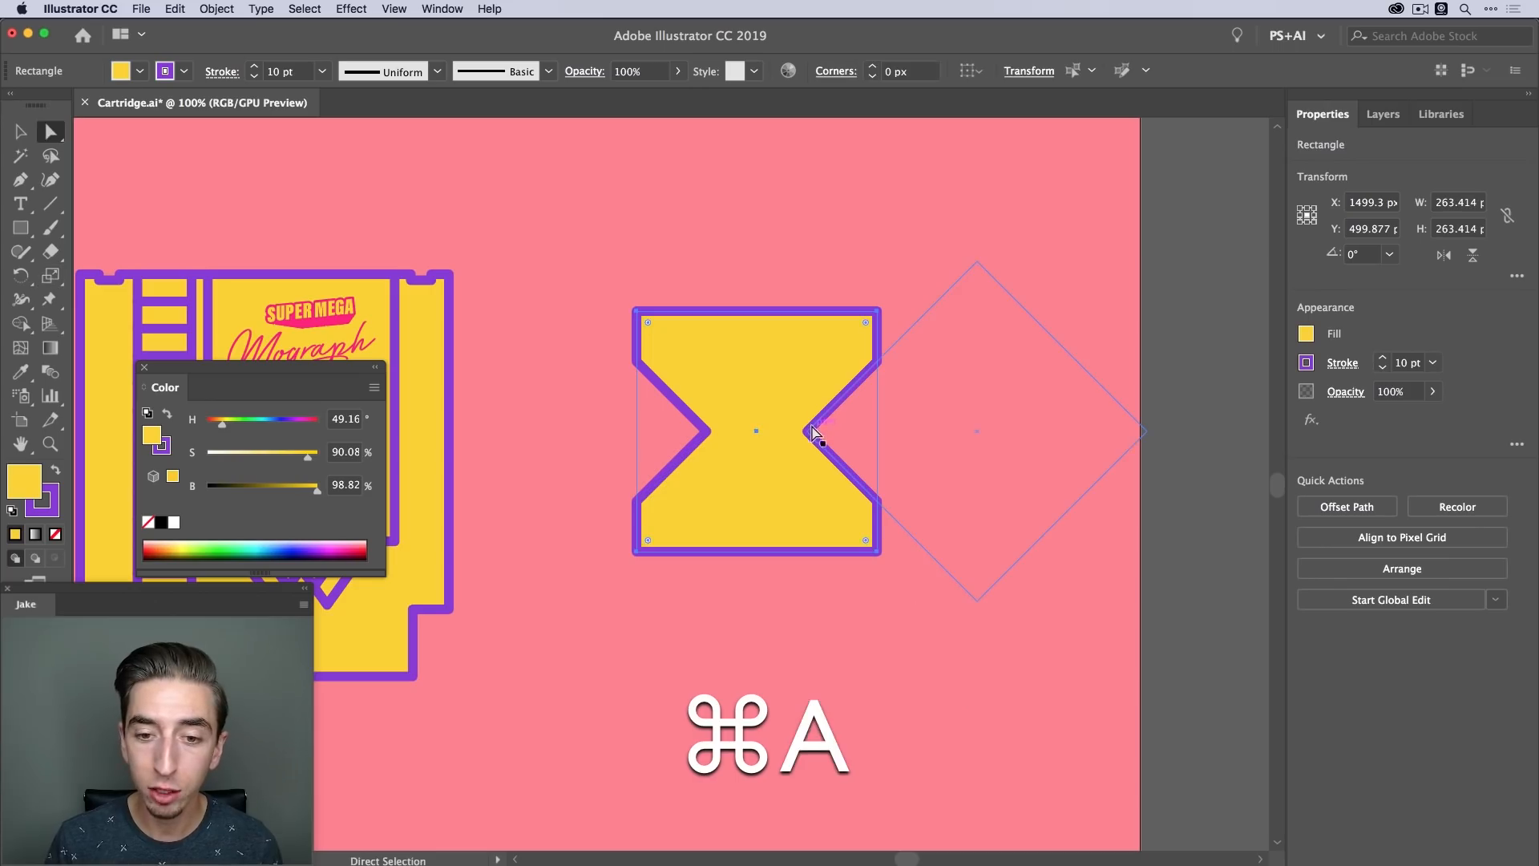
pyautogui.click(809, 432)
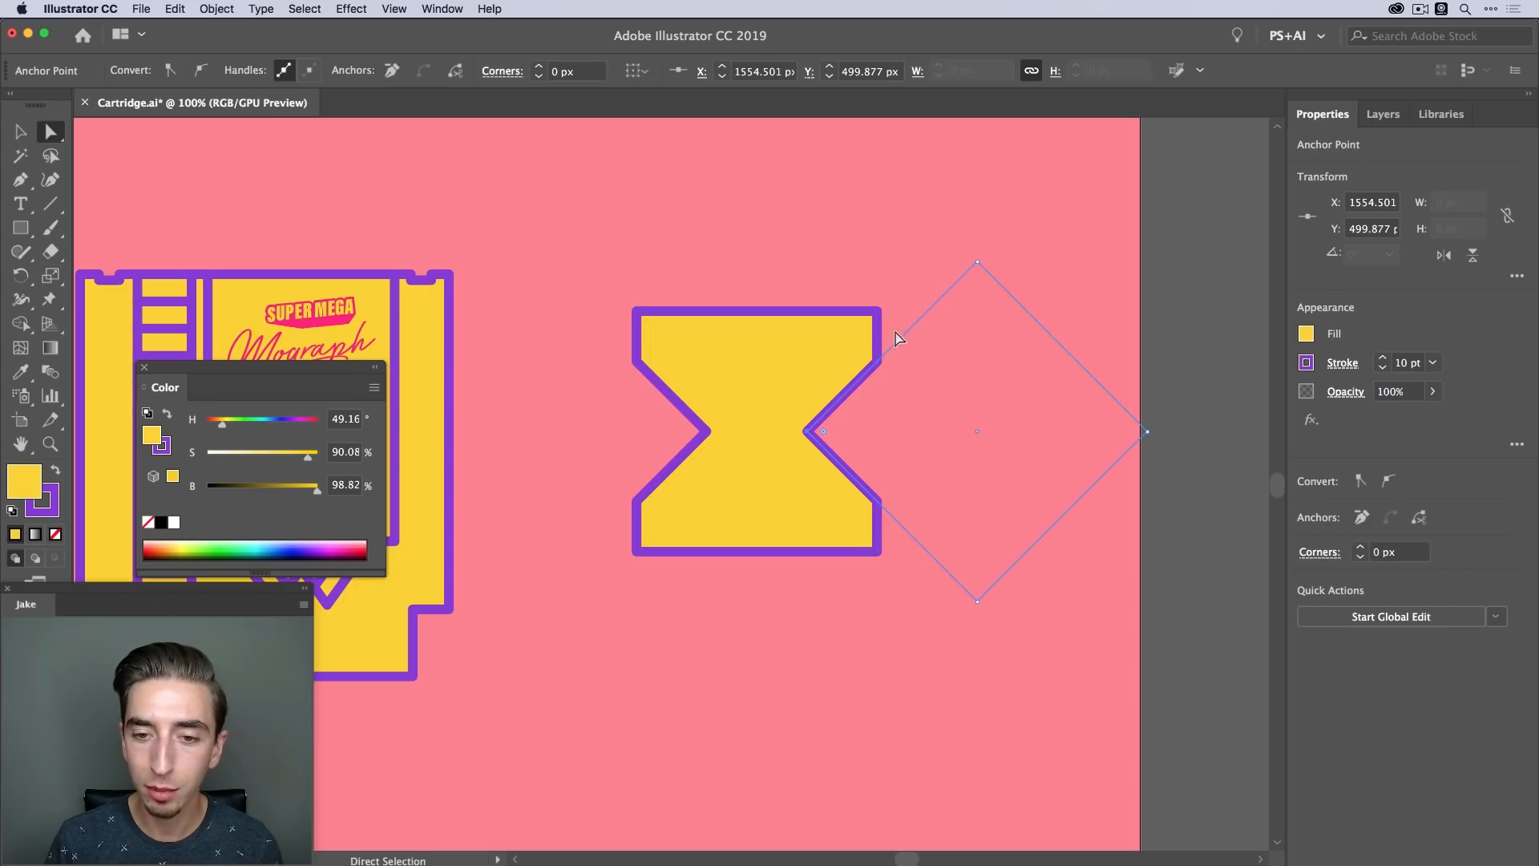
pyautogui.keyDown('shift'); pyautogui.click(707, 433); pyautogui.keyUp('shift')
pyautogui.hotkey('shift', 's')
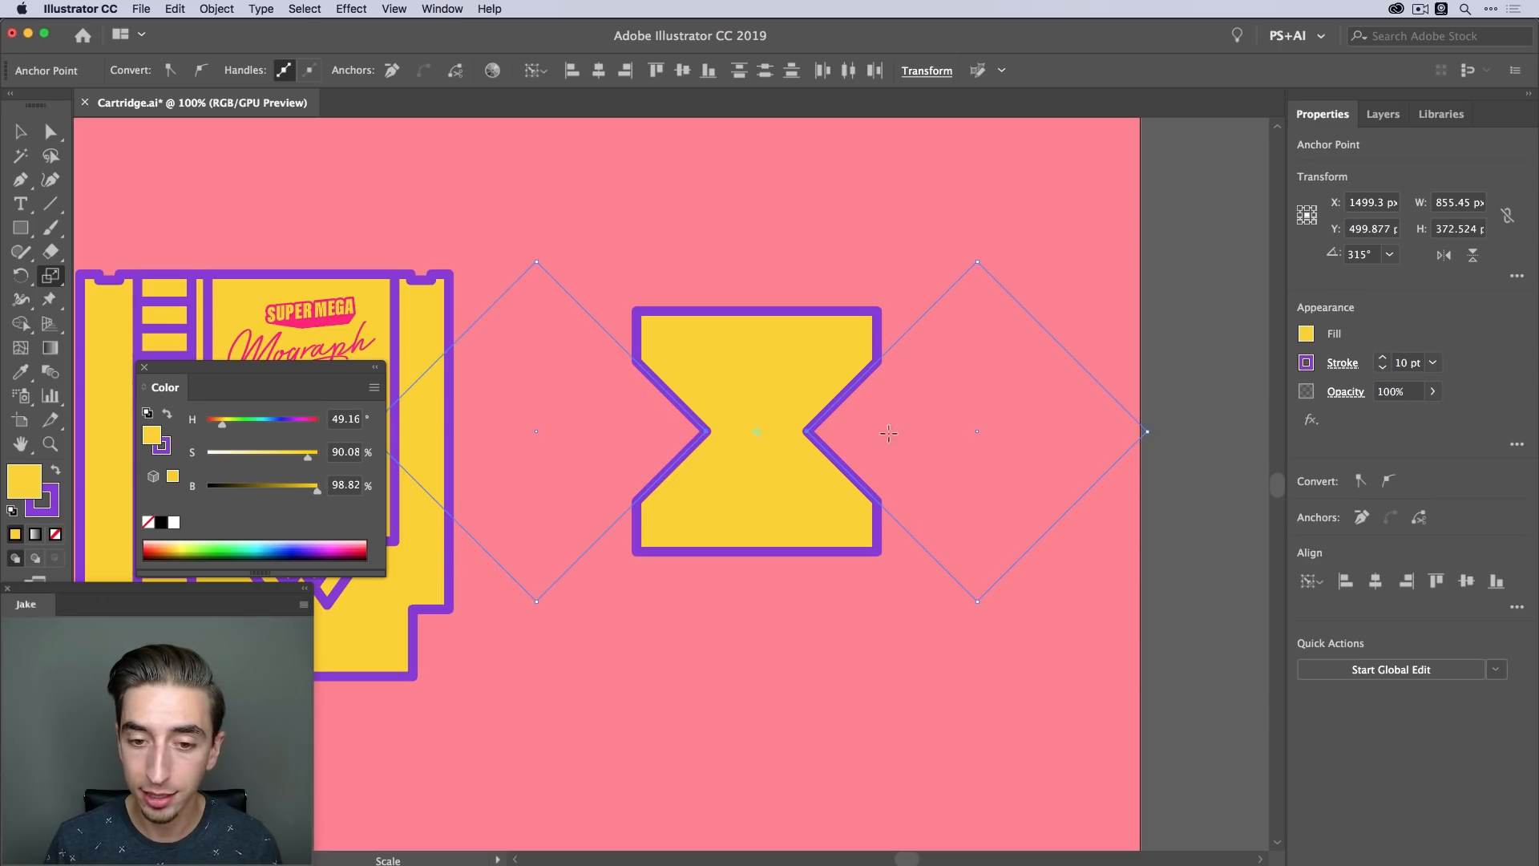
pyautogui.moveTo(879, 433); pyautogui.dragTo(962, 433)
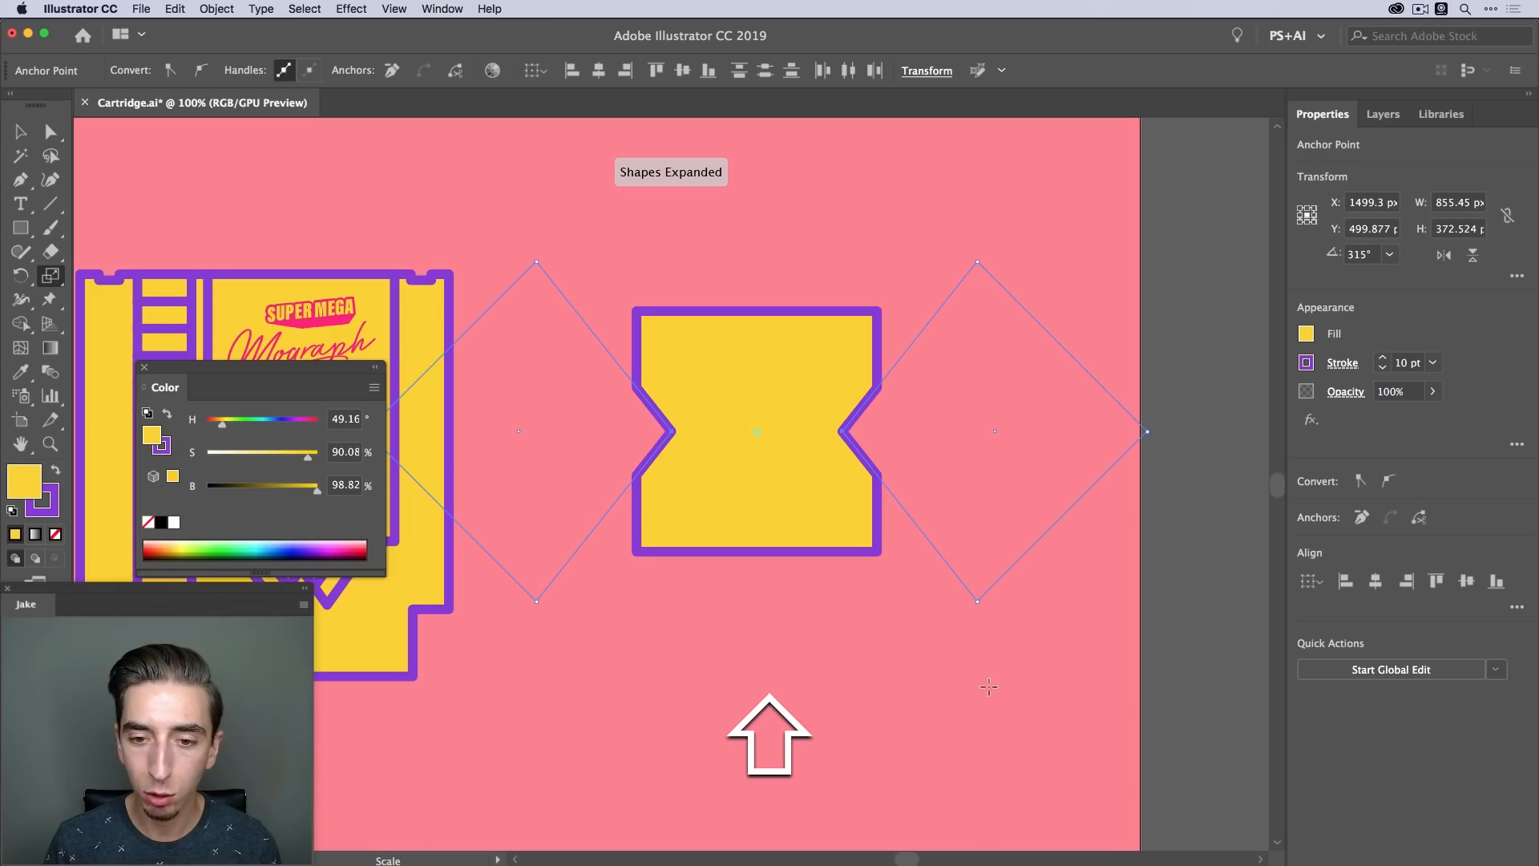
pyautogui.press('v')
pyautogui.click(878, 629)
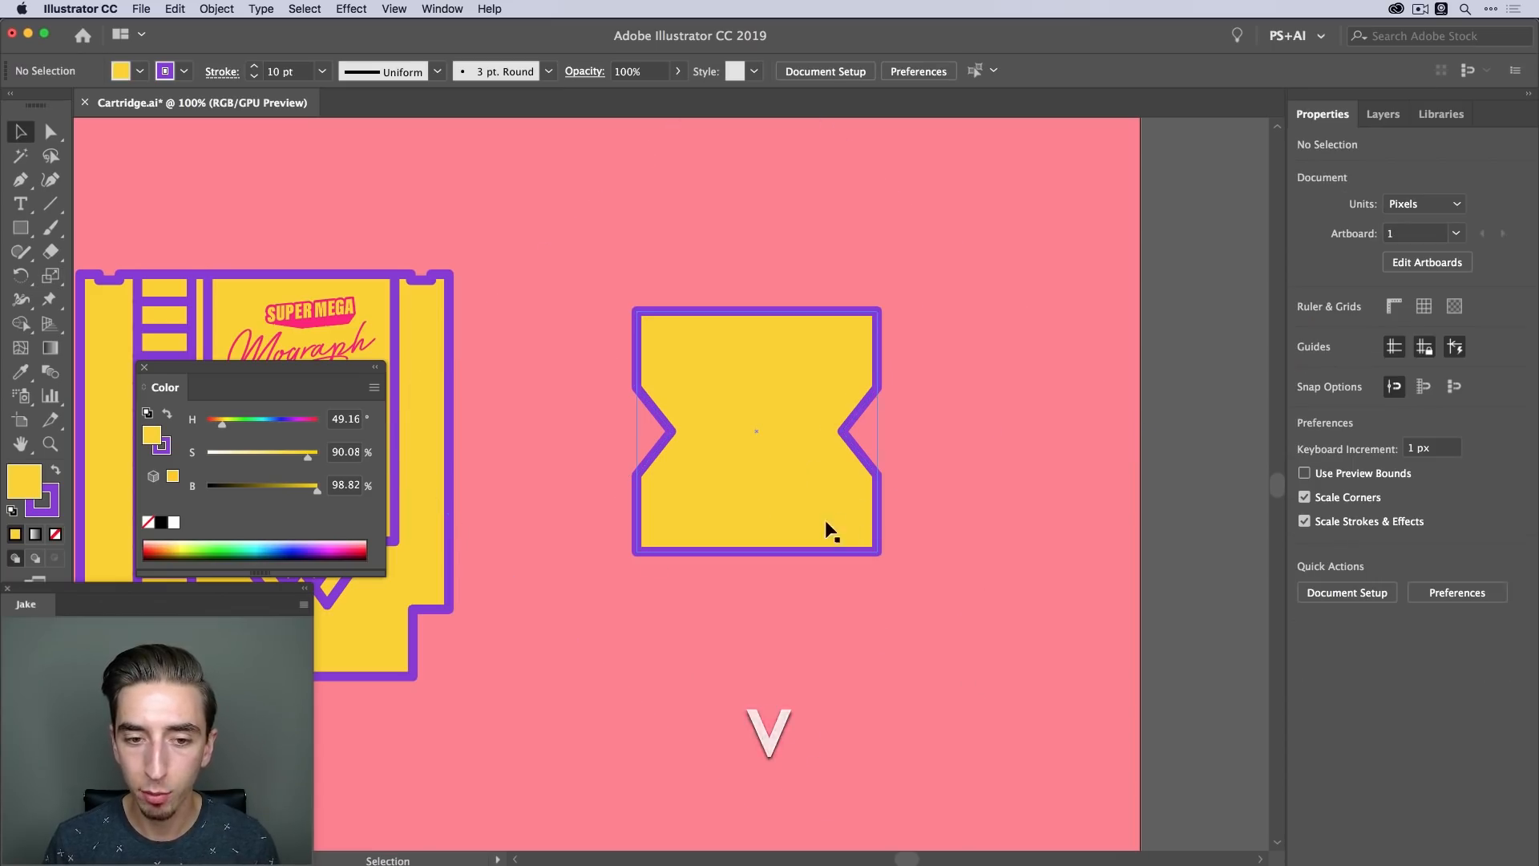
# Move the whole notched compound shape about 499 px horizontally to the left onto the cartridge label
pyautogui.click(785, 371)
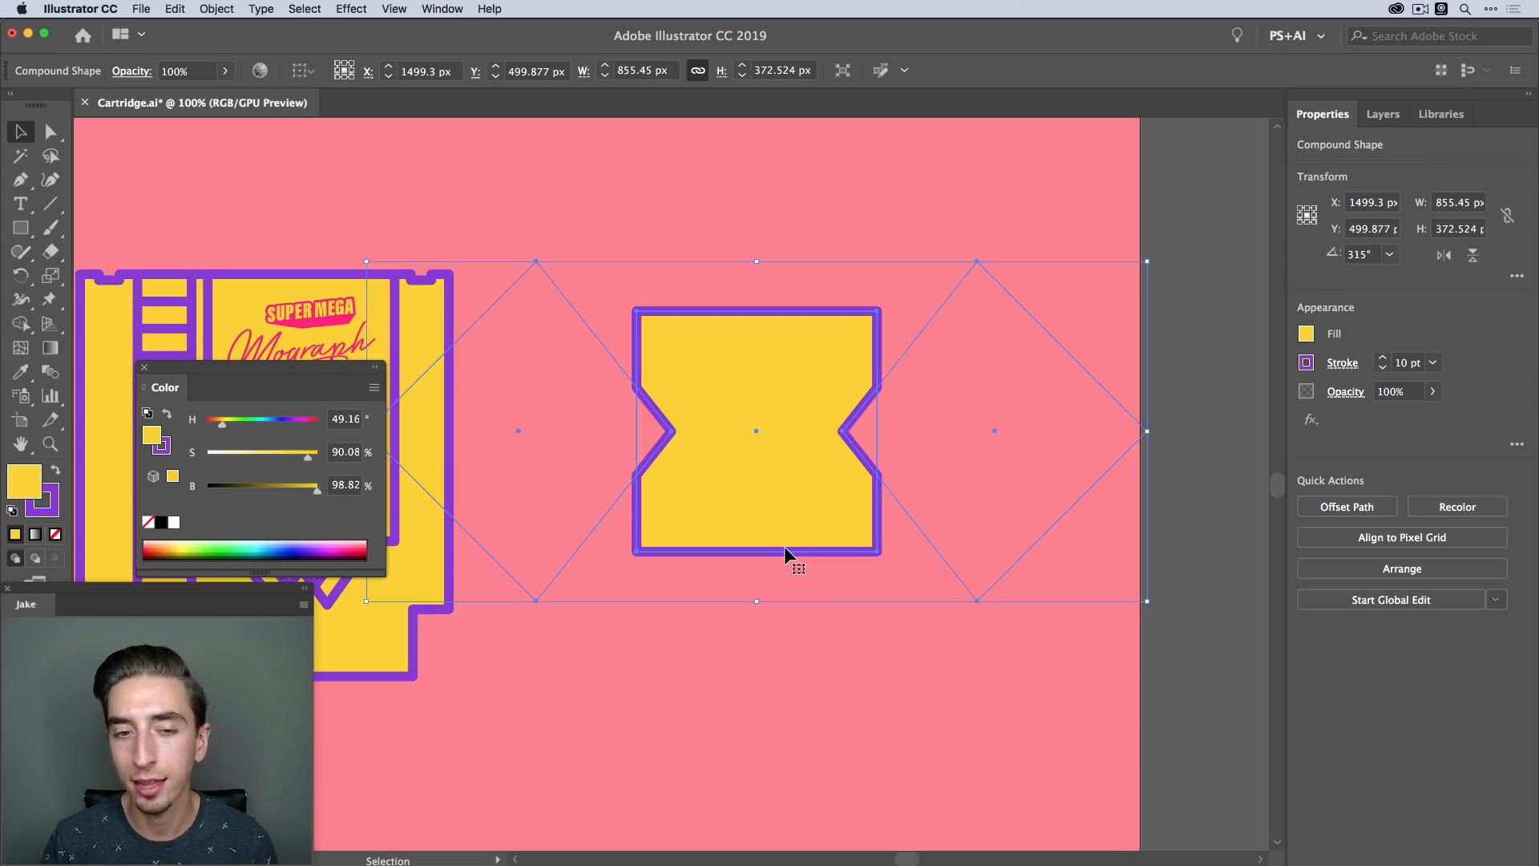
pyautogui.click(699, 245)
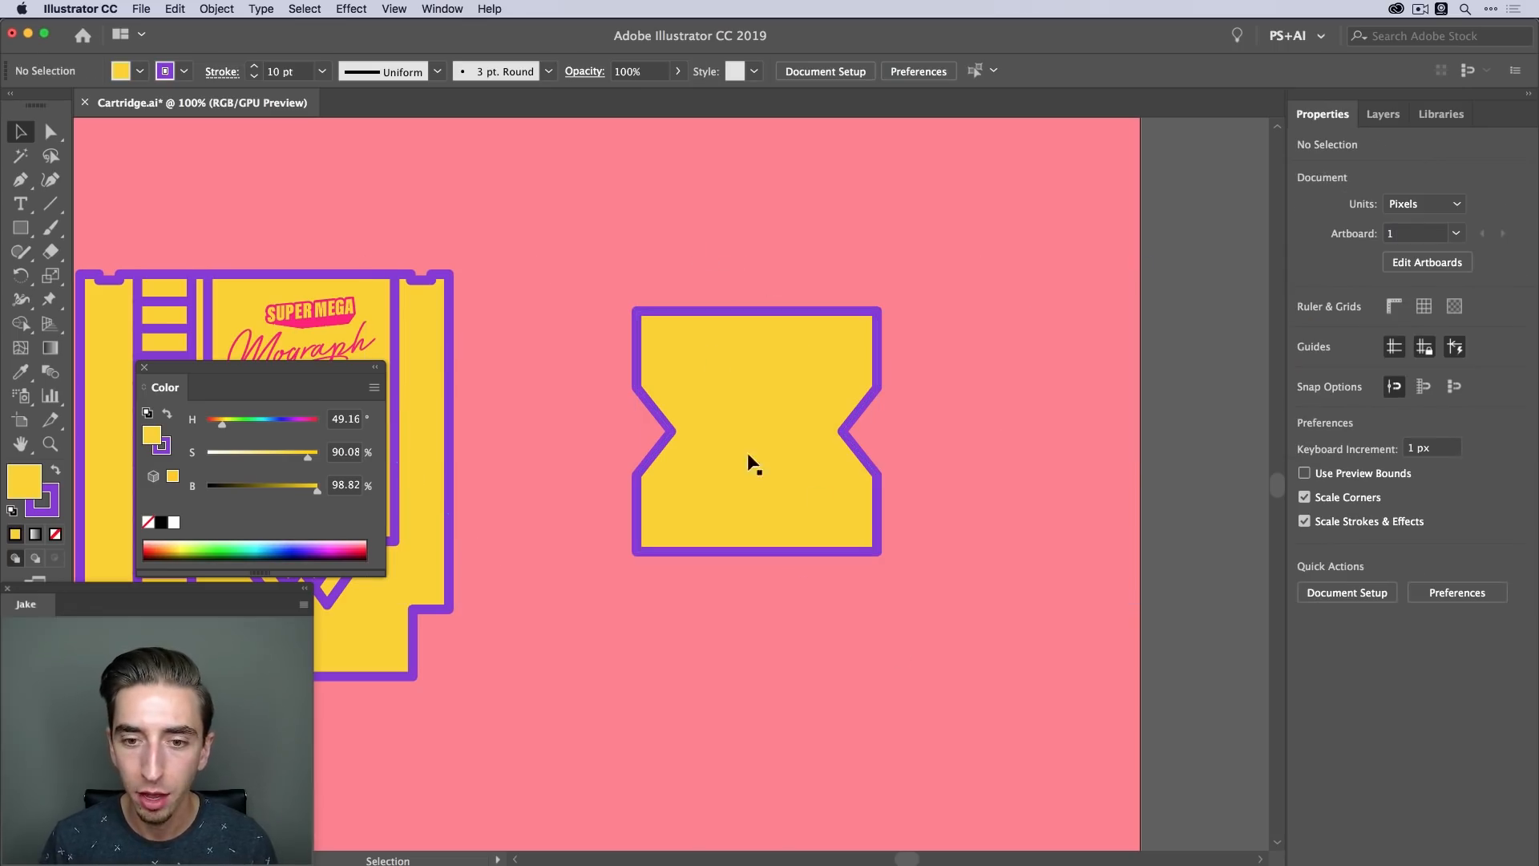
pyautogui.moveTo(791, 473); pyautogui.dragTo(666, 399)
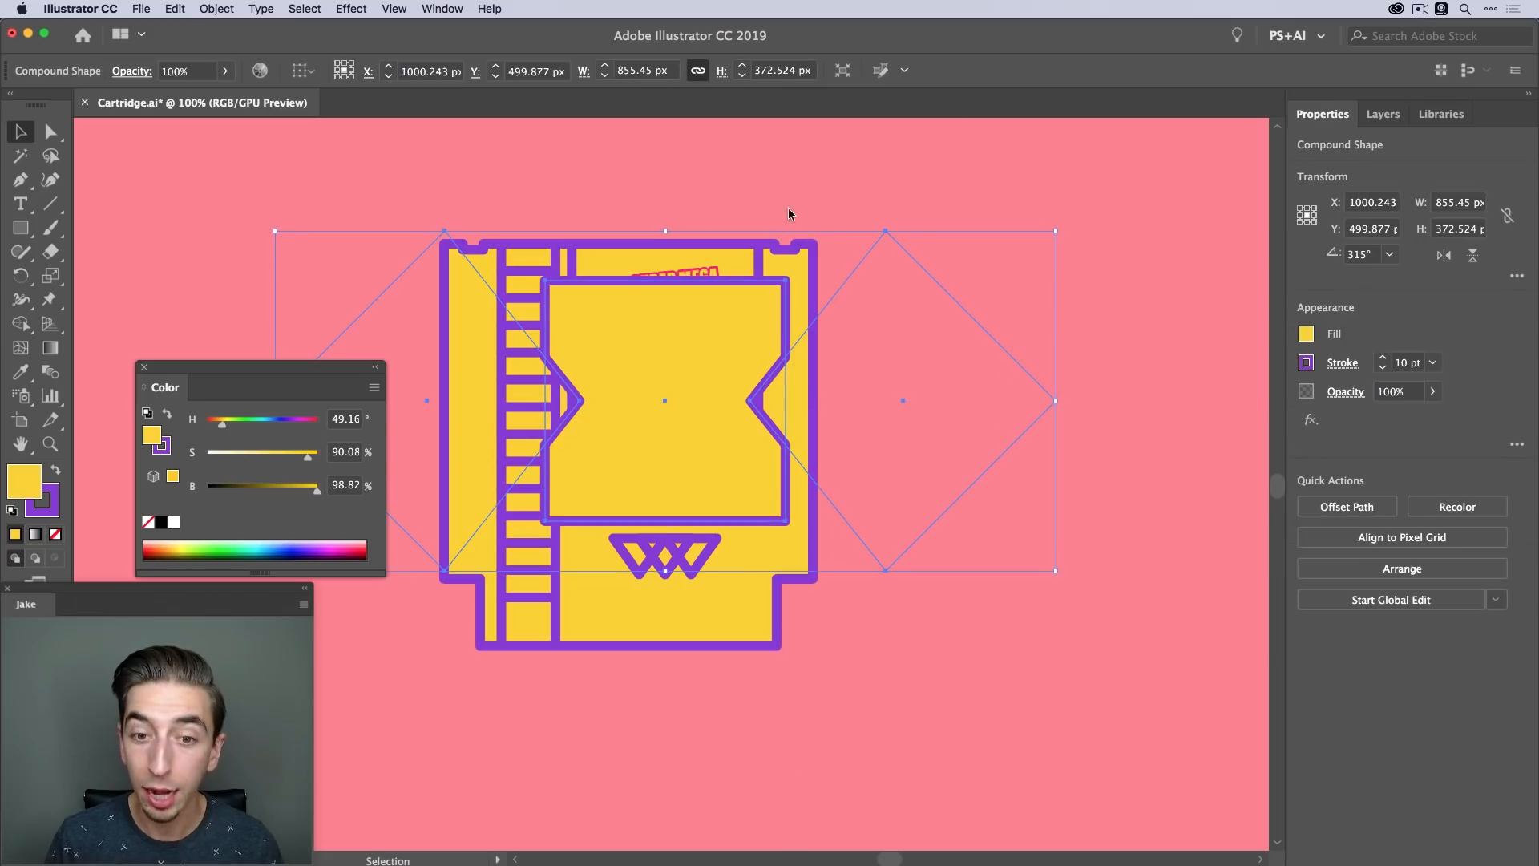
# Scale the notched compound shape proportionally to about 427 × 186 px and place it on the label below the Mograph lettering
pyautogui.moveTo(1058, 232)
pyautogui.mouseDown()
pyautogui.moveTo(1002, 272)
pyautogui.moveTo(874, 279)
pyautogui.moveTo(900, 251)
pyautogui.moveTo(880, 273)
pyautogui.mouseUp()
pyautogui.press('alt')
pyautogui.press('shift')
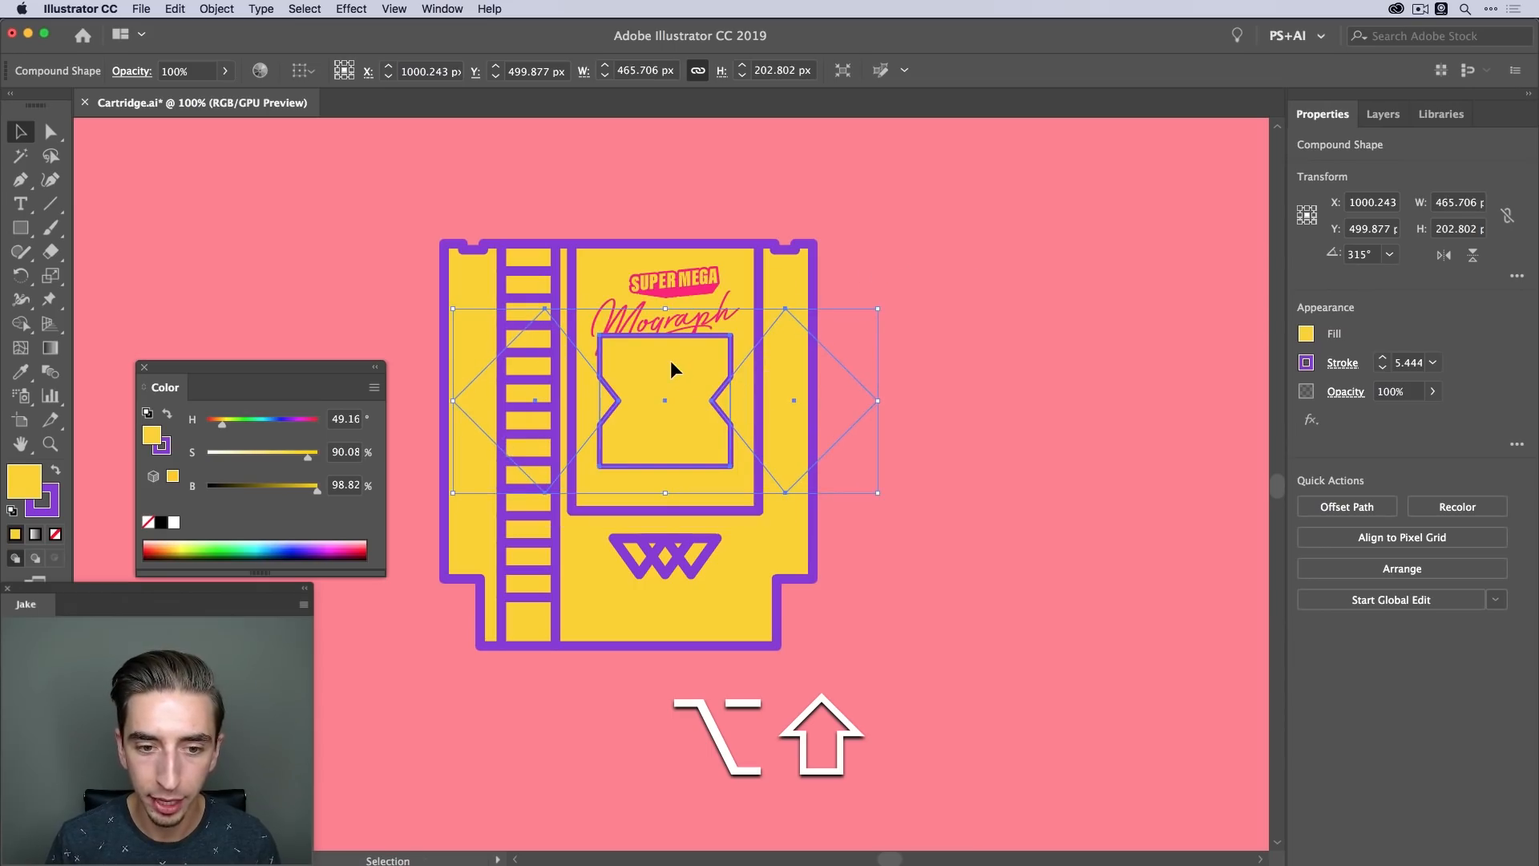
pyautogui.moveTo(877, 335); pyautogui.dragTo(860, 343)
pyautogui.moveTo(641, 392); pyautogui.dragTo(642, 388)
pyautogui.click(913, 365)
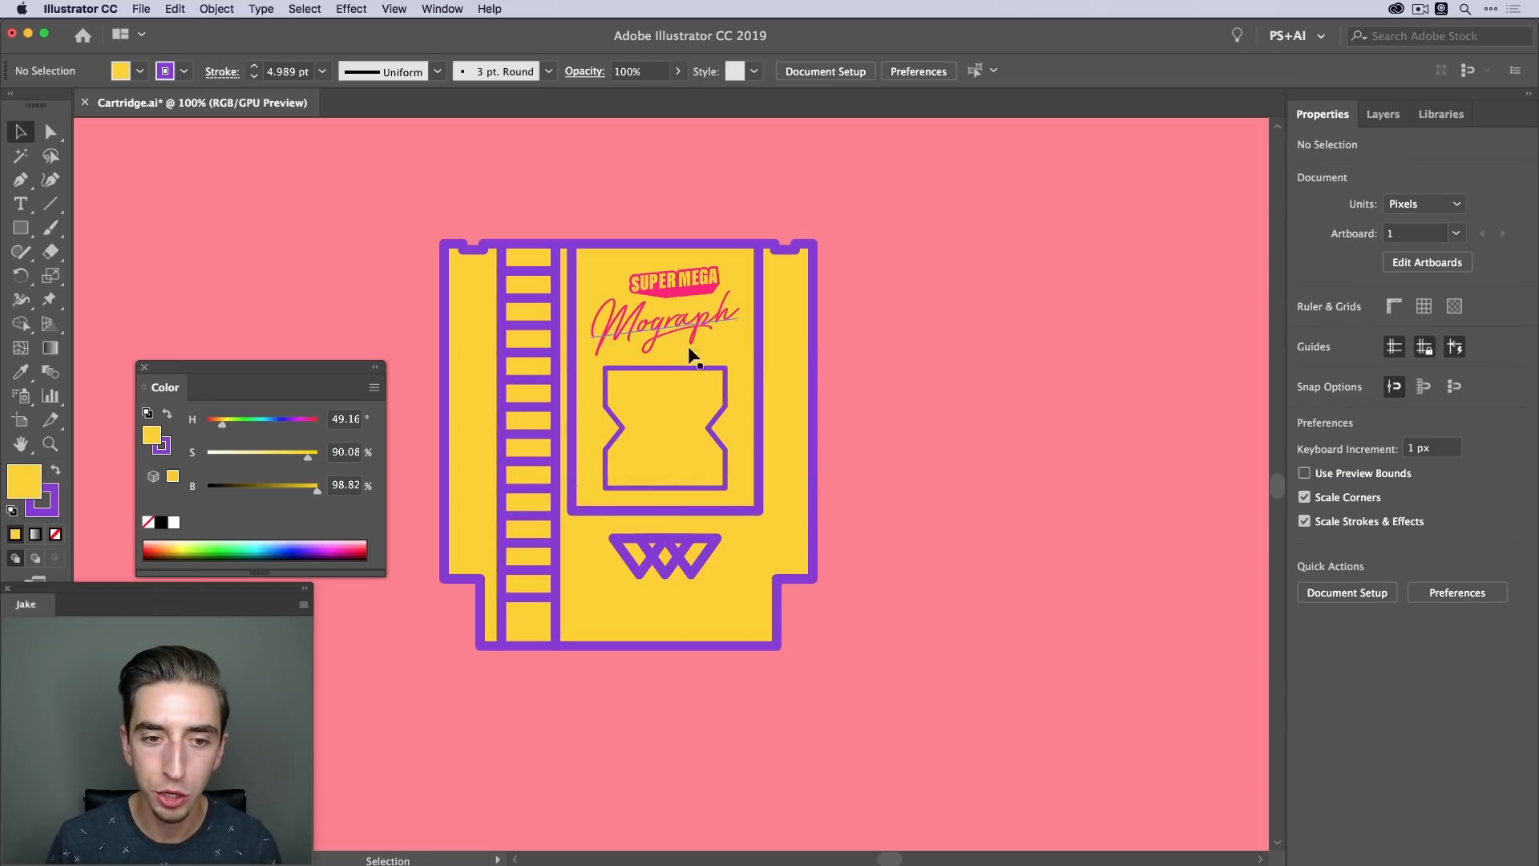
# Examine the notched shape's stroke weight up close and compare it with the cartridge body's outline
pyautogui.press('z')
pyautogui.moveTo(629, 397); pyautogui.dragTo(815, 436)
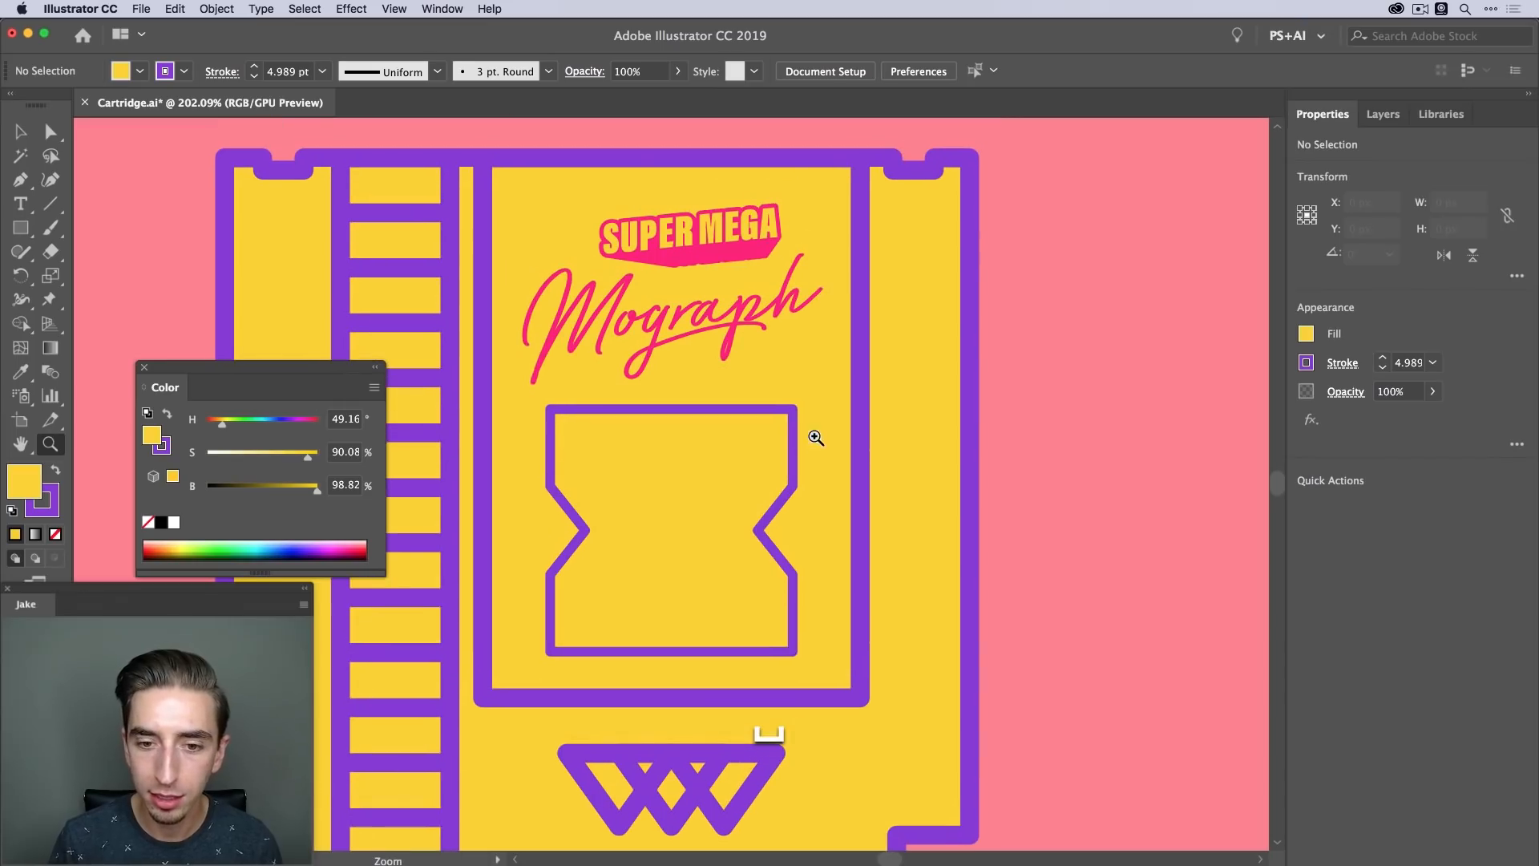
pyautogui.press('a')
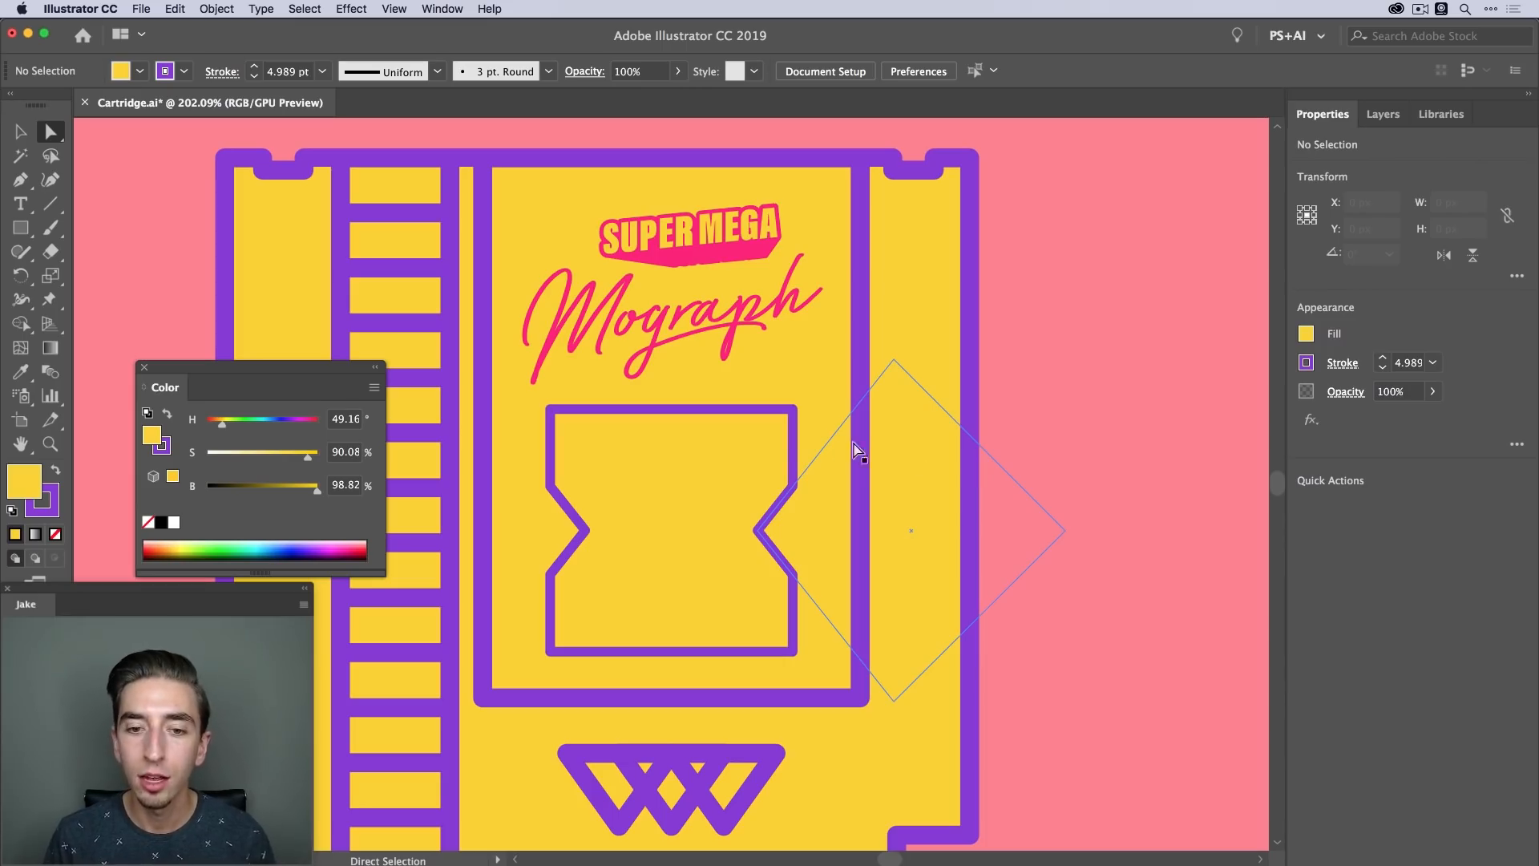
pyautogui.press('v')
pyautogui.click(745, 434)
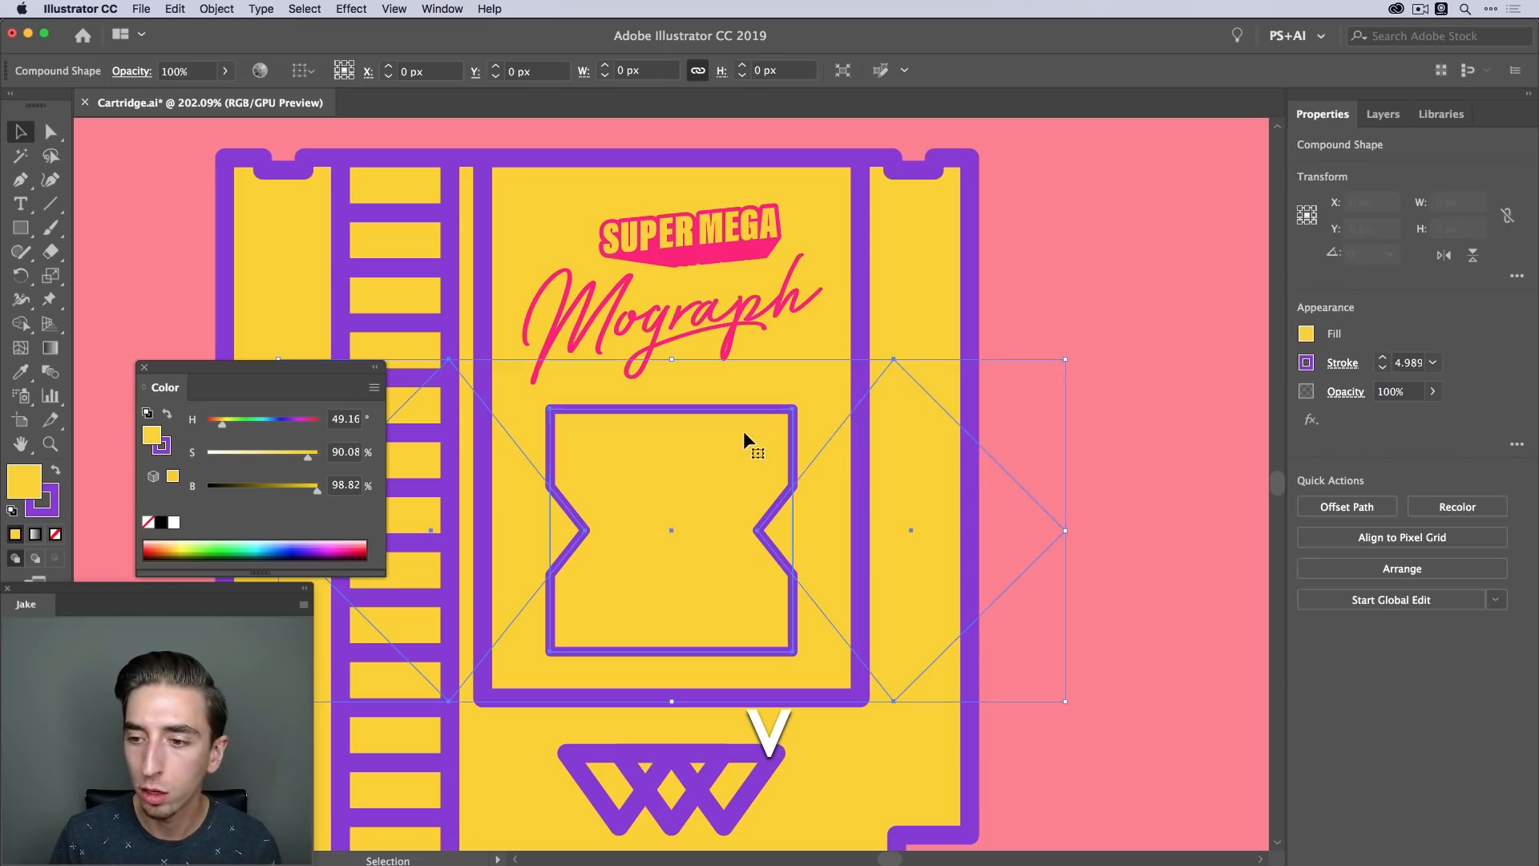
pyautogui.click(1106, 301)
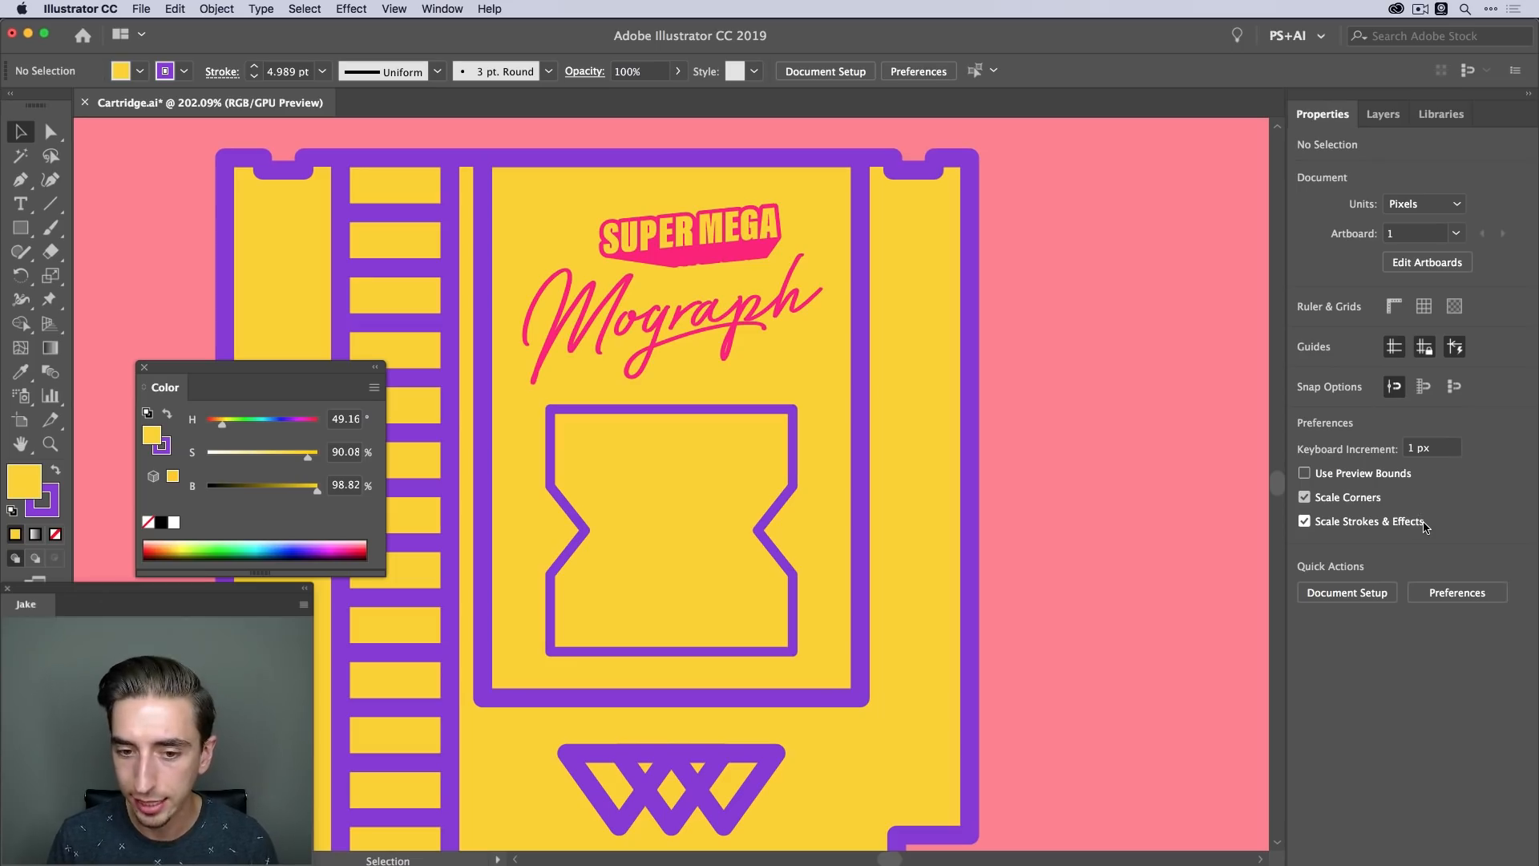
pyautogui.scroll(1, 781, 454)
pyautogui.click(781, 455)
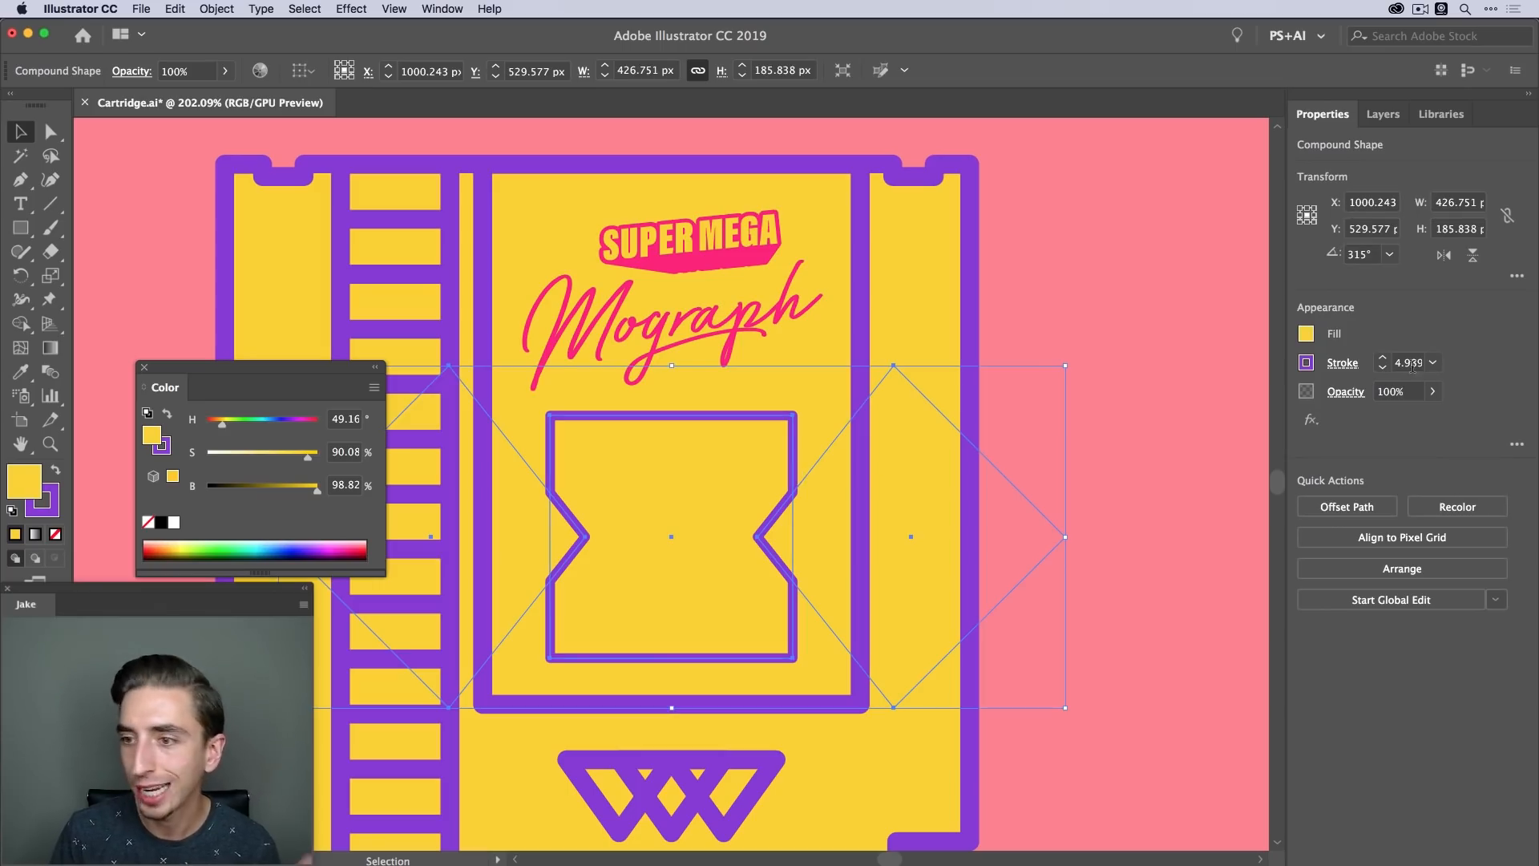
pyautogui.click(944, 298)
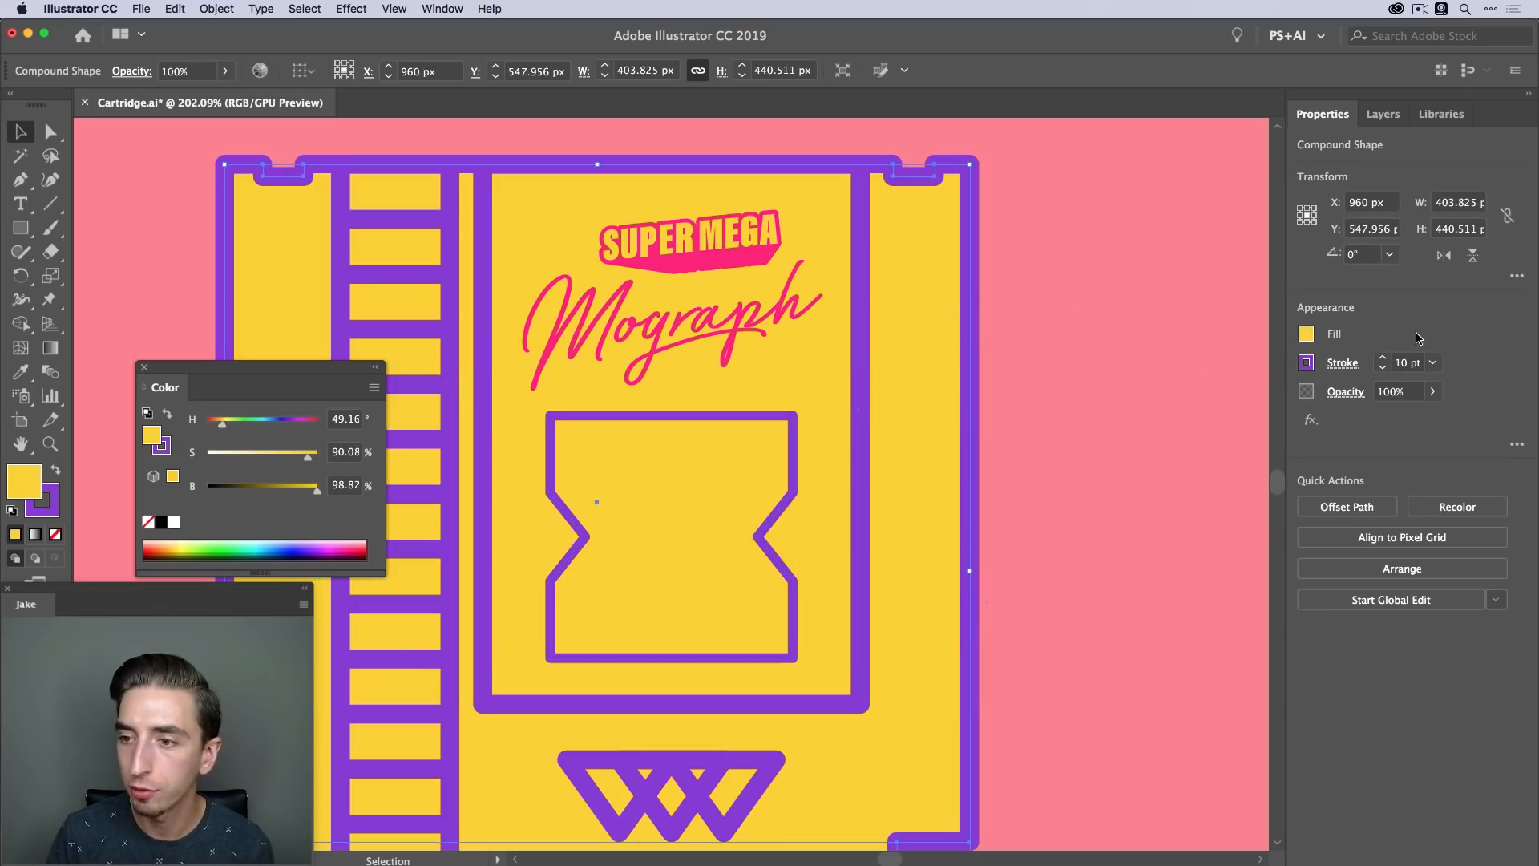
pyautogui.click(1176, 396)
pyautogui.click(745, 454)
pyautogui.click(1155, 505)
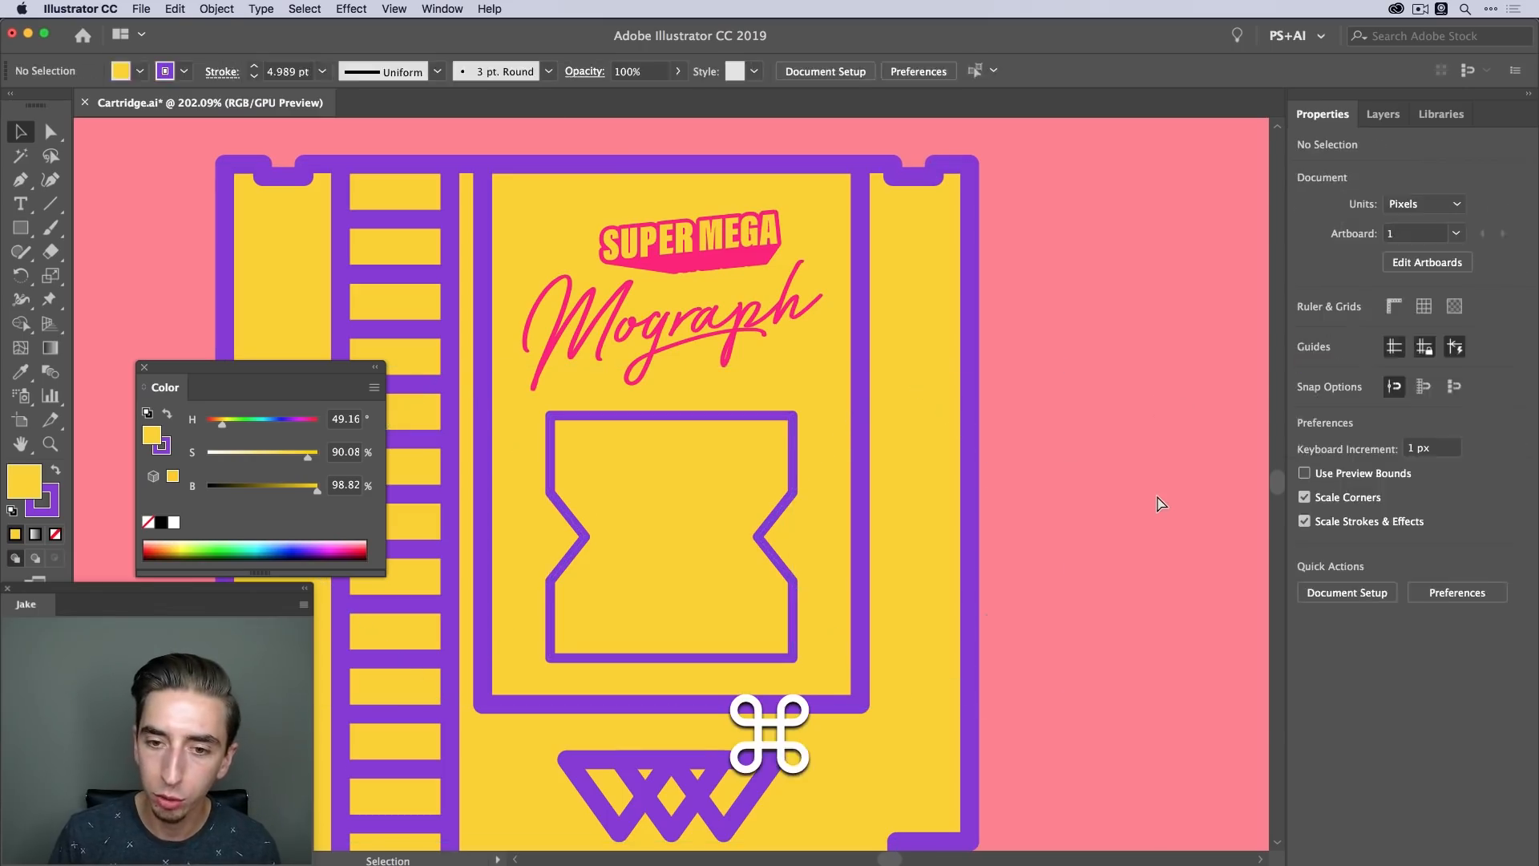
# Undo the notched shape's scaling and repositioning on the label, and deselect it
pyautogui.press('super+z')
pyautogui.press('super+z')
pyautogui.press('super+z')
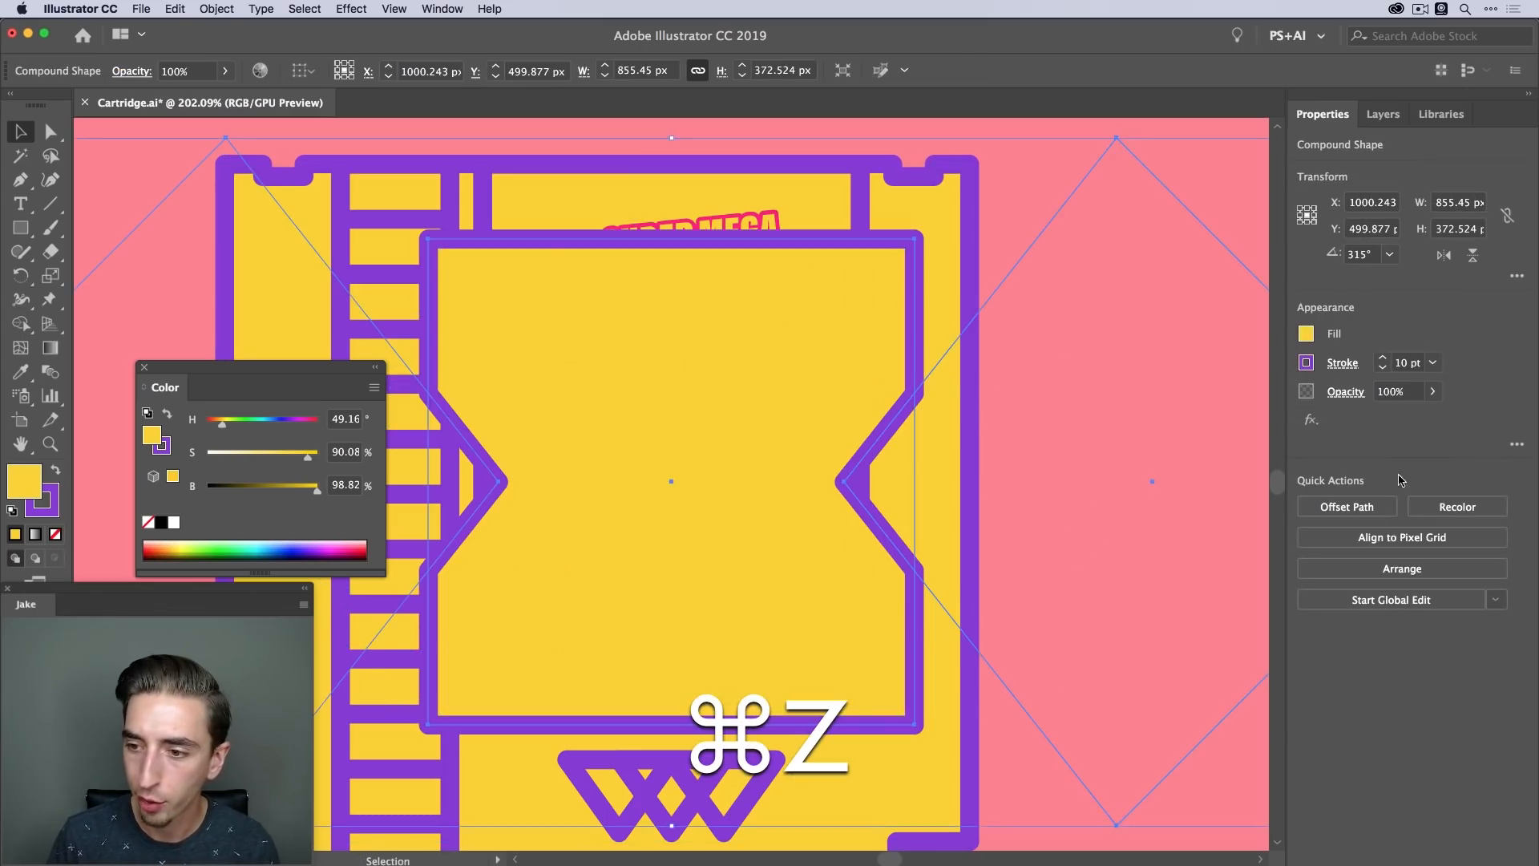
pyautogui.click(1212, 197)
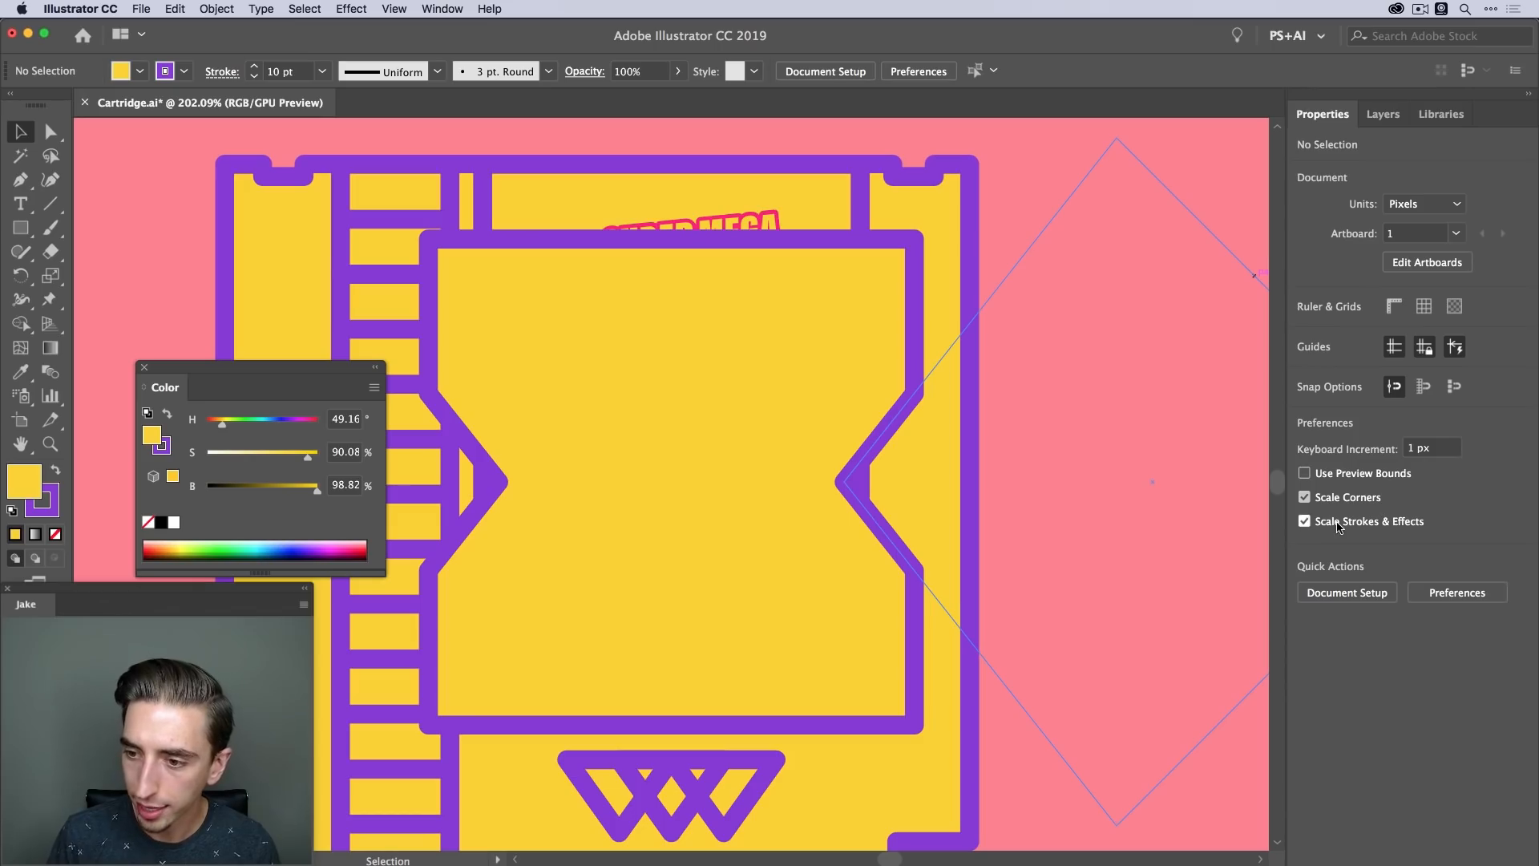
# With stroke scaling turned off, scale the notched shape to about 417 × 181 px and place it below the Mograph lettering
pyautogui.click(852, 316)
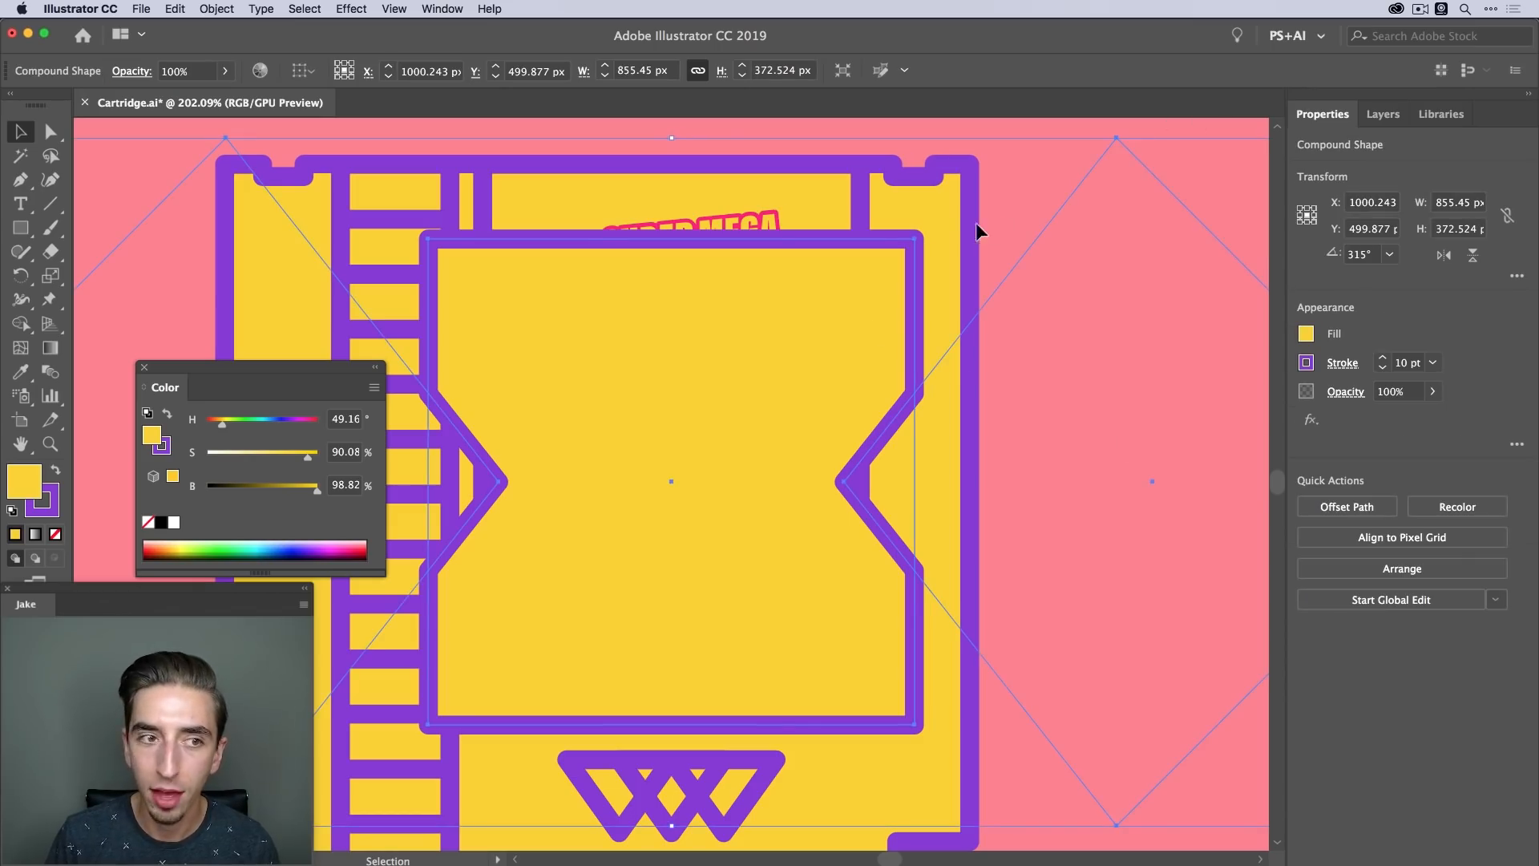
pyautogui.press('s')
pyautogui.moveTo(977, 231); pyautogui.dragTo(885, 297)
pyautogui.press('v')
pyautogui.moveTo(699, 393); pyautogui.dragTo(697, 444)
pyautogui.press('s')
pyautogui.moveTo(941, 329); pyautogui.dragTo(927, 340)
pyautogui.press('v')
pyautogui.hotkey('shift', 'Down')
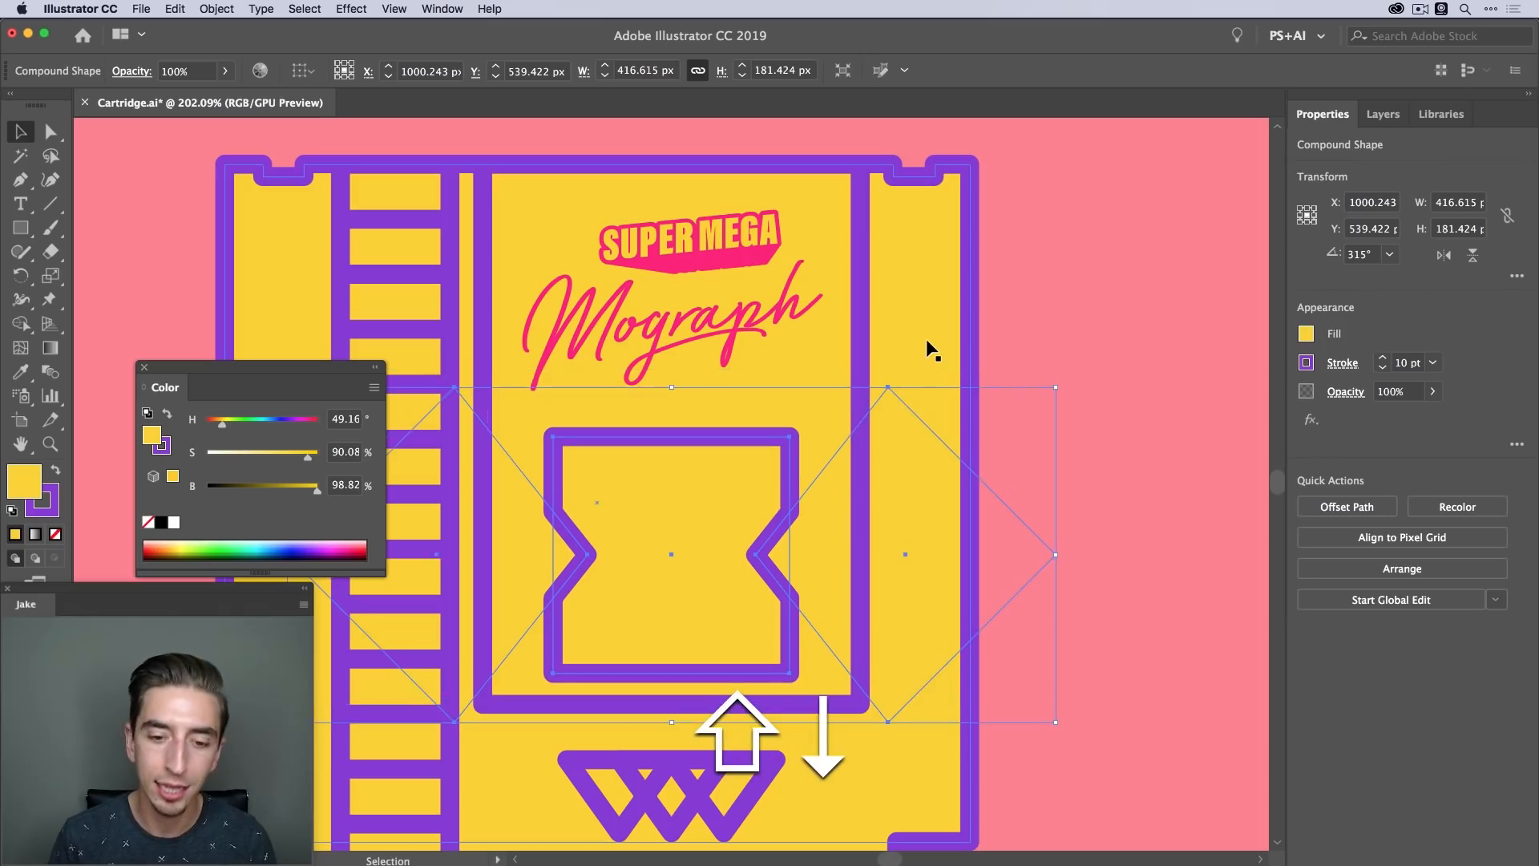
# Enlarge the notched shape slightly to about 430 × 187 px on the label and deselect it
pyautogui.press('s')
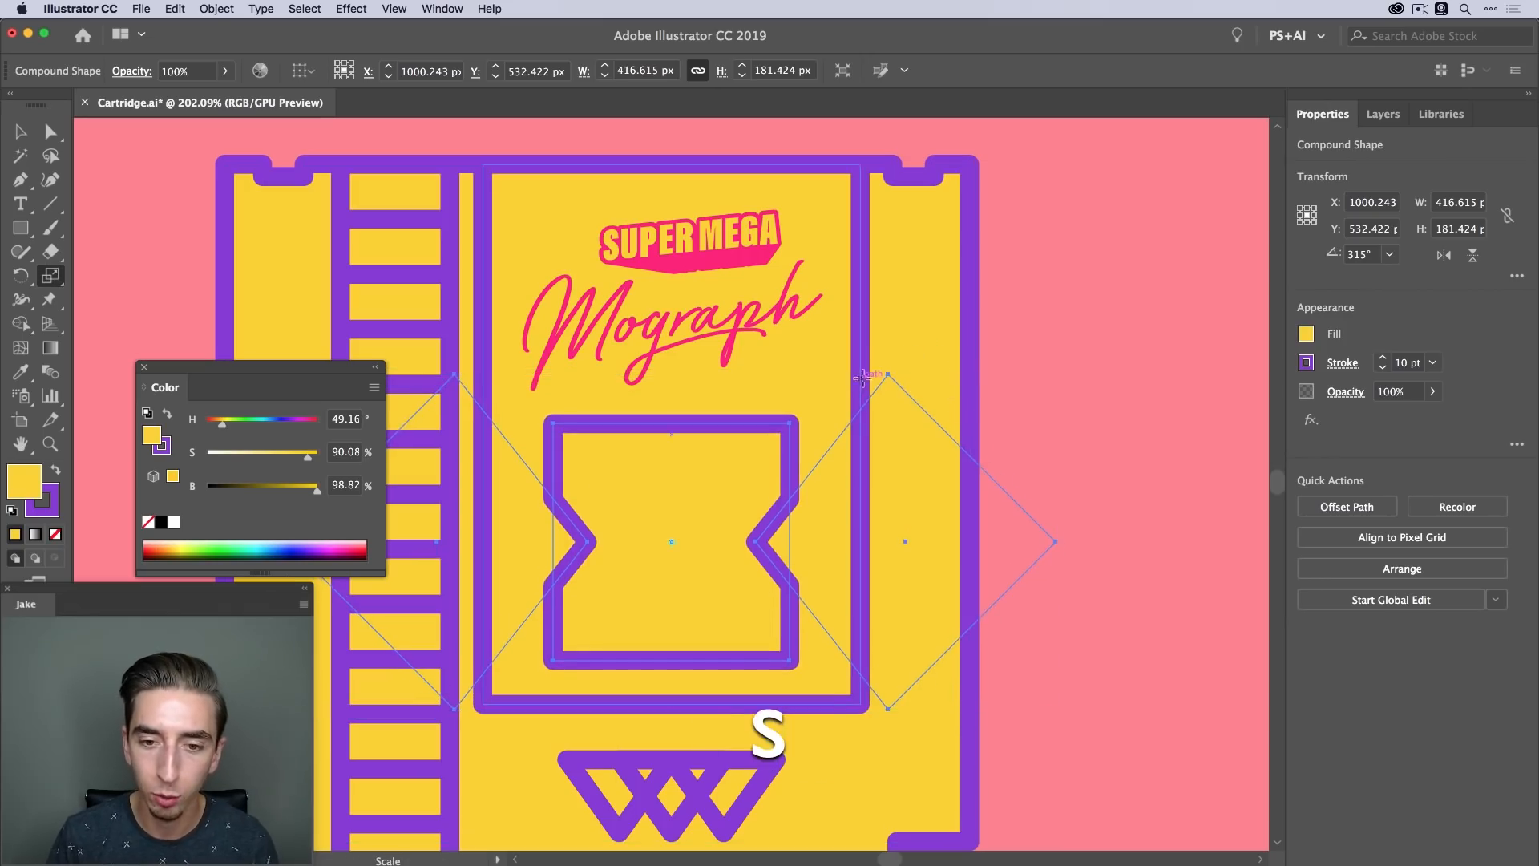
pyautogui.moveTo(949, 372); pyautogui.dragTo(960, 358)
pyautogui.press('v')
pyautogui.click(1171, 271)
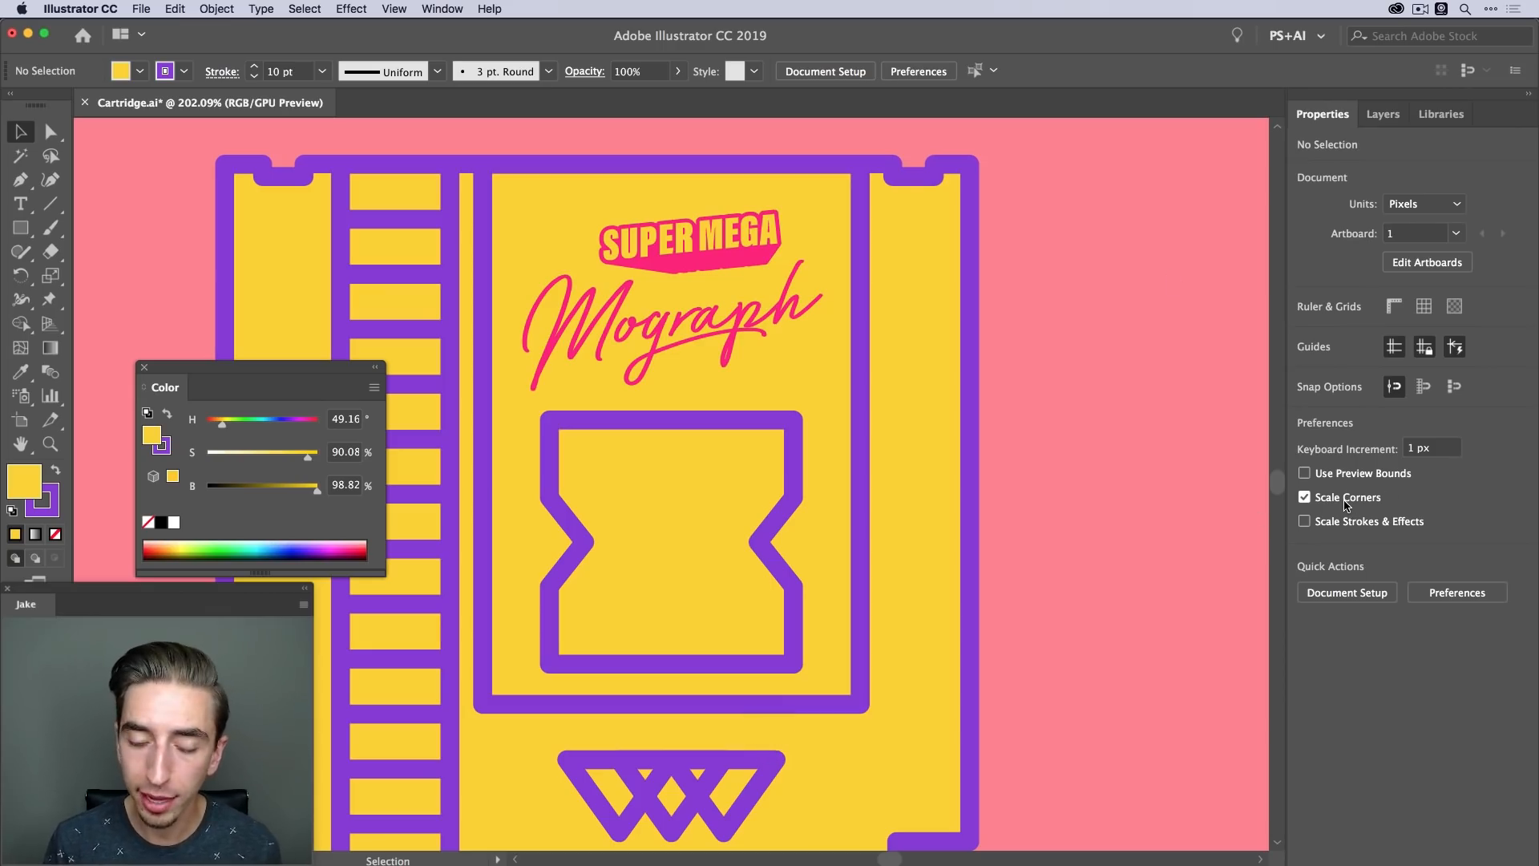
pyautogui.click(724, 488)
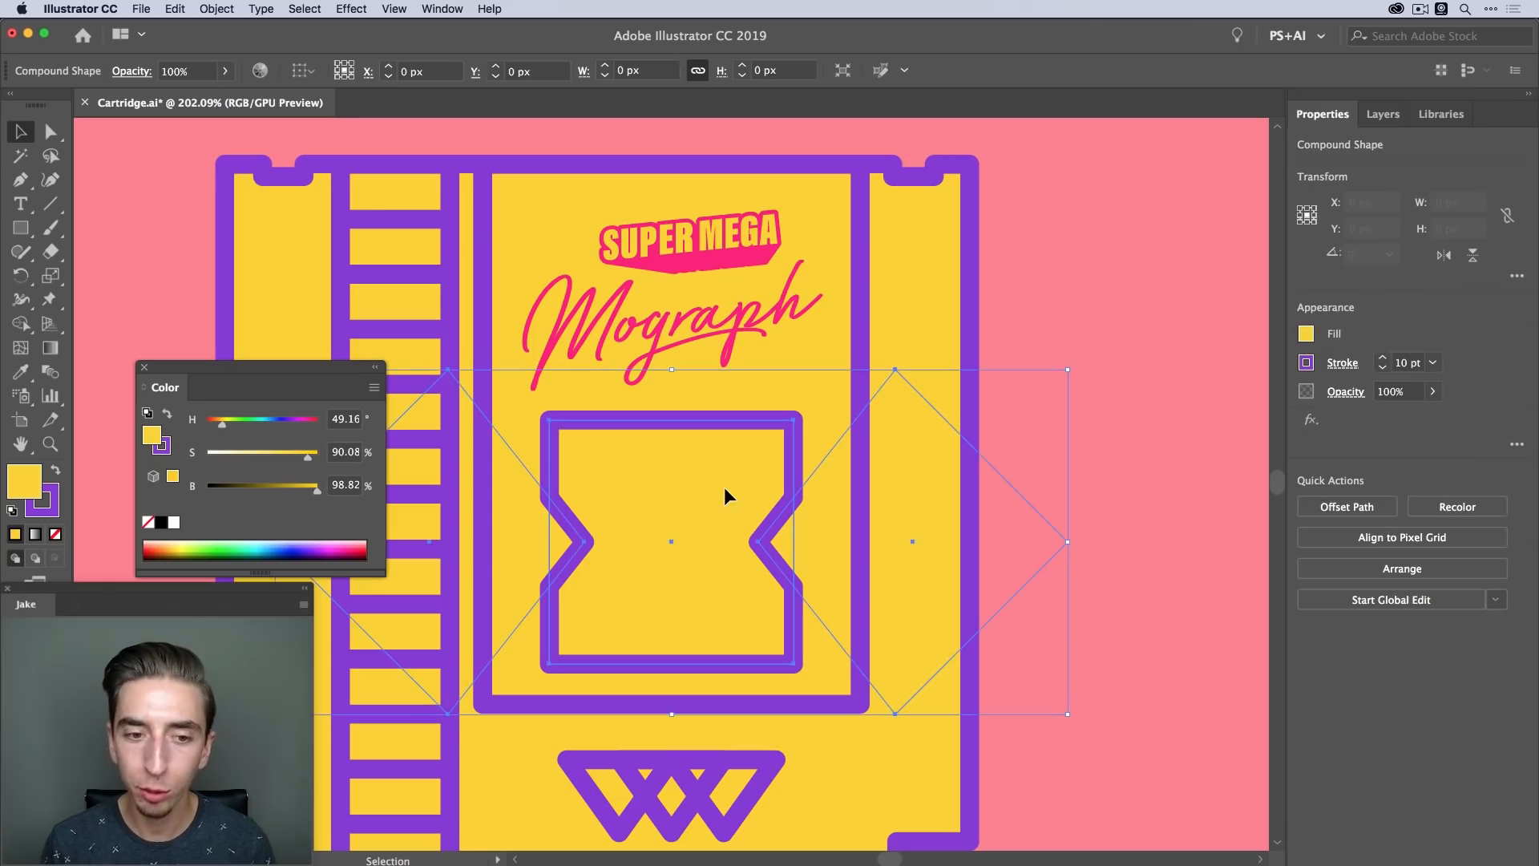
pyautogui.press('a')
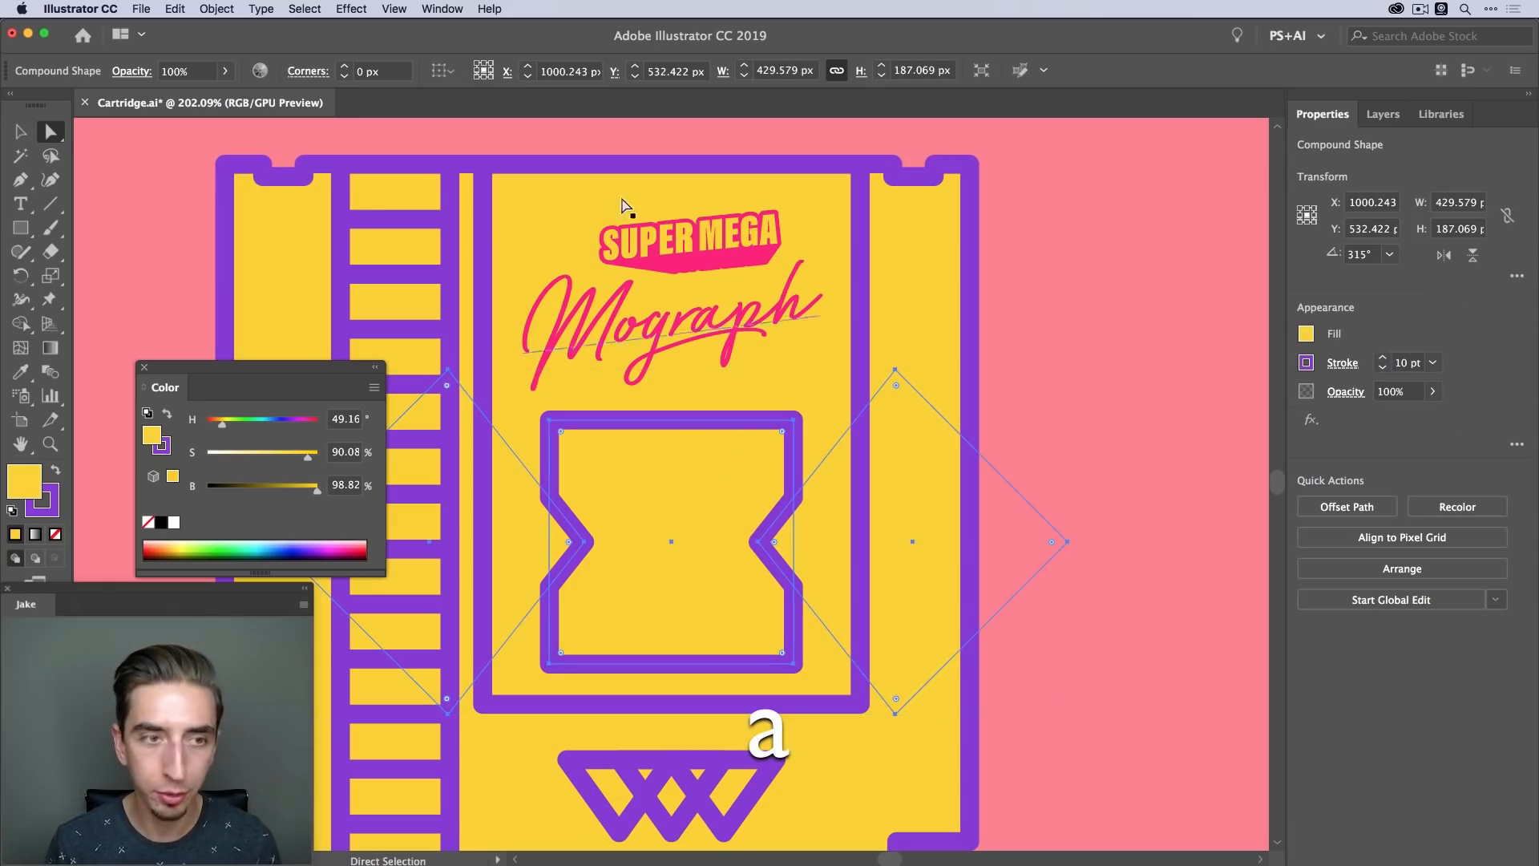
pyautogui.press('v')
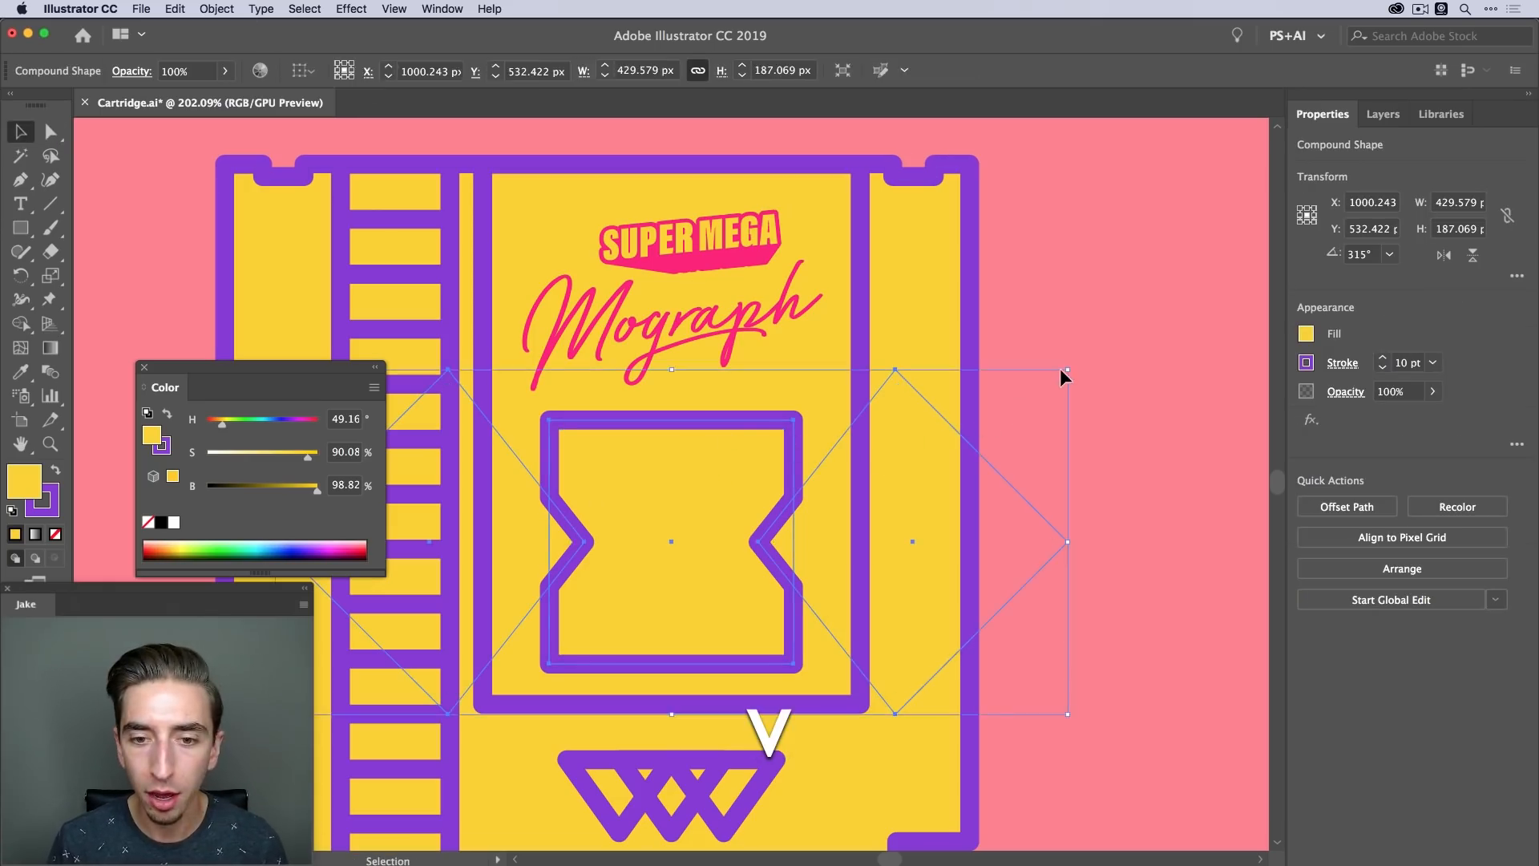
pyautogui.click(1060, 368)
# Round all corners of the notched compound shape with a 5 px radius
pyautogui.click(724, 451)
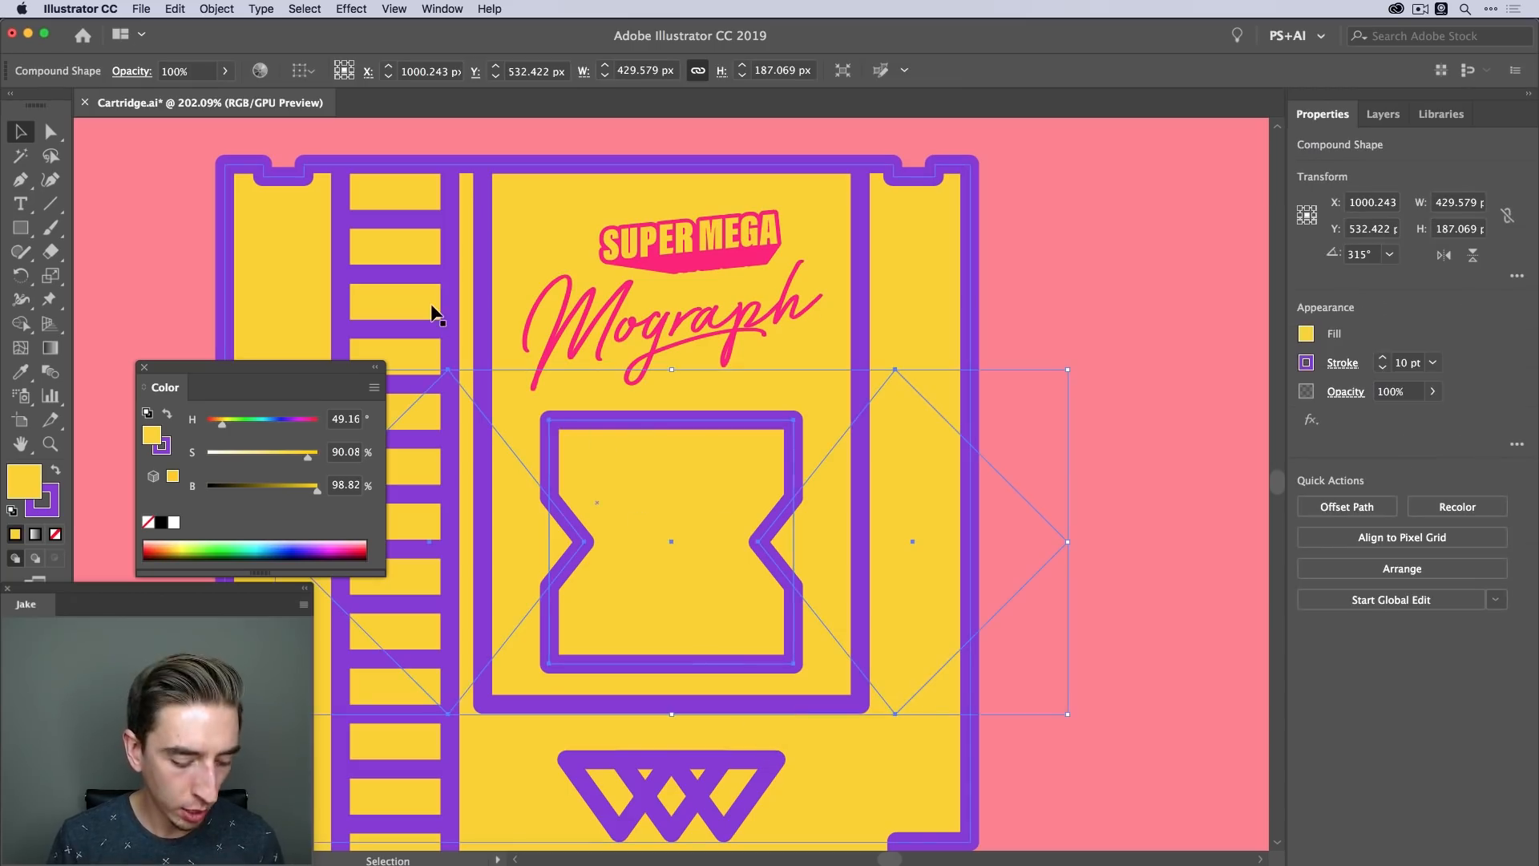
pyautogui.press('a')
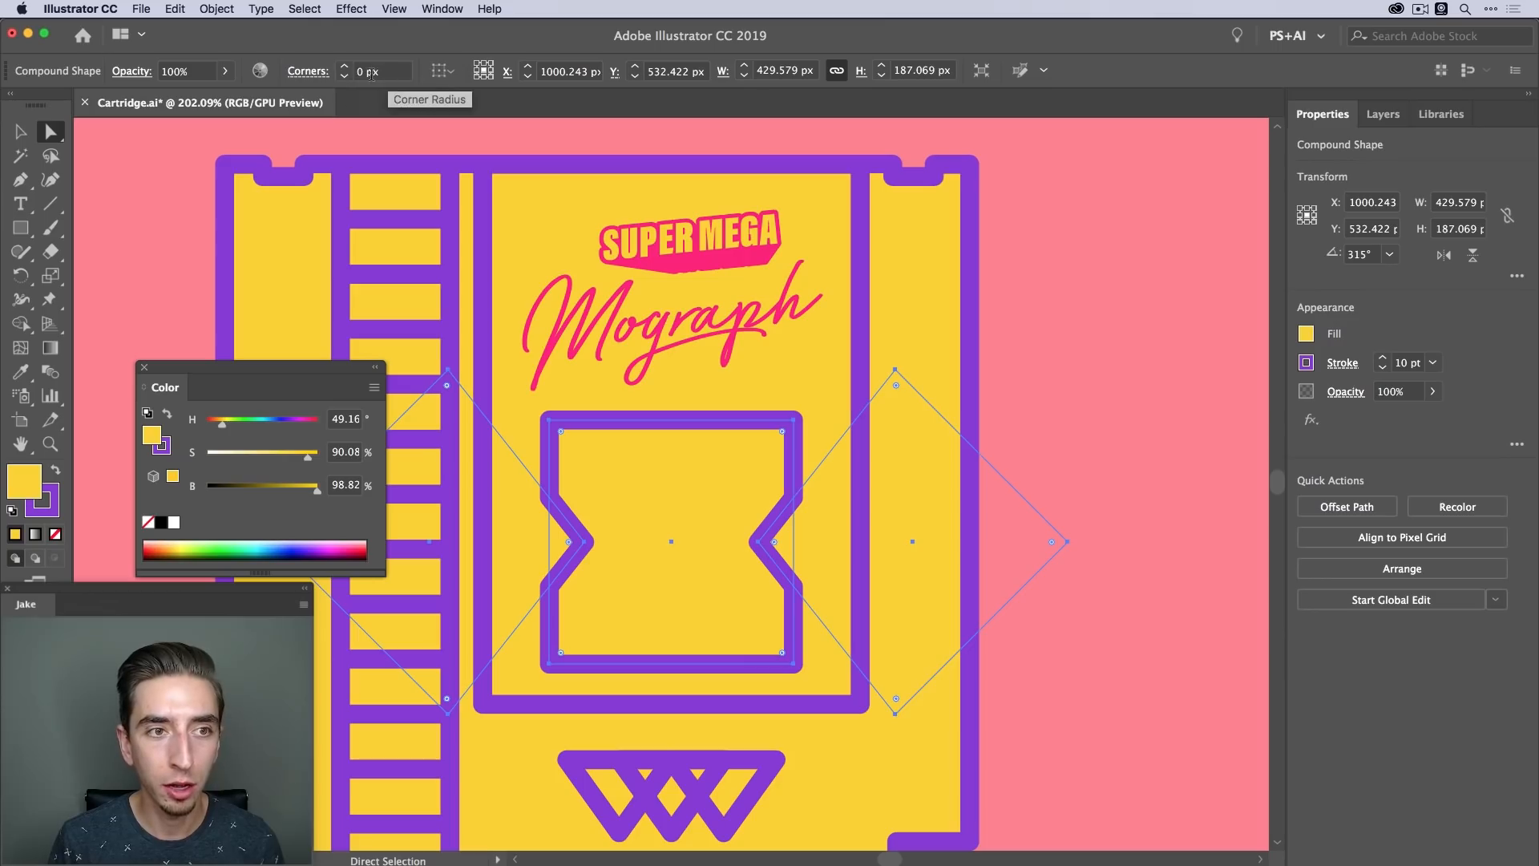
pyautogui.keyDown('shift'); pyautogui.click(342, 67); pyautogui.keyUp('shift')
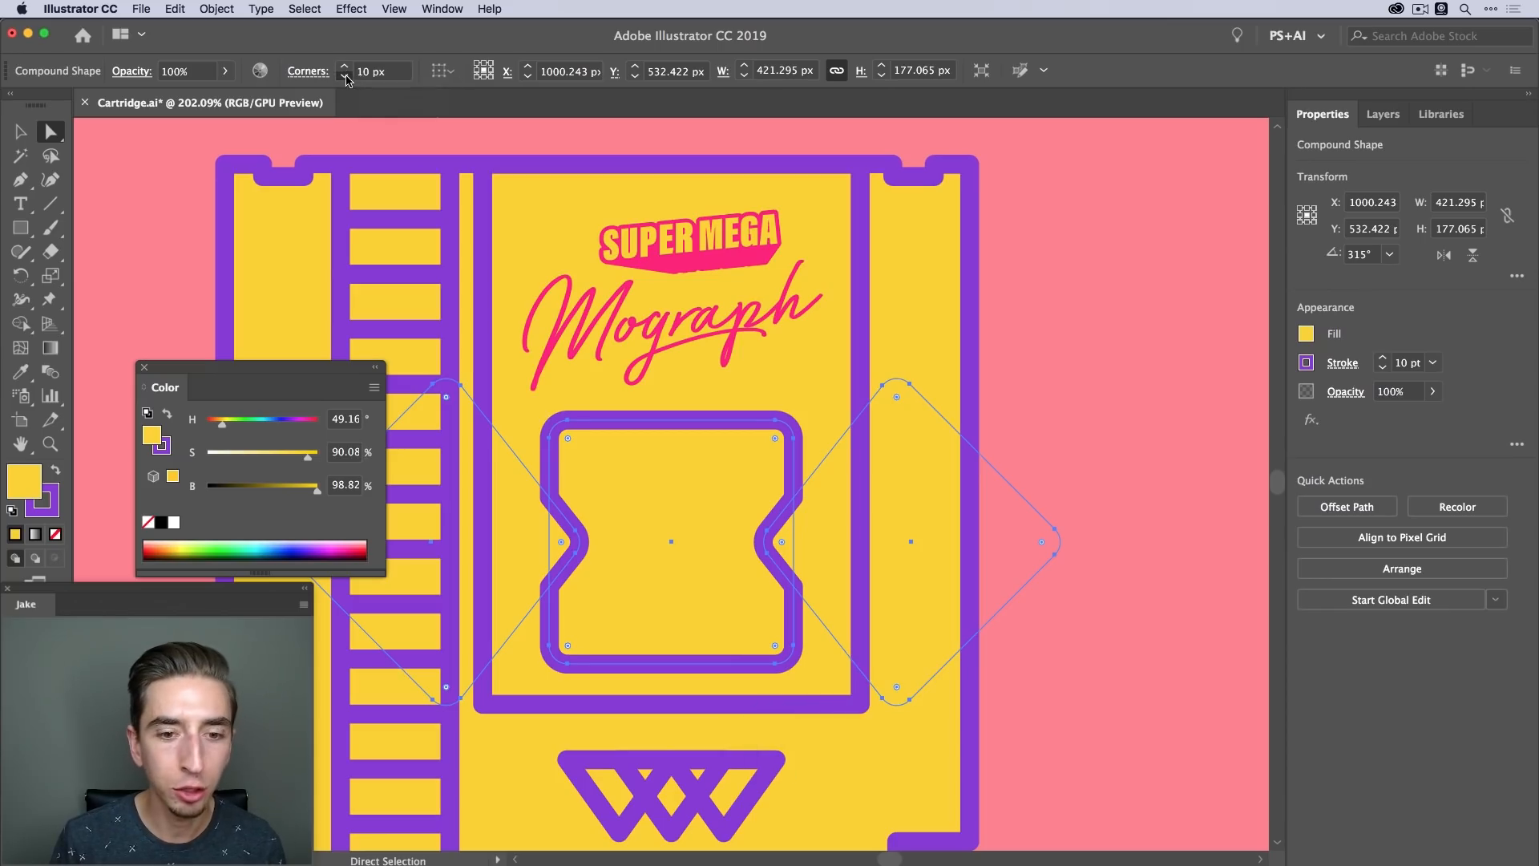
pyautogui.click(344, 77)
pyautogui.click(345, 76)
pyautogui.click(344, 76)
pyautogui.click(344, 76)
pyautogui.click(344, 76)
pyautogui.press('v')
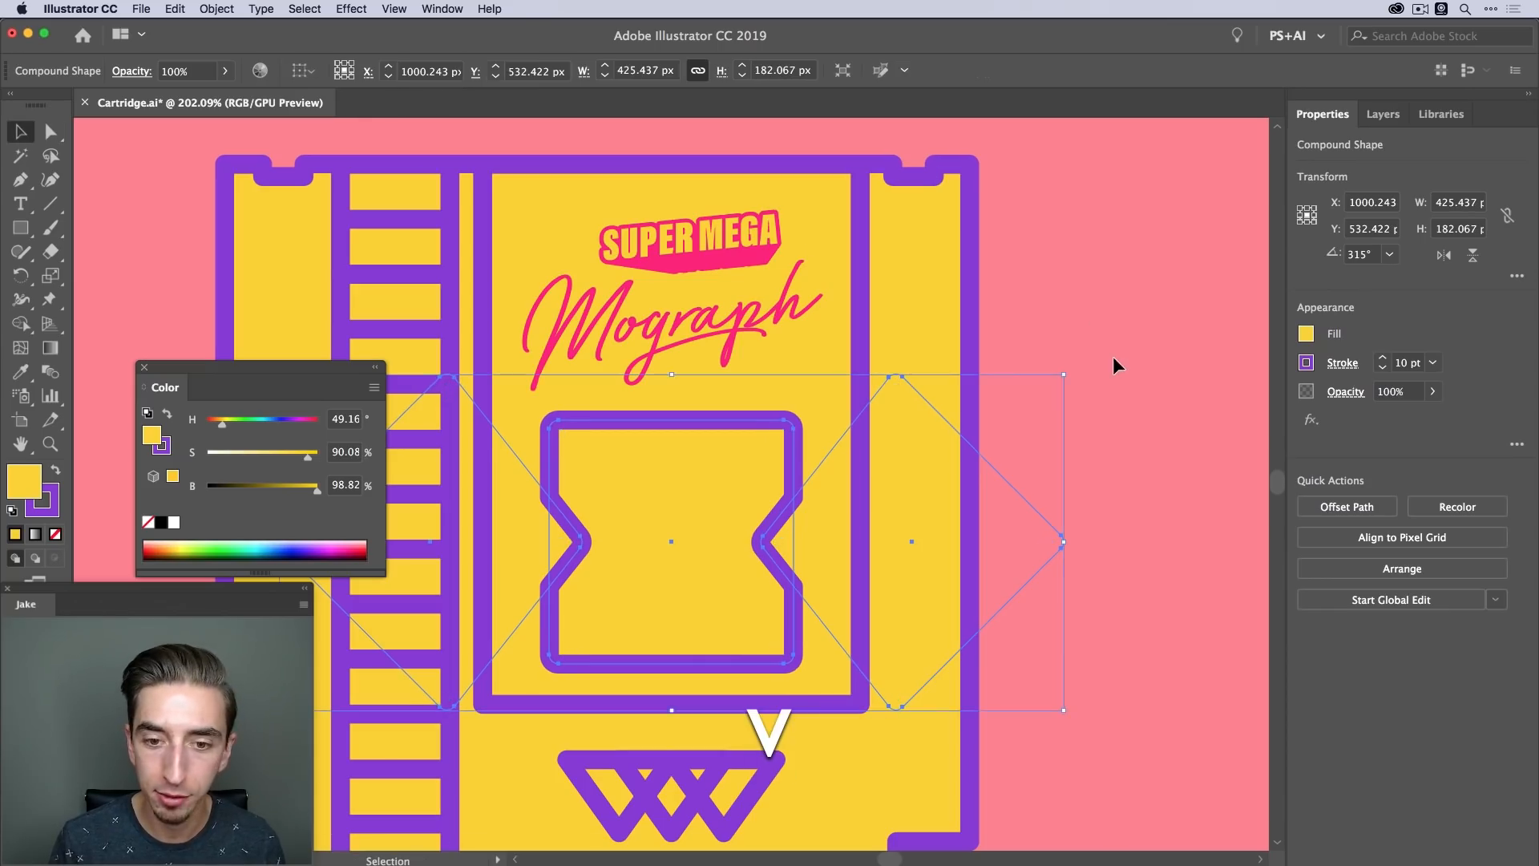
# Try scaling up the rounded notched shape with corner scaling on, and undo it
pyautogui.press('s')
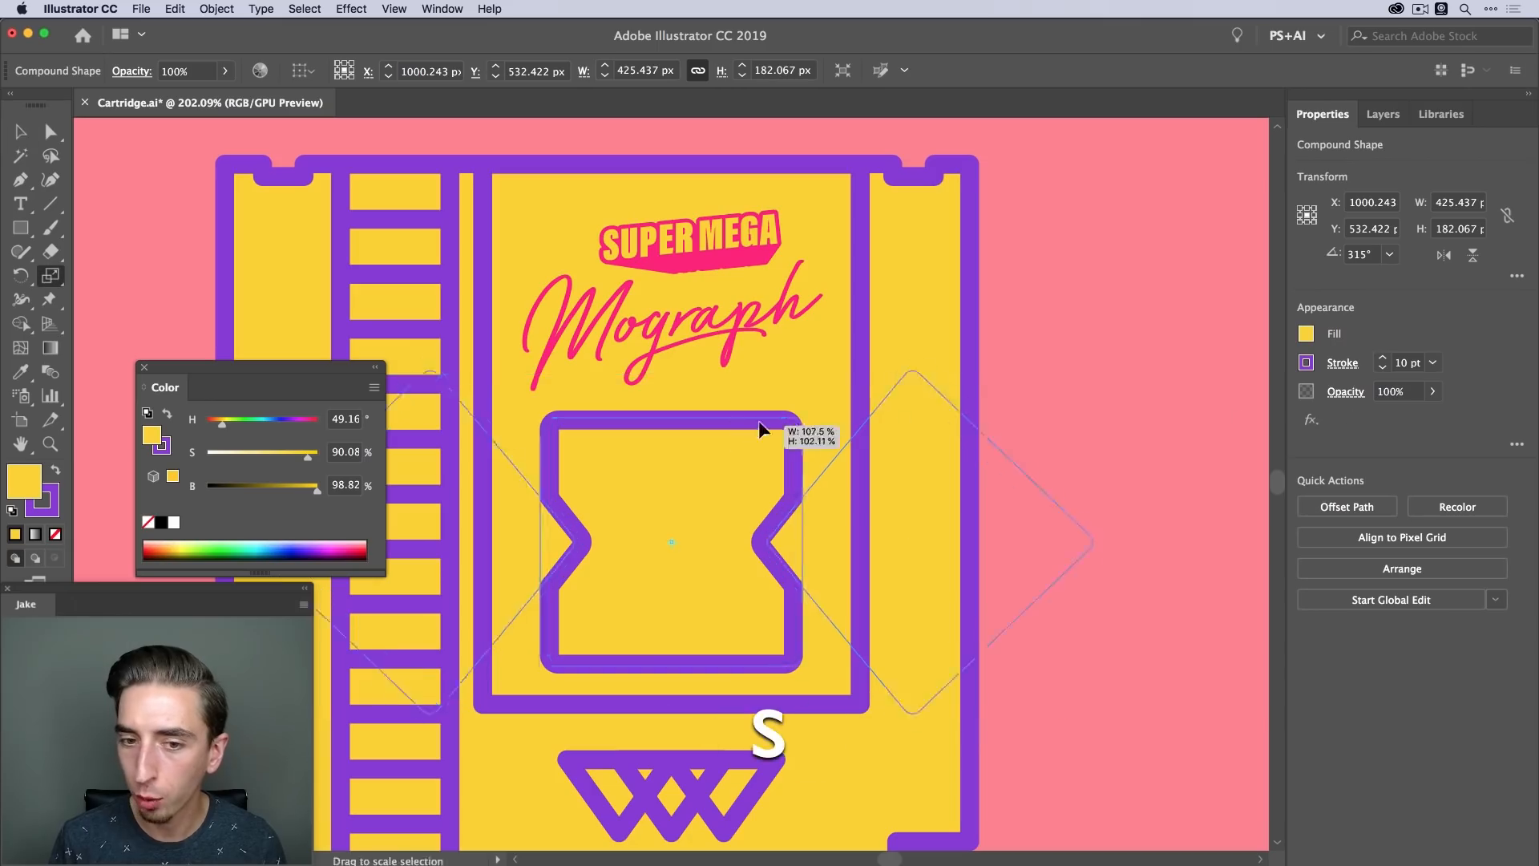
pyautogui.moveTo(758, 420); pyautogui.dragTo(829, 358)
pyautogui.press('super+z')
pyautogui.press('v')
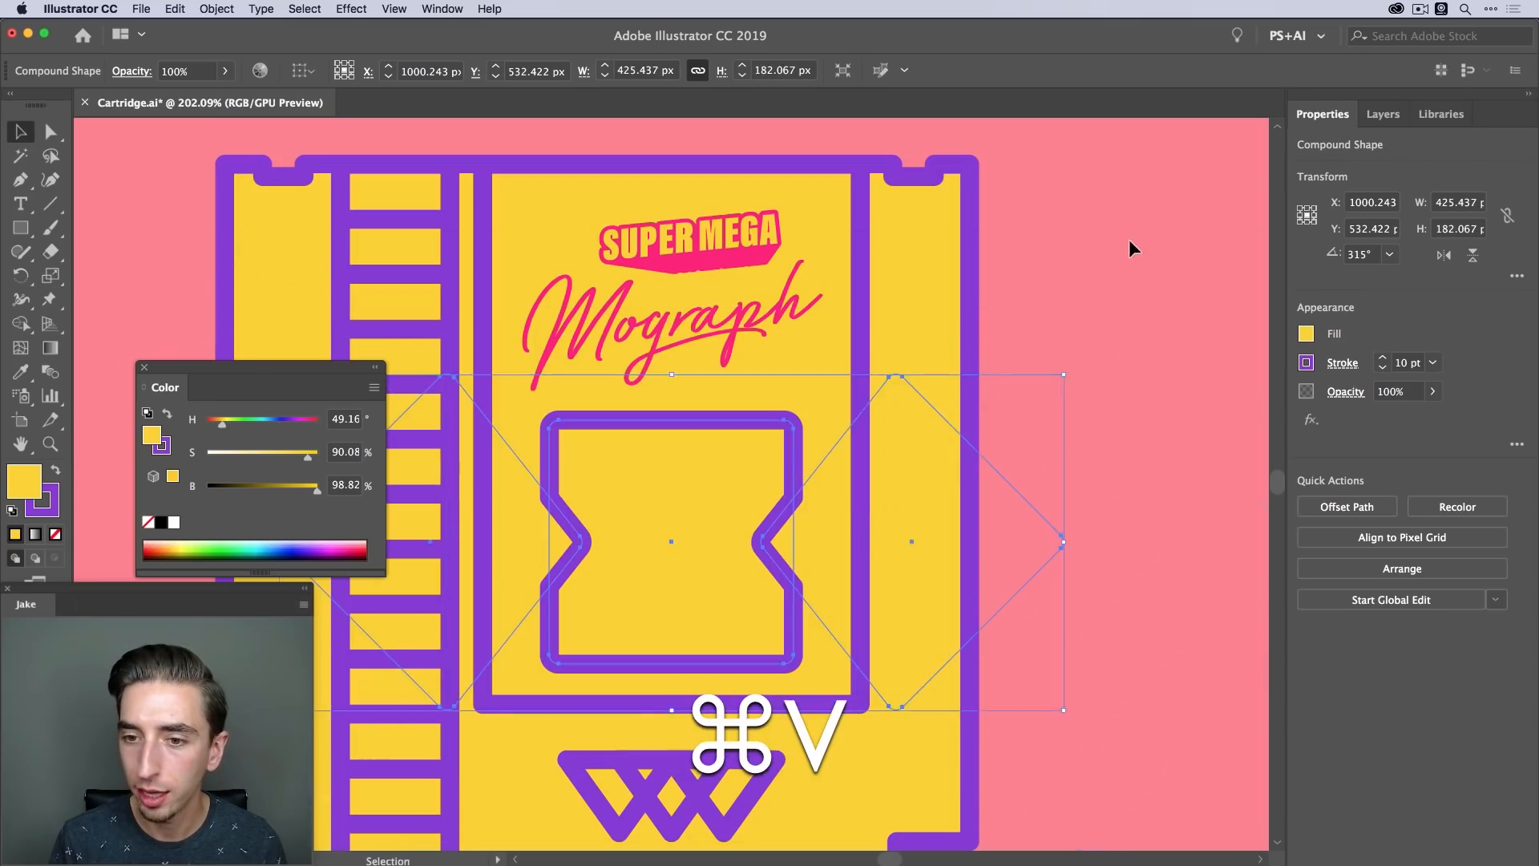
# Try scaling the notched shape to about 840 × 359 px with corner scaling off, undo it, and turn corner scaling back on
pyautogui.click(1129, 241)
pyautogui.click(1346, 497)
pyautogui.press('v')
pyautogui.click(766, 454)
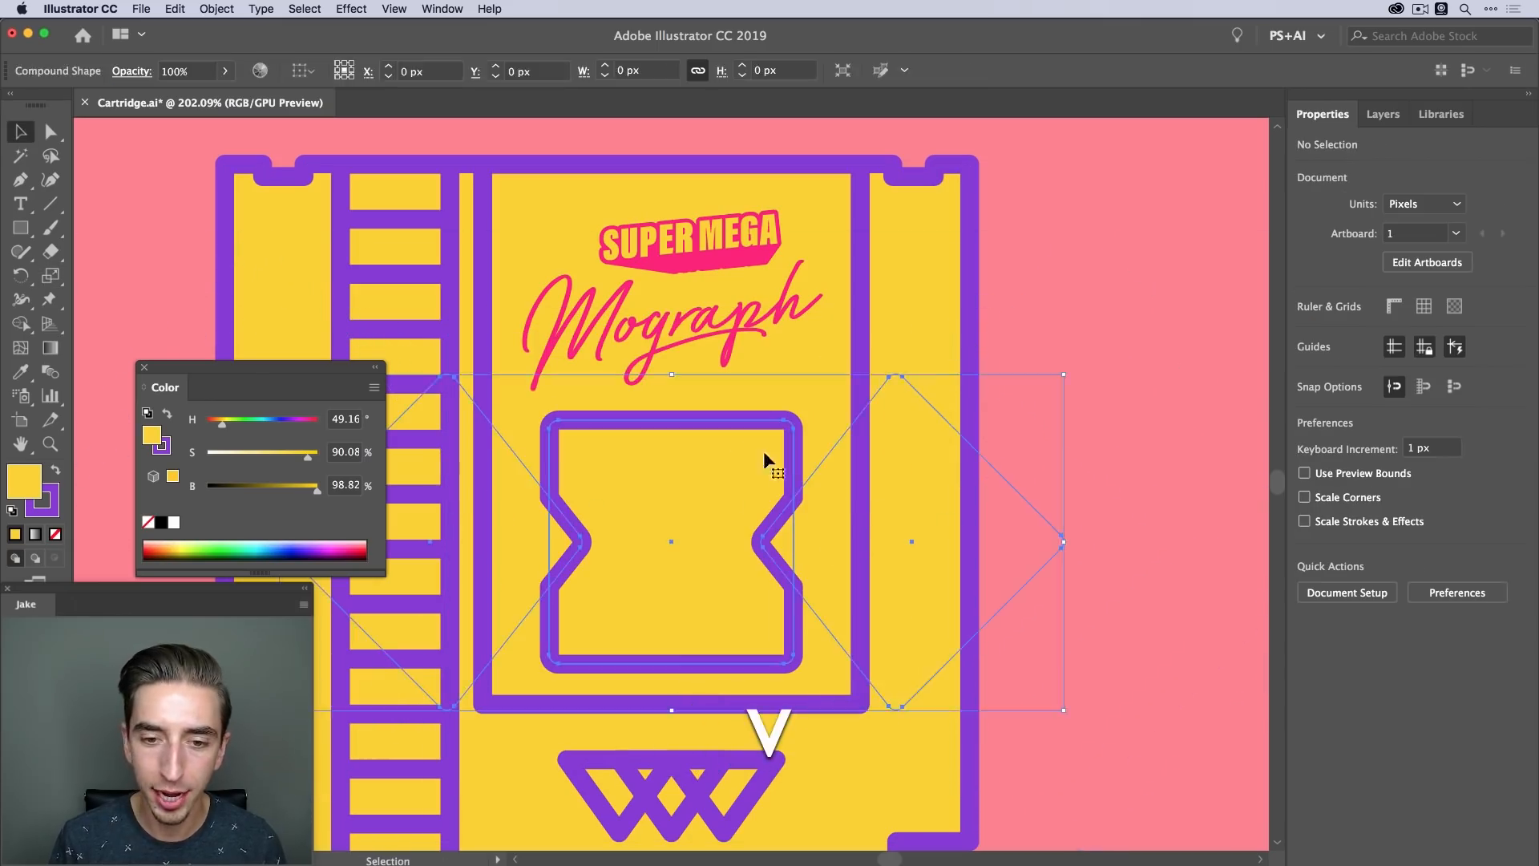
pyautogui.press('s')
pyautogui.moveTo(866, 391); pyautogui.dragTo(1044, 248)
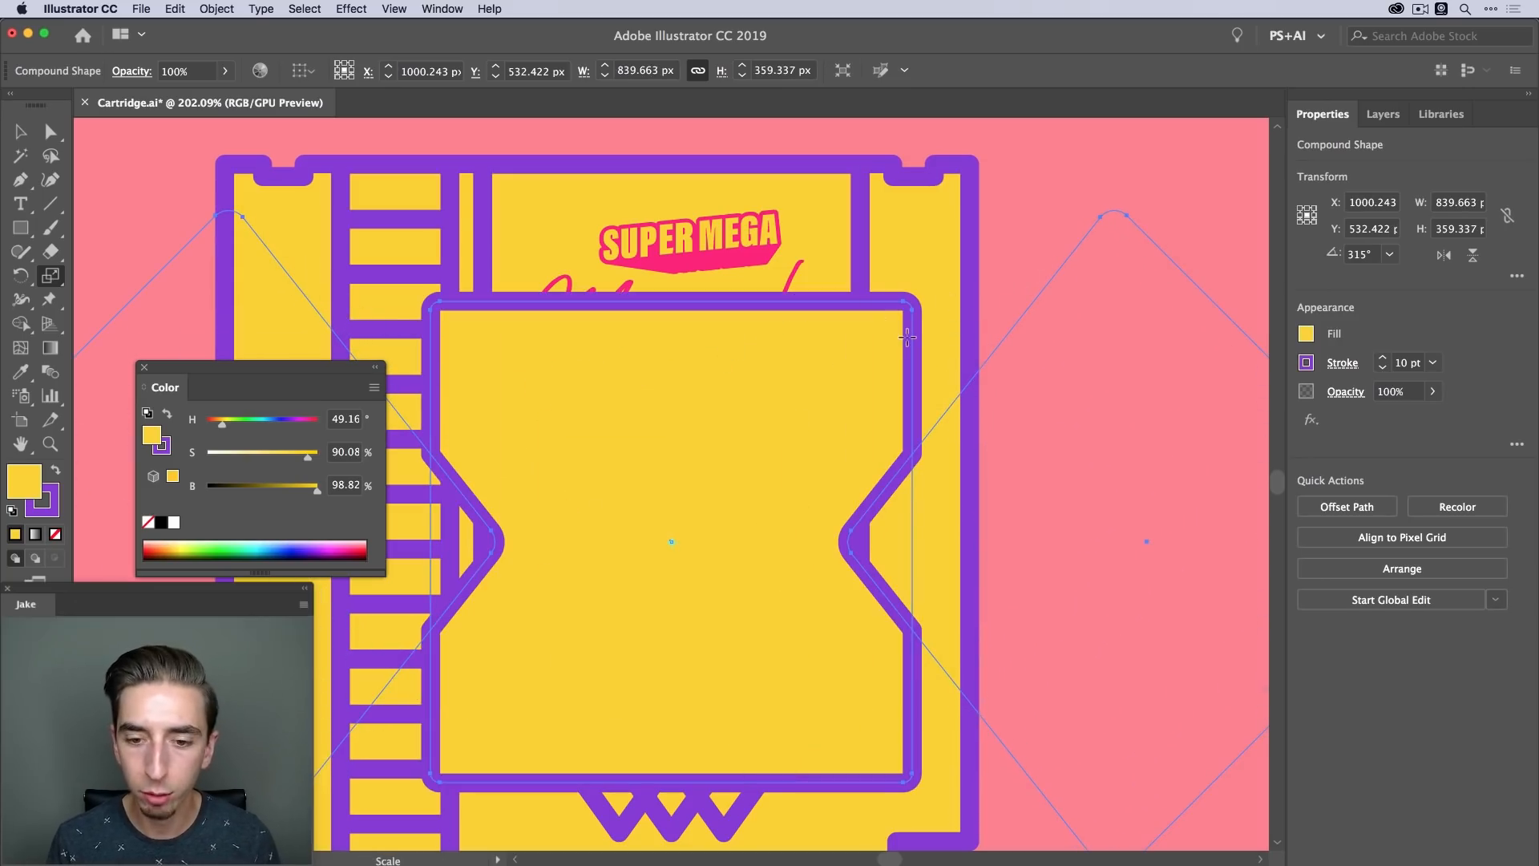
pyautogui.press('cmd+z')
pyautogui.press('v')
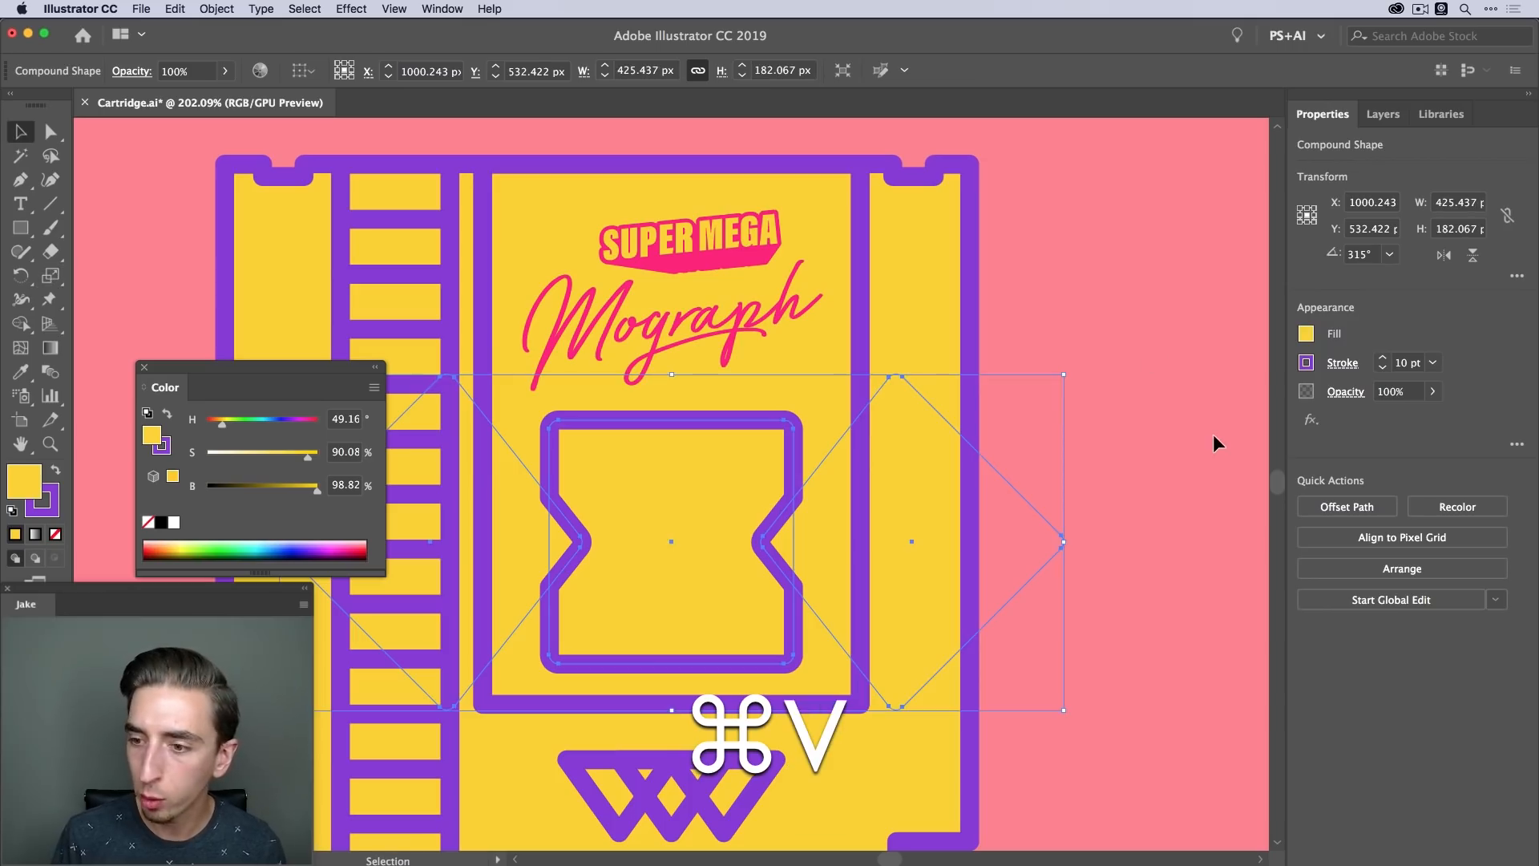
pyautogui.click(1198, 439)
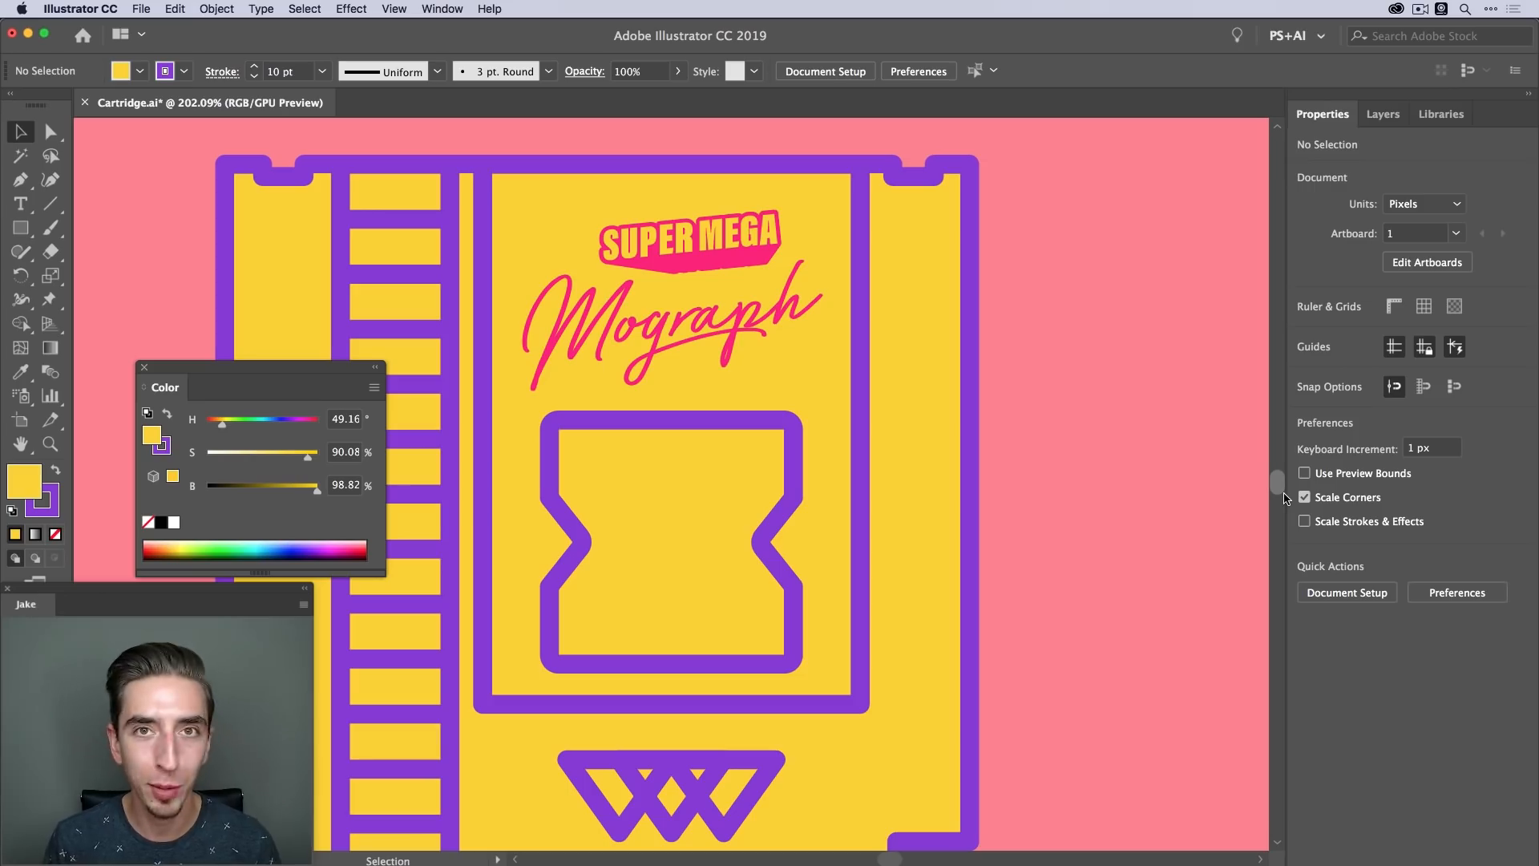
# Isolate the notched compound shape and widen its square slightly and equally on both sides
pyautogui.press('v')
pyautogui.hscroll(-3, 783, 471)
pyautogui.click(758, 401)
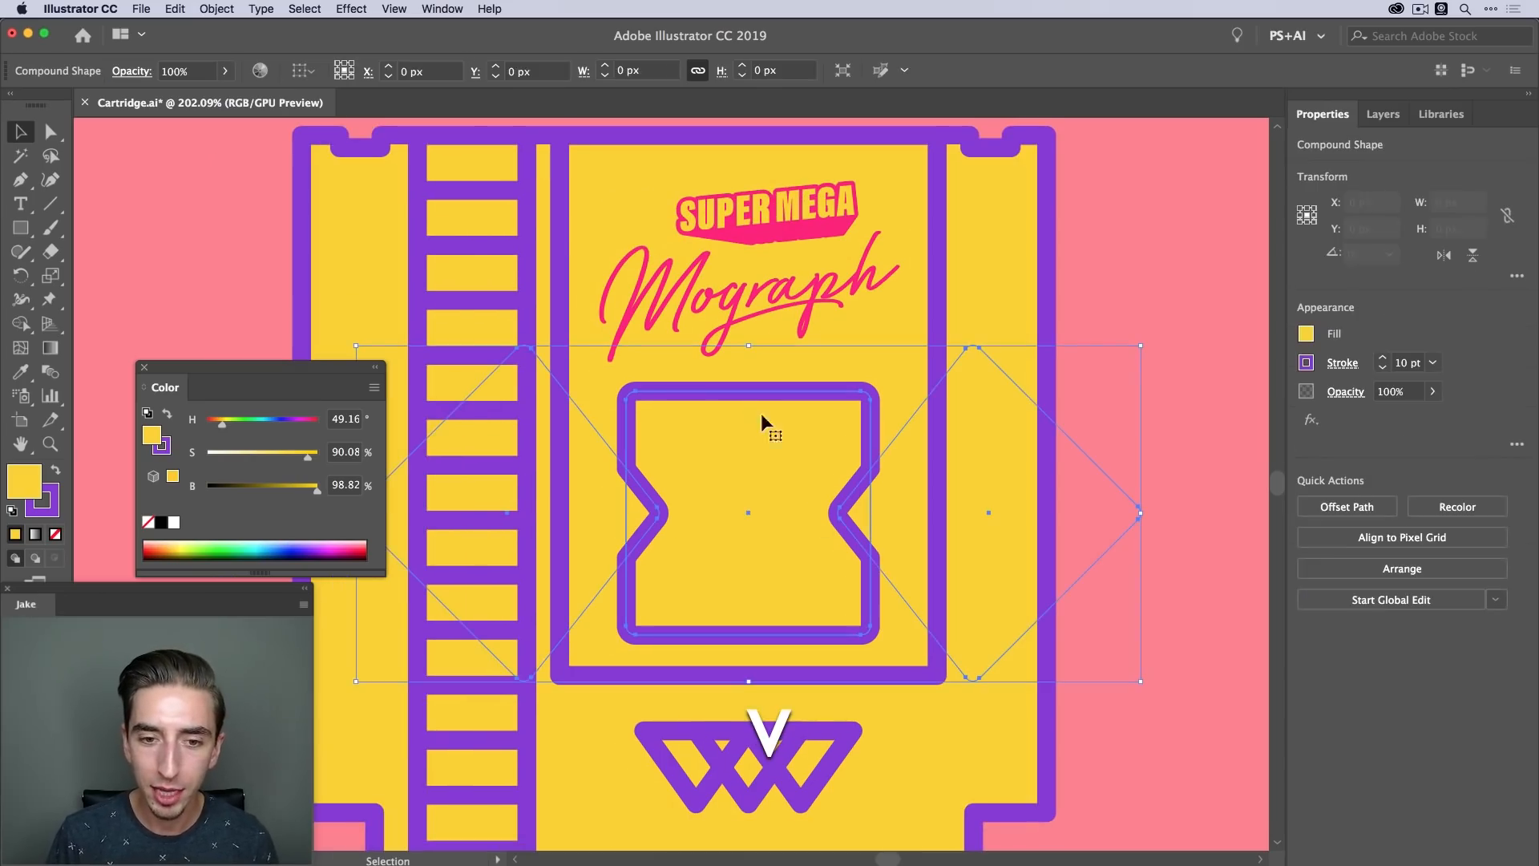
pyautogui.doubleClick(784, 433)
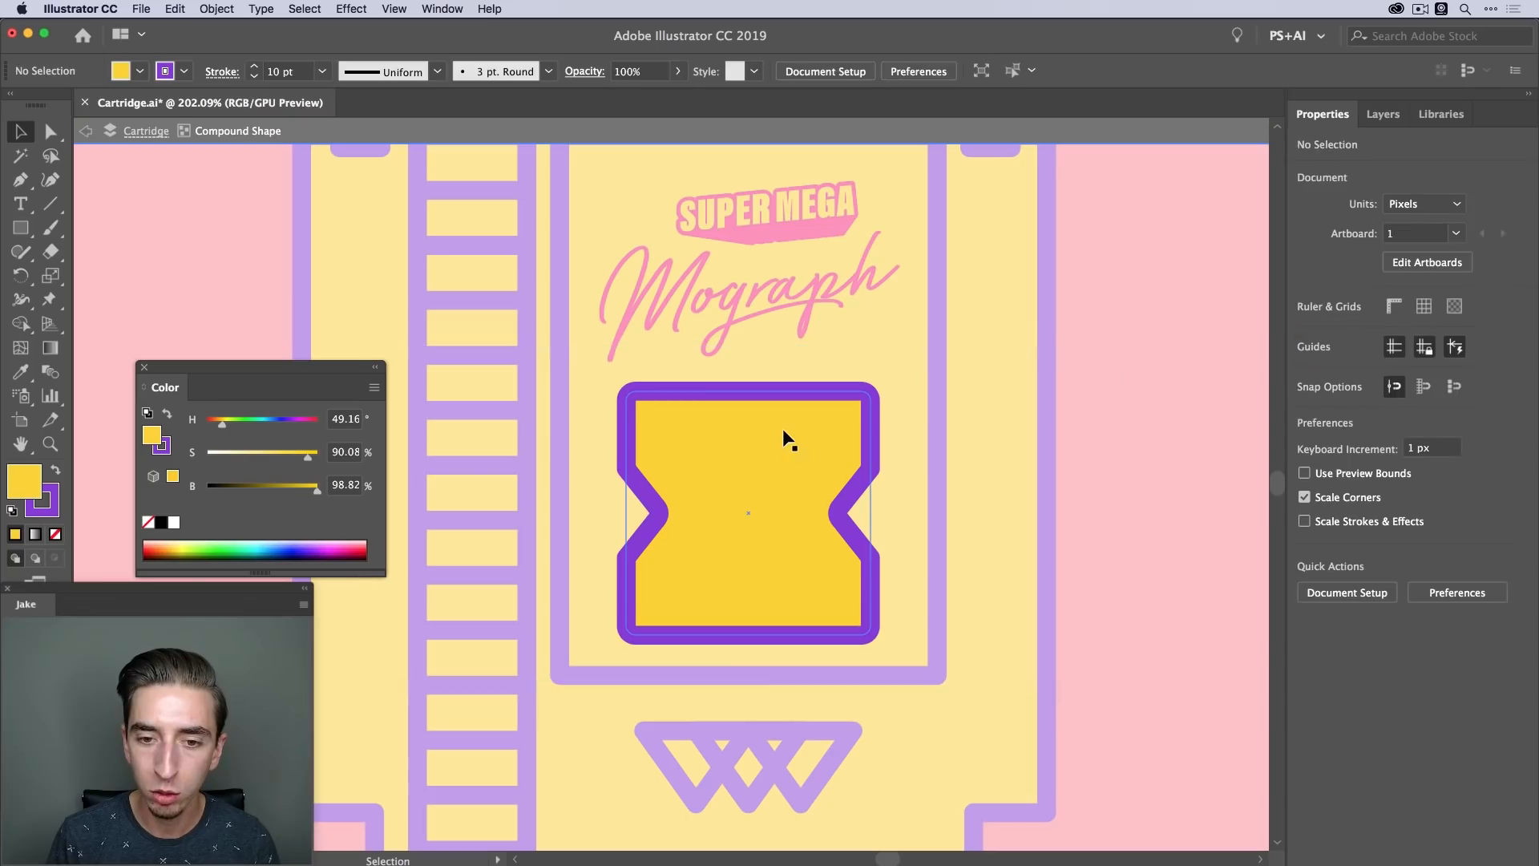
pyautogui.click(839, 433)
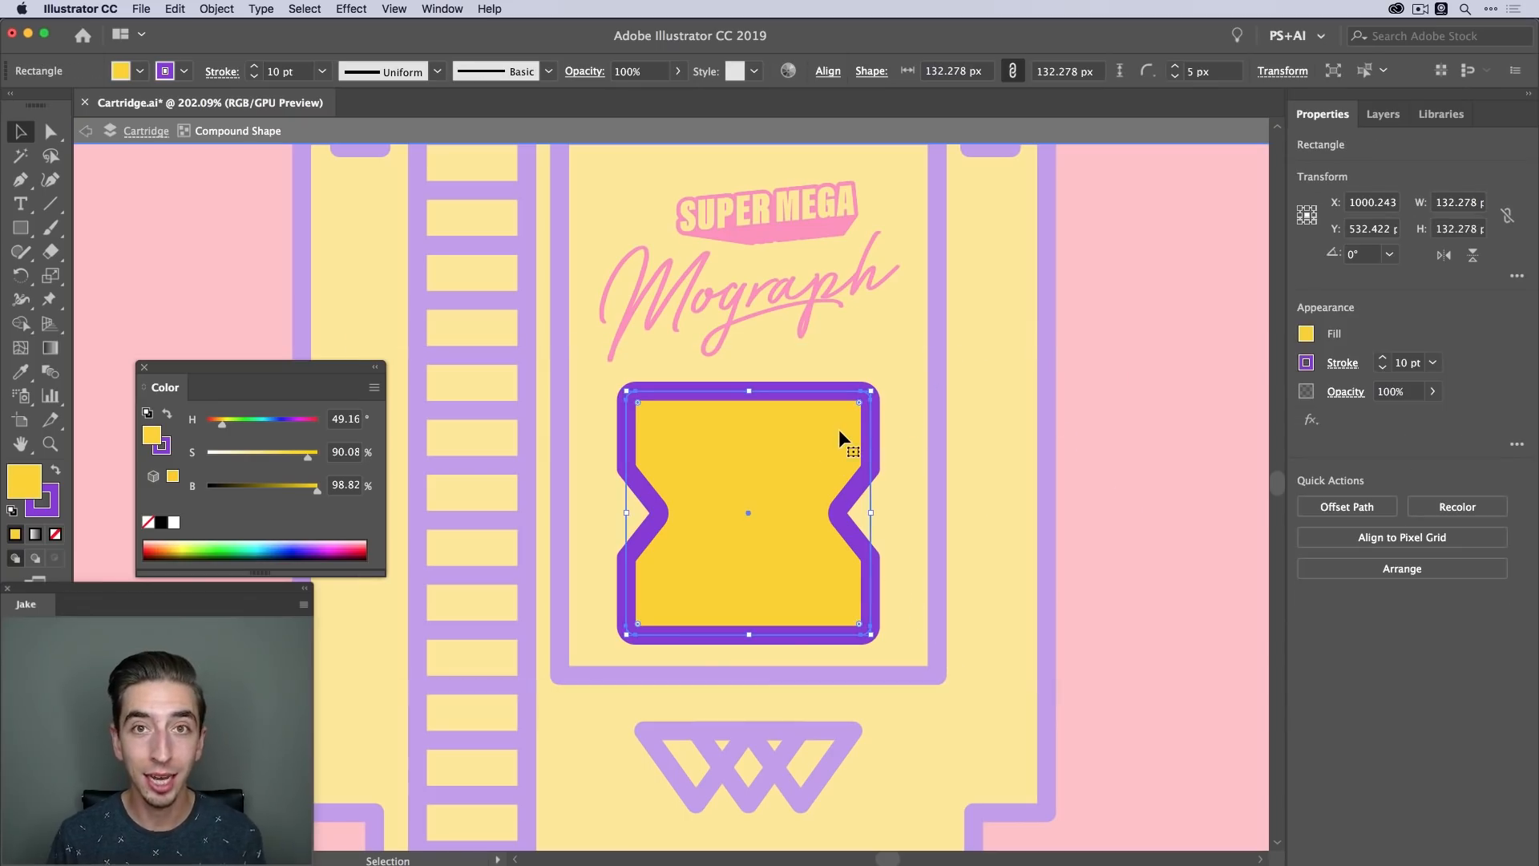
pyautogui.click(916, 465)
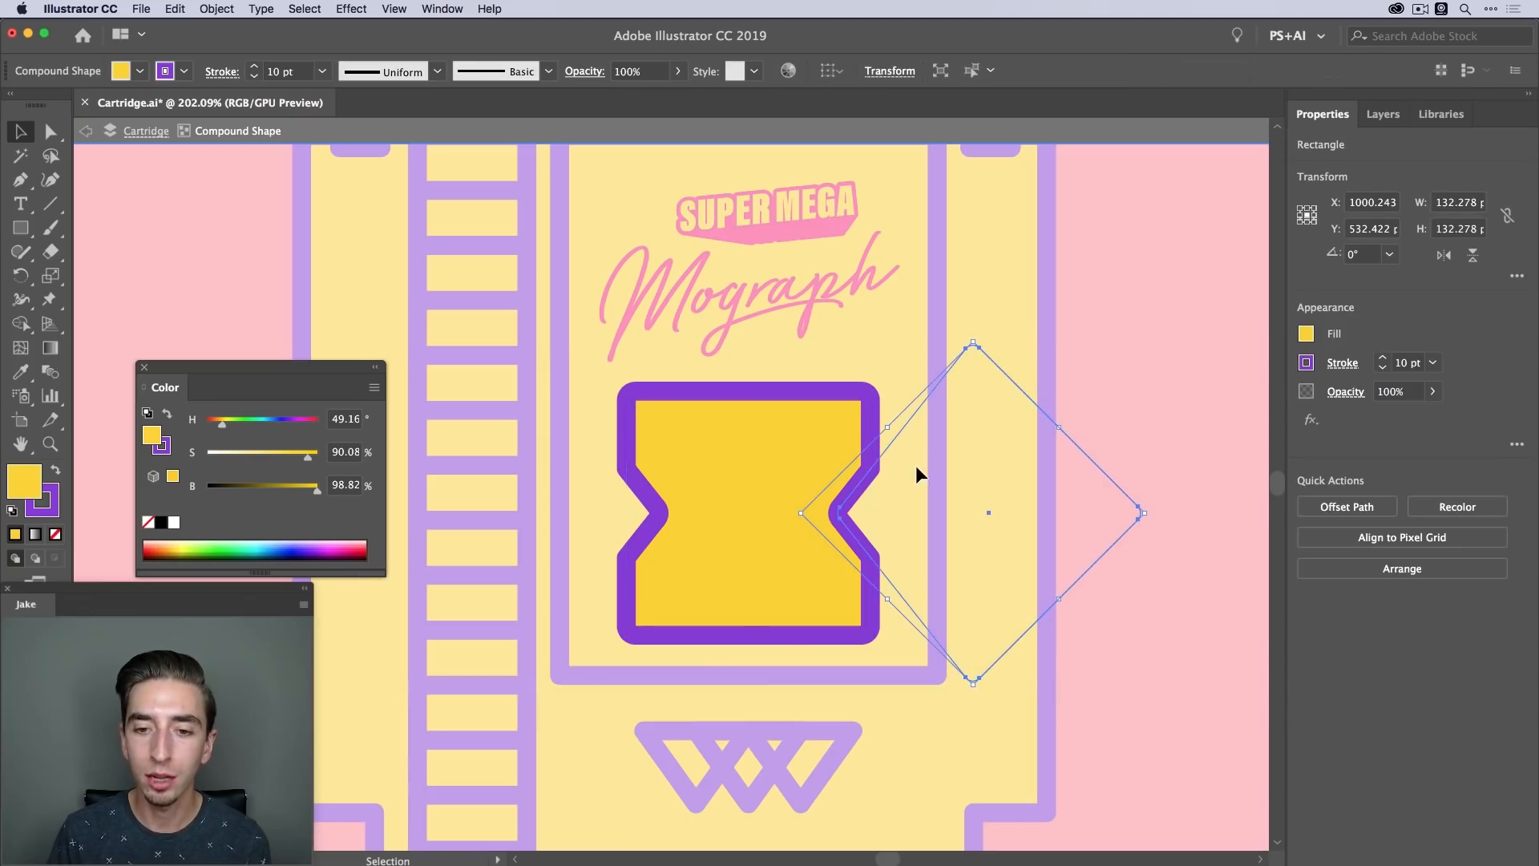
pyautogui.click(594, 466)
pyautogui.click(639, 359)
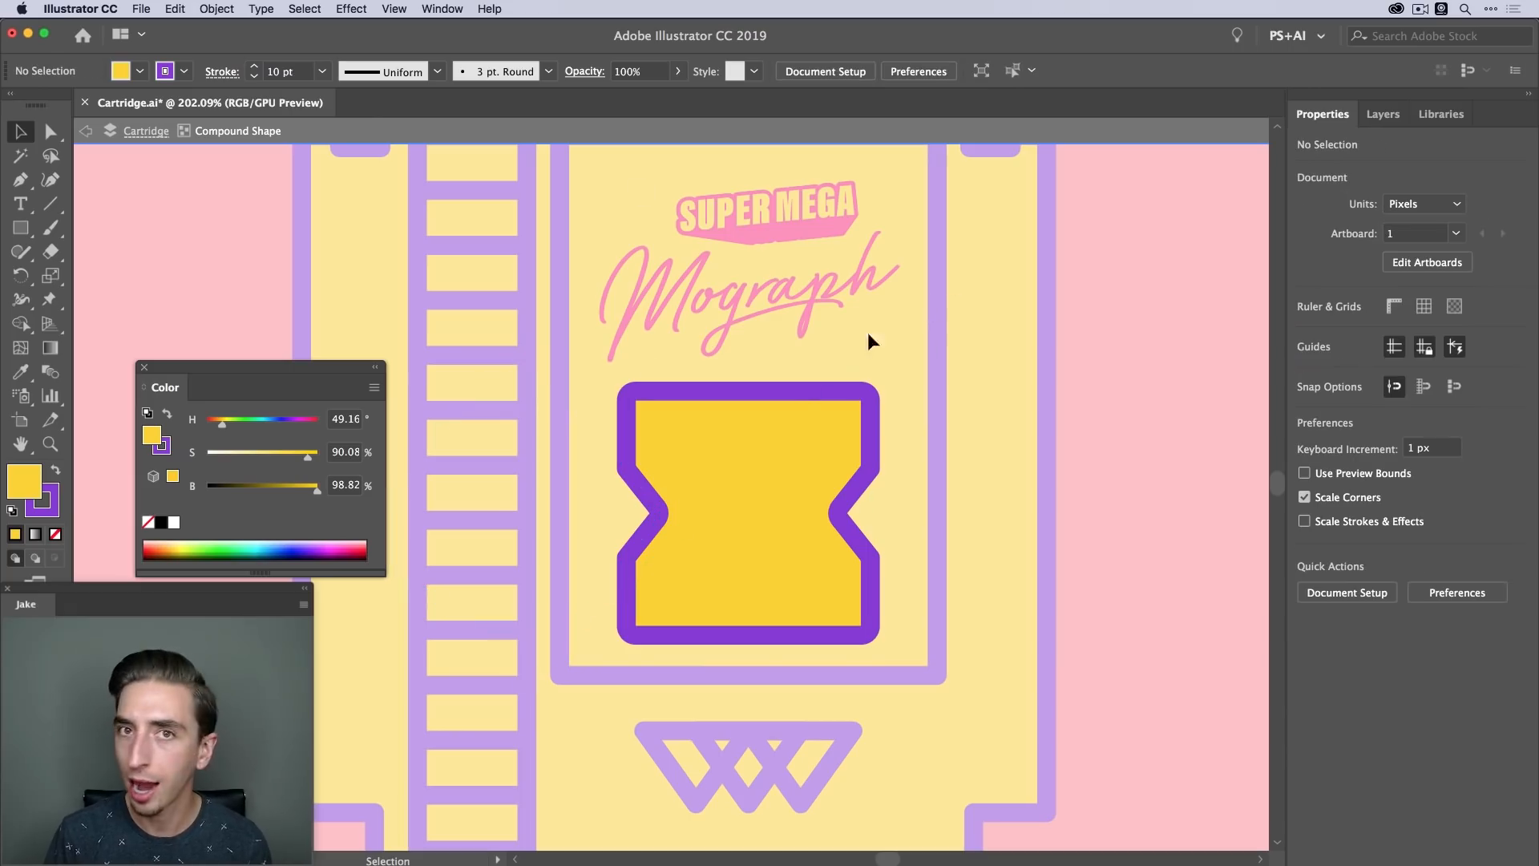
pyautogui.click(809, 396)
pyautogui.moveTo(871, 513); pyautogui.dragTo(880, 512)
# Select both diamonds inside the compound shape and reset their bounding box
pyautogui.click(1002, 400)
pyautogui.keyDown('shift'); pyautogui.click(611, 498); pyautogui.keyUp('shift')
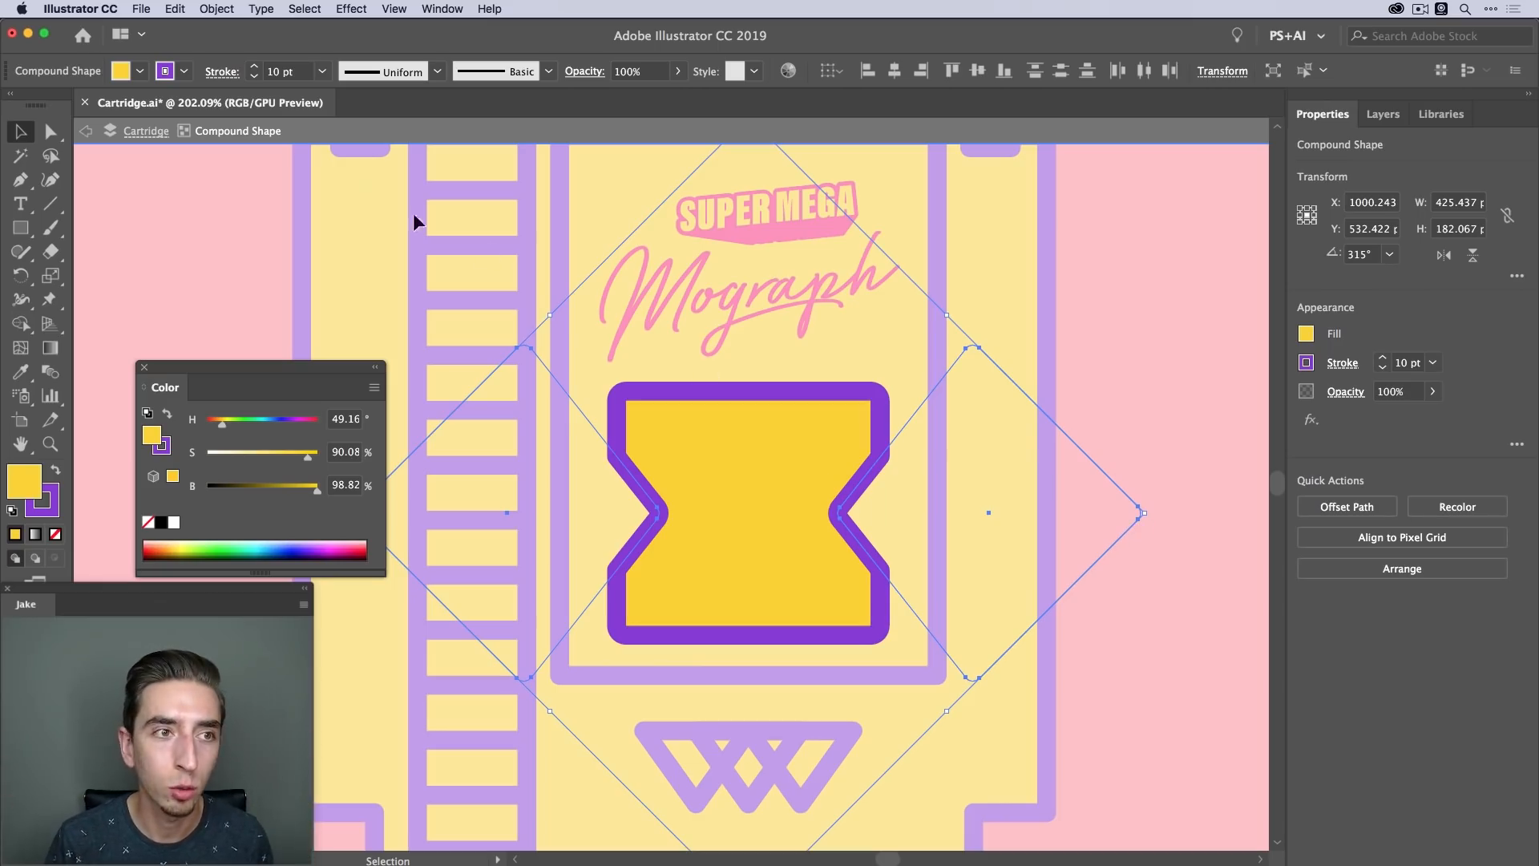
pyautogui.click(233, 12)
pyautogui.moveTo(236, 28)
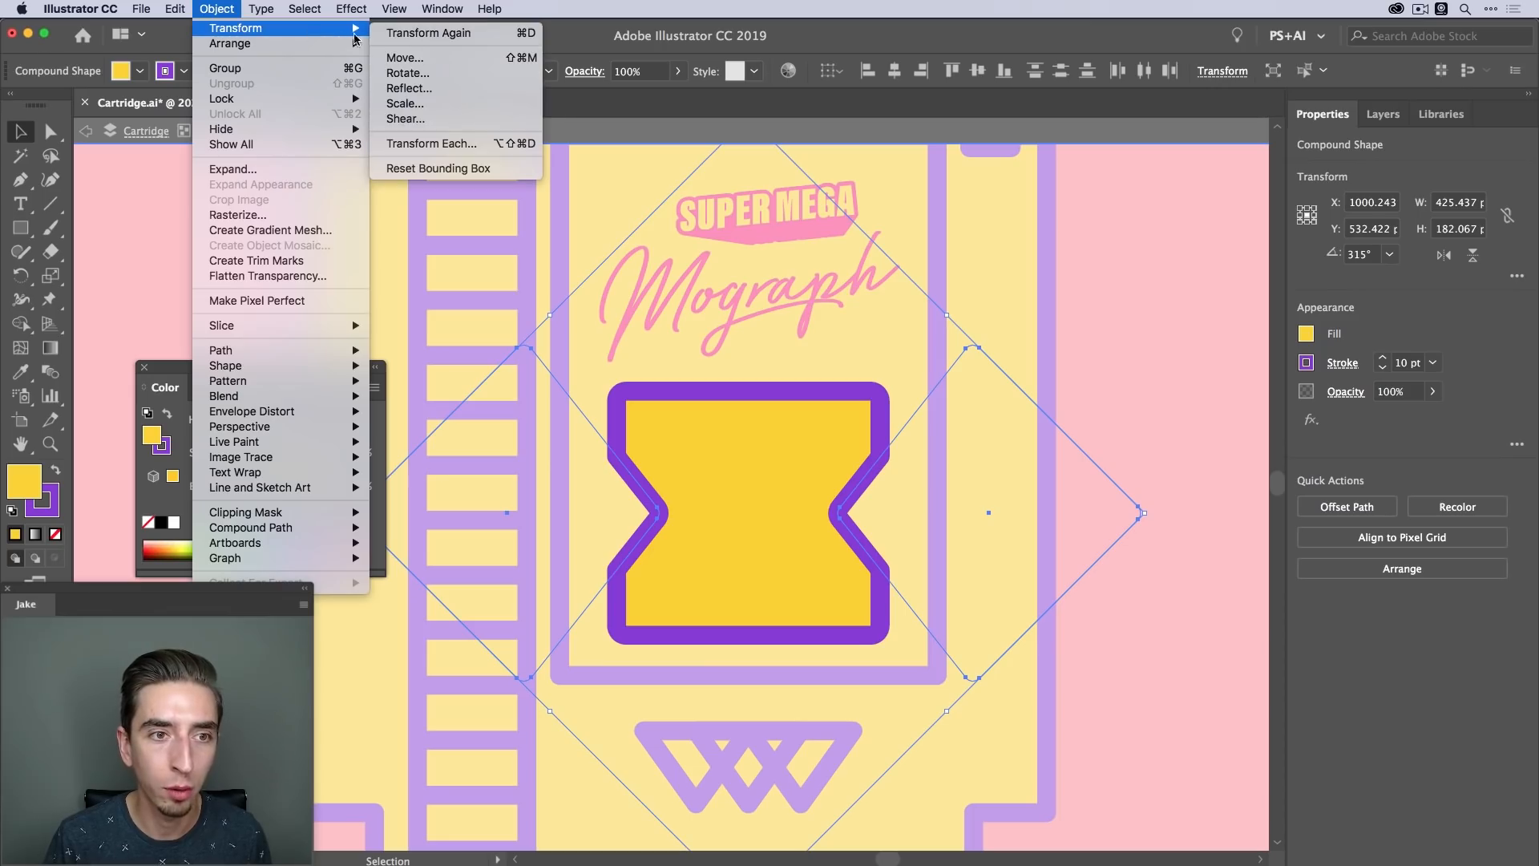
pyautogui.click(478, 168)
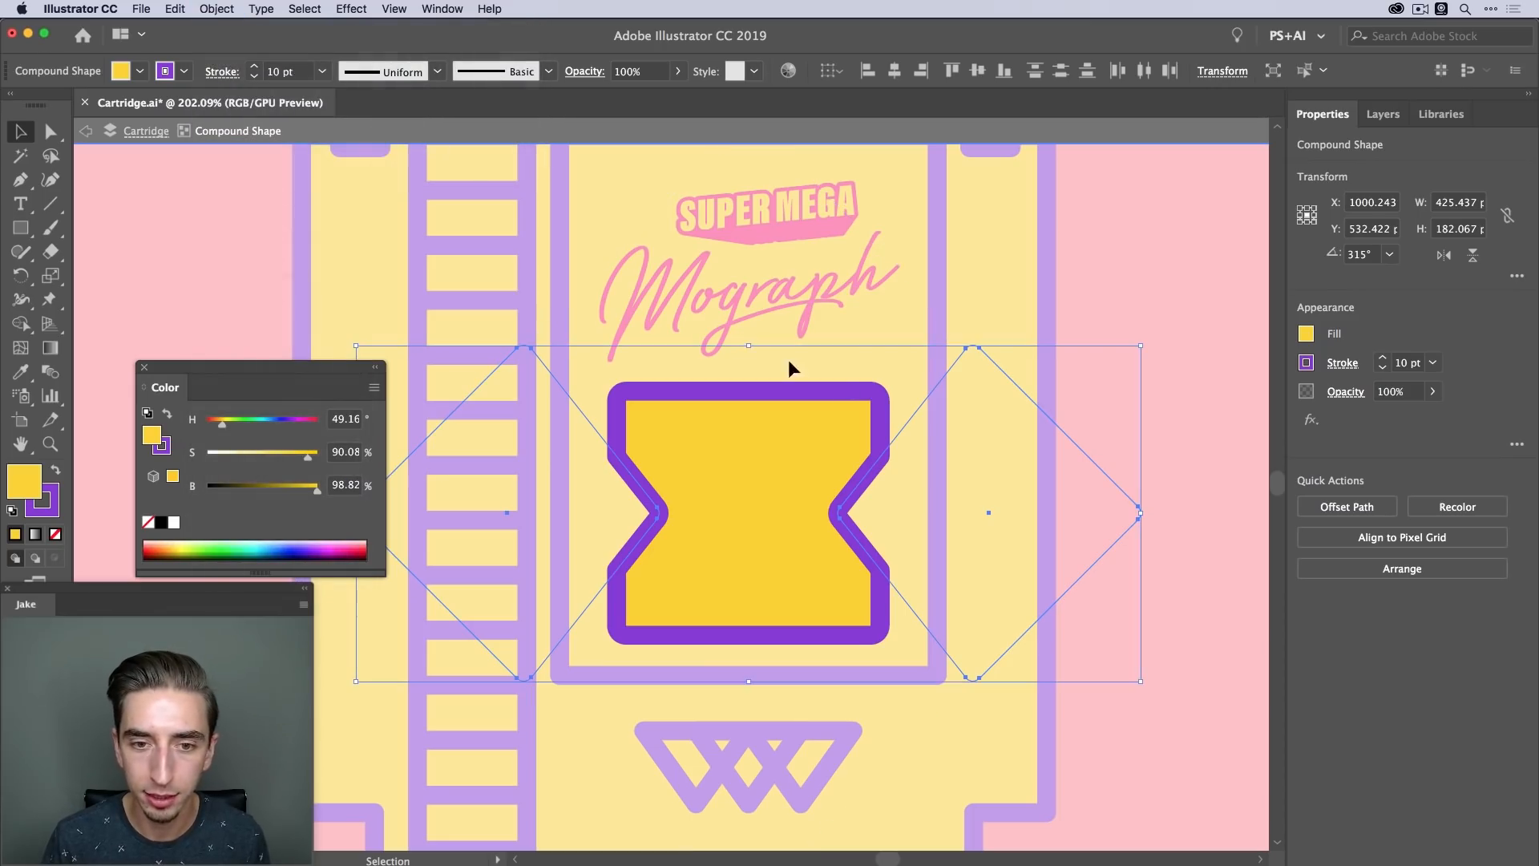
# Reduce the height of both diamonds symmetrically to make the notches shallower in angle, and exit isolation mode
pyautogui.moveTo(751, 347); pyautogui.dragTo(748, 378)
pyautogui.press('v')
pyautogui.doubleClick(1135, 289)
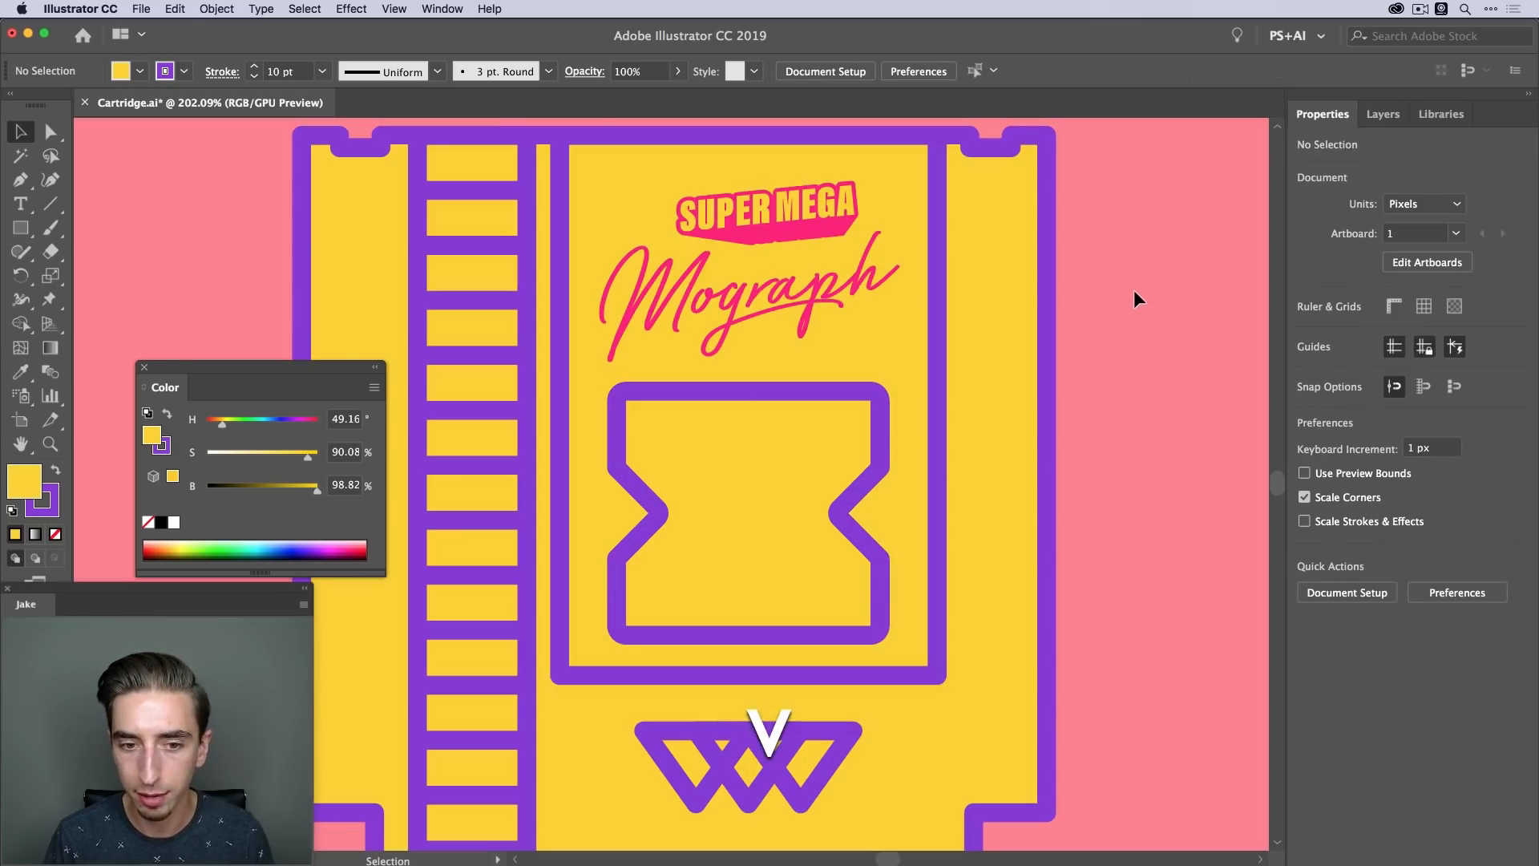
pyautogui.press('z')
pyautogui.moveTo(954, 327); pyautogui.dragTo(821, 356)
pyautogui.press('v')
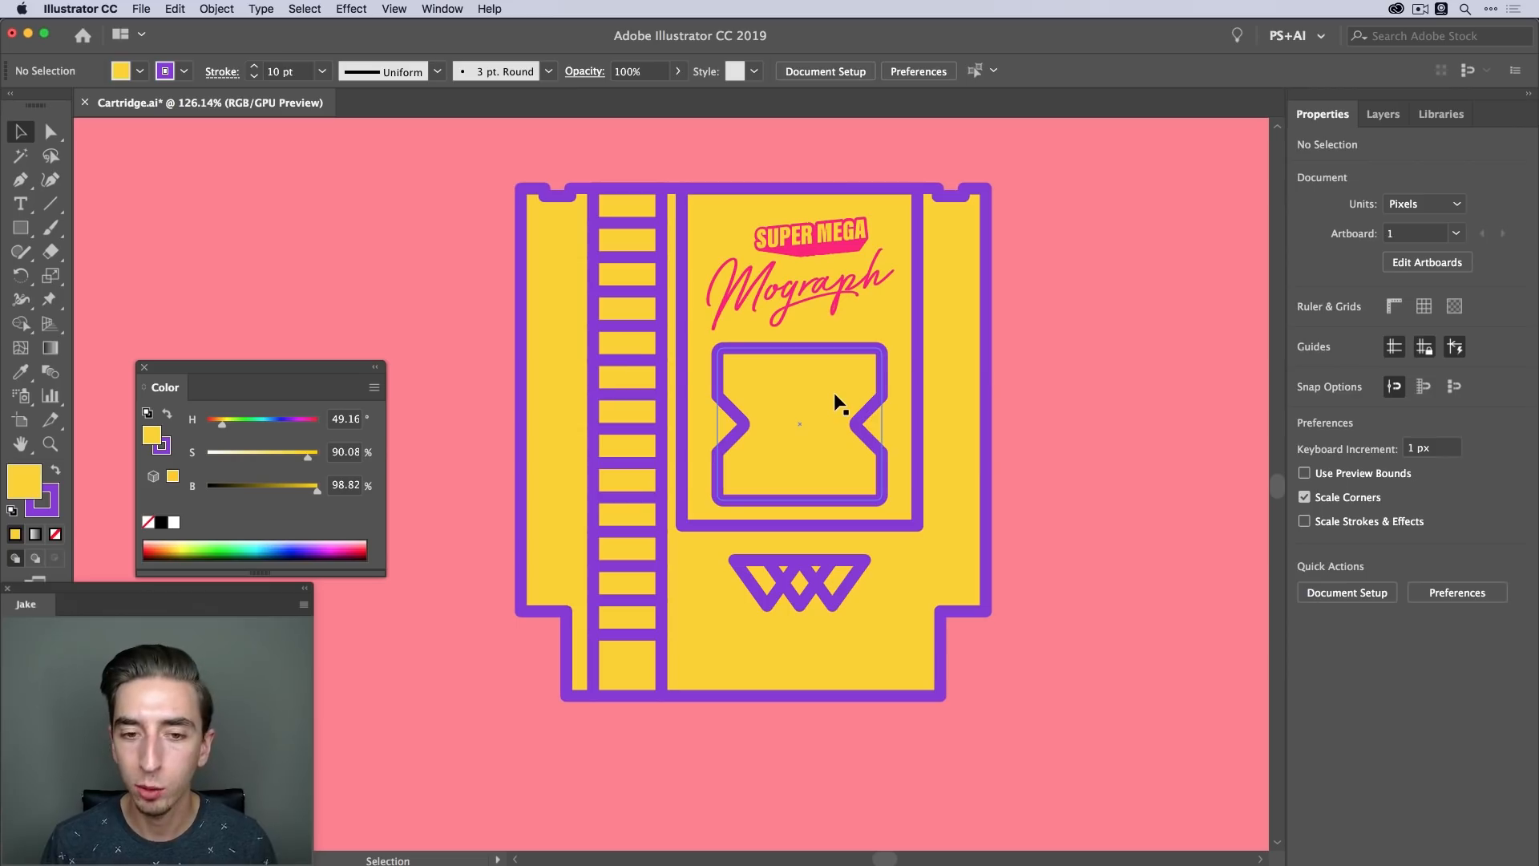
pyautogui.click(834, 394)
pyautogui.click(1121, 522)
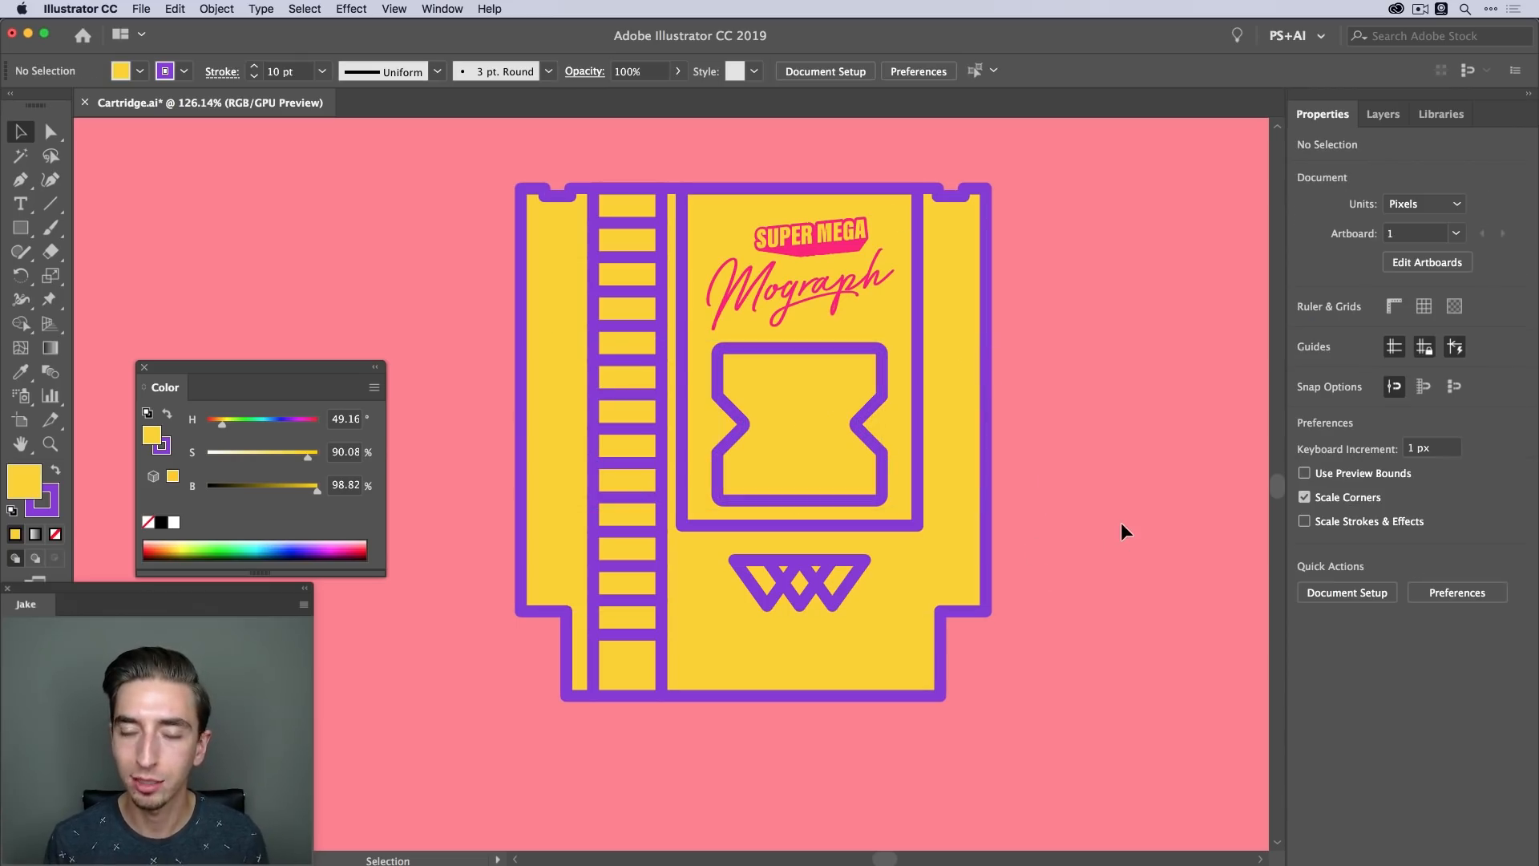
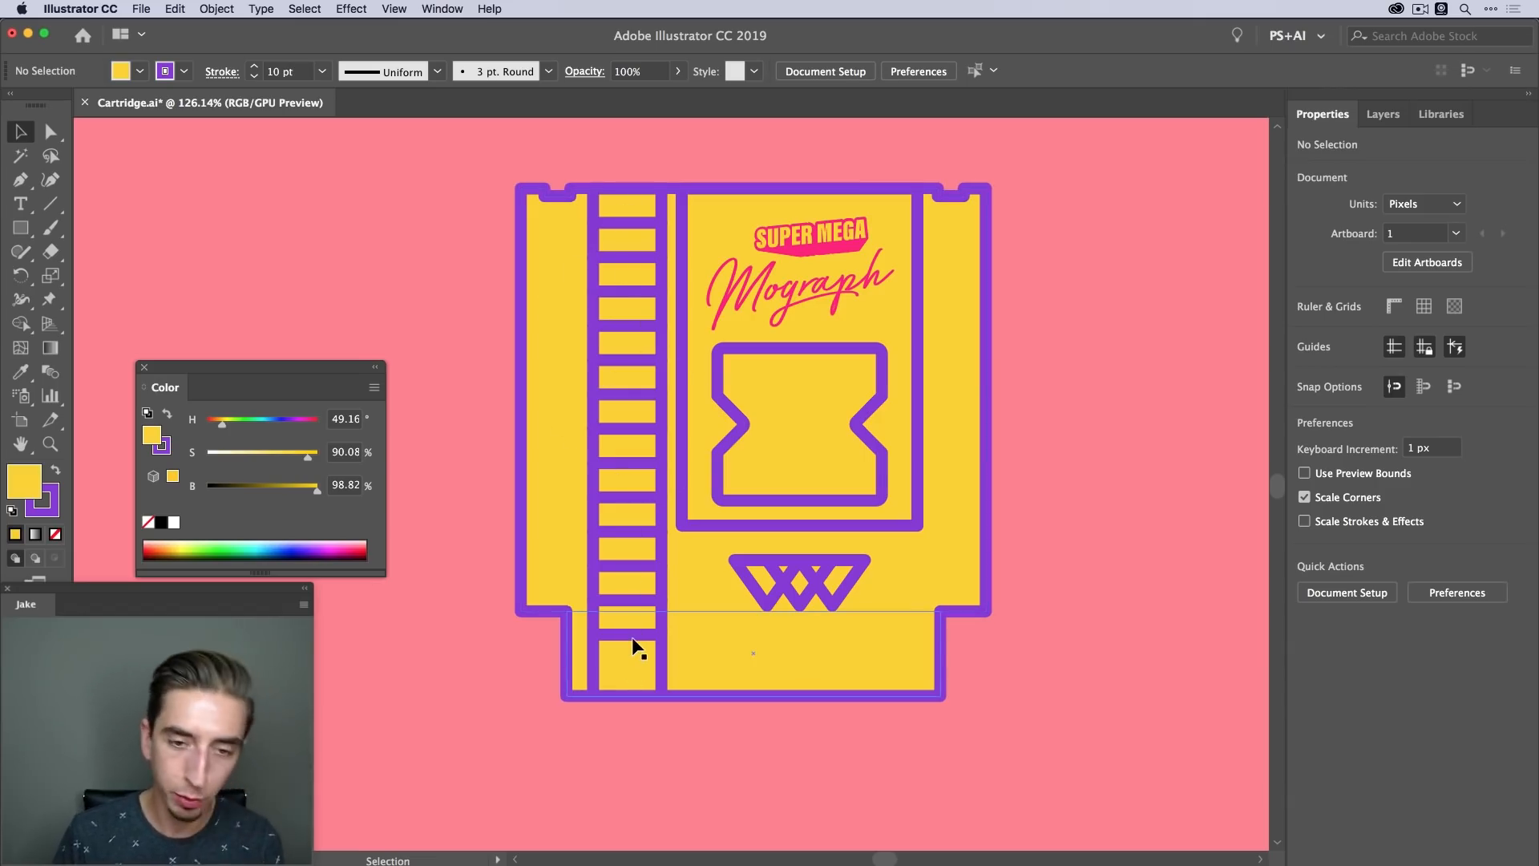
# Draw a horizontal line about 181 px long over the notched shape's upper edge and duplicate it straight down onto the lower edge
pyautogui.press('\\')
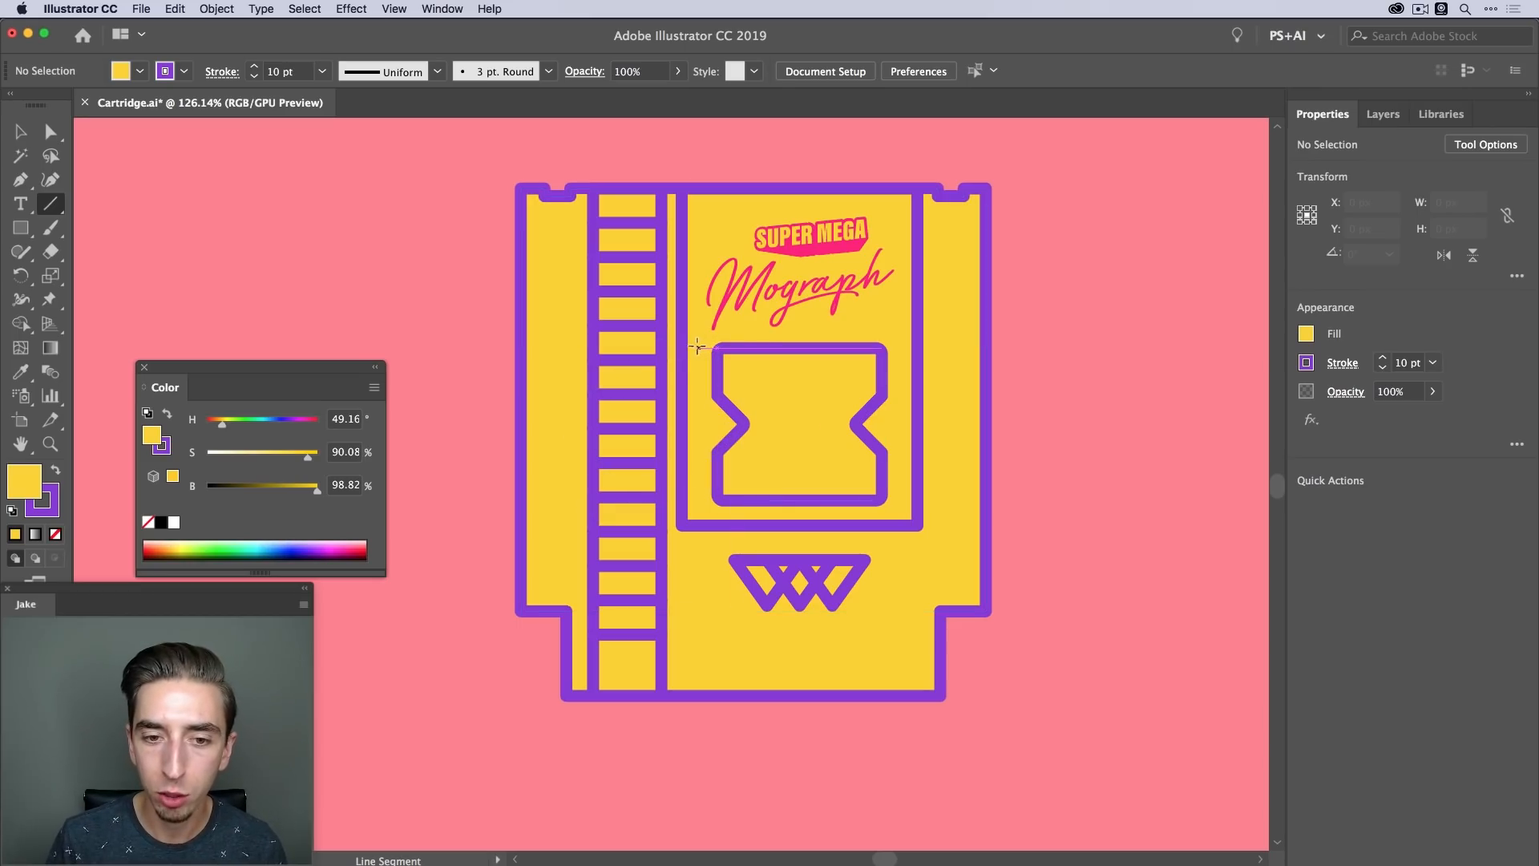
pyautogui.moveTo(694, 347); pyautogui.dragTo(905, 349)
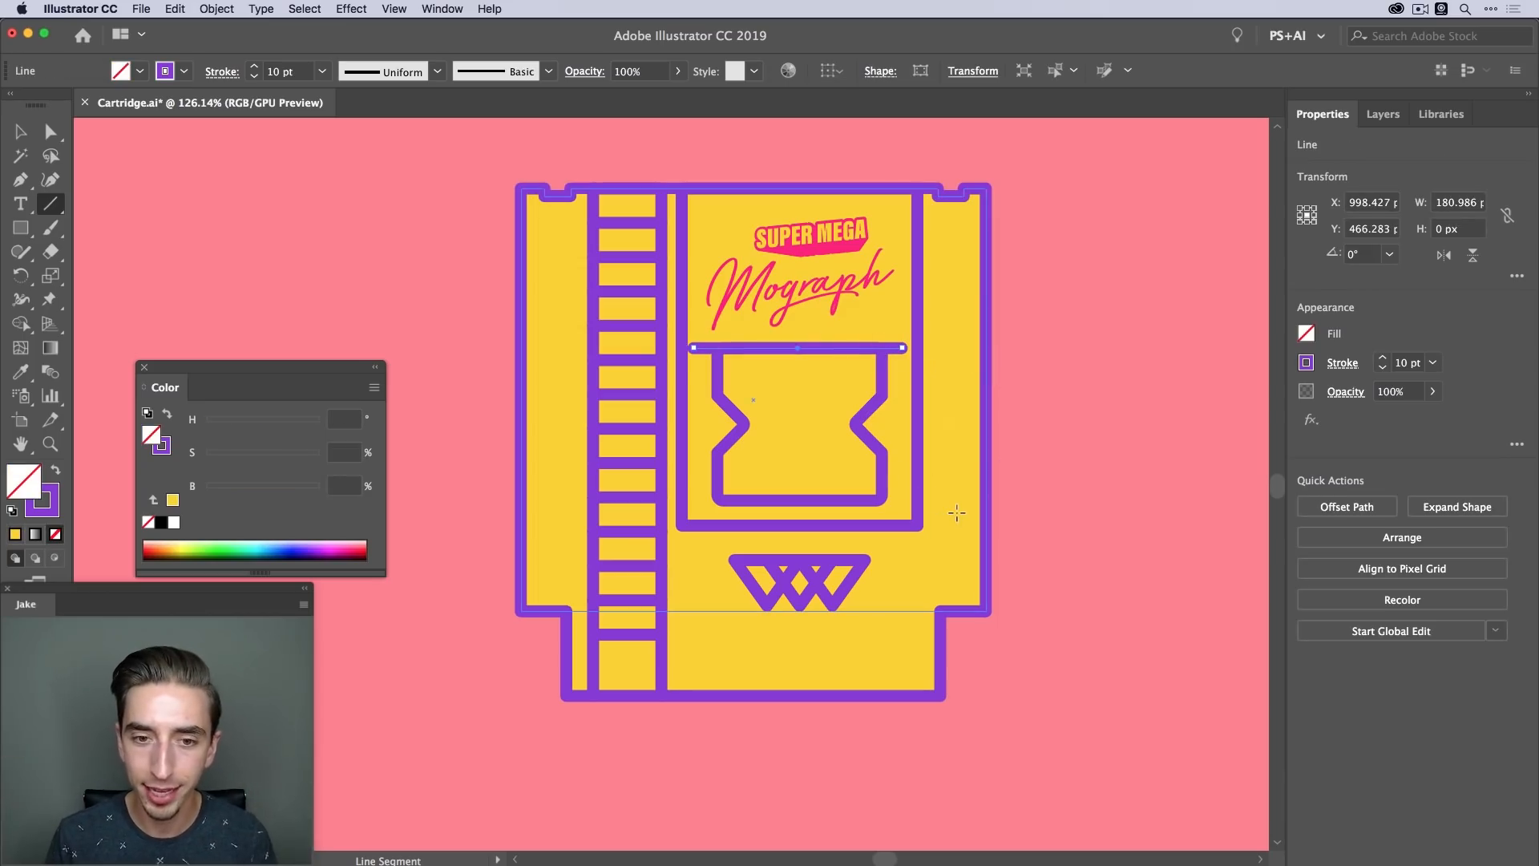
pyautogui.press('v')
pyautogui.moveTo(834, 347); pyautogui.dragTo(832, 514)
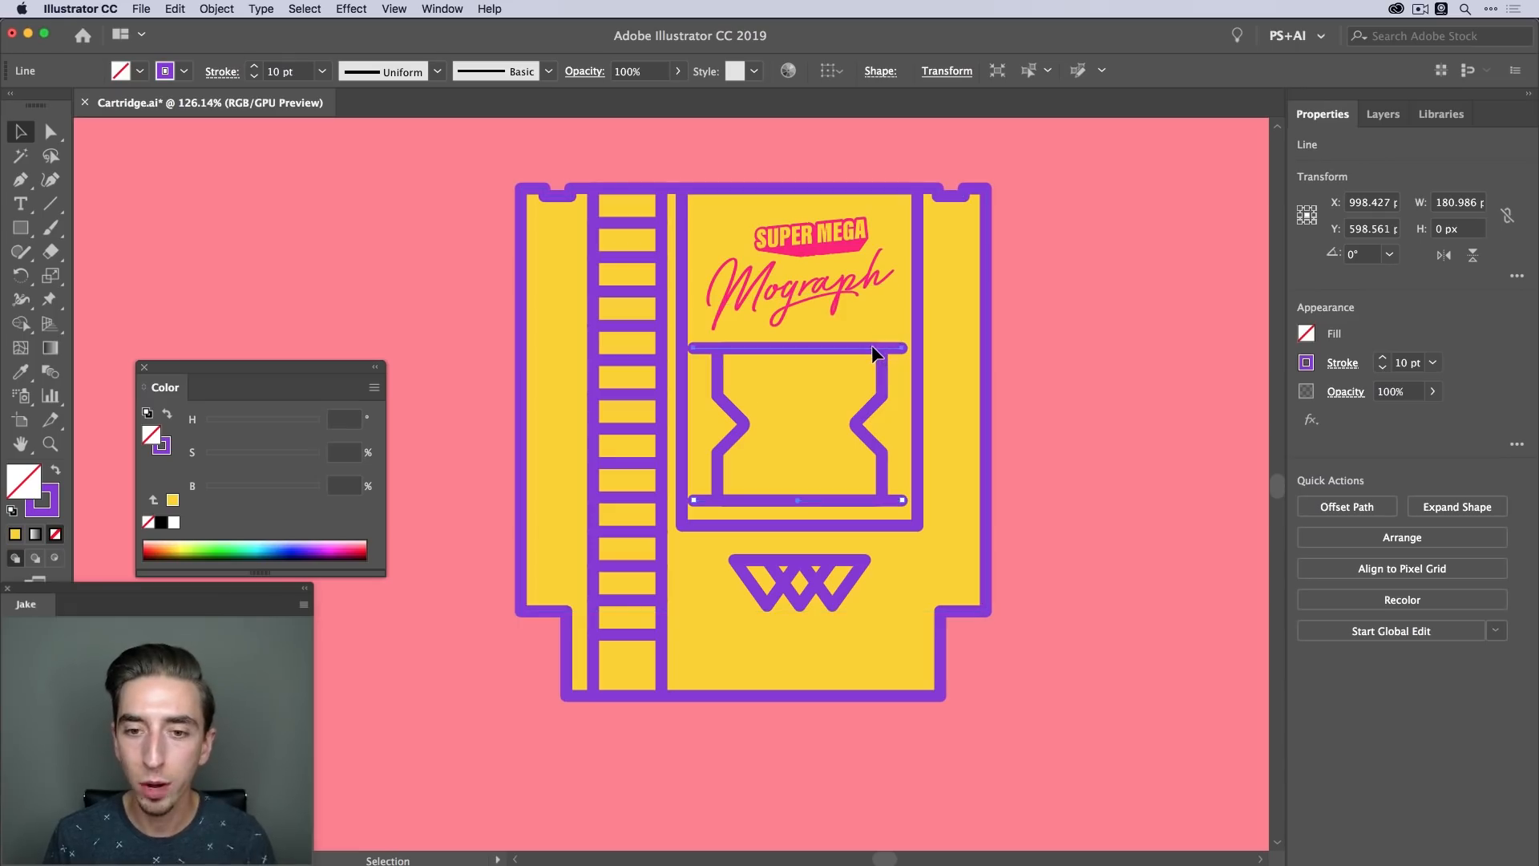
# Set the stroke weight of the horizontal line on the notched shape's upper edge to 15 pt
pyautogui.keyDown('shift'); pyautogui.click(1382, 357); pyautogui.keyUp('shift')
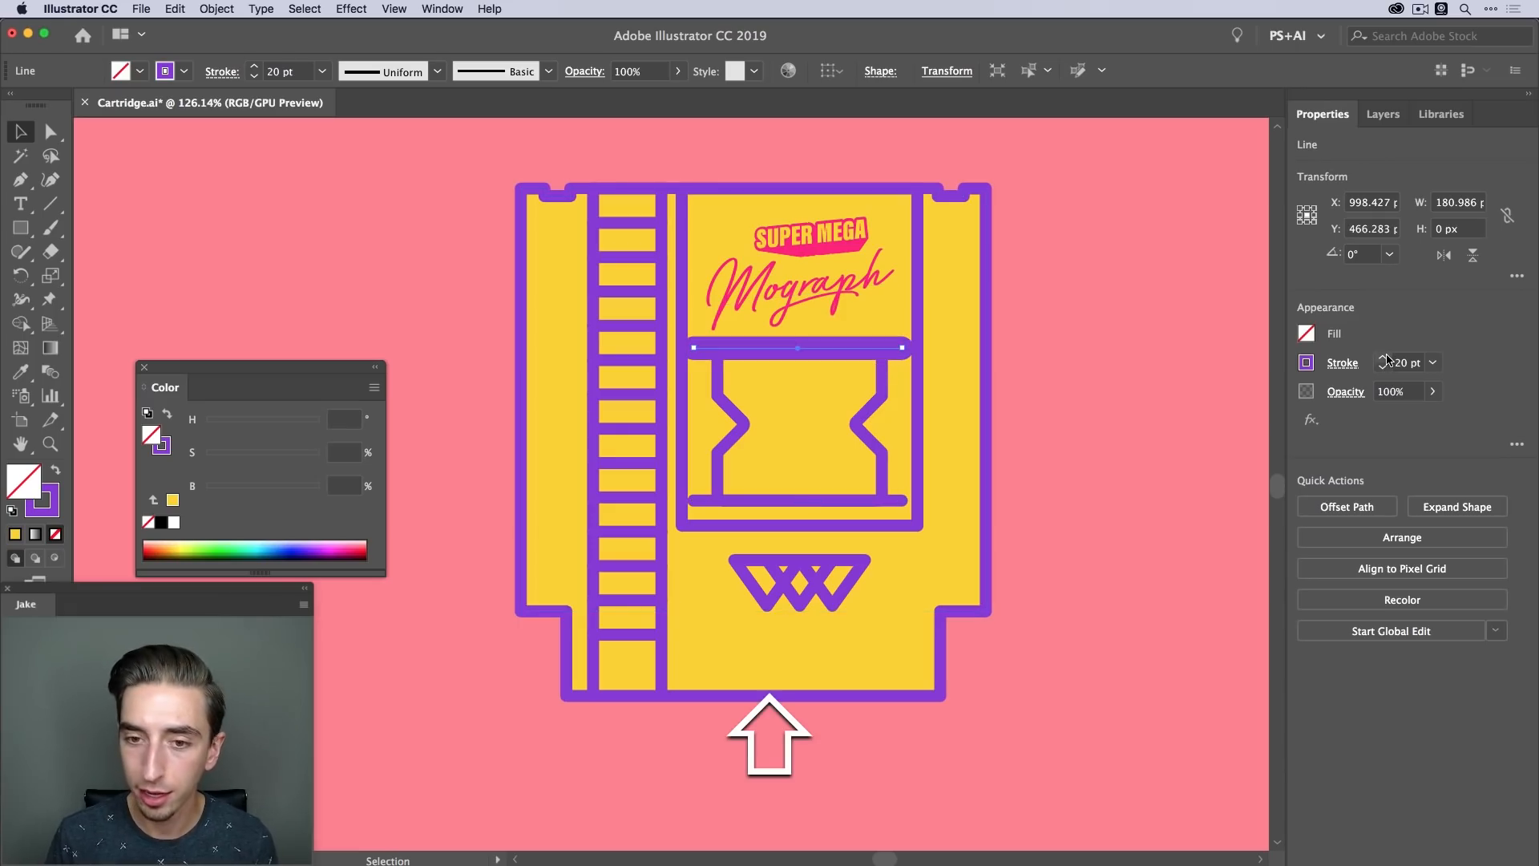
pyautogui.click(1381, 369)
pyautogui.click(1381, 369)
pyautogui.click(1381, 369)
pyautogui.click(1381, 369)
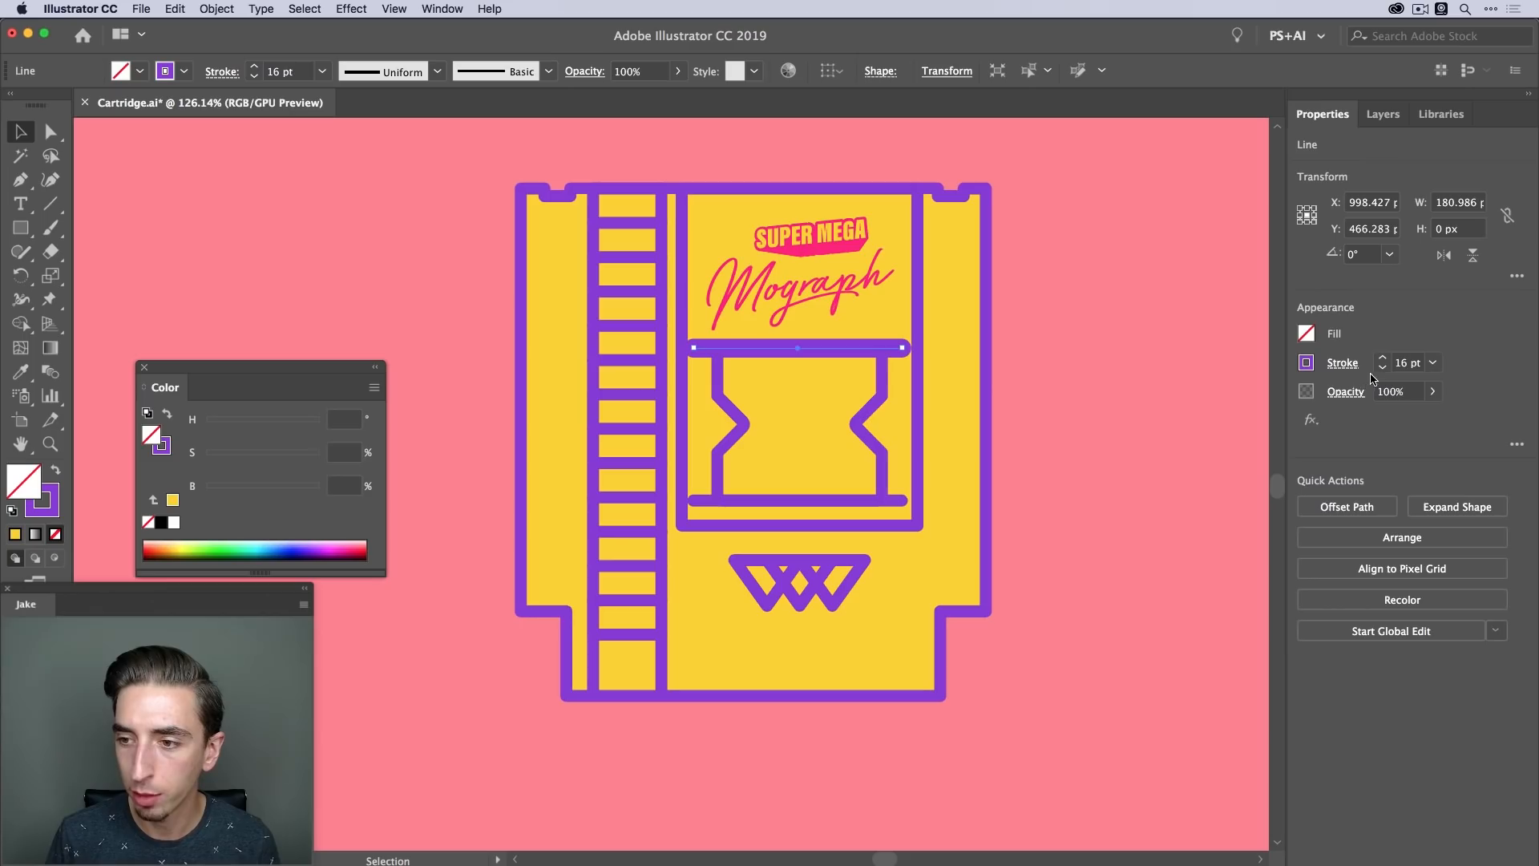
pyautogui.click(1381, 369)
# Set the stroke weight of the horizontal line on the notched shape's lower edge to 5 pt
pyautogui.click(899, 502)
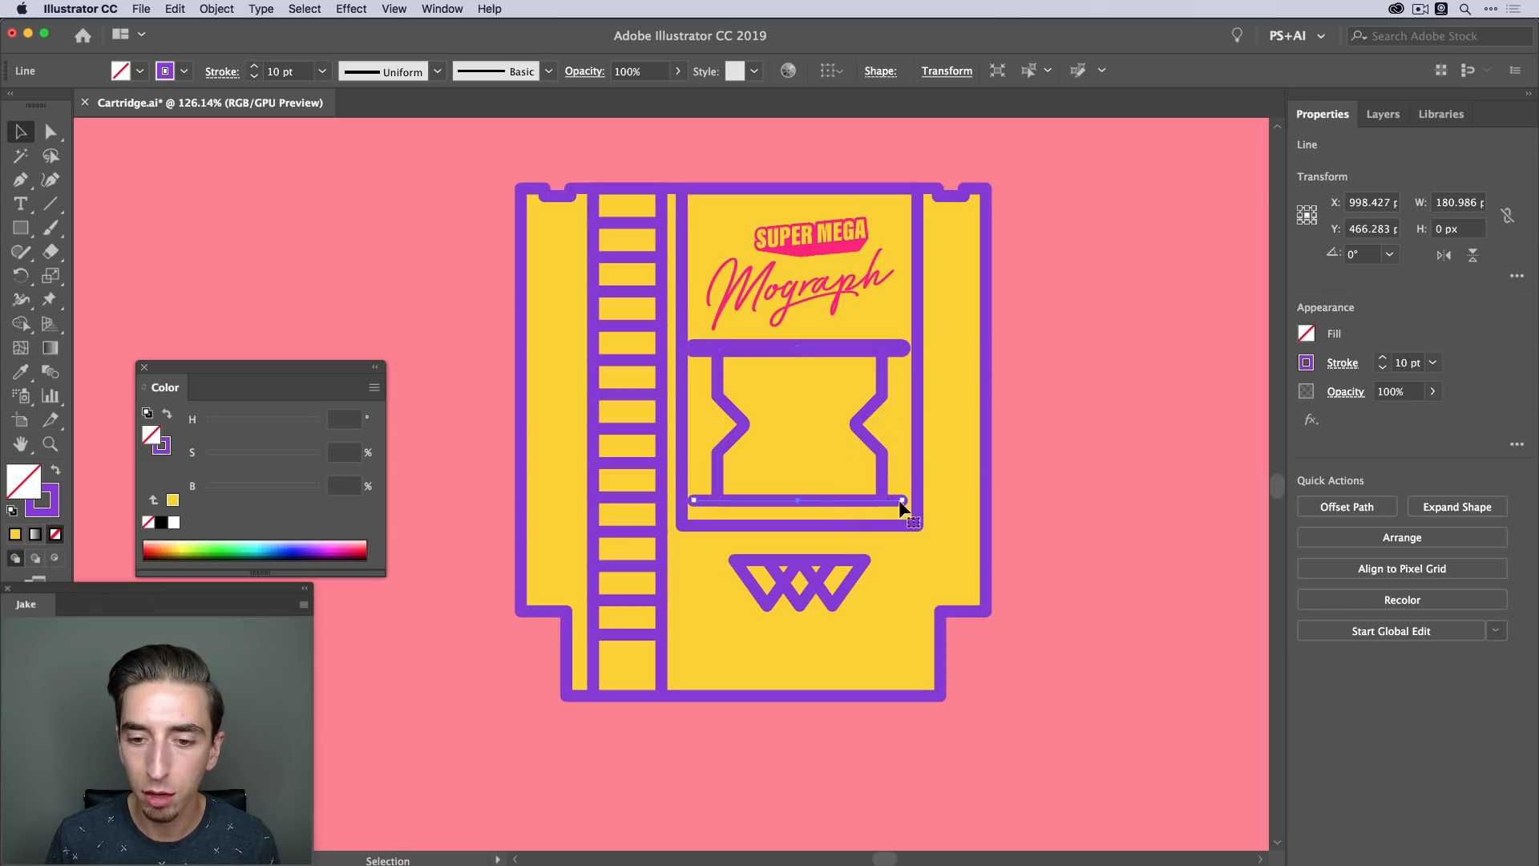
pyautogui.click(1381, 368)
pyautogui.click(1381, 369)
pyautogui.click(1381, 369)
pyautogui.click(1381, 369)
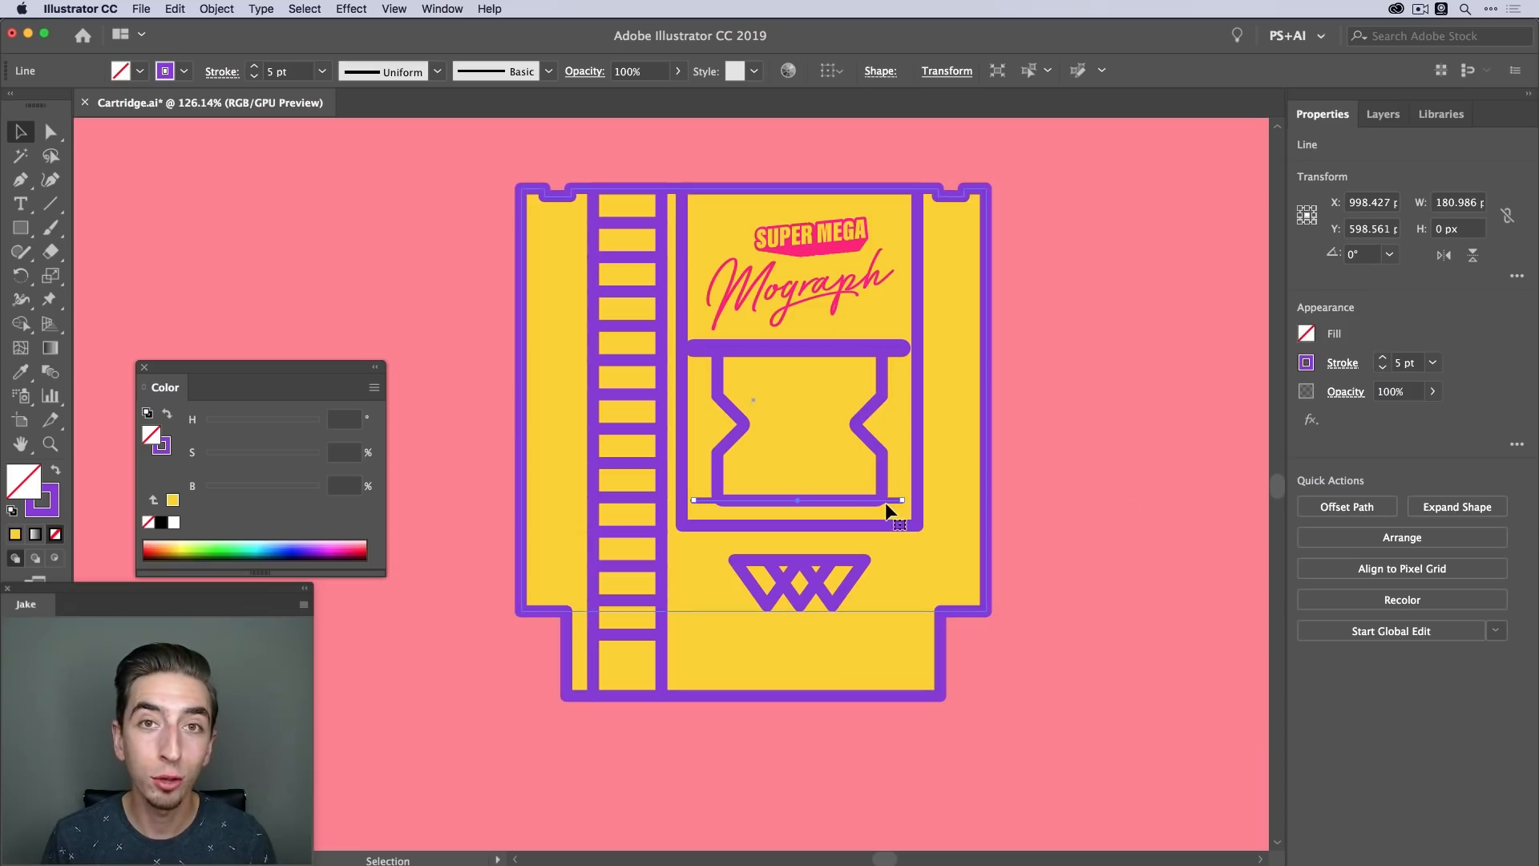
# Blend the thick upper line with the thin lower line using the Blend tool
pyautogui.click(56, 371)
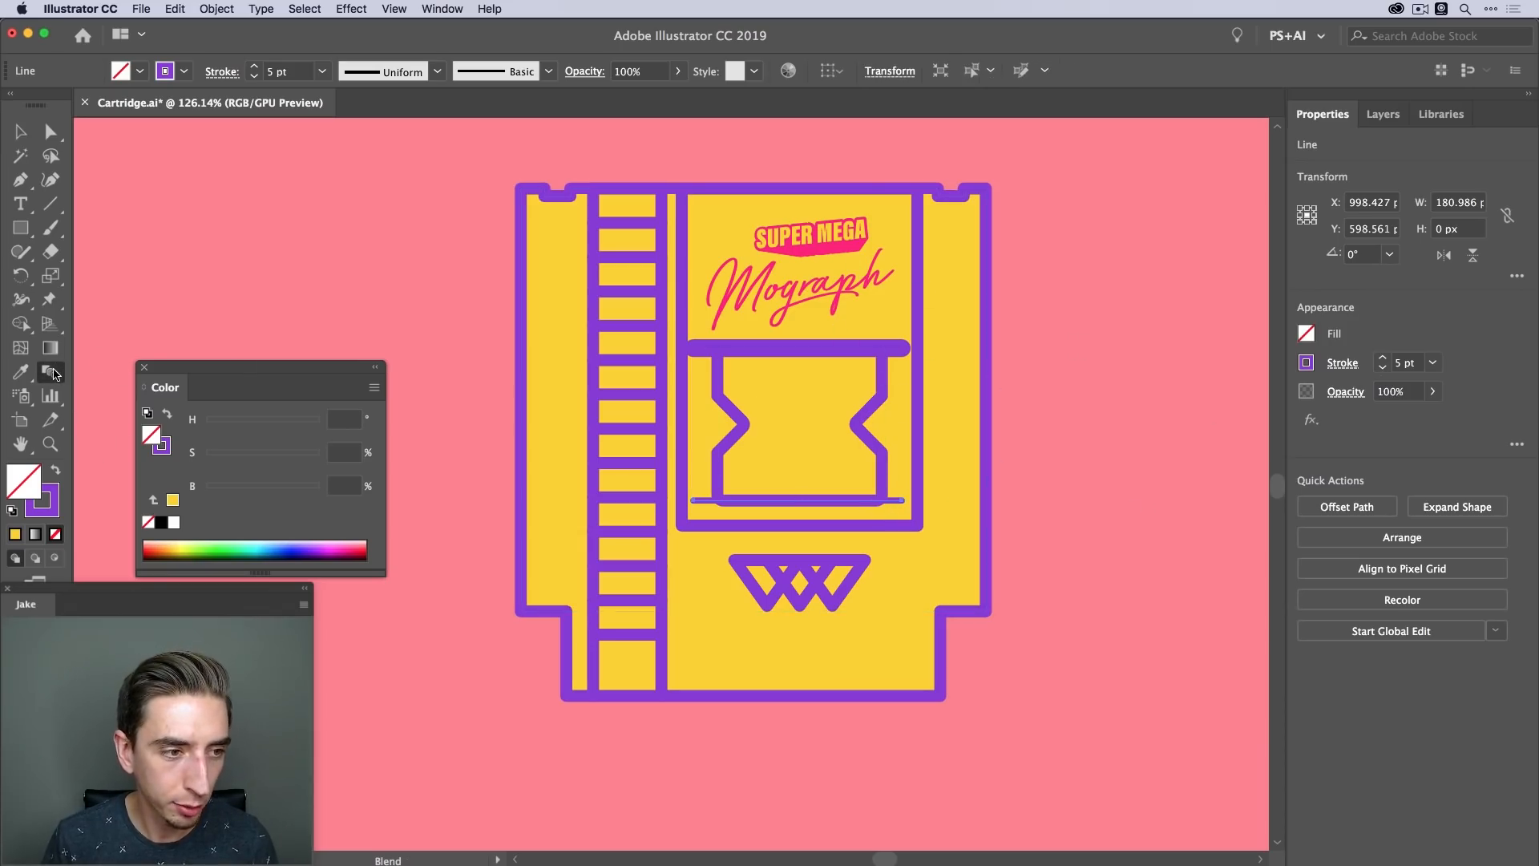
pyautogui.click(901, 349)
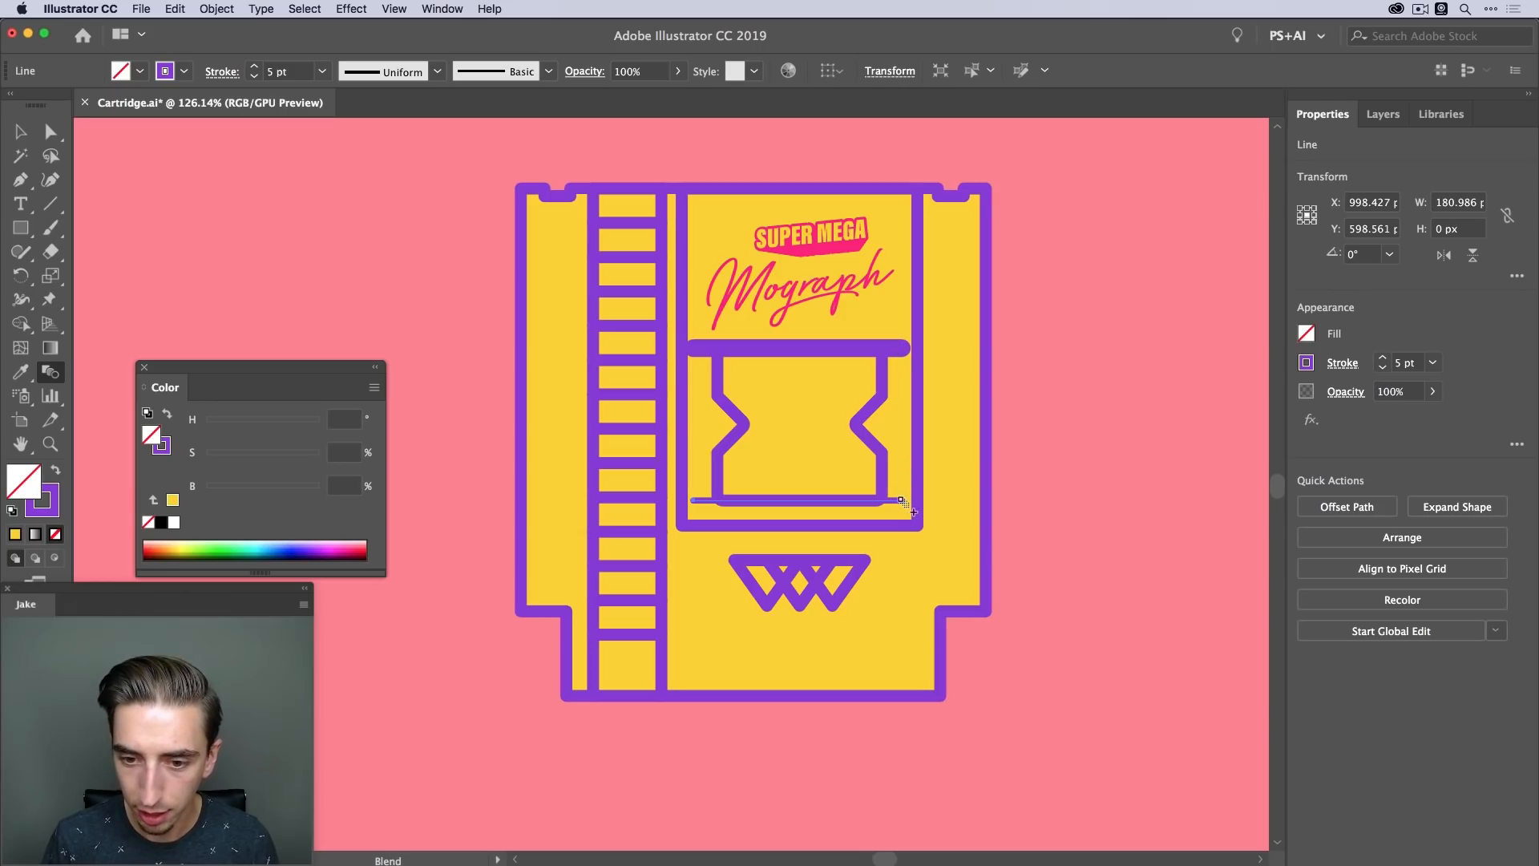
pyautogui.click(902, 500)
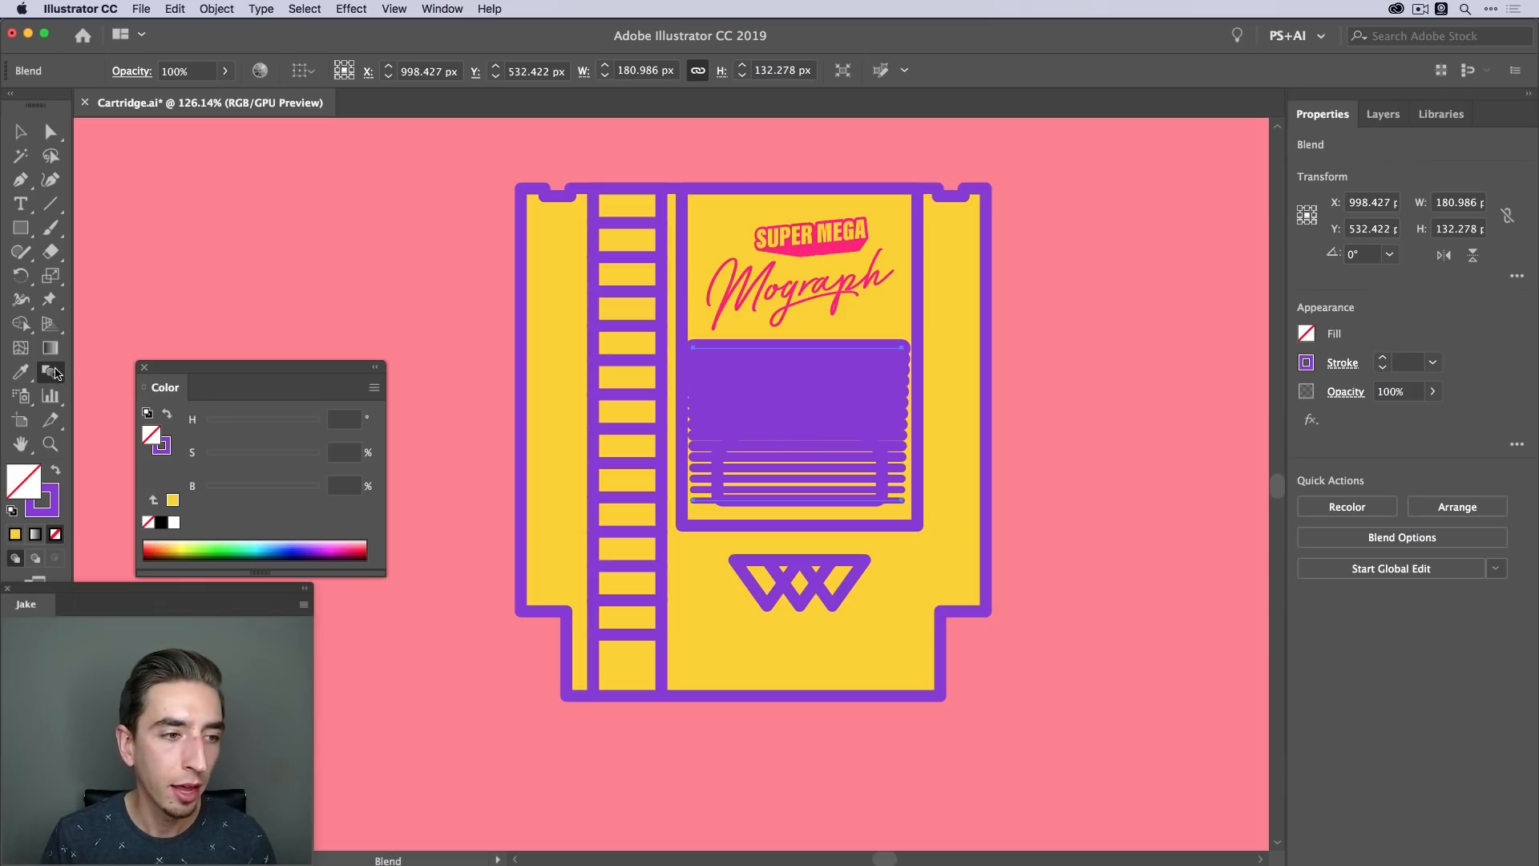
# Give the blended lines butt caps and miter corners
pyautogui.press('v')
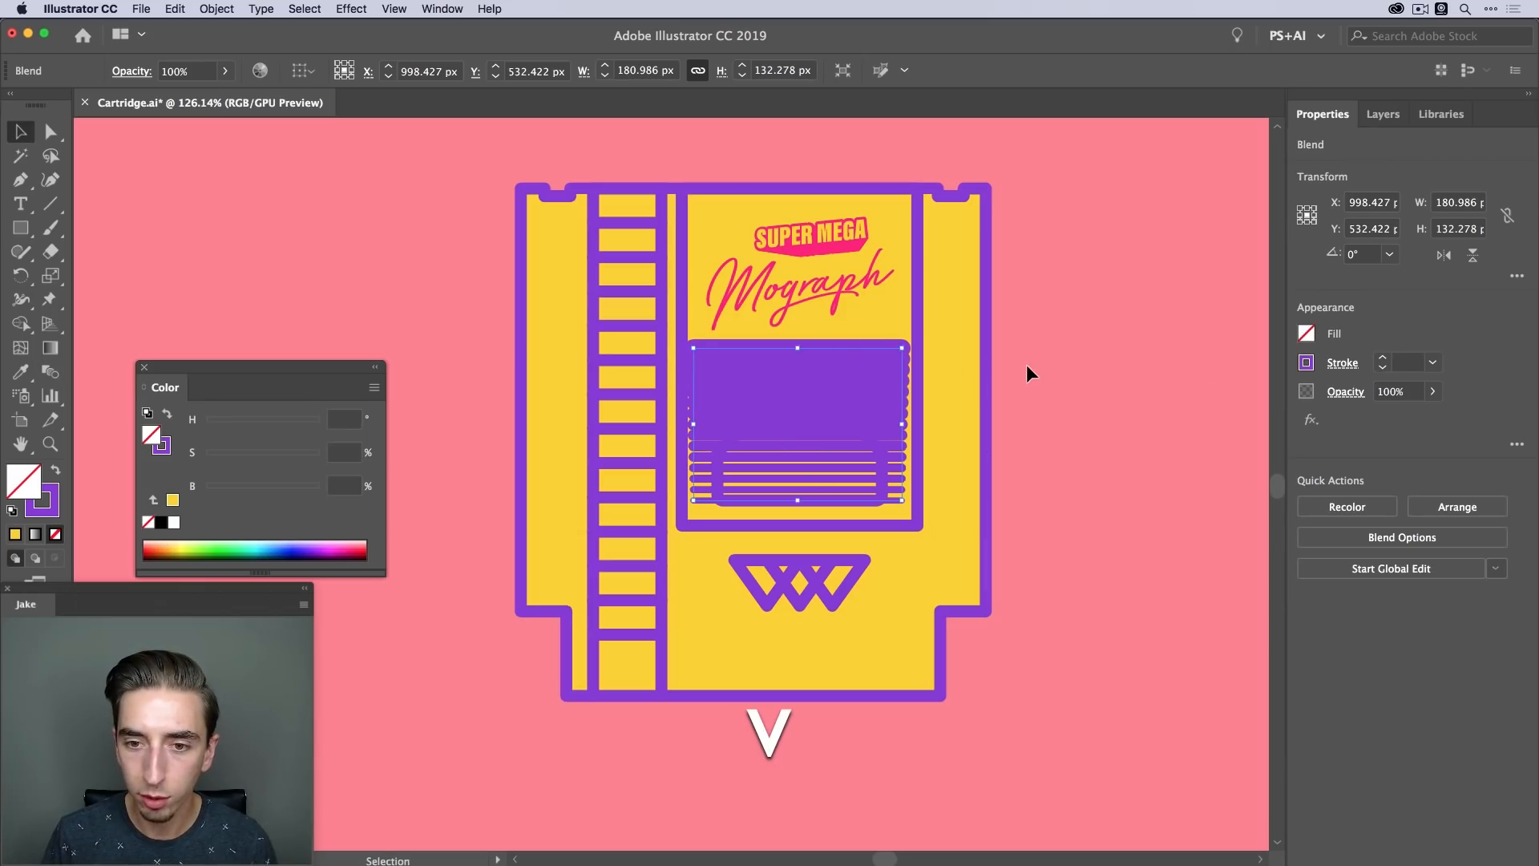
pyautogui.click(1026, 373)
pyautogui.click(879, 353)
pyautogui.click(1337, 365)
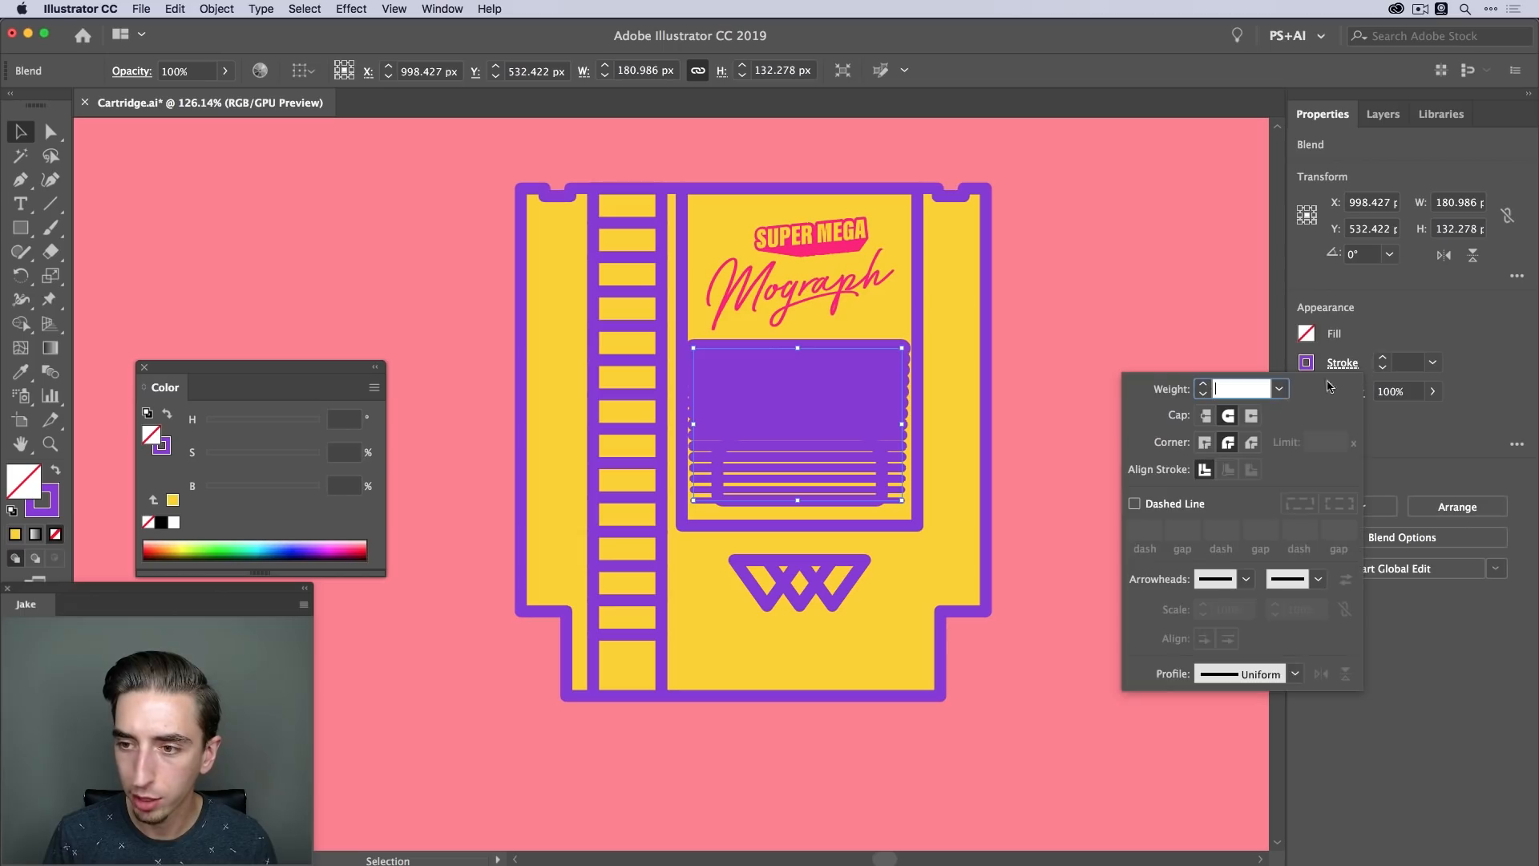
pyautogui.click(1206, 415)
pyautogui.click(1205, 443)
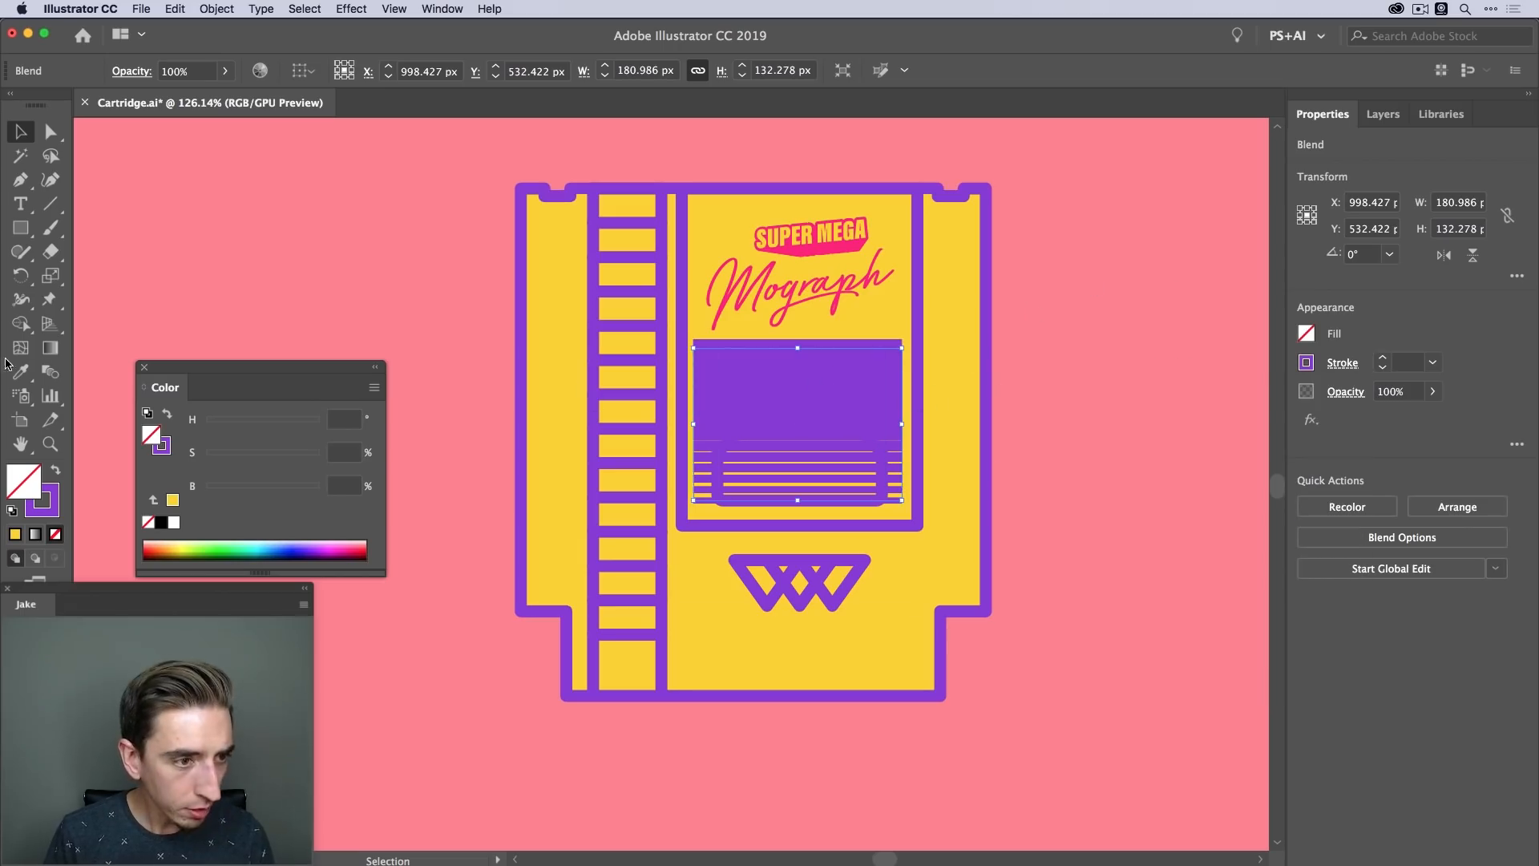
# Set the blend spacing to Specified Steps with 6 steps, using the preview
pyautogui.doubleClick(50, 371)
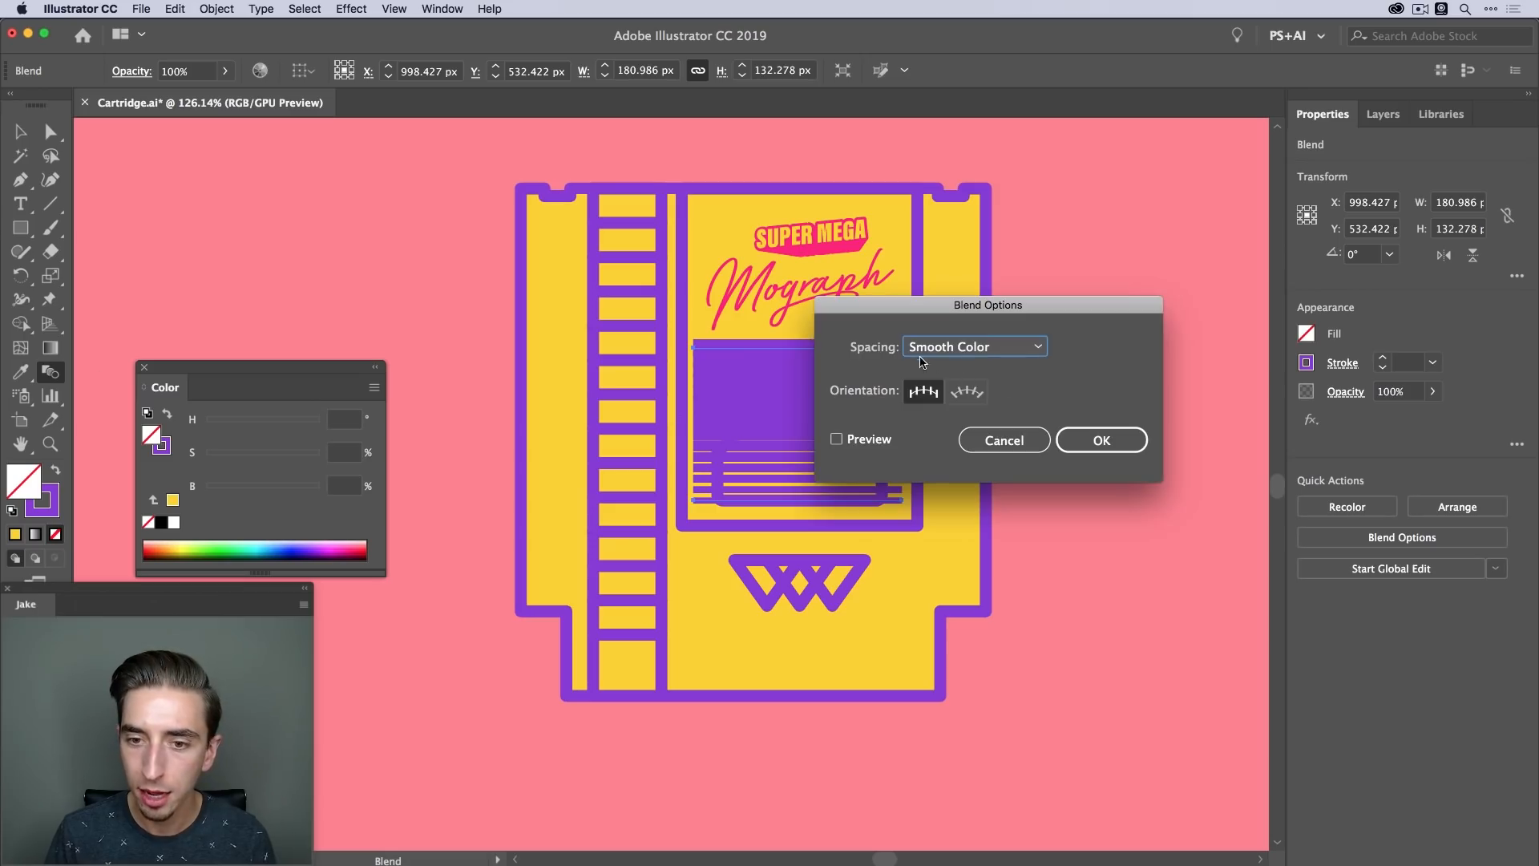
pyautogui.click(922, 353)
pyautogui.click(934, 366)
pyautogui.click(837, 438)
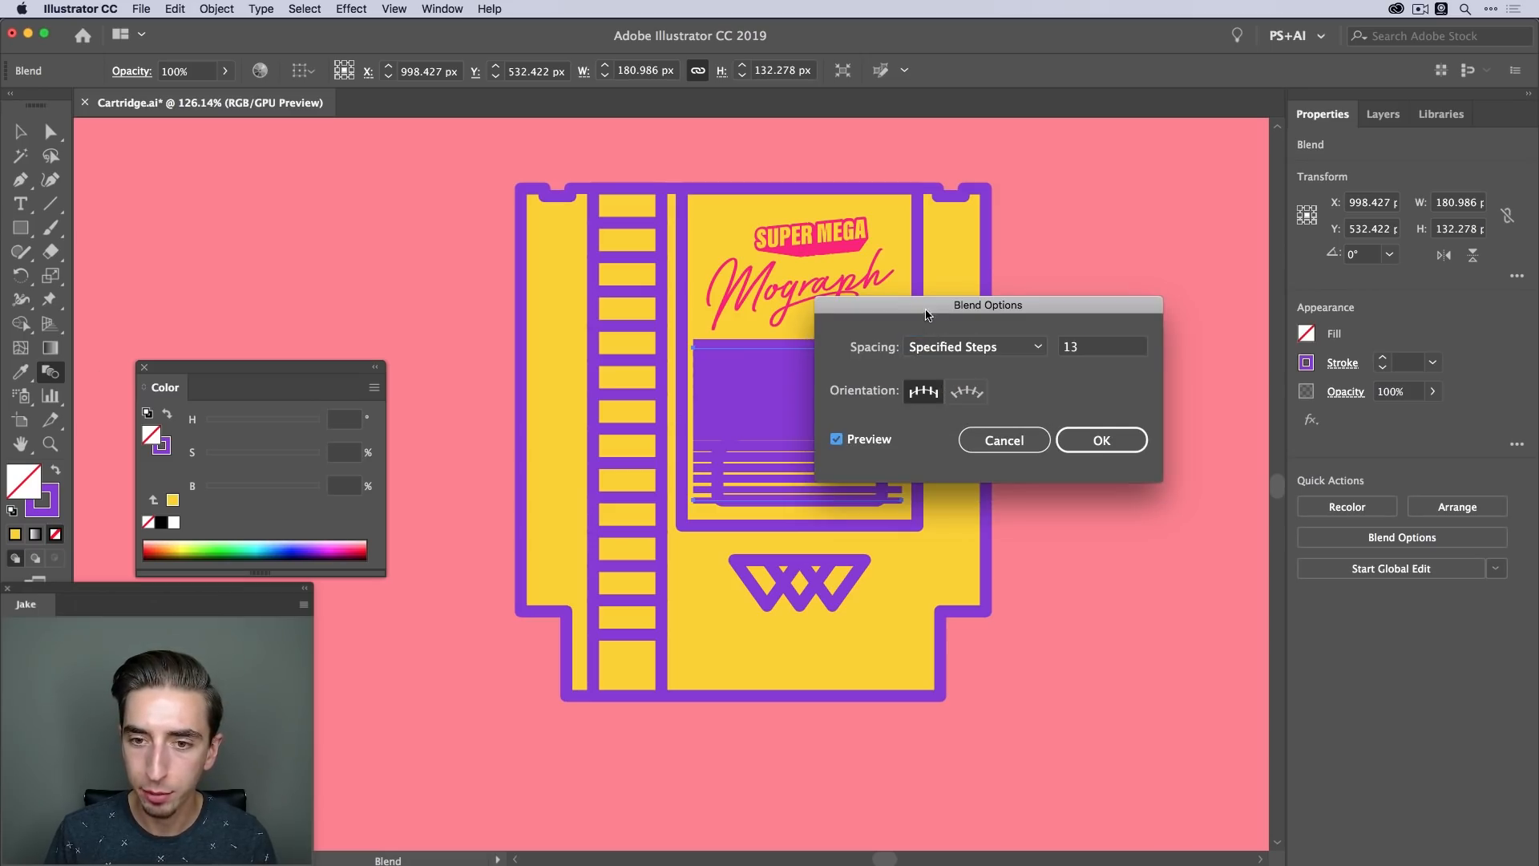
pyautogui.moveTo(927, 314); pyautogui.dragTo(1062, 276)
pyautogui.doubleClick(1245, 311)
pyautogui.write('8')
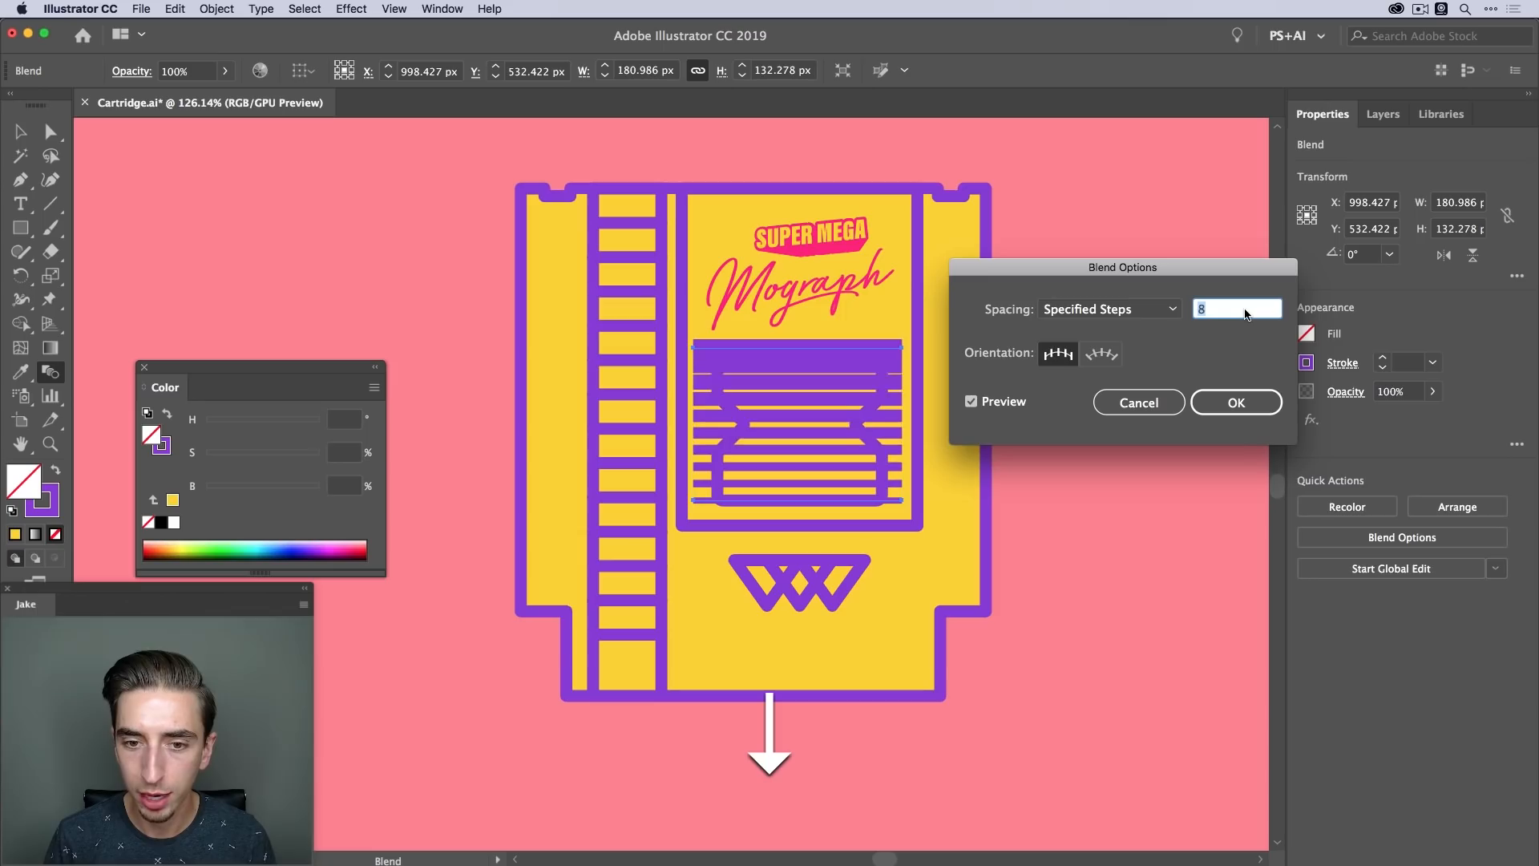
pyautogui.press('Down')
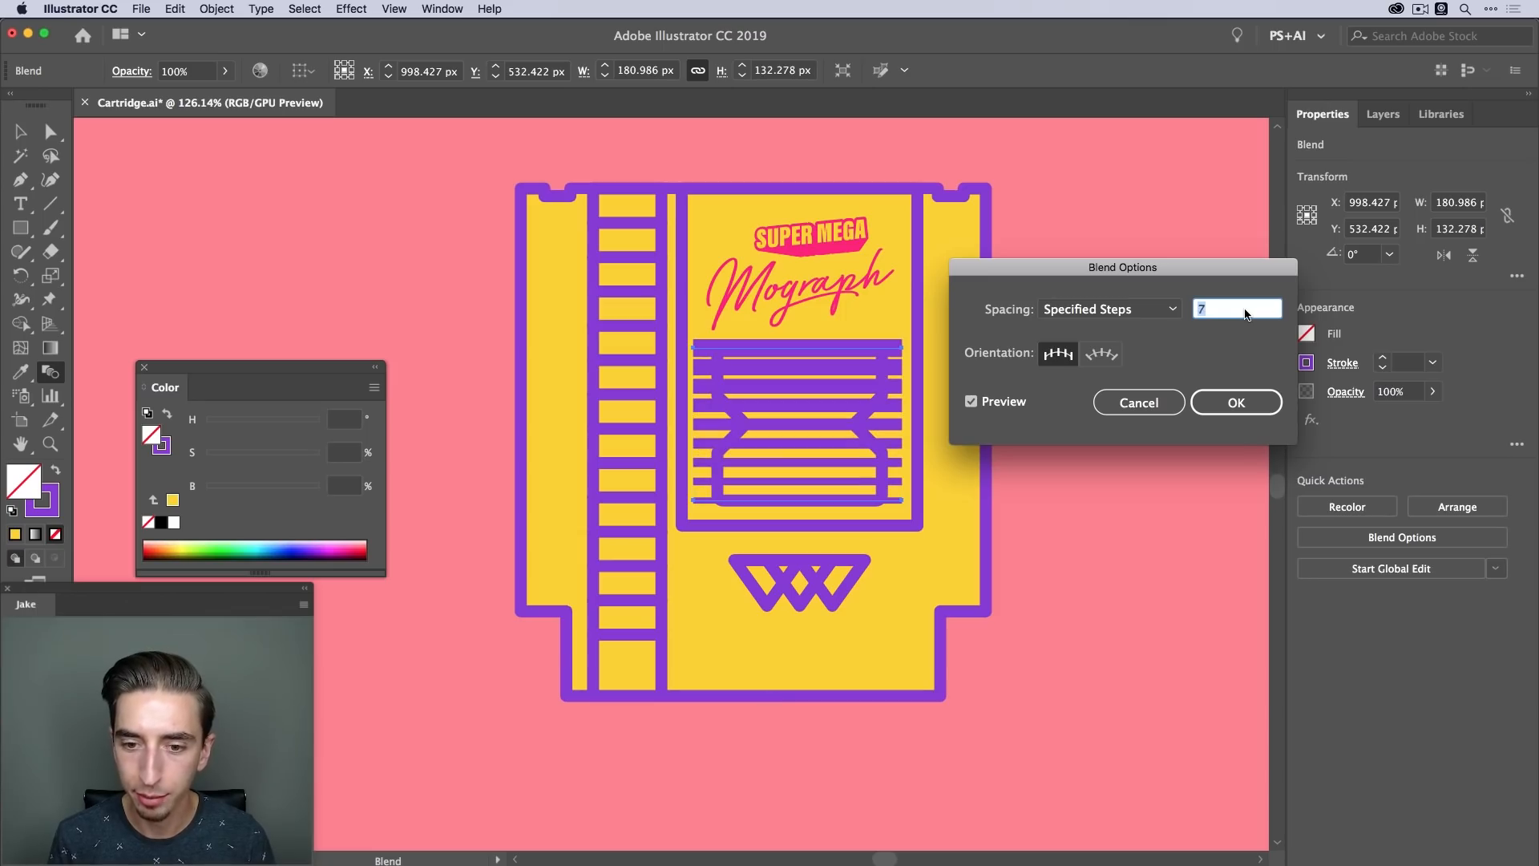
pyautogui.press('Down')
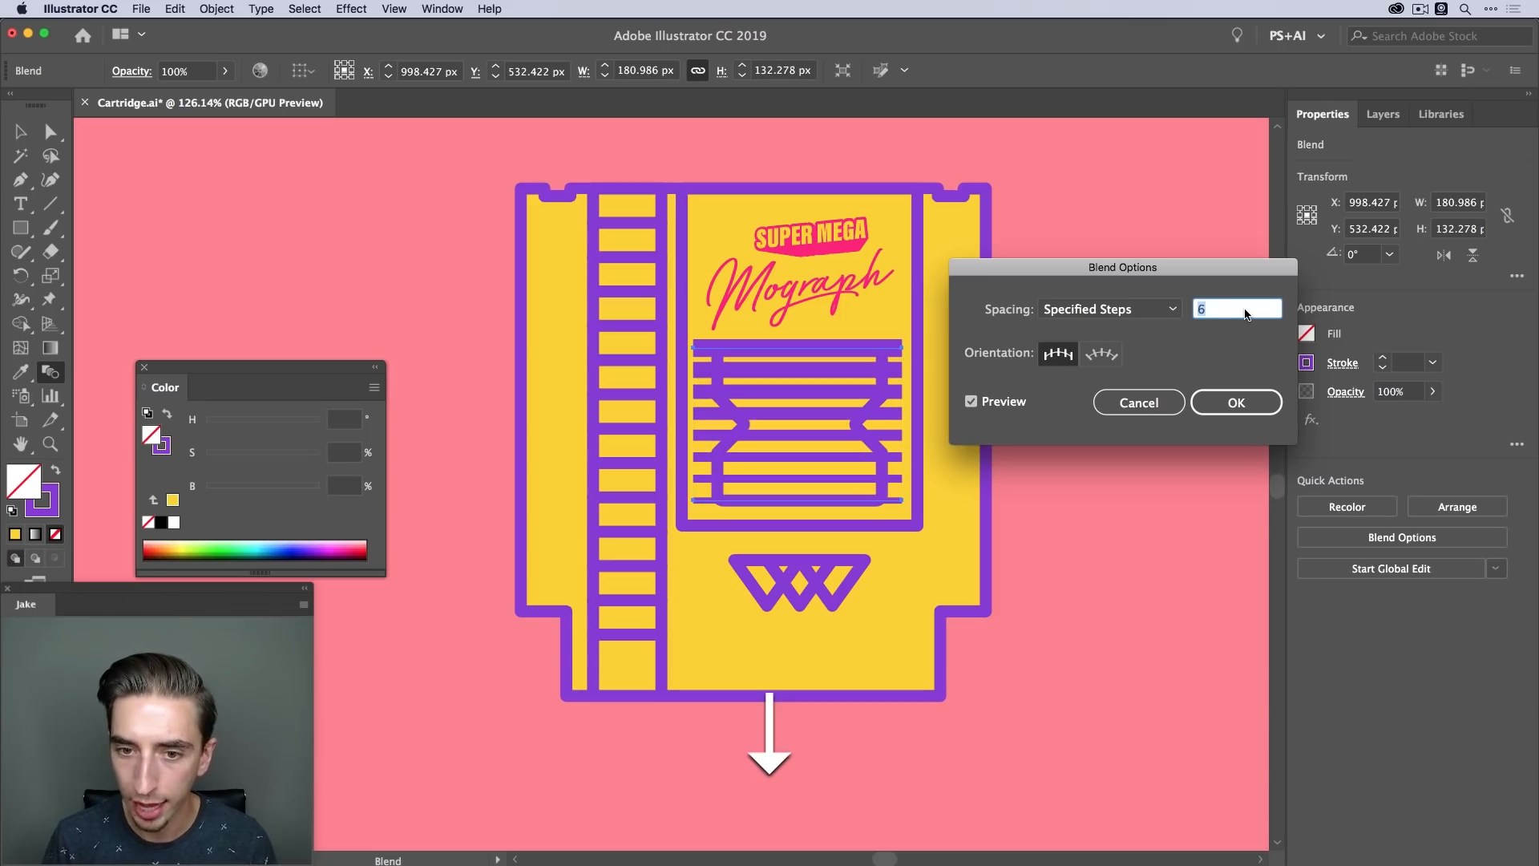
pyautogui.click(1257, 394)
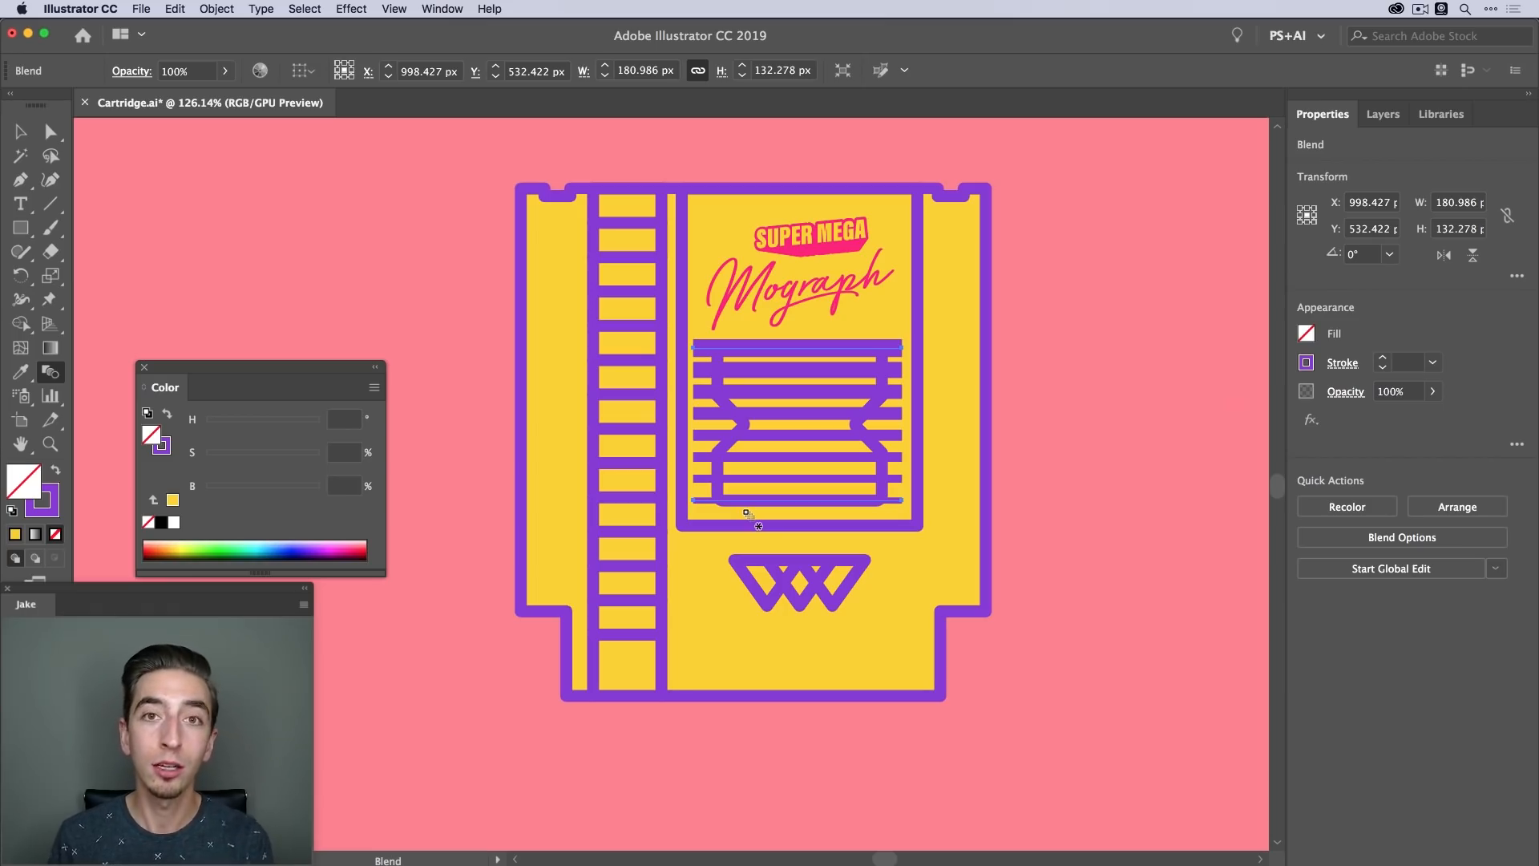
# Directly select the blend's lowest line and recolor only its stroke with the pink sampled from the Mograph lettering
pyautogui.click(51, 132)
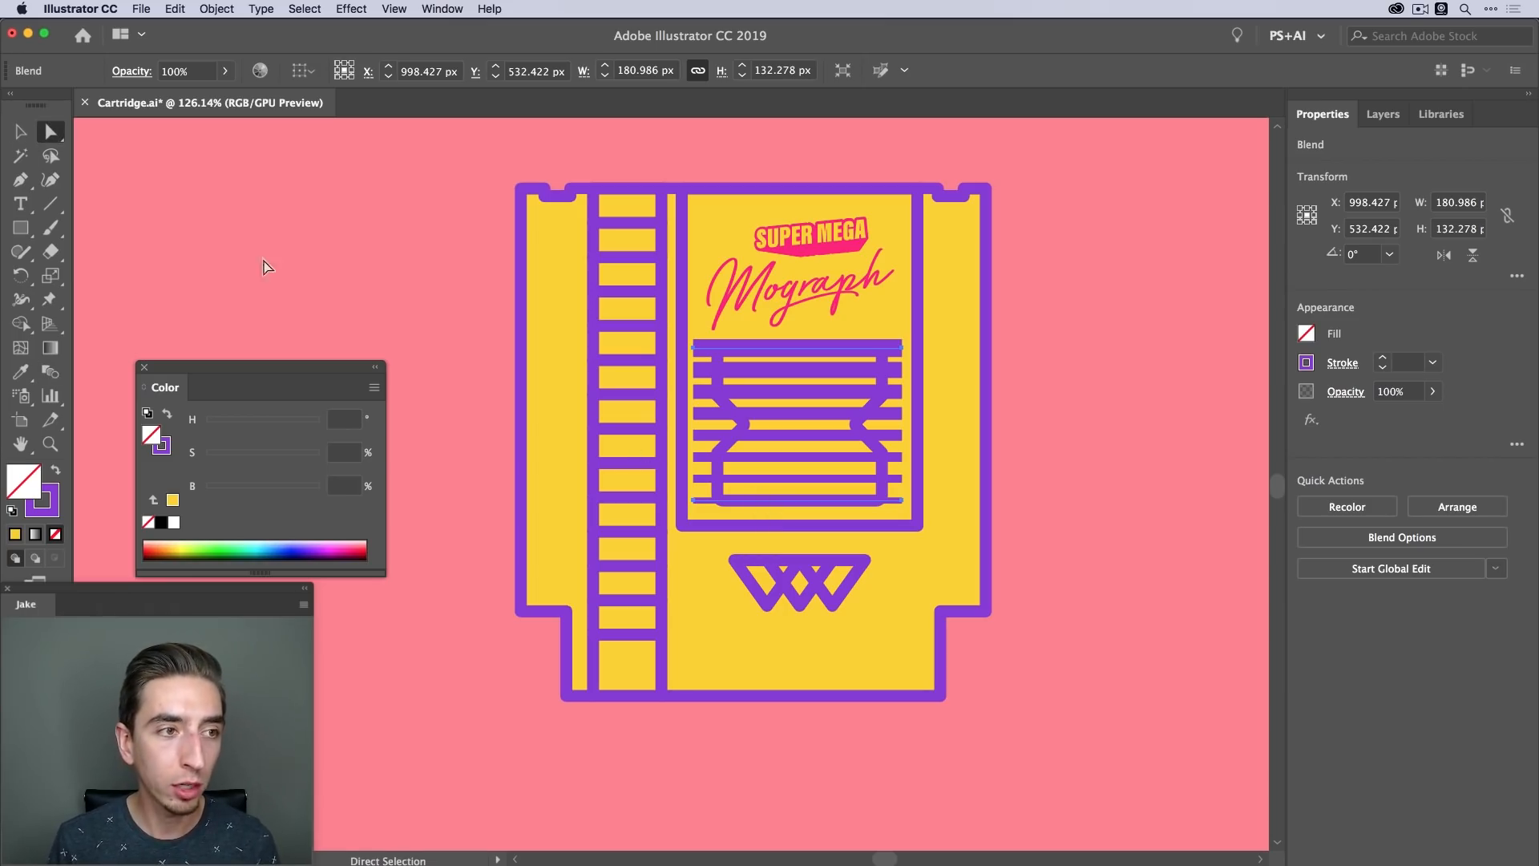
pyautogui.click(1126, 462)
pyautogui.click(893, 500)
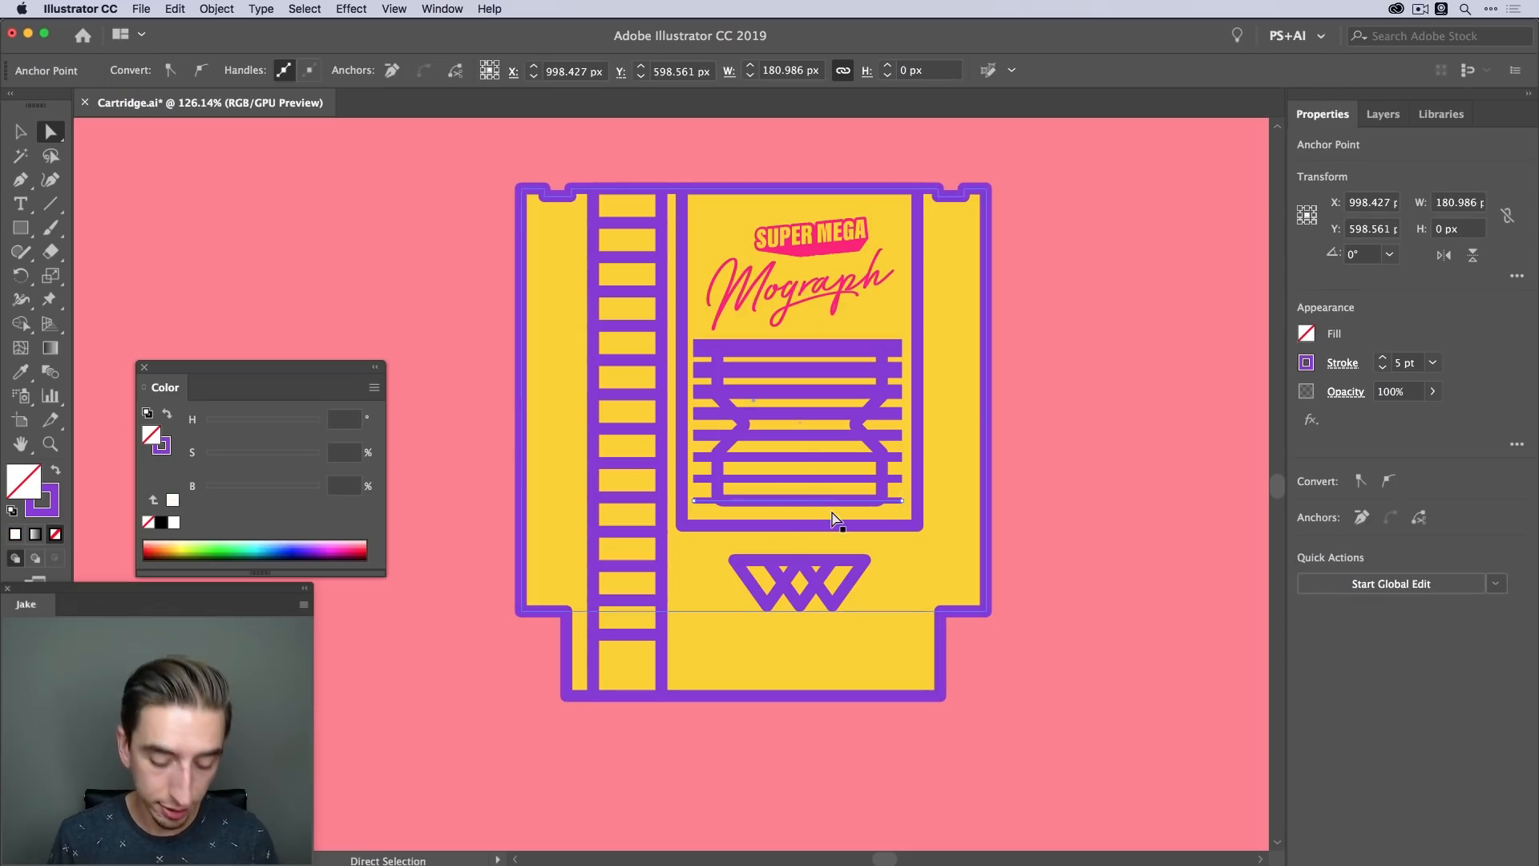
pyautogui.press('i')
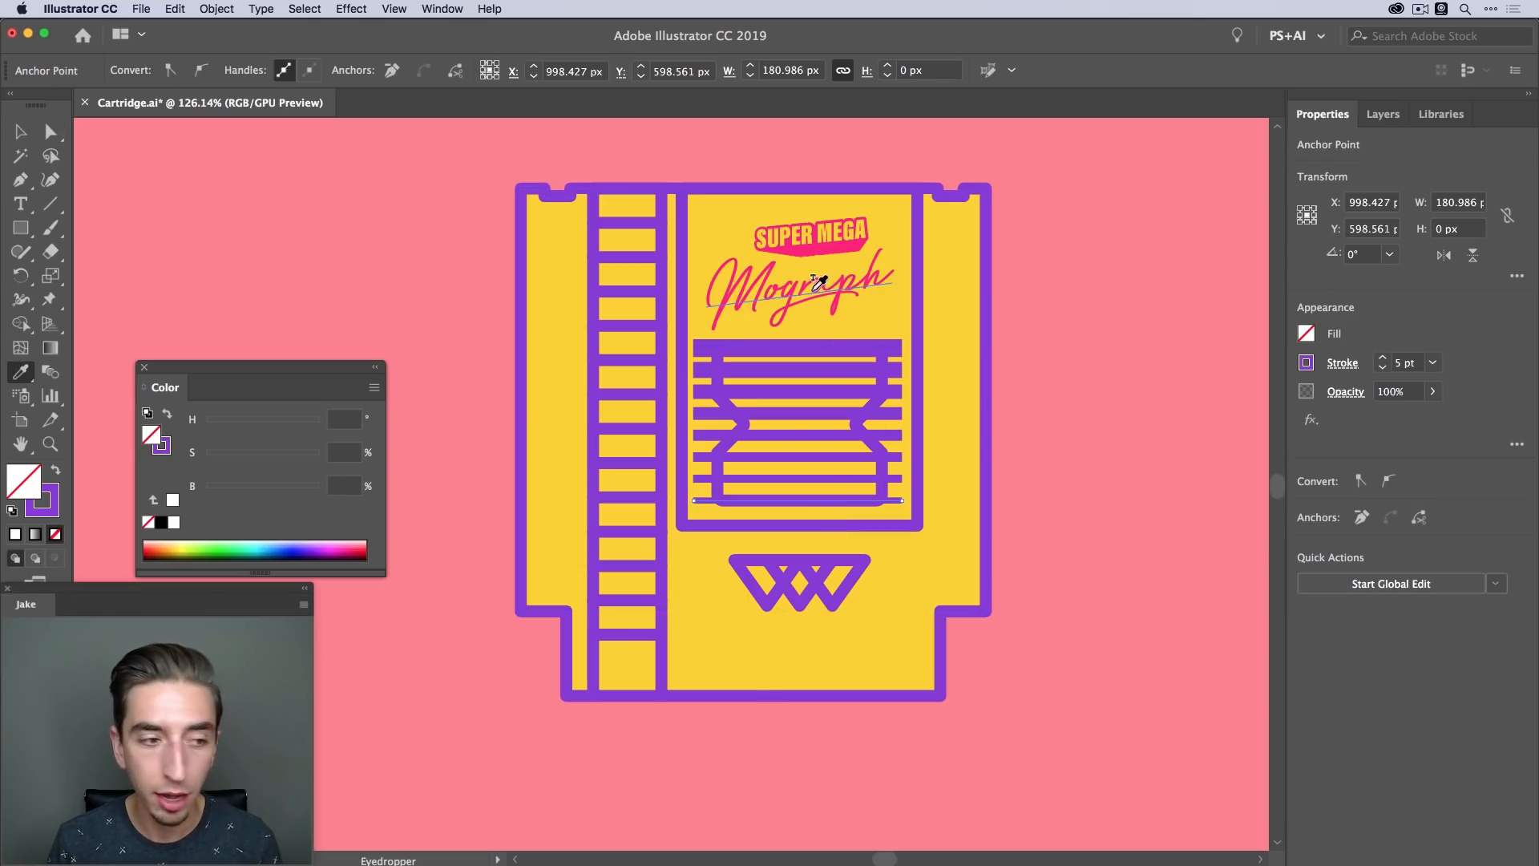
pyautogui.click(783, 284)
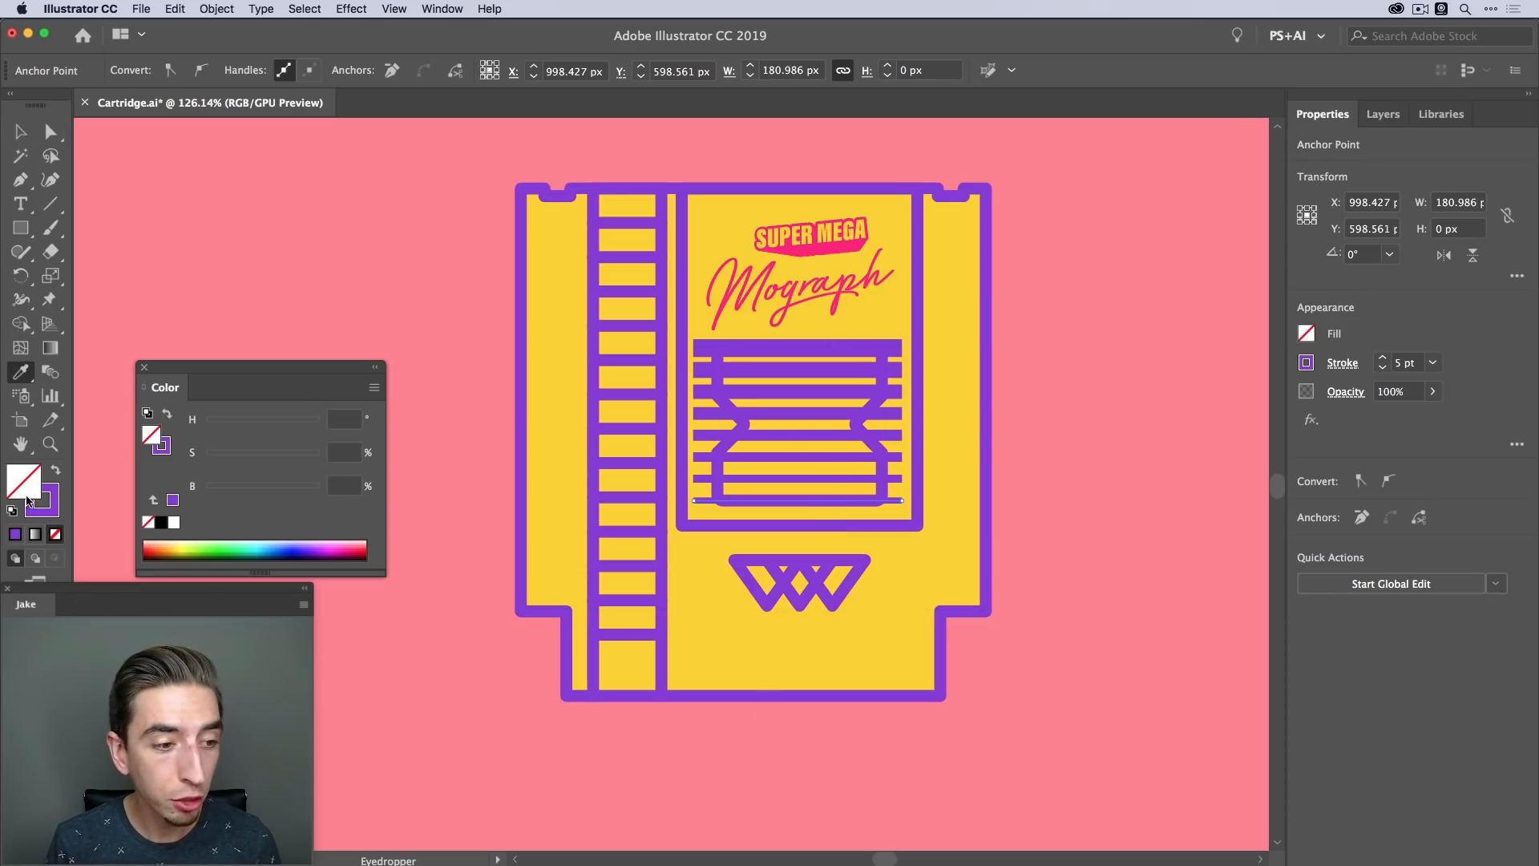
pyautogui.click(782, 283)
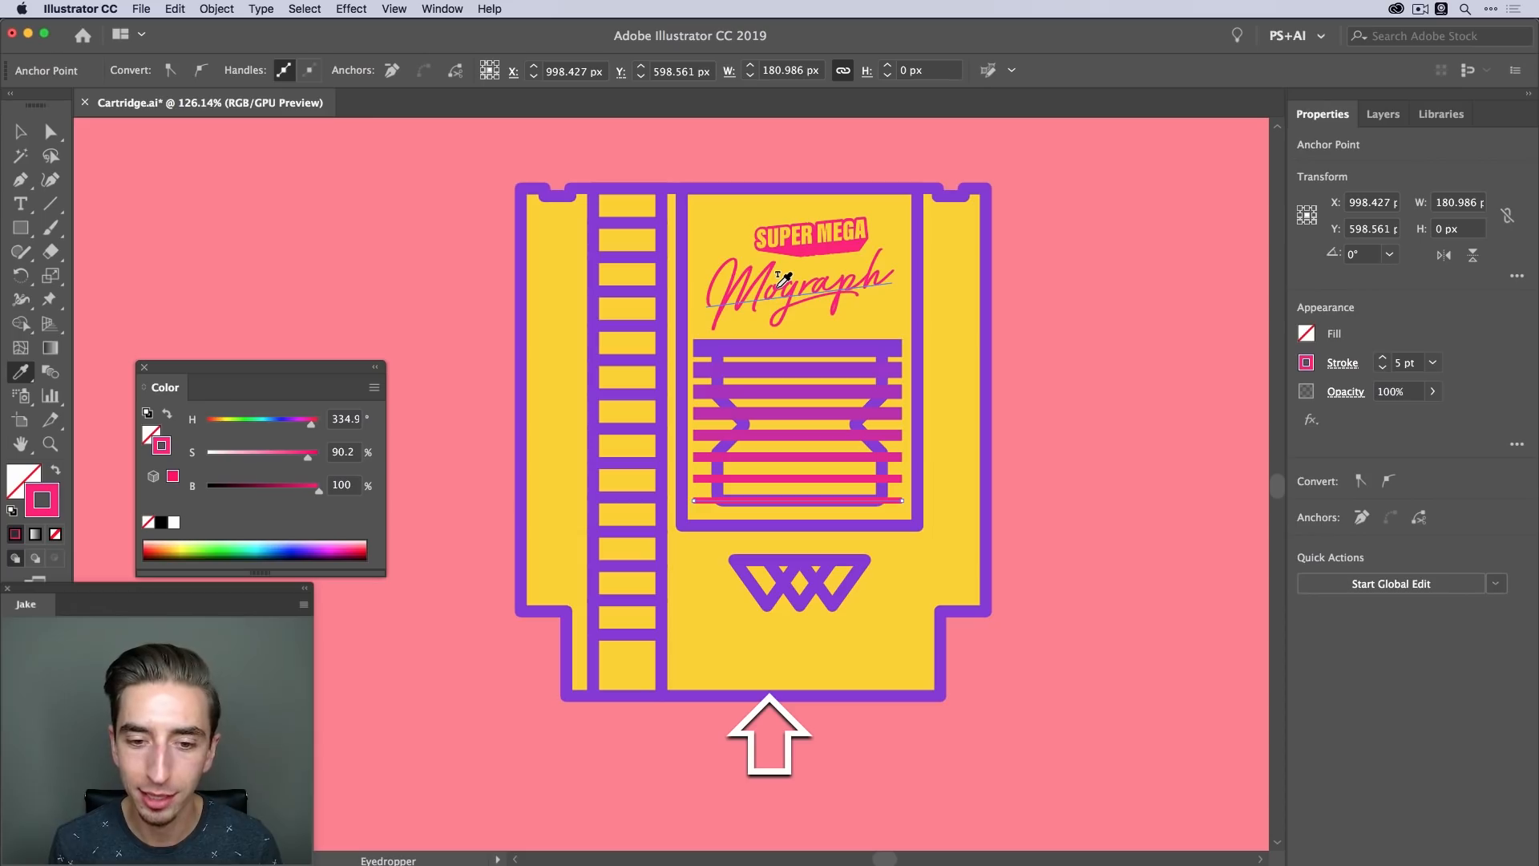
pyautogui.press('v')
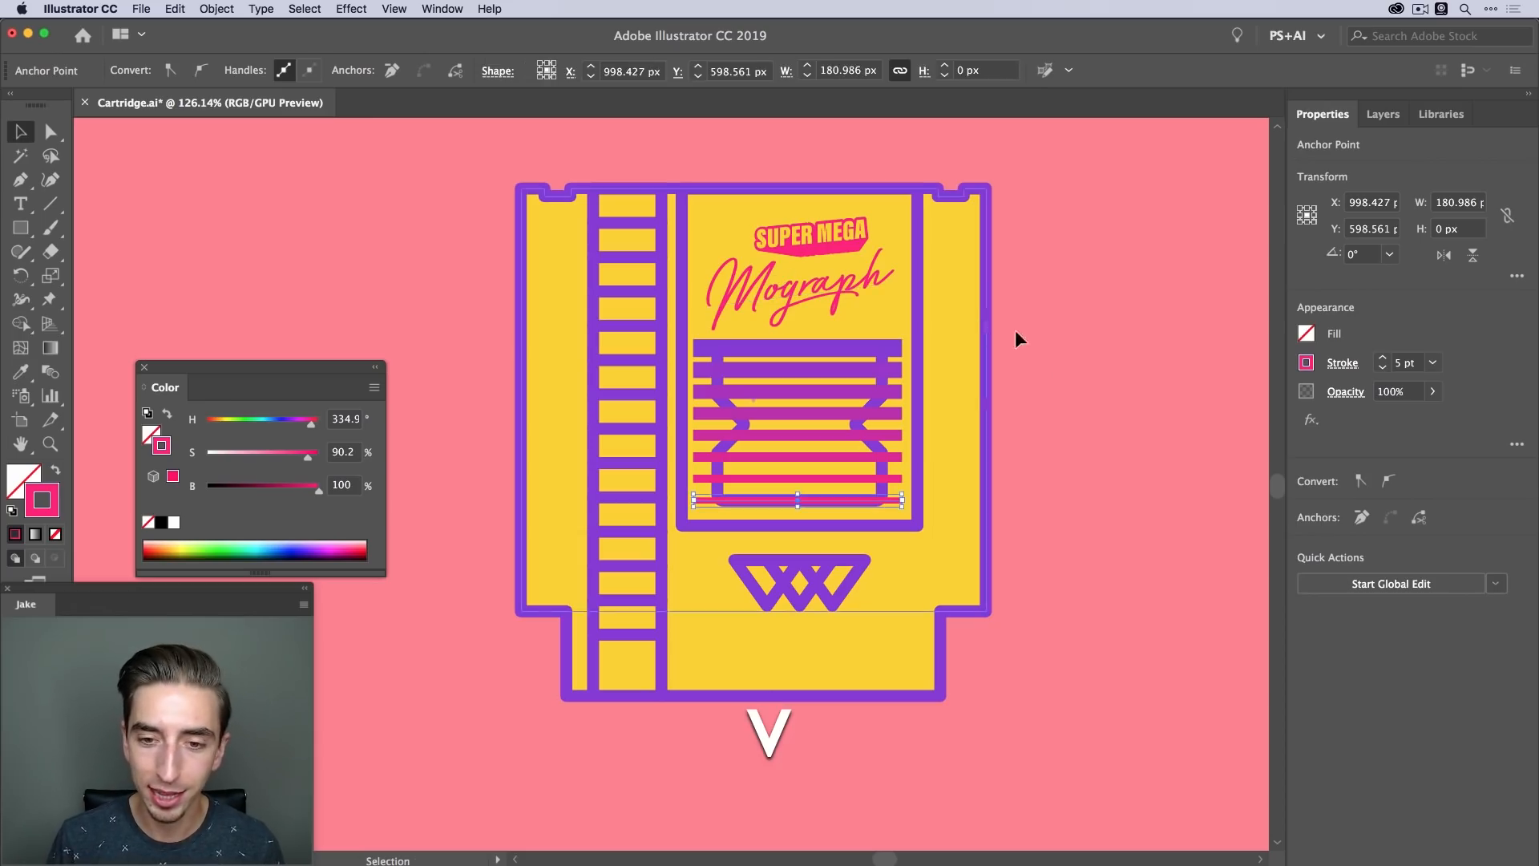
pyautogui.click(965, 354)
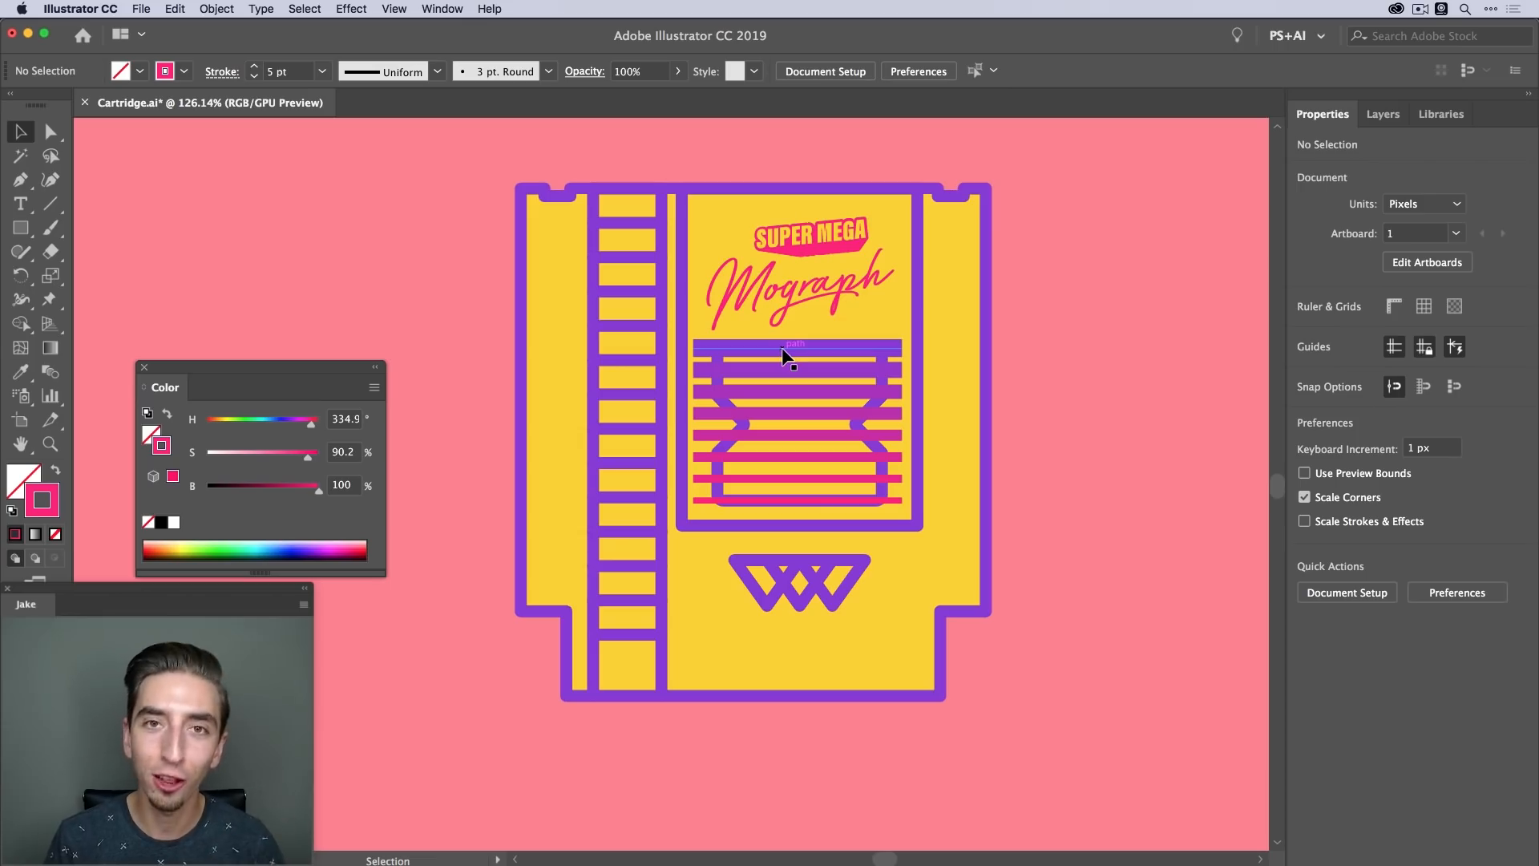
# Select the notched compound shape and move it above the line blend in the layer order
pyautogui.click(722, 486)
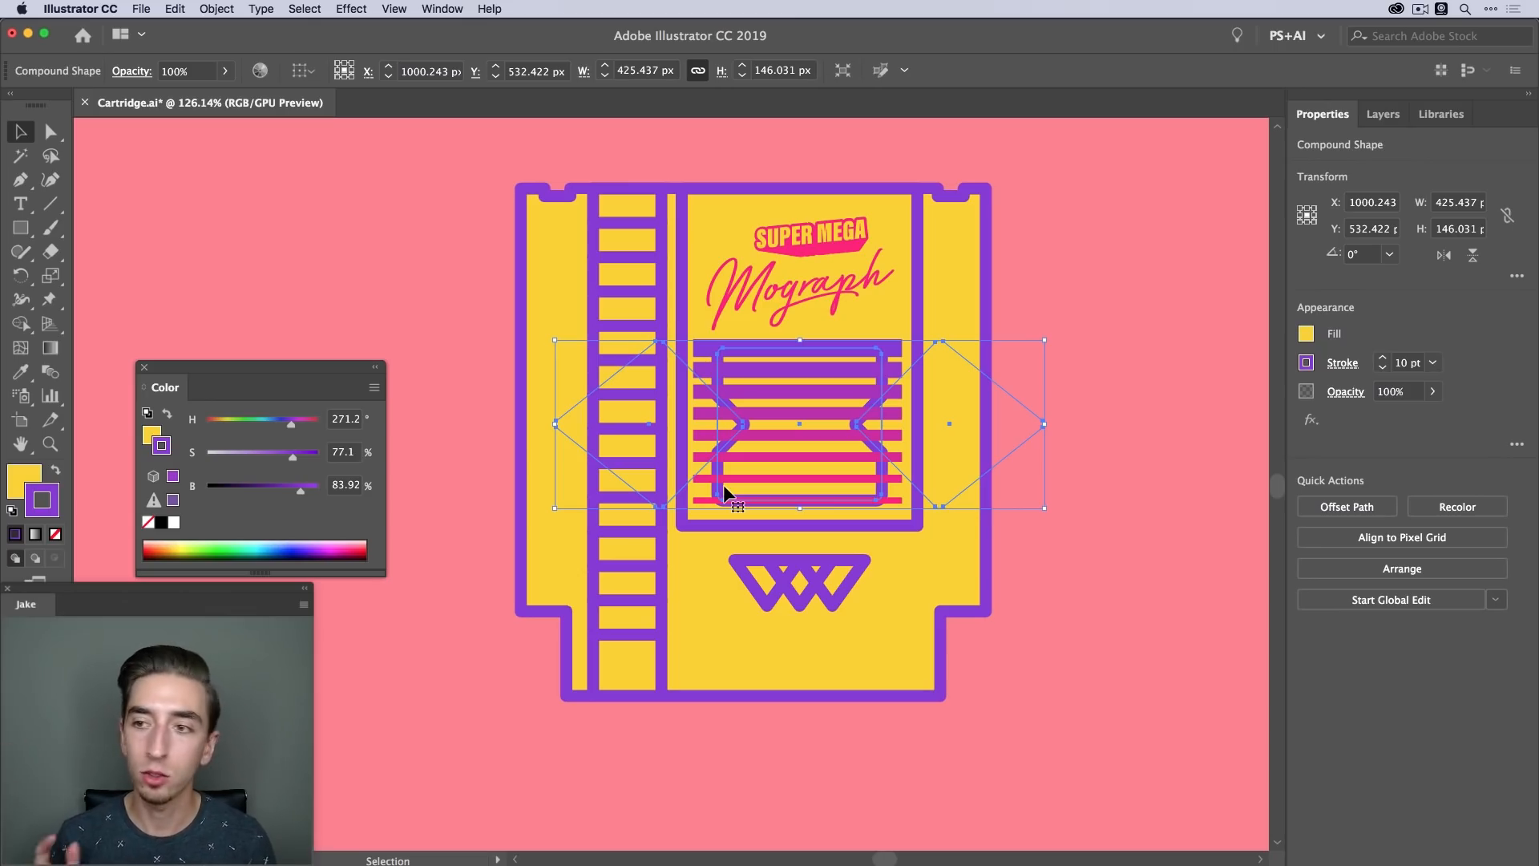
pyautogui.click(1385, 115)
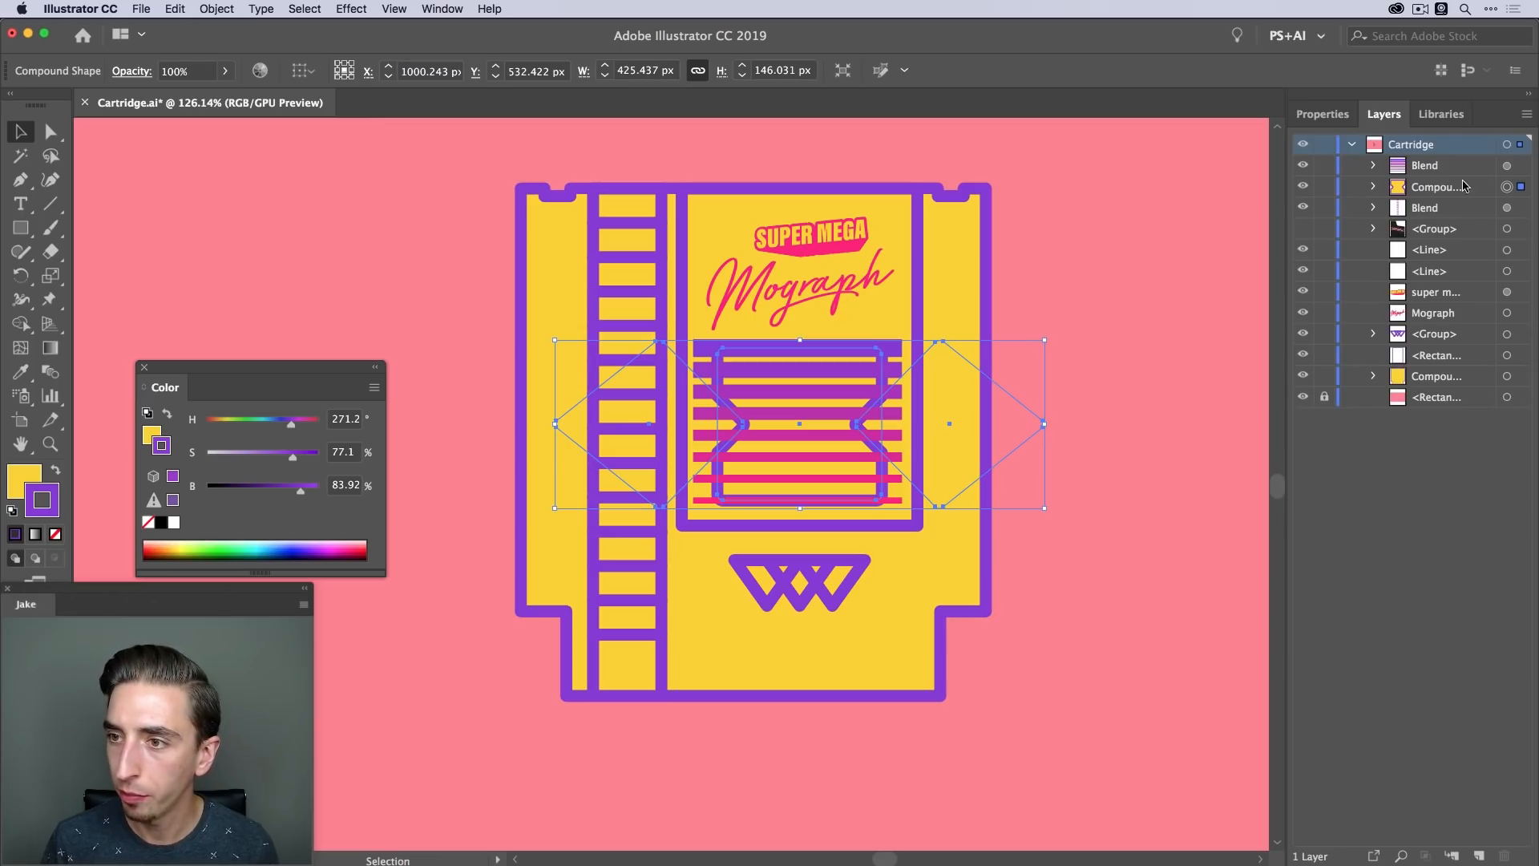
pyautogui.moveTo(1467, 193); pyautogui.dragTo(1468, 157)
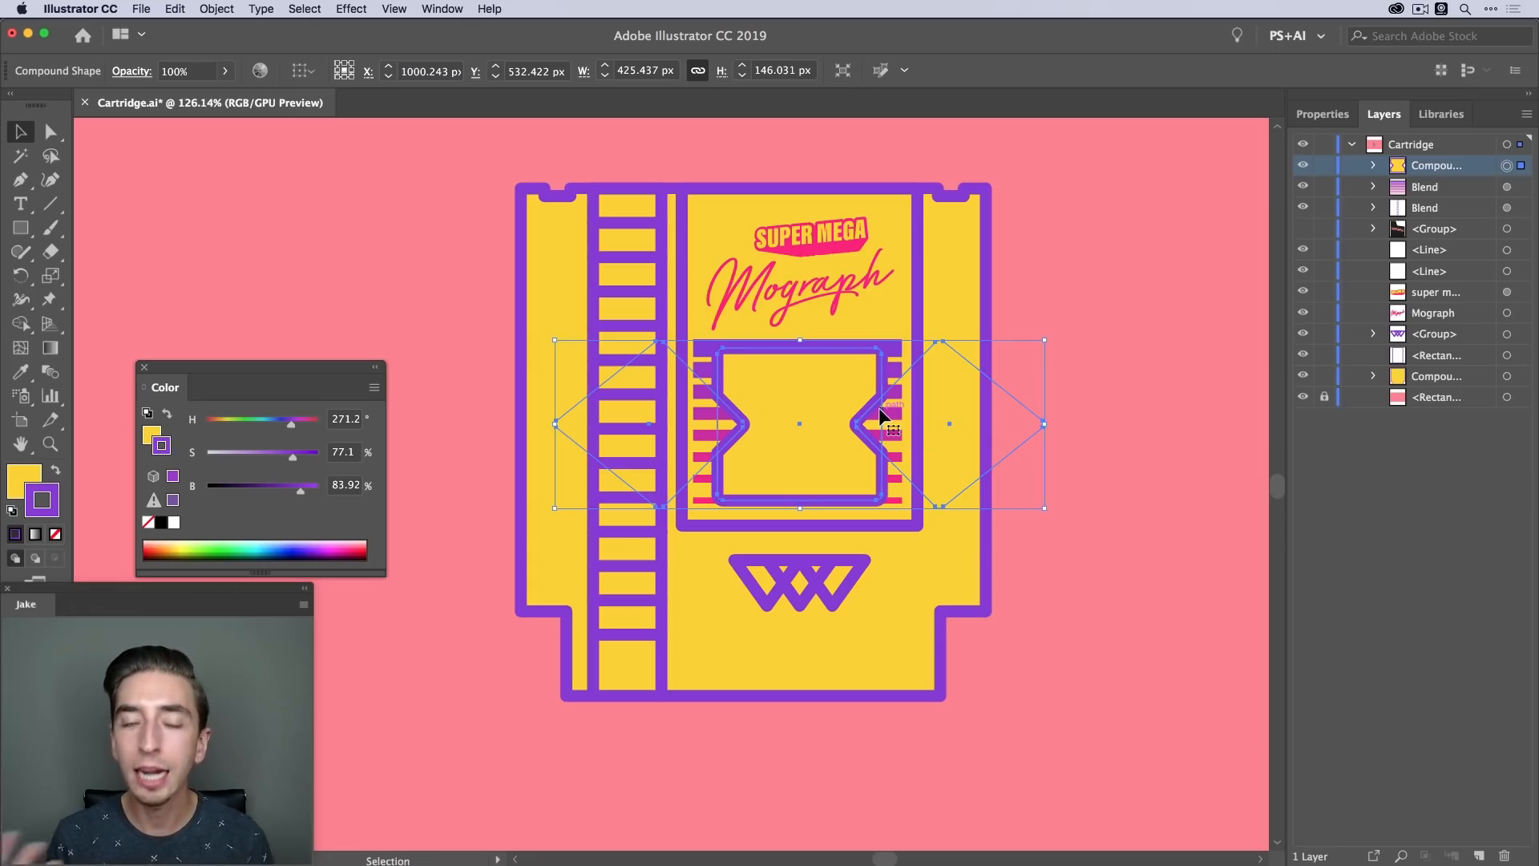
# Expand the notched compound shape into a single path with Pathfinder
pyautogui.click(442, 10)
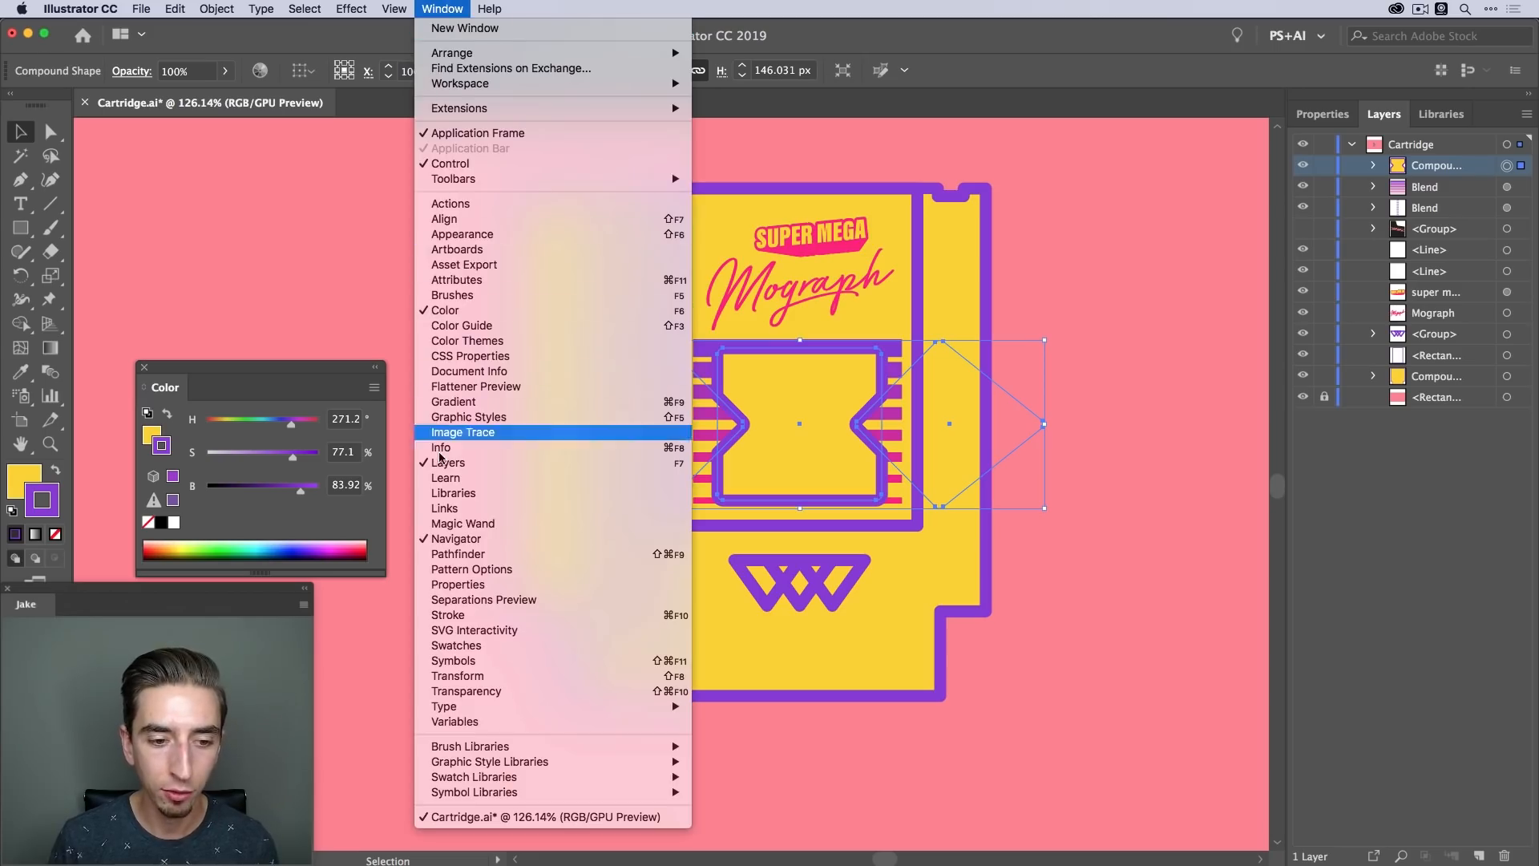
pyautogui.click(469, 557)
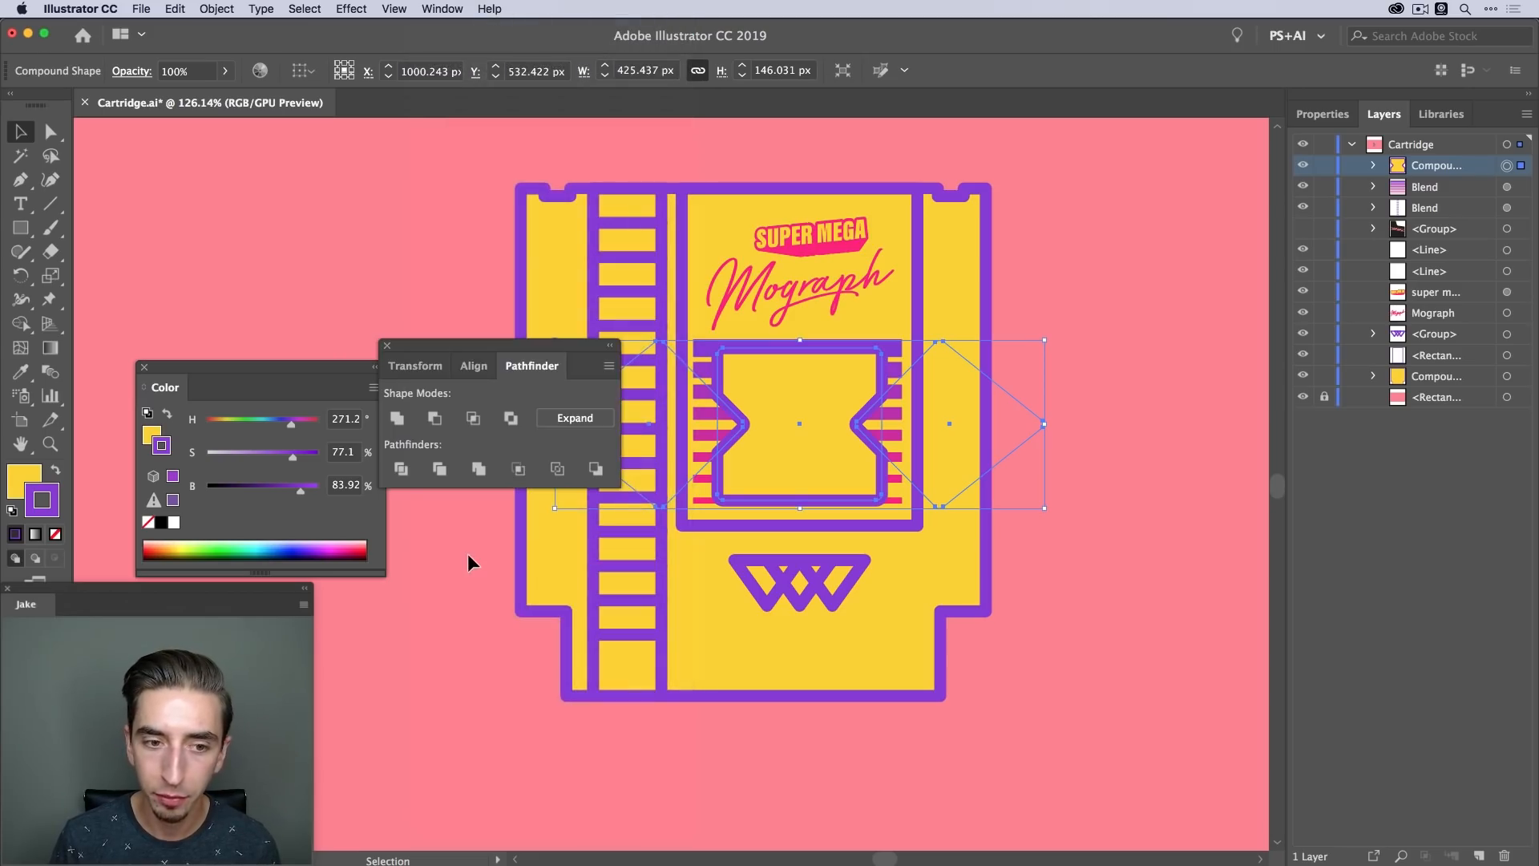
pyautogui.click(588, 419)
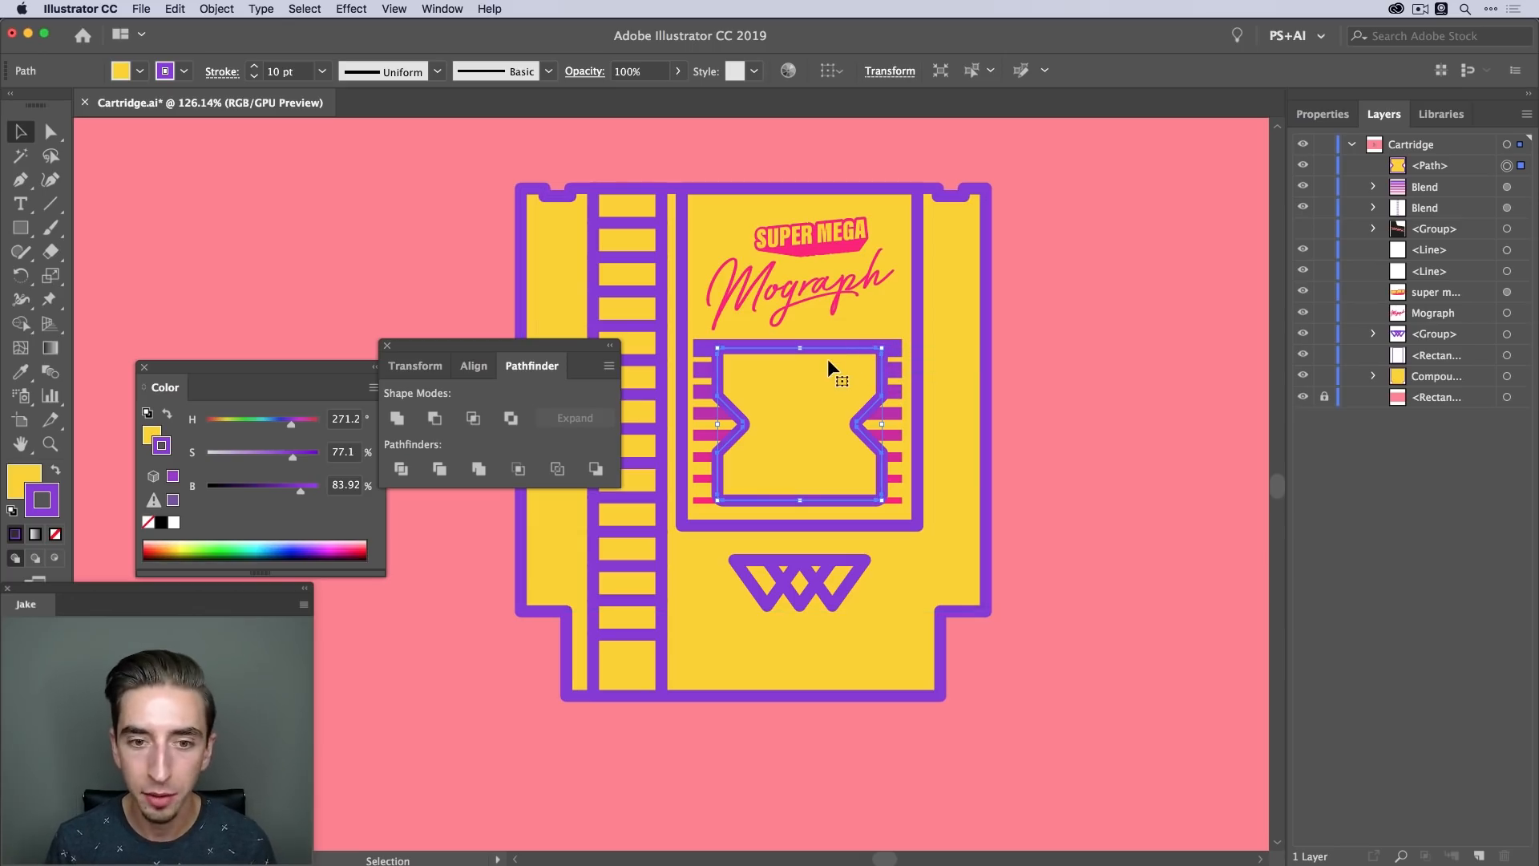
pyautogui.click(385, 346)
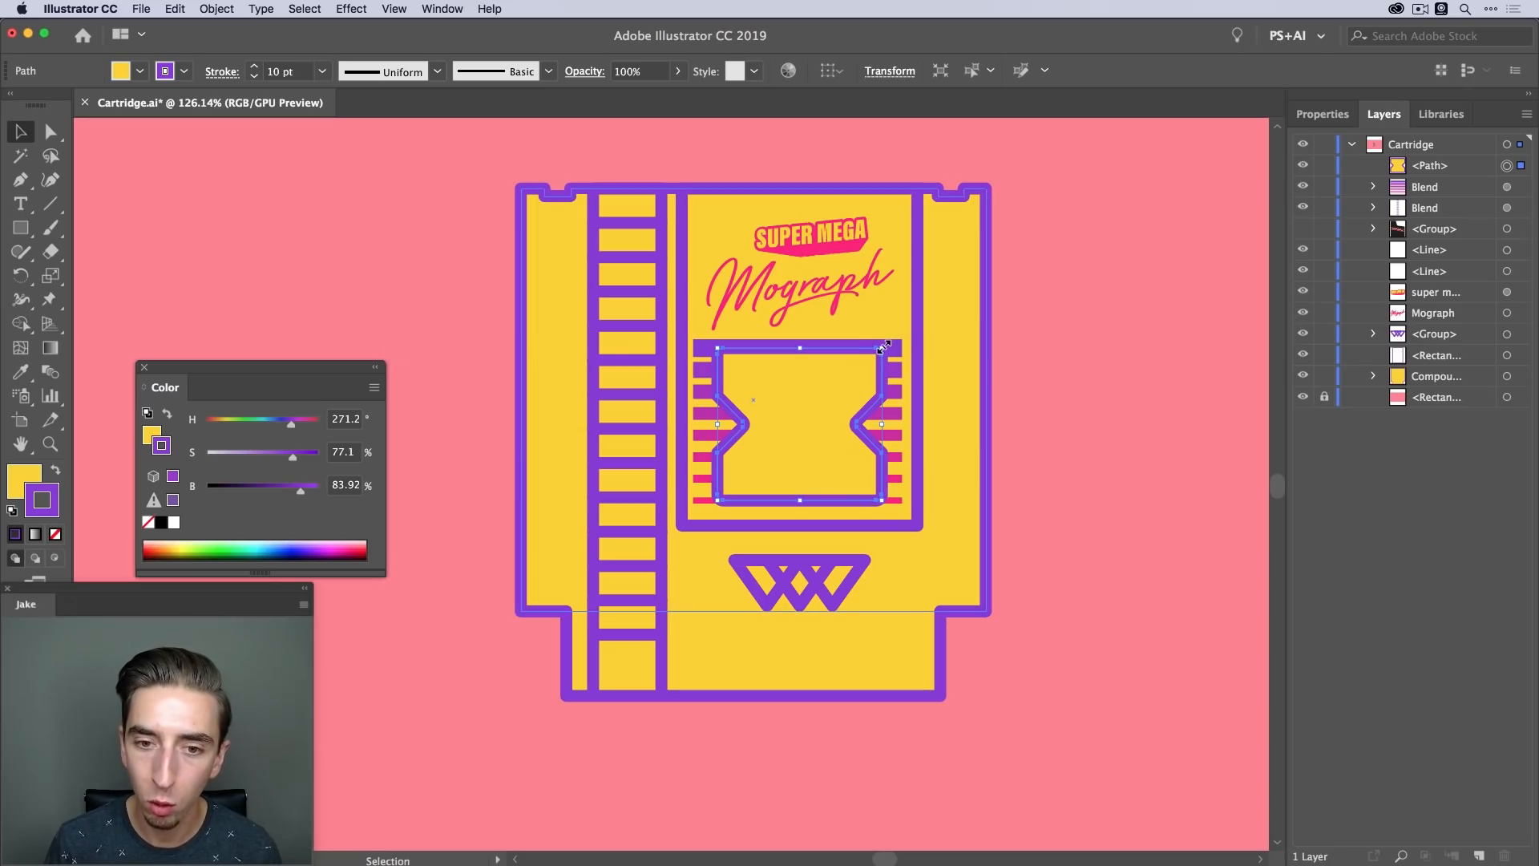
# Enlarge the notched path slightly from its center to span the blend's height, and remove its stroke and fill
pyautogui.moveTo(884, 346); pyautogui.dragTo(896, 334)
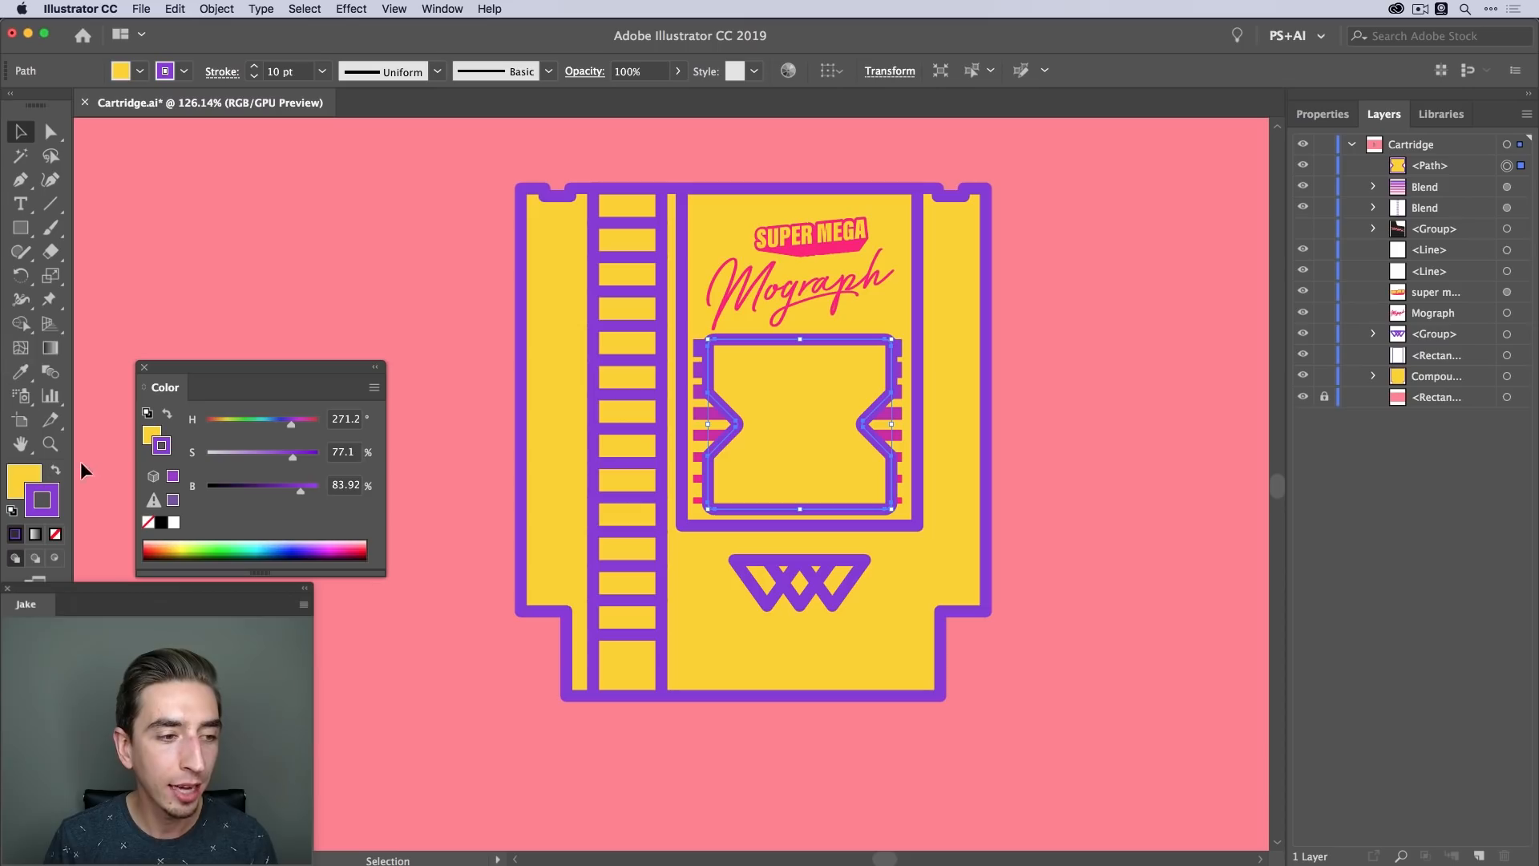
pyautogui.click(55, 534)
pyautogui.press('x')
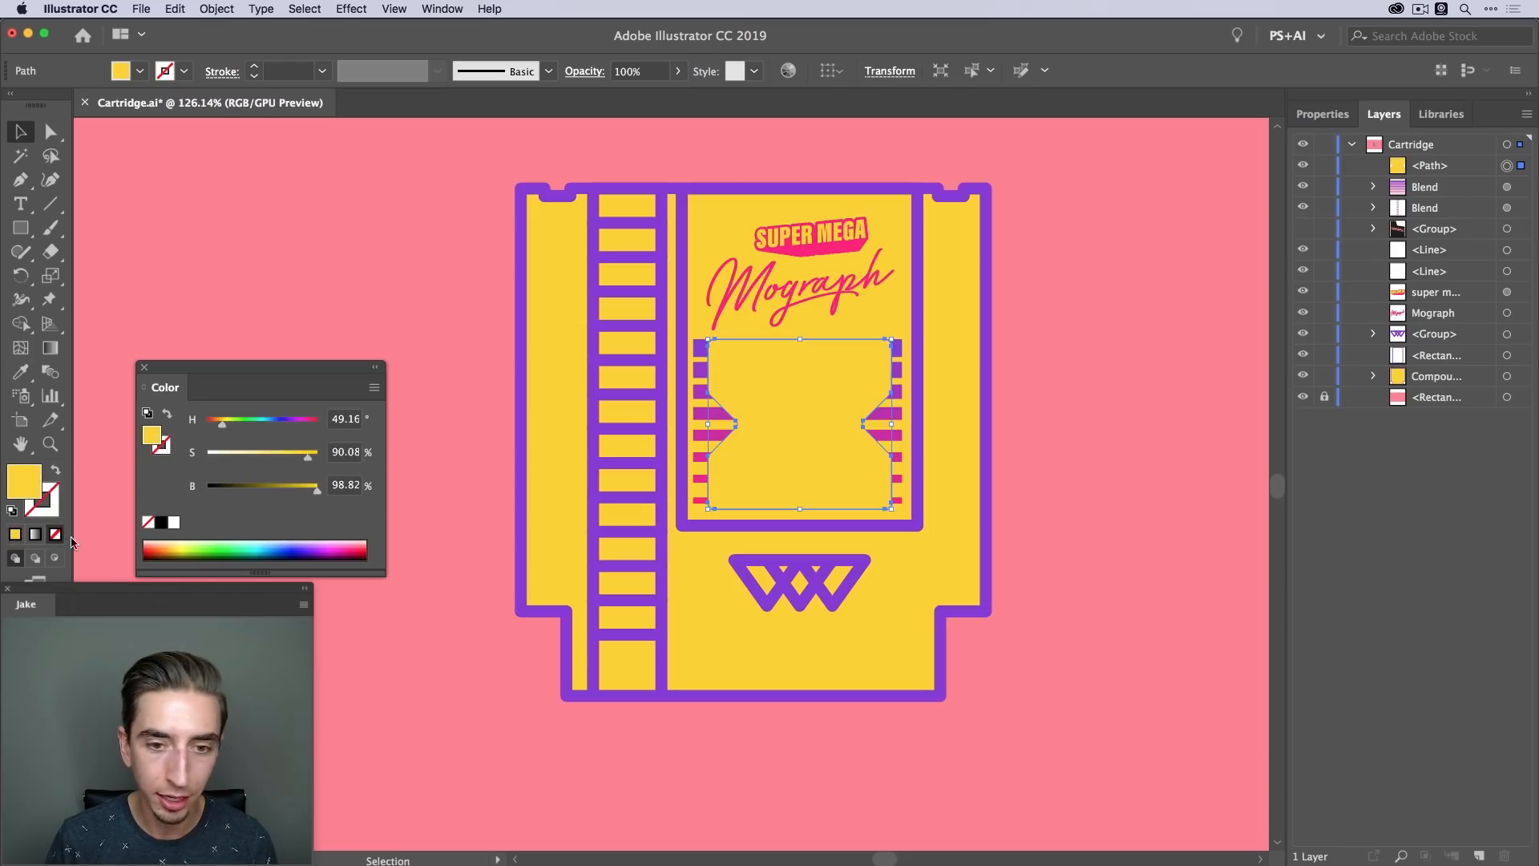
pyautogui.click(56, 534)
pyautogui.moveTo(801, 510); pyautogui.dragTo(802, 504)
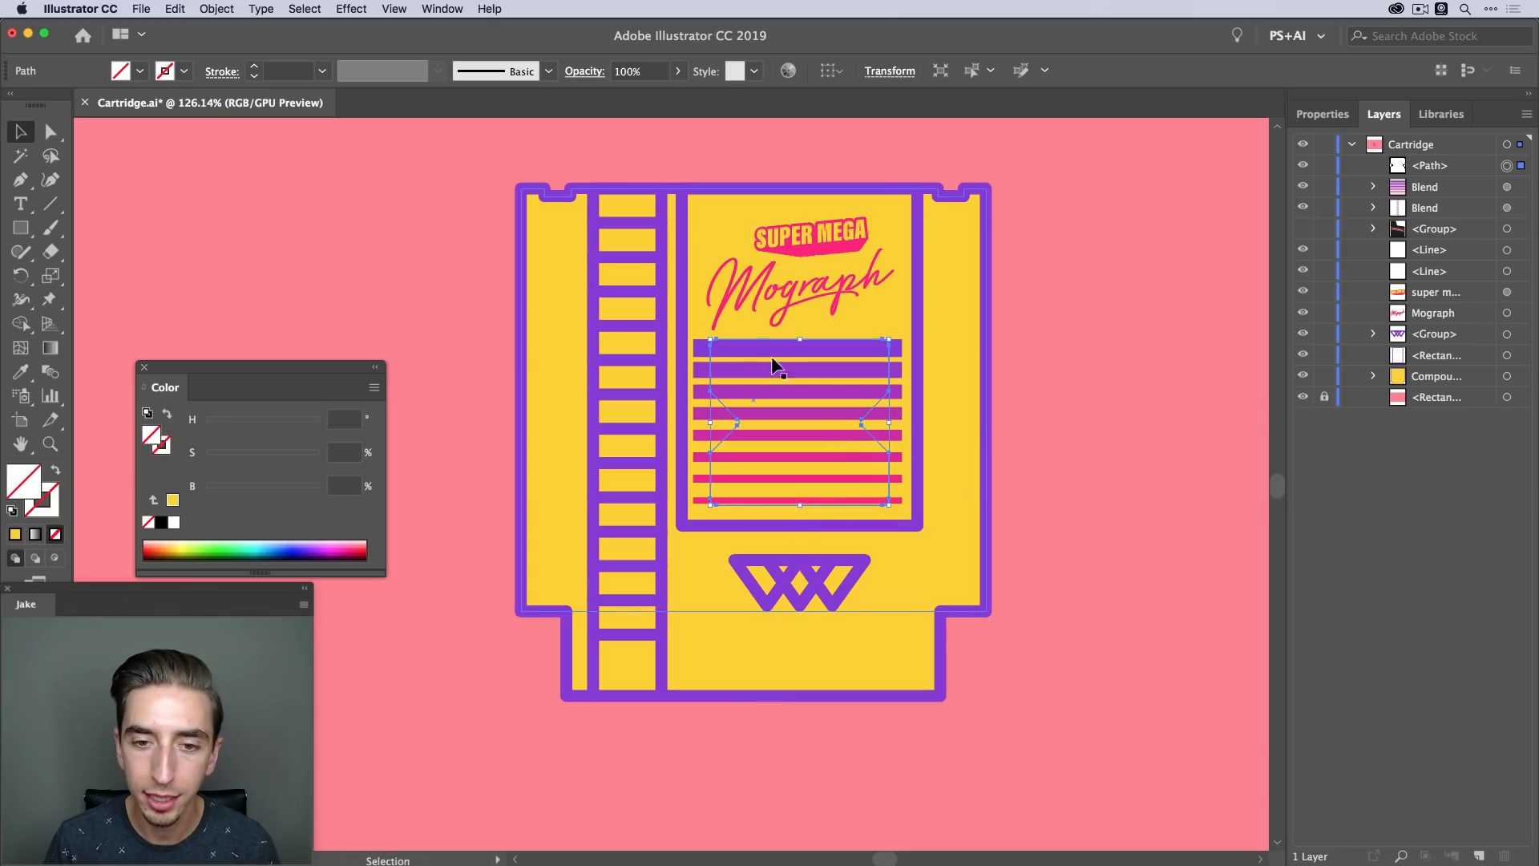
# Clip the purple-to-pink line blend with the notched path using a clipping mask
pyautogui.keyDown('shift'); pyautogui.click(743, 348); pyautogui.keyUp('shift')
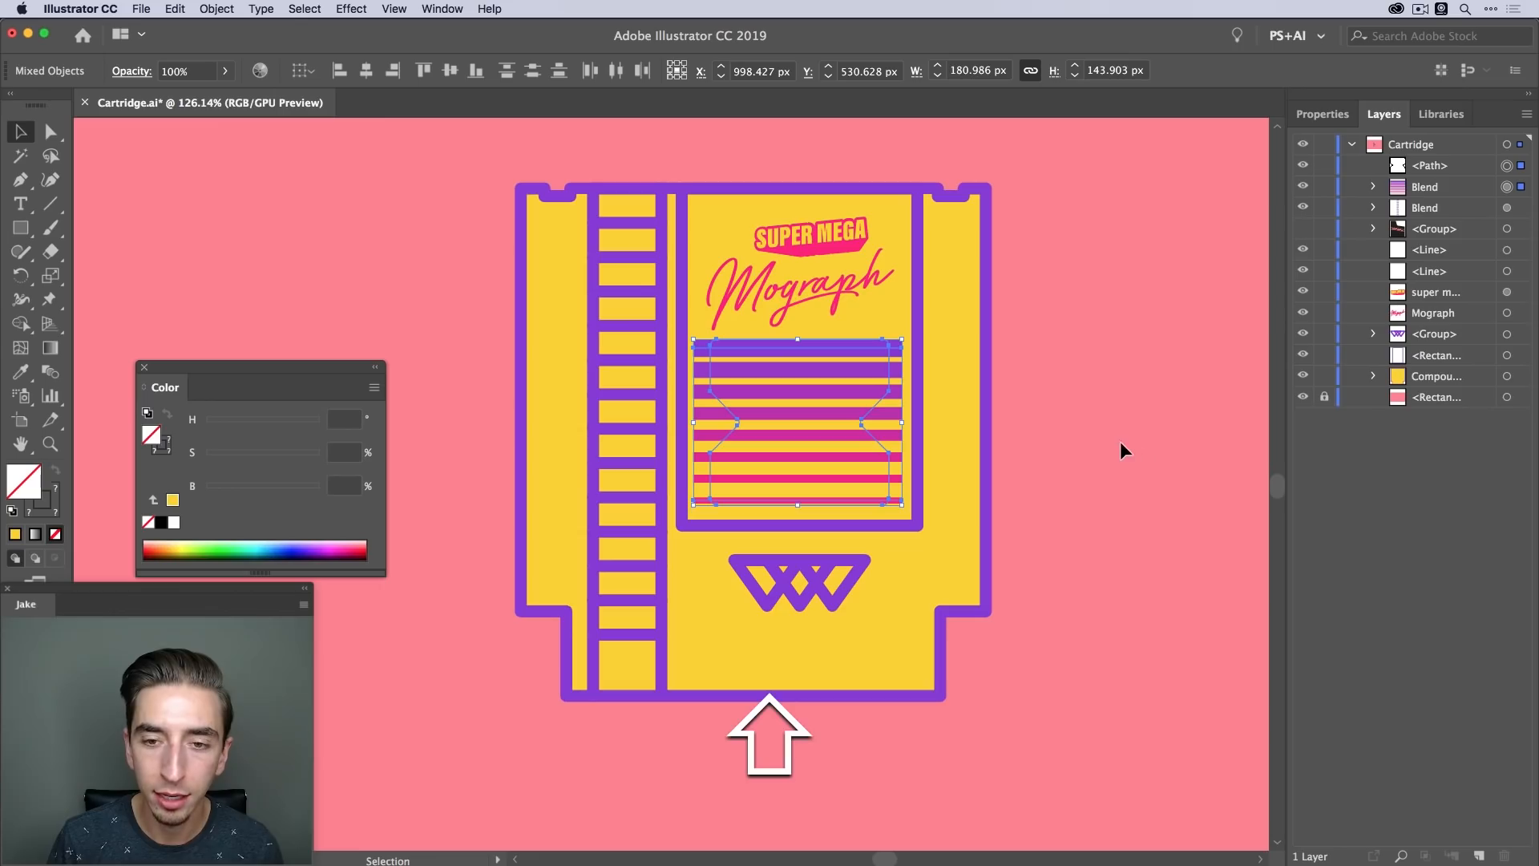
pyautogui.click(215, 9)
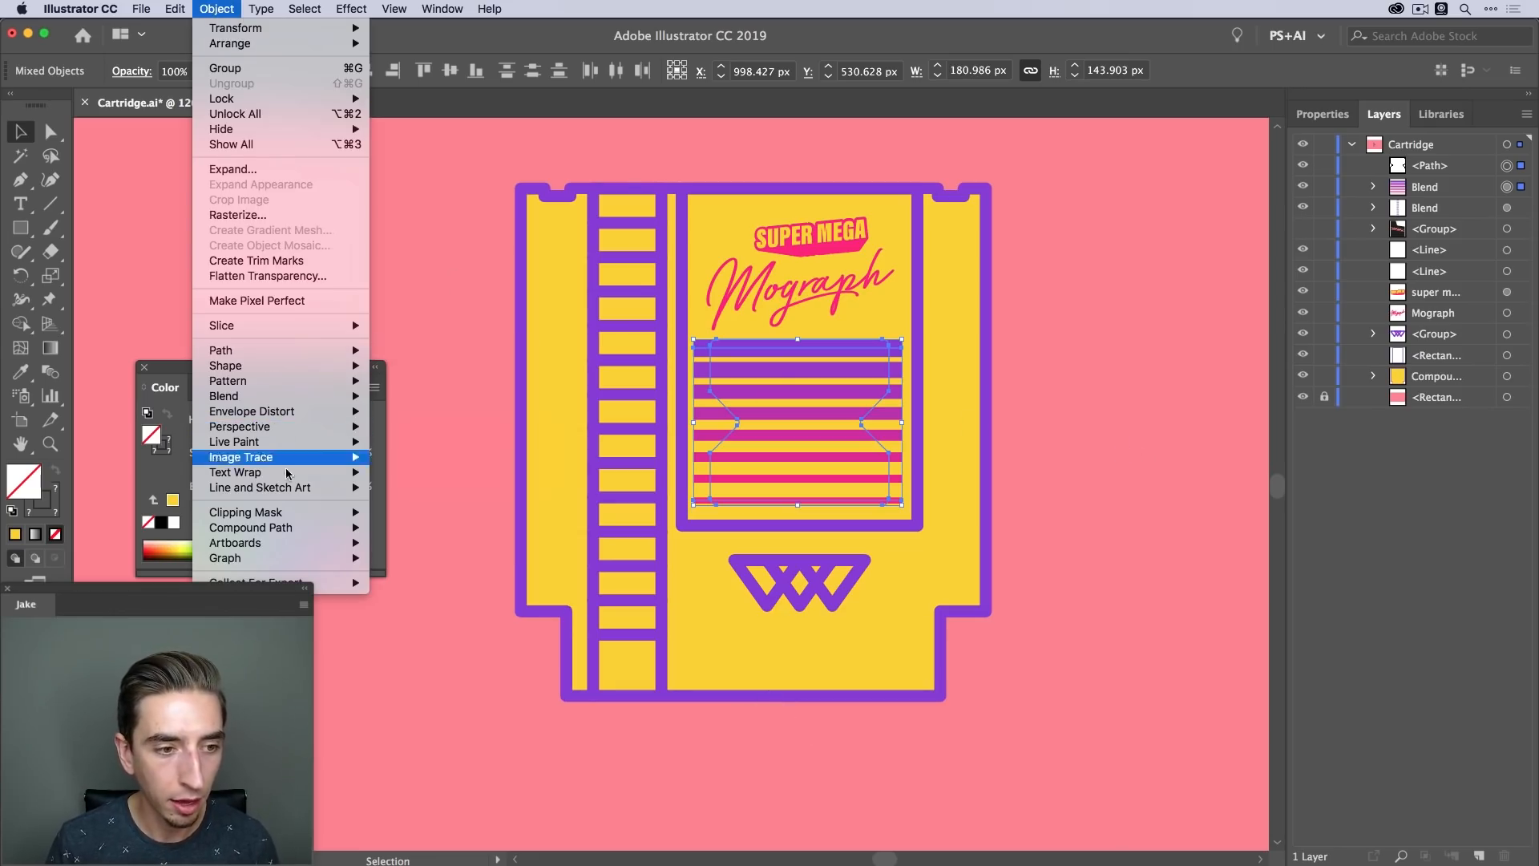
pyautogui.moveTo(294, 517)
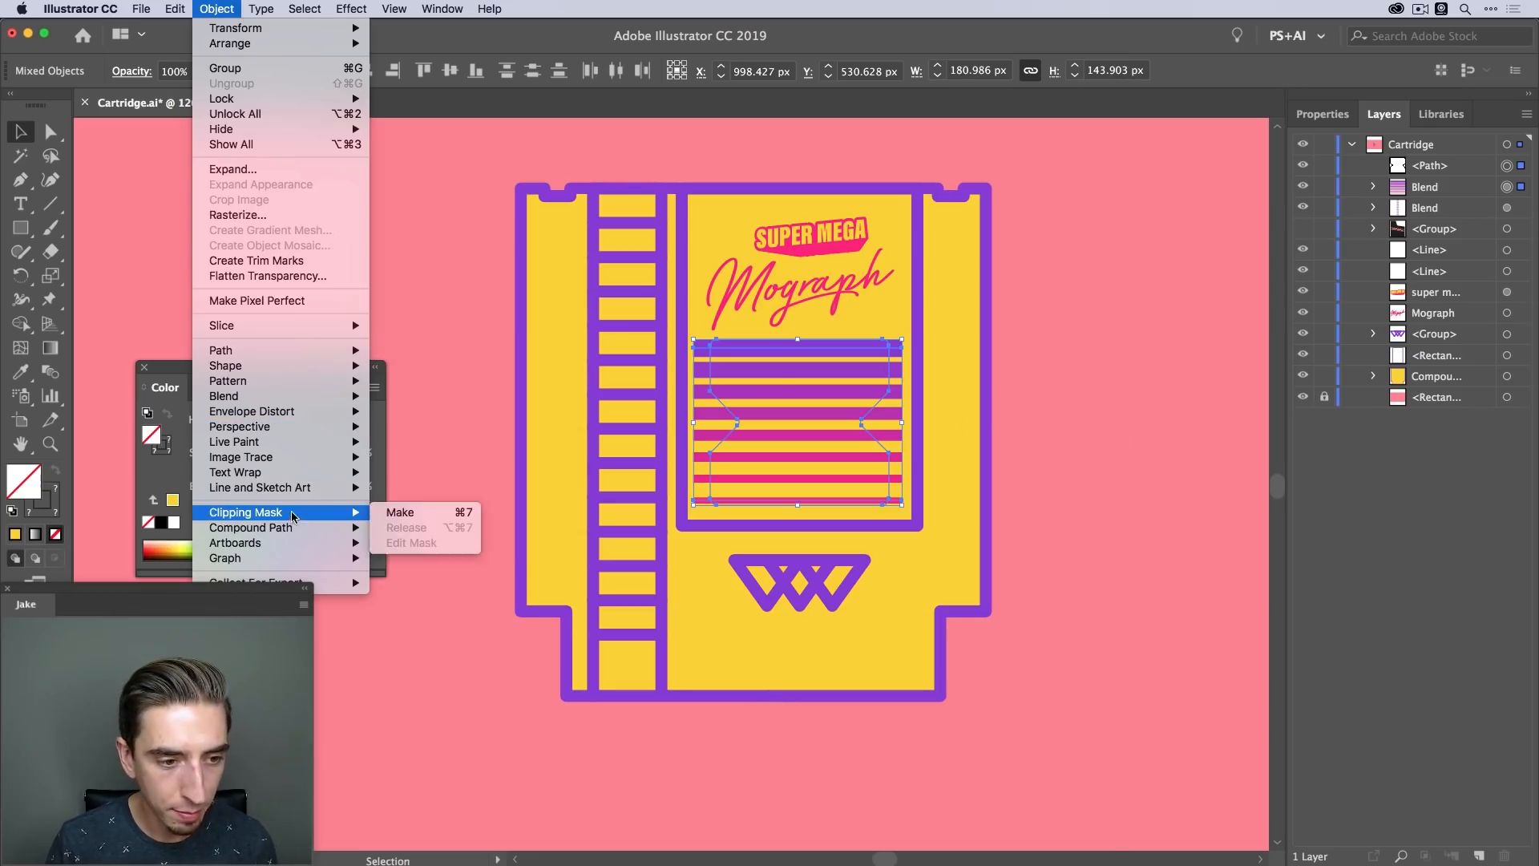
pyautogui.click(464, 517)
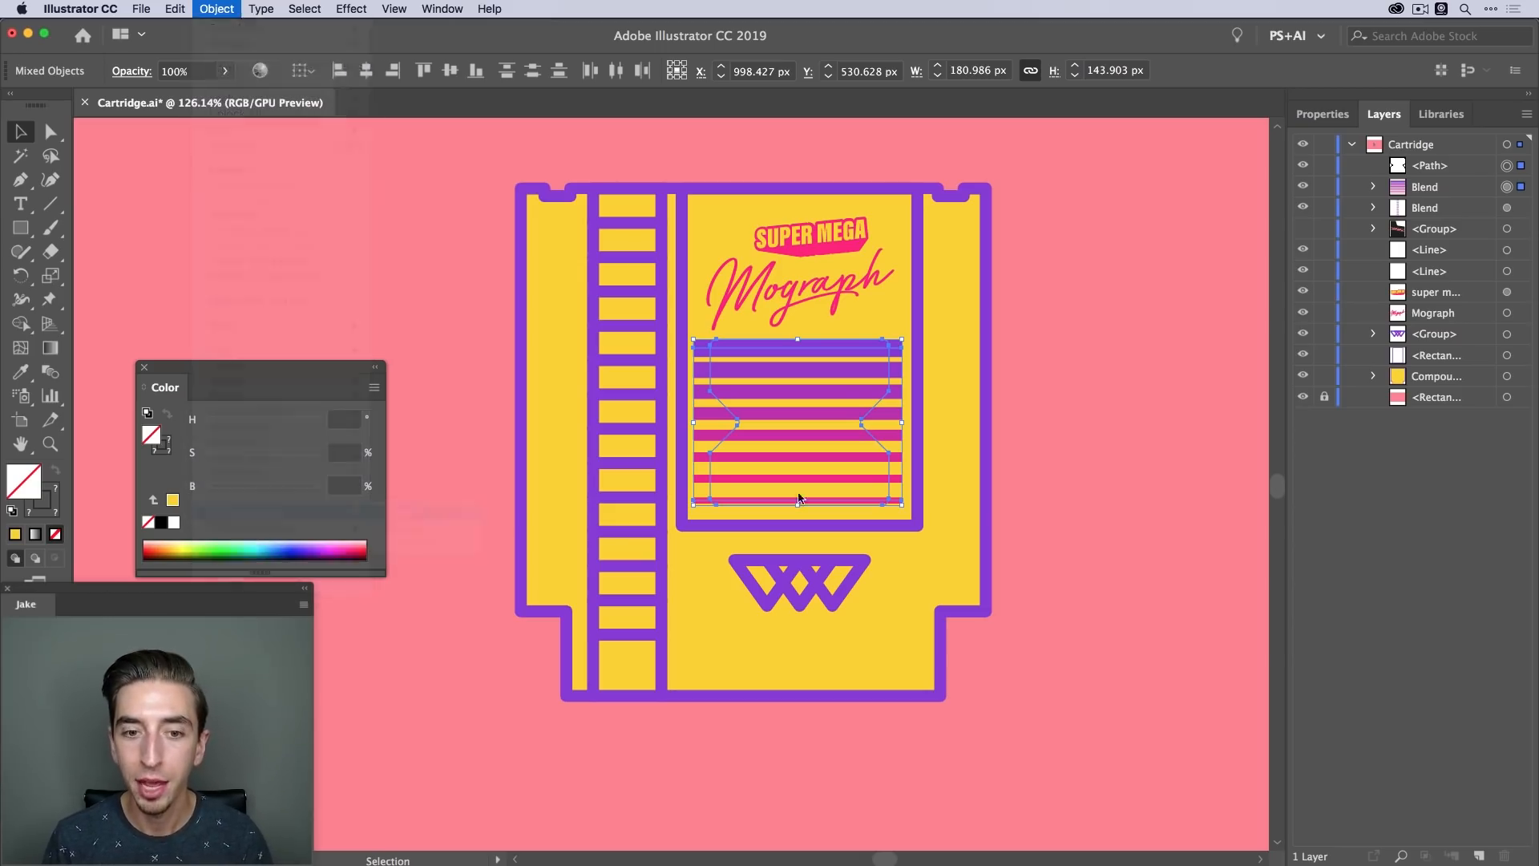
pyautogui.click(1080, 443)
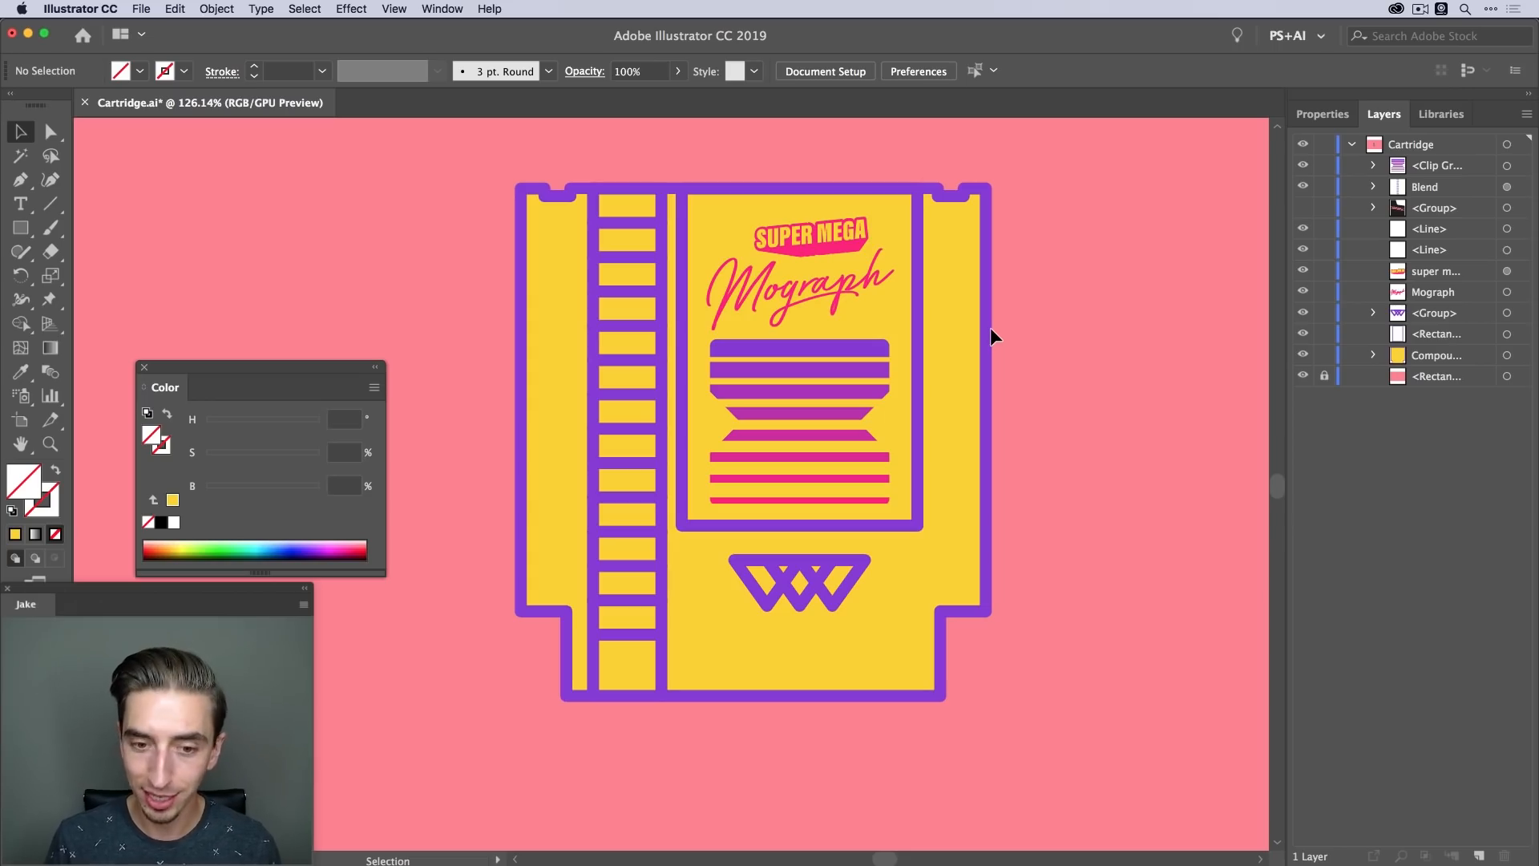
# Directly select the blend's lowest line inside the clip group and set its stroke weight to 3 pt
pyautogui.press('a')
pyautogui.click(802, 502)
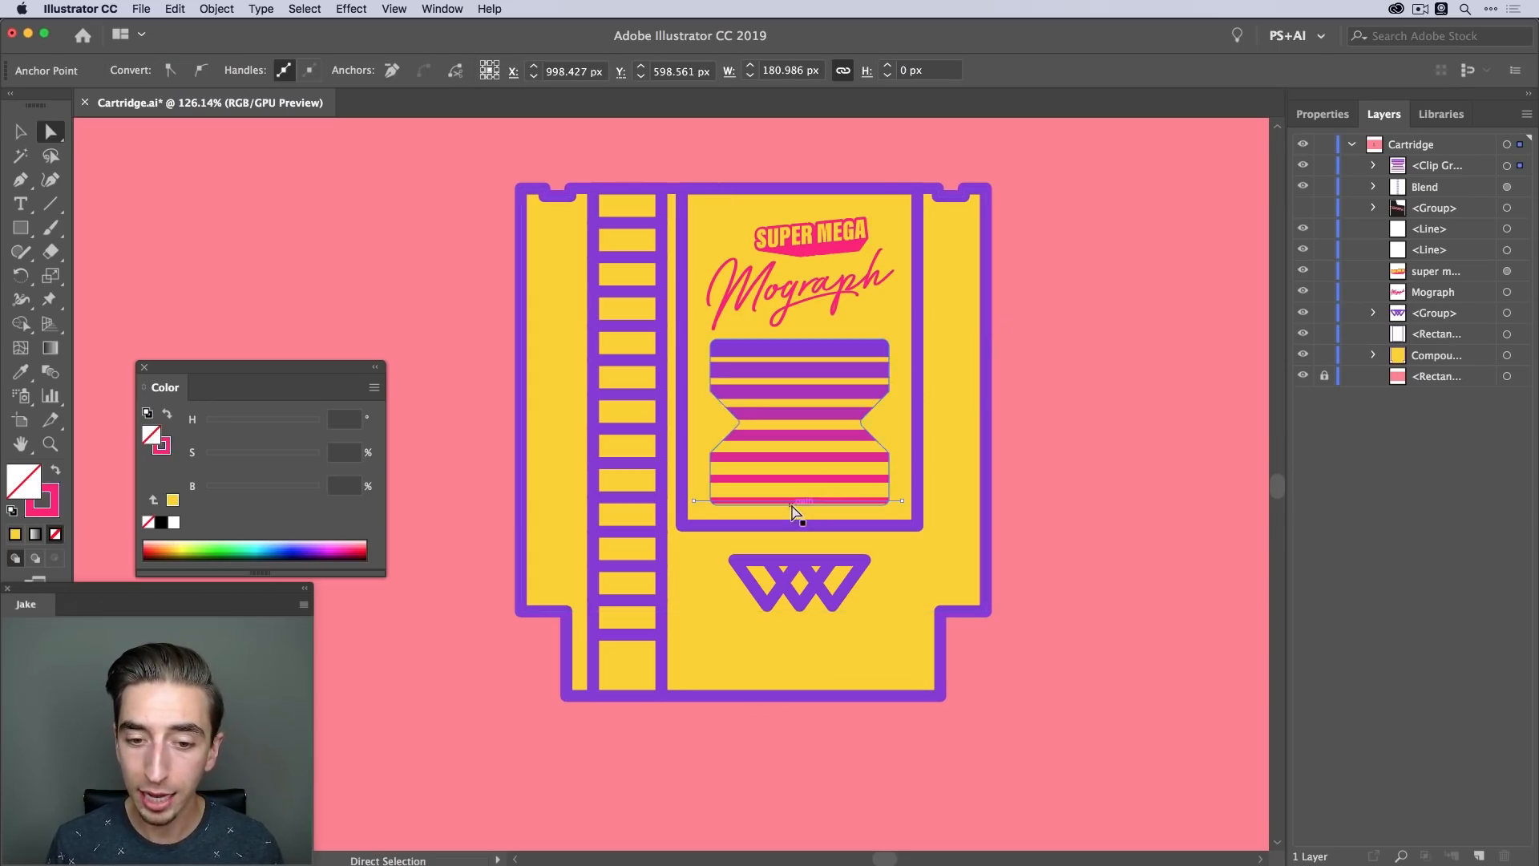
pyautogui.click(1313, 122)
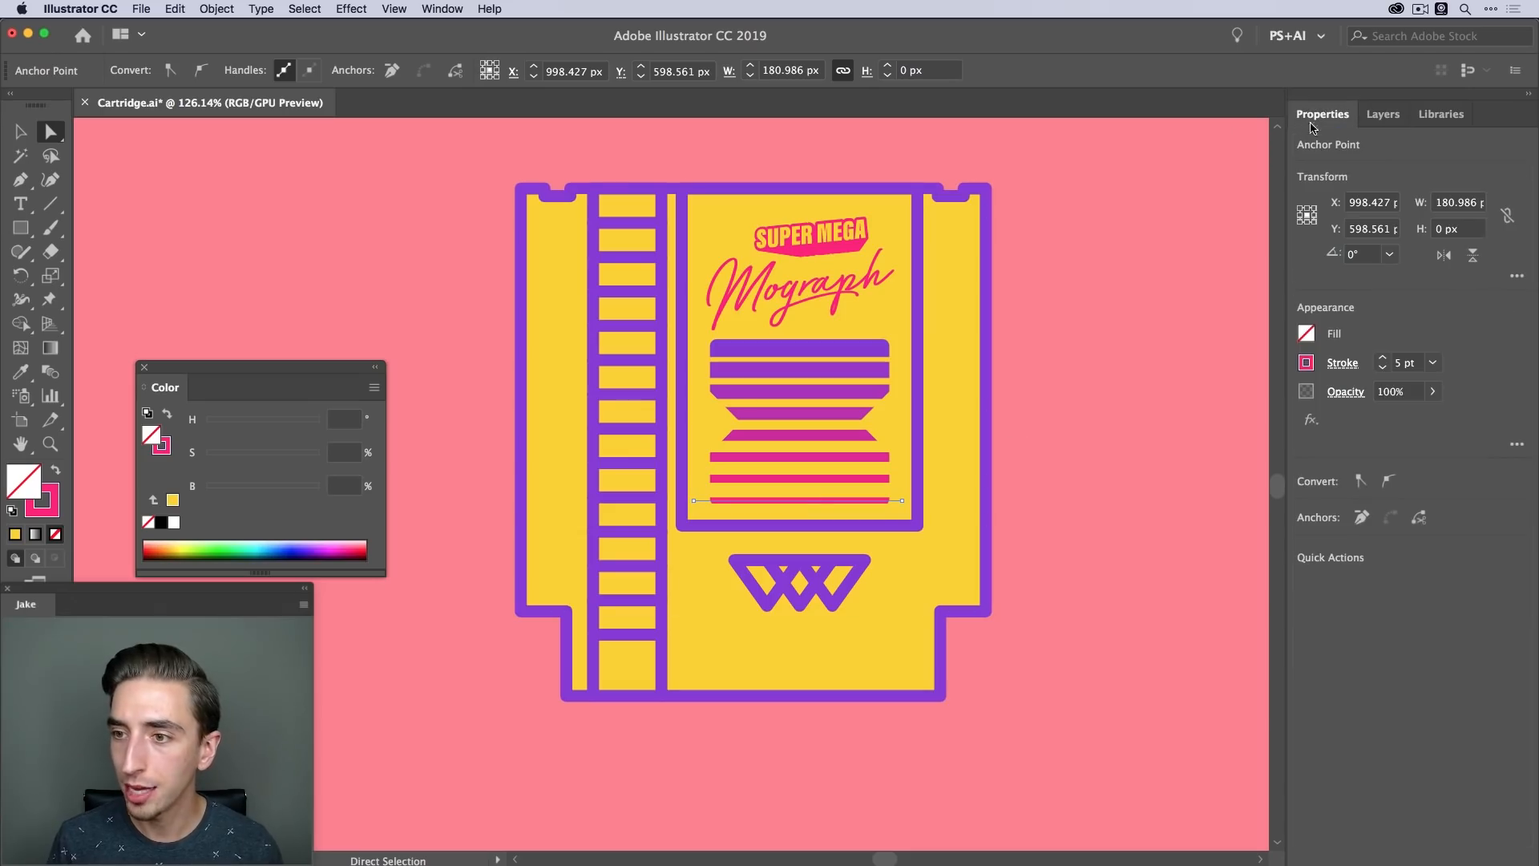
pyautogui.click(1382, 368)
pyautogui.click(1382, 368)
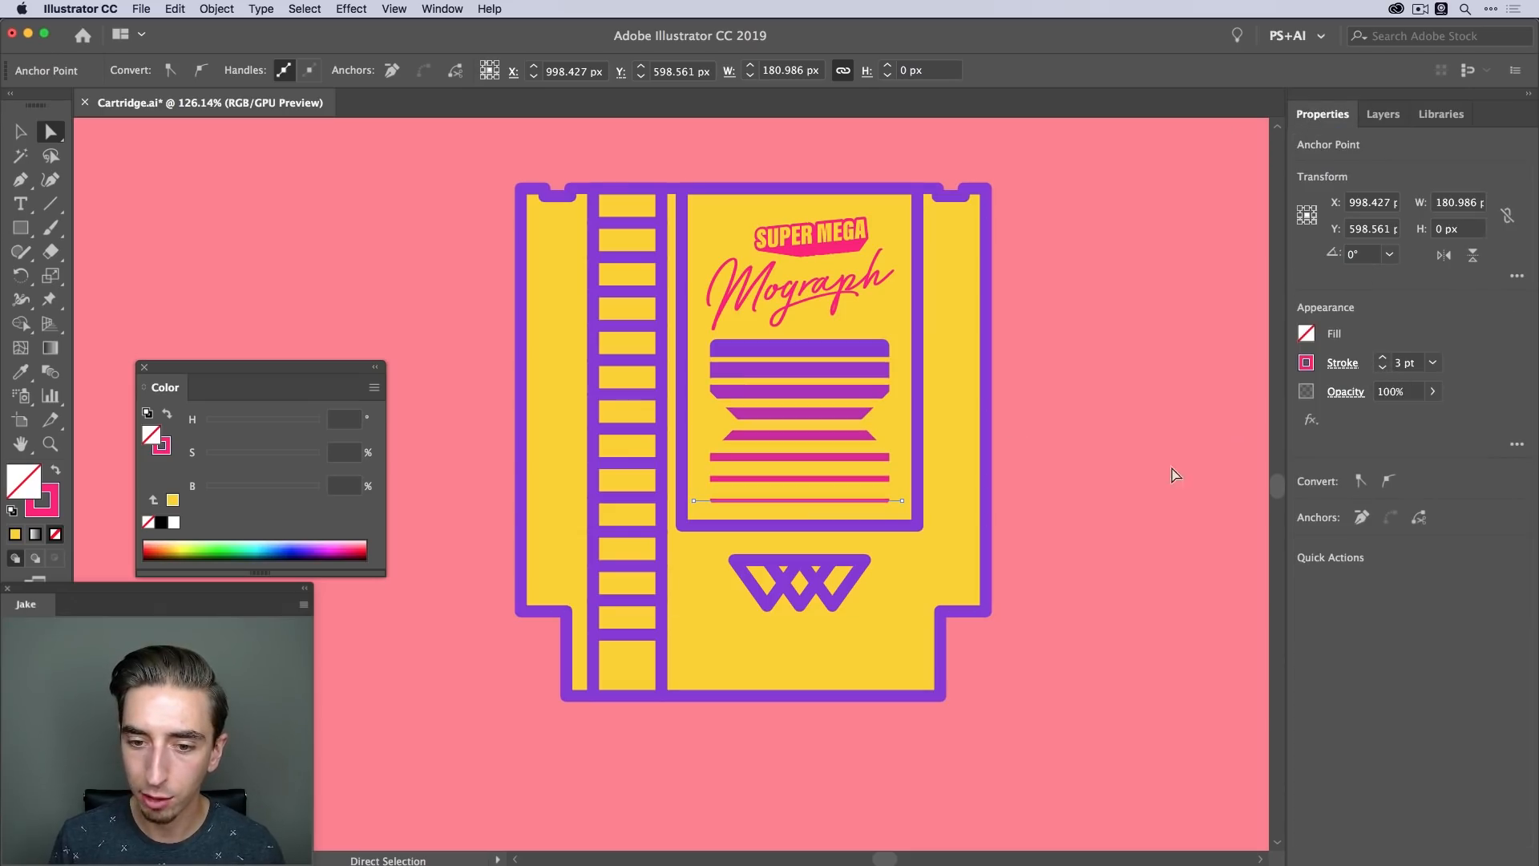
pyautogui.click(1173, 470)
# Shift the blend's lowest line slightly, and nudge it down to fine-tune its spacing within the clip
pyautogui.moveTo(837, 501); pyautogui.dragTo(861, 502)
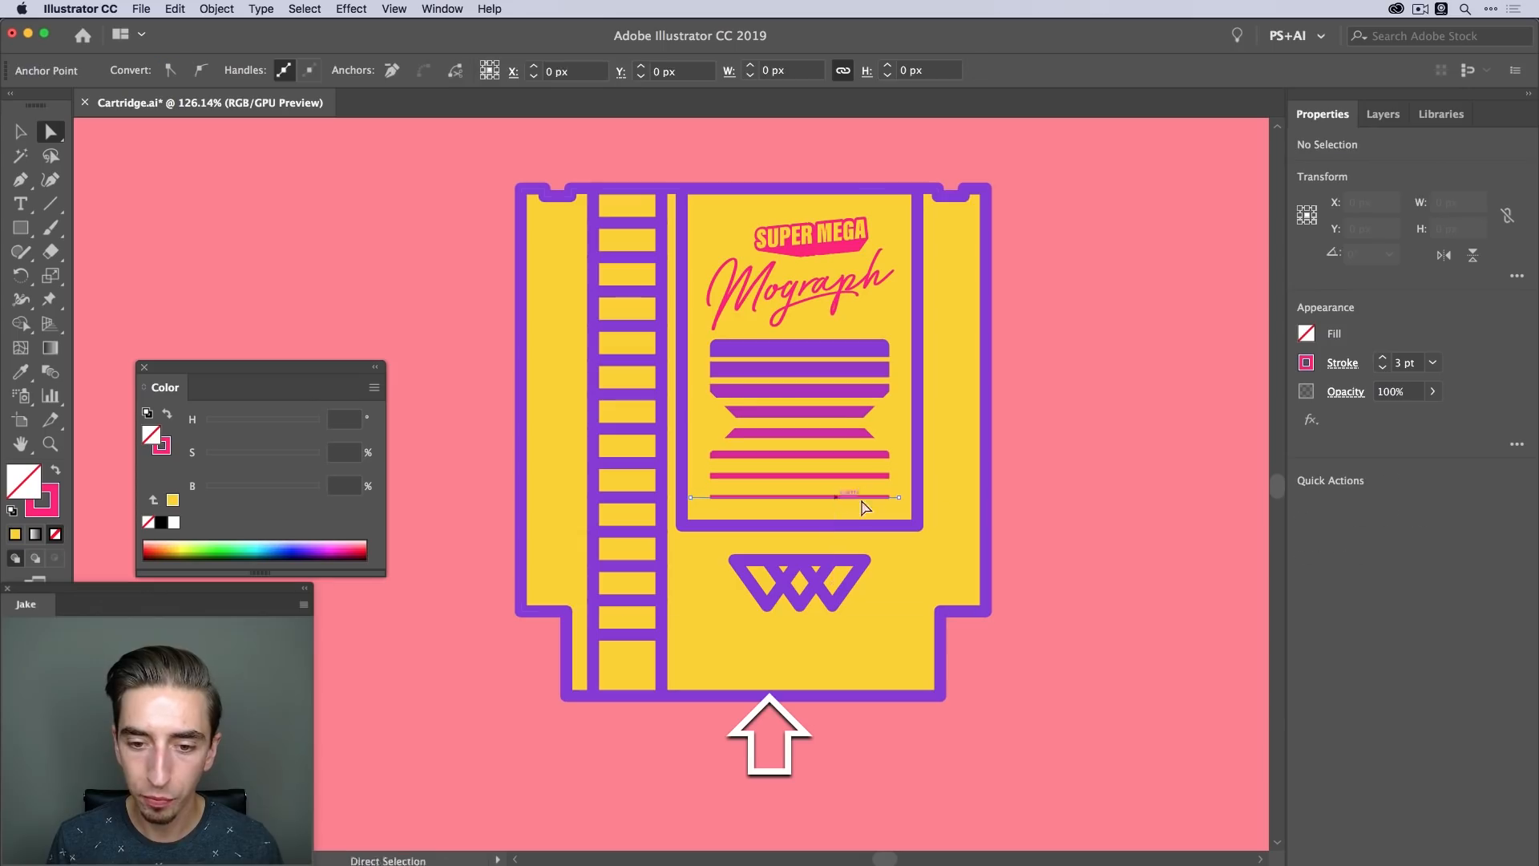
pyautogui.press('Down')
pyautogui.press('v')
pyautogui.click(1080, 488)
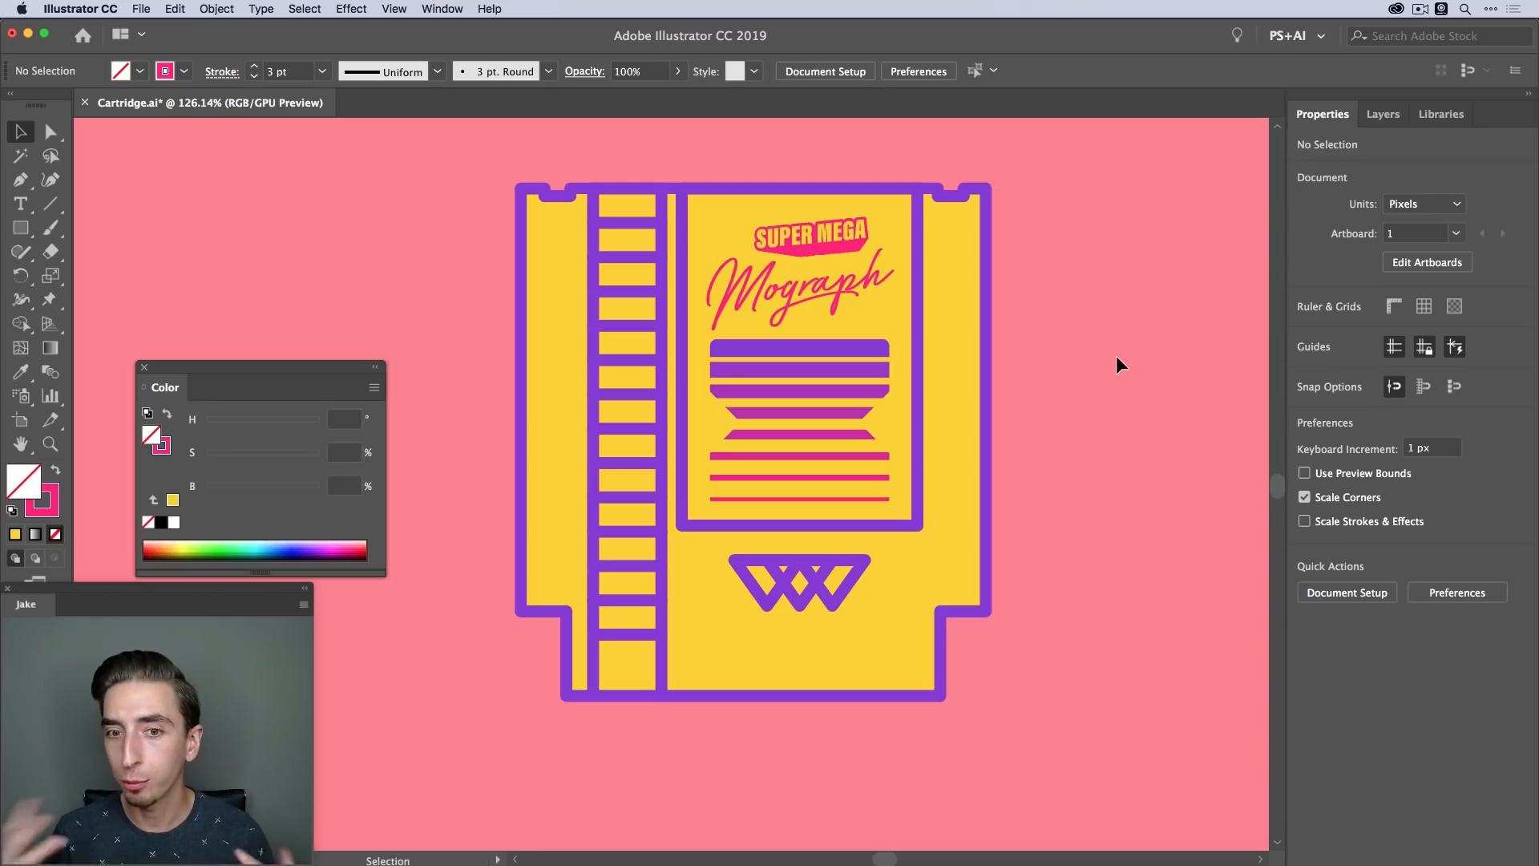
# Scale the clip group down from its center to about 144 by 133 px
pyautogui.click(858, 353)
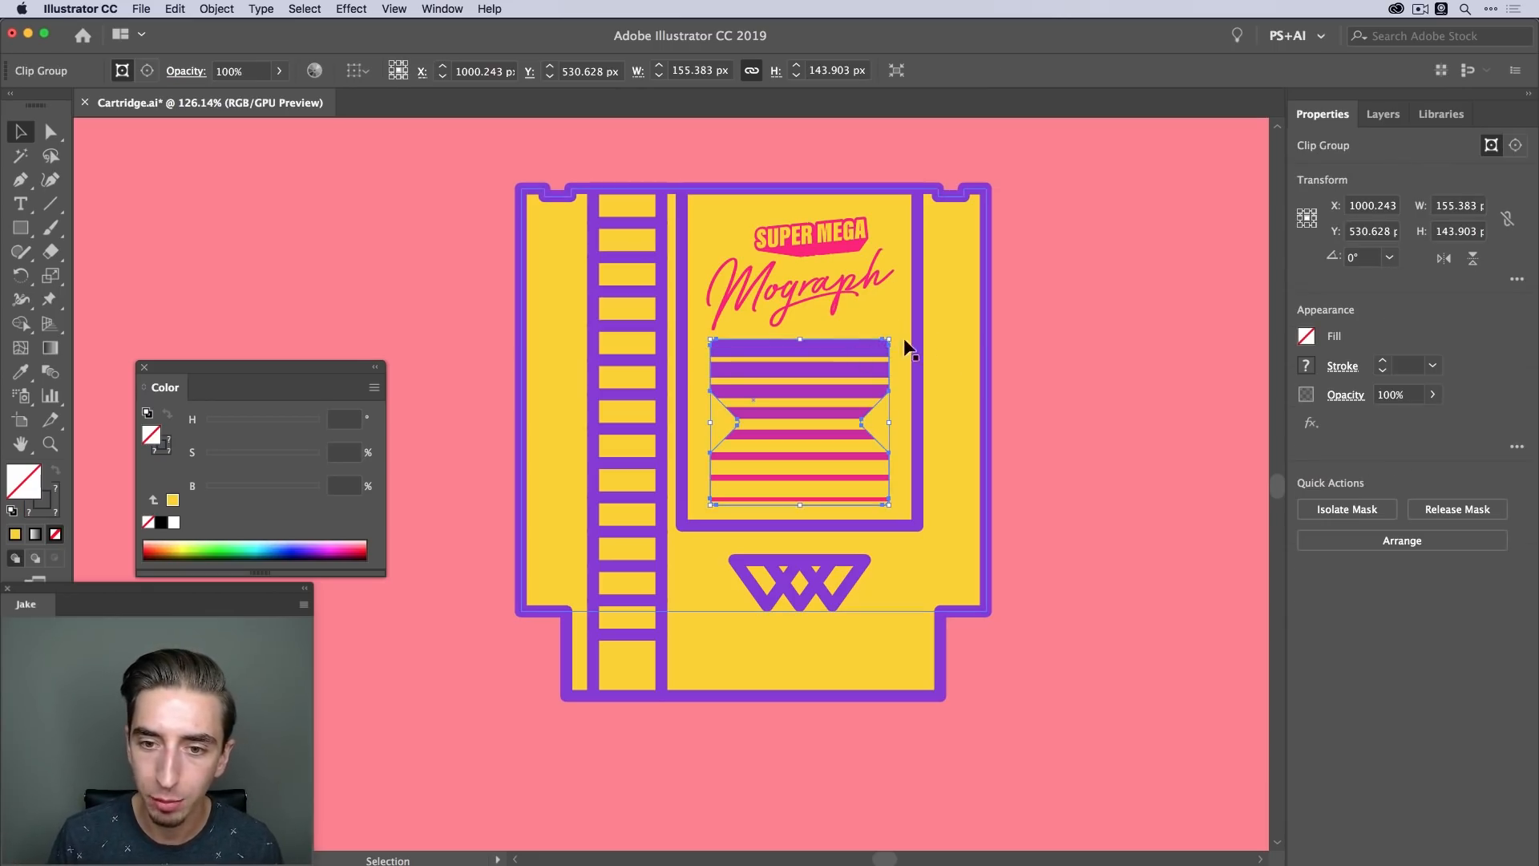
pyautogui.moveTo(889, 340); pyautogui.dragTo(887, 347)
pyautogui.click(1036, 349)
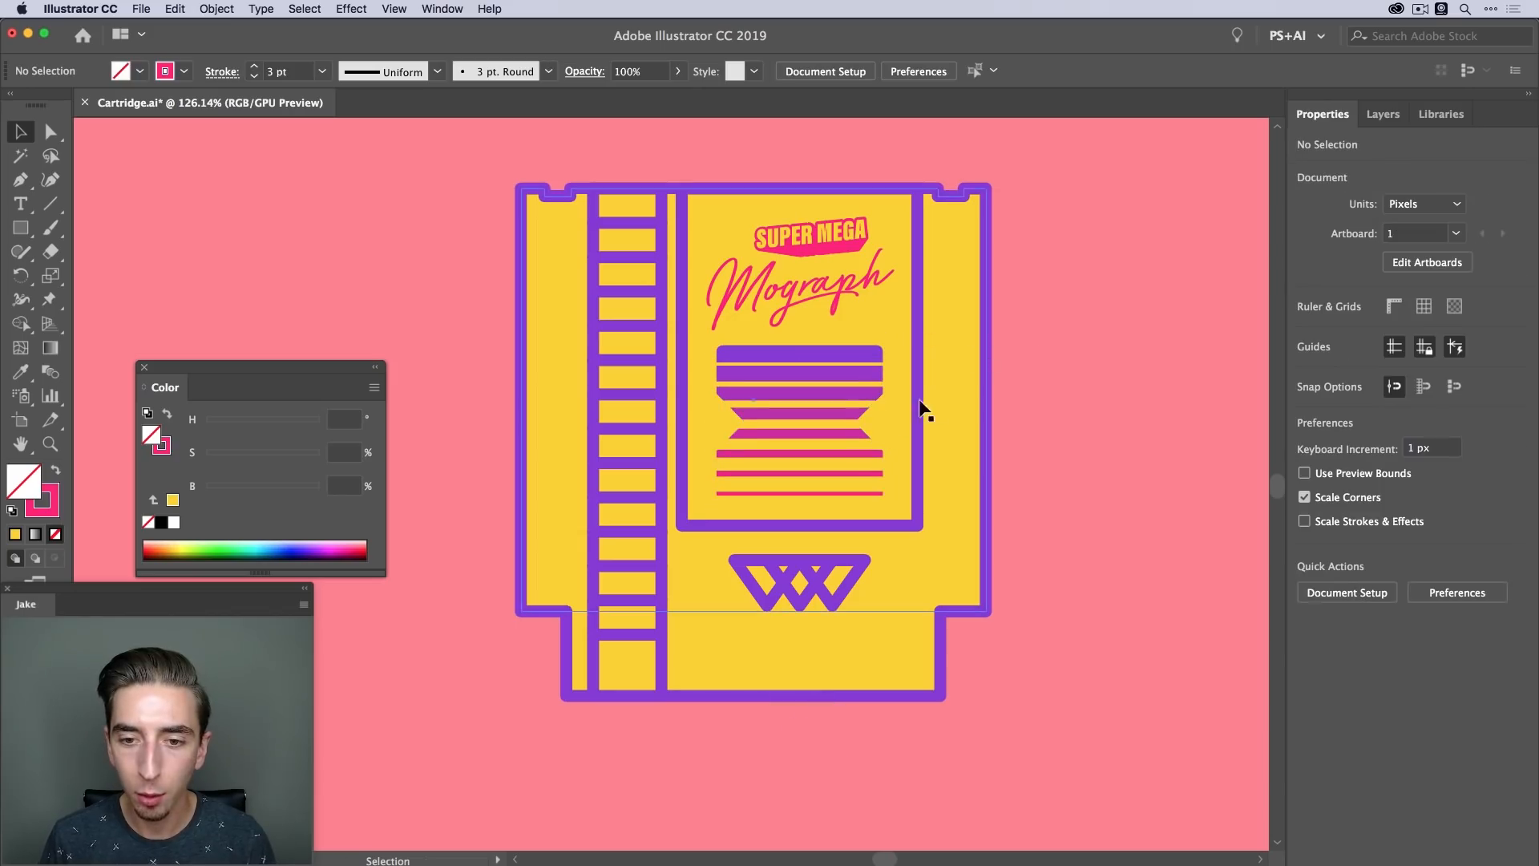
# Copy the notched clipping path from inside the clip group and paste it in place outside the group
pyautogui.click(865, 406)
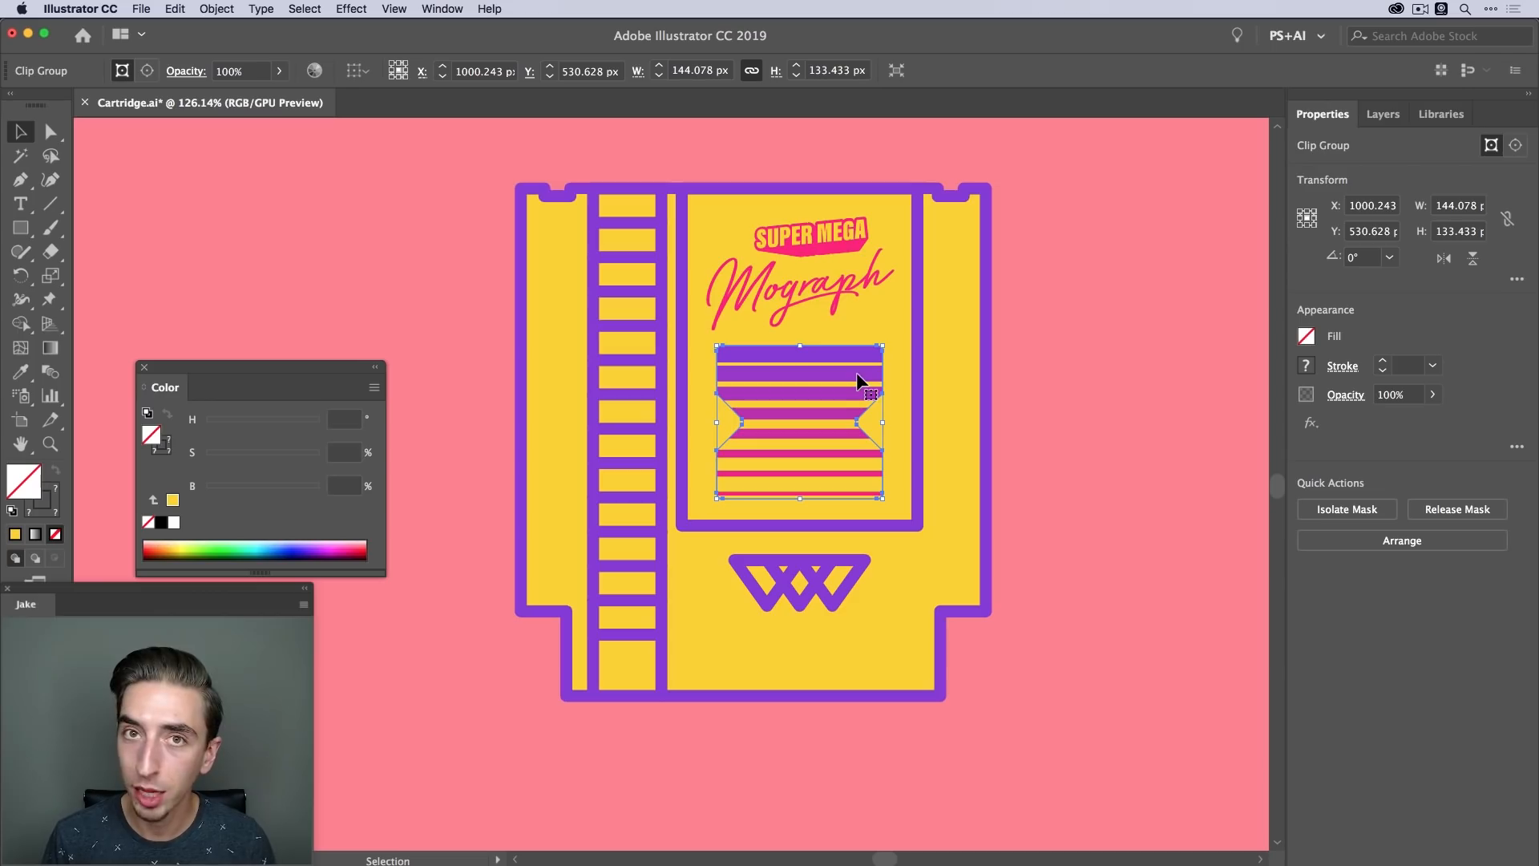
pyautogui.doubleClick(872, 402)
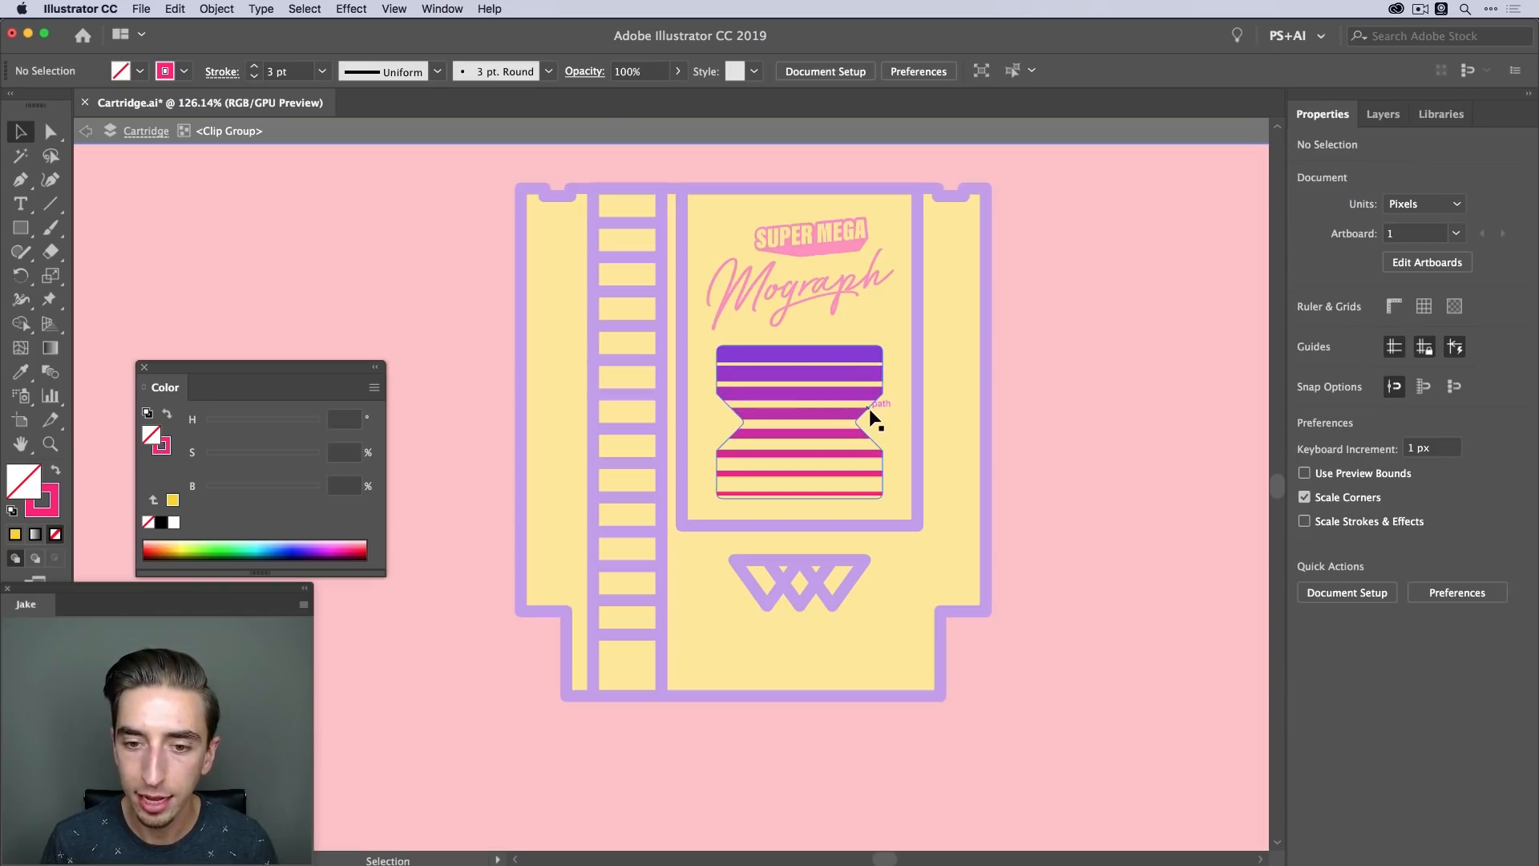
pyautogui.click(869, 409)
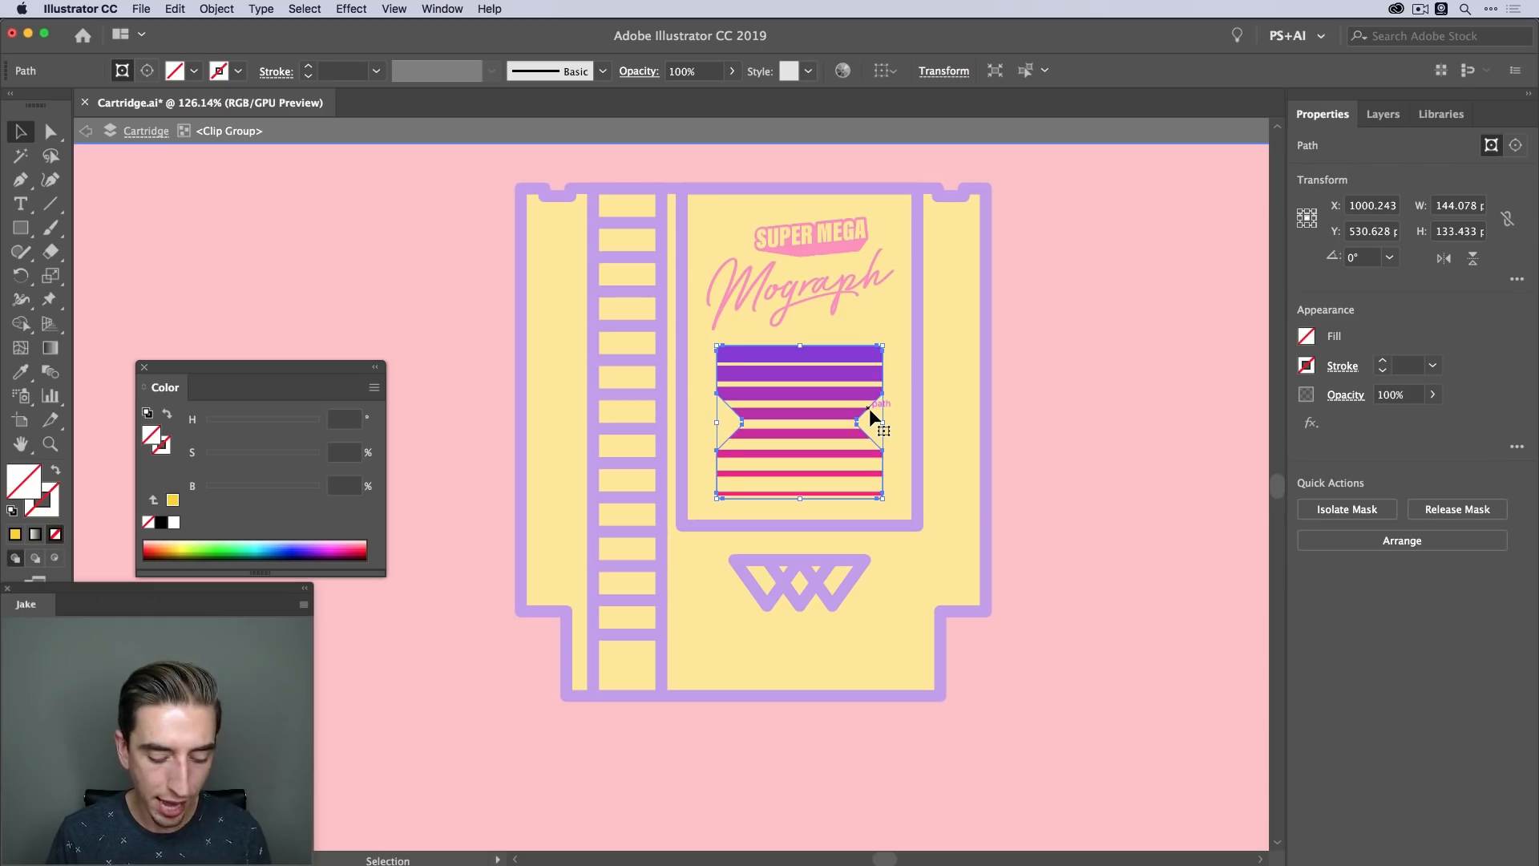
pyautogui.press('super+c')
pyautogui.doubleClick(1035, 397)
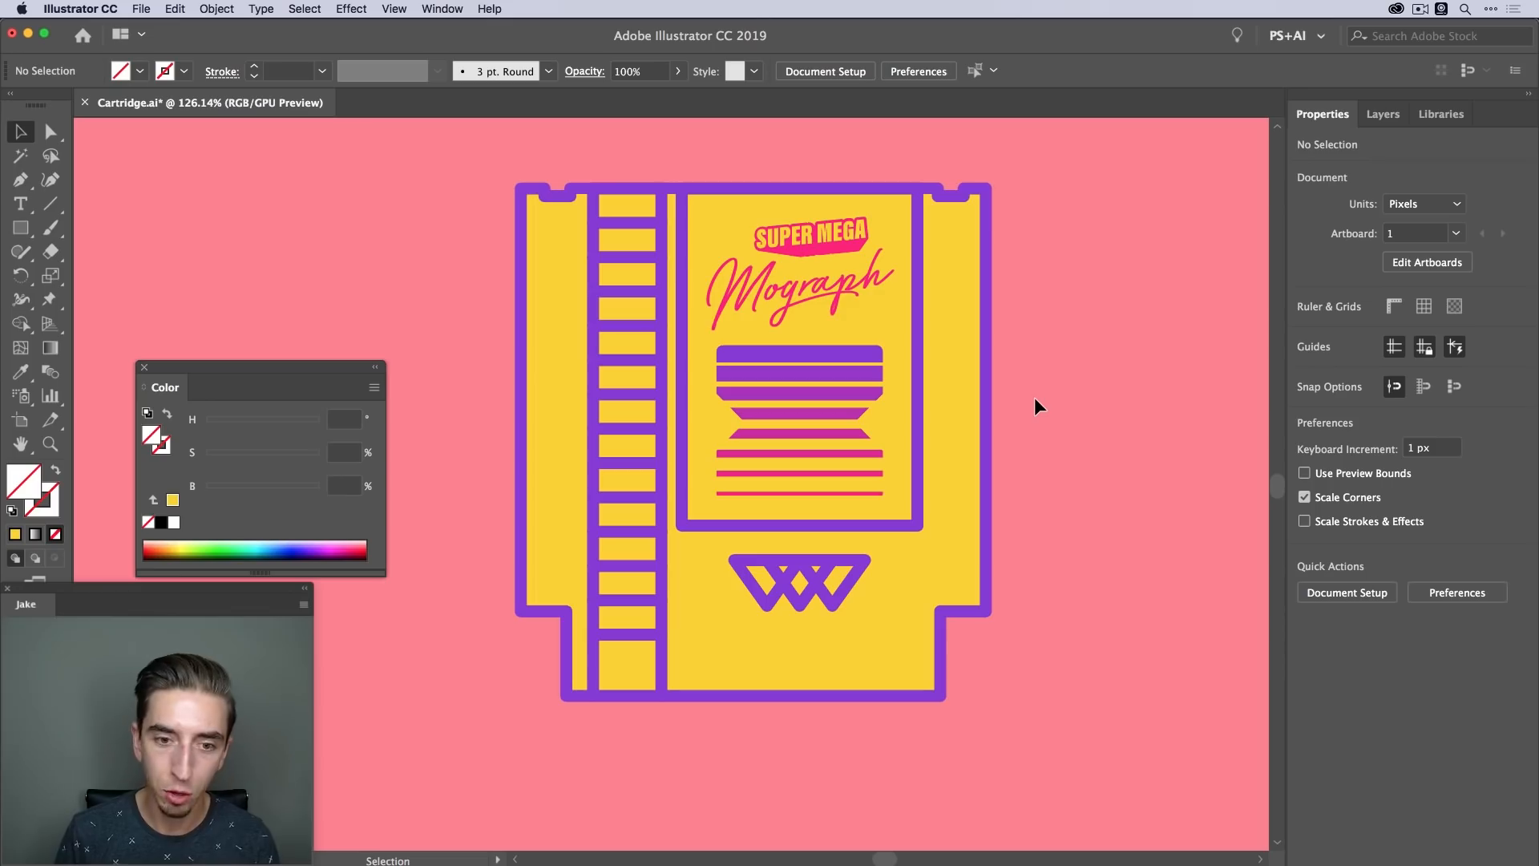
pyautogui.press('shift+super+v')
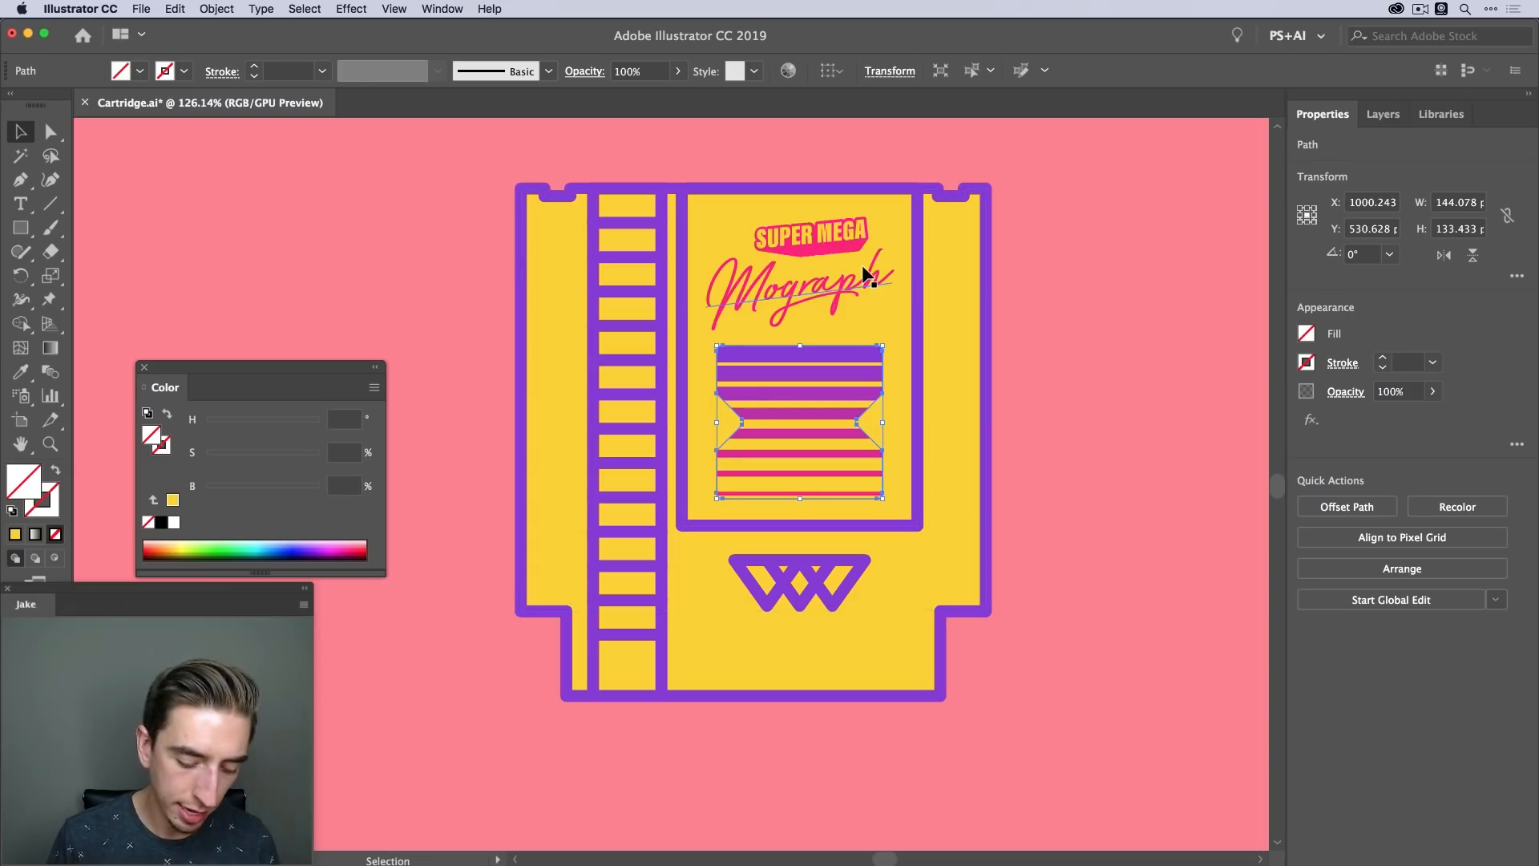
# Give the pasted notched path a 10 pt stroke in the pink sampled from the Mograph lettering
pyautogui.press('x')
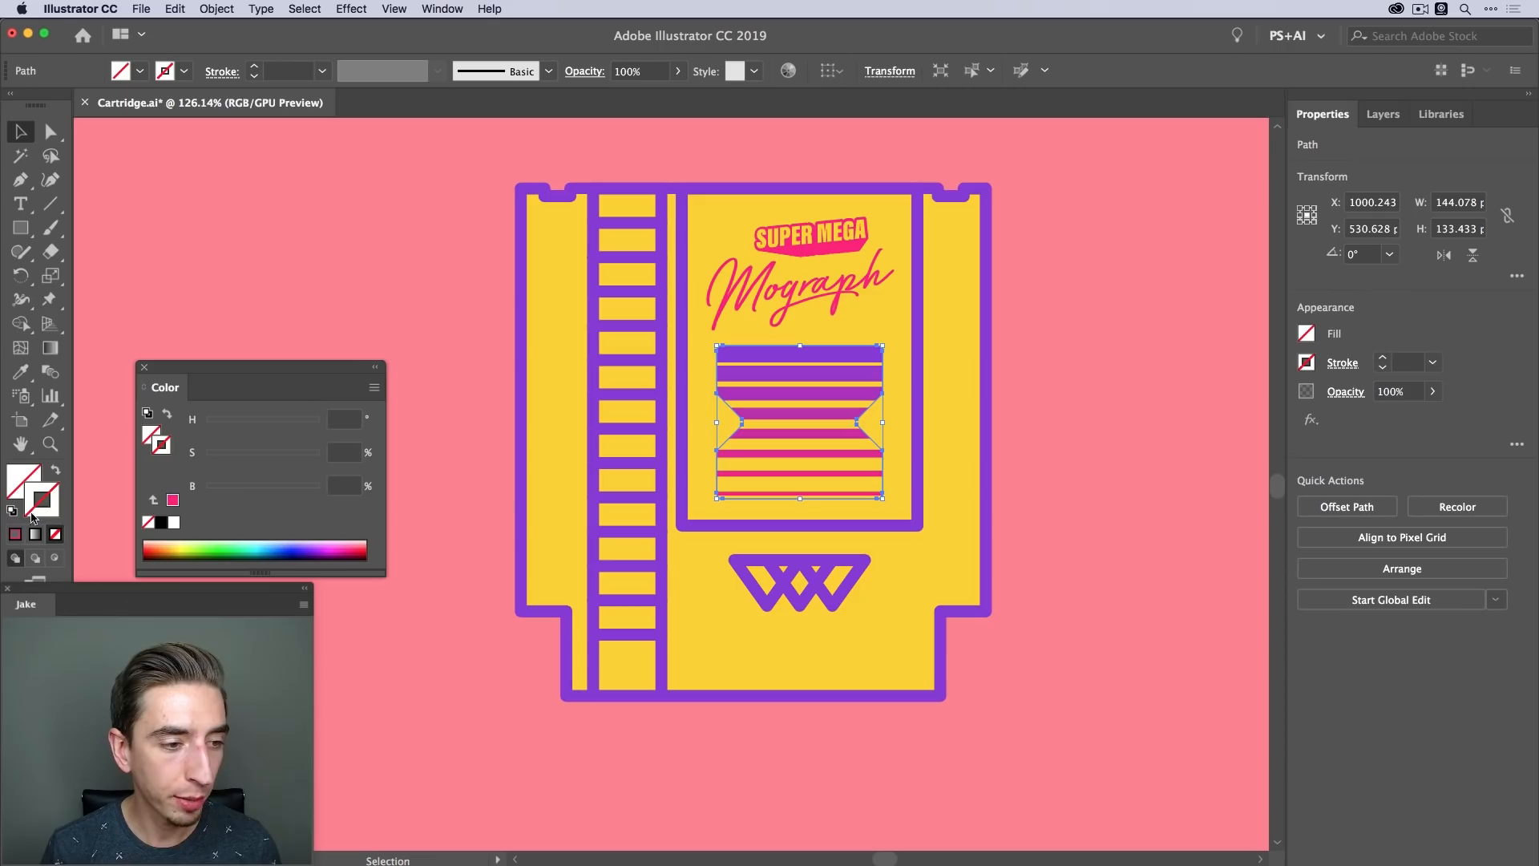
pyautogui.click(20, 371)
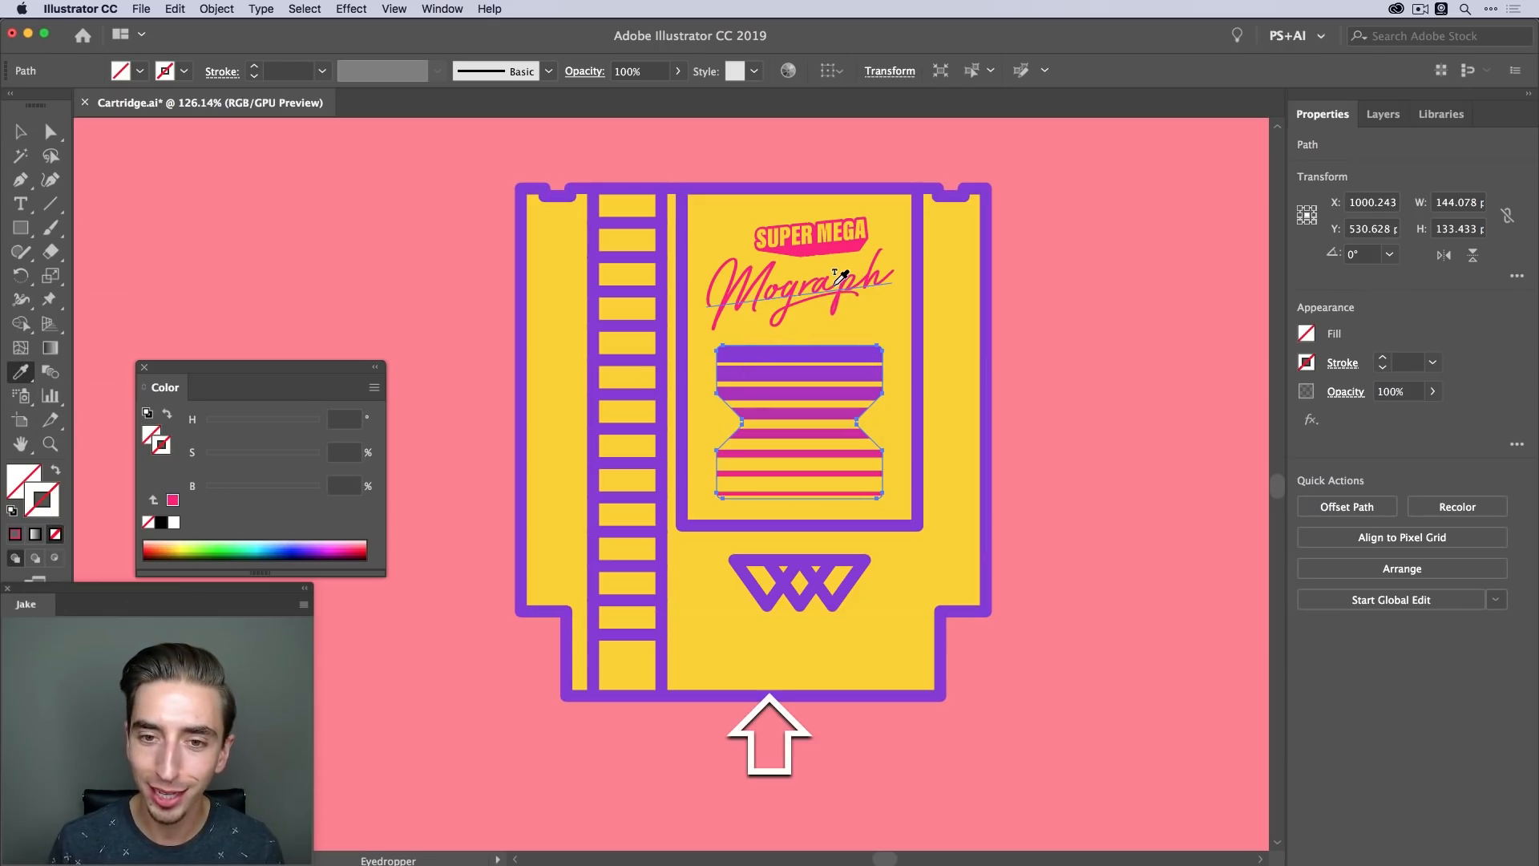
pyautogui.click(836, 280)
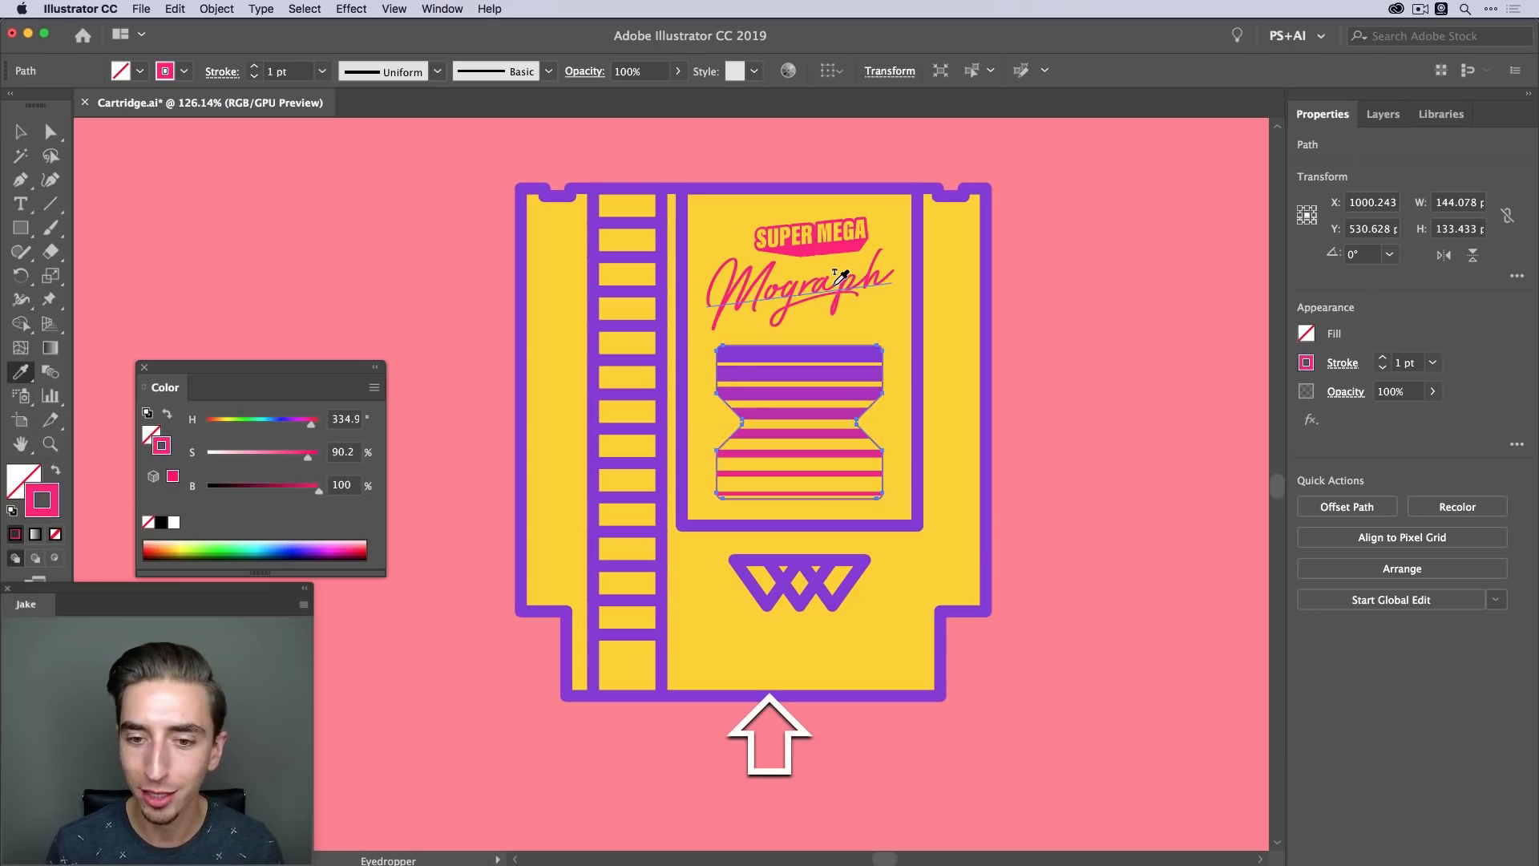
pyautogui.keyDown('shift'); pyautogui.click(1382, 357); pyautogui.keyUp('shift')
# Set round caps and round corners on the notched path's pink stroke
pyautogui.click(1345, 364)
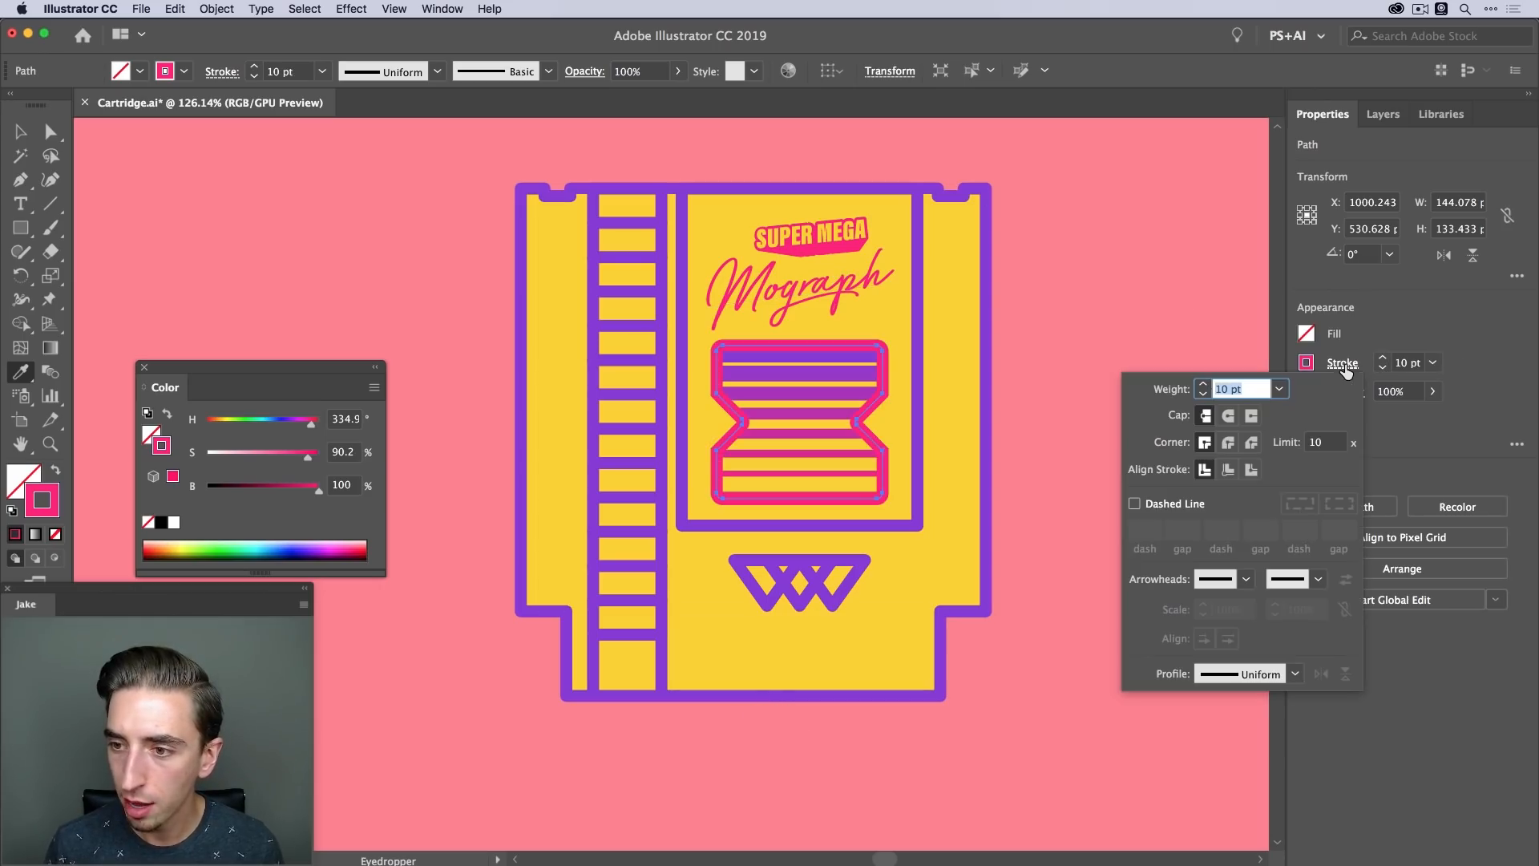
pyautogui.click(1228, 415)
pyautogui.click(1229, 443)
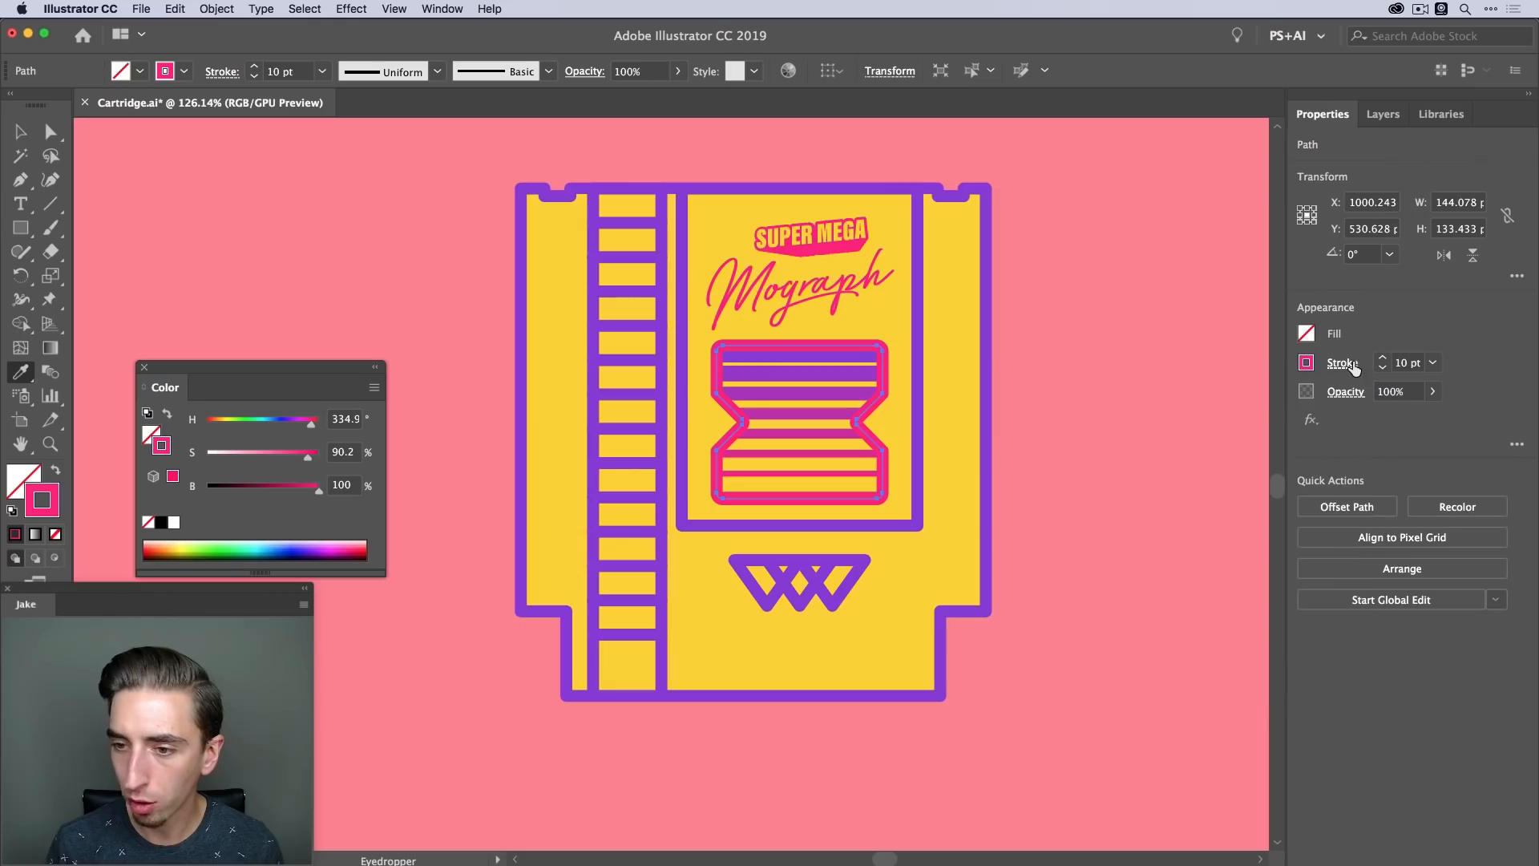
pyautogui.press('v')
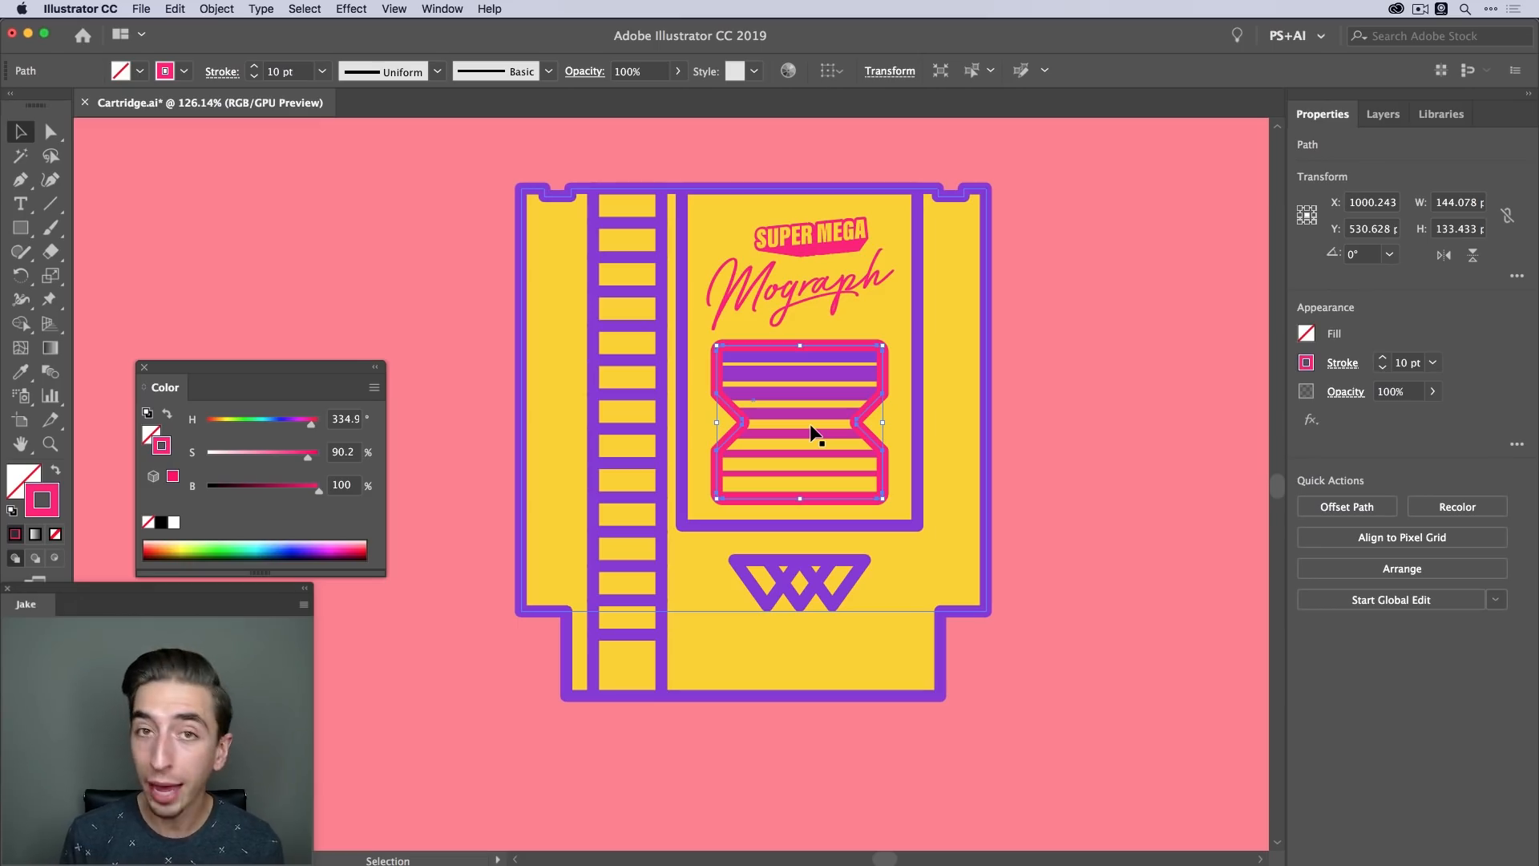
# Move the pink outlined path directly below the clip group in the layer order
pyautogui.click(1382, 114)
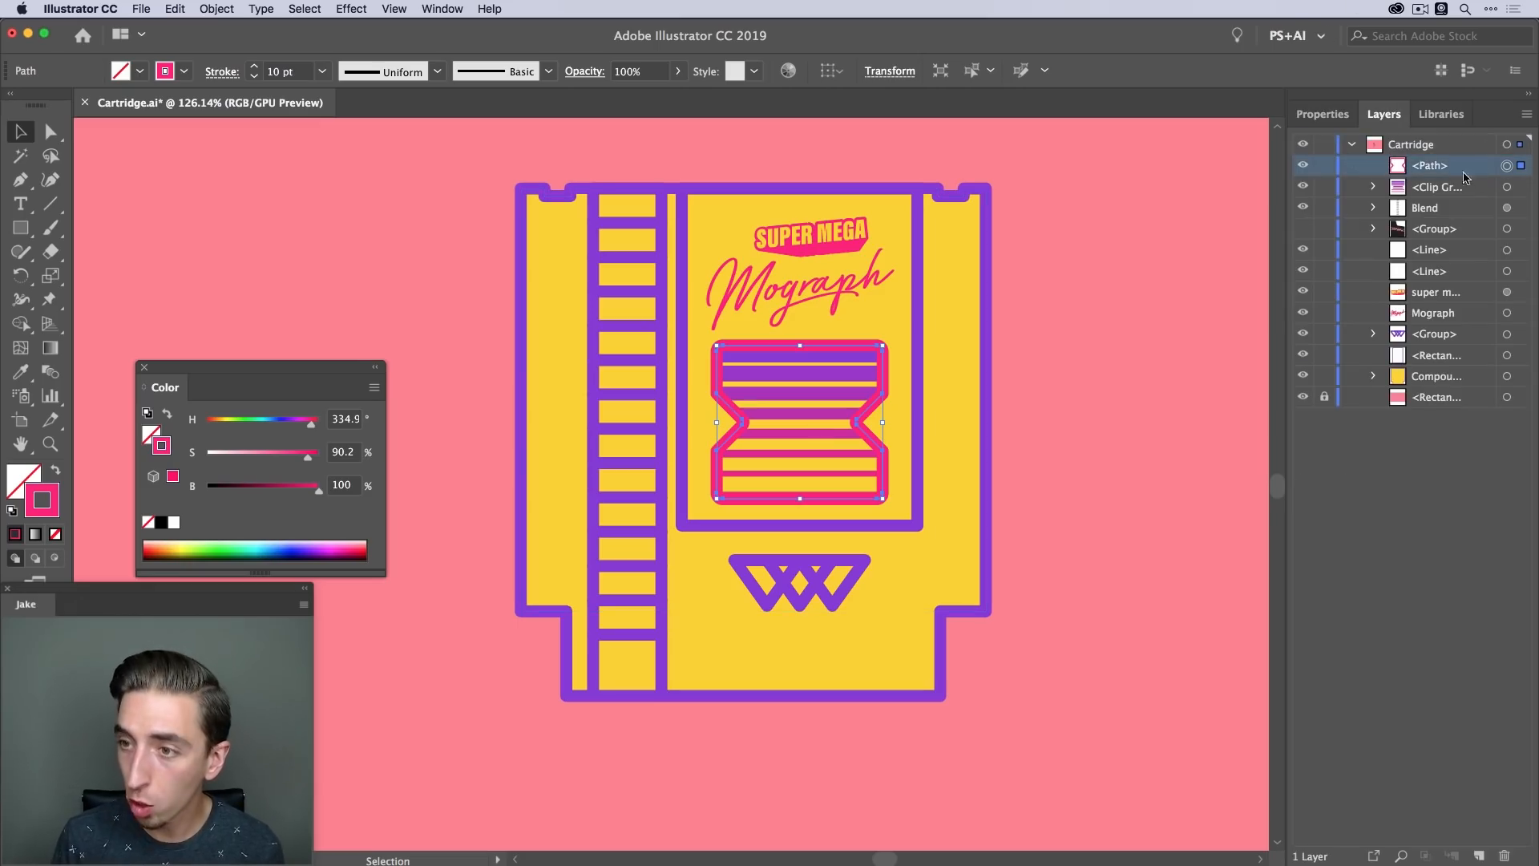
pyautogui.moveTo(1474, 179); pyautogui.dragTo(1472, 195)
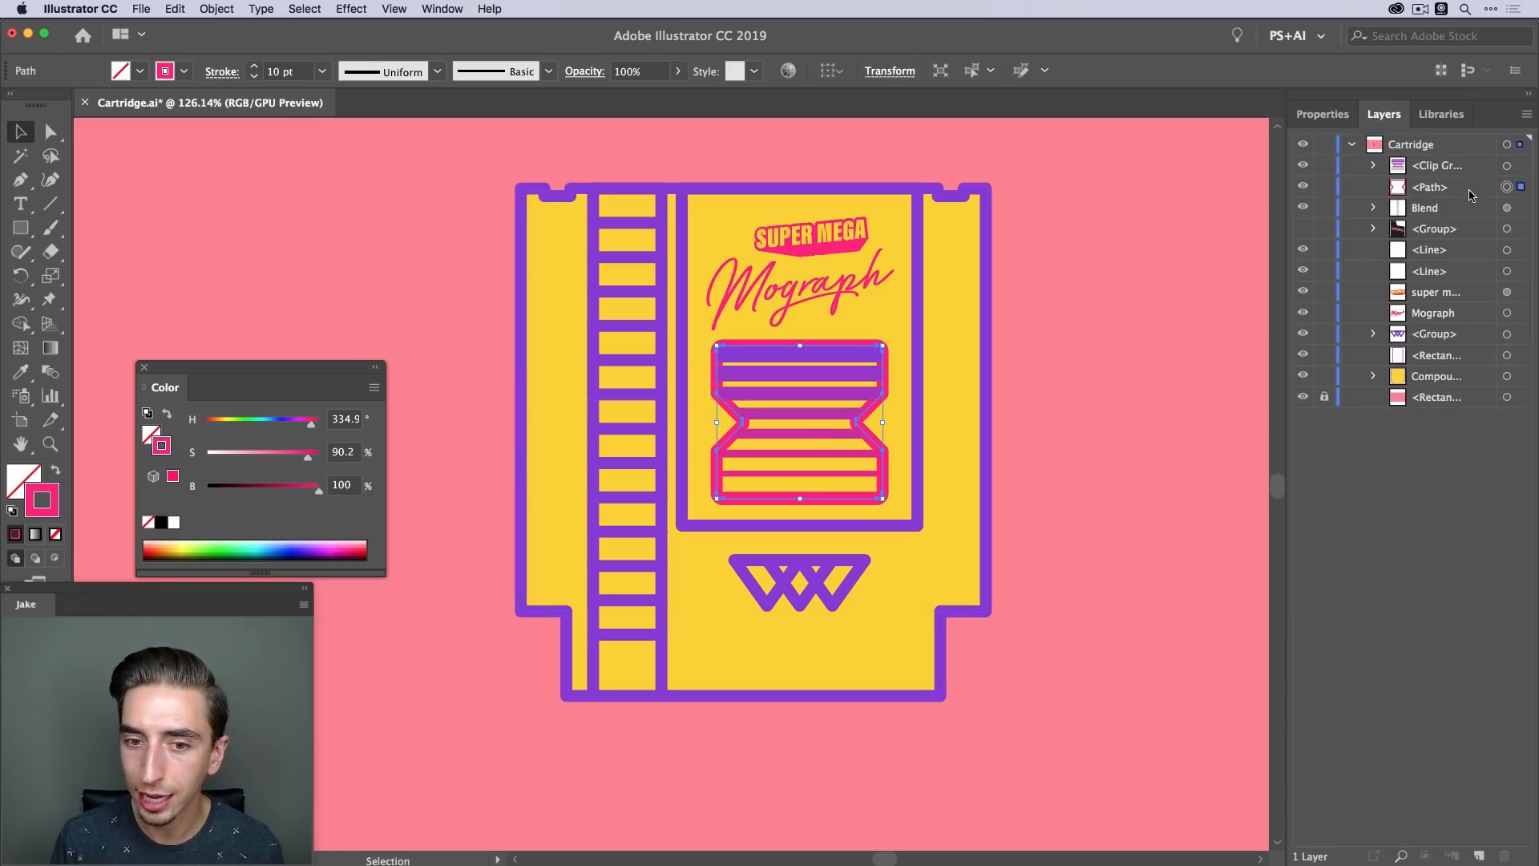
pyautogui.click(1058, 472)
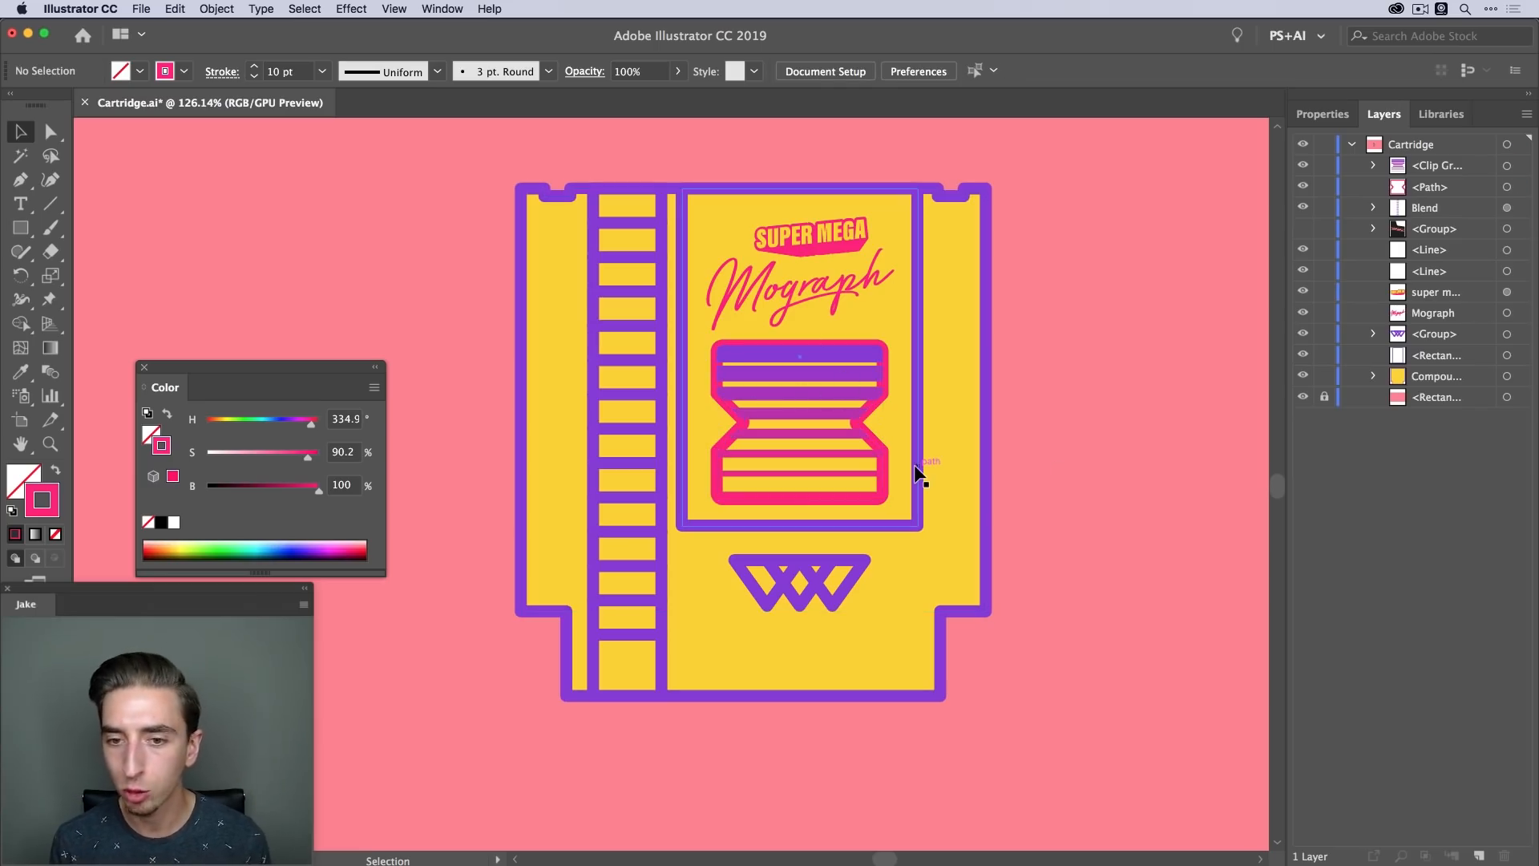
# Select the pink outlined path and try aligning its stroke to the outside
pyautogui.click(1508, 189)
pyautogui.click(1334, 121)
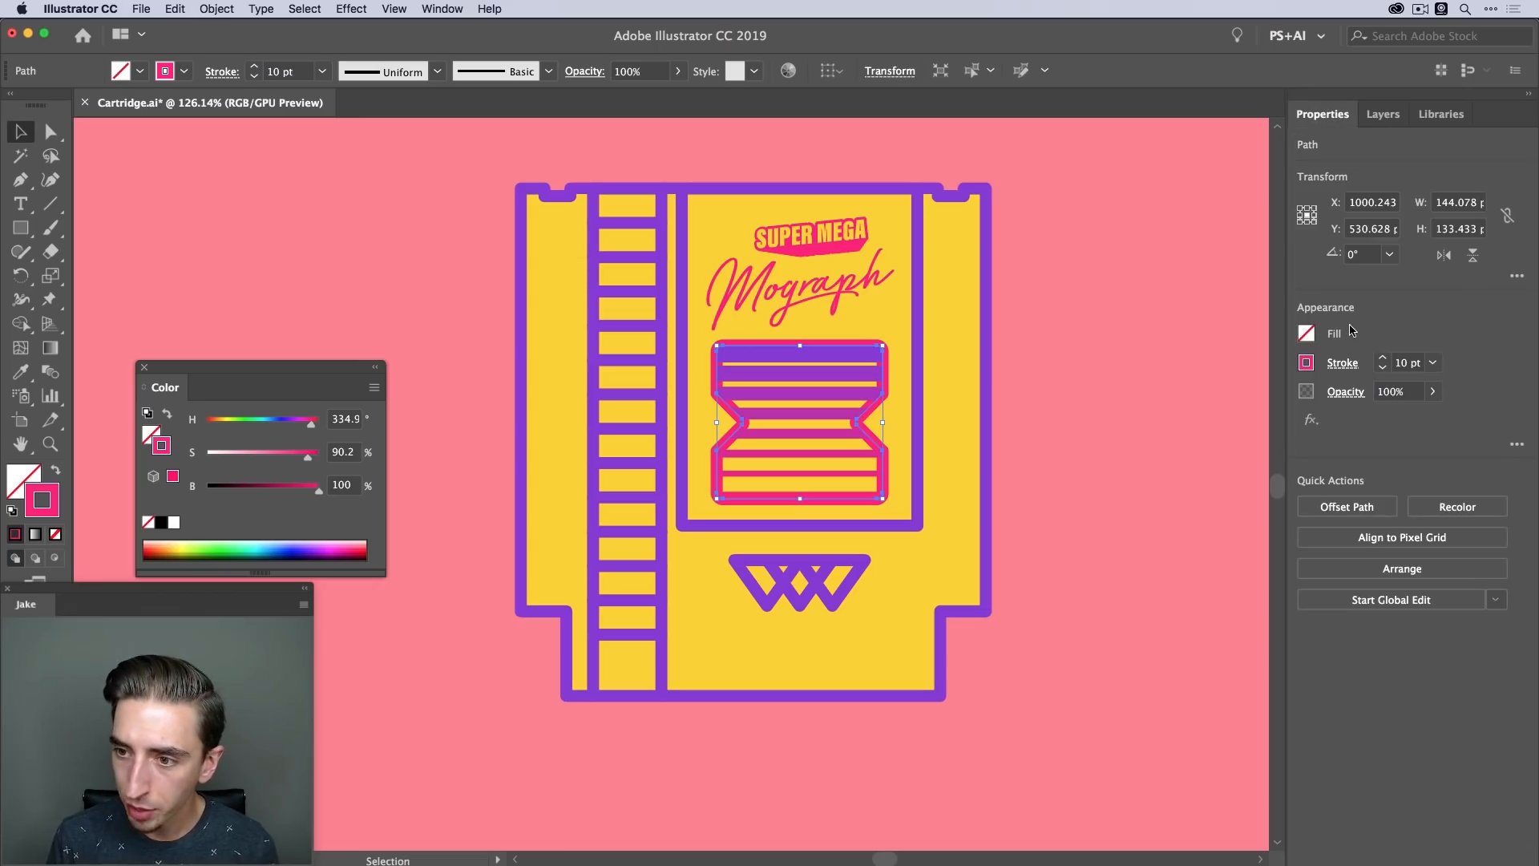
pyautogui.click(1342, 362)
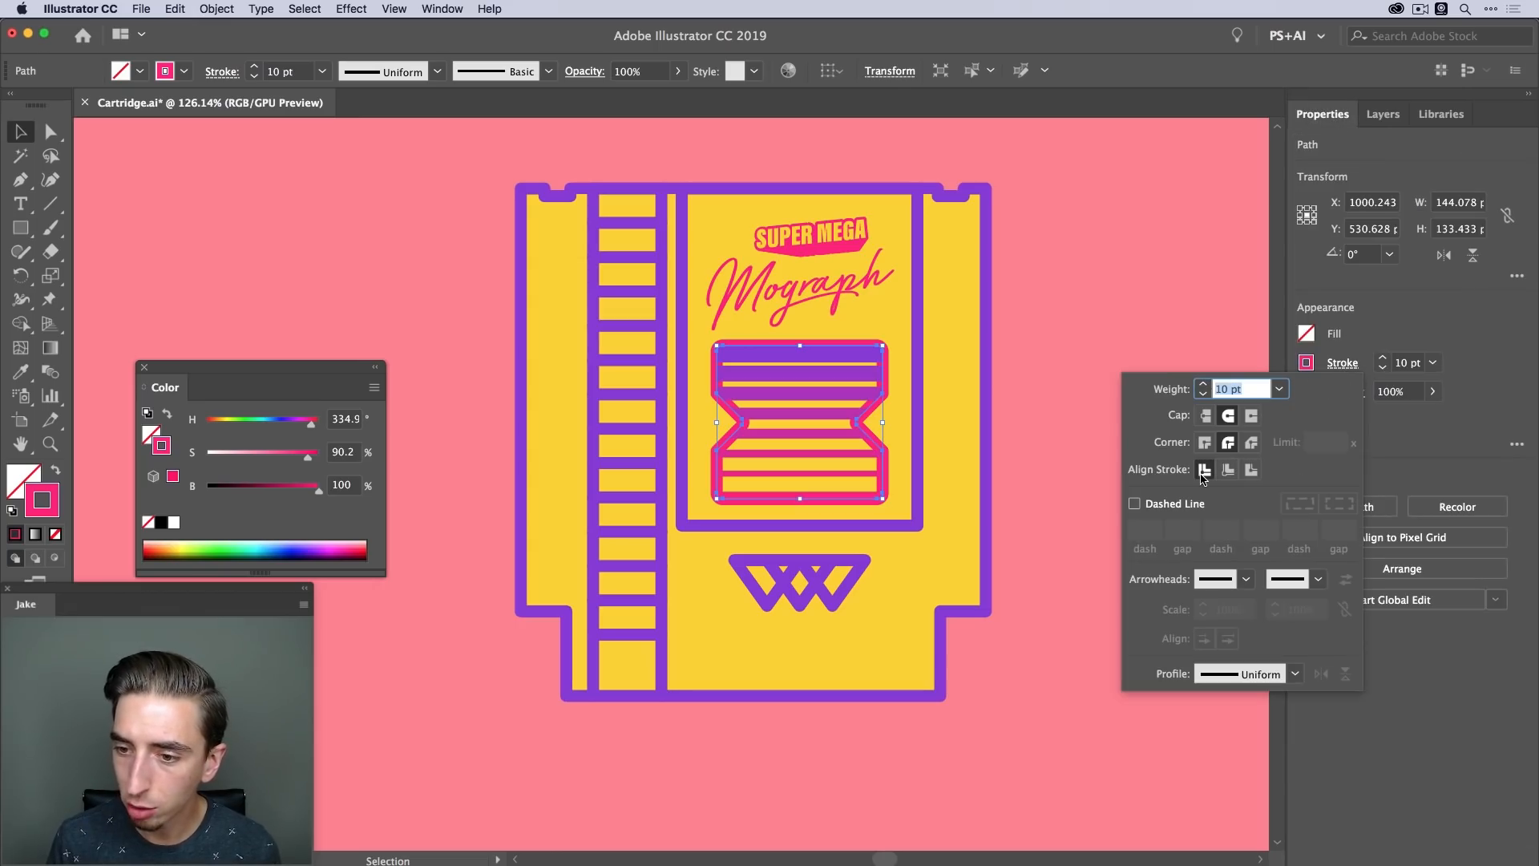
pyautogui.click(1251, 470)
pyautogui.click(1042, 300)
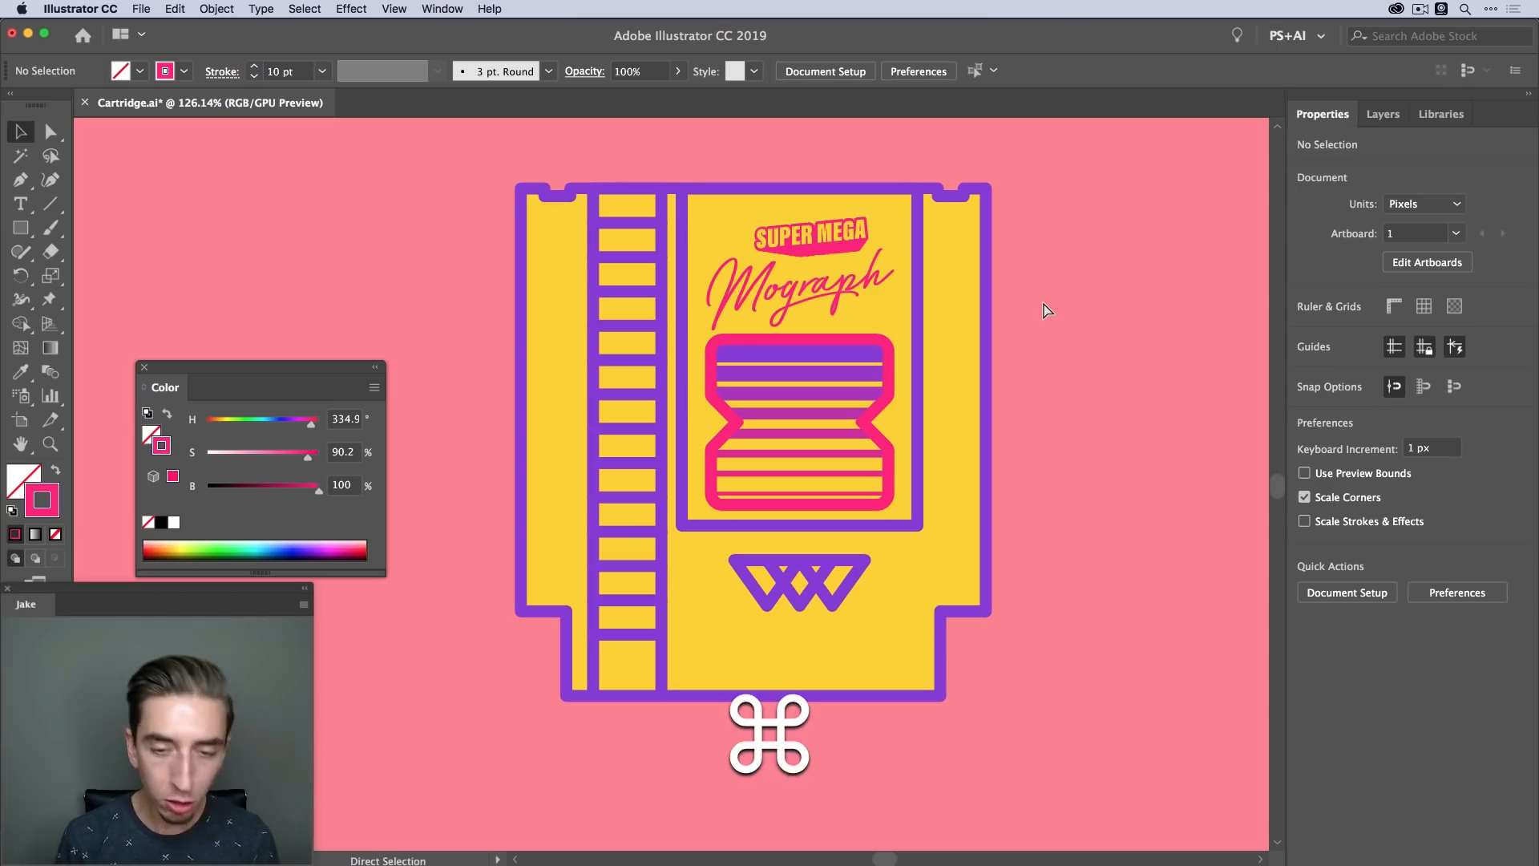
pyautogui.press('super+z')
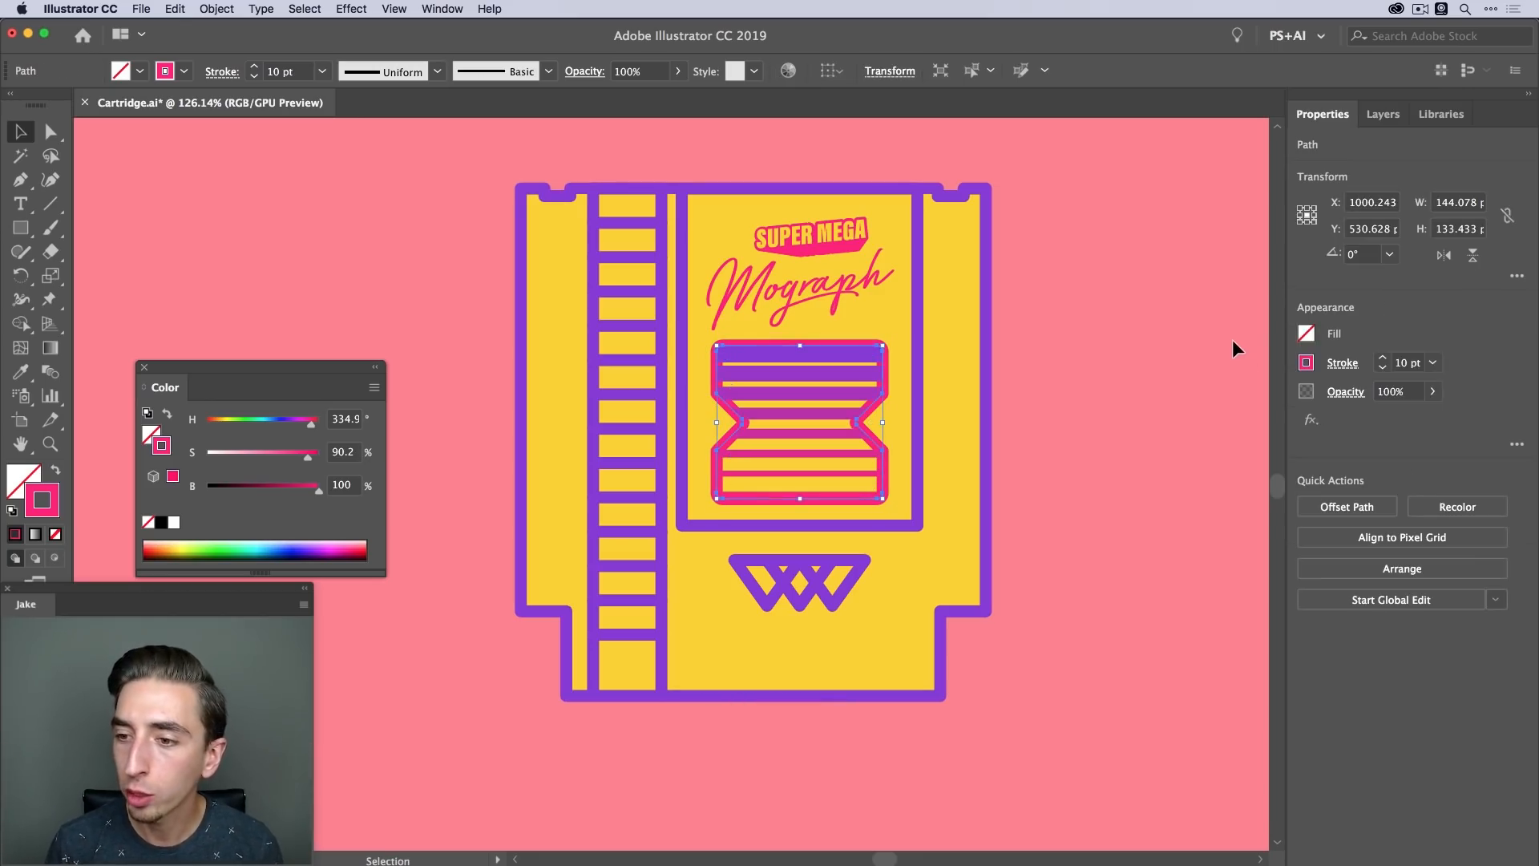
# Add an Offset Path effect to the pink outlined path with preview on, trying offsets between 9 and 11 px
pyautogui.click(1308, 422)
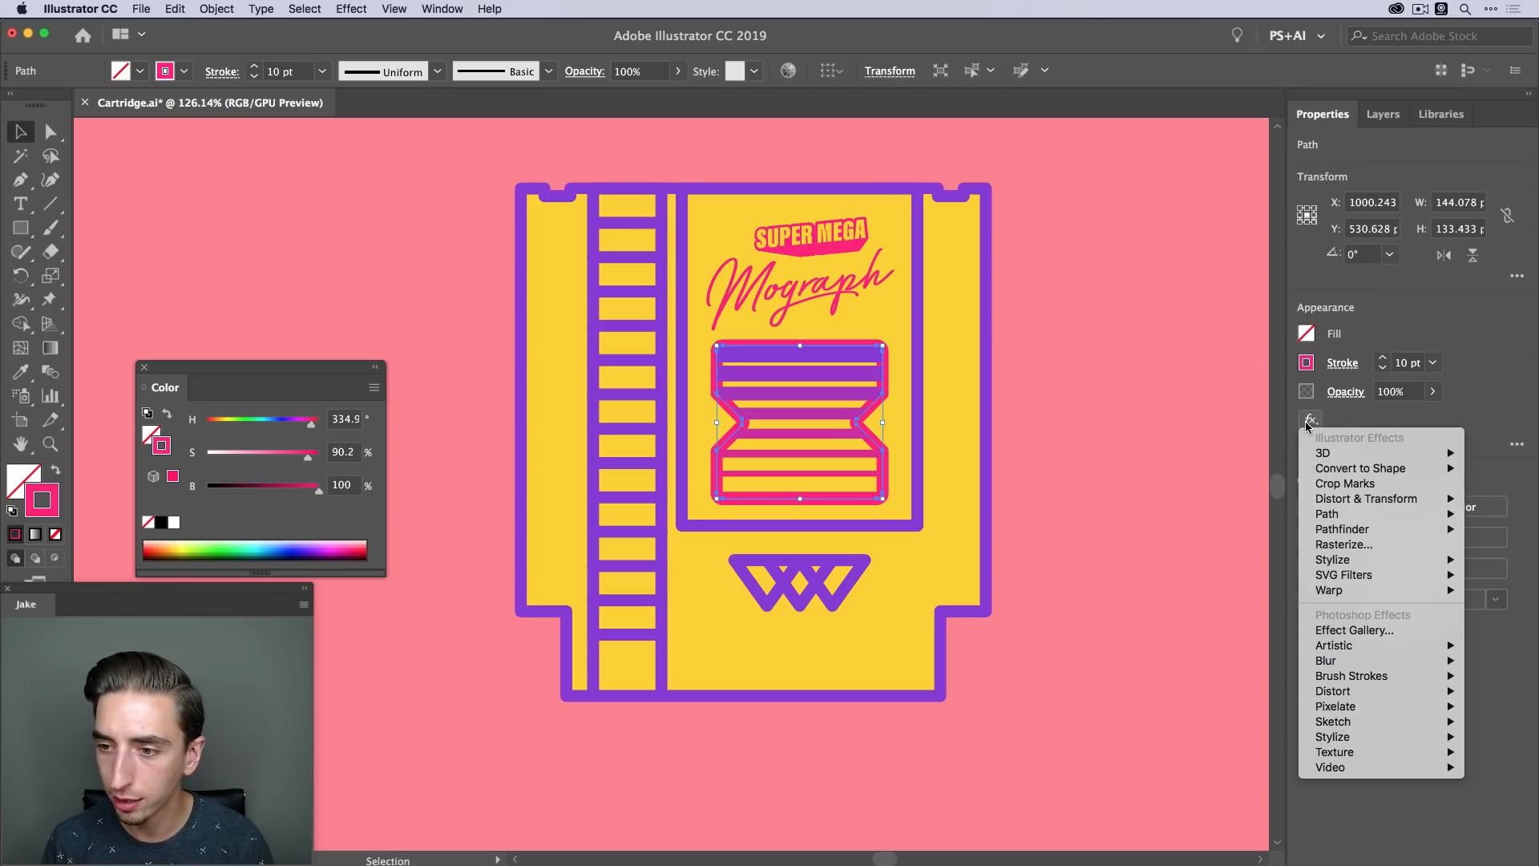
pyautogui.moveTo(1343, 515)
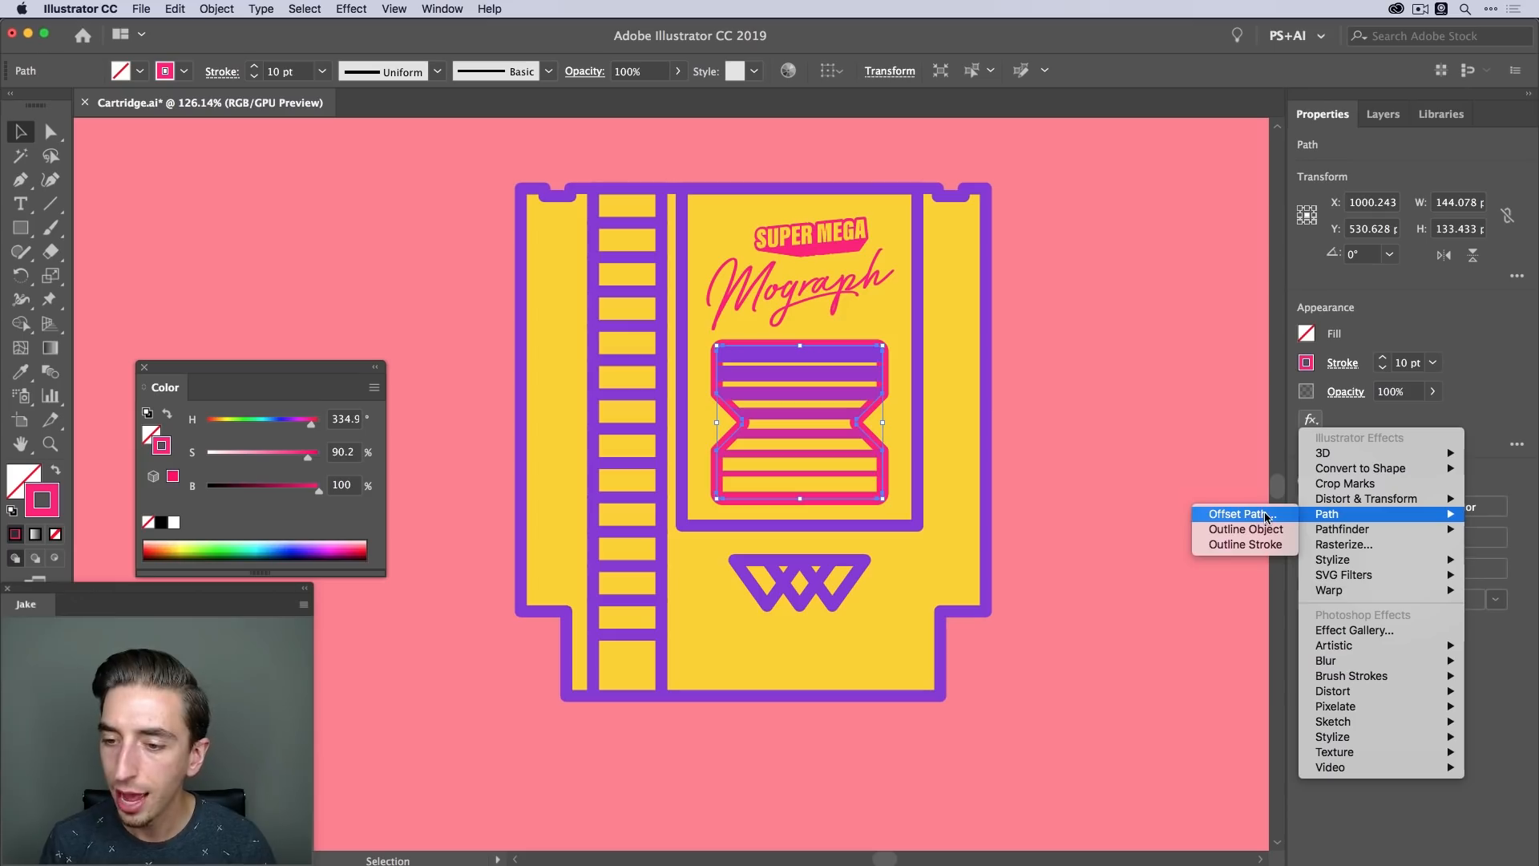
pyautogui.click(1265, 516)
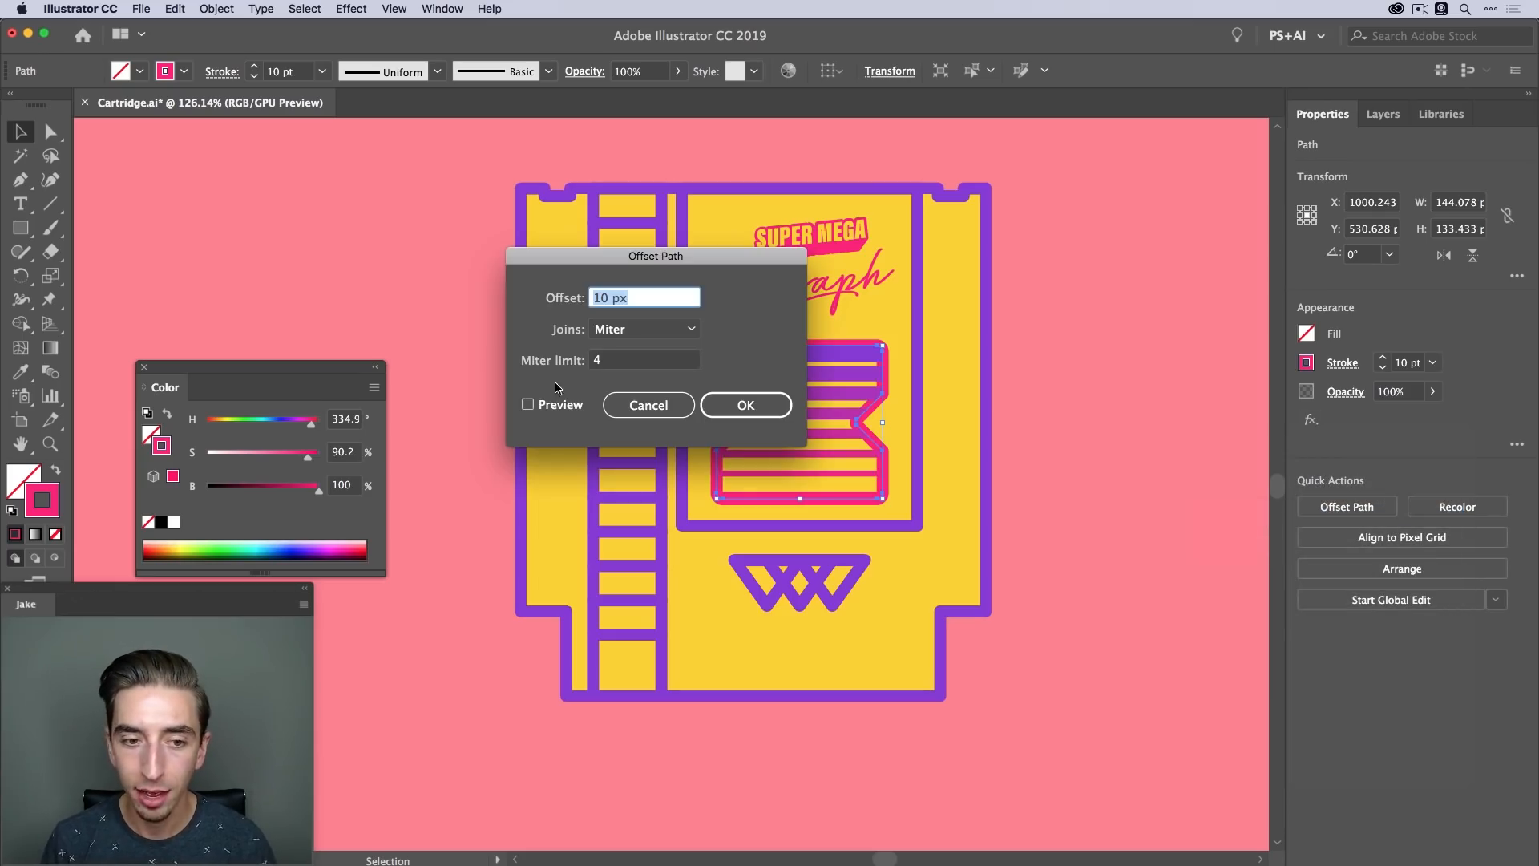
pyautogui.click(551, 404)
pyautogui.moveTo(729, 261); pyautogui.dragTo(1198, 279)
pyautogui.click(1137, 316)
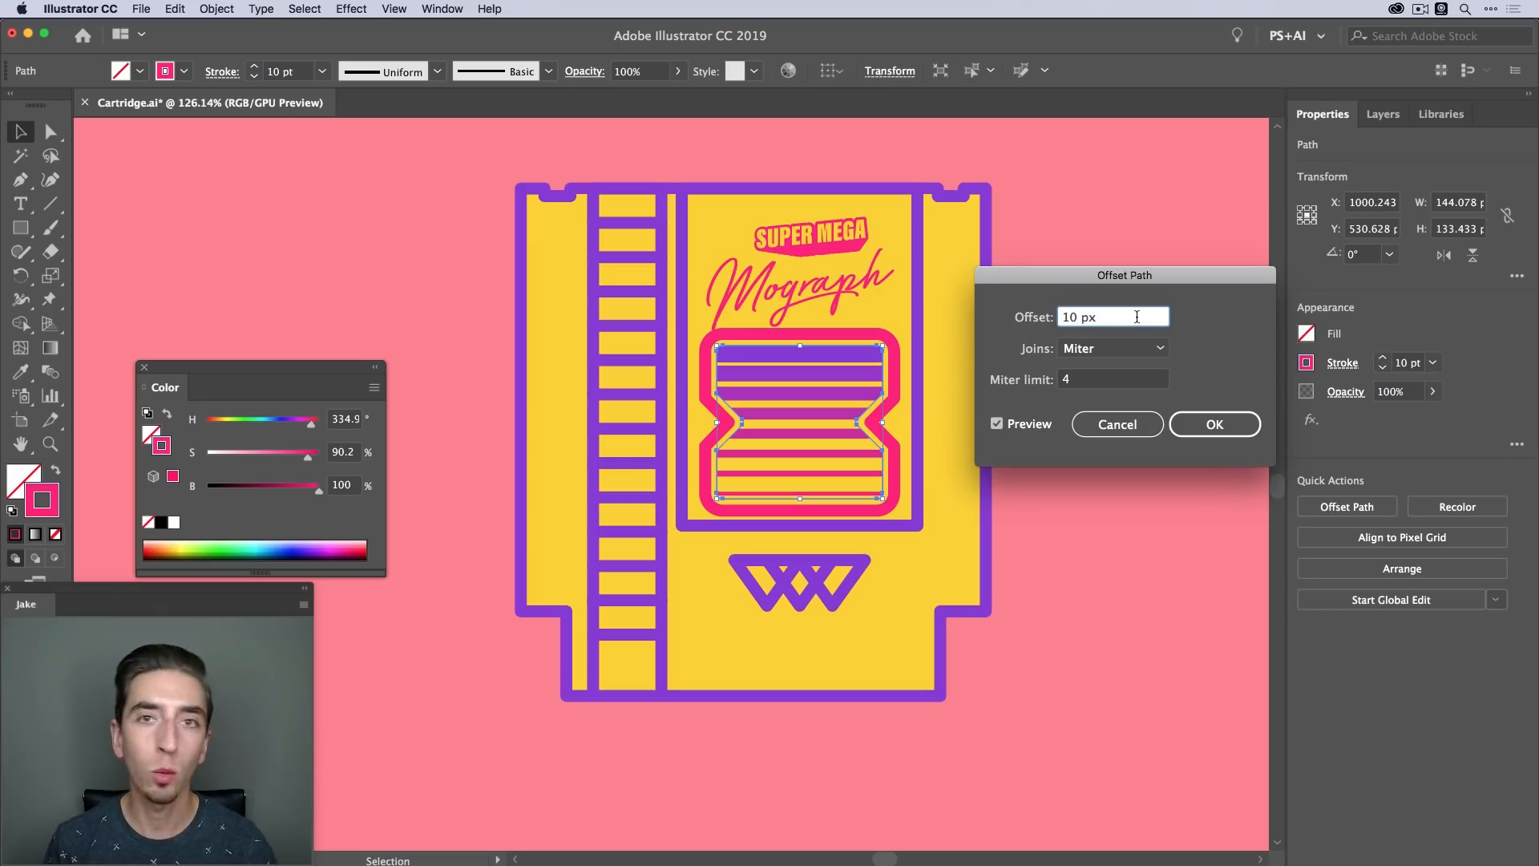
pyautogui.tripleClick(1137, 316)
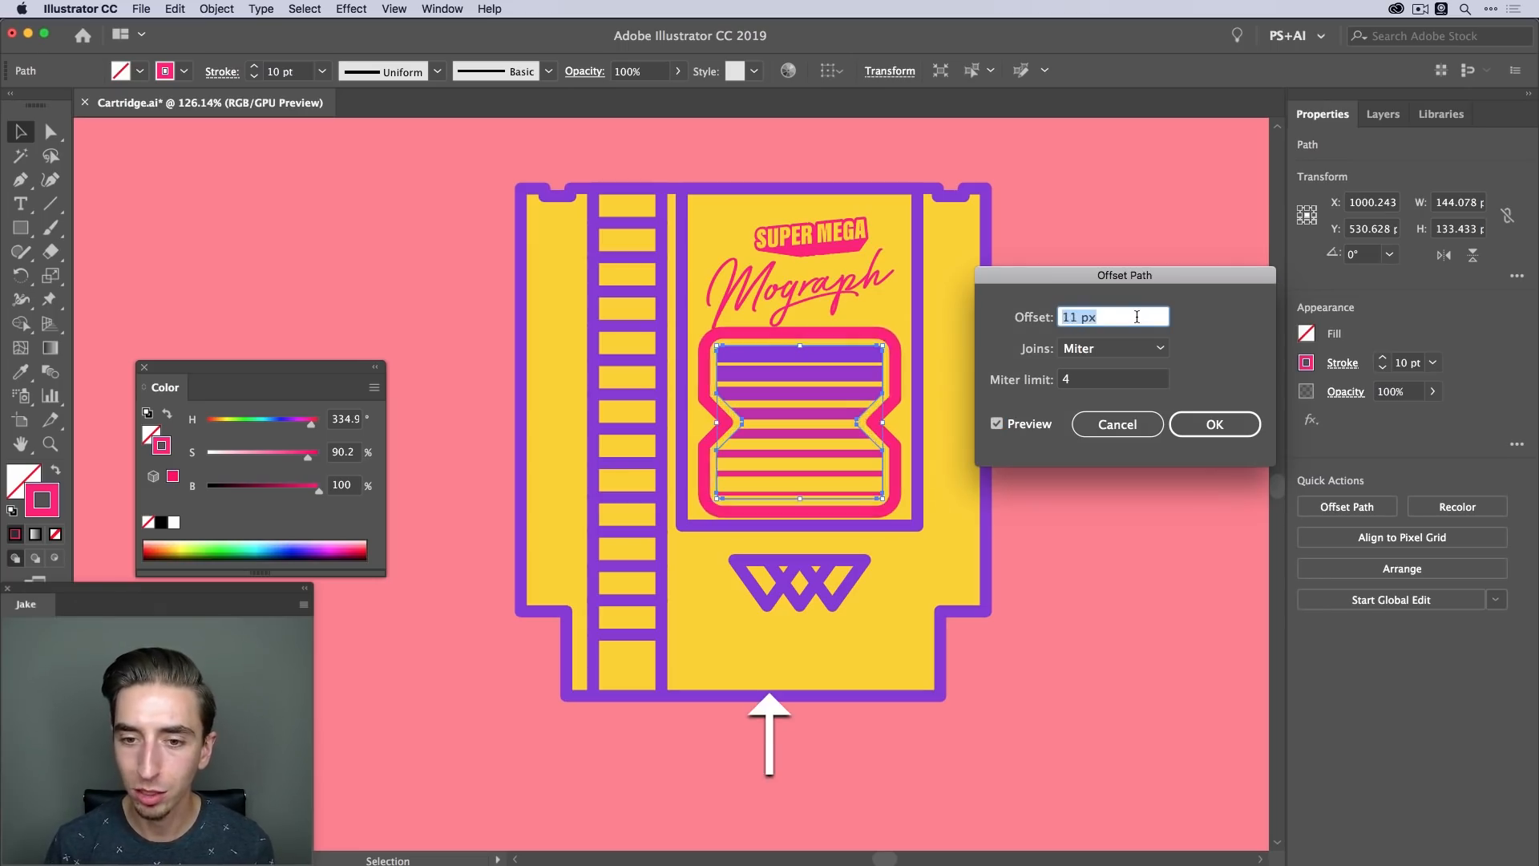
pyautogui.press('Down')
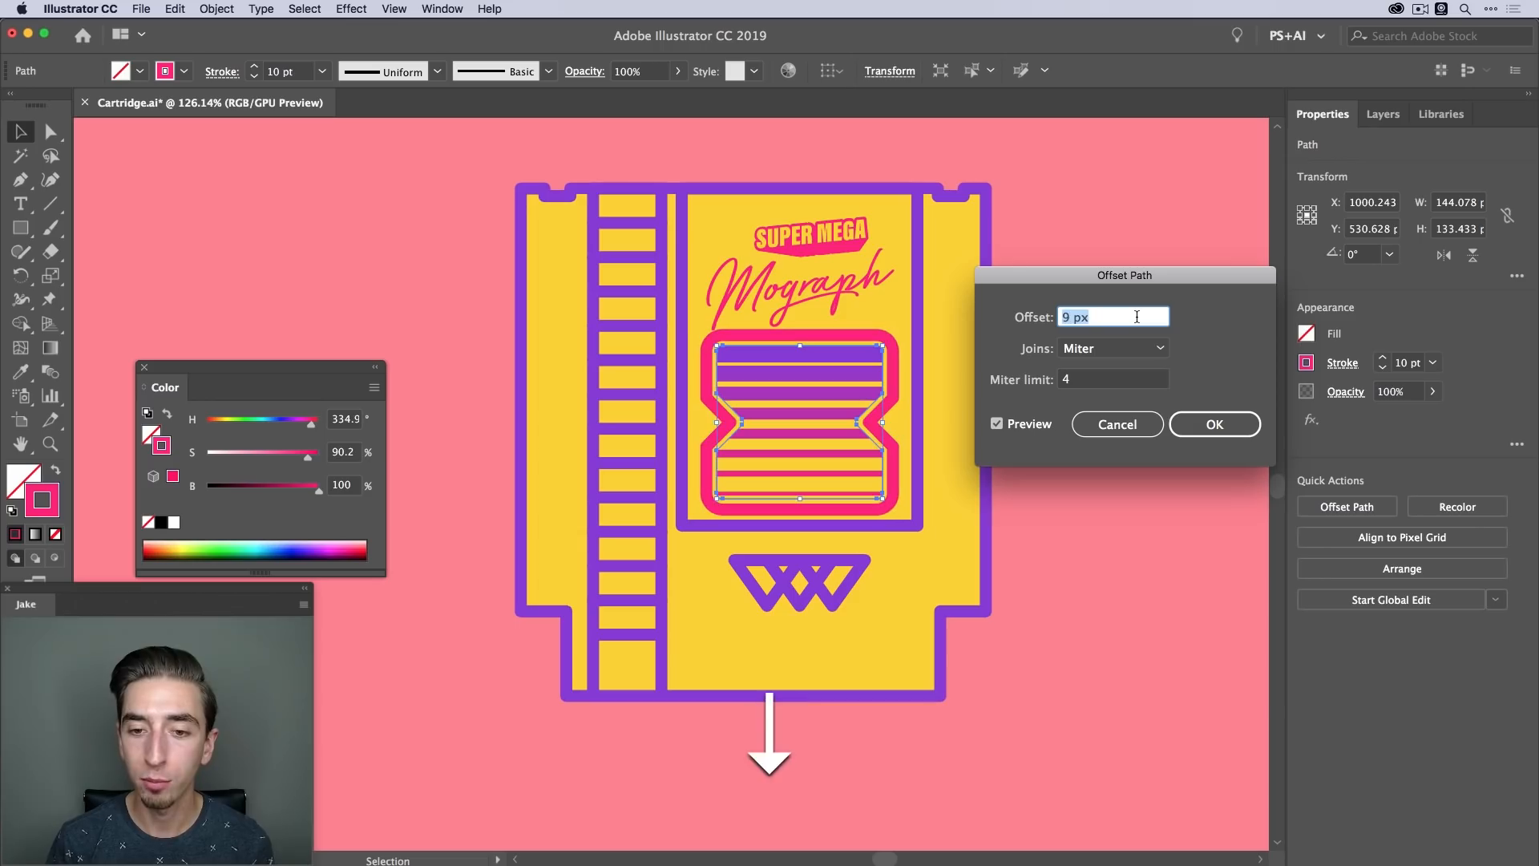
pyautogui.press('Up')
pyautogui.press('Down')
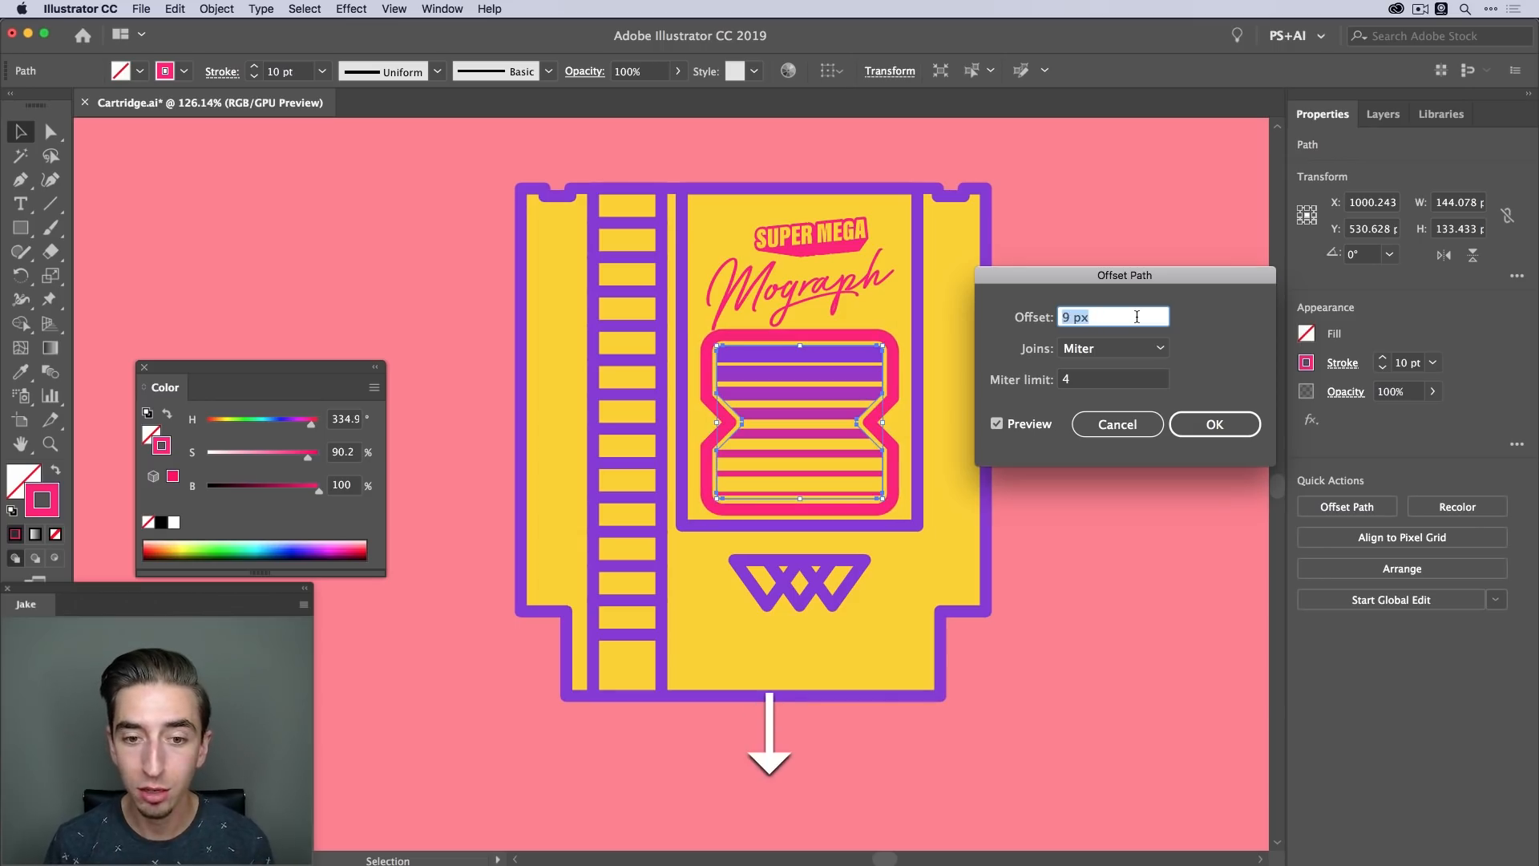
pyautogui.press('Up')
# Set the Offset Path effect to round joins and a 12 px offset, and apply it to the pink outline
pyautogui.click(1105, 350)
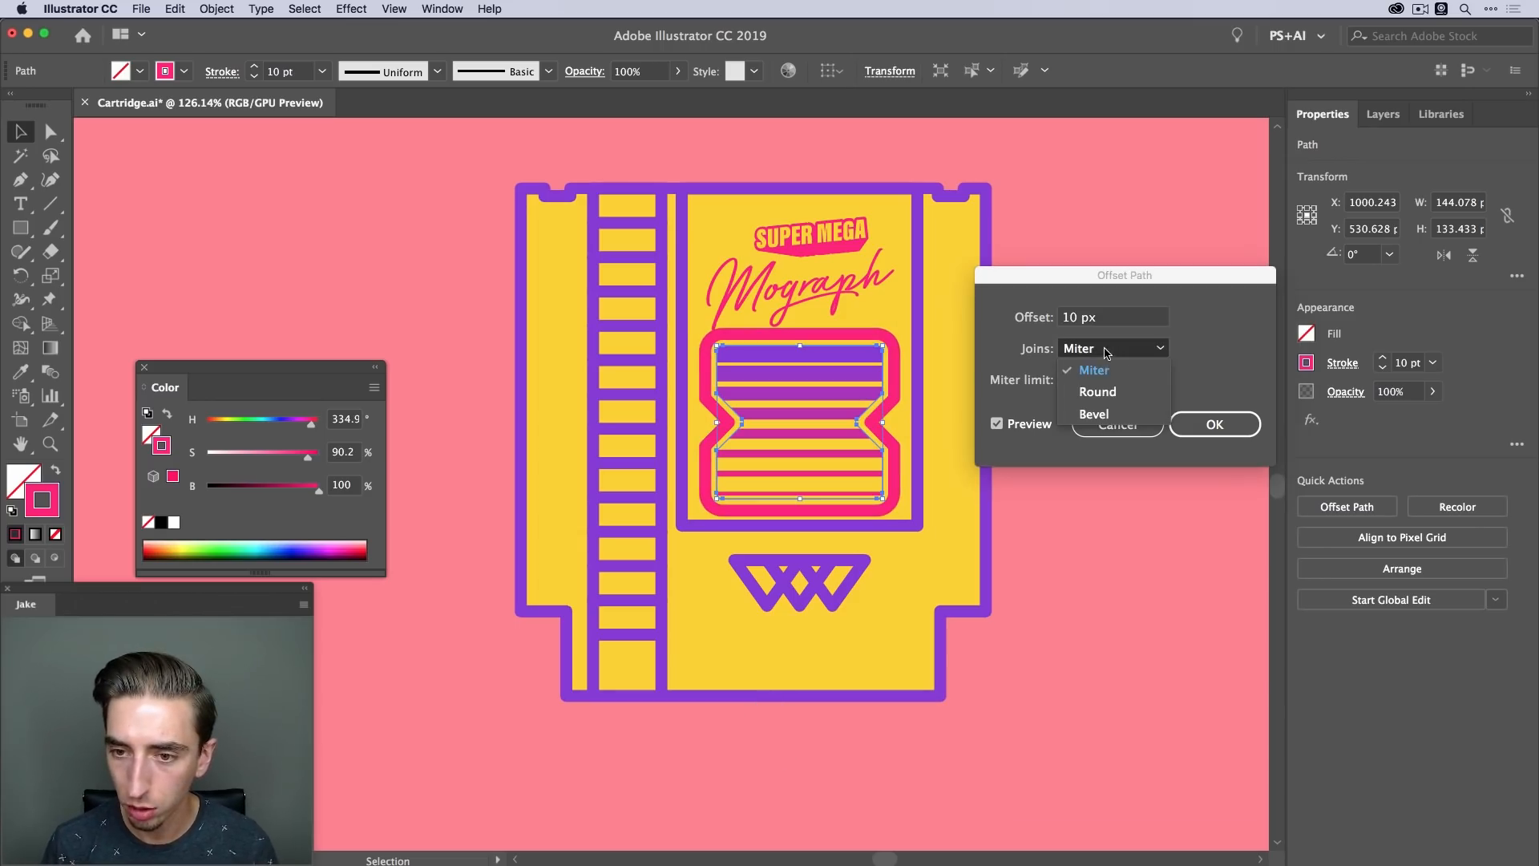
pyautogui.click(1109, 398)
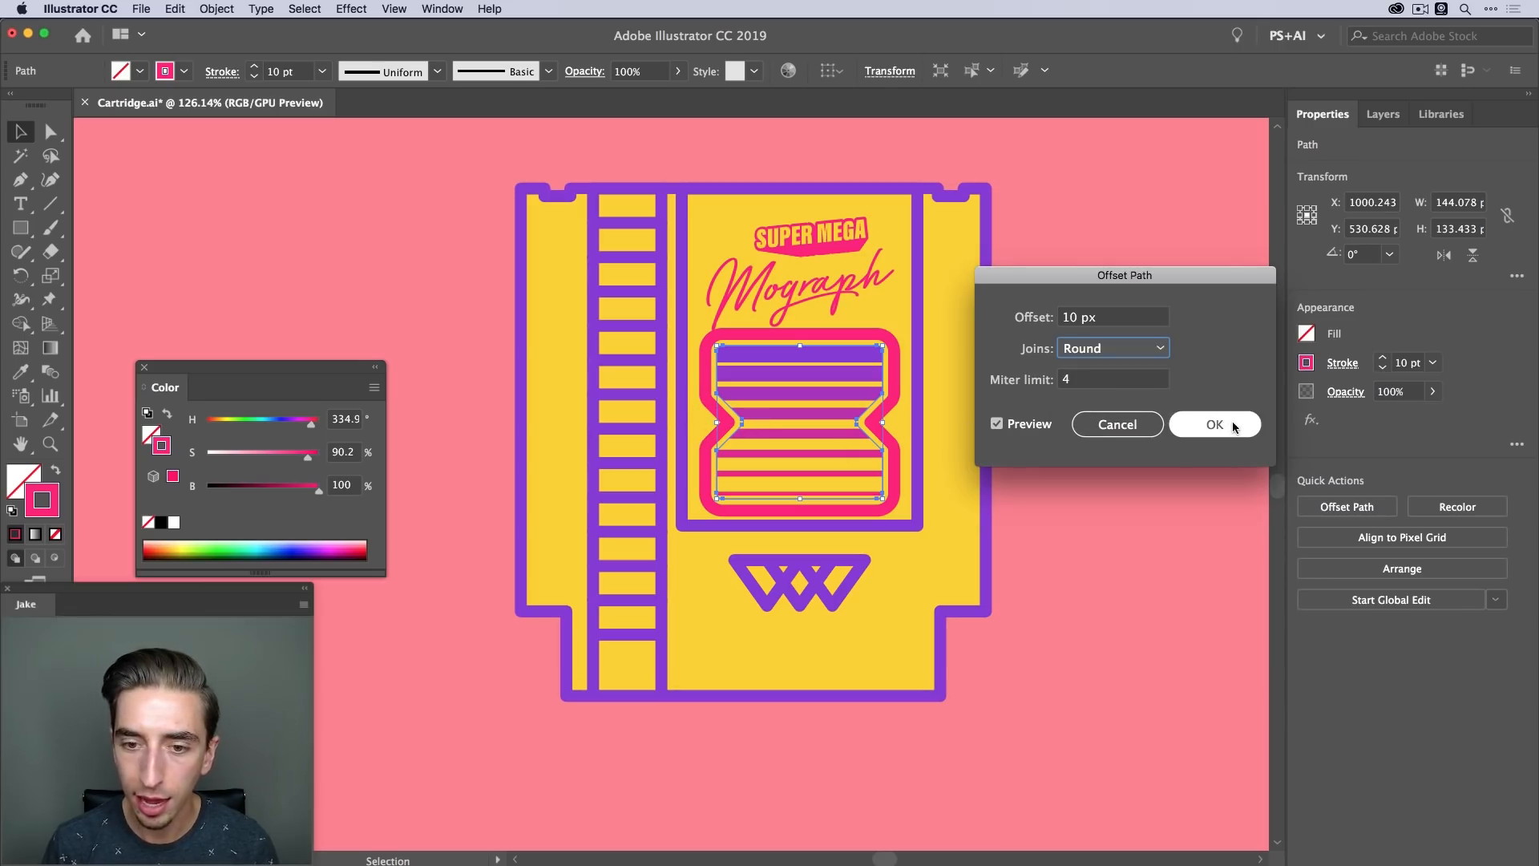
pyautogui.click(1088, 316)
pyautogui.press('Up')
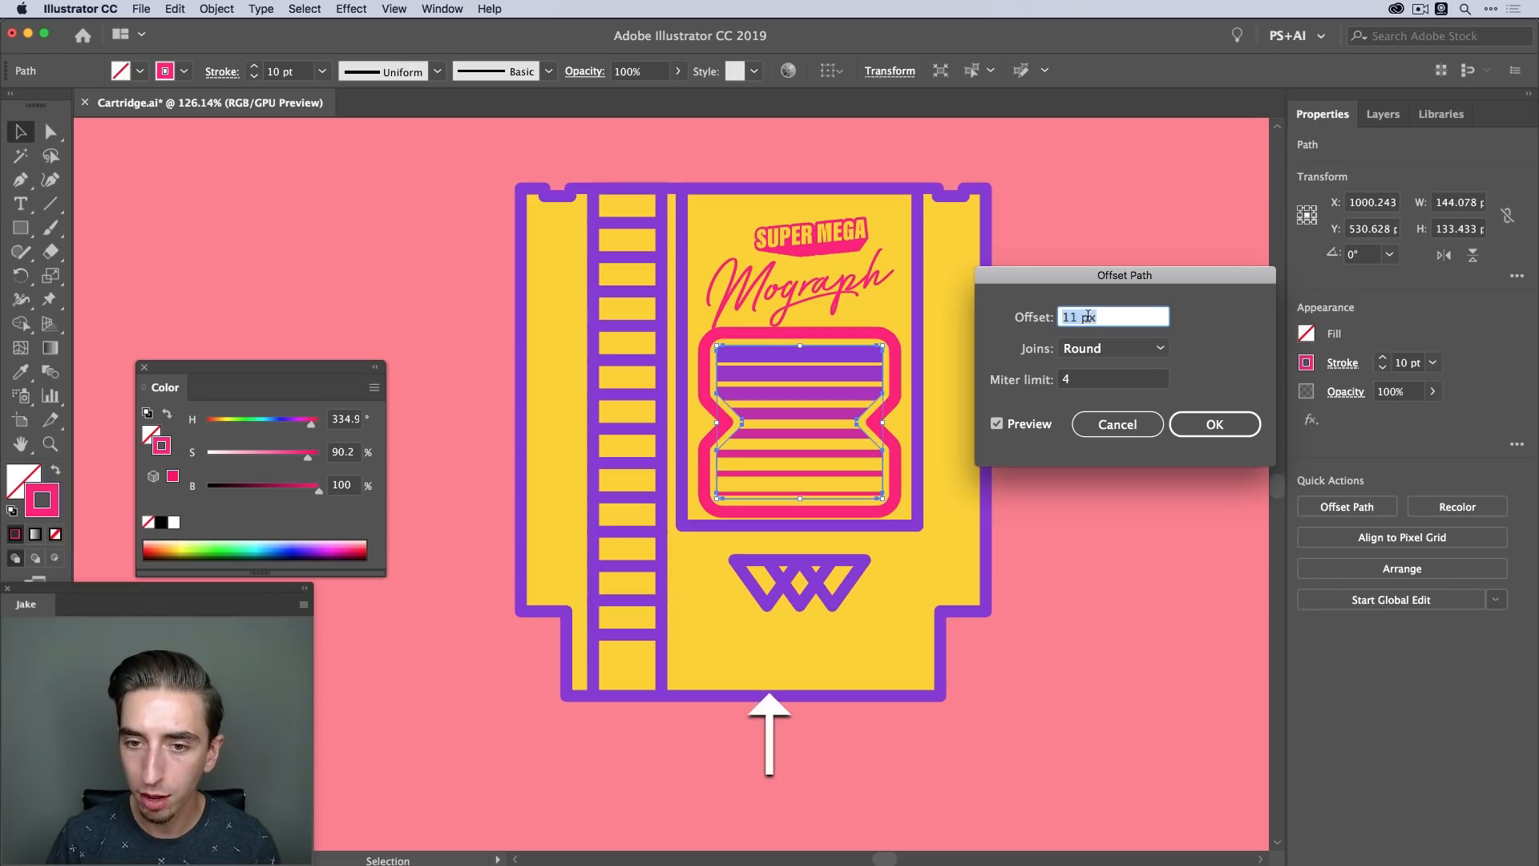
pyautogui.press('Up')
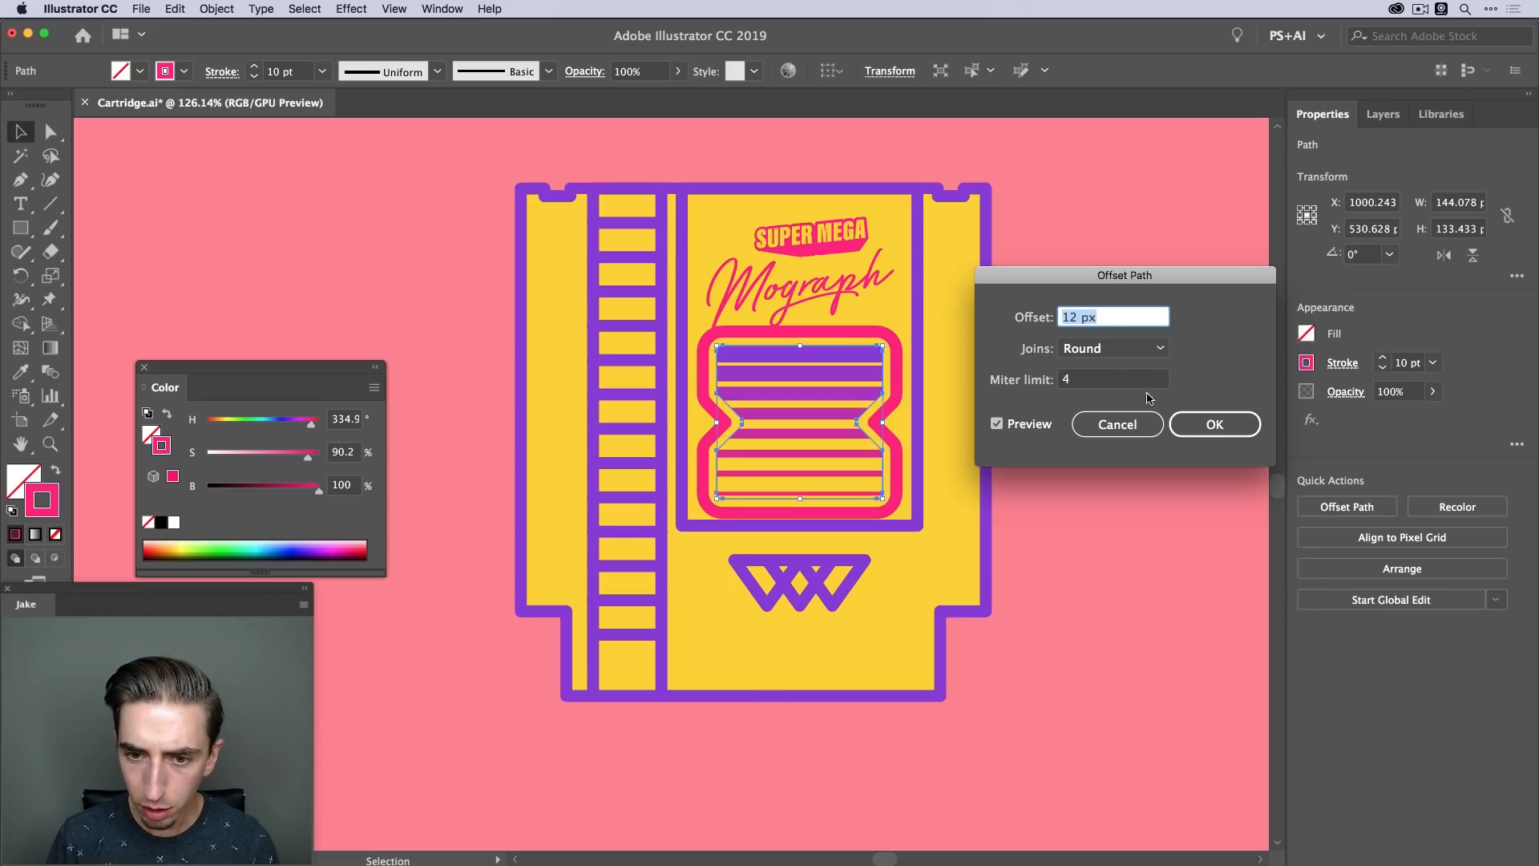
pyautogui.click(1213, 443)
pyautogui.click(1066, 362)
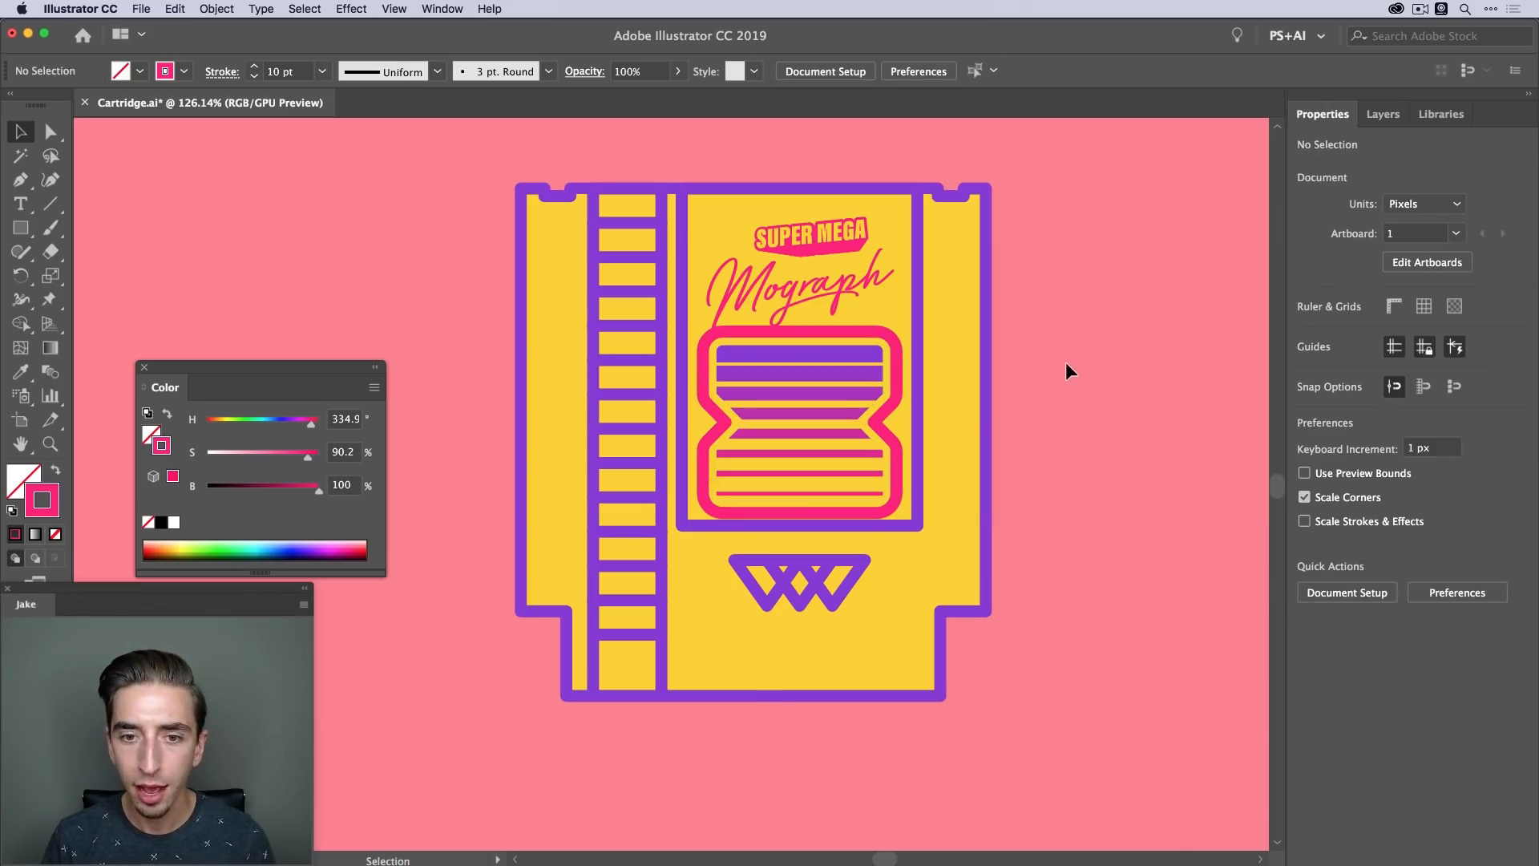
# Select the clip group of blended purple-to-pink lines inside the pink outline
pyautogui.click(874, 356)
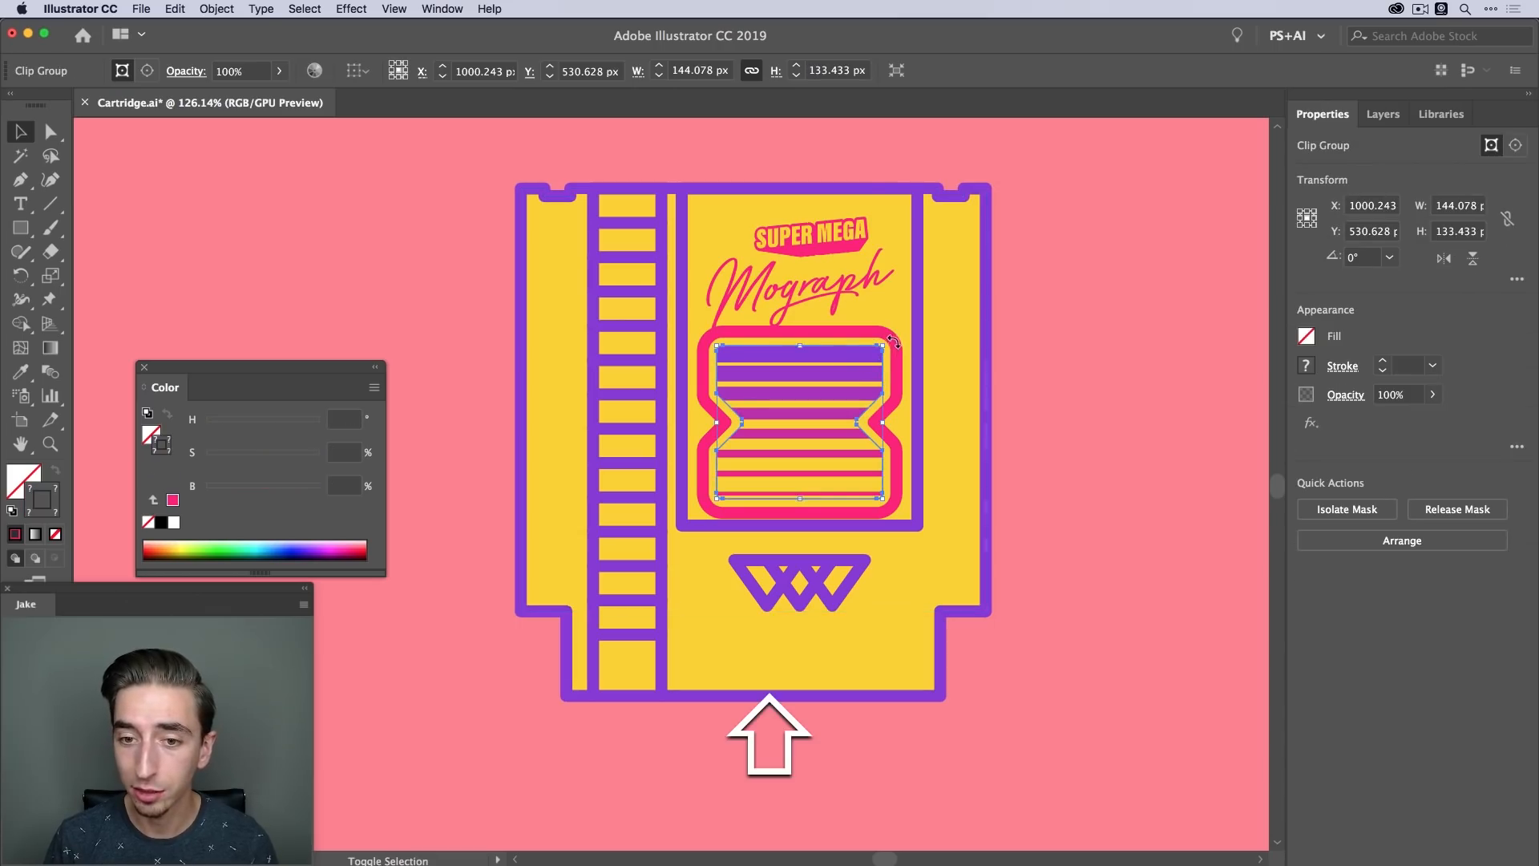
pyautogui.press('super+shift+a')
pyautogui.click(851, 353)
pyautogui.click(848, 346)
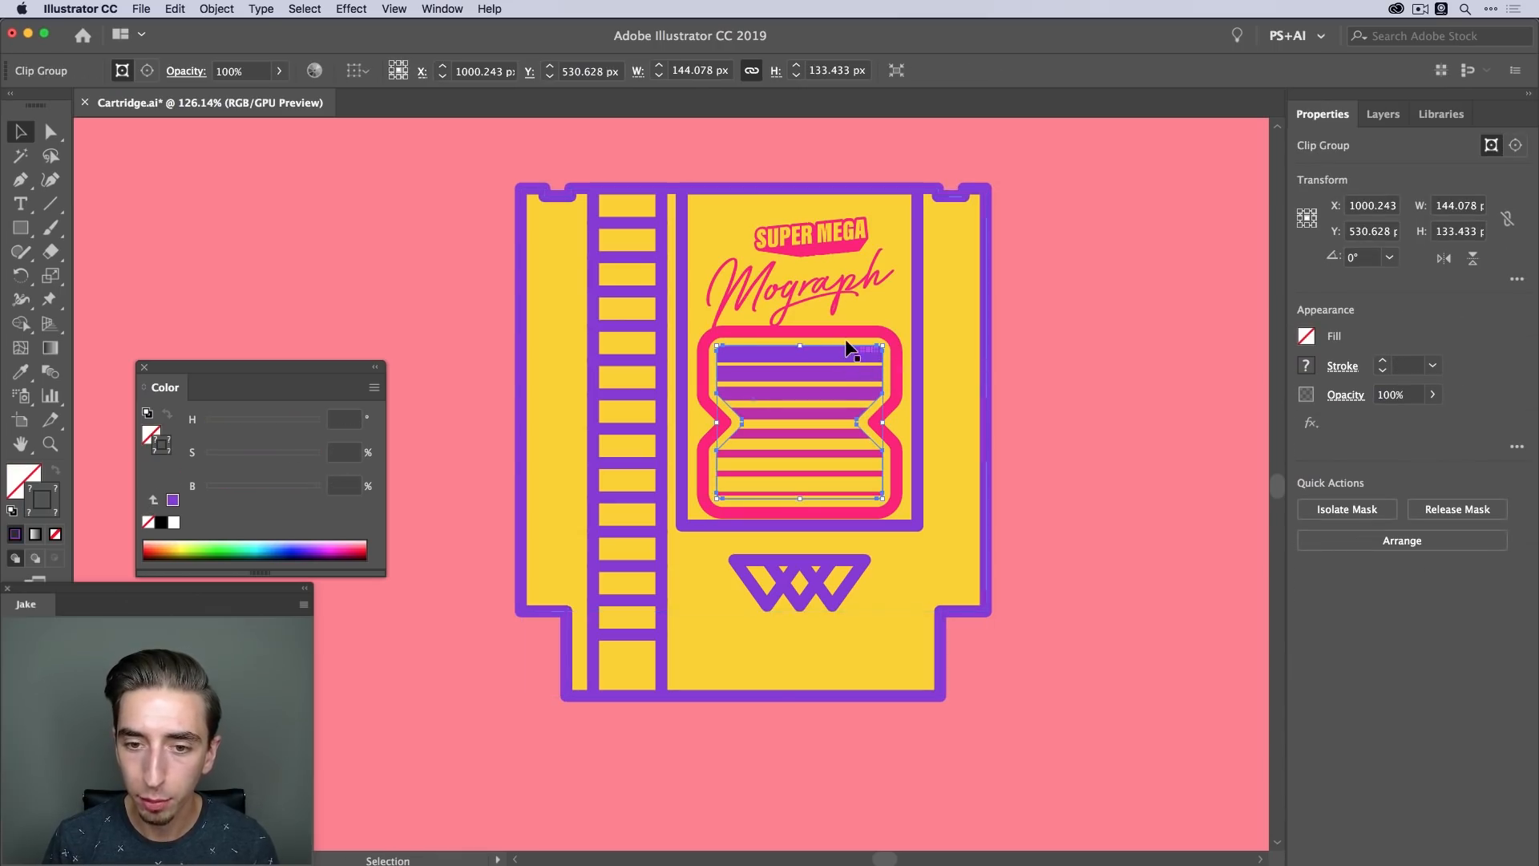
# Scale the striped clip group and its pink outline path together down to about 125 by 116 px
pyautogui.click(852, 343)
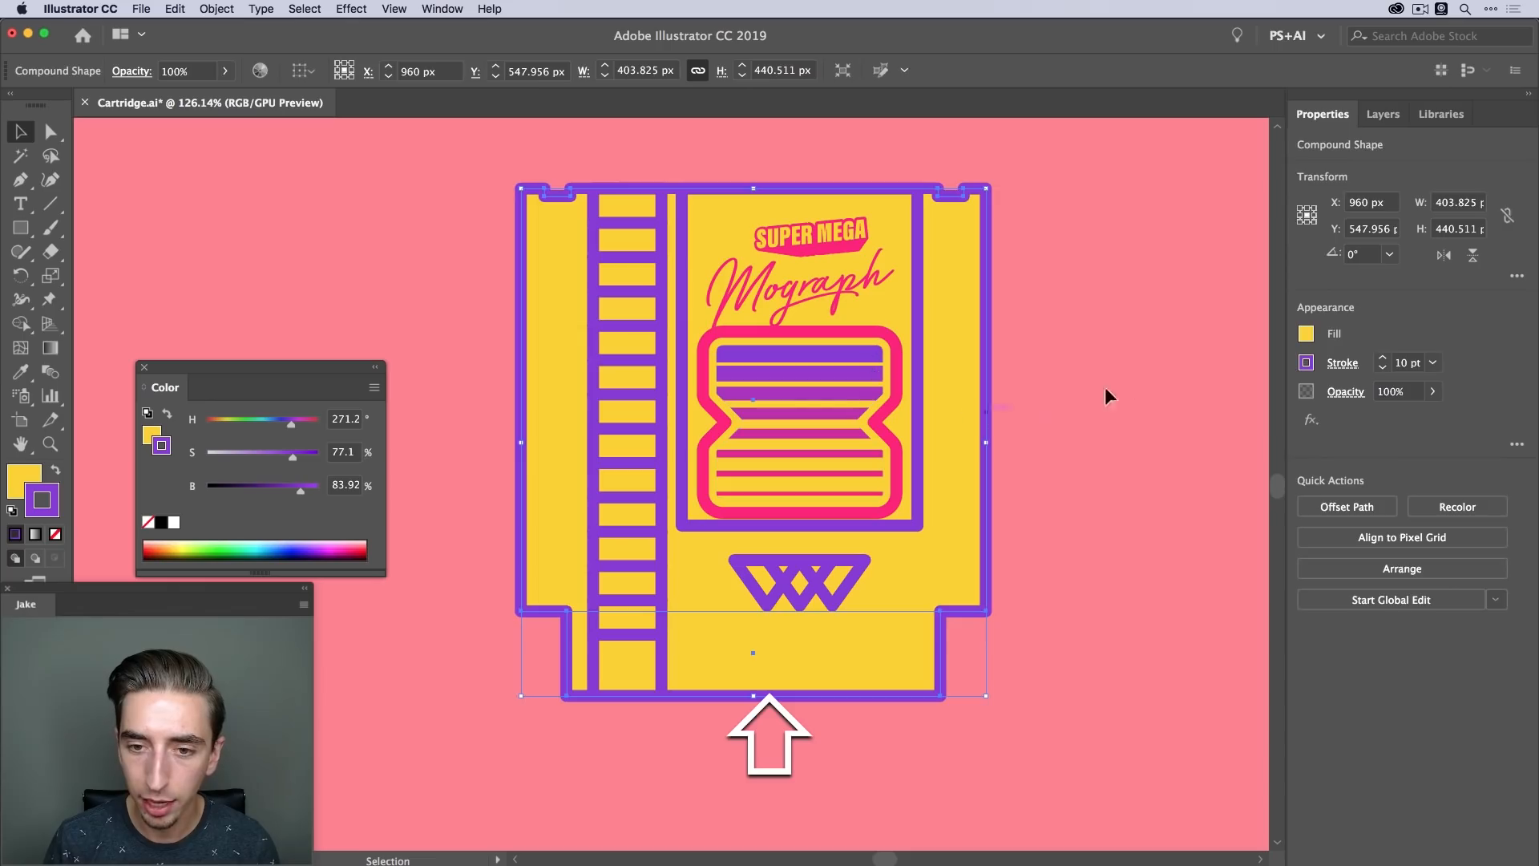
pyautogui.click(1202, 254)
pyautogui.click(1382, 114)
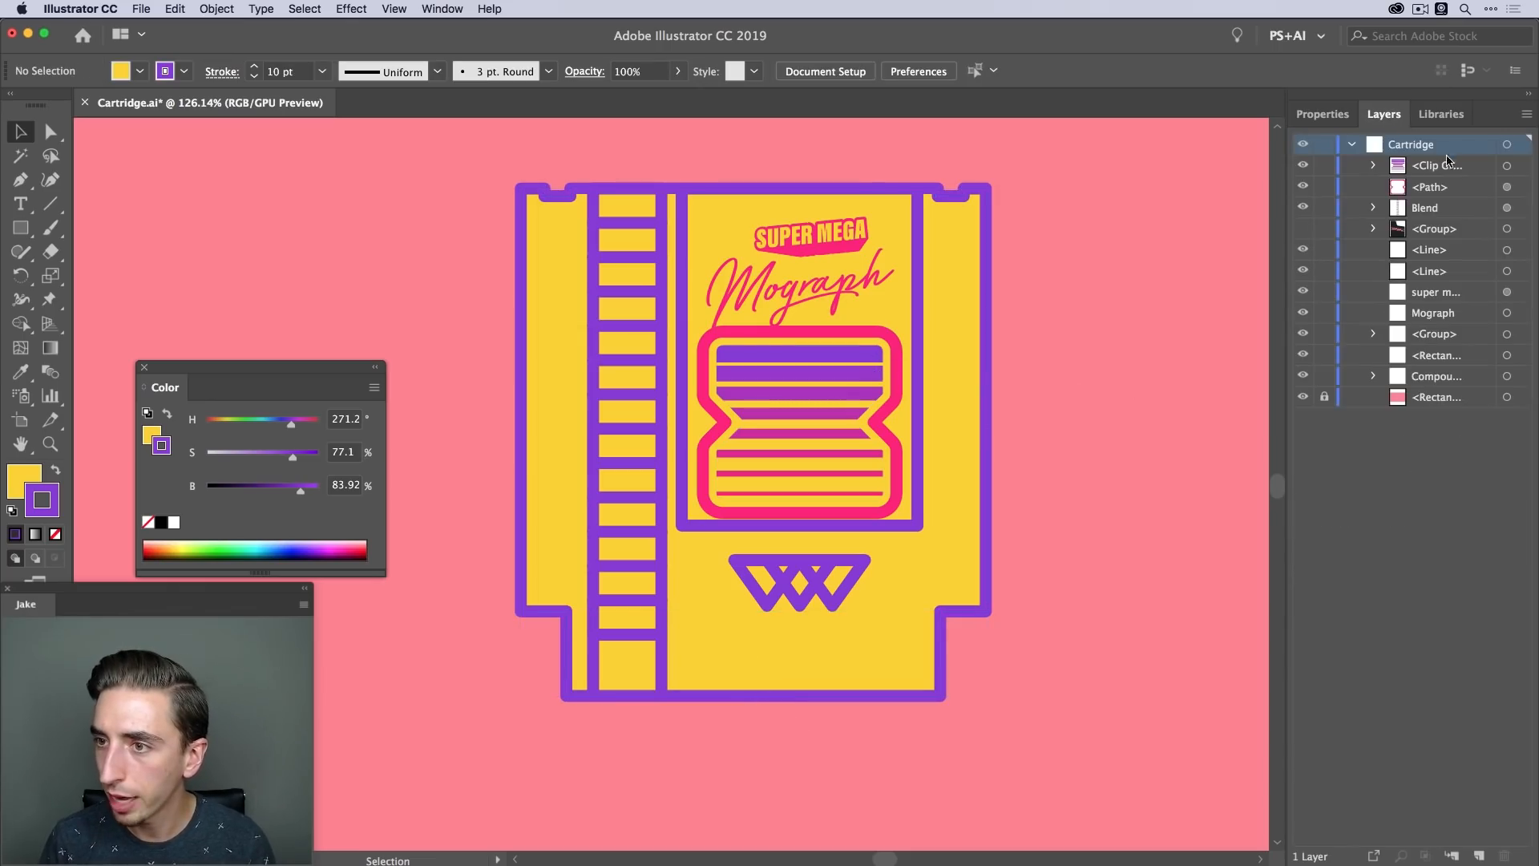
pyautogui.click(1508, 168)
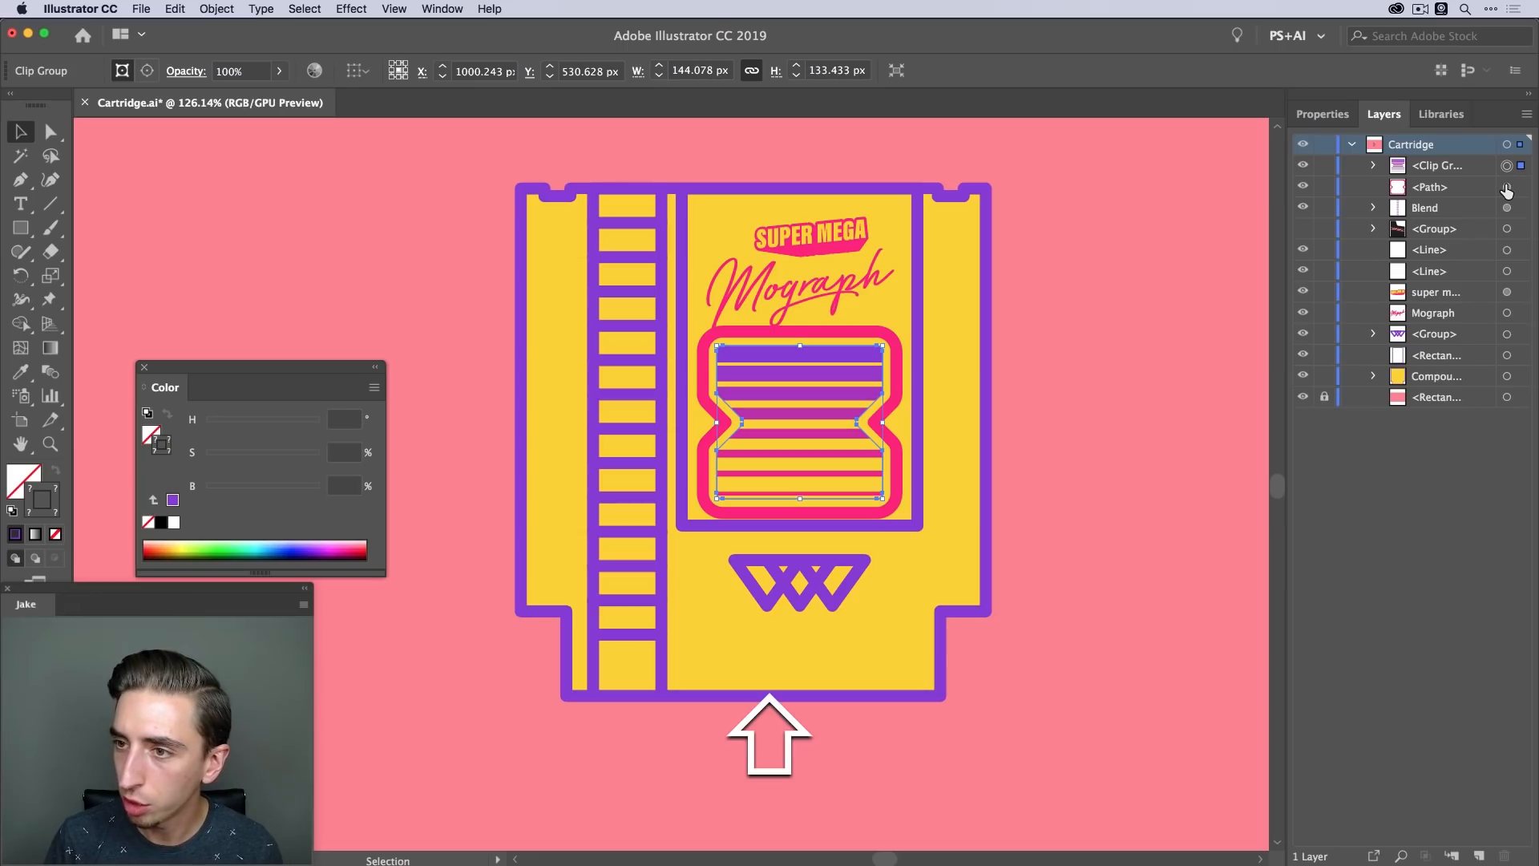
pyautogui.keyDown('shift'); pyautogui.click(1507, 188); pyautogui.keyUp('shift')
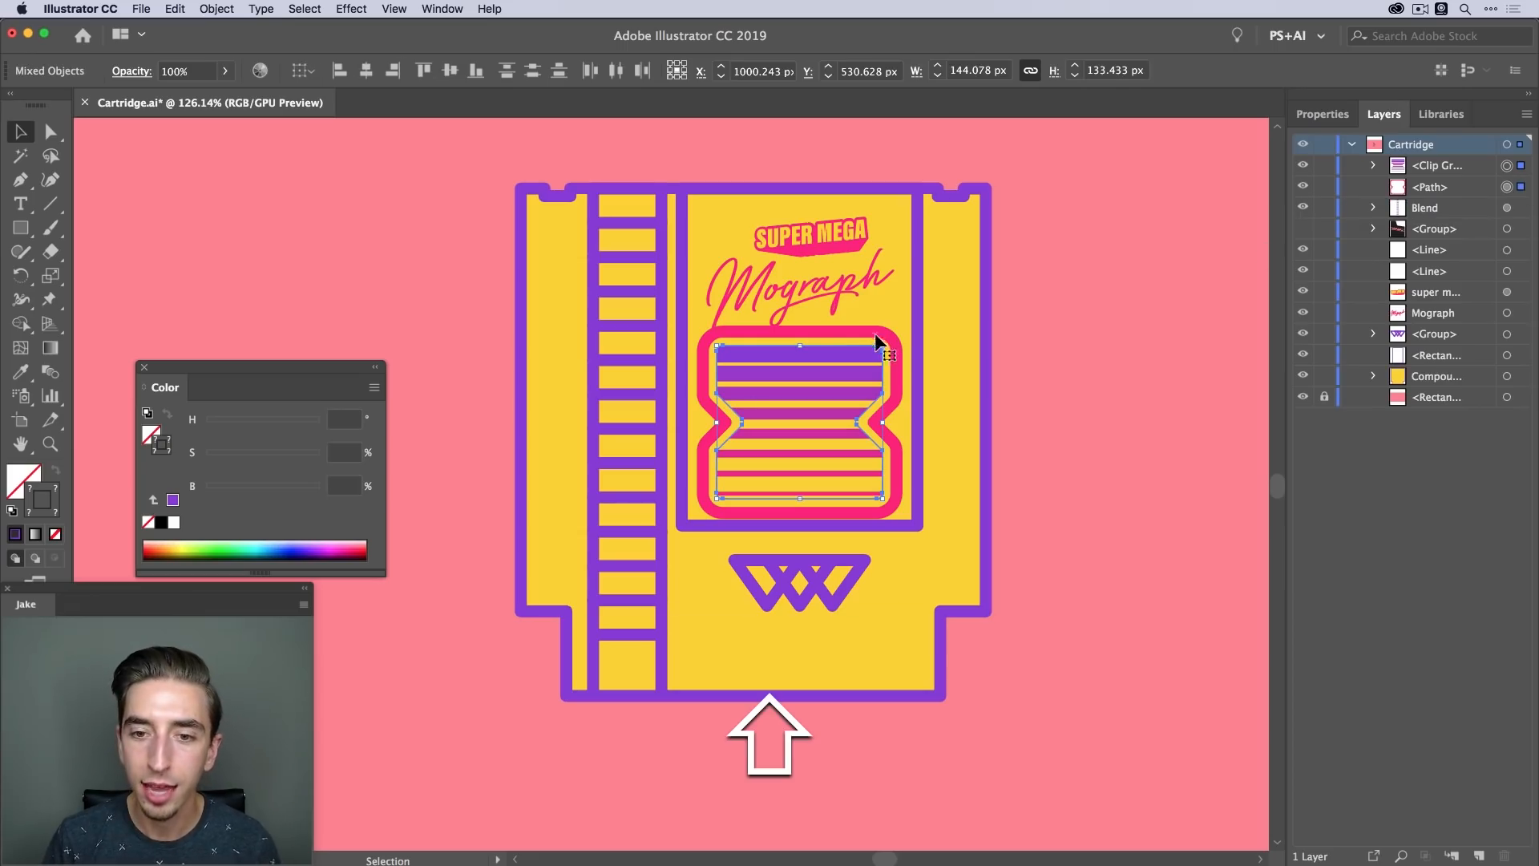
pyautogui.press('s')
pyautogui.moveTo(1006, 243)
pyautogui.mouseDown()
pyautogui.moveTo(1026, 247)
pyautogui.moveTo(994, 265)
pyautogui.mouseUp()
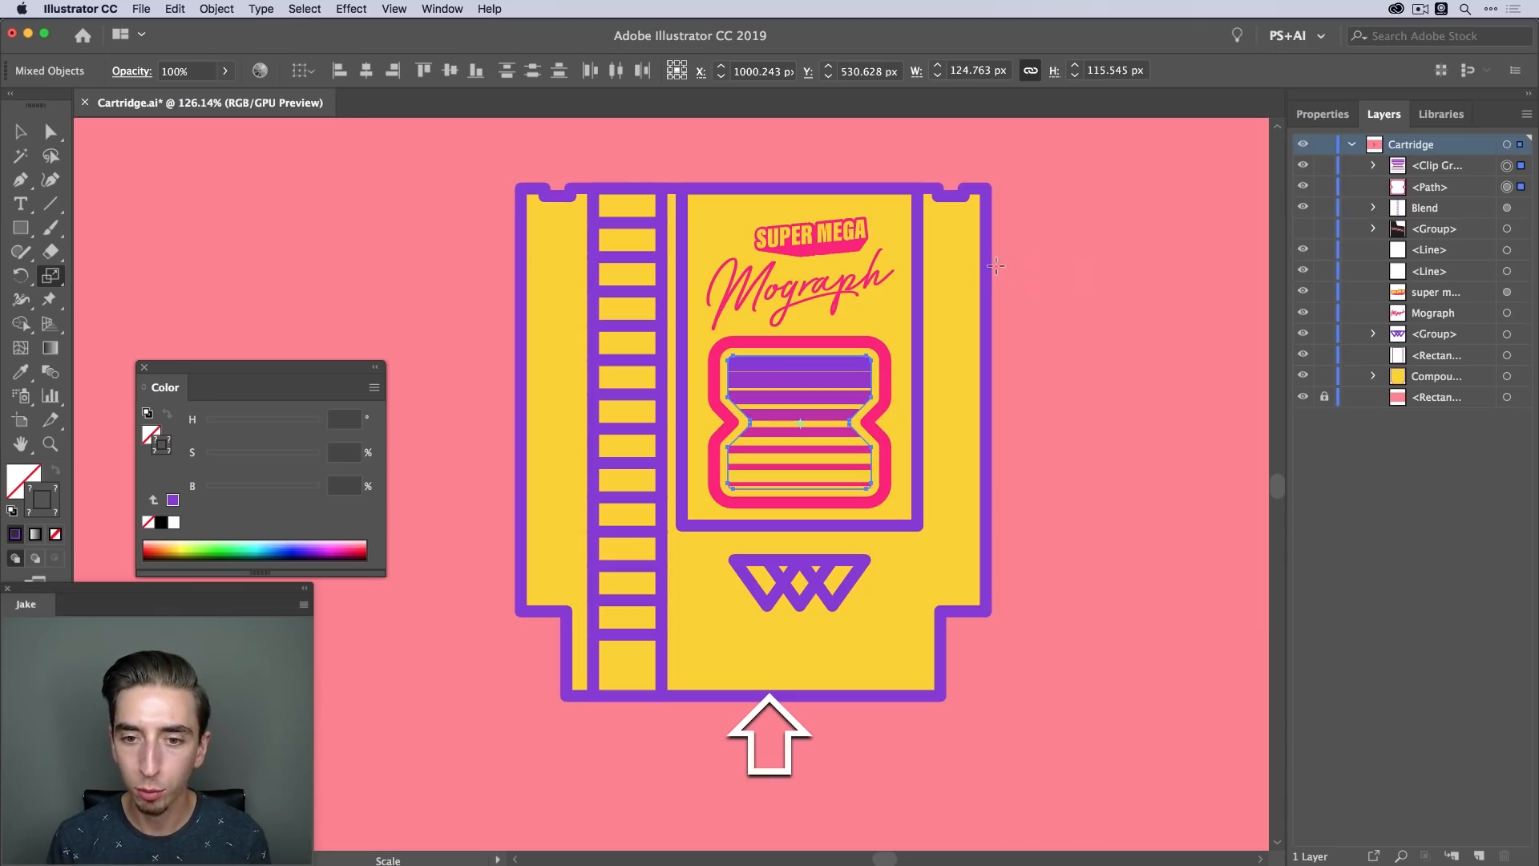
pyautogui.press('v')
pyautogui.click(1044, 263)
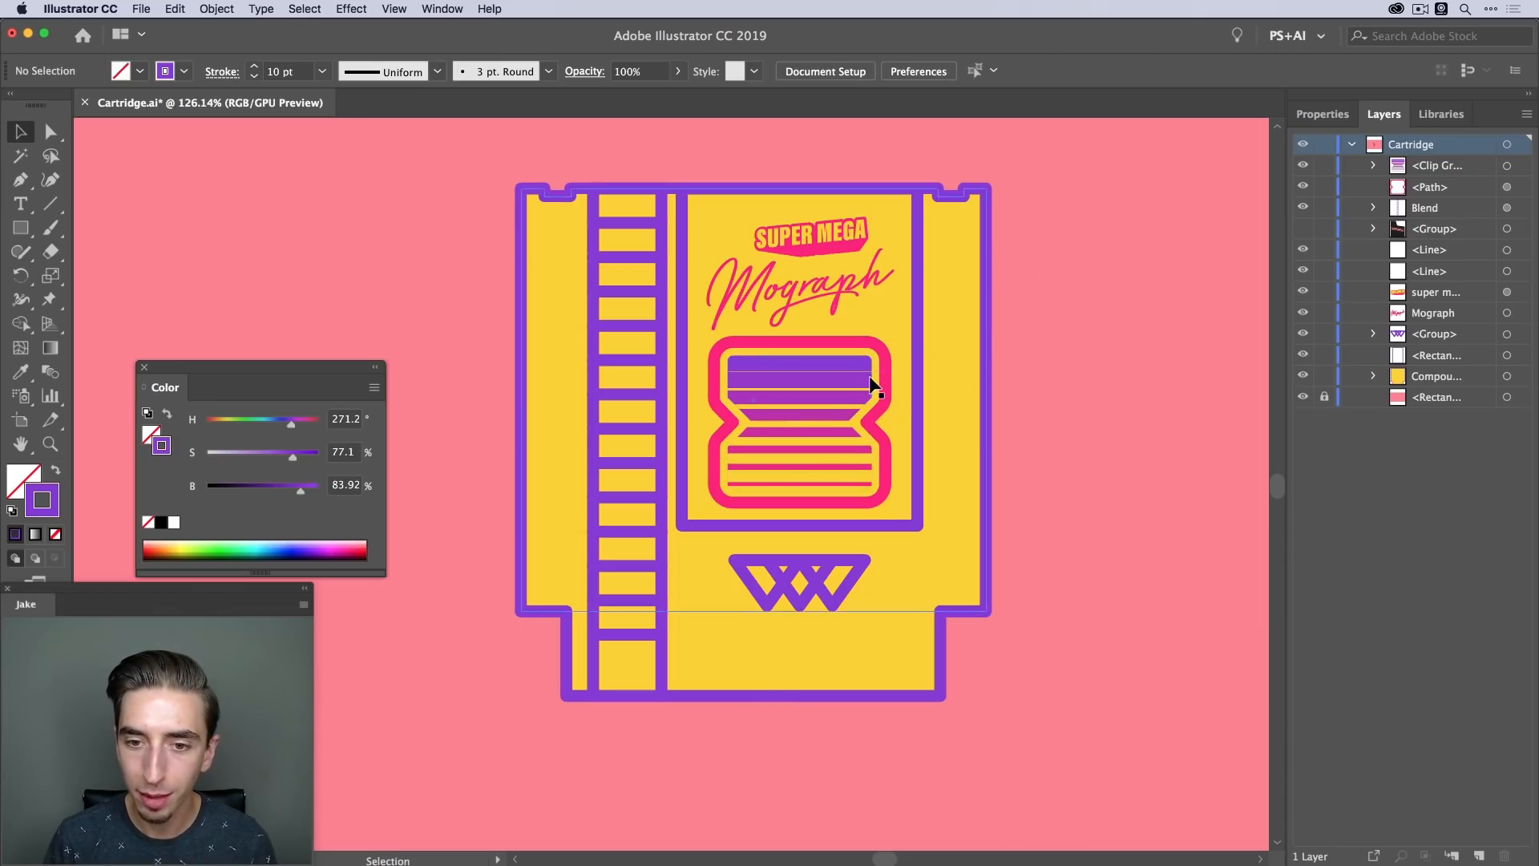
# Set the stroke weight of the pink outline path around the stripes to 6 pt
pyautogui.click(872, 375)
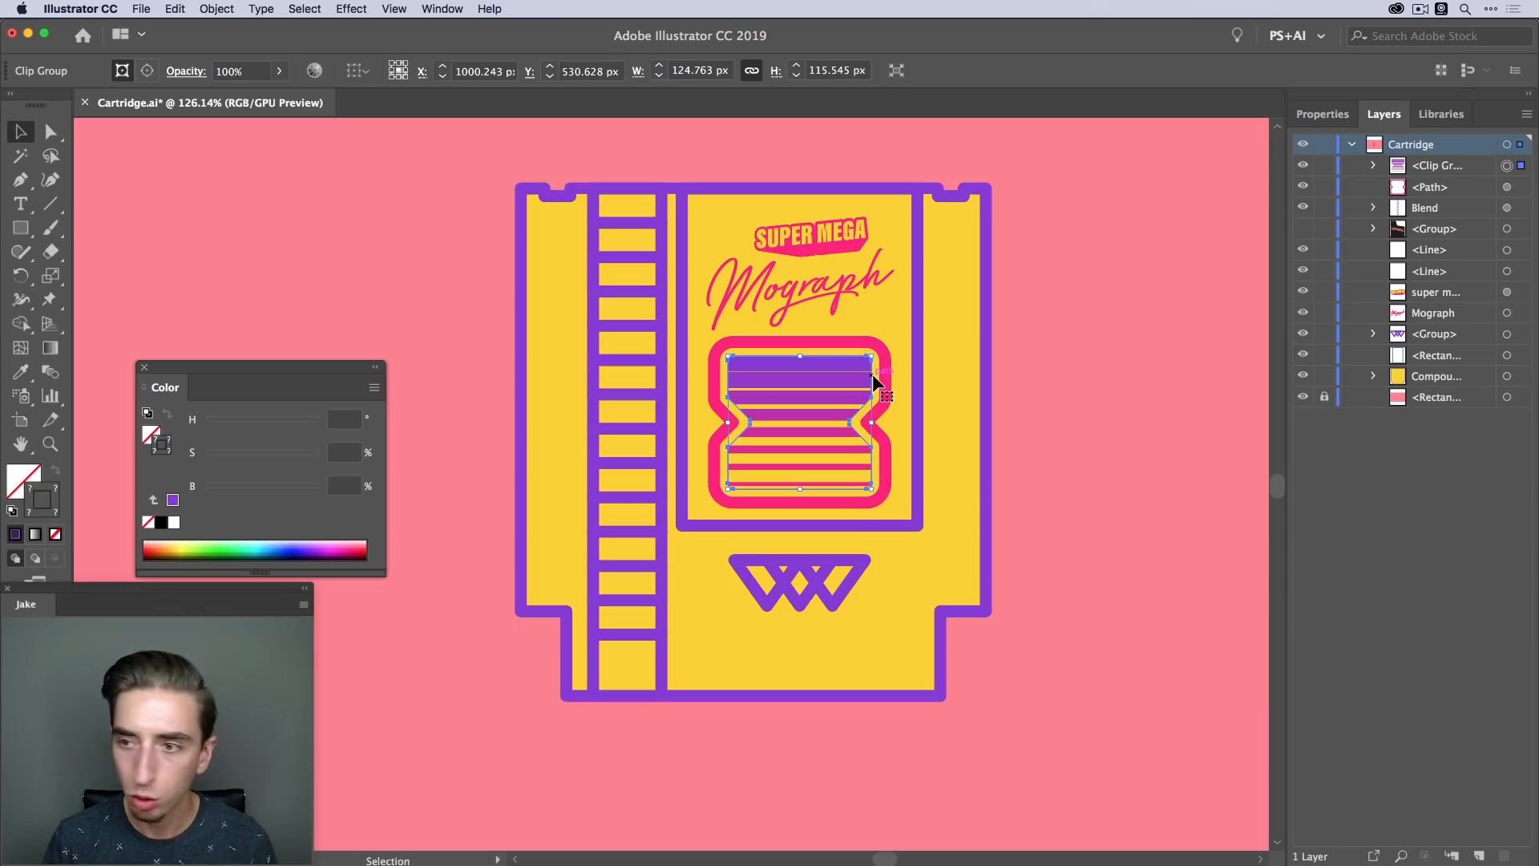
pyautogui.click(1507, 187)
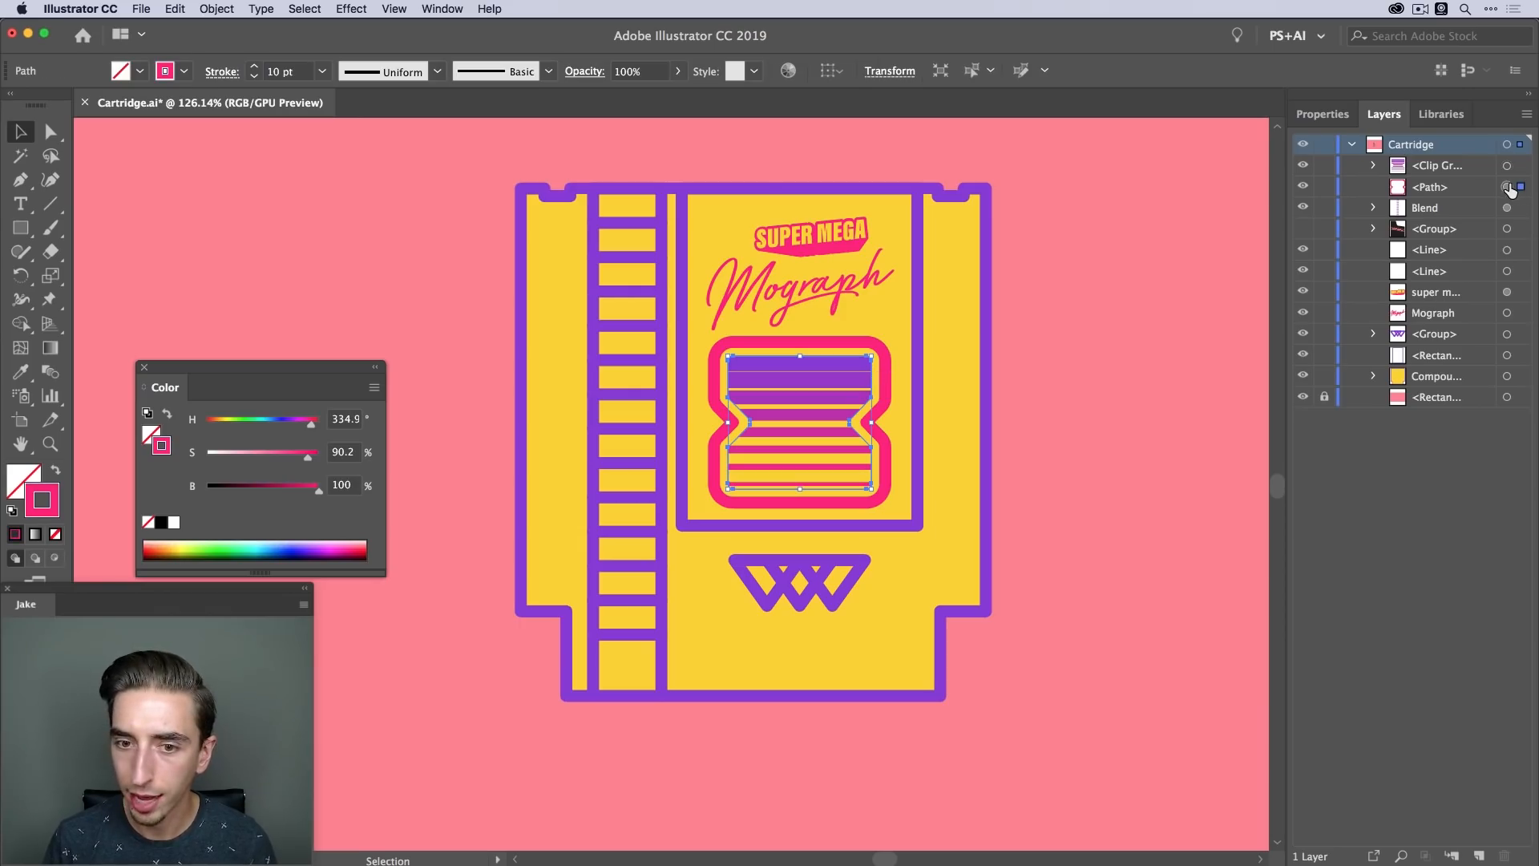
pyautogui.click(1331, 116)
pyautogui.click(1383, 369)
pyautogui.click(1383, 369)
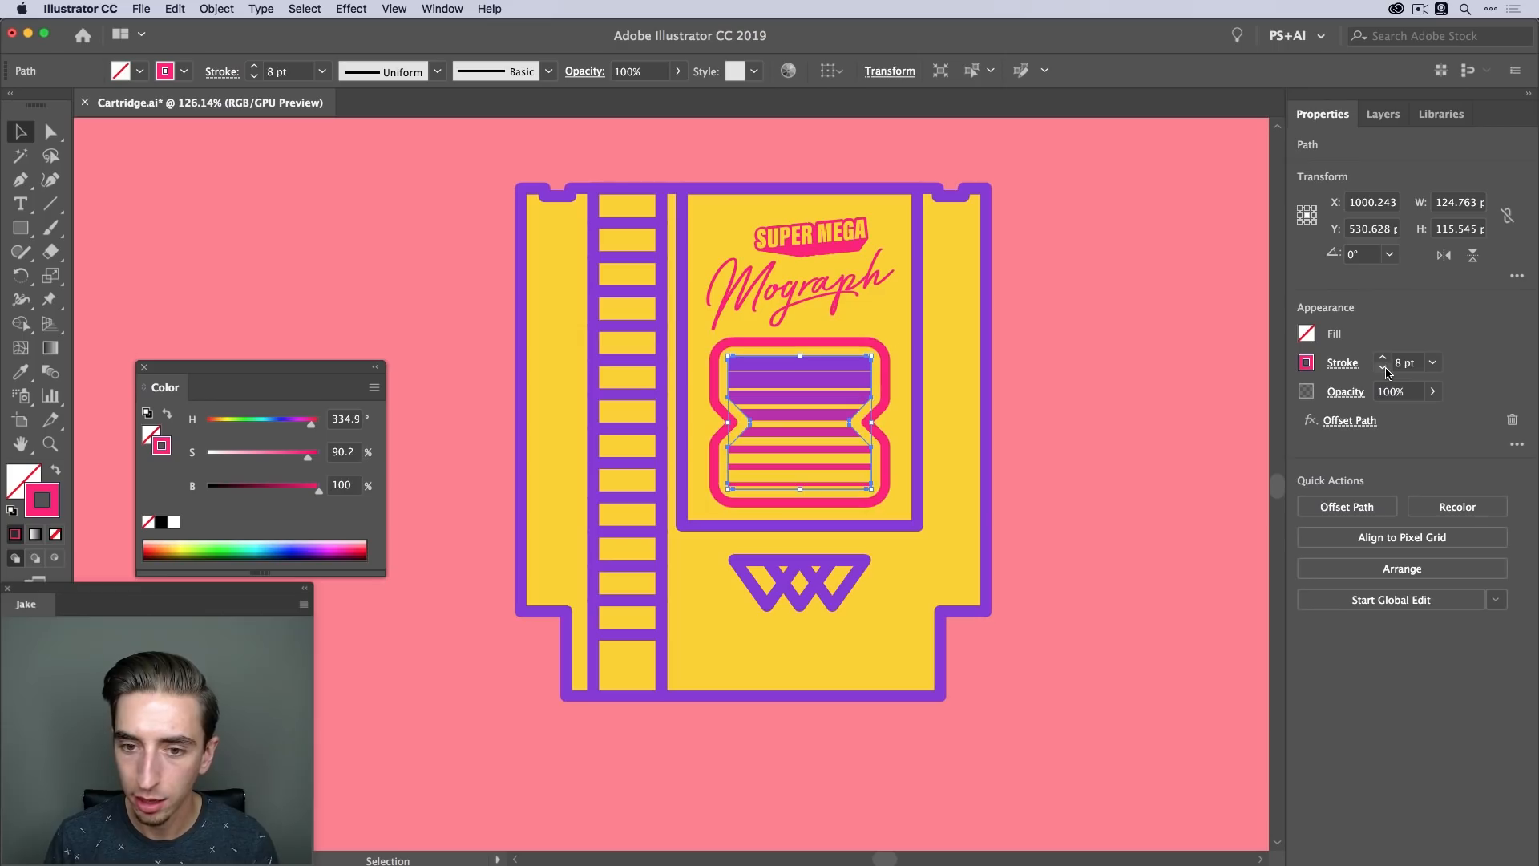
pyautogui.click(1383, 368)
pyautogui.click(1381, 368)
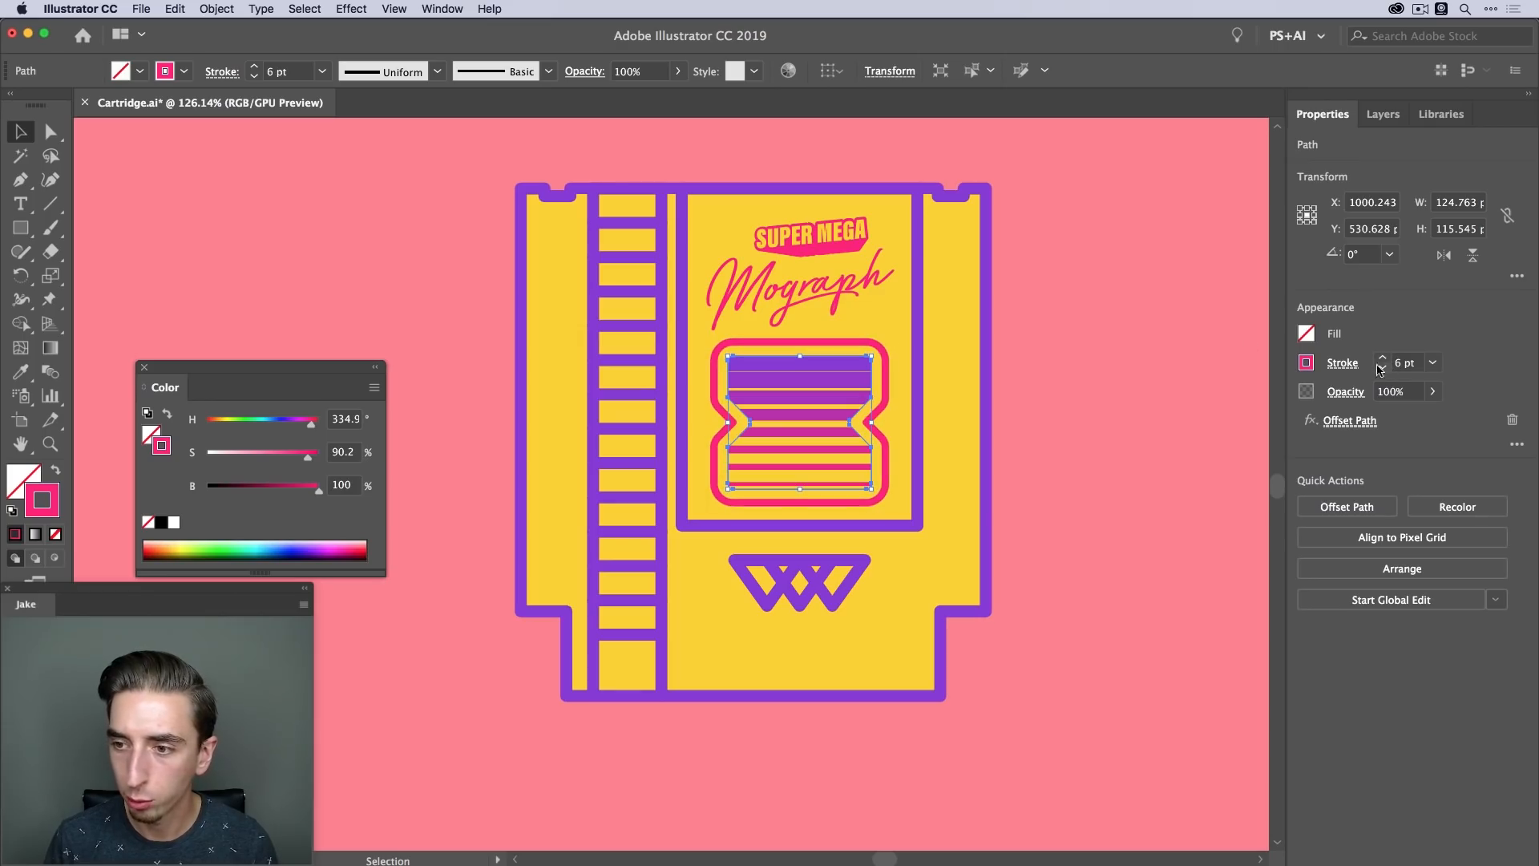
pyautogui.click(1155, 320)
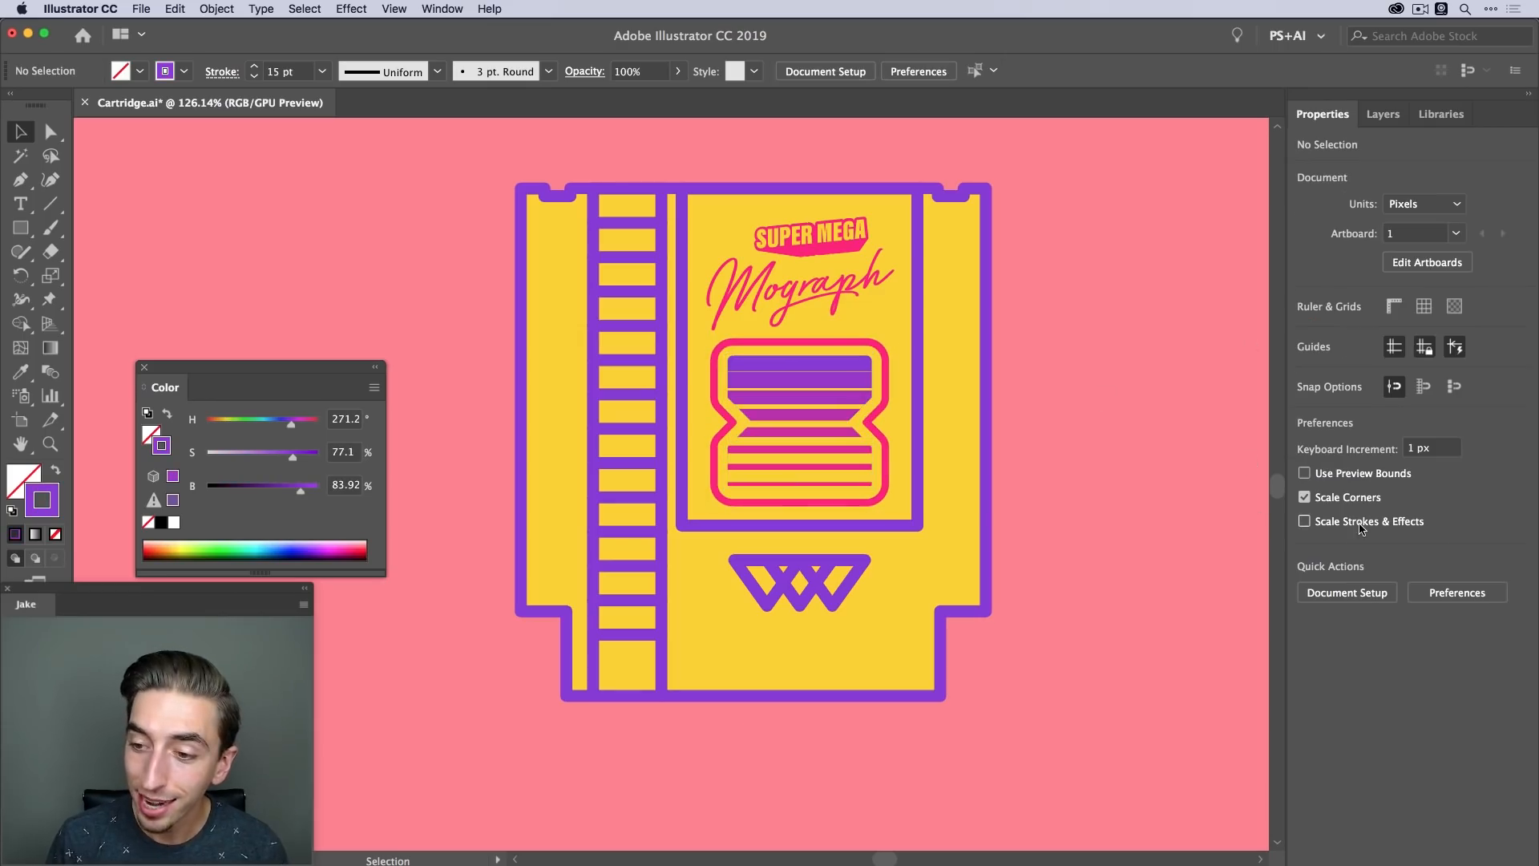
# Directly select the thickest purple line at the top of the striped graphic and set its stroke to 13 pt
pyautogui.press('a')
pyautogui.click(797, 363)
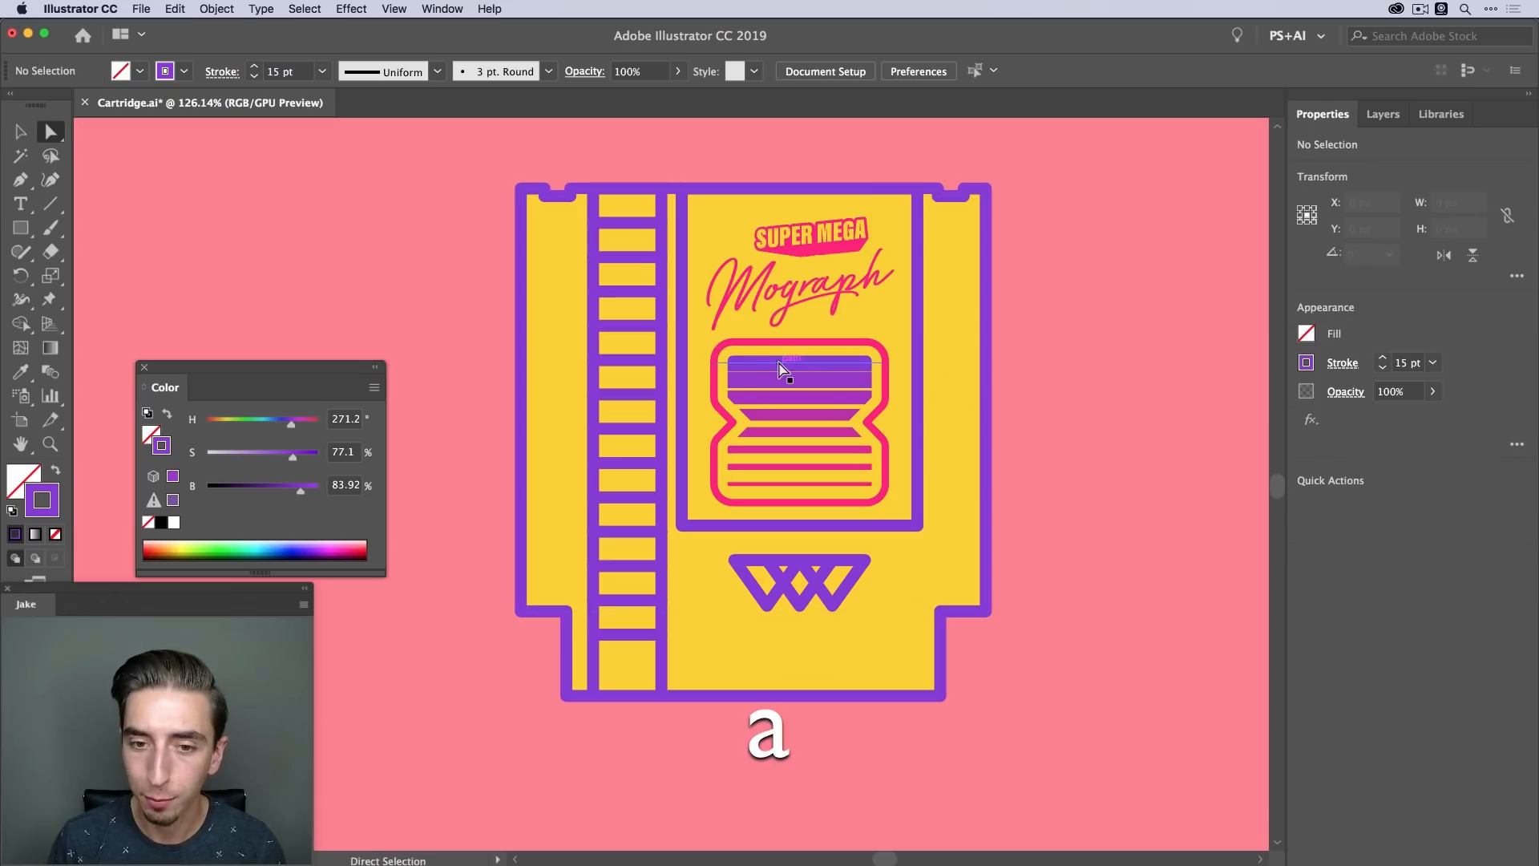
pyautogui.click(1382, 370)
pyautogui.click(1016, 379)
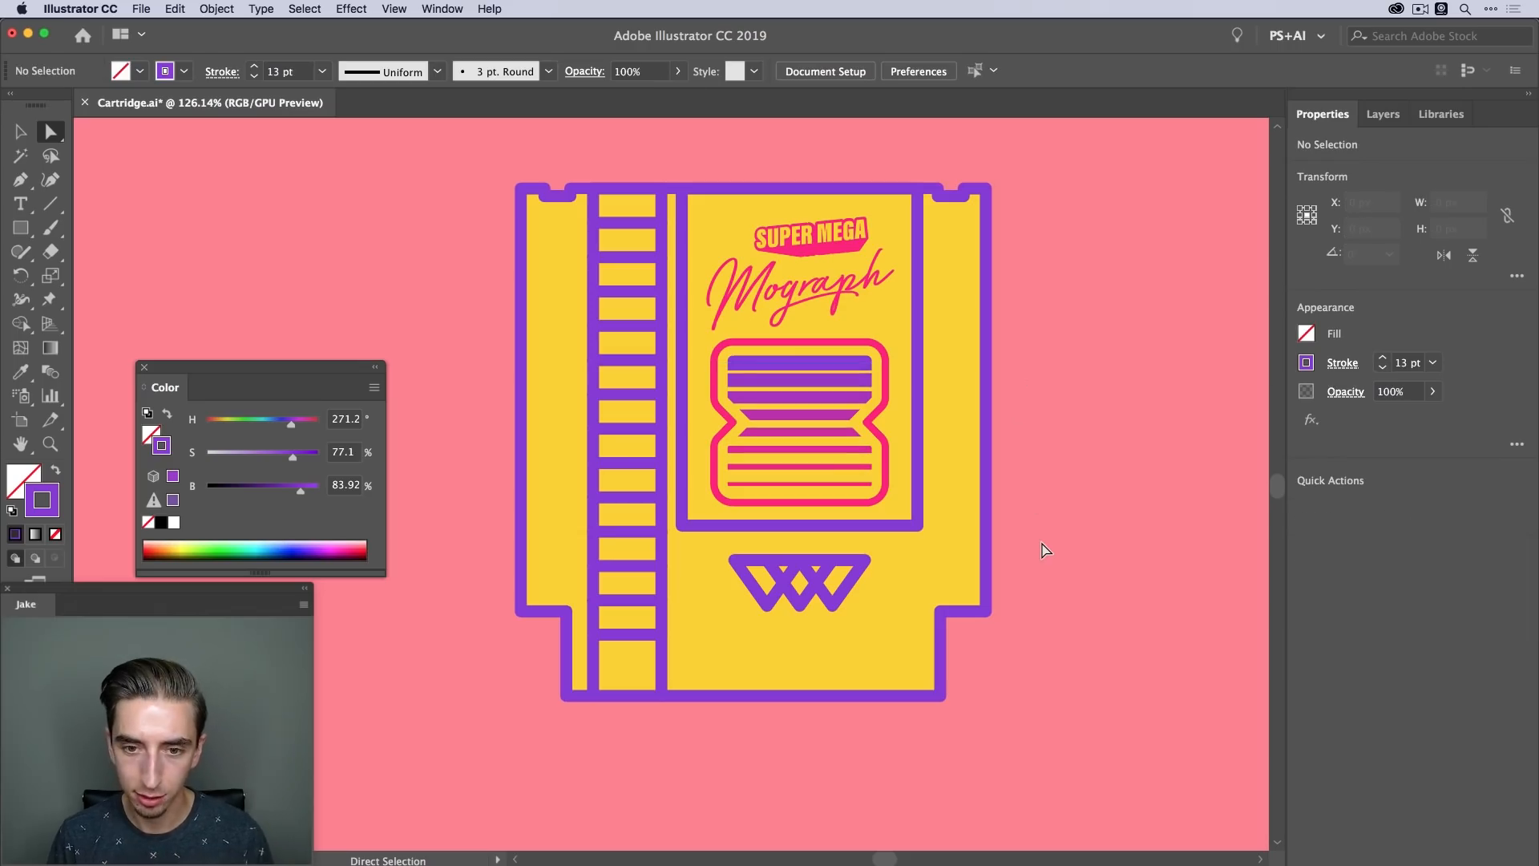
# Edit the Offset Path effect on the pink outline path with preview on, setting the offset to 10 px
pyautogui.press('v')
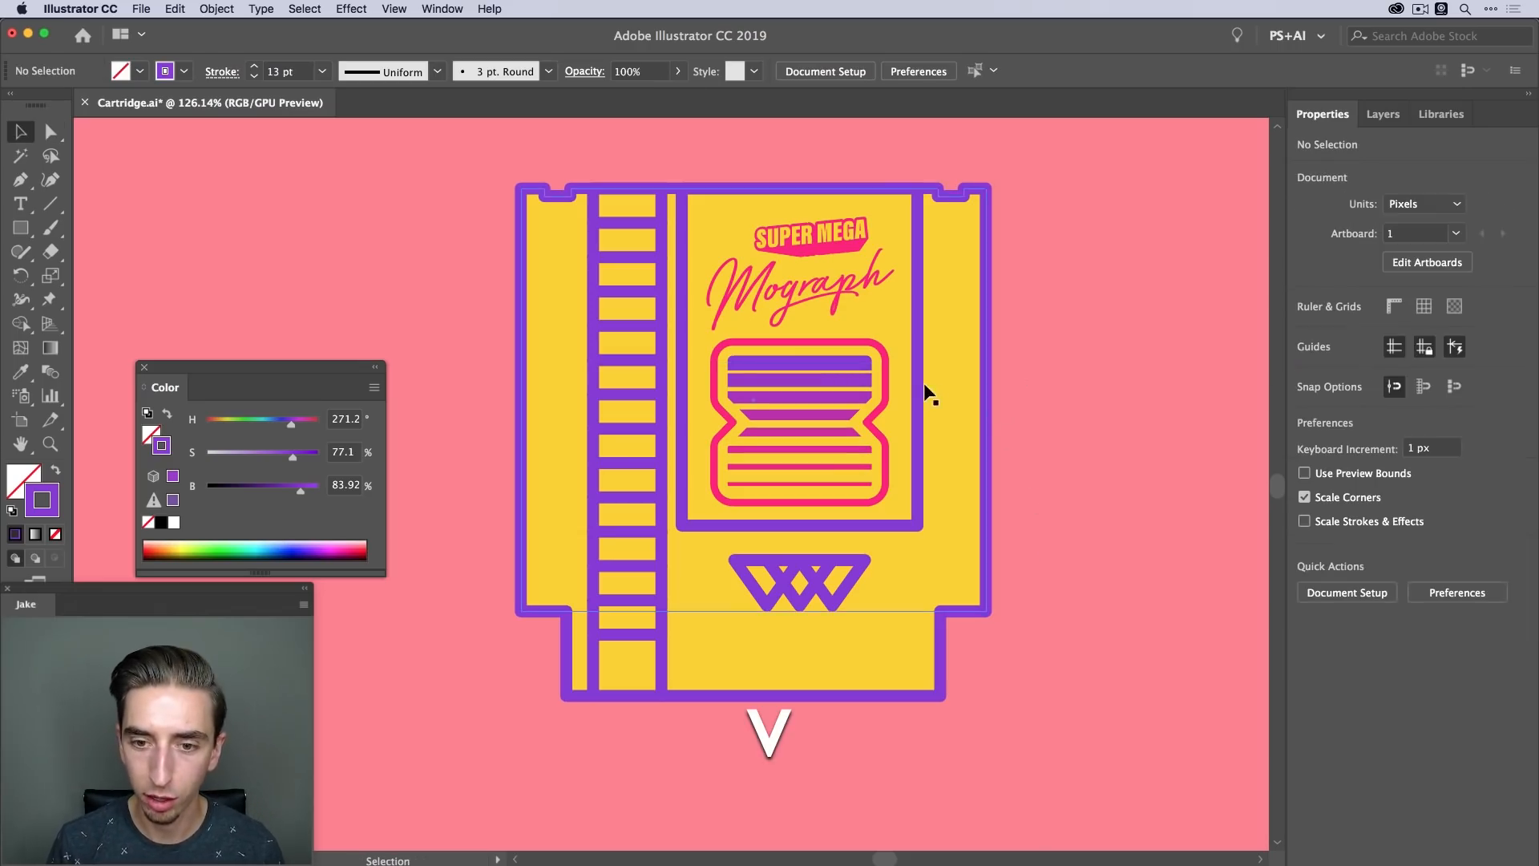
pyautogui.click(883, 355)
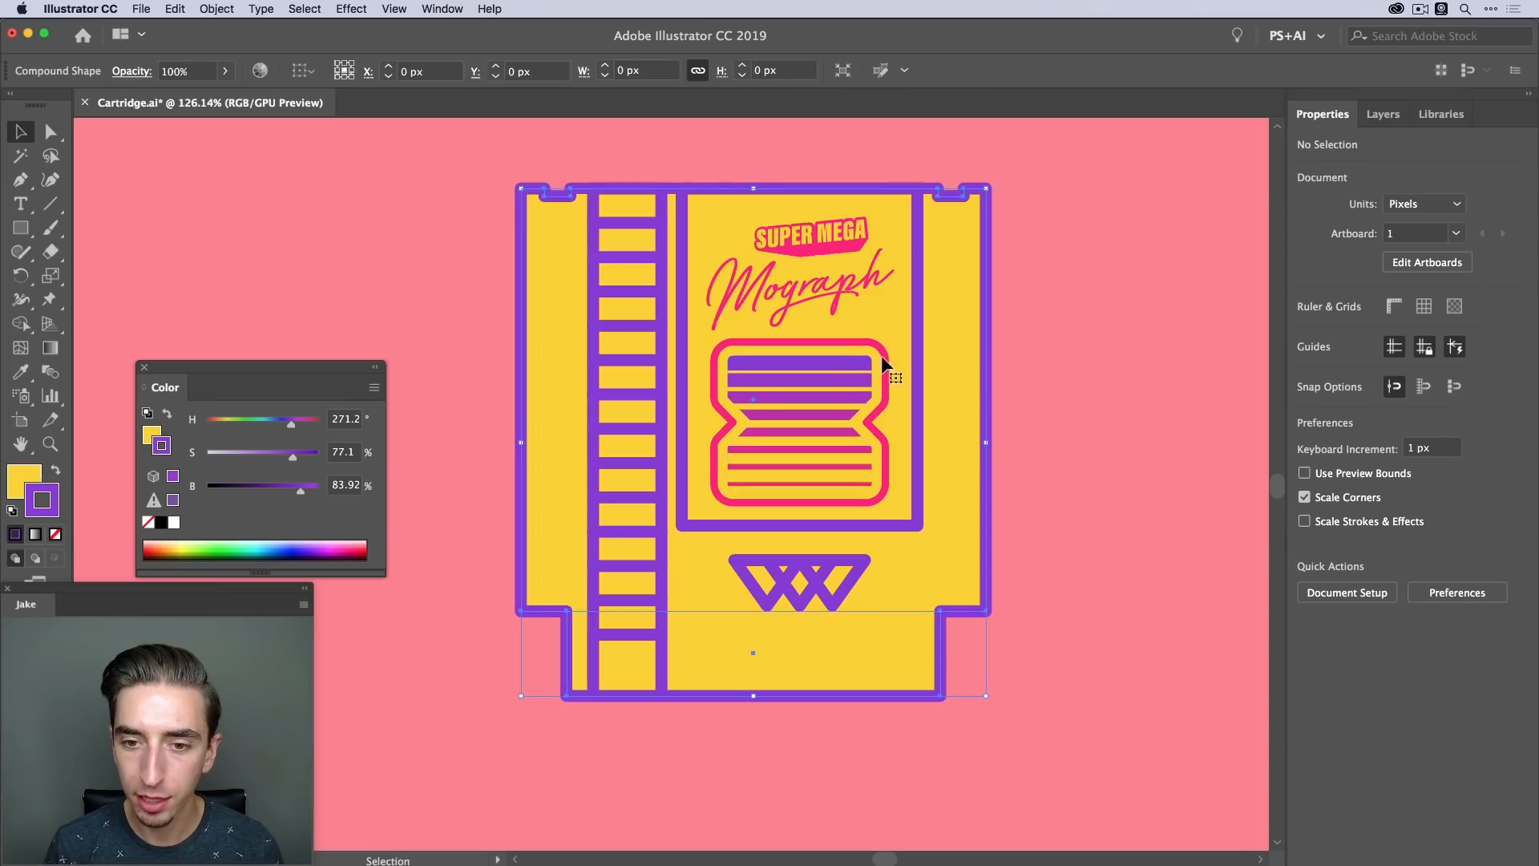
pyautogui.click(872, 358)
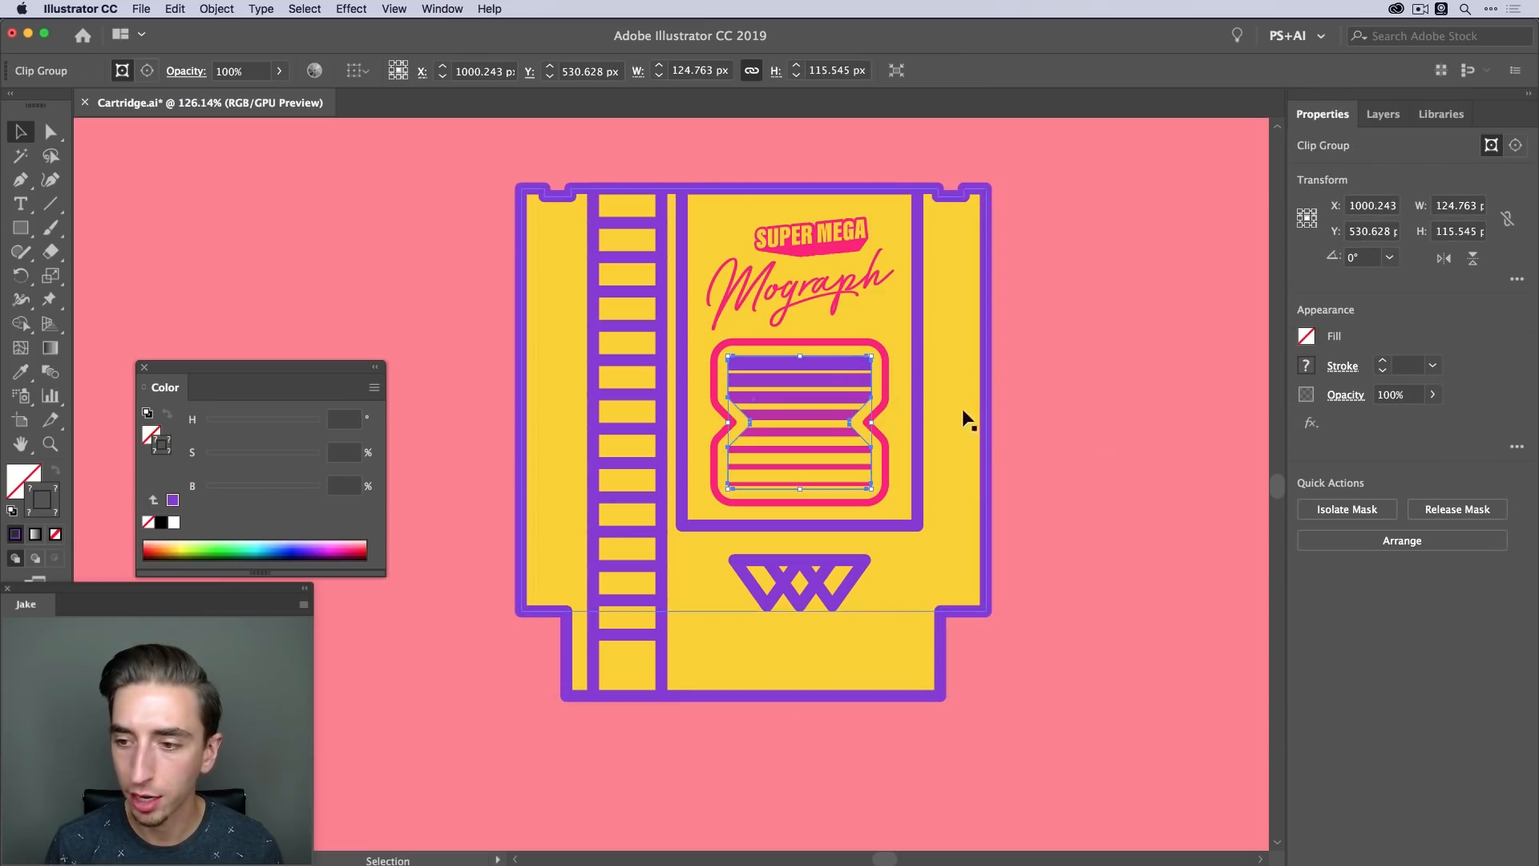
pyautogui.click(1399, 125)
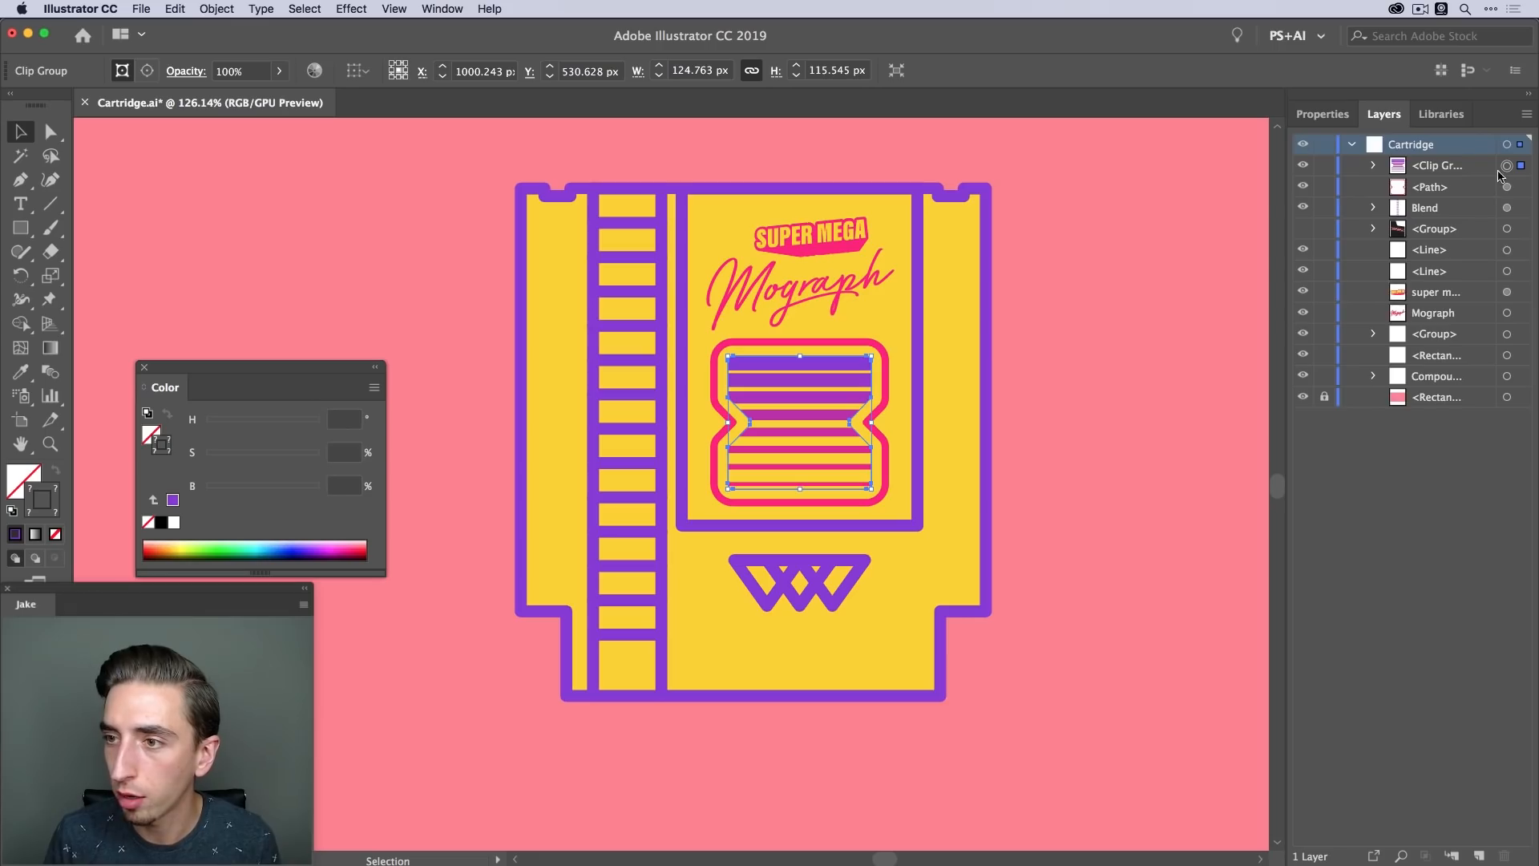
pyautogui.click(1323, 114)
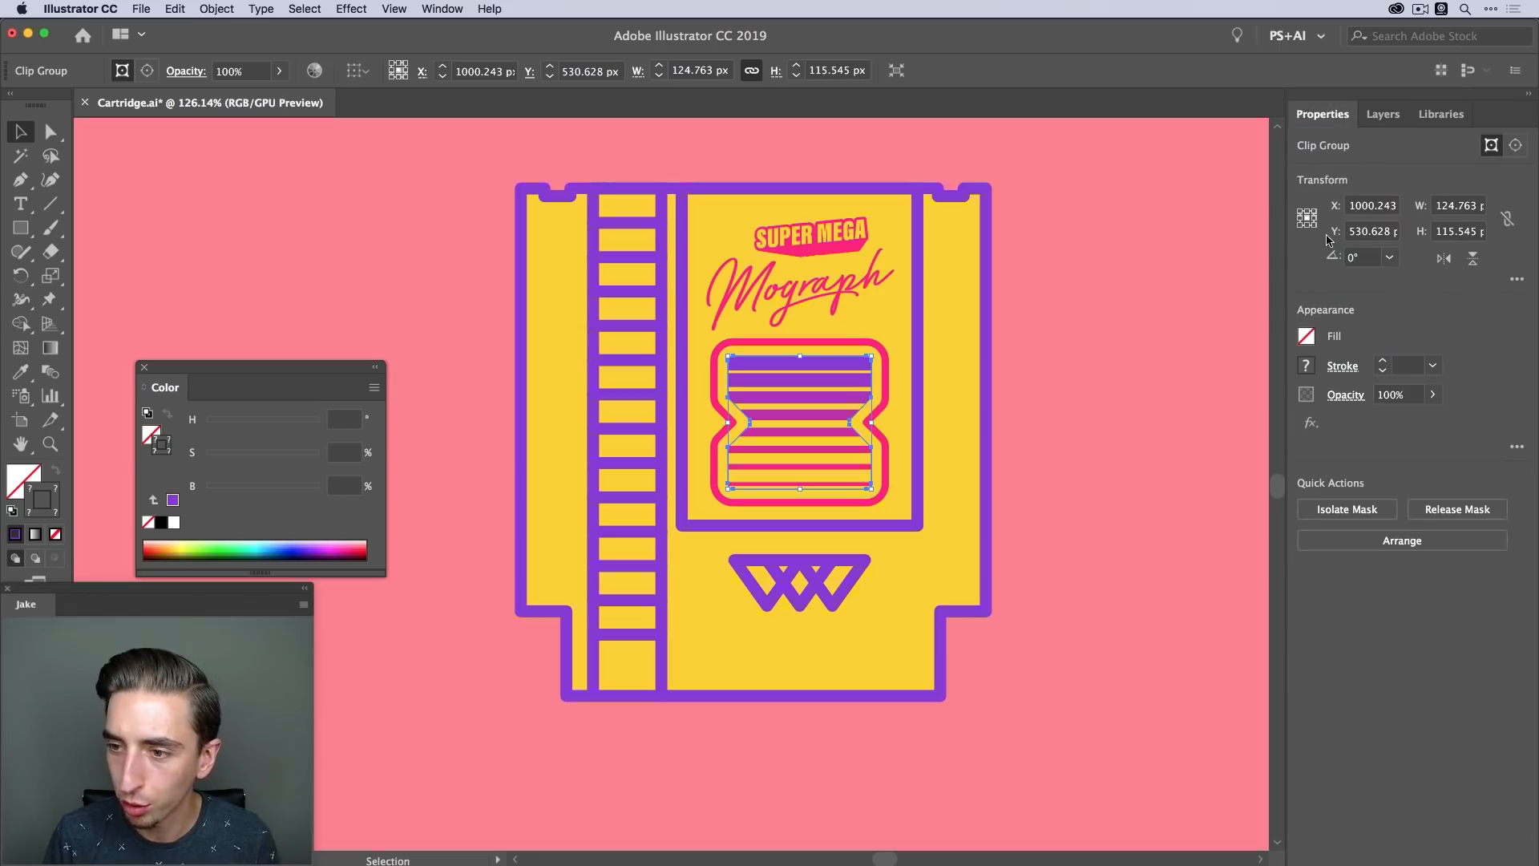
pyautogui.click(1383, 114)
pyautogui.click(1507, 187)
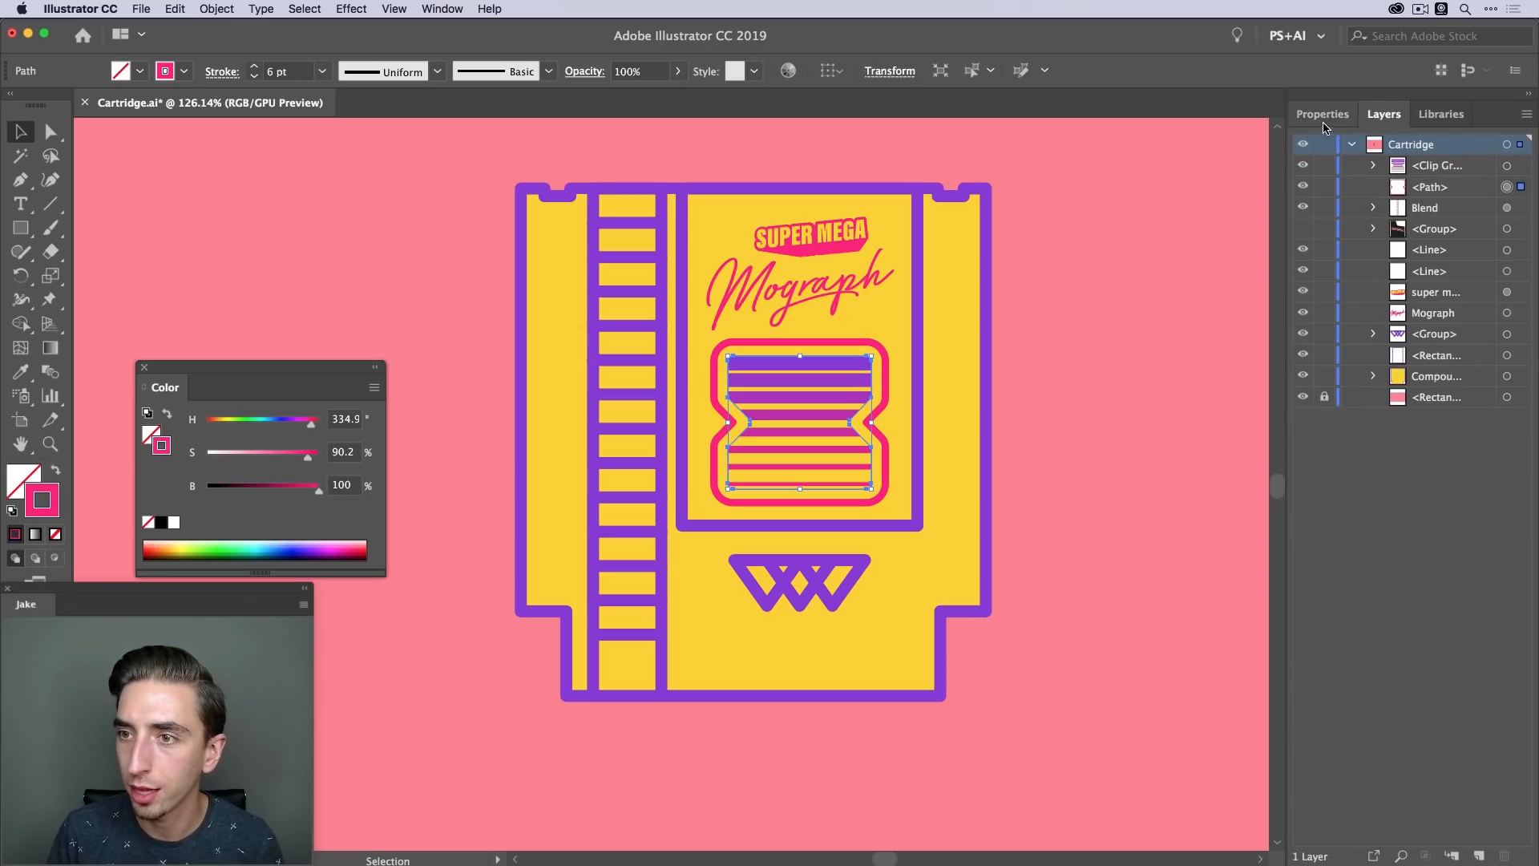
pyautogui.click(1322, 114)
pyautogui.click(1350, 421)
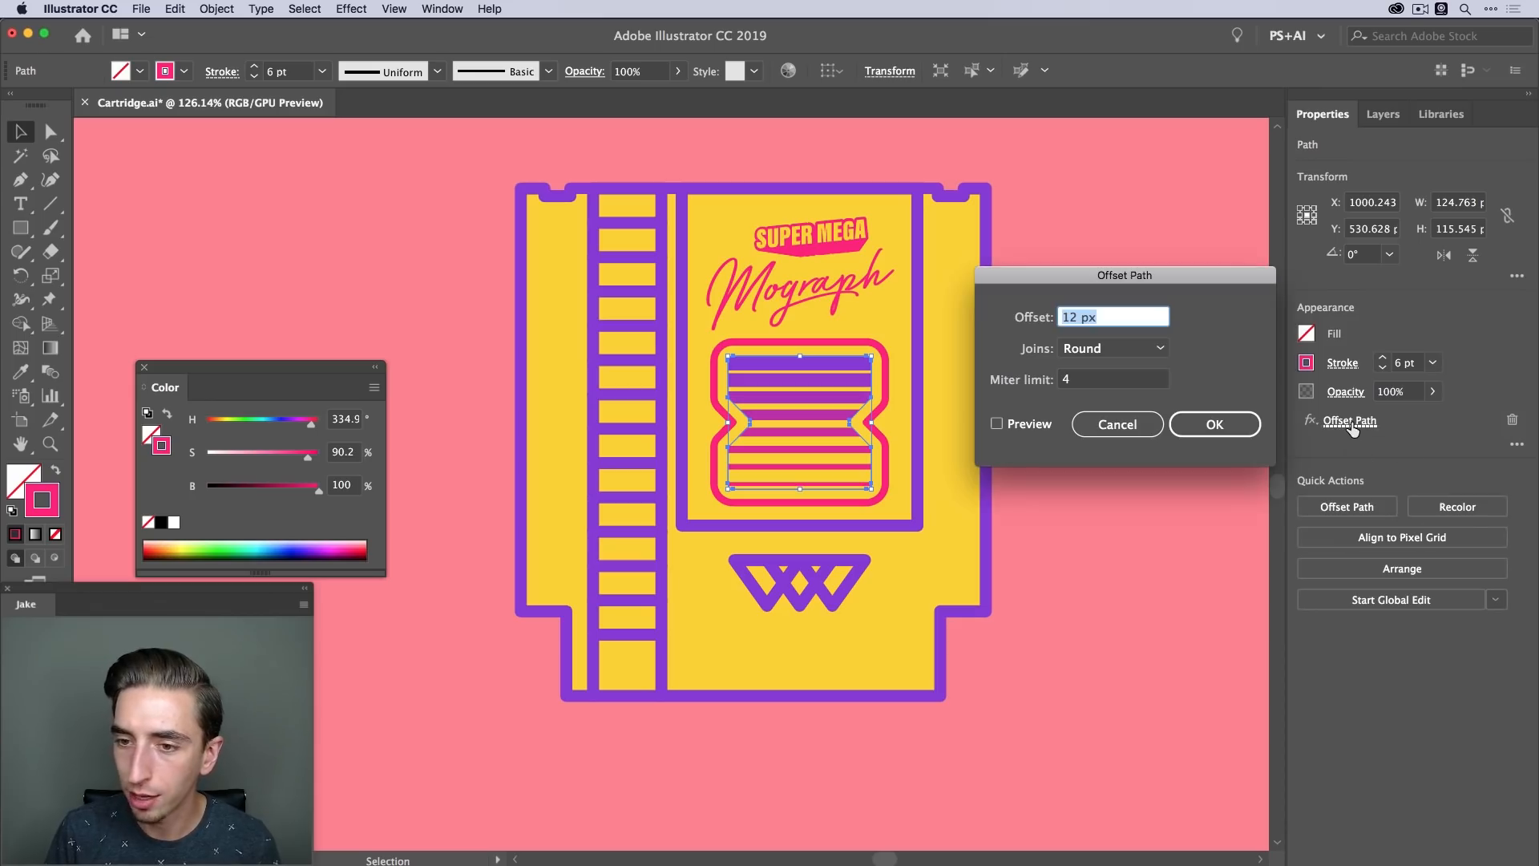
pyautogui.click(996, 423)
pyautogui.click(1130, 319)
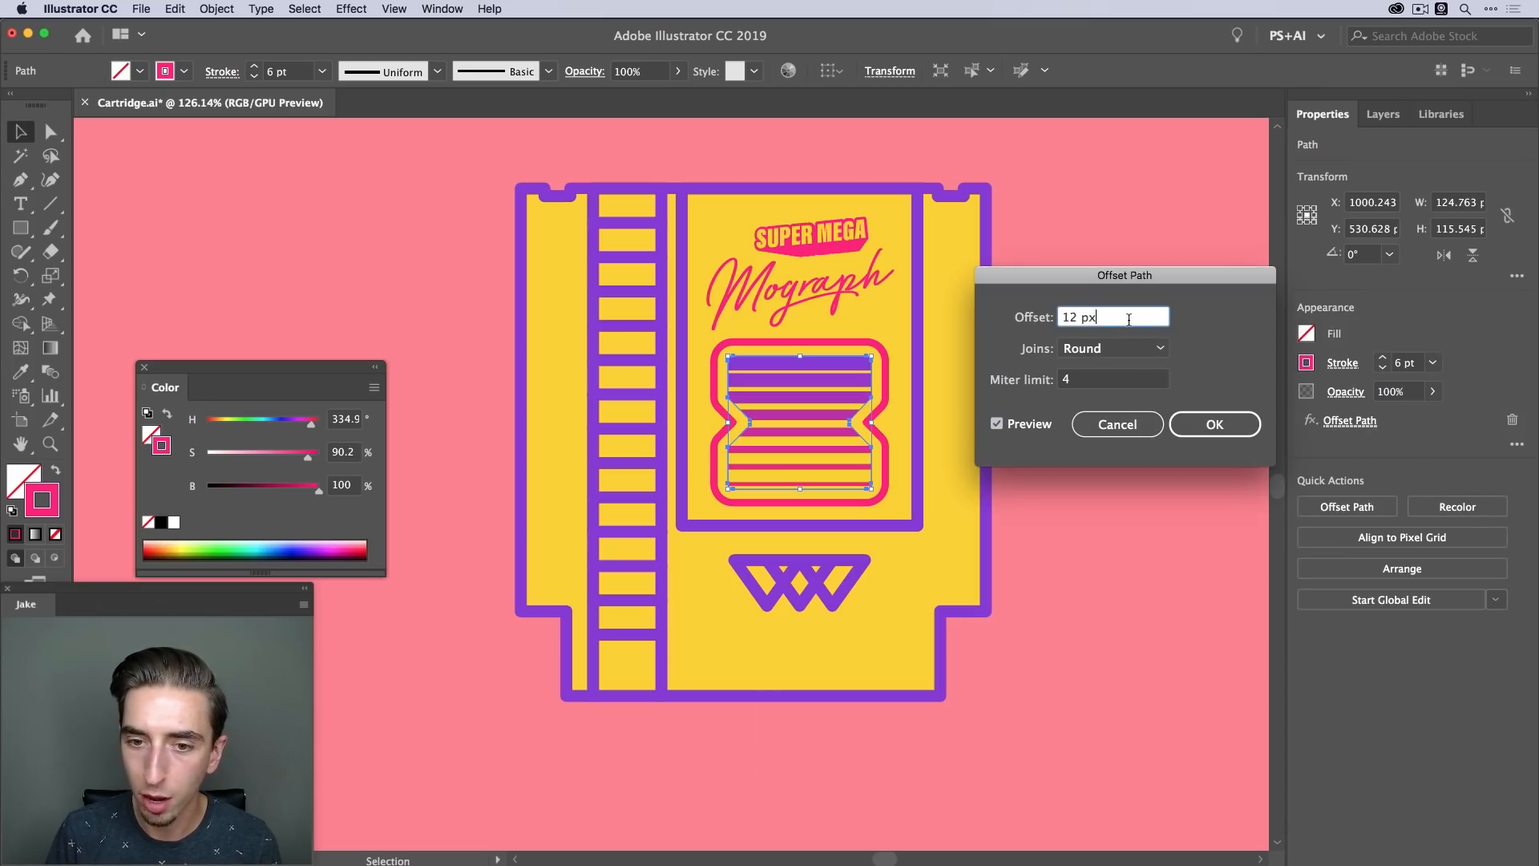
pyautogui.press('Down')
pyautogui.press('Down')
pyautogui.press('Down')
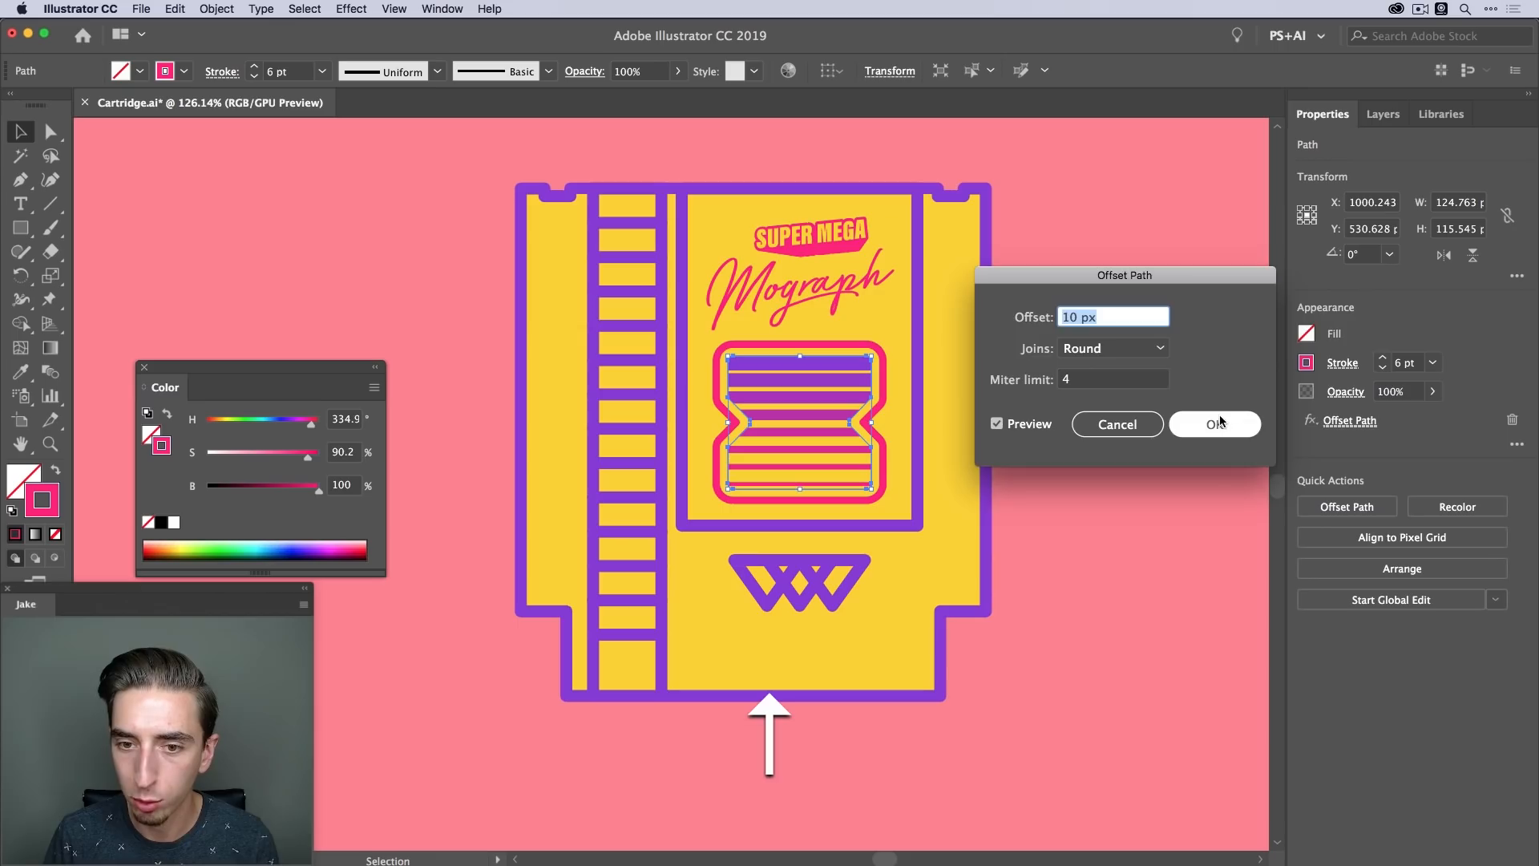
pyautogui.click(1214, 423)
pyautogui.click(1042, 394)
# Move the pink outline path above the striped clip group in the stacking order and set its stroke to 5 pt
pyautogui.click(881, 380)
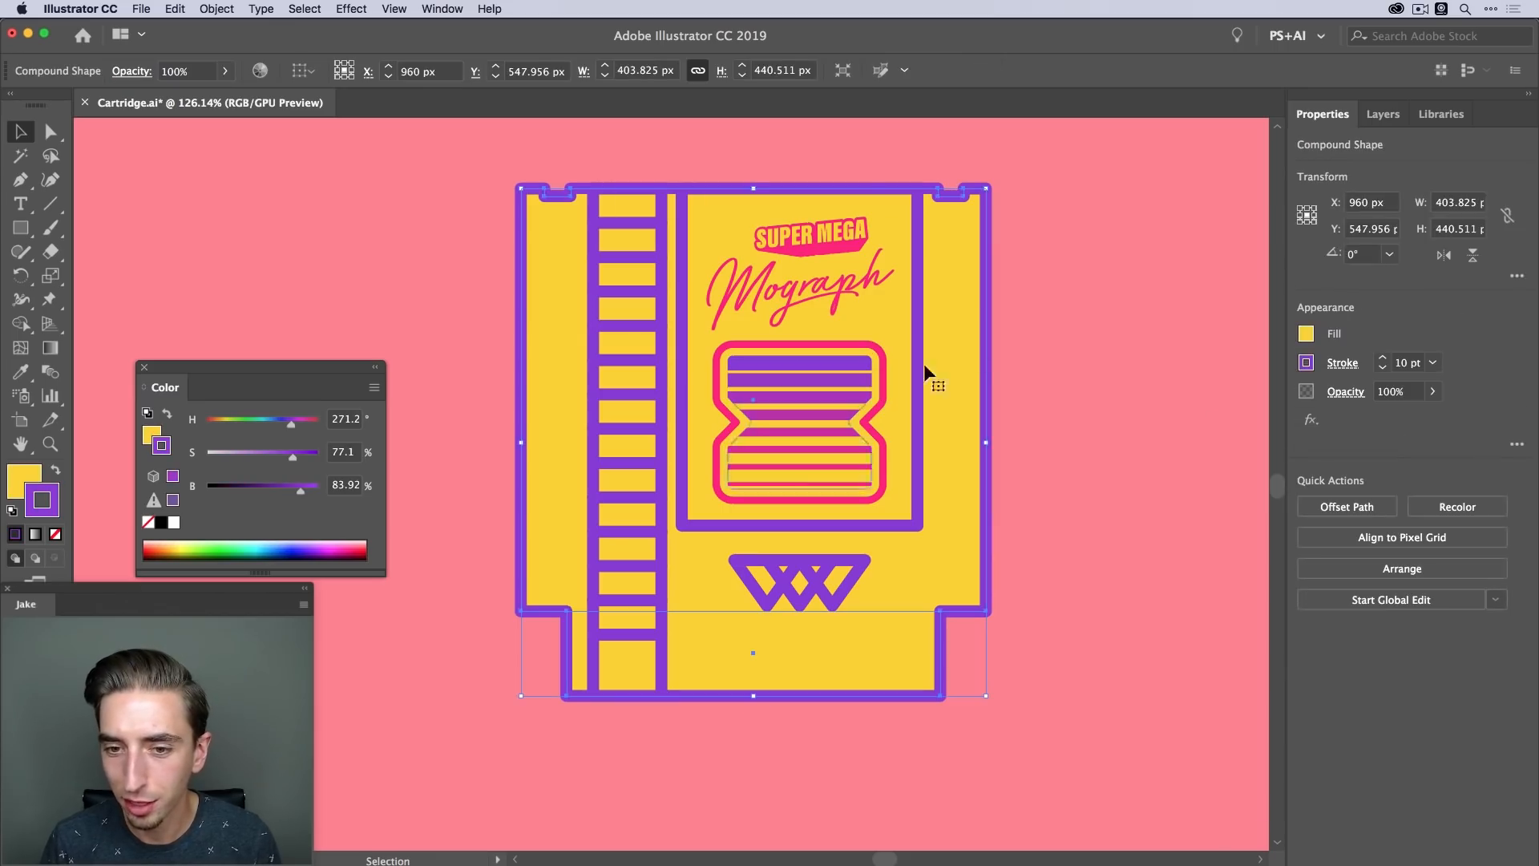
pyautogui.press('super+shift+a')
pyautogui.click(1384, 114)
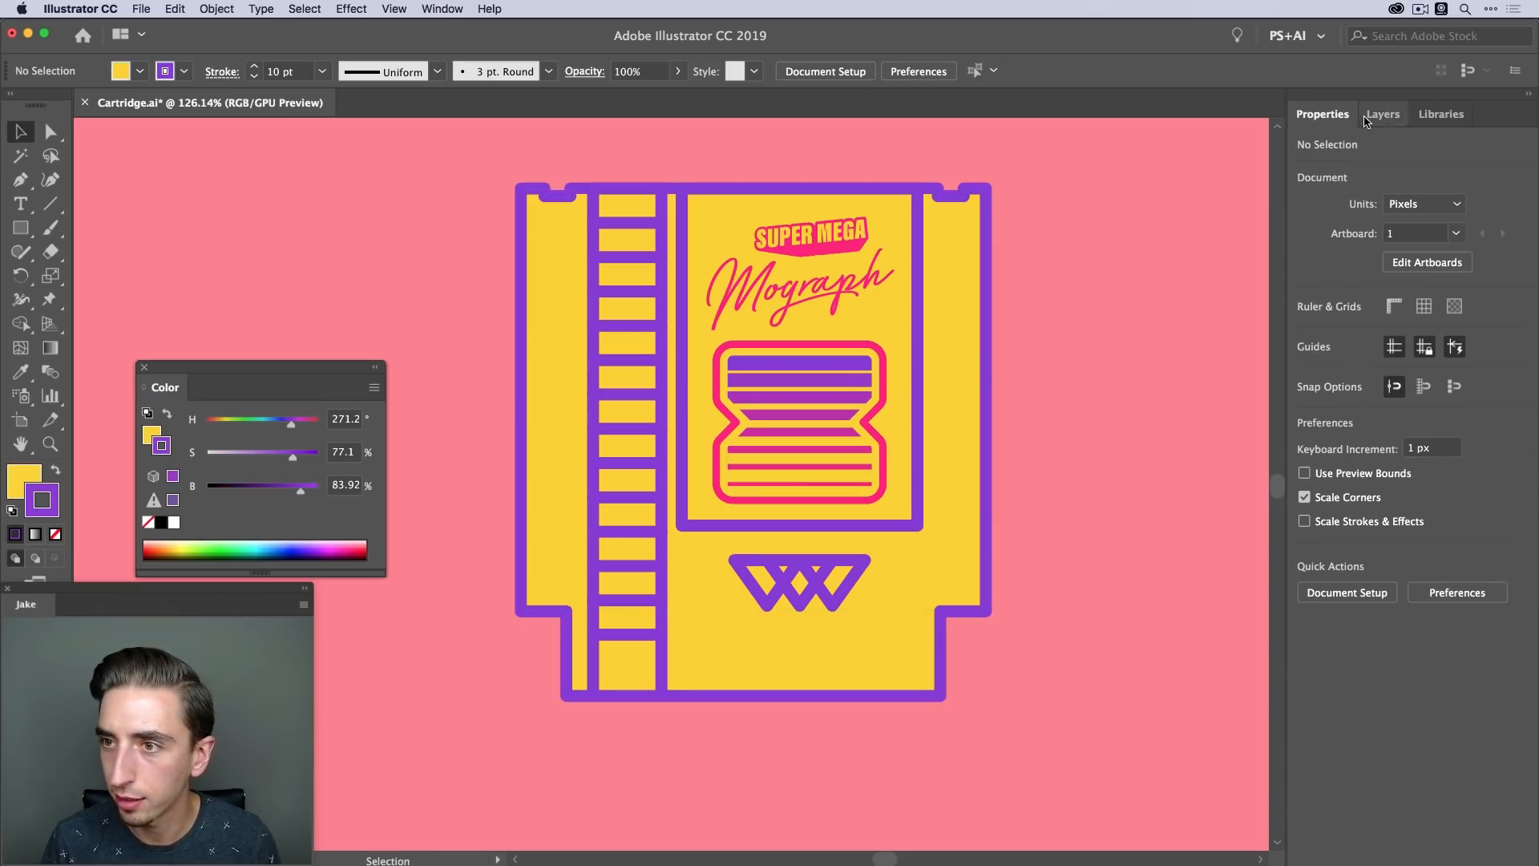
pyautogui.click(1506, 187)
pyautogui.moveTo(1460, 188); pyautogui.dragTo(1469, 155)
pyautogui.click(1323, 114)
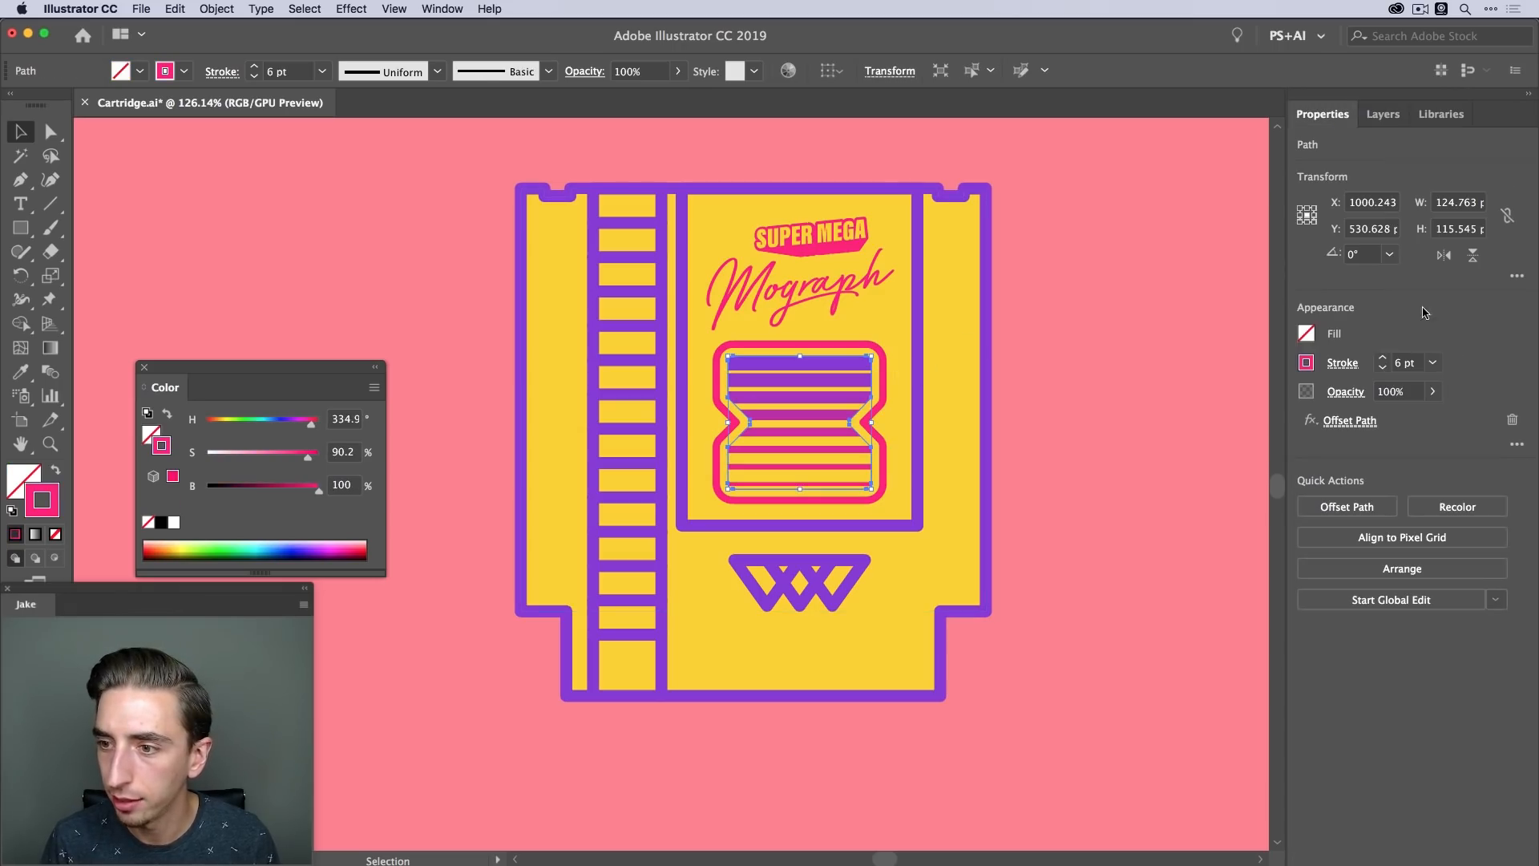
pyautogui.click(1383, 367)
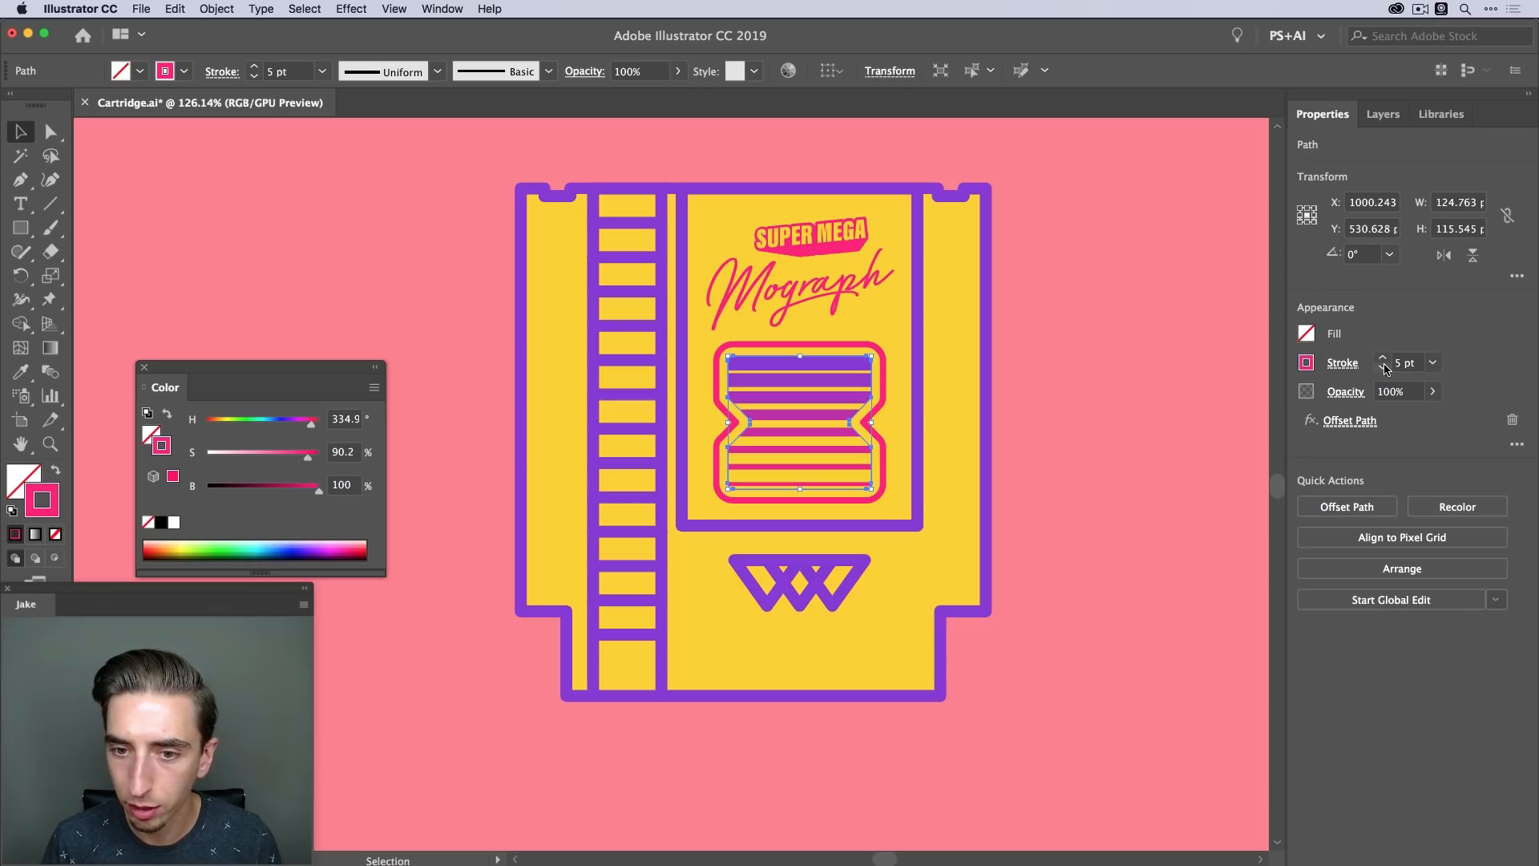
pyautogui.click(1122, 362)
# Round all corners of the pink outline path with a corner radius of 2 px
pyautogui.press('v')
pyautogui.click(882, 368)
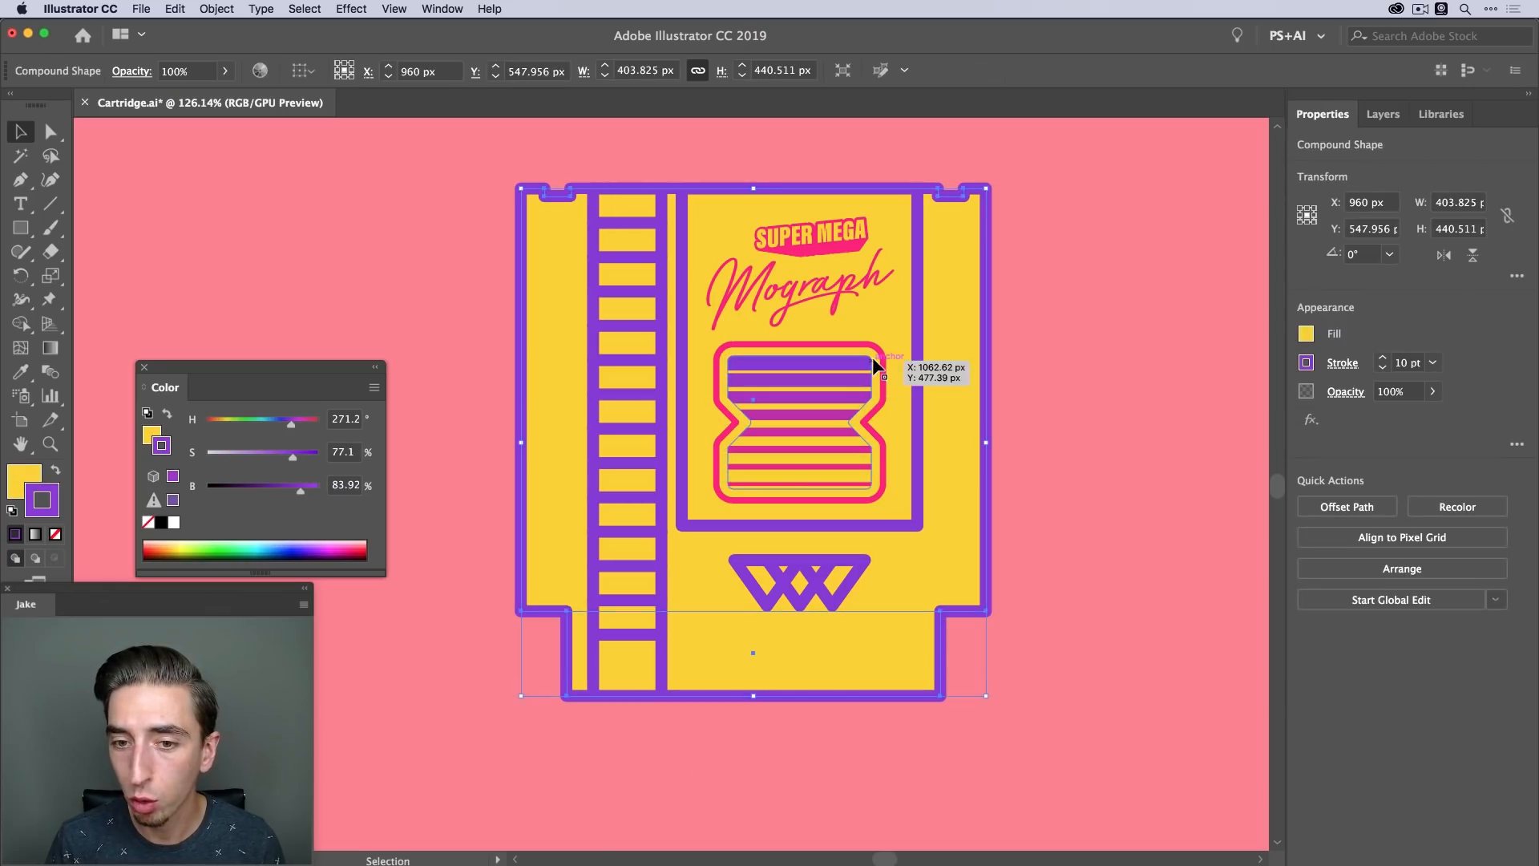
pyautogui.click(872, 367)
pyautogui.press('a')
pyautogui.click(901, 73)
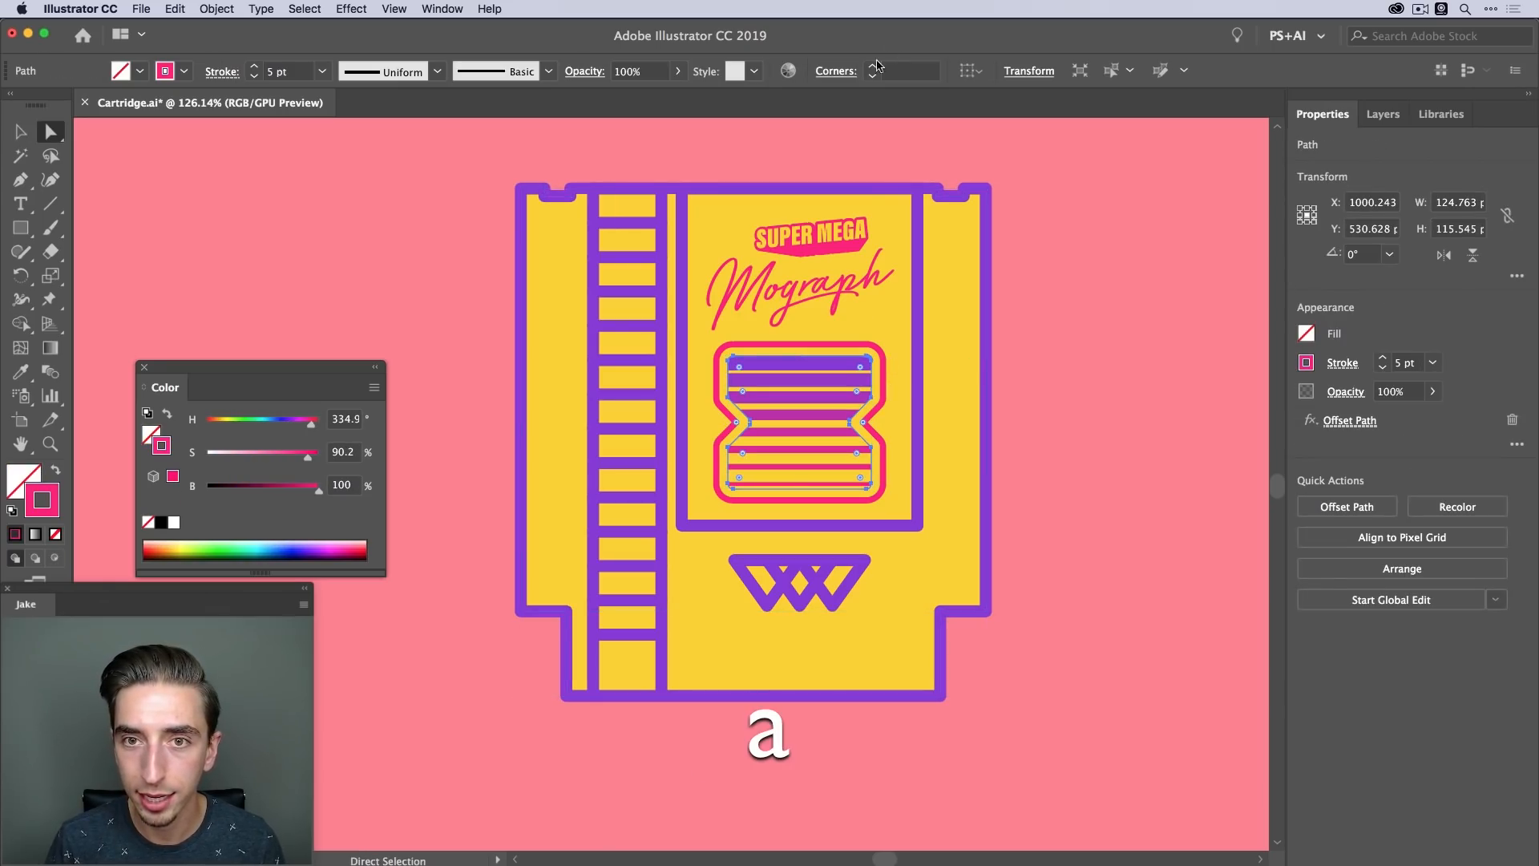
pyautogui.press('Return')
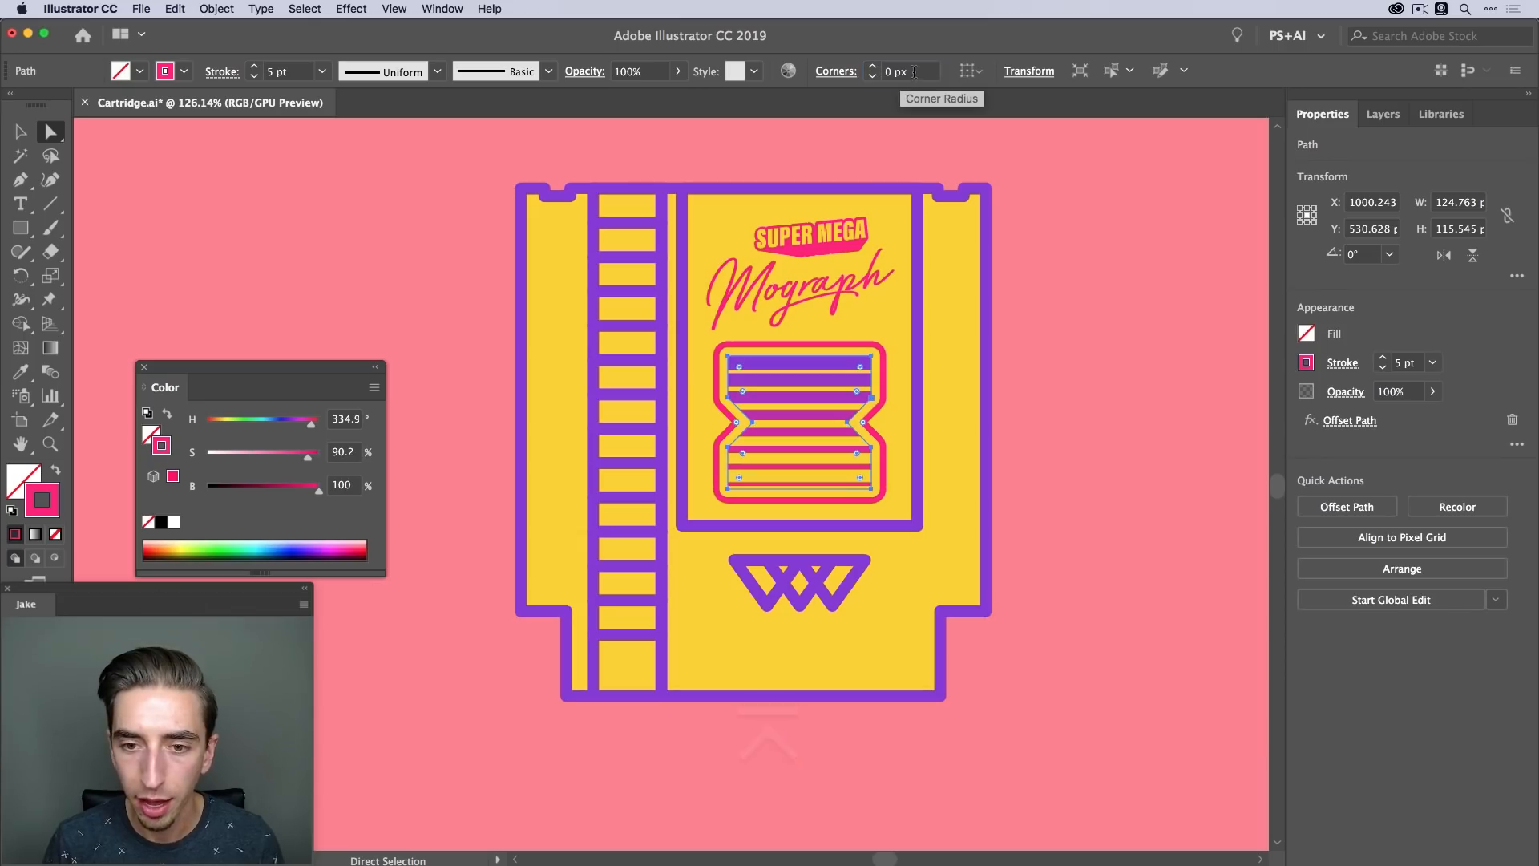
pyautogui.press('Up')
pyautogui.press('Up')
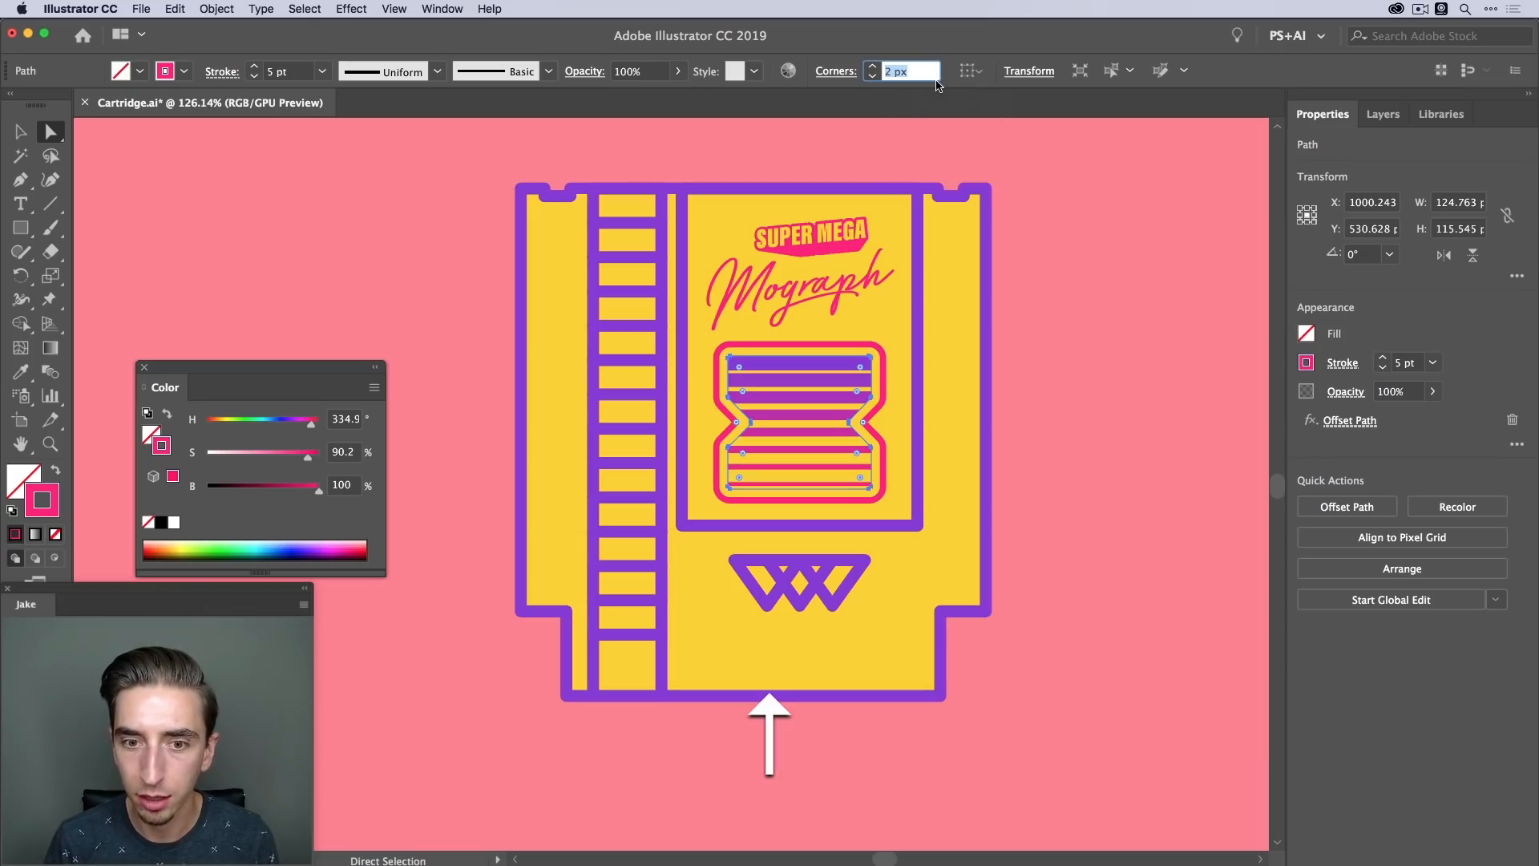
pyautogui.press('Down')
pyautogui.press('Return')
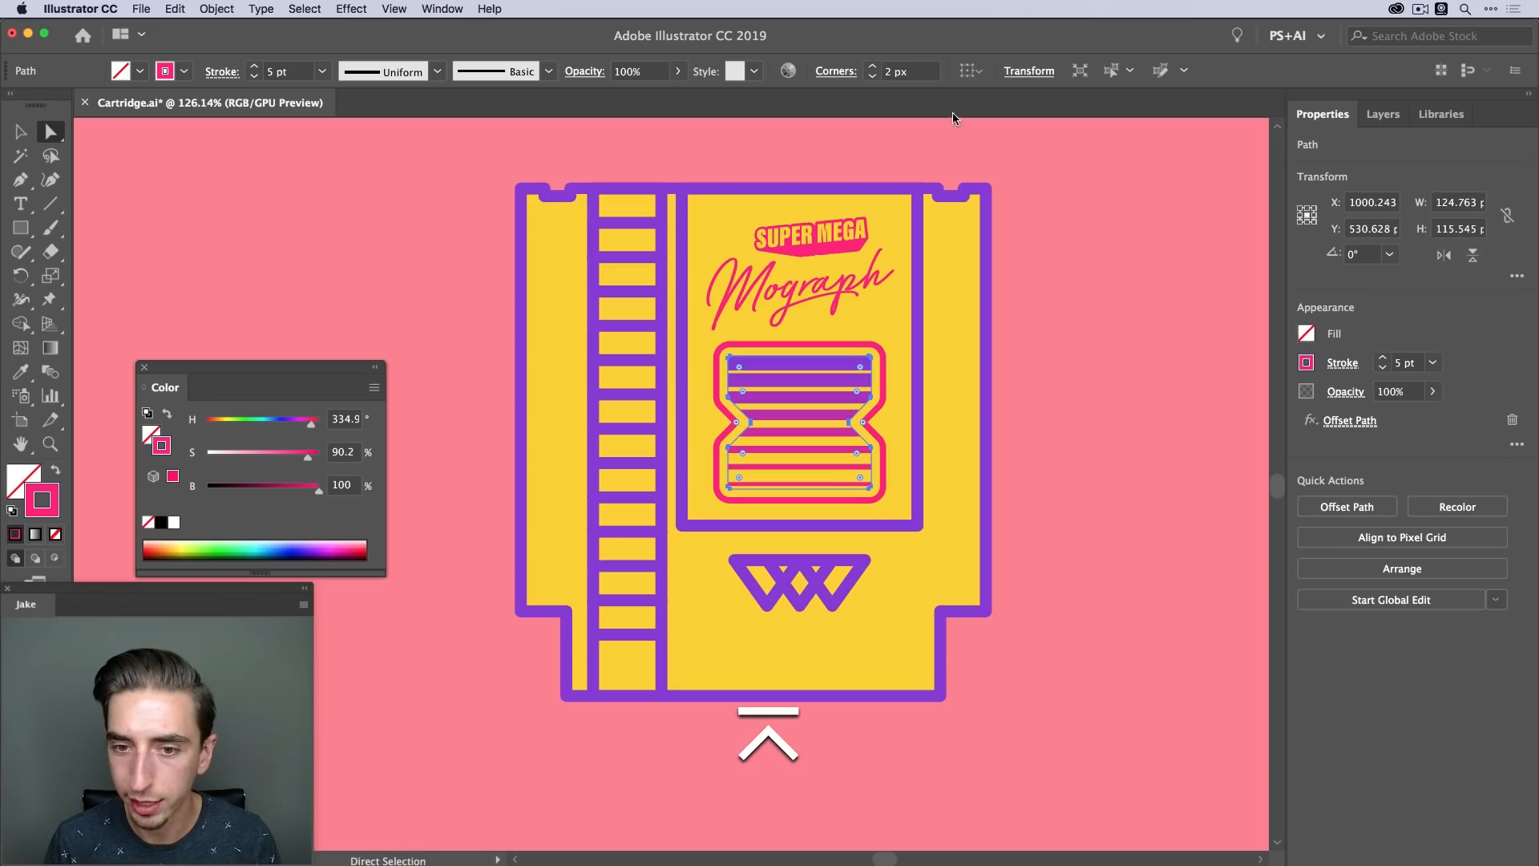
pyautogui.press('v')
pyautogui.click(1143, 454)
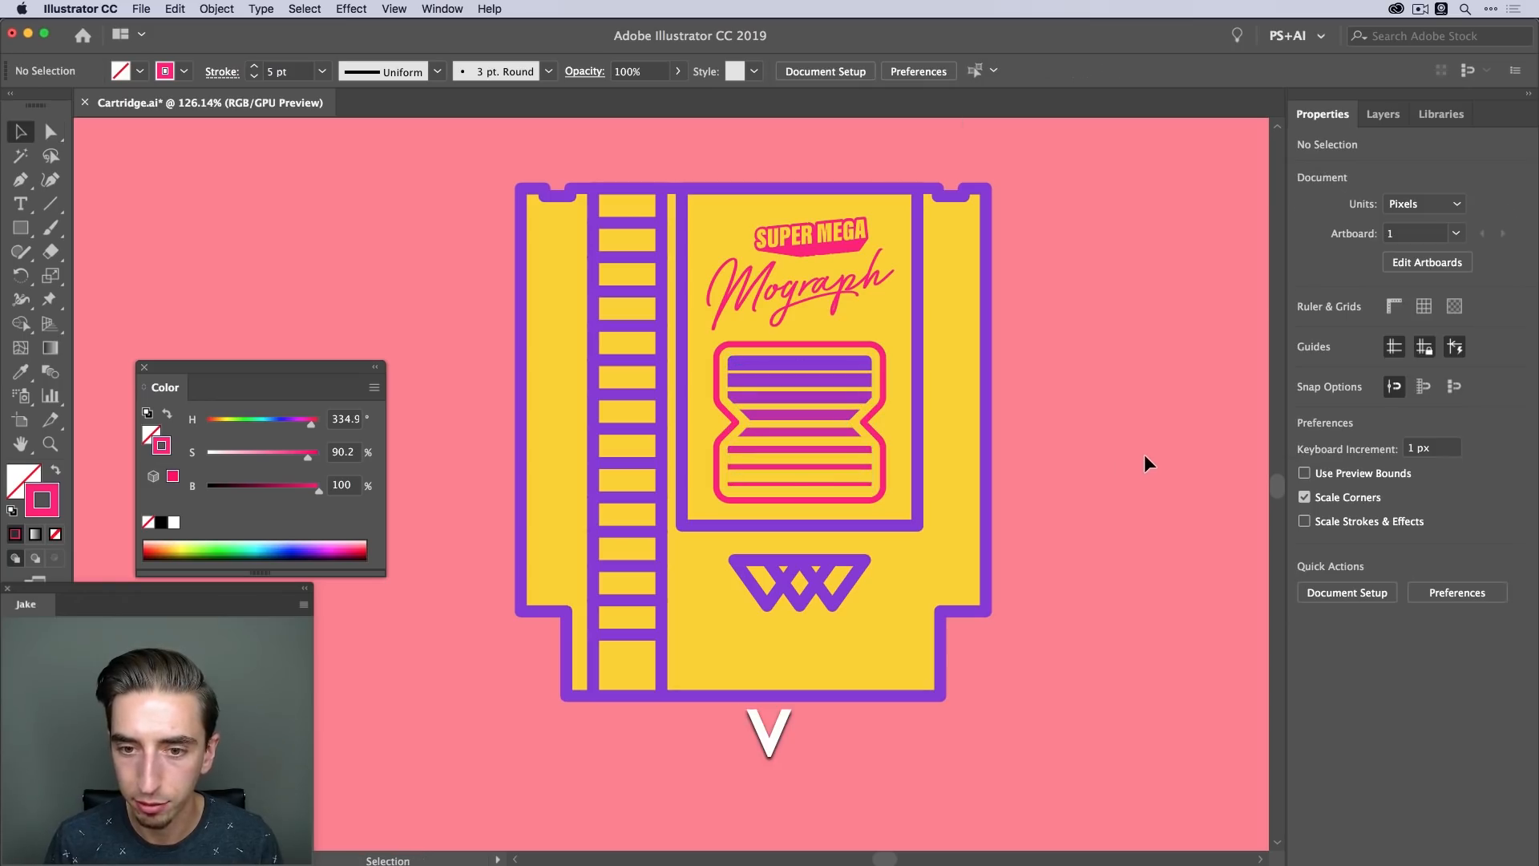
# Directly select the striped graphic's clipping path and round its corners with a radius of 2 px
pyautogui.click(770, 470)
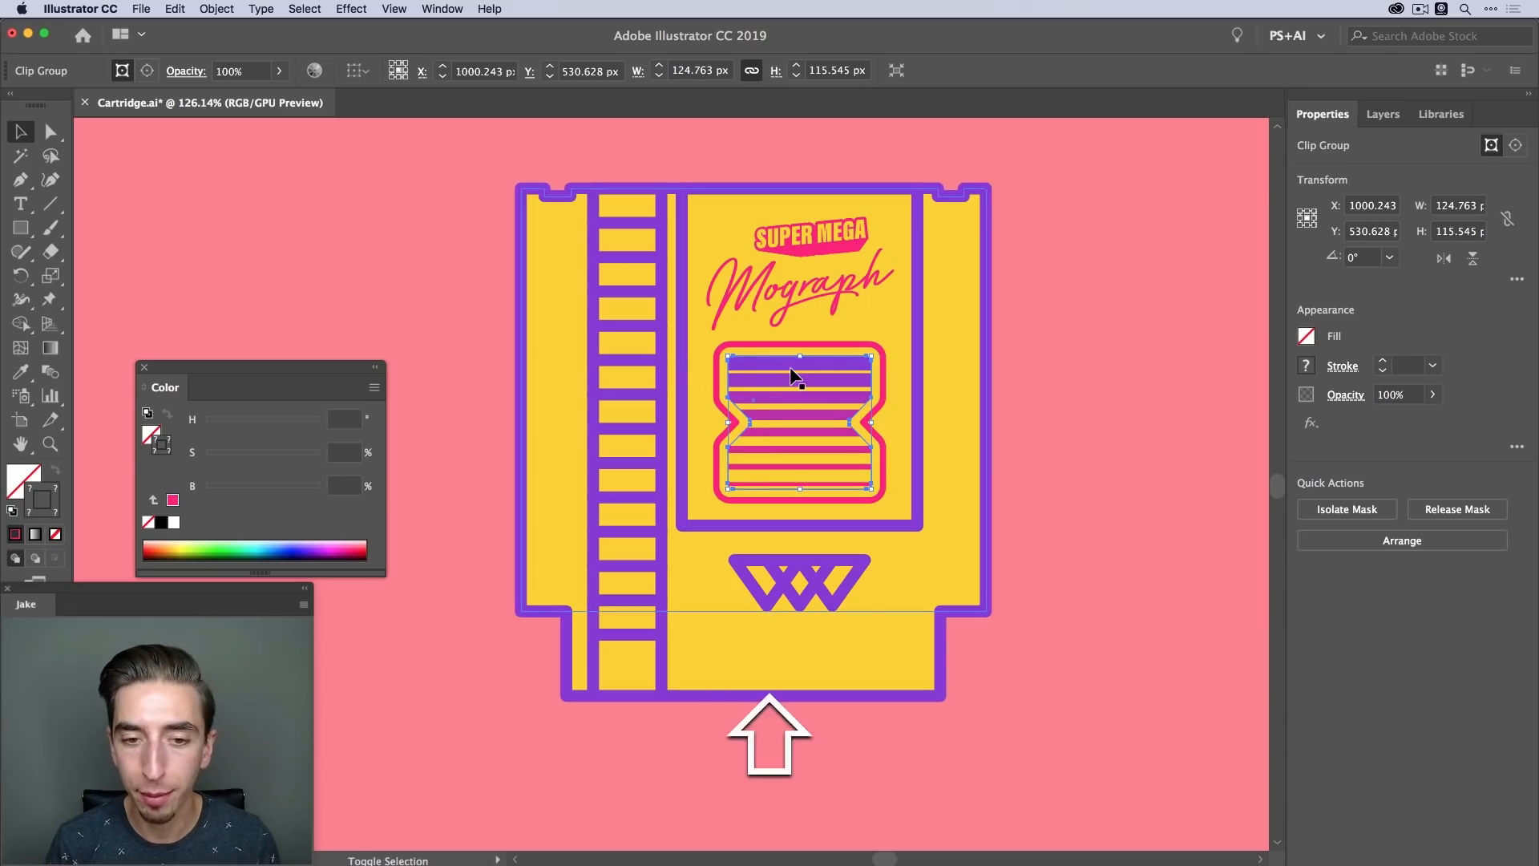
pyautogui.press('shift+super+z')
pyautogui.press('super+z')
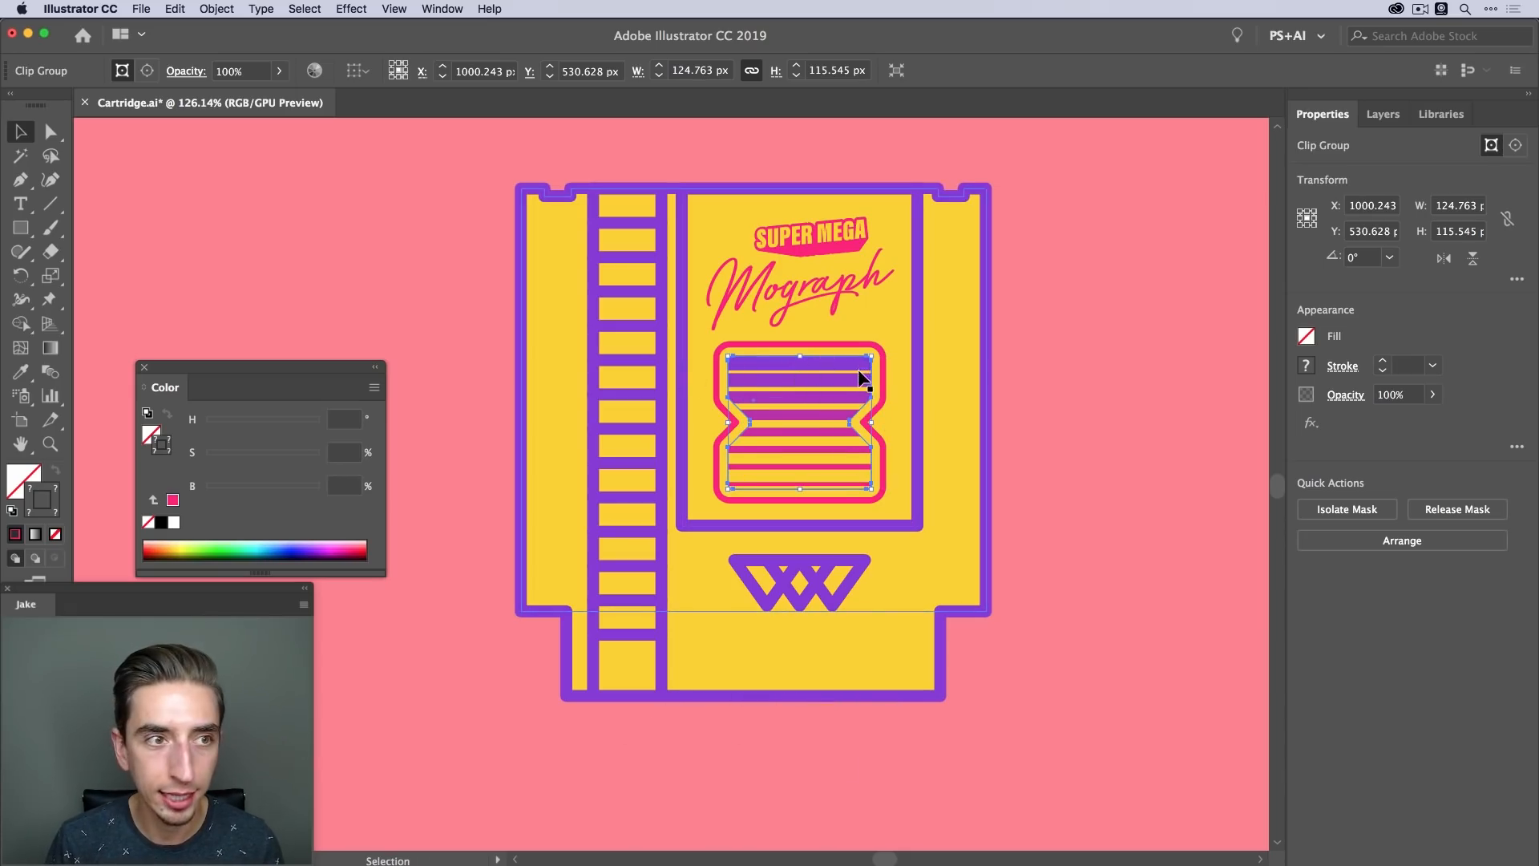
pyautogui.press('a')
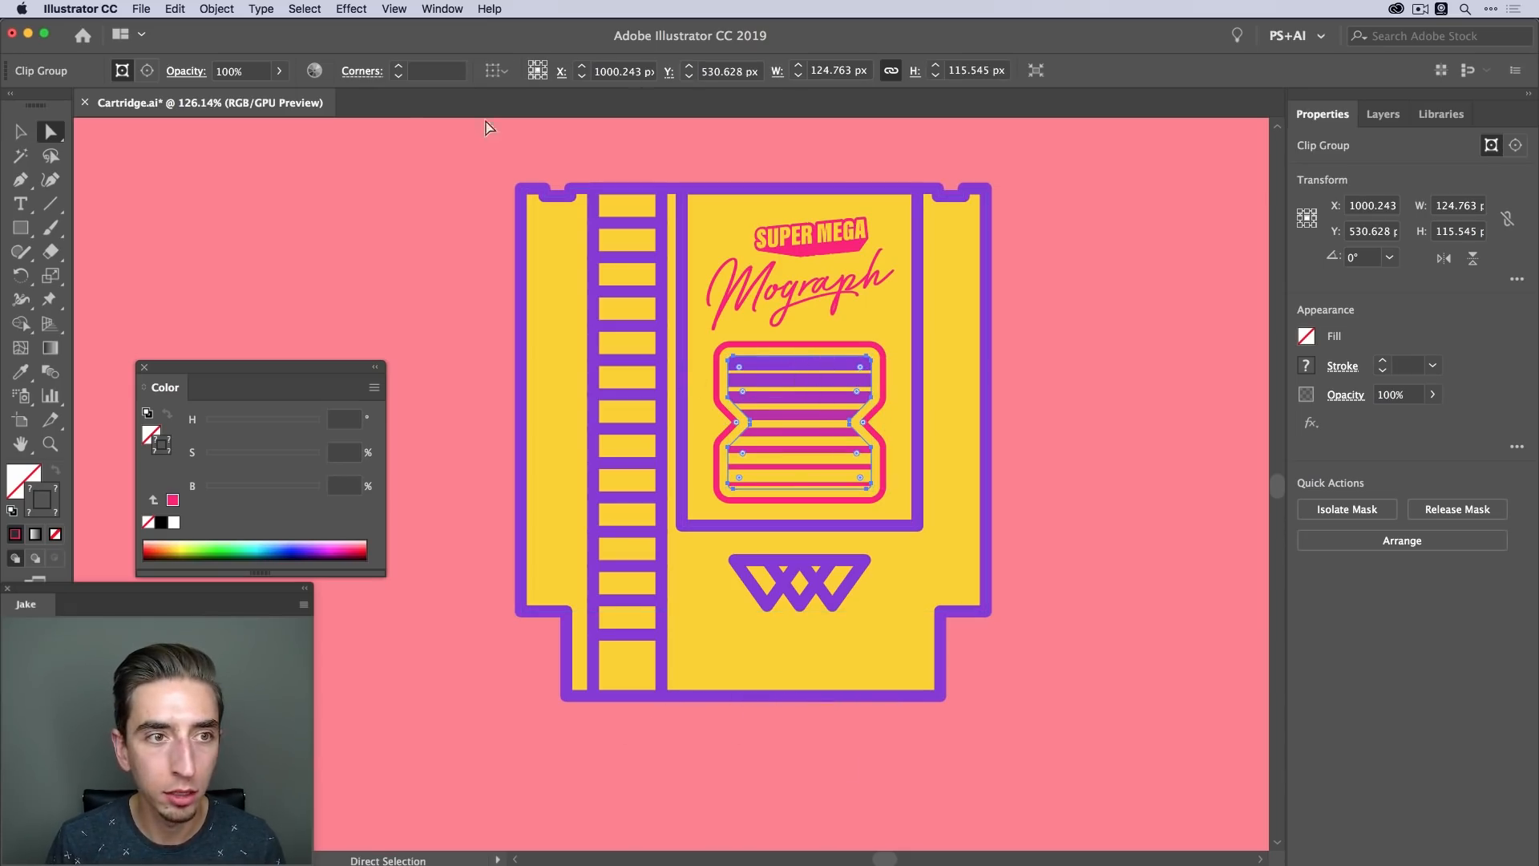
pyautogui.click(413, 72)
pyautogui.write('0')
pyautogui.press('Return')
pyautogui.click(440, 72)
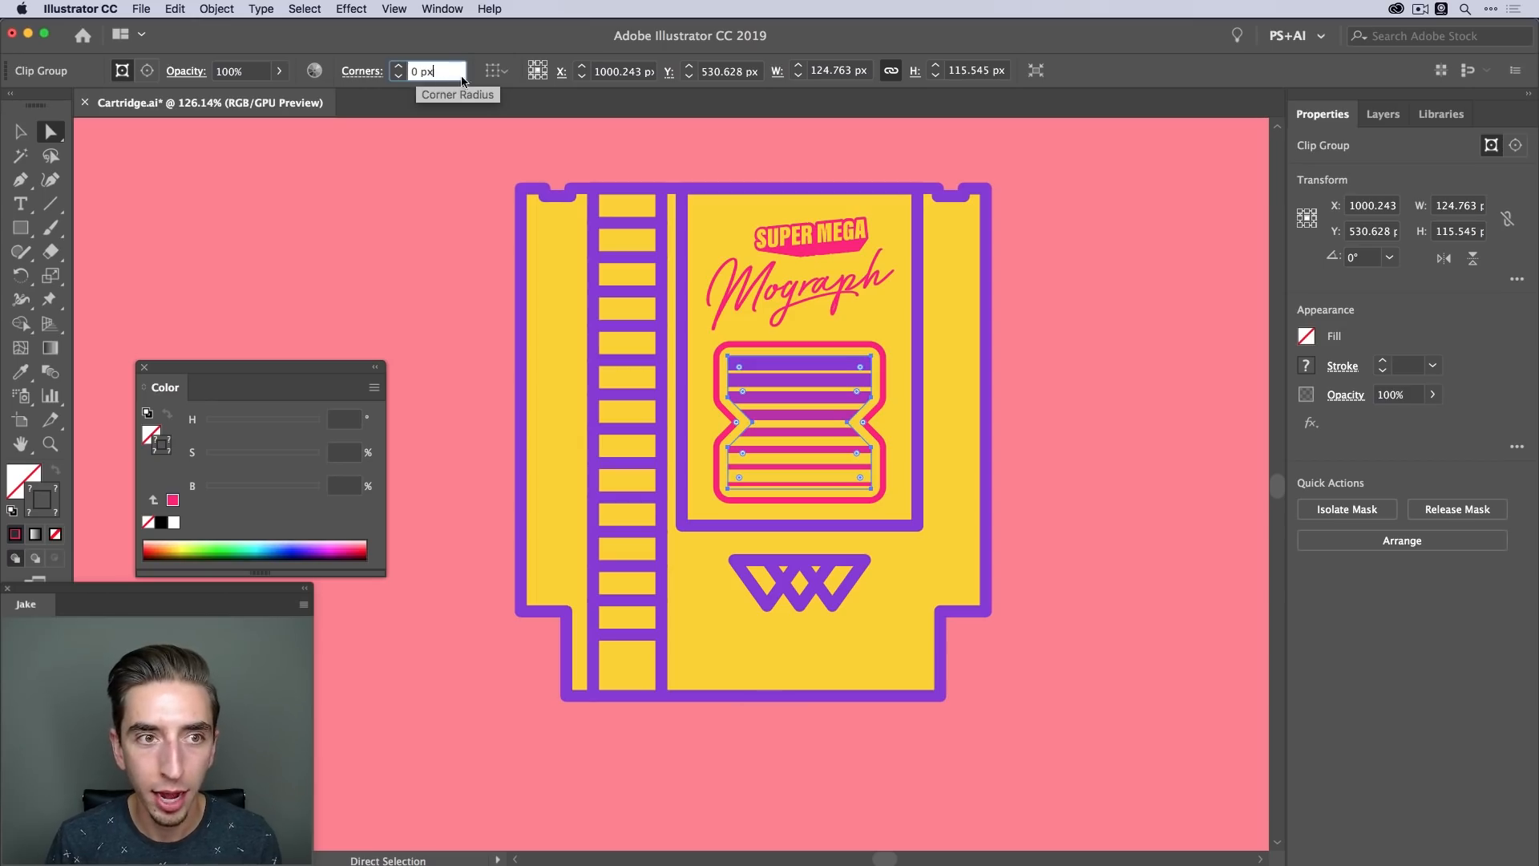
pyautogui.press('Up')
pyautogui.click(1070, 319)
pyautogui.press('v')
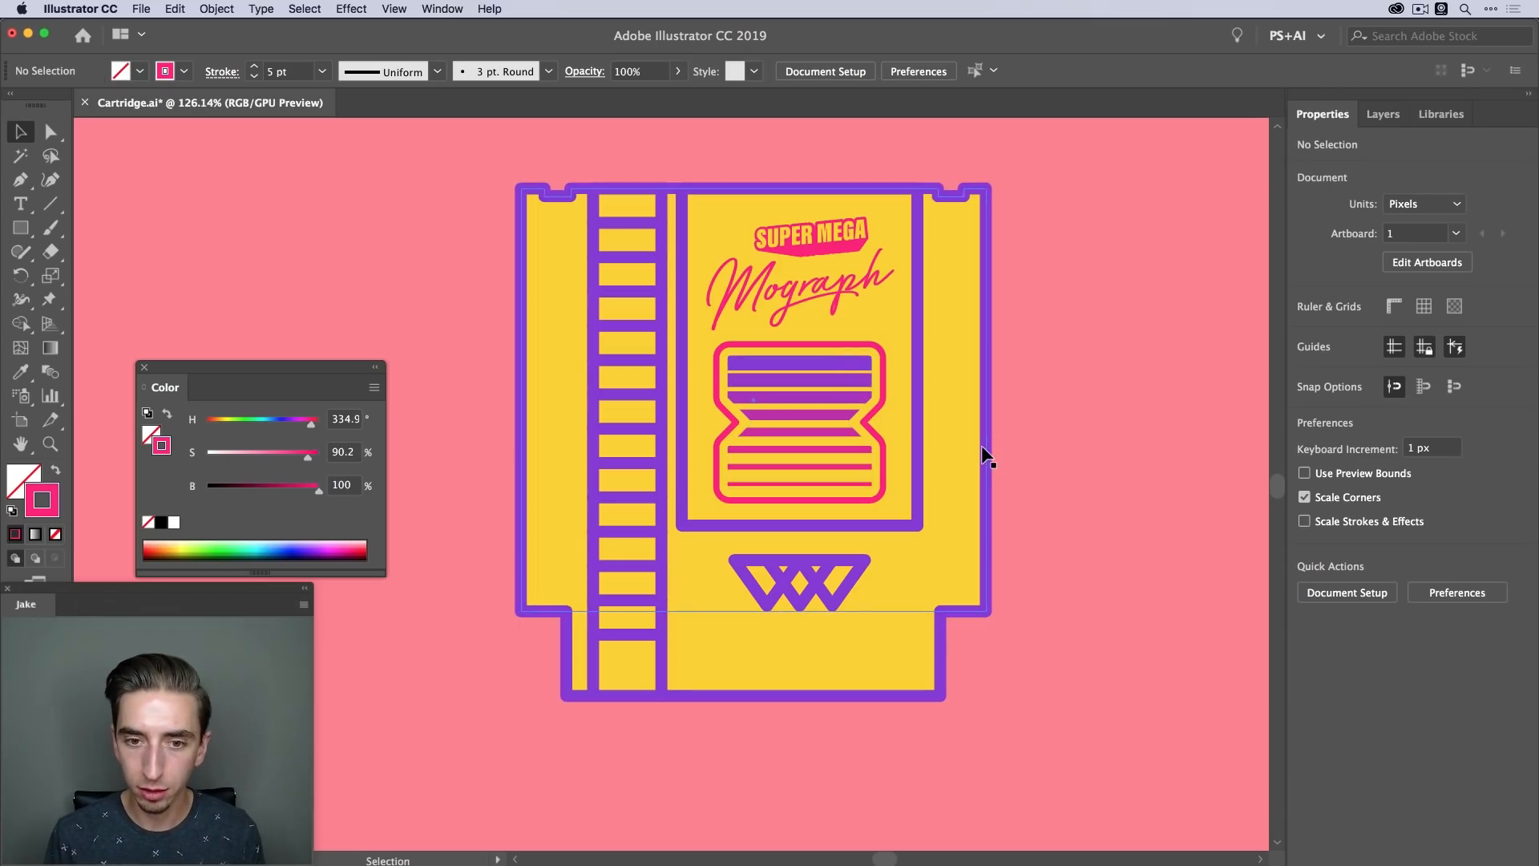
# In outline view, directly select the right-side anchor points of the striped emblem and its outline and shift them 10 px to the right
pyautogui.press('z')
pyautogui.keyDown('alt'); pyautogui.click(917, 446); pyautogui.keyUp('alt')
pyautogui.press('super+1')
pyautogui.press('v')
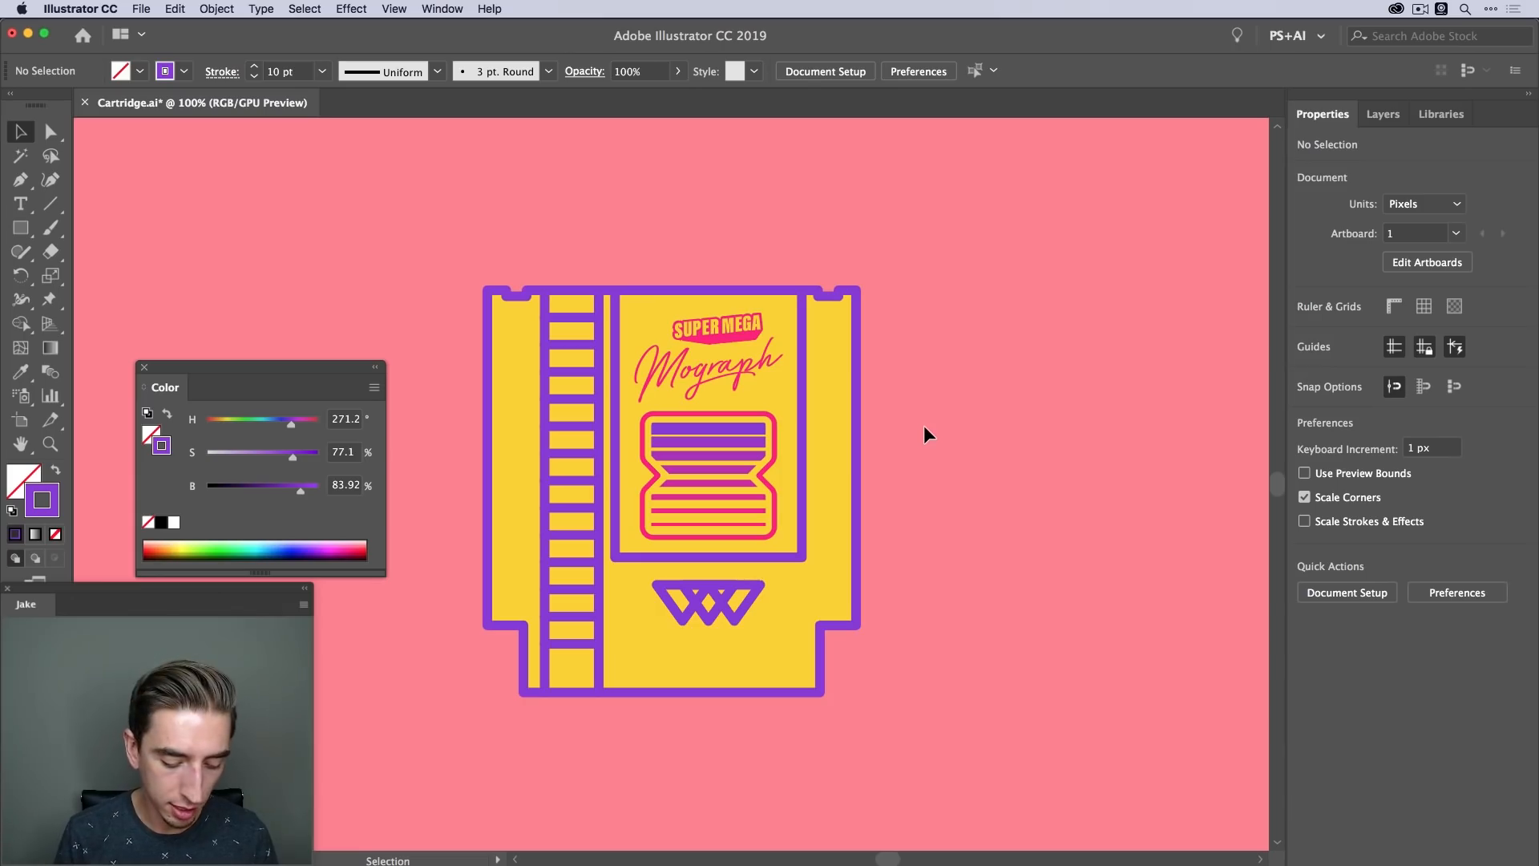
pyautogui.press('super+y')
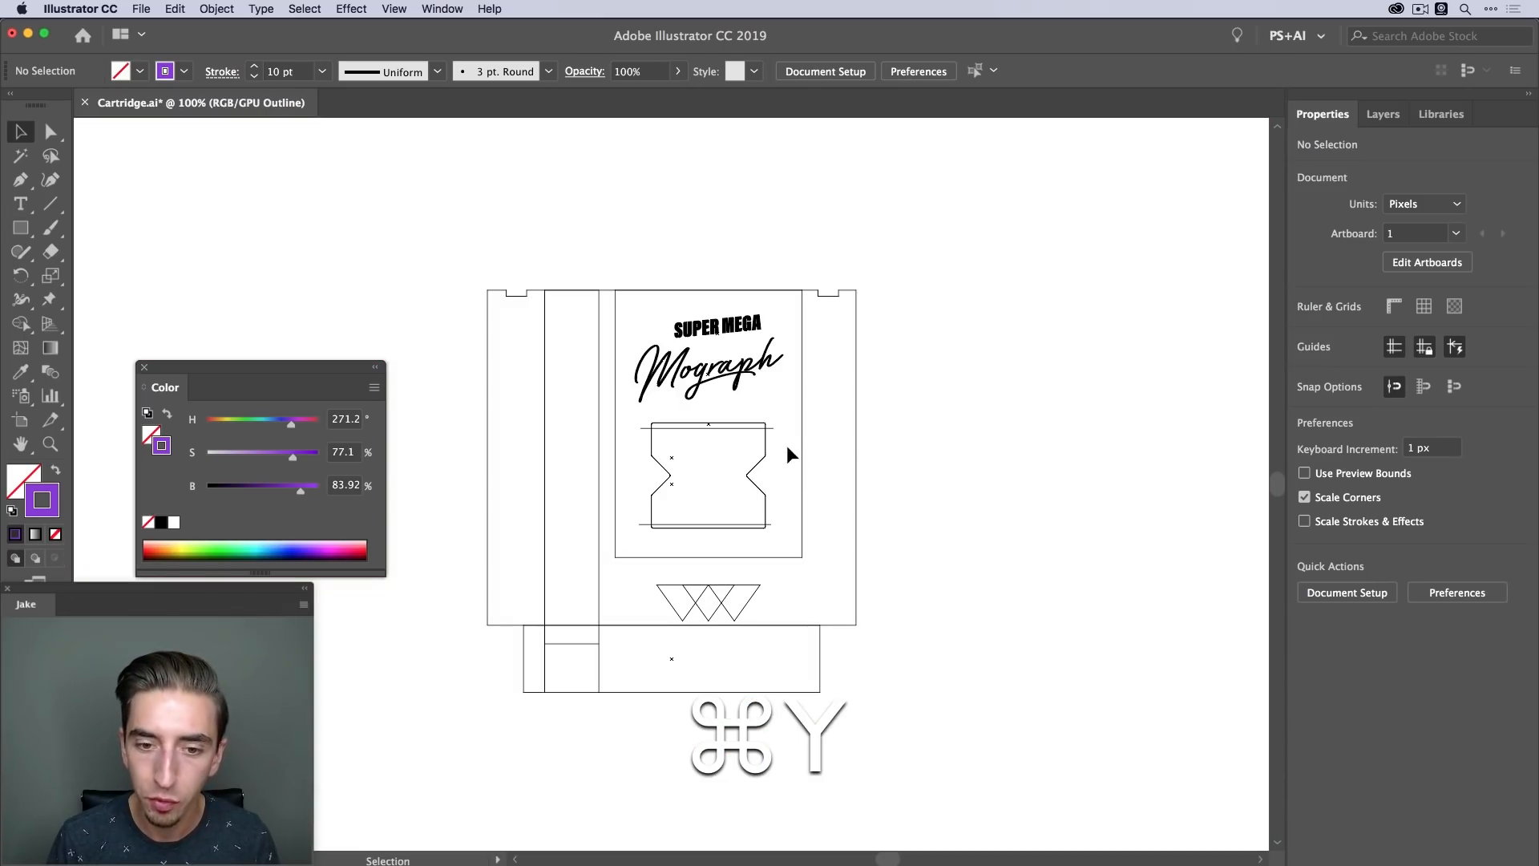
pyautogui.click(51, 131)
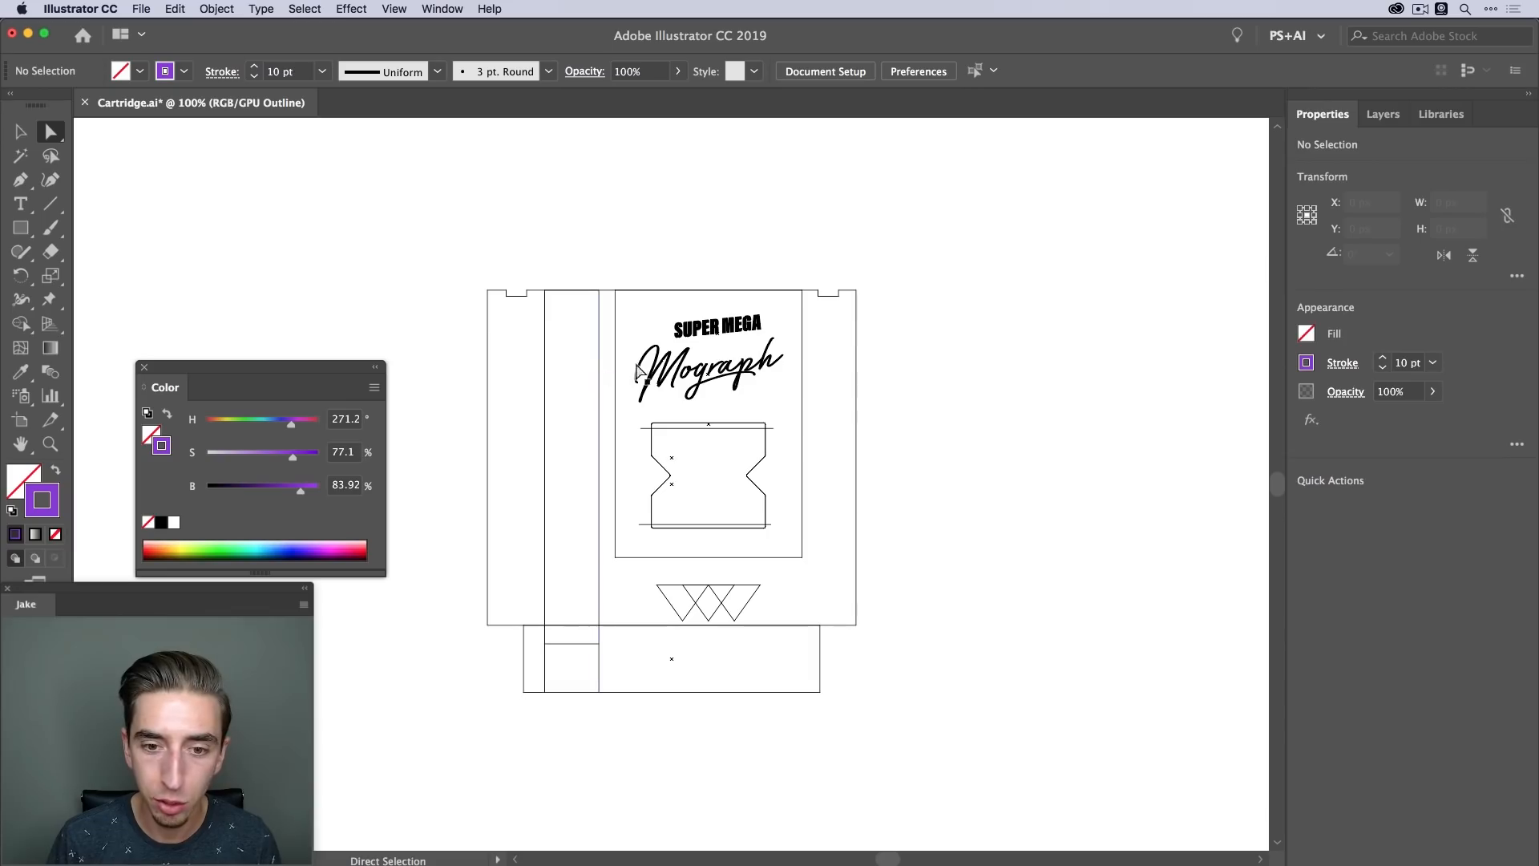
pyautogui.moveTo(792, 414); pyautogui.dragTo(745, 550)
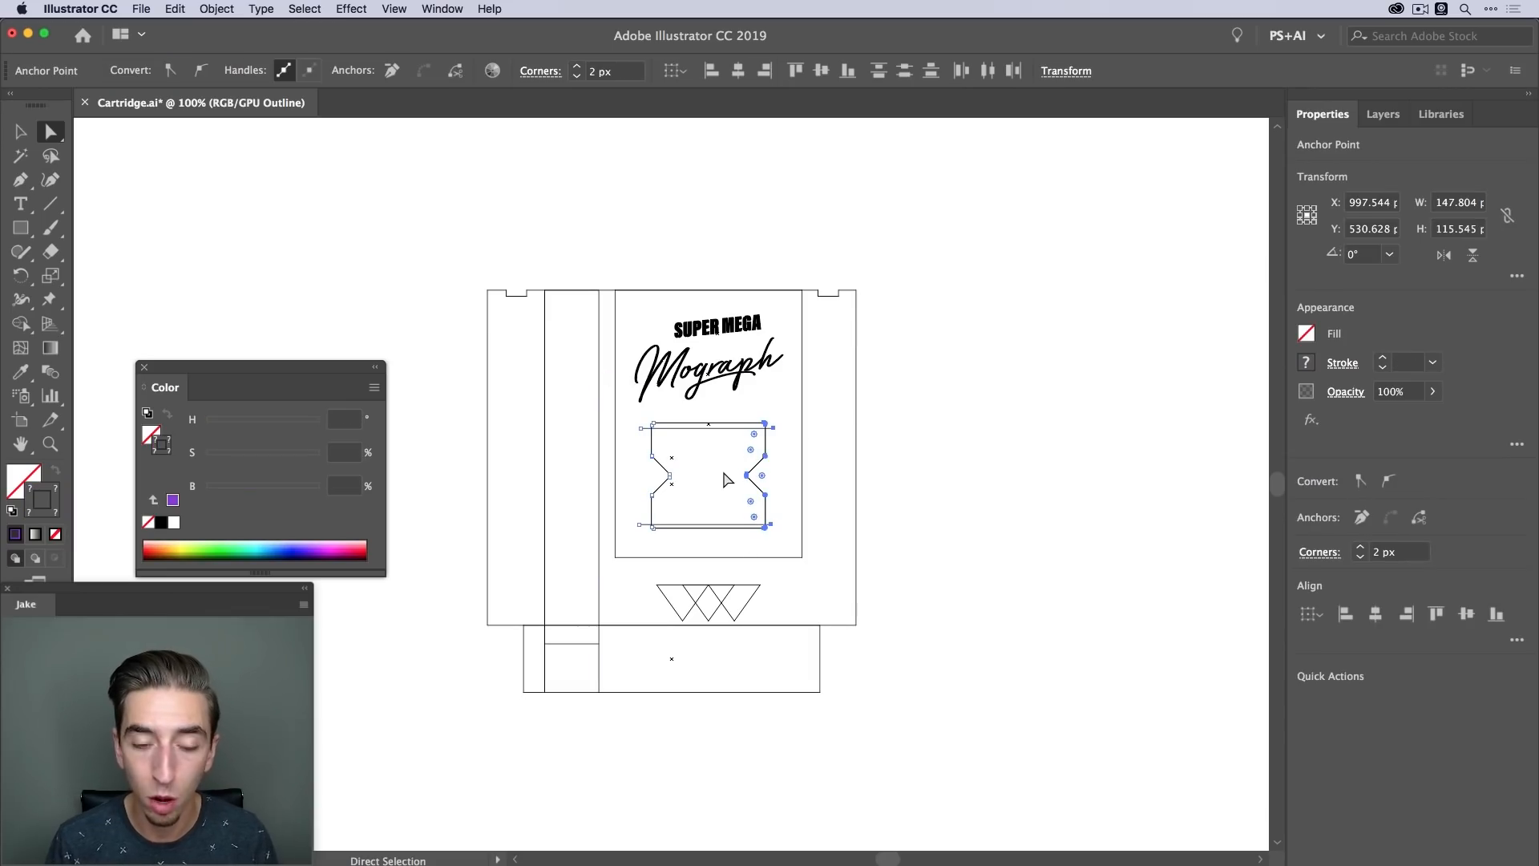
pyautogui.press('shift')
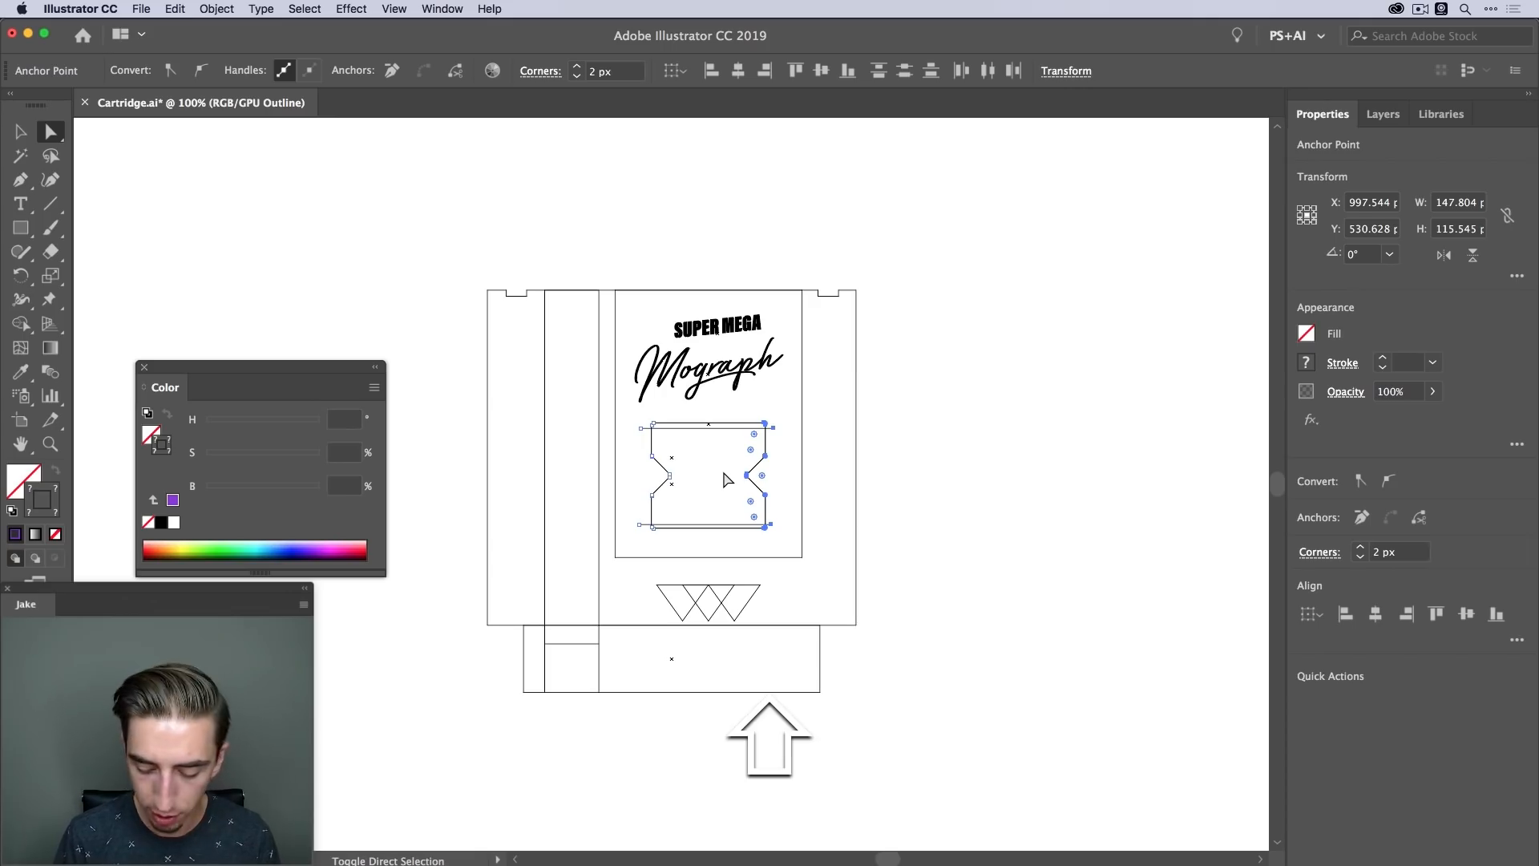
pyautogui.hotkey('shift', 'Right')
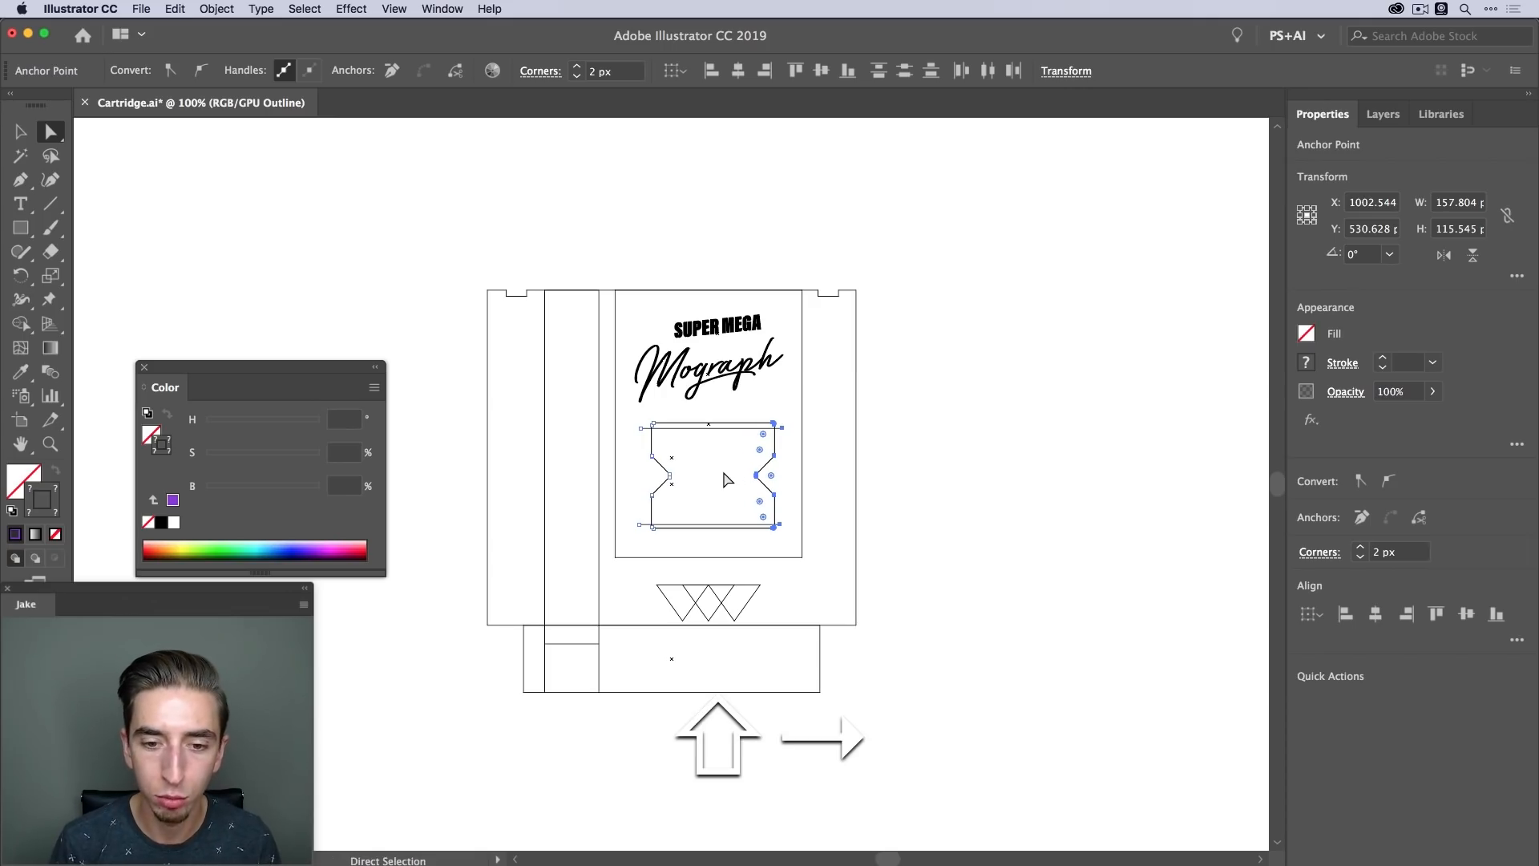
# Select the whole striped emblem with its outline, centre it horizontally in the label rectangle, and return to the colour preview
pyautogui.press('v')
pyautogui.click(791, 464)
pyautogui.moveTo(792, 439); pyautogui.dragTo(749, 472)
pyautogui.press('shift')
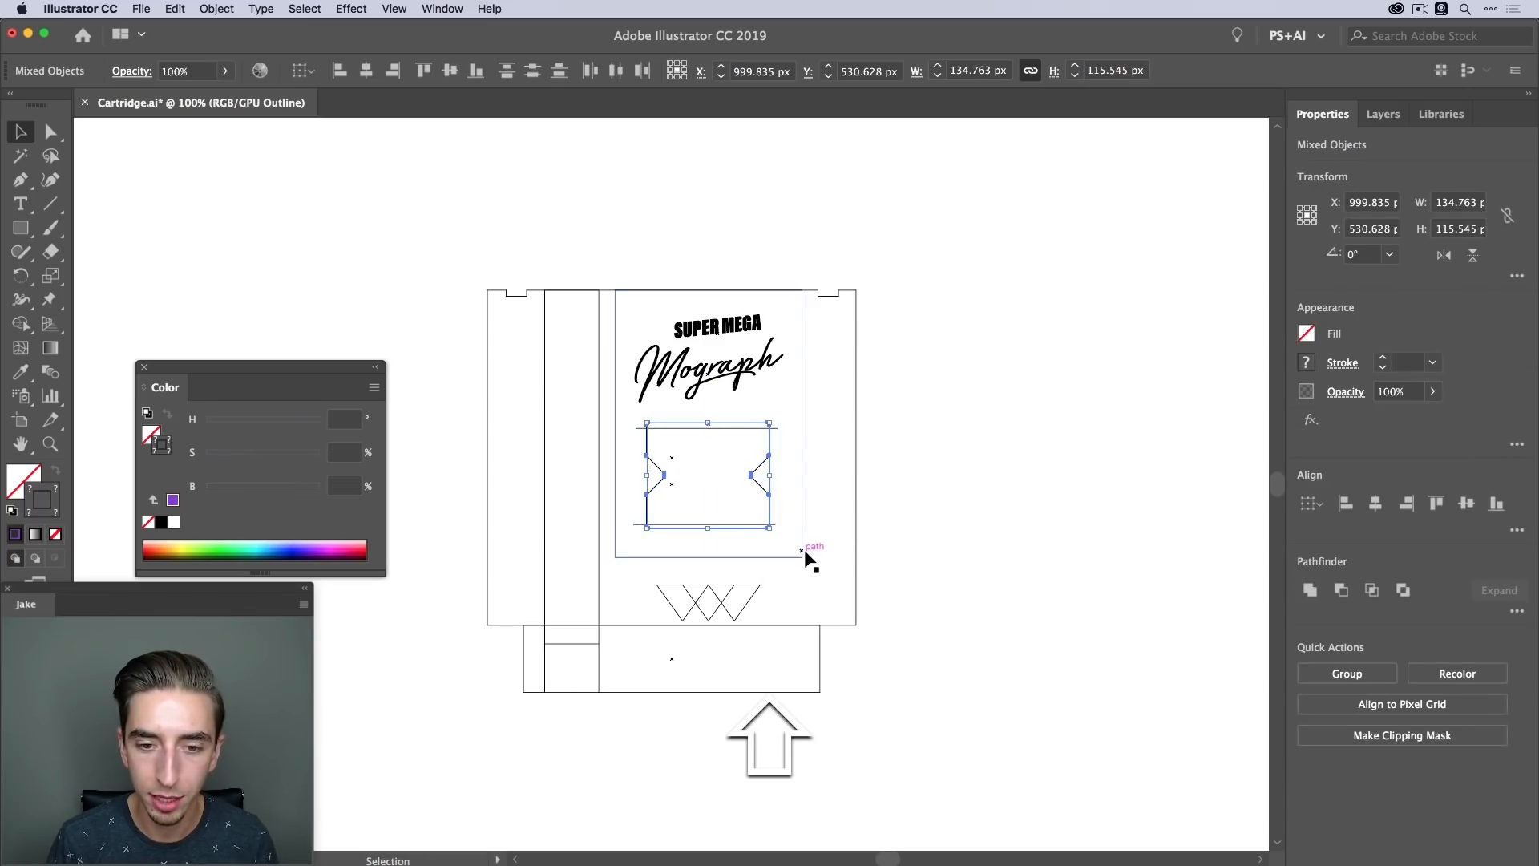
pyautogui.press('super+y')
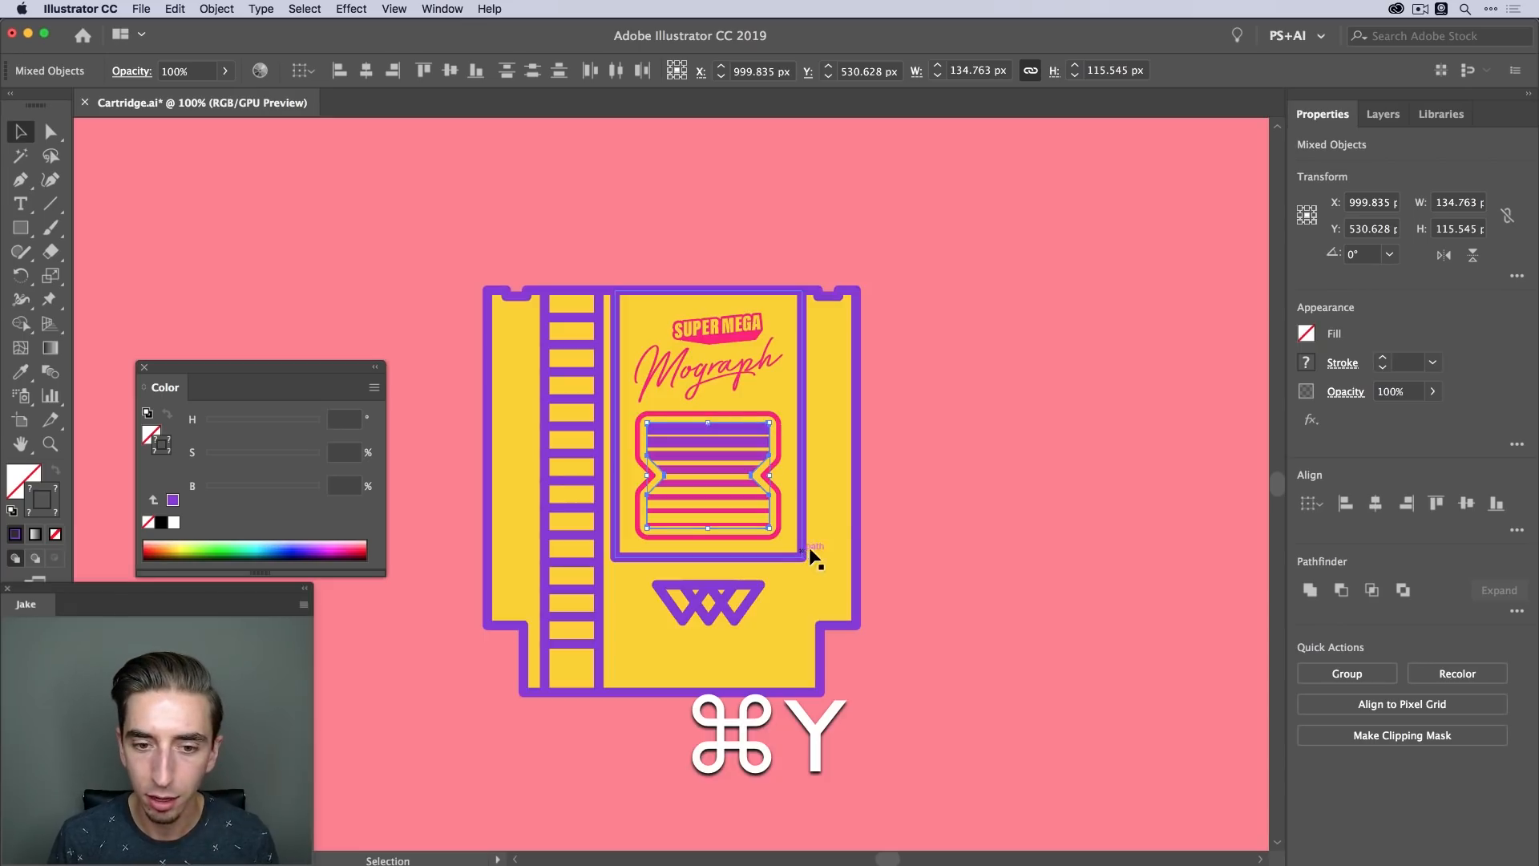
pyautogui.click(910, 494)
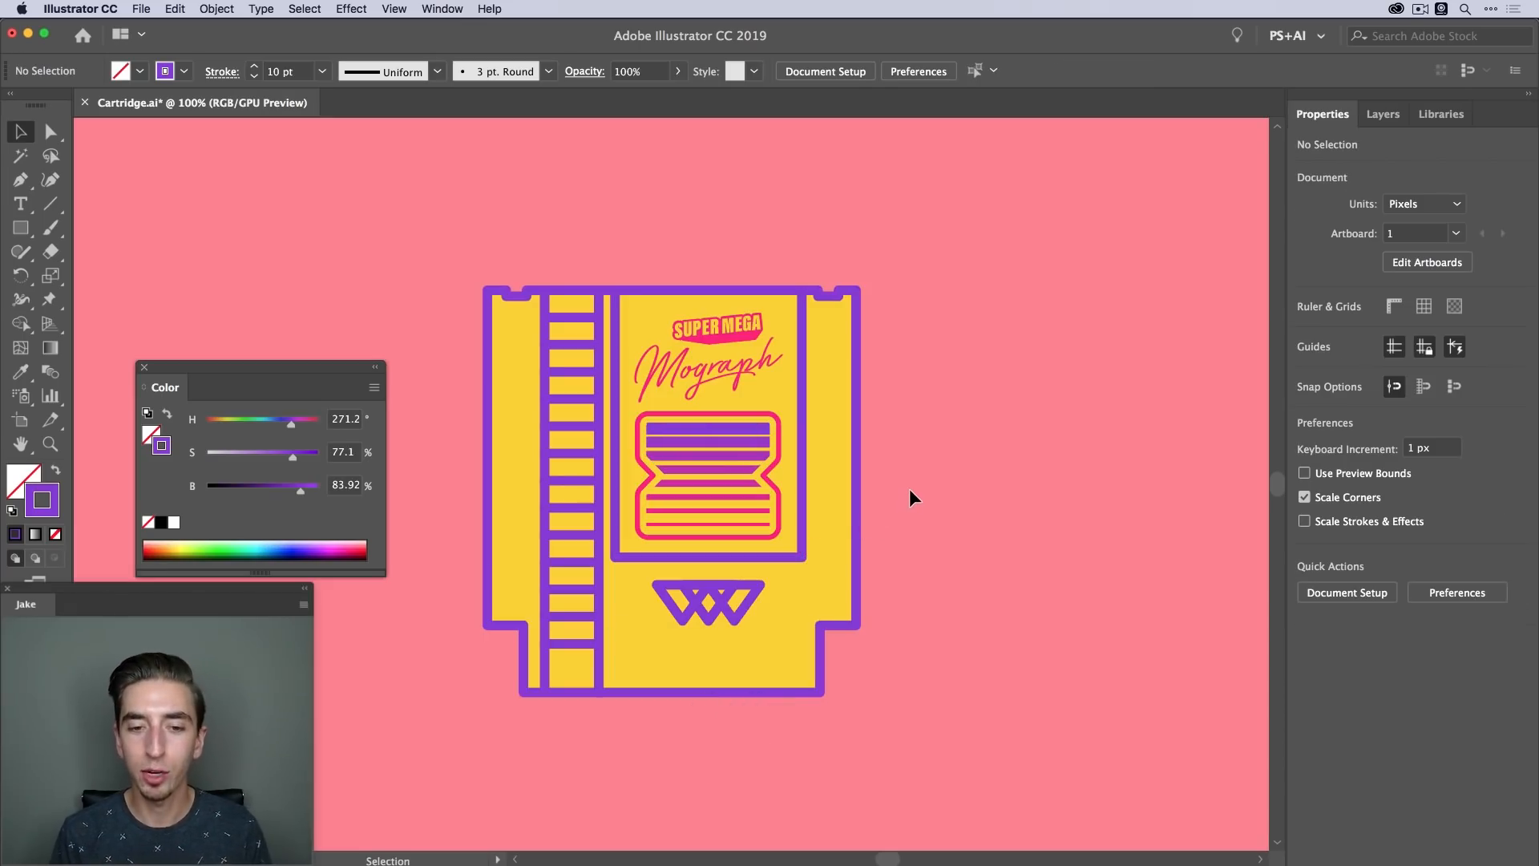
# Nudge the SUPER MEGA text slightly to the left above the Mograph lettering
pyautogui.press('z')
pyautogui.moveTo(912, 483); pyautogui.dragTo(857, 464)
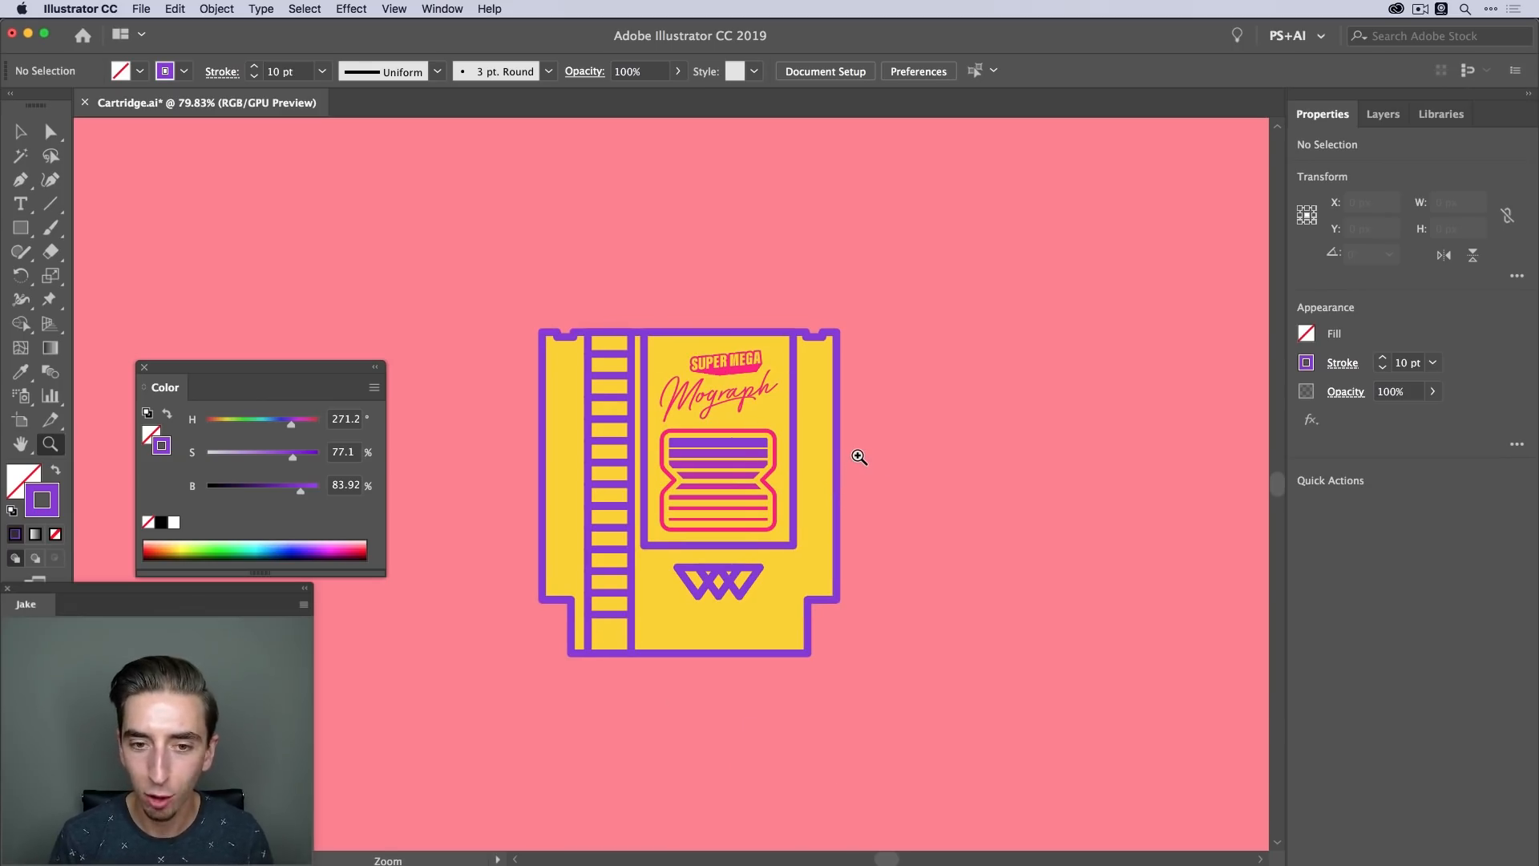
pyautogui.press('v')
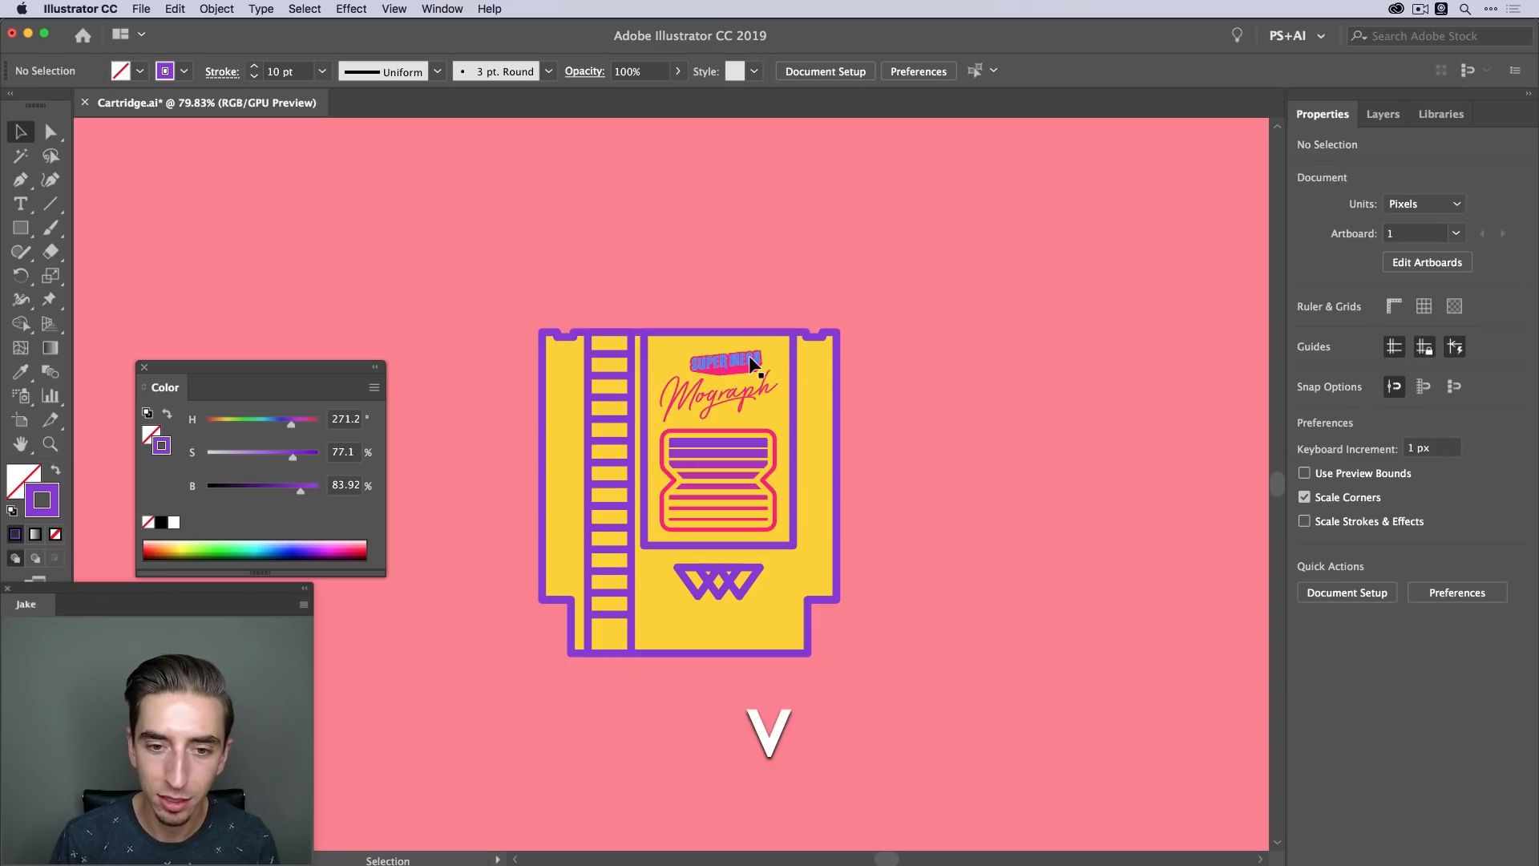
pyautogui.click(753, 362)
pyautogui.press('Left')
pyautogui.press('Left')
pyautogui.click(916, 378)
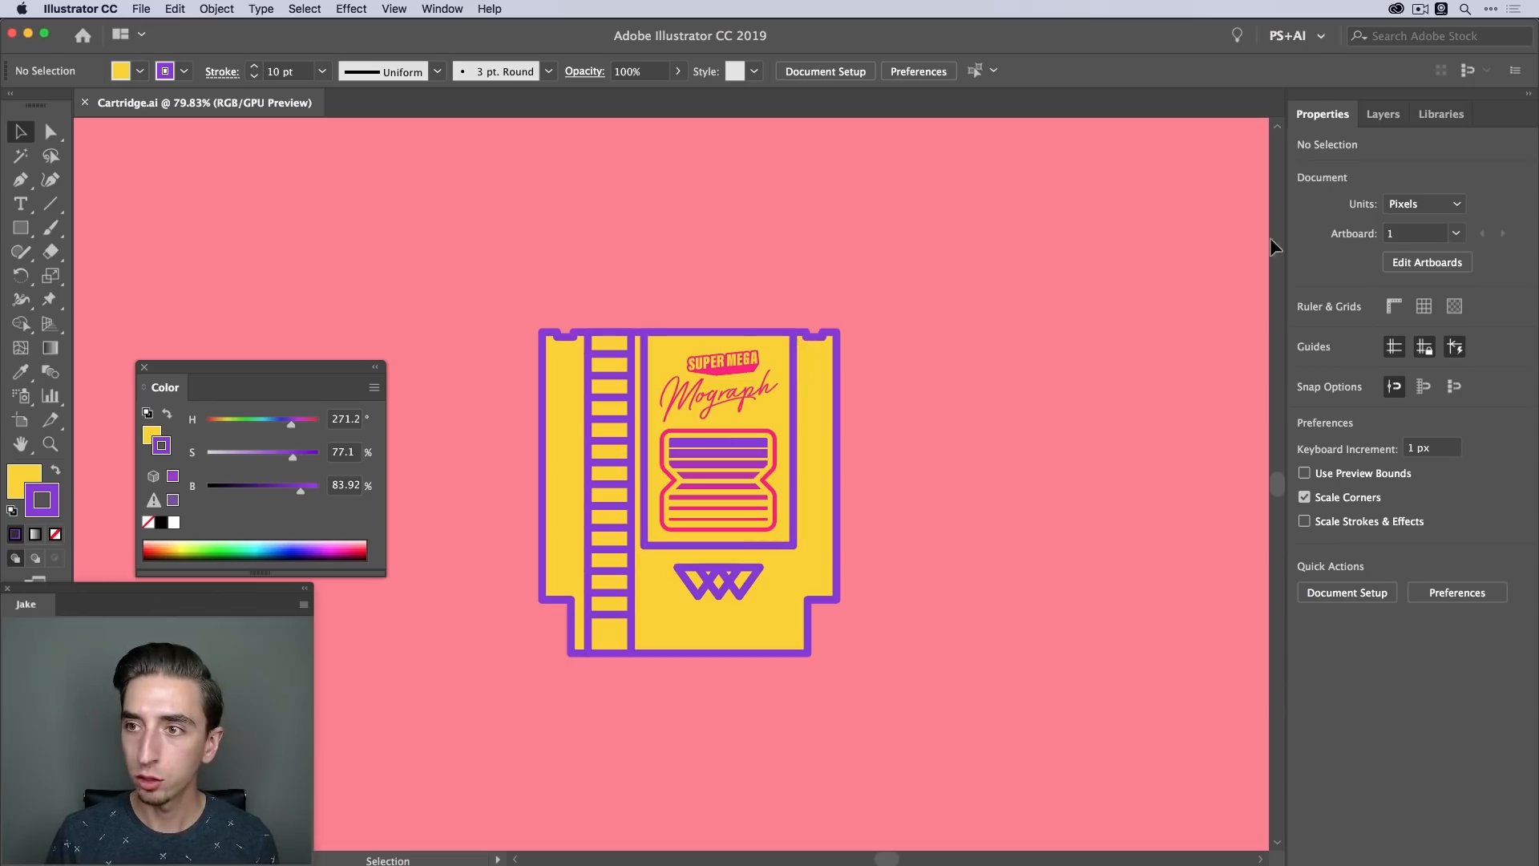
# Select the cartridge compound shape, label rectangle, triangle group, both vertical lines and the ridge blend together from the layer list
pyautogui.click(1383, 114)
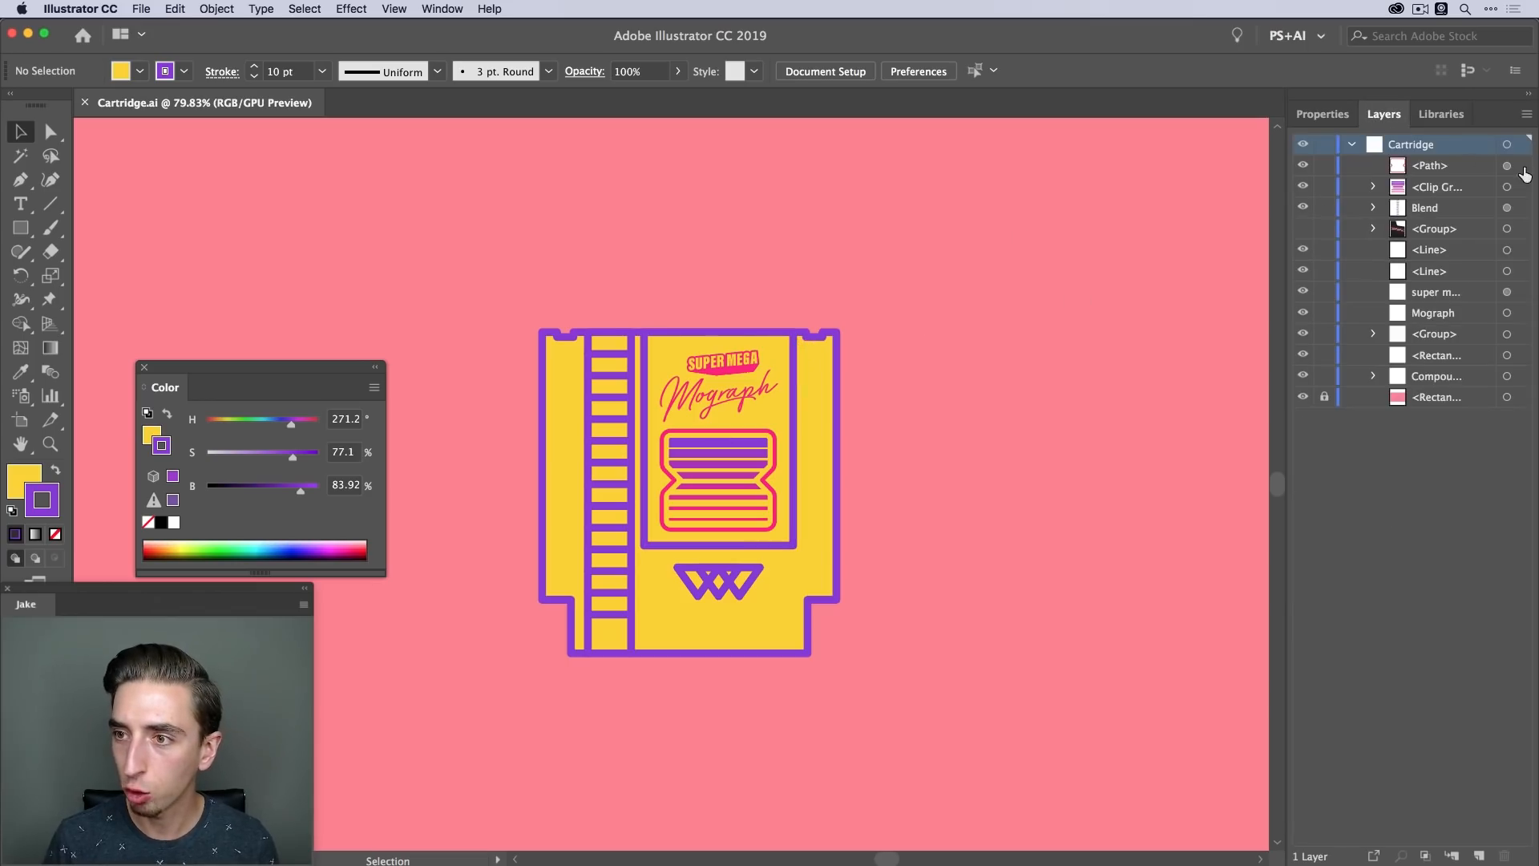
pyautogui.click(1507, 376)
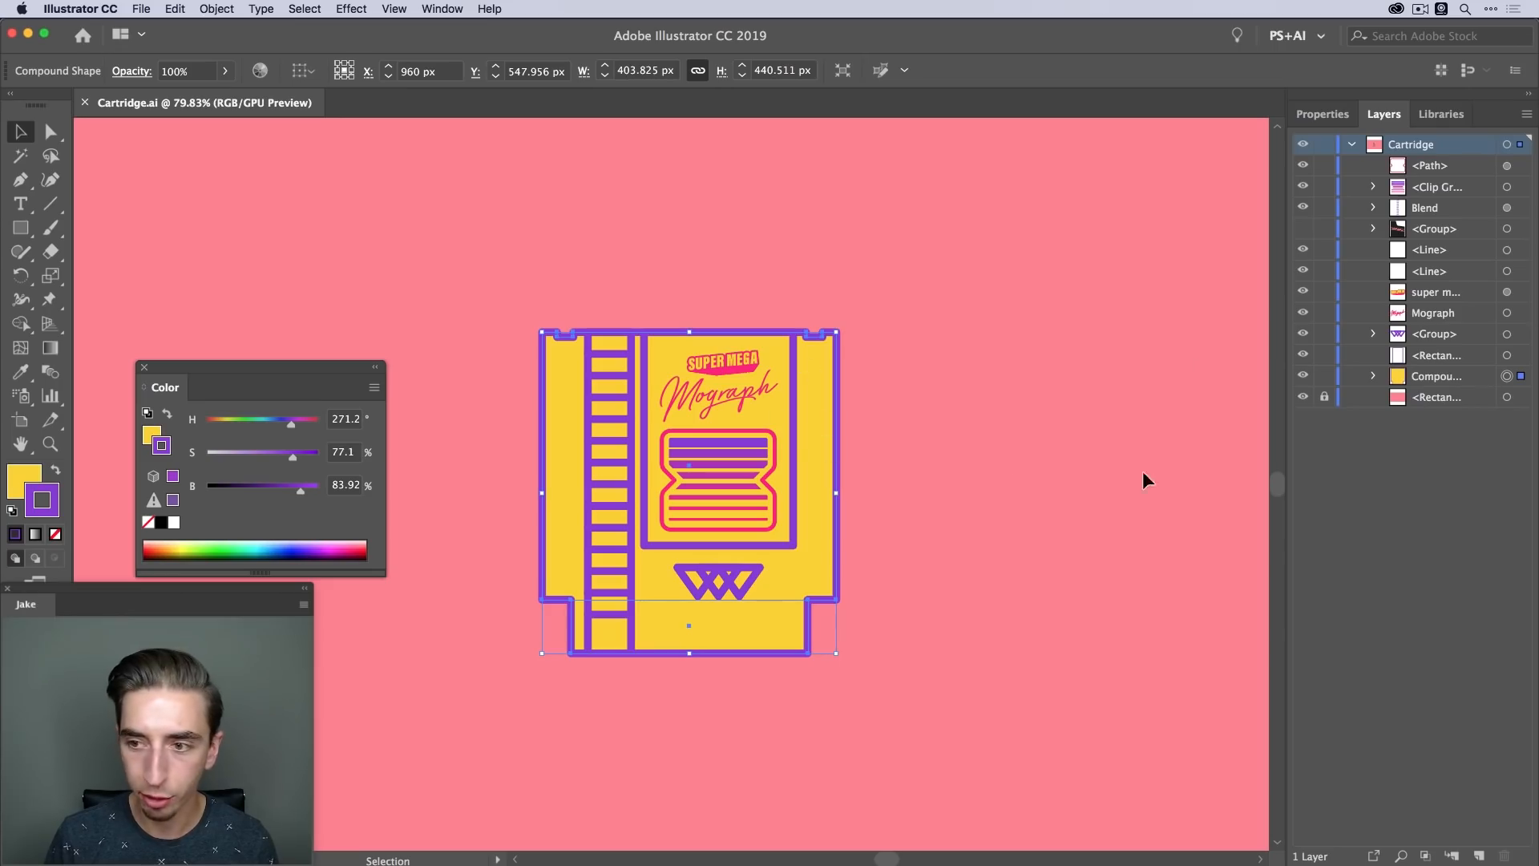
pyautogui.keyDown('shift'); pyautogui.click(1507, 355); pyautogui.keyUp('shift')
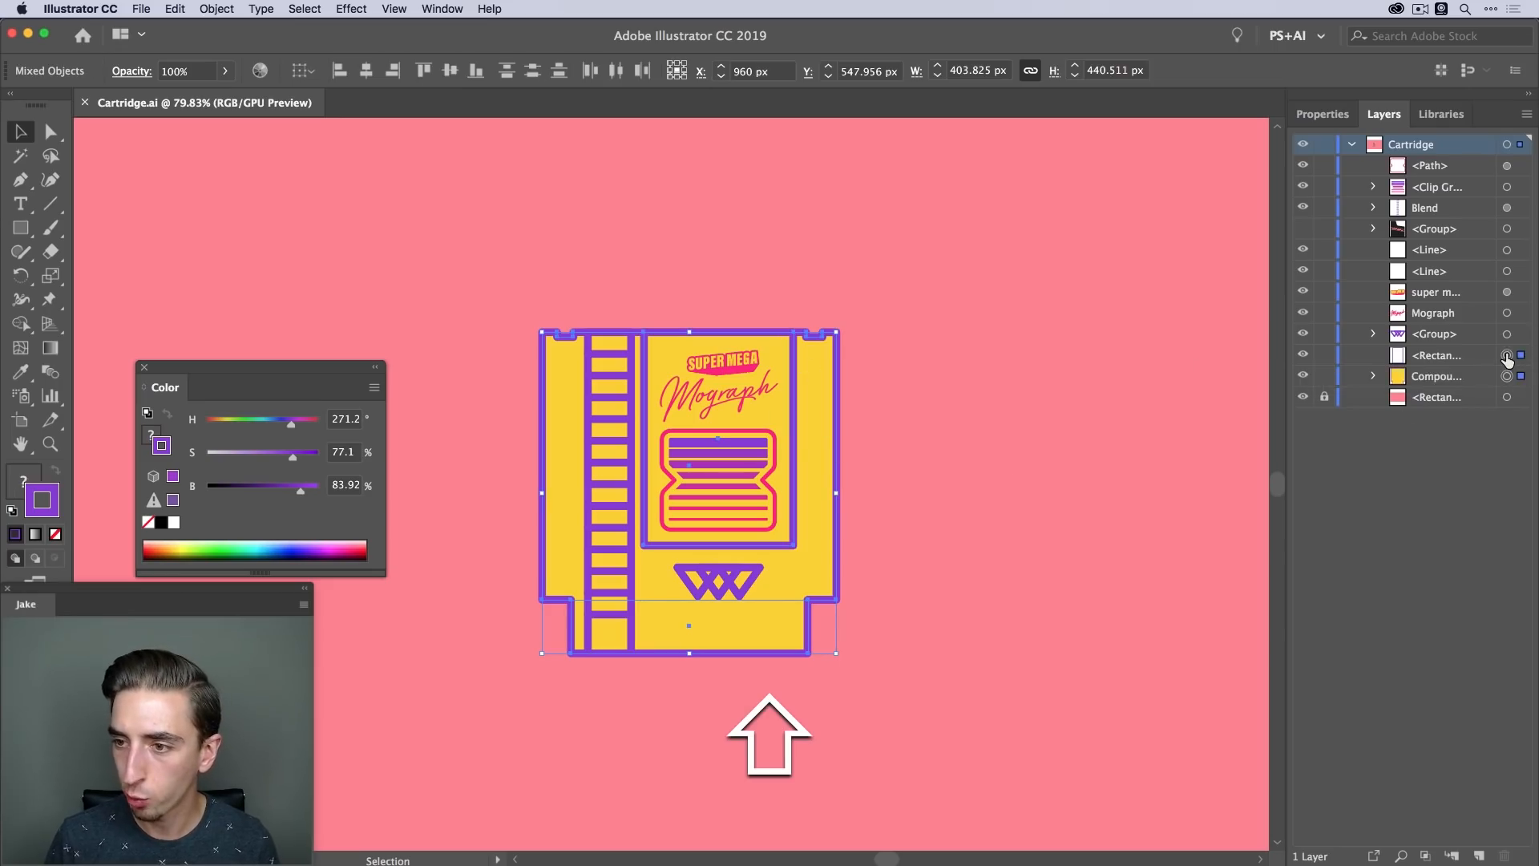
pyautogui.keyDown('shift'); pyautogui.click(1508, 335); pyautogui.keyUp('shift')
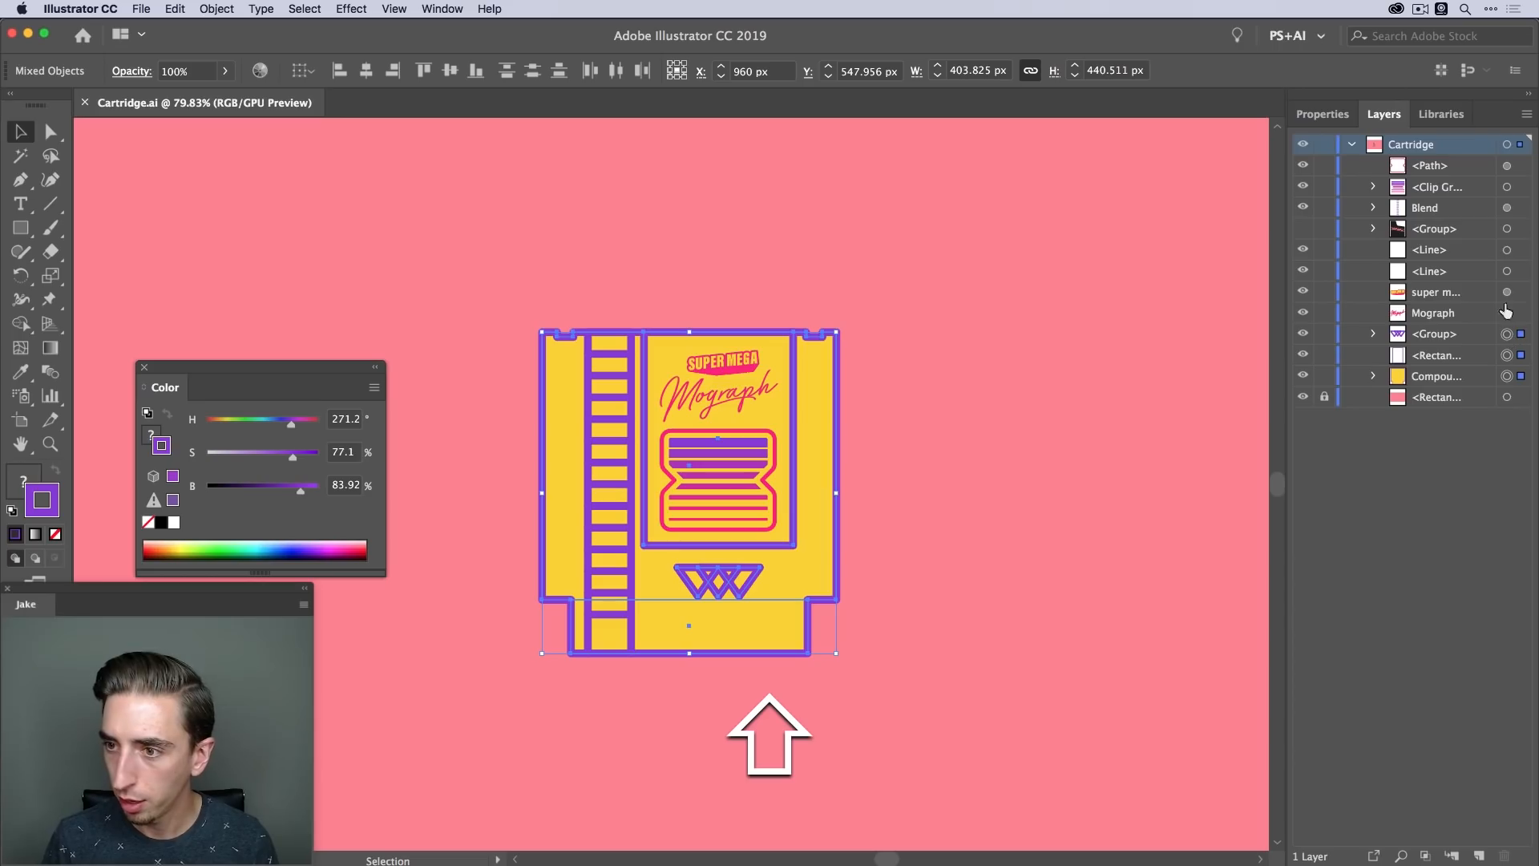
pyautogui.keyDown('shift'); pyautogui.click(1507, 271); pyautogui.keyUp('shift')
pyautogui.keyDown('shift'); pyautogui.click(1507, 250); pyautogui.keyUp('shift')
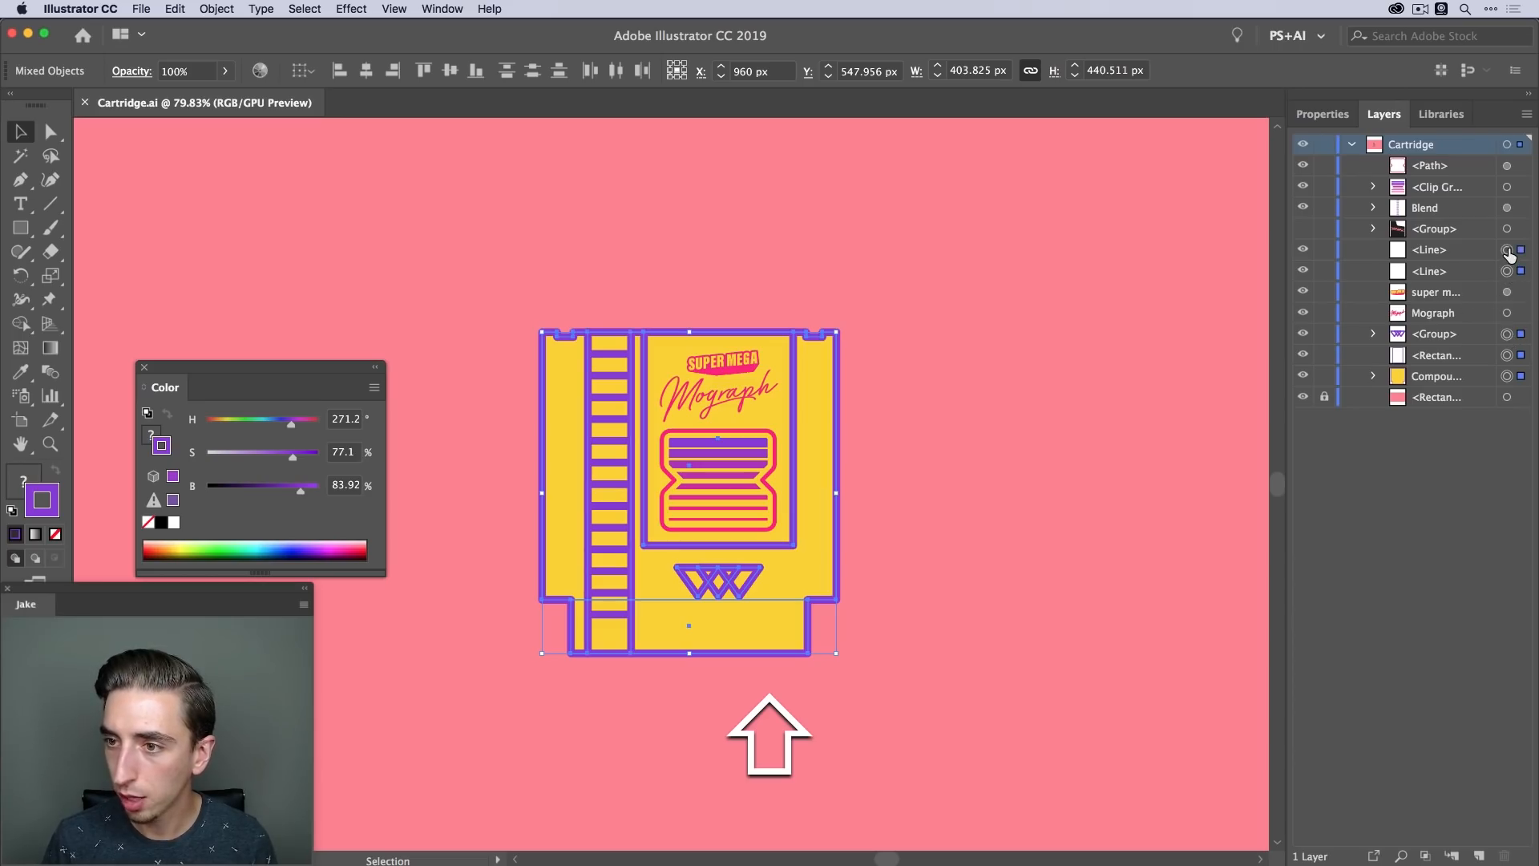
pyautogui.keyDown('shift'); pyautogui.click(1507, 207); pyautogui.keyUp('shift')
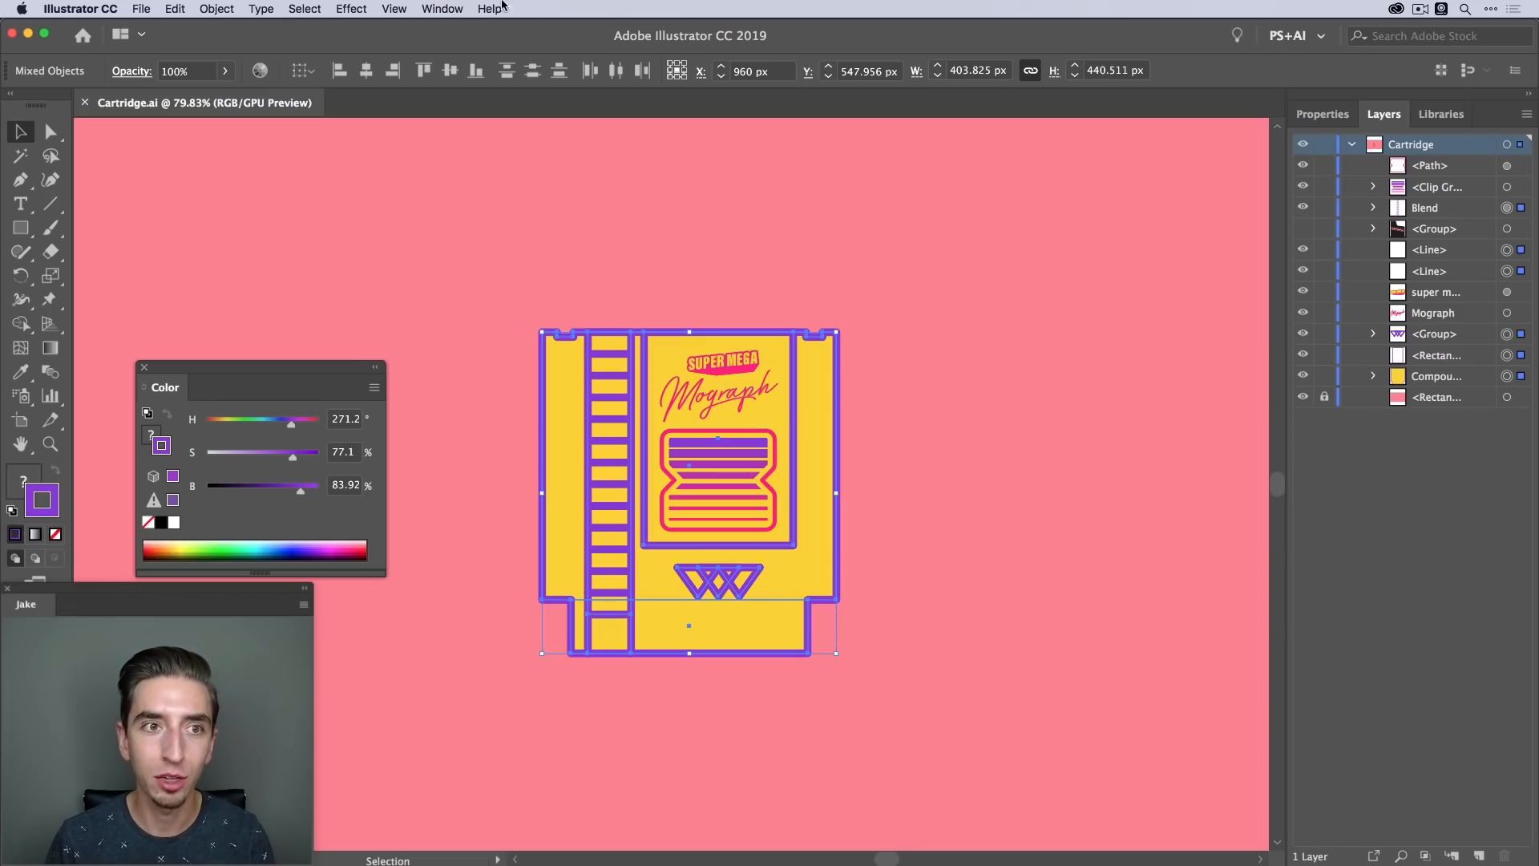
# Show the document's swatches and delete all default swatches and colour groups
pyautogui.click(442, 8)
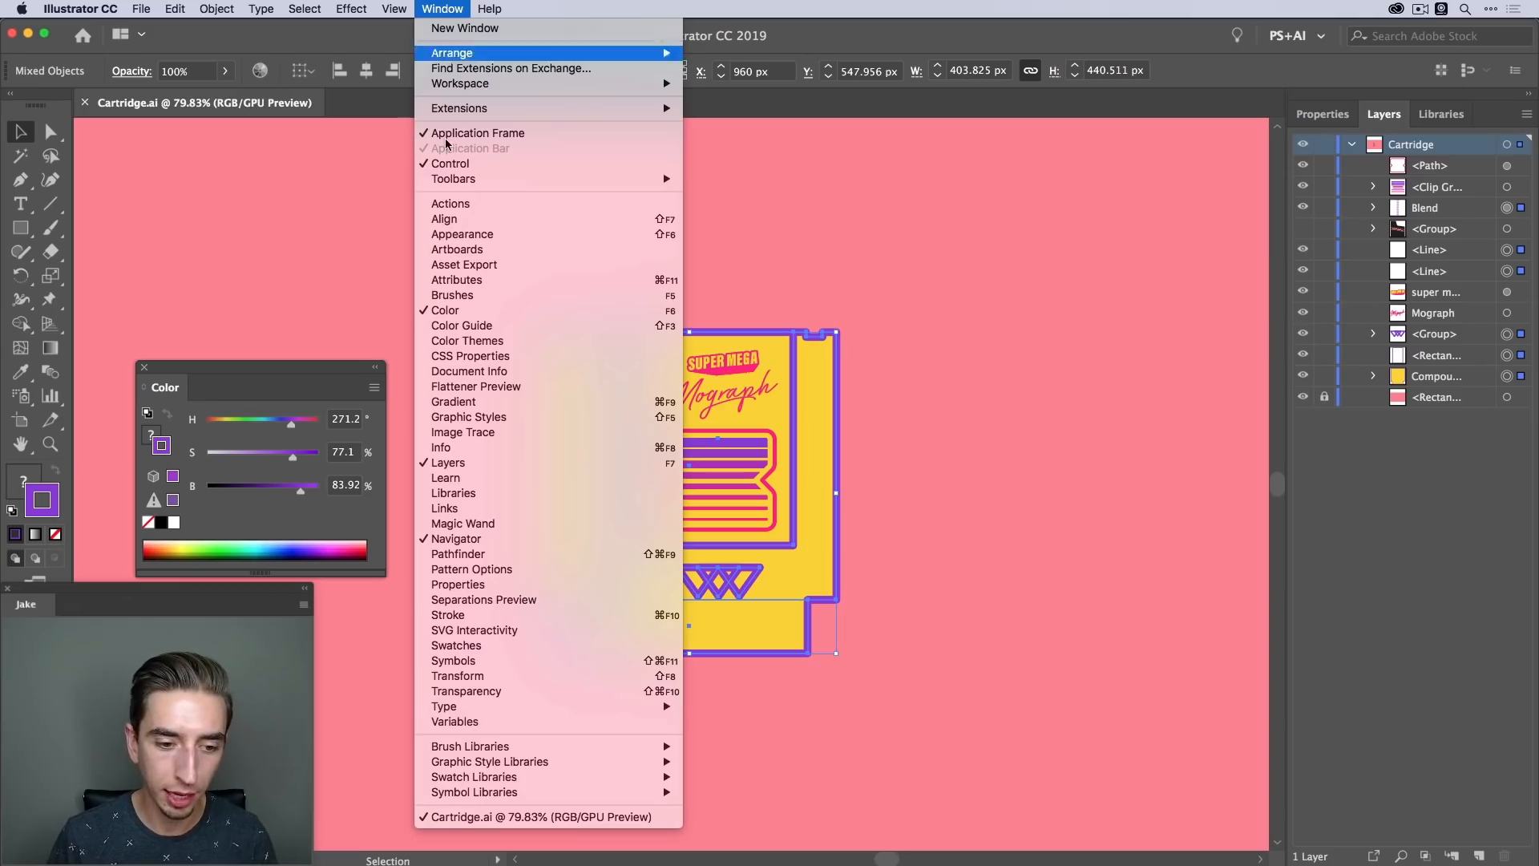
pyautogui.click(497, 645)
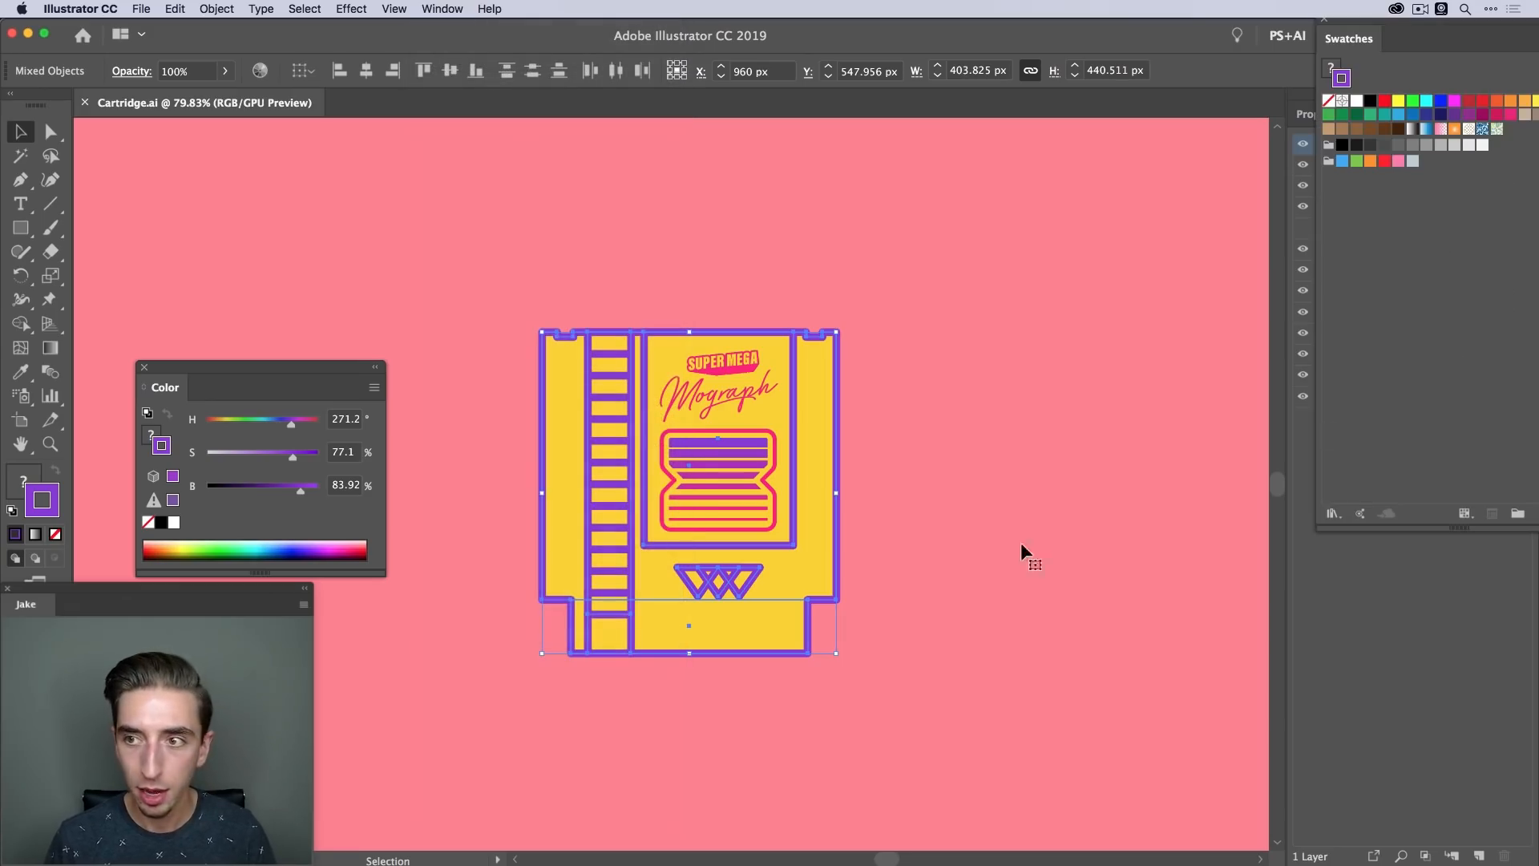
pyautogui.moveTo(1425, 29); pyautogui.dragTo(1036, 180)
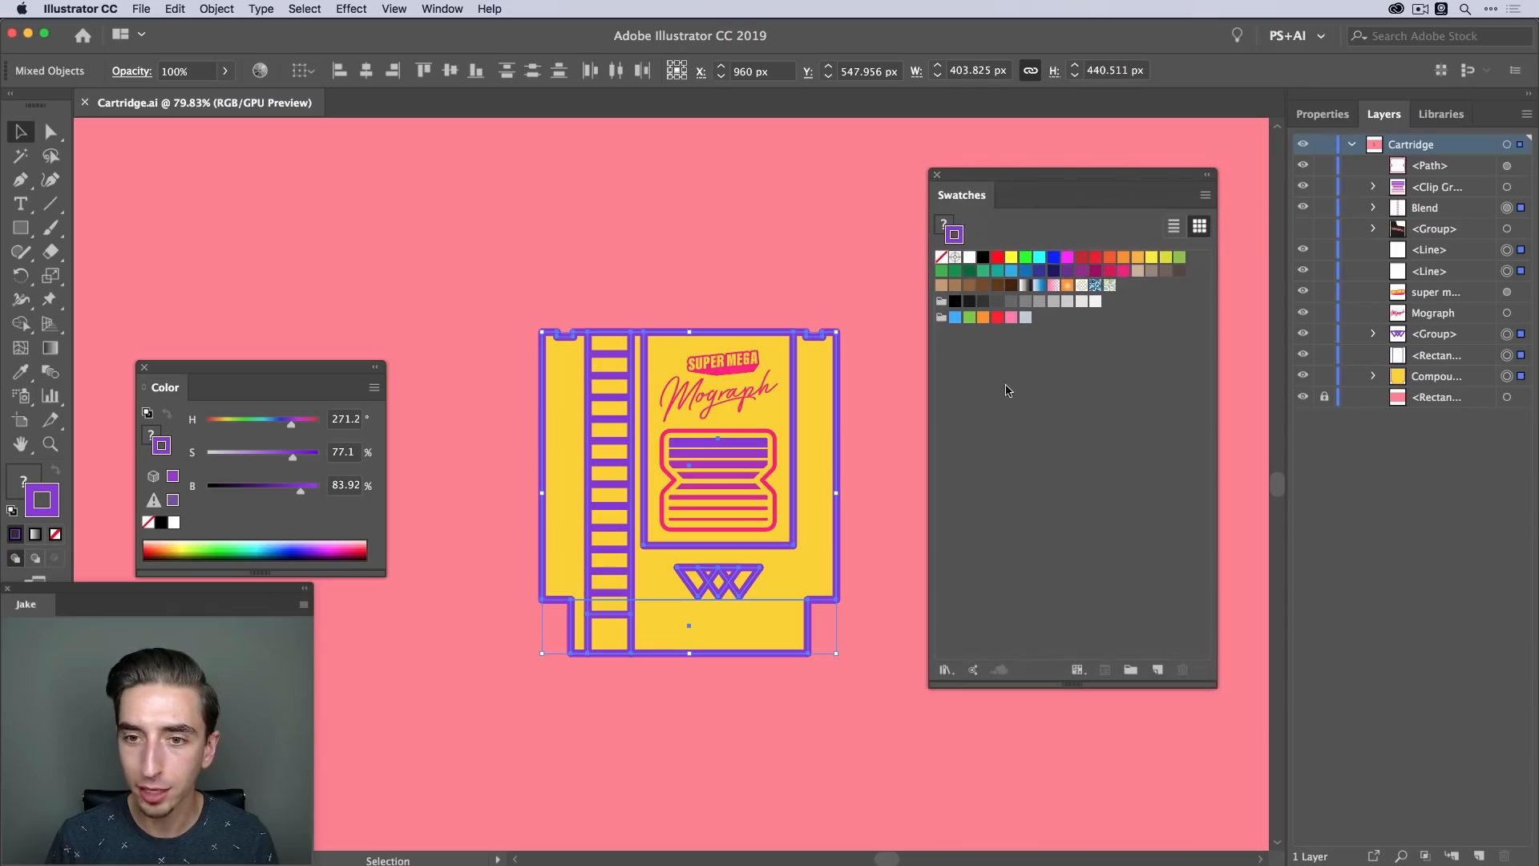
pyautogui.click(942, 317)
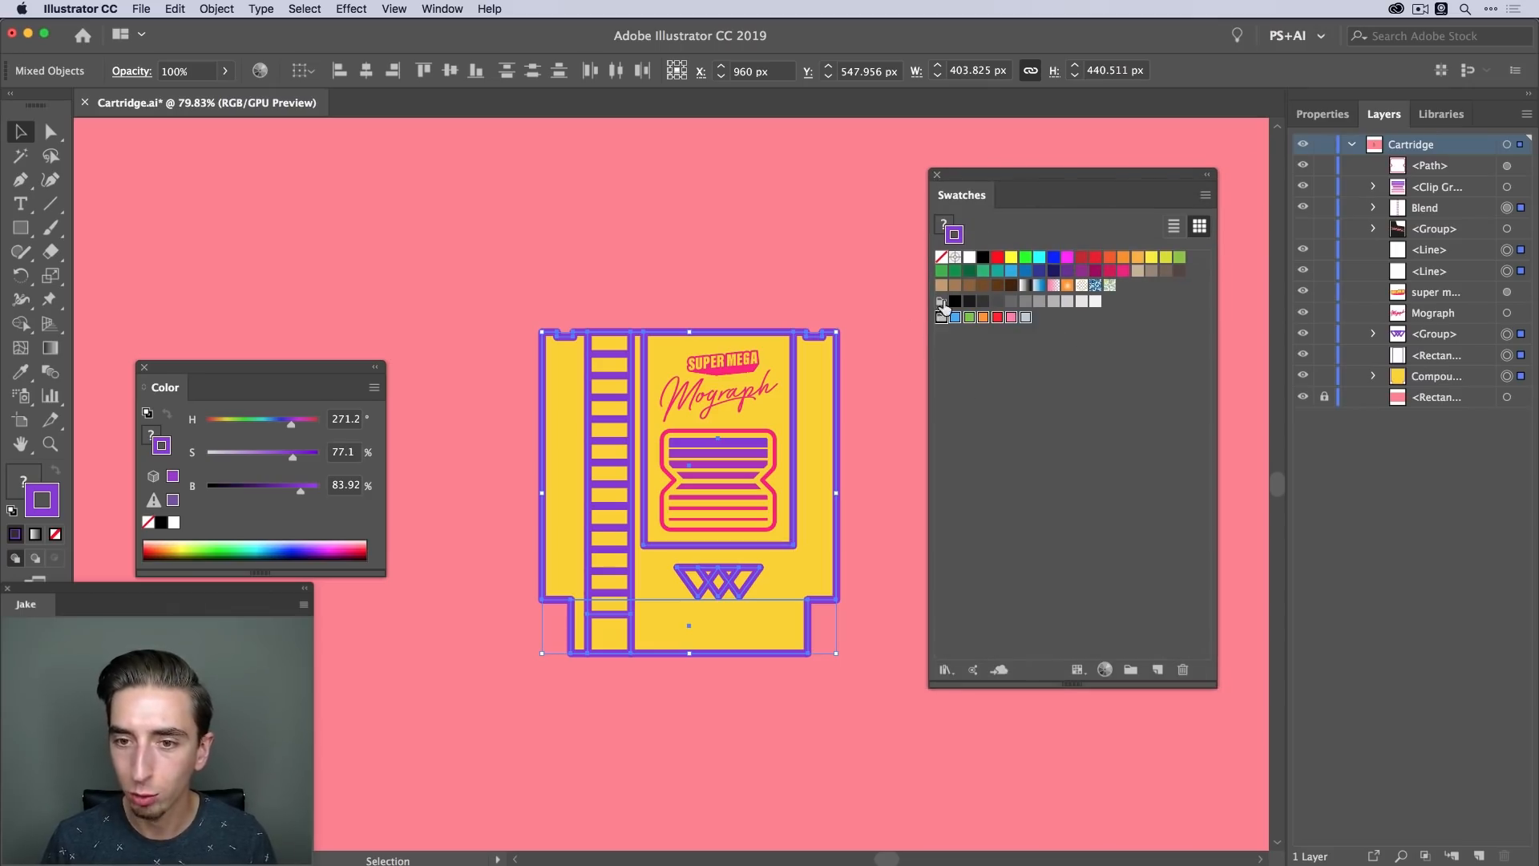
pyautogui.click(946, 340)
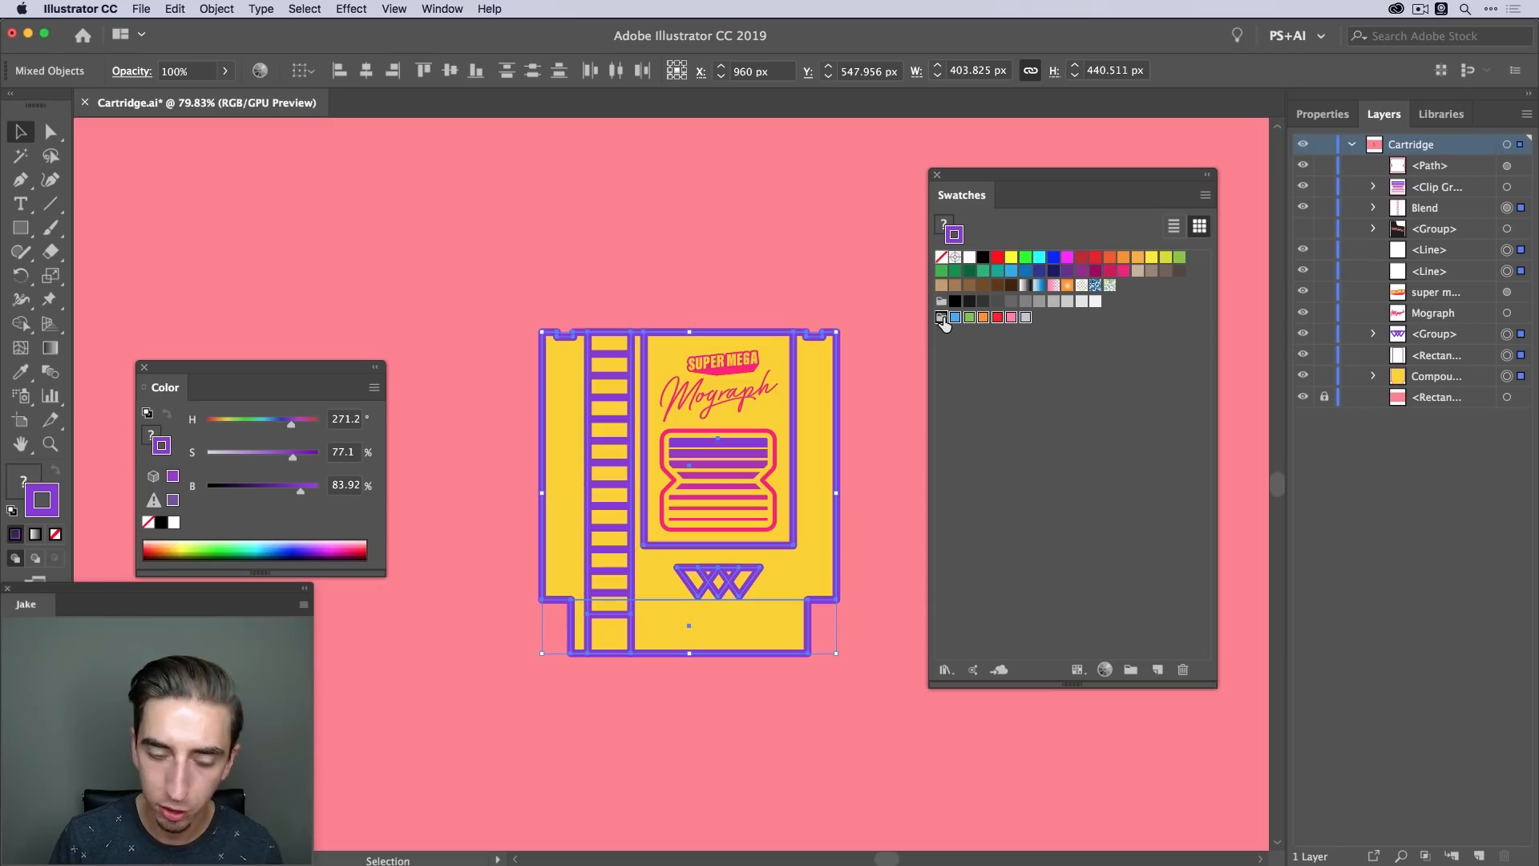
pyautogui.click(942, 319)
pyautogui.keyDown('shift'); pyautogui.click(970, 259); pyautogui.keyUp('shift')
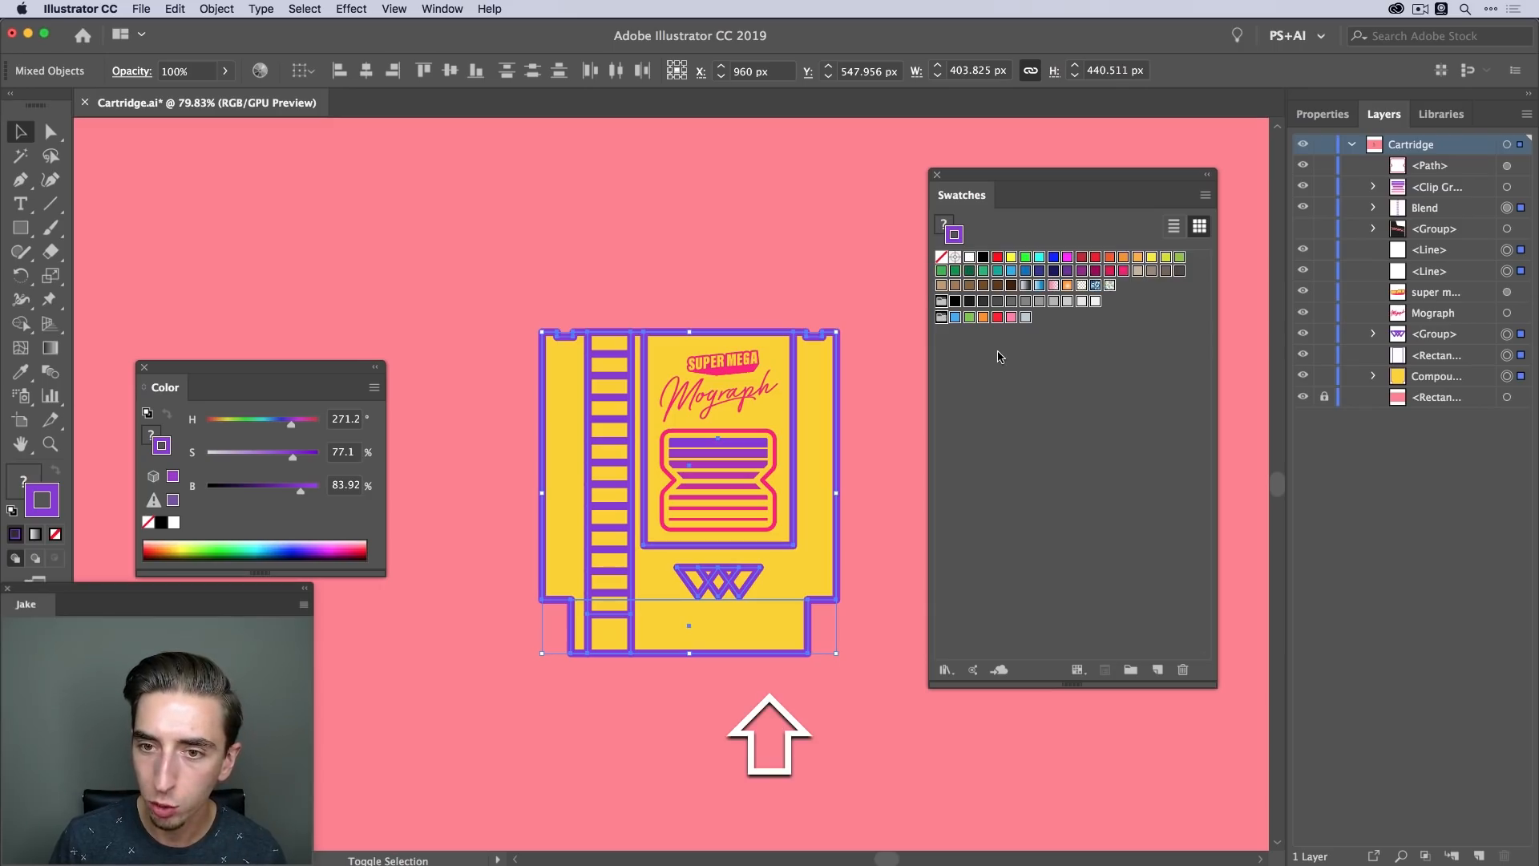
pyautogui.click(1183, 671)
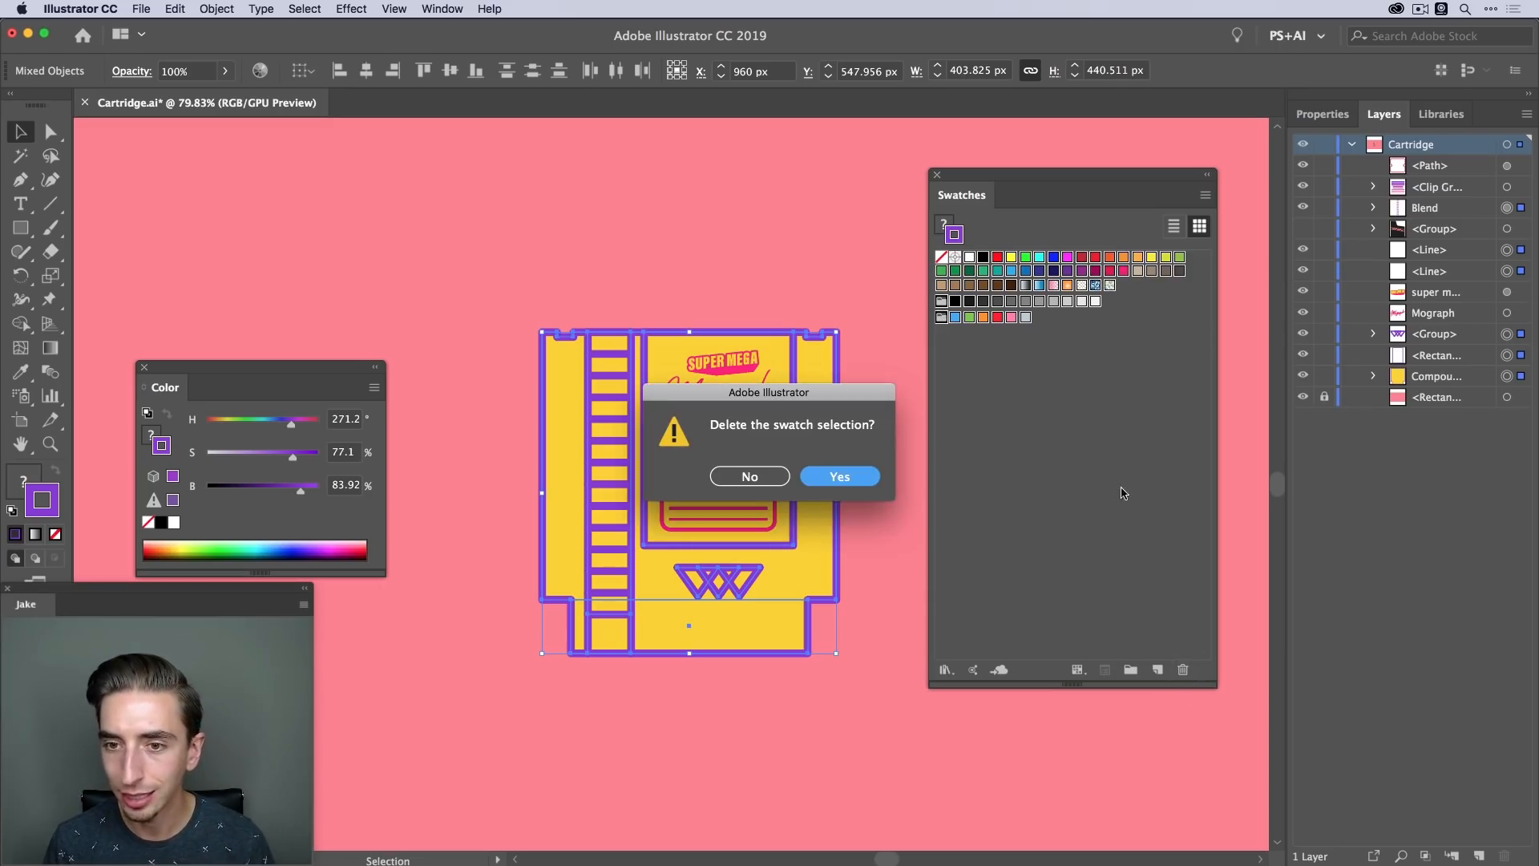
pyautogui.click(838, 478)
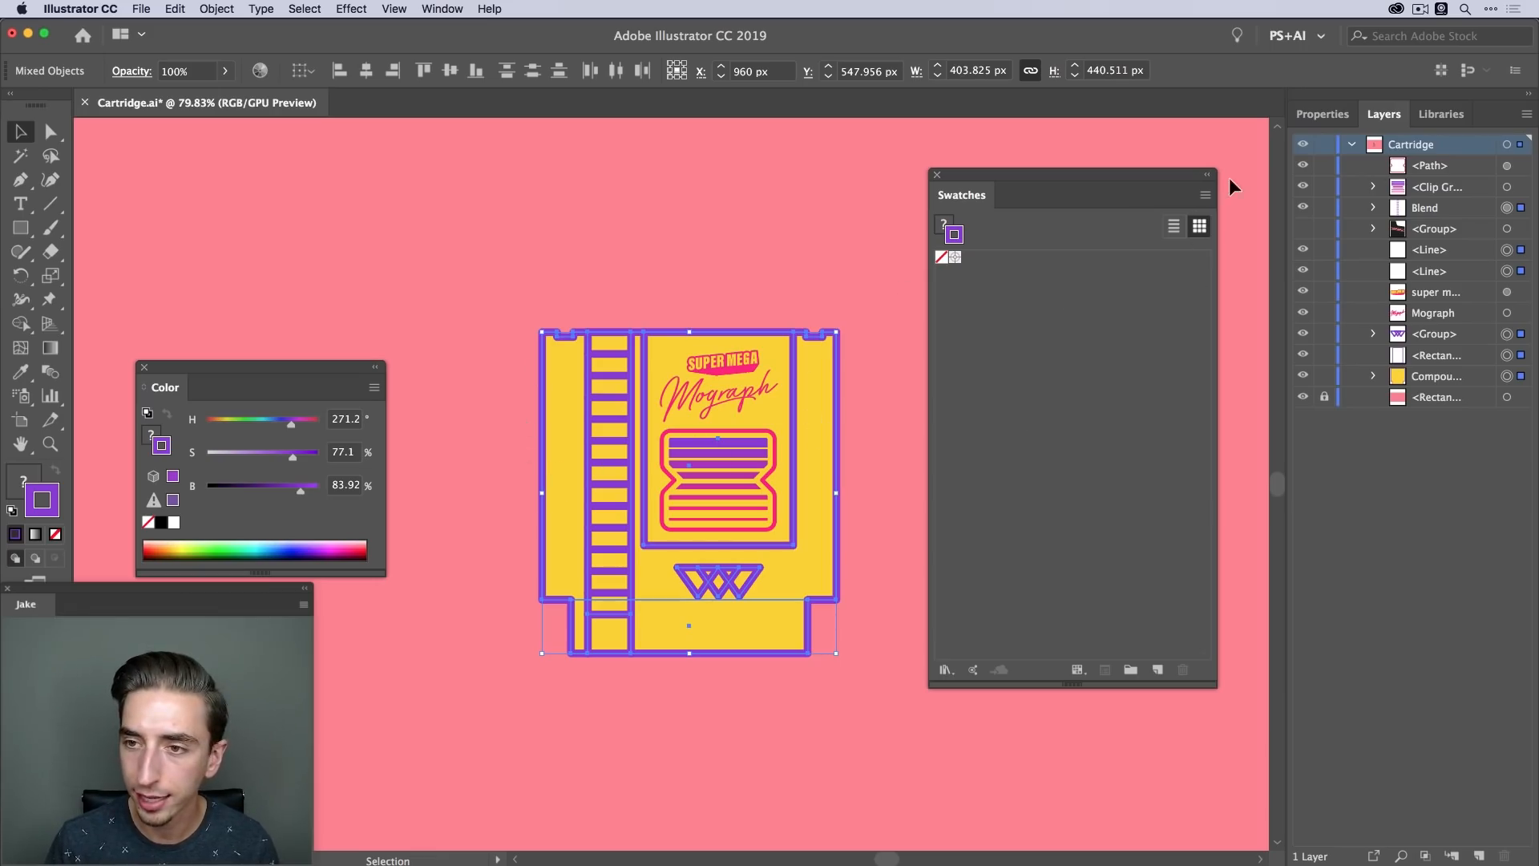
# Create a colour group named Cartridge from the selected artwork and delete its extra lighter purple swatch
pyautogui.click(1206, 196)
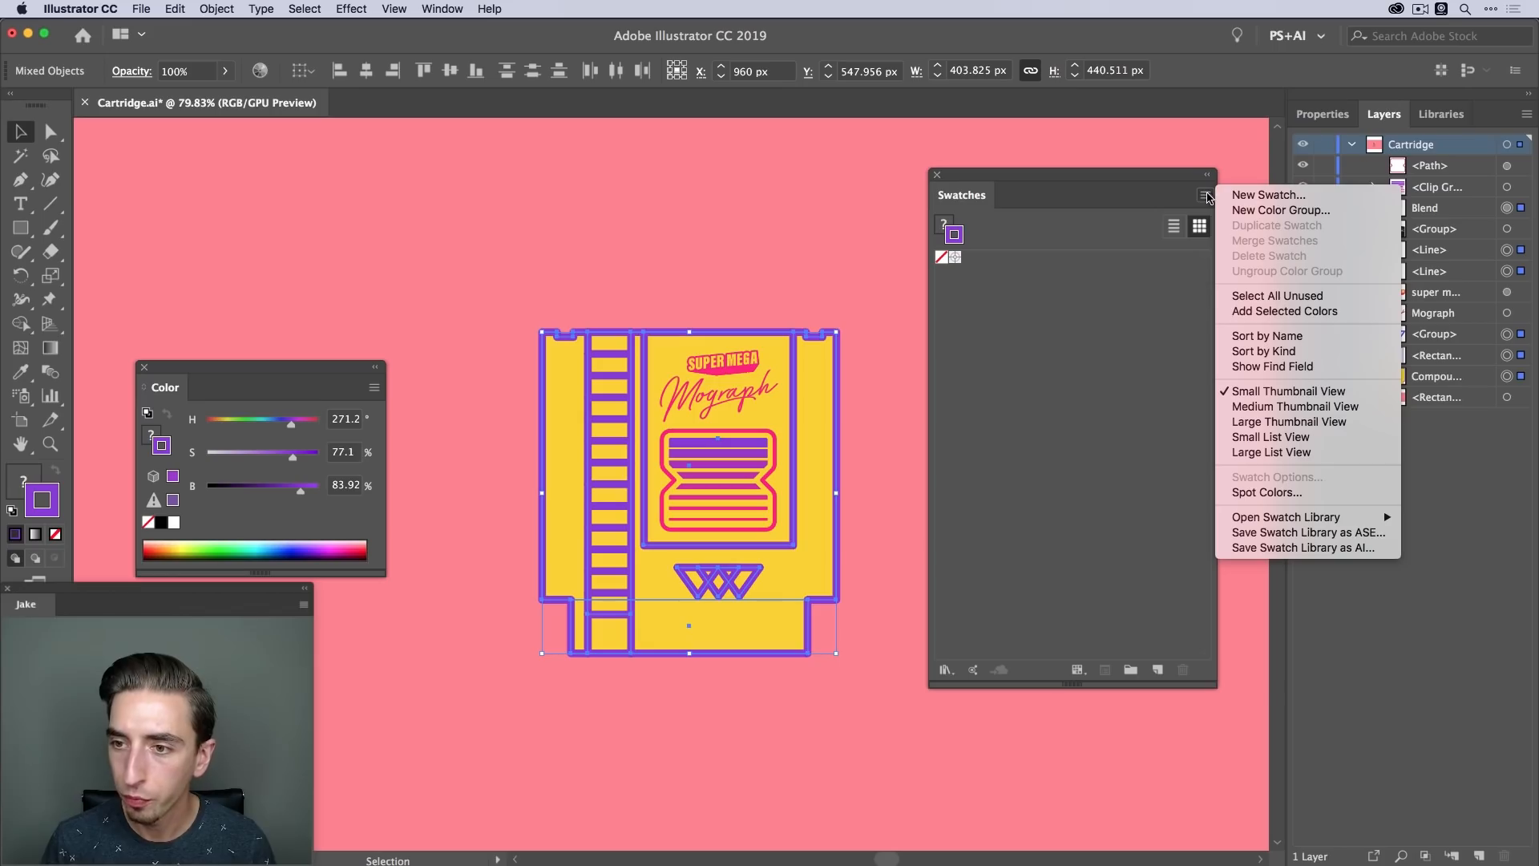
pyautogui.click(1292, 211)
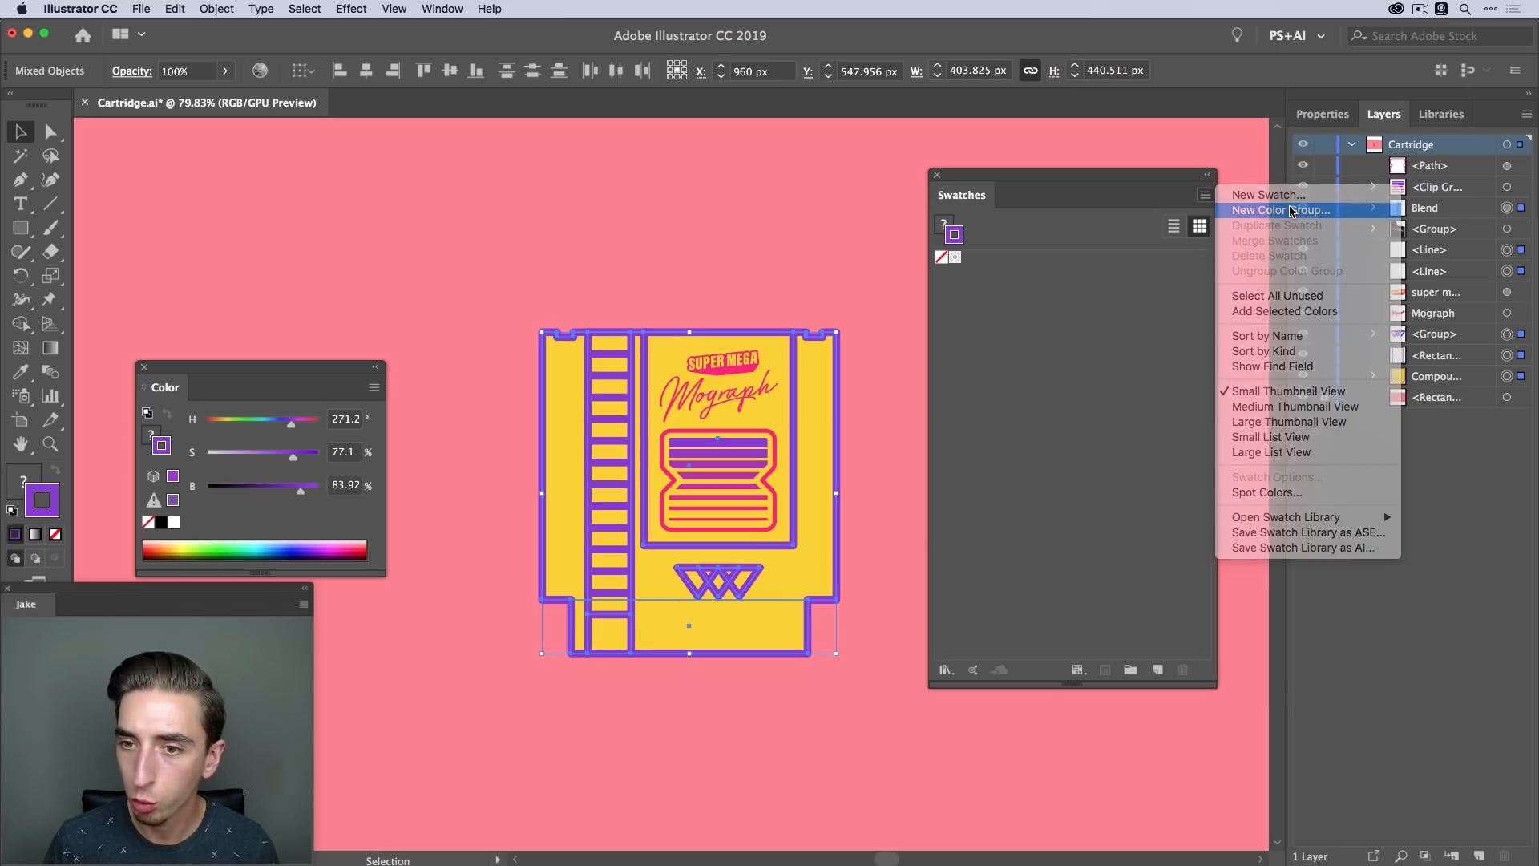
pyautogui.write('C')
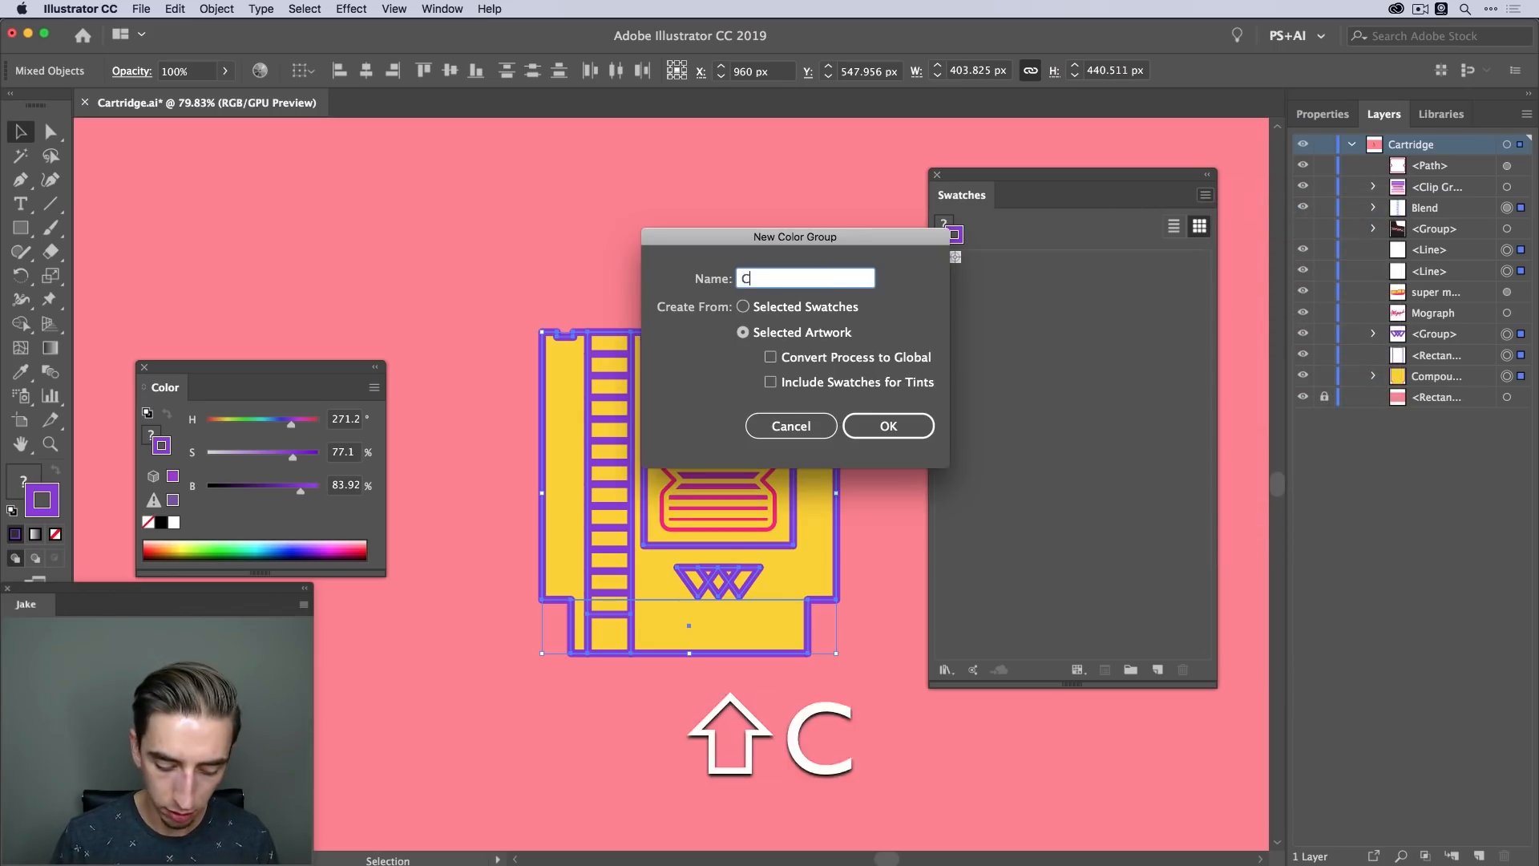
pyautogui.write('artridge')
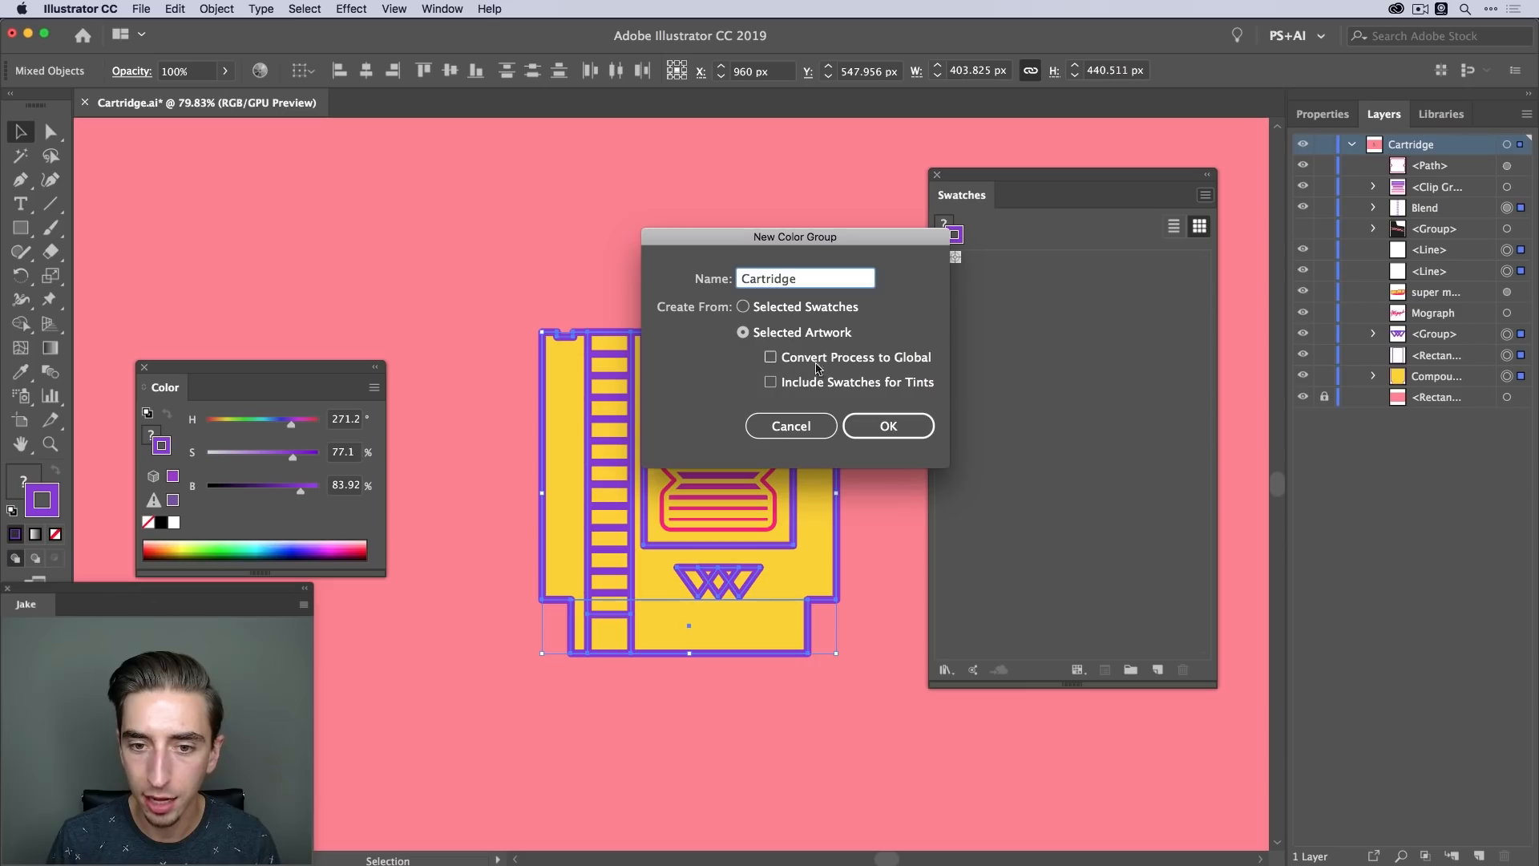
pyautogui.click(891, 425)
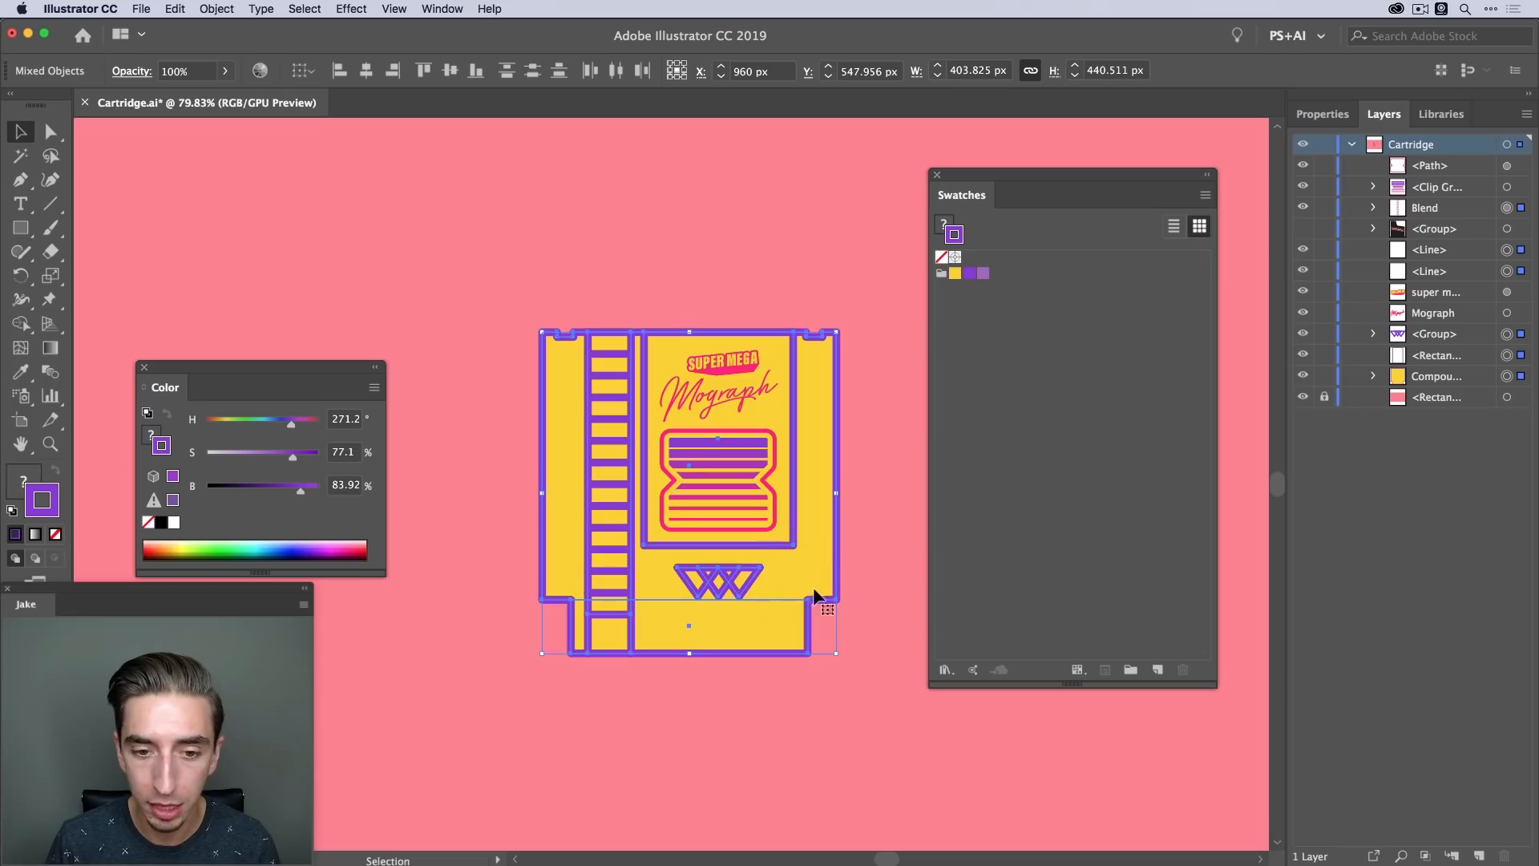
pyautogui.click(988, 276)
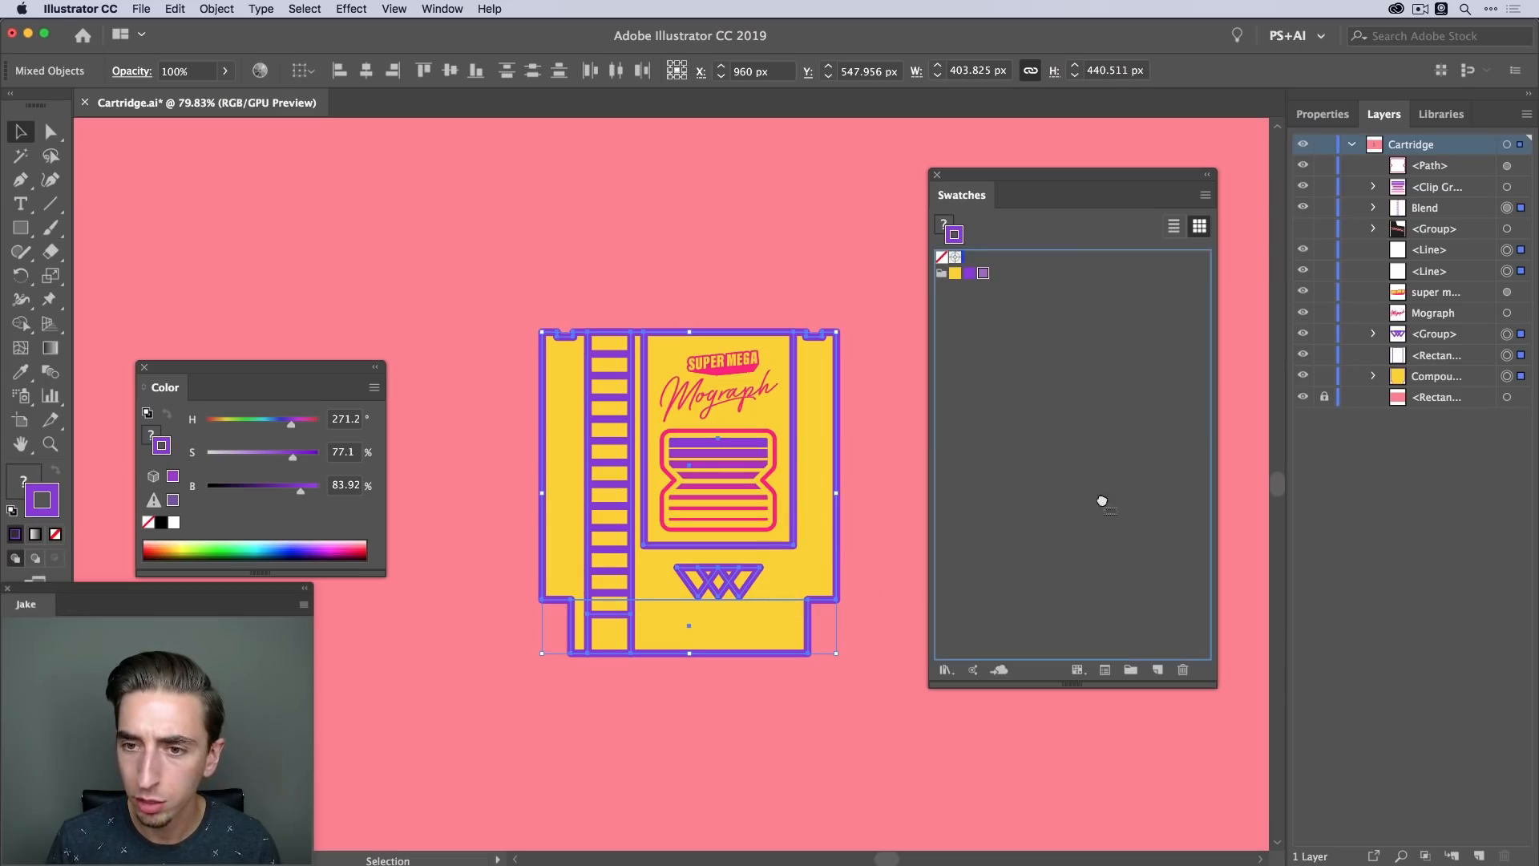
pyautogui.click(1184, 670)
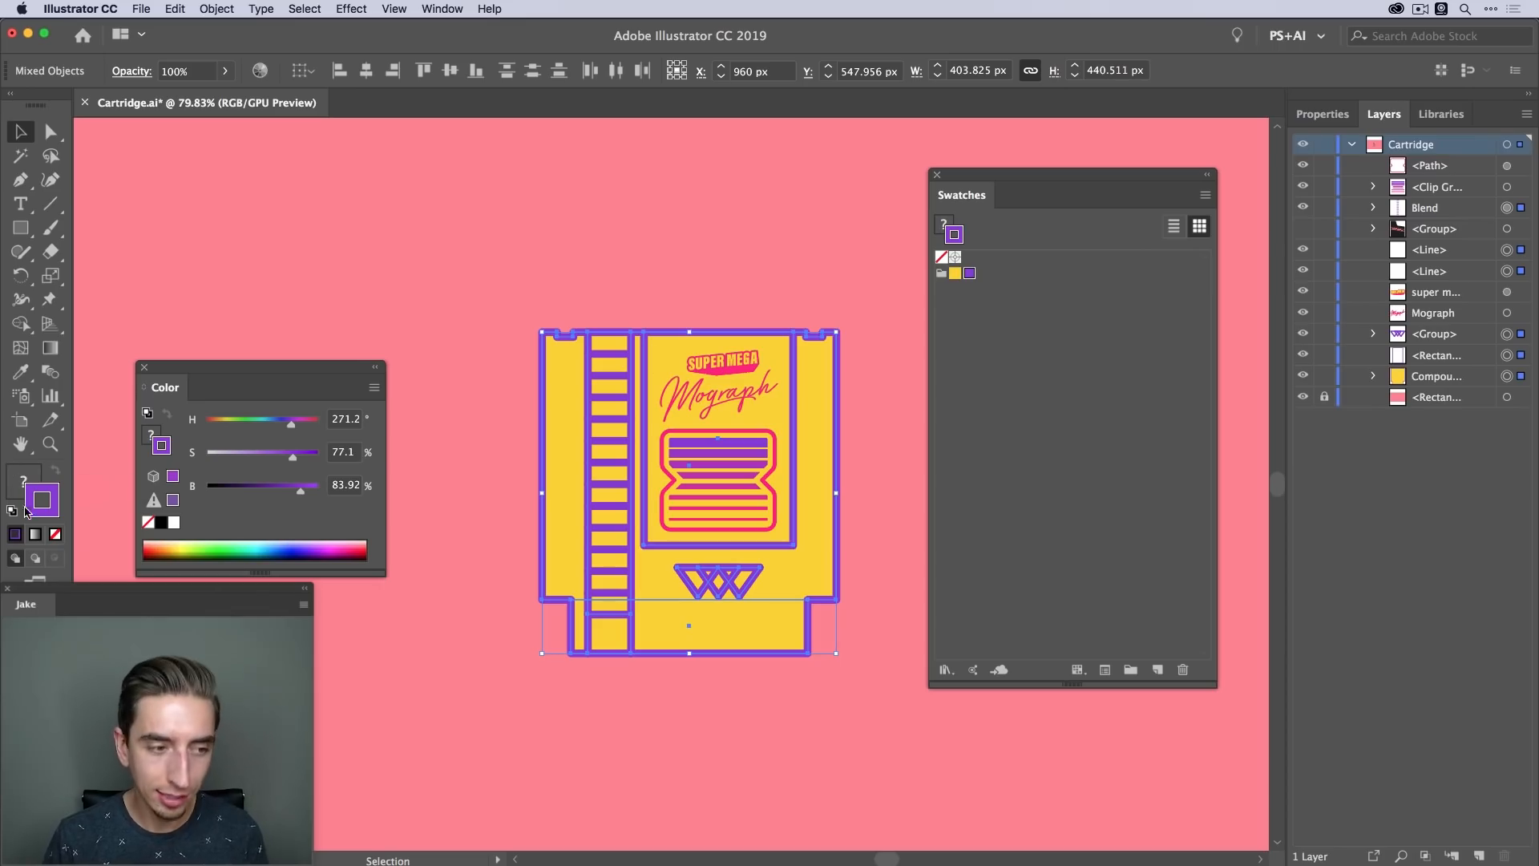
# Remove both the stroke and the fill from all the selected cartridge shapes
pyautogui.click(55, 534)
pyautogui.click(22, 484)
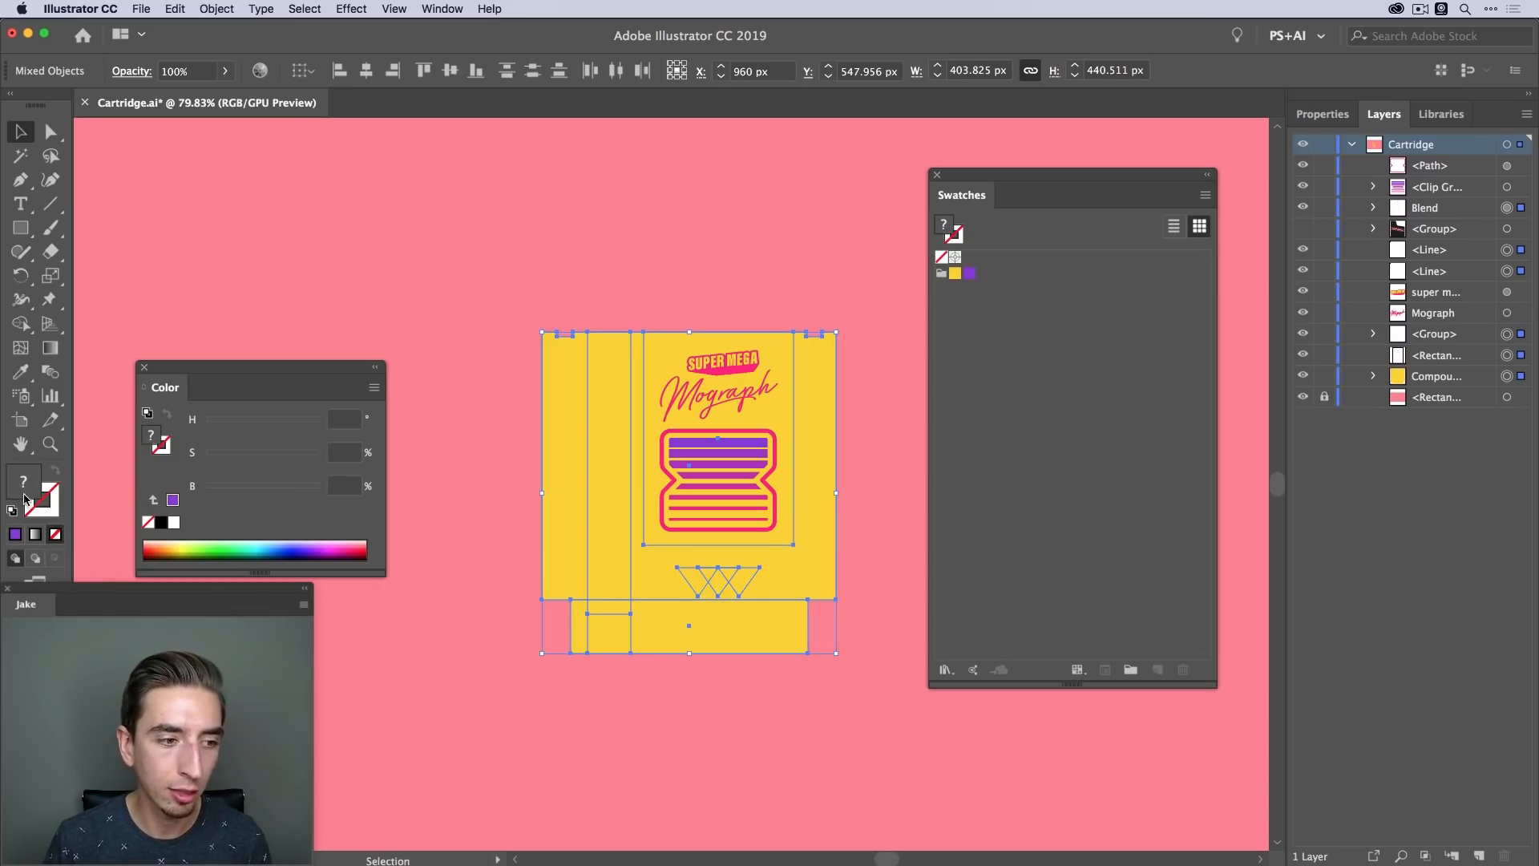
pyautogui.click(55, 535)
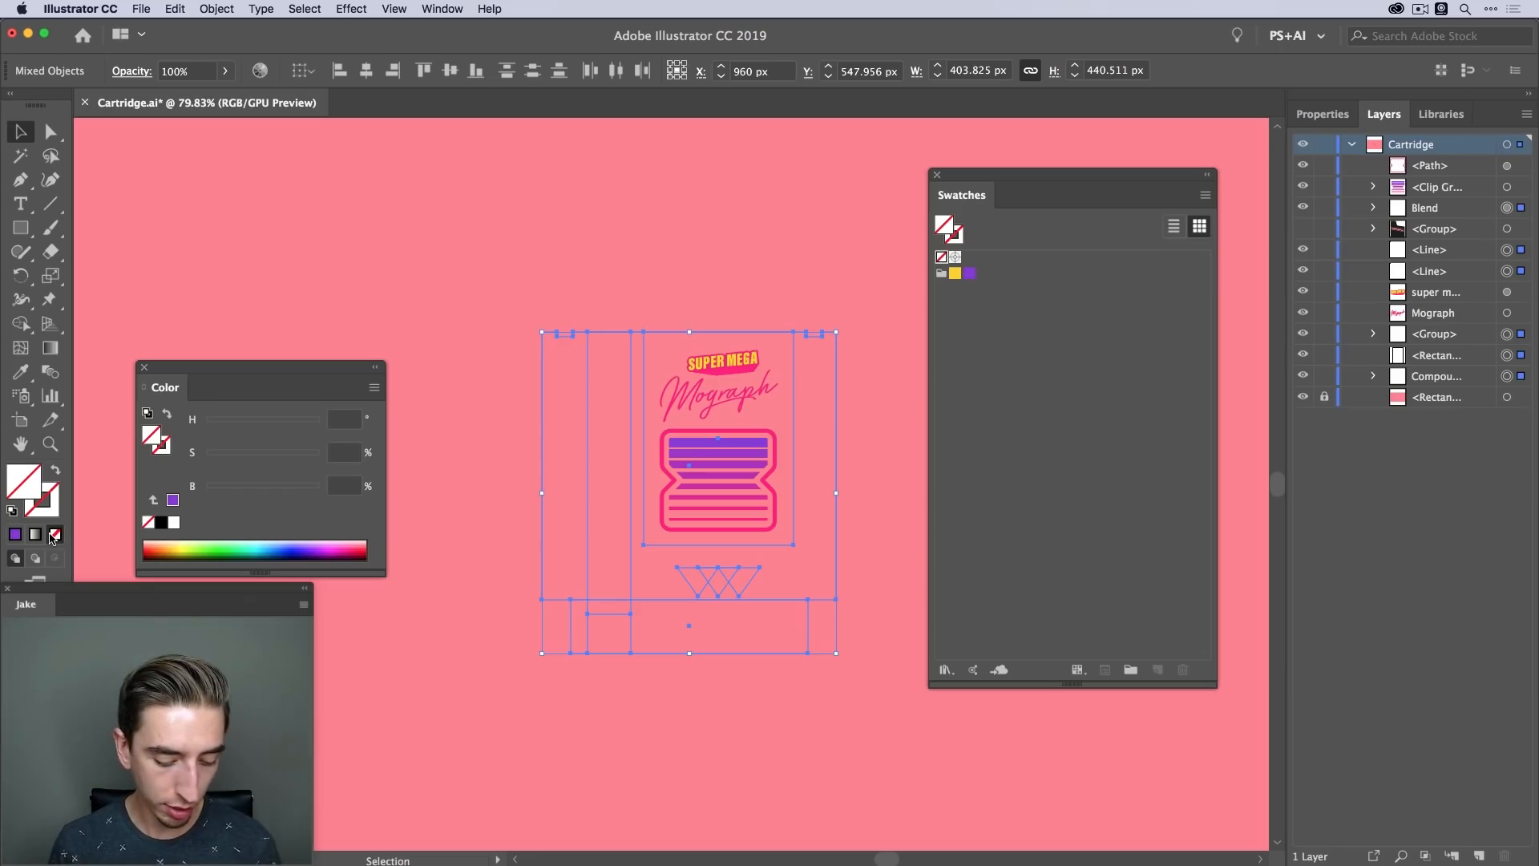
# Group the selected cartridge shapes and name the group Cartridge
pyautogui.press('super+g')
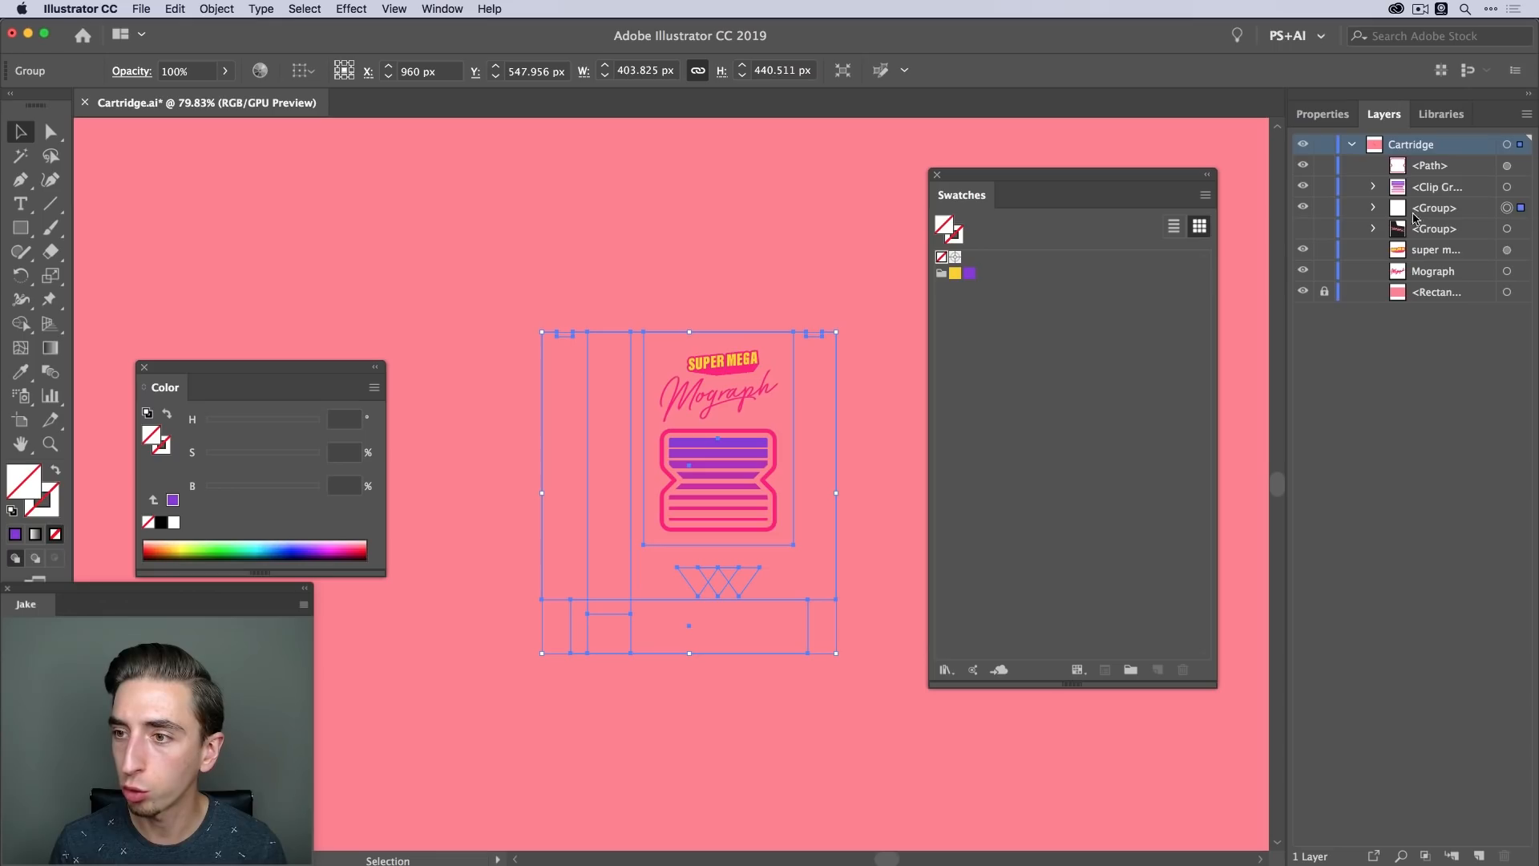
pyautogui.click(1435, 212)
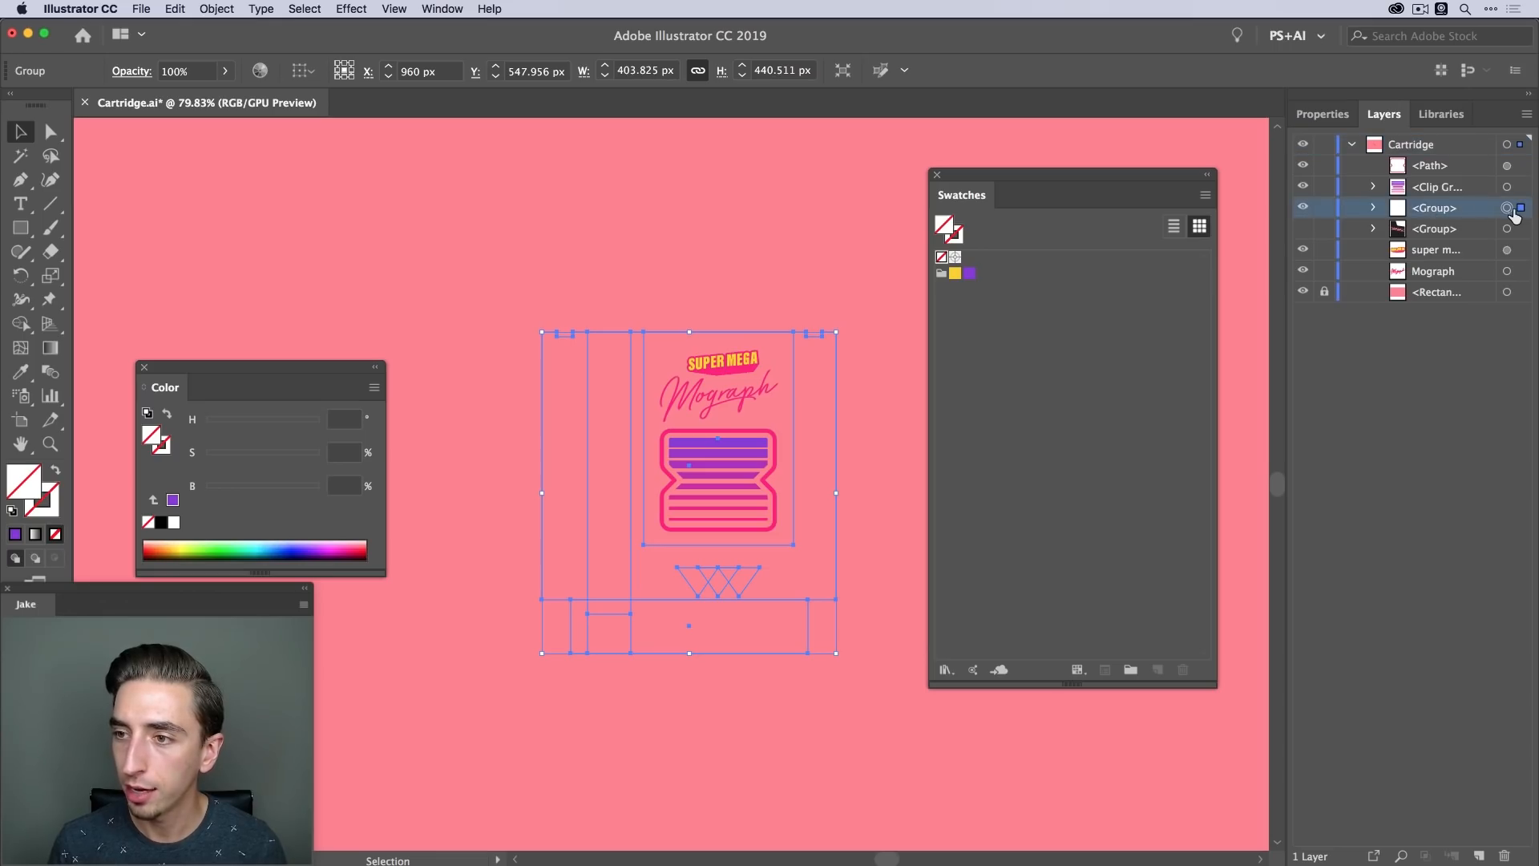
pyautogui.doubleClick(1431, 210)
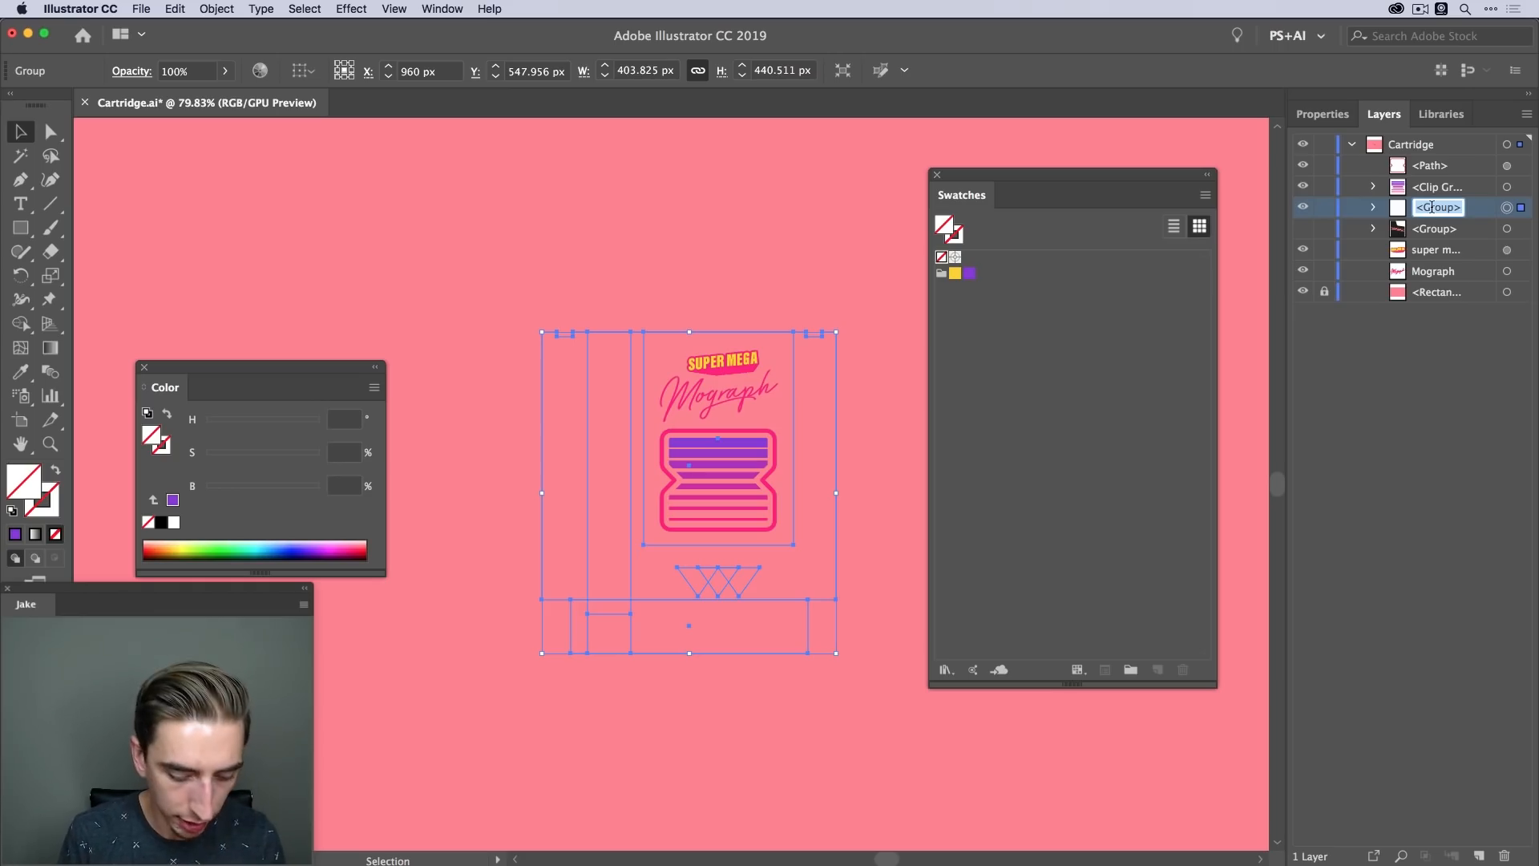
pyautogui.write('Cartridge')
pyautogui.press('Return')
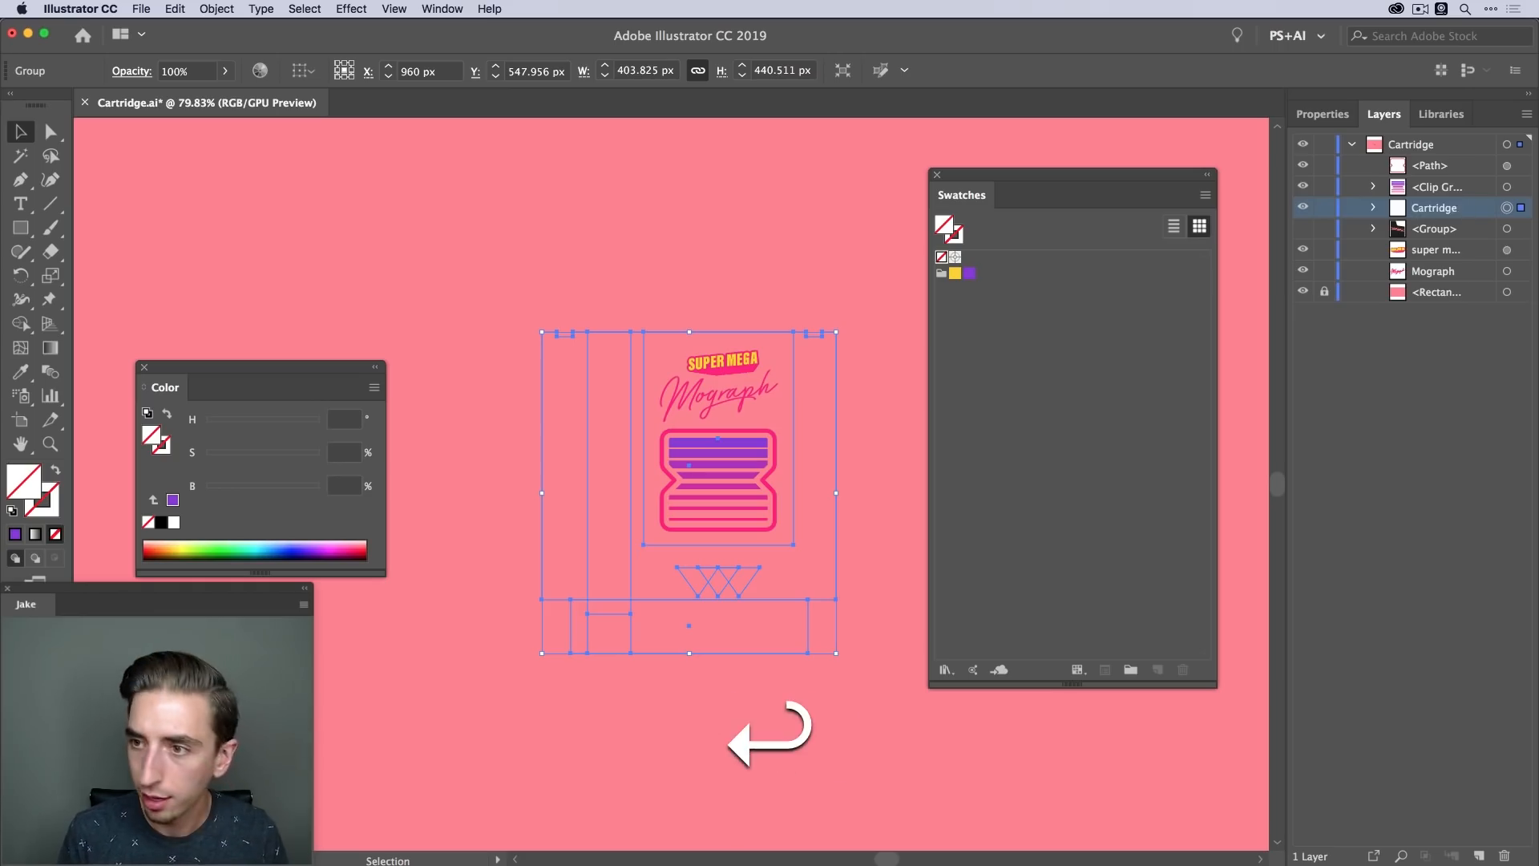
# Group the emblem's outline path with its striped clip group and name the group Keyframe
pyautogui.click(1425, 189)
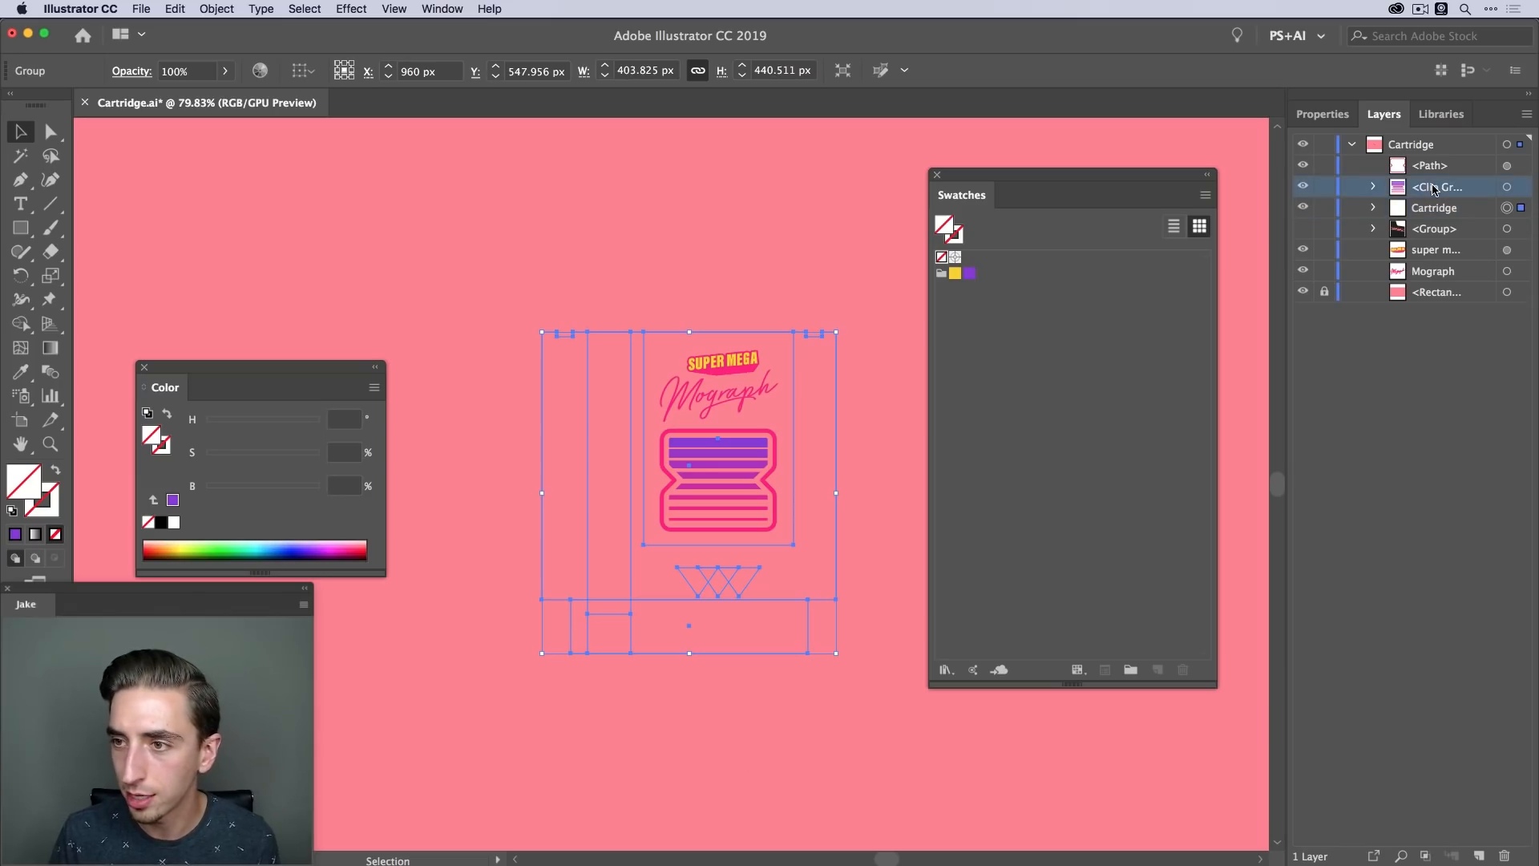
pyautogui.keyDown('alt'); pyautogui.click(1432, 189); pyautogui.keyUp('alt')
pyautogui.keyDown('alt'); pyautogui.keyDown('shift'); pyautogui.click(1430, 170); pyautogui.keyUp('shift'); pyautogui.keyUp('alt')
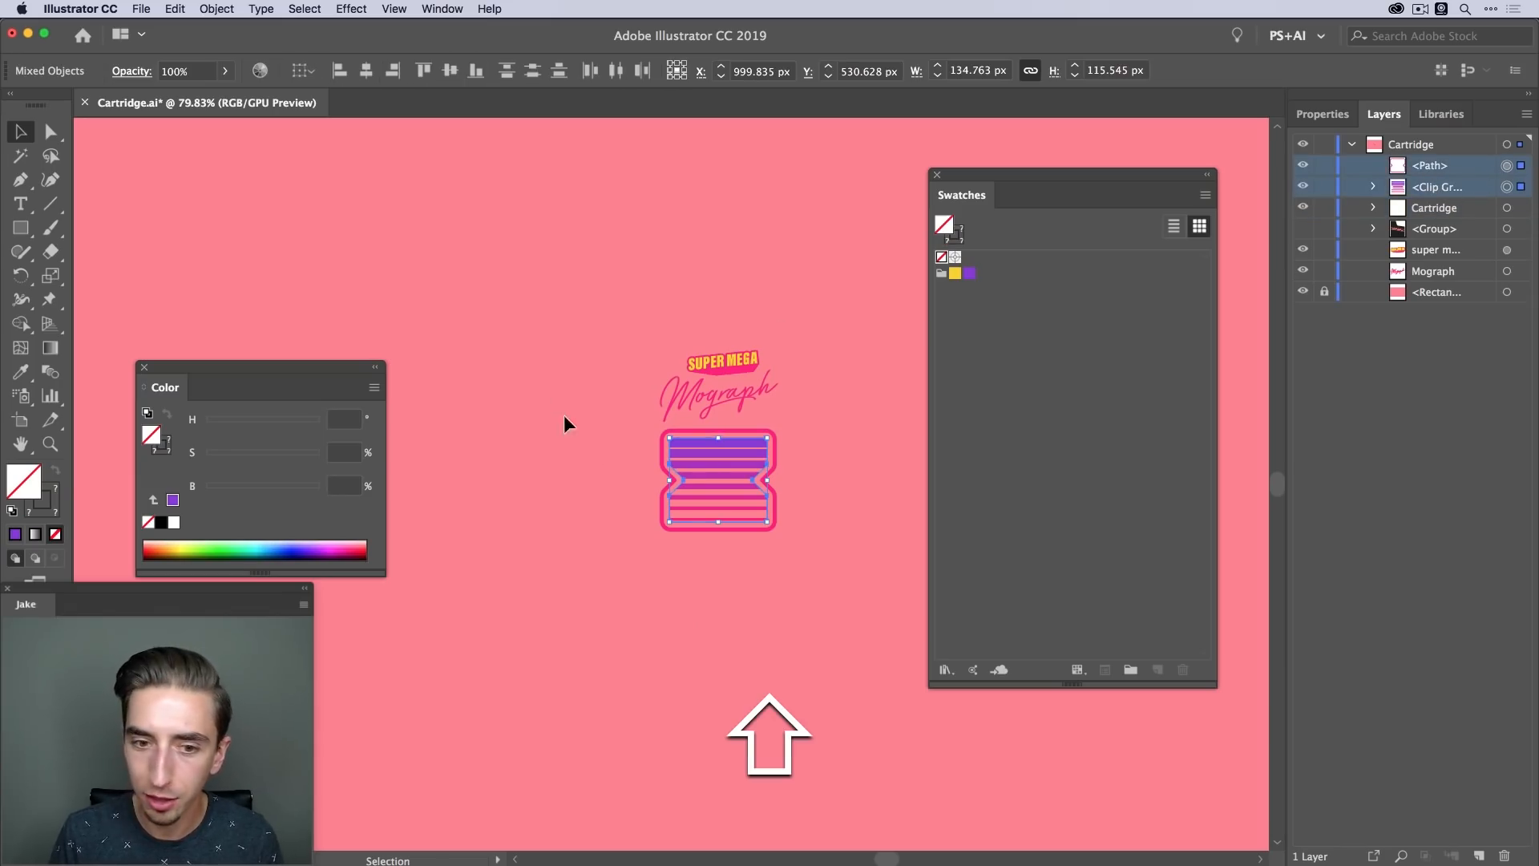
pyautogui.press('super+g')
pyautogui.doubleClick(1435, 165)
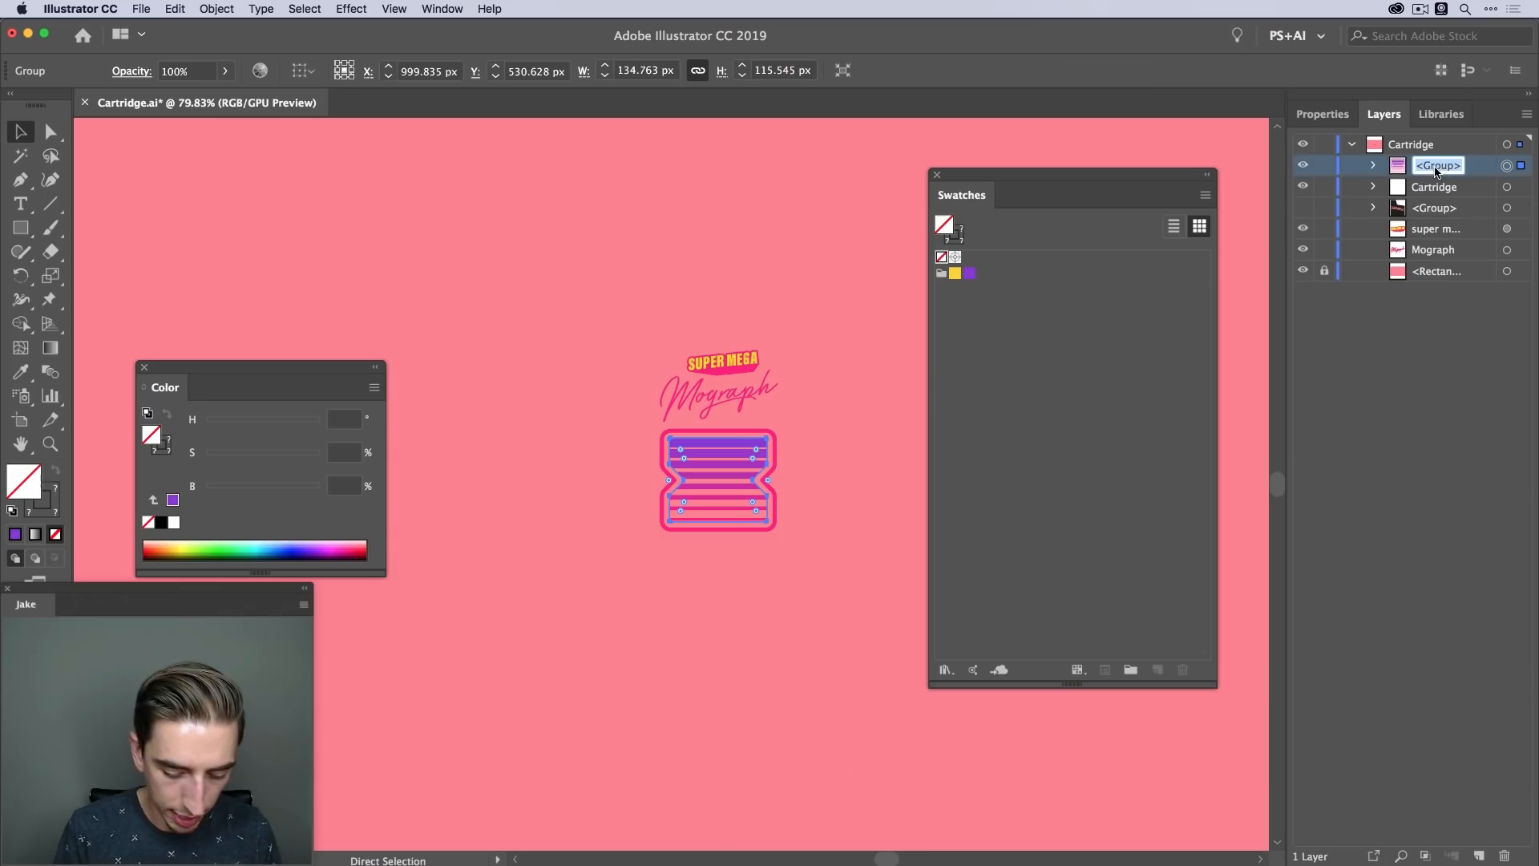
pyautogui.write('Keyframe')
pyautogui.press('Return')
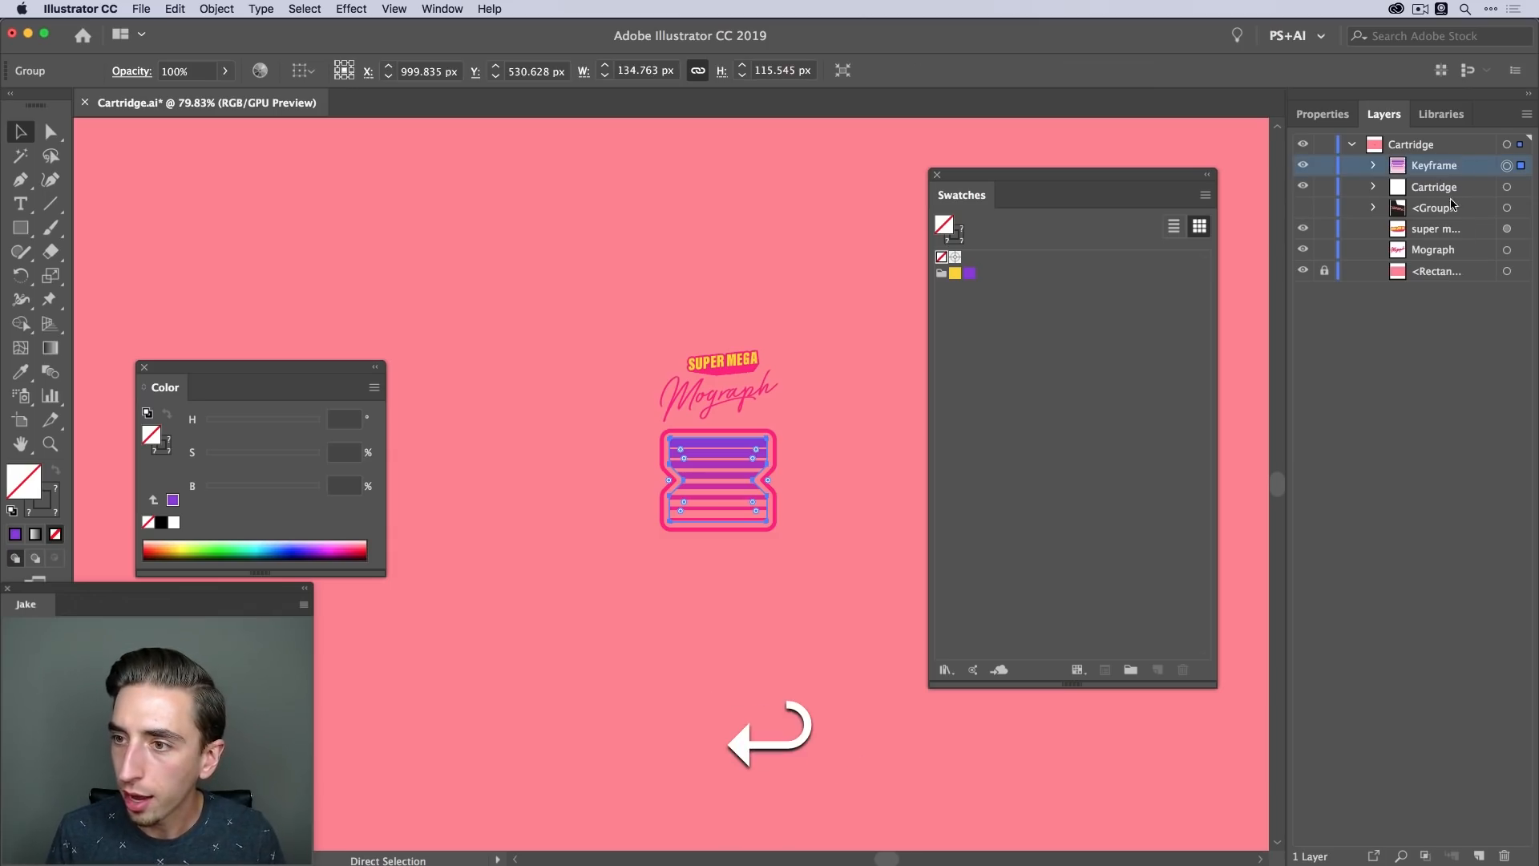
# Rename the hidden dark group Dust Cover and briefly toggle its visibility to check it, leaving it hidden
pyautogui.doubleClick(1435, 208)
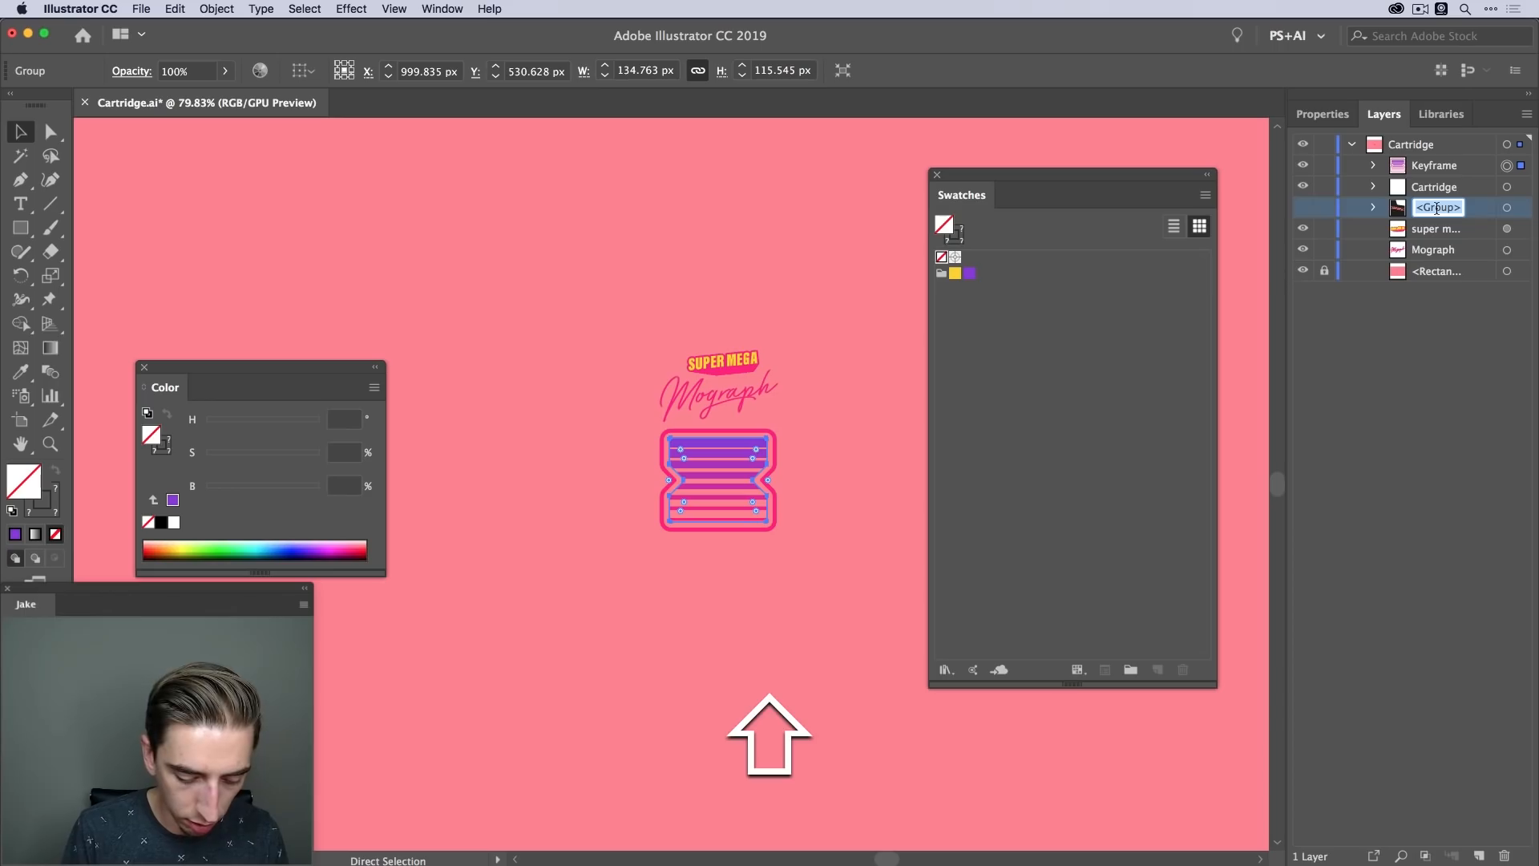
pyautogui.write('Dust Cover')
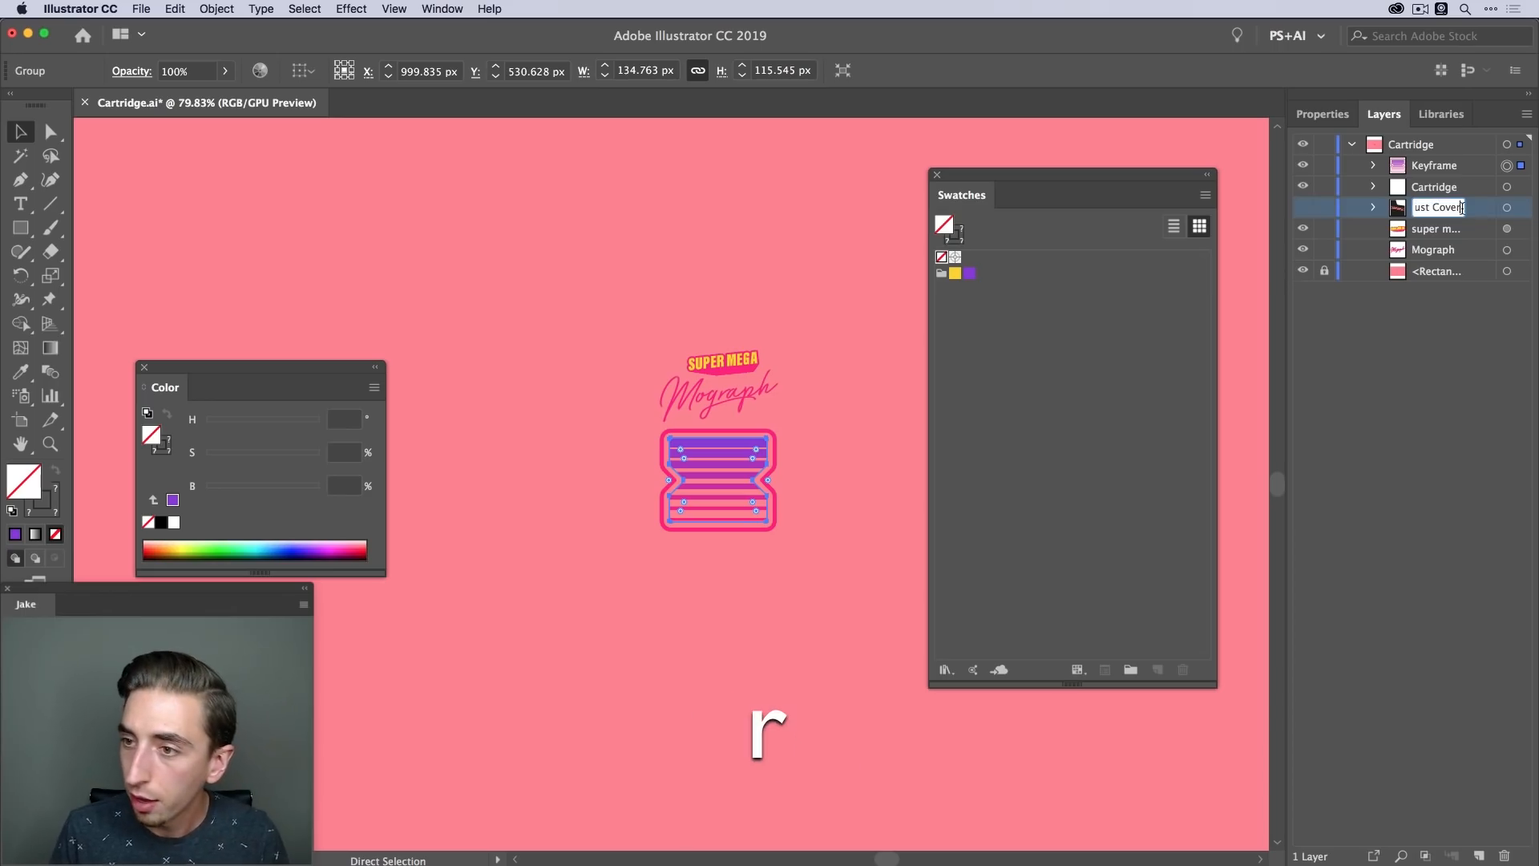
pyautogui.click(1363, 216)
pyautogui.click(1303, 208)
pyautogui.click(1303, 208)
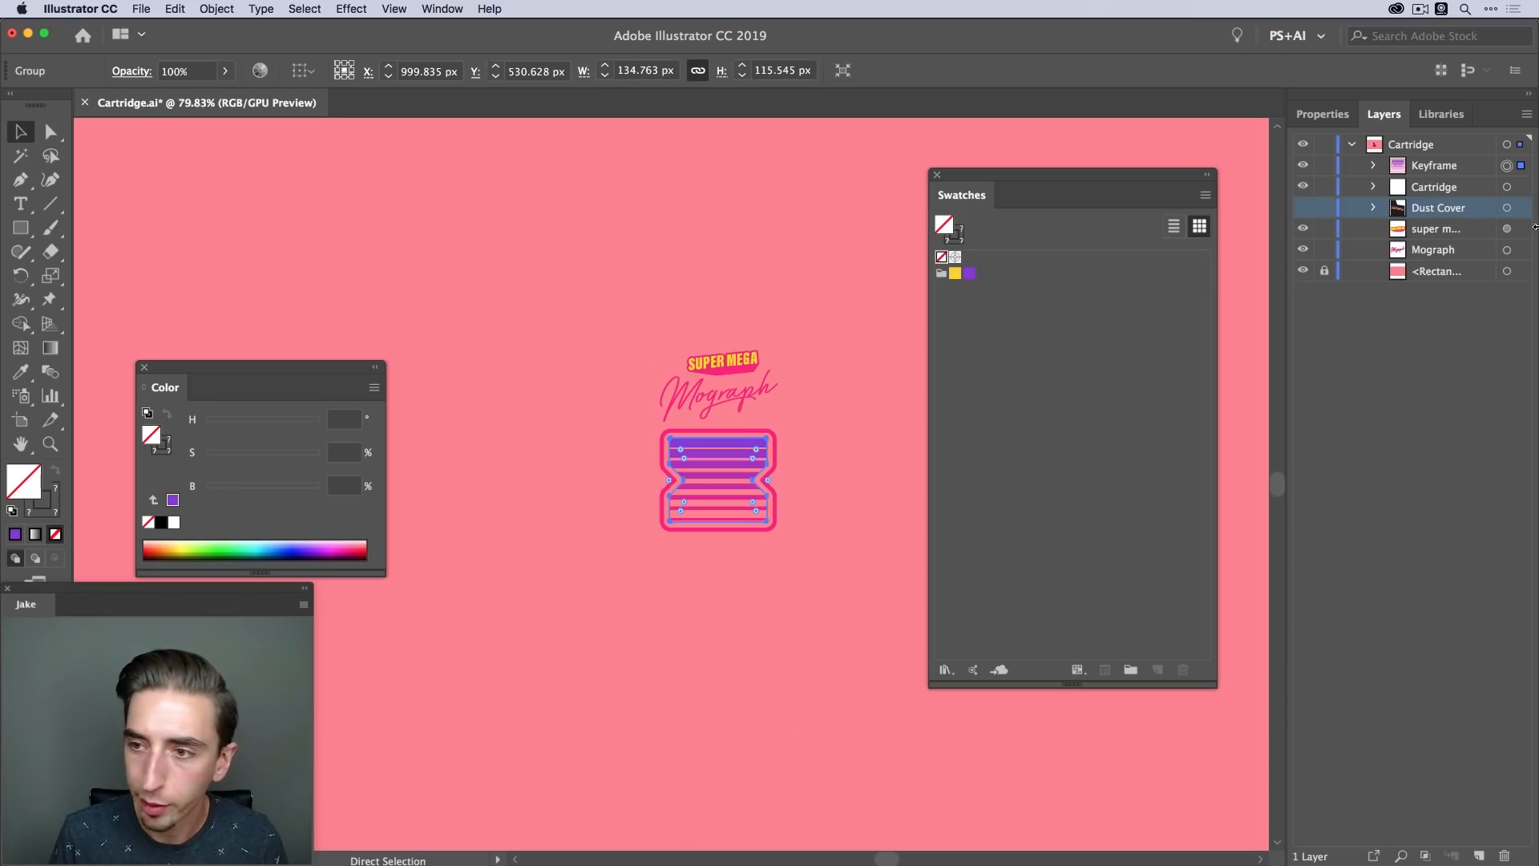
# Group the SUPER MEGA and Mograph text objects and name the group Text
pyautogui.click(1461, 232)
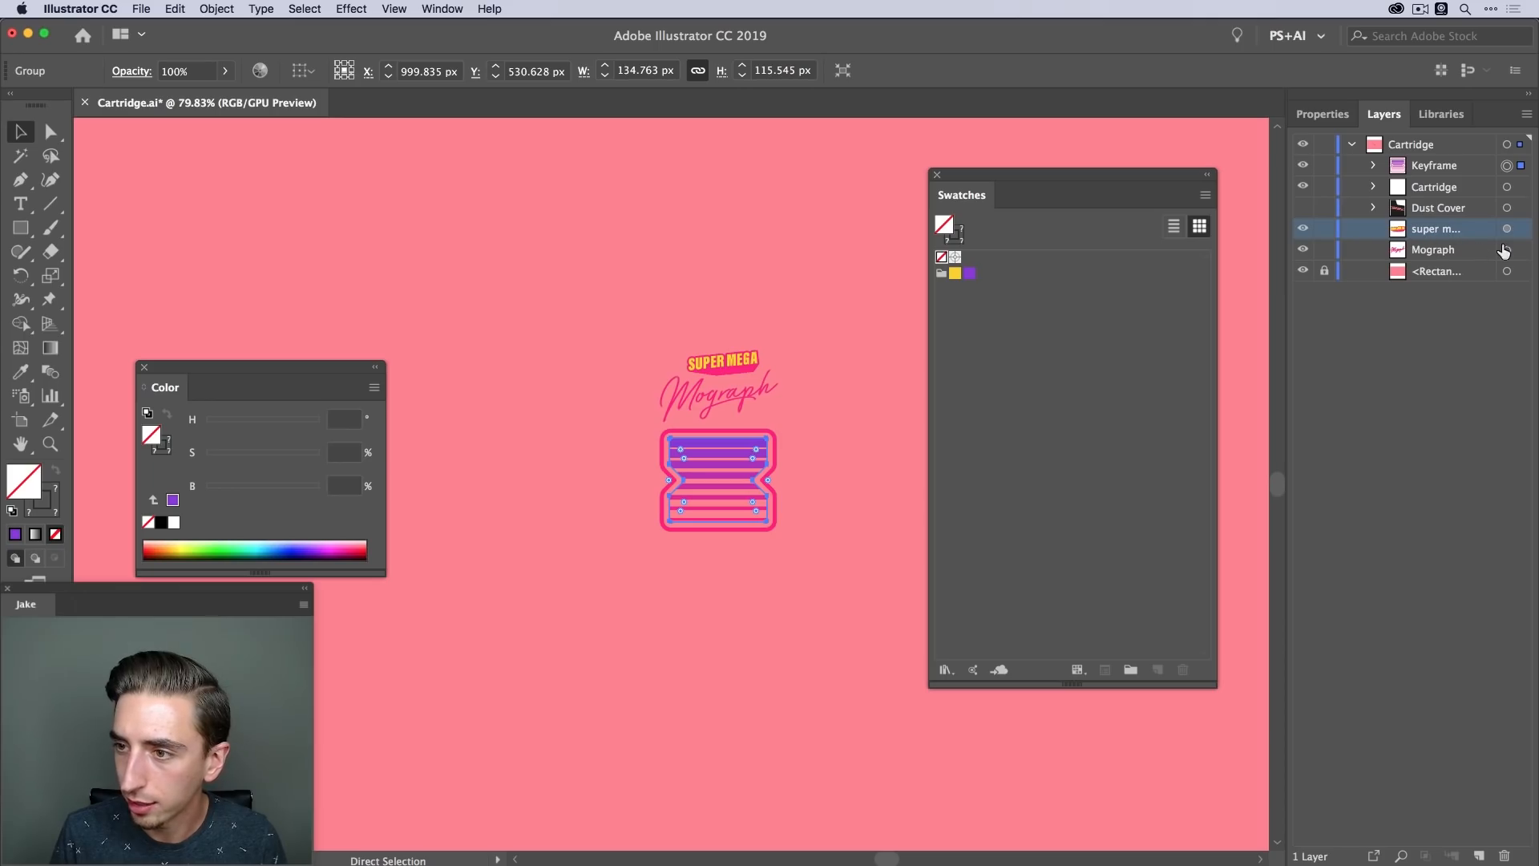
pyautogui.keyDown('shift'); pyautogui.click(1471, 249); pyautogui.keyUp('shift')
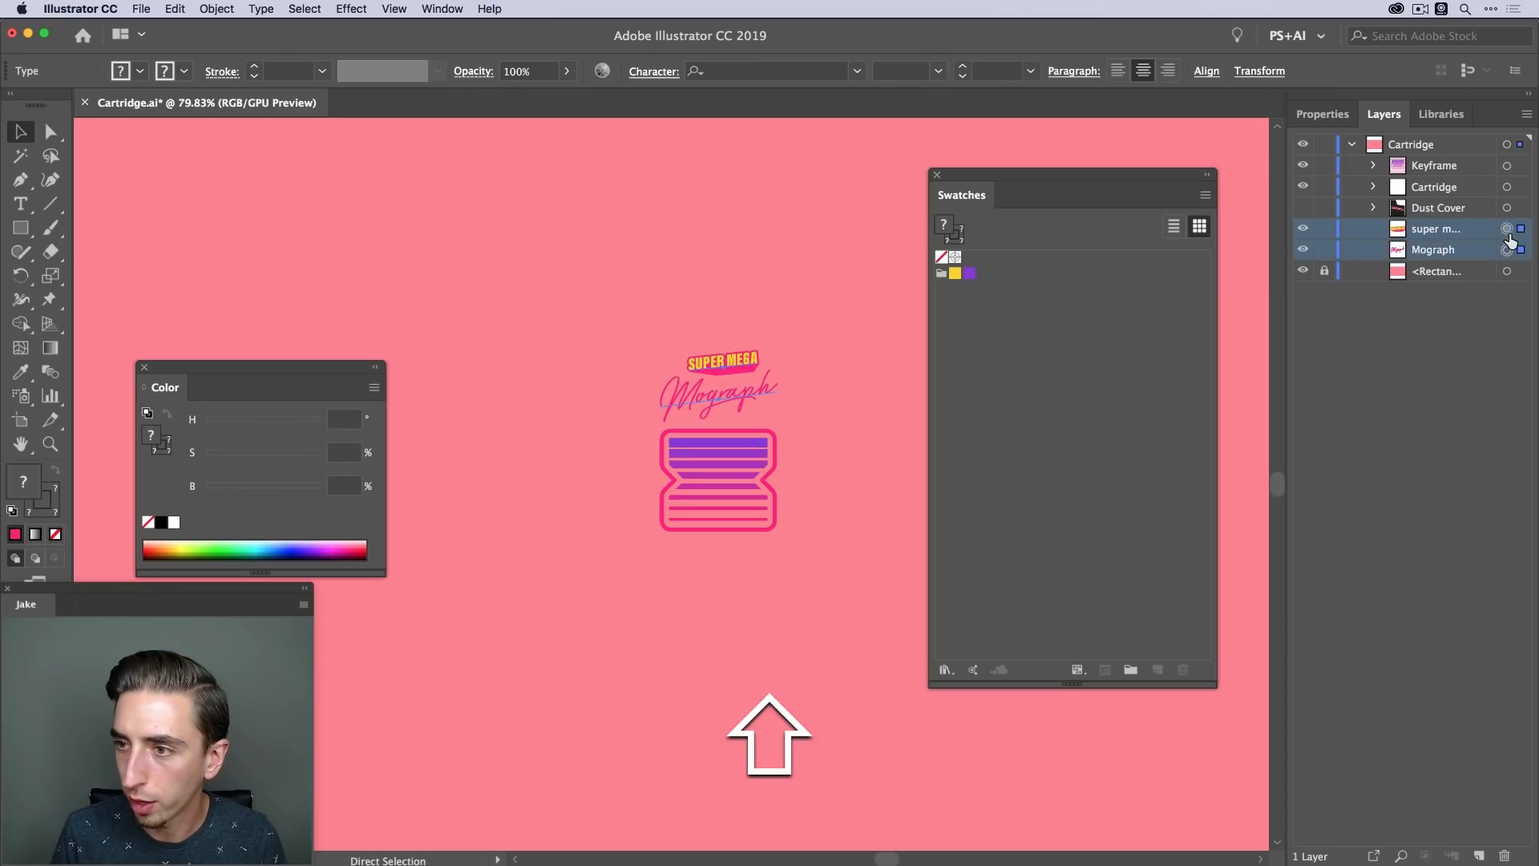
pyautogui.press('shift+super+g')
pyautogui.doubleClick(1434, 228)
pyautogui.write('Text')
pyautogui.press('Return')
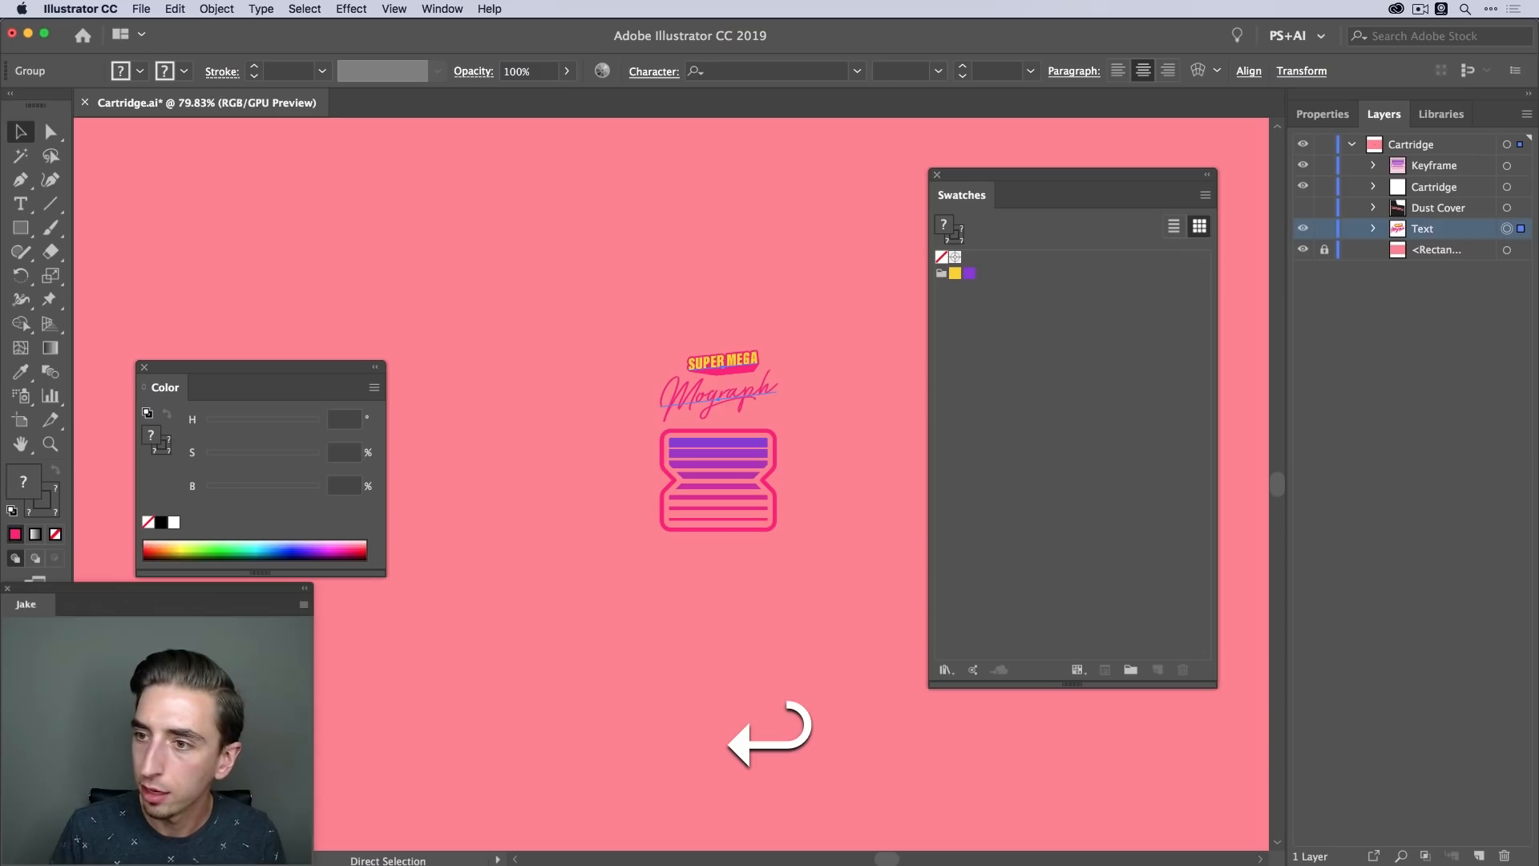
# Rename the locked background rectangle BG
pyautogui.doubleClick(1411, 251)
pyautogui.write('BG')
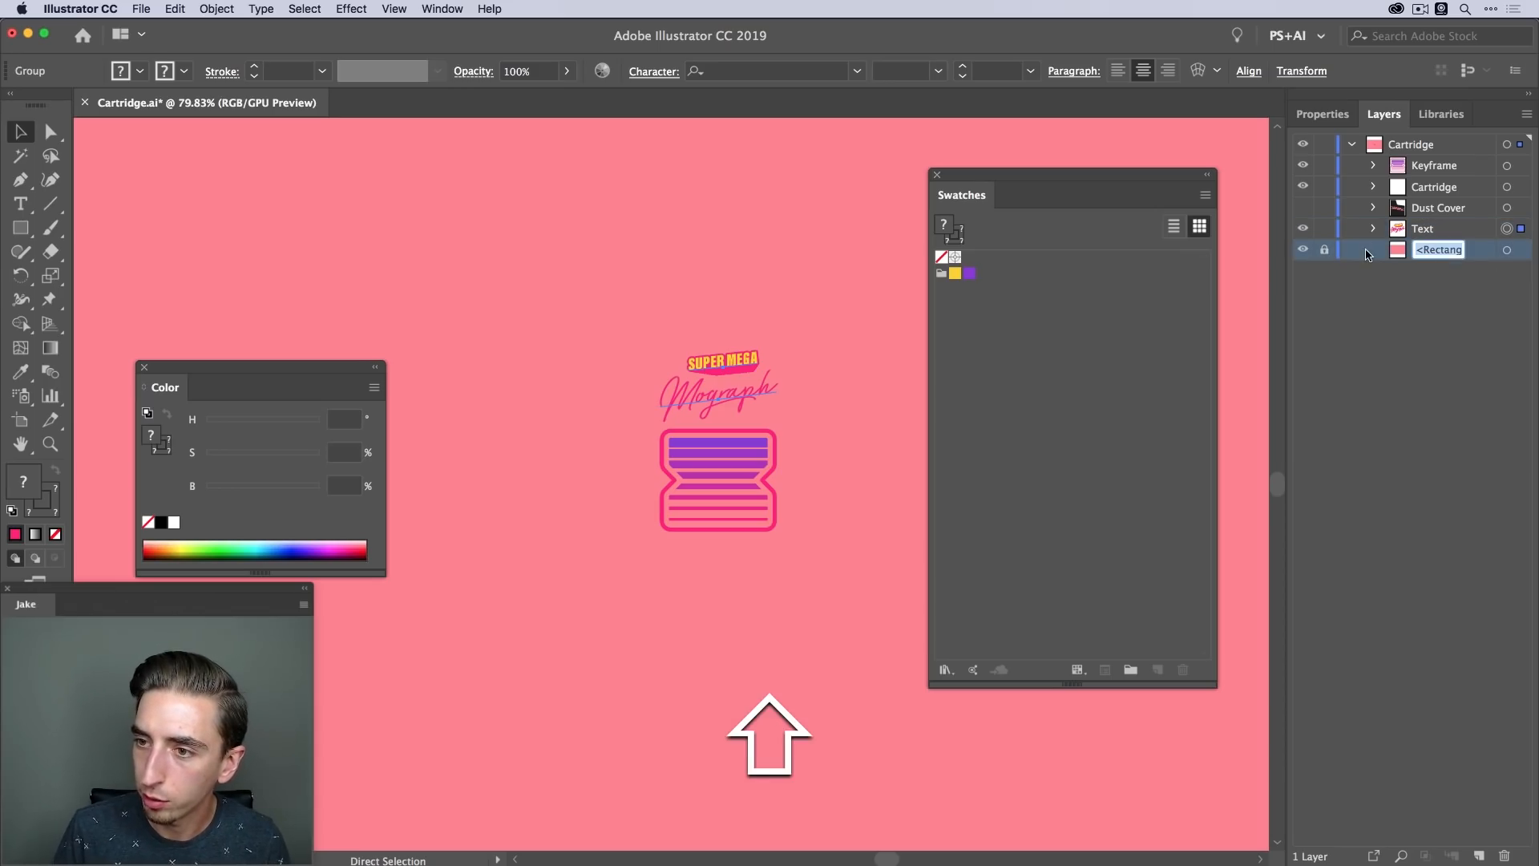
pyautogui.press('Return')
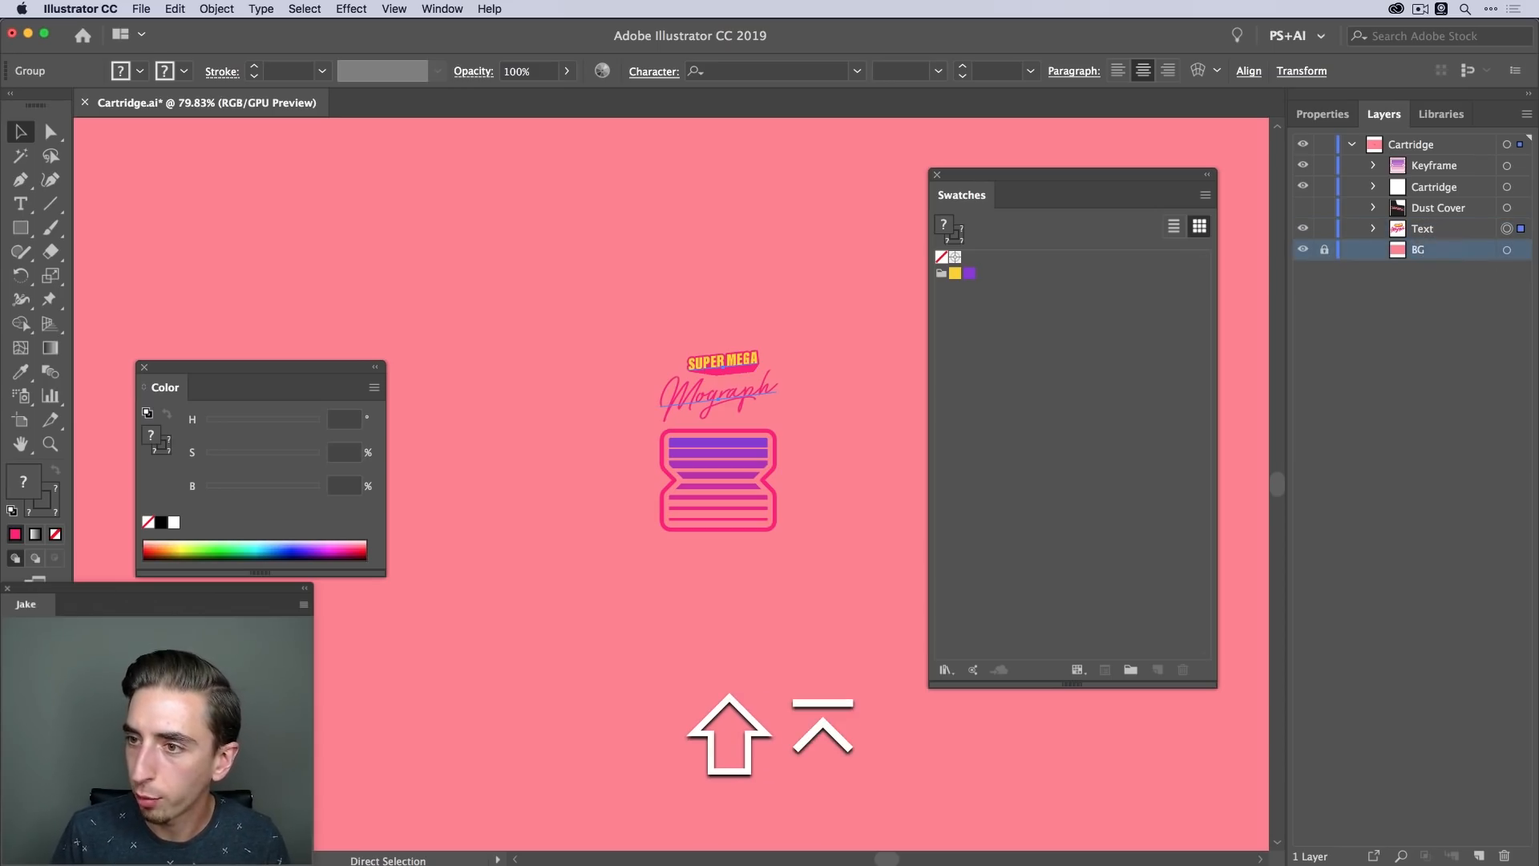
# Clear the text selection and select the whole Cartridge group on the artboard
pyautogui.click(1467, 188)
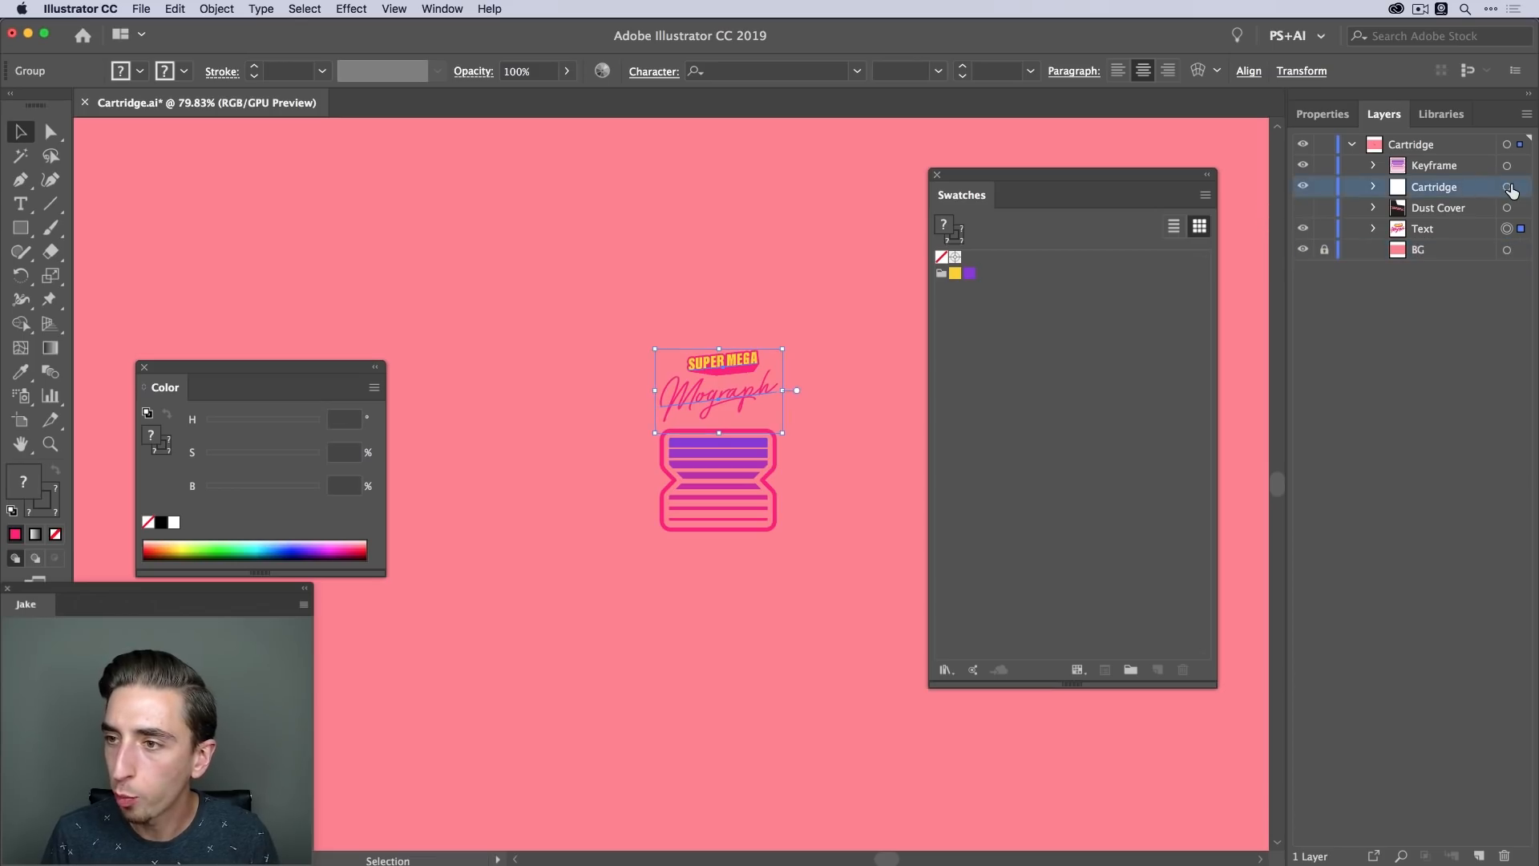
pyautogui.click(1508, 186)
pyautogui.press('v')
pyautogui.click(695, 300)
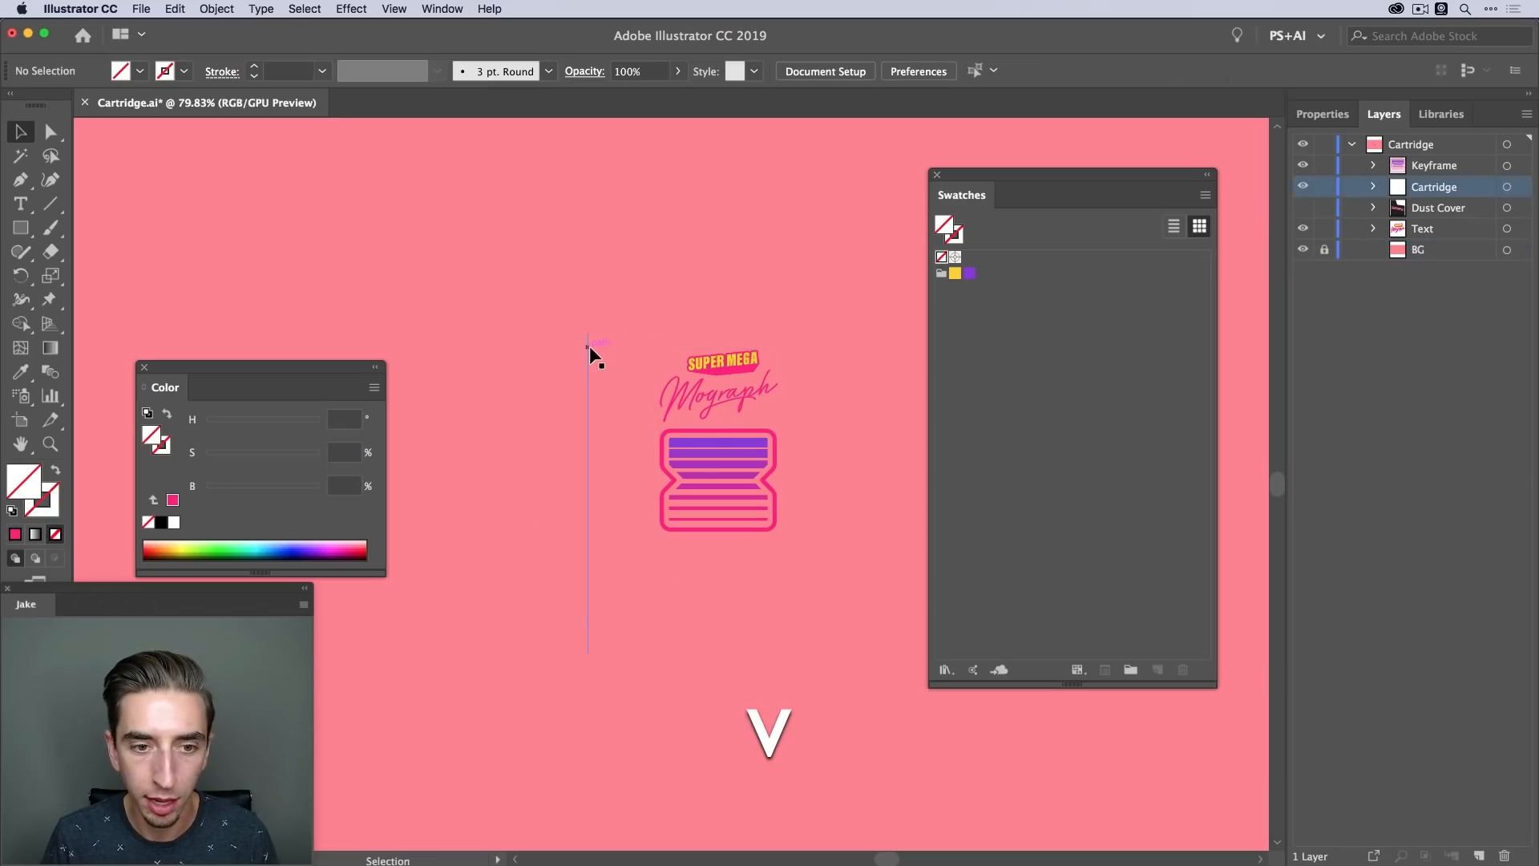
pyautogui.click(590, 351)
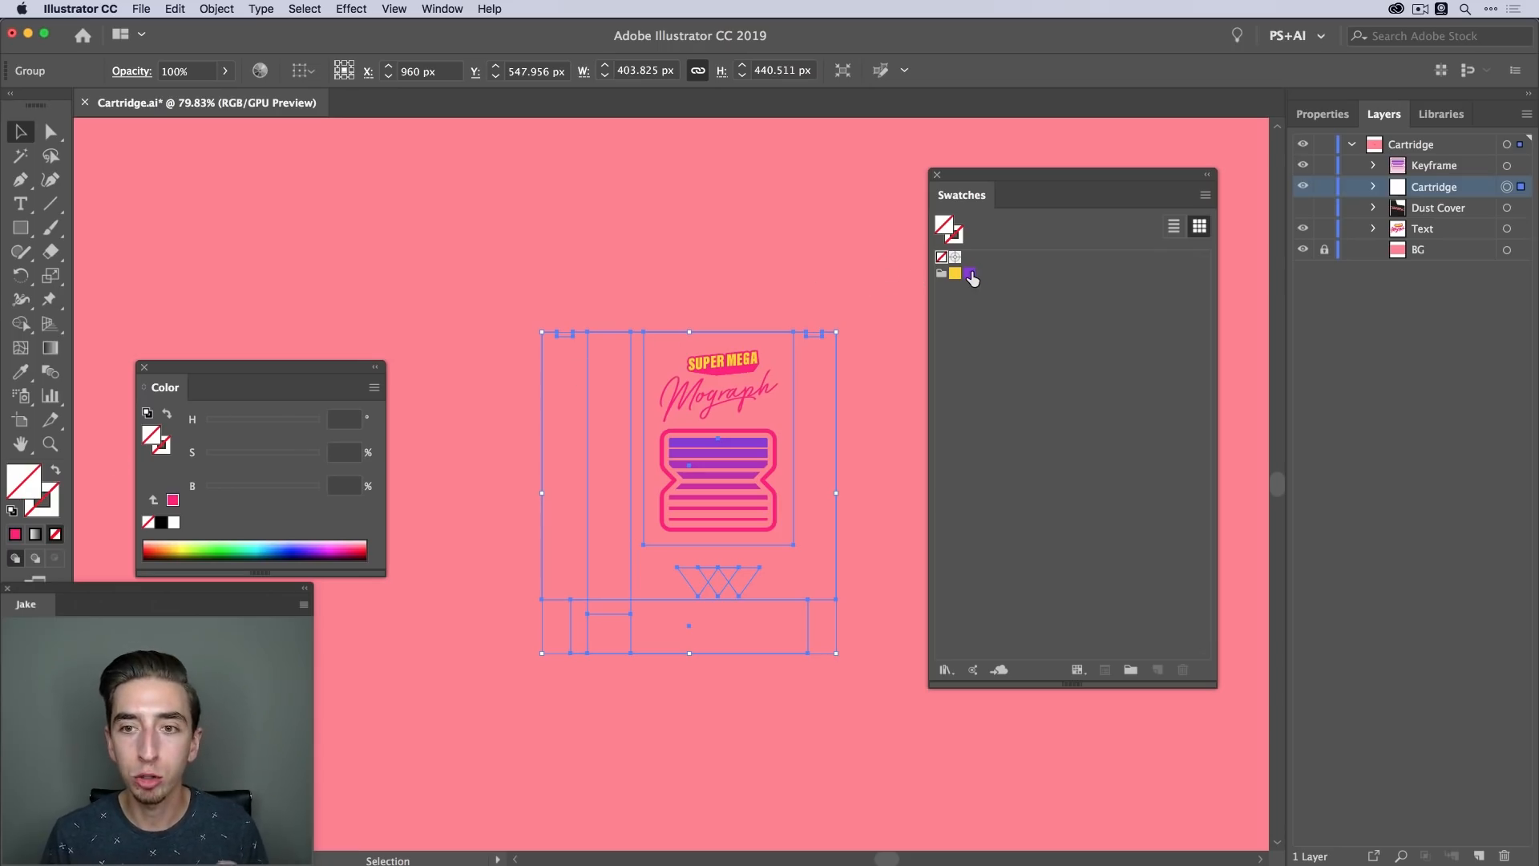
# Shorten the swatches display and open the Cartridge group's full appearance settings beneath it
pyautogui.click(1303, 114)
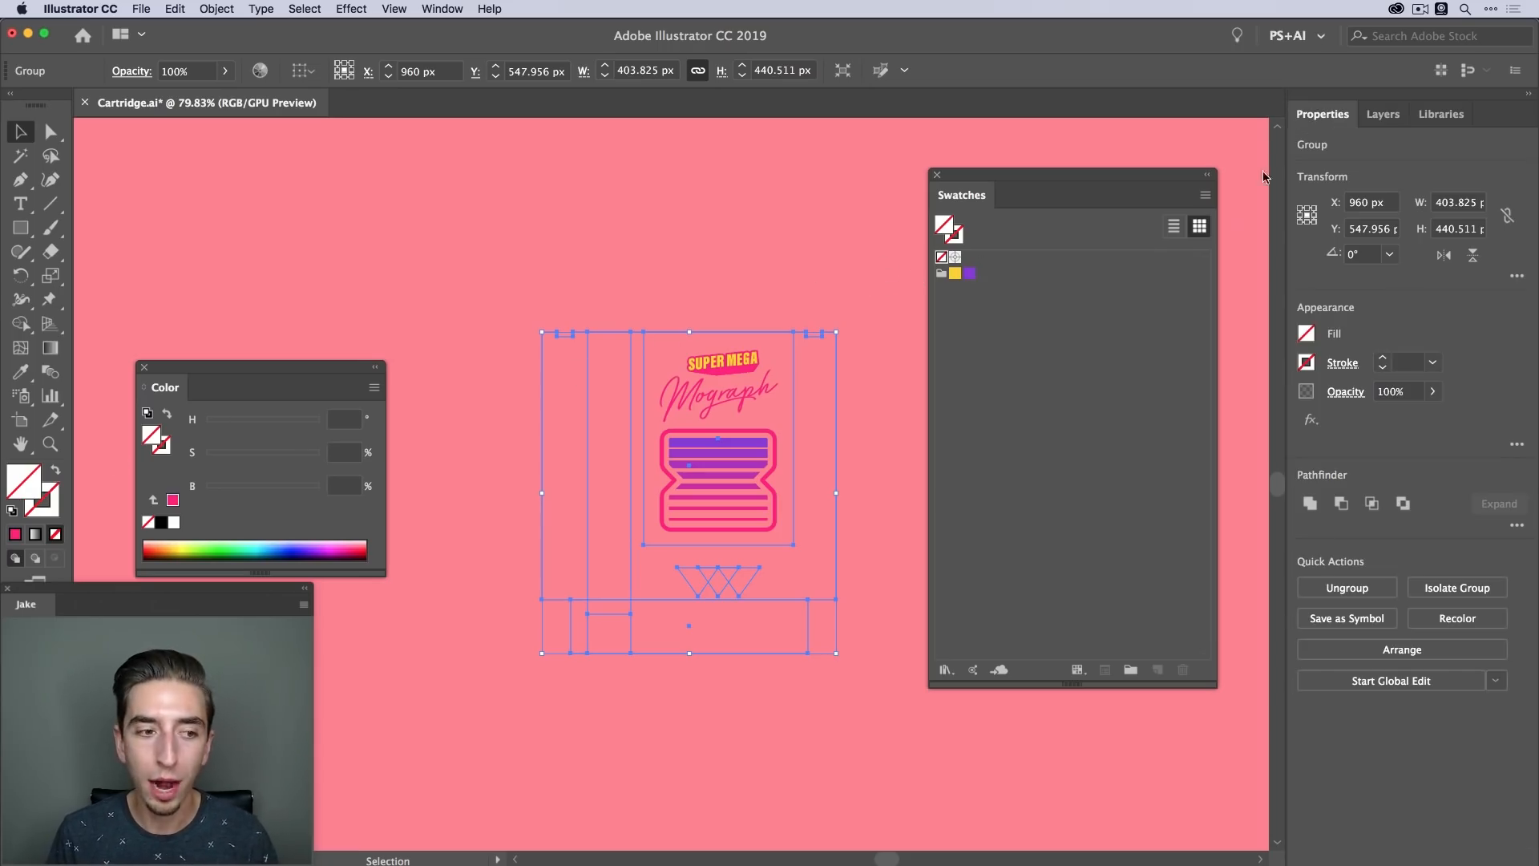
pyautogui.moveTo(1176, 685); pyautogui.dragTo(1189, 319)
pyautogui.click(1515, 444)
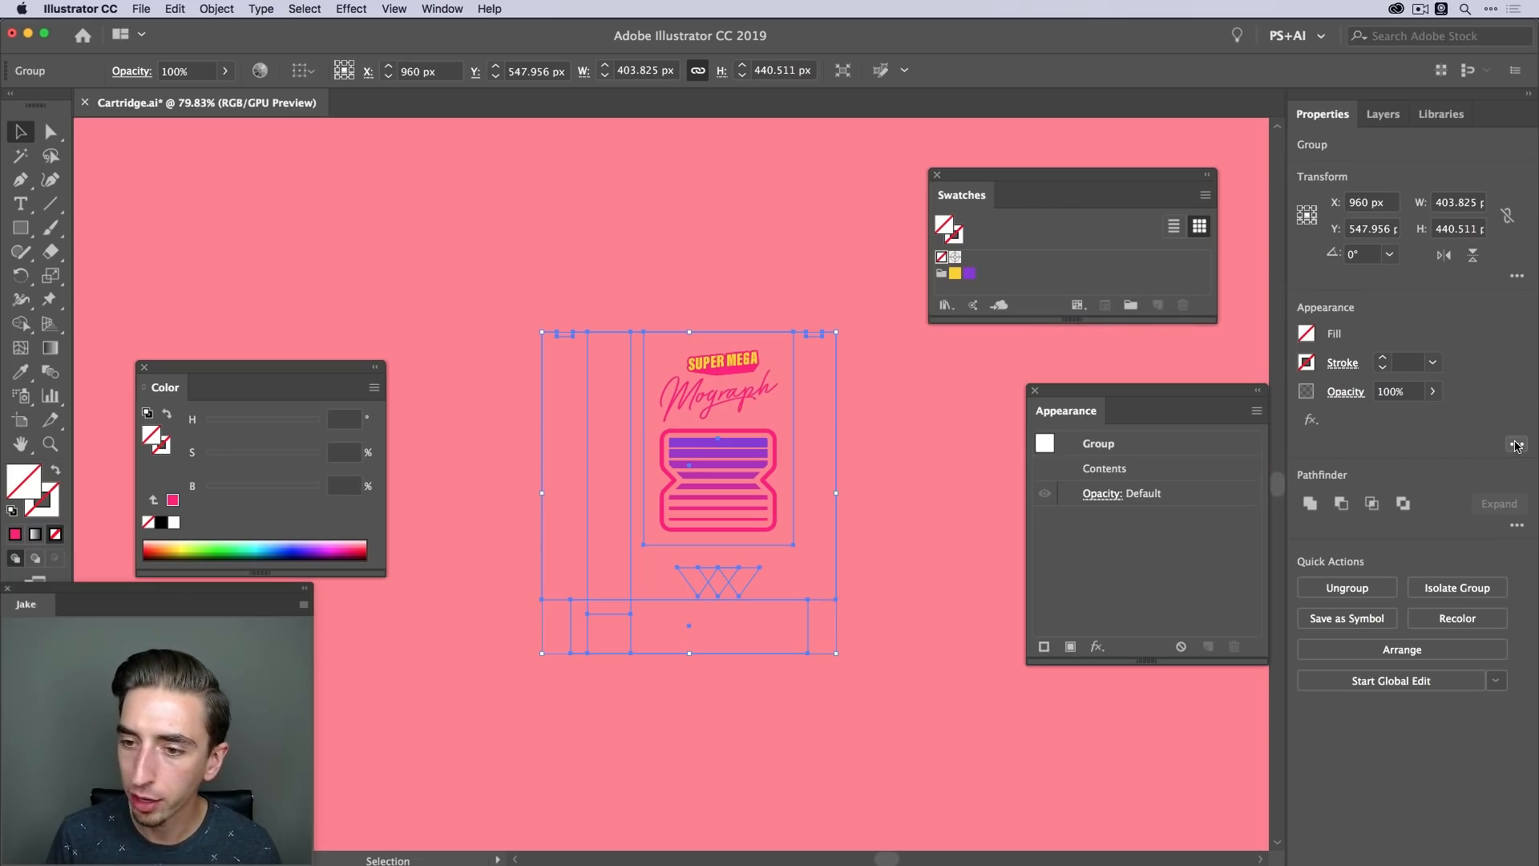
pyautogui.moveTo(1101, 393); pyautogui.dragTo(1041, 383)
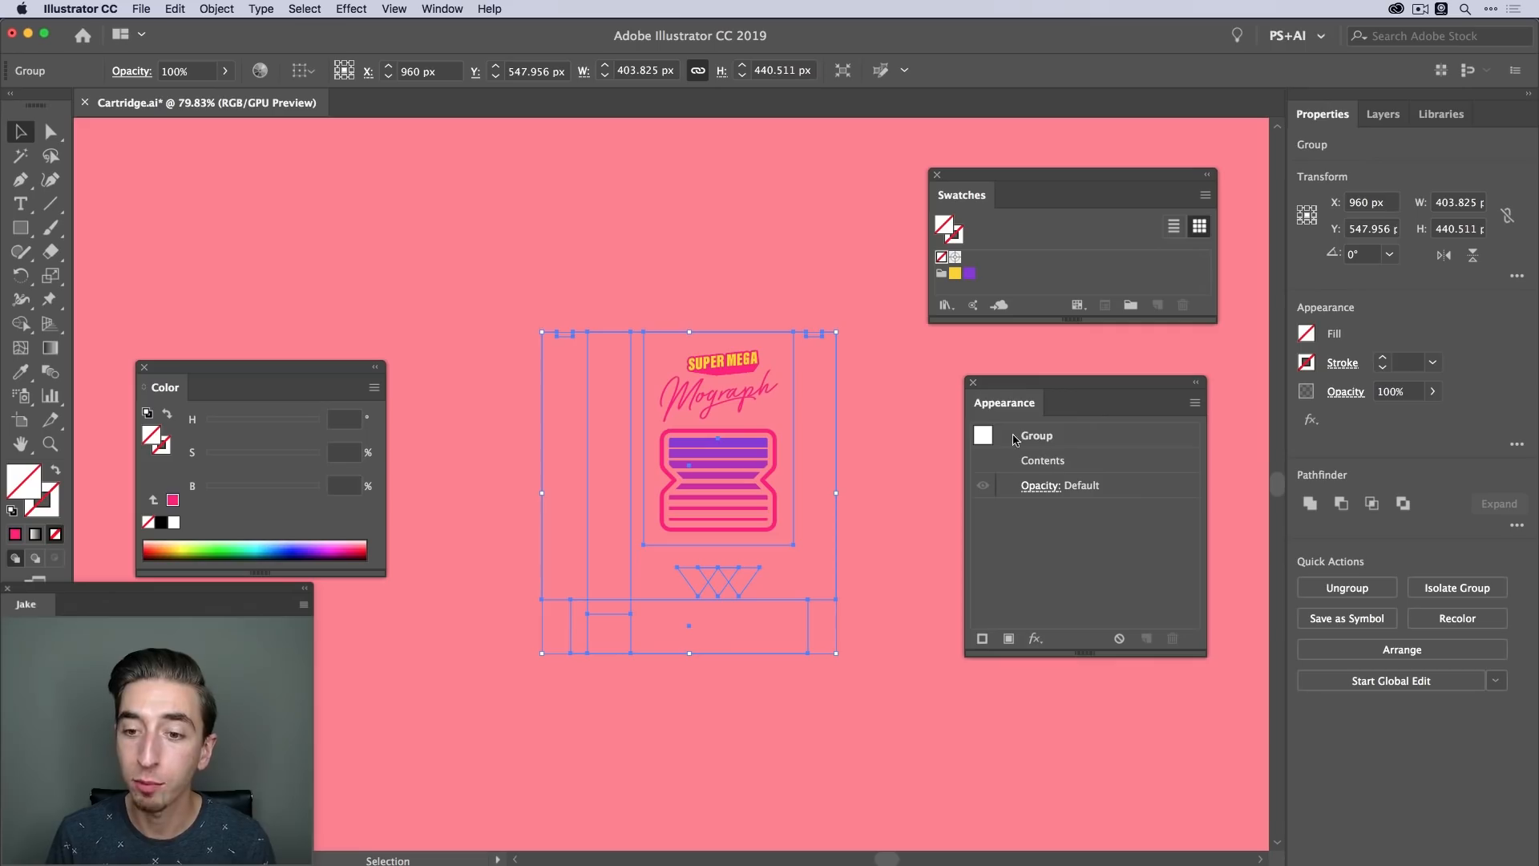
# Inspect the group and contents levels of the Cartridge group's appearance, and reselect the whole group
pyautogui.click(1022, 439)
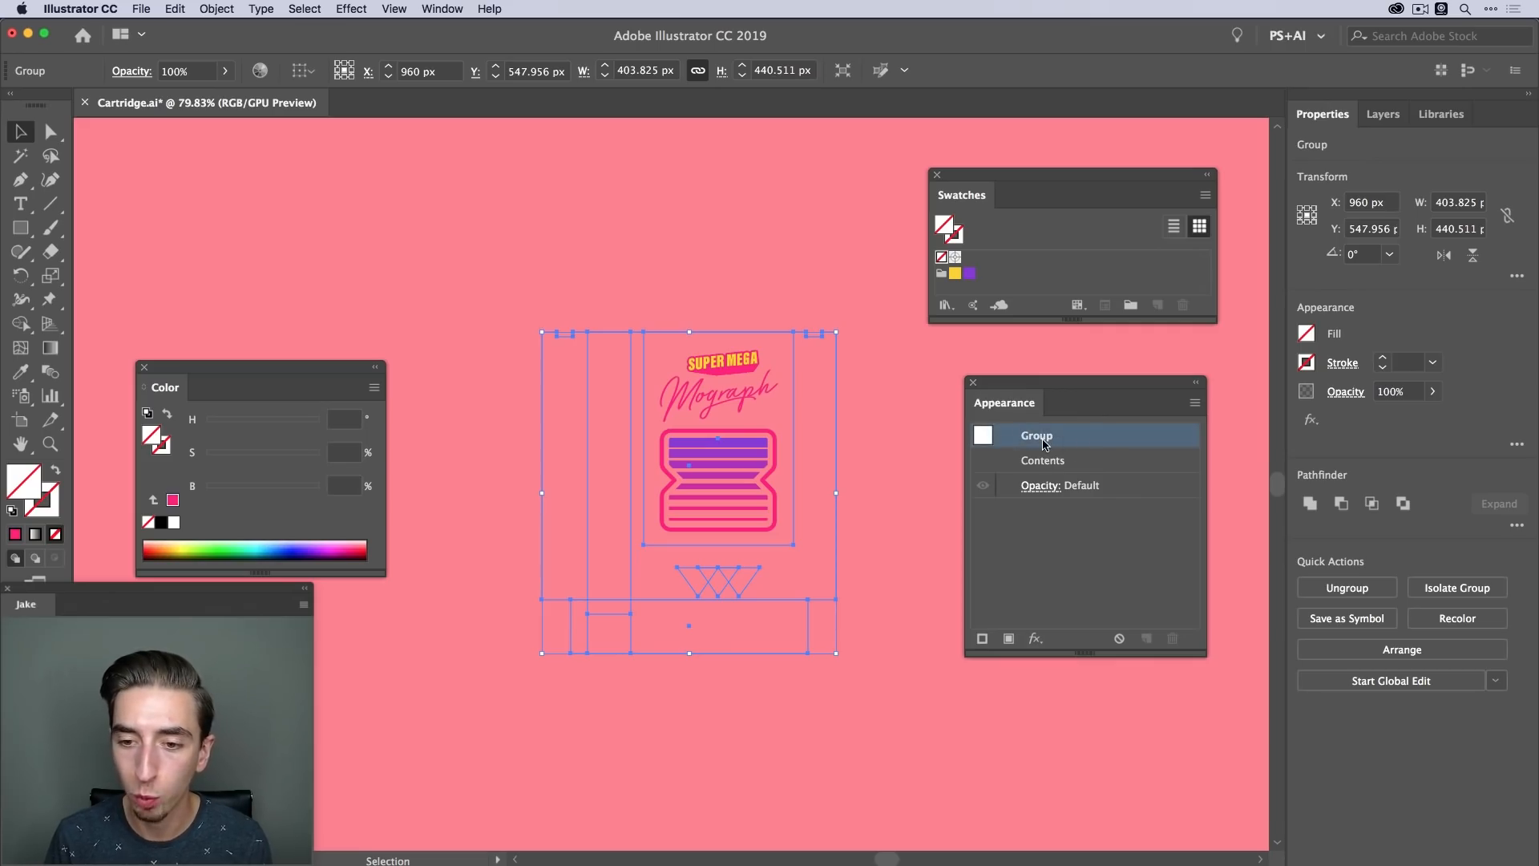
pyautogui.doubleClick(1036, 462)
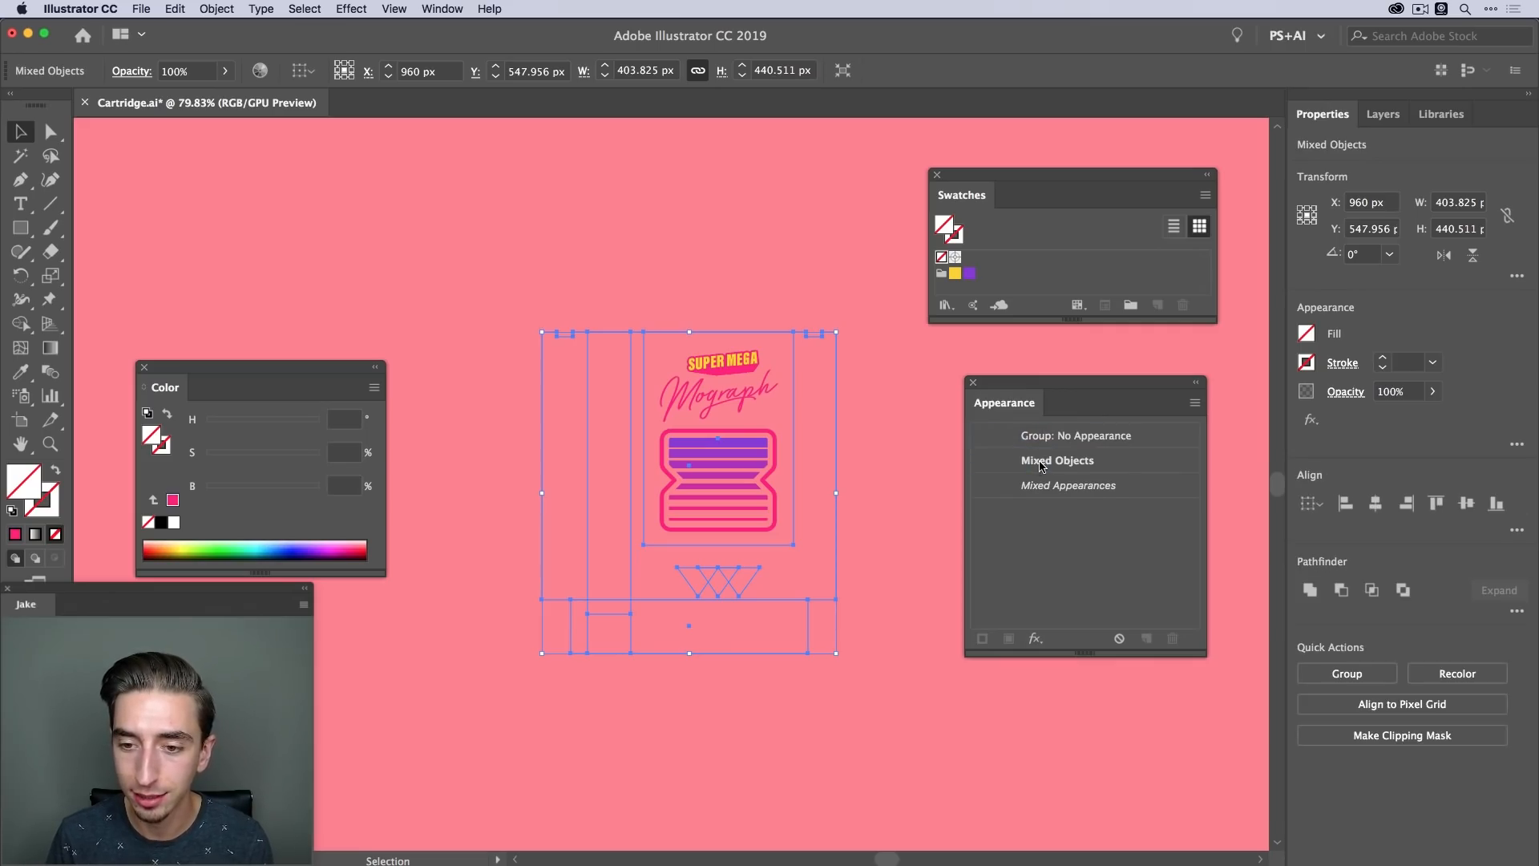
pyautogui.click(936, 459)
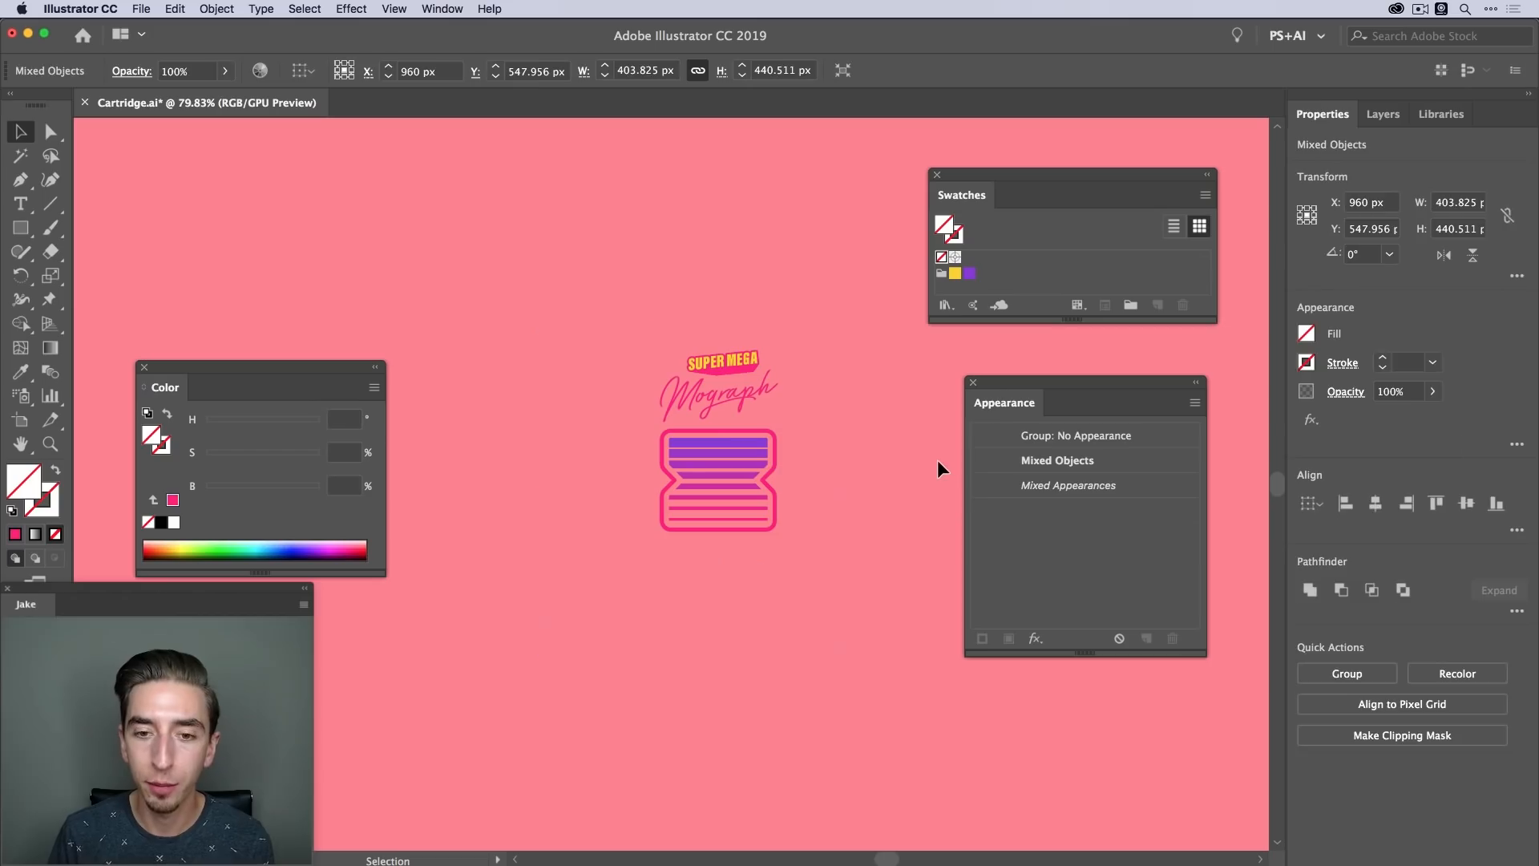
pyautogui.click(820, 394)
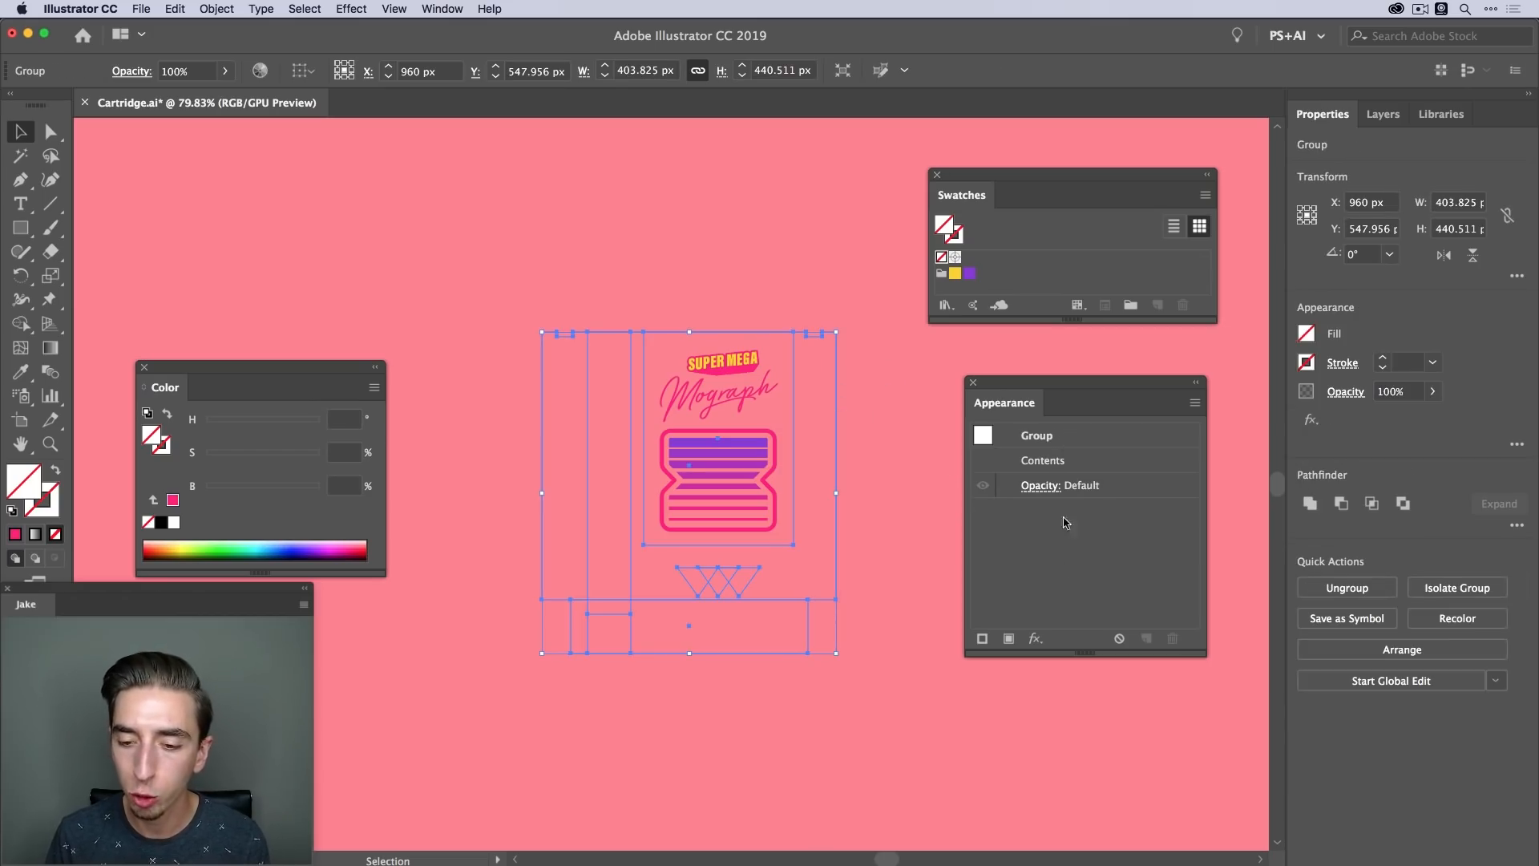
# Add a group-level fill and stroke to the Cartridge group, using the yellow swatch for the fill and purple for the stroke
pyautogui.click(1008, 639)
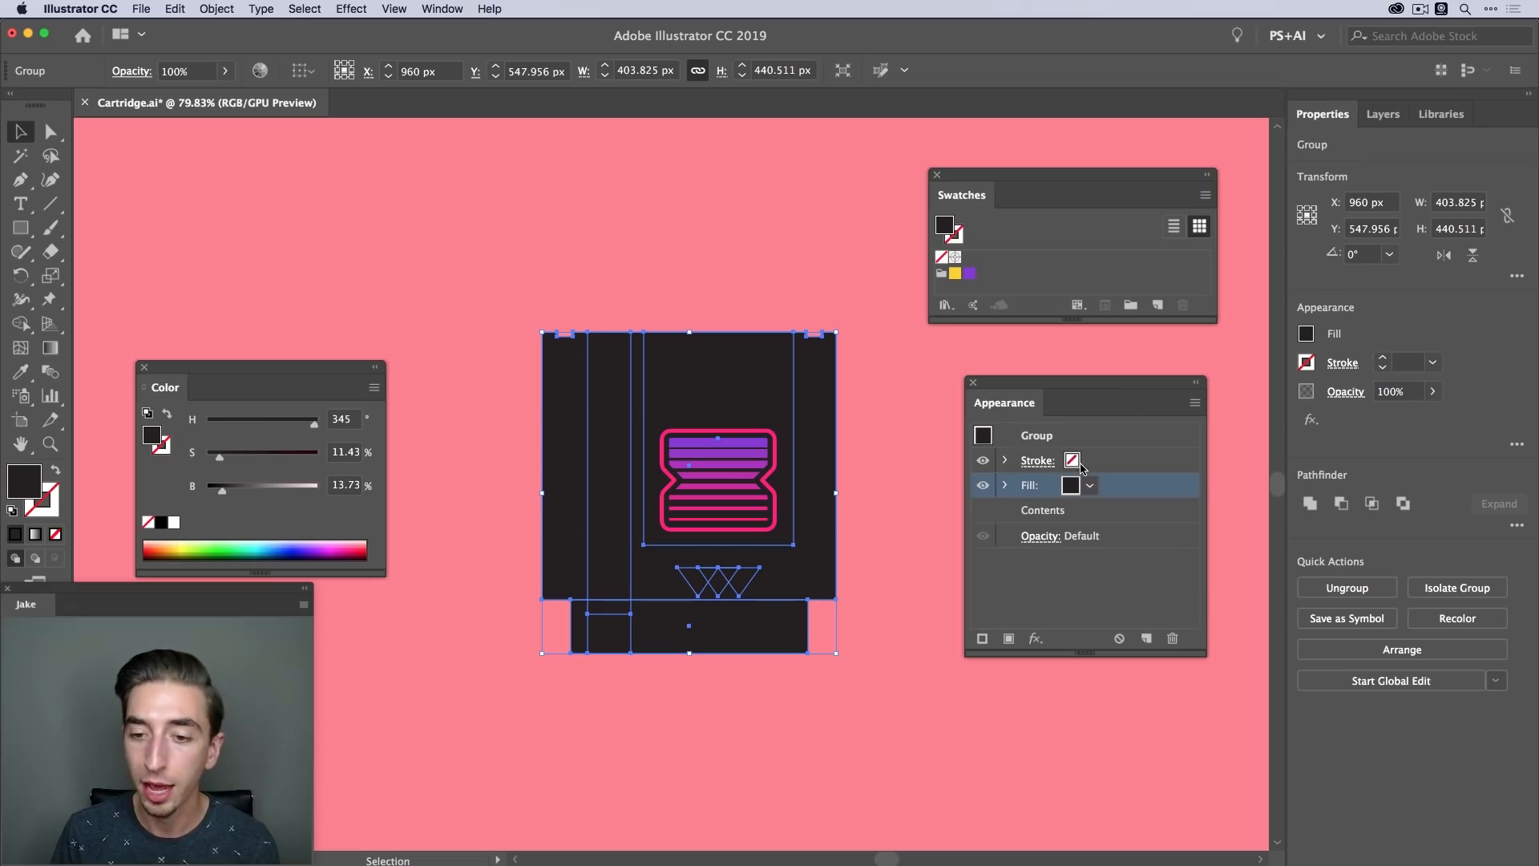
pyautogui.click(1117, 485)
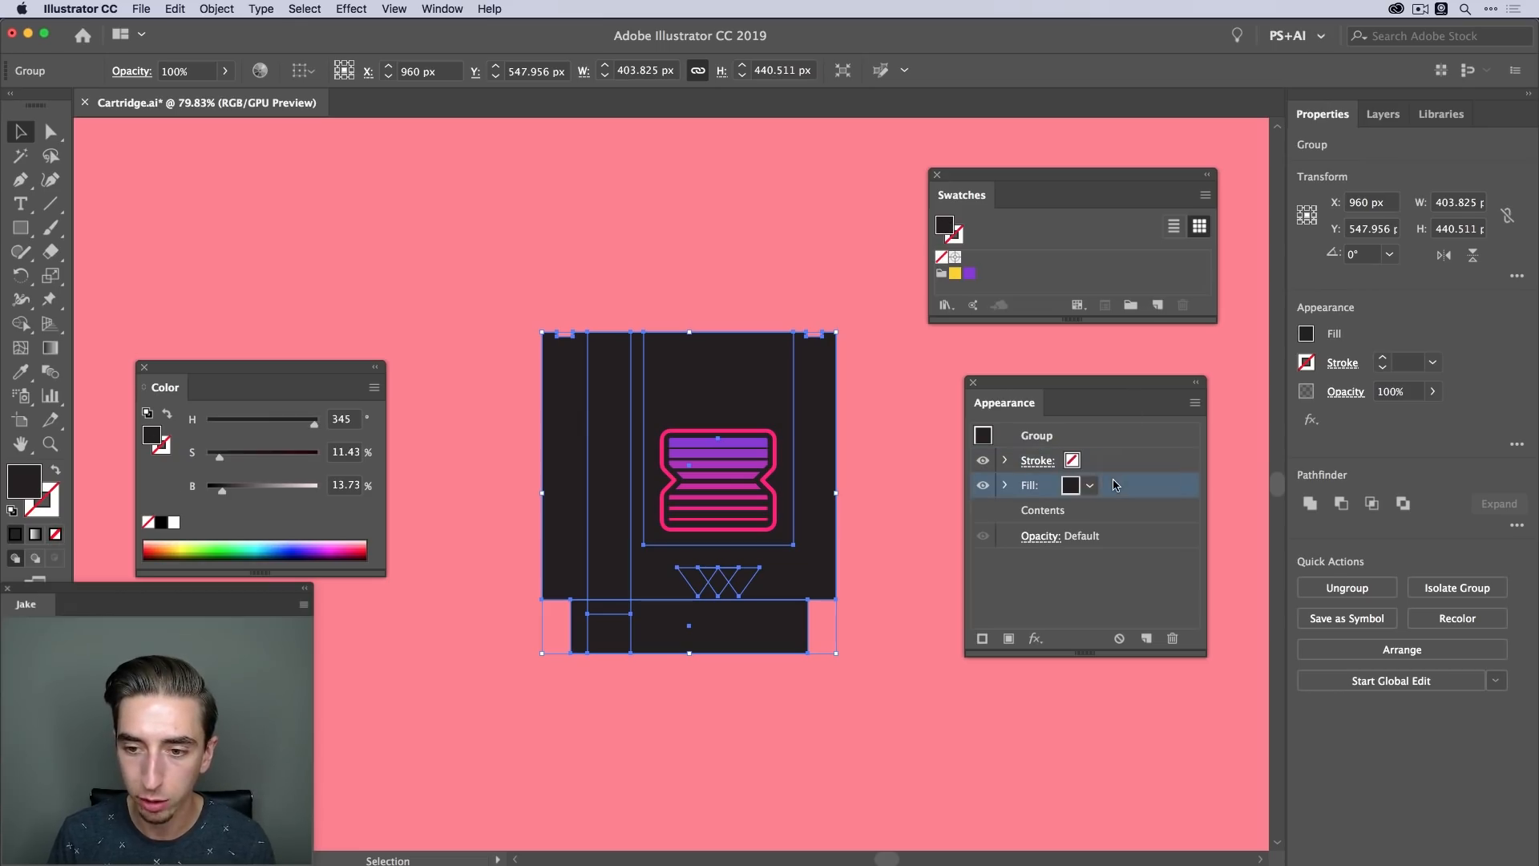
pyautogui.click(954, 274)
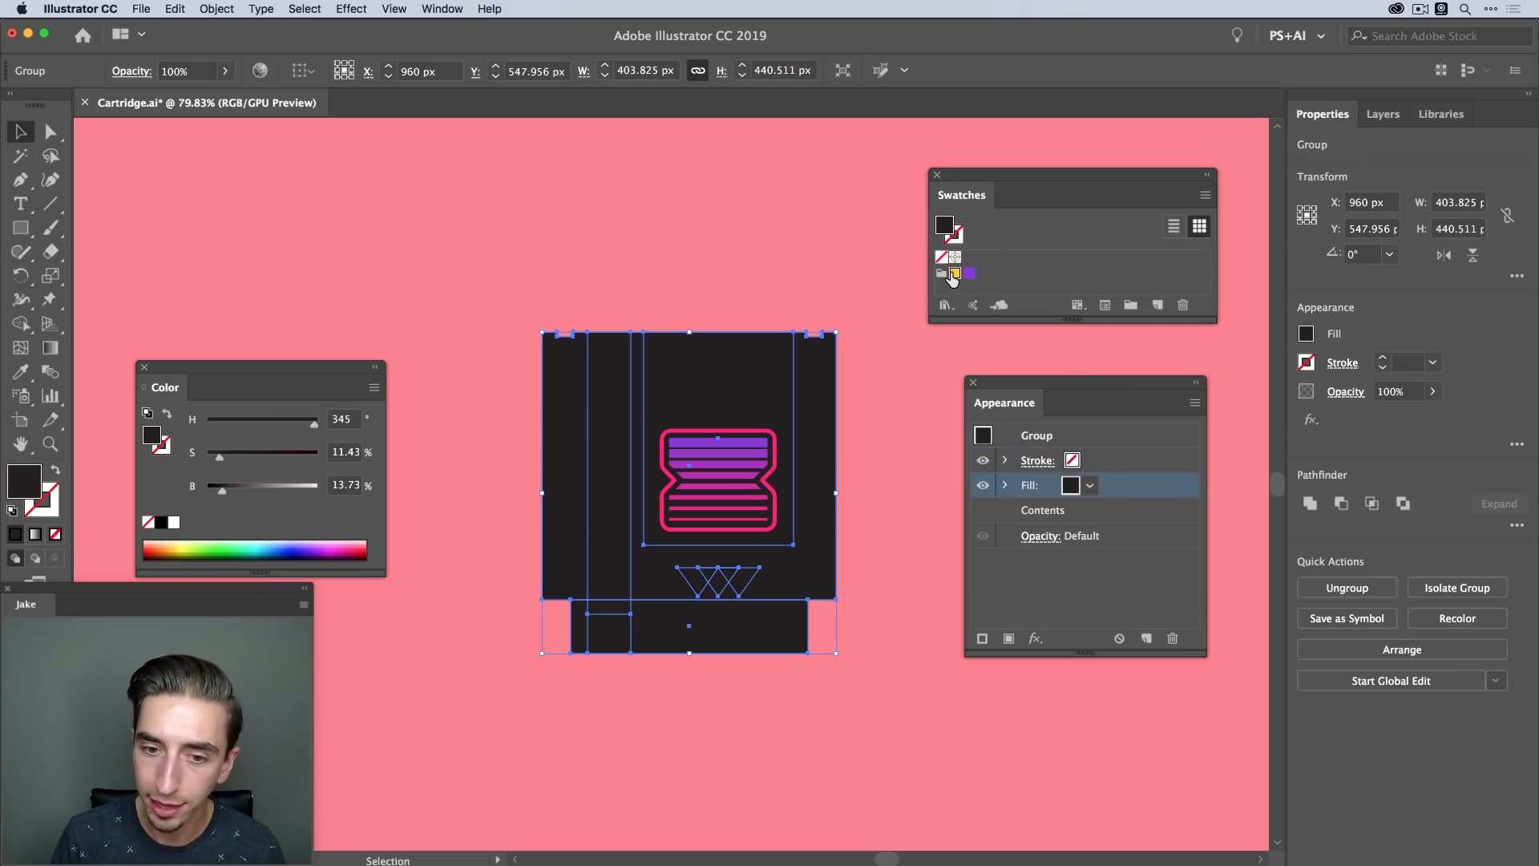
pyautogui.click(1111, 462)
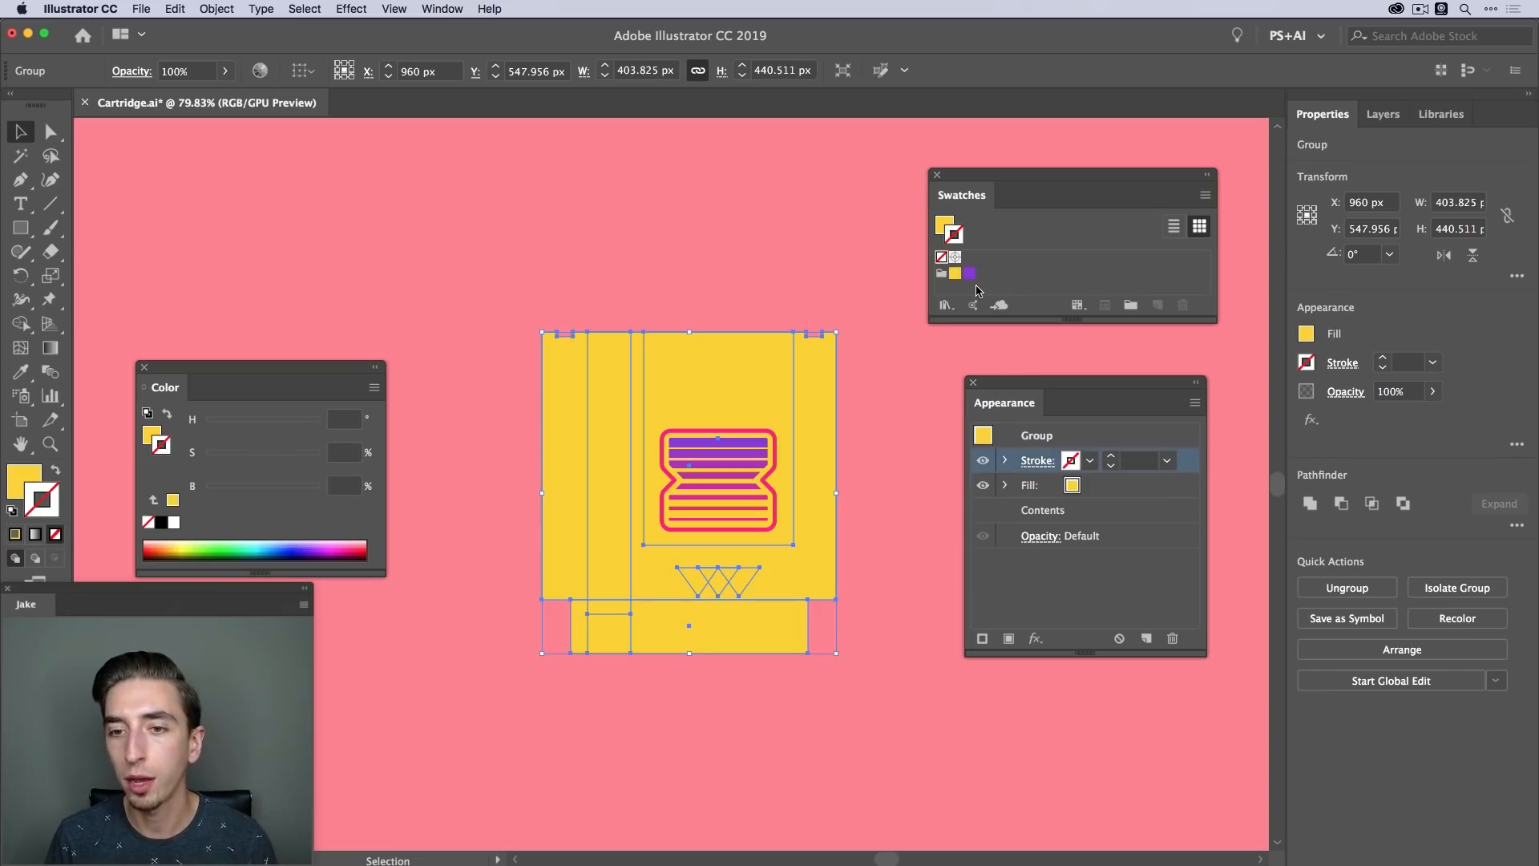
pyautogui.click(970, 273)
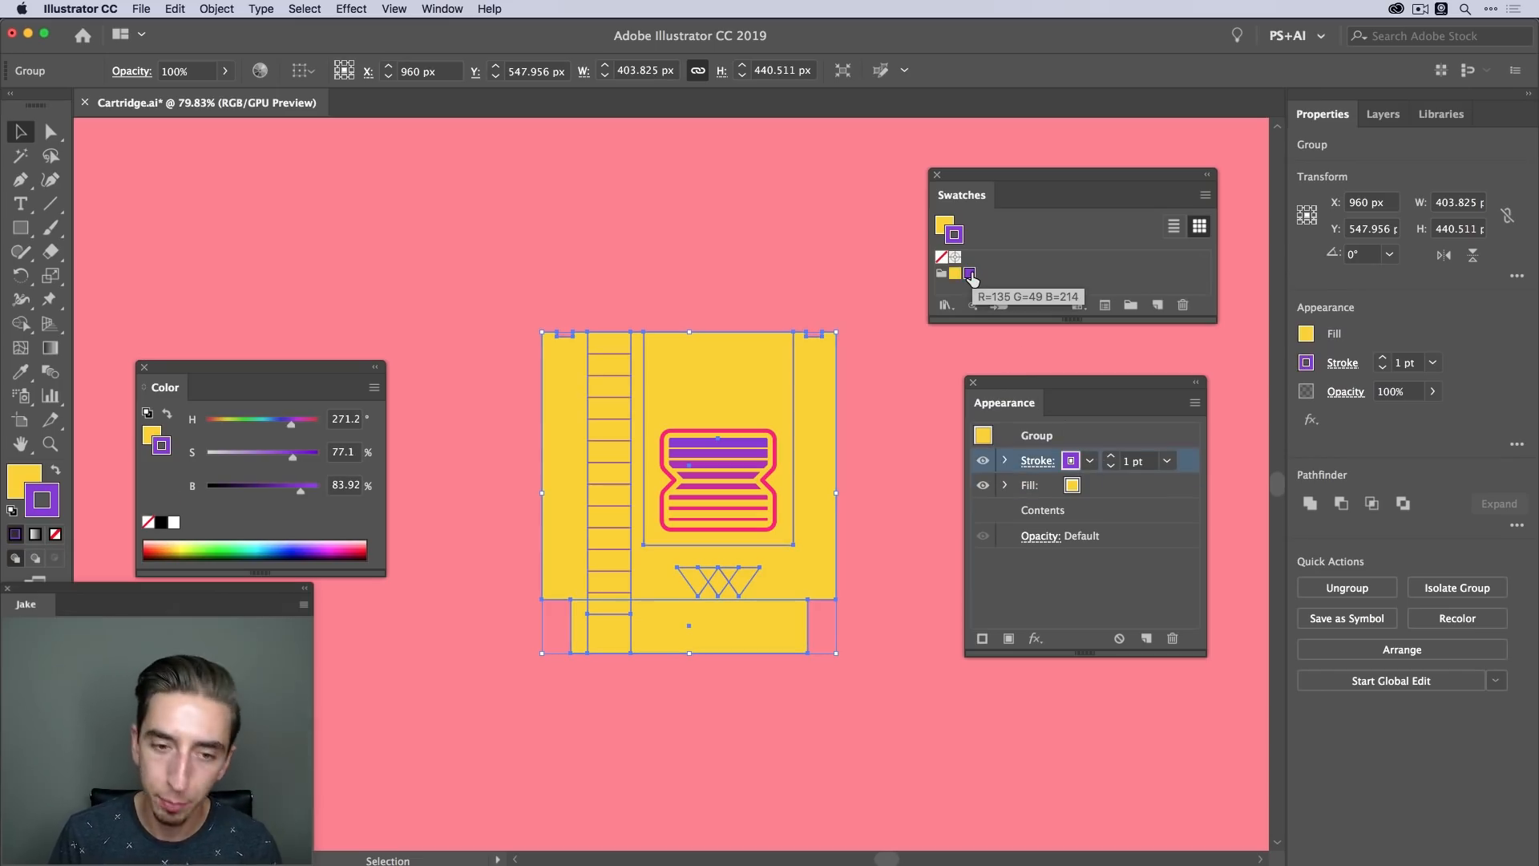
# Set the Cartridge group's stroke to 10 pt with round caps and round corners, and clear the selection
pyautogui.keyDown('shift'); pyautogui.click(1111, 456); pyautogui.keyUp('shift')
pyautogui.click(1036, 461)
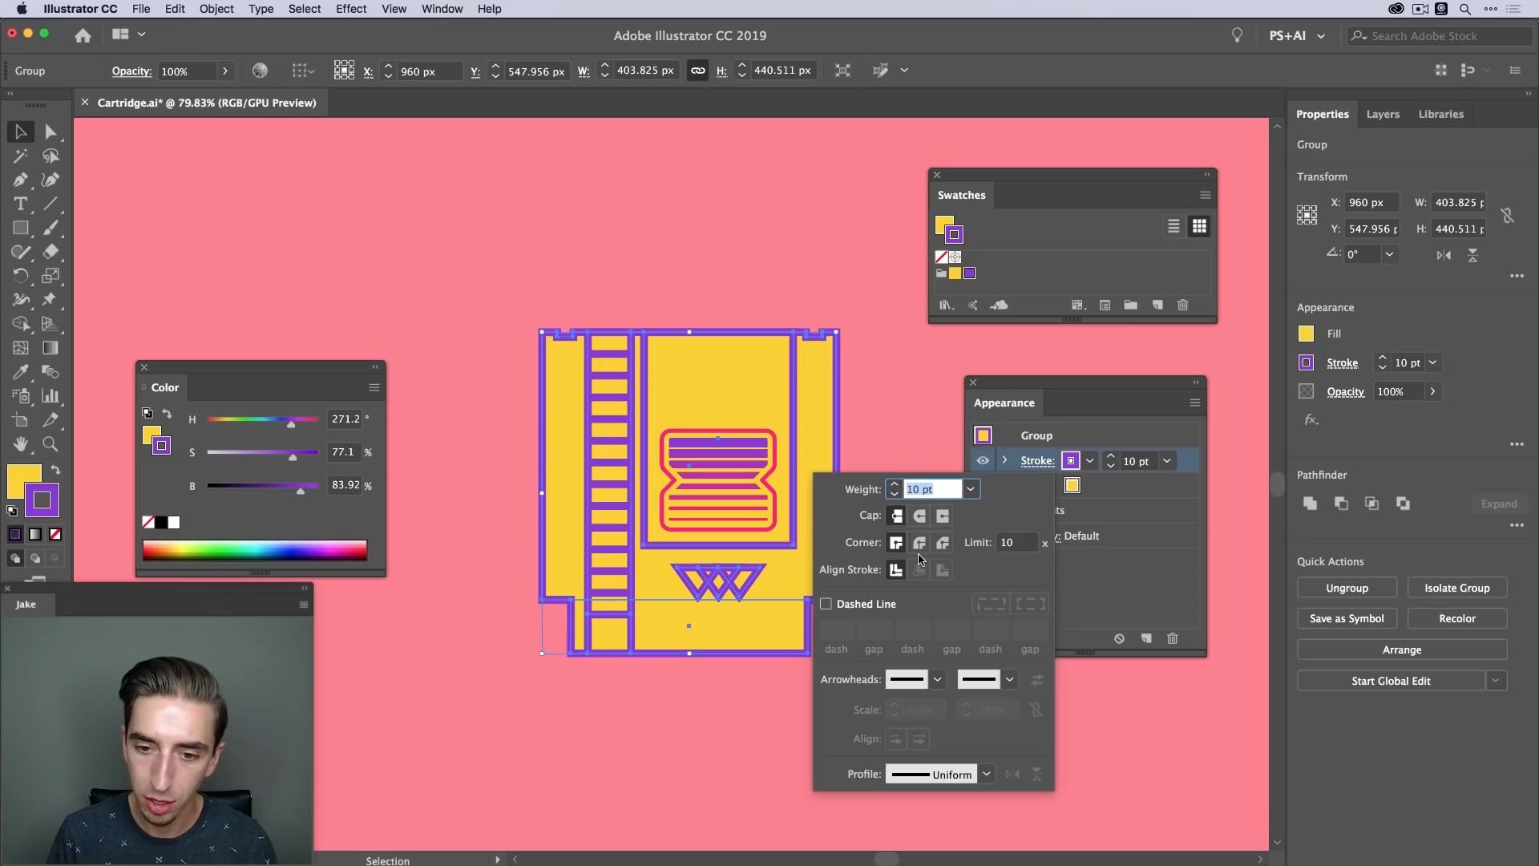
pyautogui.click(919, 516)
pyautogui.click(920, 539)
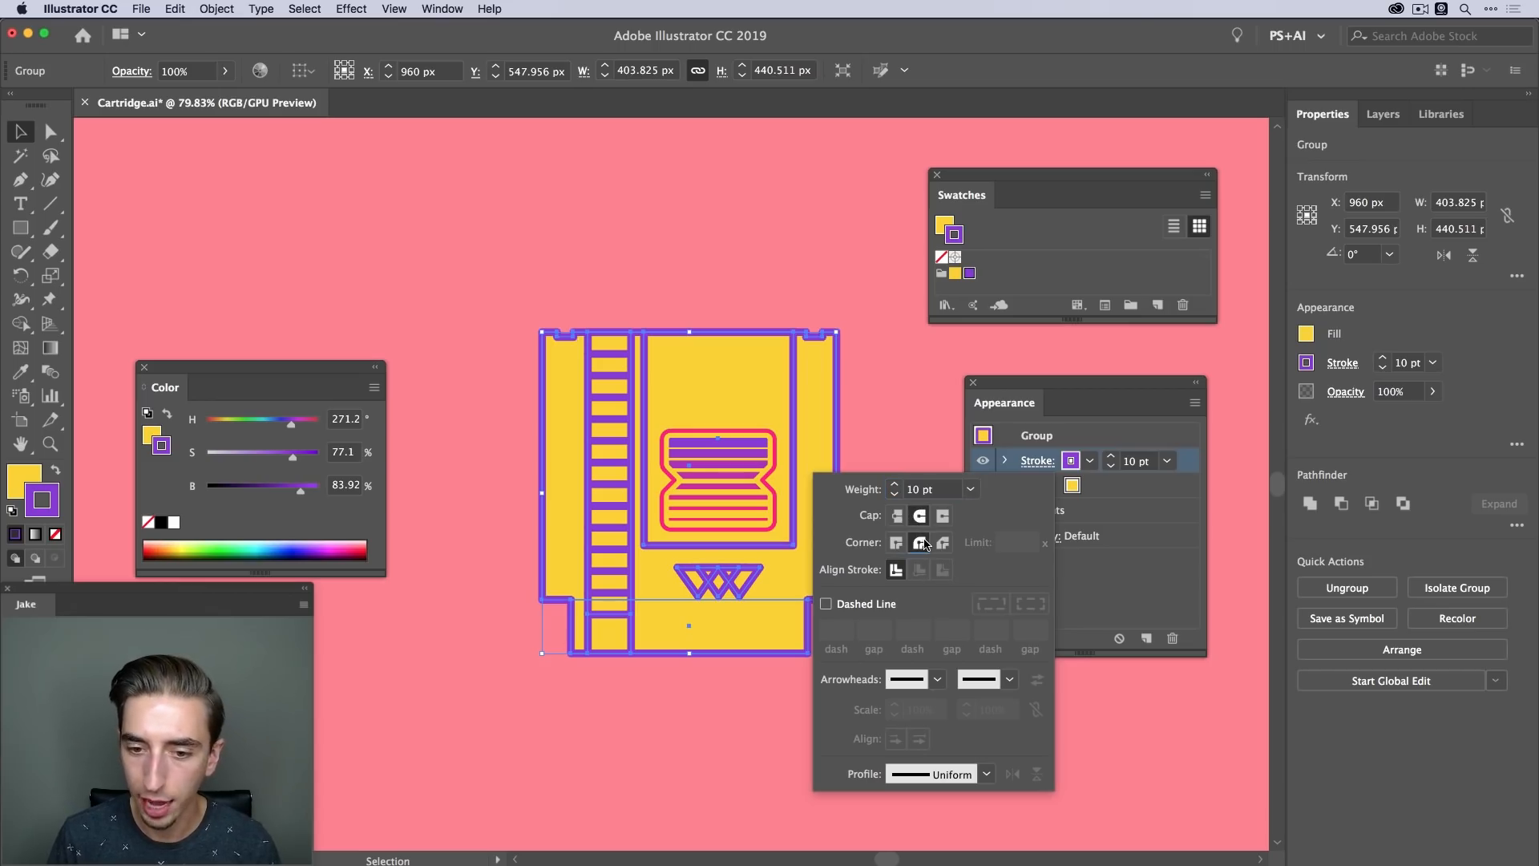
pyautogui.click(1134, 439)
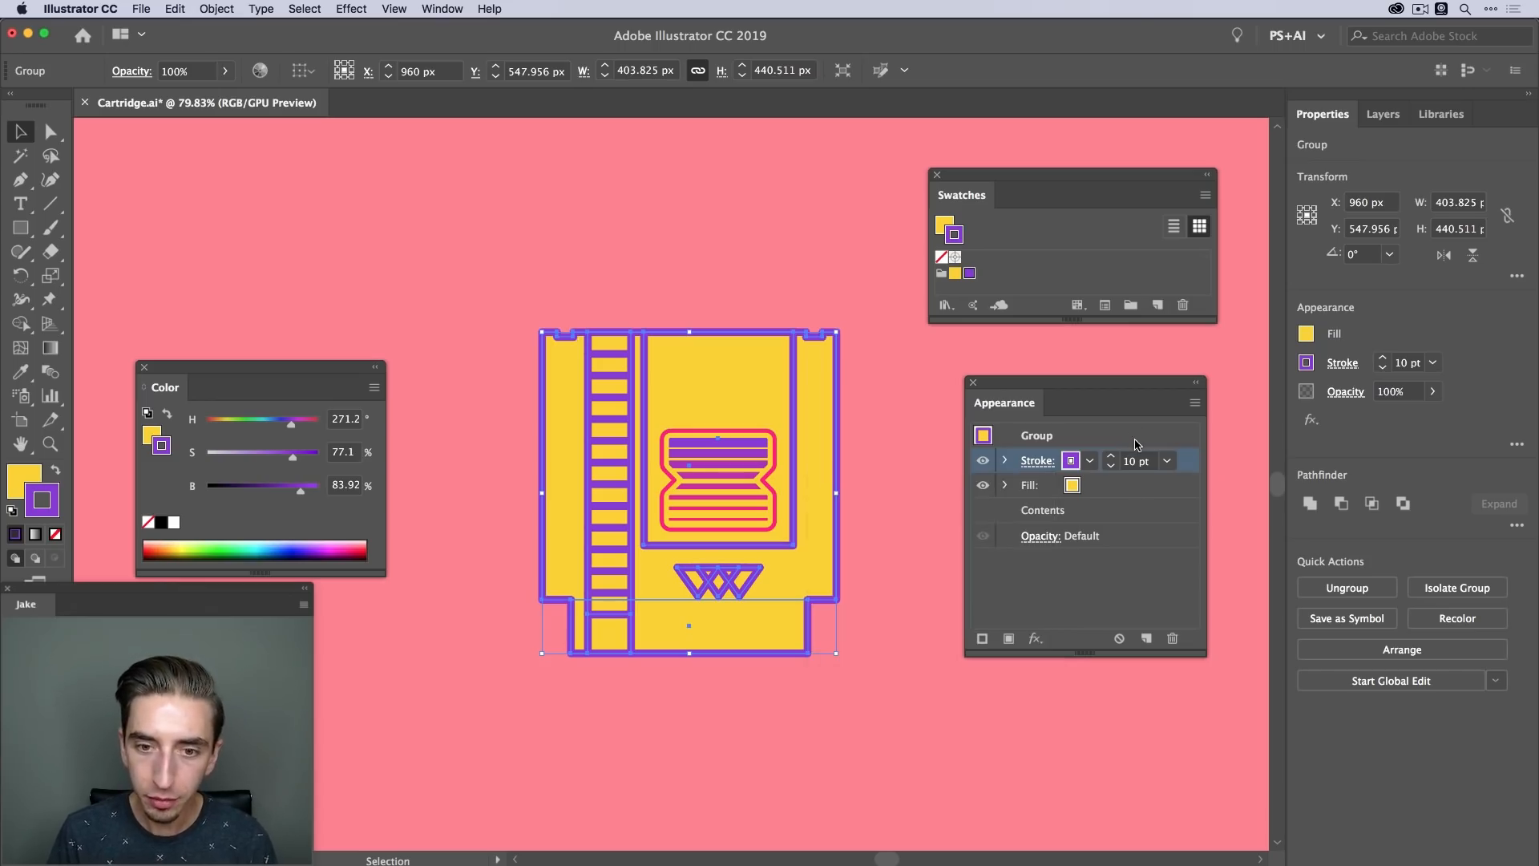
pyautogui.click(932, 370)
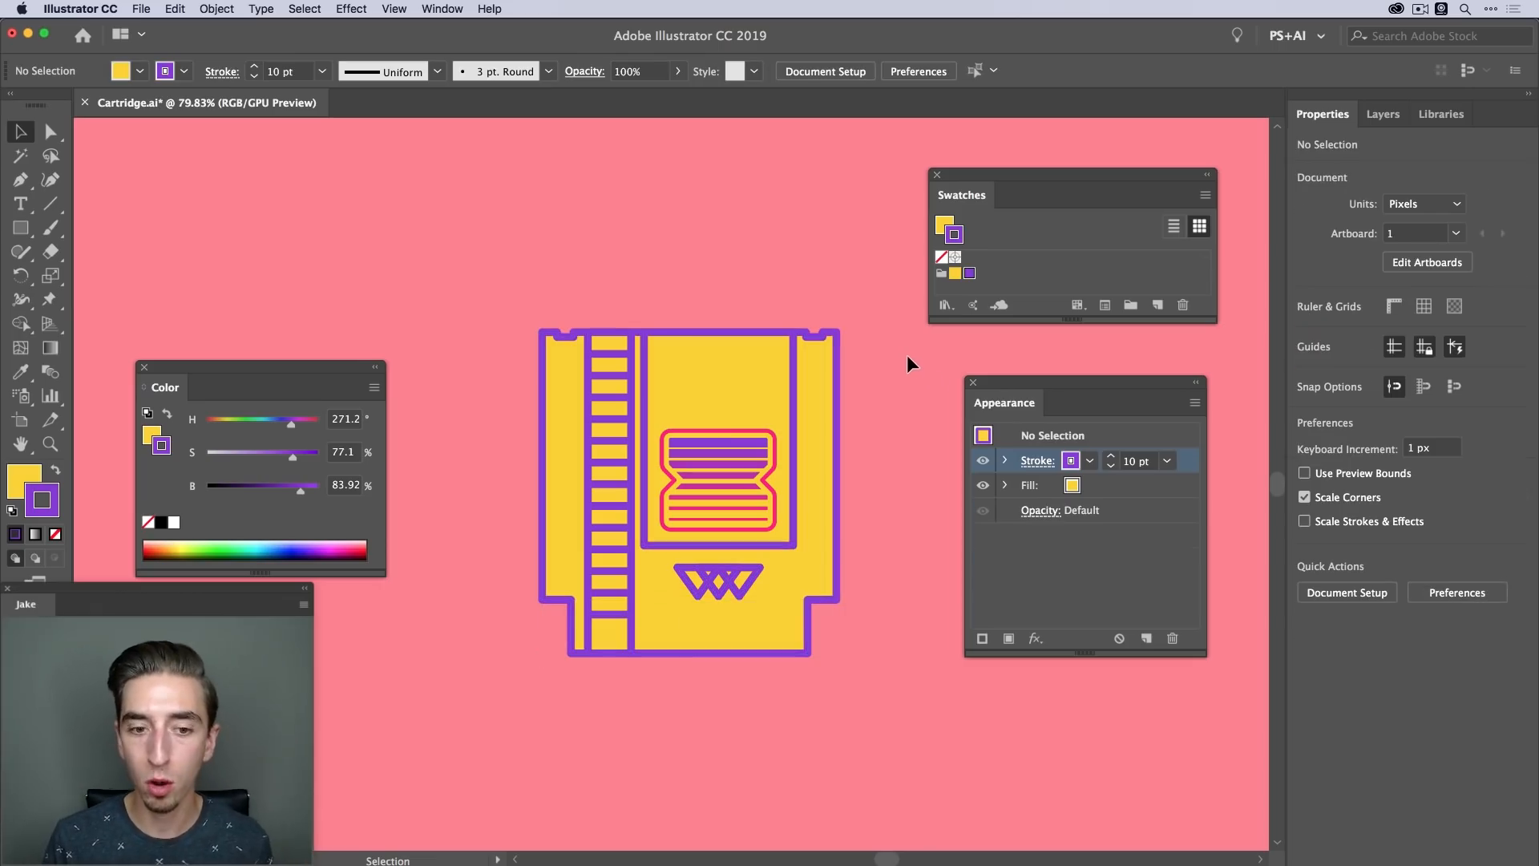
# Reselect the Cartridge group and start a Transform effect on its stroke with the preview turned on
pyautogui.click(735, 351)
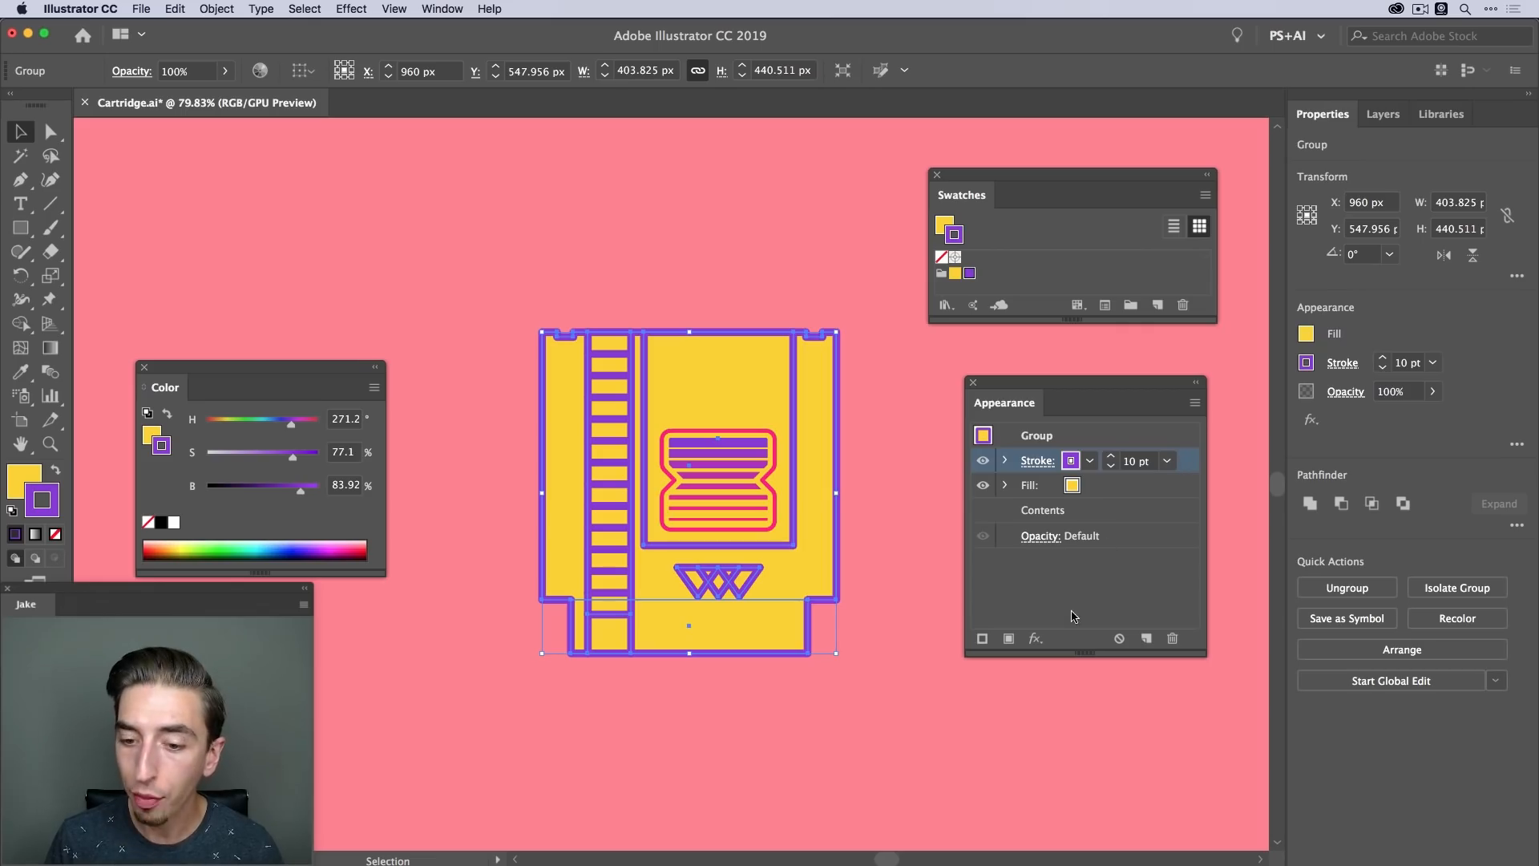
pyautogui.click(1035, 638)
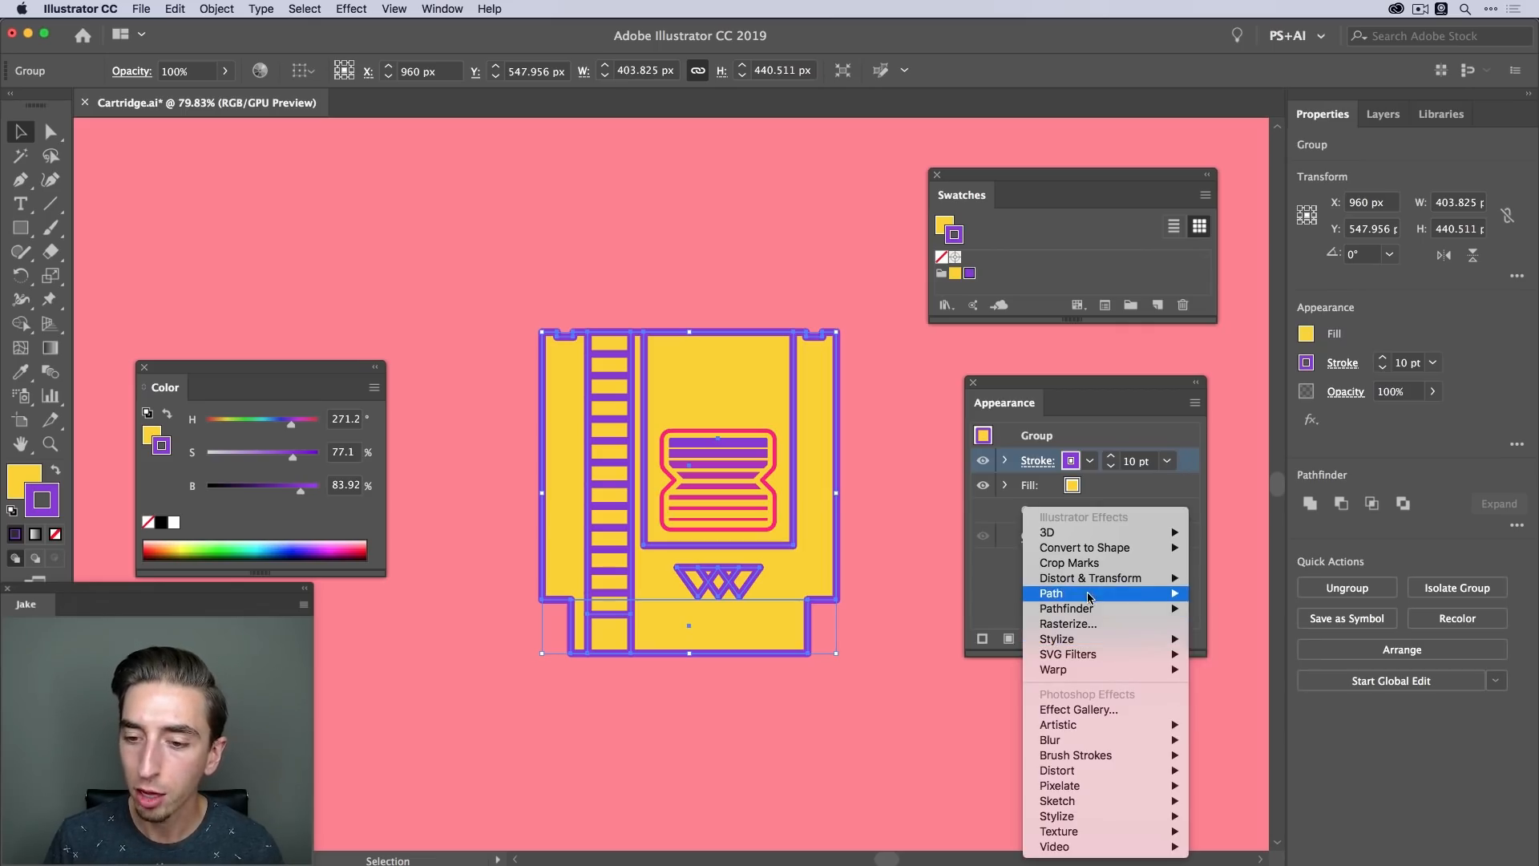
pyautogui.moveTo(1122, 578)
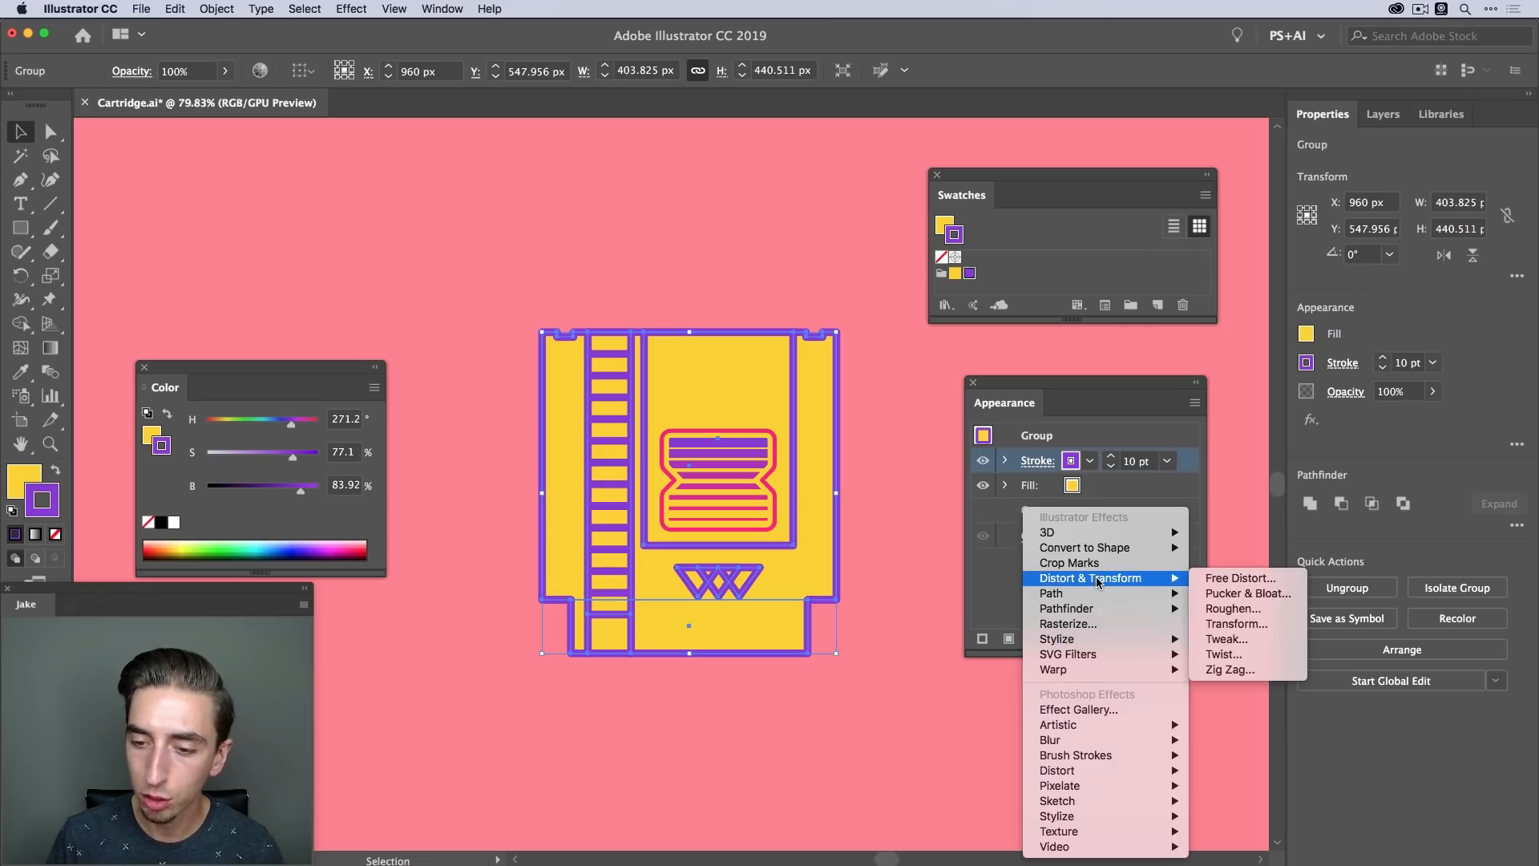
pyautogui.click(1266, 623)
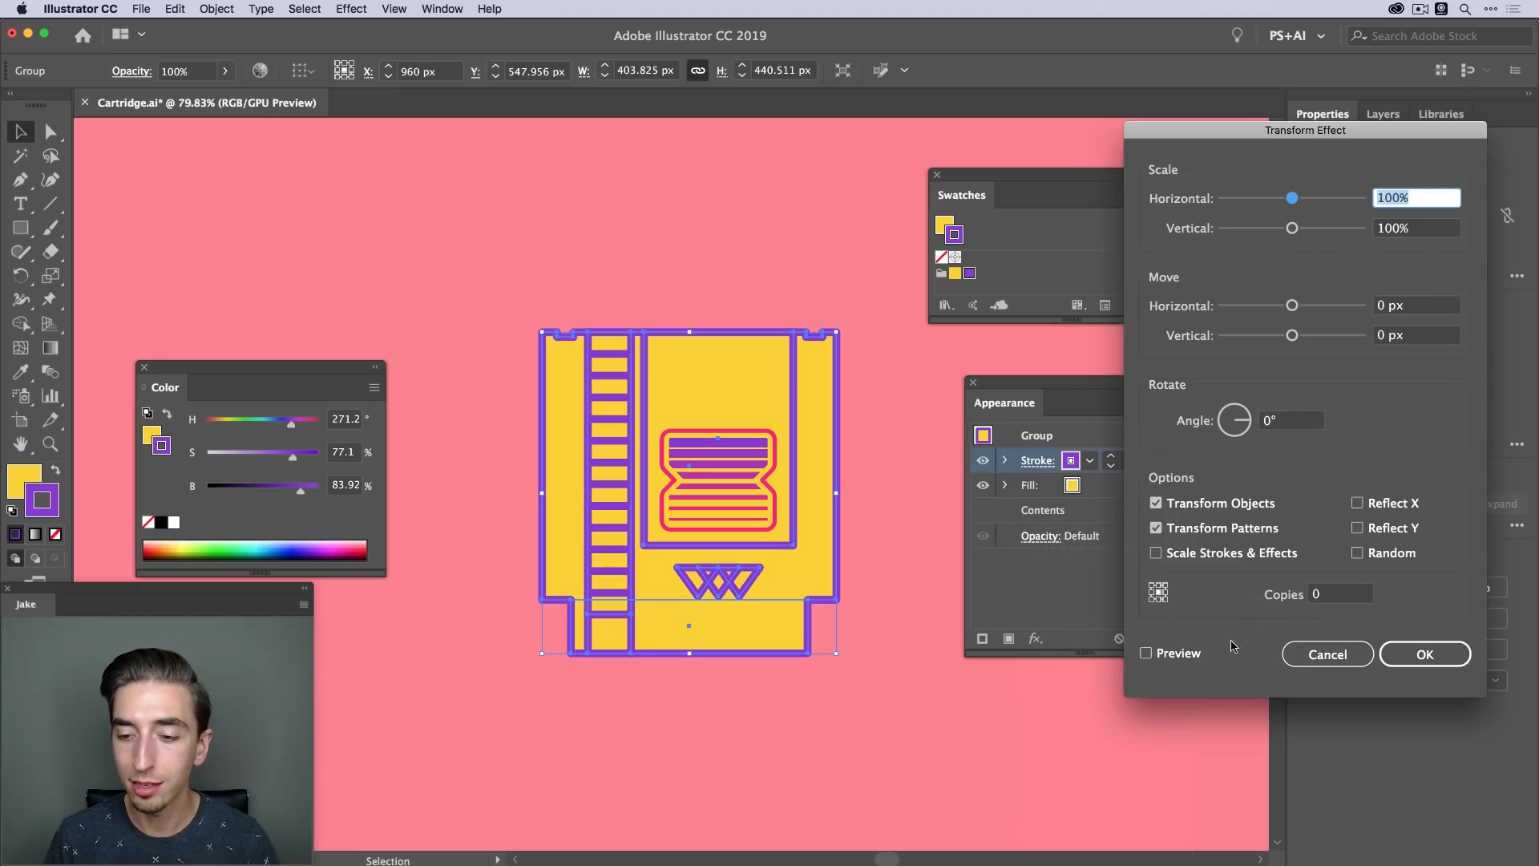
pyautogui.click(1171, 654)
pyautogui.moveTo(1245, 124); pyautogui.dragTo(1232, 151)
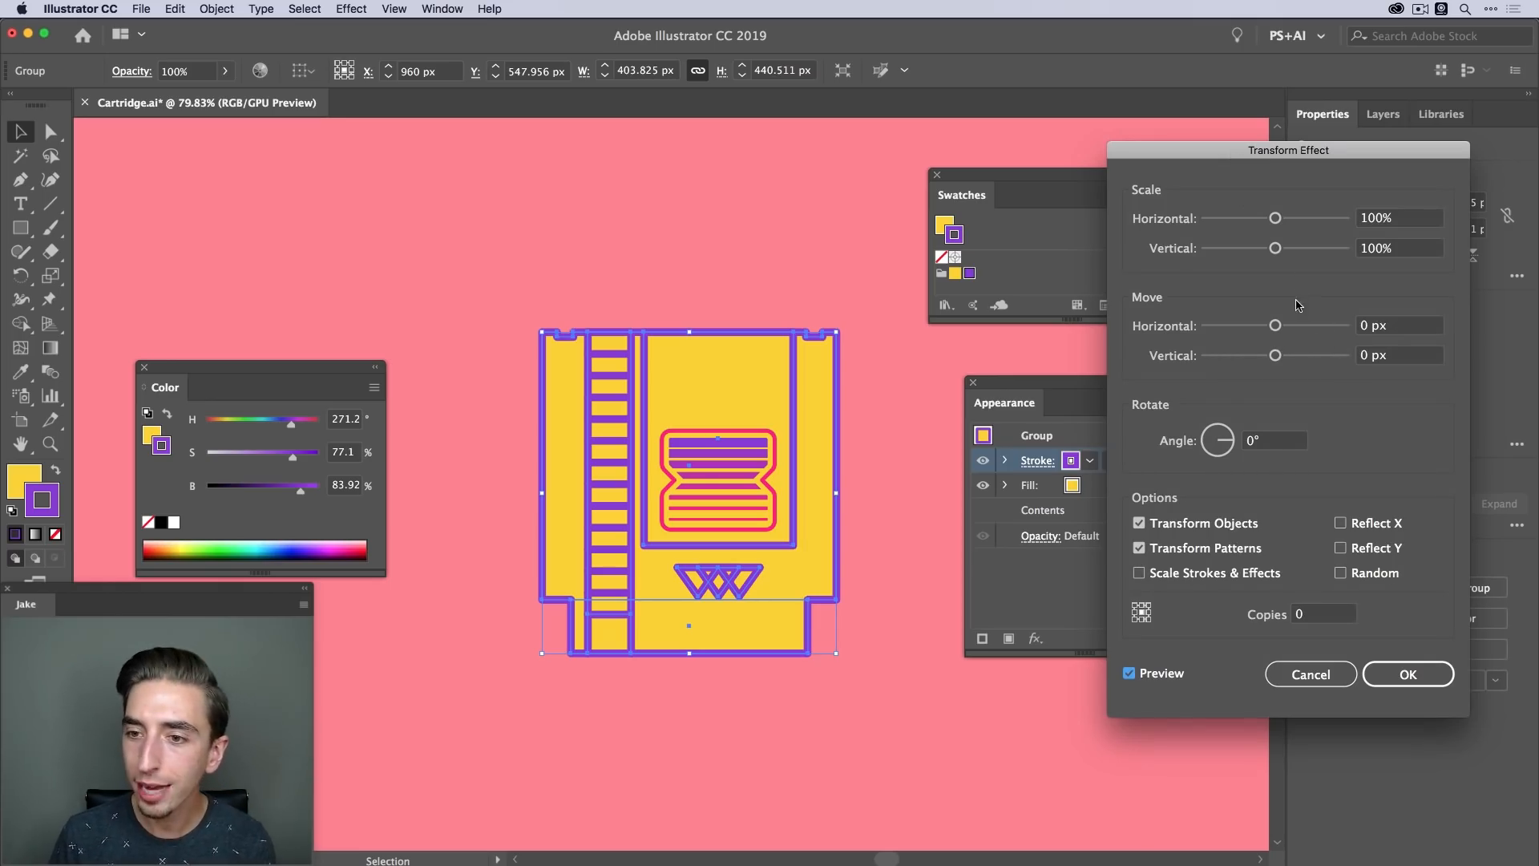
# Offset the stroke 10 px horizontally and 10 px vertically, apply the Transform effect, and deselect the group
pyautogui.moveTo(1275, 324); pyautogui.dragTo(1277, 325)
pyautogui.click(1387, 323)
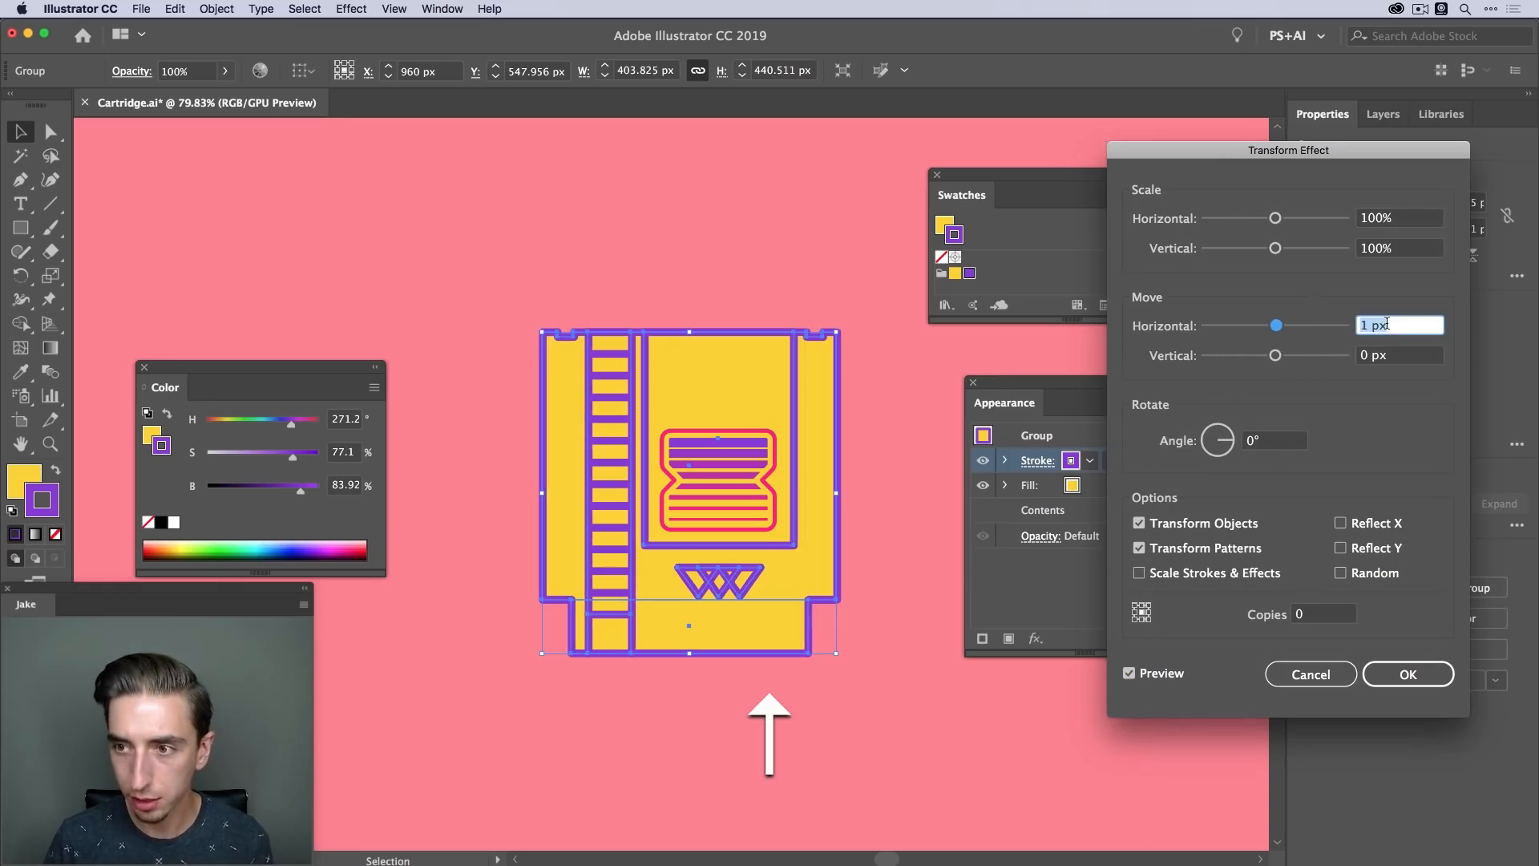
pyautogui.press('Up')
pyautogui.press('Up')
pyautogui.press('Up')
pyautogui.press('Up')
pyautogui.press('Up')
pyautogui.press('Up')
pyautogui.press('Up')
pyautogui.press('Up')
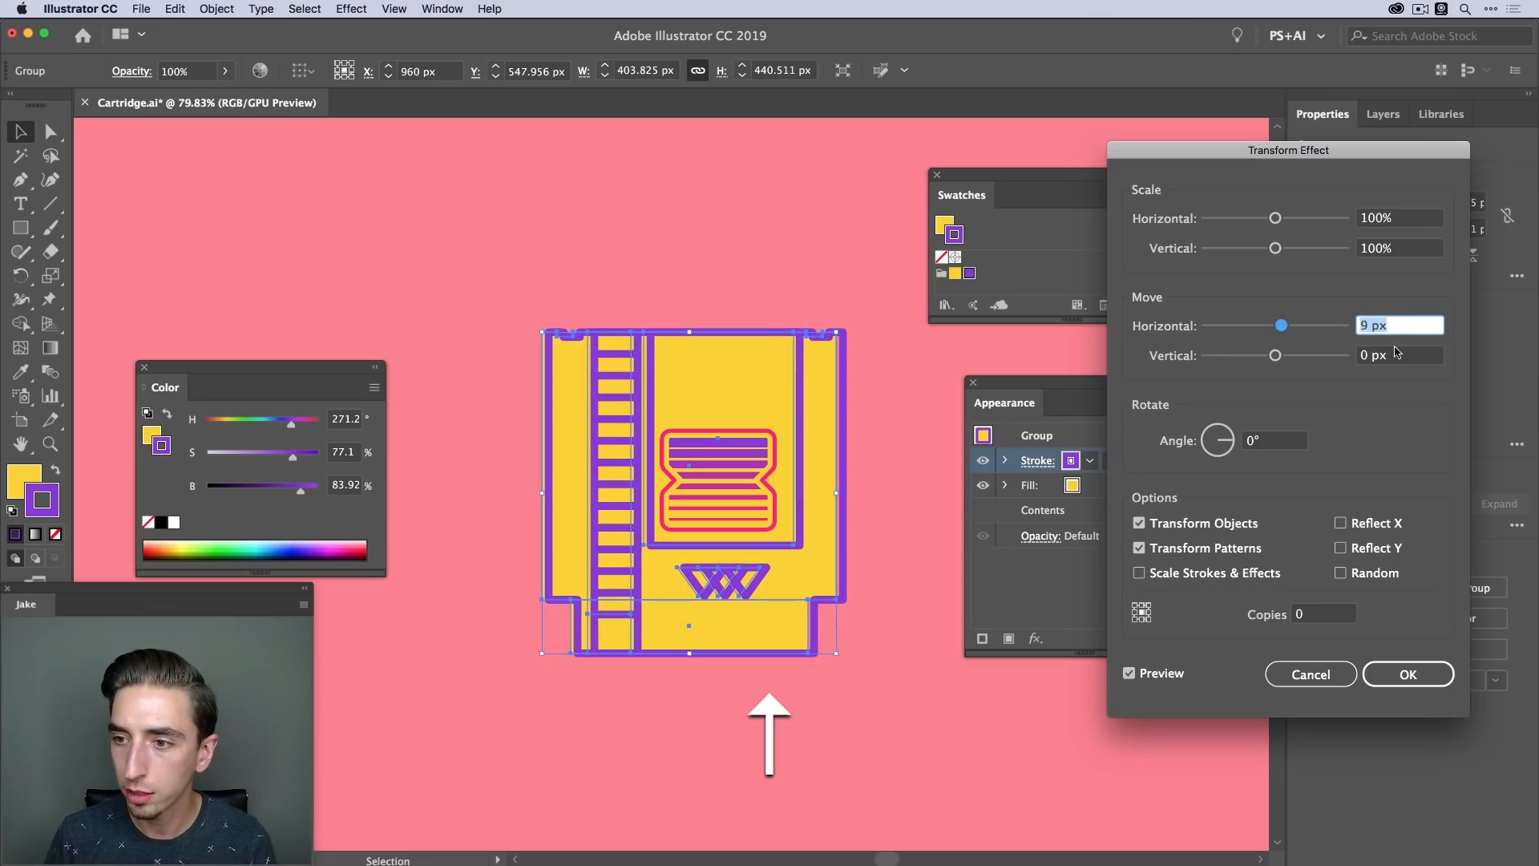
pyautogui.click(1395, 355)
pyautogui.press('Up')
pyautogui.press('Up')
pyautogui.press('Up')
pyautogui.press('Up')
pyautogui.press('Up')
pyautogui.press('Up')
pyautogui.press('Up')
pyautogui.click(1401, 332)
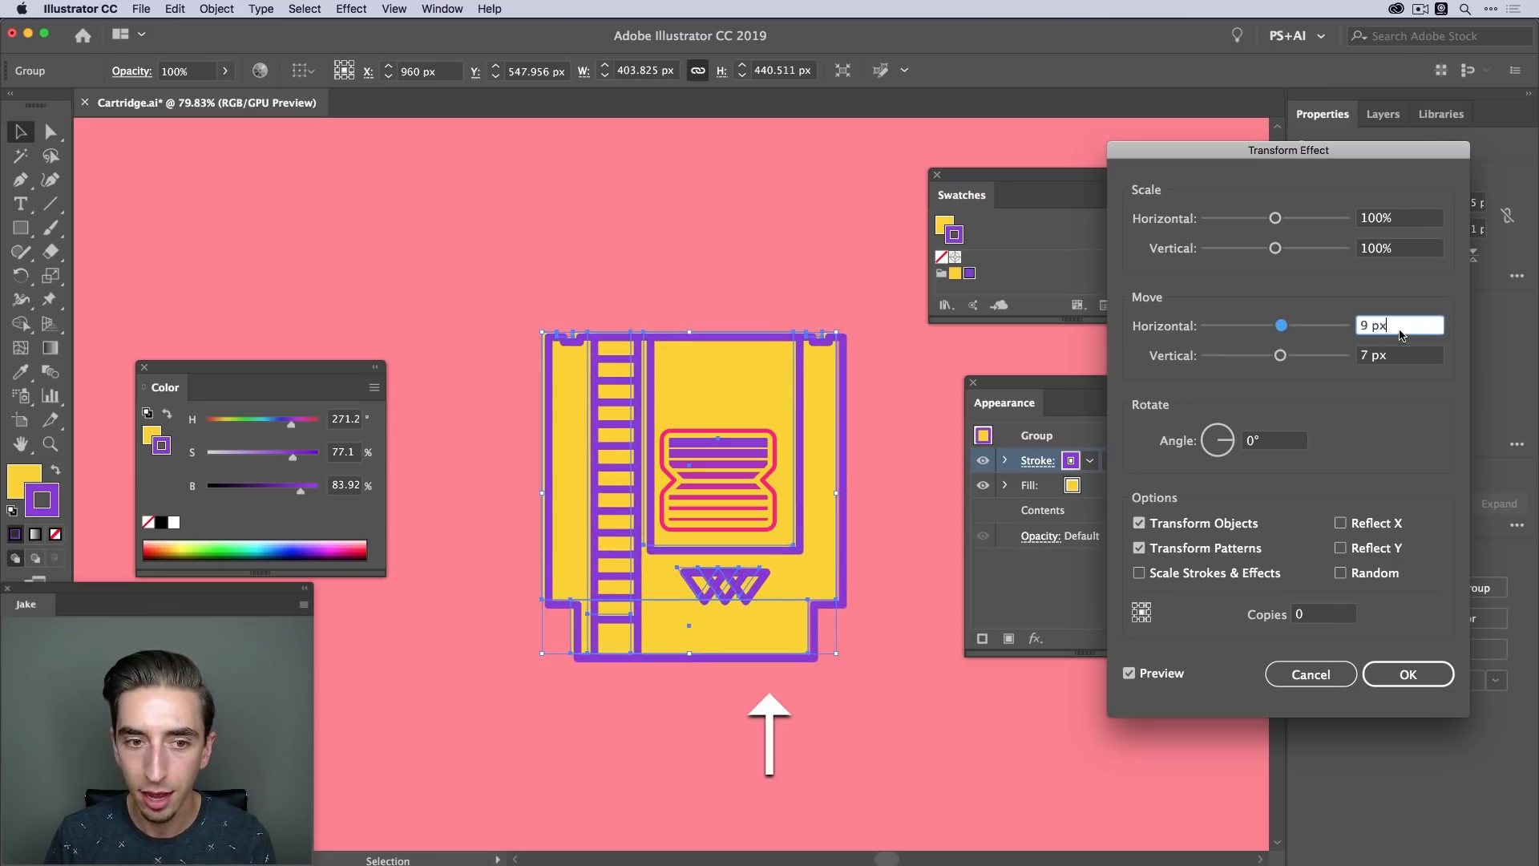
pyautogui.press('Up')
pyautogui.click(1397, 354)
pyautogui.press('Up')
pyautogui.press('Up')
pyautogui.press('Up')
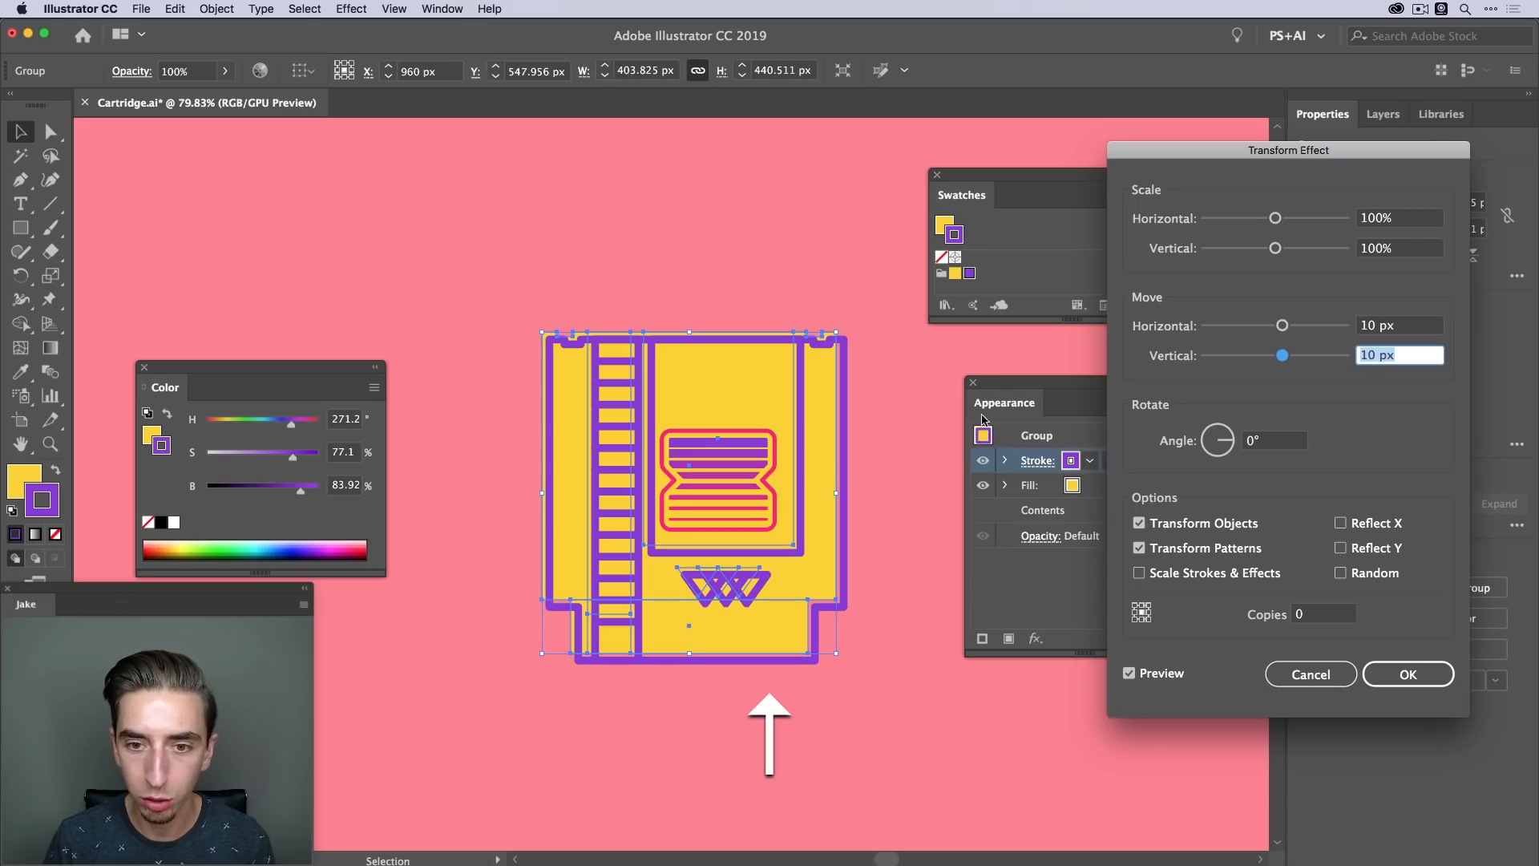
pyautogui.click(1387, 325)
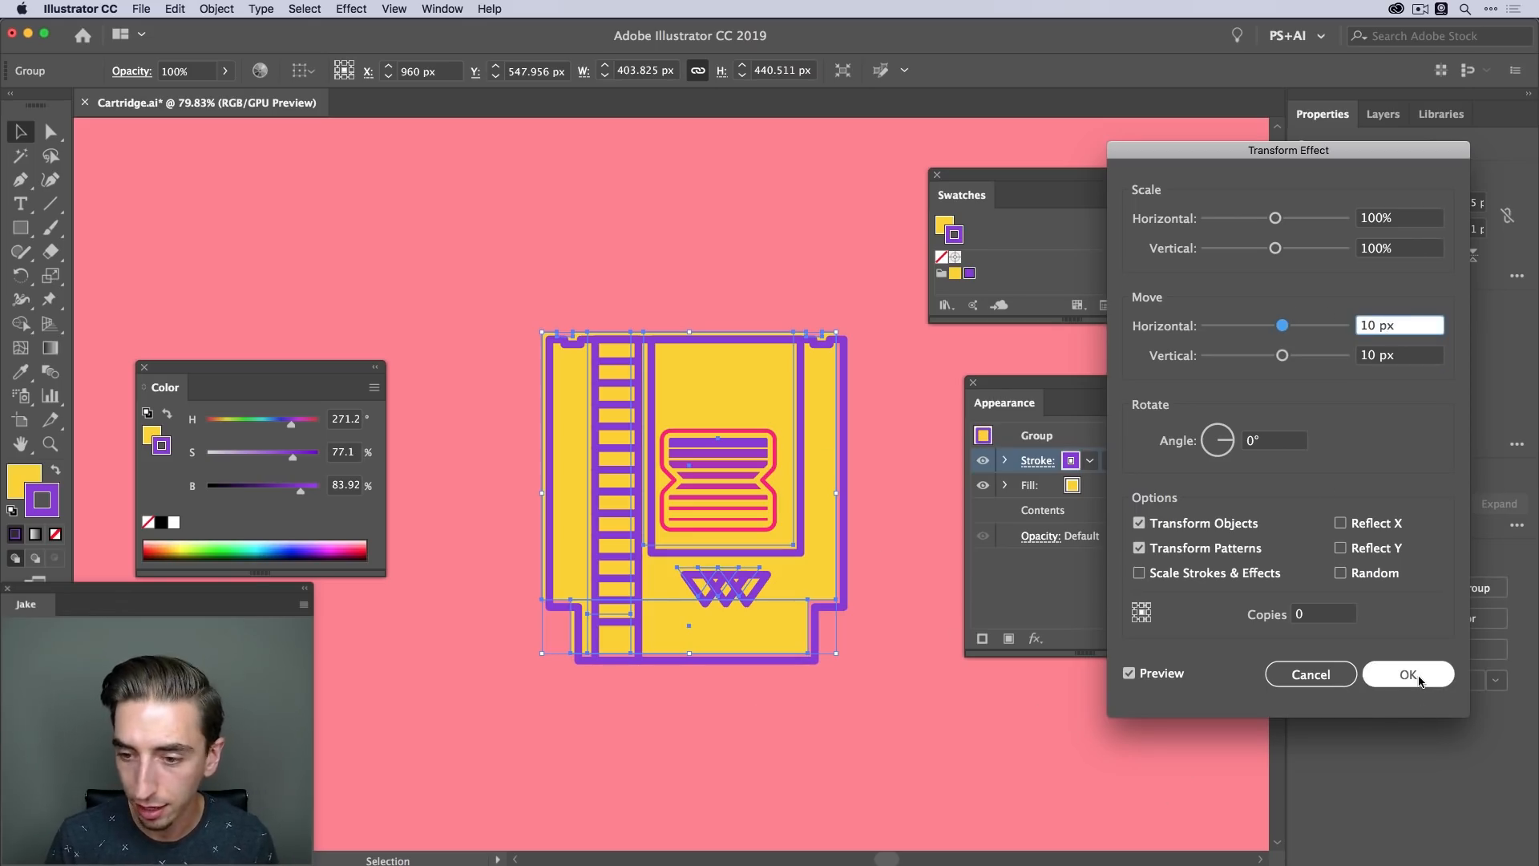
pyautogui.click(1420, 683)
pyautogui.click(898, 765)
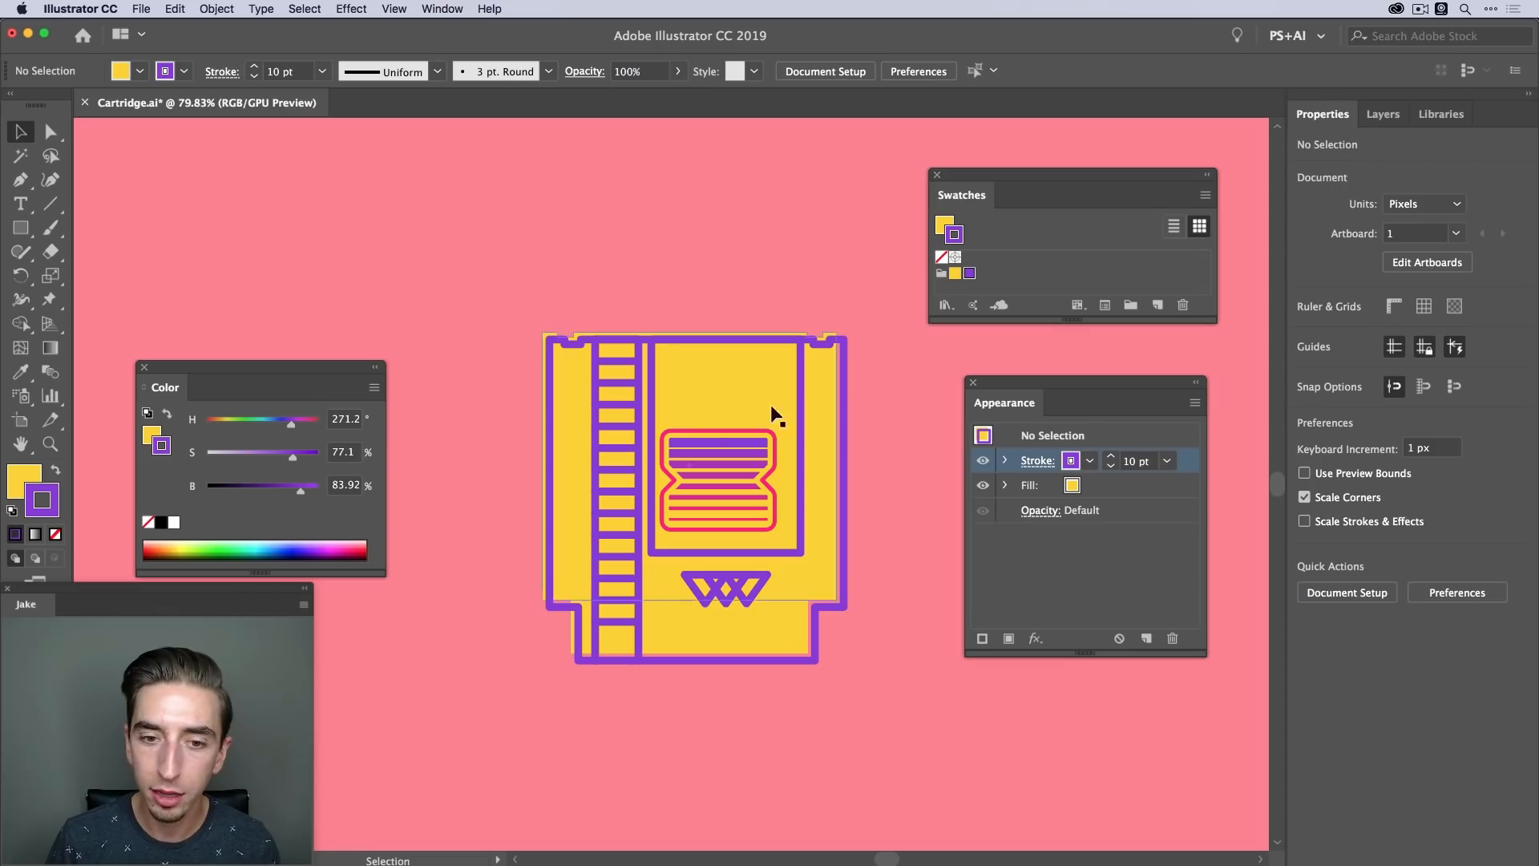
# Try pulling the anchor point at the cartridge outline's upper-left corner outward to about X 671 px, and undo the move
pyautogui.click(733, 386)
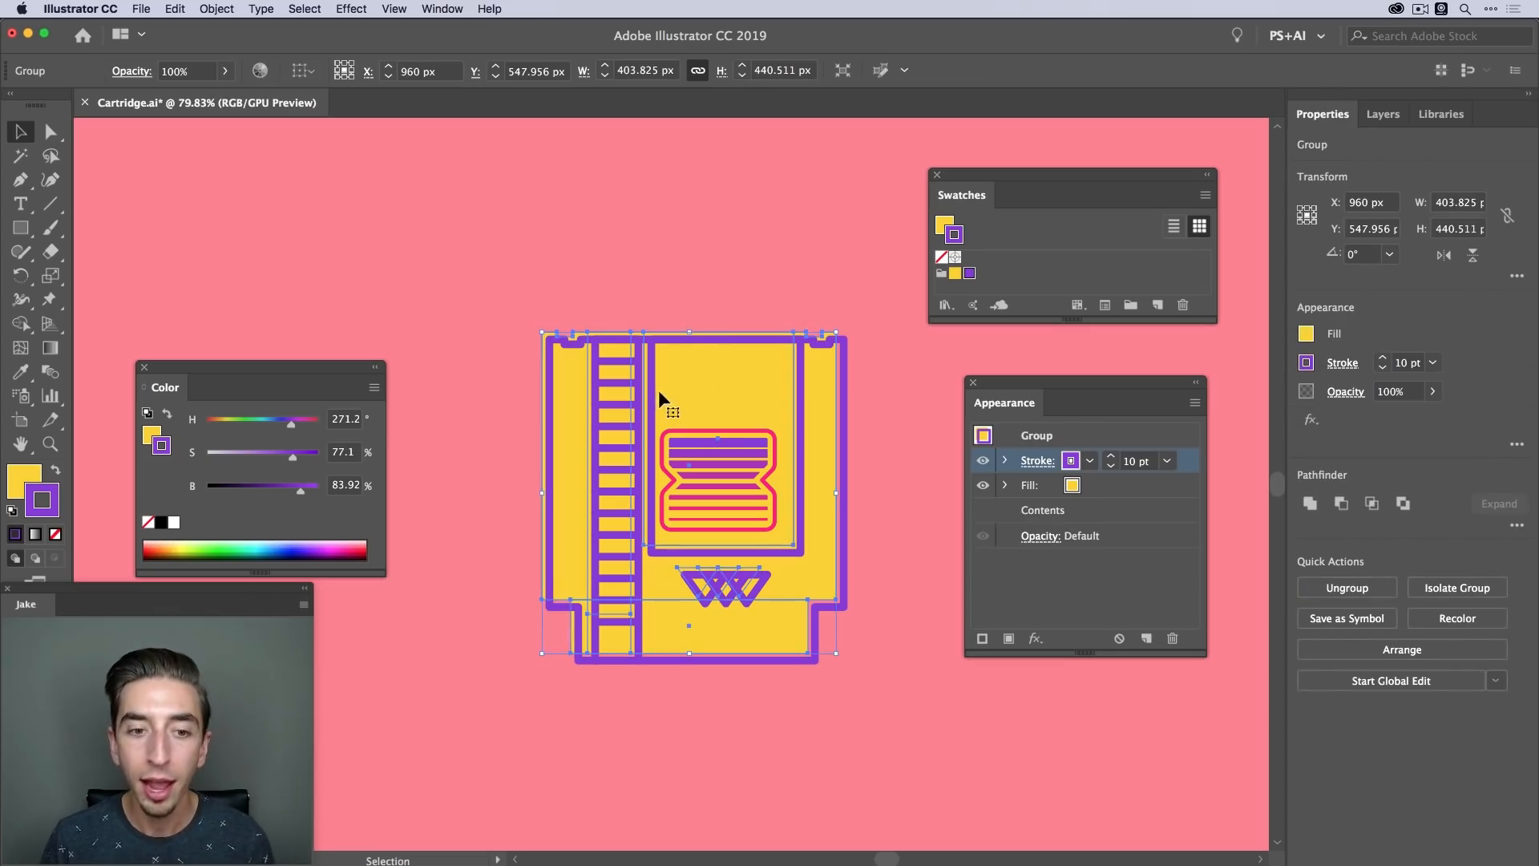
pyautogui.press('z')
pyautogui.moveTo(577, 375); pyautogui.dragTo(732, 371)
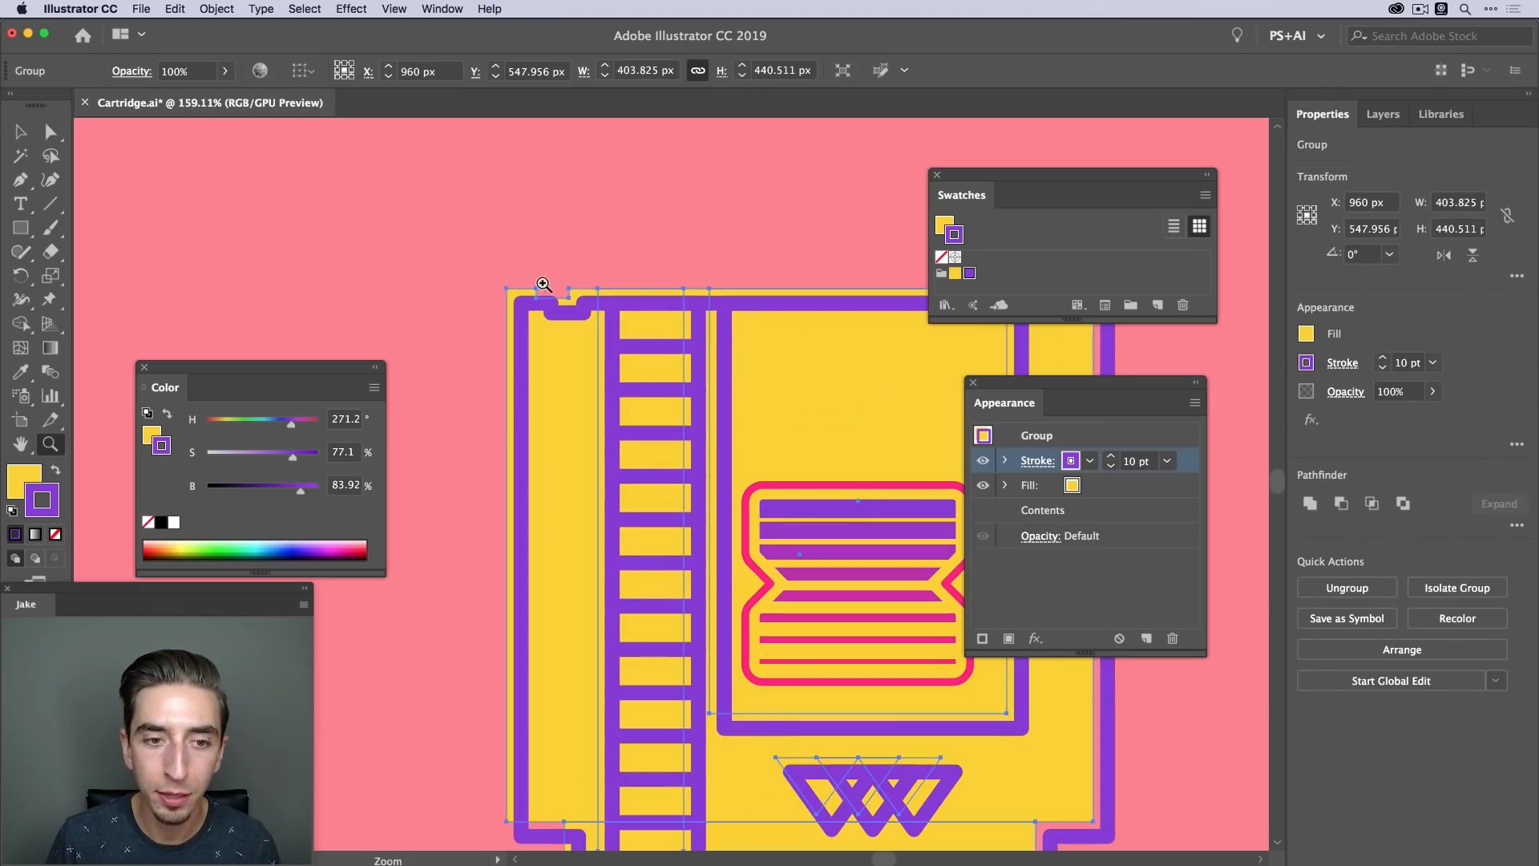
pyautogui.press('a')
pyautogui.moveTo(507, 289); pyautogui.dragTo(379, 295)
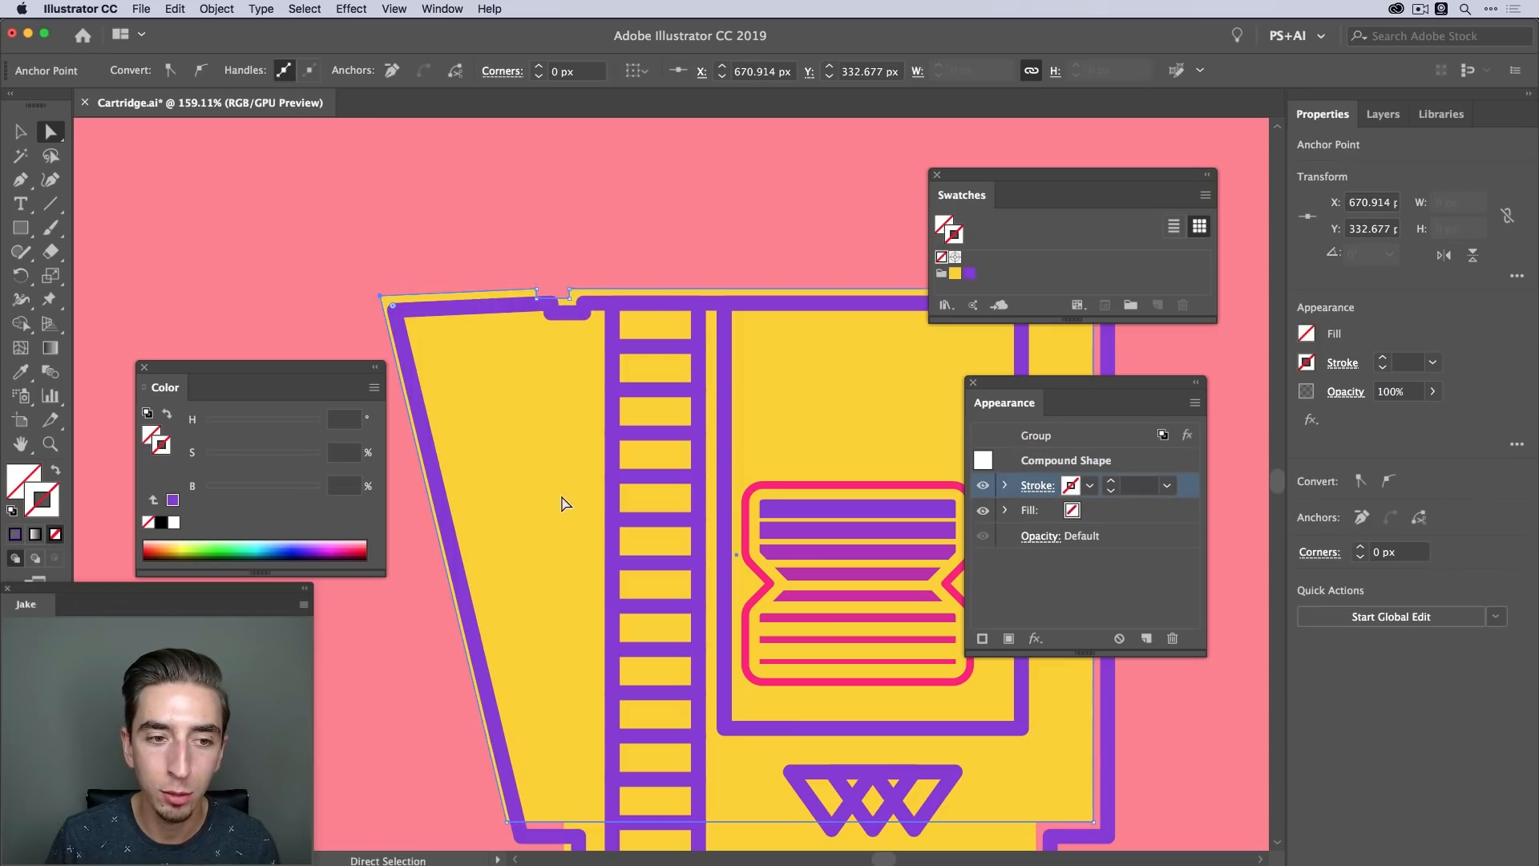
pyautogui.click(577, 251)
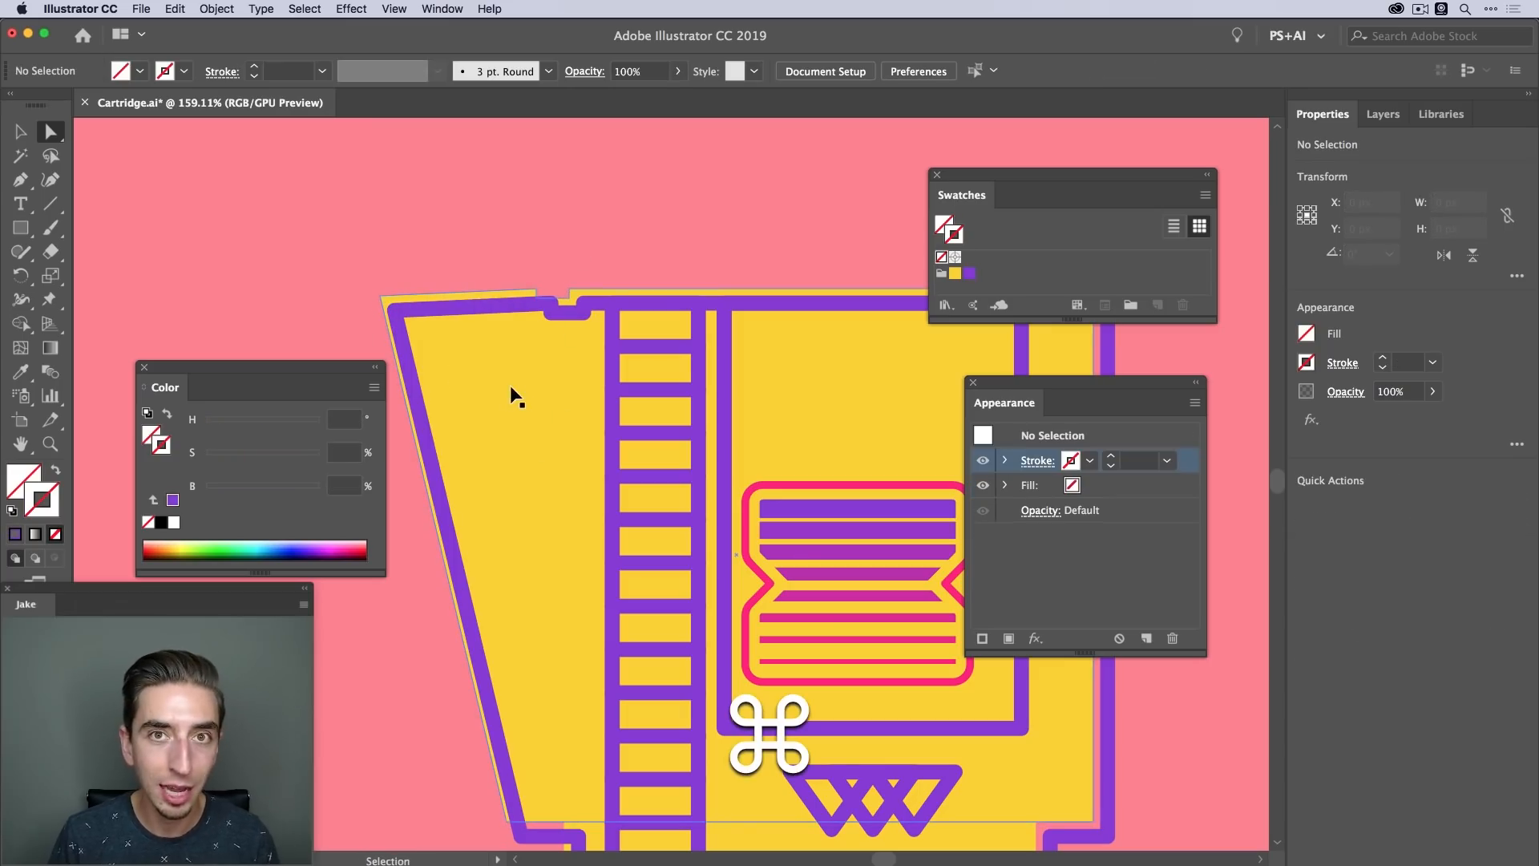
pyautogui.press('super+z')
# Move the Cartridge group beneath the Text group in the layer order, directly above BG
pyautogui.press('z')
pyautogui.moveTo(682, 402); pyautogui.dragTo(559, 379)
pyautogui.press('v')
pyautogui.click(750, 421)
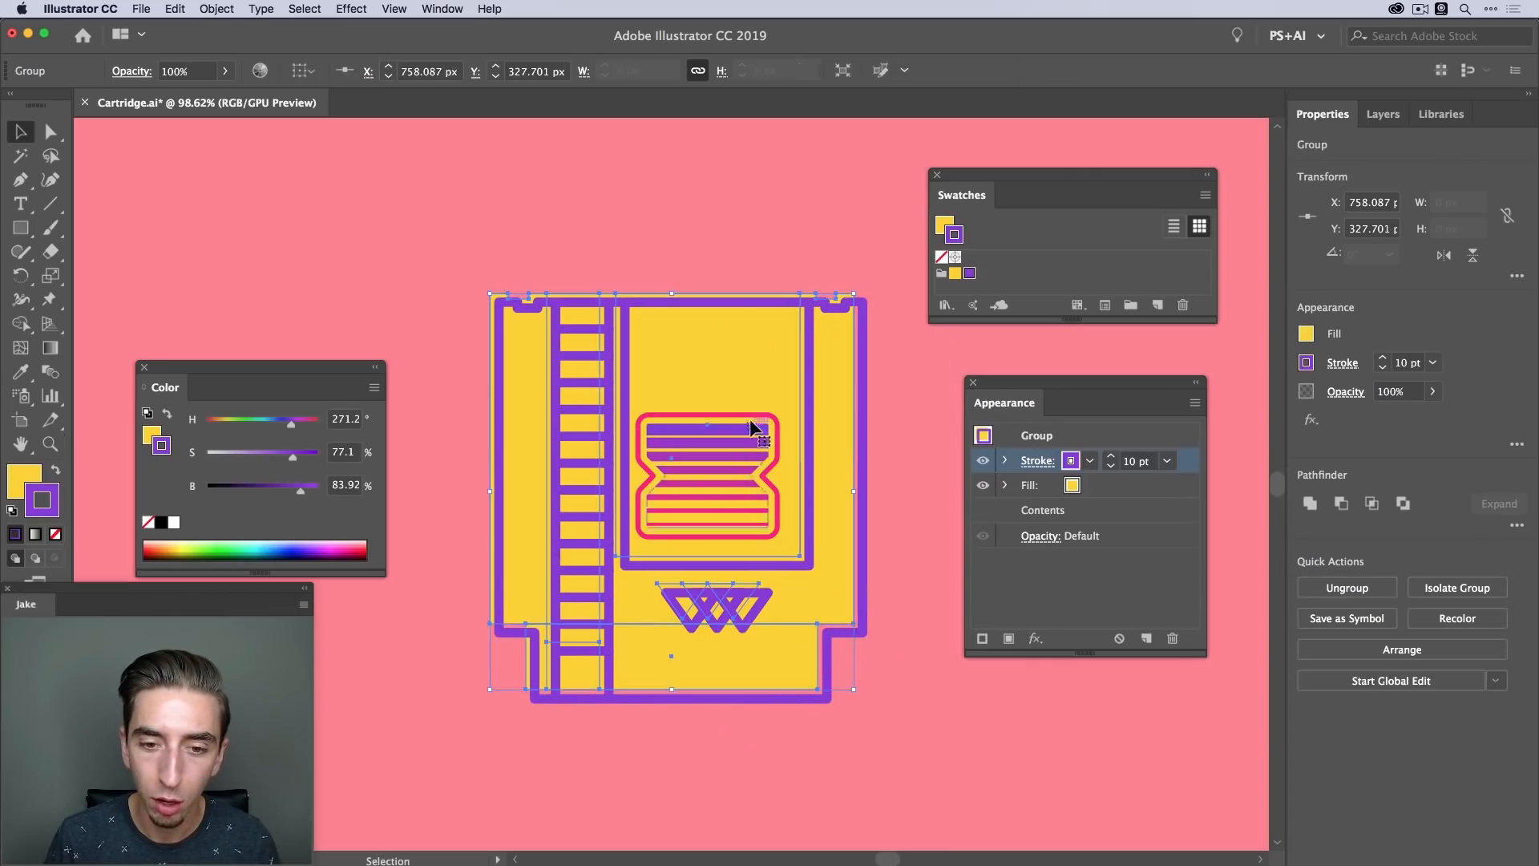
pyautogui.click(751, 427)
pyautogui.click(1382, 114)
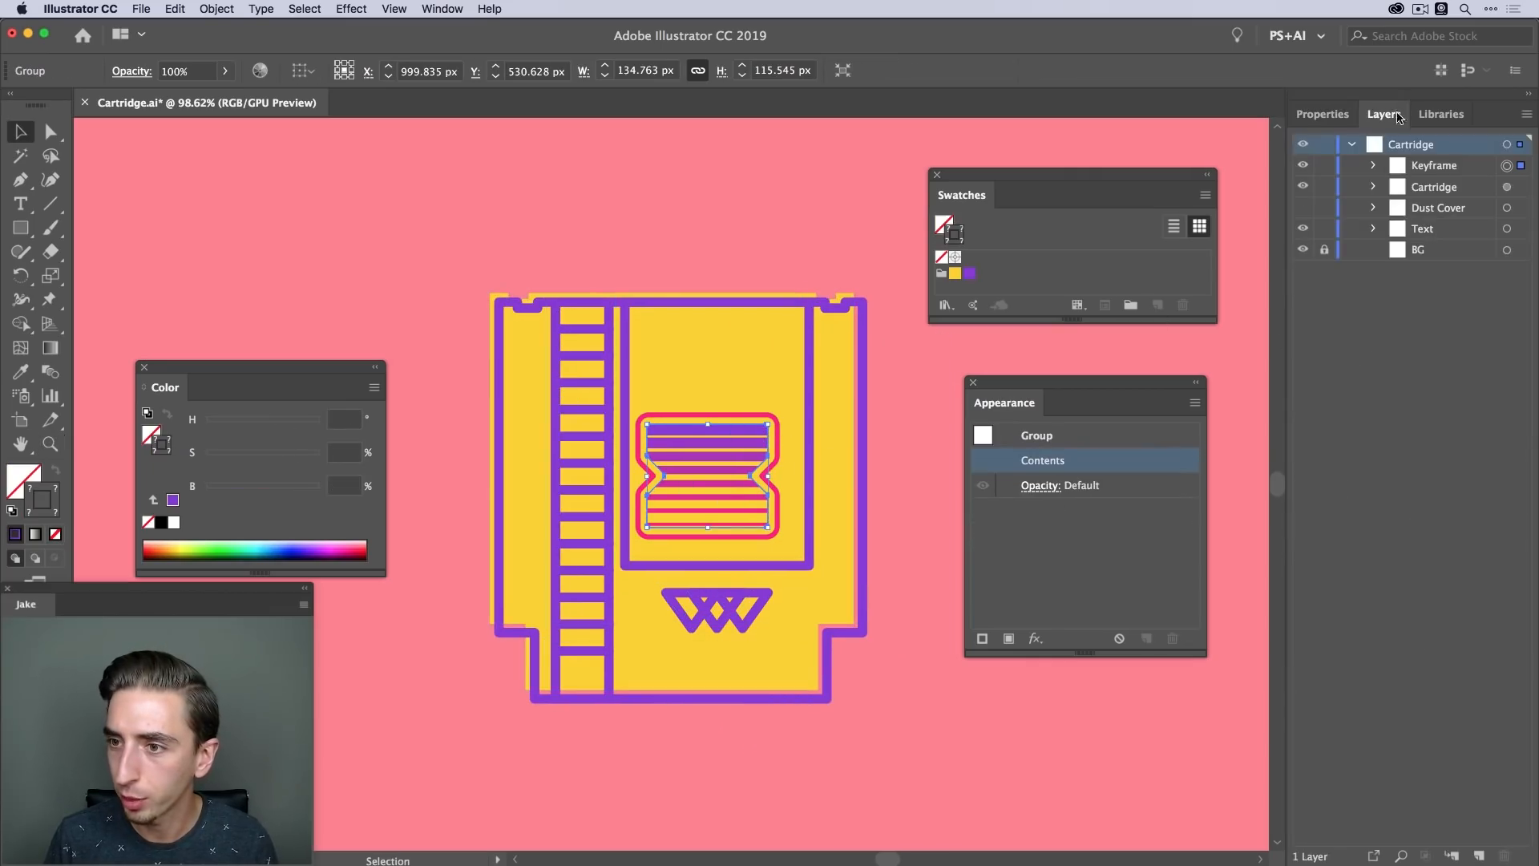
pyautogui.moveTo(1459, 197); pyautogui.dragTo(1463, 240)
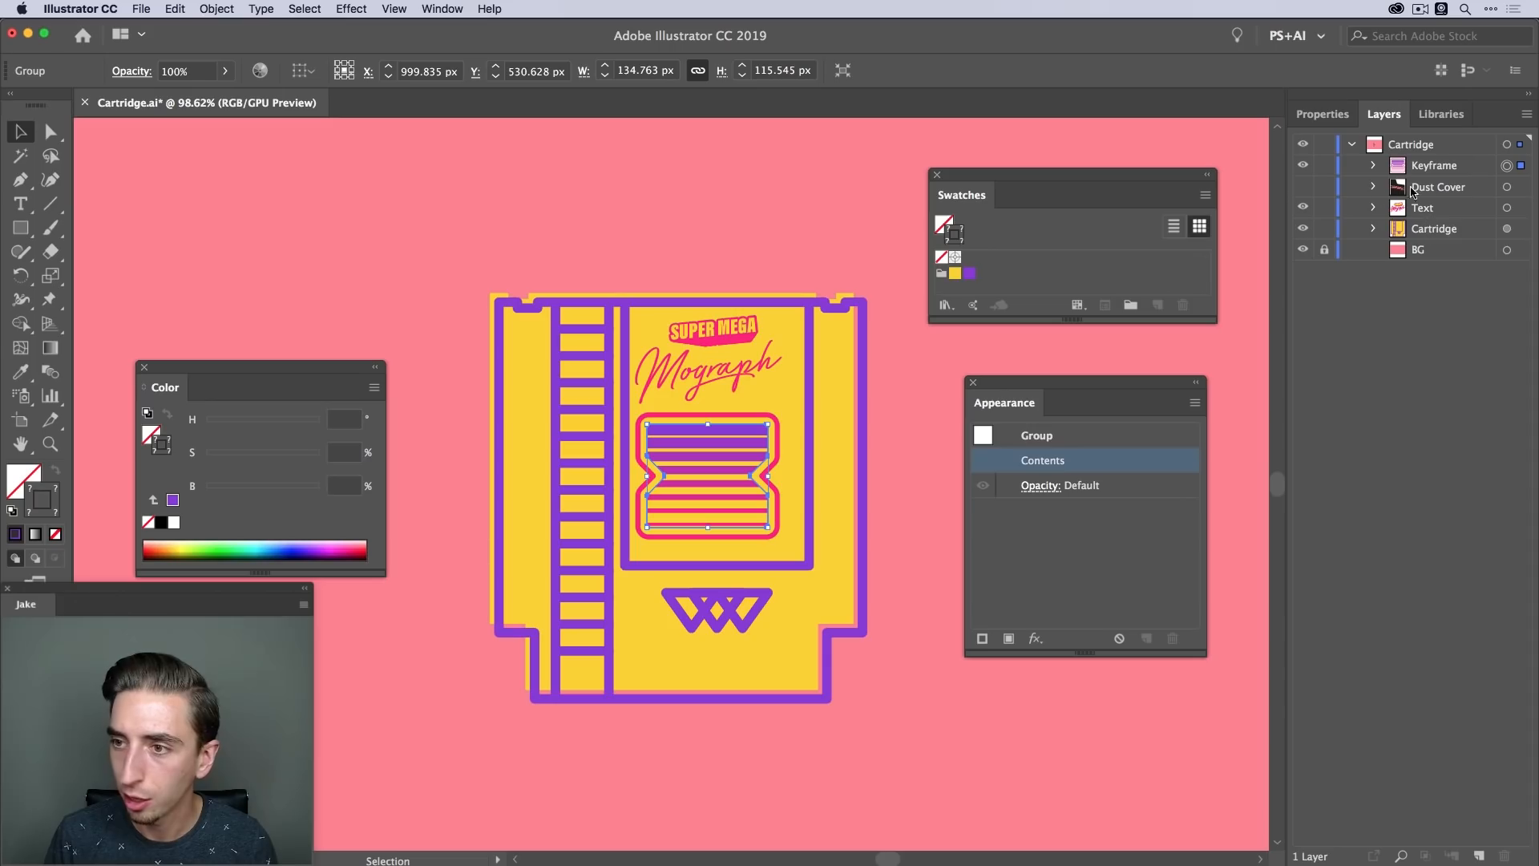
# Select the Text and Keyframe groups together and nudge them about 9 px right and 6 px down inside the offset label outline
pyautogui.click(711, 385)
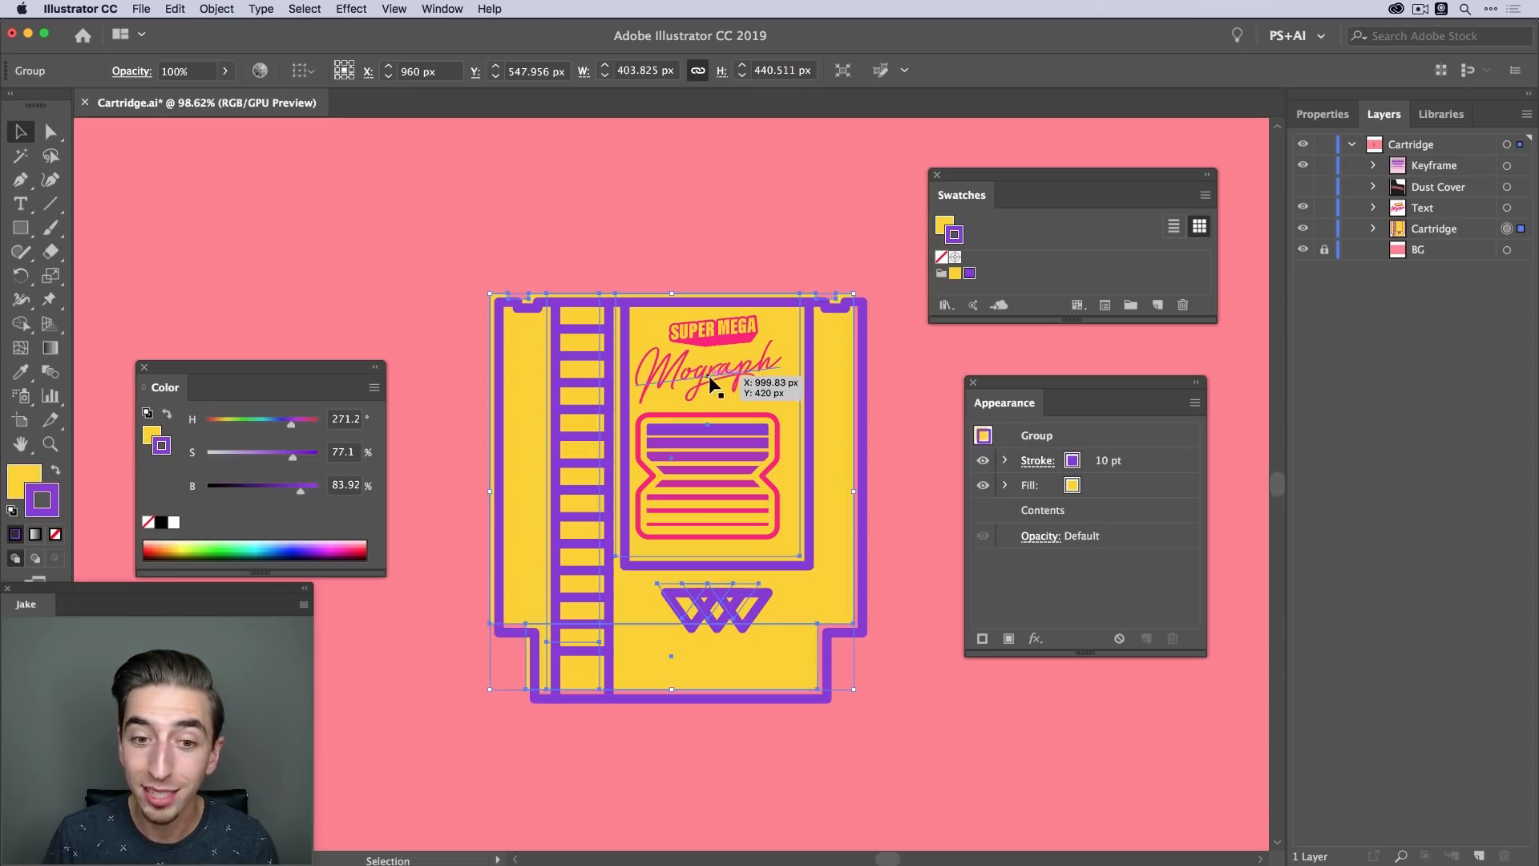
pyautogui.click(728, 329)
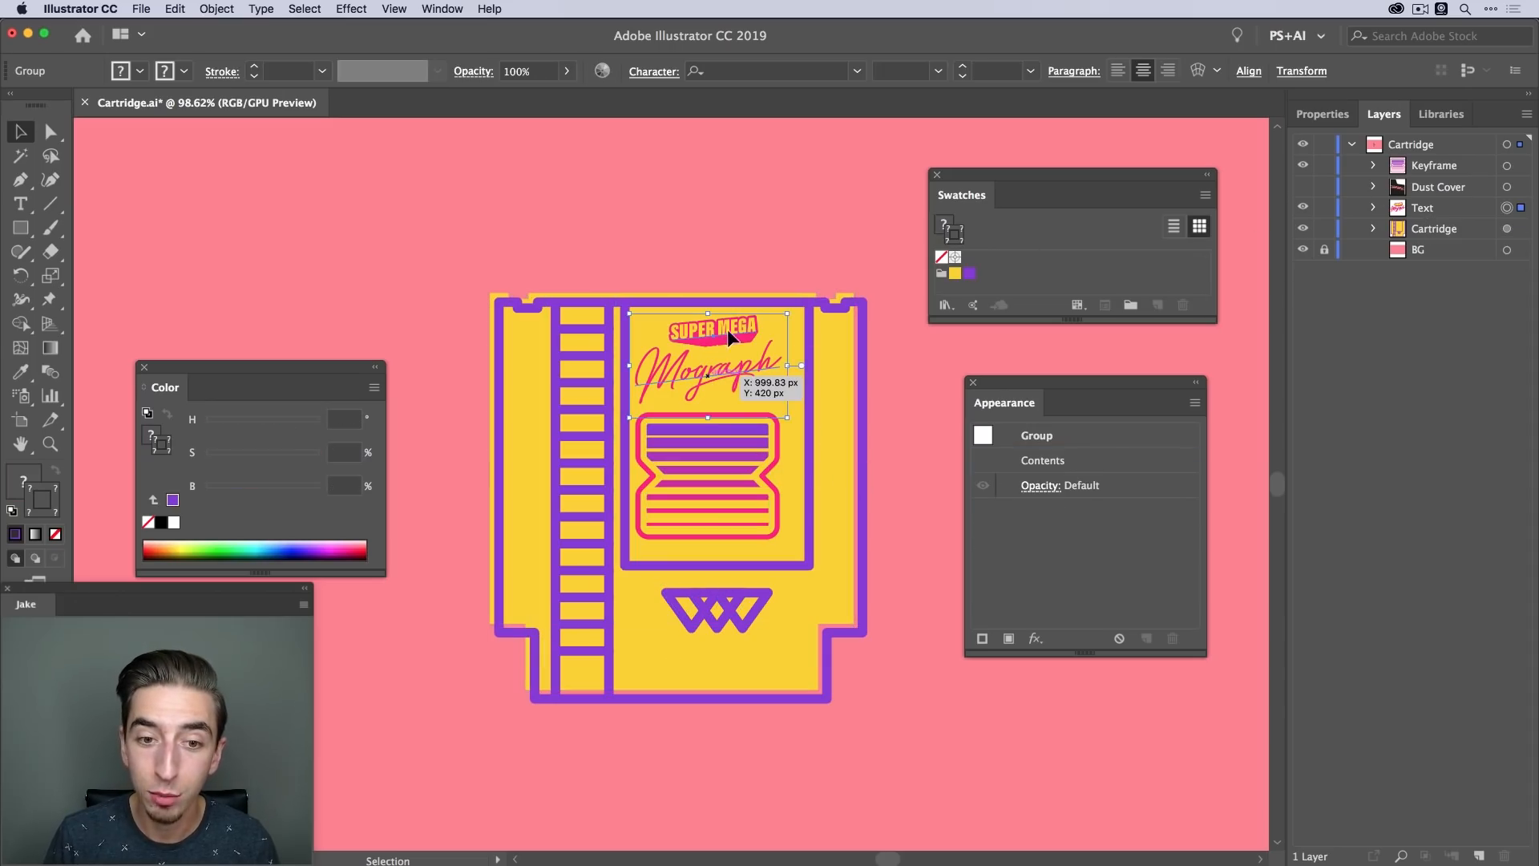
pyautogui.keyDown('shift'); pyautogui.click(749, 427); pyautogui.keyUp('shift')
pyautogui.press('Right')
pyautogui.press('Right')
pyautogui.press('Right')
pyautogui.press('Right')
pyautogui.press('Right')
pyautogui.press('Right')
pyautogui.press('Right')
pyautogui.press('Right')
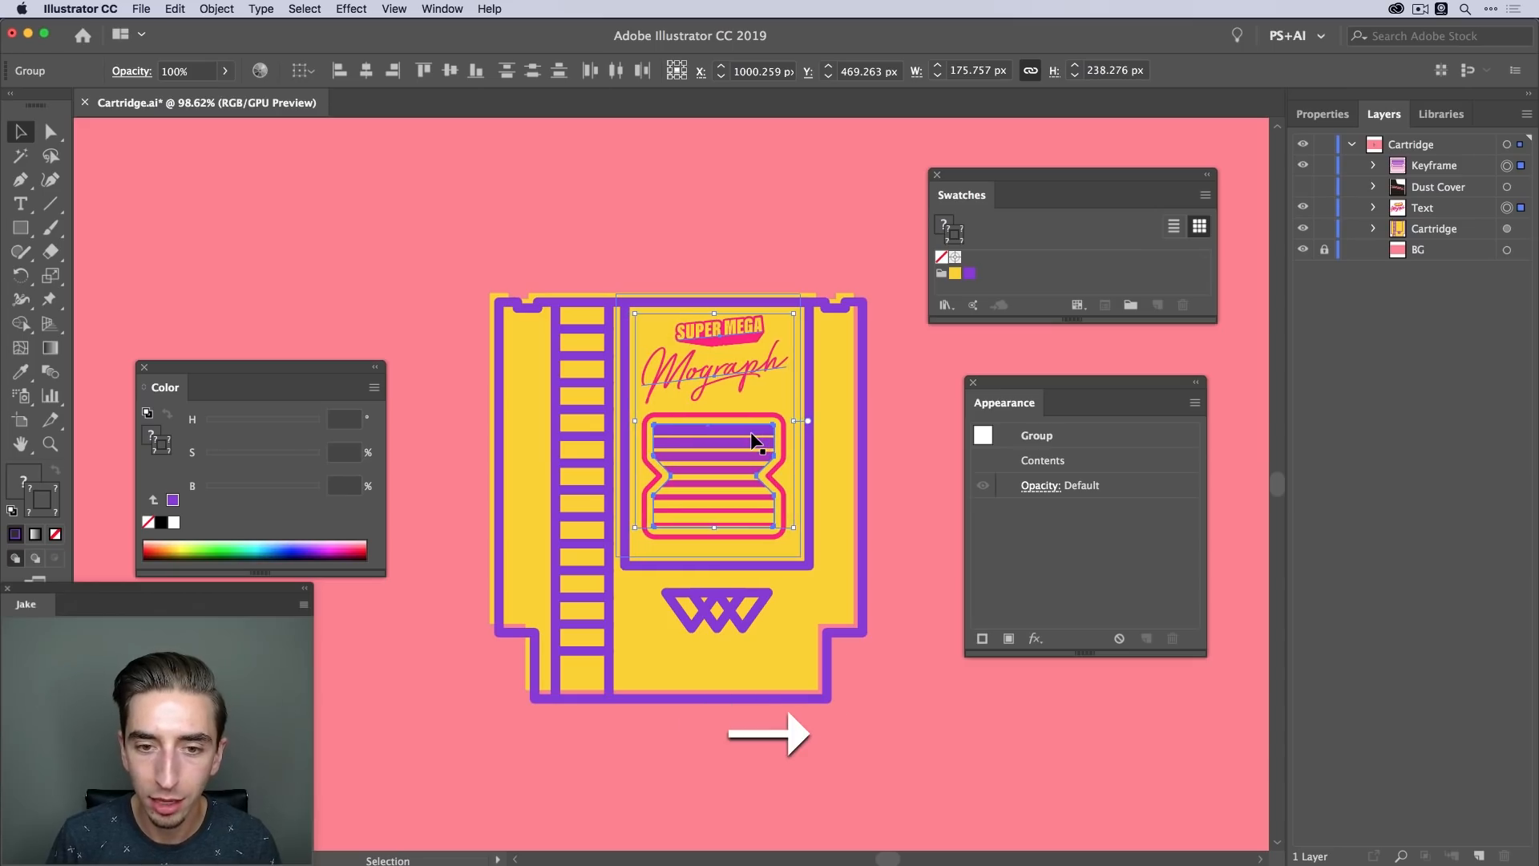
pyautogui.press('Right')
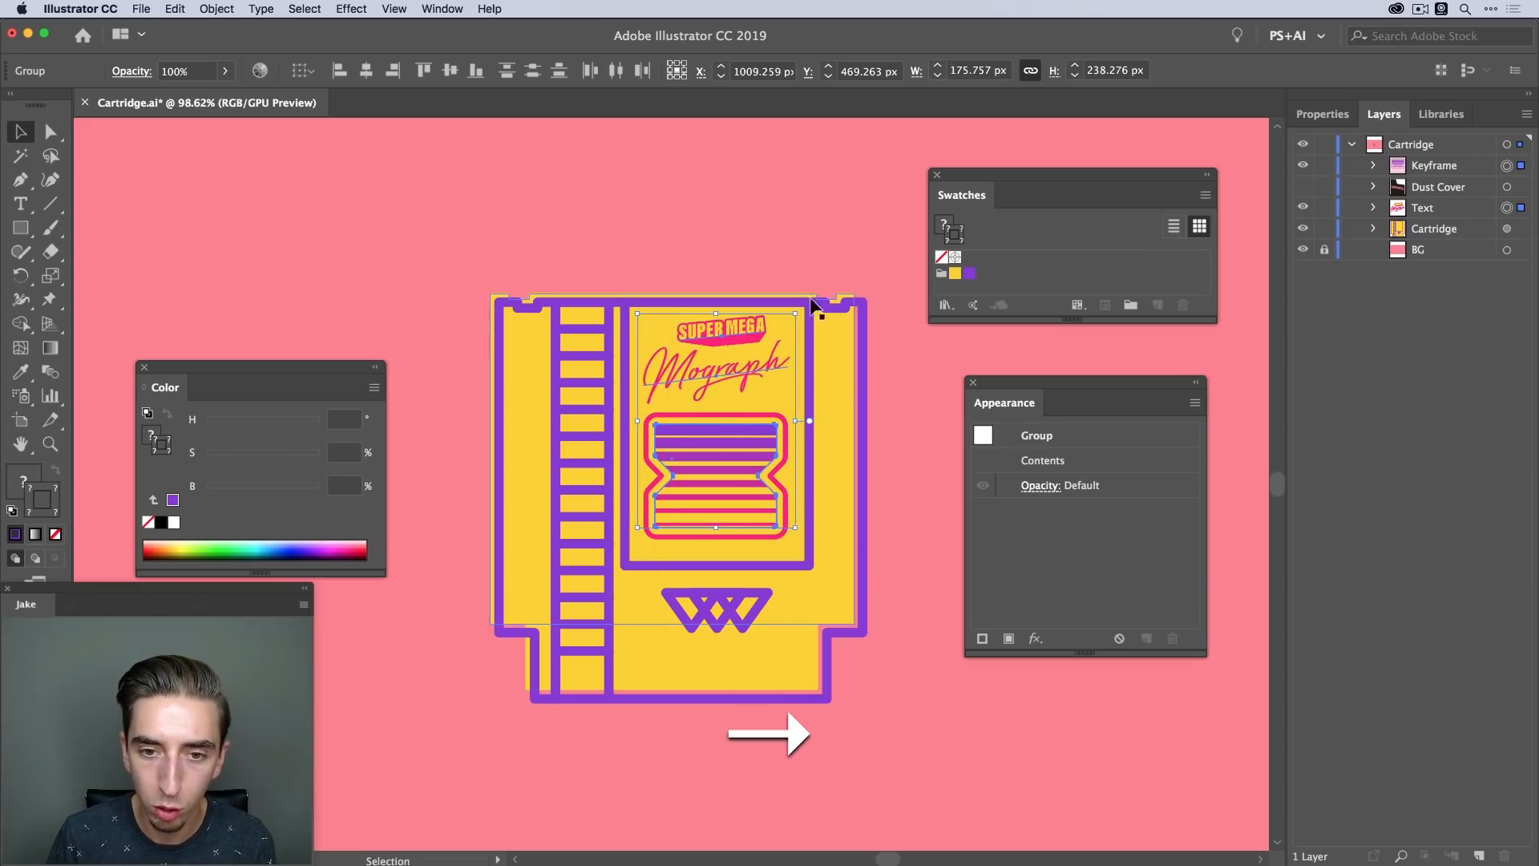
pyautogui.press('Down')
pyautogui.press('Down')
pyautogui.press('Down')
pyautogui.press('Down')
pyautogui.press('Down')
pyautogui.press('Down')
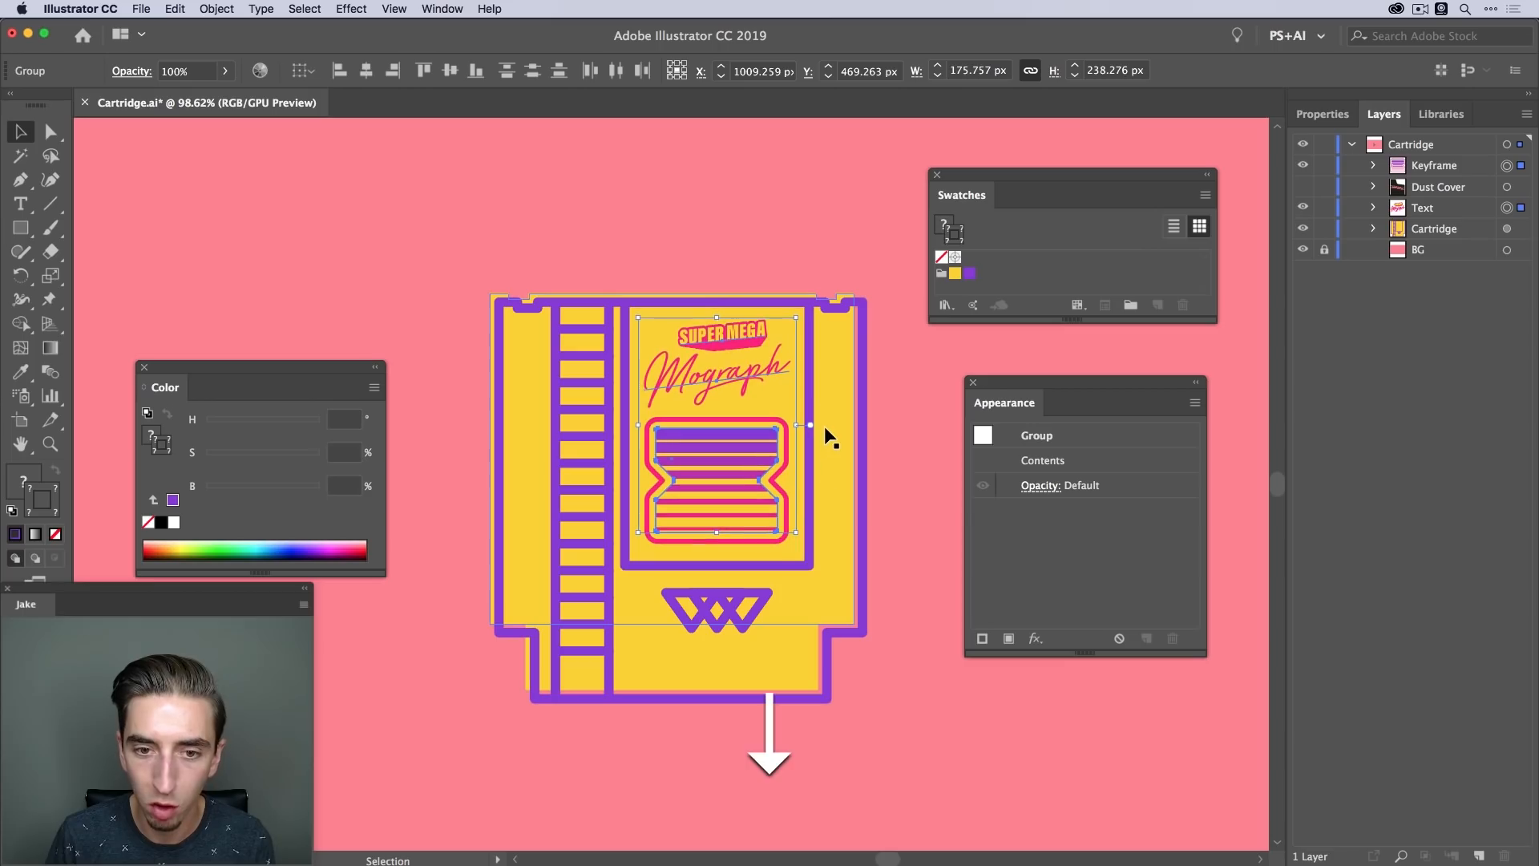
pyautogui.press('Left')
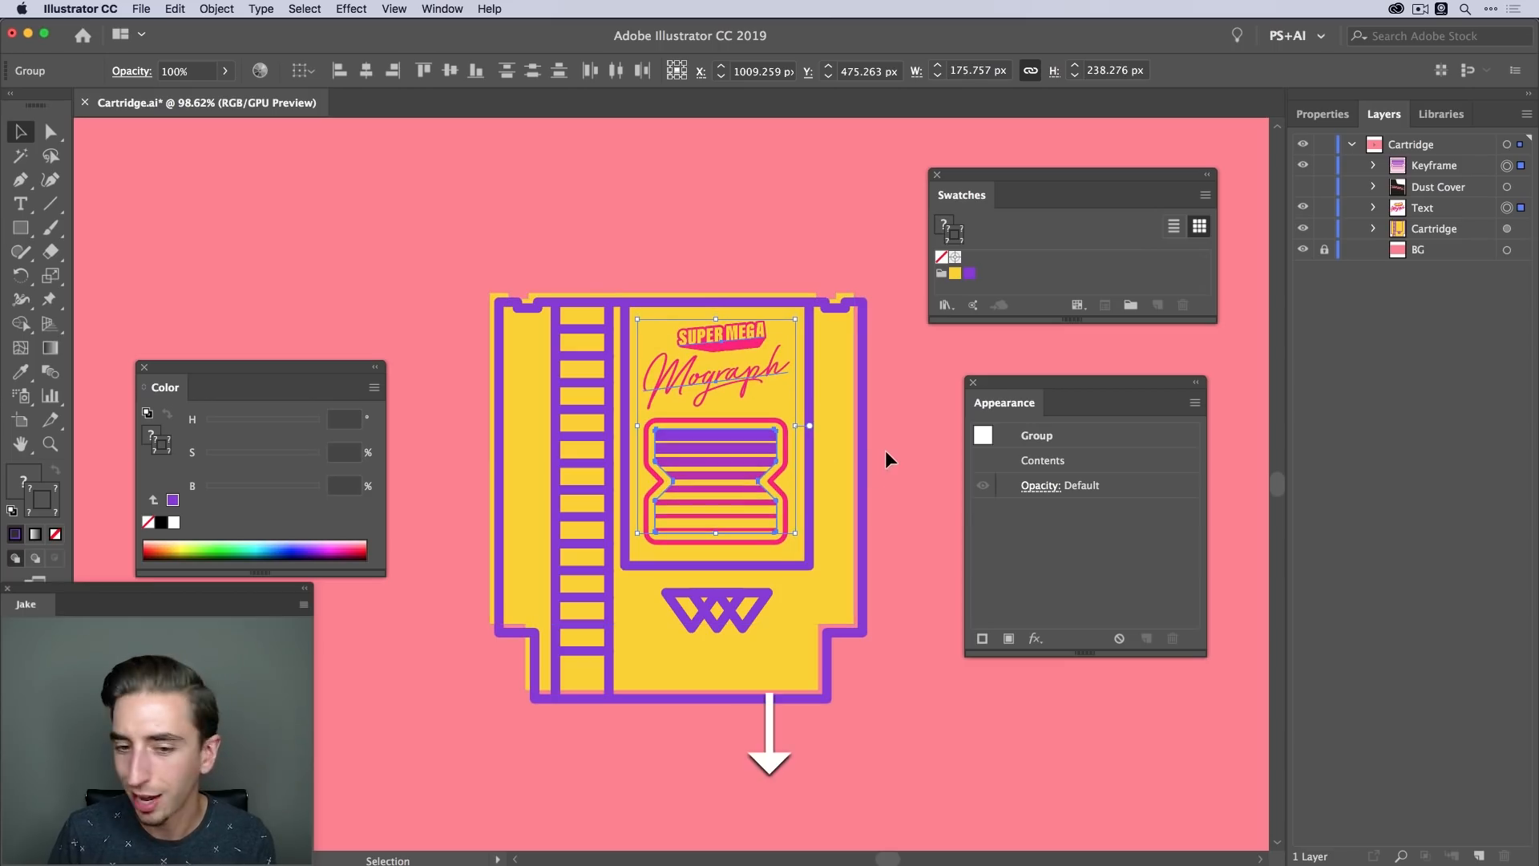
pyautogui.click(901, 441)
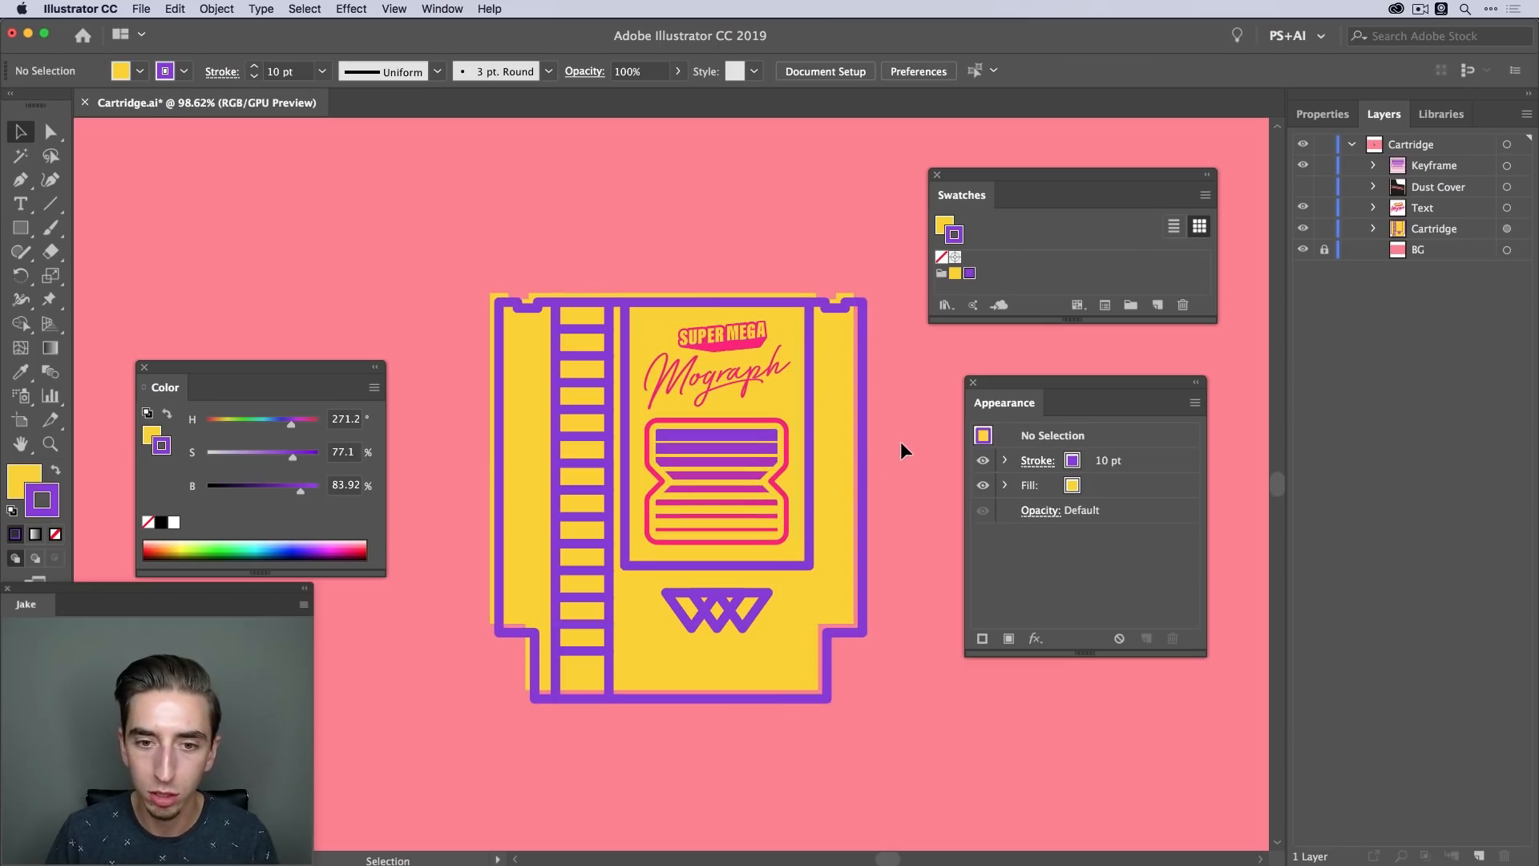
# View the artwork at 100% zoom to check the label's placement and the offset stroke
pyautogui.press('z')
pyautogui.moveTo(828, 481); pyautogui.dragTo(791, 487)
pyautogui.press('super+1')
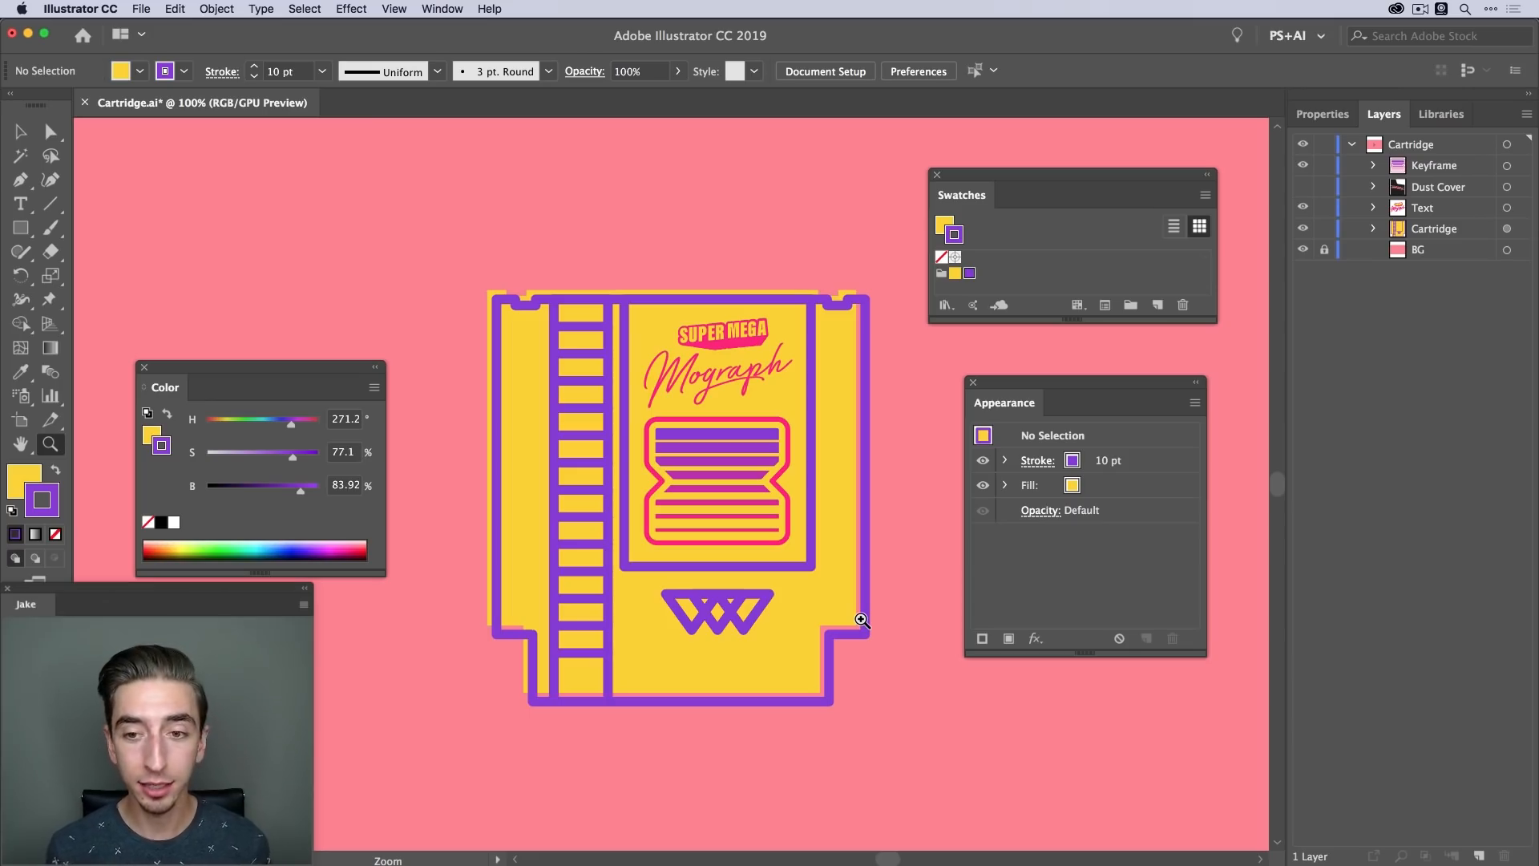
# Select the cartridge group and duplicate its purple 10 pt stroke in the group's appearance
pyautogui.click(1133, 489)
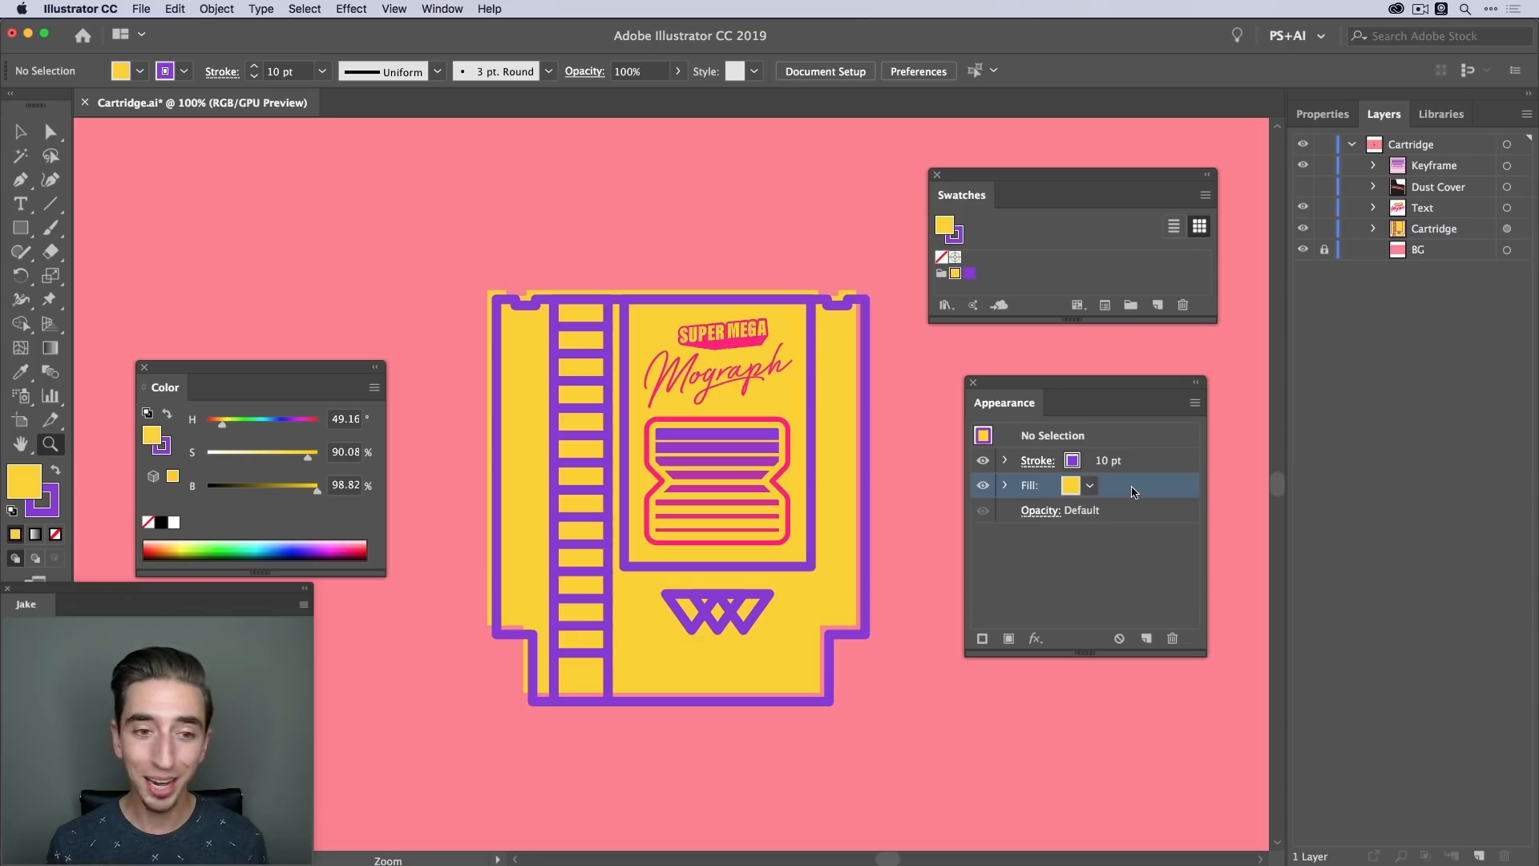
pyautogui.press('v')
pyautogui.click(804, 343)
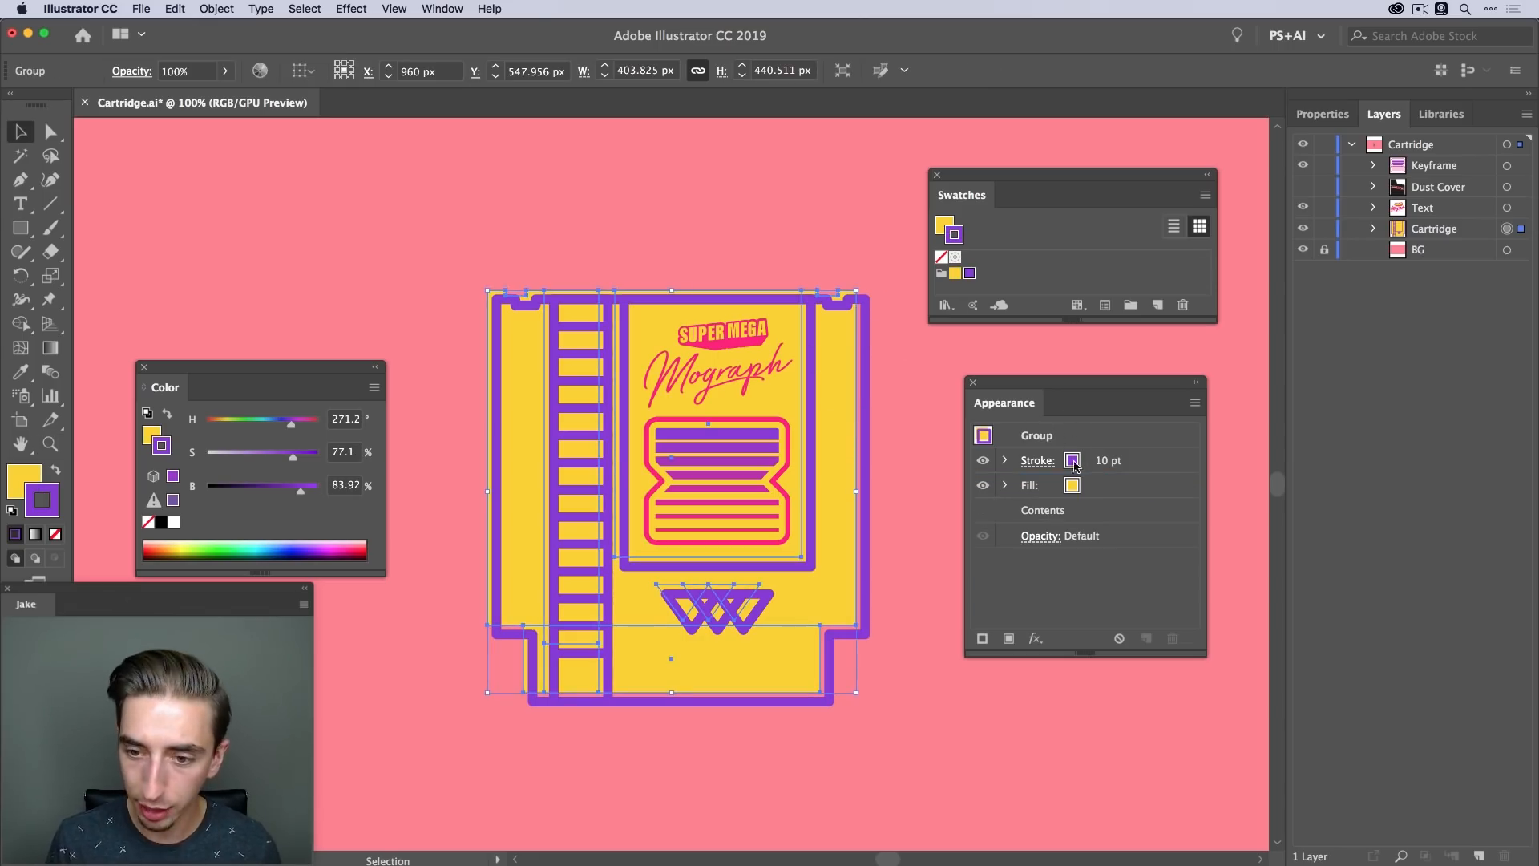
pyautogui.moveTo(1155, 465); pyautogui.dragTo(1148, 637)
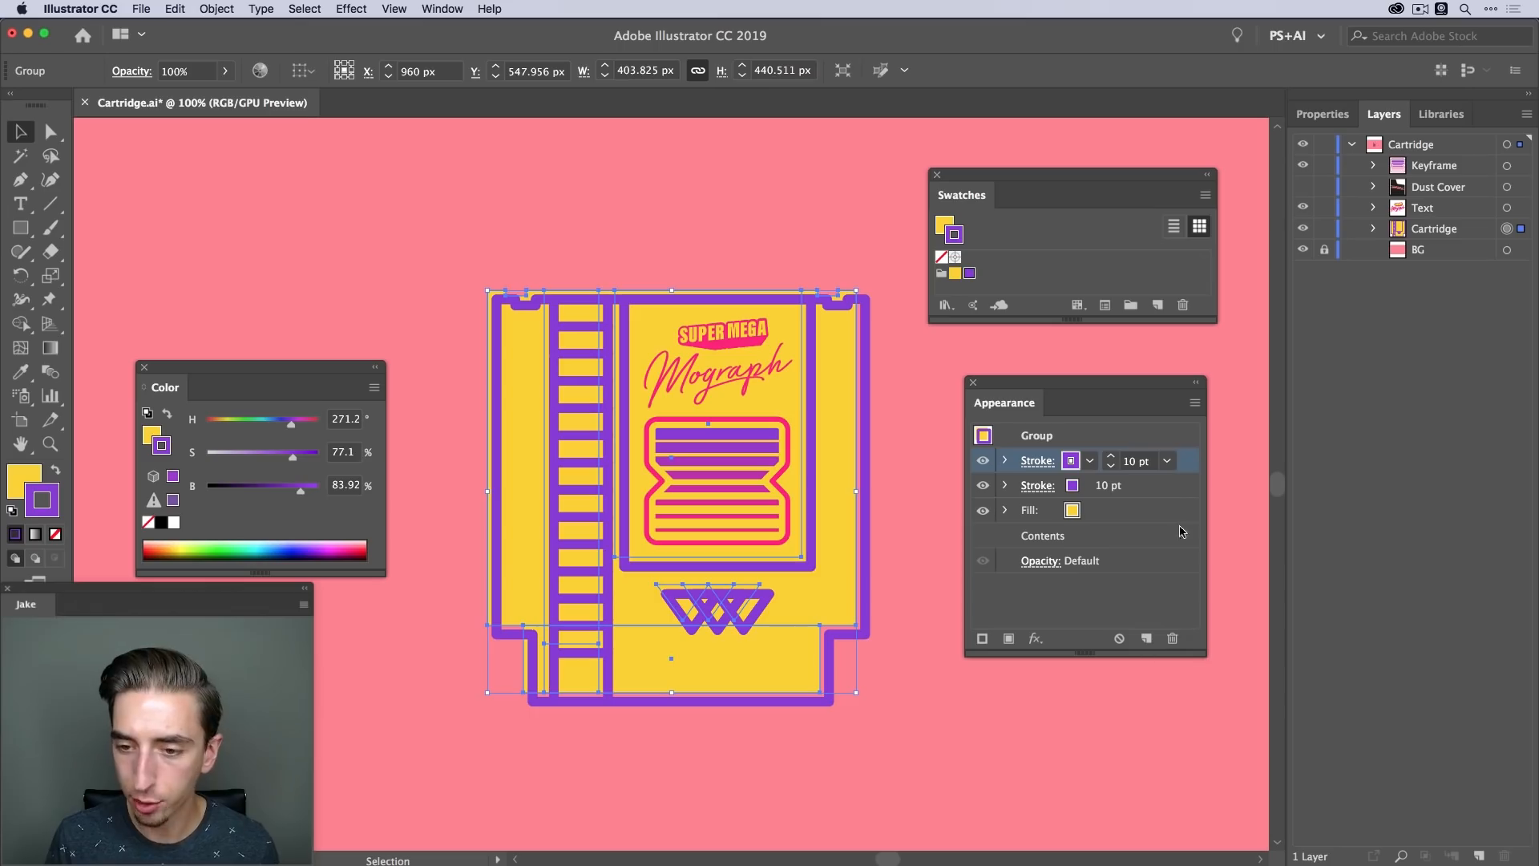
# Recolour the lower stroke light green with H 134.2, S 52.94 and B 100, and set its weight to 30 pt
pyautogui.click(1164, 489)
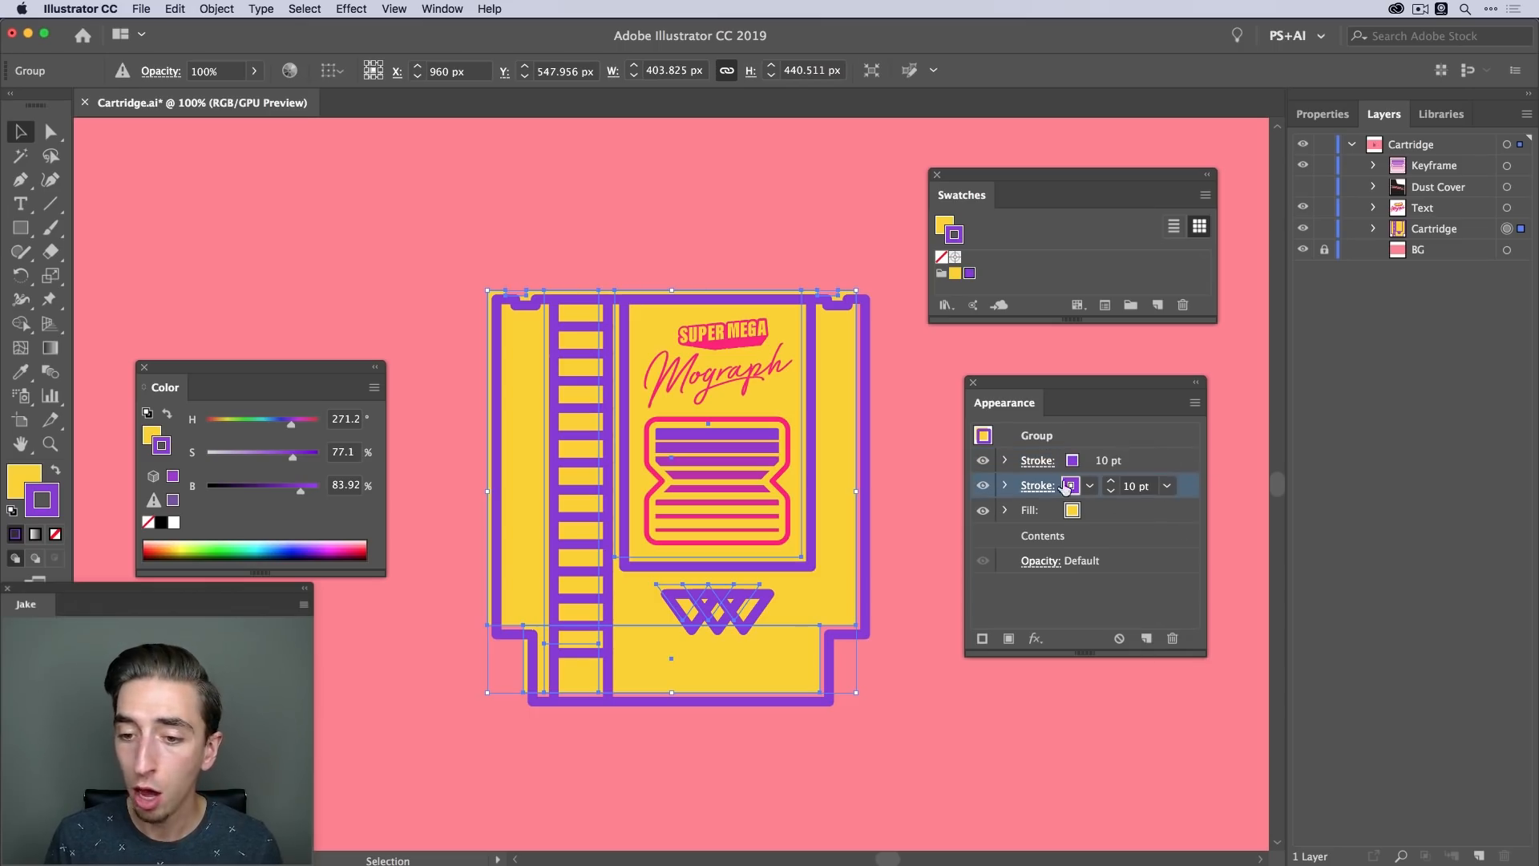
pyautogui.click(1090, 488)
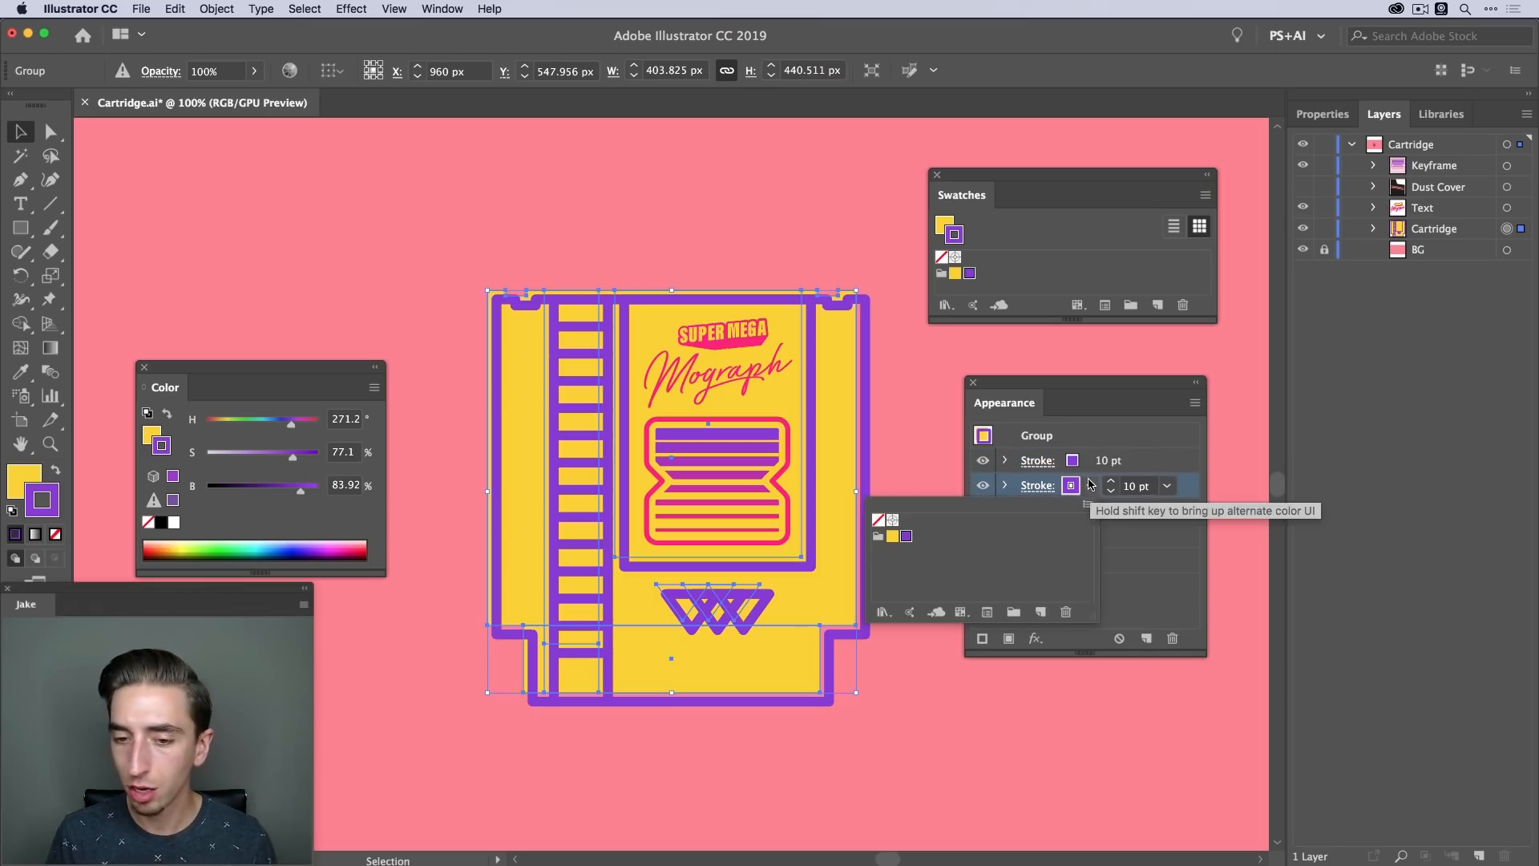
pyautogui.click(1091, 488)
pyautogui.moveTo(291, 423)
pyautogui.mouseDown()
pyautogui.moveTo(240, 424)
pyautogui.moveTo(320, 455)
pyautogui.moveTo(320, 489)
pyautogui.mouseUp()
pyautogui.click(1109, 481)
pyautogui.click(1109, 481)
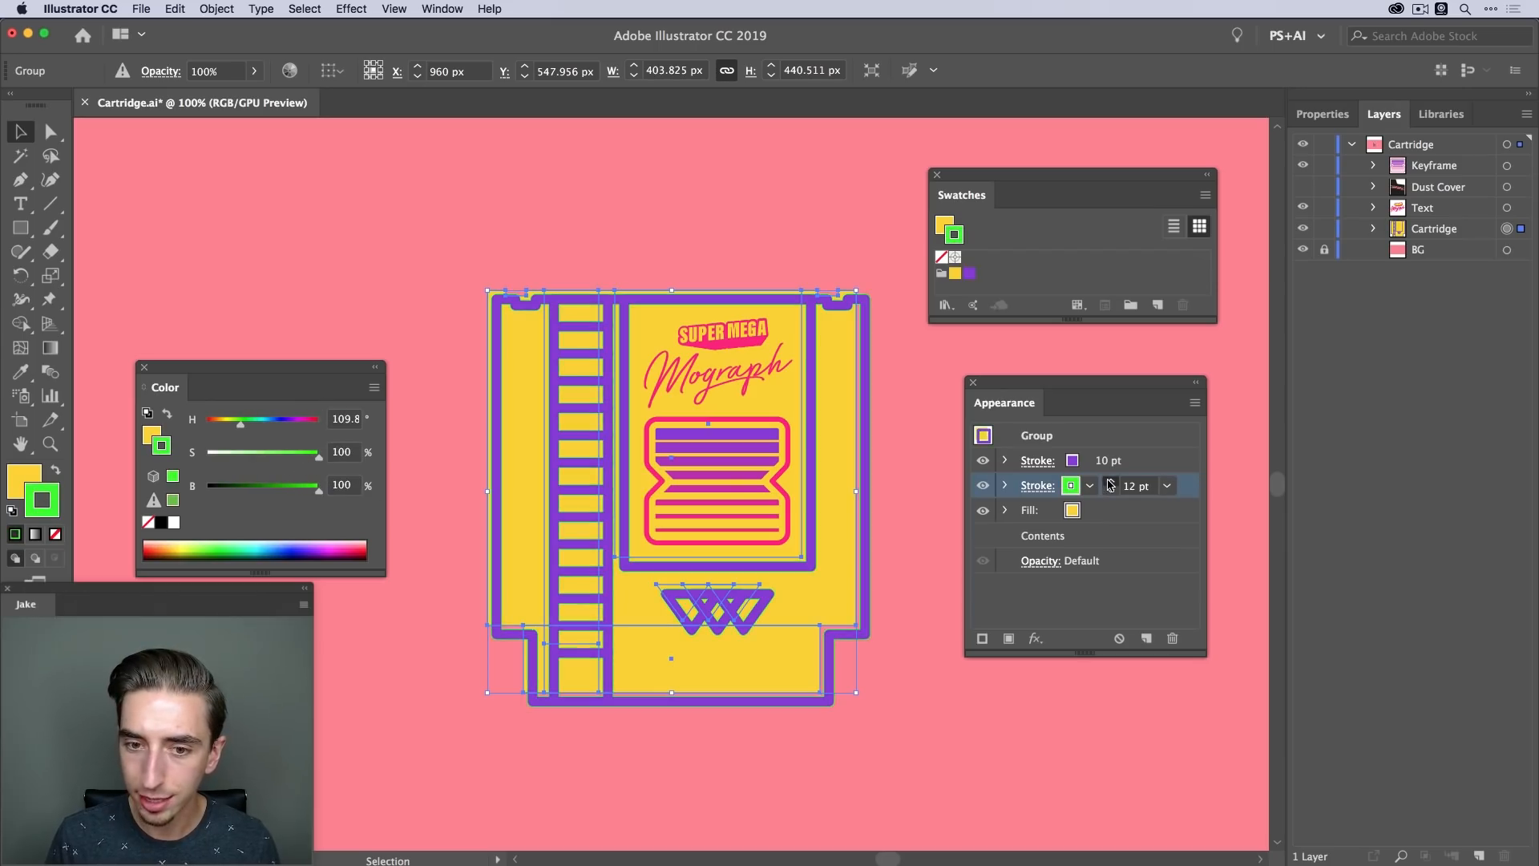
pyautogui.click(1109, 481)
pyautogui.keyDown('shift'); pyautogui.click(1109, 481); pyautogui.keyUp('shift')
pyautogui.keyDown('shift'); pyautogui.click(1110, 481); pyautogui.keyUp('shift')
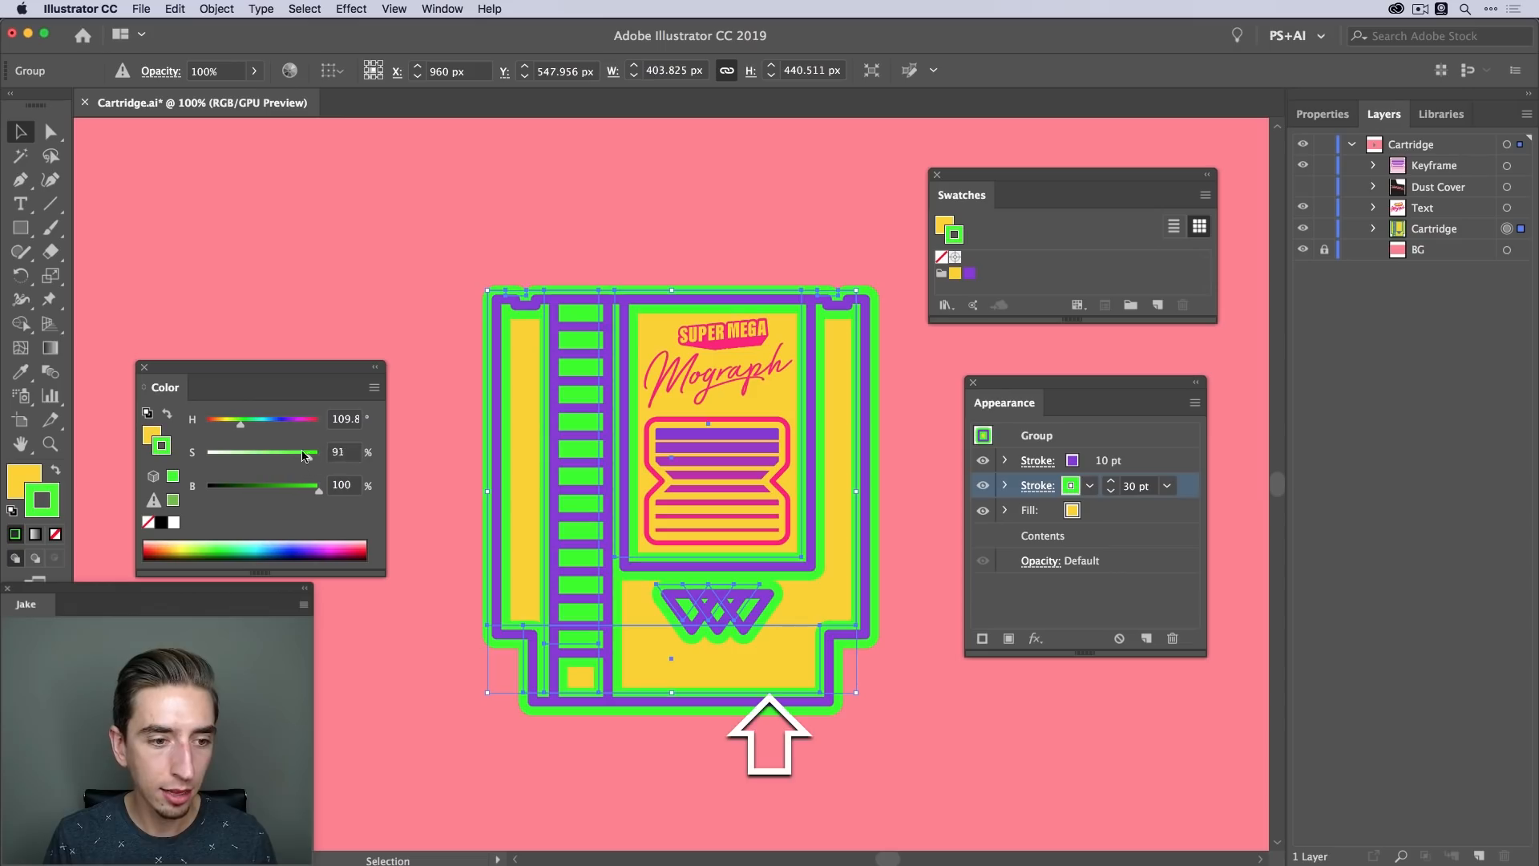
pyautogui.moveTo(319, 455)
pyautogui.mouseDown()
pyautogui.moveTo(268, 455)
pyautogui.moveTo(250, 425)
pyautogui.mouseUp()
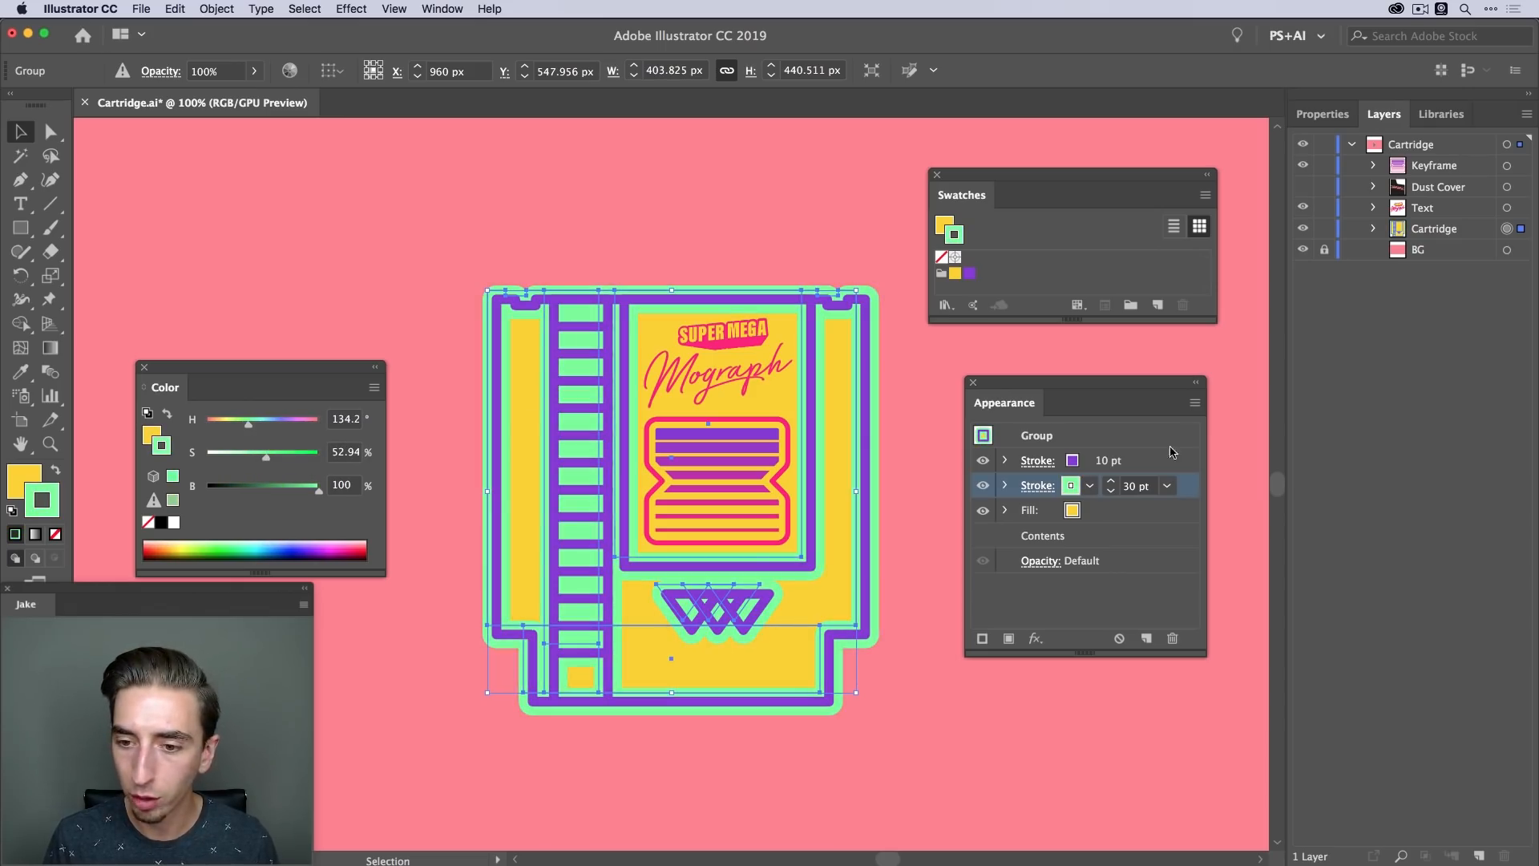
# Edit the green stroke's Transform effect with preview on, moving it to -27 px horizontally and -24 px vertically
pyautogui.click(1006, 484)
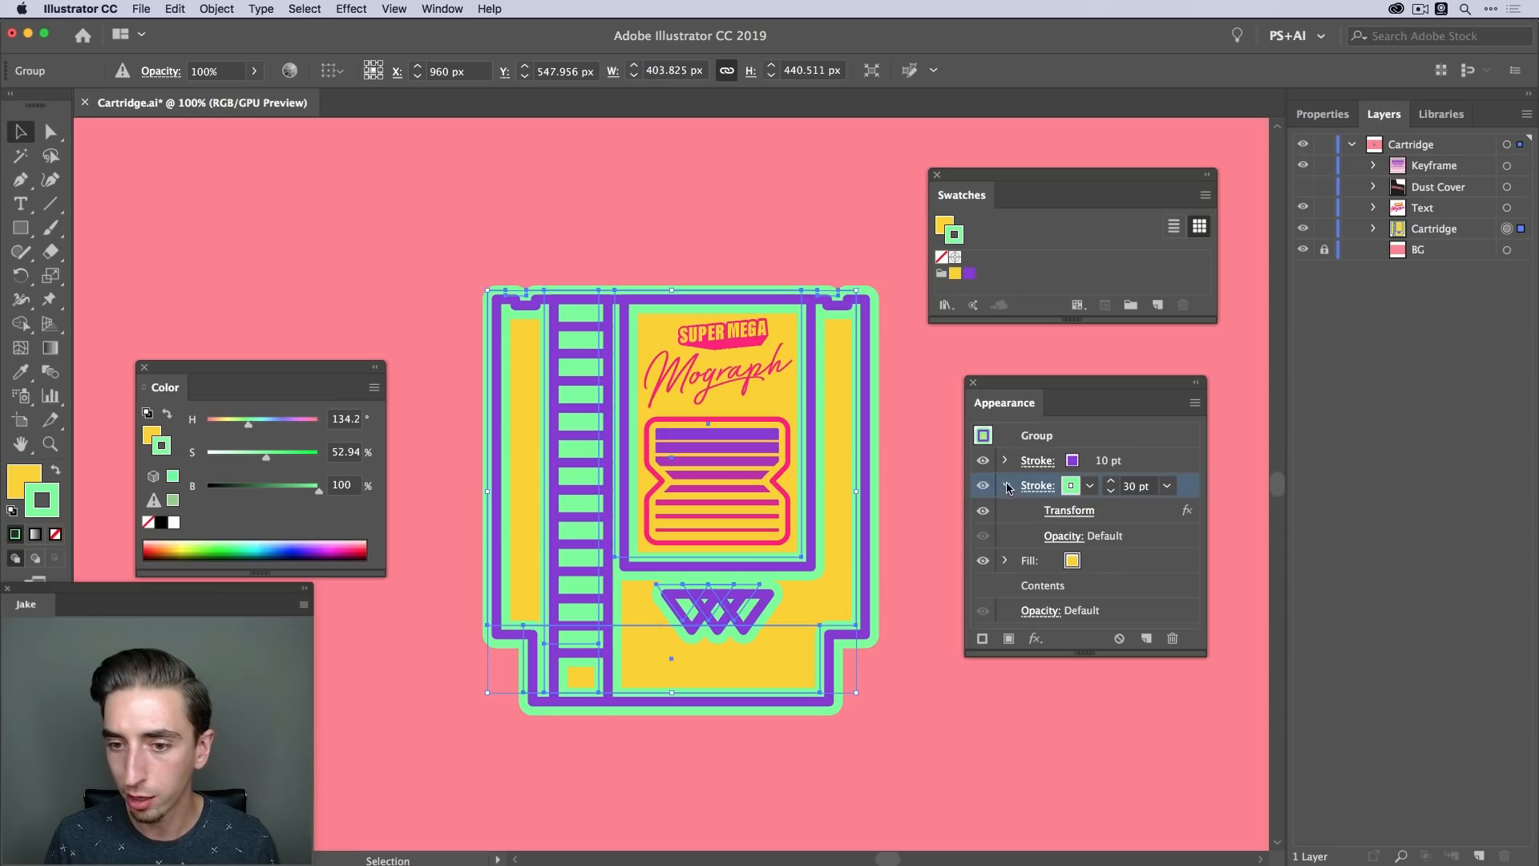
pyautogui.click(1074, 511)
pyautogui.click(1411, 326)
pyautogui.click(1162, 673)
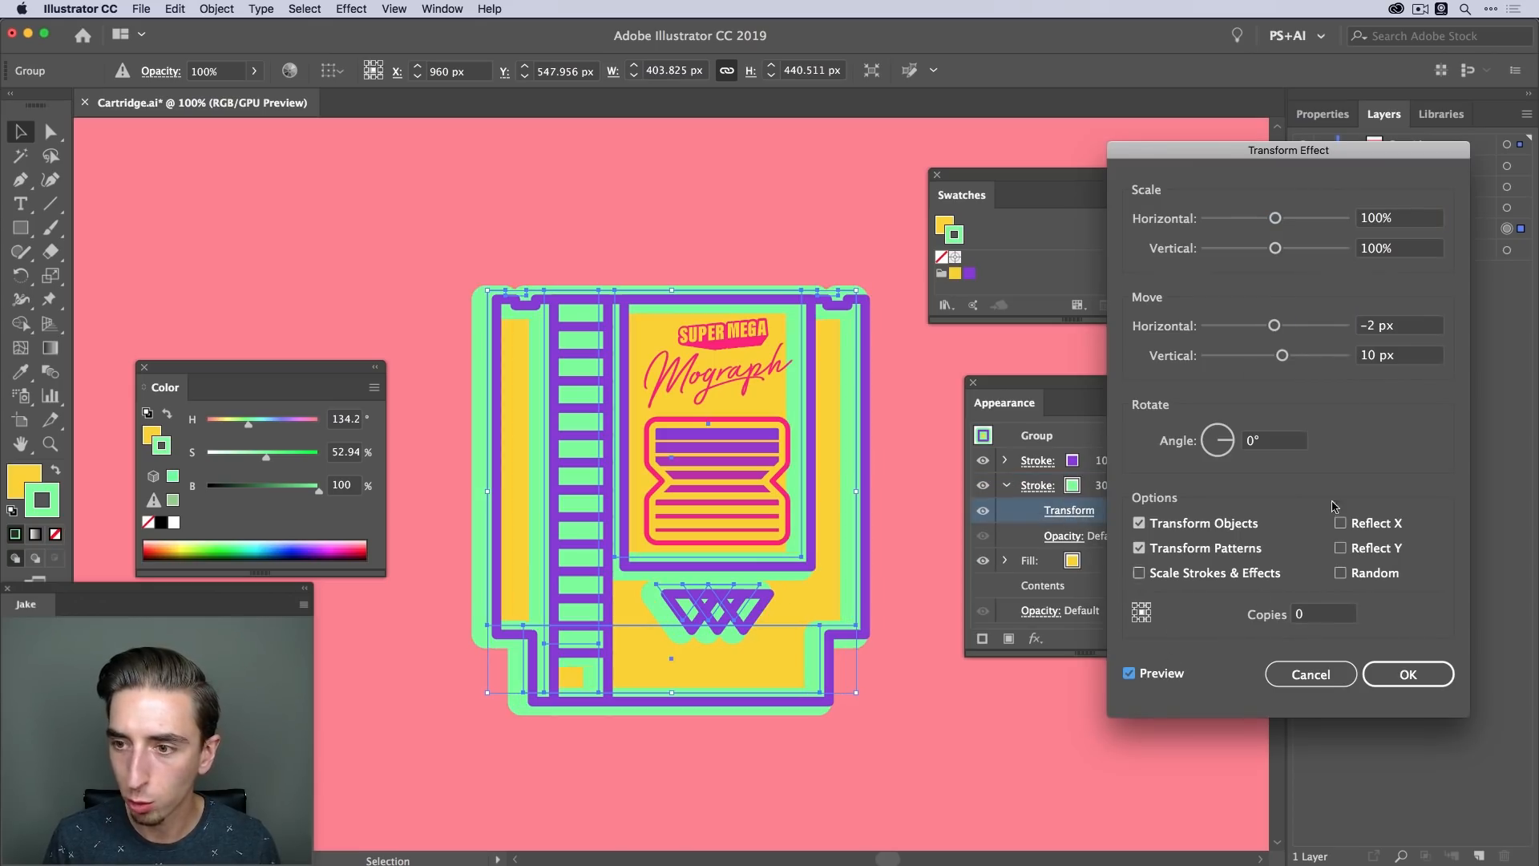
pyautogui.moveTo(1281, 355)
pyautogui.mouseDown()
pyautogui.moveTo(1256, 325)
pyautogui.moveTo(1259, 355)
pyautogui.mouseUp()
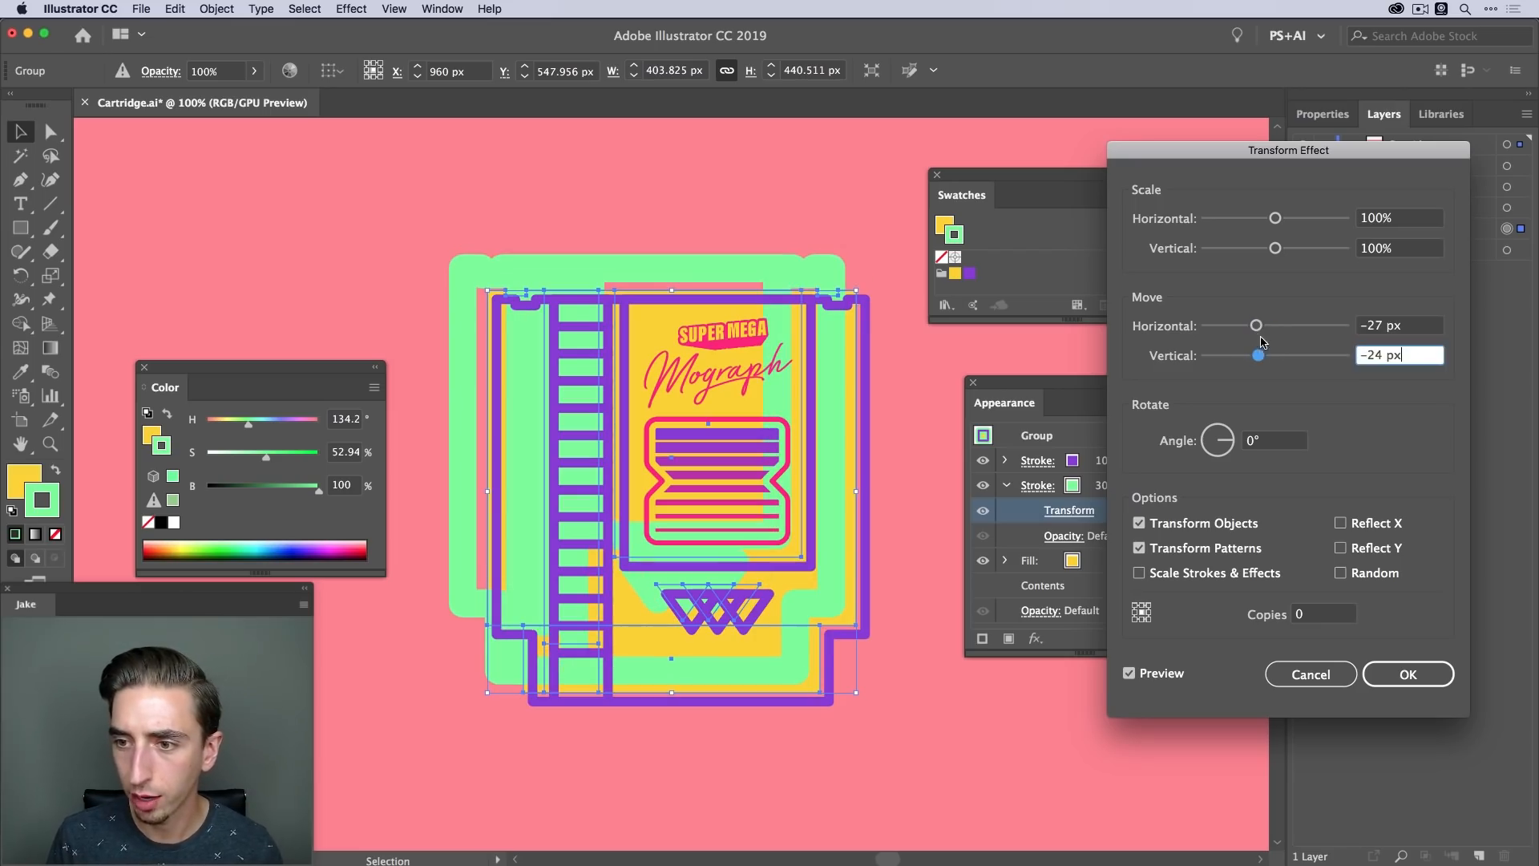
pyautogui.click(1395, 673)
# Reduce the green stroke's weight to 10 pt and set its blending mode to Overlay at 100% opacity
pyautogui.click(1147, 487)
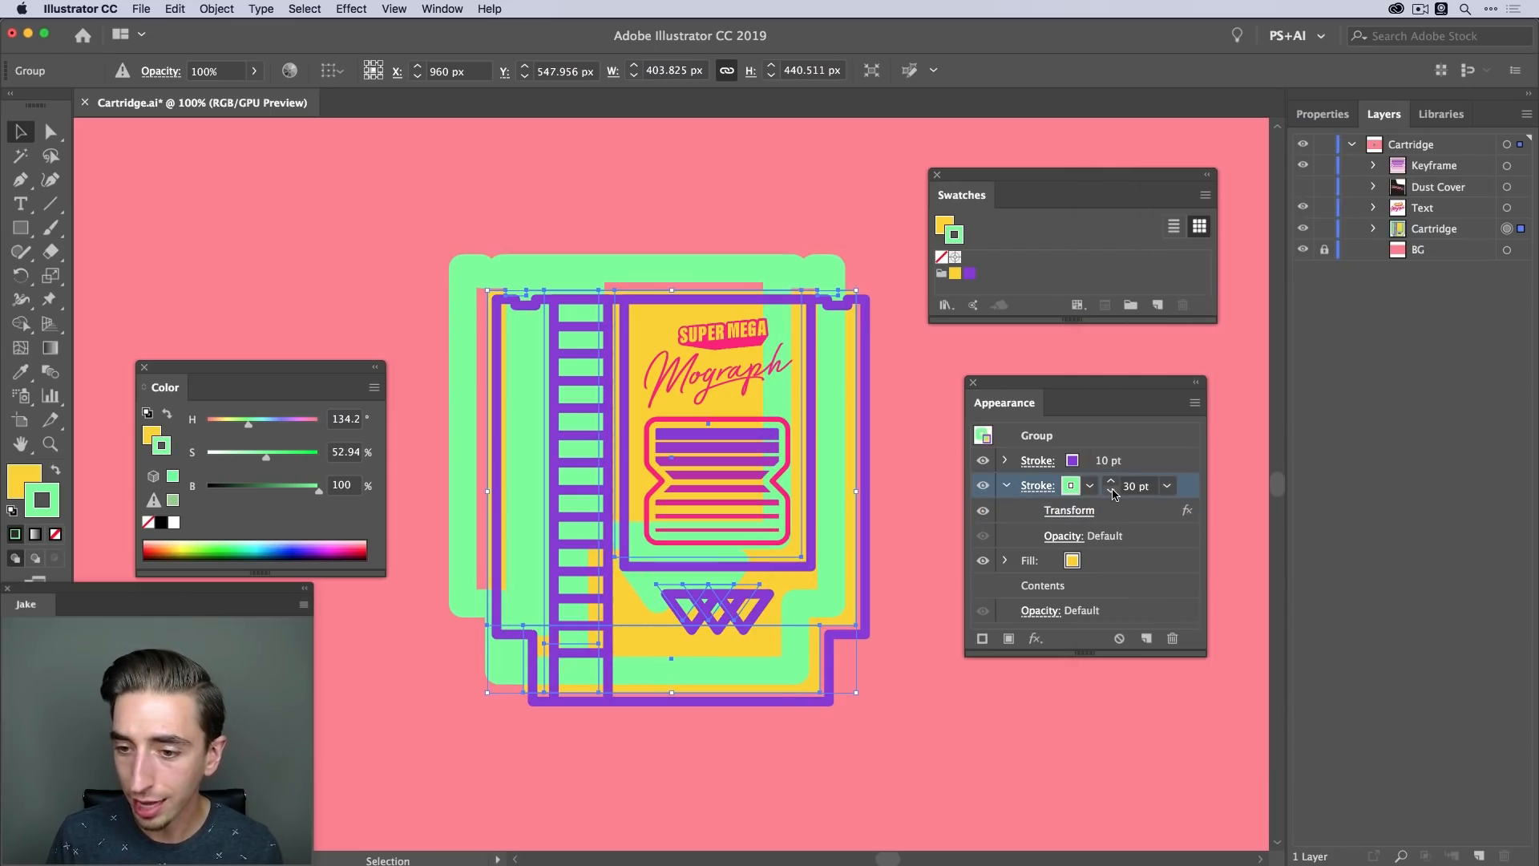
pyautogui.keyDown('shift'); pyautogui.click(1111, 491); pyautogui.keyUp('shift')
pyautogui.keyDown('shift'); pyautogui.click(1111, 490); pyautogui.keyUp('shift')
pyautogui.click(1074, 541)
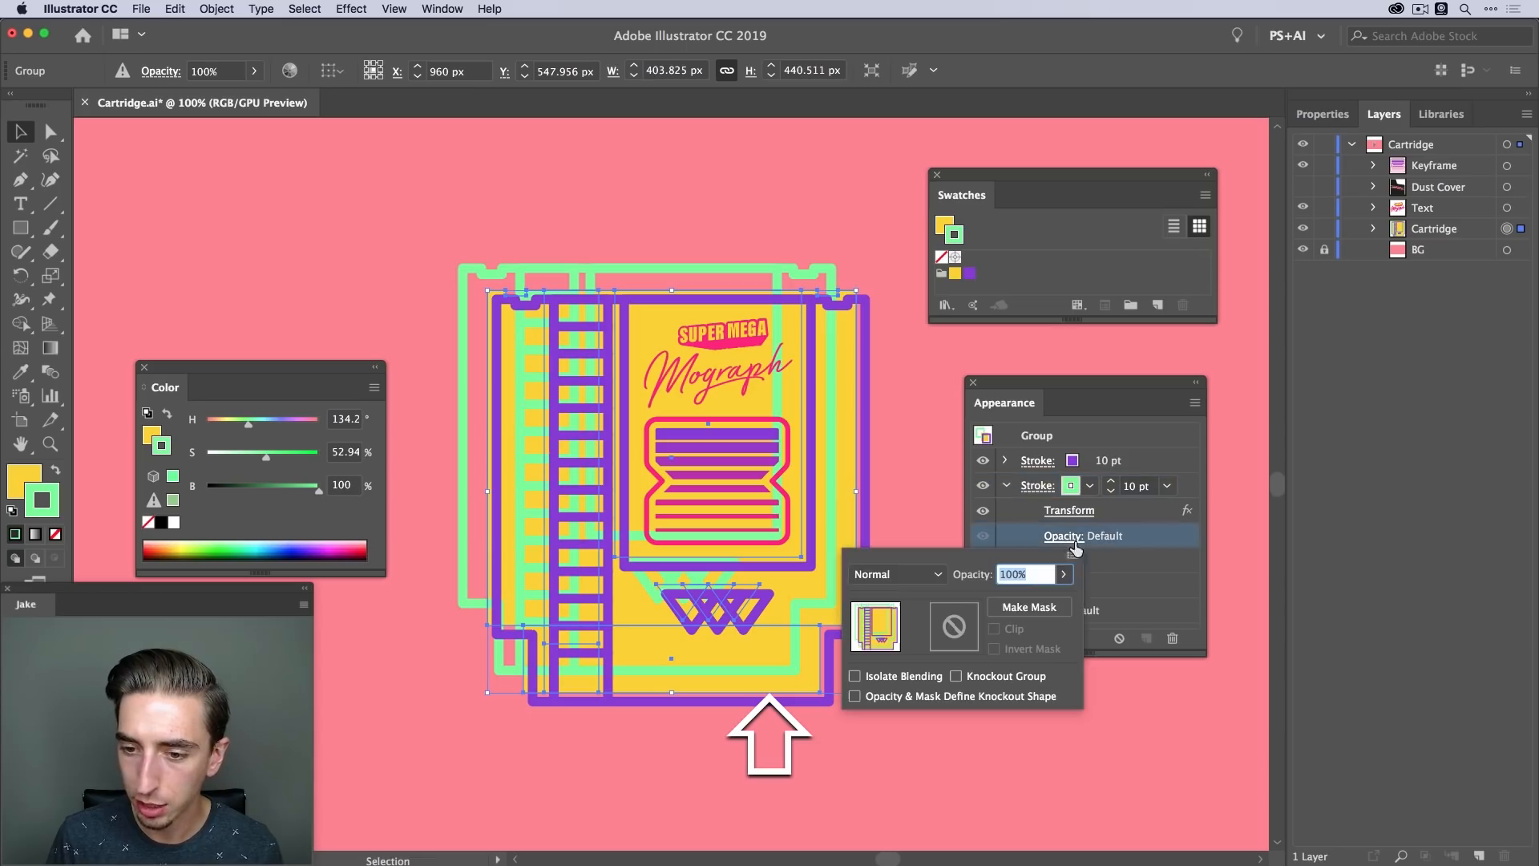
pyautogui.click(896, 574)
pyautogui.click(922, 362)
pyautogui.click(921, 365)
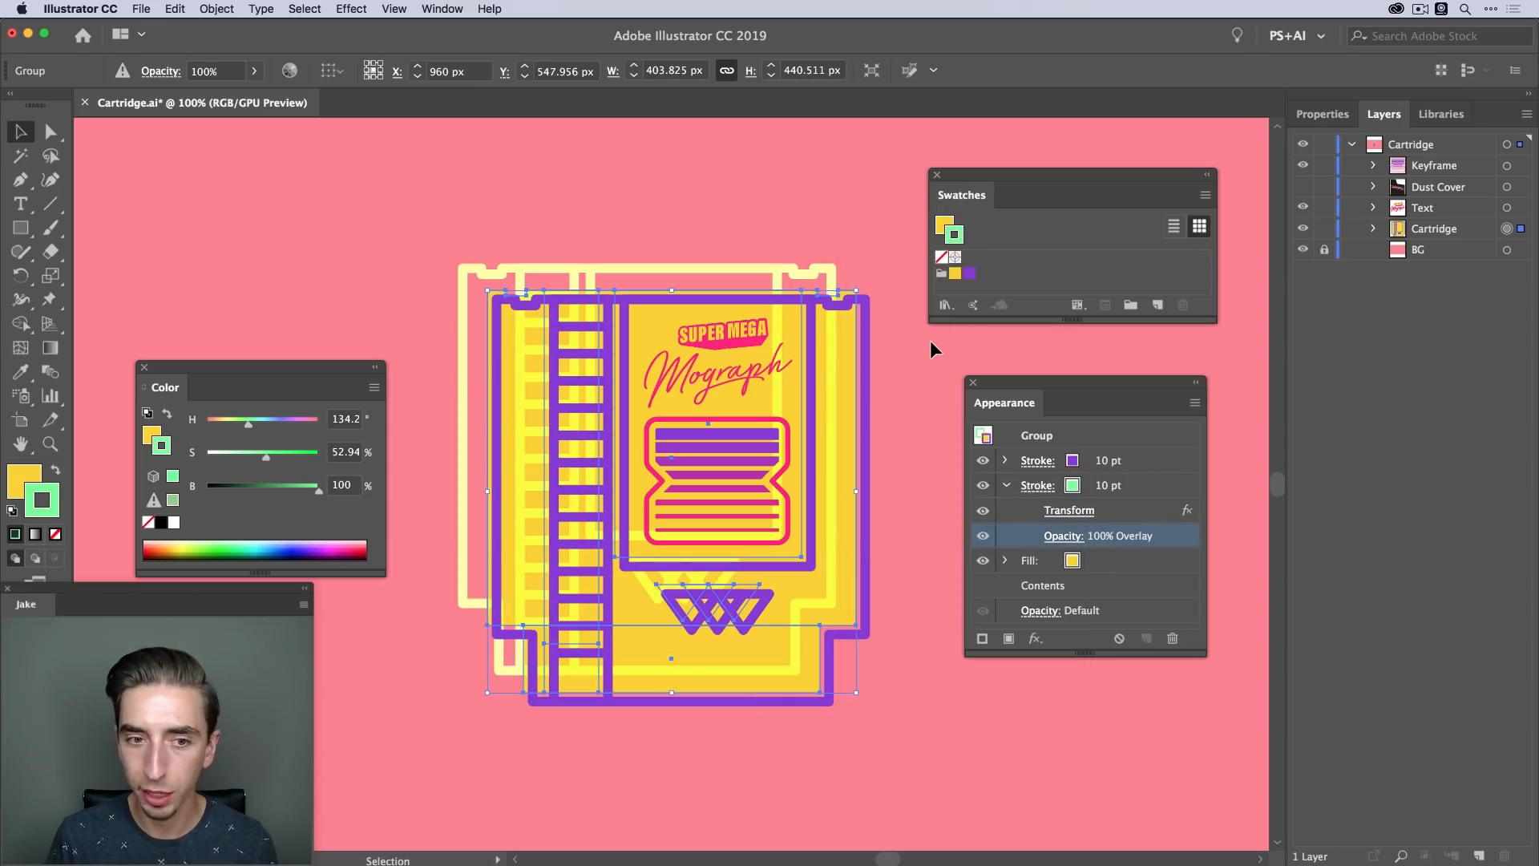
pyautogui.click(928, 345)
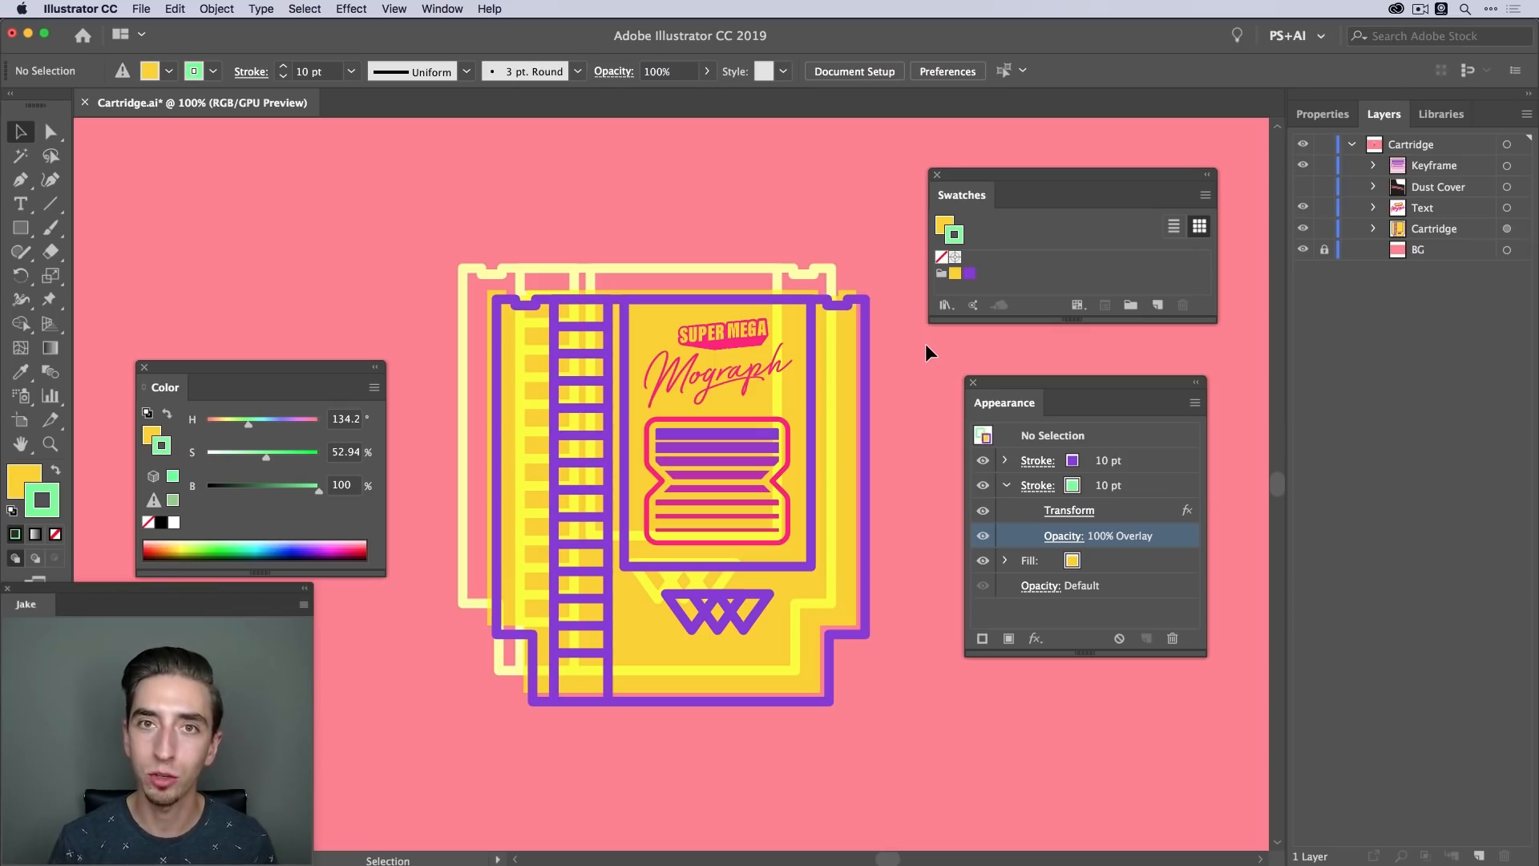
# Delete the green offset stroke from the cartridge group's appearance
pyautogui.click(1135, 486)
pyautogui.click(1172, 638)
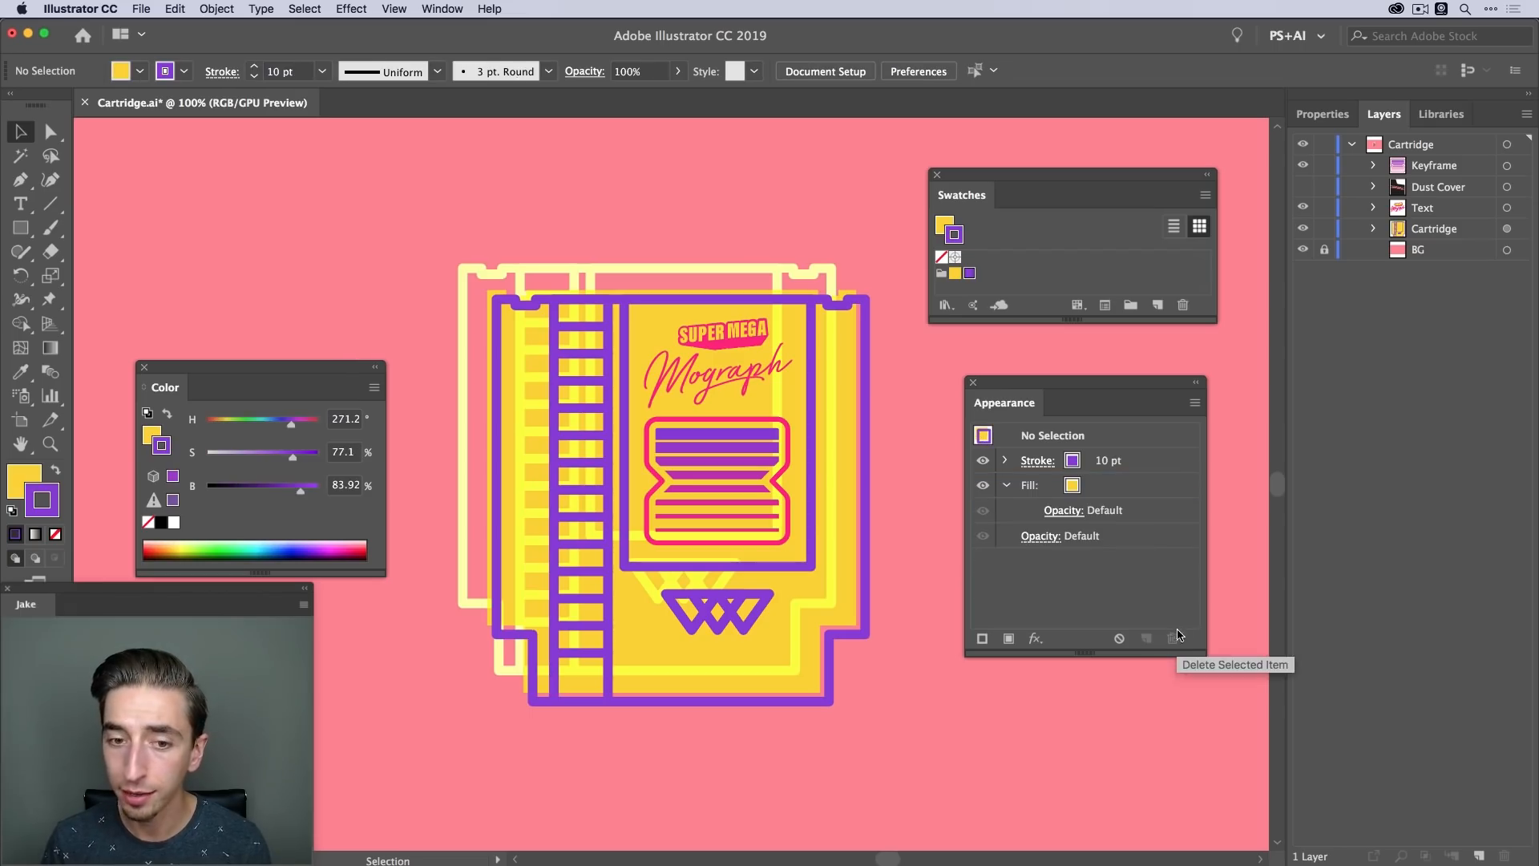
pyautogui.click(815, 508)
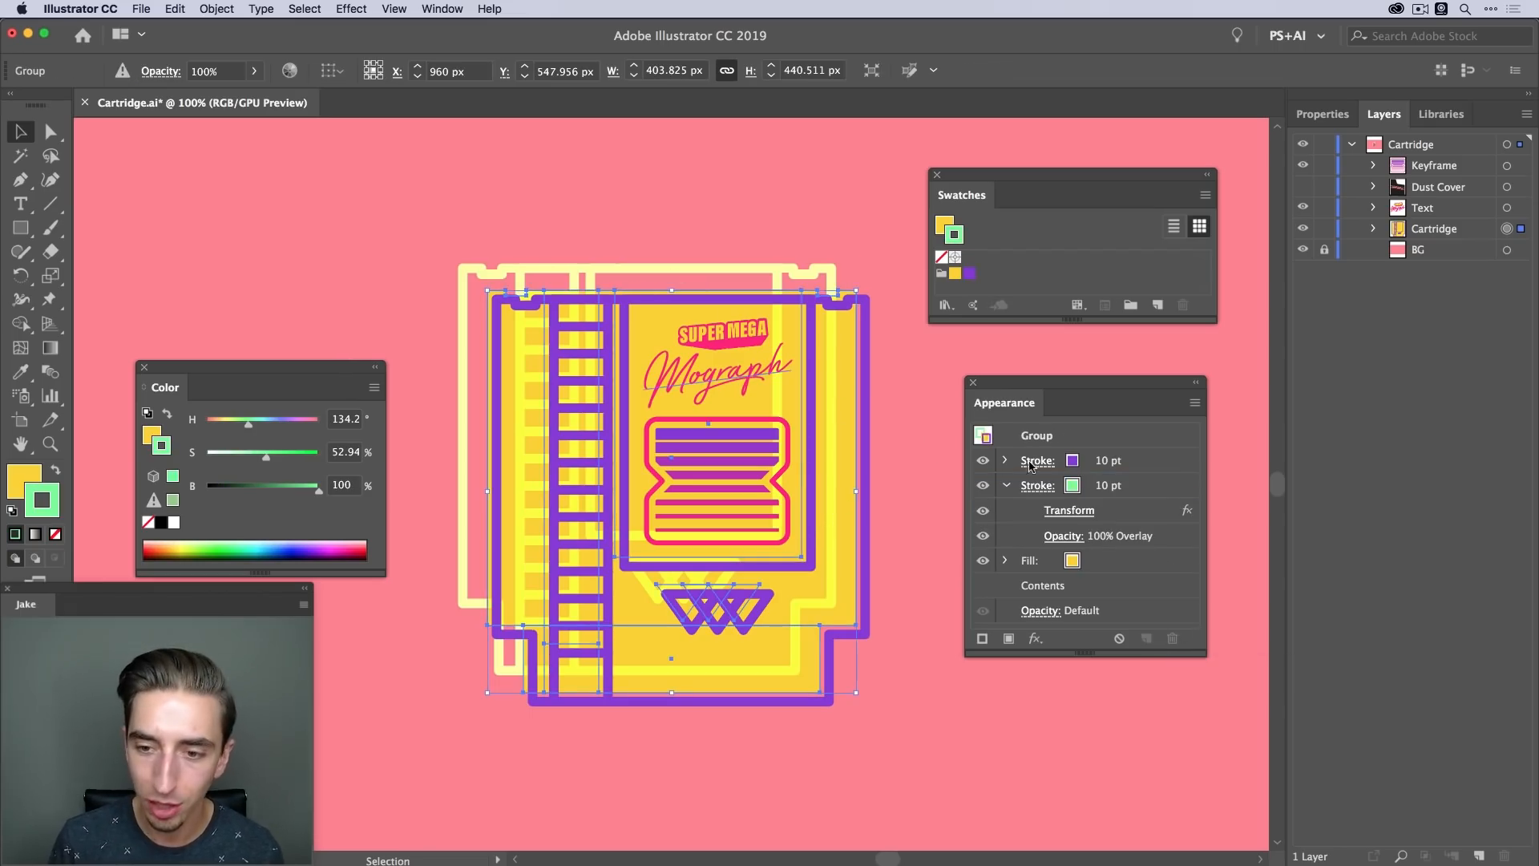
pyautogui.click(1152, 492)
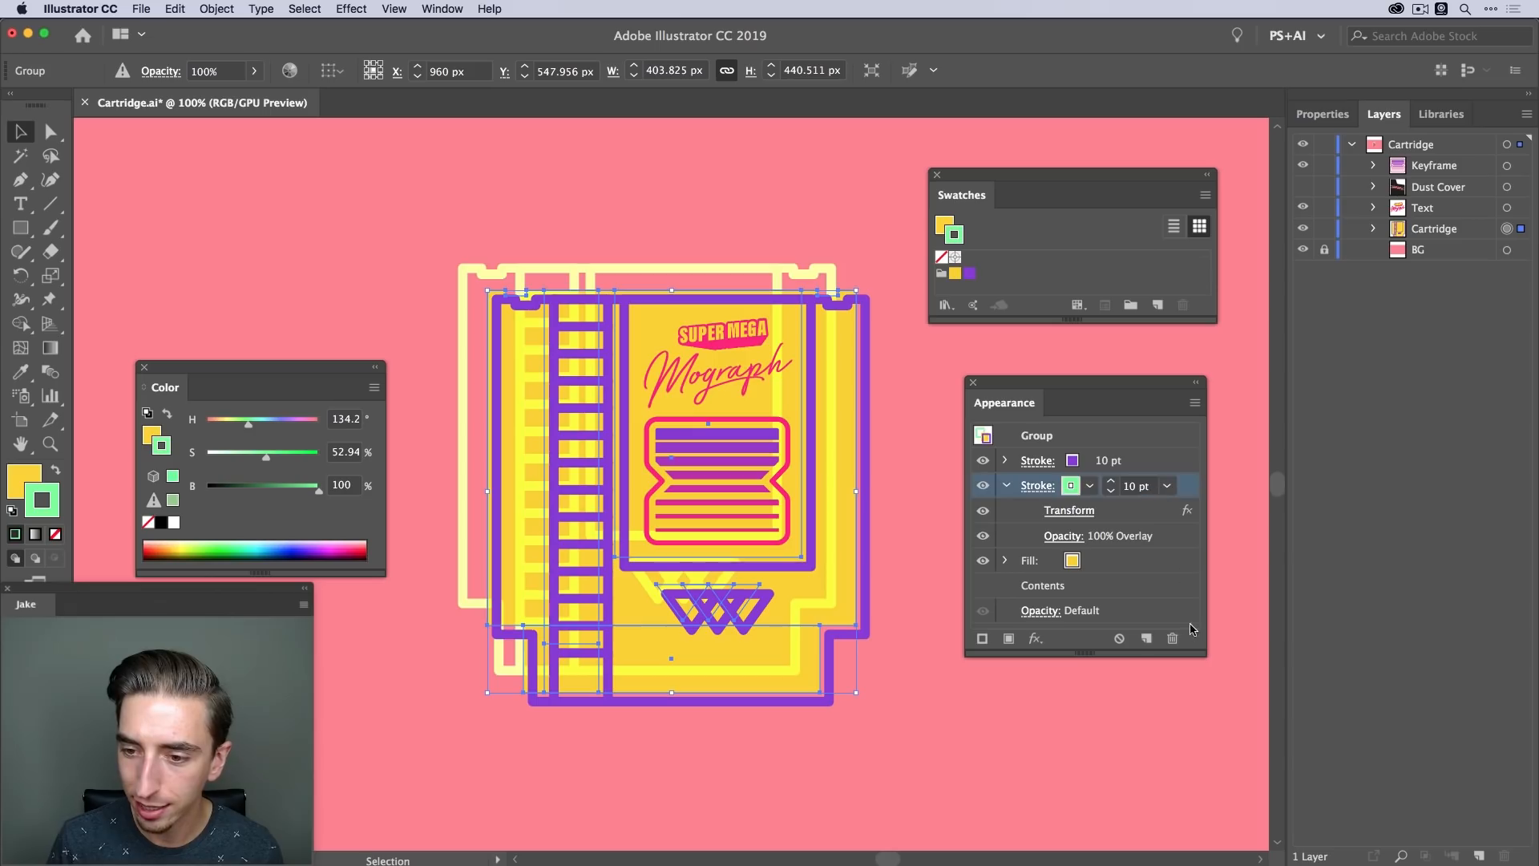
pyautogui.click(1173, 638)
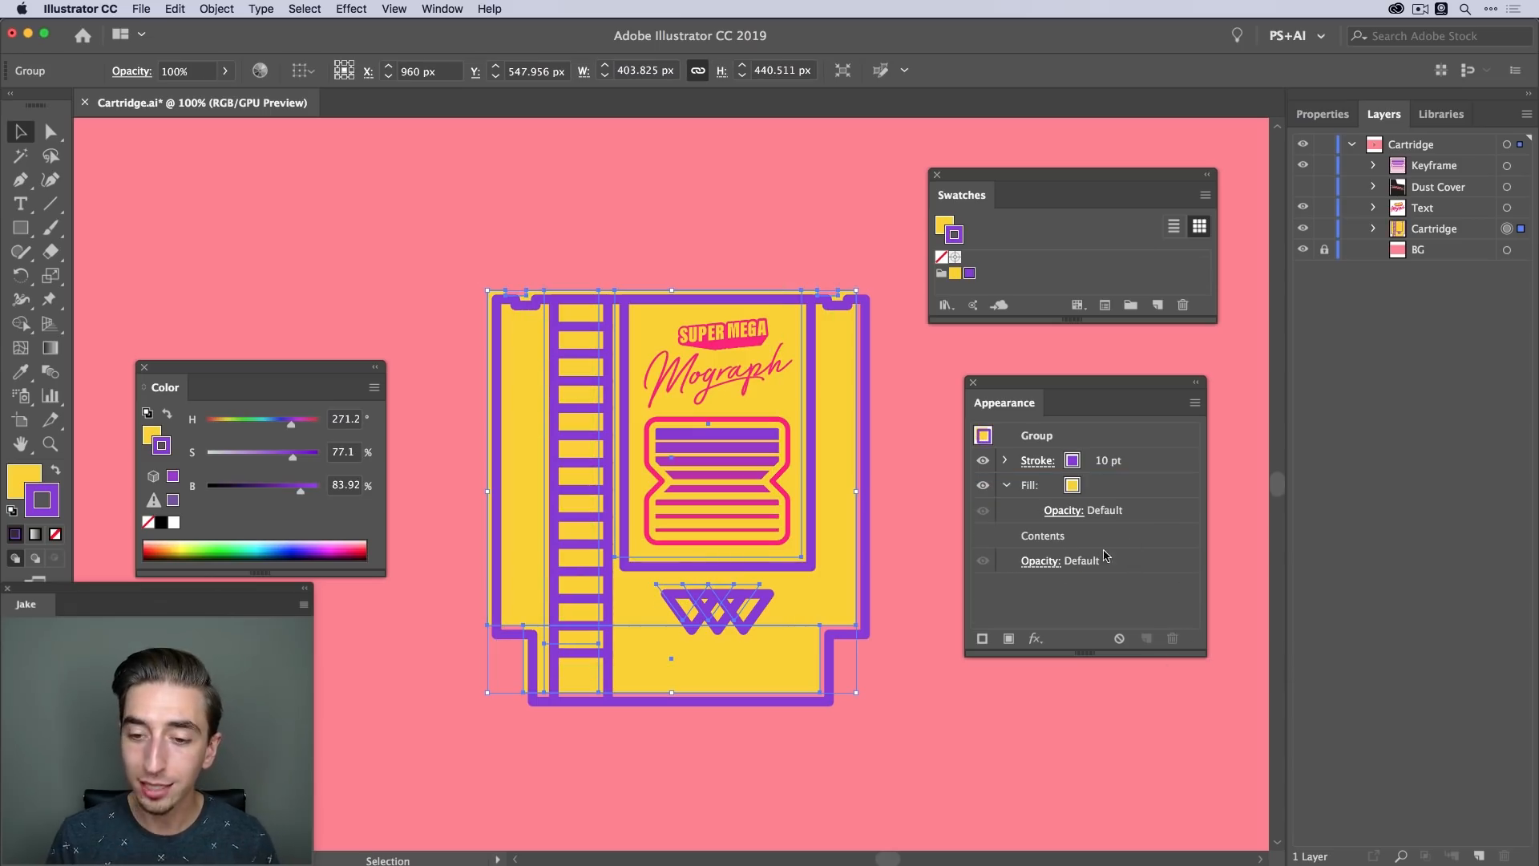
# Duplicate the cartridge group's yellow fill and change the upper copy to a white-to-black linear gradient
pyautogui.click(1126, 489)
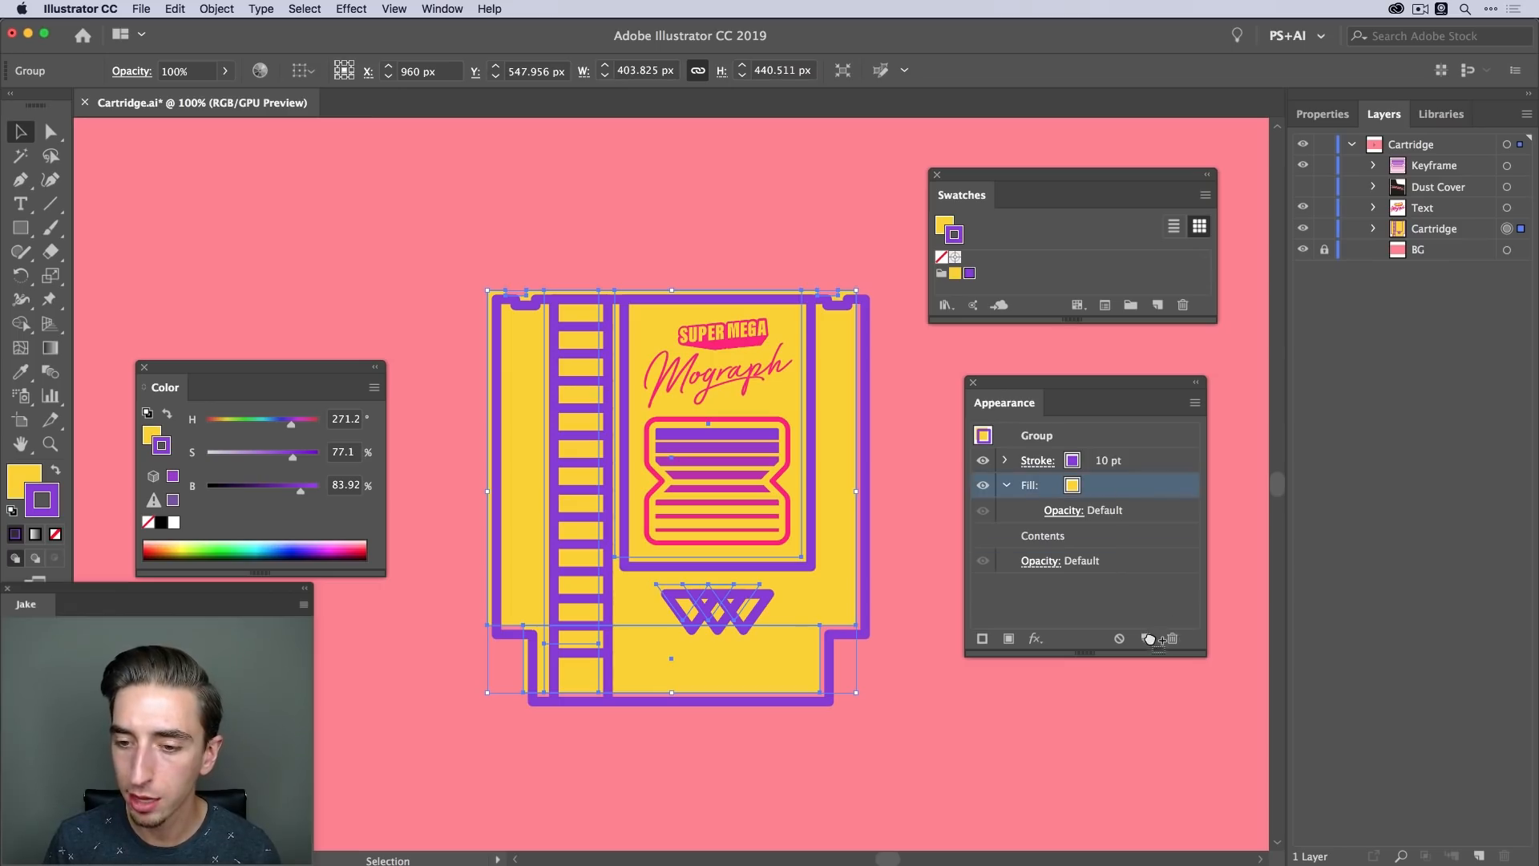
pyautogui.click(1148, 638)
pyautogui.click(1131, 491)
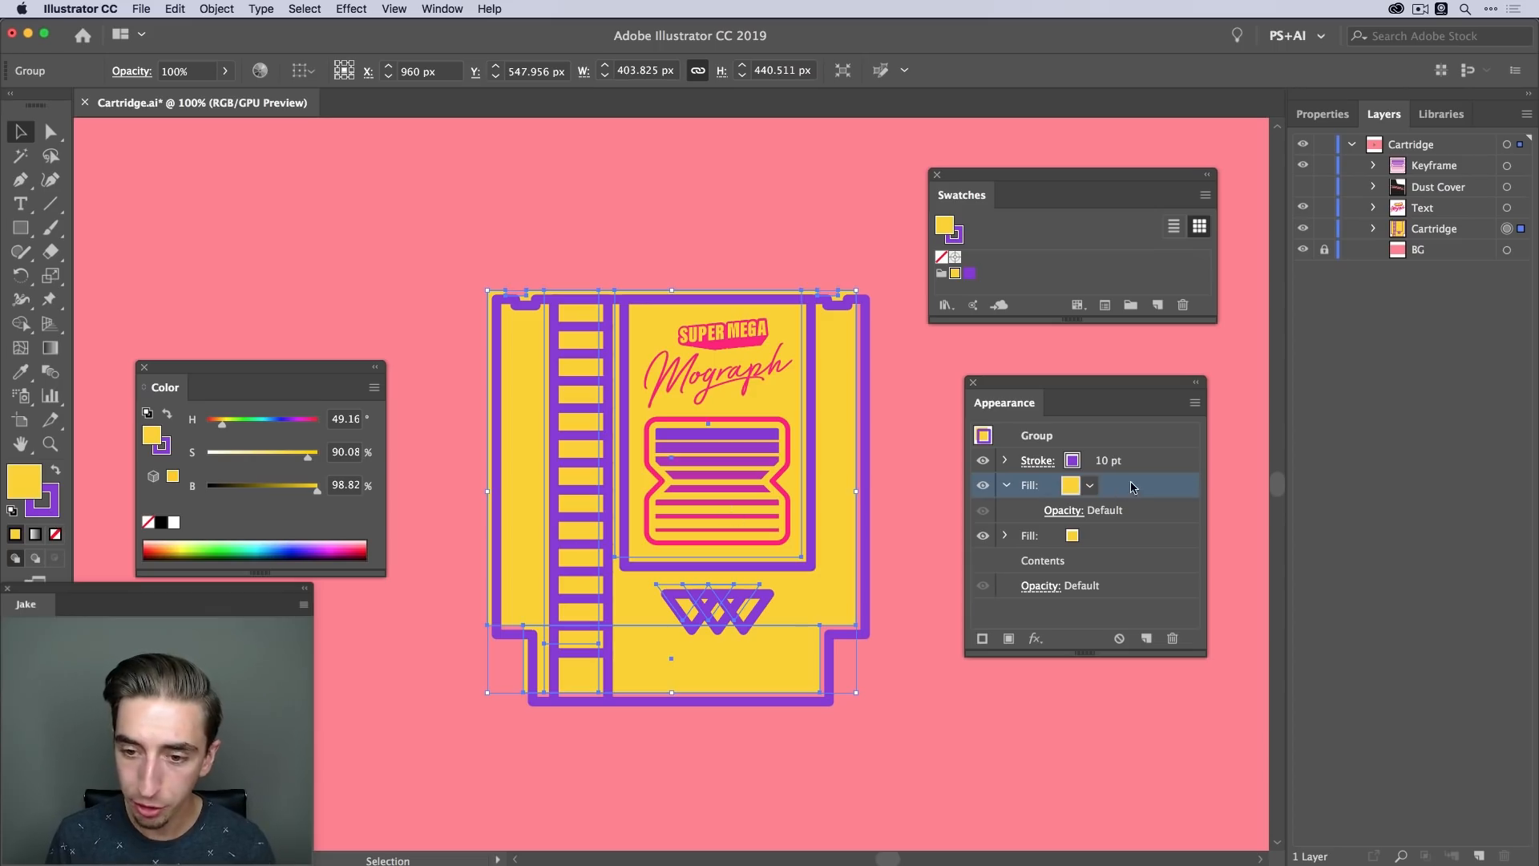
pyautogui.click(38, 543)
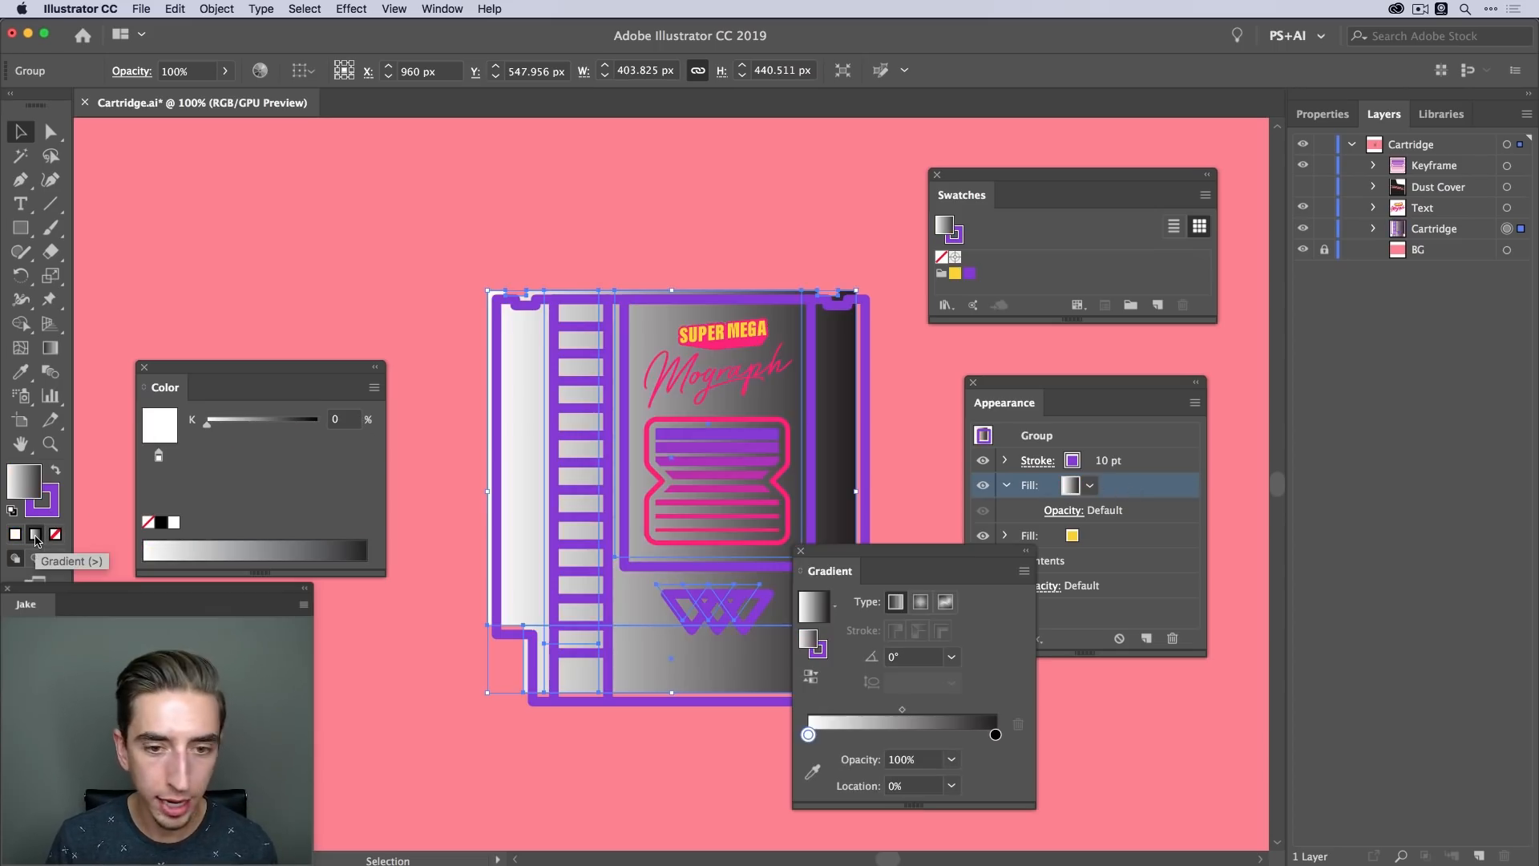
# Rearrange the floating Gradient, Color, Swatches and Appearance panels around the cartridge so the whole artwork is uncovered
pyautogui.moveTo(898, 551); pyautogui.dragTo(256, 579)
pyautogui.moveTo(265, 366); pyautogui.dragTo(282, 171)
pyautogui.moveTo(309, 409); pyautogui.dragTo(312, 319)
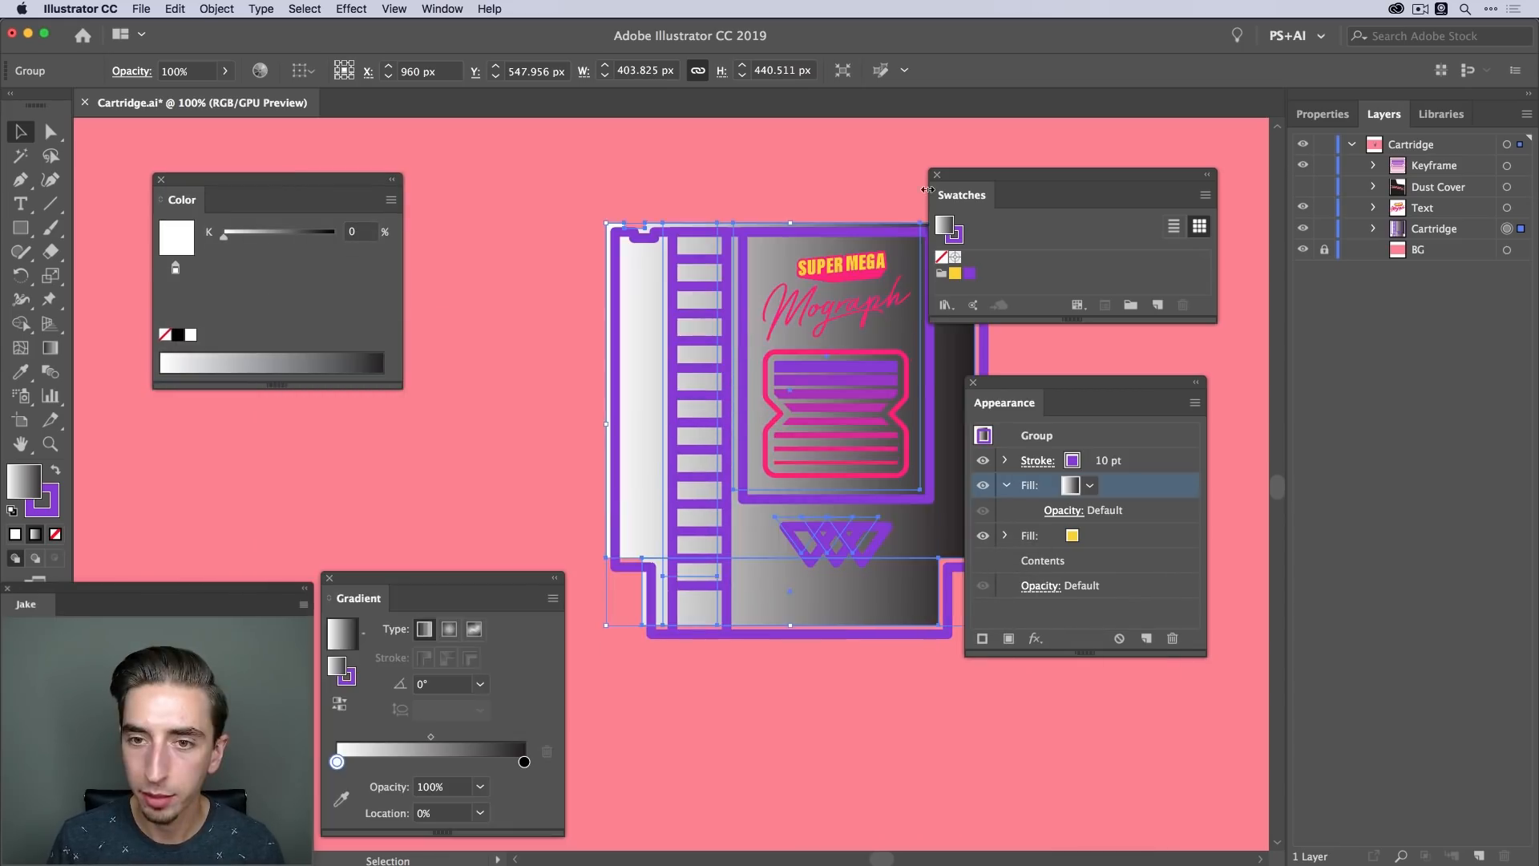
pyautogui.moveTo(928, 190); pyautogui.dragTo(1113, 129)
pyautogui.moveTo(1059, 383); pyautogui.dragTo(1124, 324)
pyautogui.scroll(2, 769, 736)
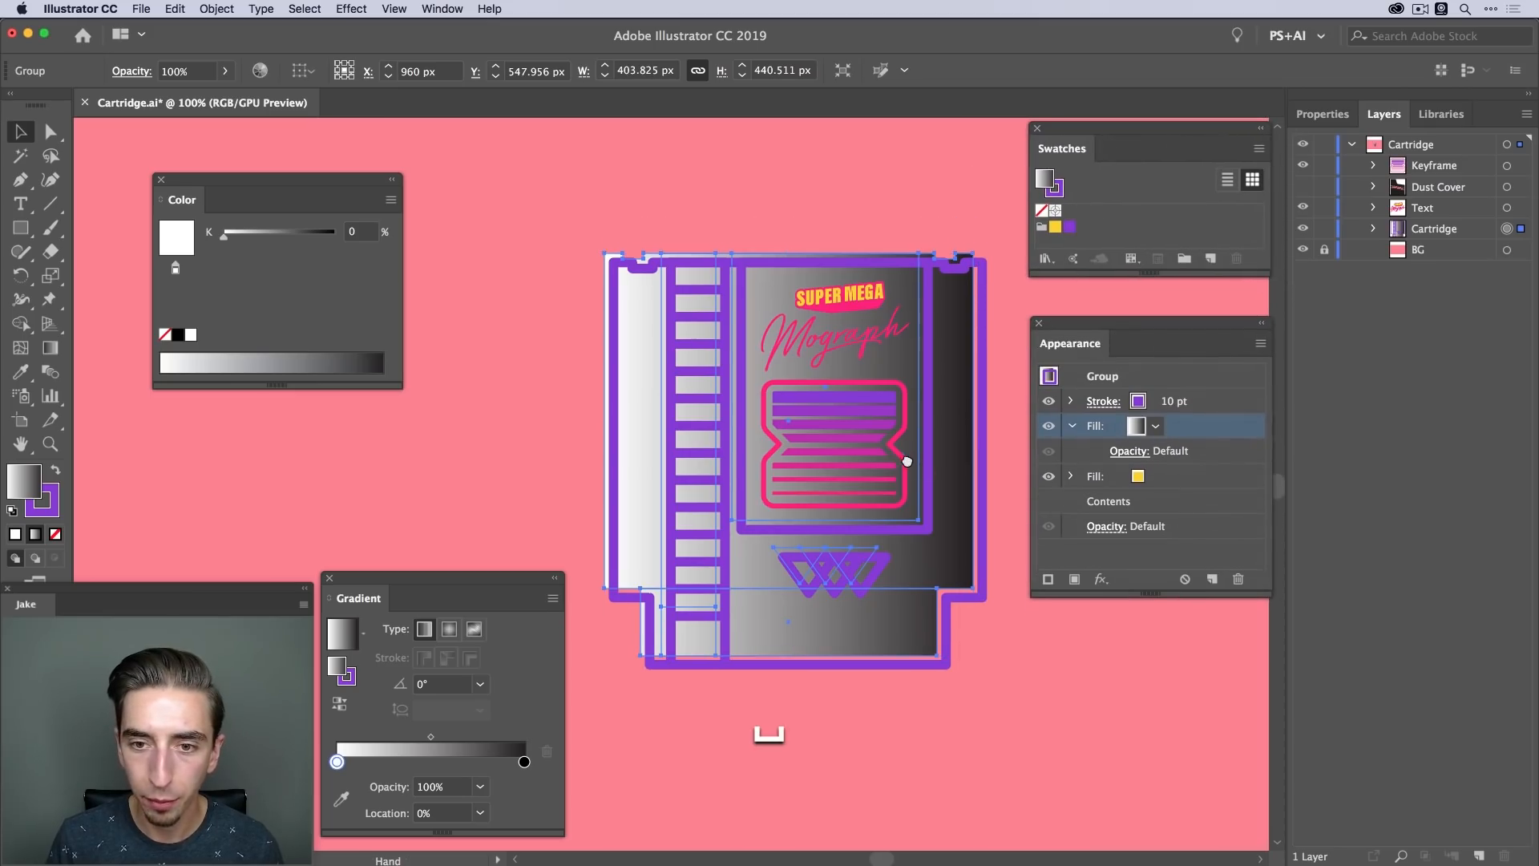
# Activate the Gradient tool and set the fill gradient's angle to -90°
pyautogui.press('g')
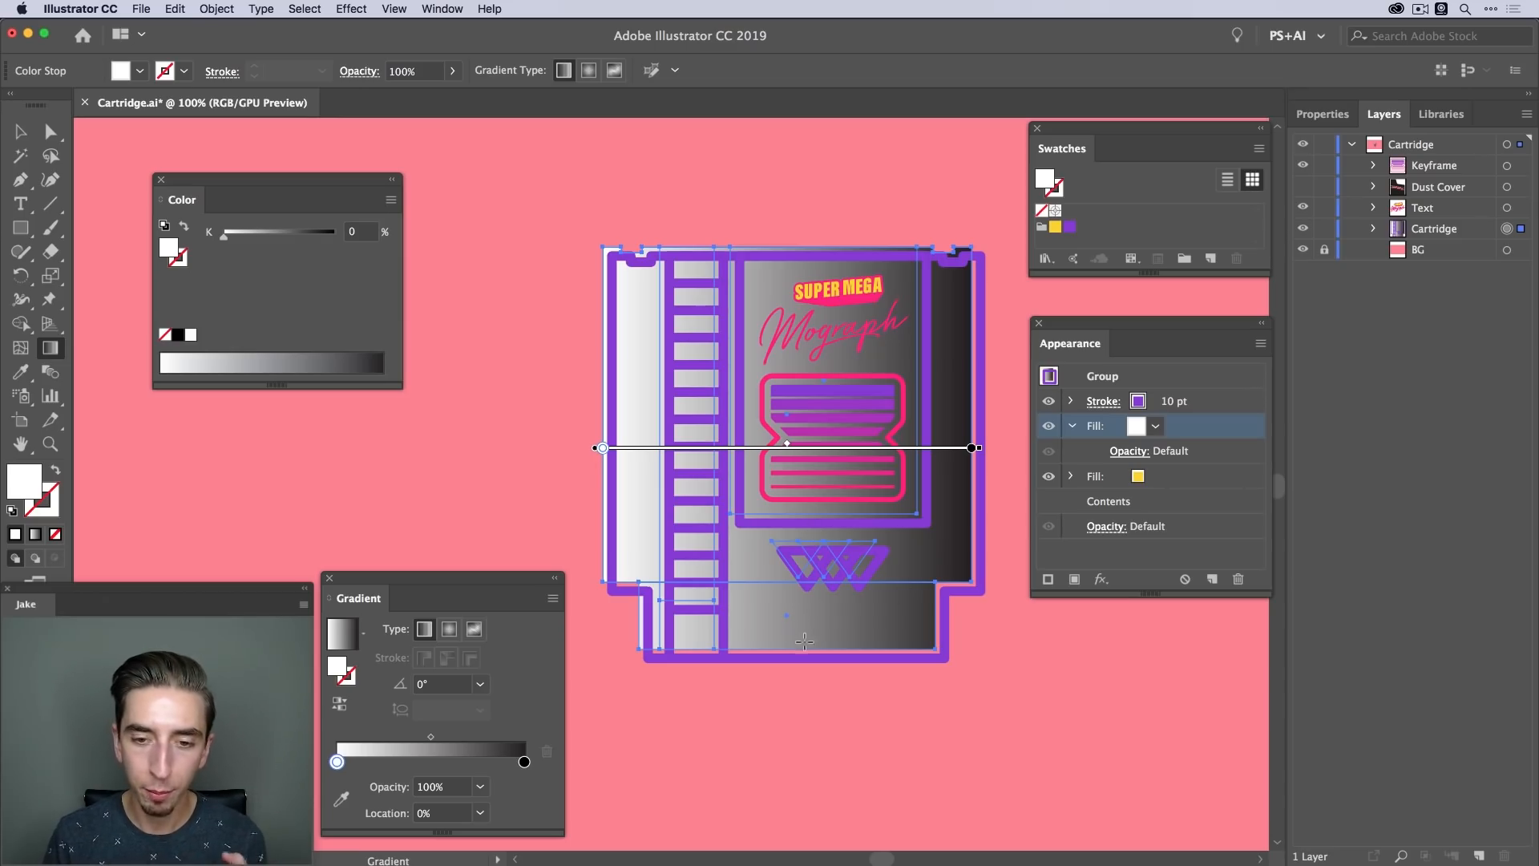
pyautogui.click(415, 686)
pyautogui.write('-90')
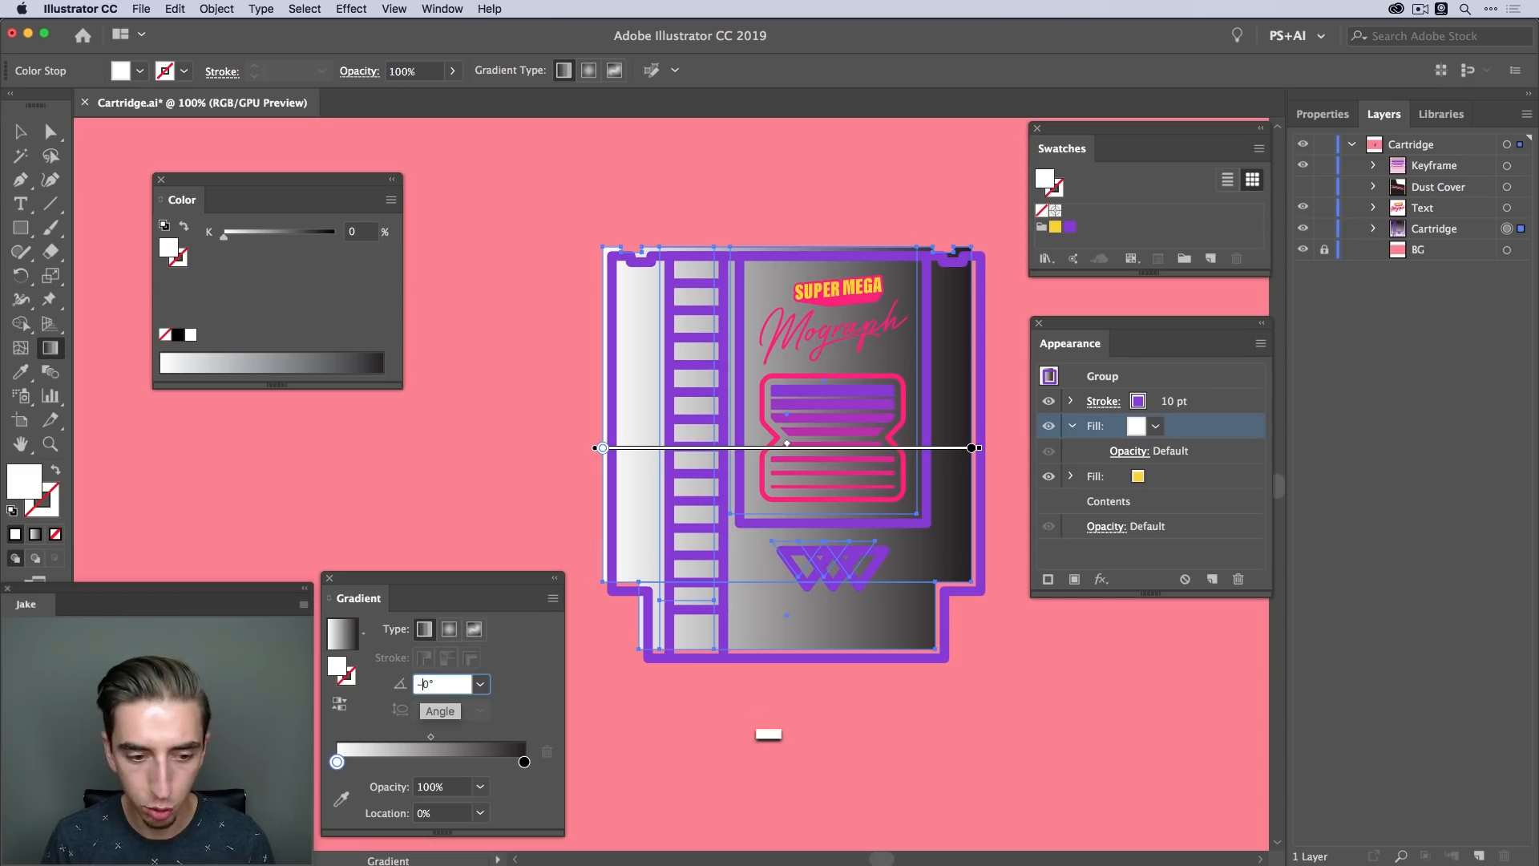
pyautogui.press('Return')
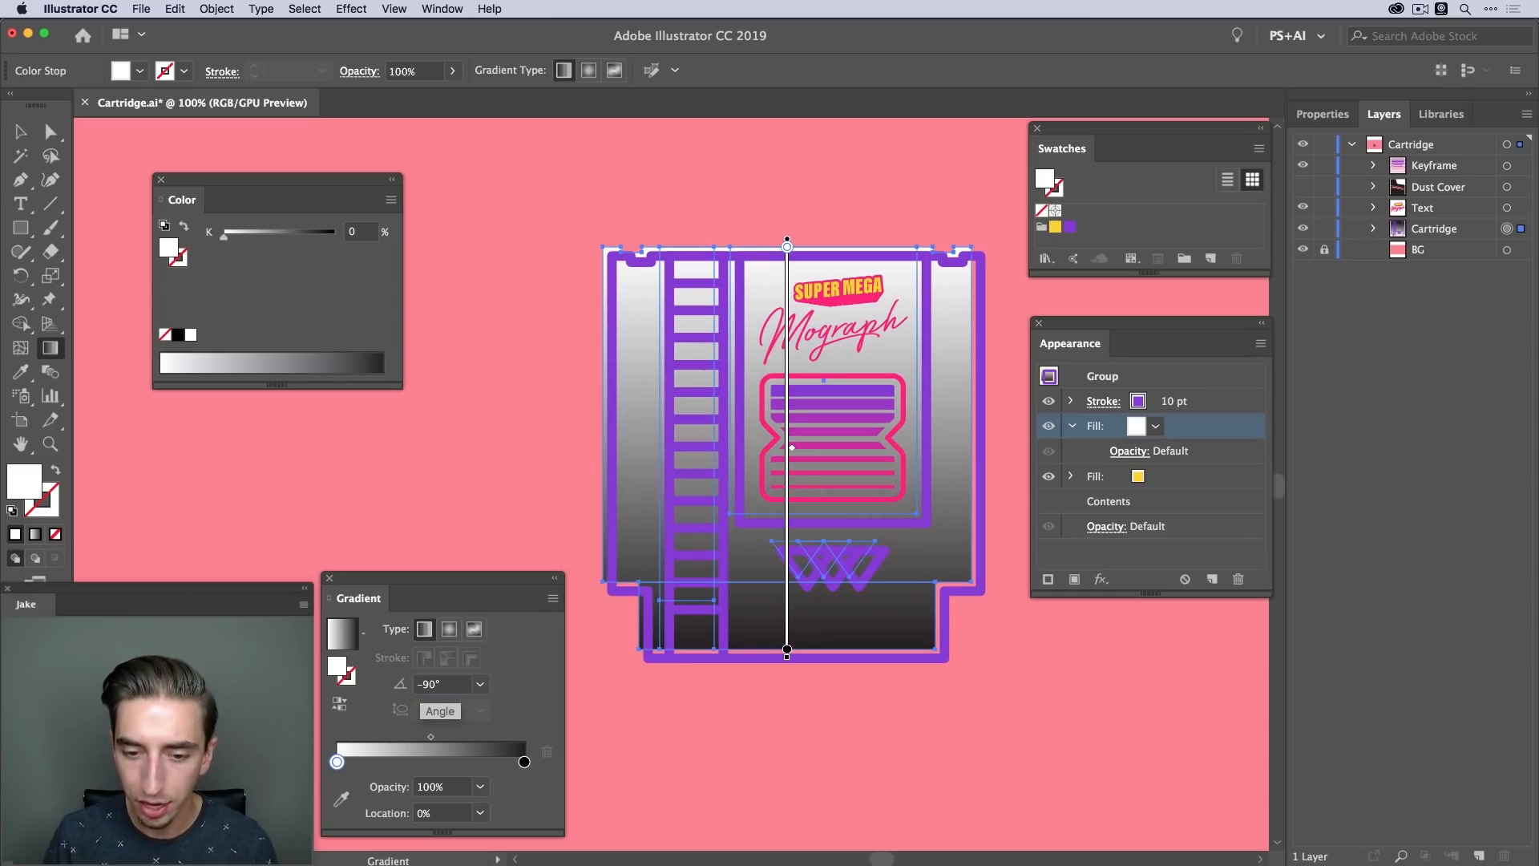
pyautogui.press('super+shift+z')
pyautogui.press('super+shift+z')
pyautogui.press('super+shift+z')
pyautogui.press('super+shift+z')
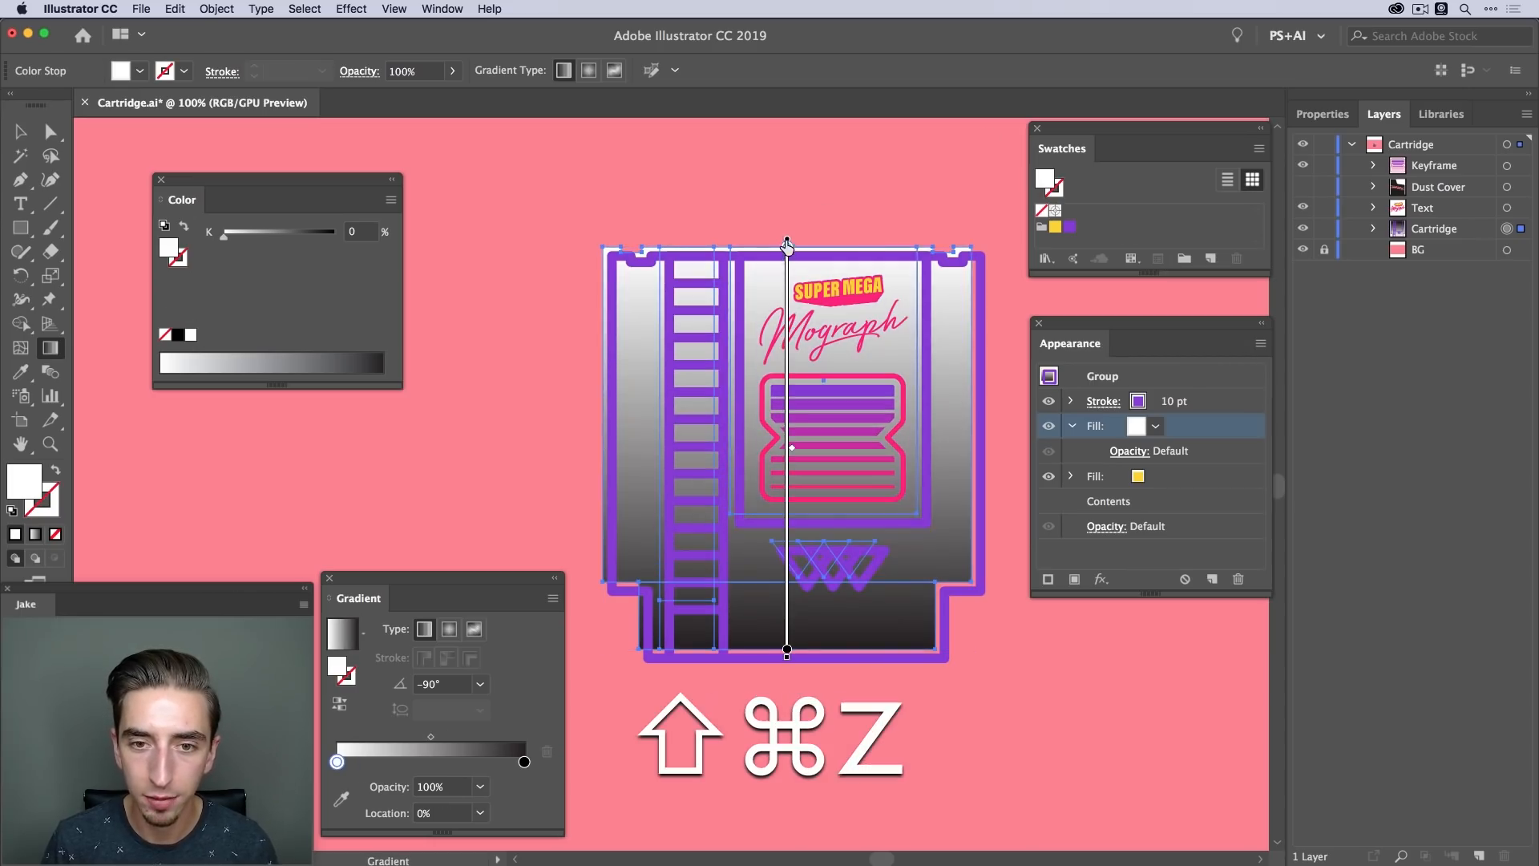
pyautogui.press('super+shift+z')
pyautogui.press('super+shift+z')
pyautogui.press('super+shift+z')
pyautogui.press('super+shift+z')
pyautogui.press('super+shift+z')
pyautogui.press('super+shift+z')
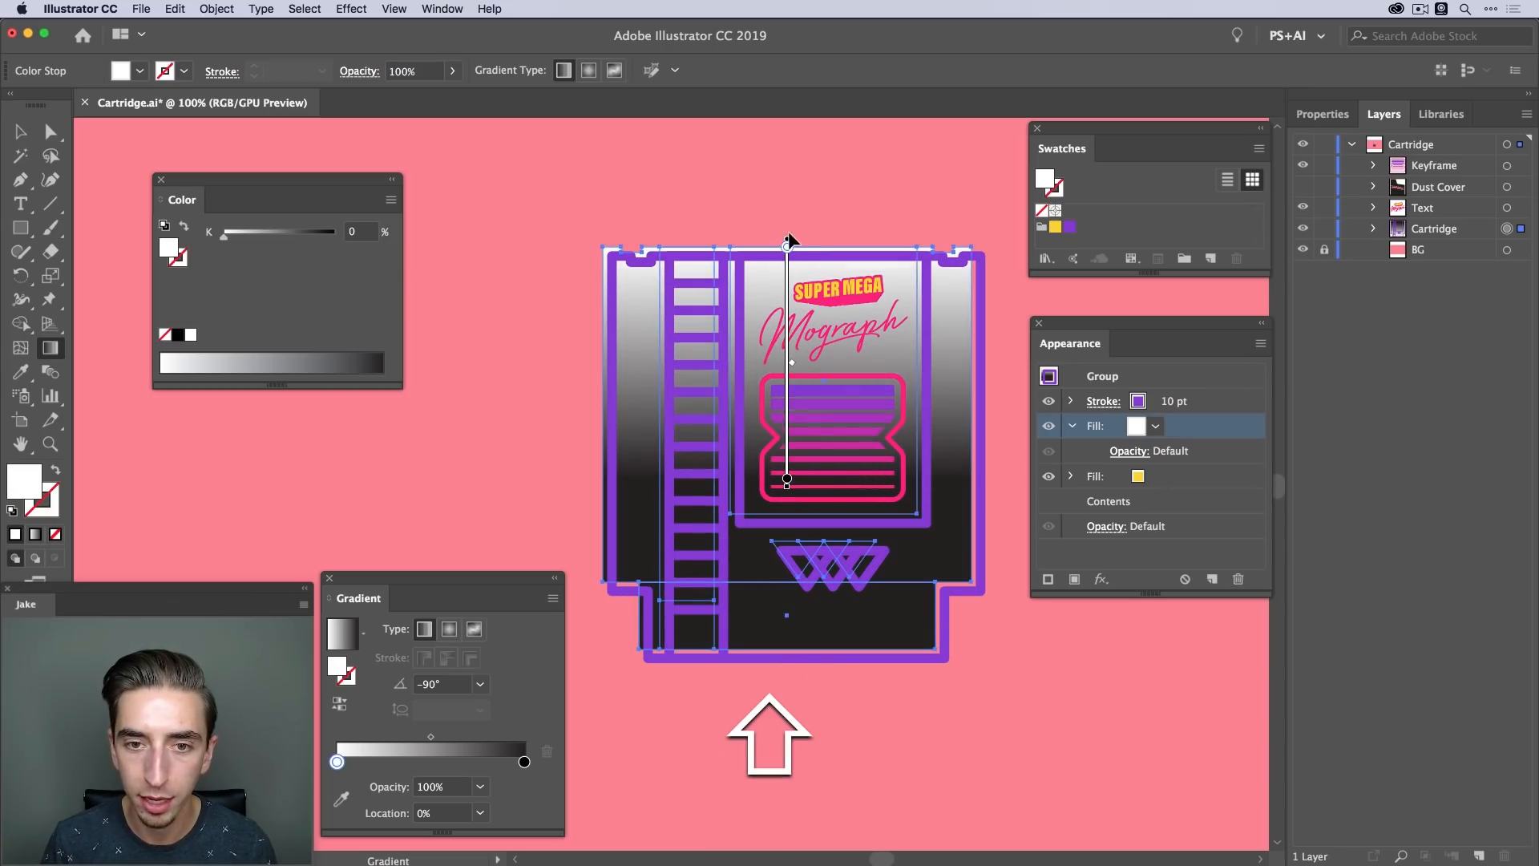
# Reposition the gradient vertically so it starts at the cartridge's mid-height and ends just below its lower edge
pyautogui.moveTo(788, 247)
pyautogui.mouseDown()
pyautogui.moveTo(789, 373)
pyautogui.moveTo(798, 237)
pyautogui.moveTo(787, 447)
pyautogui.mouseUp()
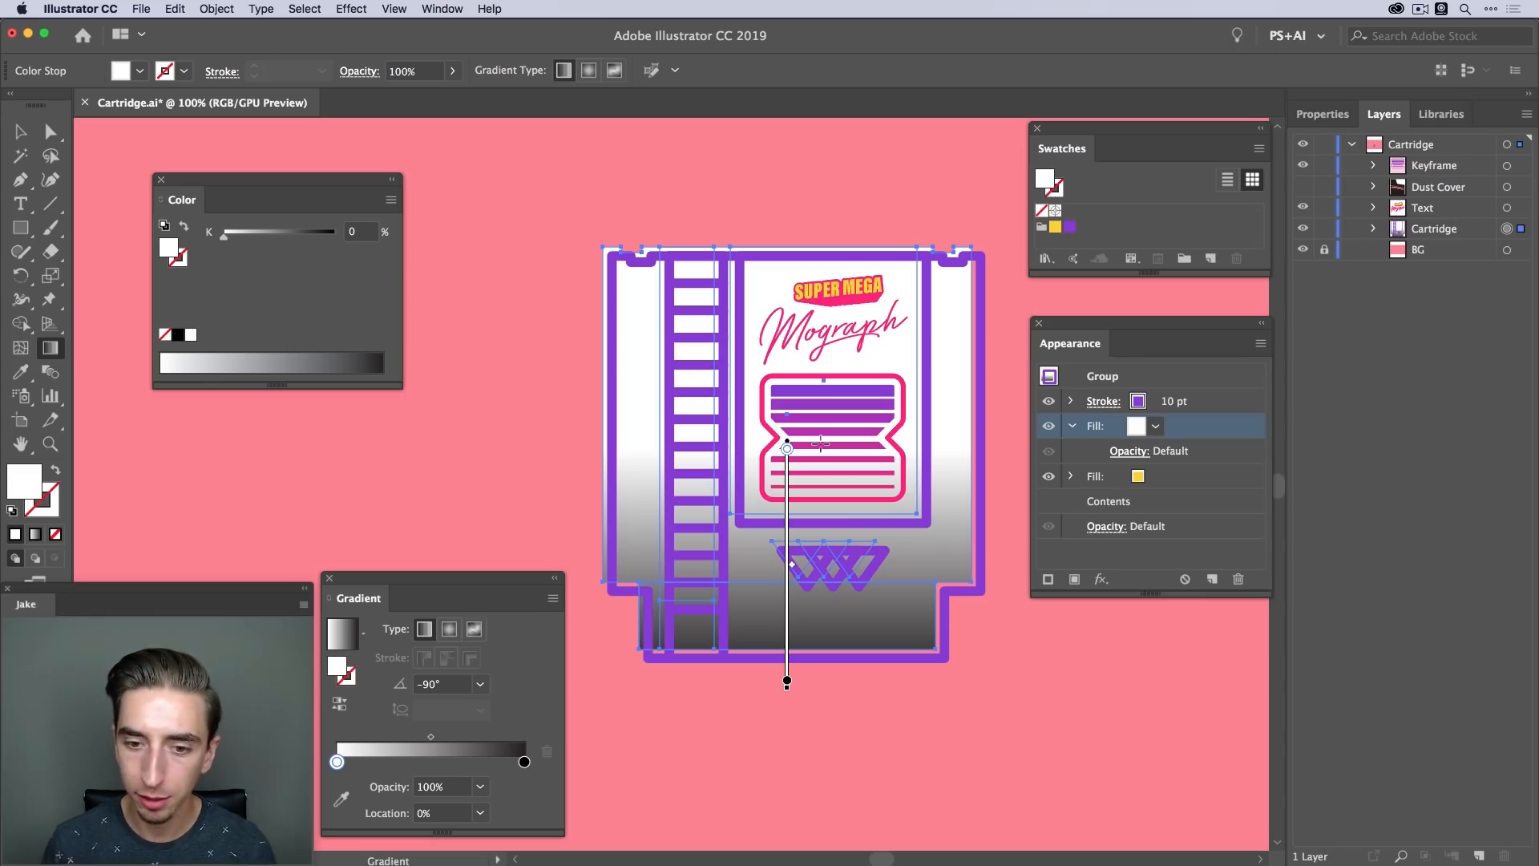
# Apply a Color Halftone effect to the gradient fill using the default maximum radius and screen angles
pyautogui.click(1100, 579)
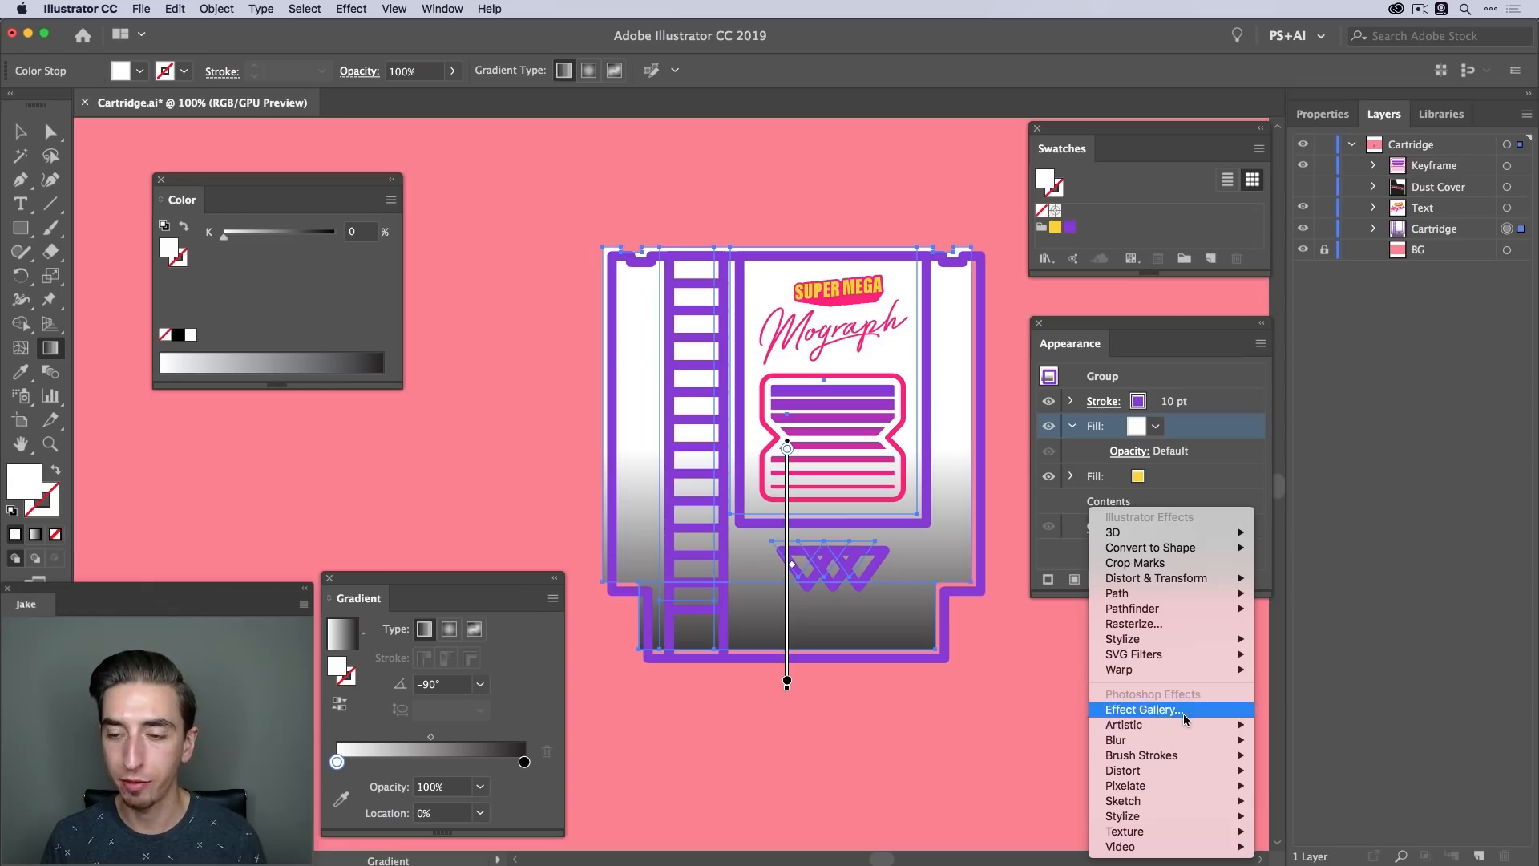
pyautogui.moveTo(1183, 731)
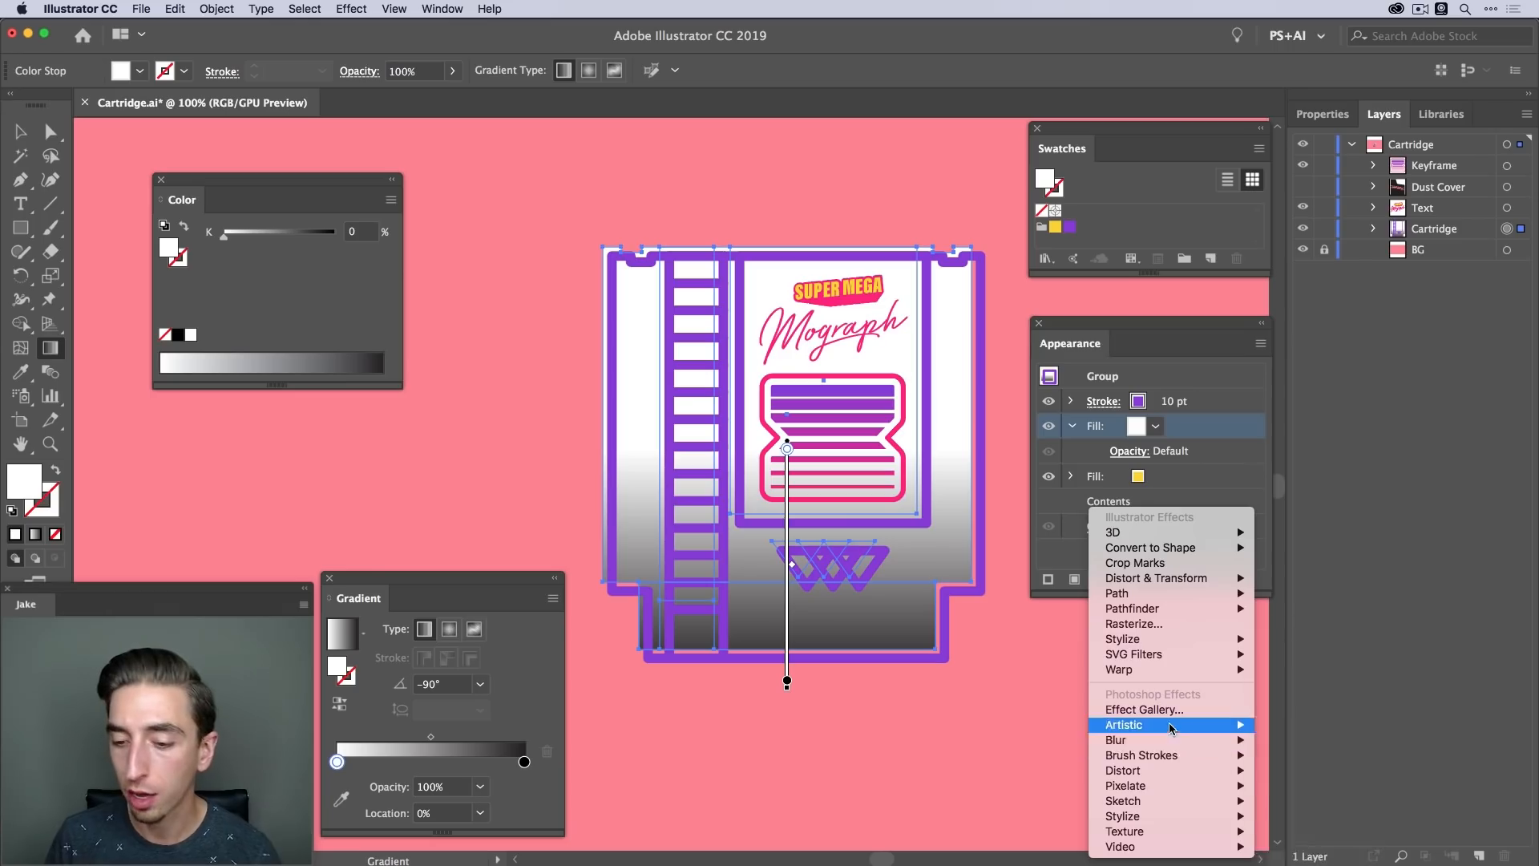
pyautogui.moveTo(1156, 786)
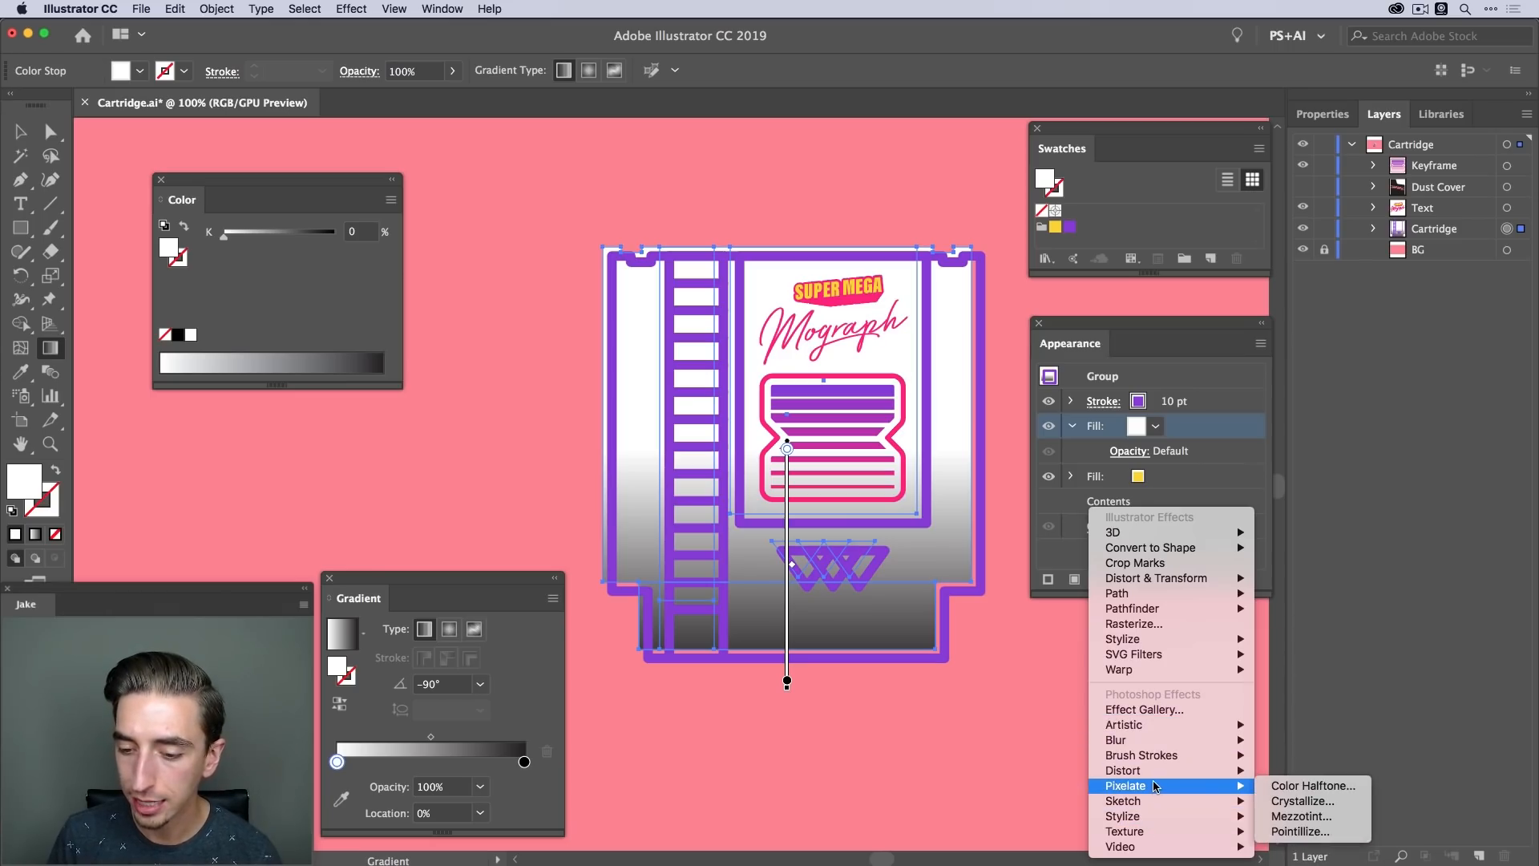
pyautogui.click(1314, 785)
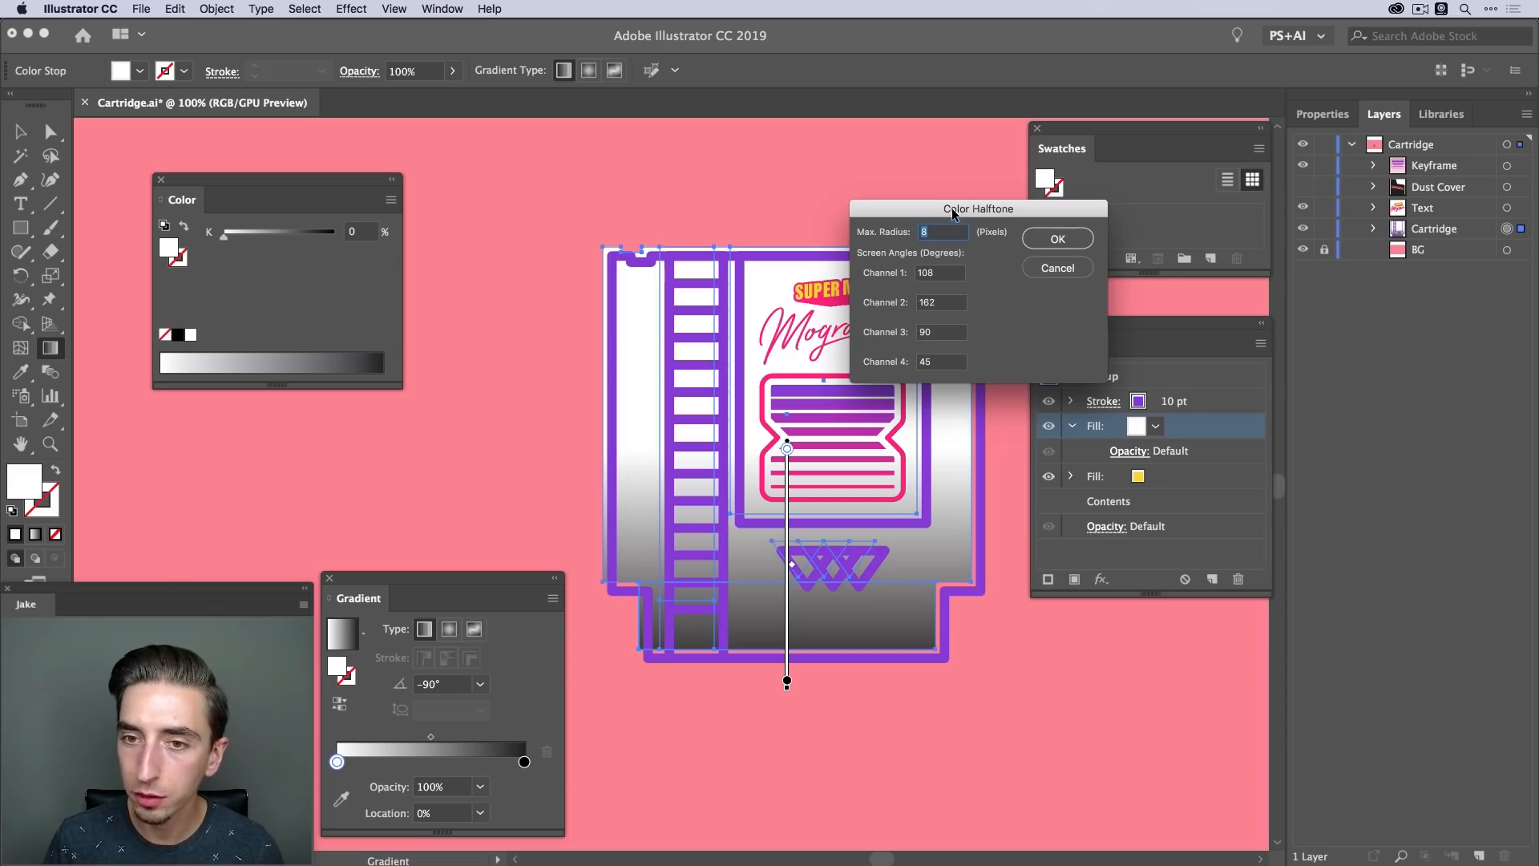
pyautogui.moveTo(955, 214); pyautogui.dragTo(1019, 303)
pyautogui.click(1123, 329)
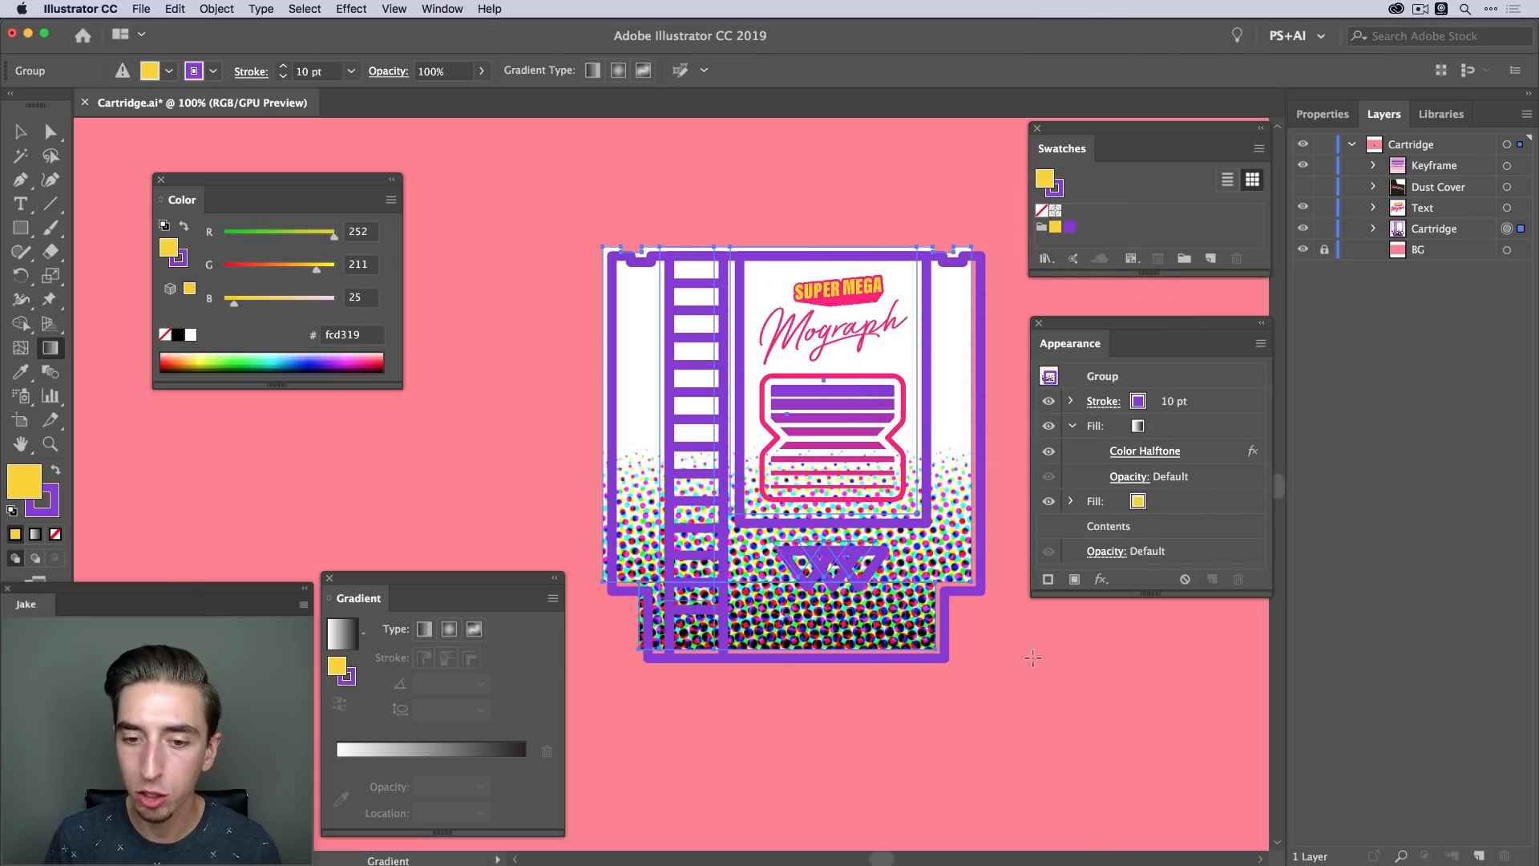
# Hide the cartridge group's purple stroke and examine the color halftone dots up close and at full size
pyautogui.press('v')
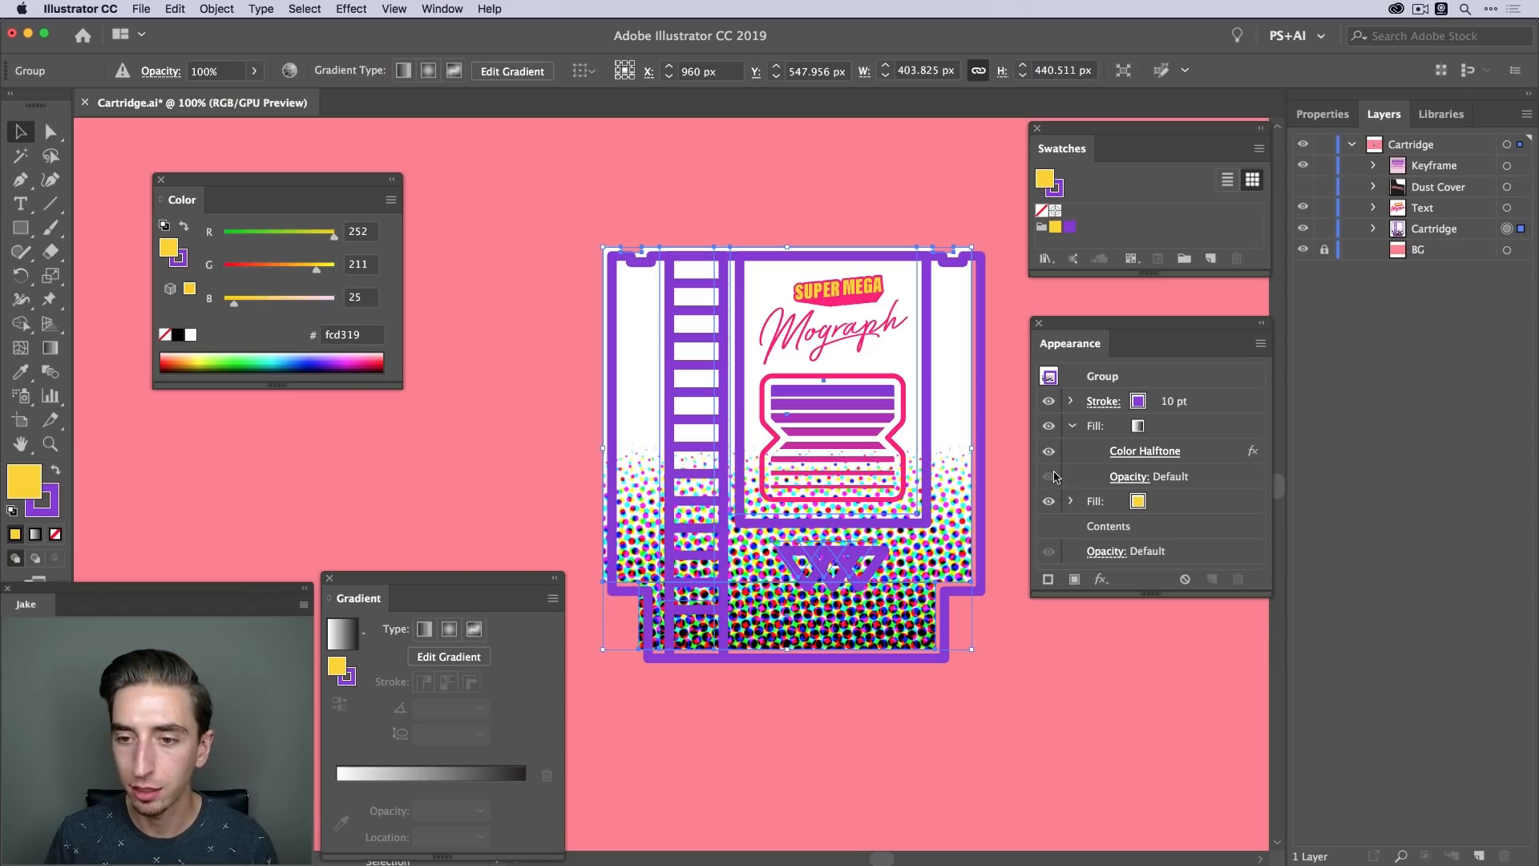
pyautogui.click(1048, 401)
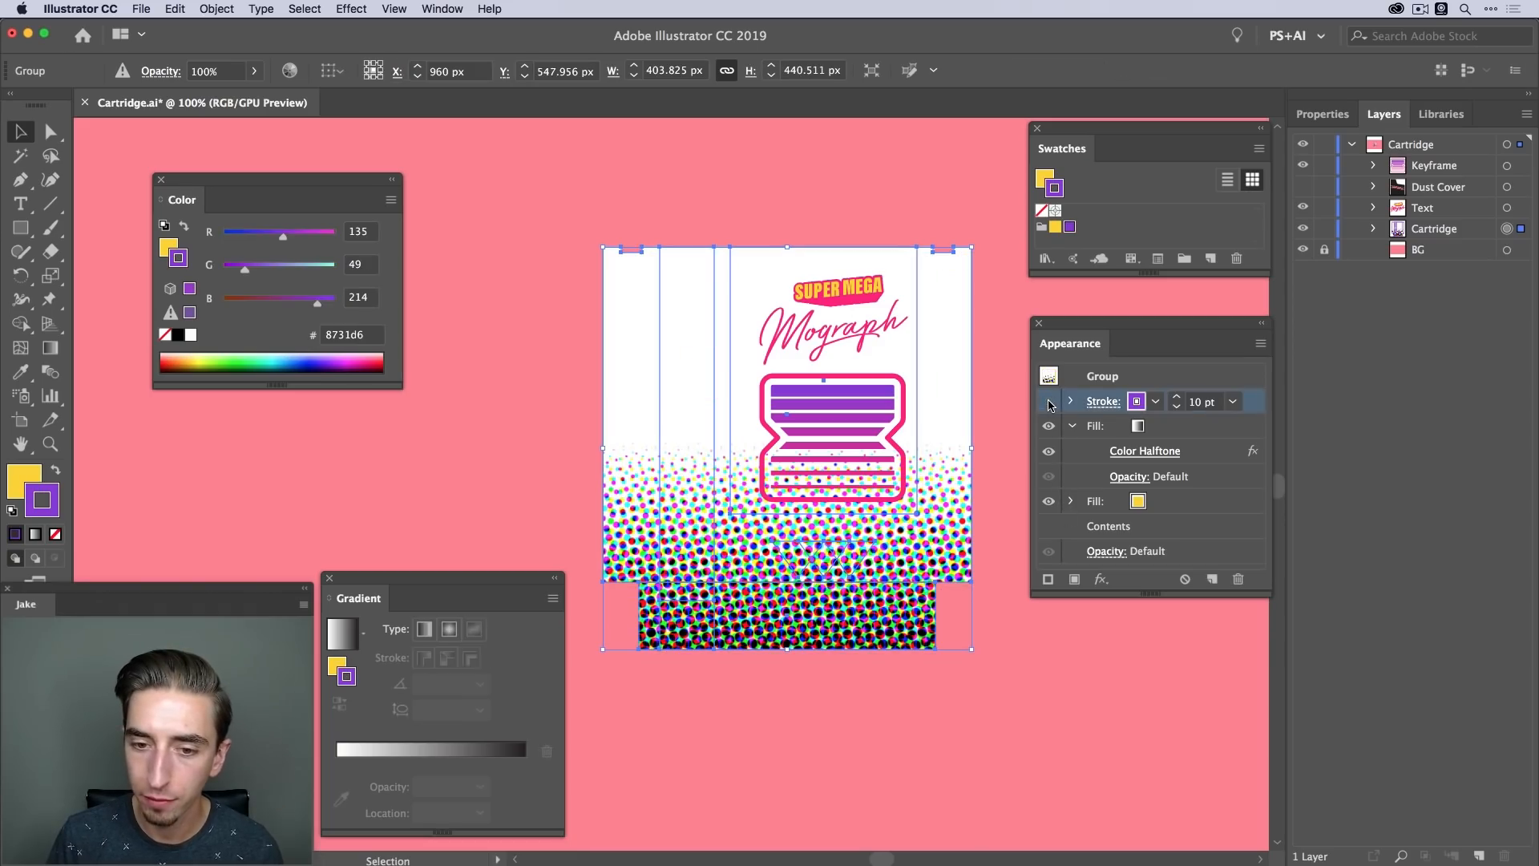
pyautogui.click(1041, 738)
pyautogui.press('z')
pyautogui.moveTo(783, 536); pyautogui.dragTo(854, 552)
pyautogui.hscroll(-5, 854, 551)
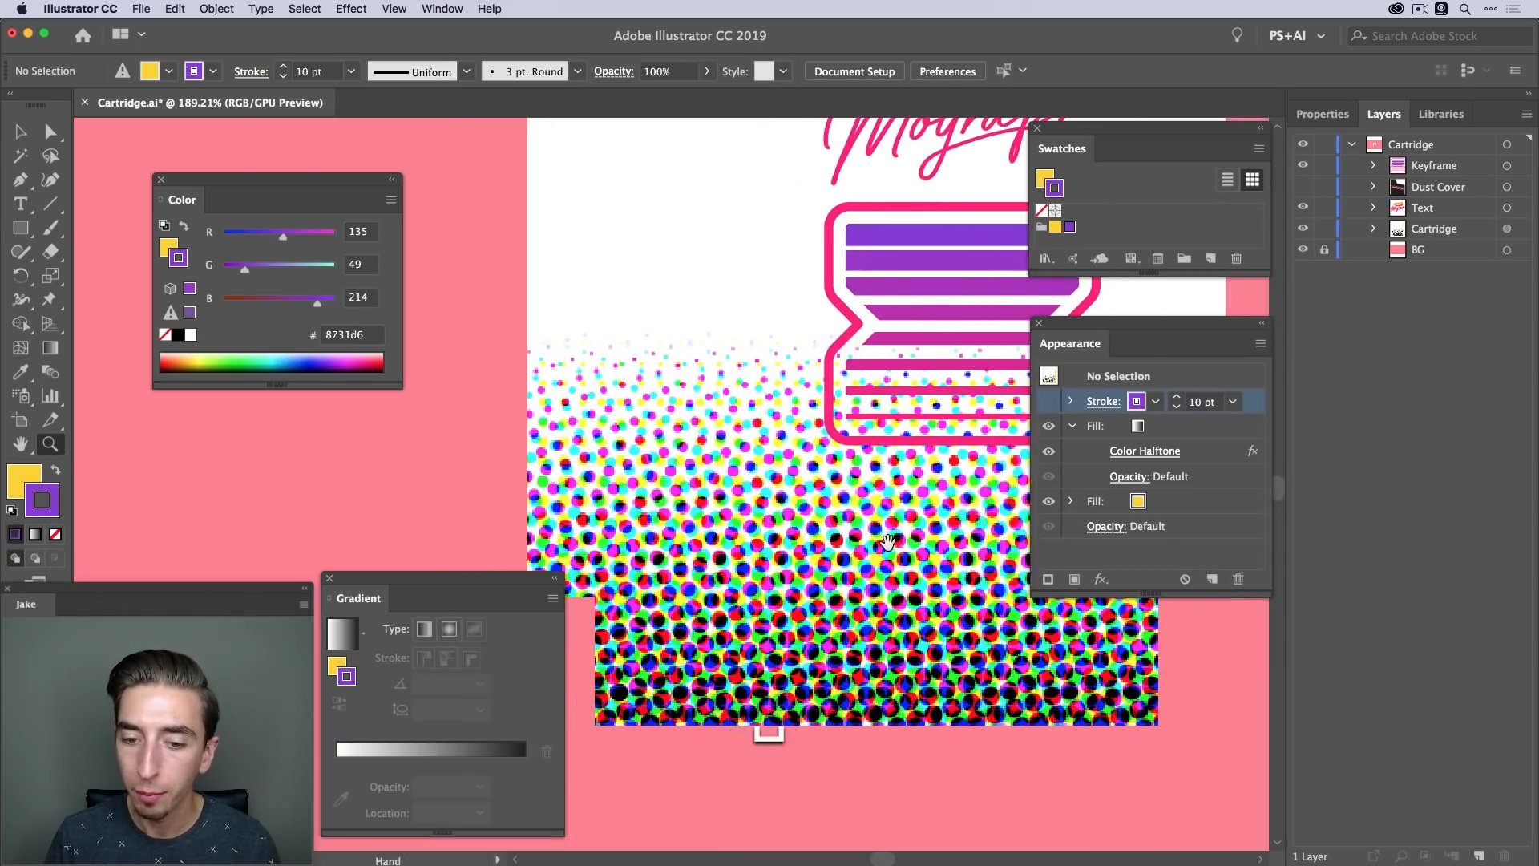
pyautogui.press('v')
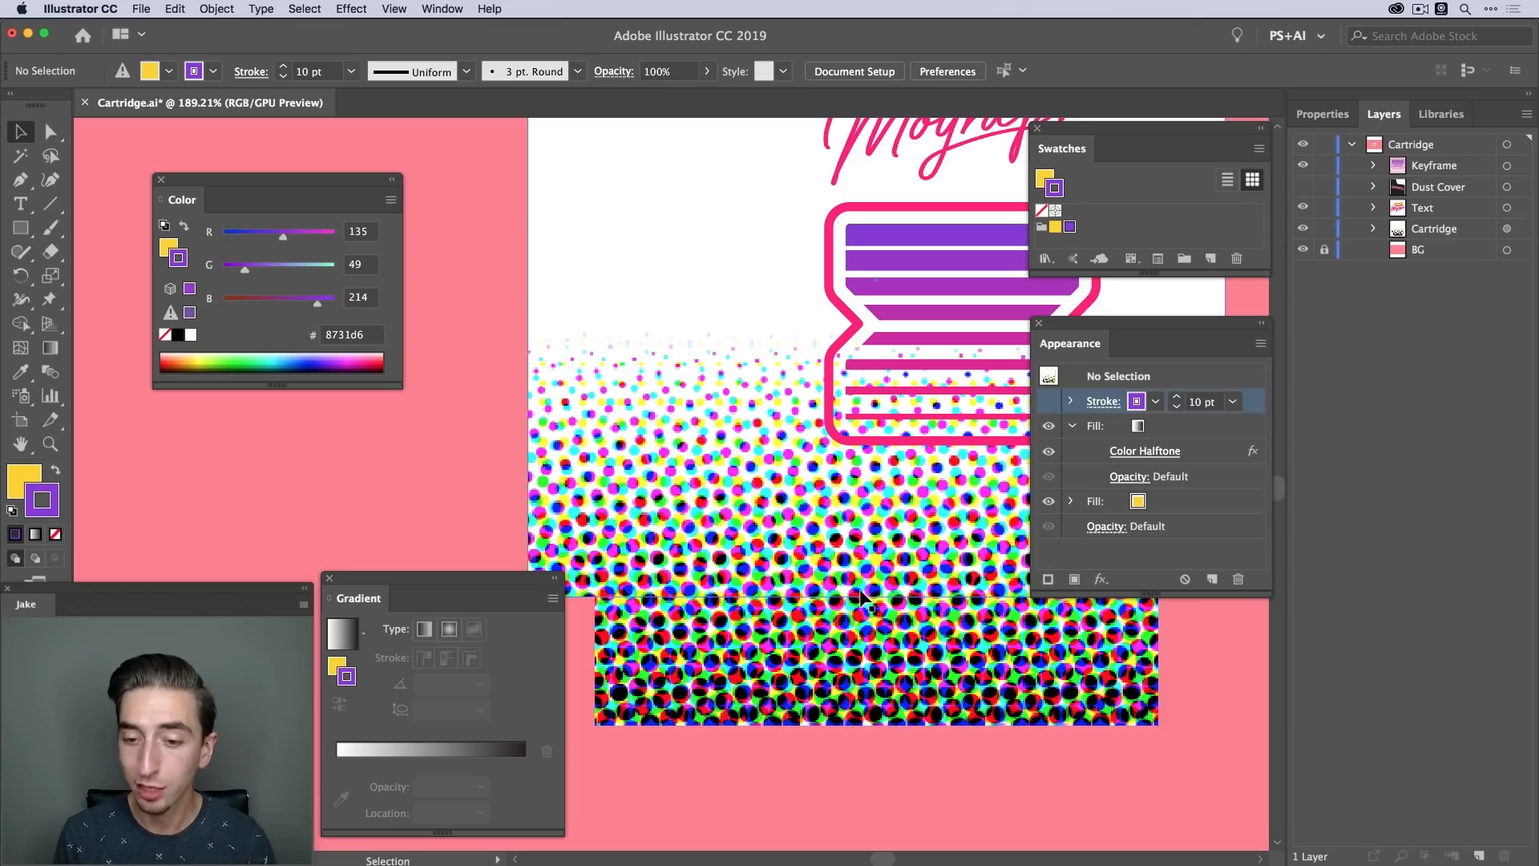
pyautogui.press('super')
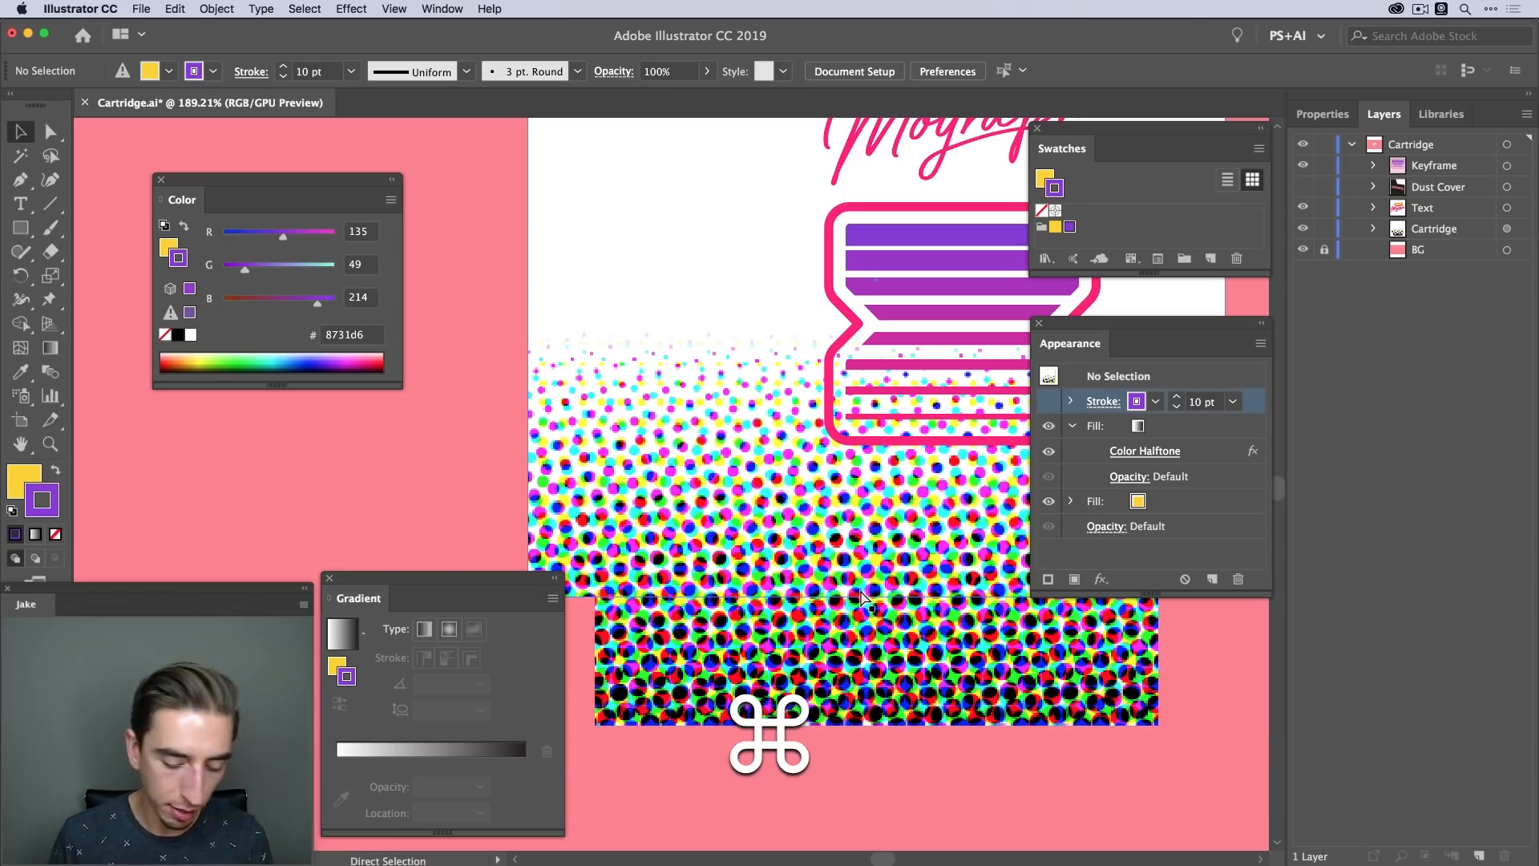
pyautogui.press('super+minus')
pyautogui.press('super+minus')
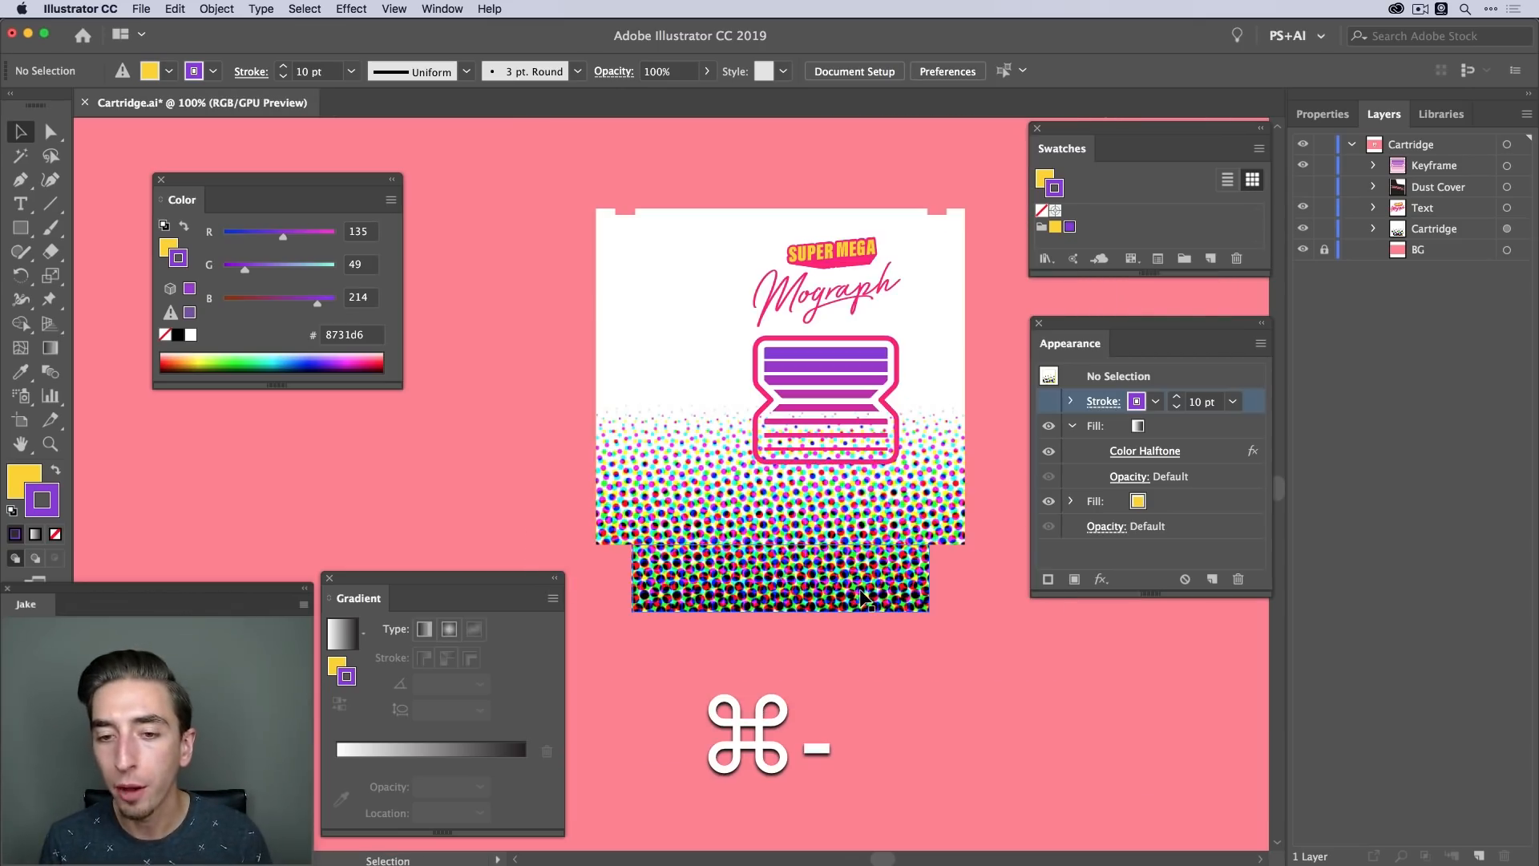
pyautogui.press('v')
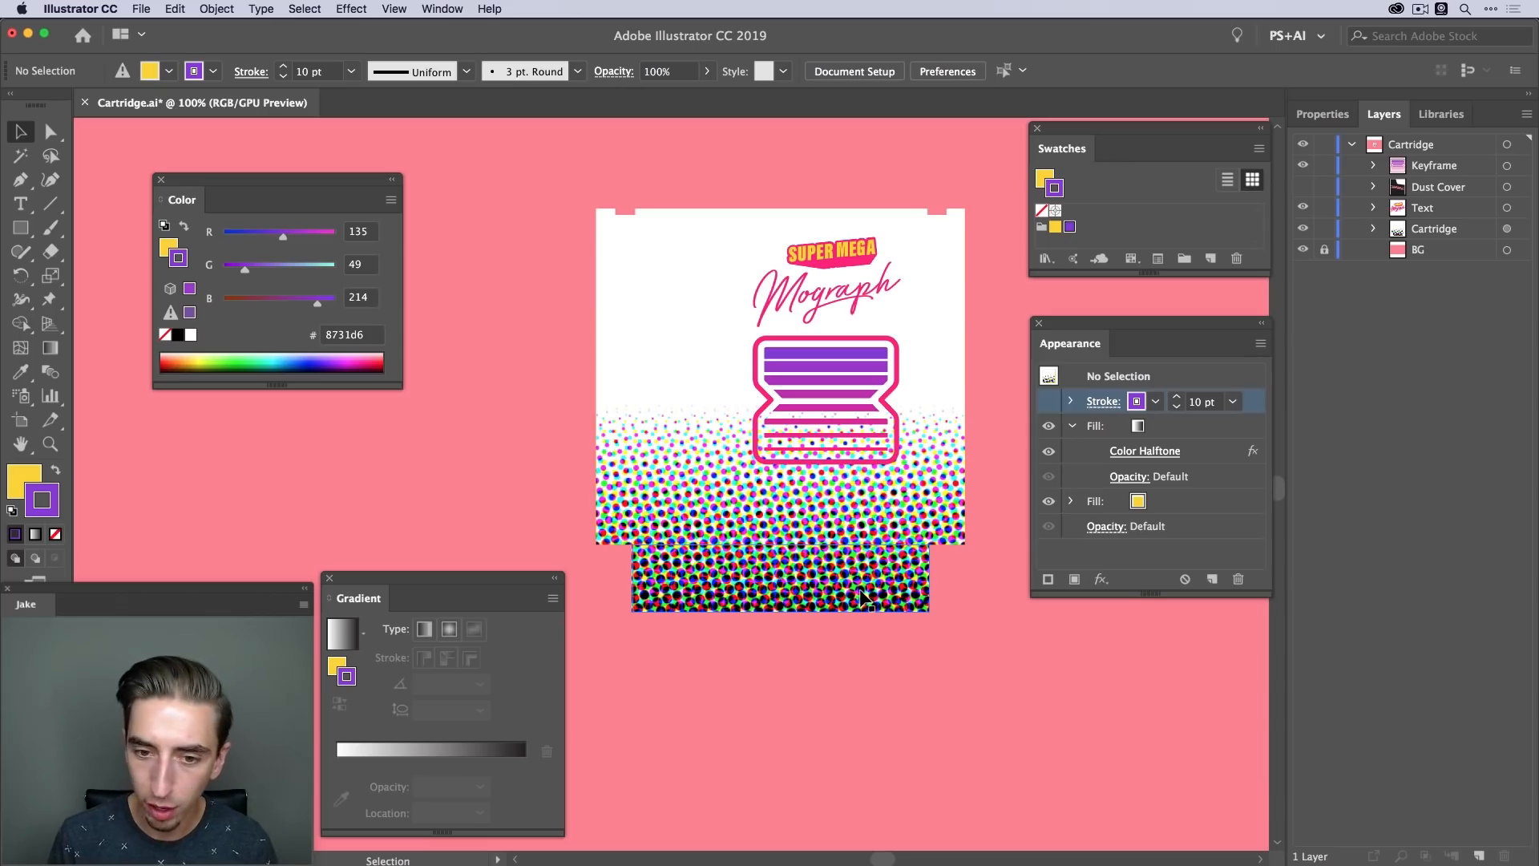
pyautogui.click(858, 549)
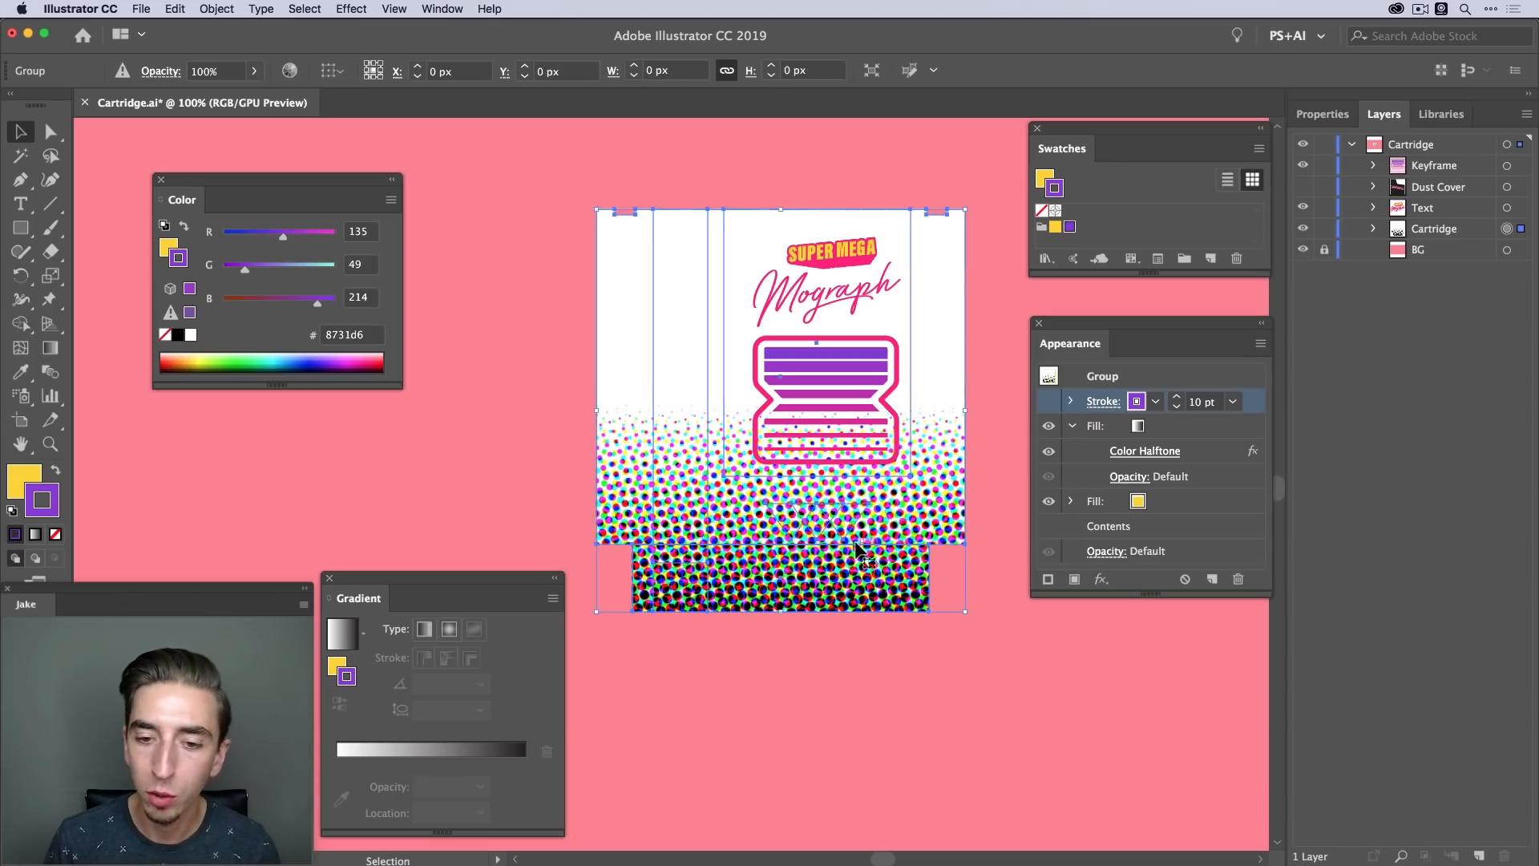
pyautogui.click(862, 671)
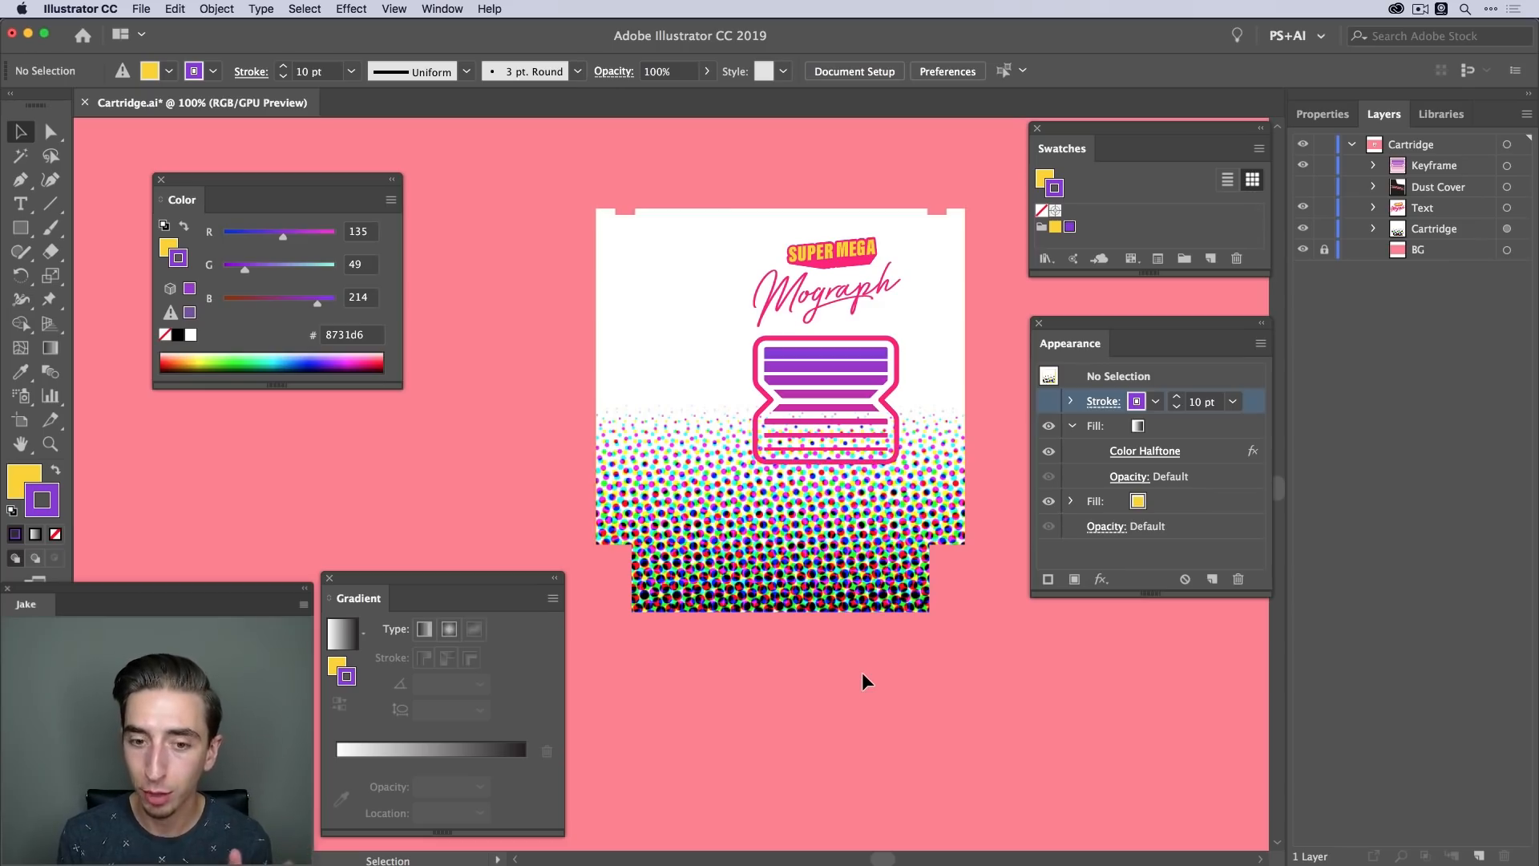
# Edit the cartridge group's Color Halftone effect so the screen angles of channels 2, 3 and 4 are 108, matching channel 1
pyautogui.click(1145, 451)
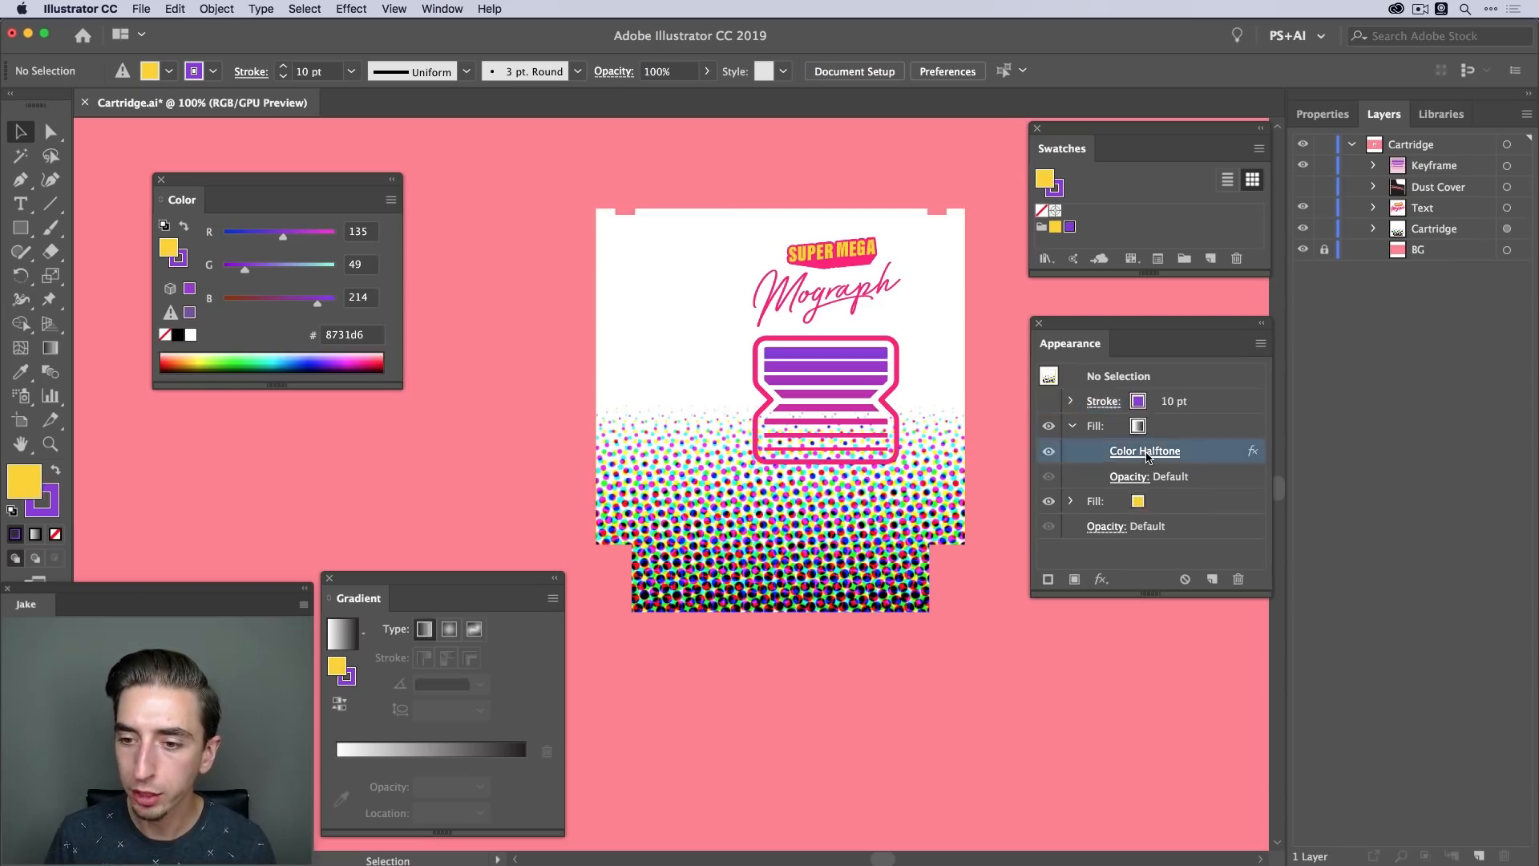
pyautogui.click(1126, 367)
pyautogui.click(1142, 451)
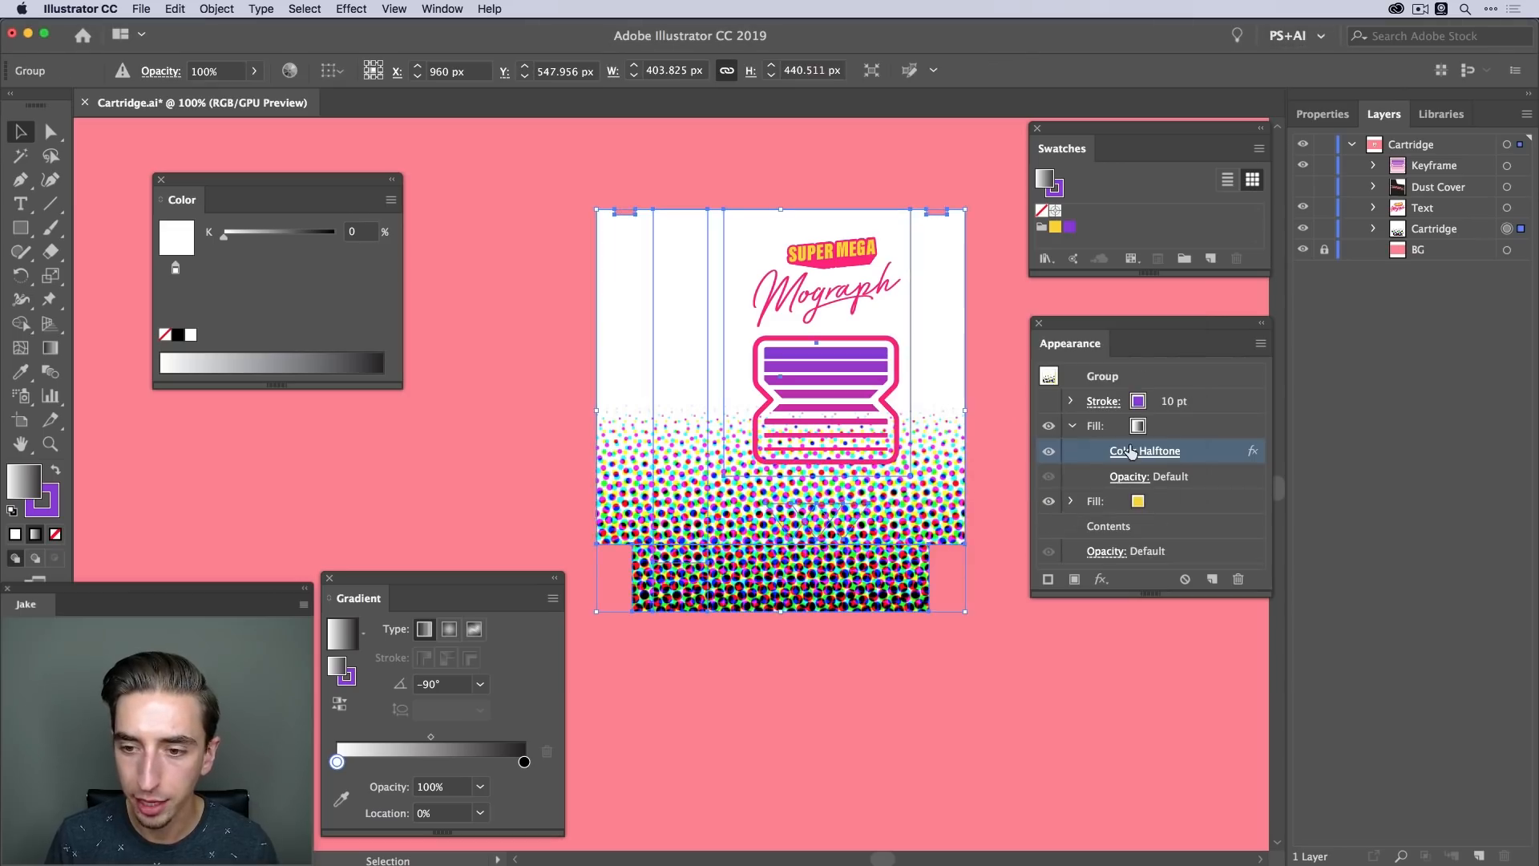
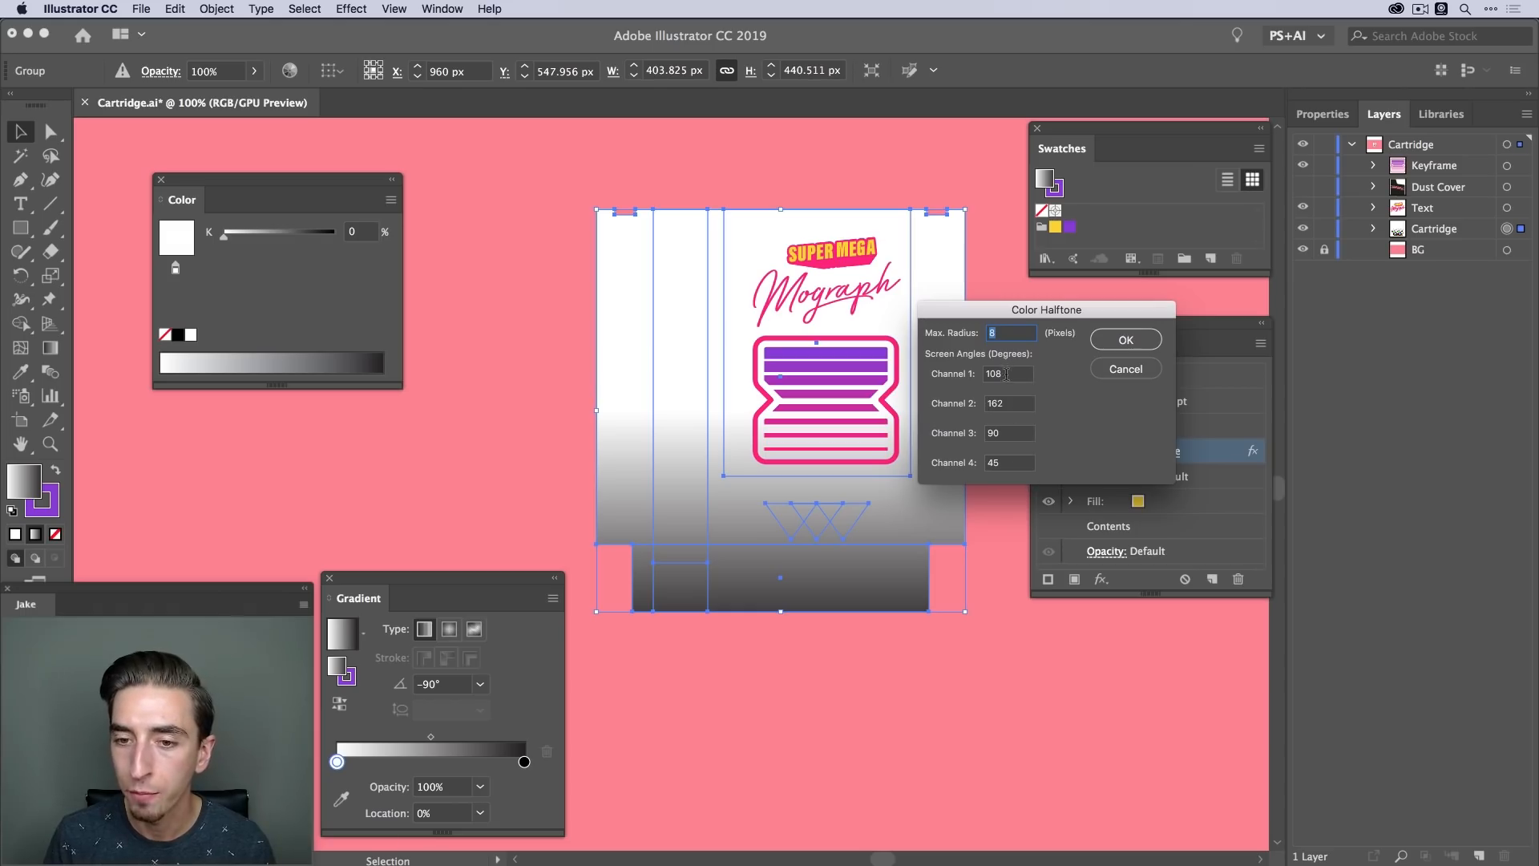
pyautogui.doubleClick(1006, 403)
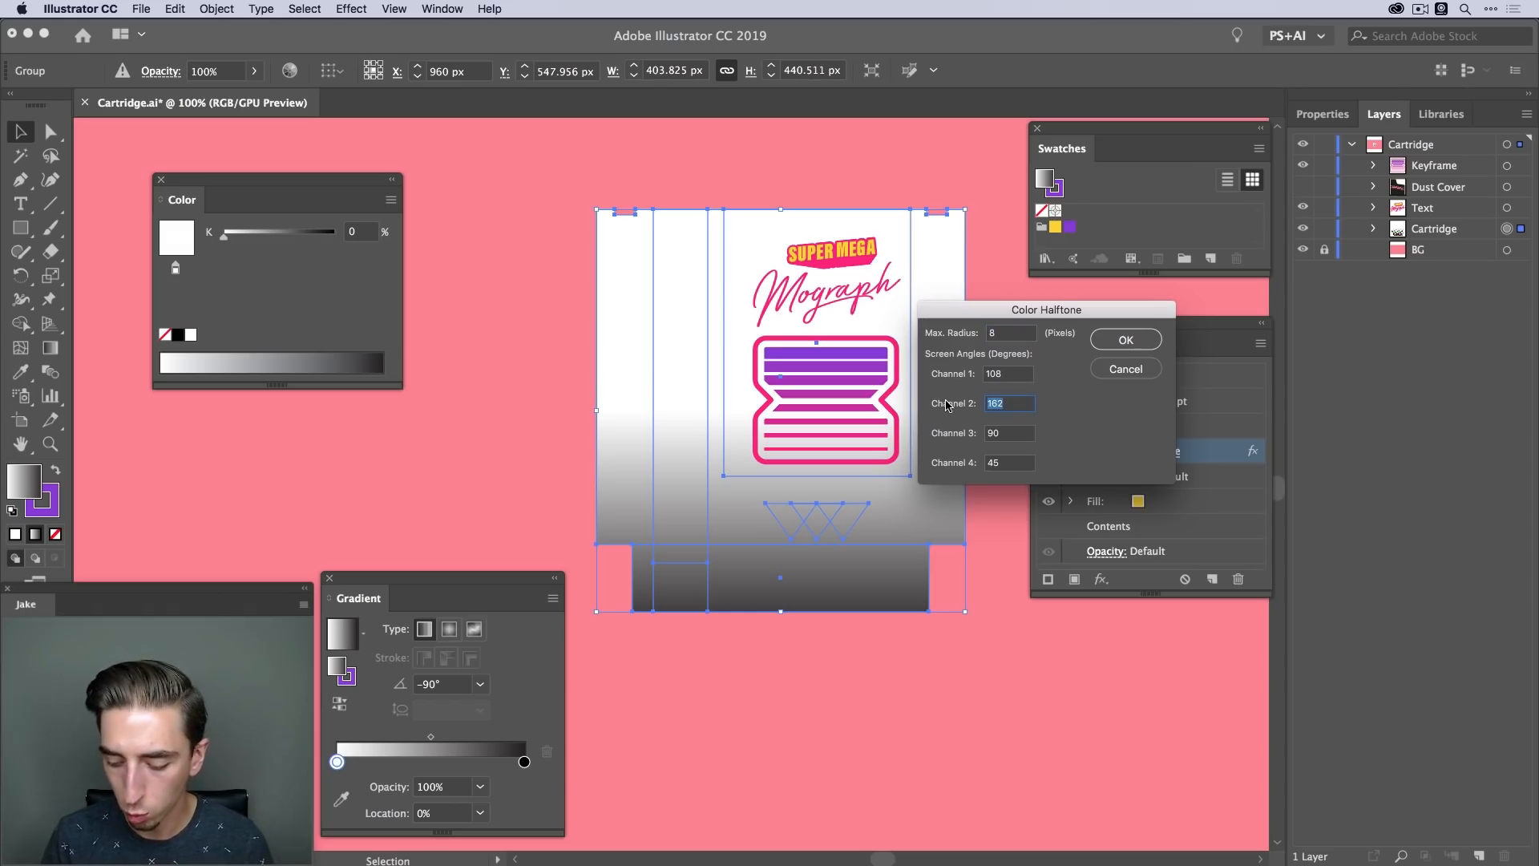
pyautogui.write('108')
pyautogui.press('Tab')
pyautogui.write('1080')
pyautogui.press('BackSpace')
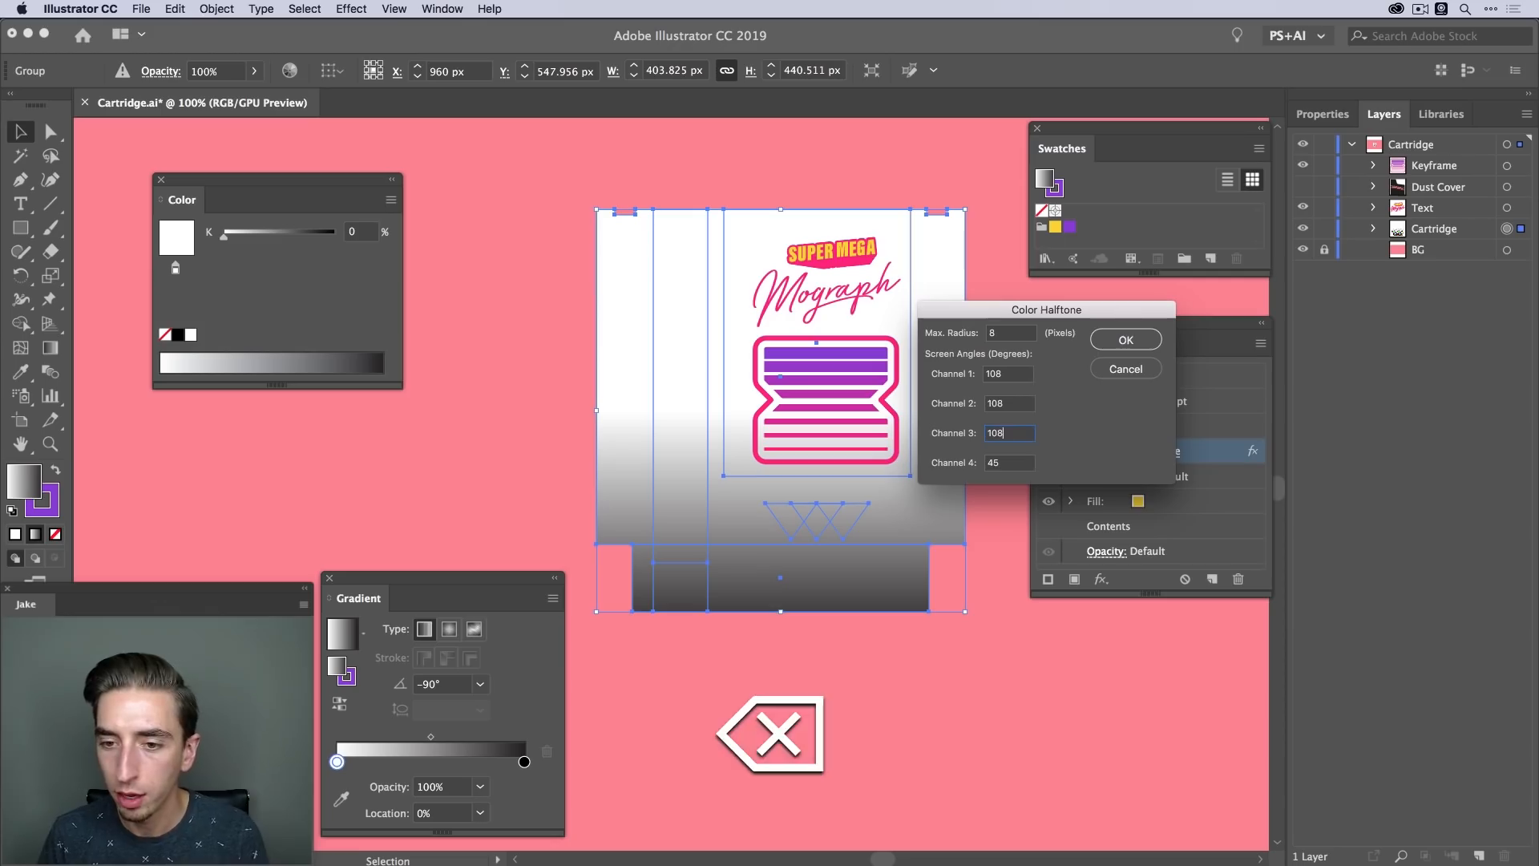
pyautogui.press('Tab')
pyautogui.write('108')
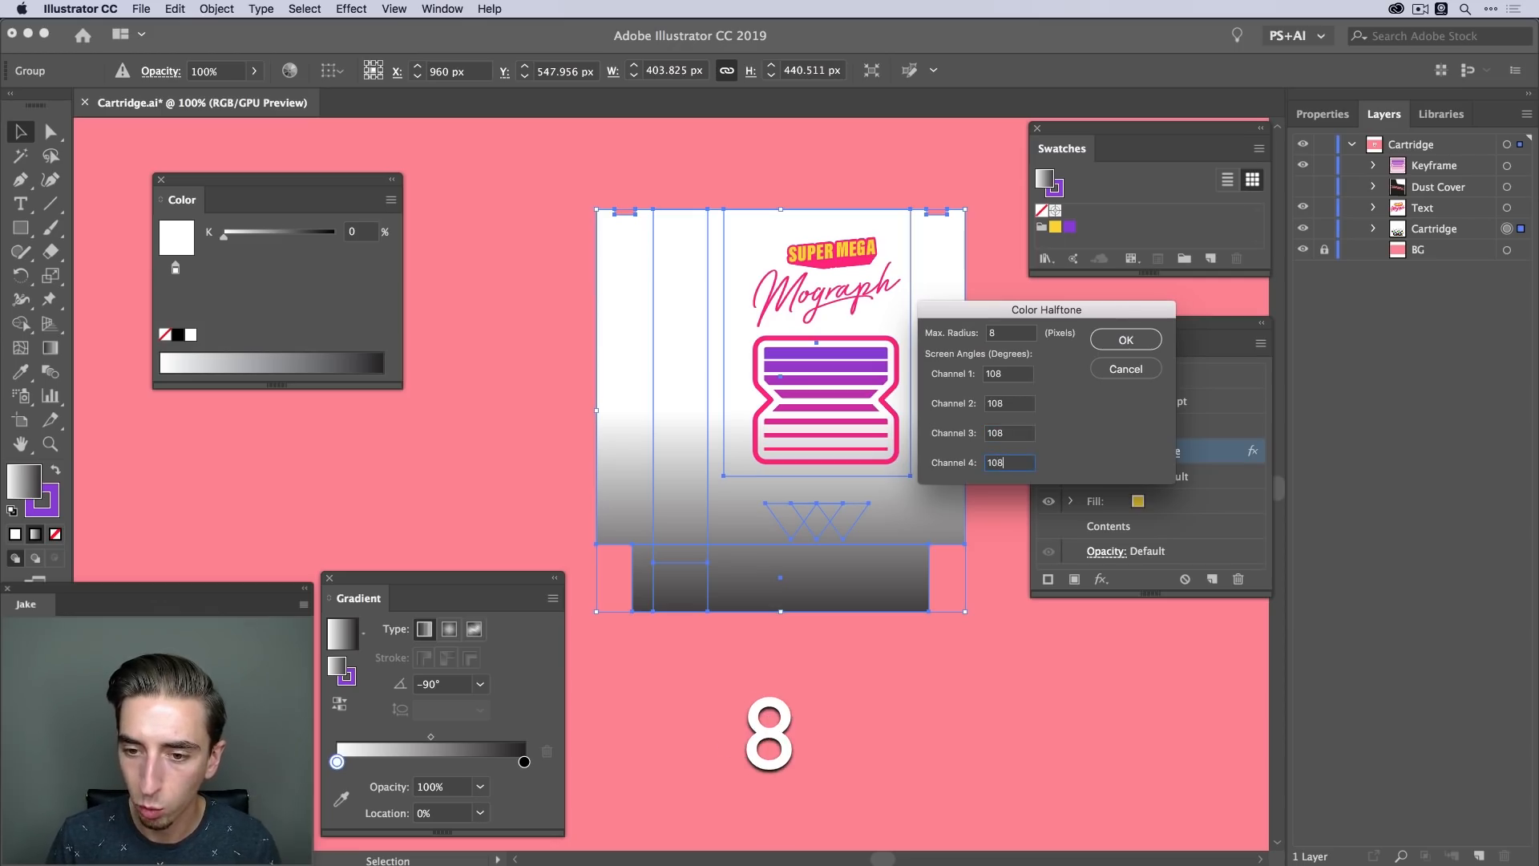
pyautogui.click(1129, 339)
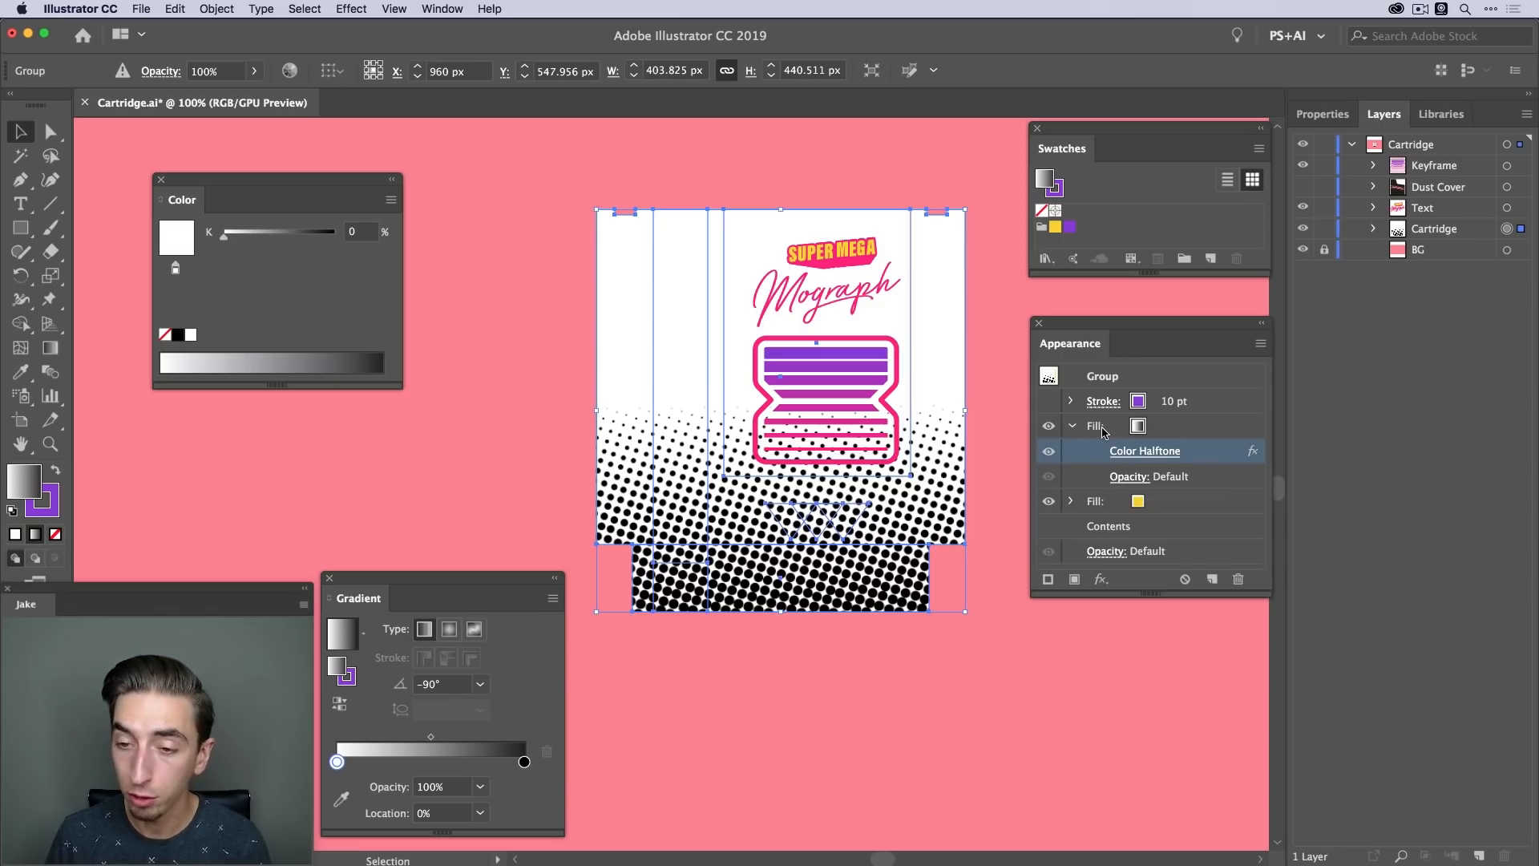
# Set the halftone gradient fill's blending mode to Multiply and show the group's purple stroke again
pyautogui.click(1126, 478)
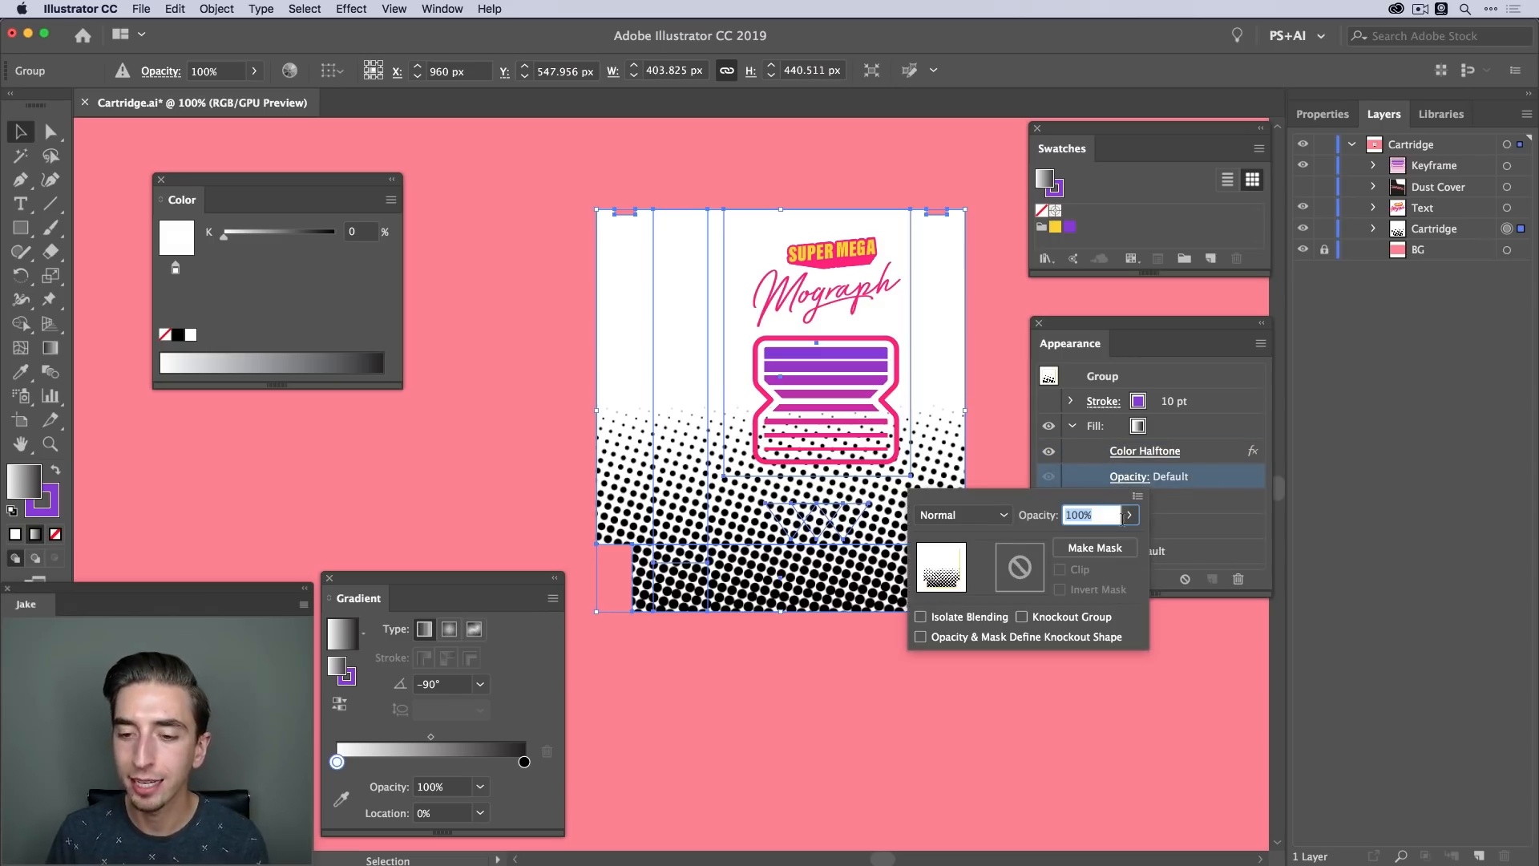
pyautogui.click(966, 515)
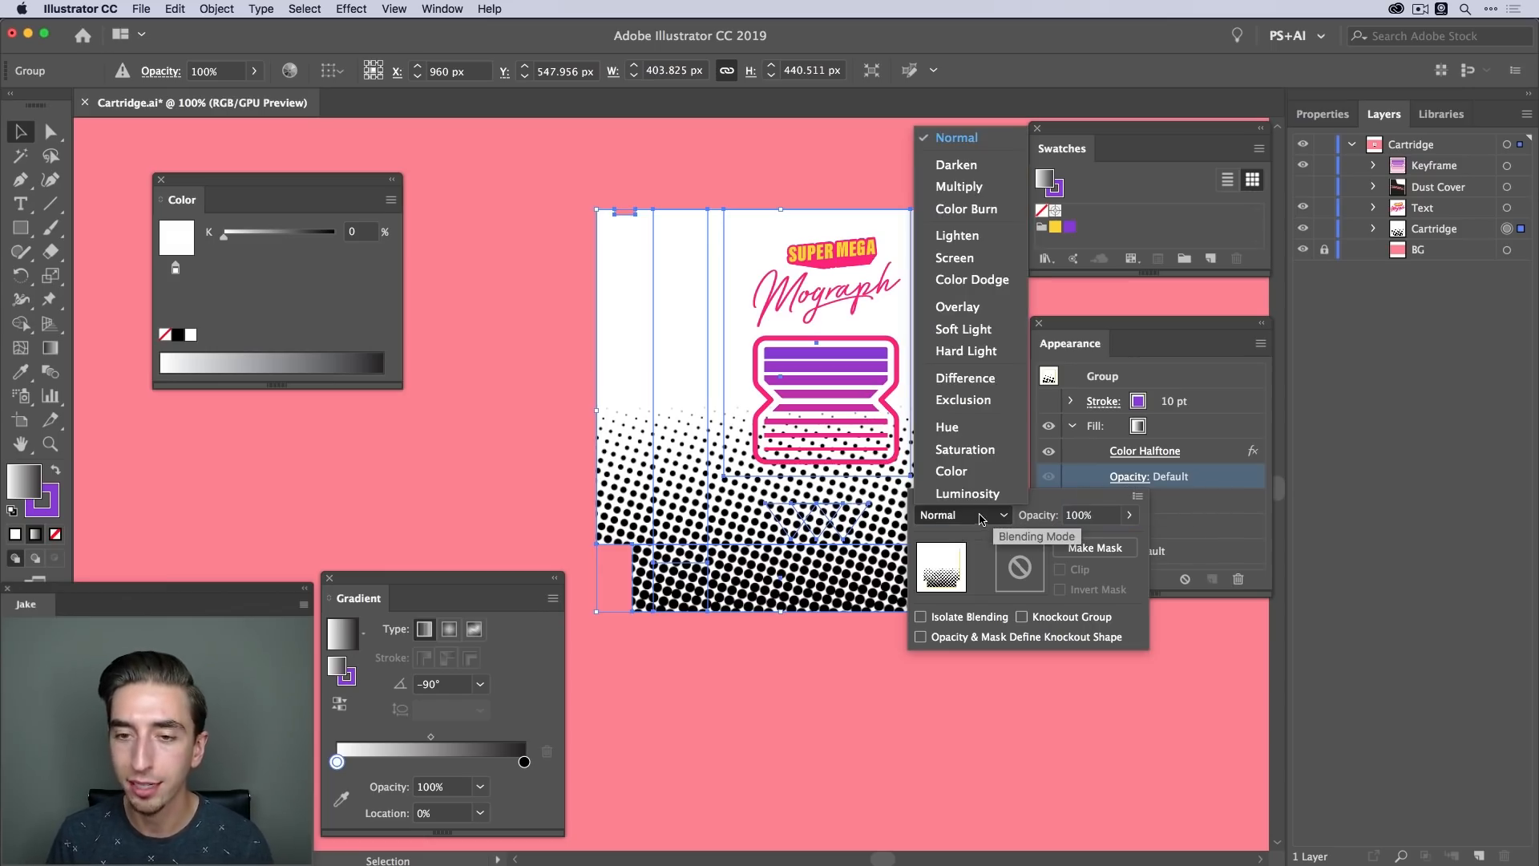
pyautogui.click(959, 188)
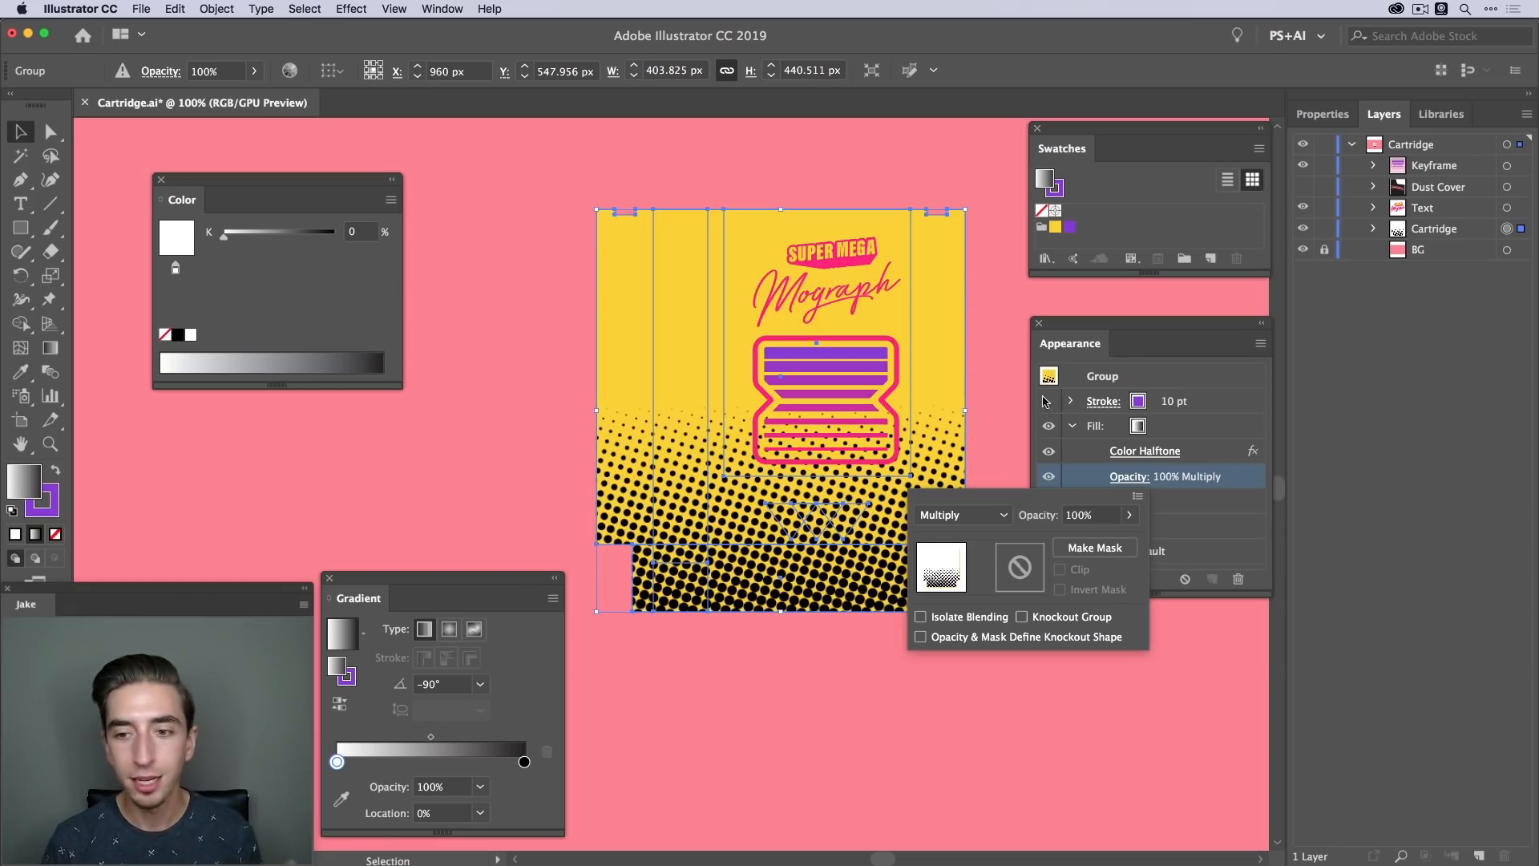
pyautogui.click(1242, 487)
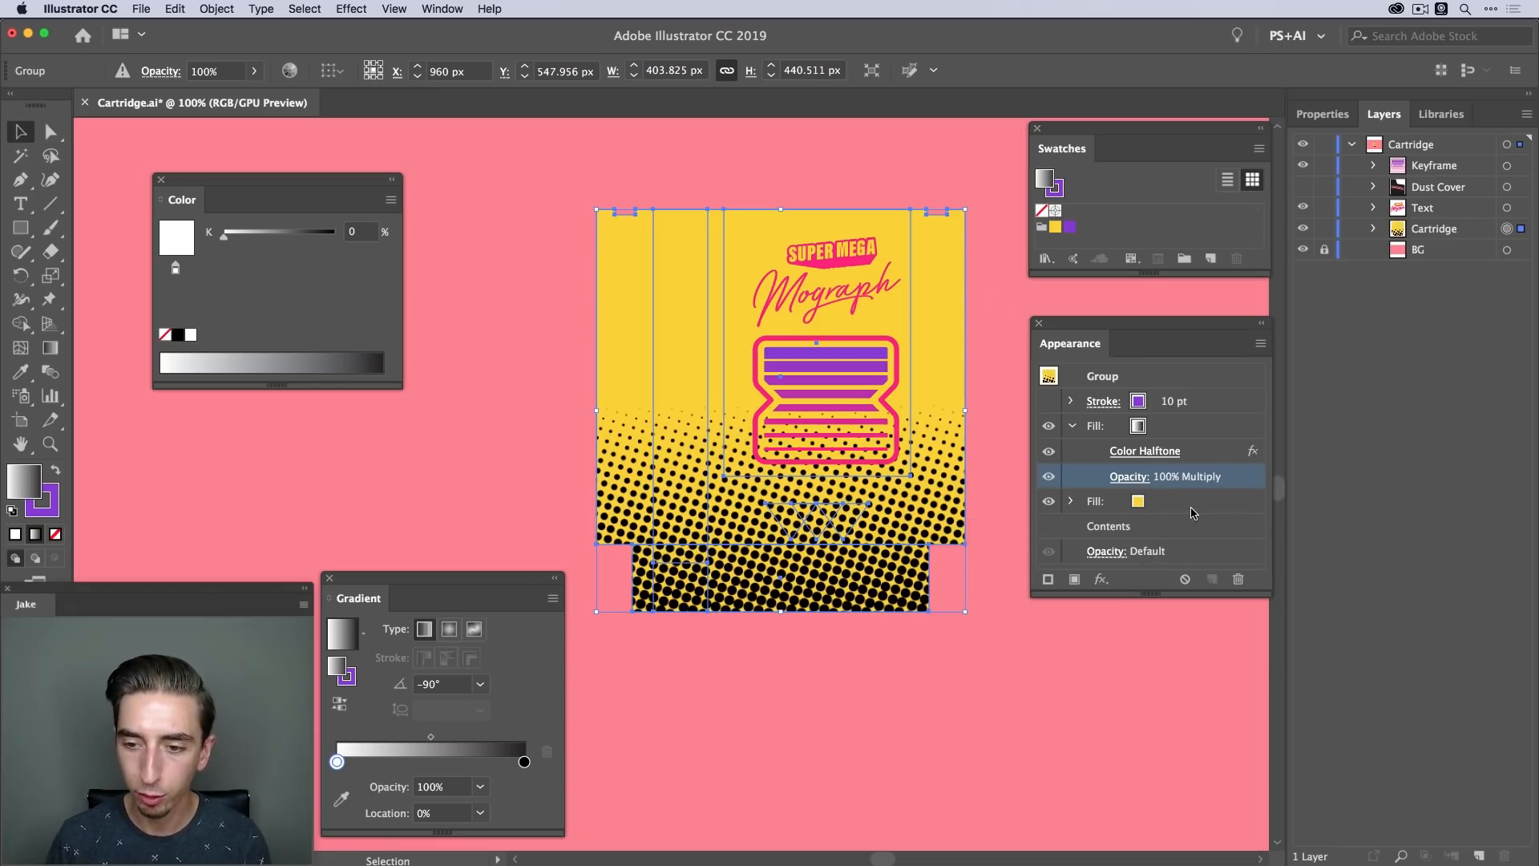
pyautogui.click(1048, 401)
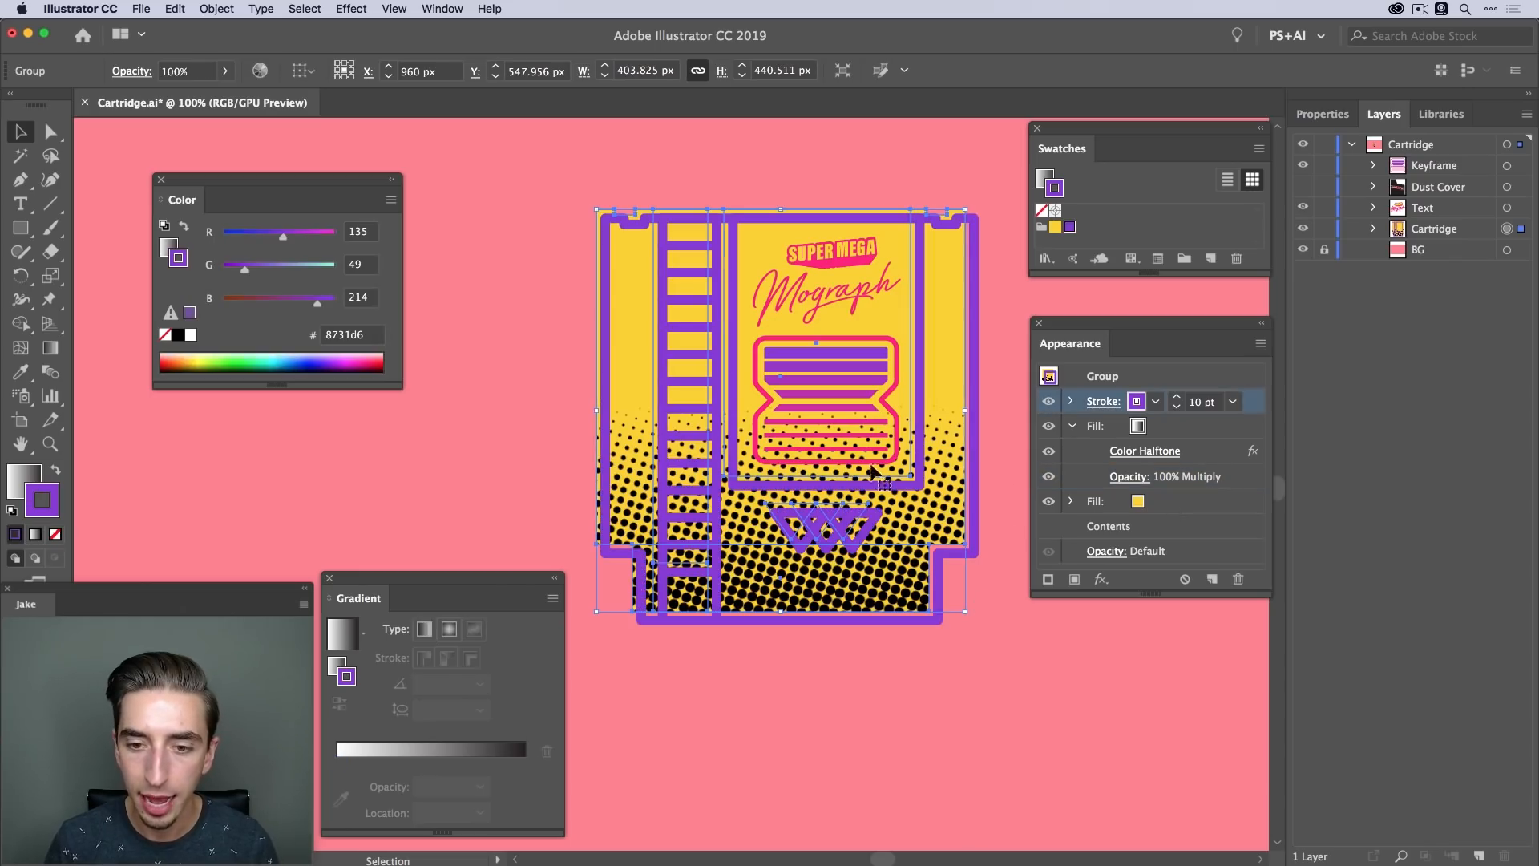
pyautogui.click(988, 302)
pyautogui.moveTo(961, 328); pyautogui.dragTo(963, 371)
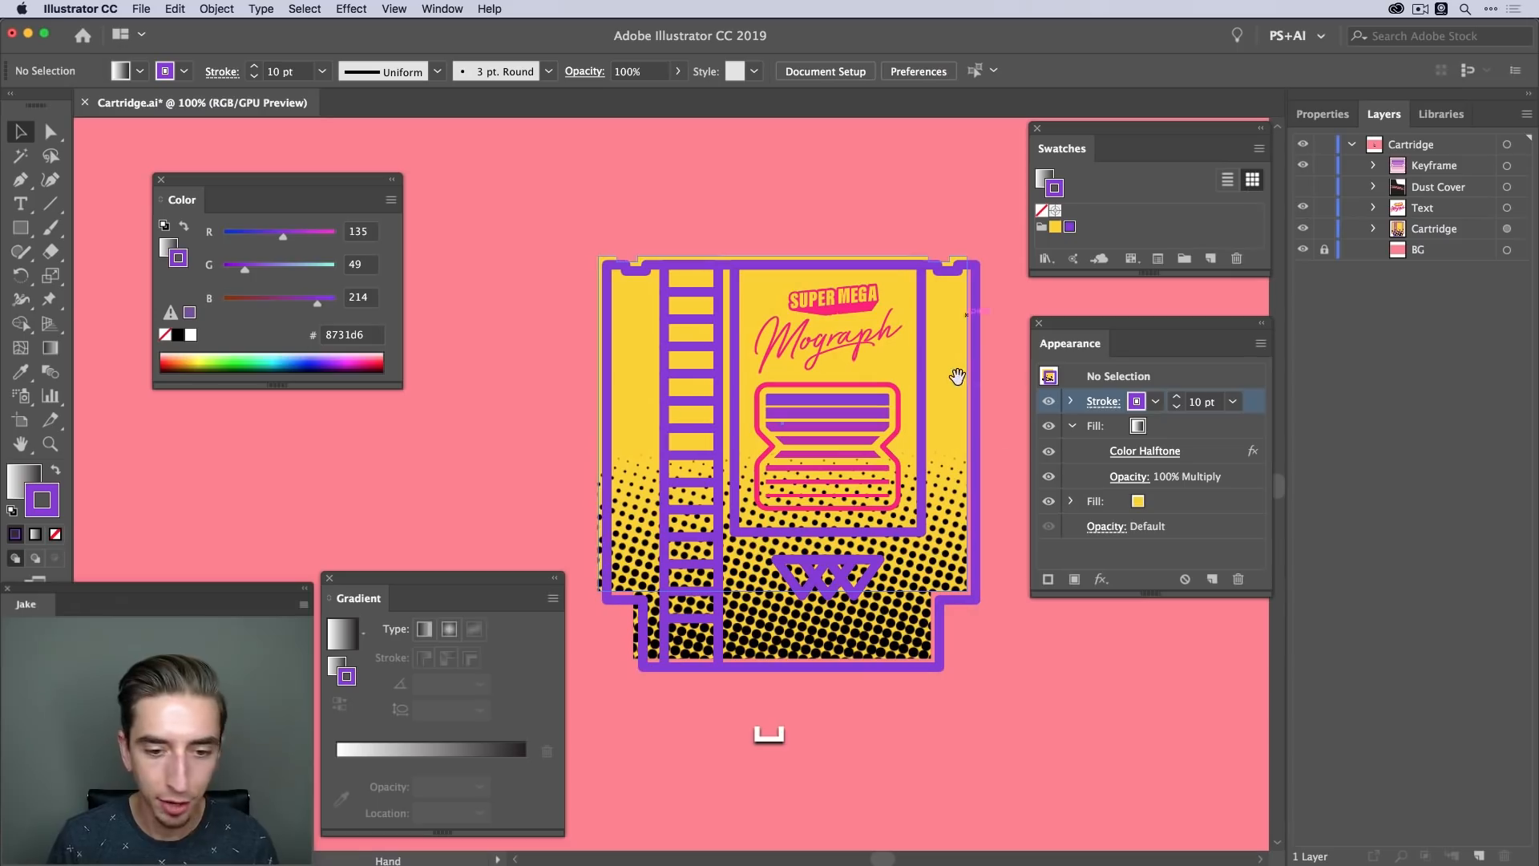
# Reduce the cartridge group's Color Halftone maximum radius to 6 pixels
pyautogui.click(966, 493)
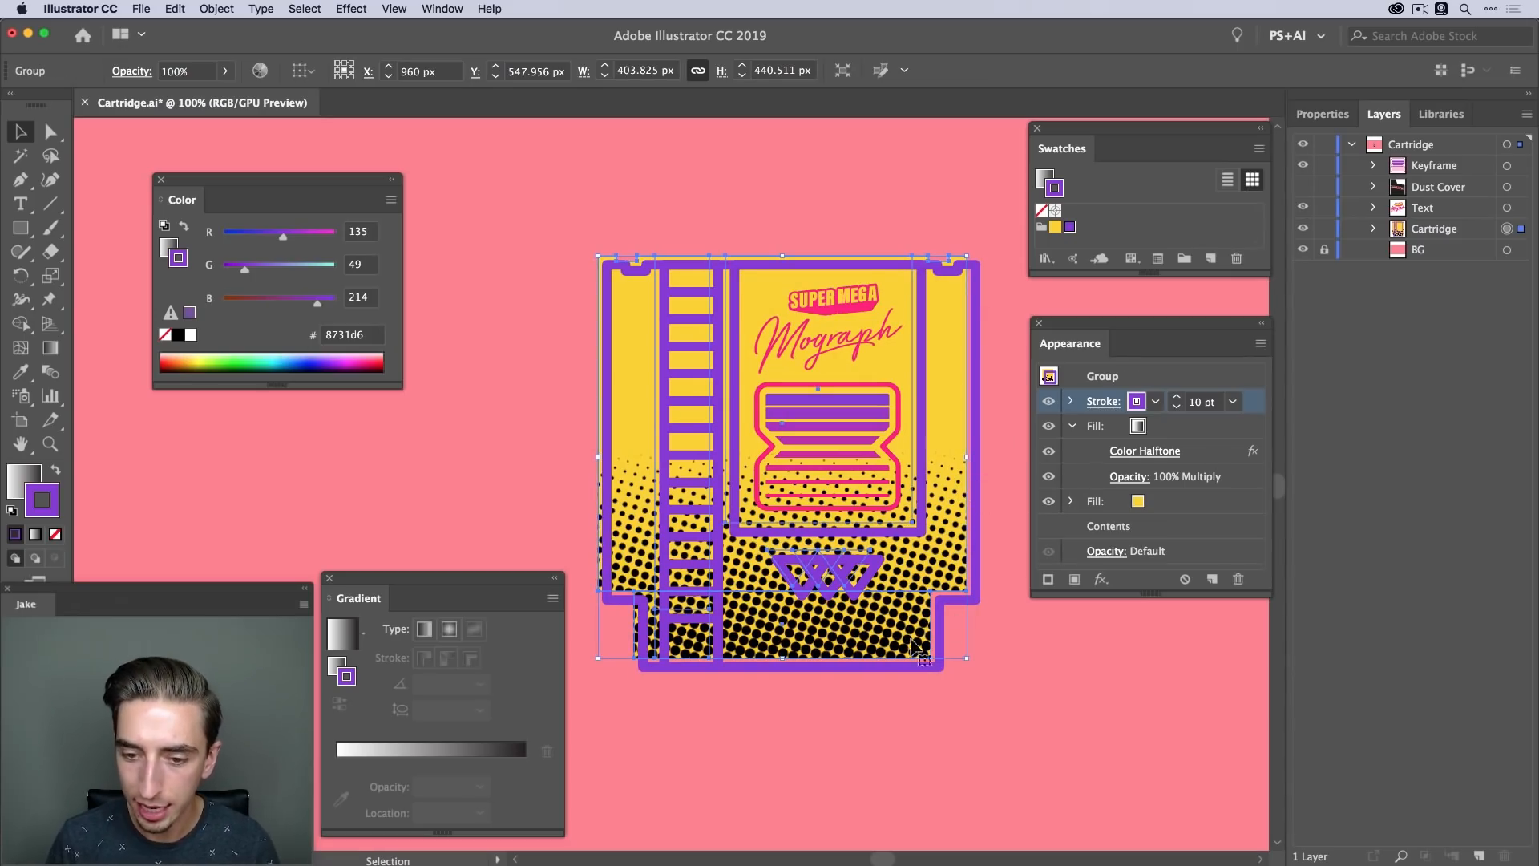
pyautogui.click(1139, 451)
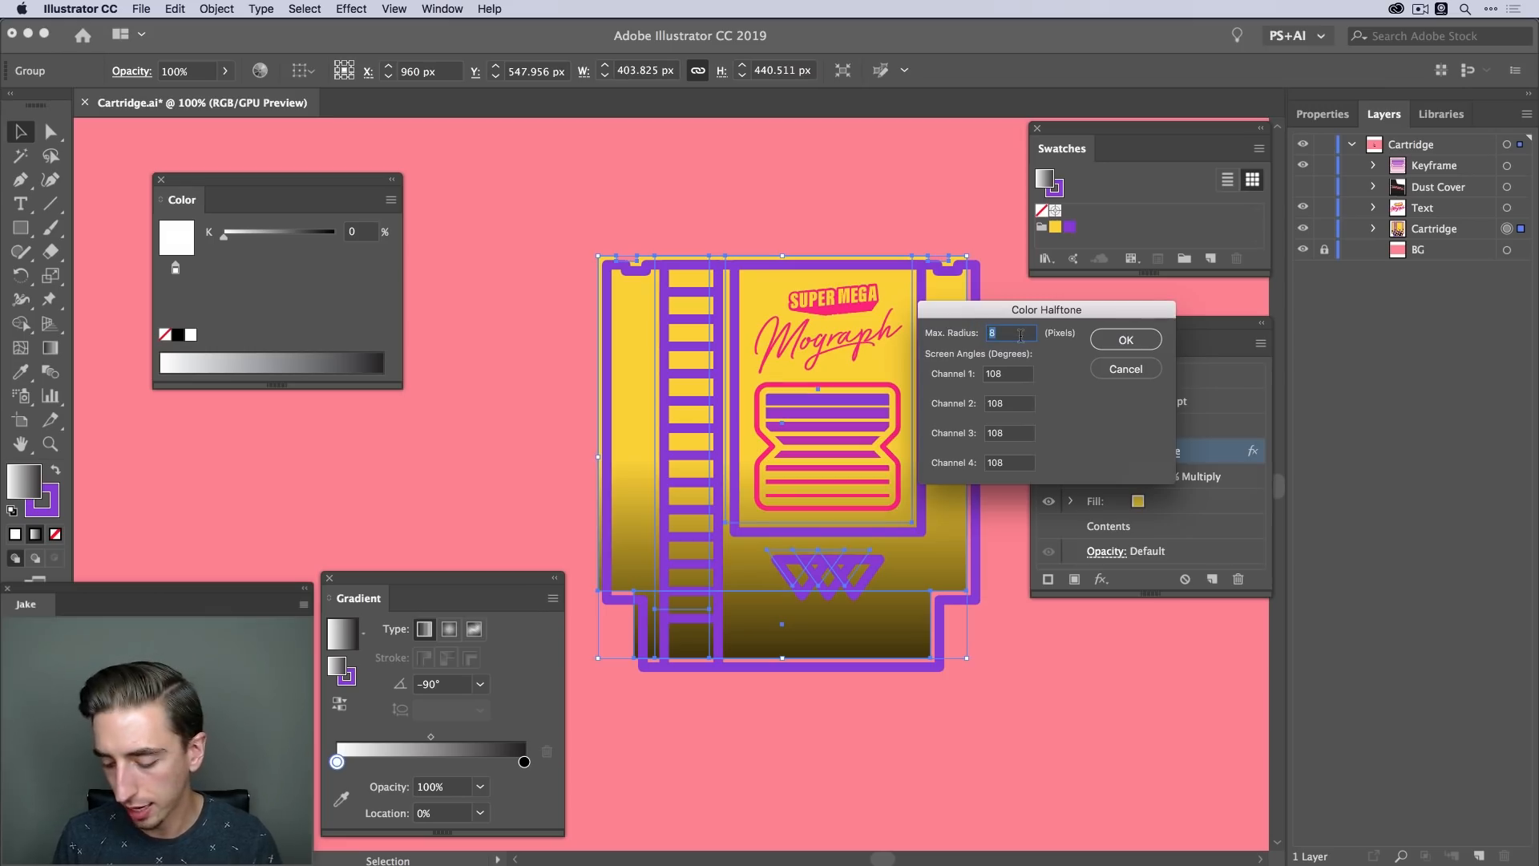
pyautogui.write('6')
pyautogui.click(1134, 340)
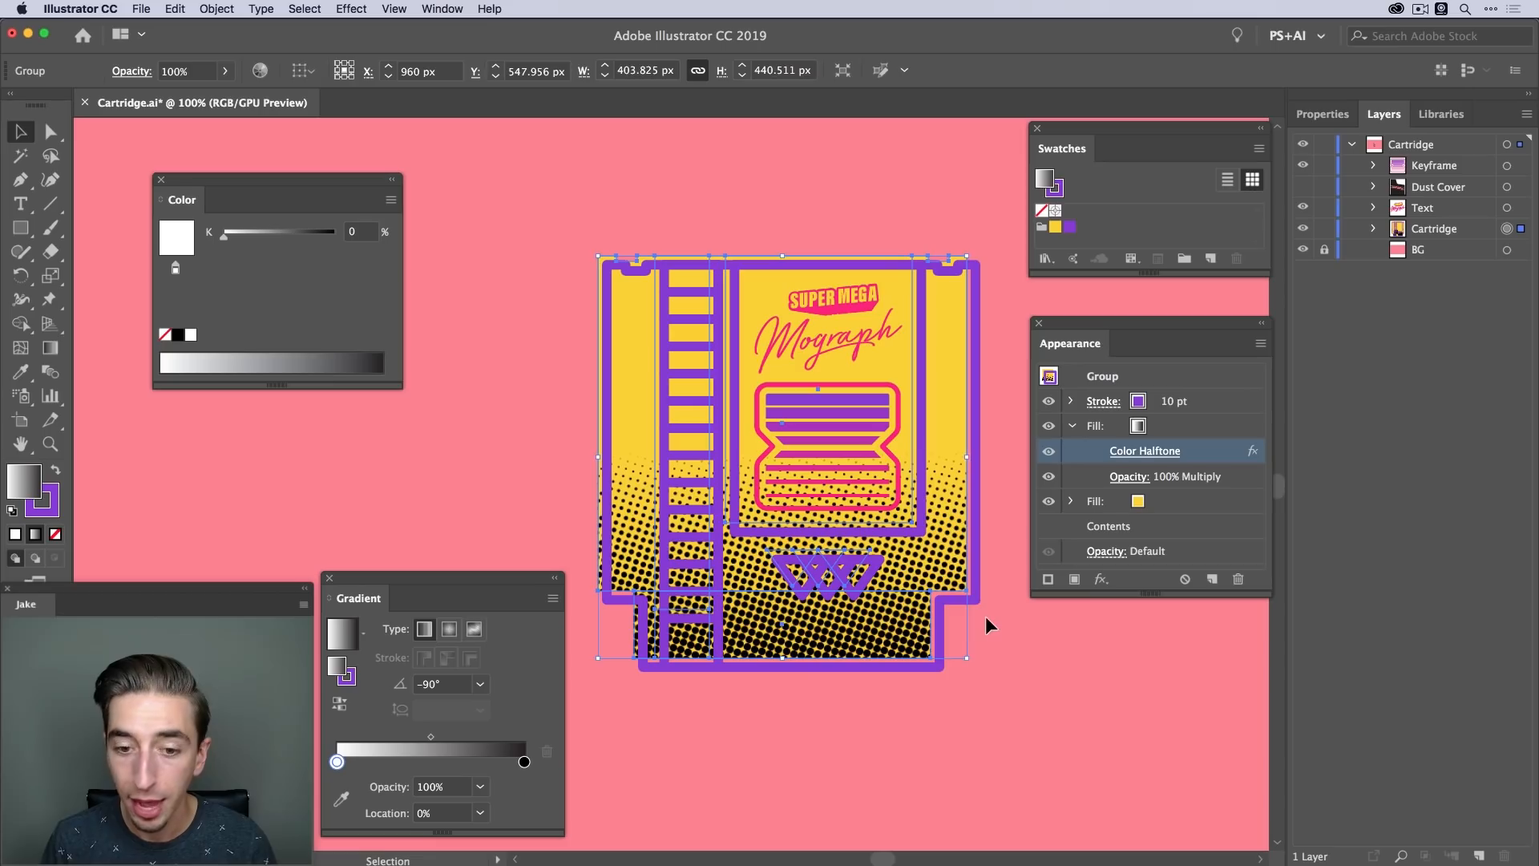
# Shorten the halftone fill's gradient so its dark end sits at the cartridge's lower edge
pyautogui.press('g')
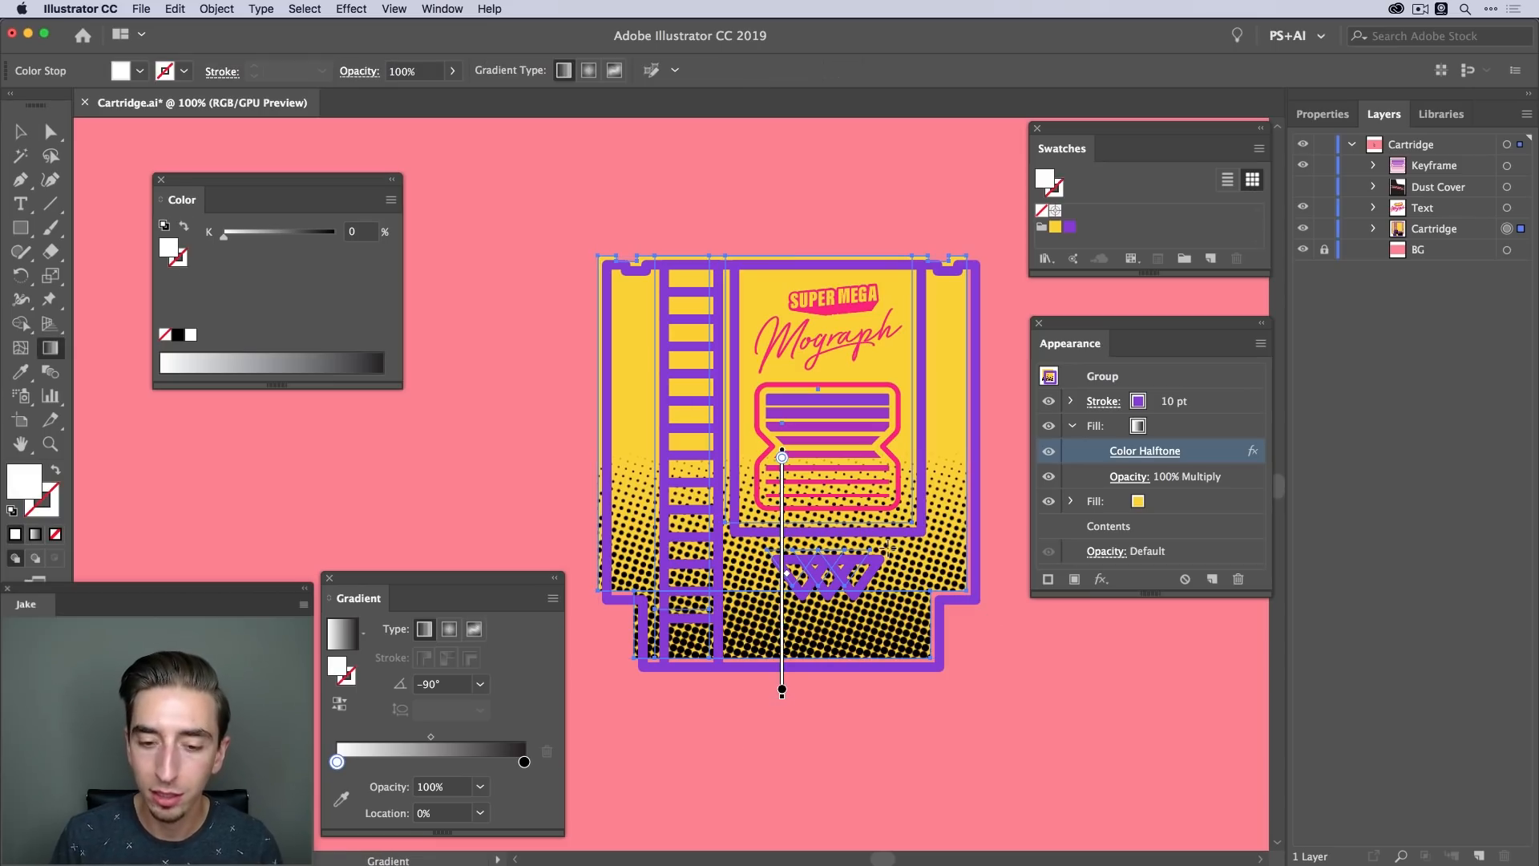
pyautogui.click(1178, 431)
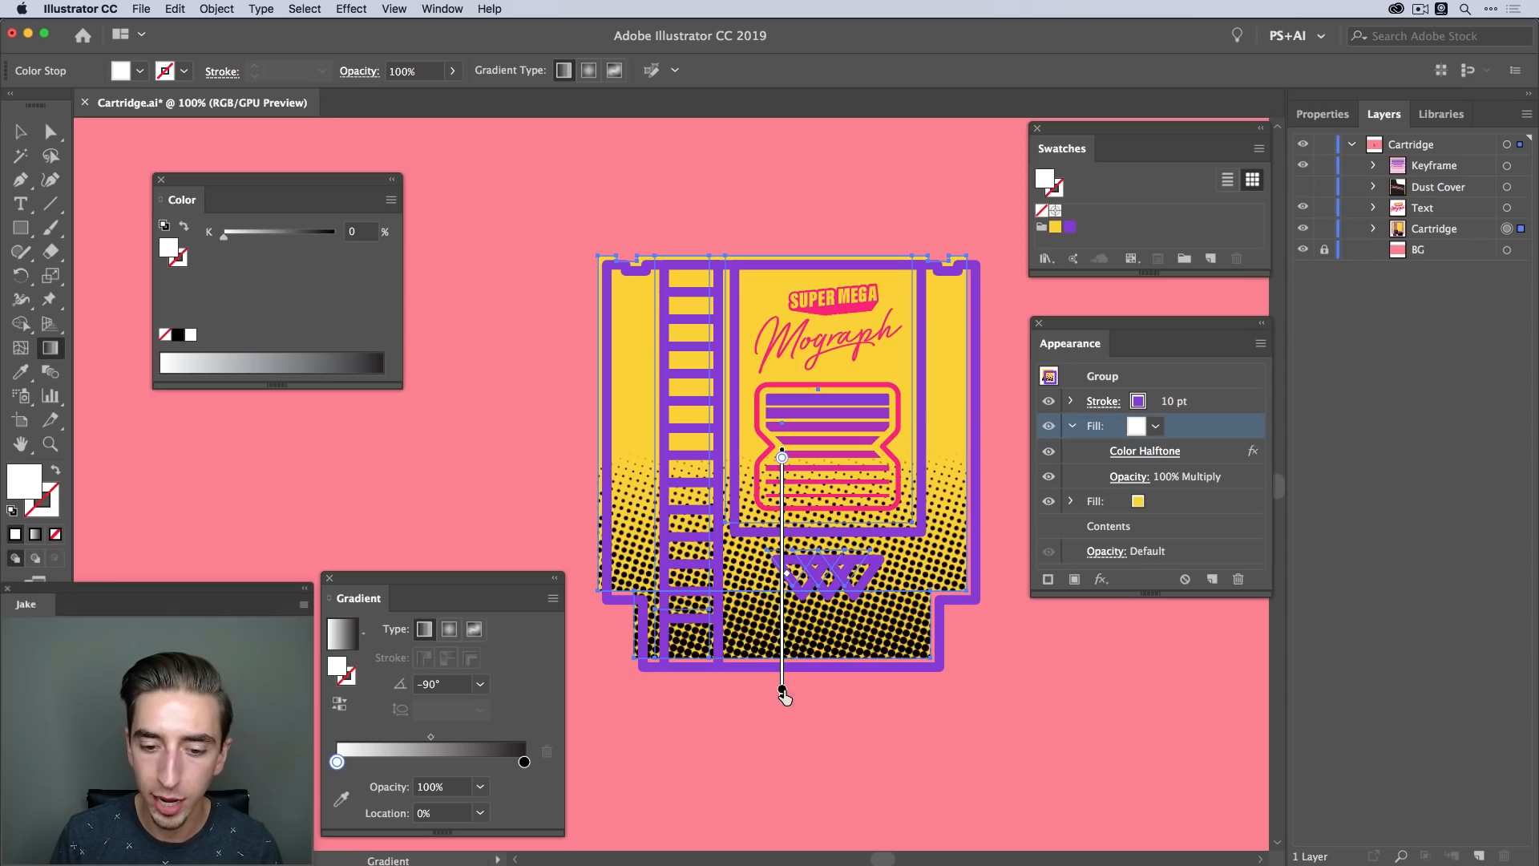
pyautogui.moveTo(784, 689); pyautogui.dragTo(783, 650)
pyautogui.press('super+z')
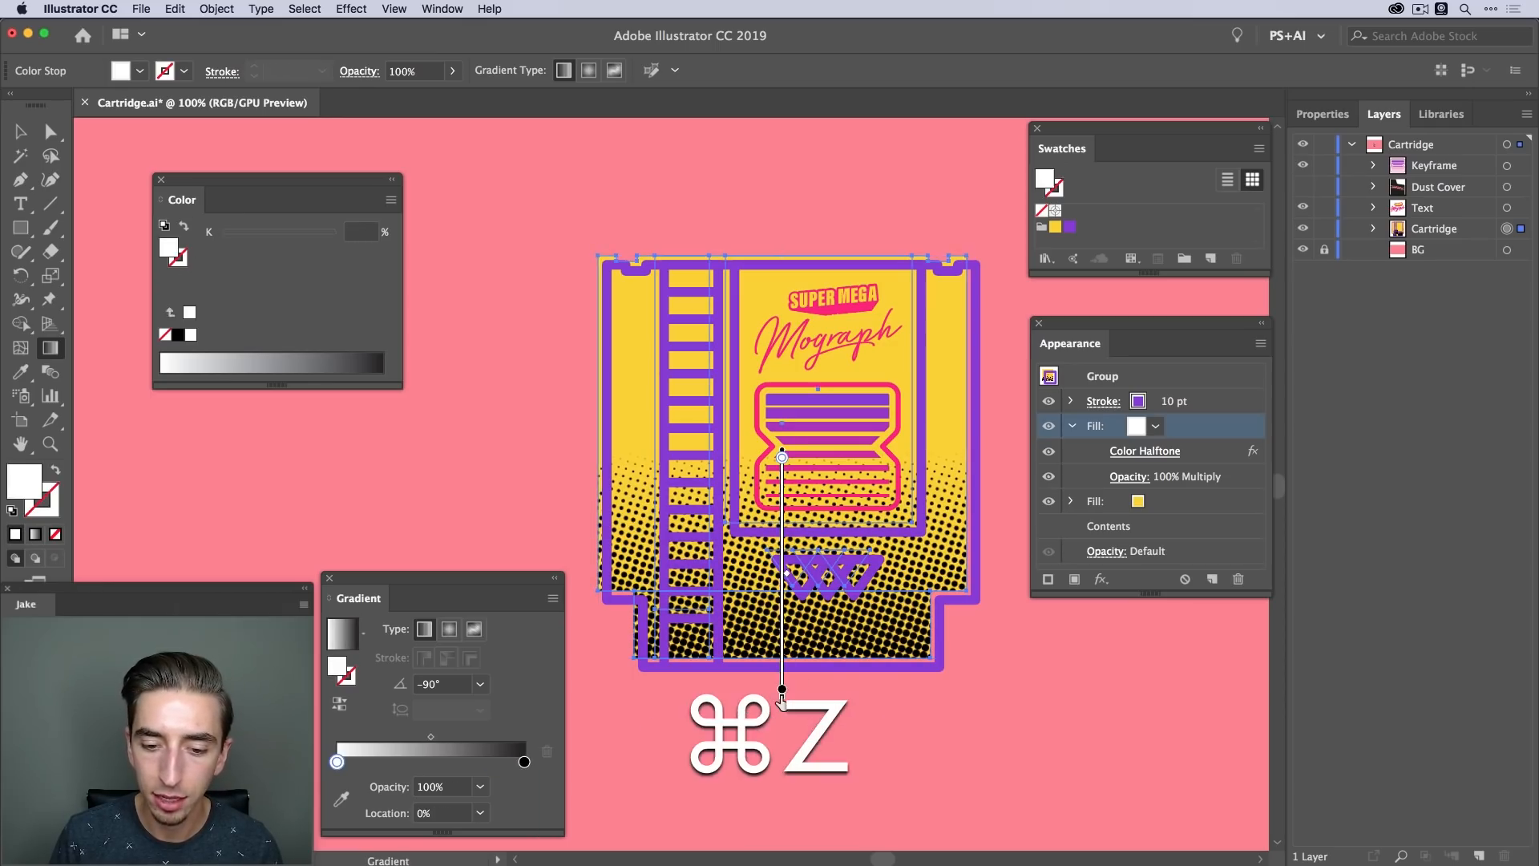
pyautogui.press('shift+super+z')
pyautogui.press('shift+super+z')
pyautogui.moveTo(782, 691); pyautogui.dragTo(782, 657)
# Lighten the gradient's black end stop to a 28% K gray
pyautogui.click(782, 653)
pyautogui.doubleClick(783, 652)
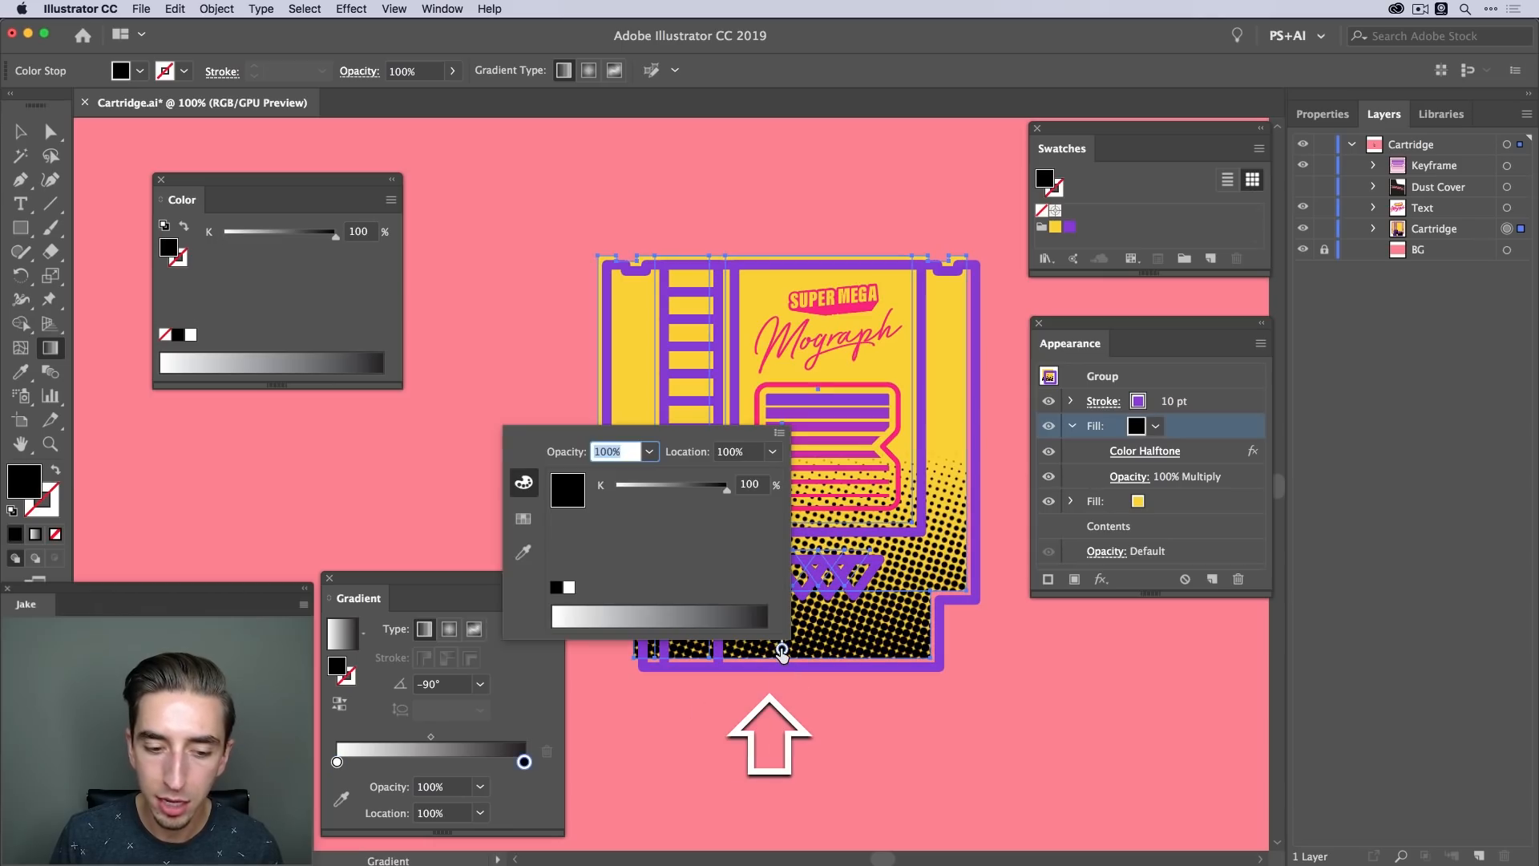
pyautogui.moveTo(728, 501); pyautogui.dragTo(649, 493)
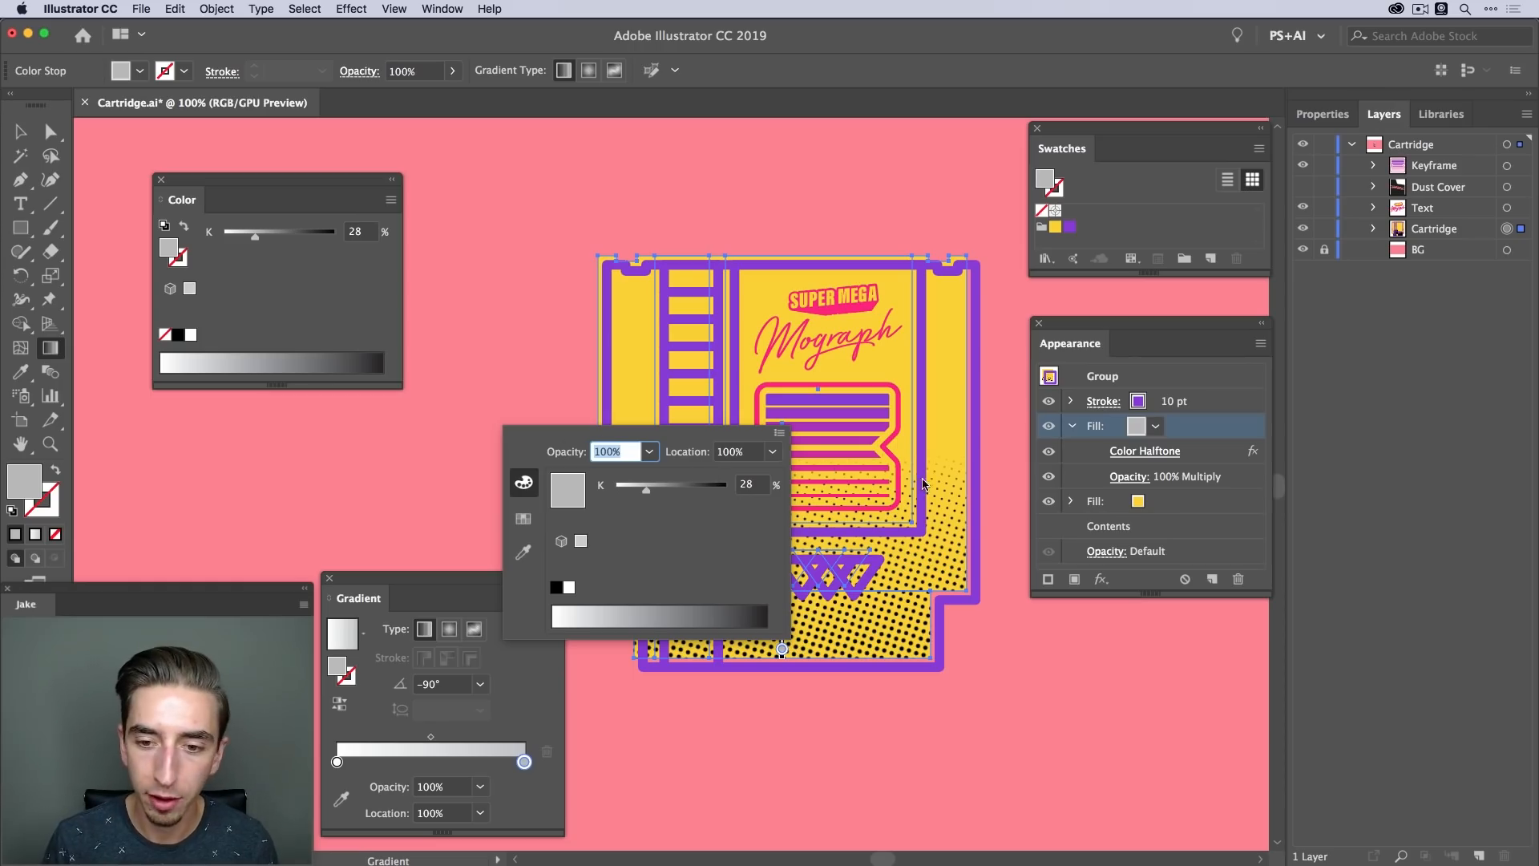
pyautogui.click(877, 568)
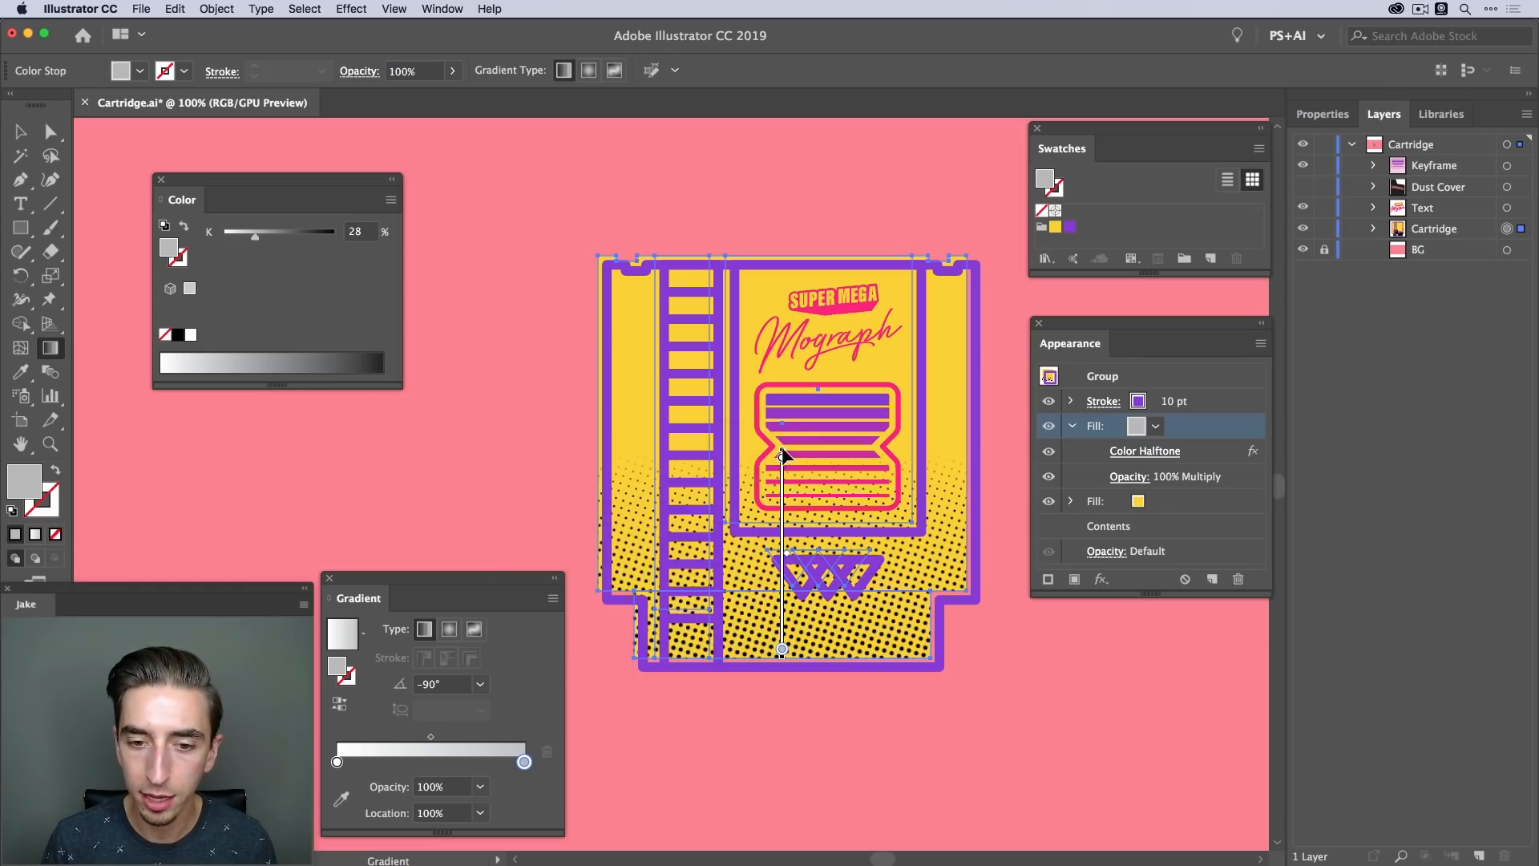
# Move the gradient's start down to just below the label frame, keeping its gray end at the cartridge's lower edge
pyautogui.moveTo(782, 449); pyautogui.dragTo(782, 533)
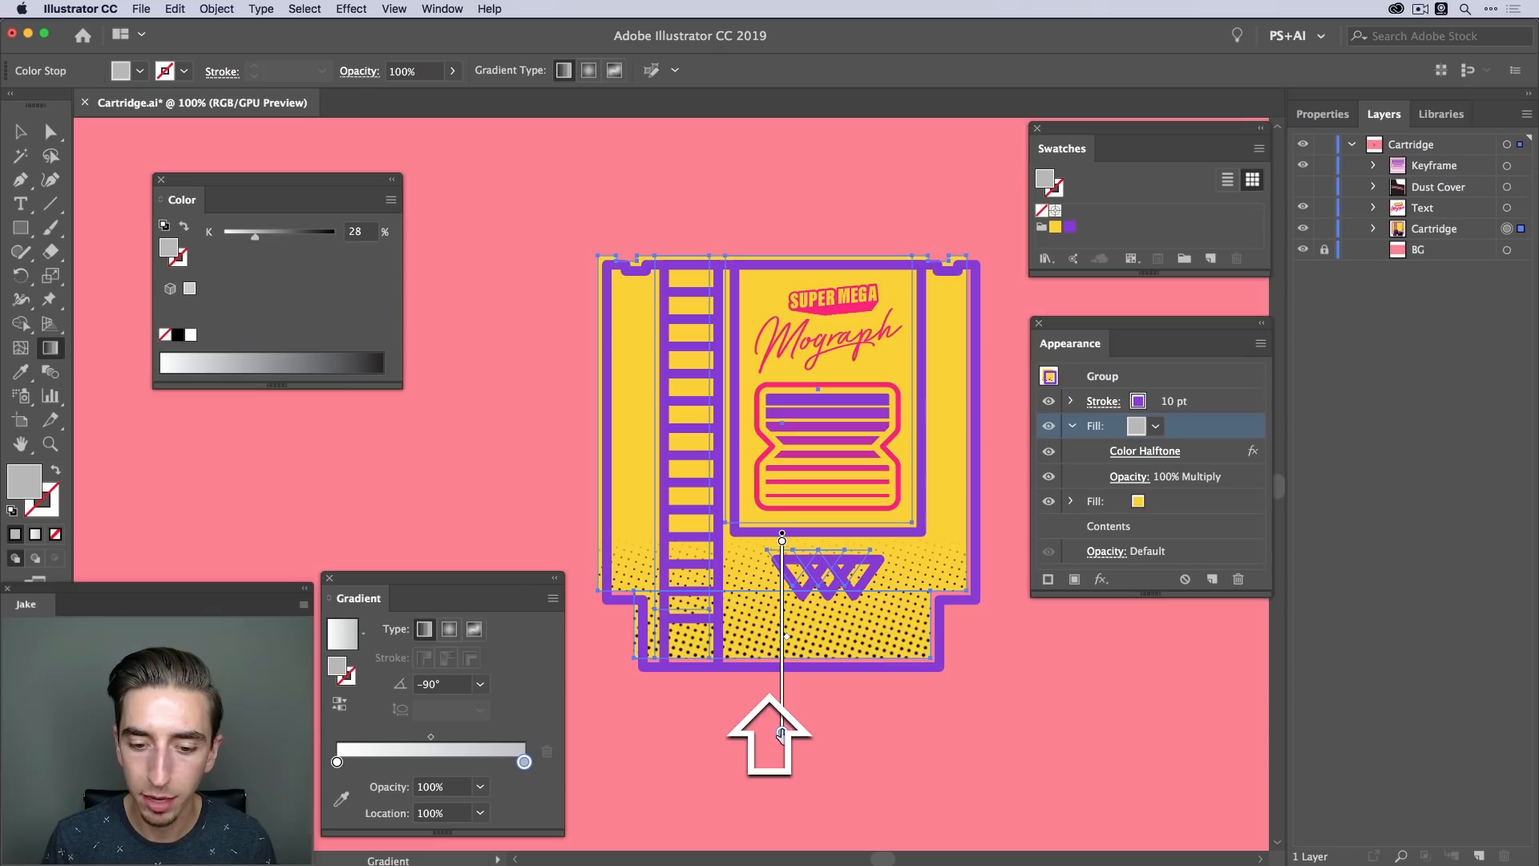
pyautogui.moveTo(781, 734)
pyautogui.mouseDown()
pyautogui.moveTo(784, 748)
pyautogui.moveTo(782, 649)
pyautogui.mouseUp()
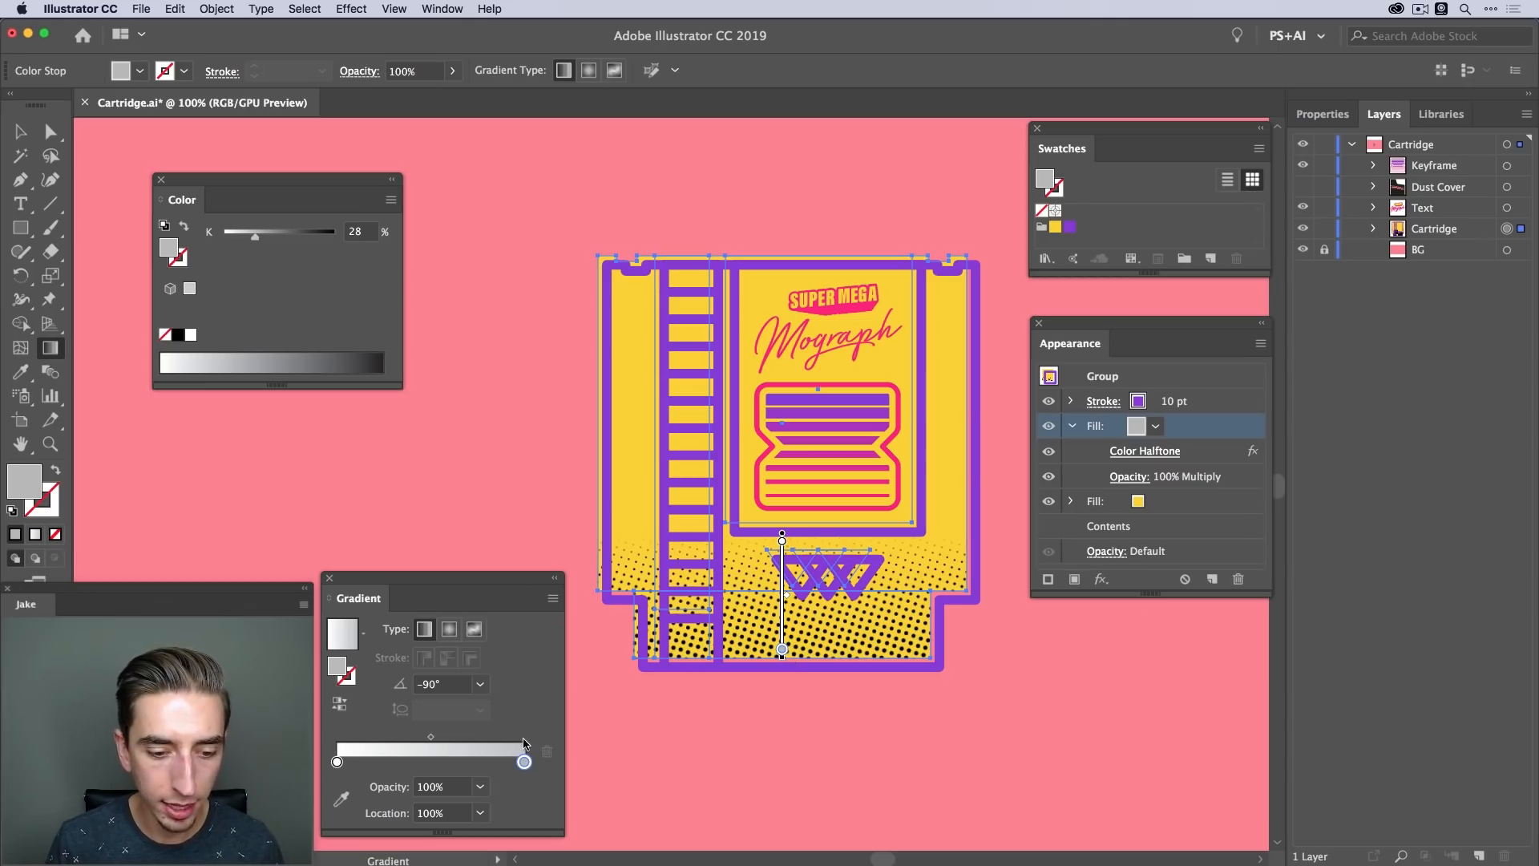
# Switch the halftone gradient's end stop to HSB, recolour it light peach (H 35.7, S 30.98, B 100), and deselect the artwork
pyautogui.doubleClick(524, 764)
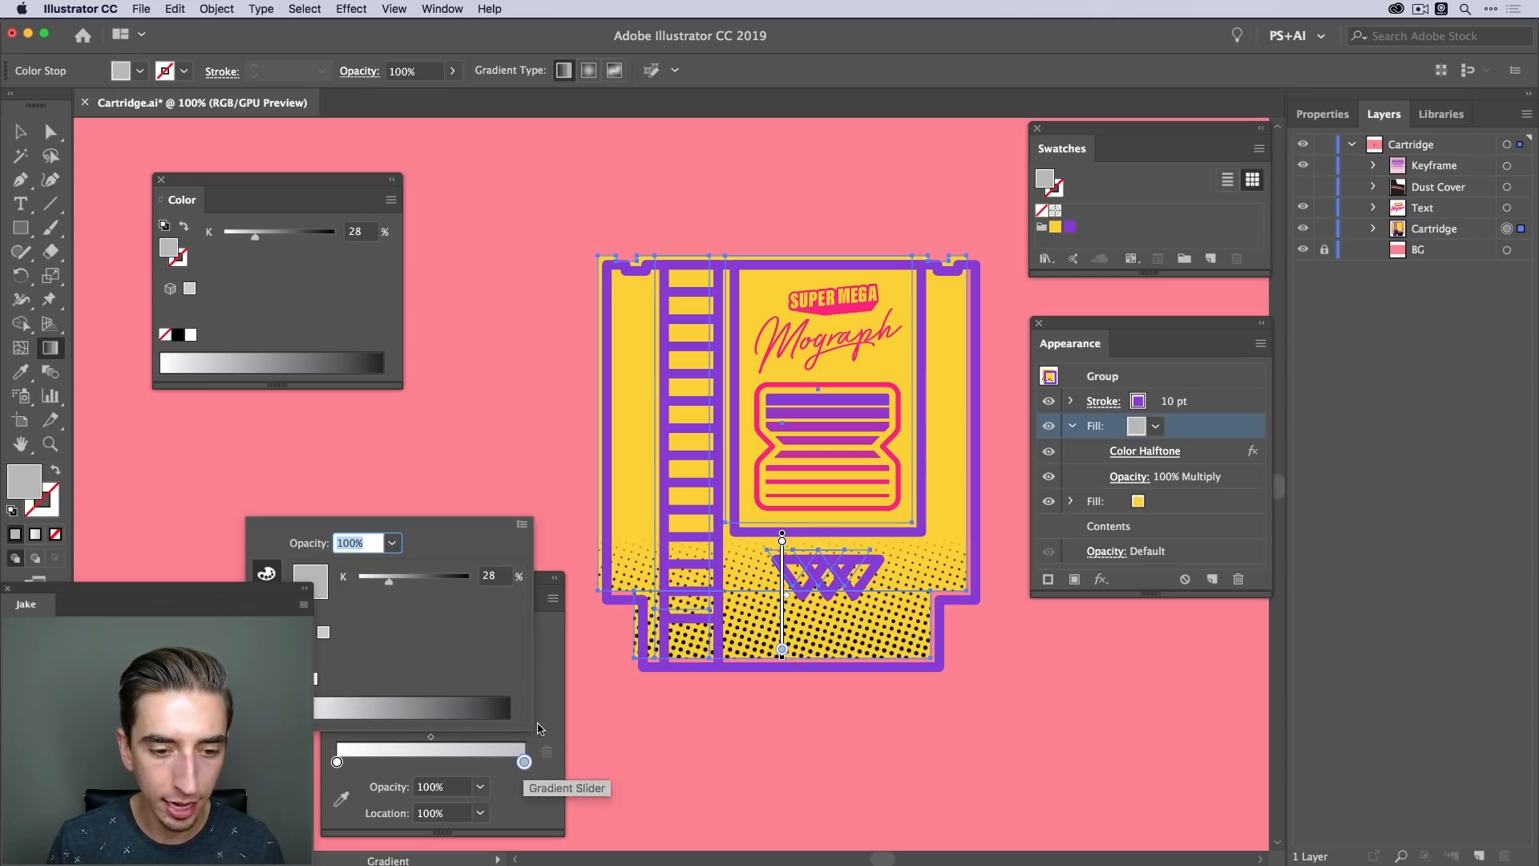
pyautogui.click(522, 526)
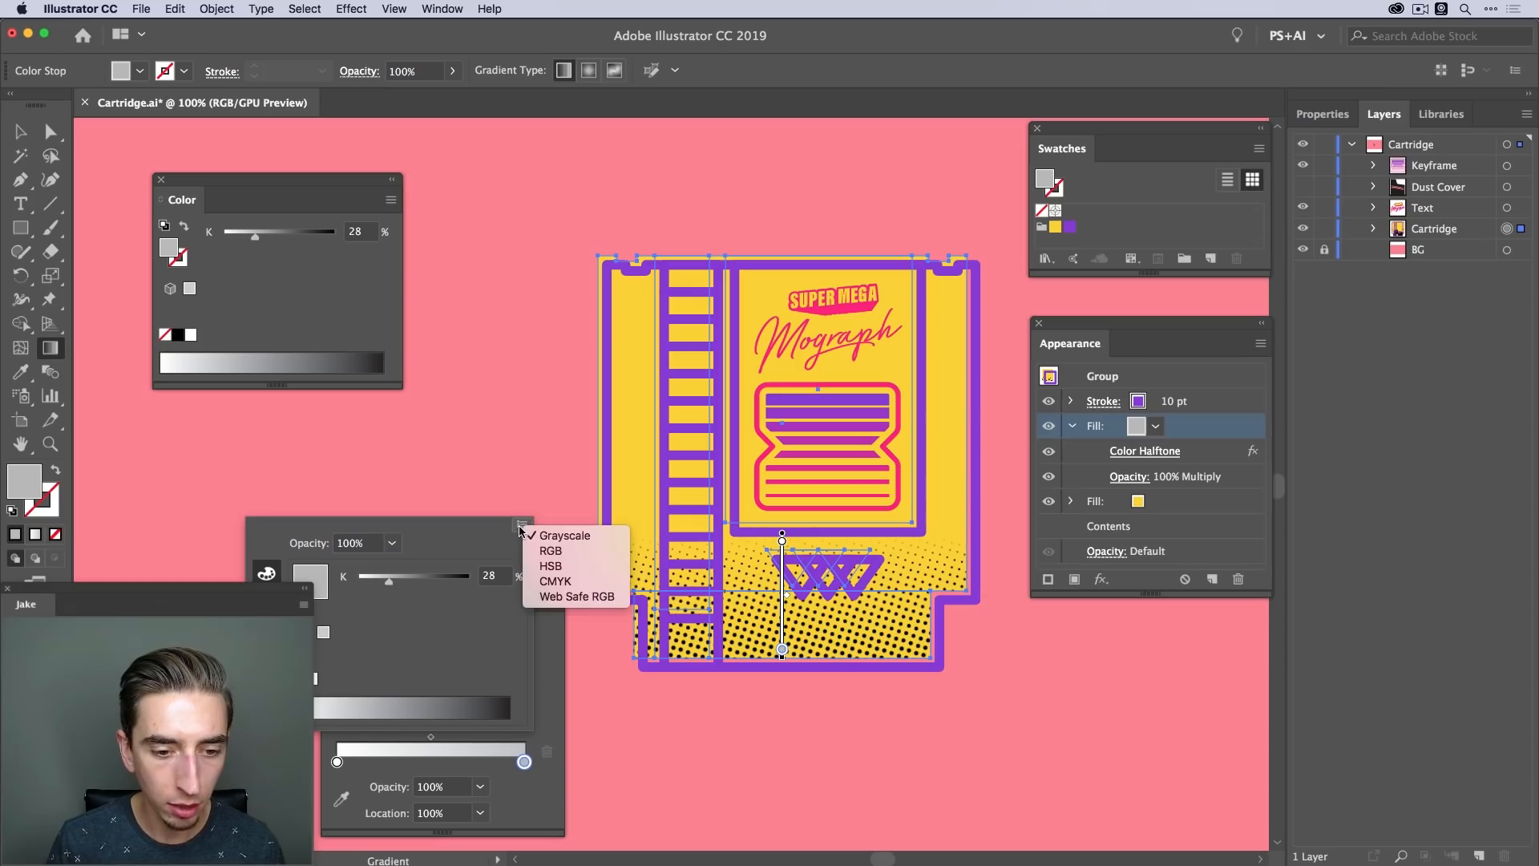
pyautogui.click(553, 566)
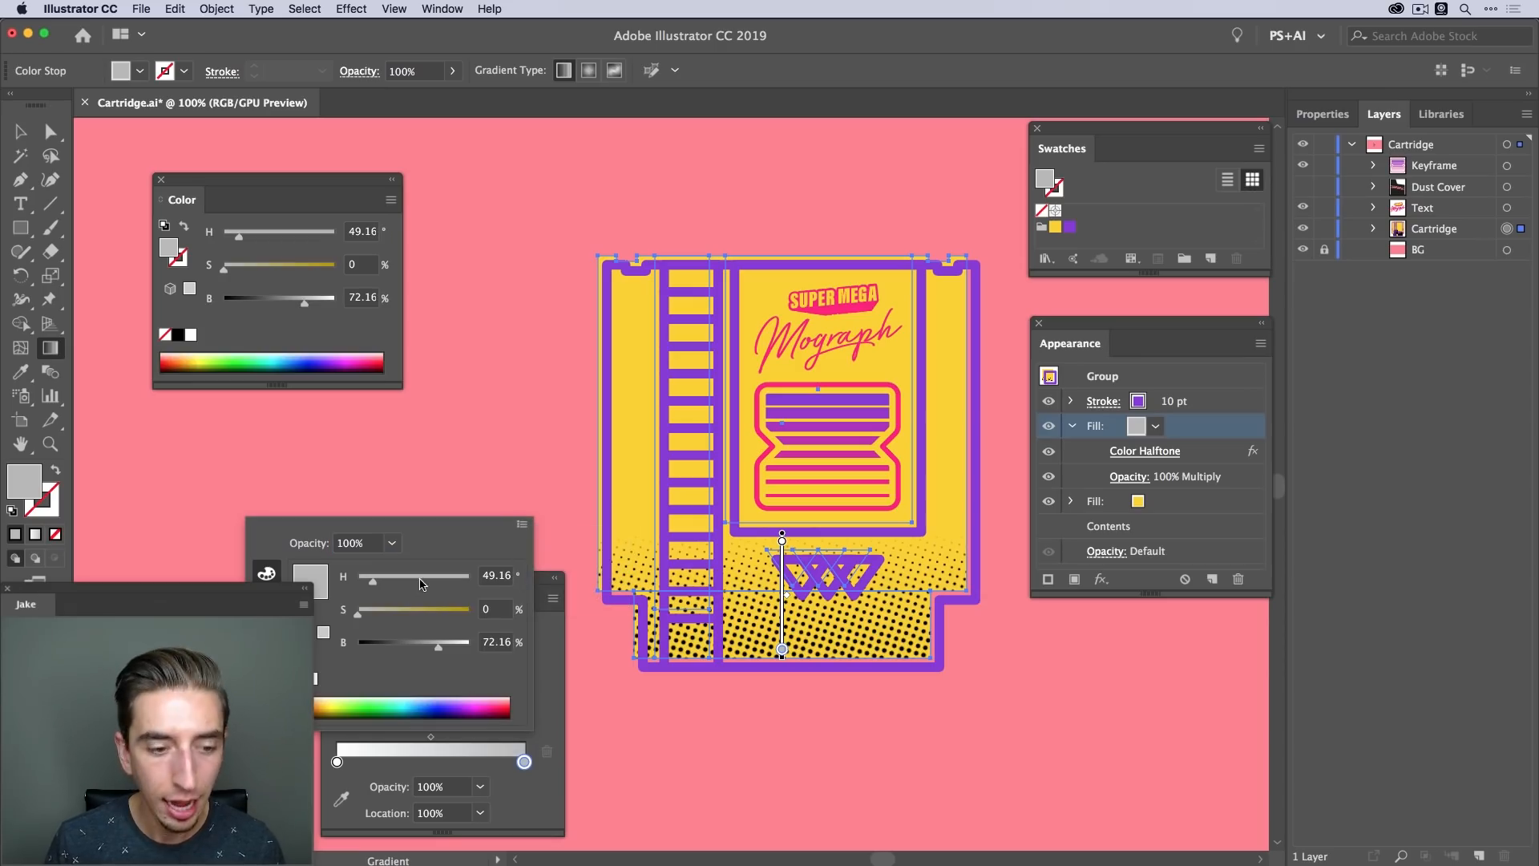
pyautogui.moveTo(389, 610); pyautogui.dragTo(466, 610)
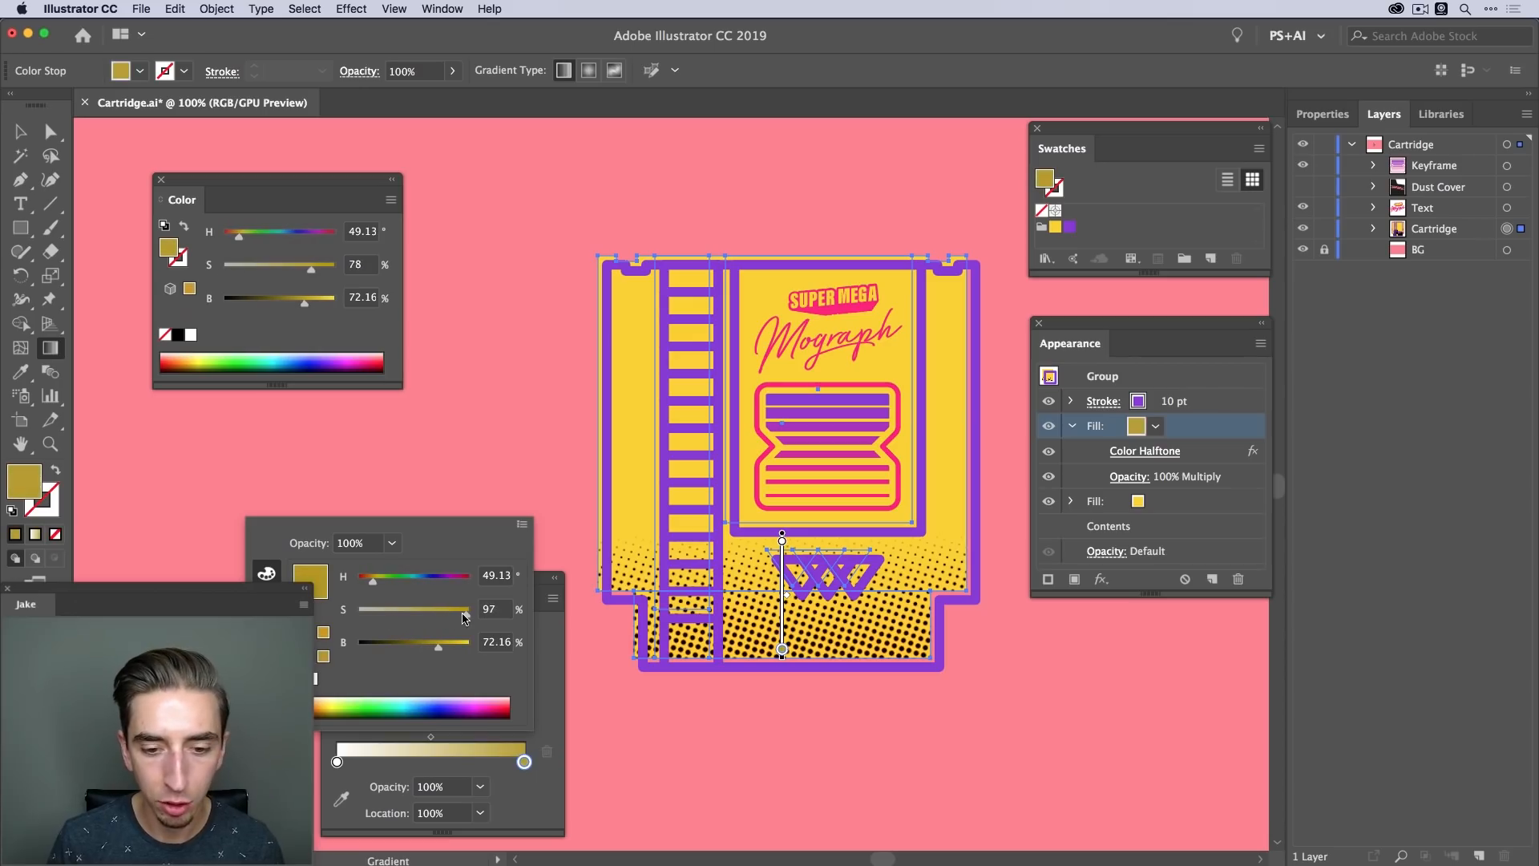
pyautogui.moveTo(380, 584); pyautogui.dragTo(392, 581)
pyautogui.moveTo(438, 646); pyautogui.dragTo(392, 614)
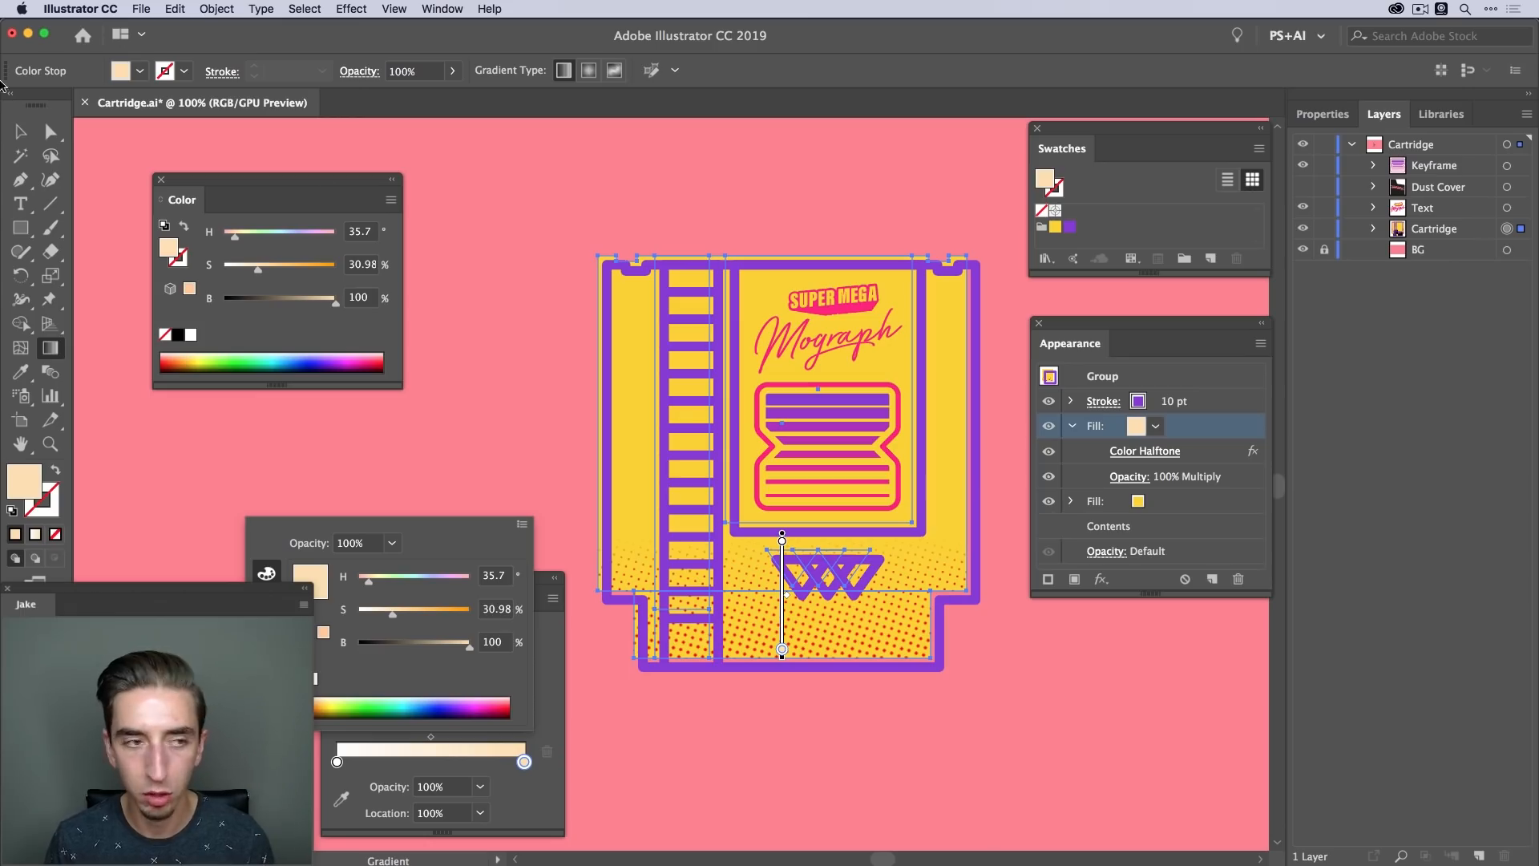
pyautogui.click(20, 130)
pyautogui.click(763, 185)
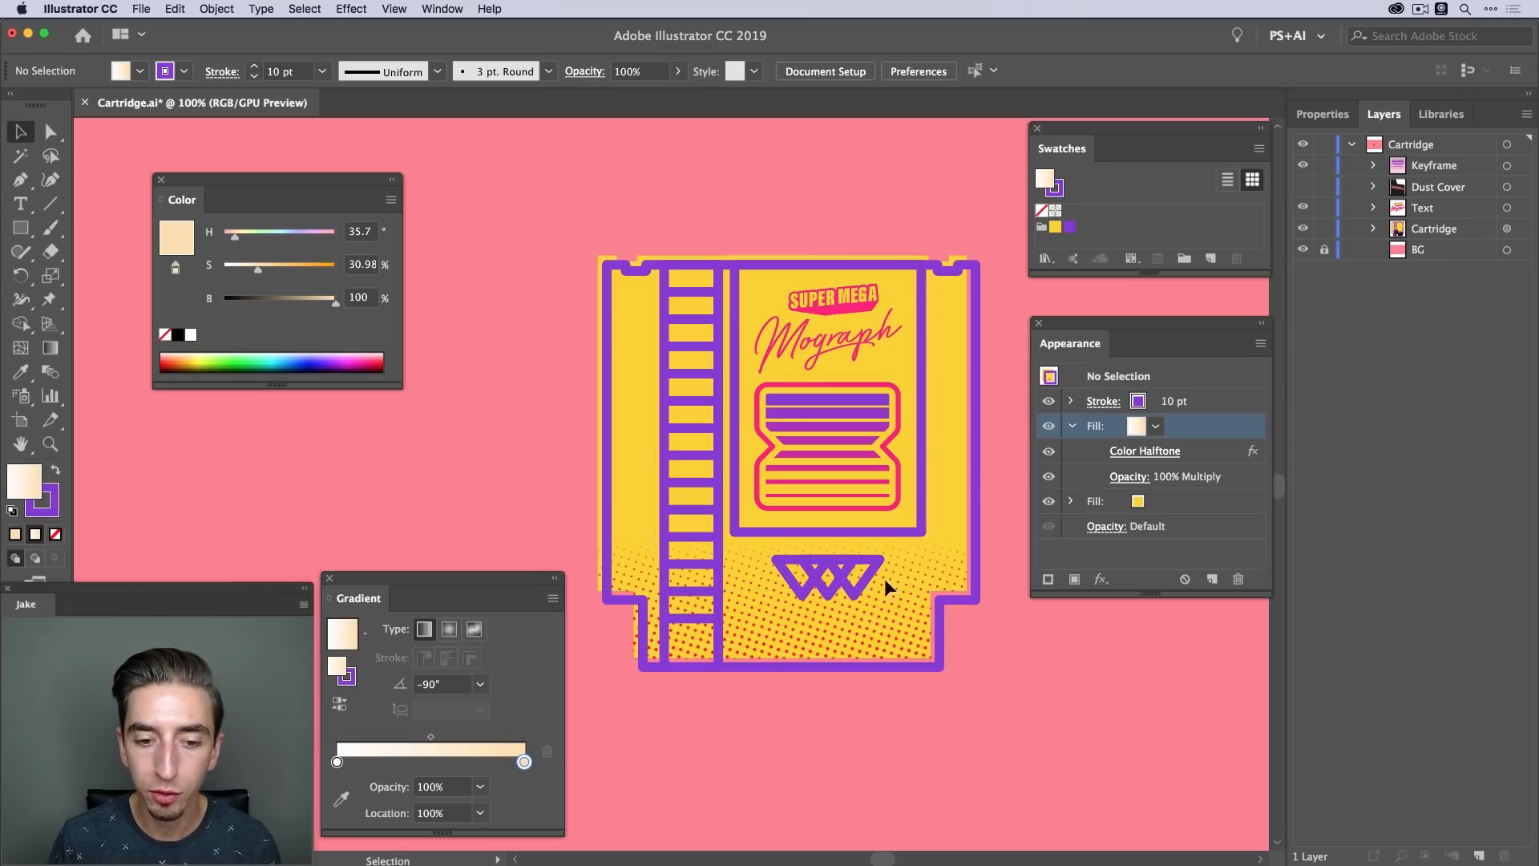
# Inspect the halftone artwork in Pixel Preview at actual size, and return to the normal preview at 100% zoom
pyautogui.click(437, 9)
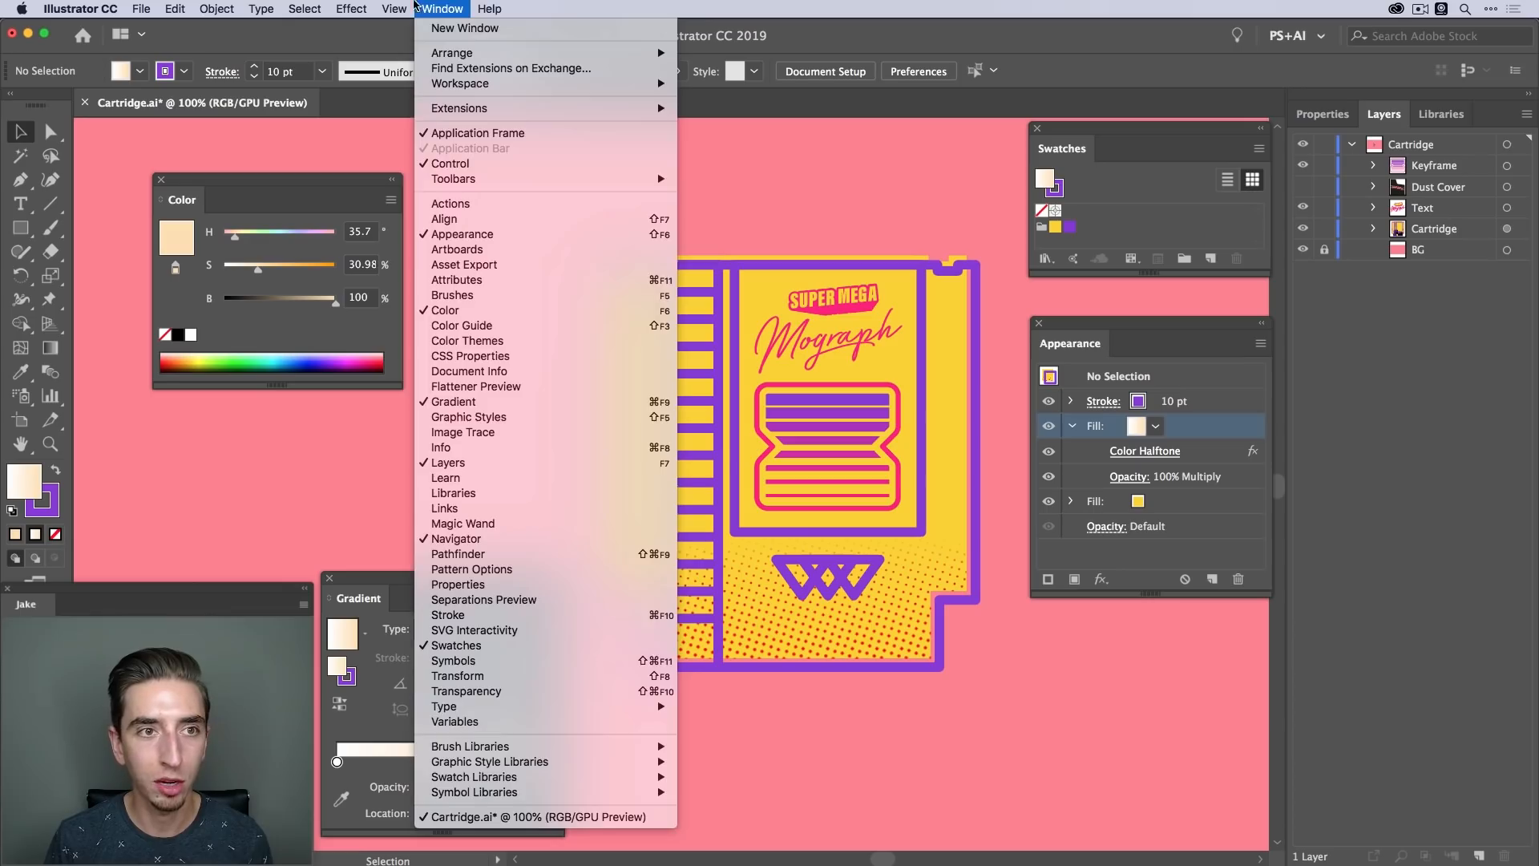
pyautogui.moveTo(405, 9)
pyautogui.click(444, 87)
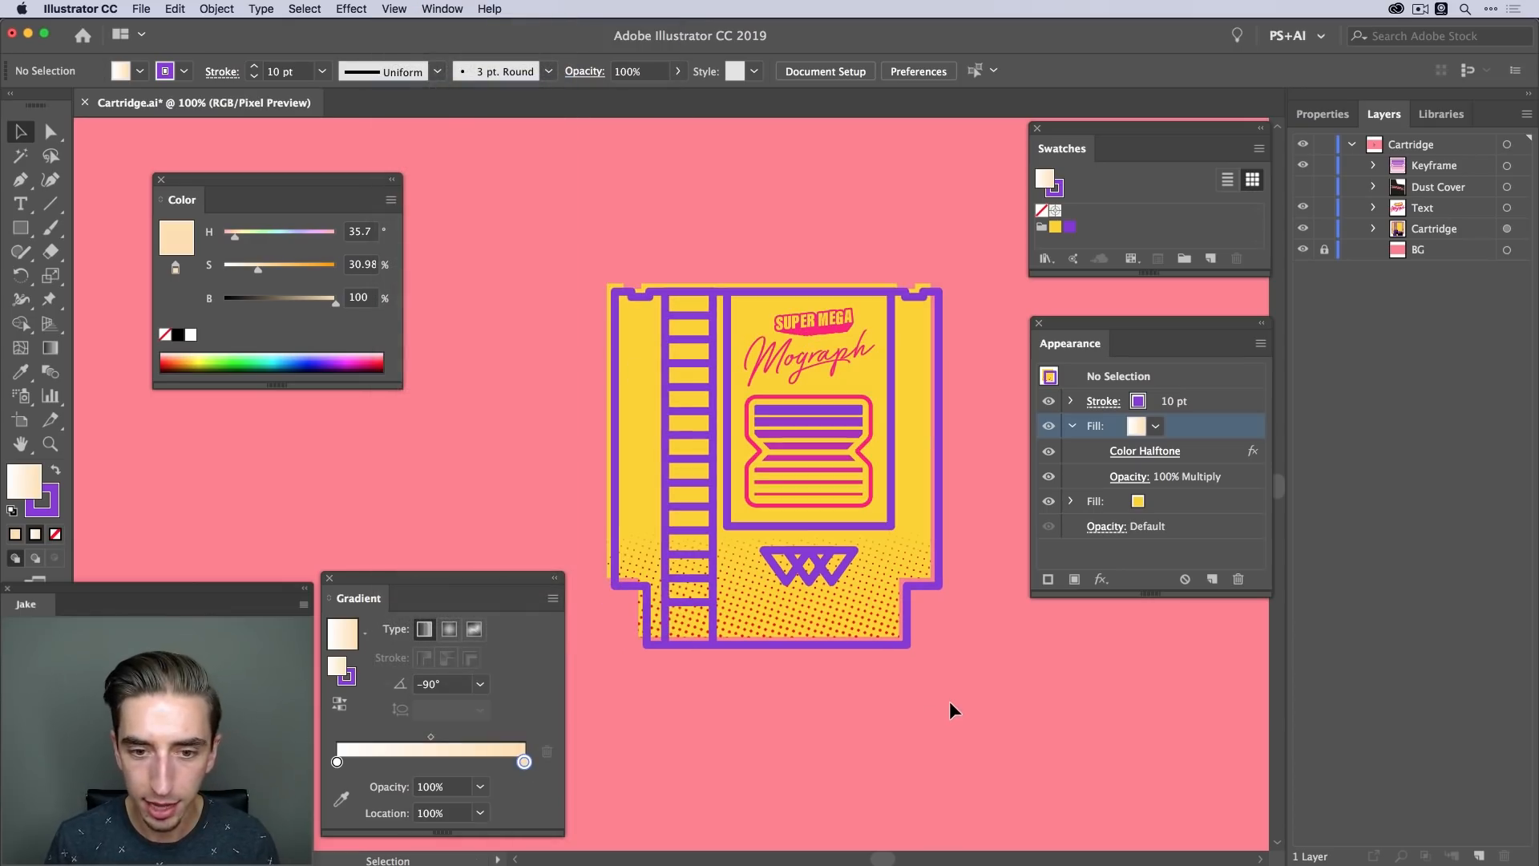
pyautogui.press('super+1')
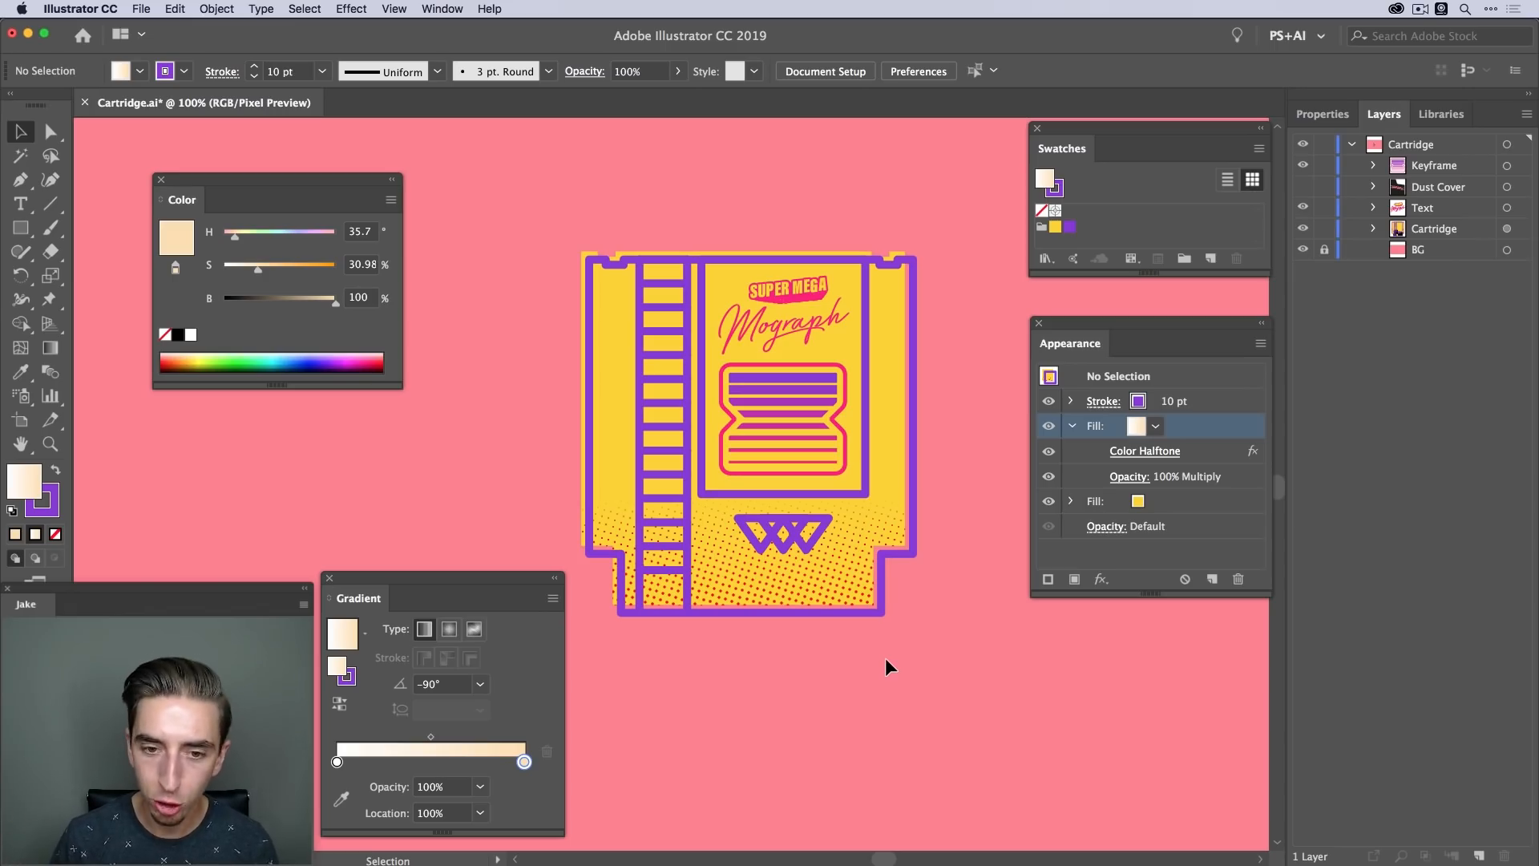
pyautogui.click(394, 8)
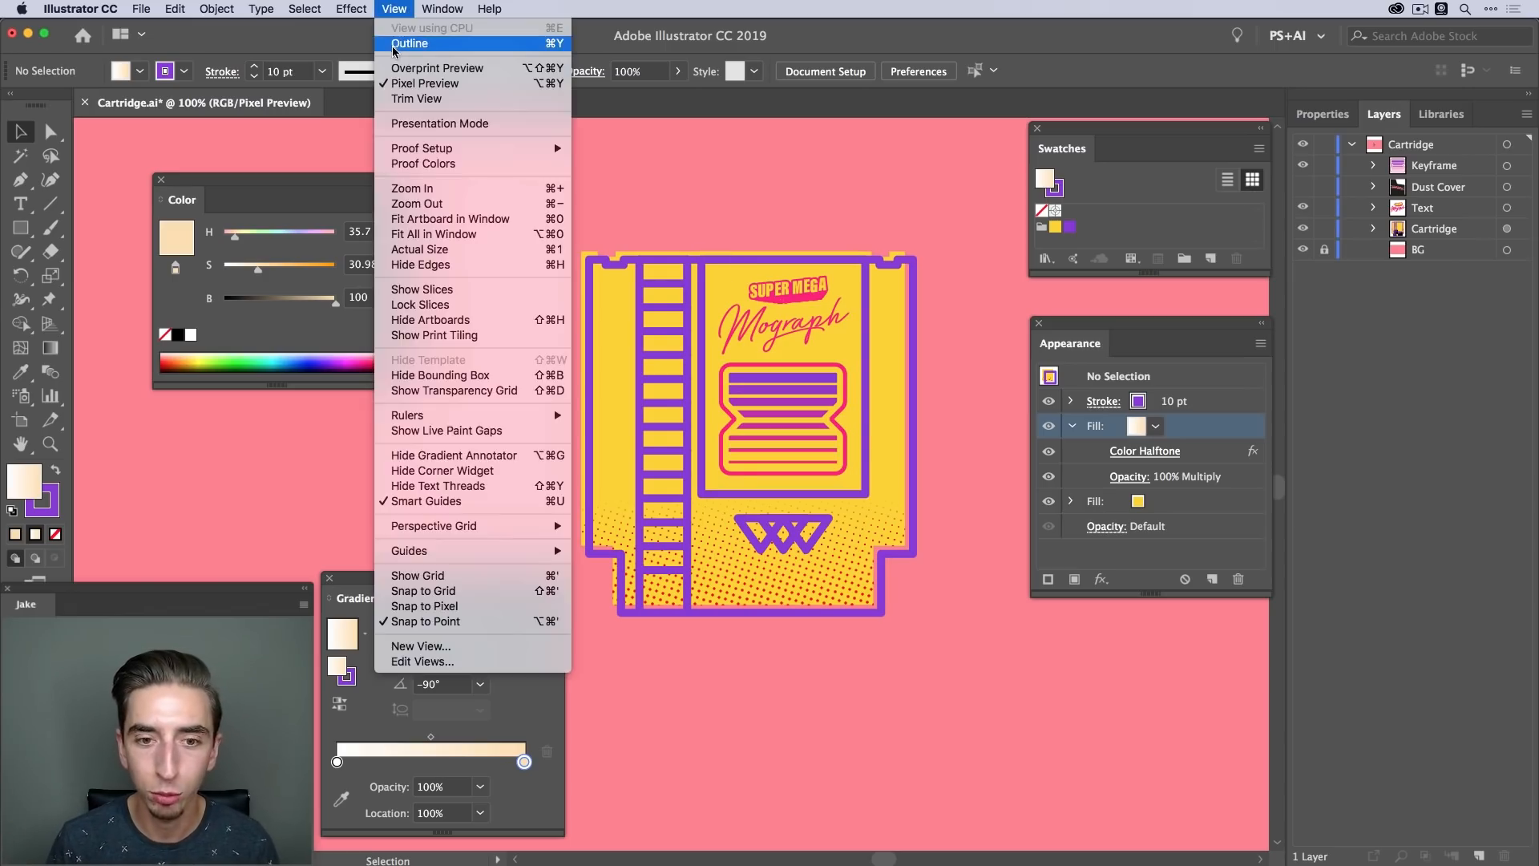
pyautogui.click(425, 84)
pyautogui.press('z')
pyautogui.press('super+1')
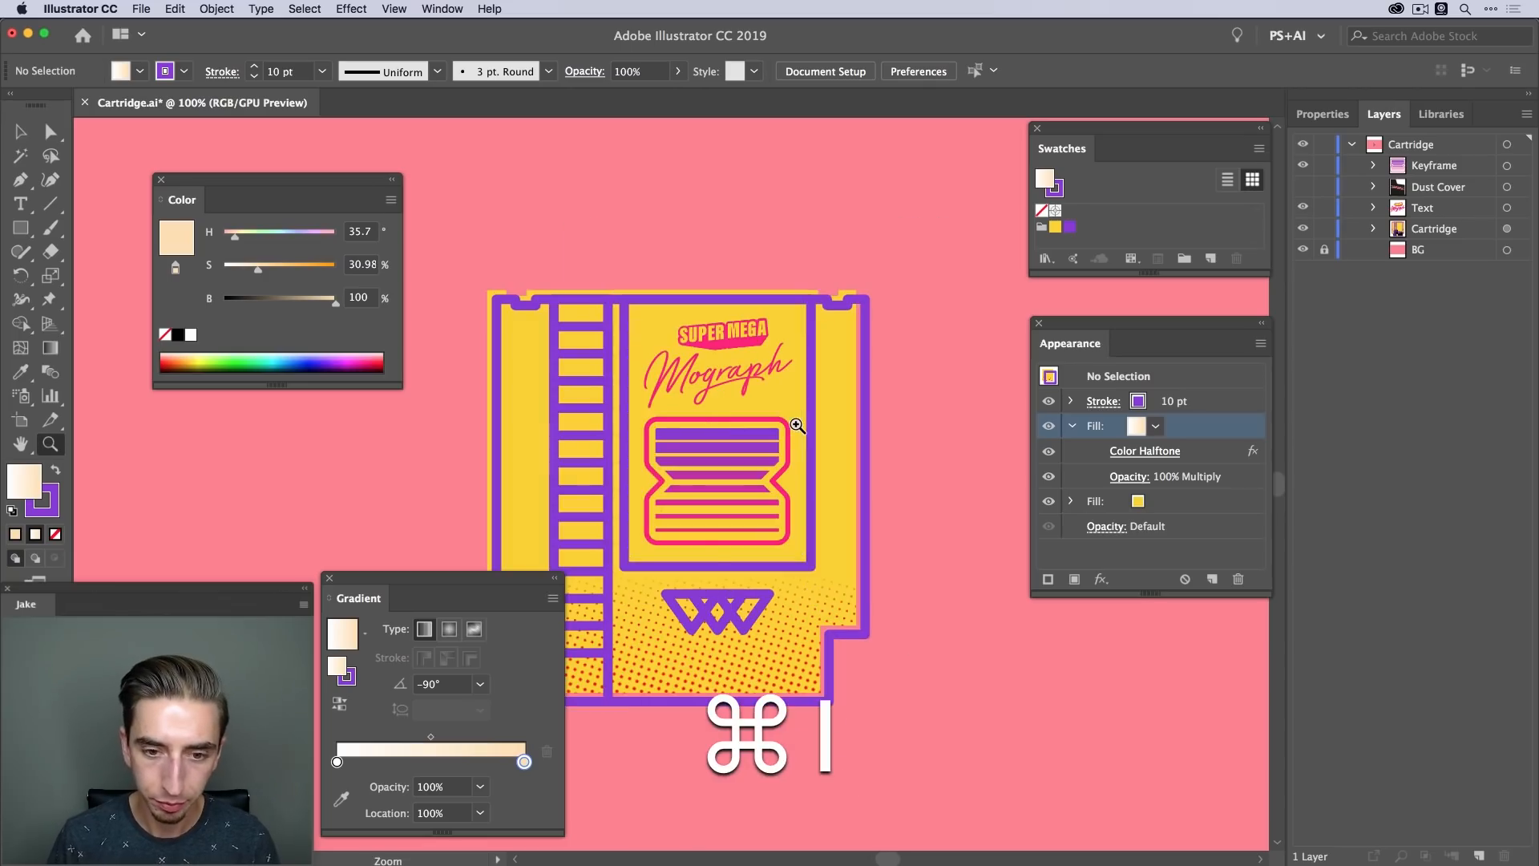
pyautogui.moveTo(705, 559); pyautogui.dragTo(782, 504)
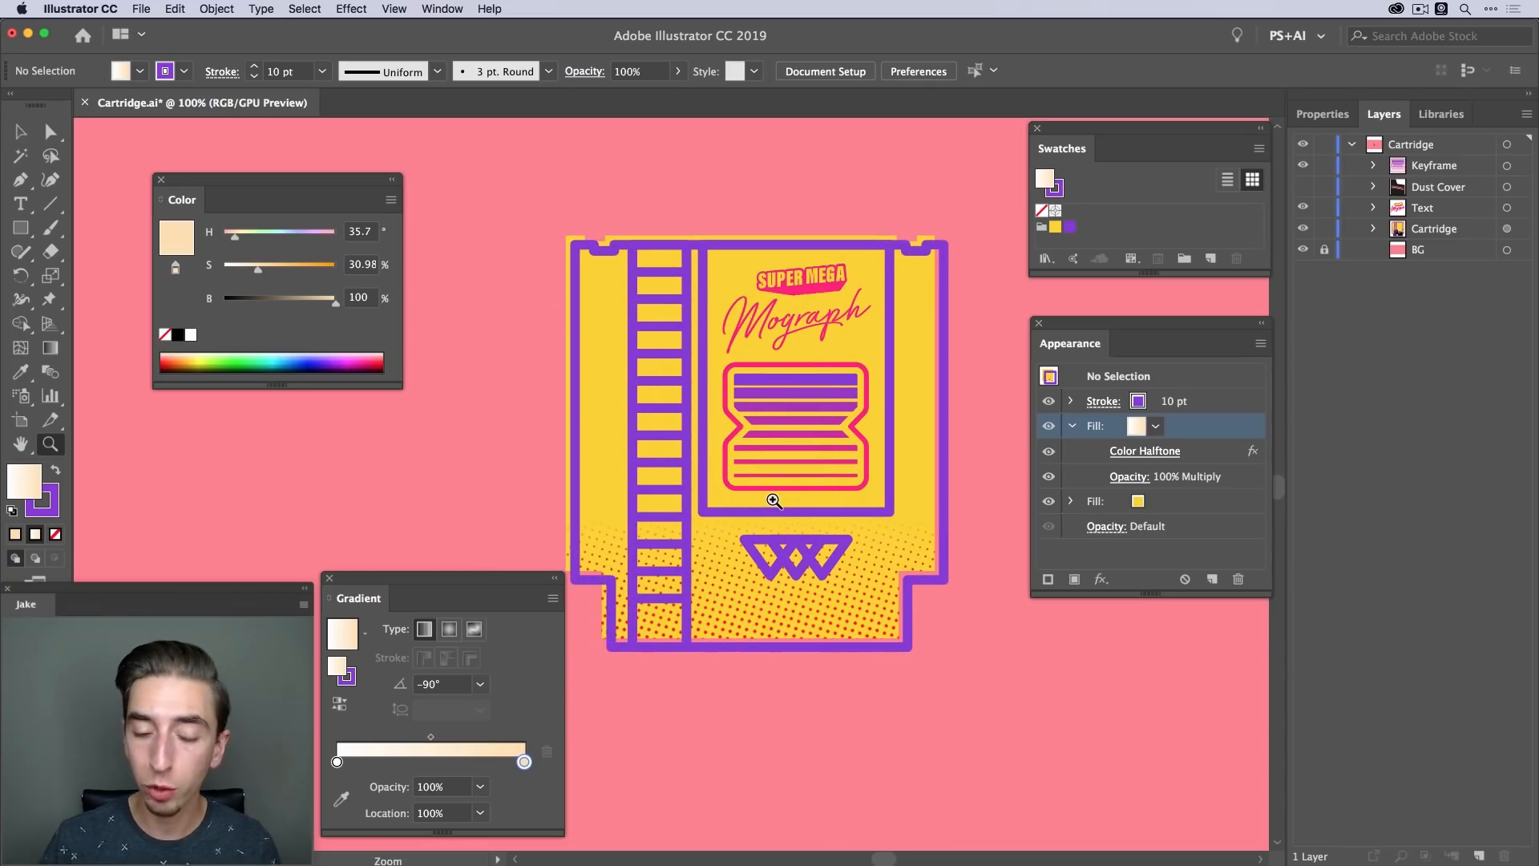
pyautogui.press('v')
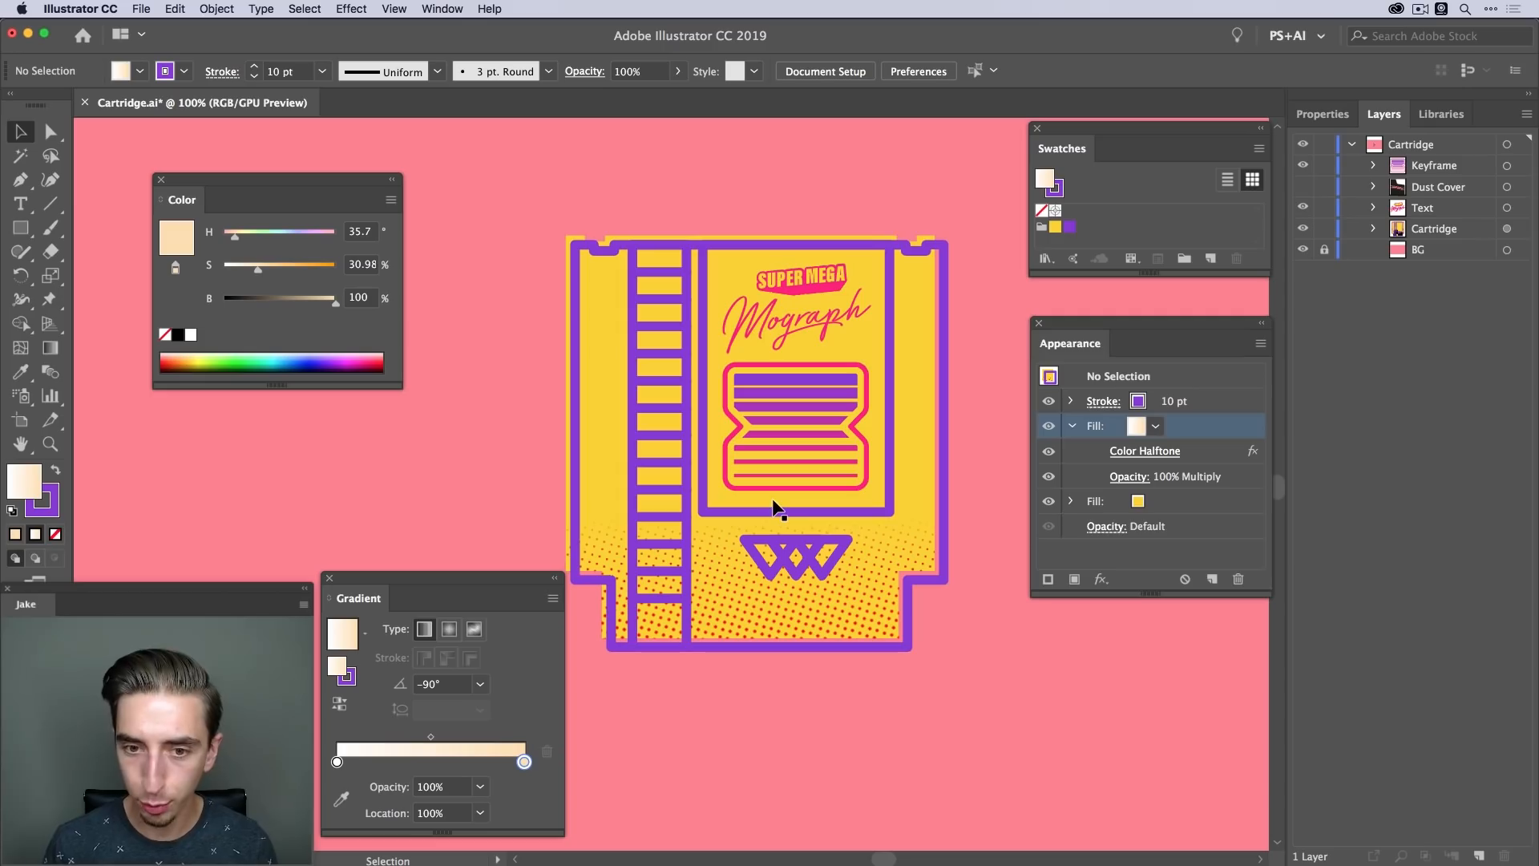
# Show the Dust Cover group and move it above the Keyframe group in the stacking order
pyautogui.click(1302, 186)
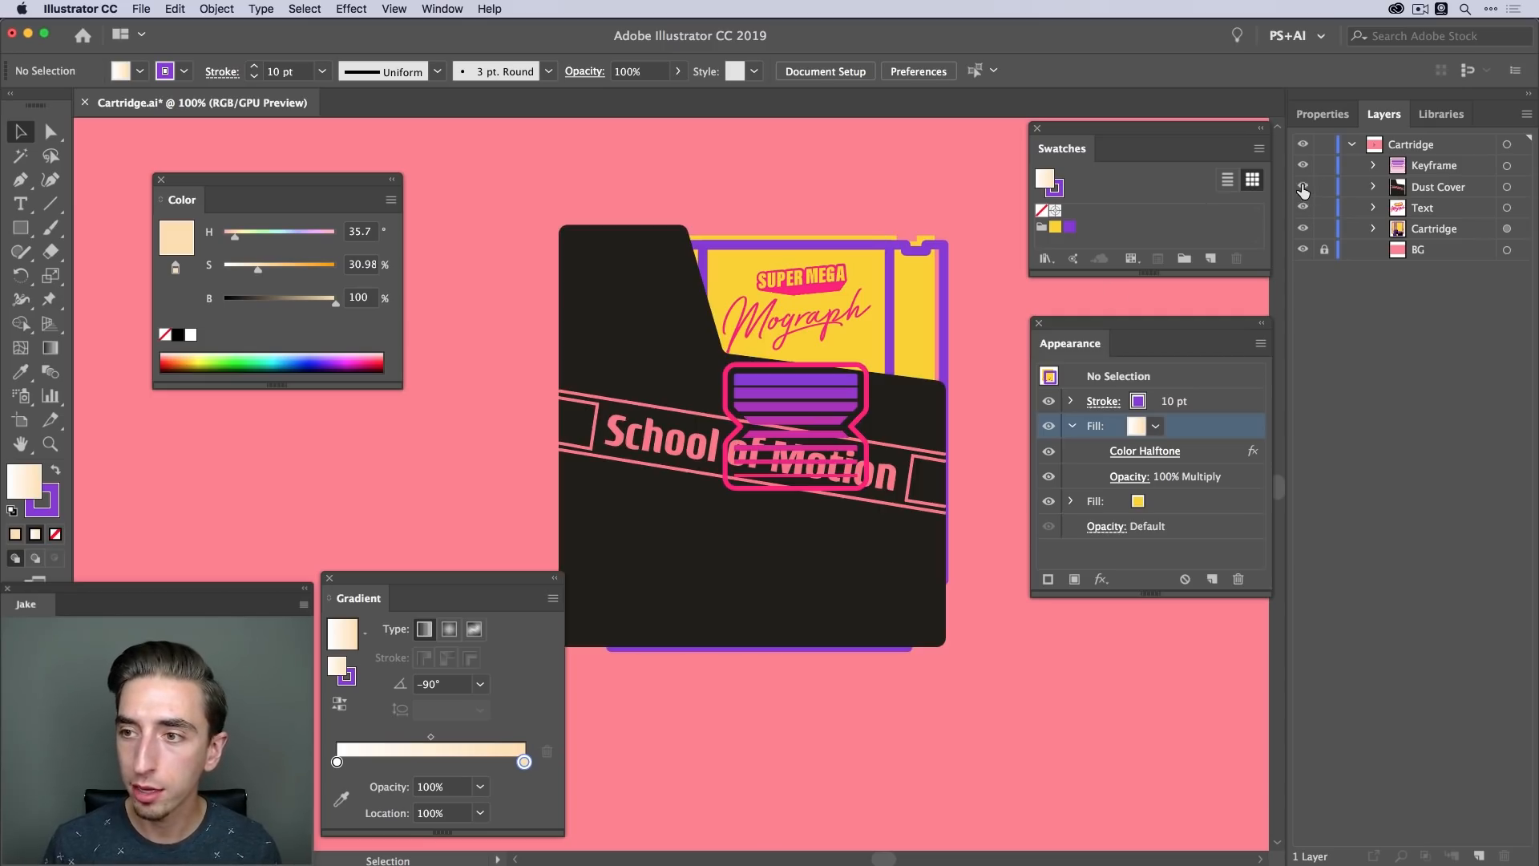
pyautogui.moveTo(1440, 189); pyautogui.dragTo(1449, 158)
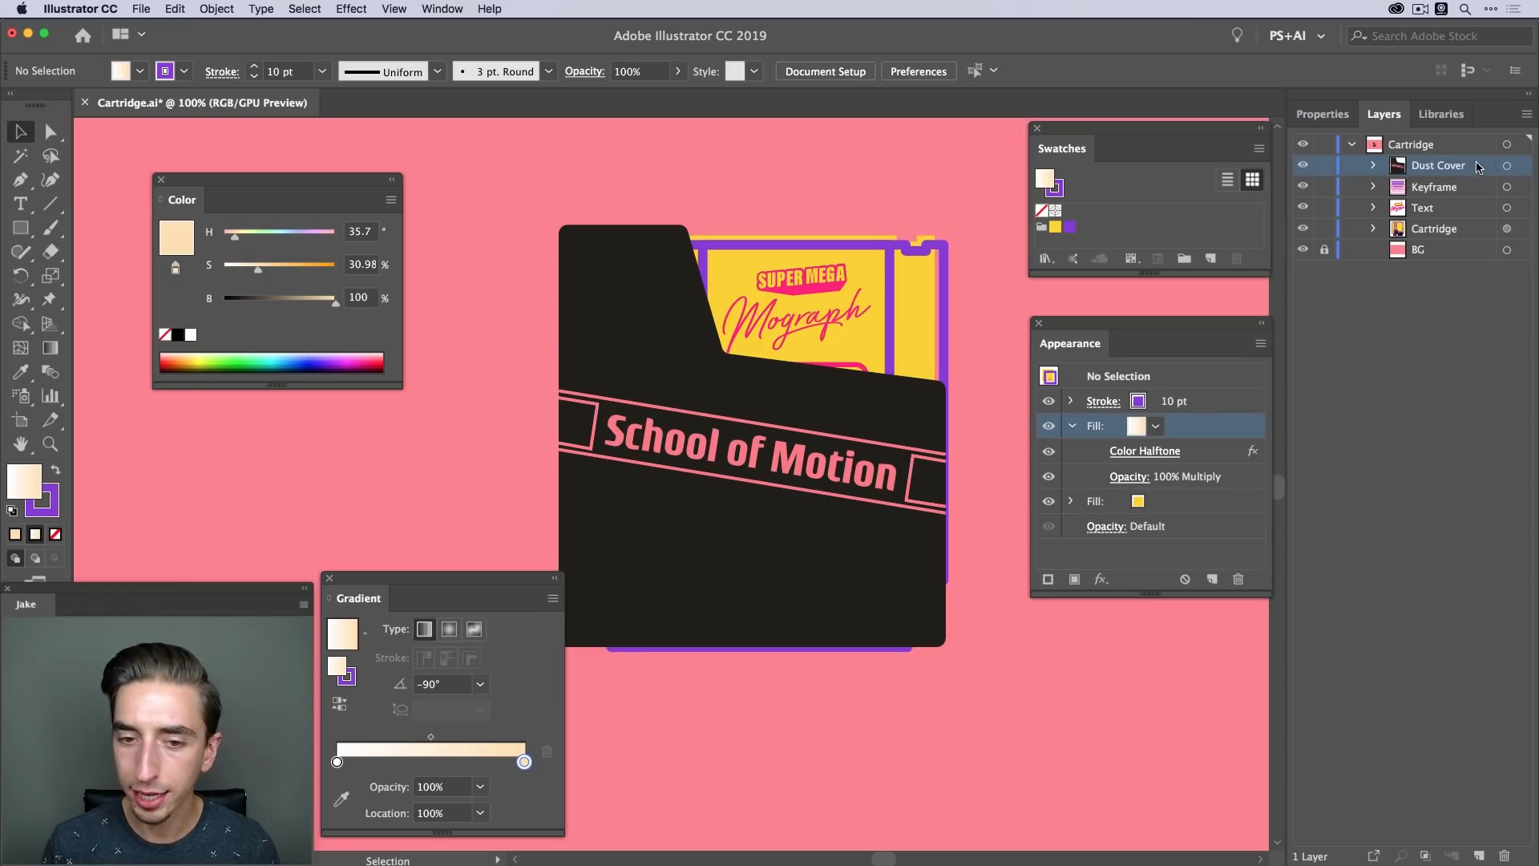
pyautogui.hscroll(-3, 809, 545)
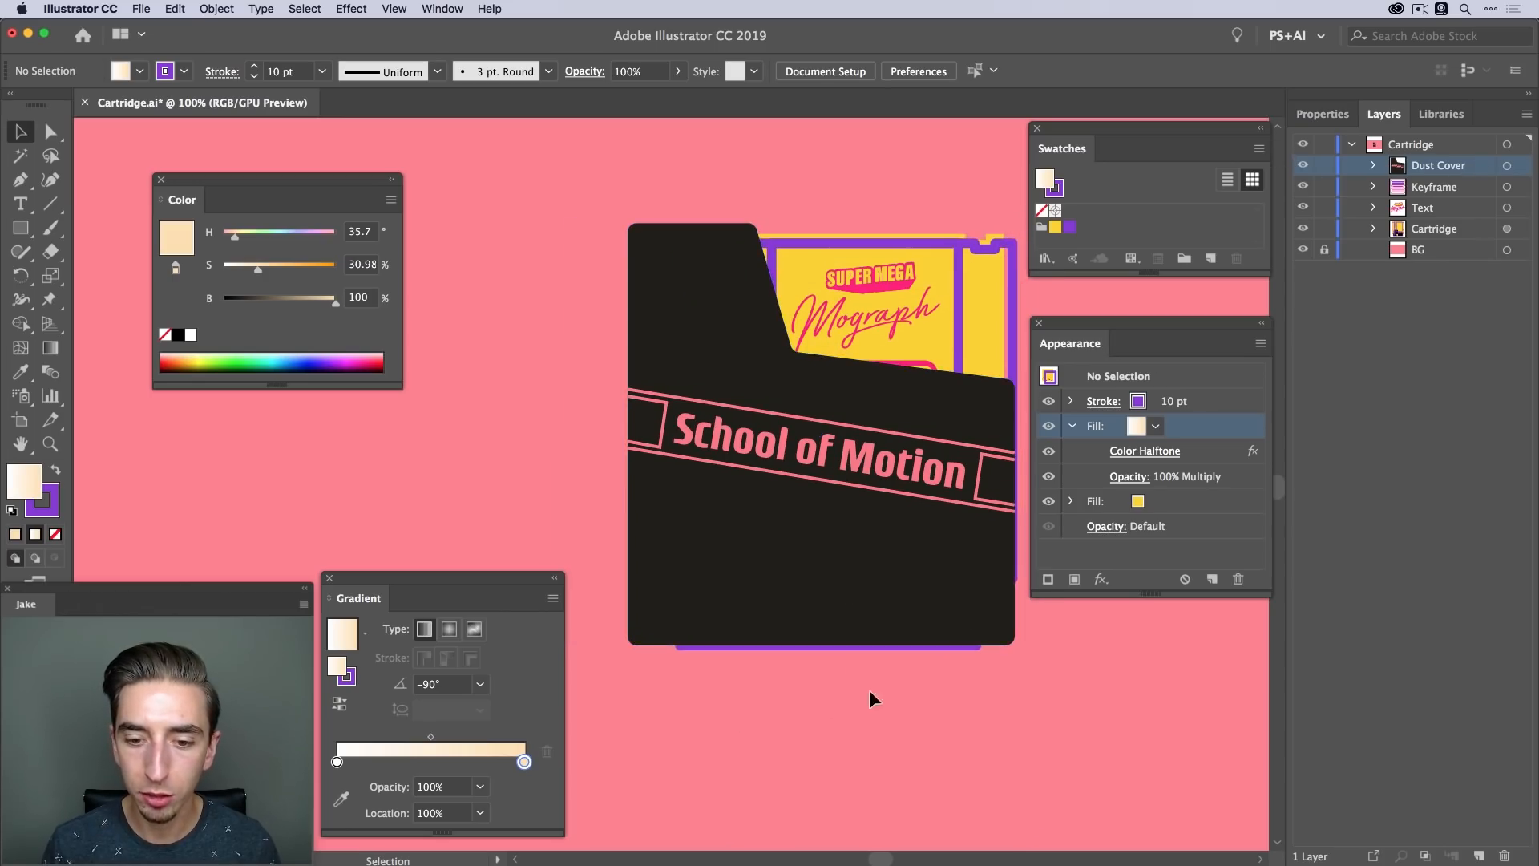
# Target the Dust Cover's black base path, add a second fill above its existing one, and make that fill a gradient
pyautogui.click(746, 543)
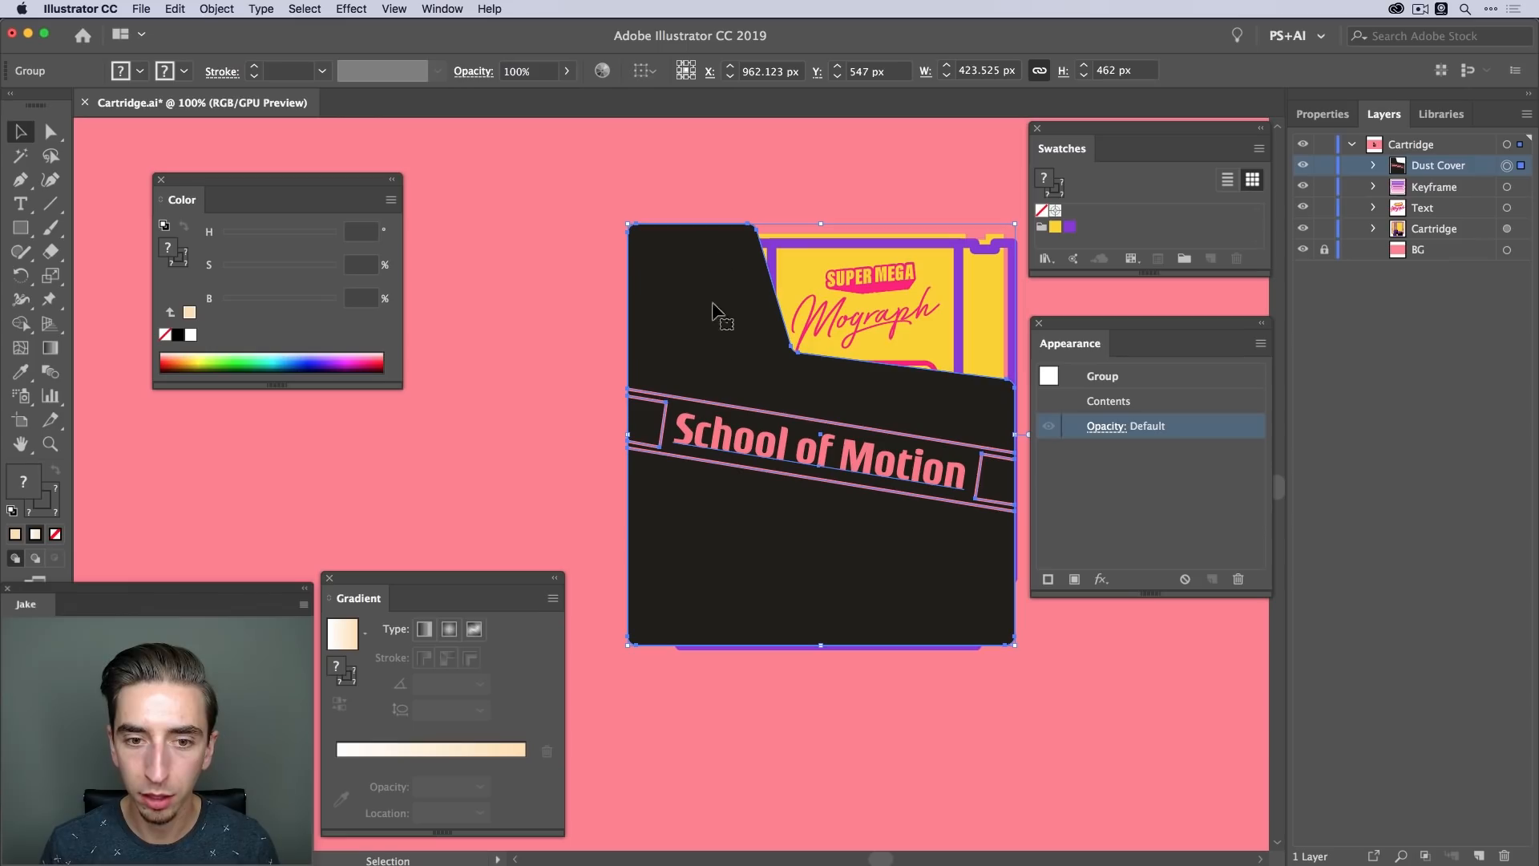
pyautogui.click(1375, 165)
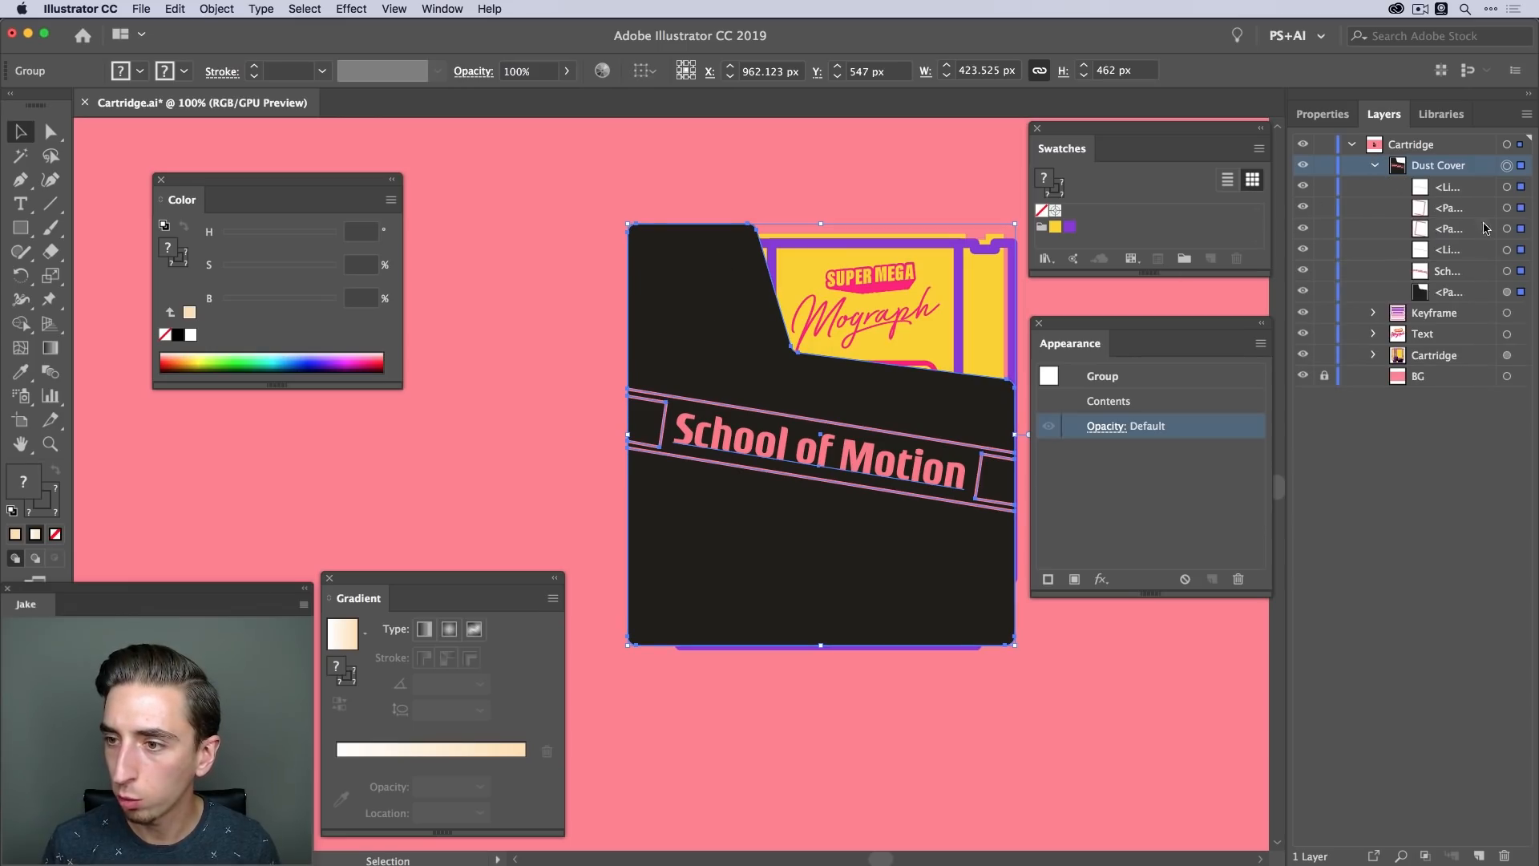
pyautogui.click(1507, 291)
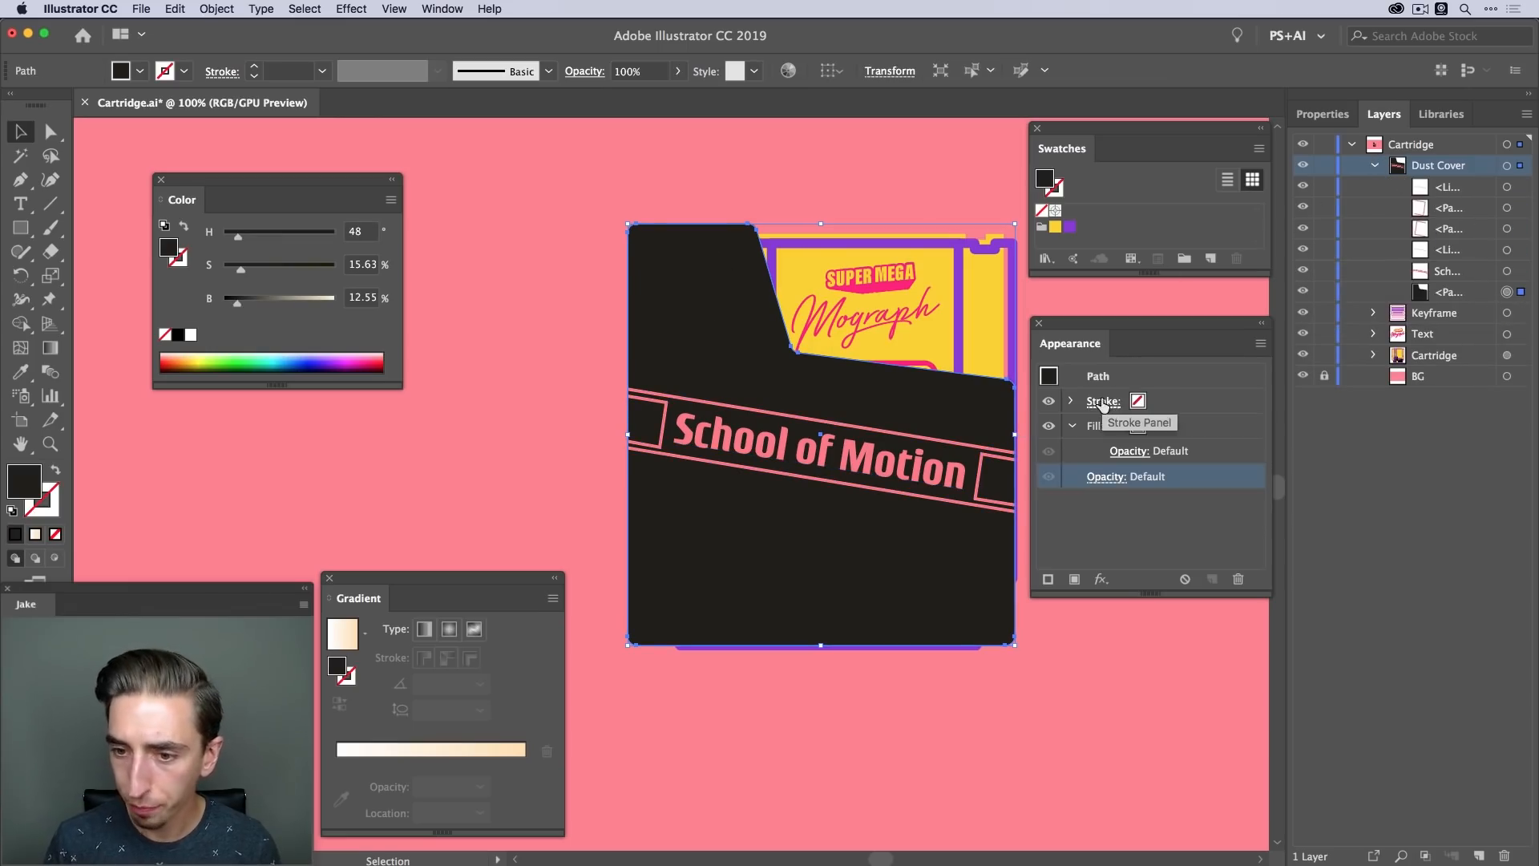
pyautogui.click(1076, 578)
pyautogui.moveTo(1185, 407); pyautogui.dragTo(1172, 490)
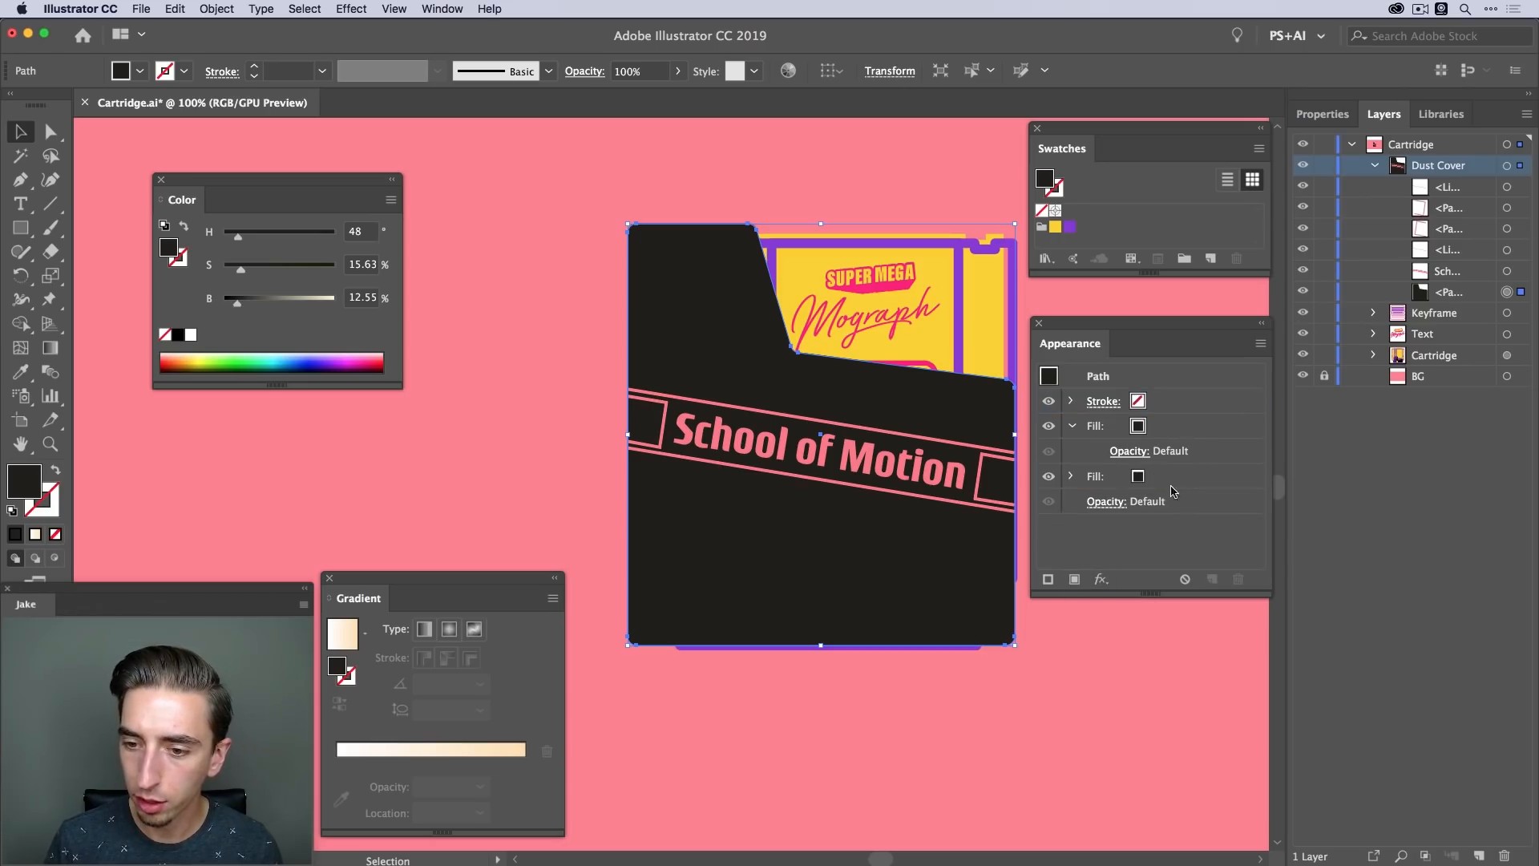
pyautogui.click(1172, 428)
pyautogui.click(36, 532)
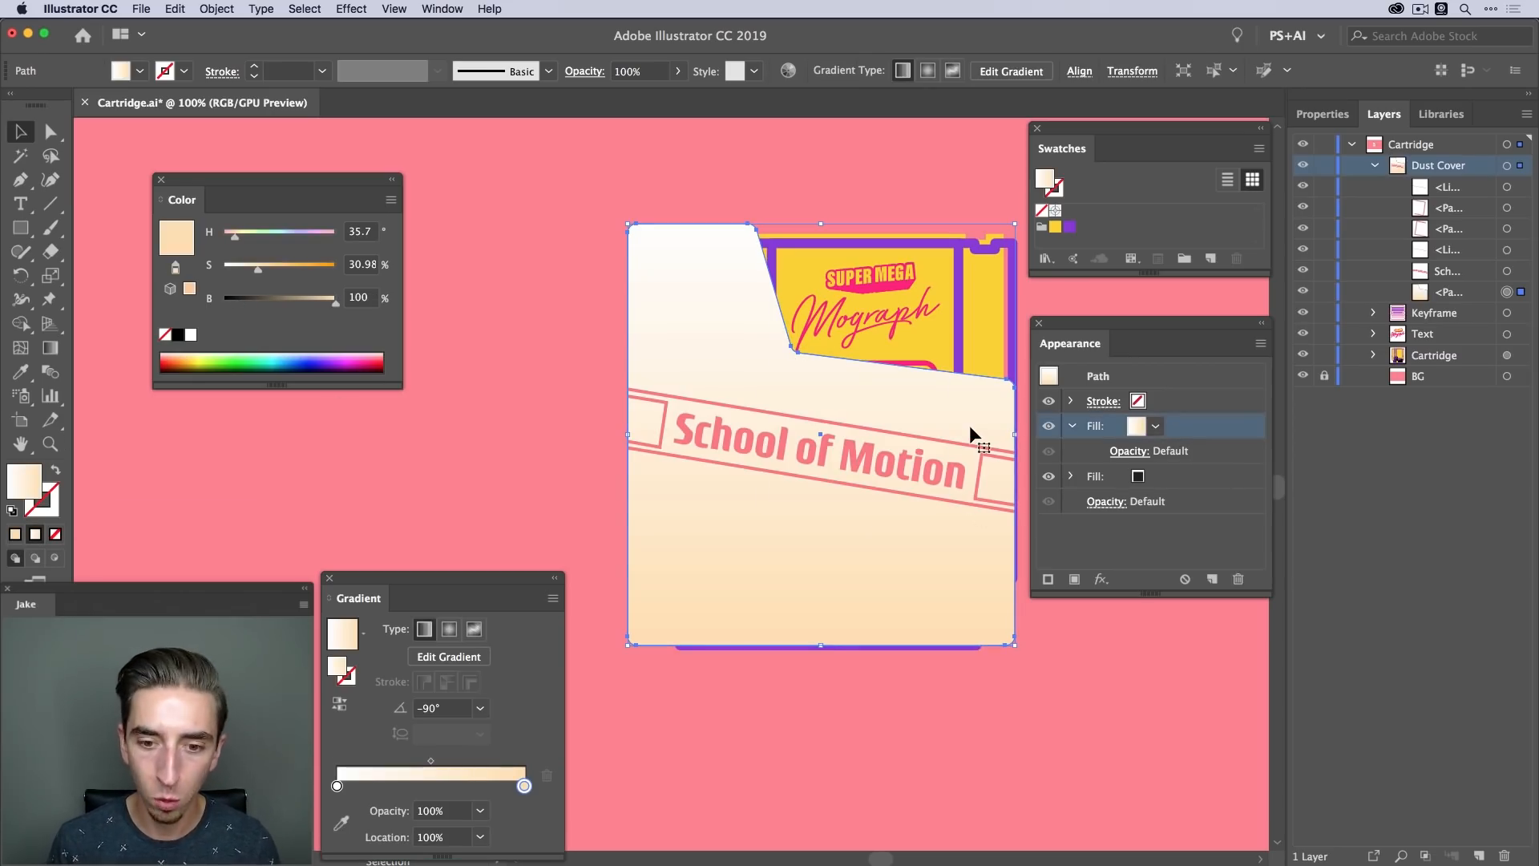
# Change the dust cover gradient's end stop to a neutral gray with 0% saturation and 47% brightness
pyautogui.doubleClick(524, 787)
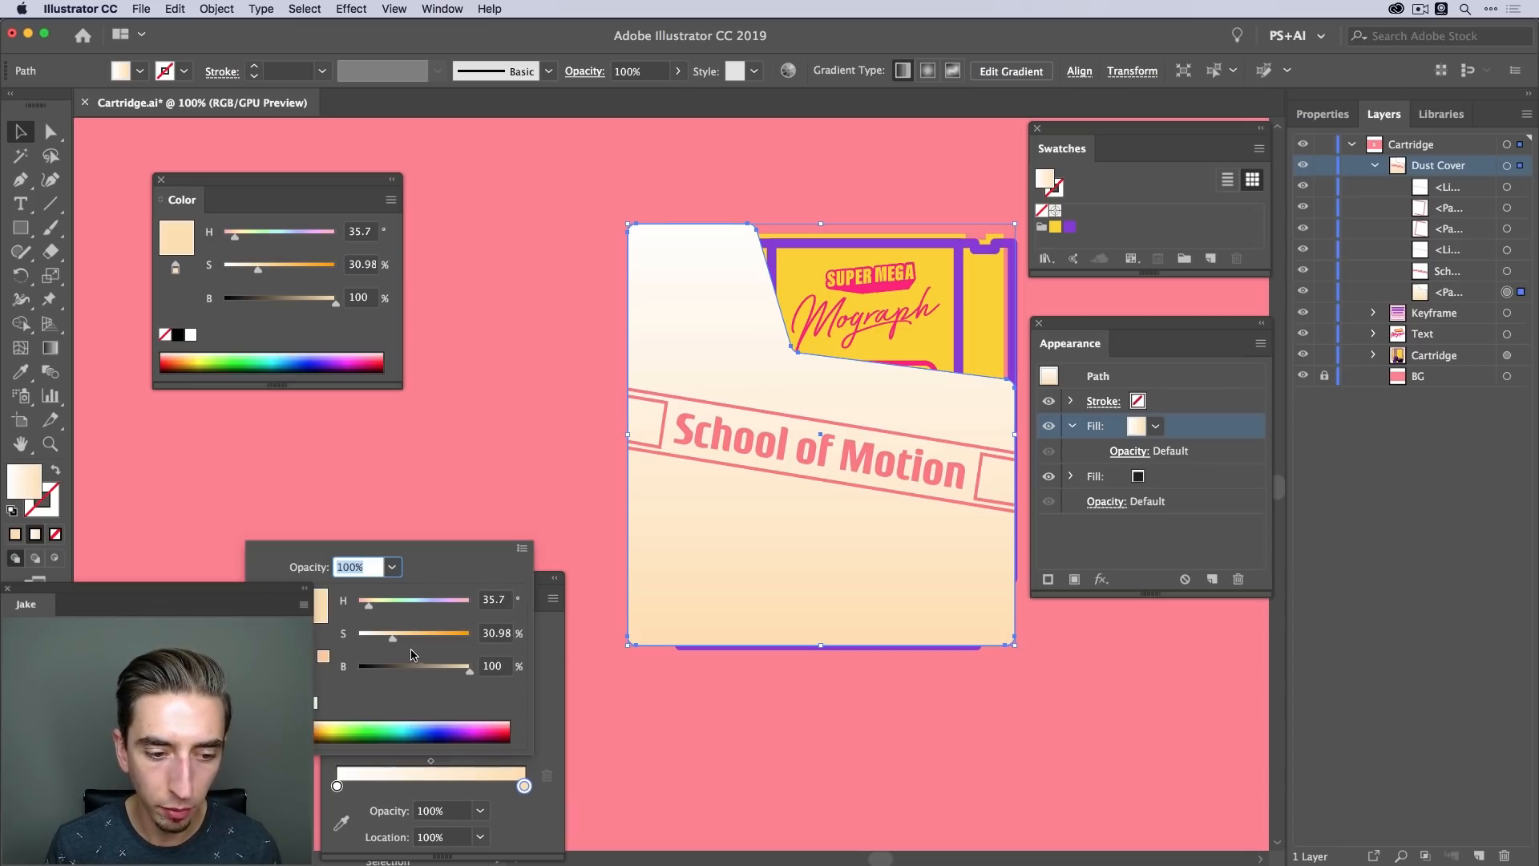
pyautogui.moveTo(392, 637); pyautogui.dragTo(357, 637)
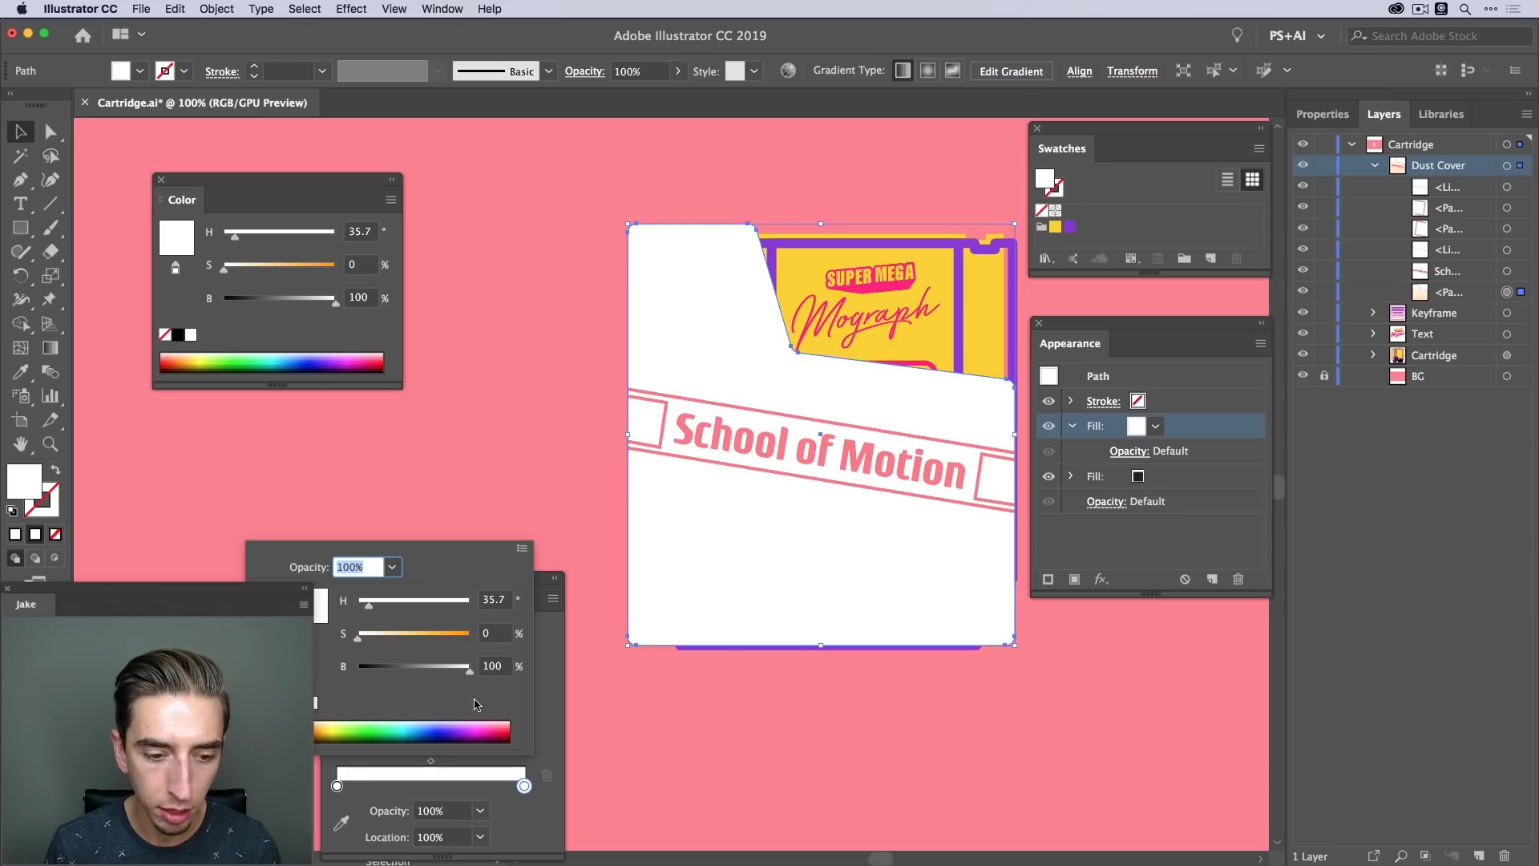
pyautogui.moveTo(465, 675); pyautogui.dragTo(411, 676)
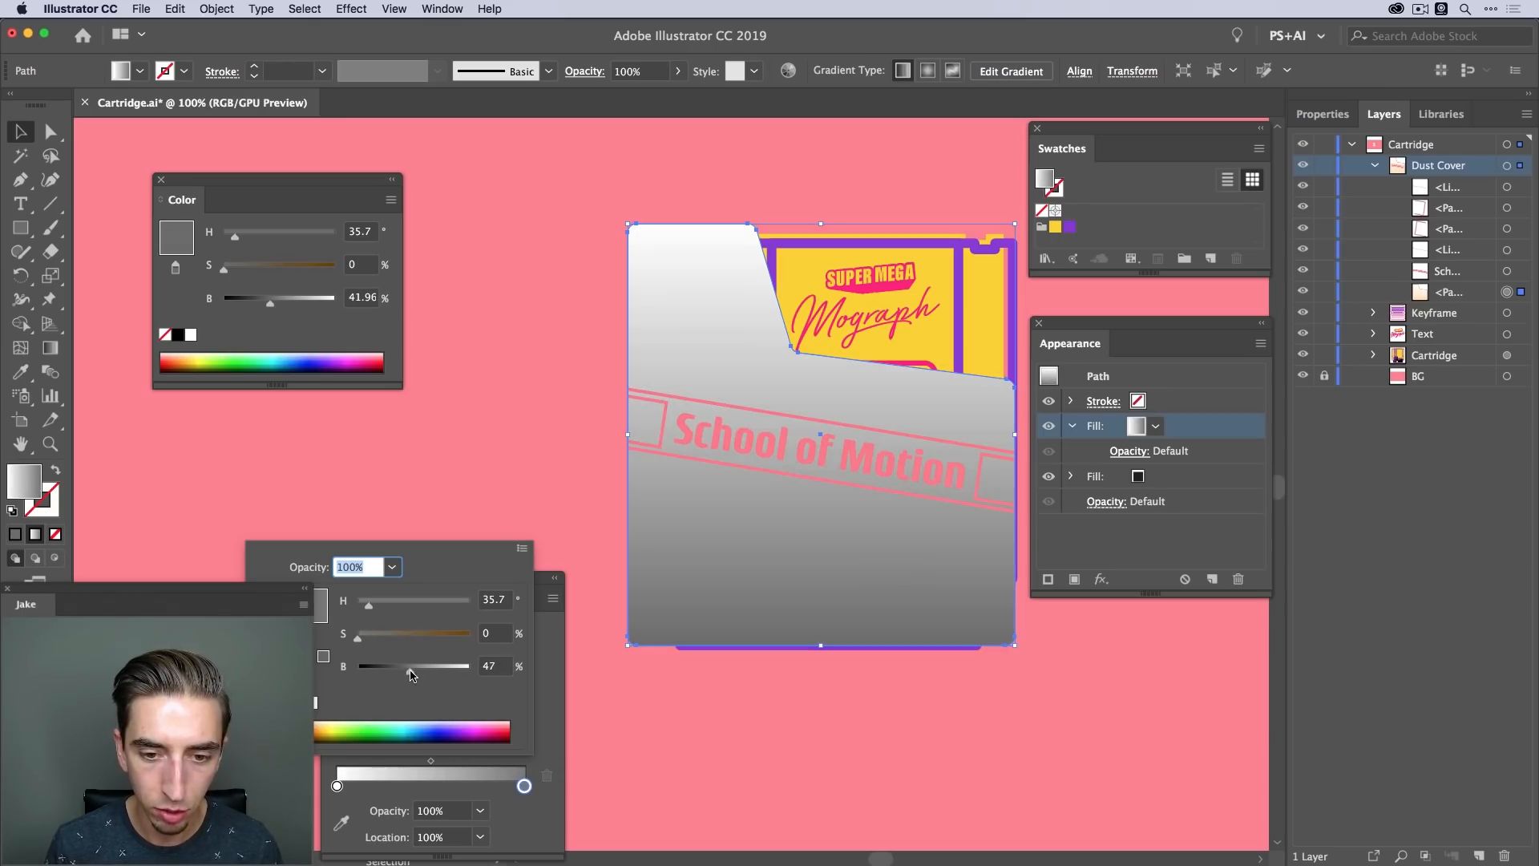
pyautogui.click(535, 604)
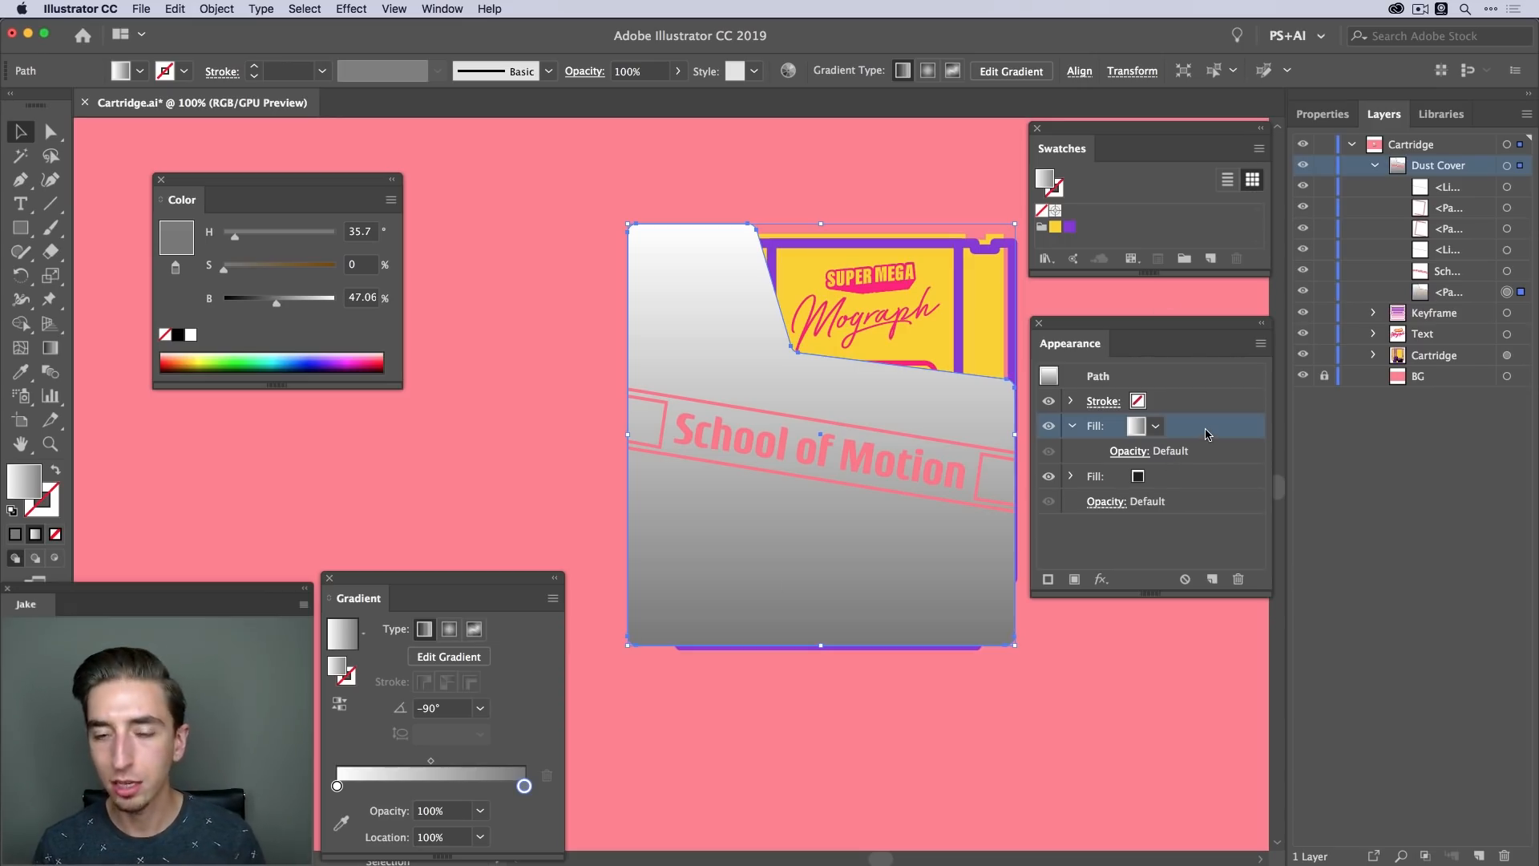
# Apply a Grain texture effect to the dust cover's gradient fill, using Stippled grain with intensity 29 and contrast 14
pyautogui.click(1102, 580)
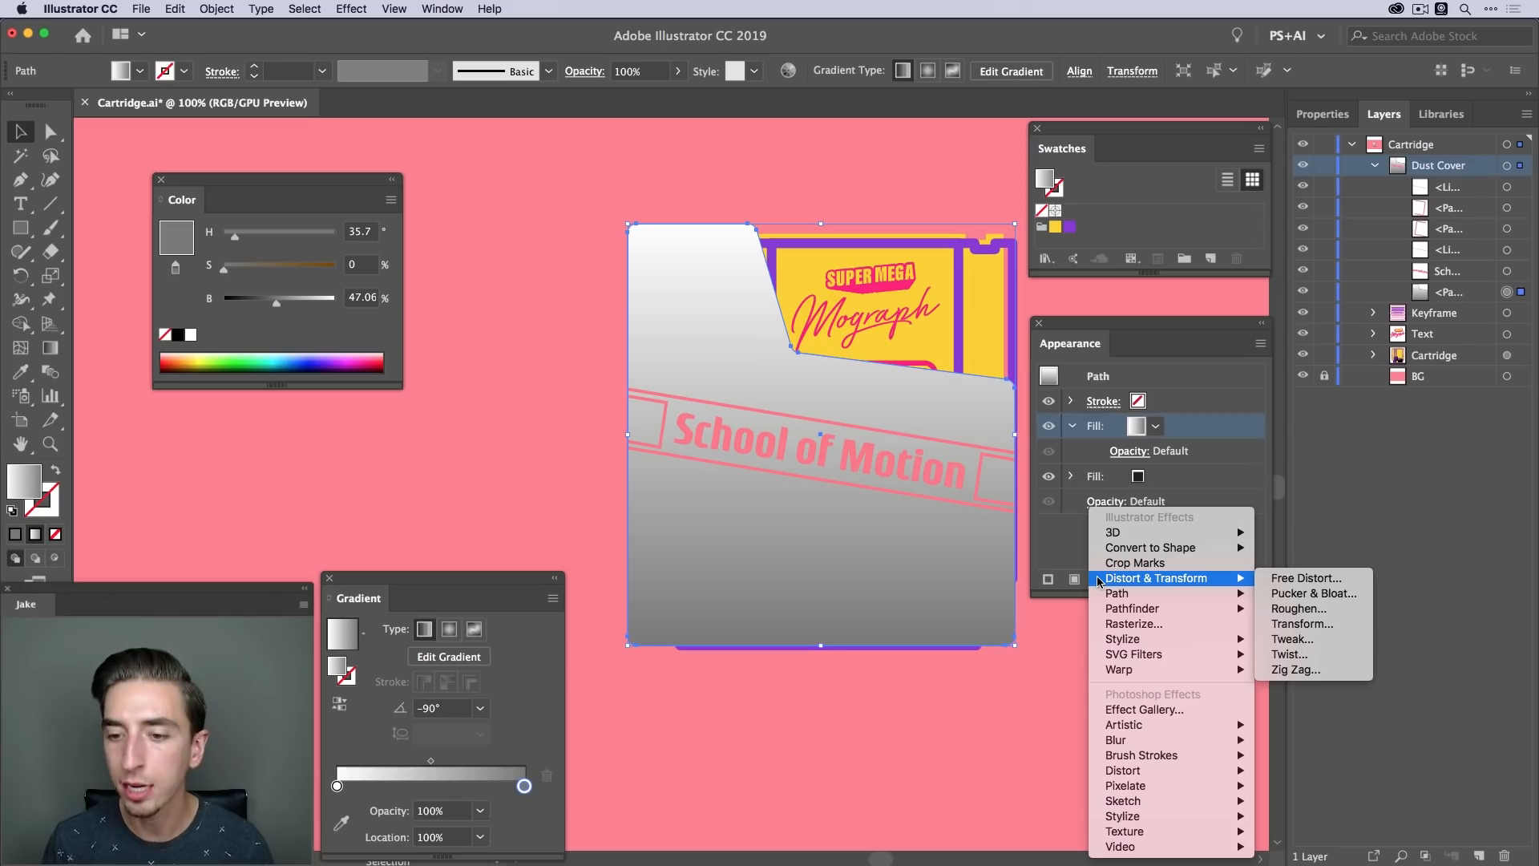
pyautogui.click(1101, 580)
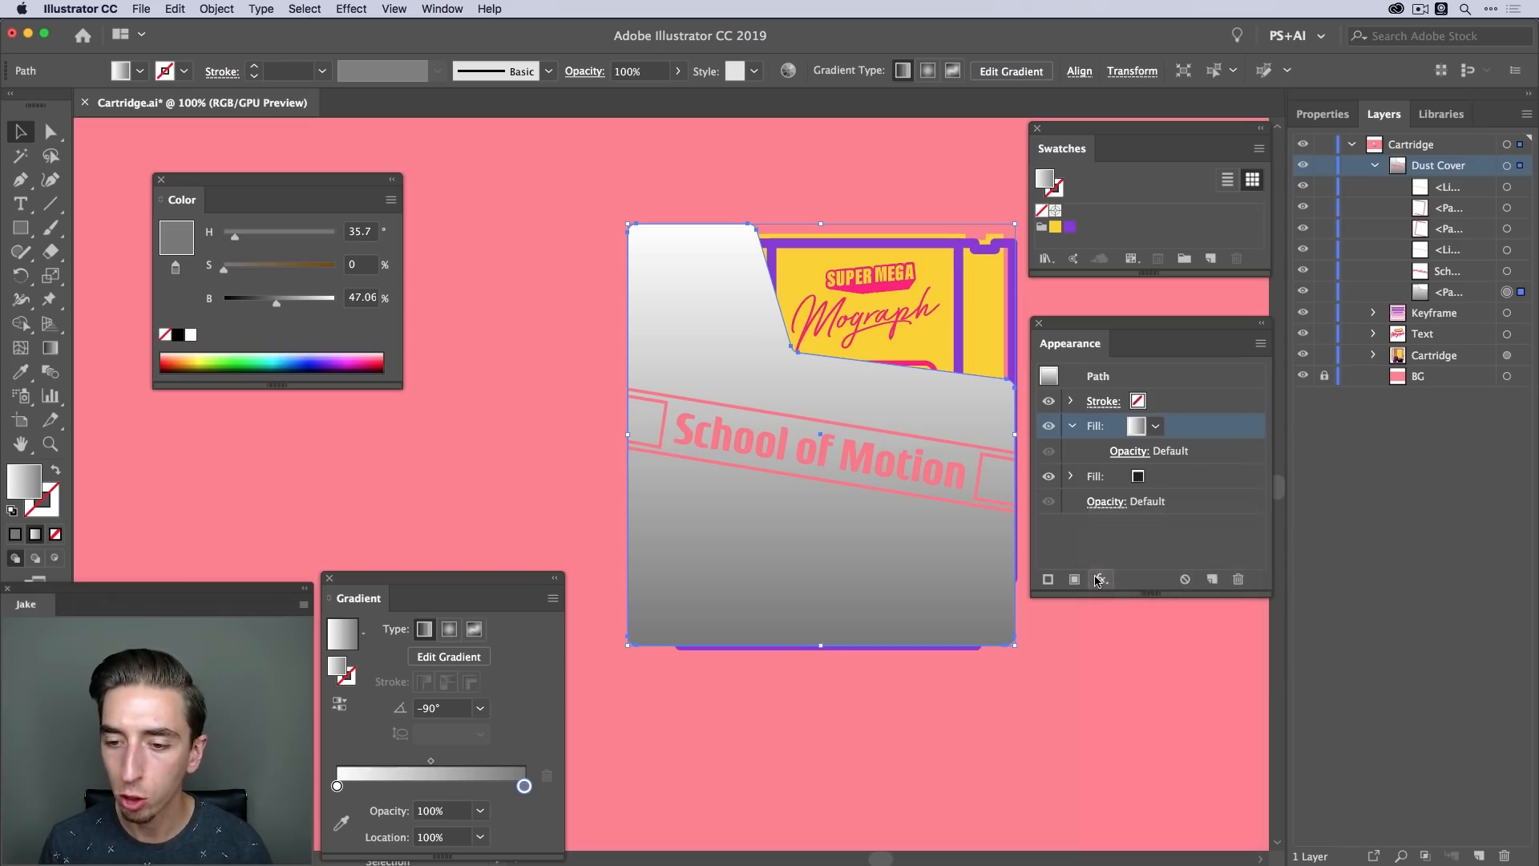
pyautogui.click(1102, 580)
pyautogui.moveTo(1180, 835)
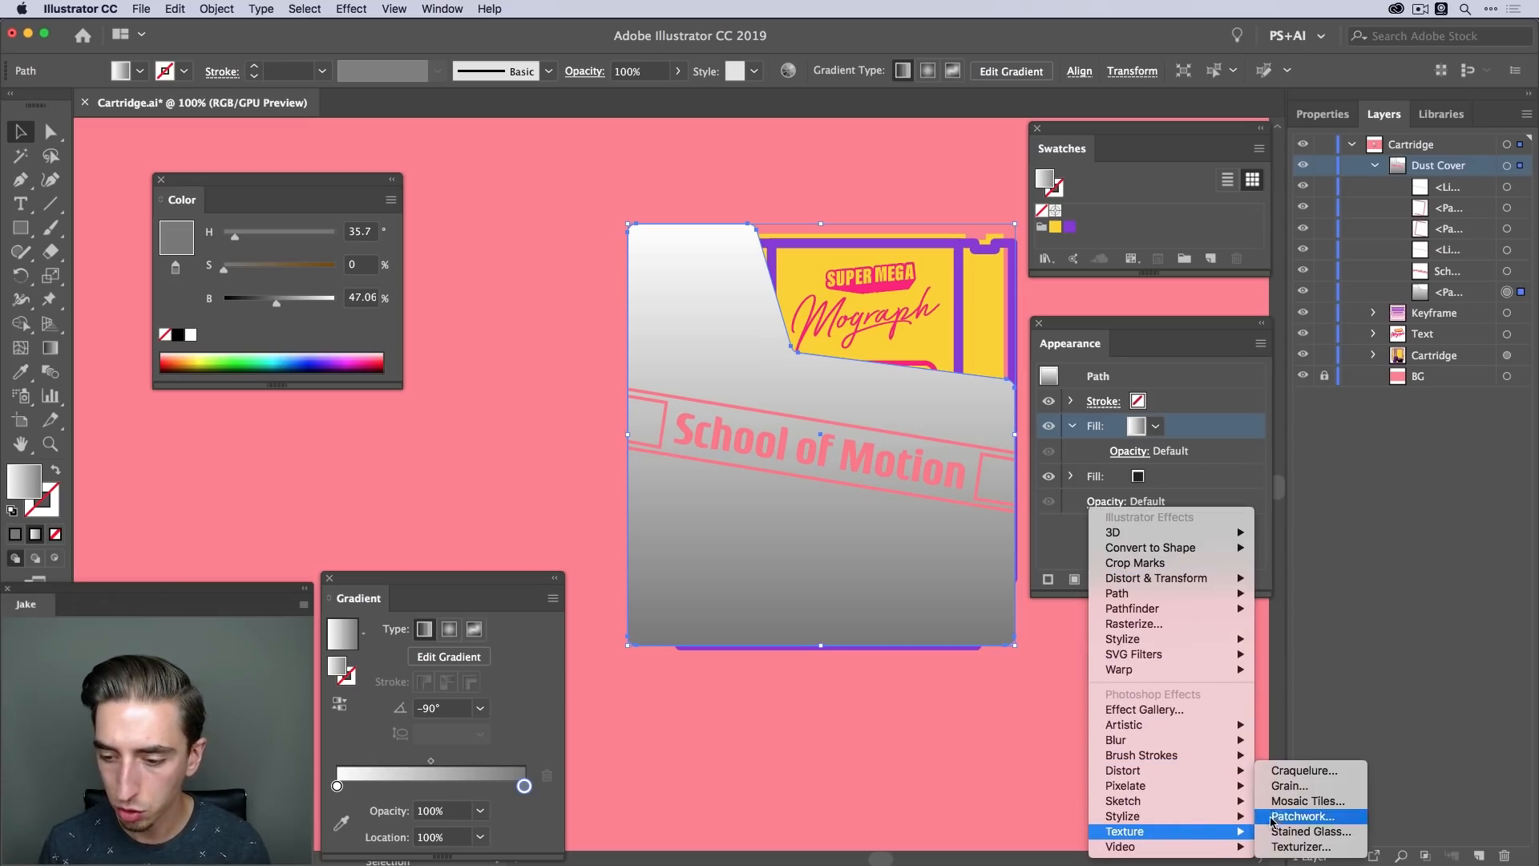
pyautogui.click(1292, 789)
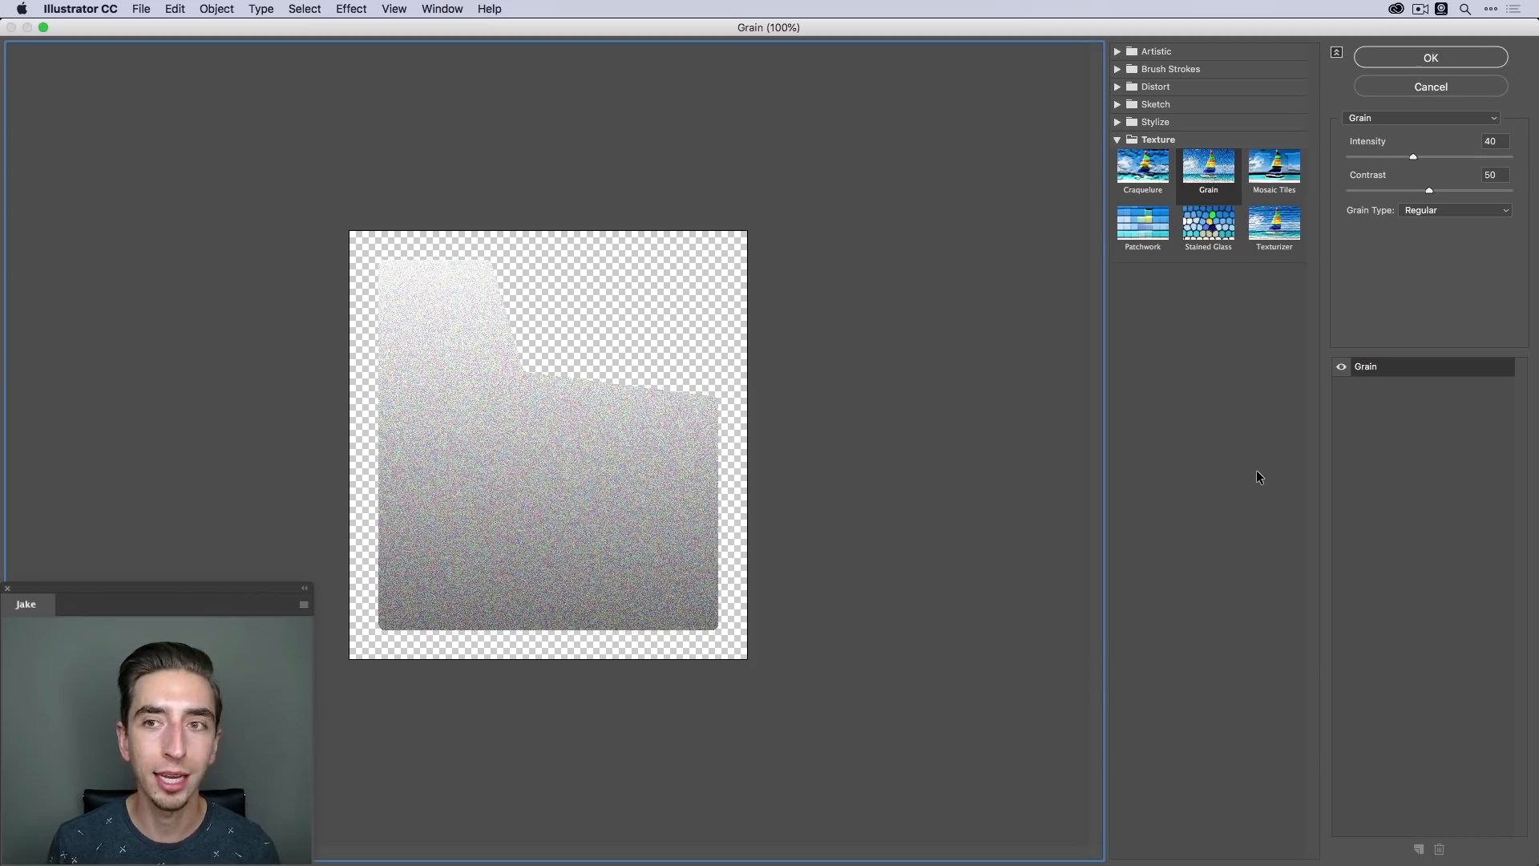
pyautogui.click(1409, 212)
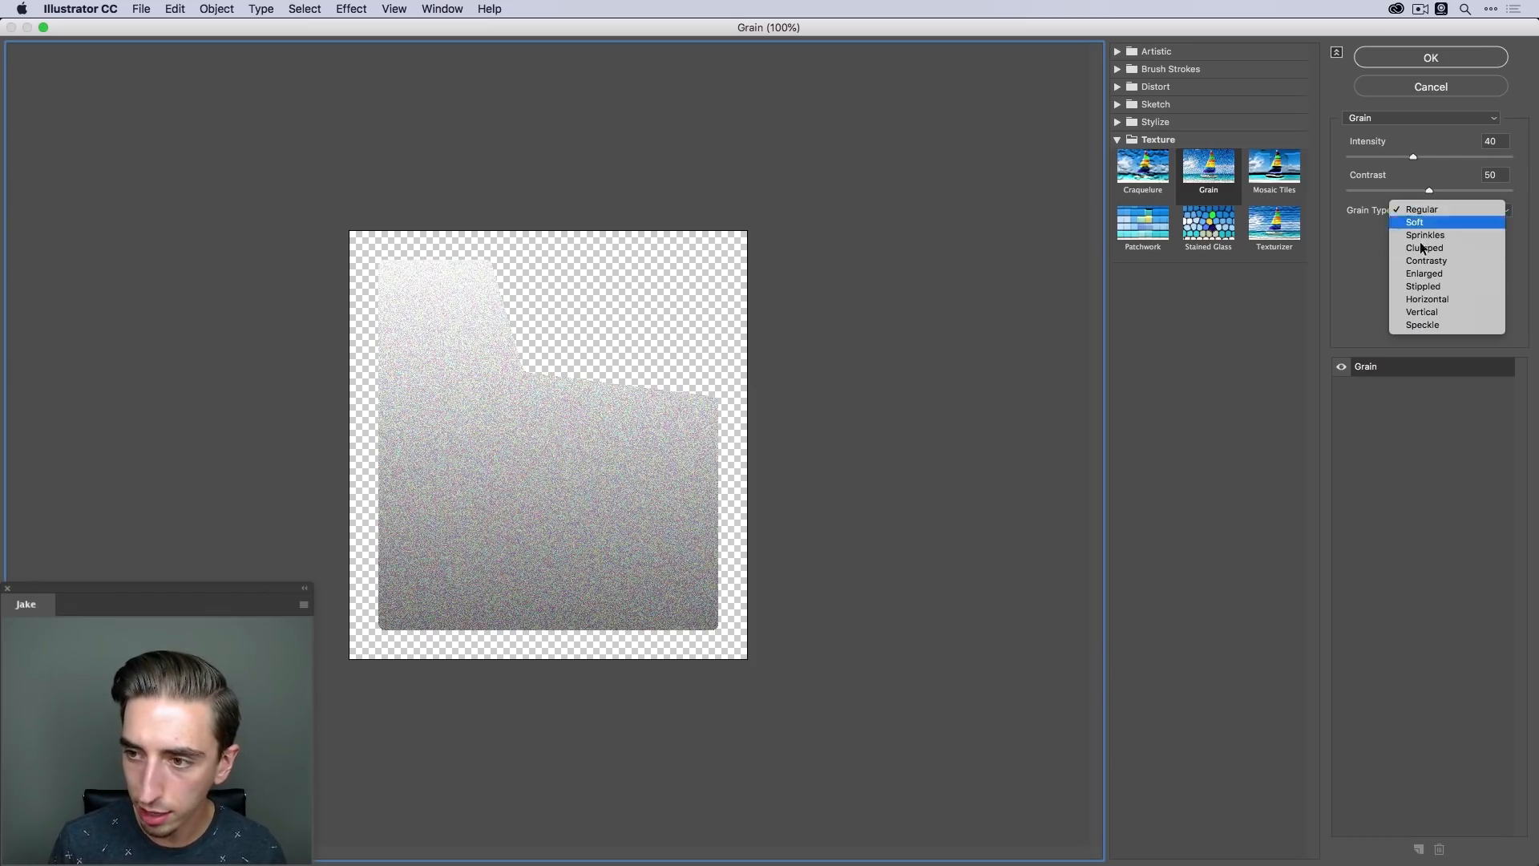
pyautogui.click(1423, 287)
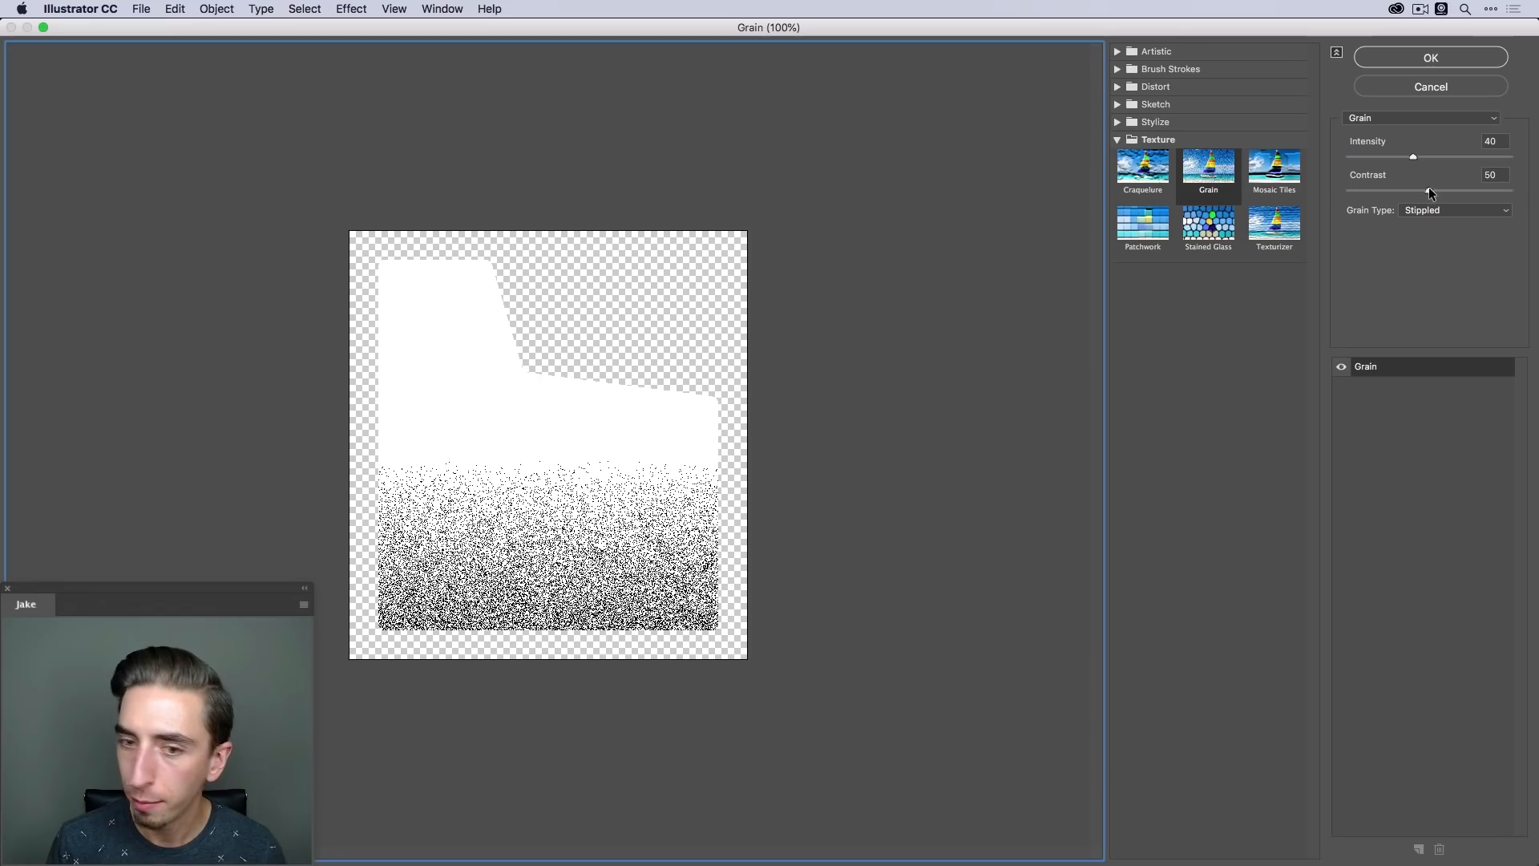
pyautogui.moveTo(1428, 189); pyautogui.dragTo(1373, 194)
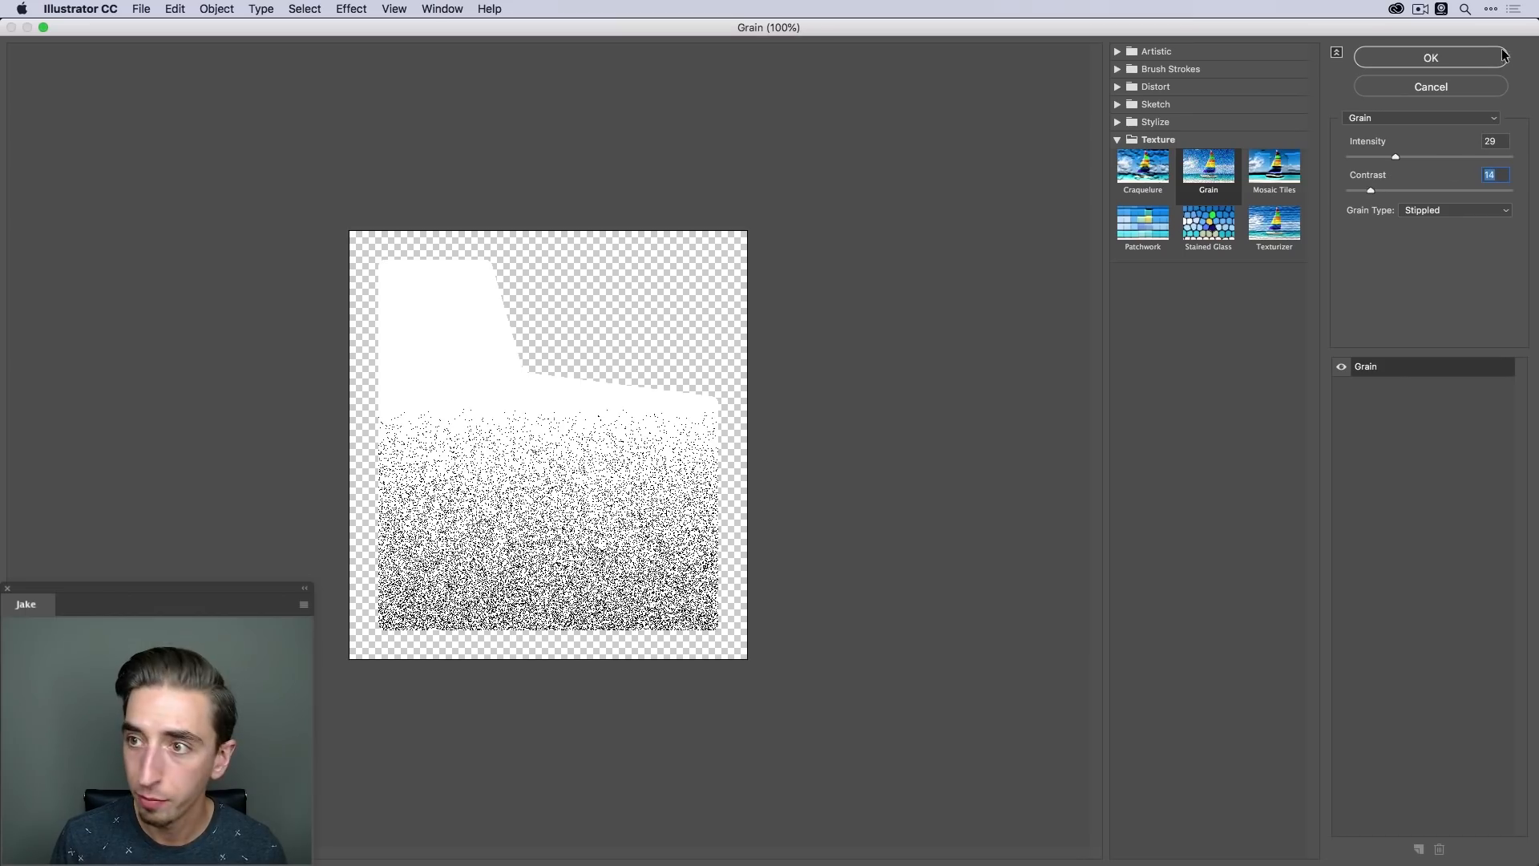
pyautogui.click(1478, 54)
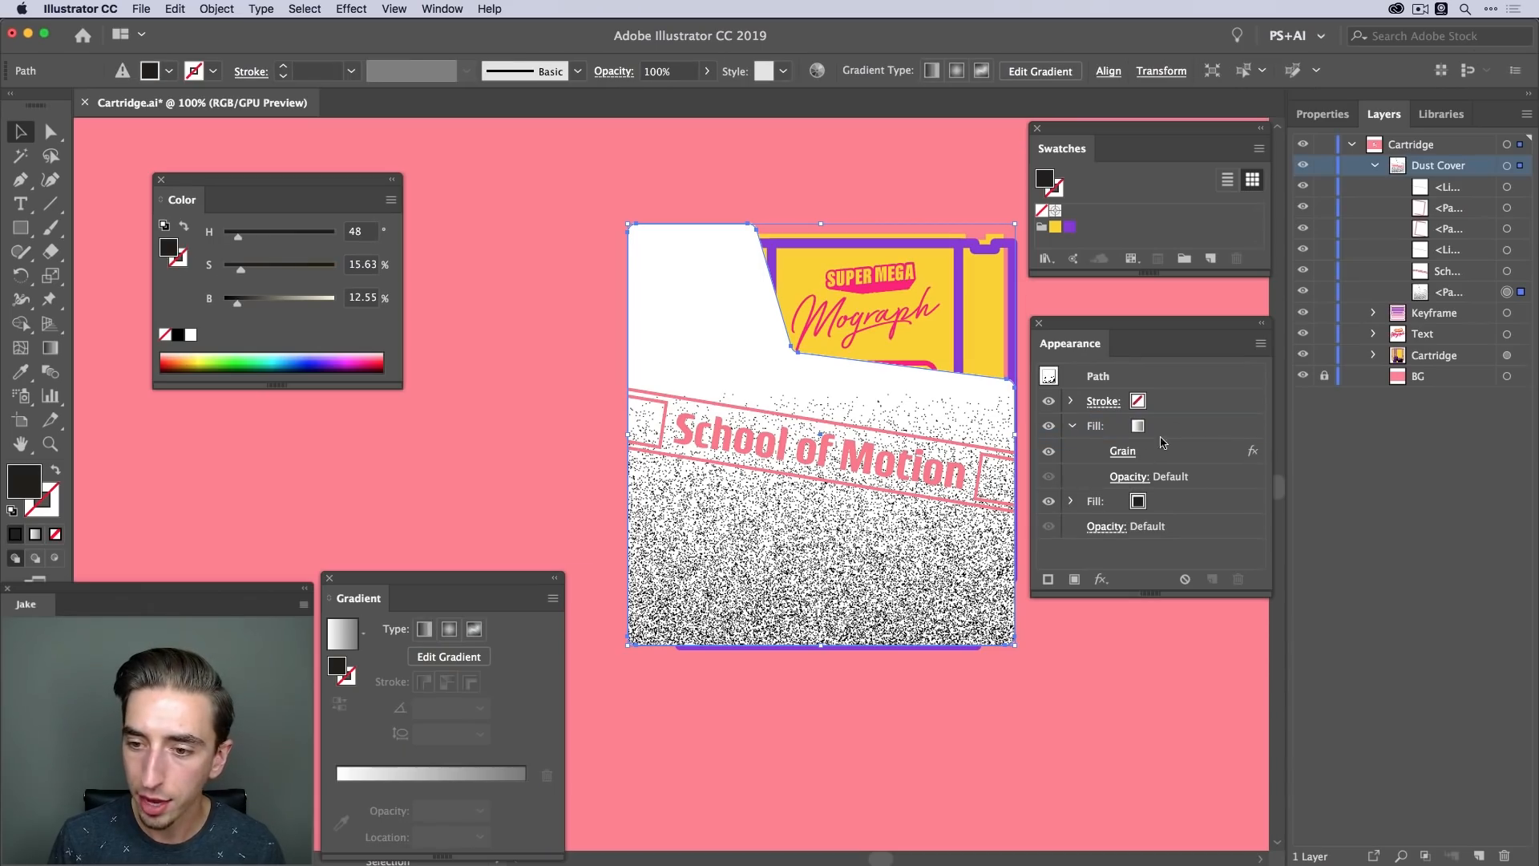
# Set the grain-textured gradient fill's blending mode to Multiply
pyautogui.click(1132, 476)
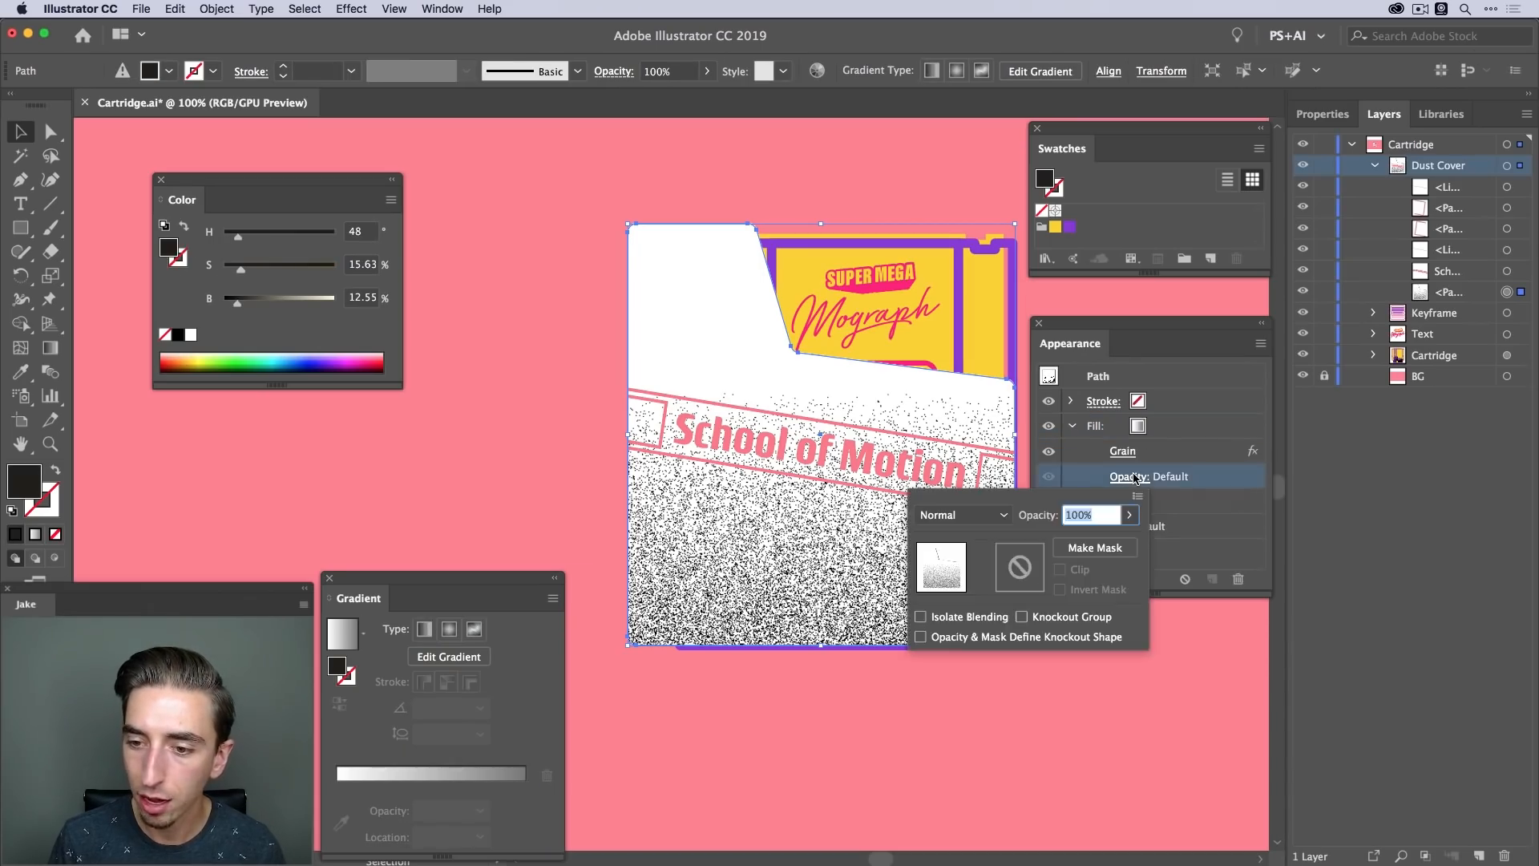
pyautogui.click(1002, 515)
pyautogui.click(992, 190)
pyautogui.press('.')
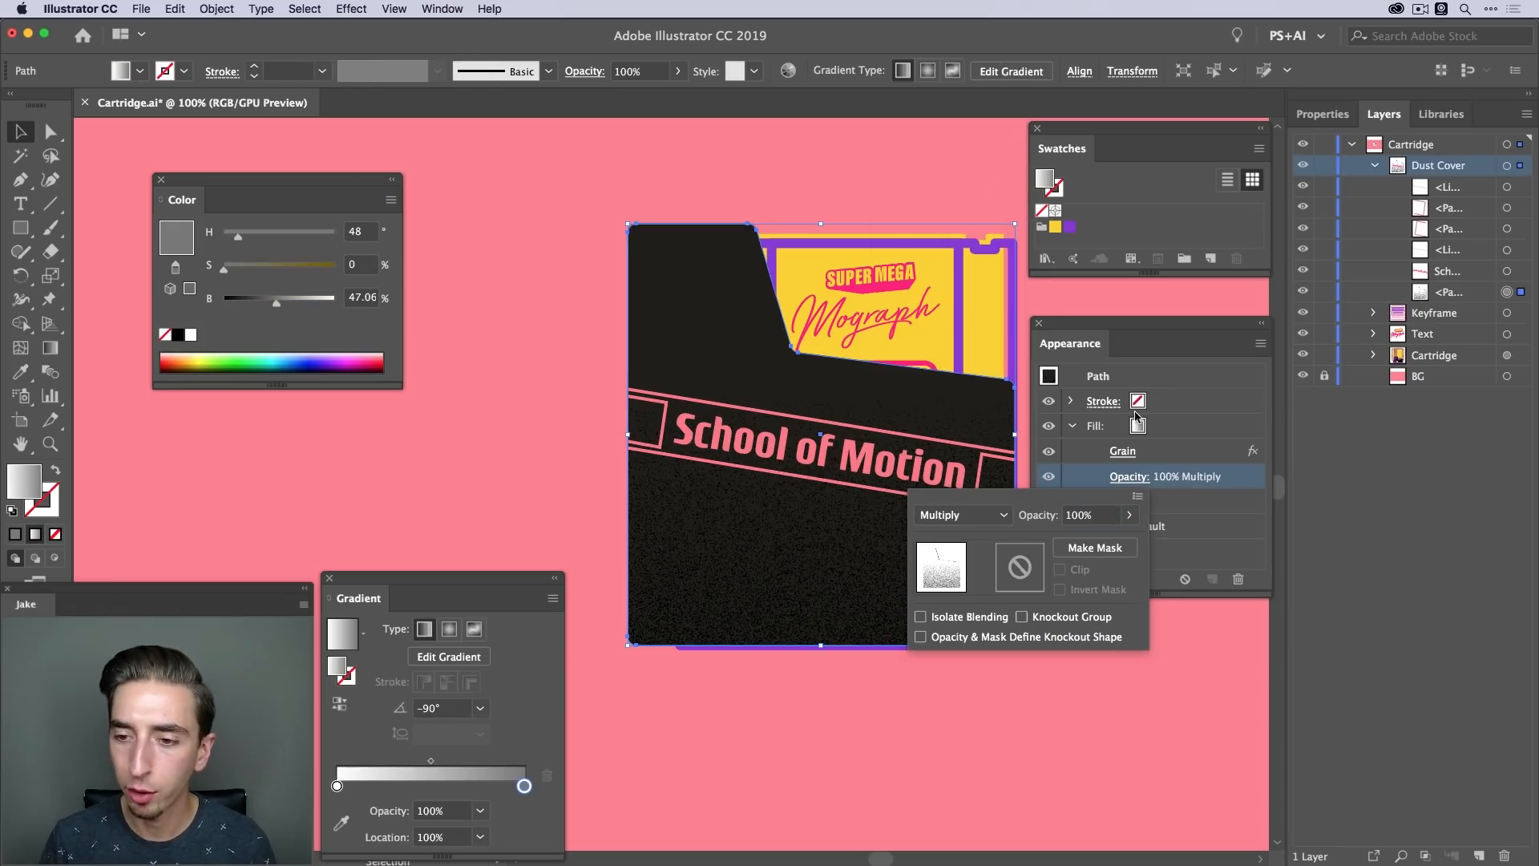
# Darken the end stop of the dust cover's grain-textured gradient to 18.04% brightness
pyautogui.click(1206, 482)
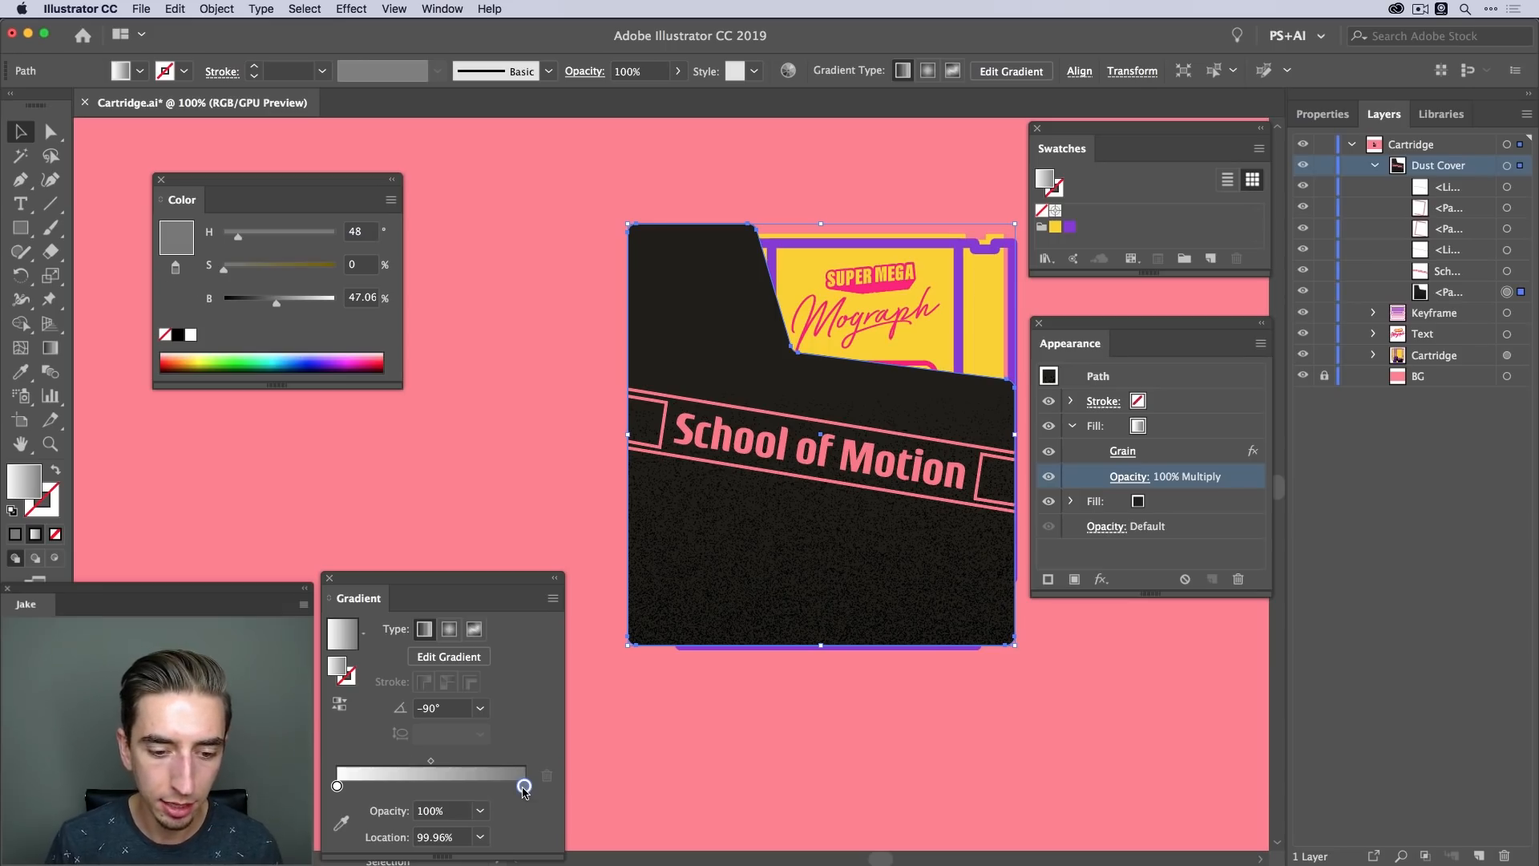
pyautogui.doubleClick(523, 787)
pyautogui.moveTo(410, 667); pyautogui.dragTo(378, 672)
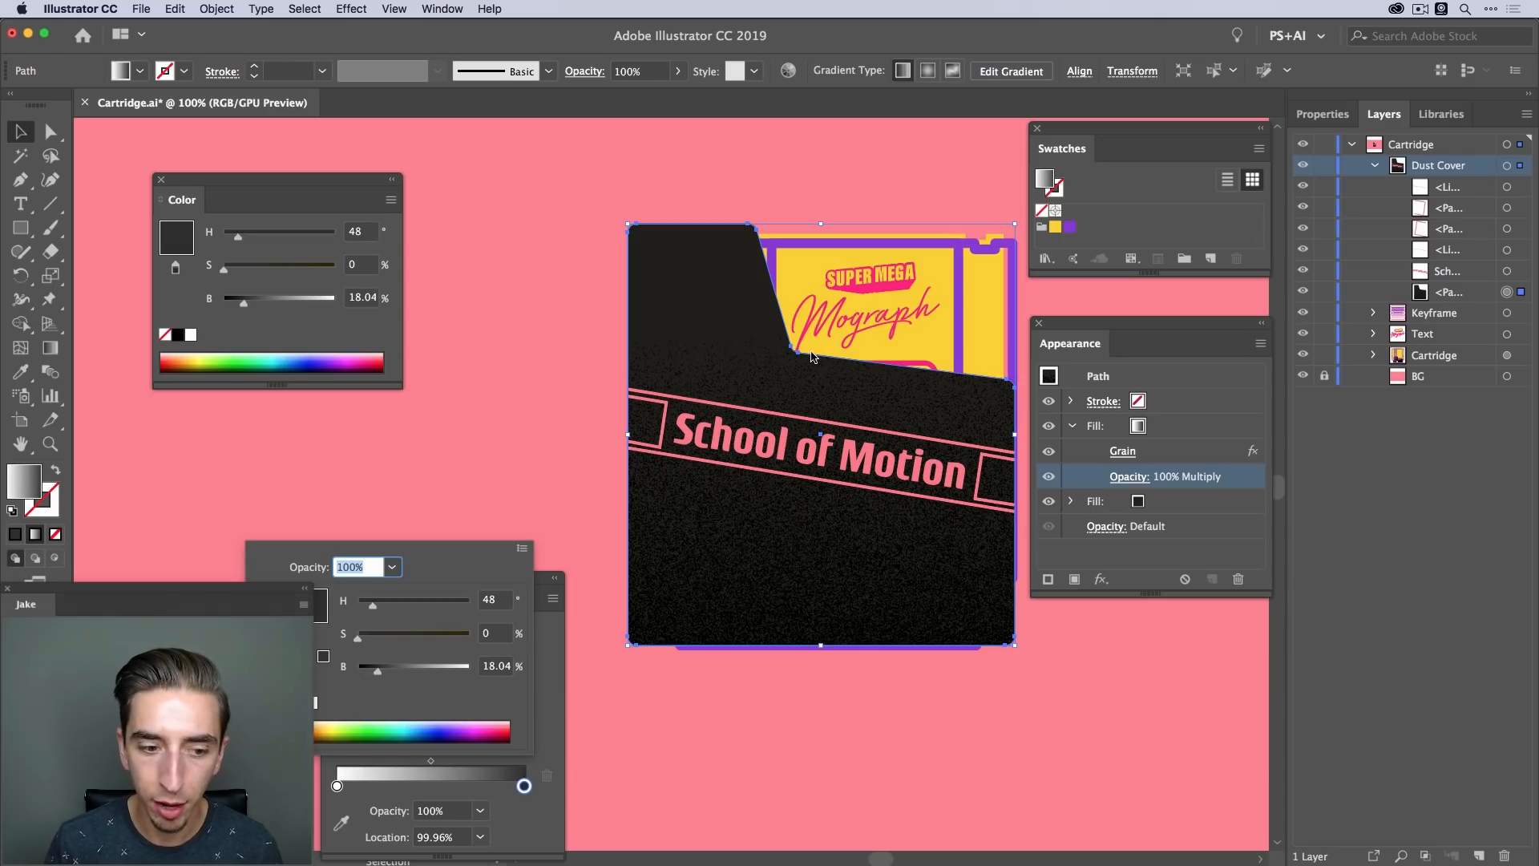
pyautogui.click(525, 789)
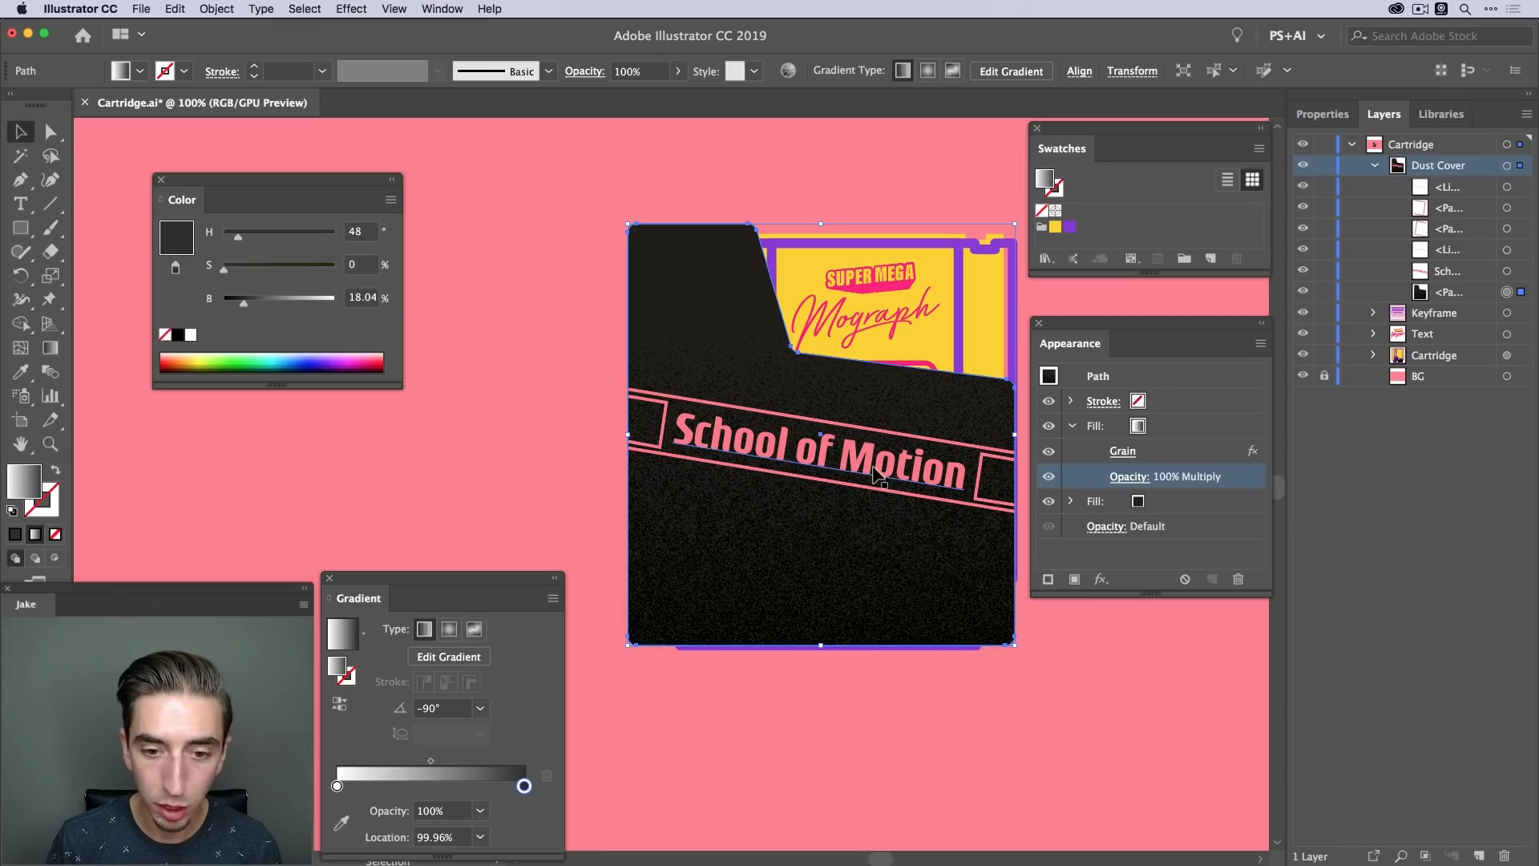
# Redraw the dust cover's gradient with the Gradient tool as a diagonal running downward at about -105°, then deselect the path
pyautogui.press('g')
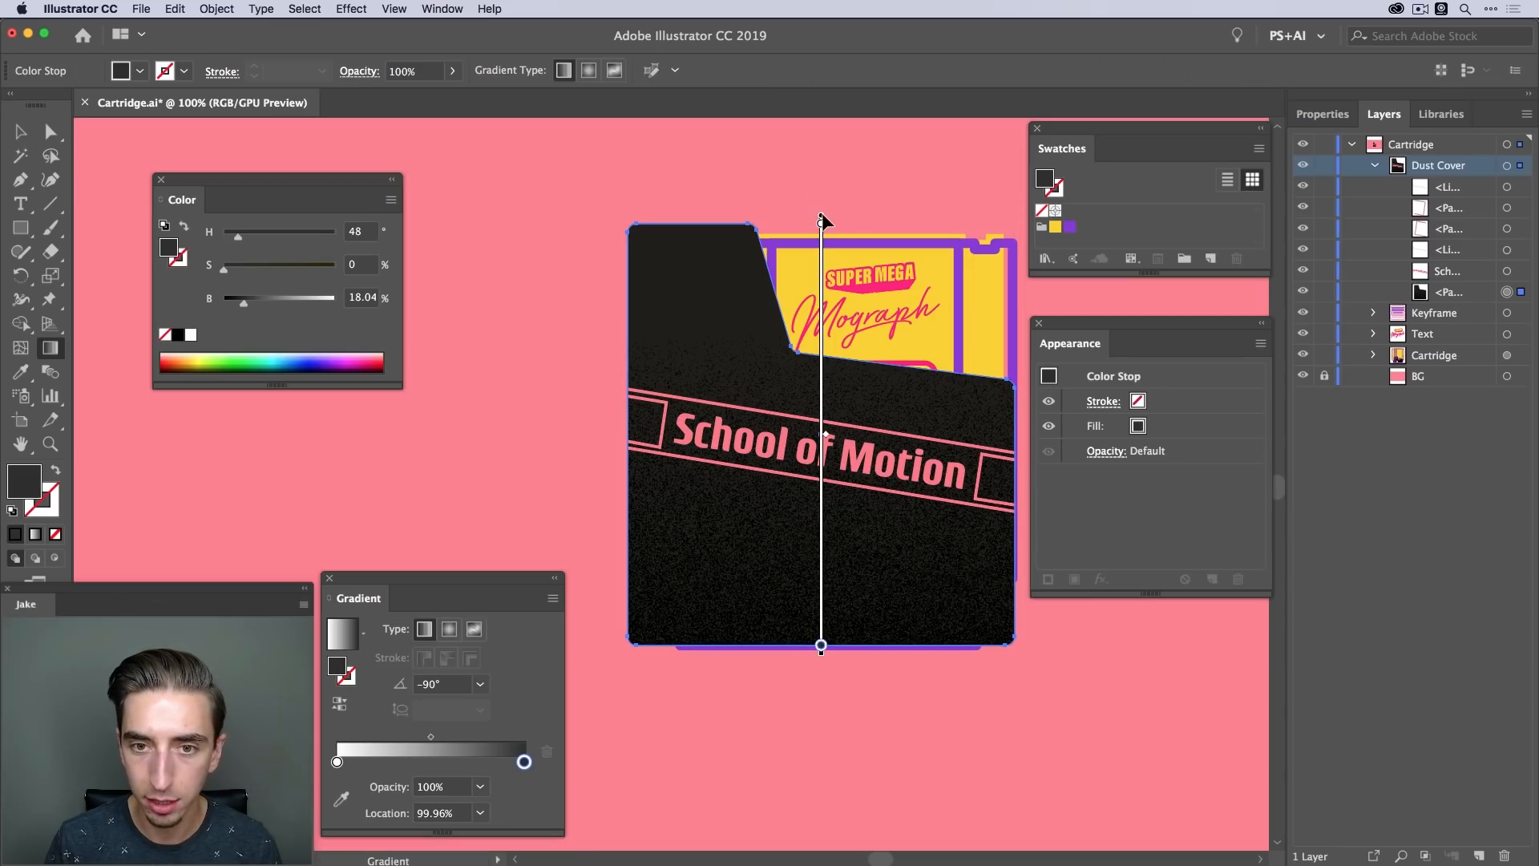
pyautogui.moveTo(736, 619)
pyautogui.mouseDown()
pyautogui.moveTo(840, 380)
pyautogui.moveTo(702, 635)
pyautogui.moveTo(685, 638)
pyautogui.mouseUp()
pyautogui.moveTo(793, 390)
pyautogui.mouseDown()
pyautogui.moveTo(687, 591)
pyautogui.moveTo(719, 619)
pyautogui.mouseUp()
pyautogui.moveTo(798, 309); pyautogui.dragTo(713, 607)
pyautogui.moveTo(852, 323); pyautogui.dragTo(772, 614)
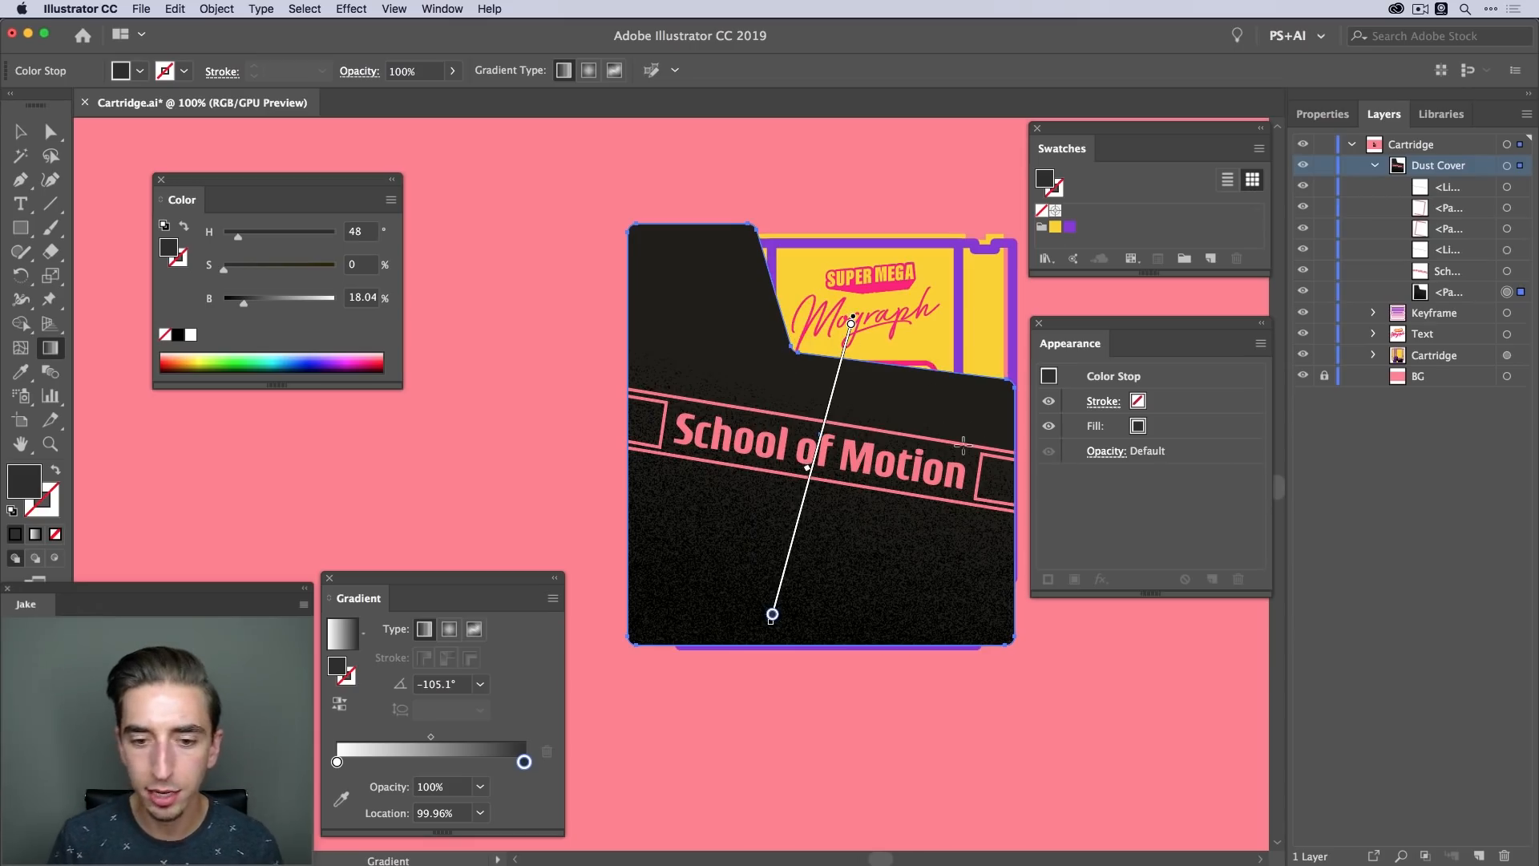
pyautogui.press('v')
pyautogui.click(1056, 698)
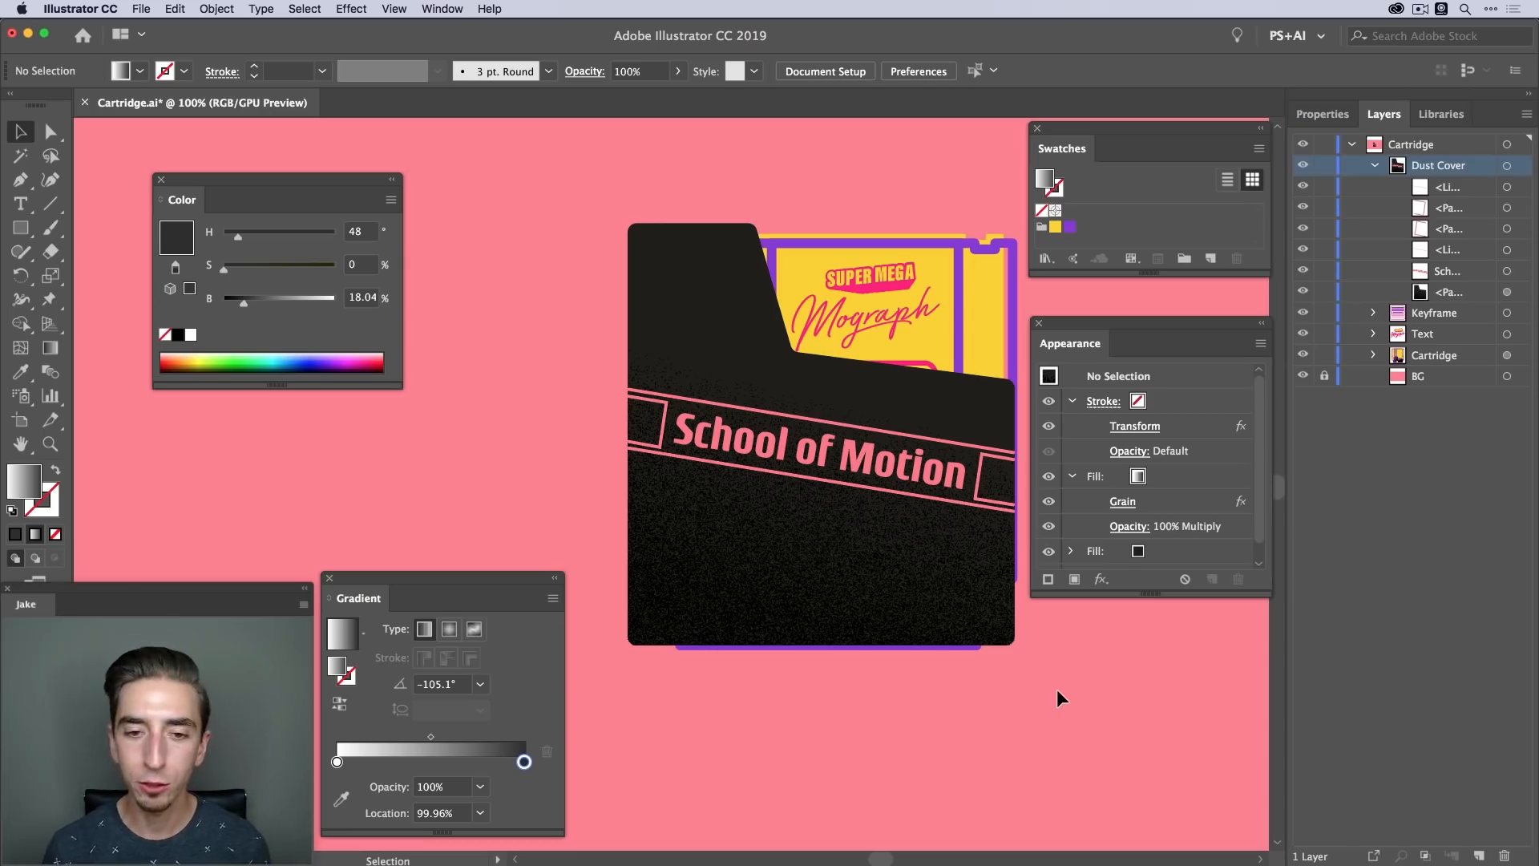
pyautogui.click(875, 597)
pyautogui.press('g')
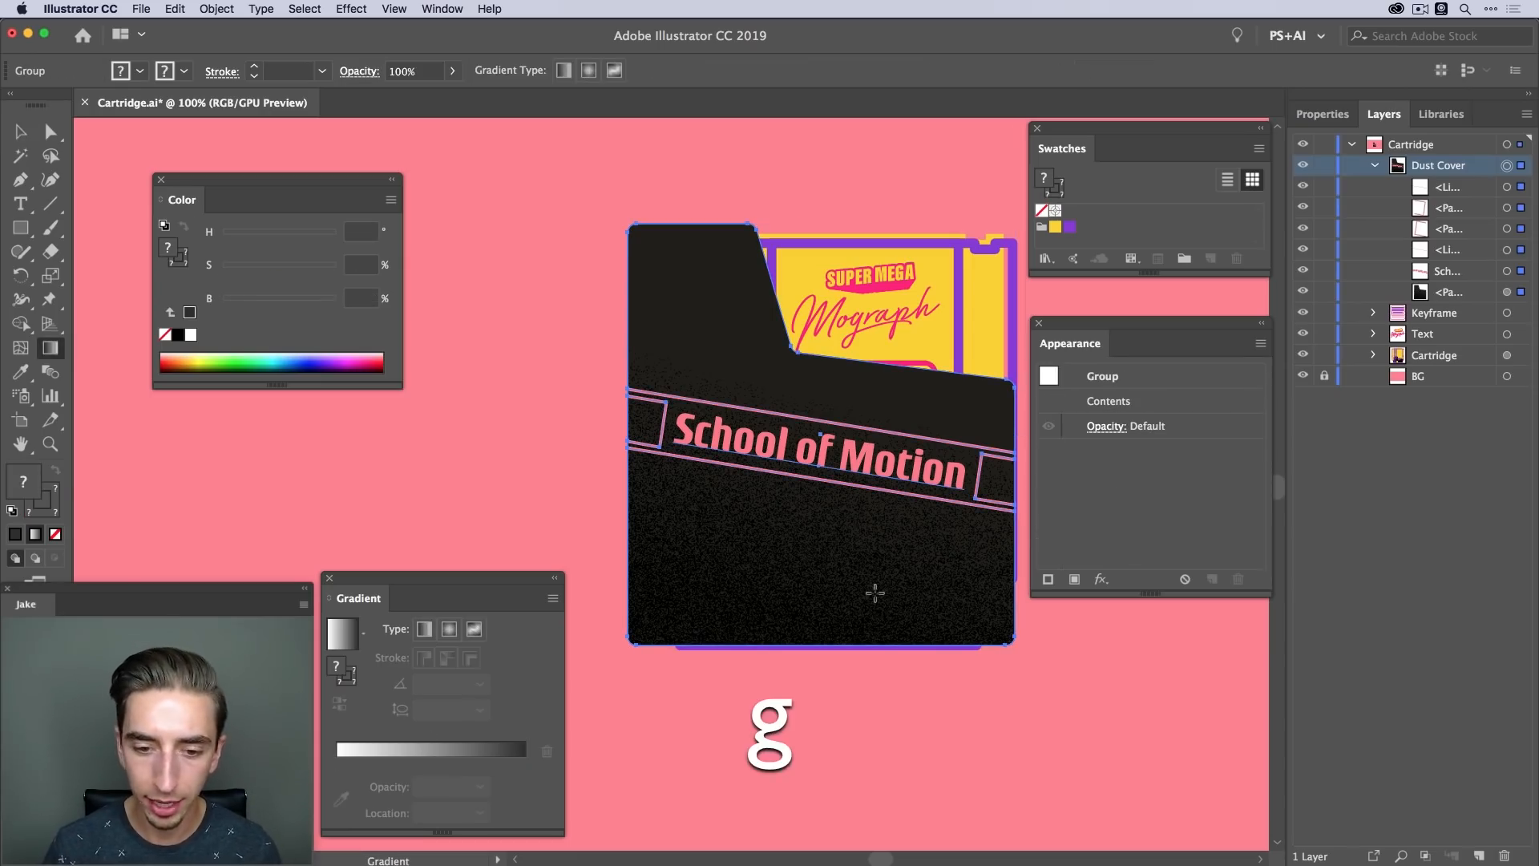
pyautogui.press('v')
pyautogui.click(1050, 649)
# Directly select the dust cover's base path and its gradient fill, then shift and lengthen the gradient so it starts above the cartridge
pyautogui.press('a')
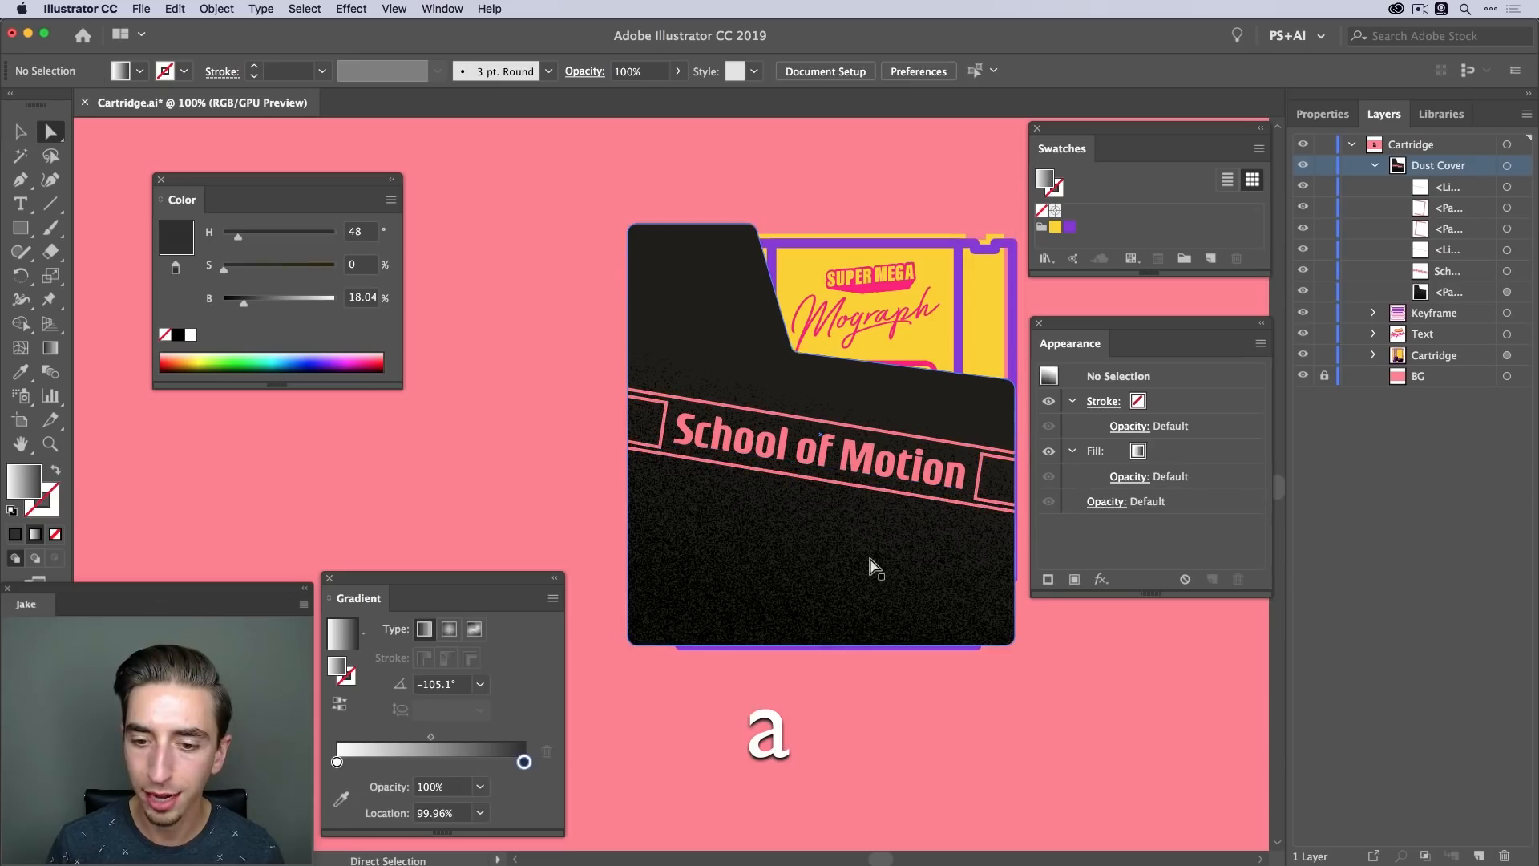
pyautogui.click(874, 566)
pyautogui.click(1174, 481)
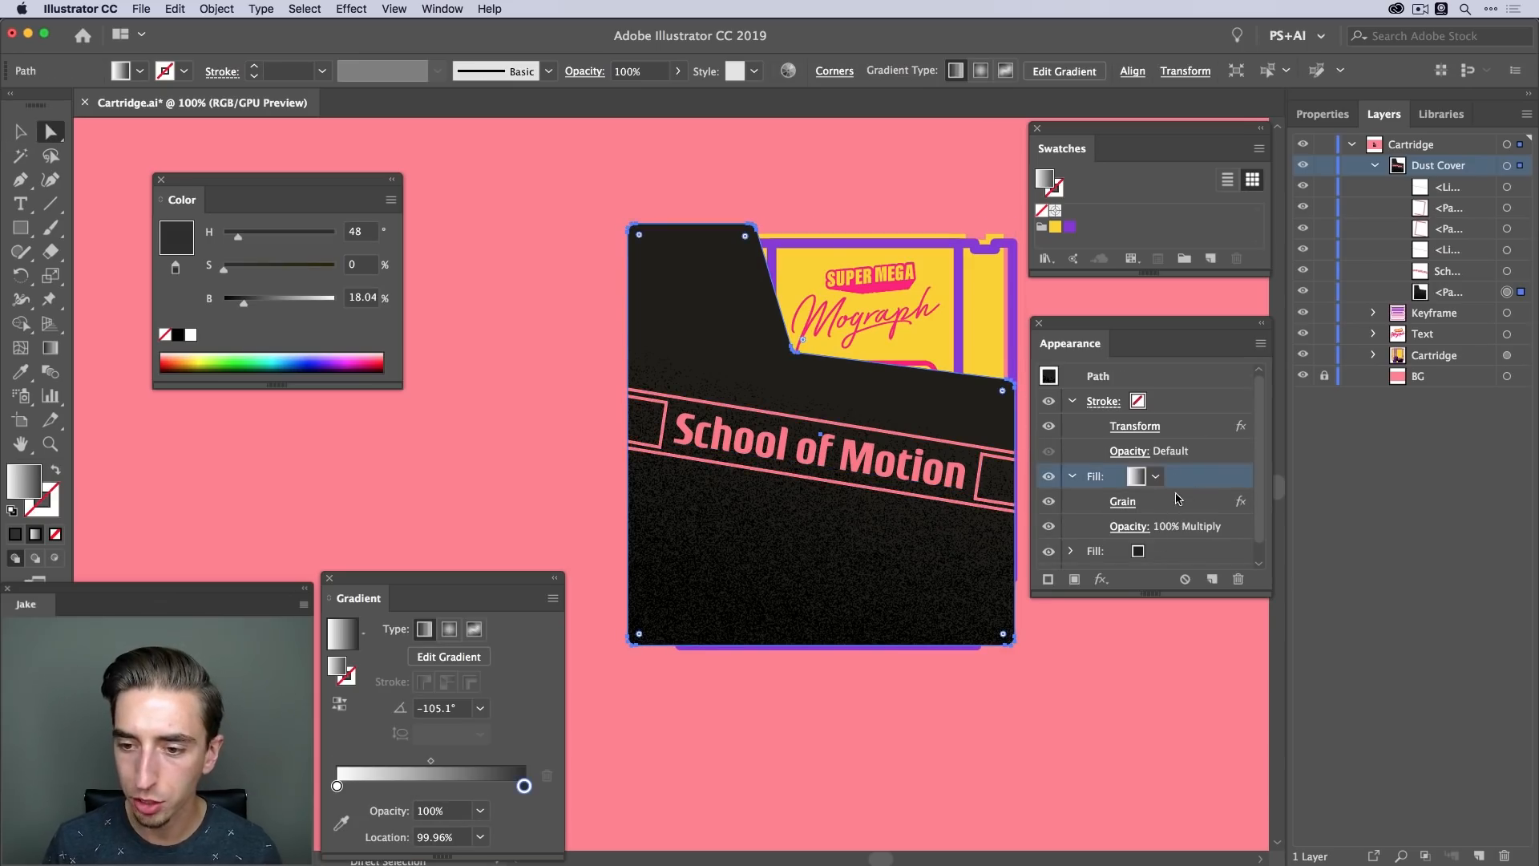
pyautogui.click(1177, 498)
pyautogui.click(1196, 479)
pyautogui.press('g')
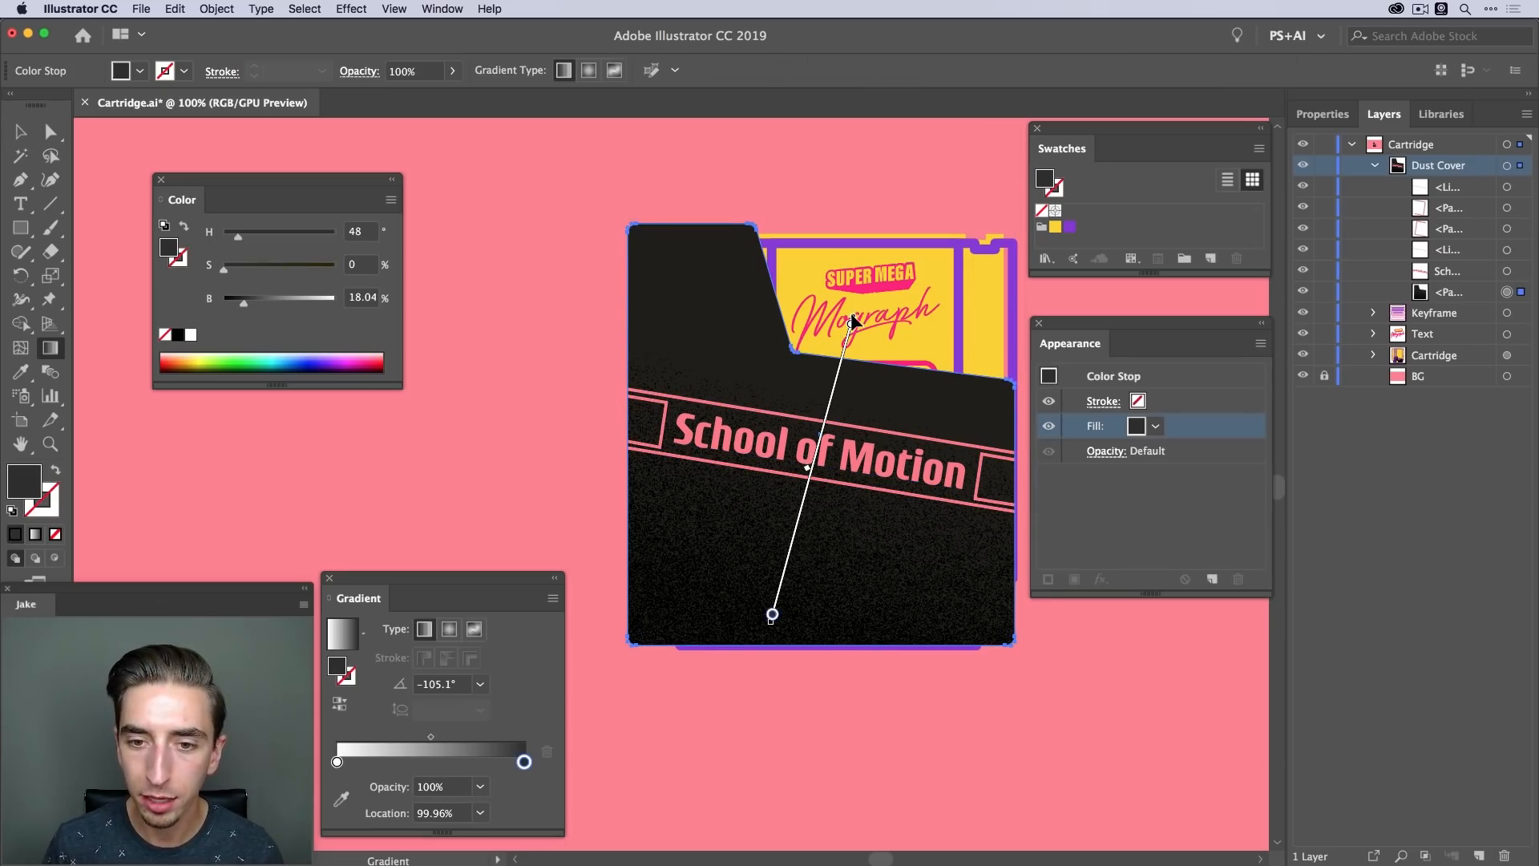
pyautogui.moveTo(853, 321); pyautogui.dragTo(873, 242)
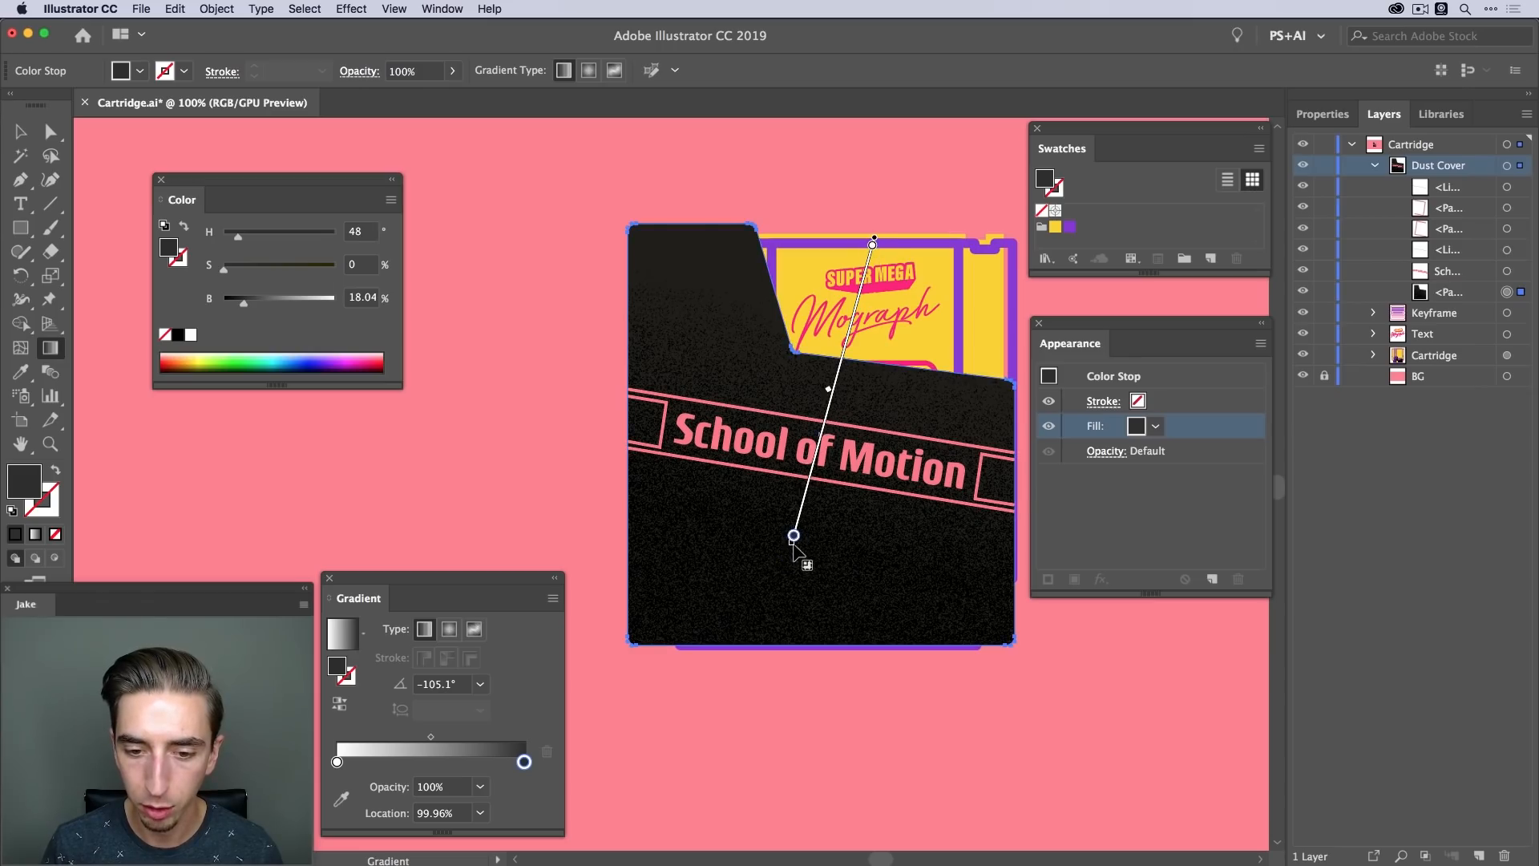
pyautogui.moveTo(793, 536); pyautogui.dragTo(771, 617)
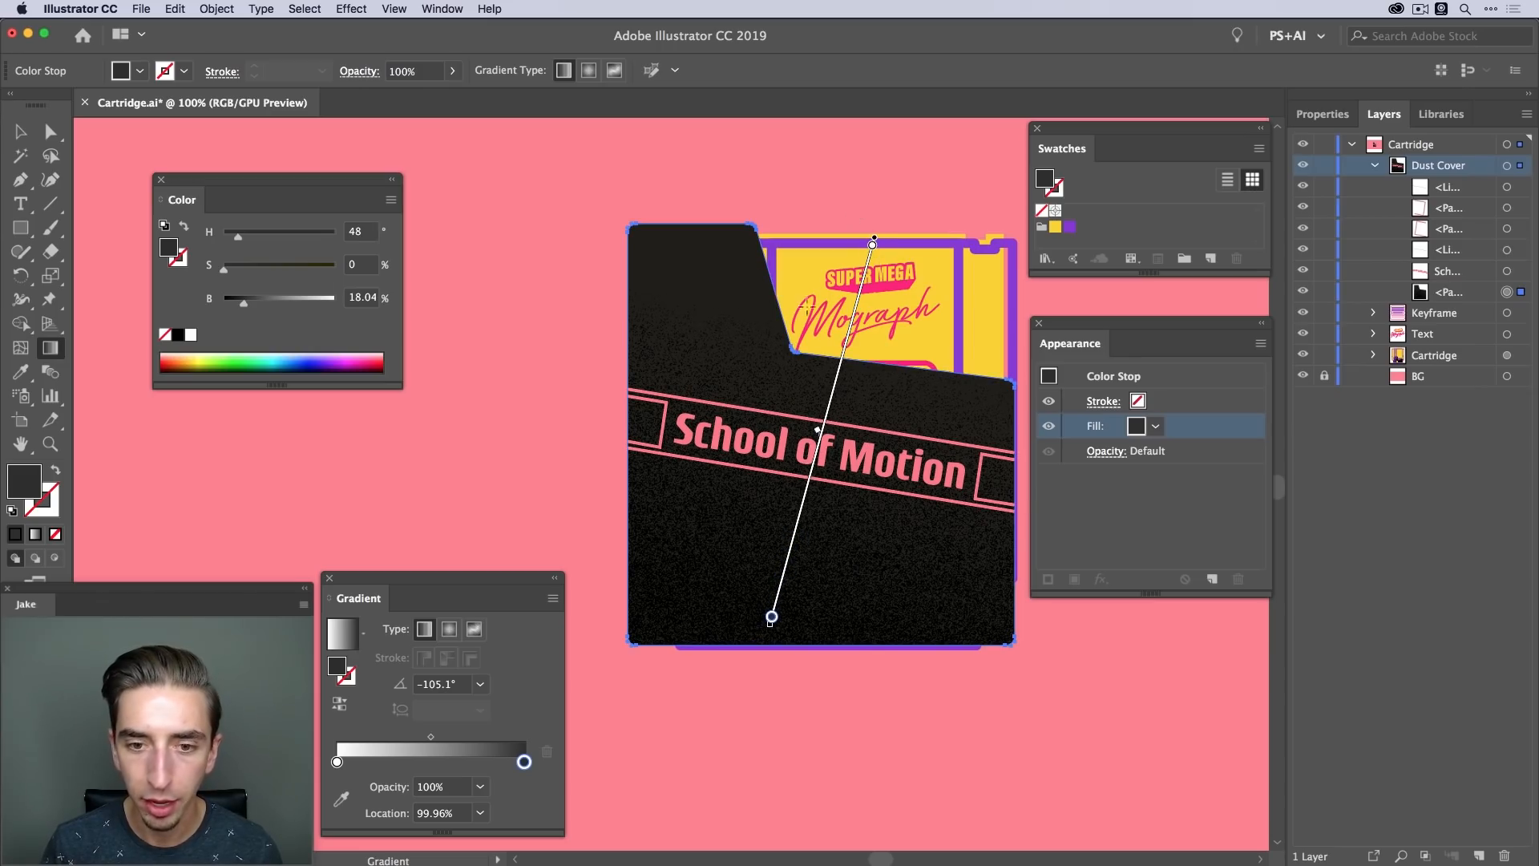
pyautogui.moveTo(875, 243); pyautogui.dragTo(888, 193)
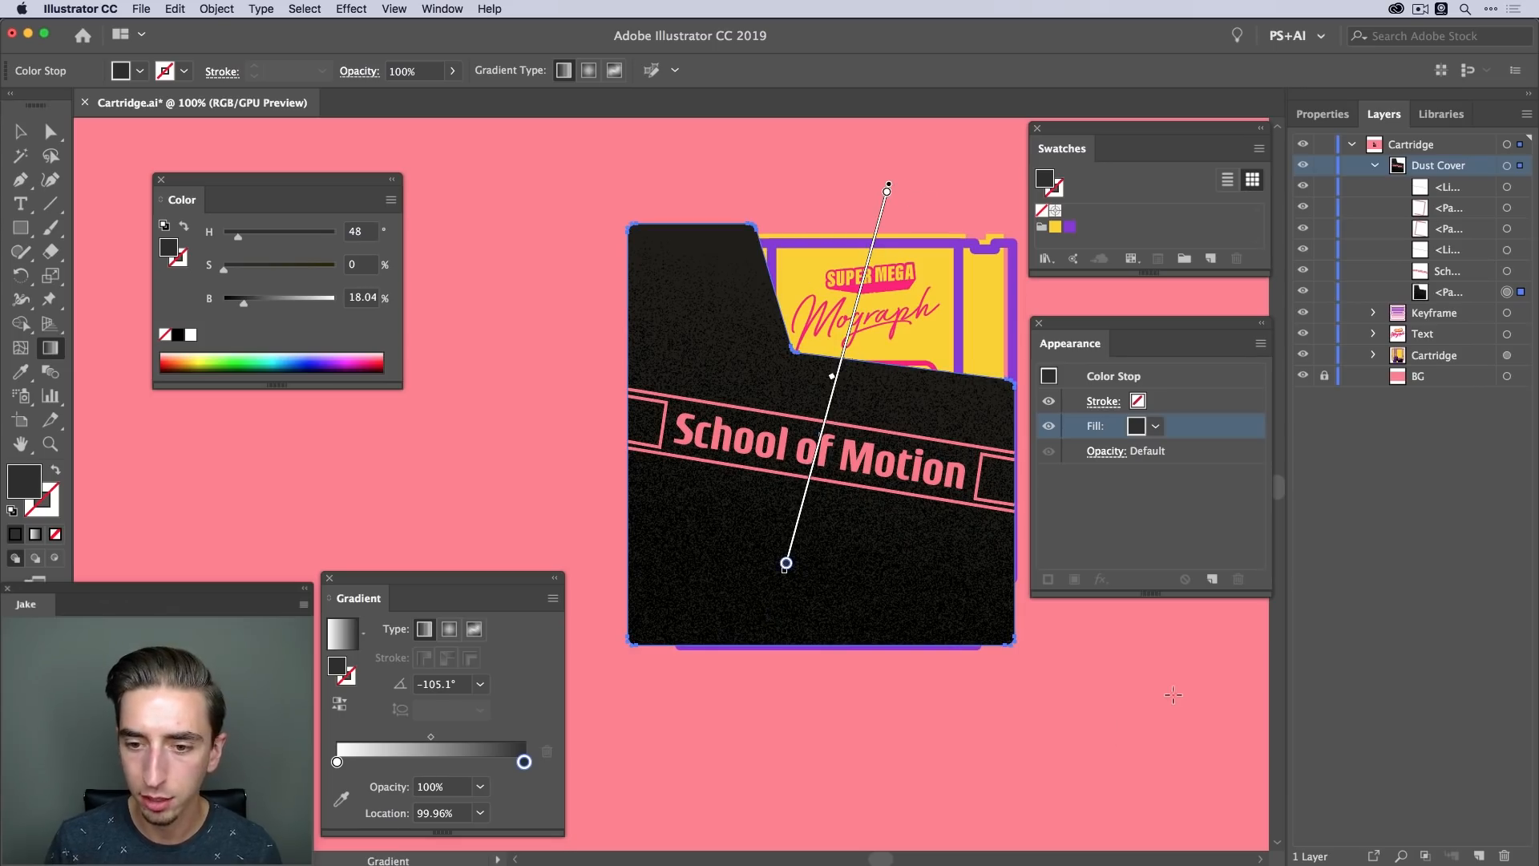
pyautogui.press('v')
pyautogui.click(1069, 745)
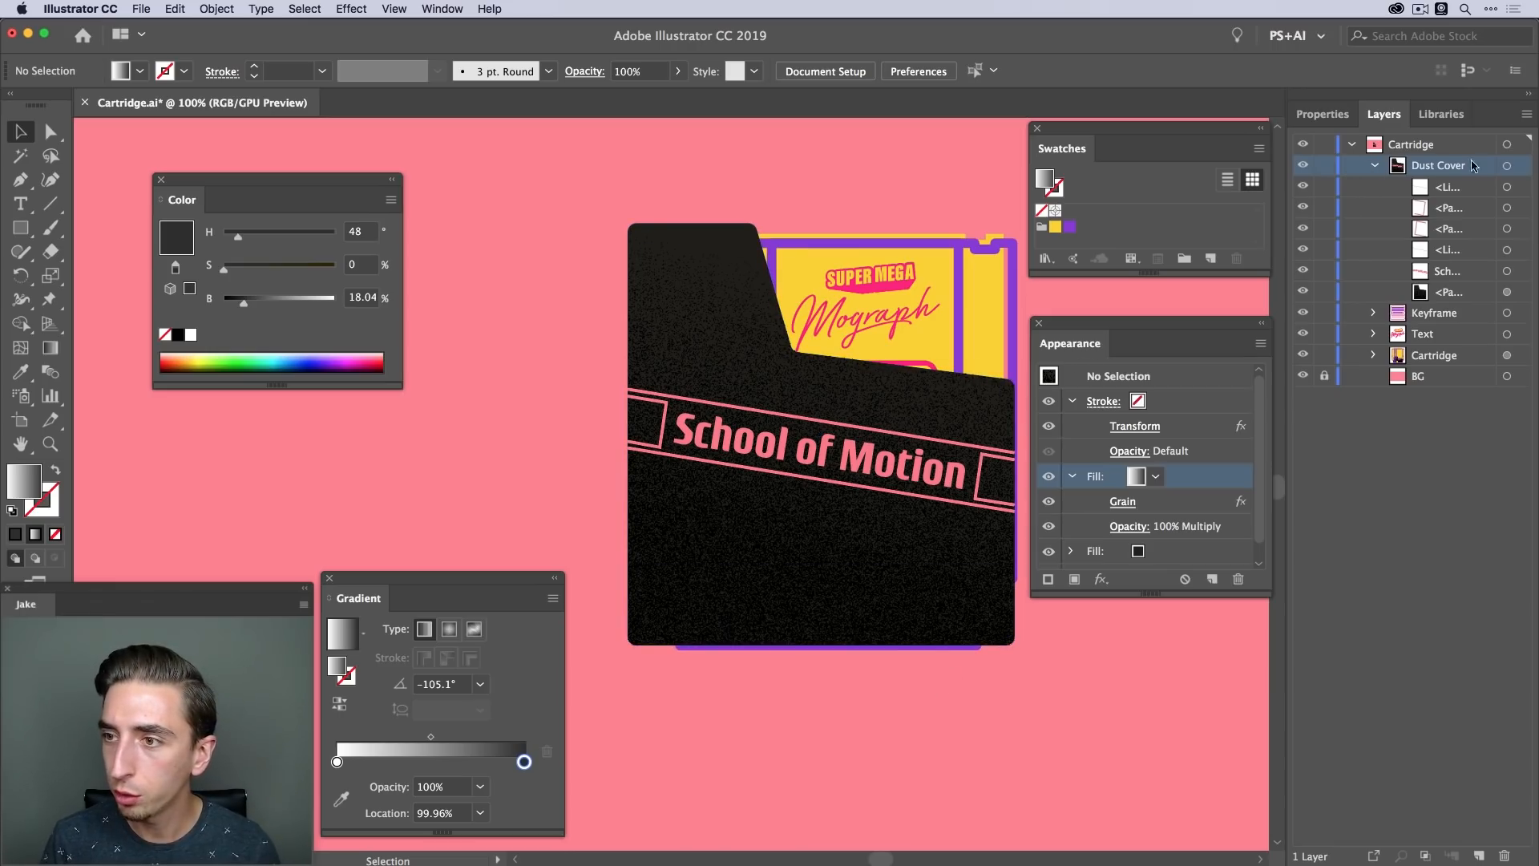
# Target the whole Dust Cover group and close the floating Swatches, Appearance, Gradient and Color panels
pyautogui.click(1507, 165)
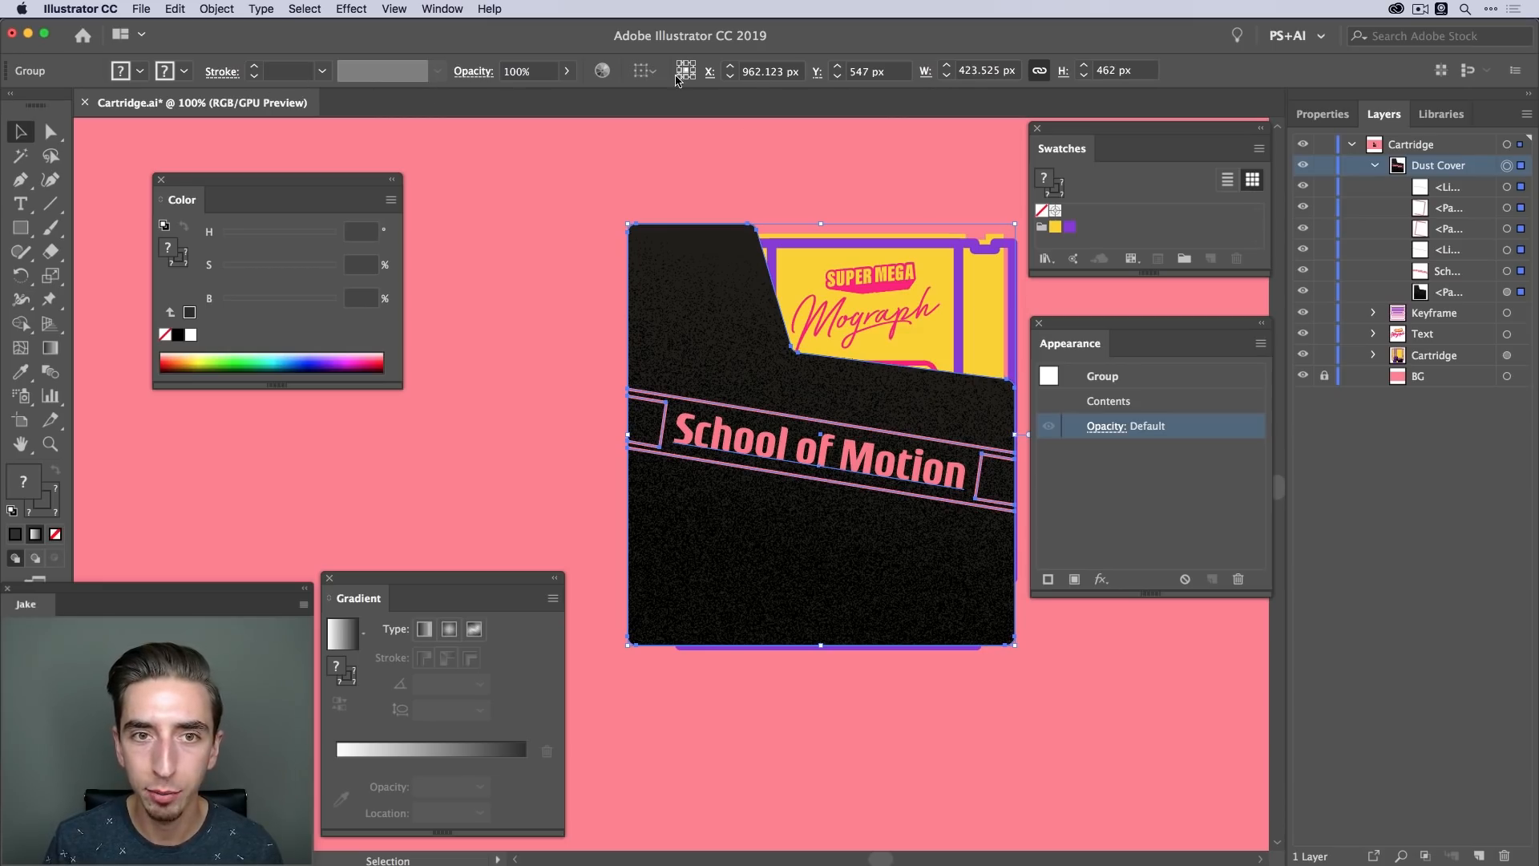
pyautogui.click(1321, 114)
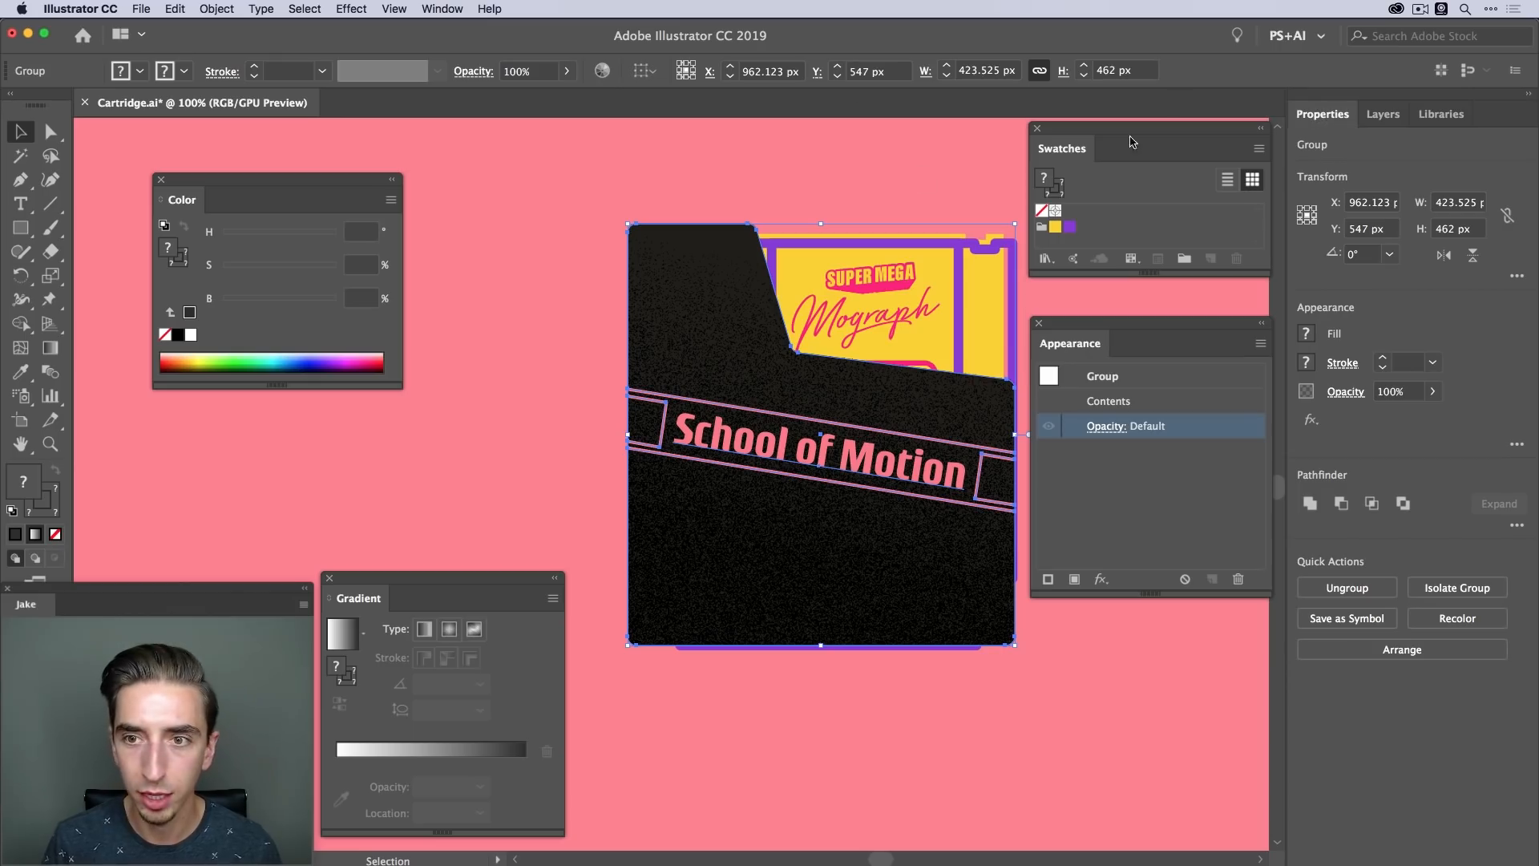
pyautogui.click(1037, 129)
pyautogui.click(1037, 324)
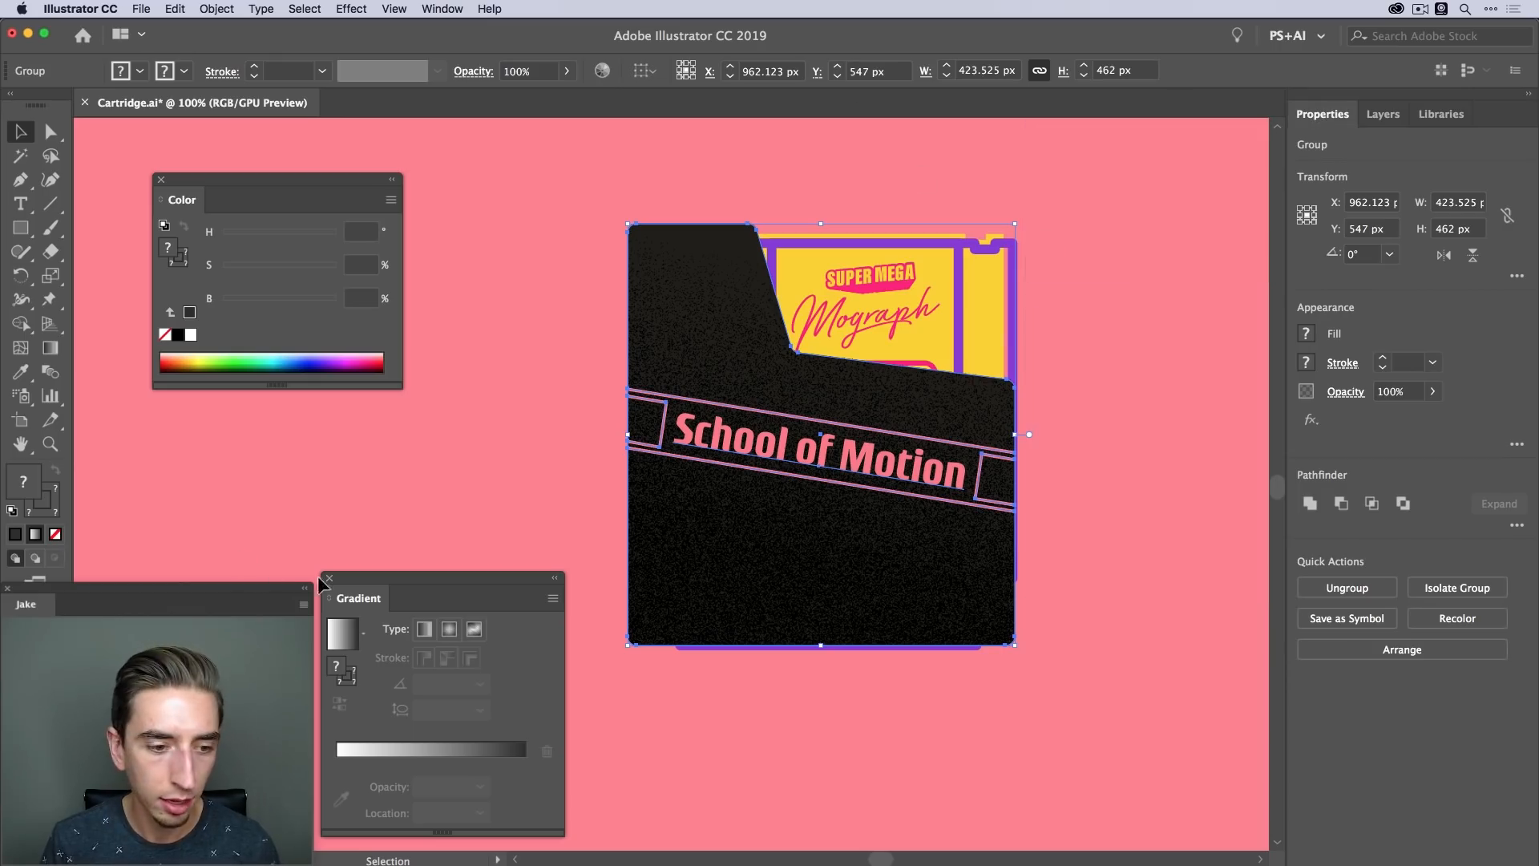
pyautogui.click(328, 578)
pyautogui.click(160, 179)
# Align the Dust Cover group to the artboard, centring it both horizontally and vertically
pyautogui.click(446, 8)
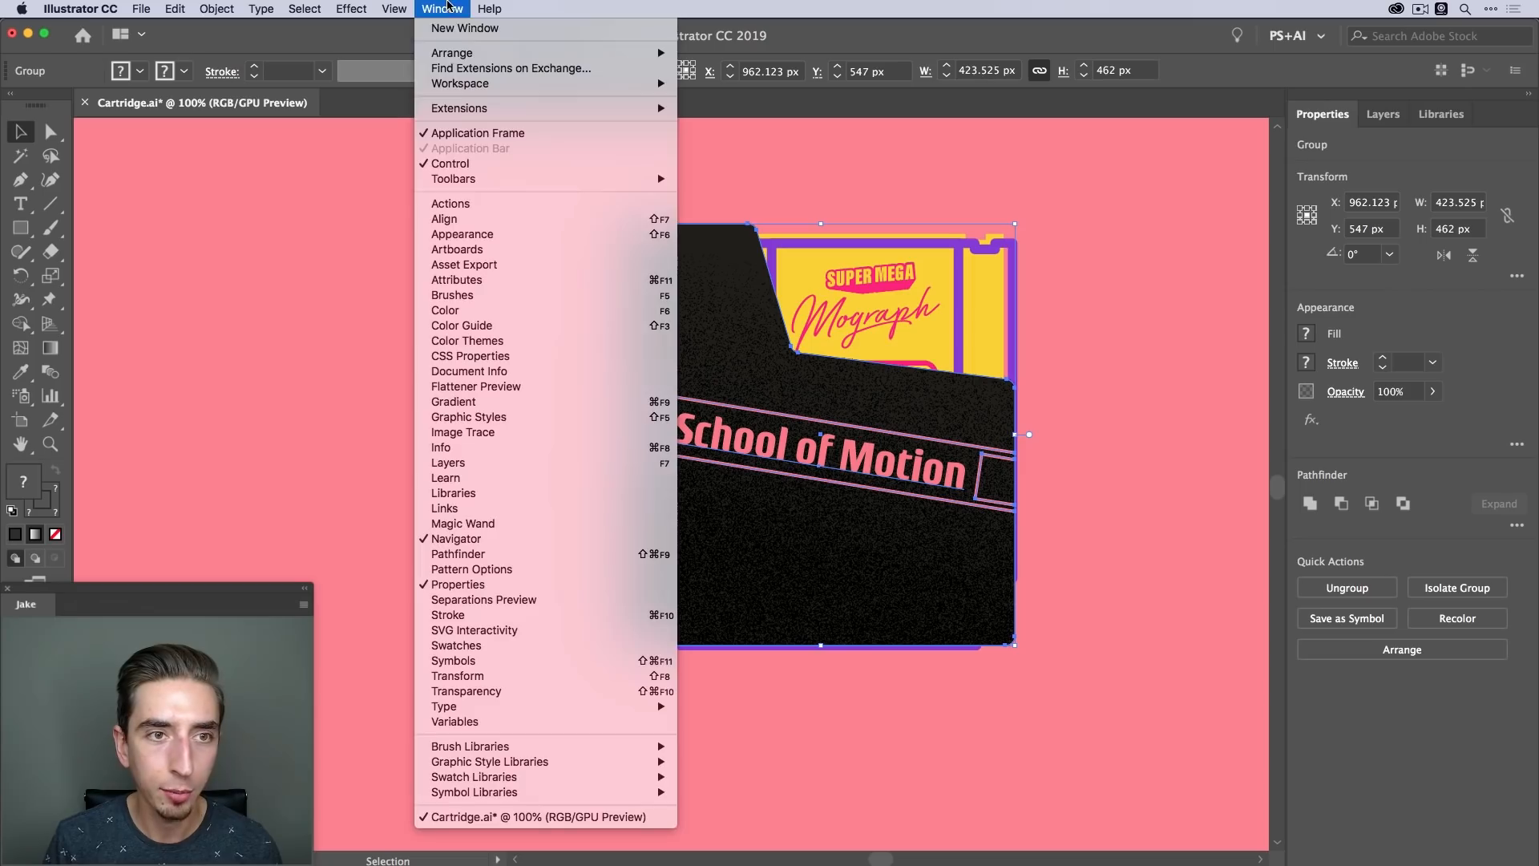
pyautogui.click(463, 218)
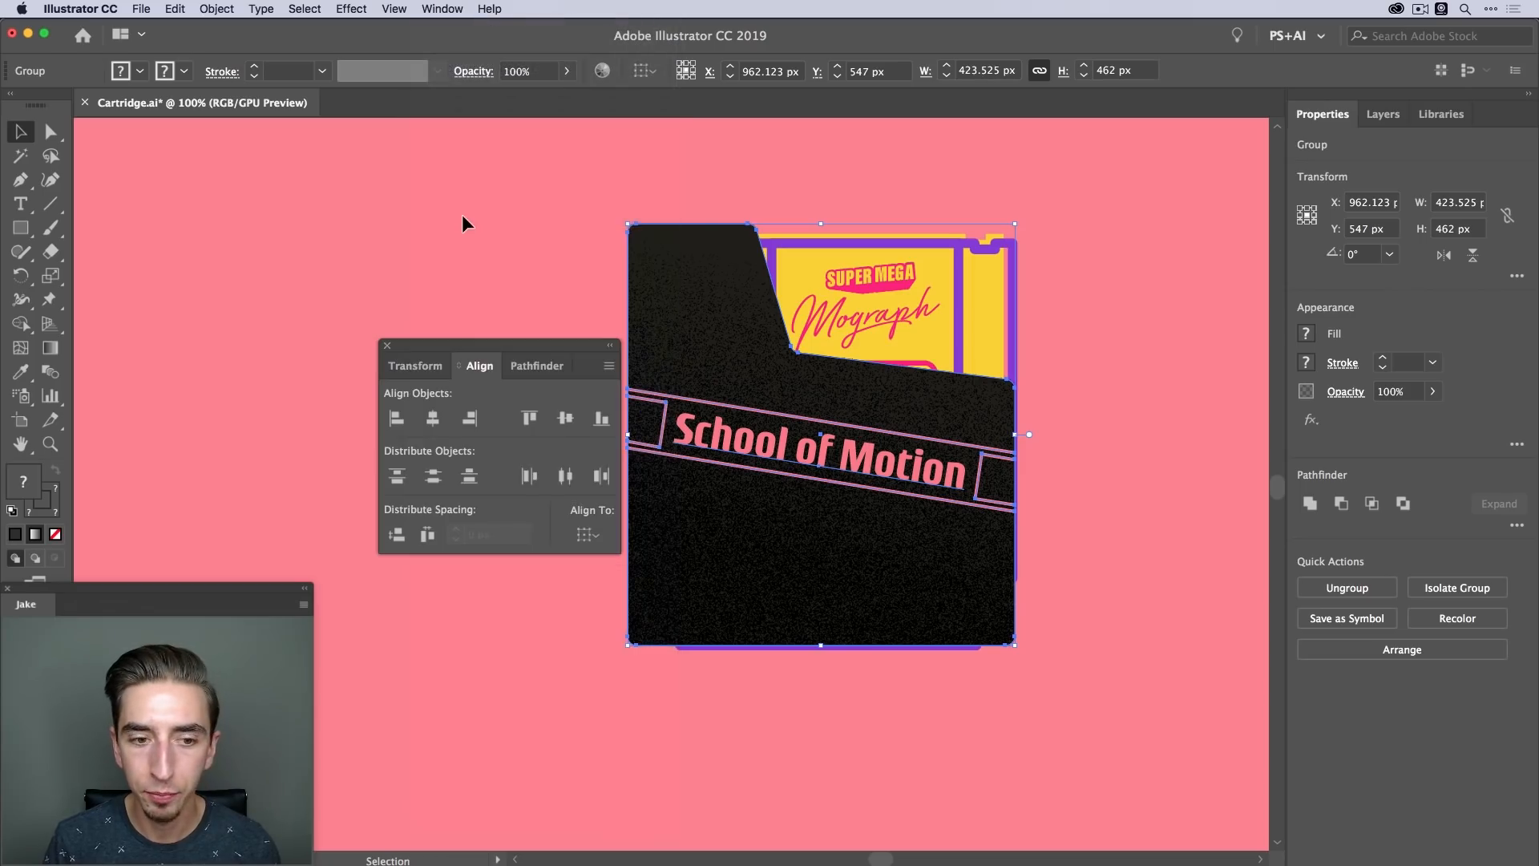
pyautogui.click(593, 537)
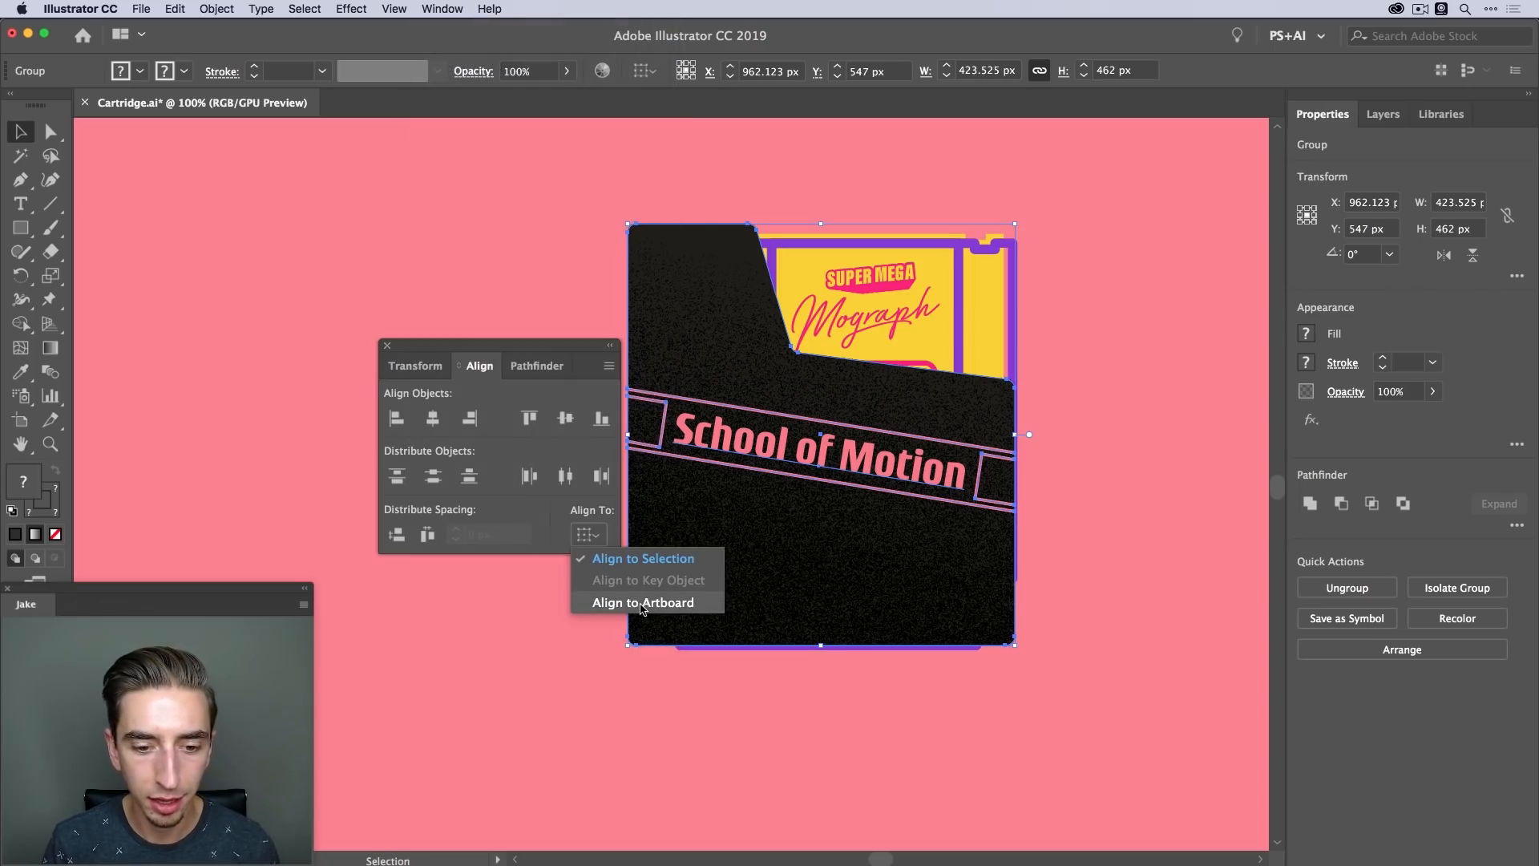
pyautogui.click(670, 603)
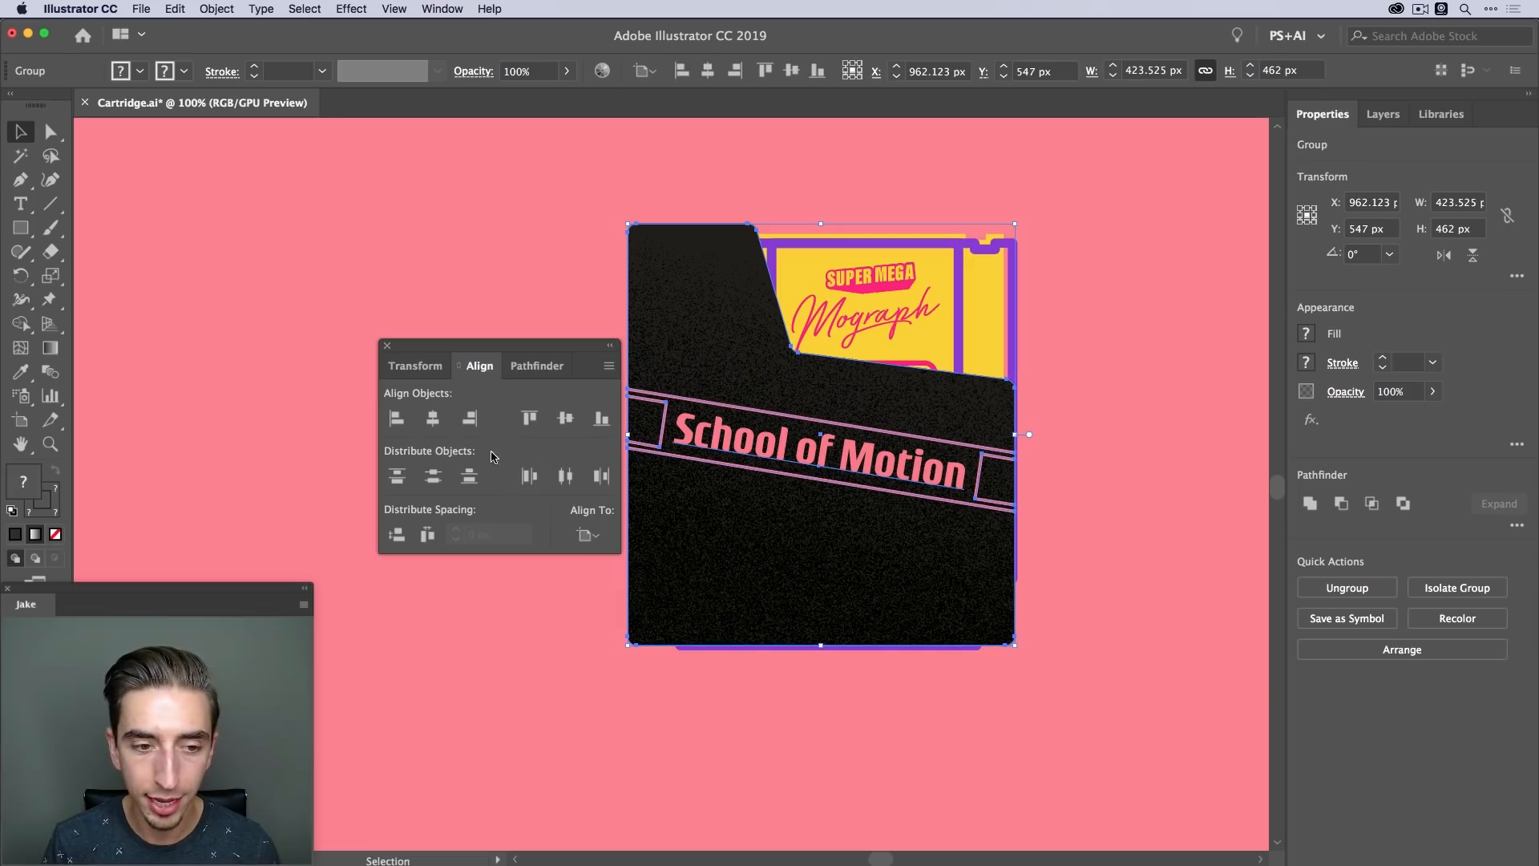
pyautogui.click(433, 417)
pyautogui.click(565, 418)
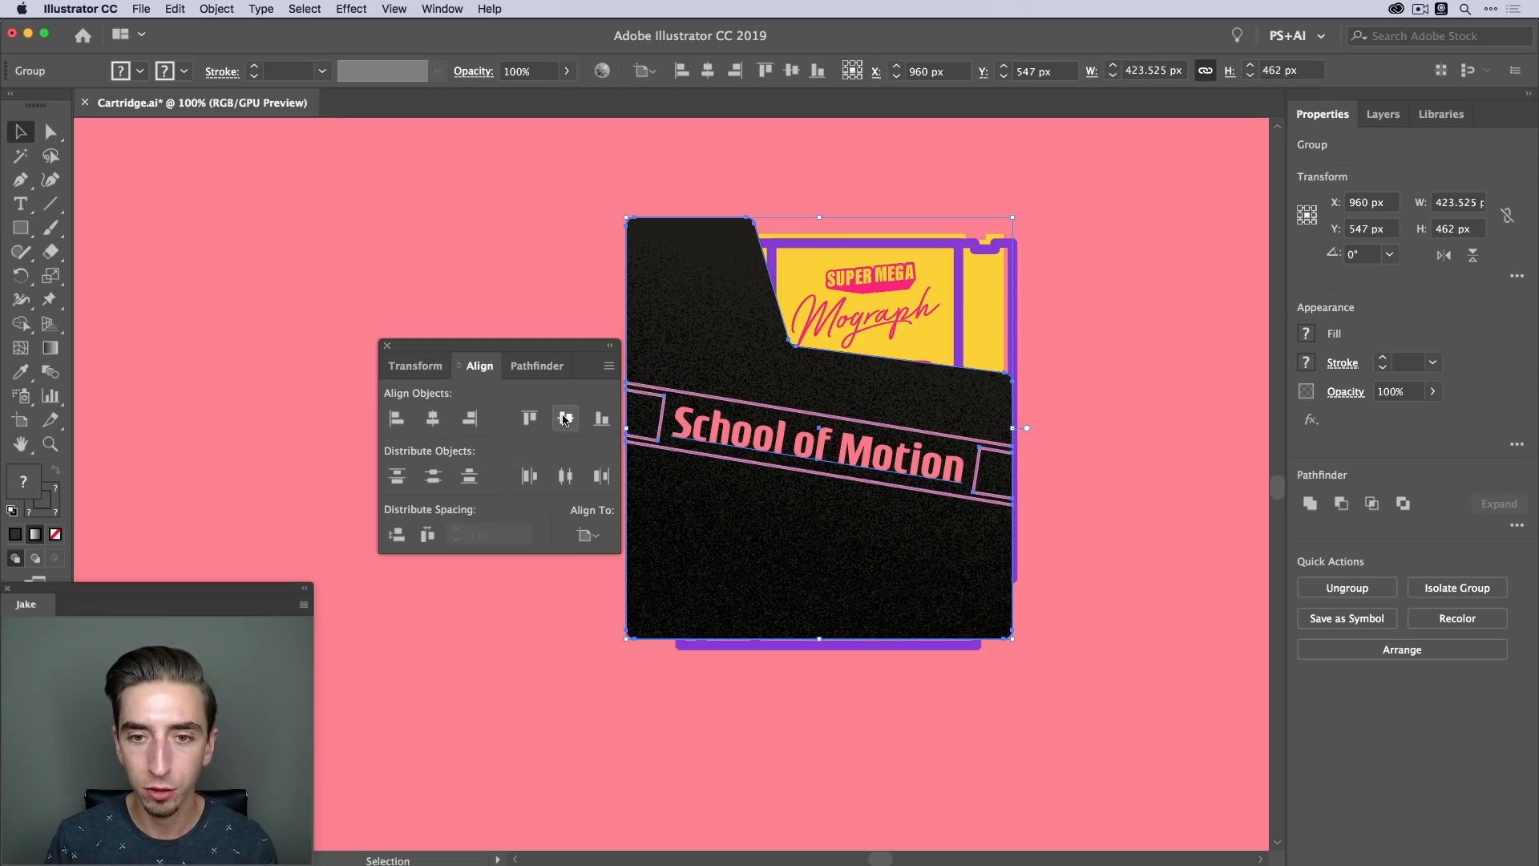
pyautogui.click(386, 350)
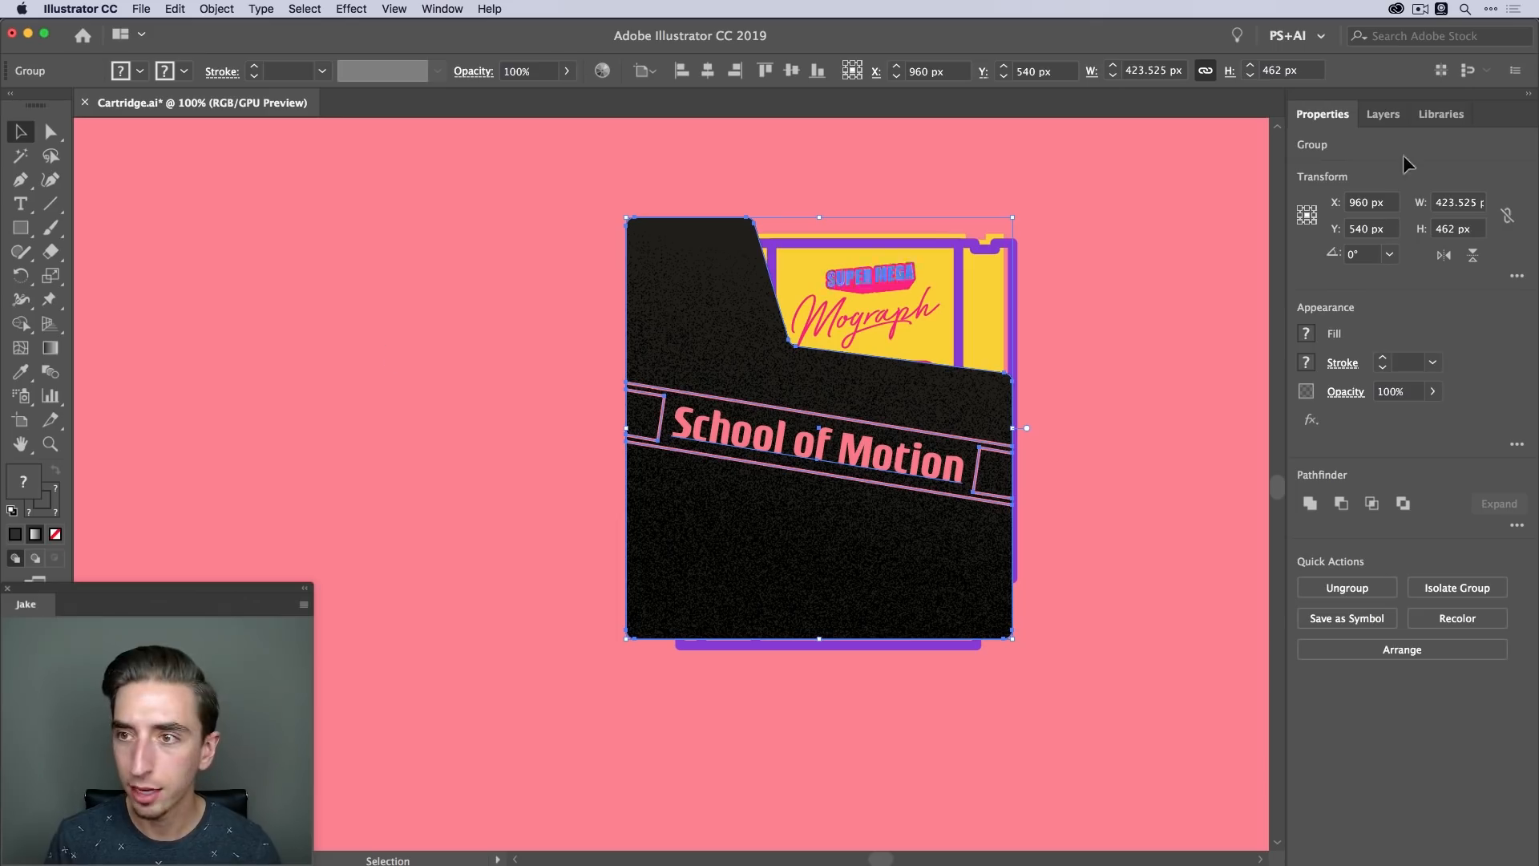
# Collapse the Dust Cover group, select the Keyframe, Text and Cartridge groups together, and move them slightly up behind the dust cover
pyautogui.click(1382, 114)
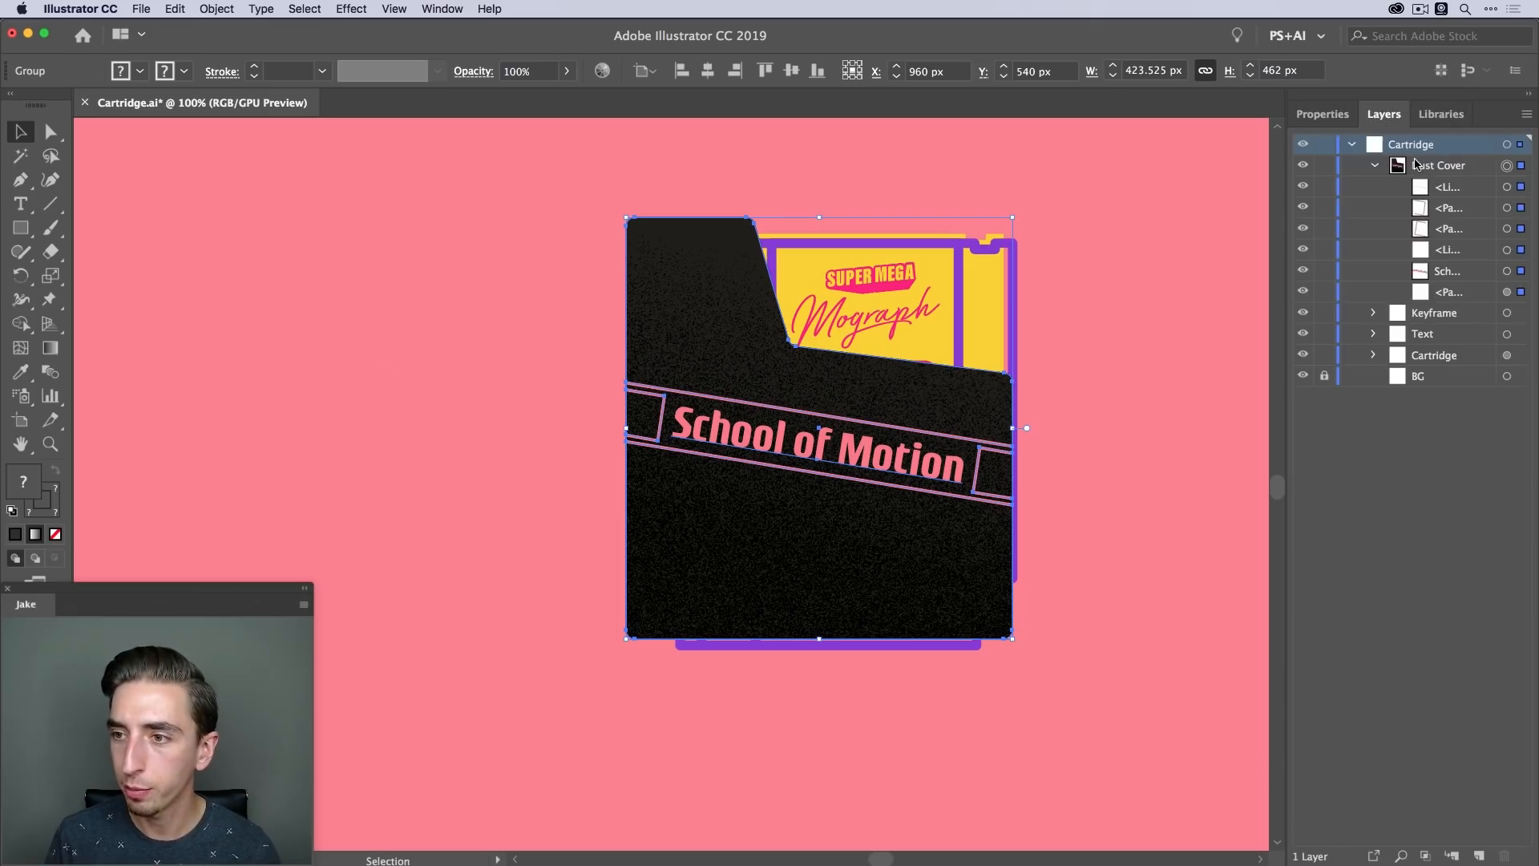
pyautogui.click(1375, 165)
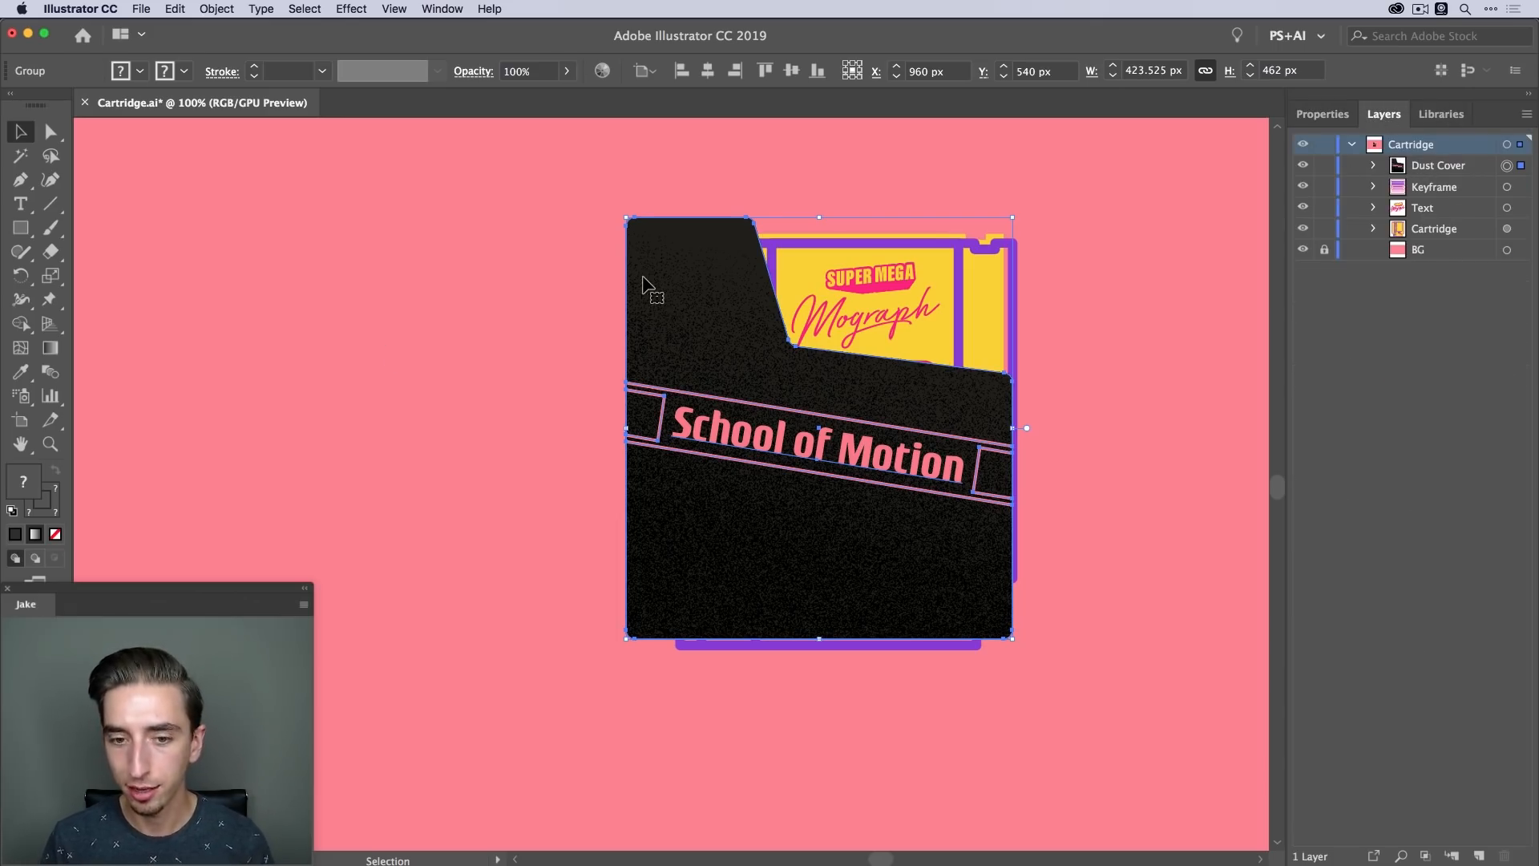
pyautogui.click(1507, 187)
pyautogui.keyDown('shift'); pyautogui.click(1507, 208); pyautogui.keyUp('shift')
pyautogui.keyDown('shift'); pyautogui.click(1507, 229); pyautogui.keyUp('shift')
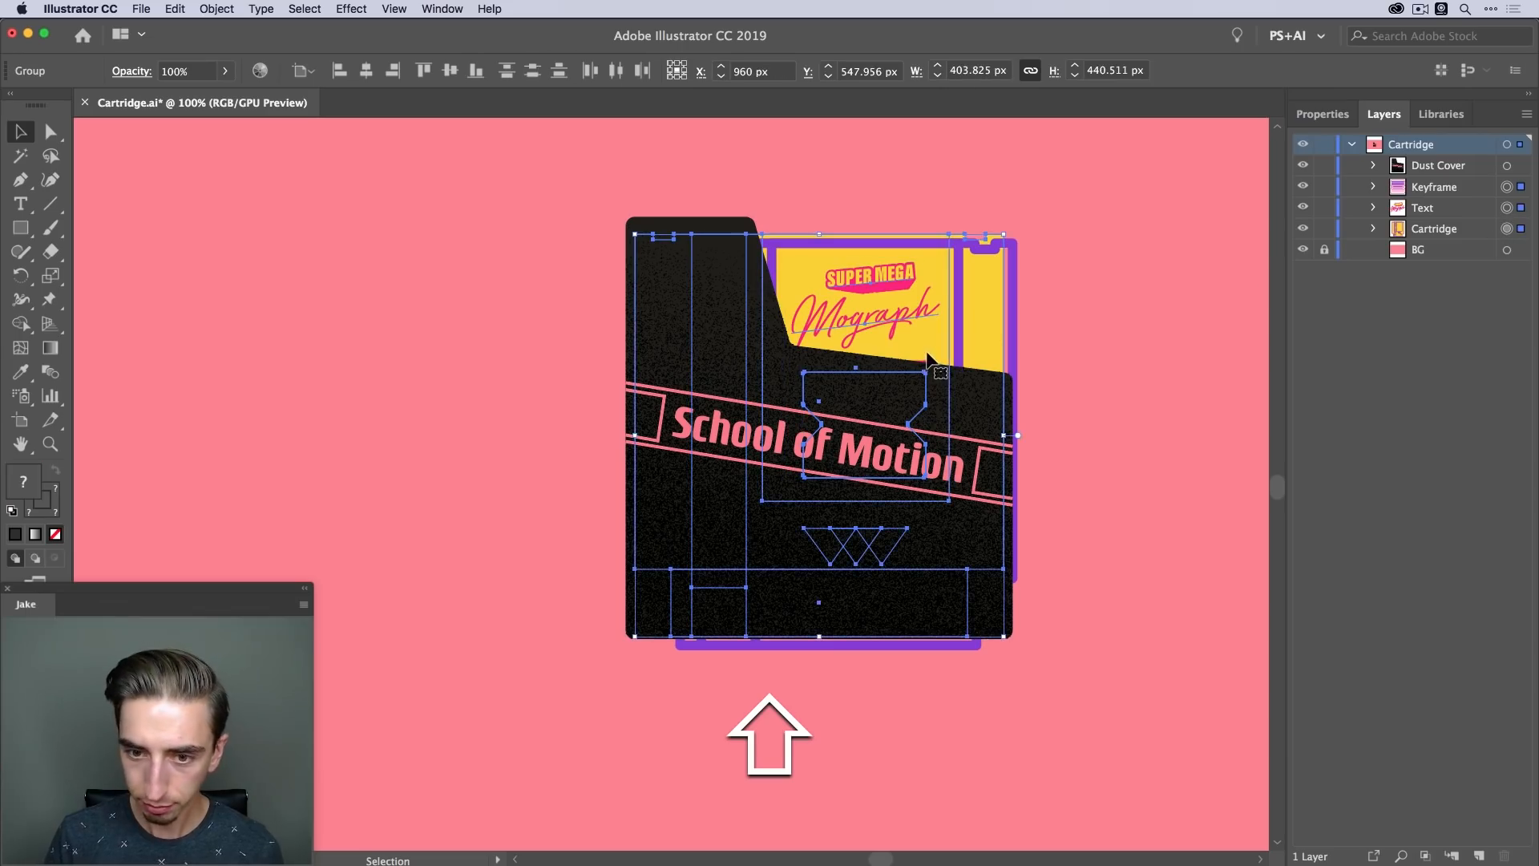
pyautogui.moveTo(892, 315); pyautogui.dragTo(890, 300)
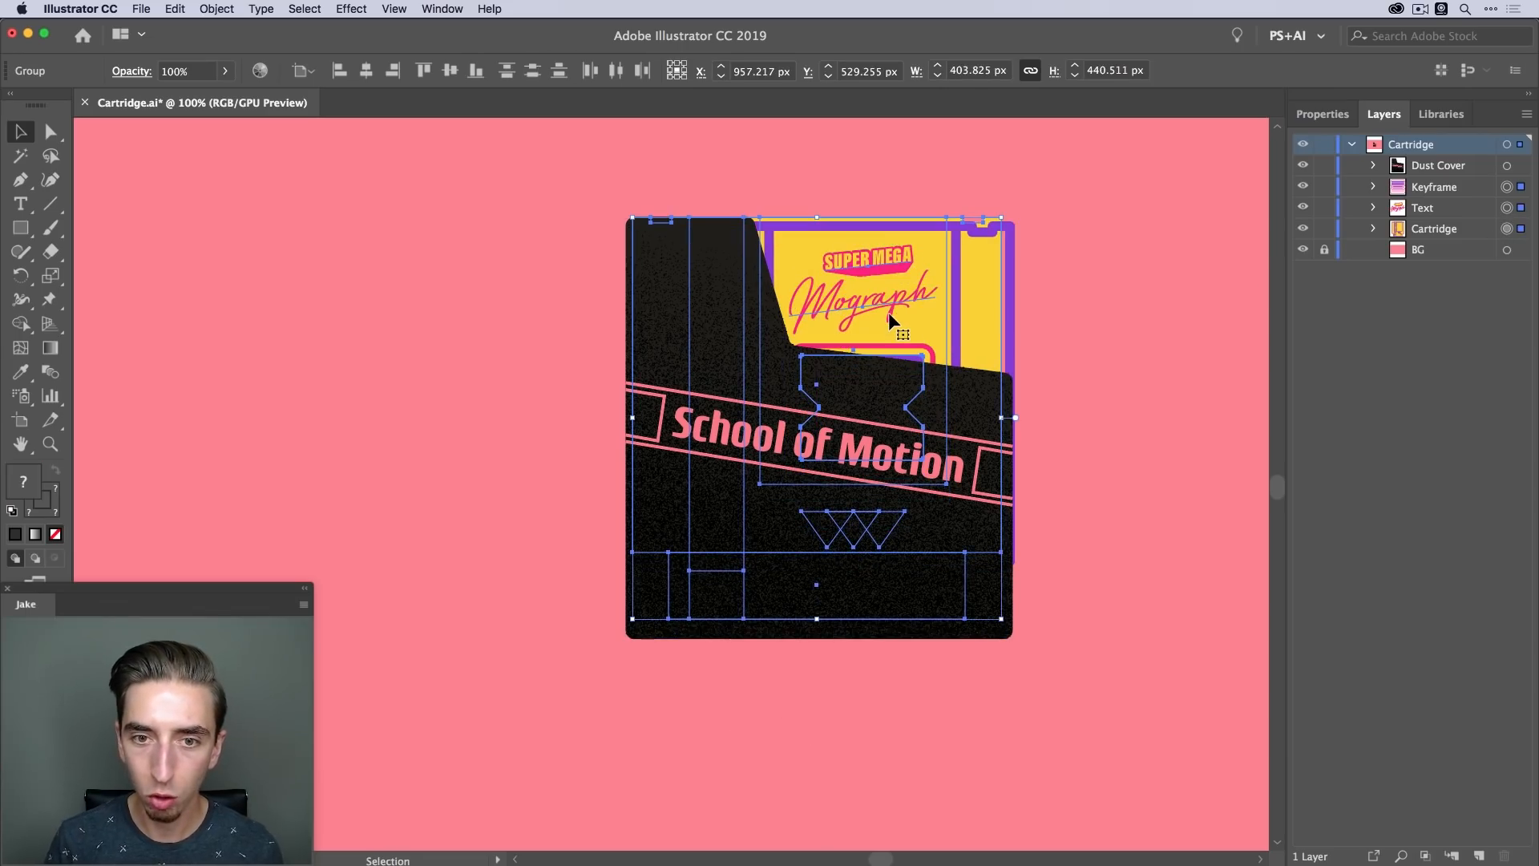
# Nudge the selected cartridge artwork into place behind the dust cover at about X 954 px, Y 535 px, and deselect it
pyautogui.press('Left')
pyautogui.press('Left')
pyautogui.press('Left')
pyautogui.press('Down')
pyautogui.press('Down')
pyautogui.press('Down')
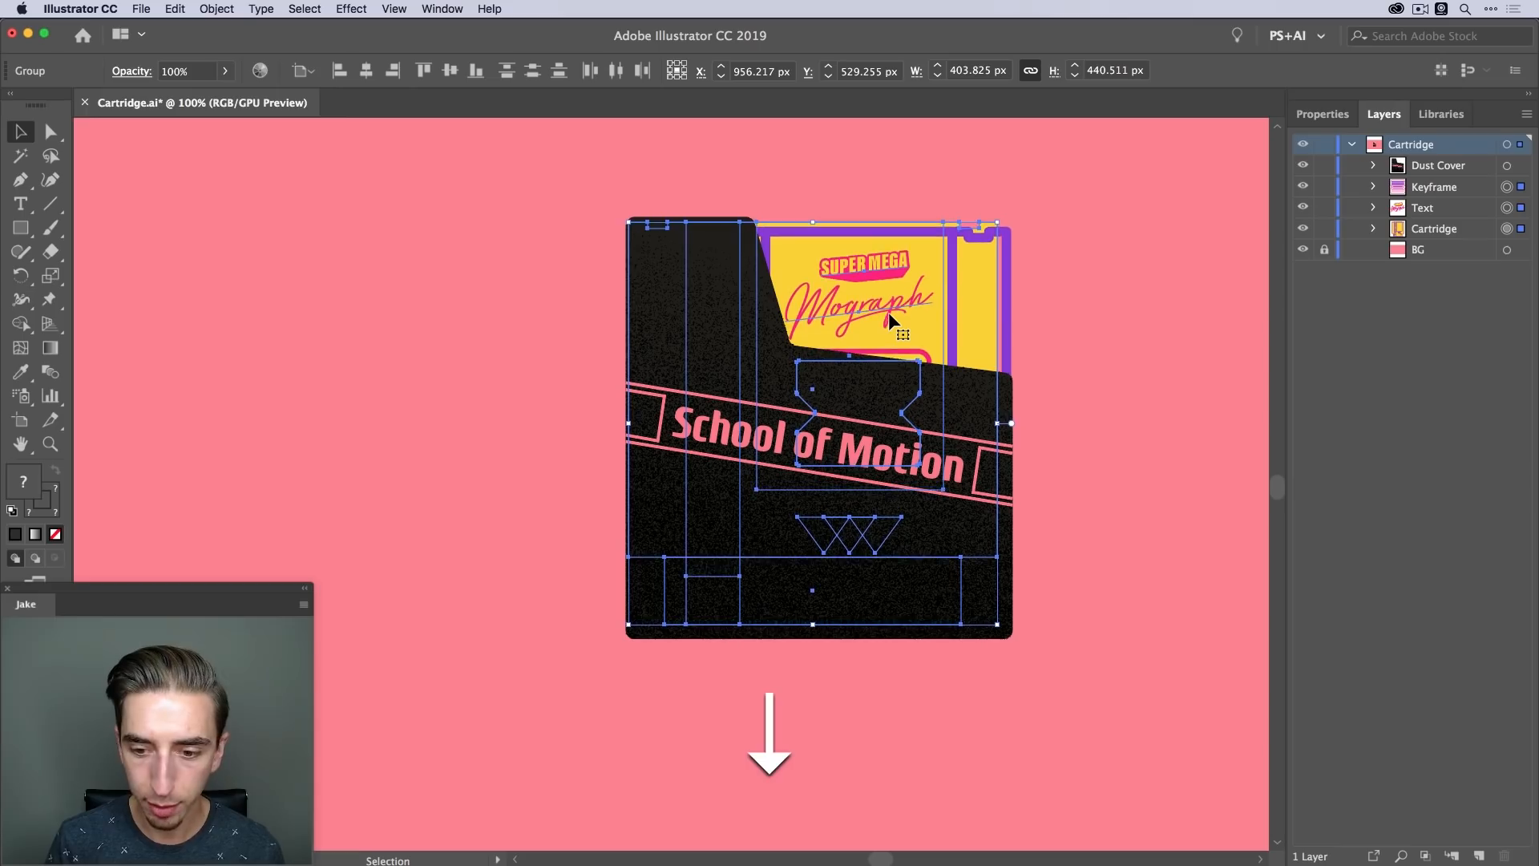
pyautogui.press('Down')
pyautogui.press('Down')
pyautogui.press('Right')
pyautogui.press('Right')
pyautogui.press('Left')
pyautogui.press('Left')
pyautogui.press('Left')
pyautogui.press('Left')
pyautogui.press('Up')
pyautogui.press('Up')
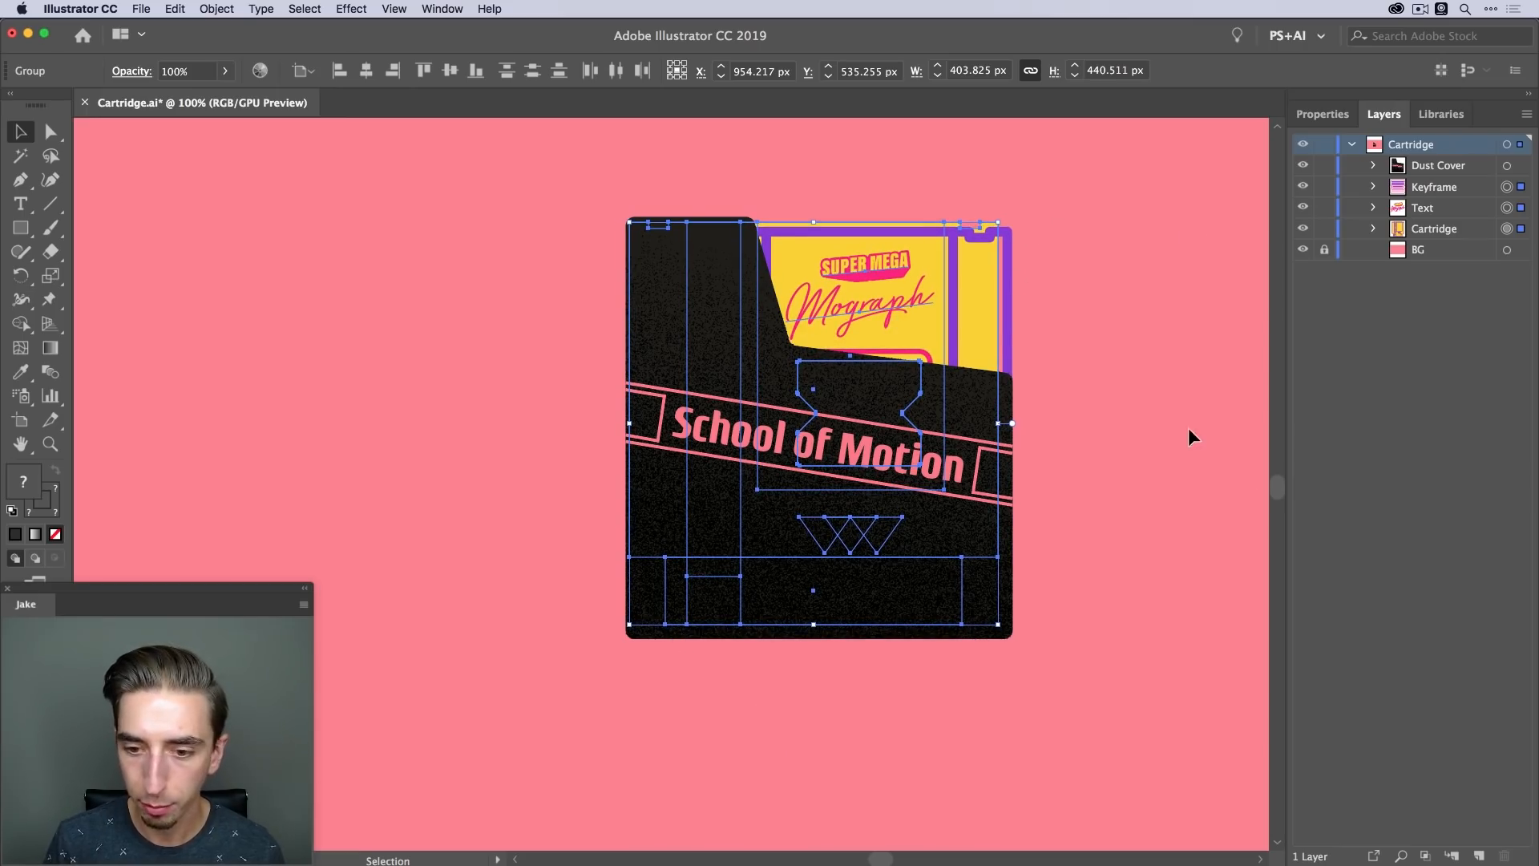
pyautogui.click(1177, 478)
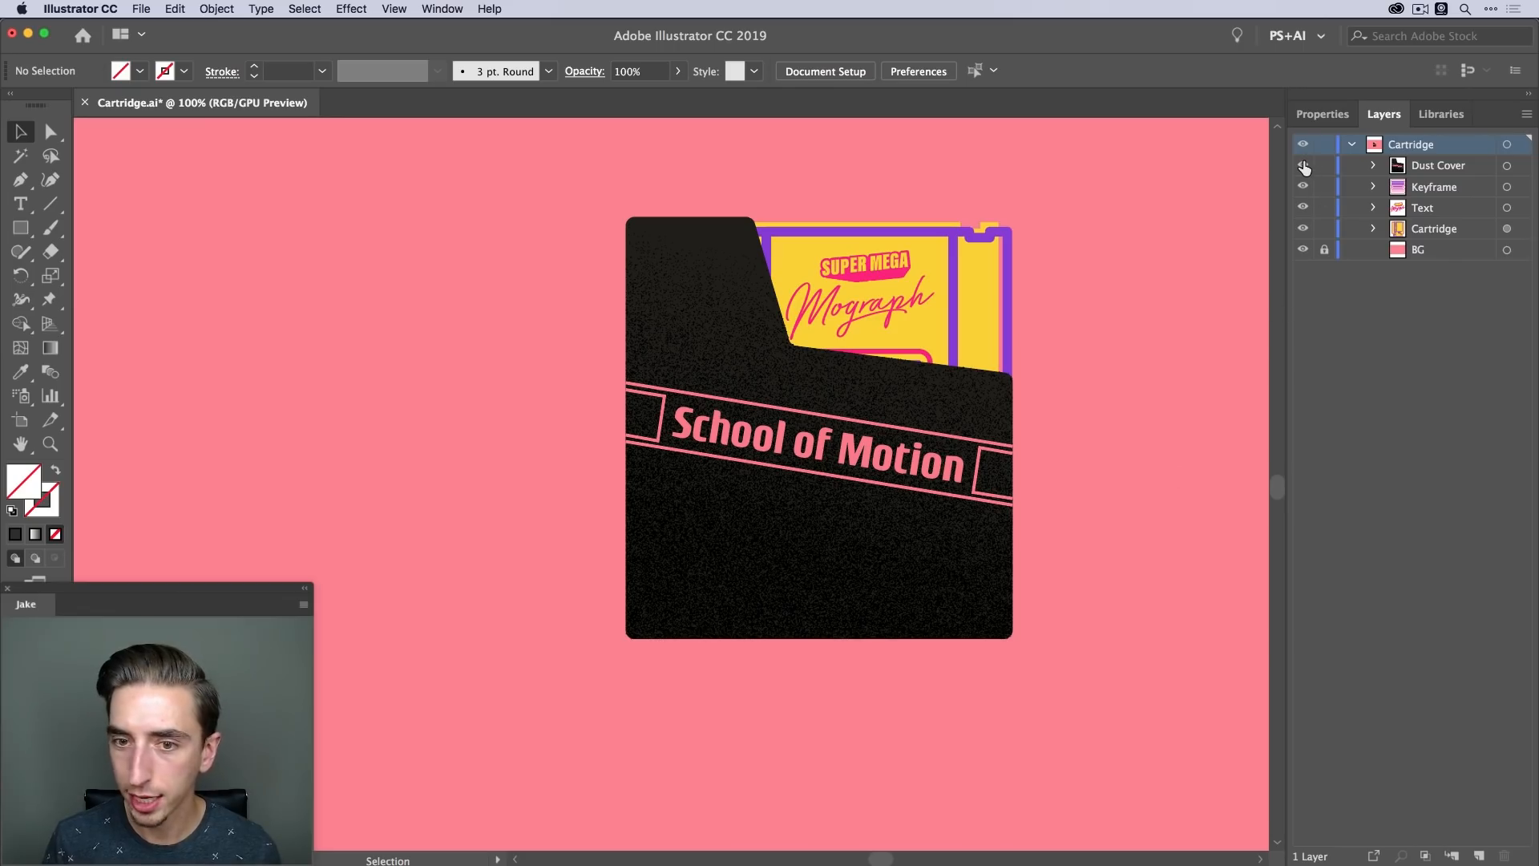
# Hide the Dust Cover group to view the full cartridge artwork, then show it again
pyautogui.hscroll(2, 998, 421)
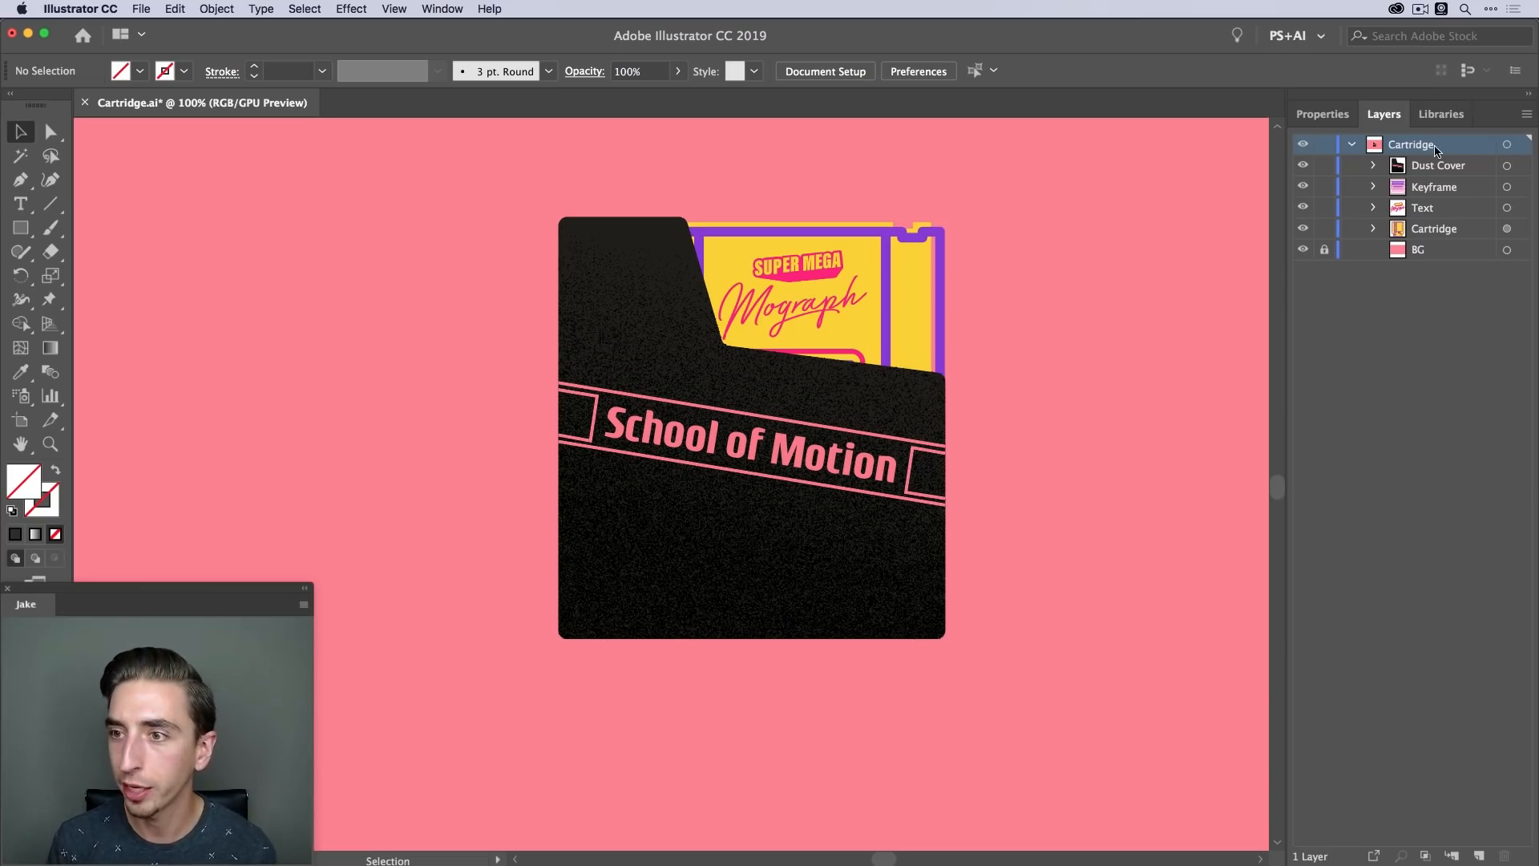
pyautogui.click(1302, 165)
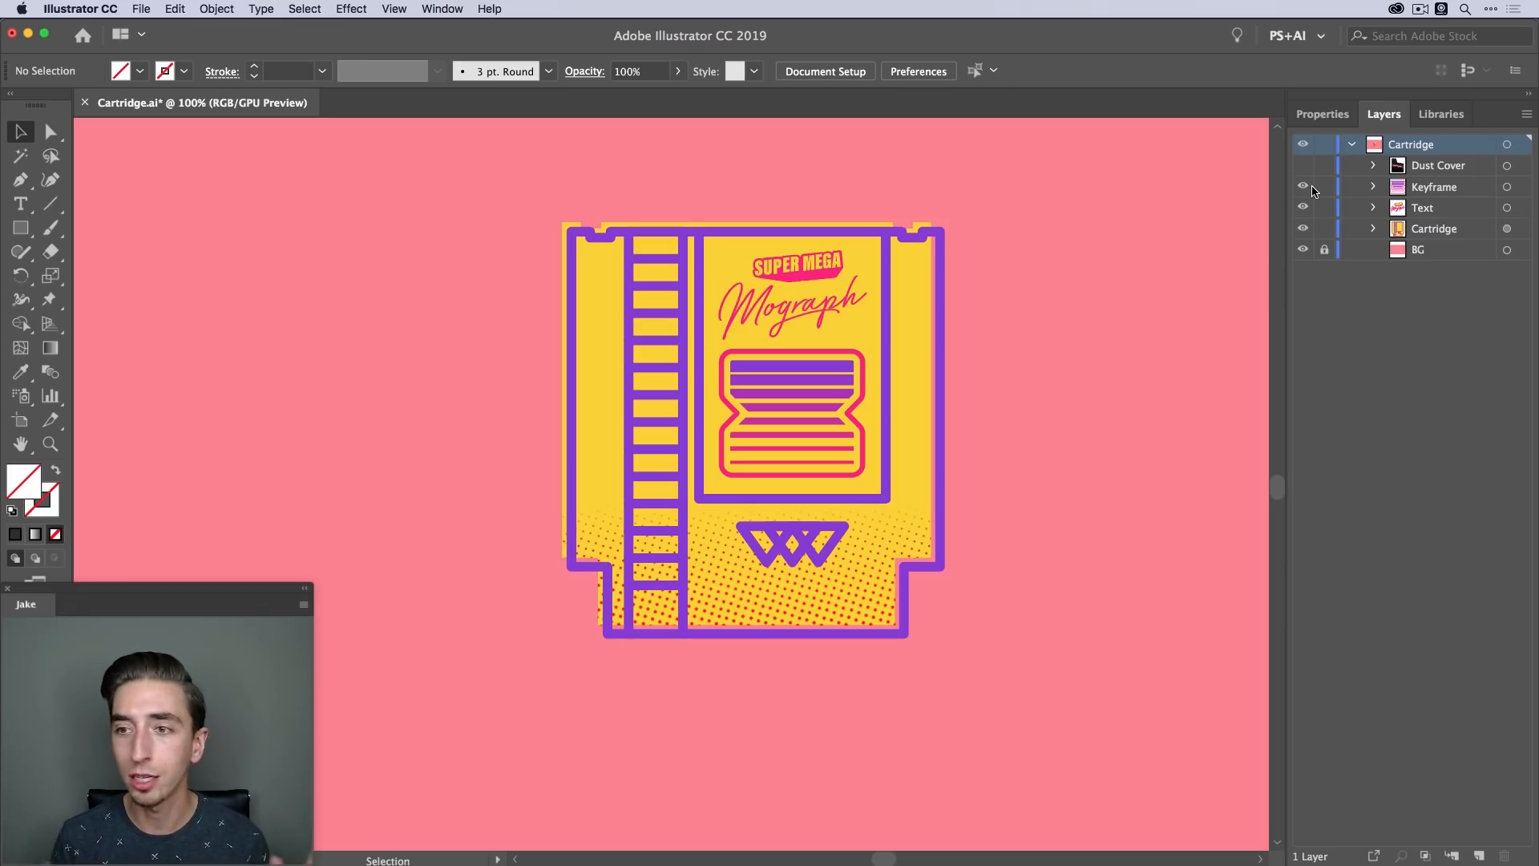
pyautogui.click(1303, 165)
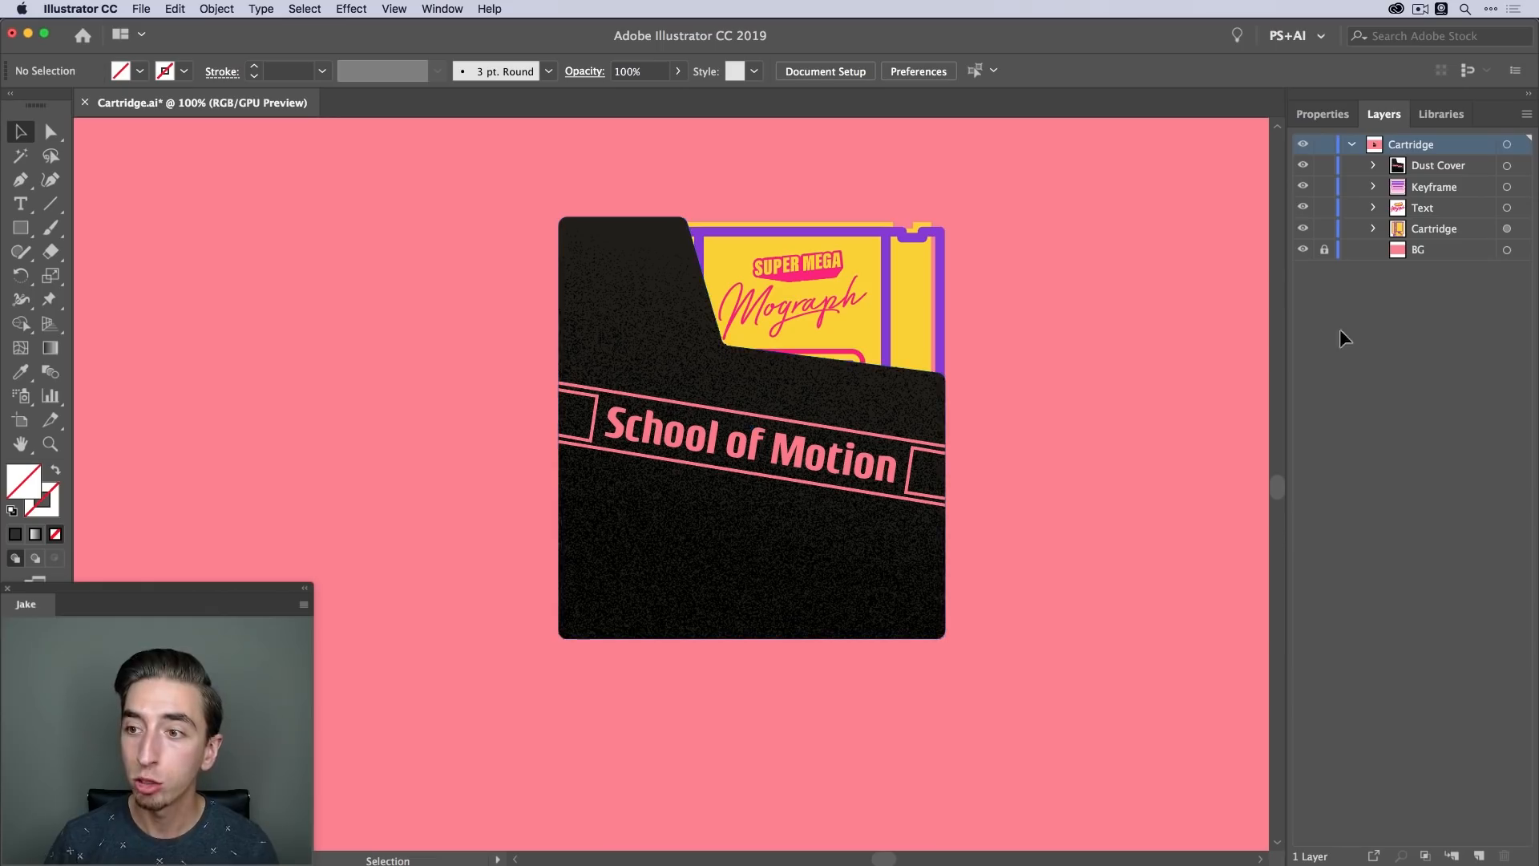
# Unlock the BG layer, and group the Cartridge, Text and Keyframe groups together into a single group
pyautogui.click(1325, 251)
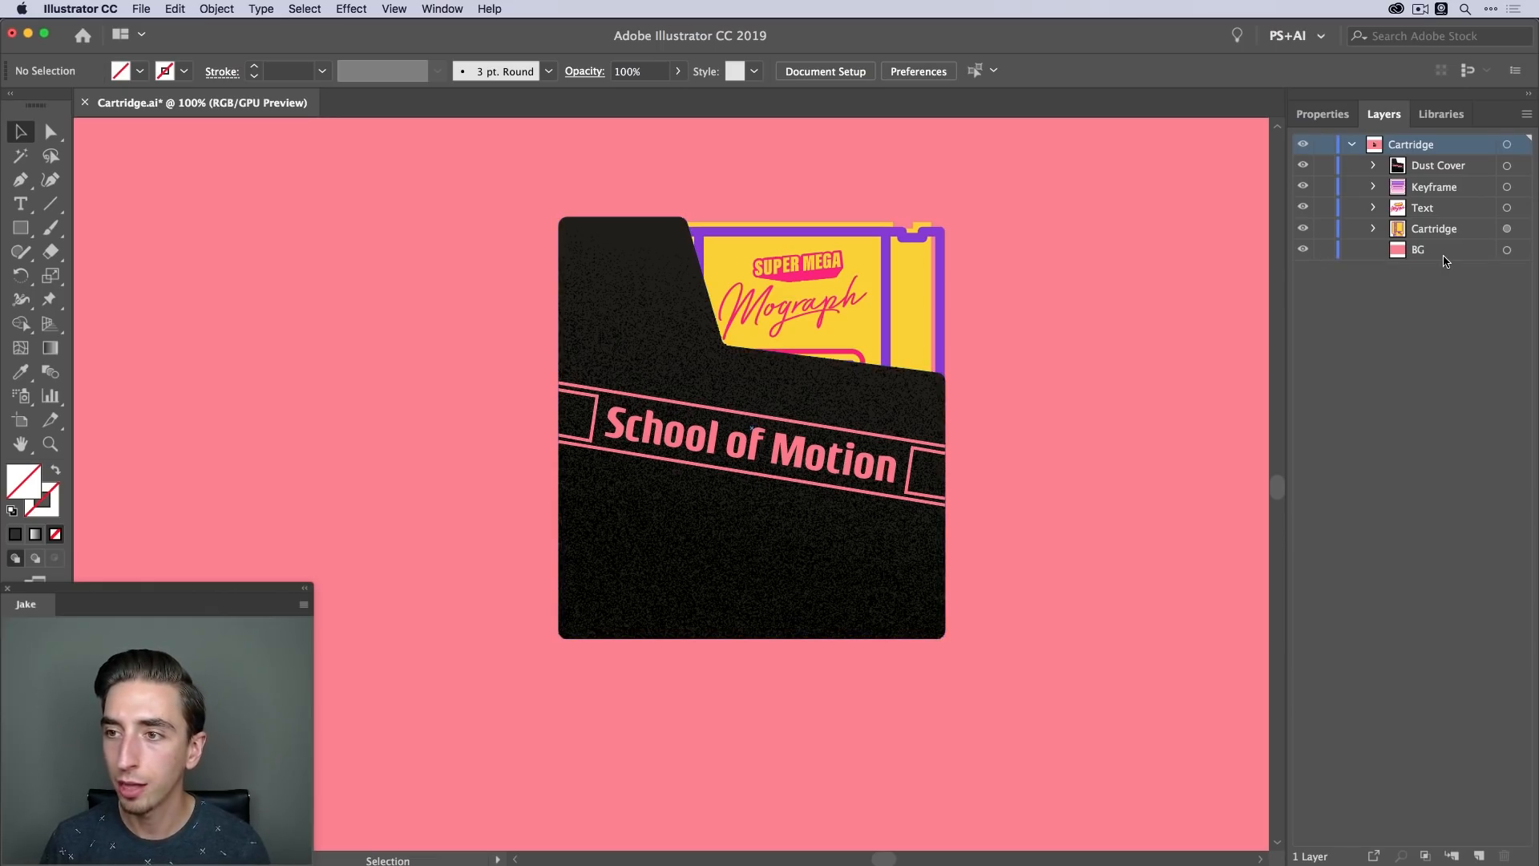
pyautogui.click(1507, 229)
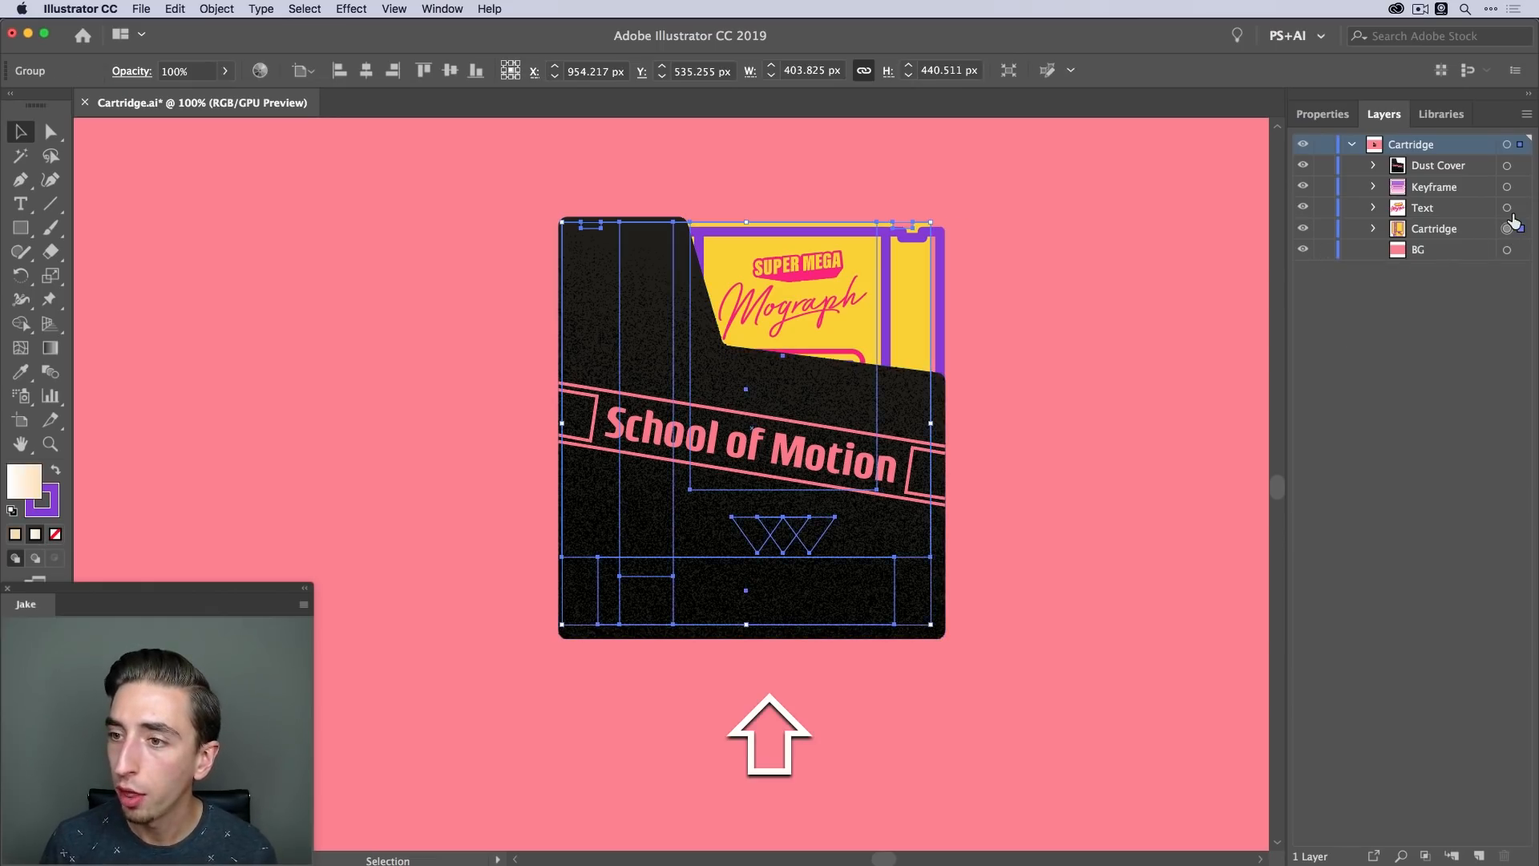
pyautogui.keyDown('shift'); pyautogui.click(1507, 208); pyautogui.keyUp('shift')
pyautogui.keyDown('shift'); pyautogui.click(1507, 190); pyautogui.keyUp('shift')
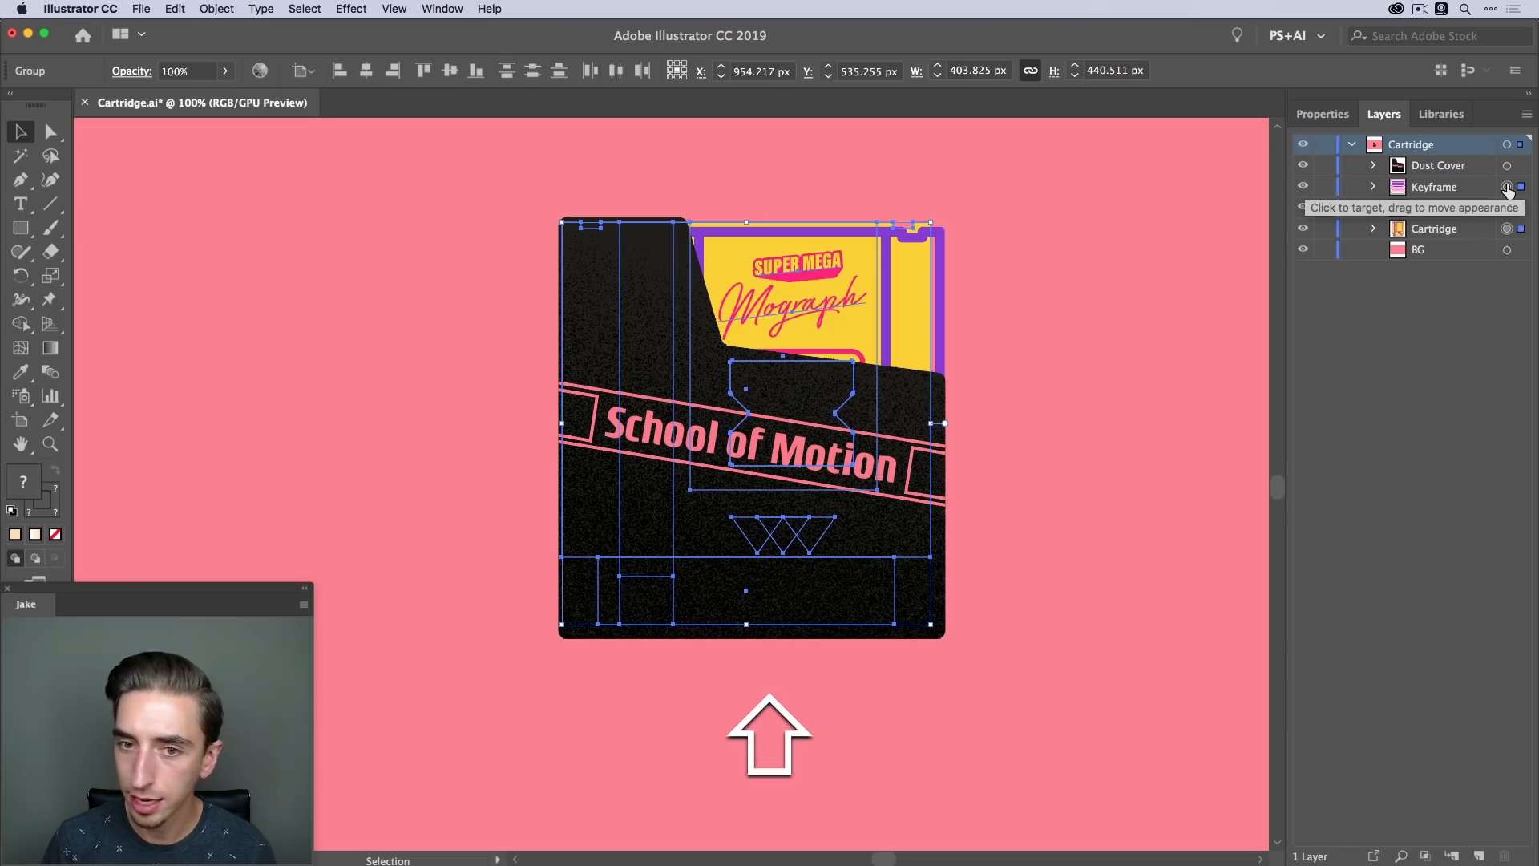
pyautogui.press('super+g')
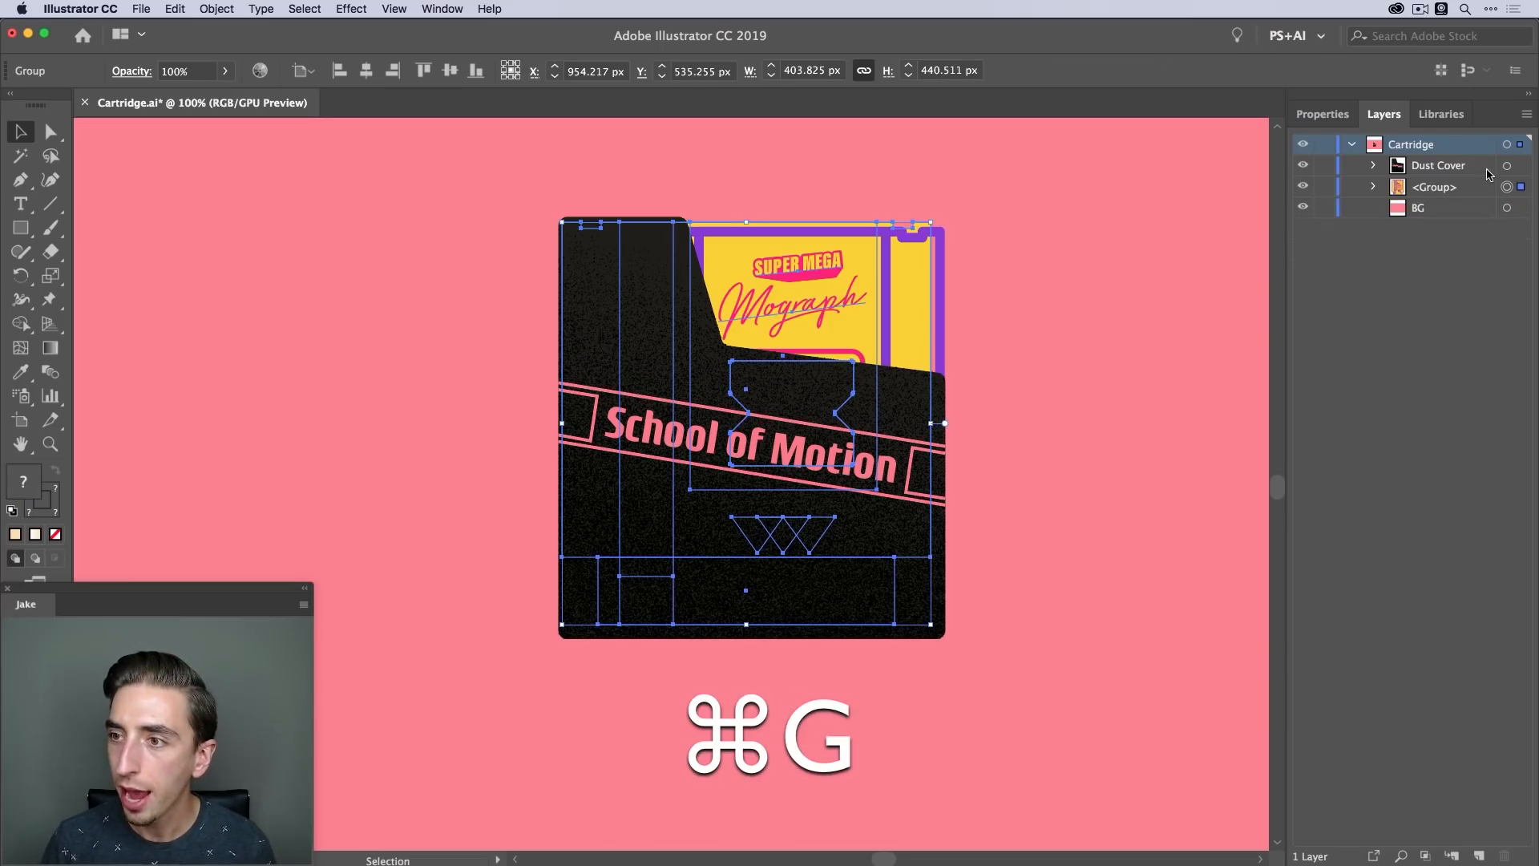
# Release the contents of the Cartridge layer to separate layers using the Sequence option
pyautogui.click(1507, 144)
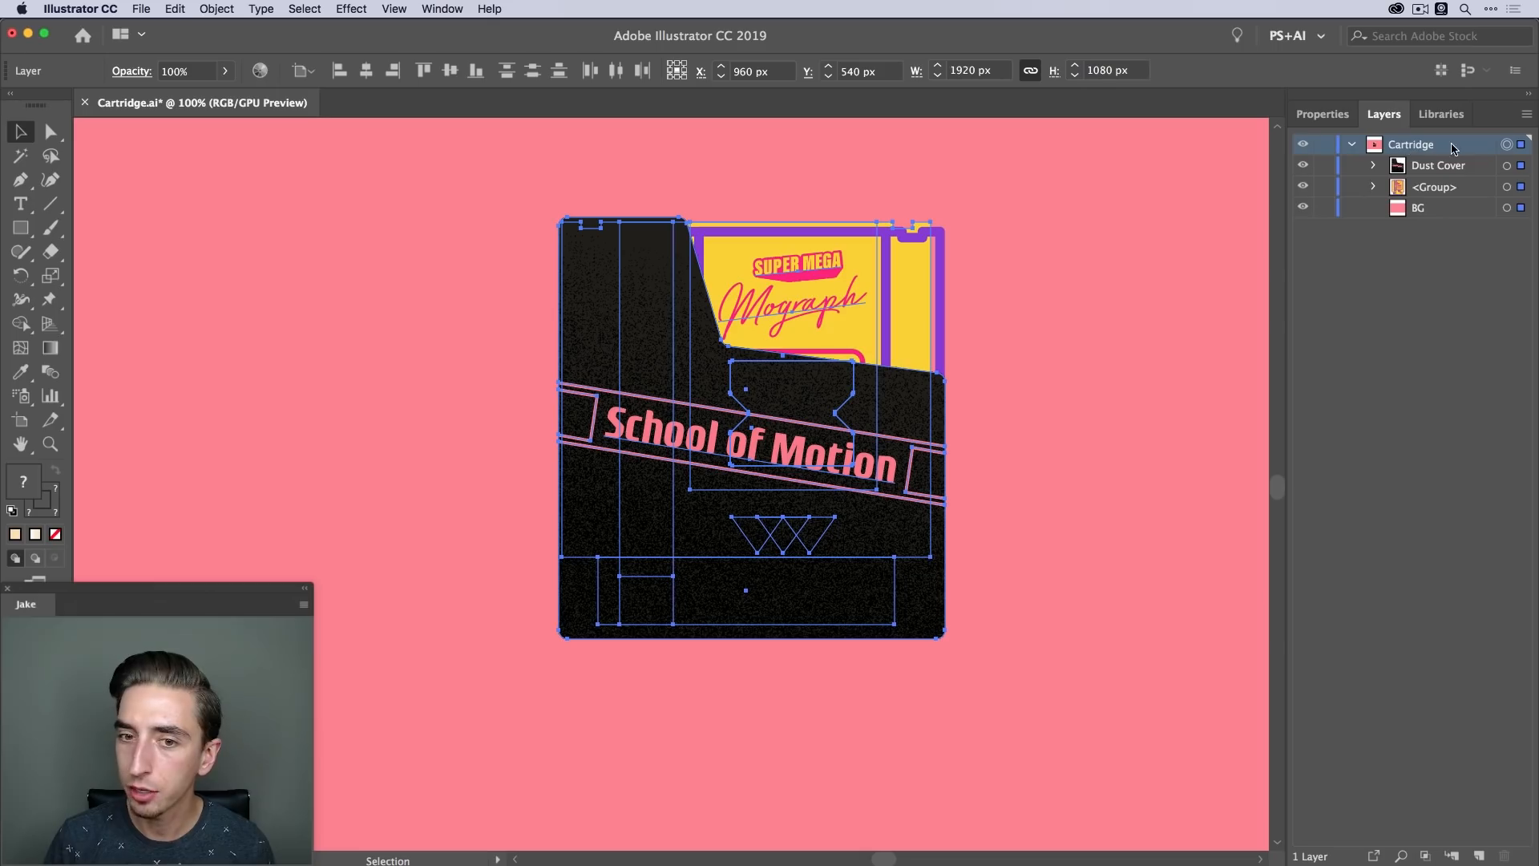
pyautogui.click(1525, 118)
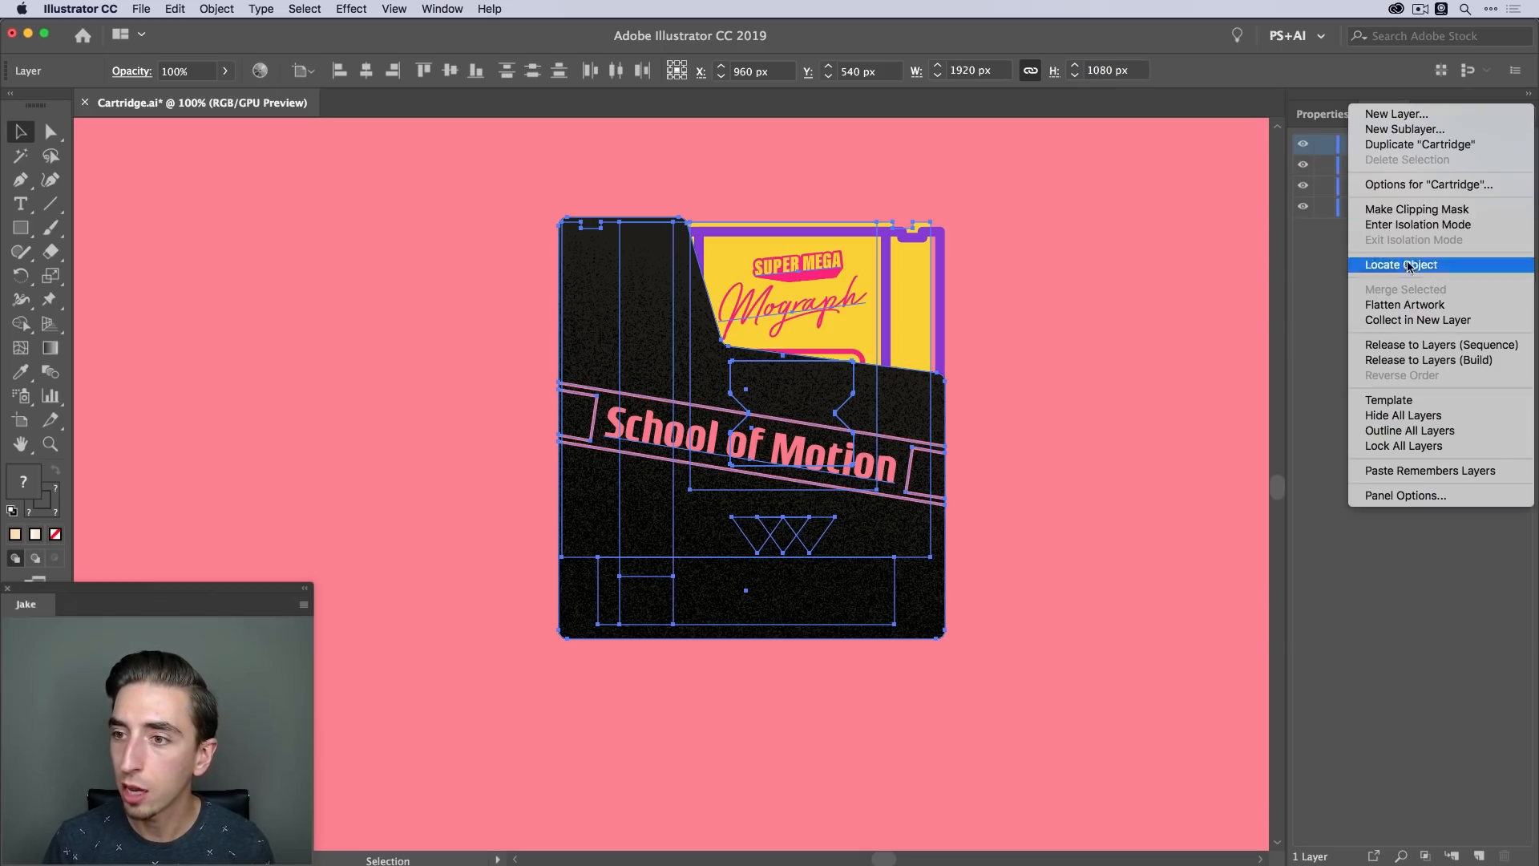
pyautogui.click(1482, 348)
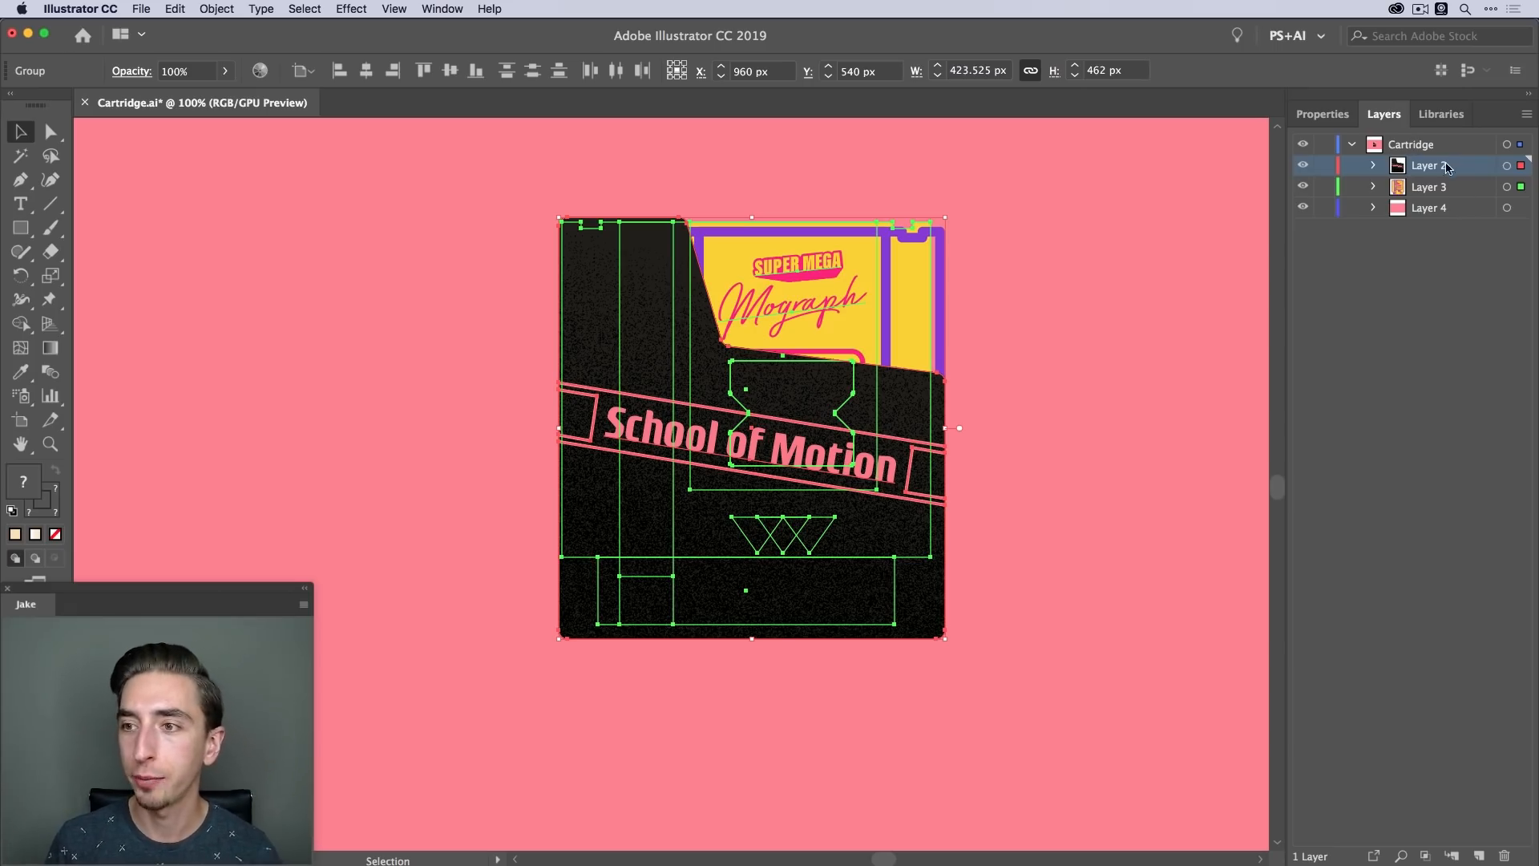
# Move Layer 2, Layer 3 and Layer 4 out of the Cartridge layer to the top level, and delete the empty Cartridge layer
pyautogui.keyDown('shift'); pyautogui.click(1448, 208); pyautogui.keyUp('shift')
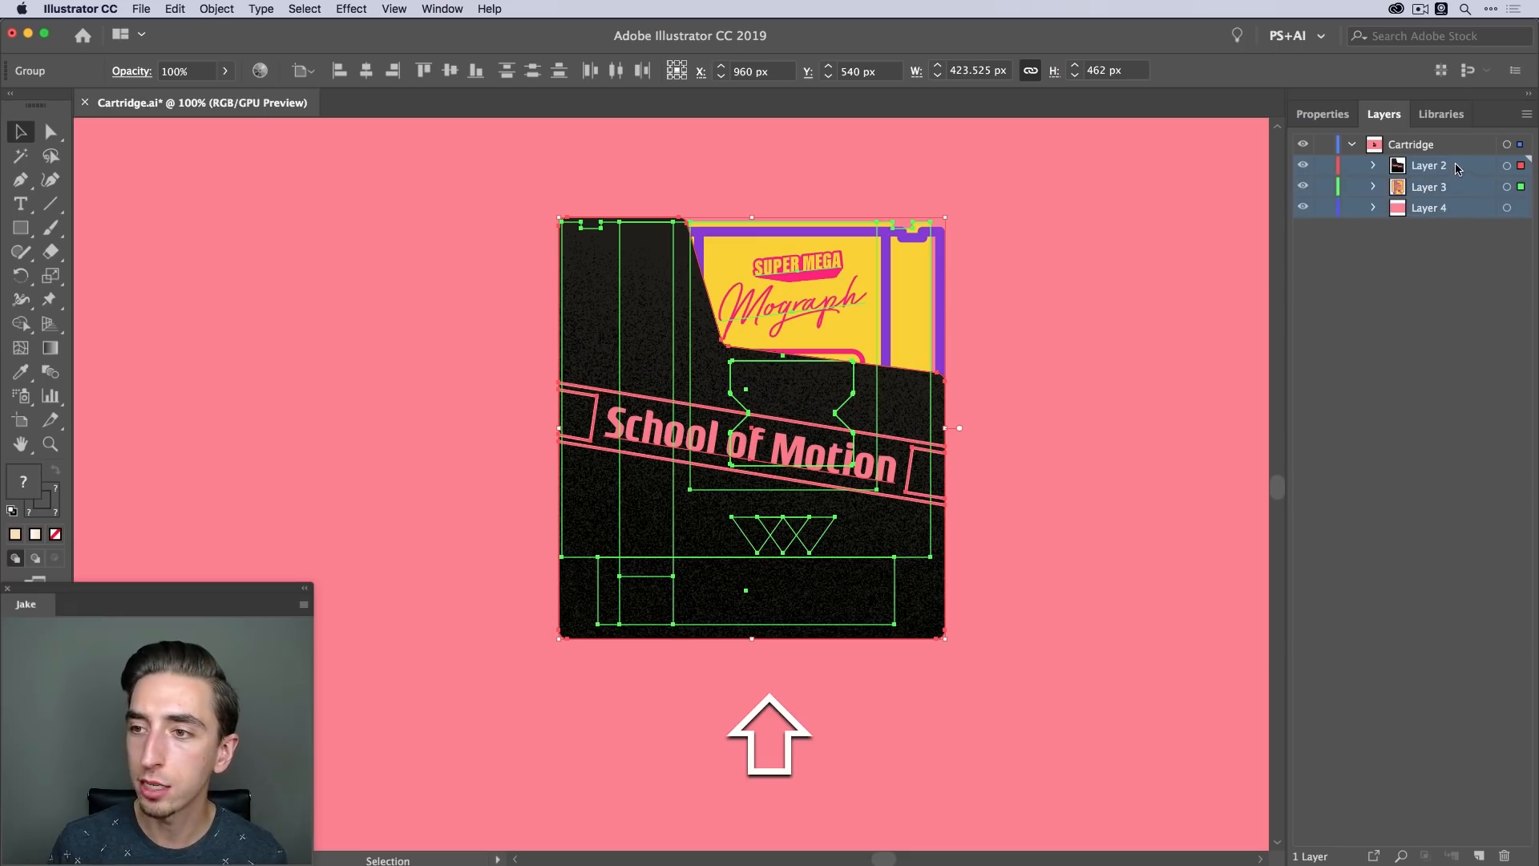
pyautogui.moveTo(1457, 168); pyautogui.dragTo(1431, 136)
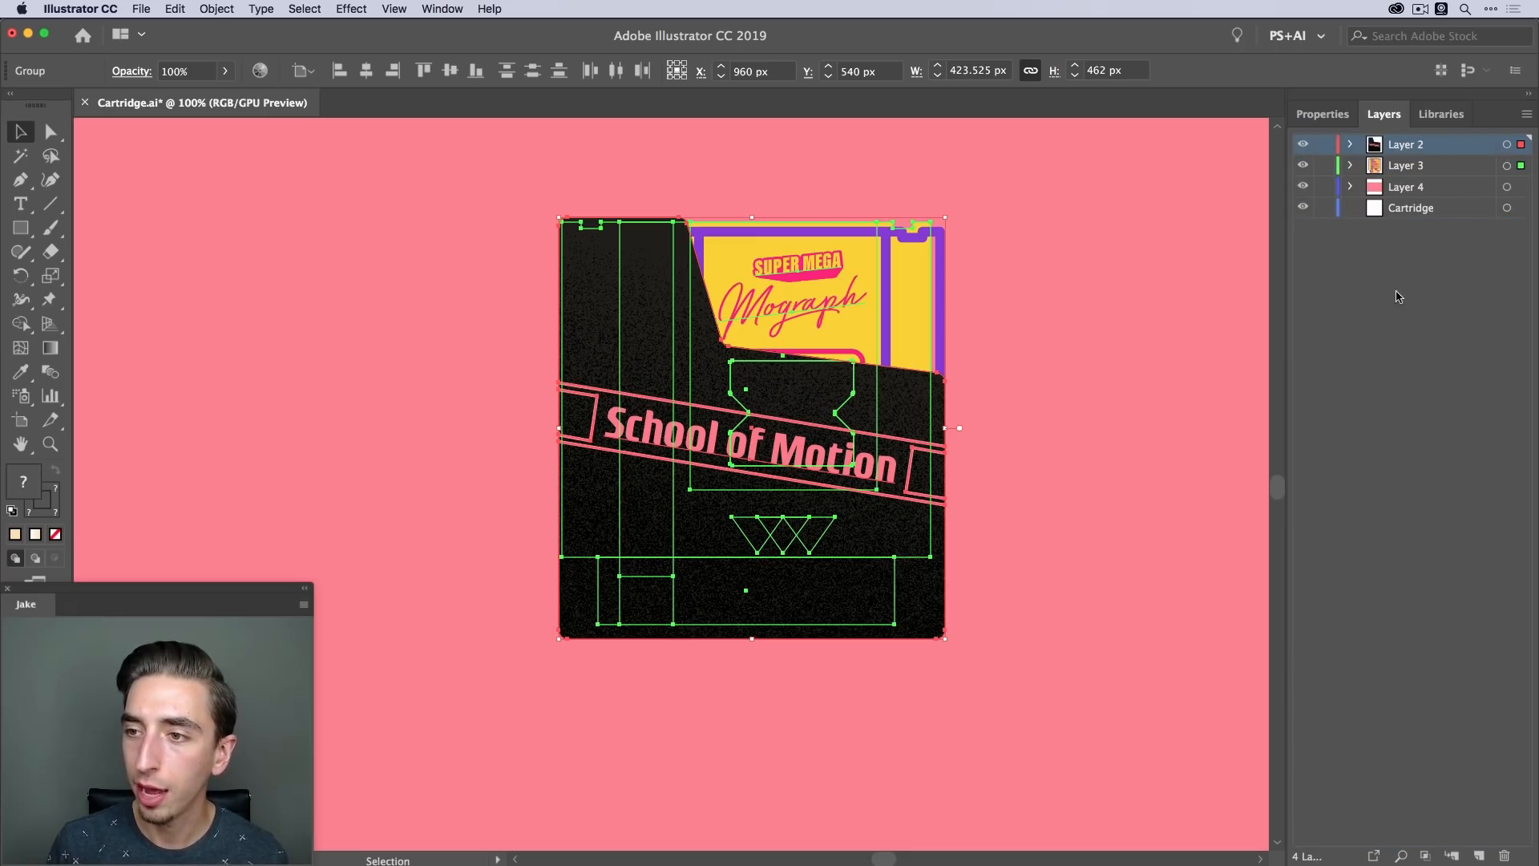
pyautogui.click(1448, 210)
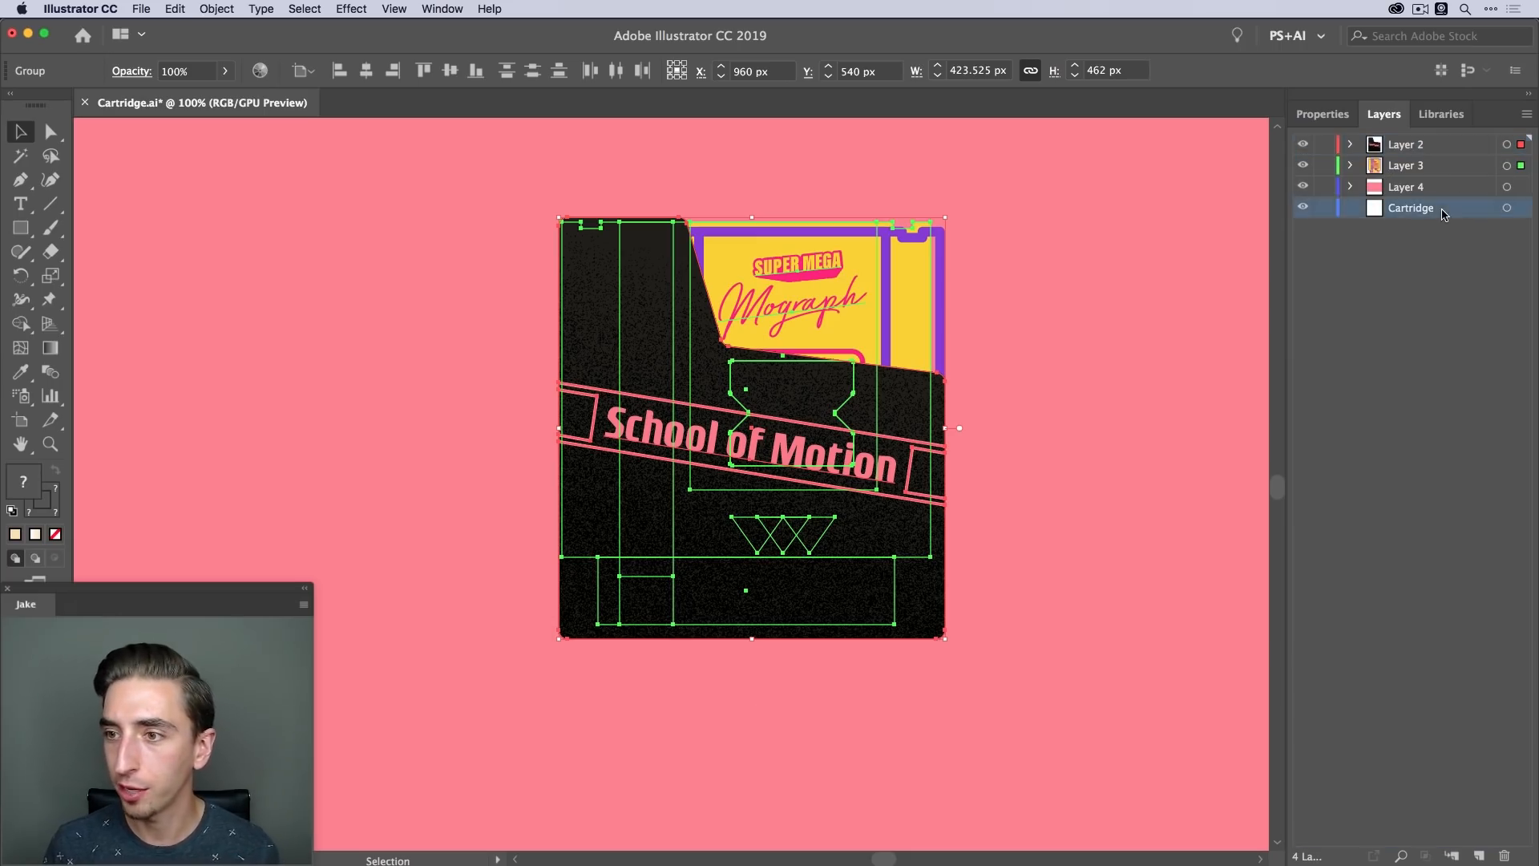
pyautogui.click(1506, 856)
# Rename Layer 4 as BG, Layer 3 as Cartridge and Layer 2 as Dust Cover
pyautogui.doubleClick(1405, 187)
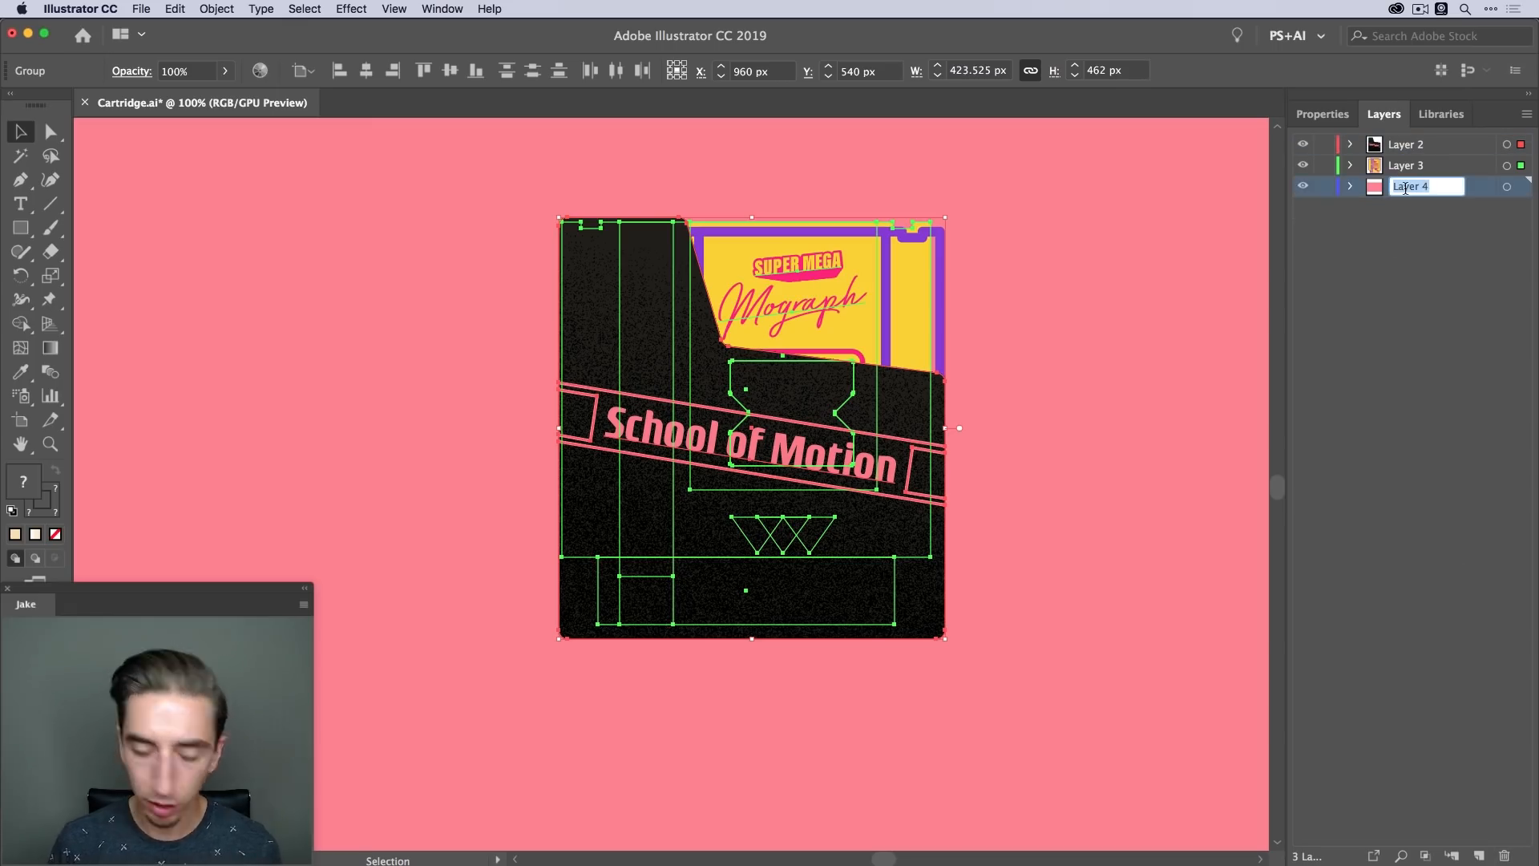
pyautogui.write('BG')
pyautogui.press('Return')
pyautogui.doubleClick(1405, 172)
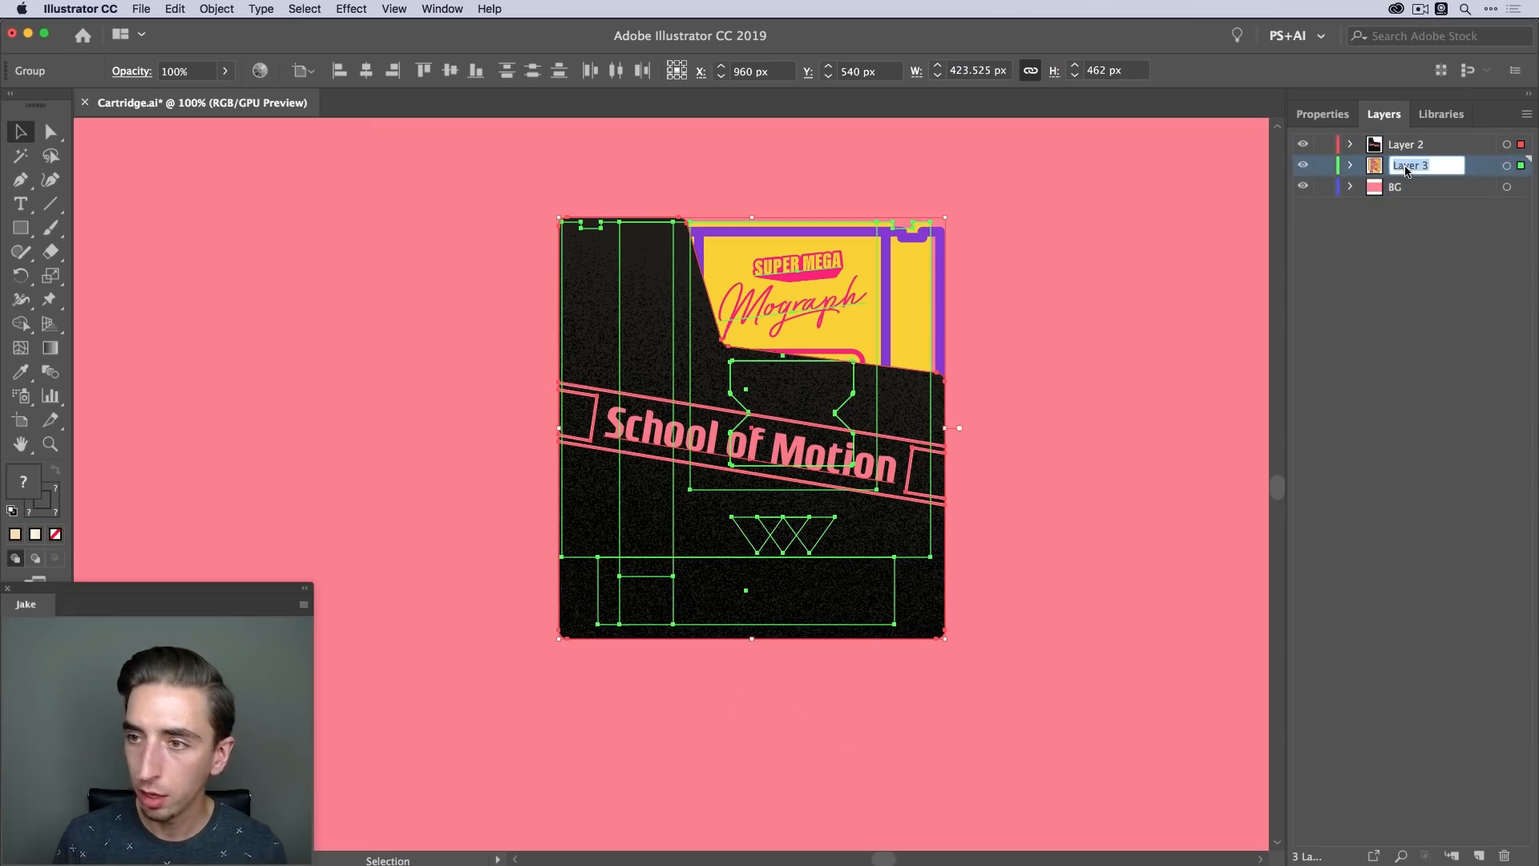
pyautogui.write('Cartridge')
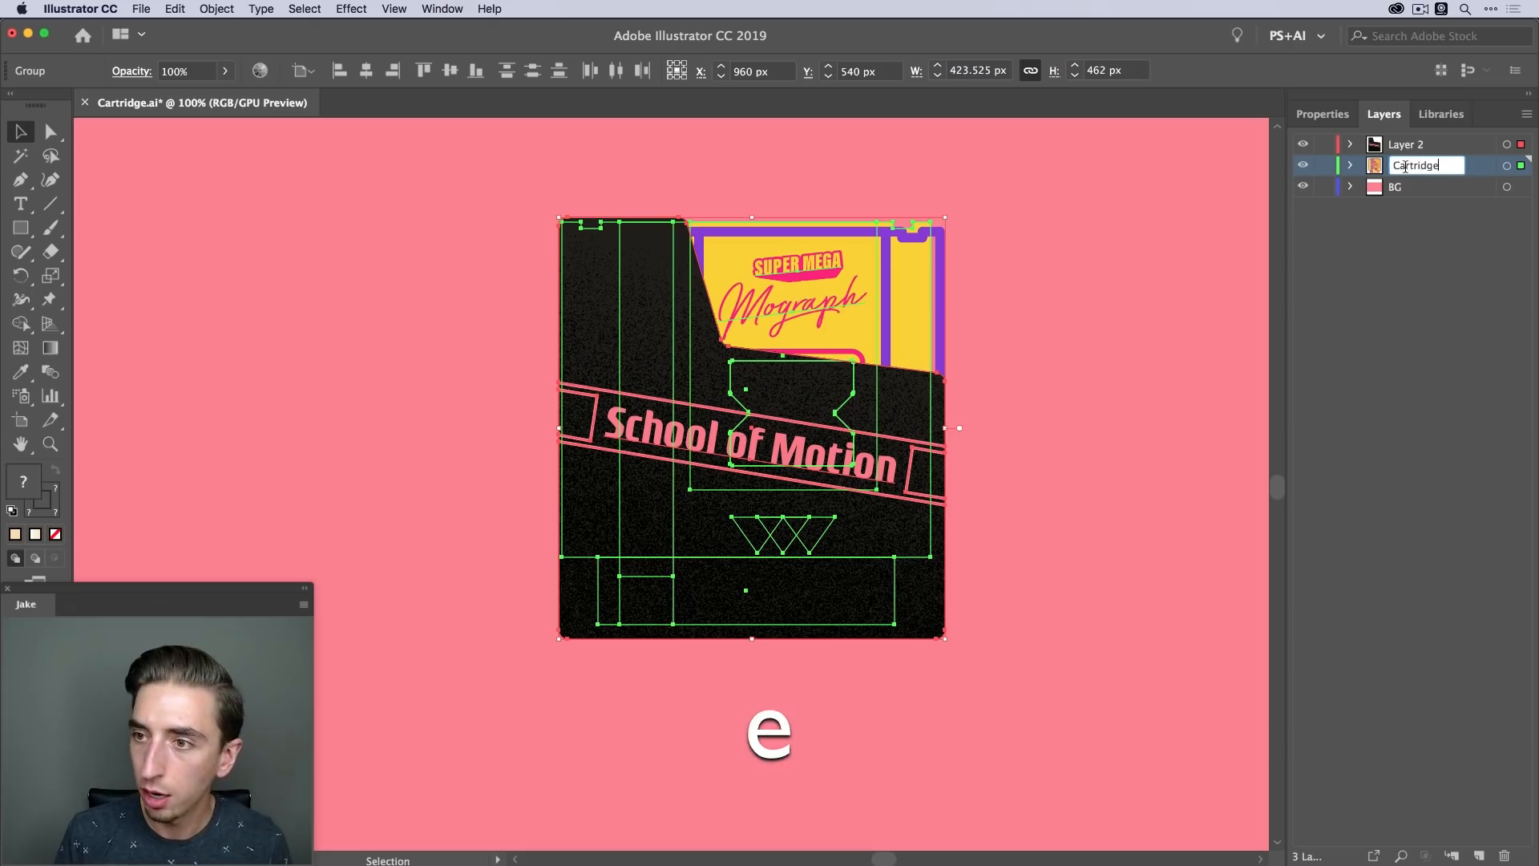
pyautogui.hotkey('shift', 'Tab')
pyautogui.write('Dust Cover')
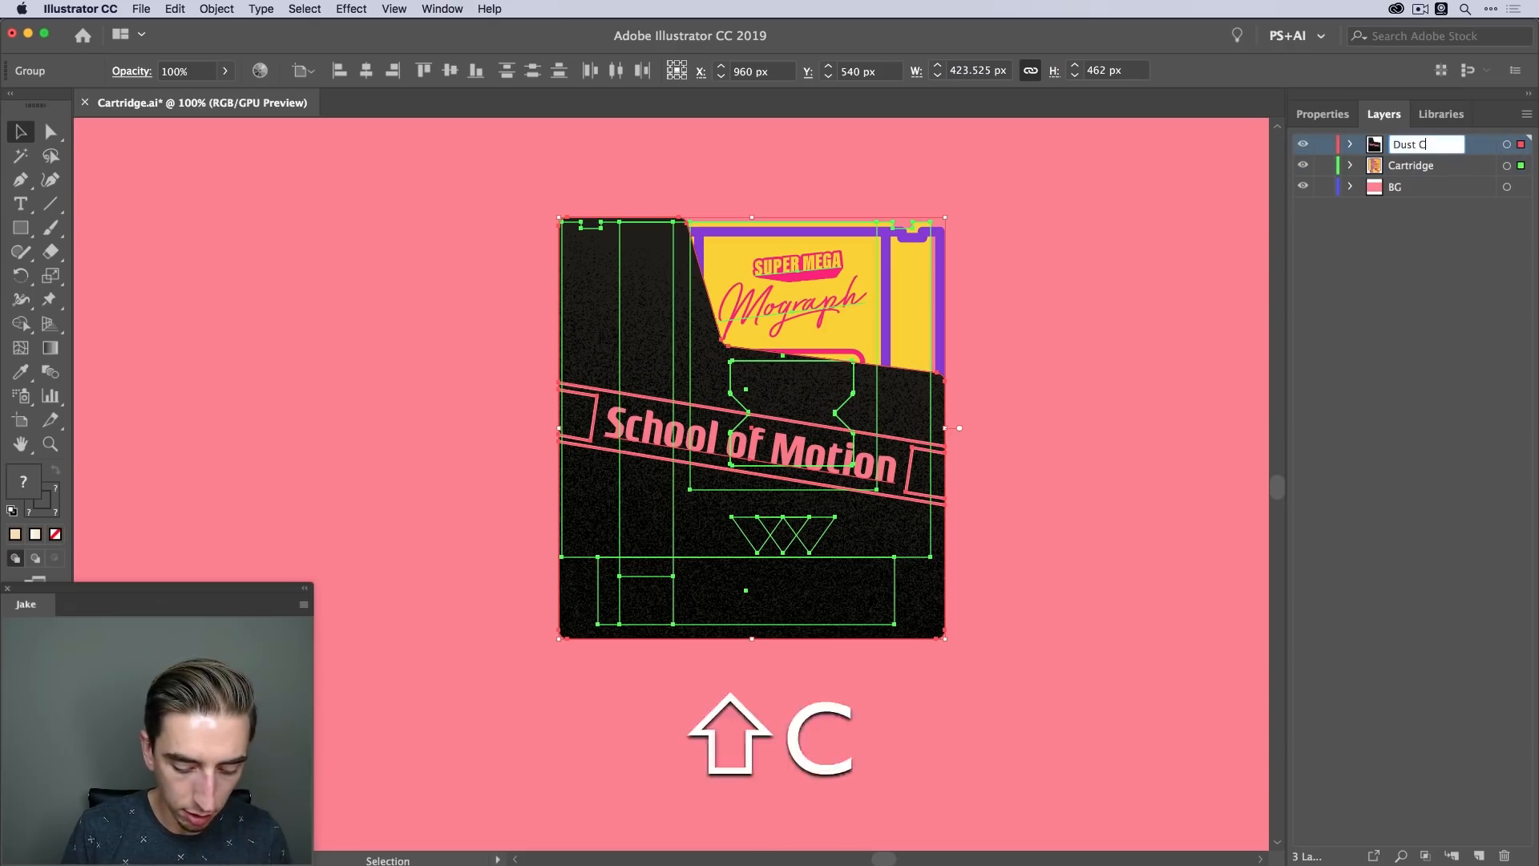
pyautogui.press('Return')
# Deselect all the artwork in the Cartridge.ai document and switch to After Effects
pyautogui.click(1127, 273)
pyautogui.press('z')
pyautogui.keyDown('alt'); pyautogui.click(869, 402); pyautogui.keyUp('alt')
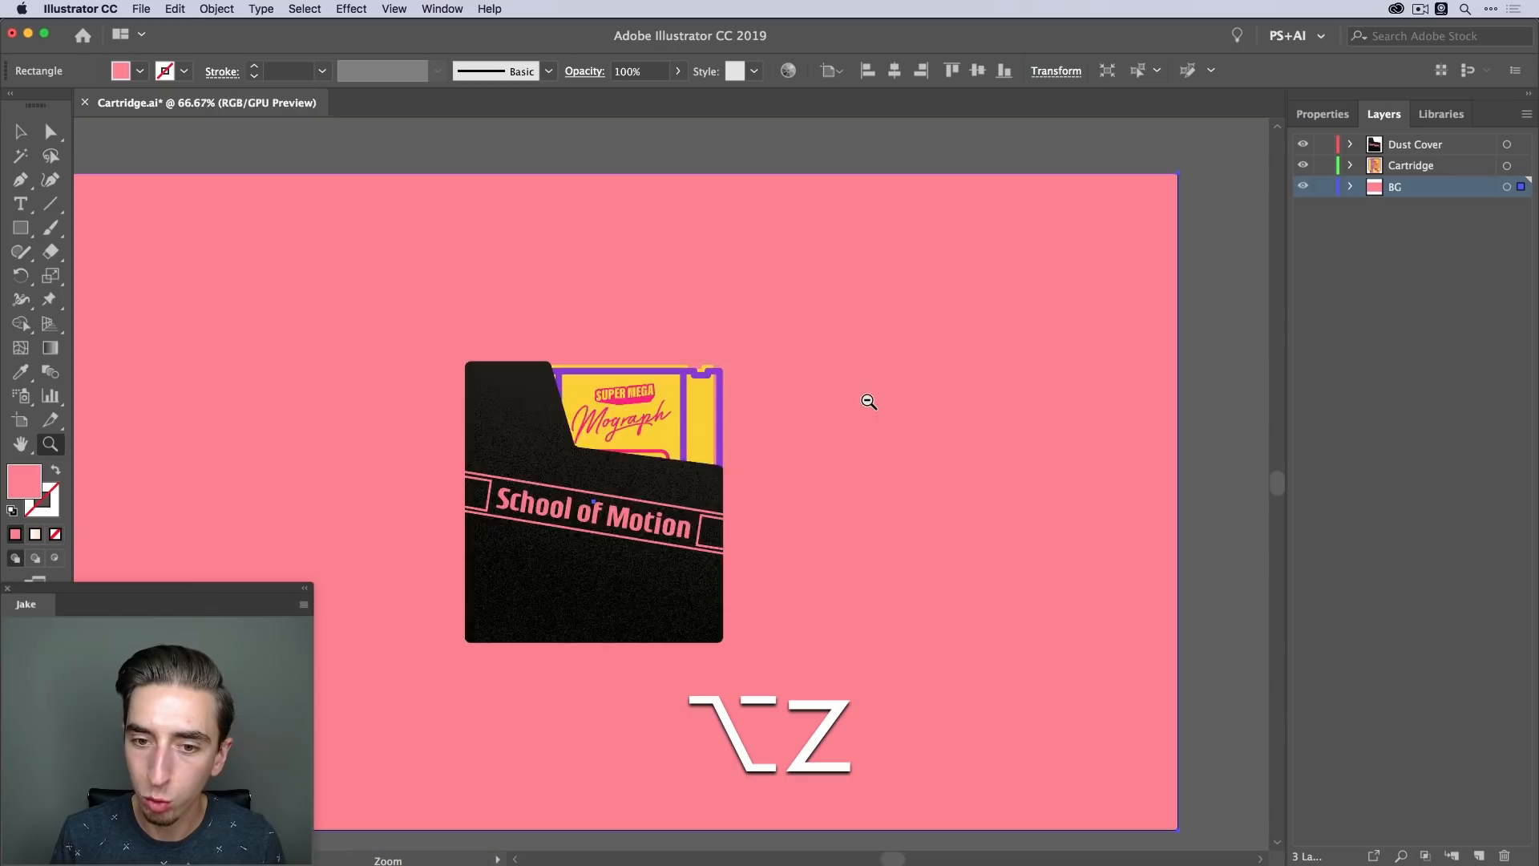
pyautogui.keyDown('alt'); pyautogui.click(868, 402); pyautogui.keyUp('alt')
pyautogui.moveTo(656, 457); pyautogui.dragTo(918, 367)
pyautogui.press('v')
pyautogui.click(899, 187)
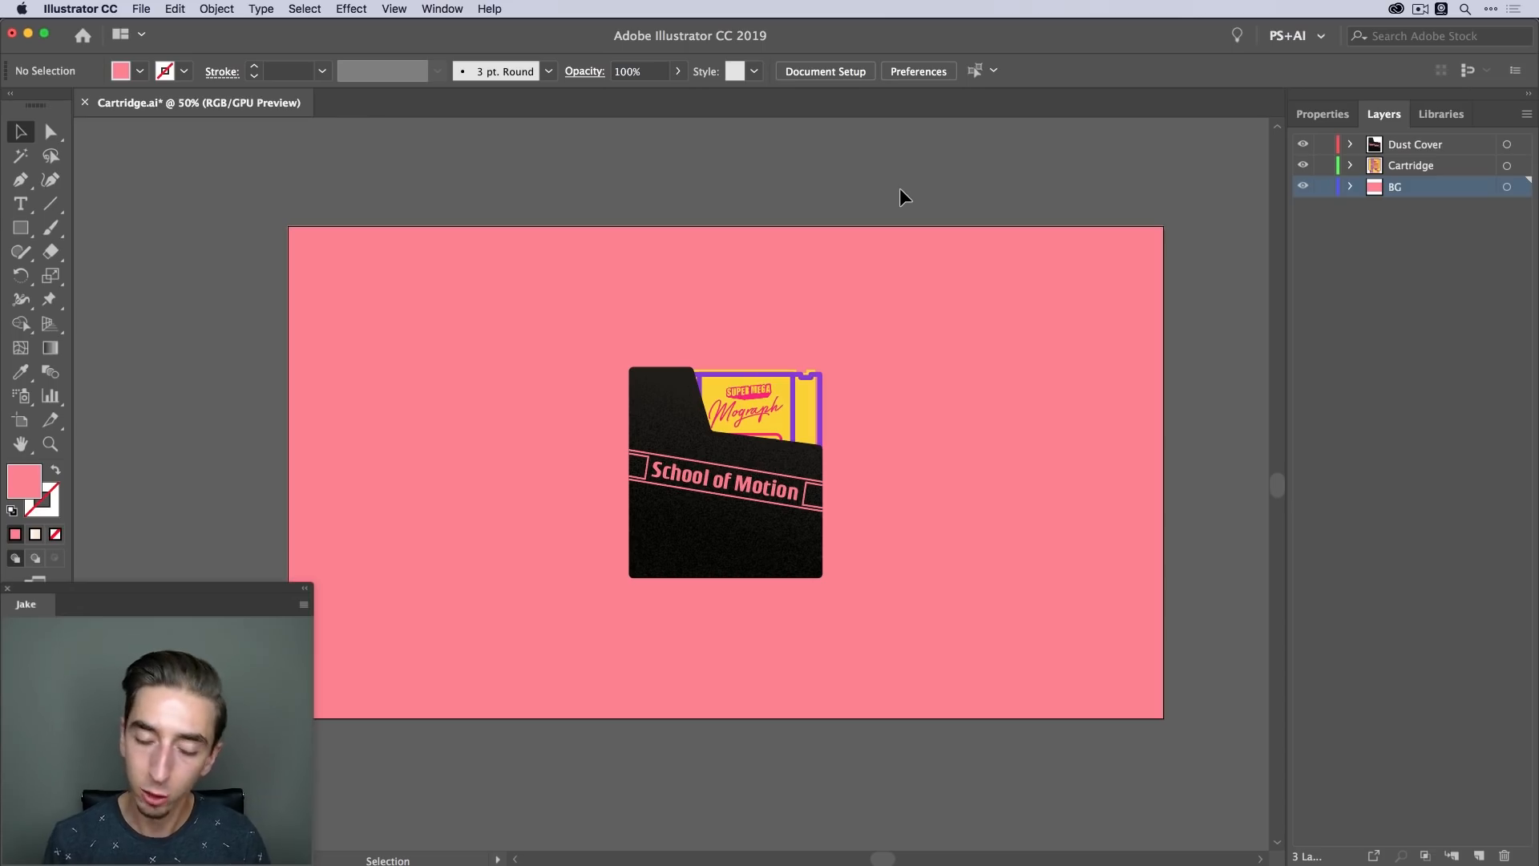
pyautogui.click(784, 834)
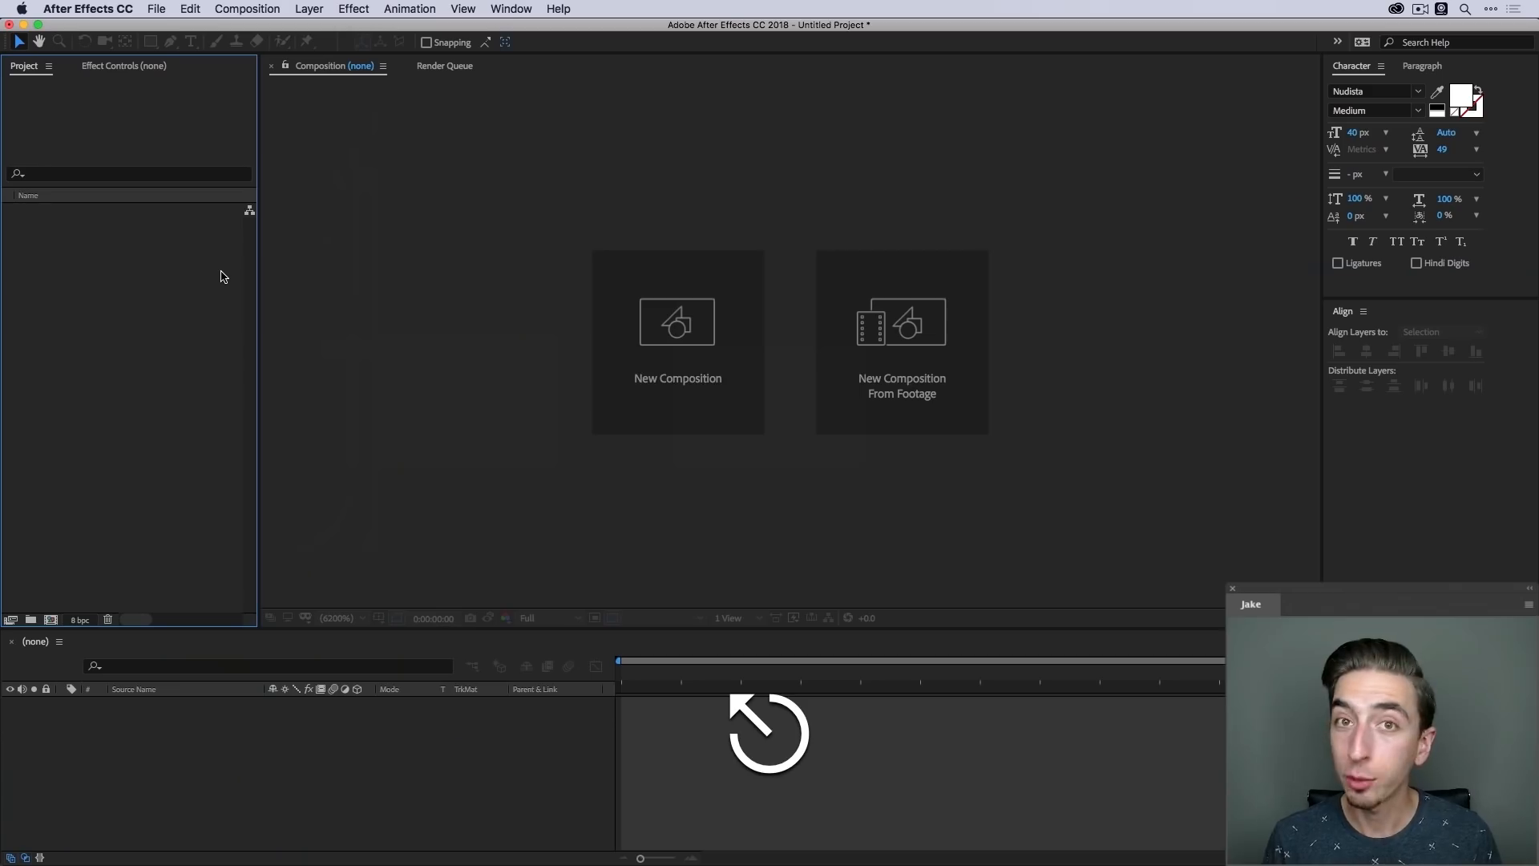
# Import Cartridge.ai from the Desktop as a composition with footage dimensions set to Layer Size
pyautogui.rightClick(147, 291)
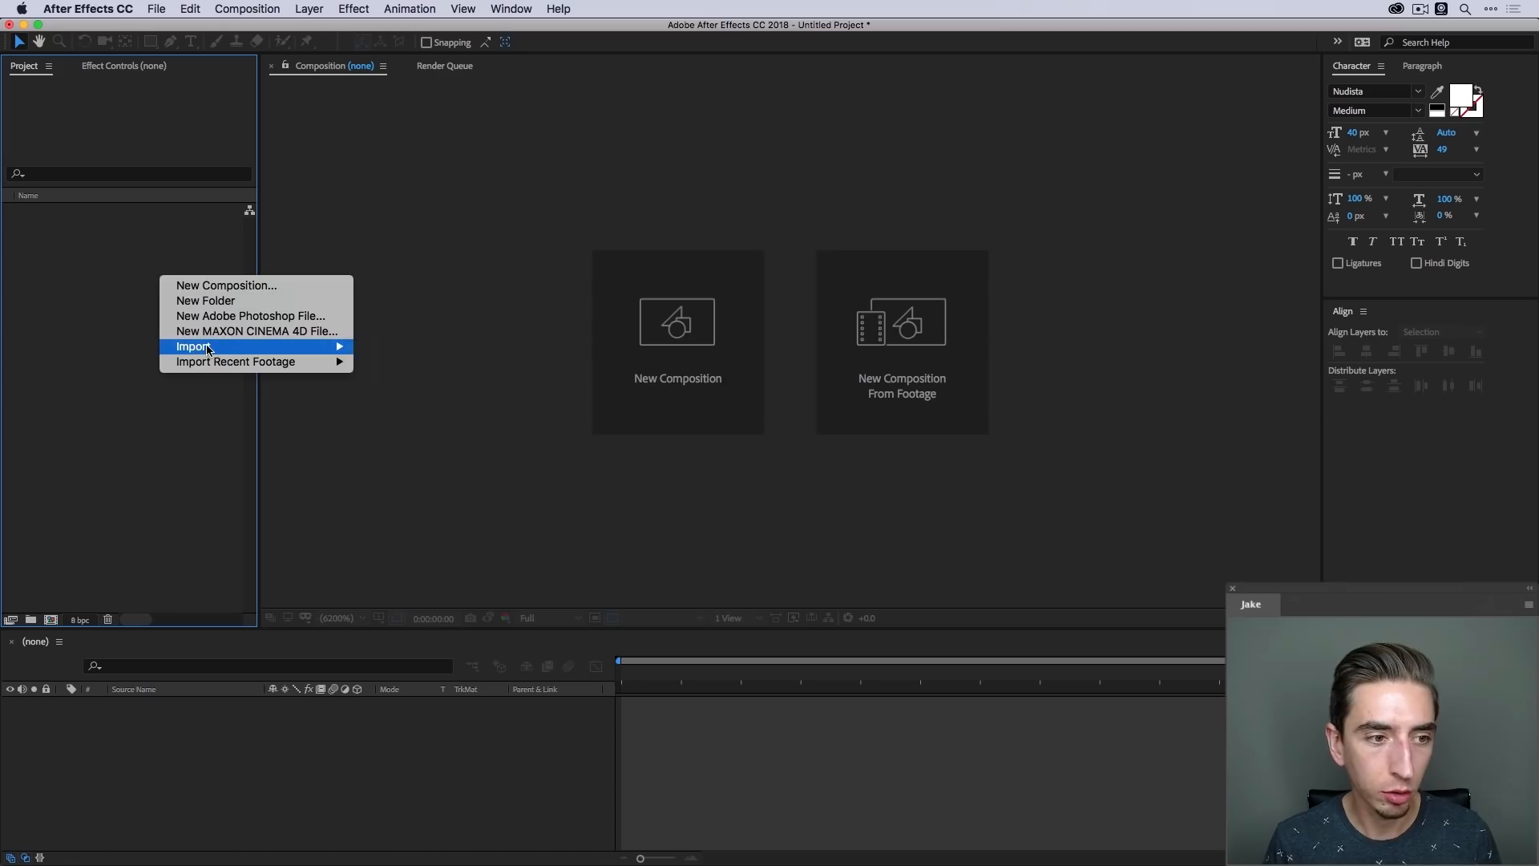
pyautogui.moveTo(313, 346)
pyautogui.click(822, 259)
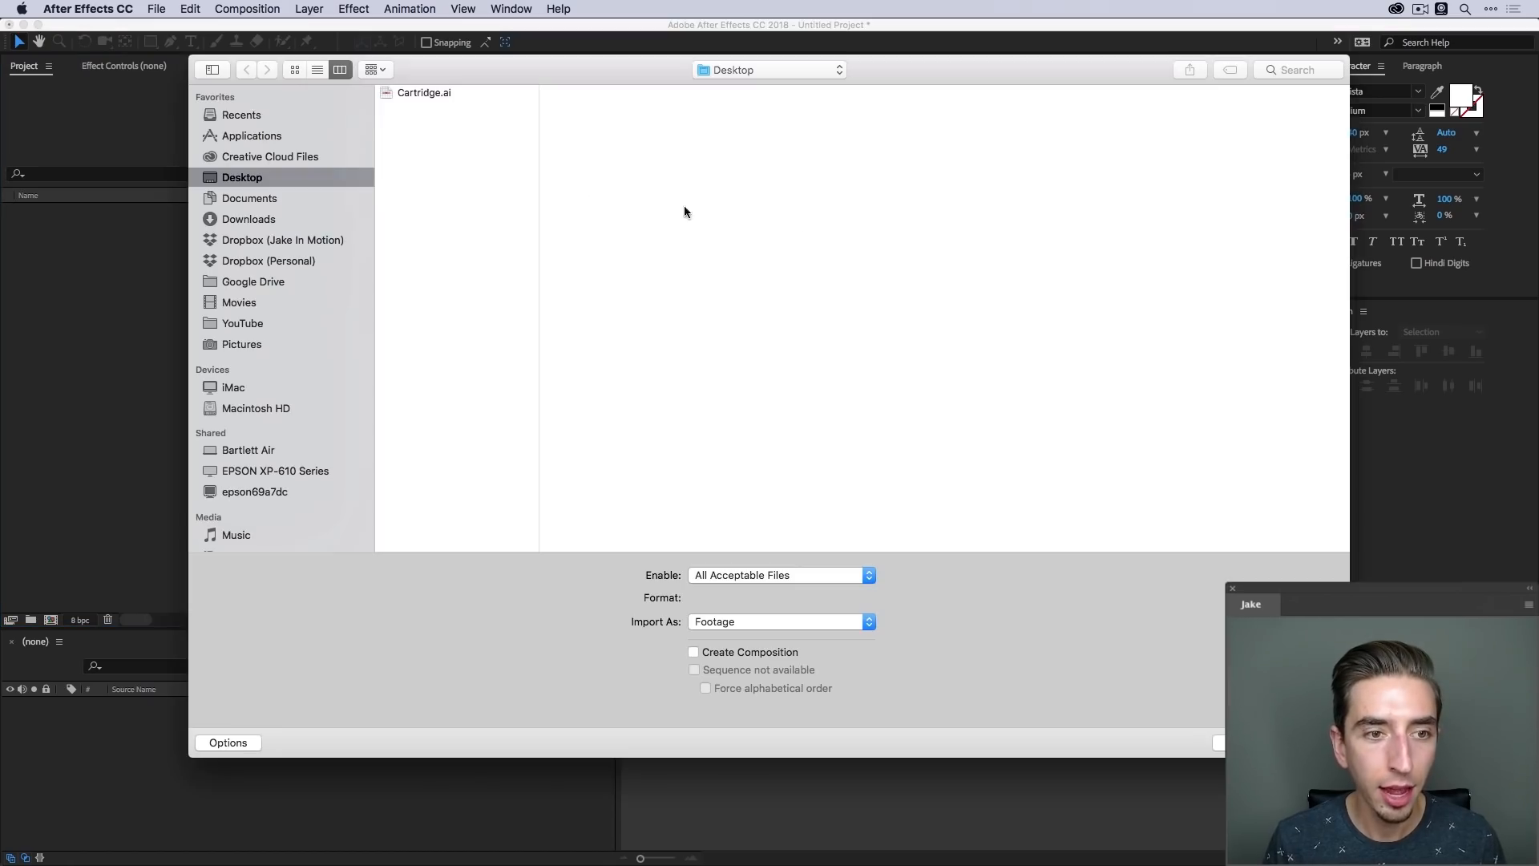
pyautogui.click(410, 94)
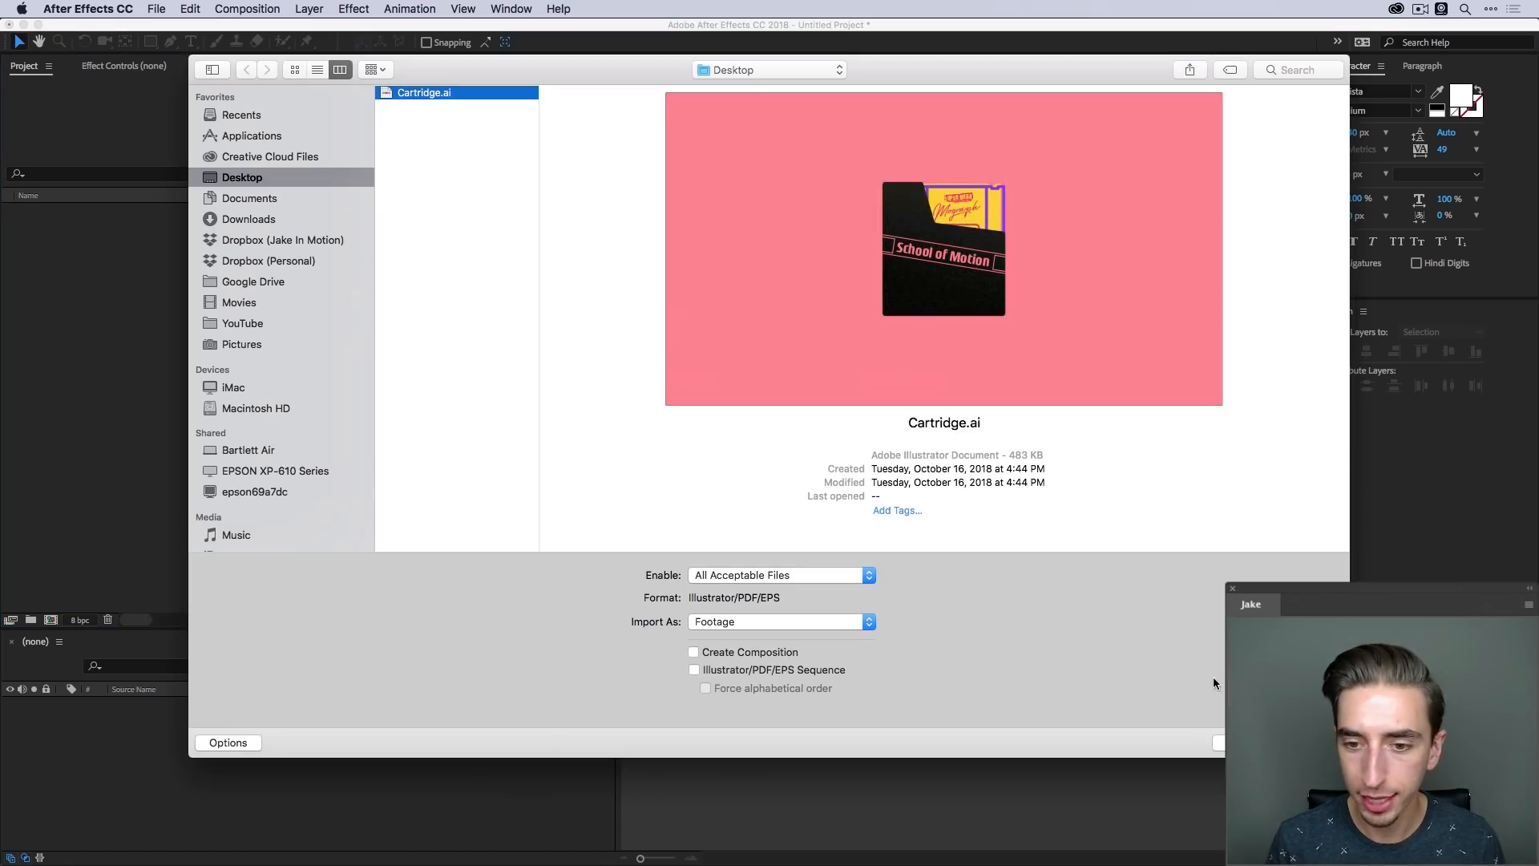
pyautogui.press('Return')
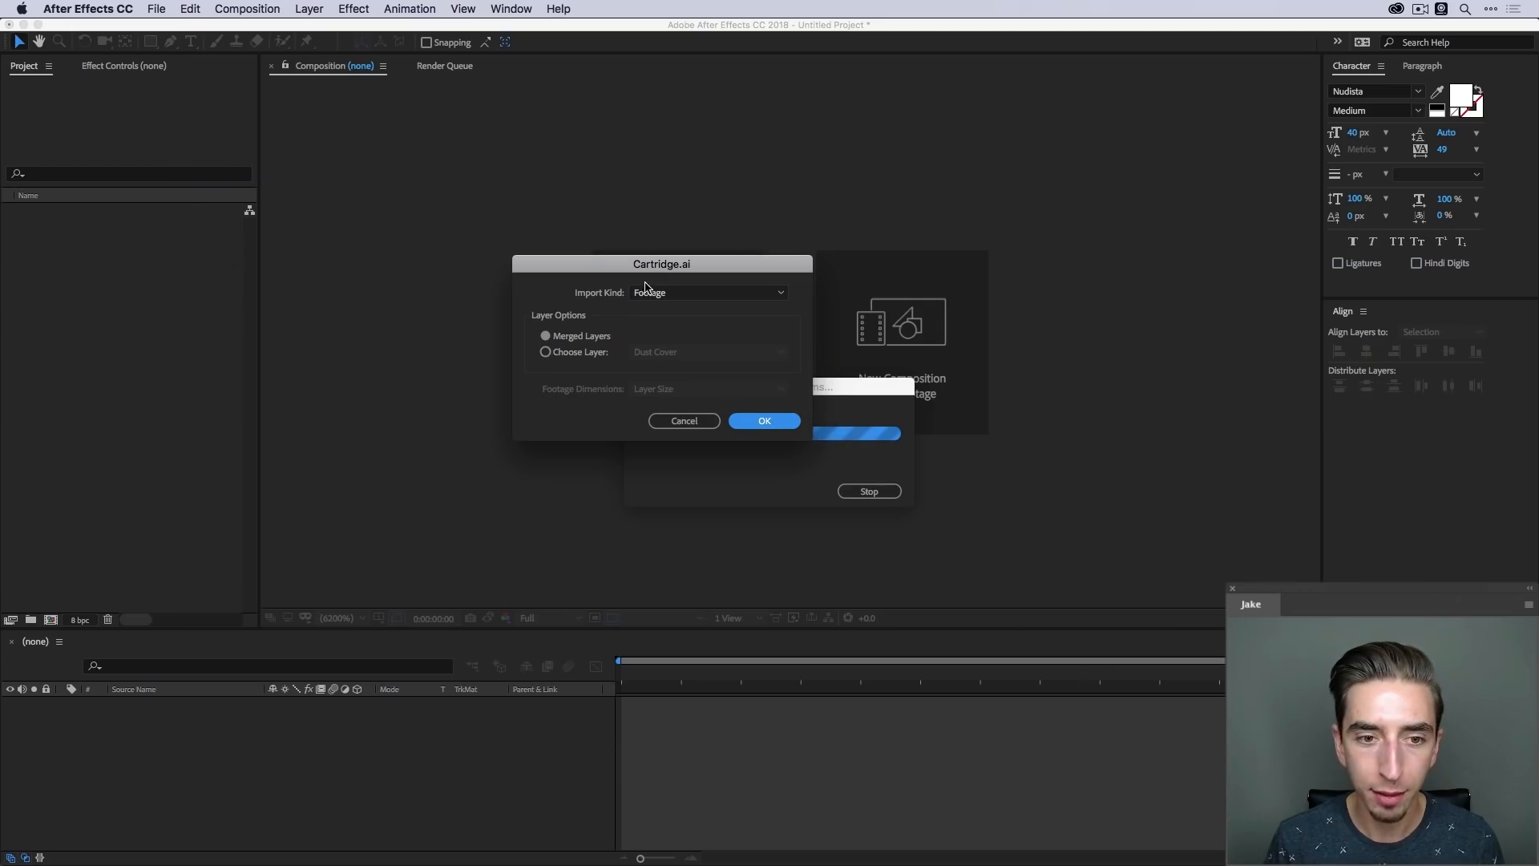
pyautogui.click(661, 291)
pyautogui.click(671, 327)
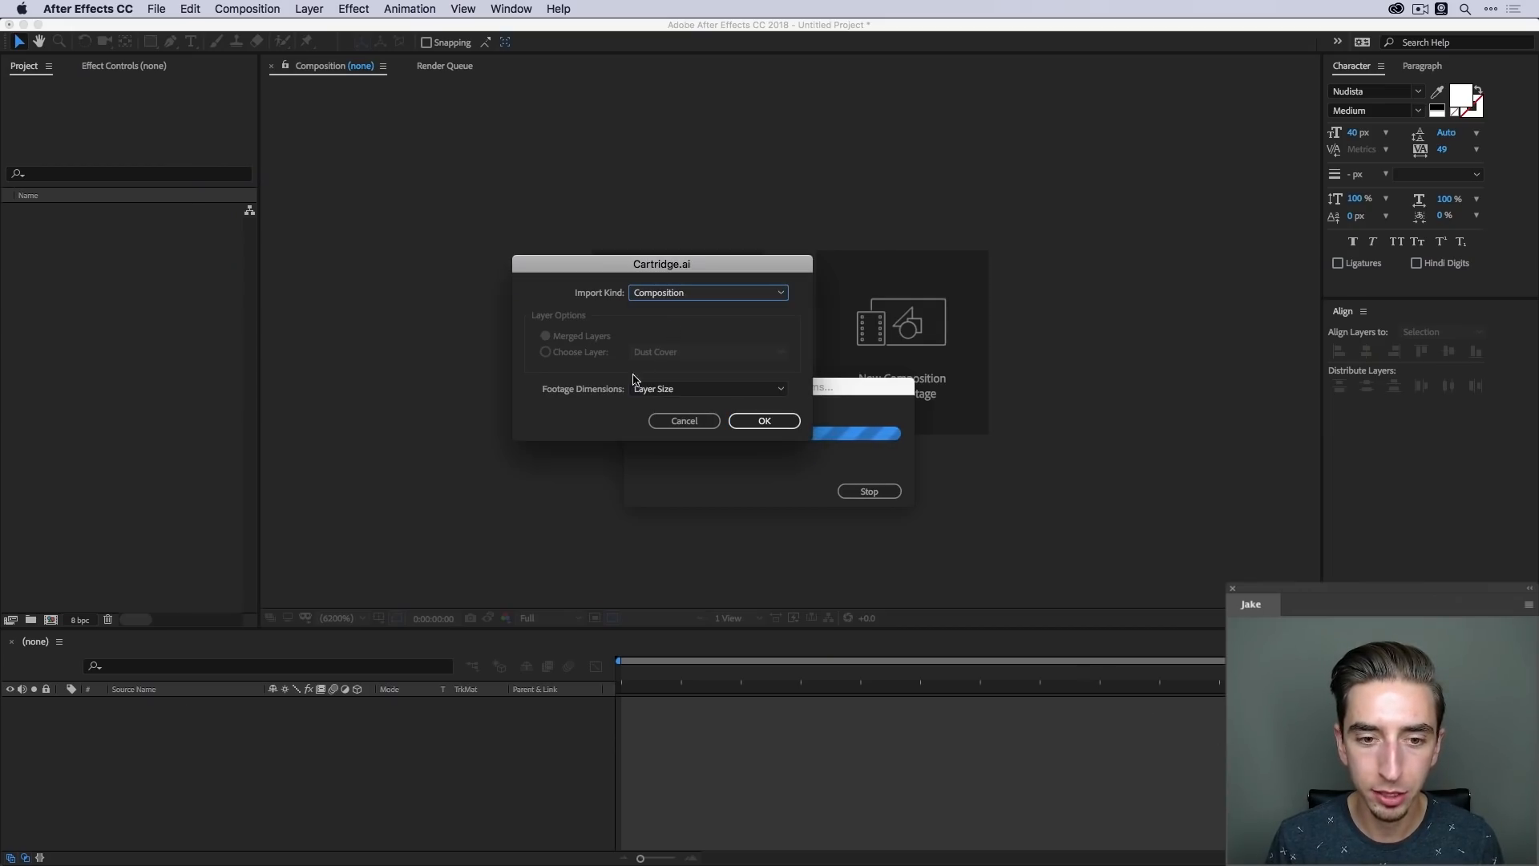
pyautogui.moveTo(715, 263); pyautogui.dragTo(642, 198)
pyautogui.click(714, 358)
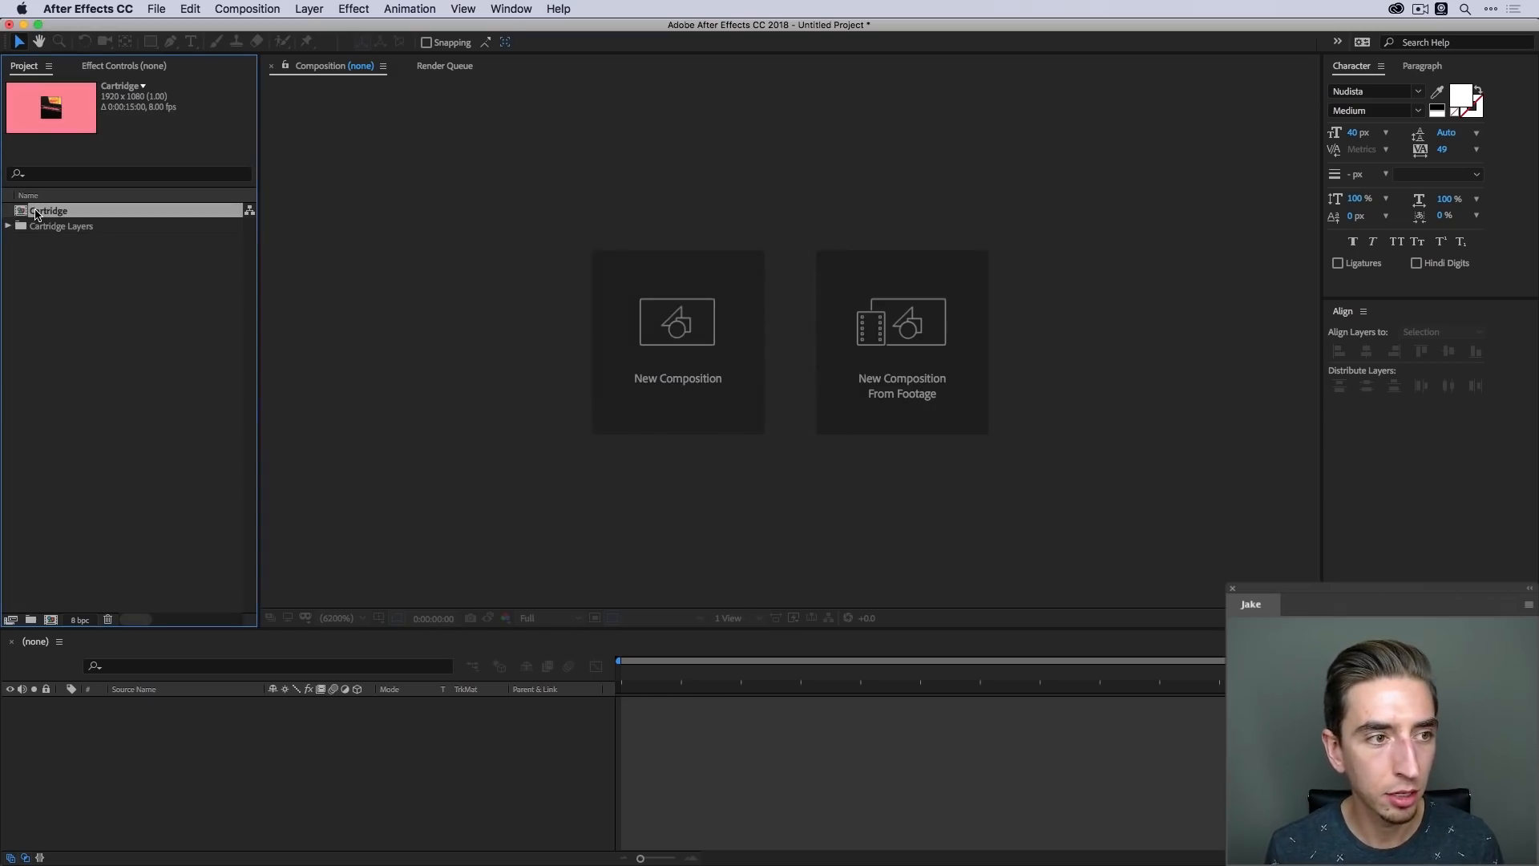
# Open the Cartridge composition and set its frame rate to 24 frames per second
pyautogui.doubleClick(36, 212)
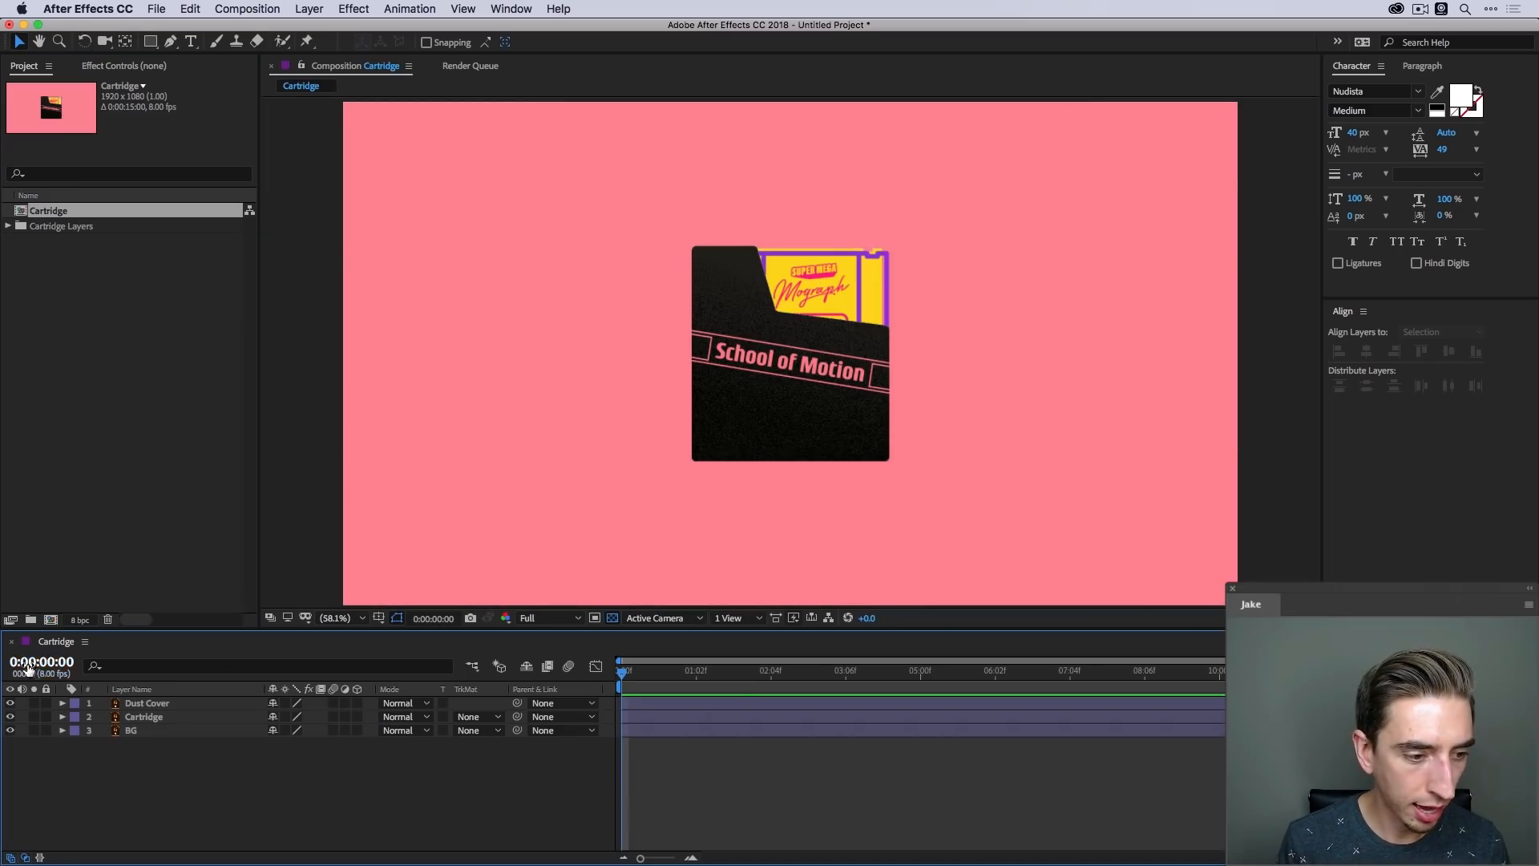
pyautogui.press('super+k')
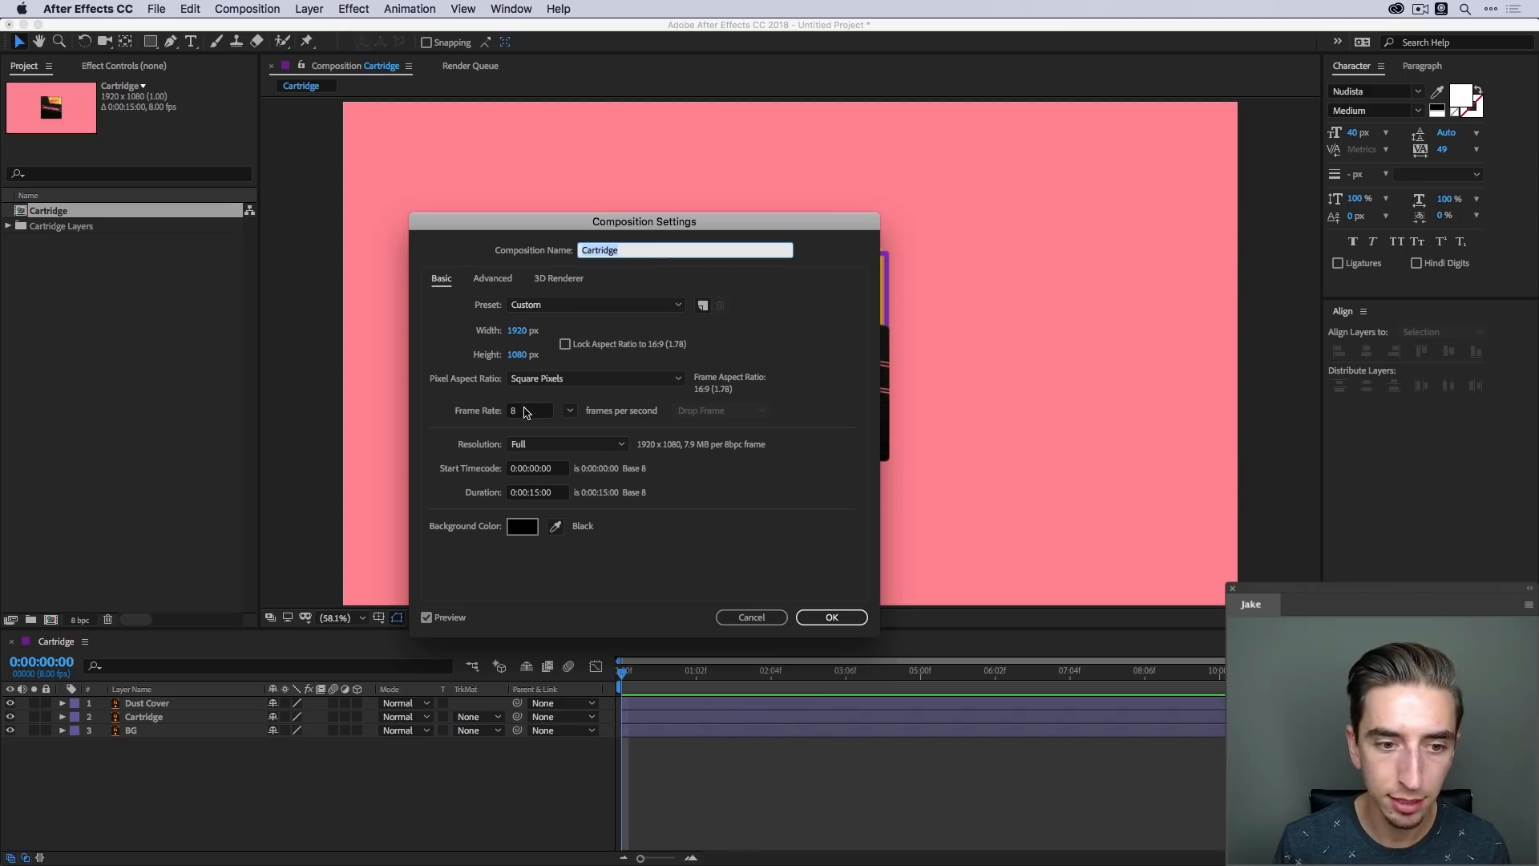
pyautogui.click(525, 412)
pyautogui.write('24')
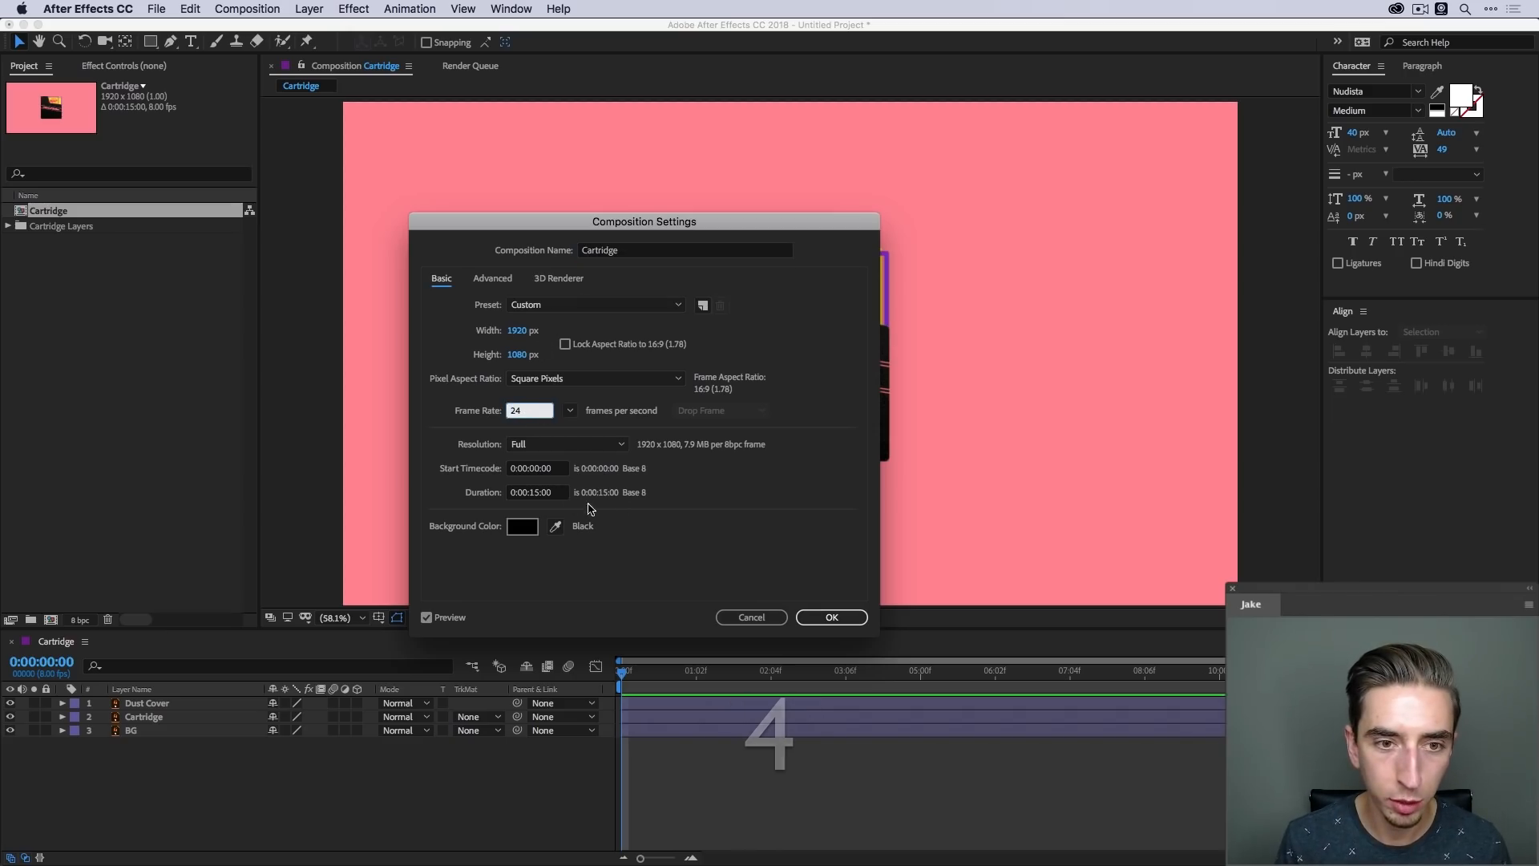
pyautogui.click(838, 617)
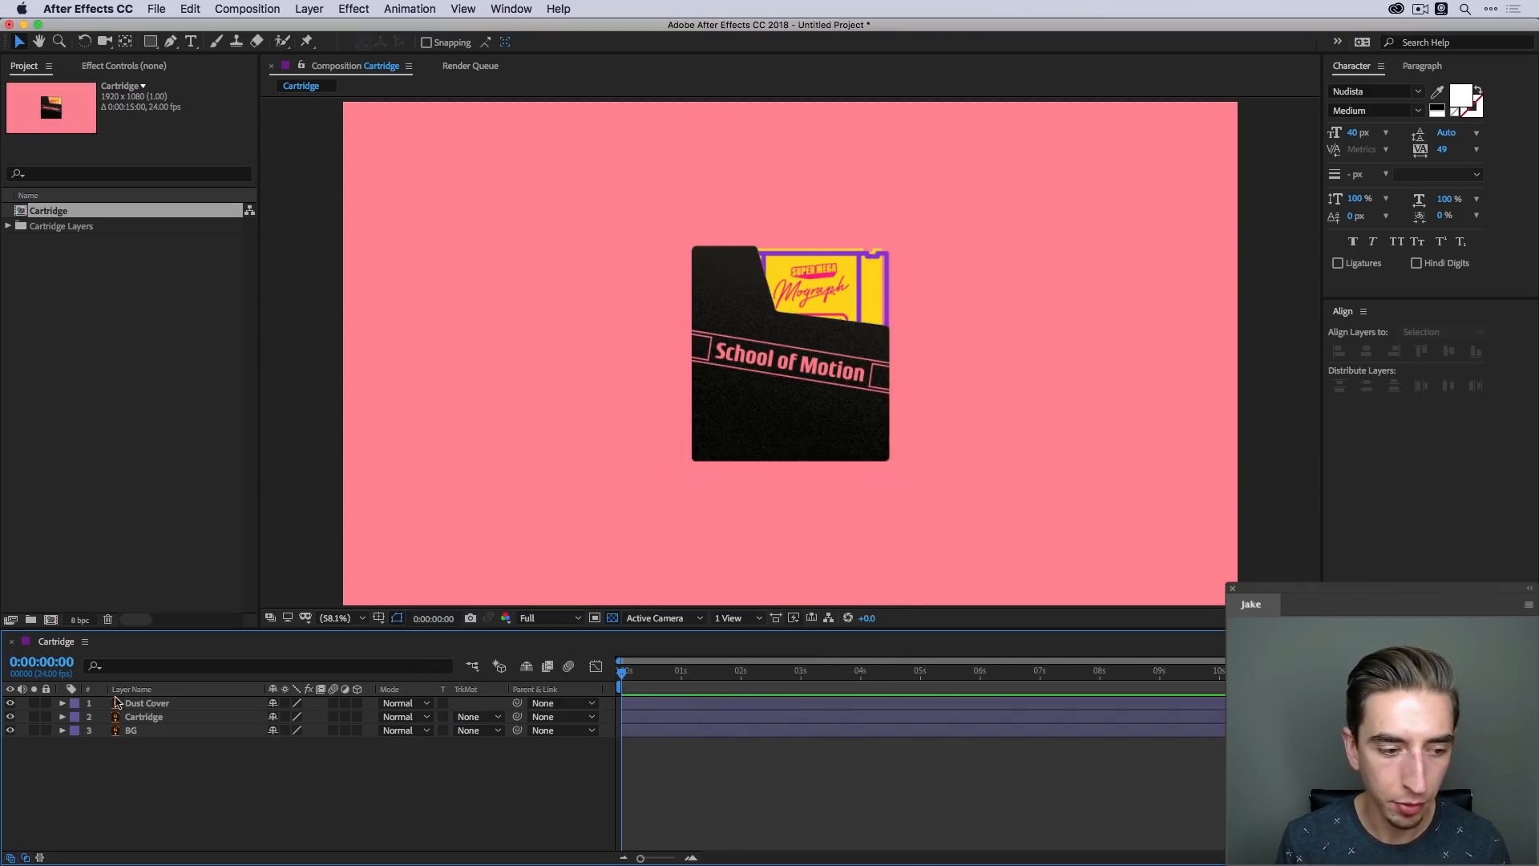
# Try moving the BG, Cartridge and Dust Cover layers one by one in the composition, undoing each move
pyautogui.click(133, 730)
pyautogui.moveTo(519, 427); pyautogui.dragTo(663, 422)
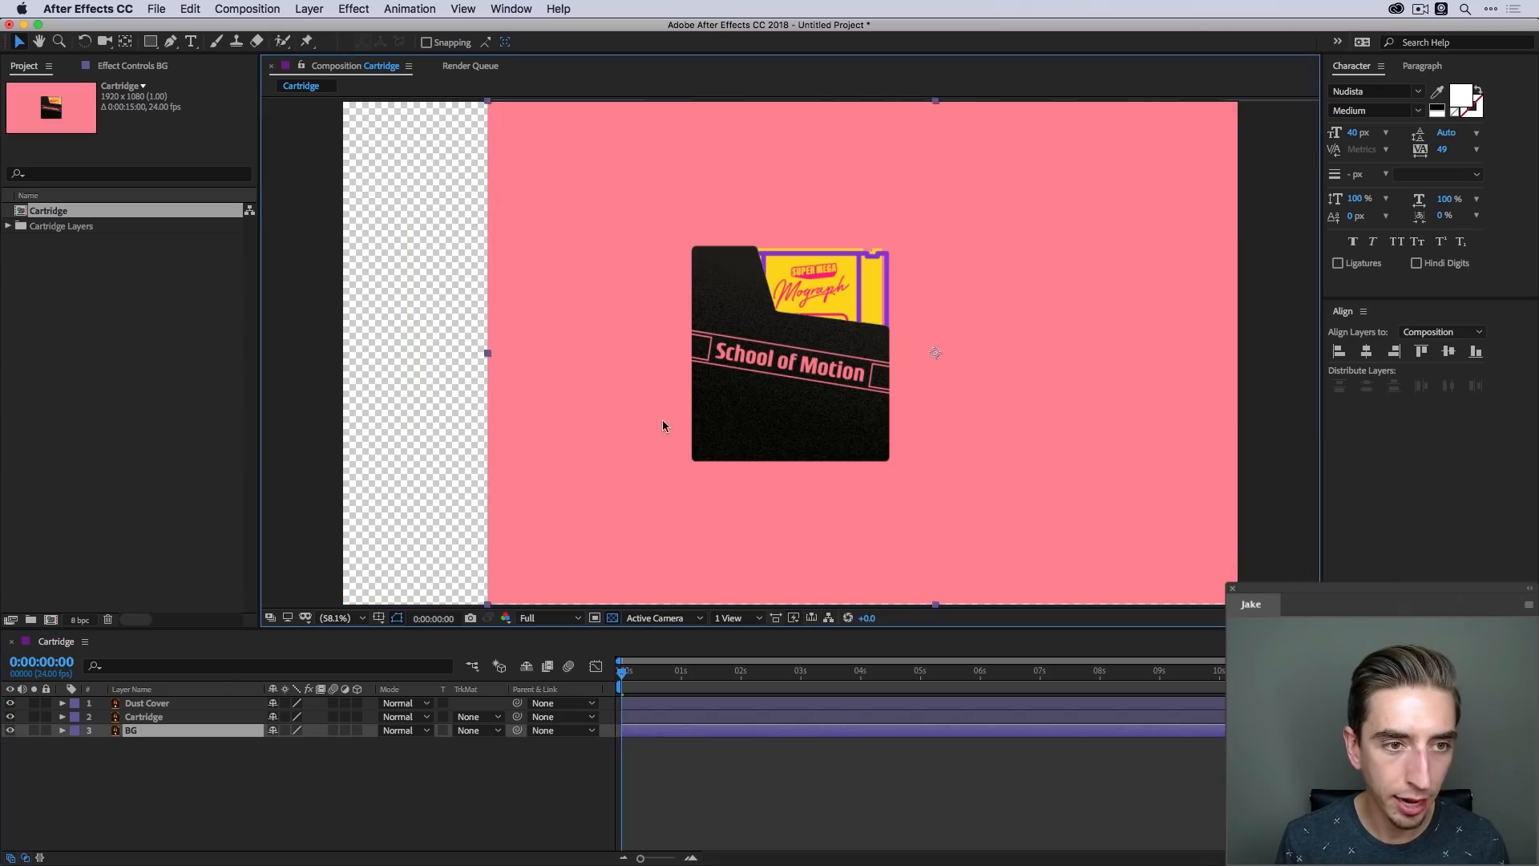
pyautogui.press('super+z')
pyautogui.click(144, 716)
pyautogui.moveTo(765, 304); pyautogui.dragTo(938, 199)
pyautogui.press('super+z')
pyautogui.click(822, 354)
pyautogui.moveTo(822, 354); pyautogui.dragTo(861, 400)
pyautogui.press('super+z')
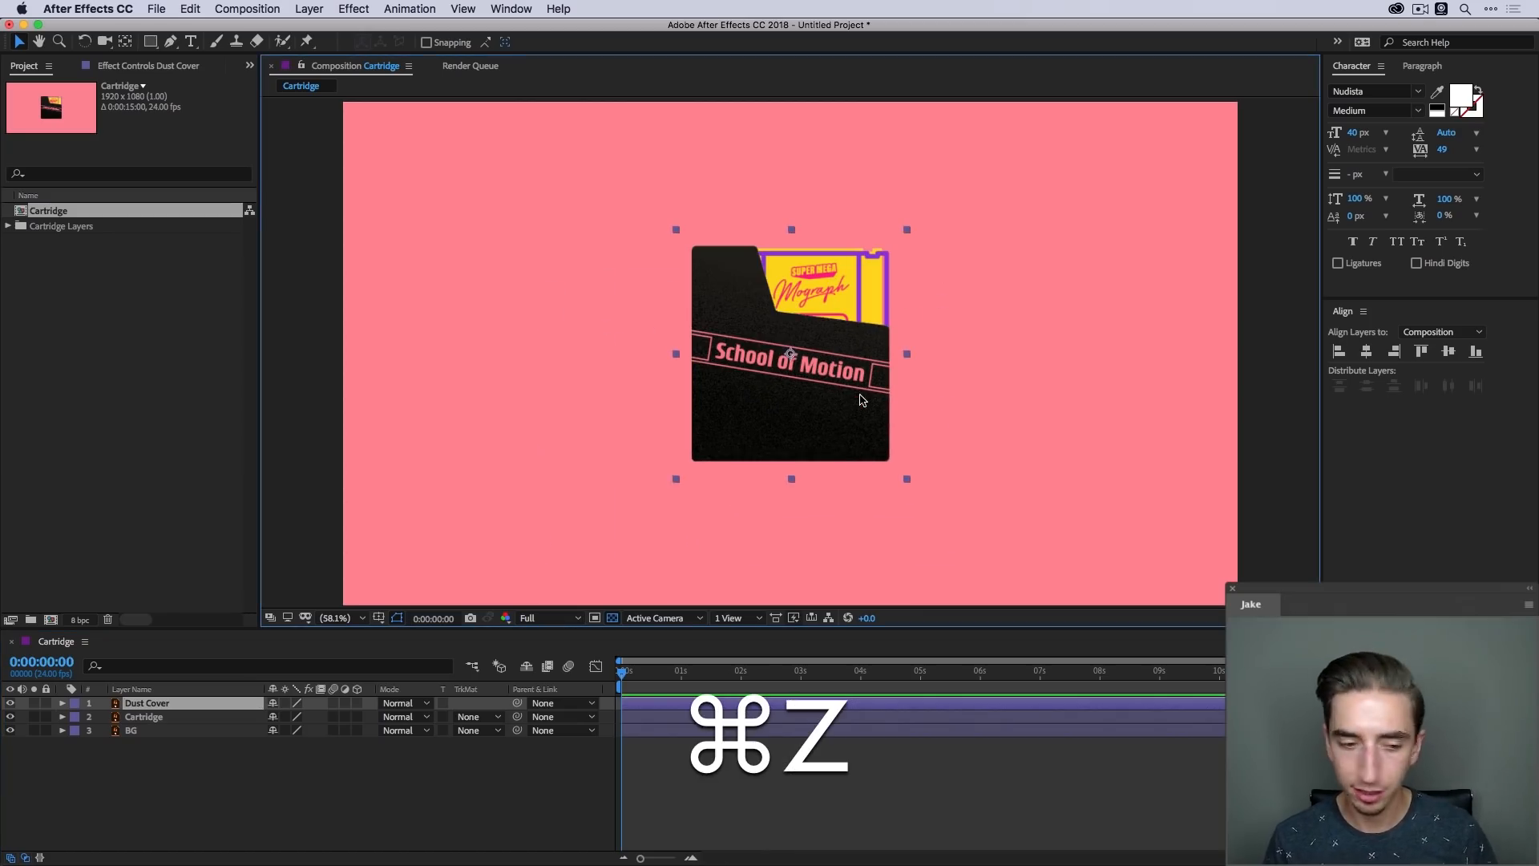
# Lock the BG layer and clear the layer selection
pyautogui.click(45, 730)
pyautogui.click(974, 234)
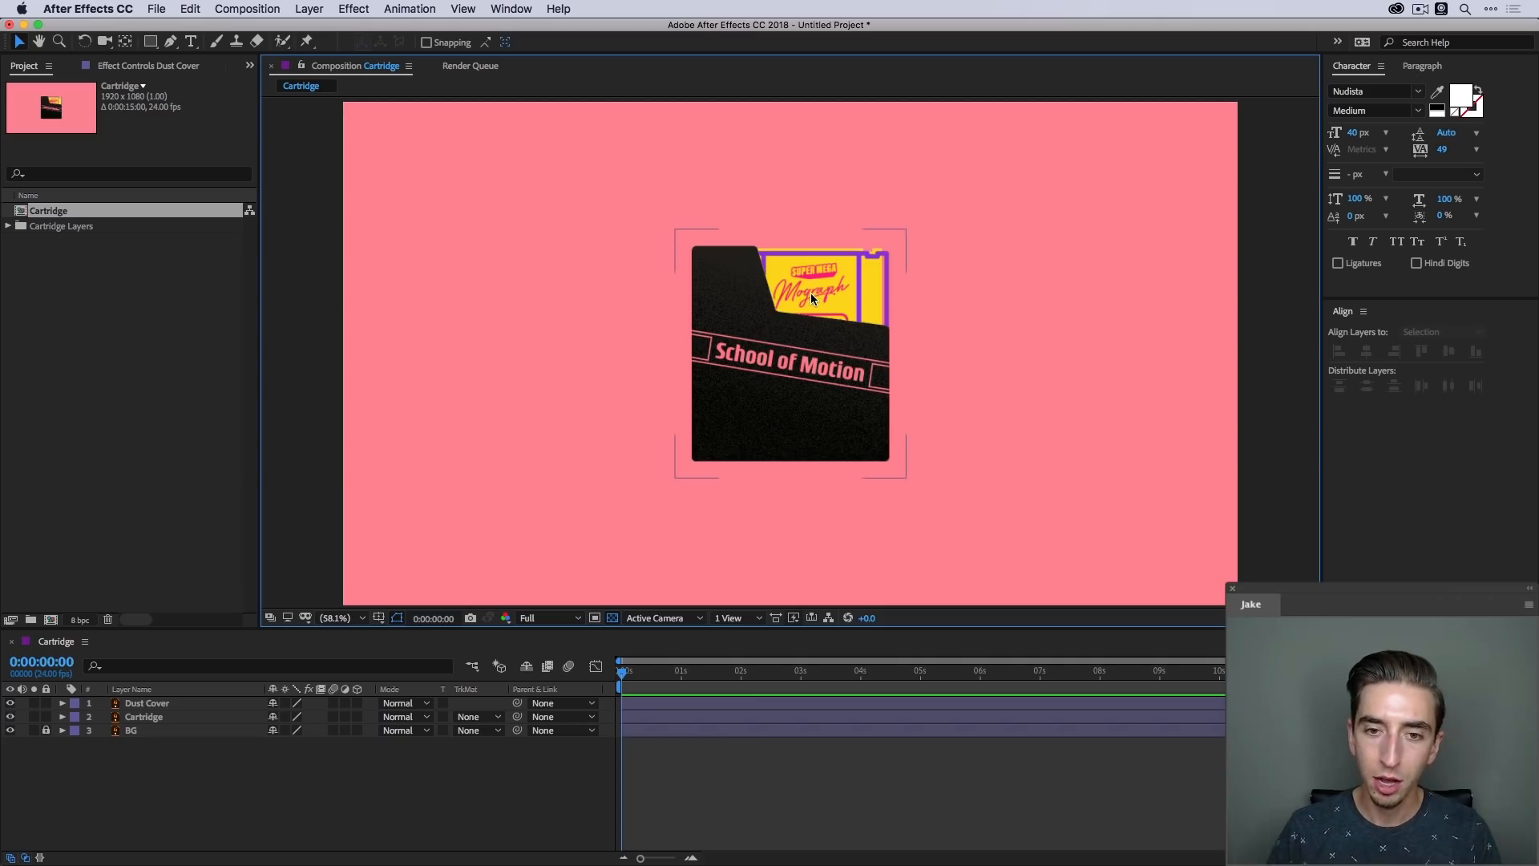
# Add Position keyframes to the Dust Cover and Cartridge layers at frame 12
pyautogui.click(797, 338)
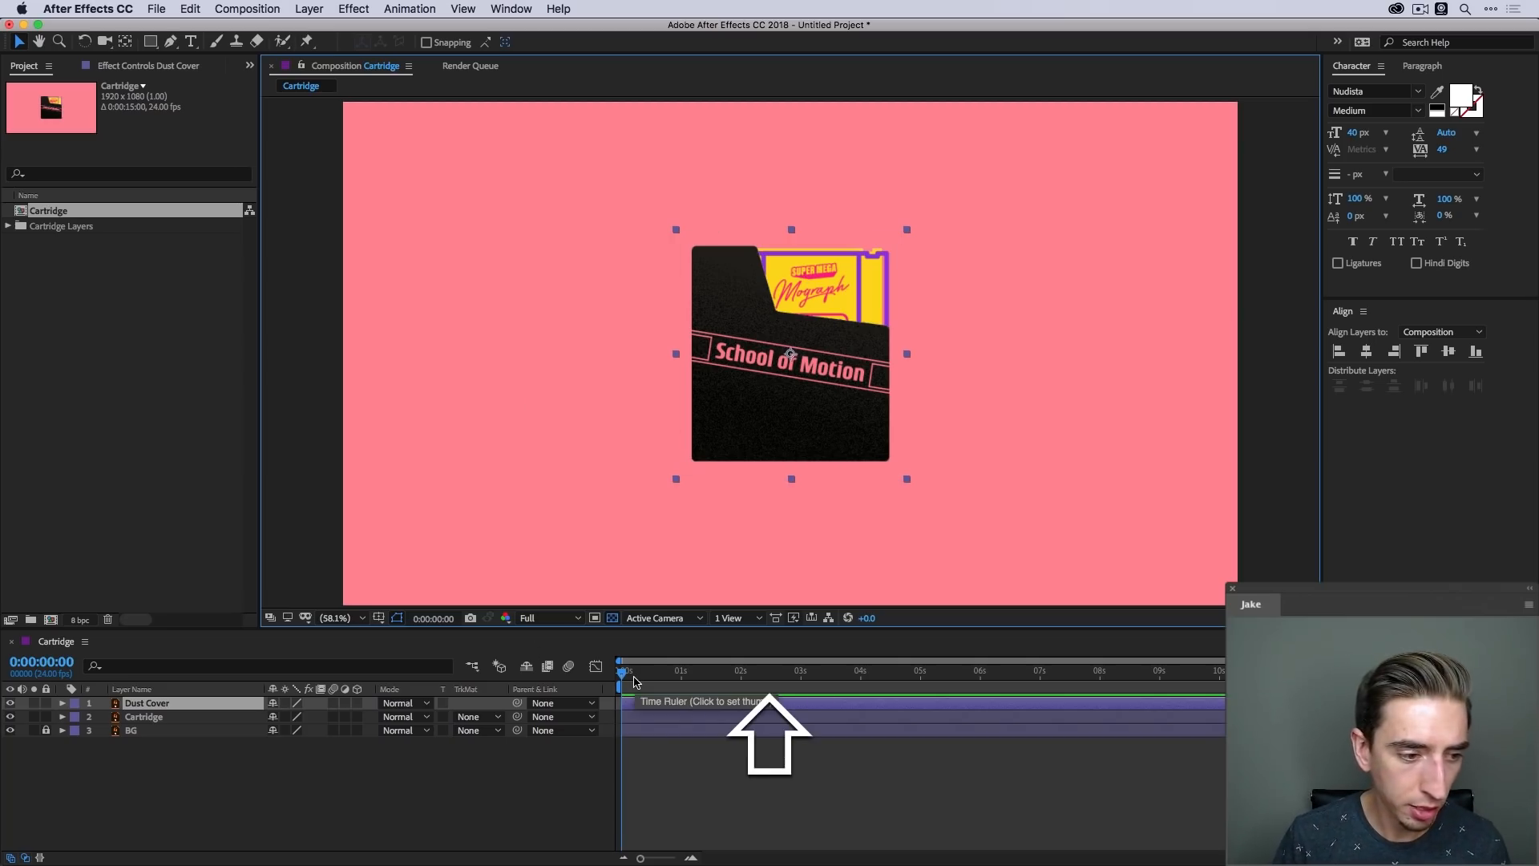
pyautogui.hotkey('shift', 'pagedown')
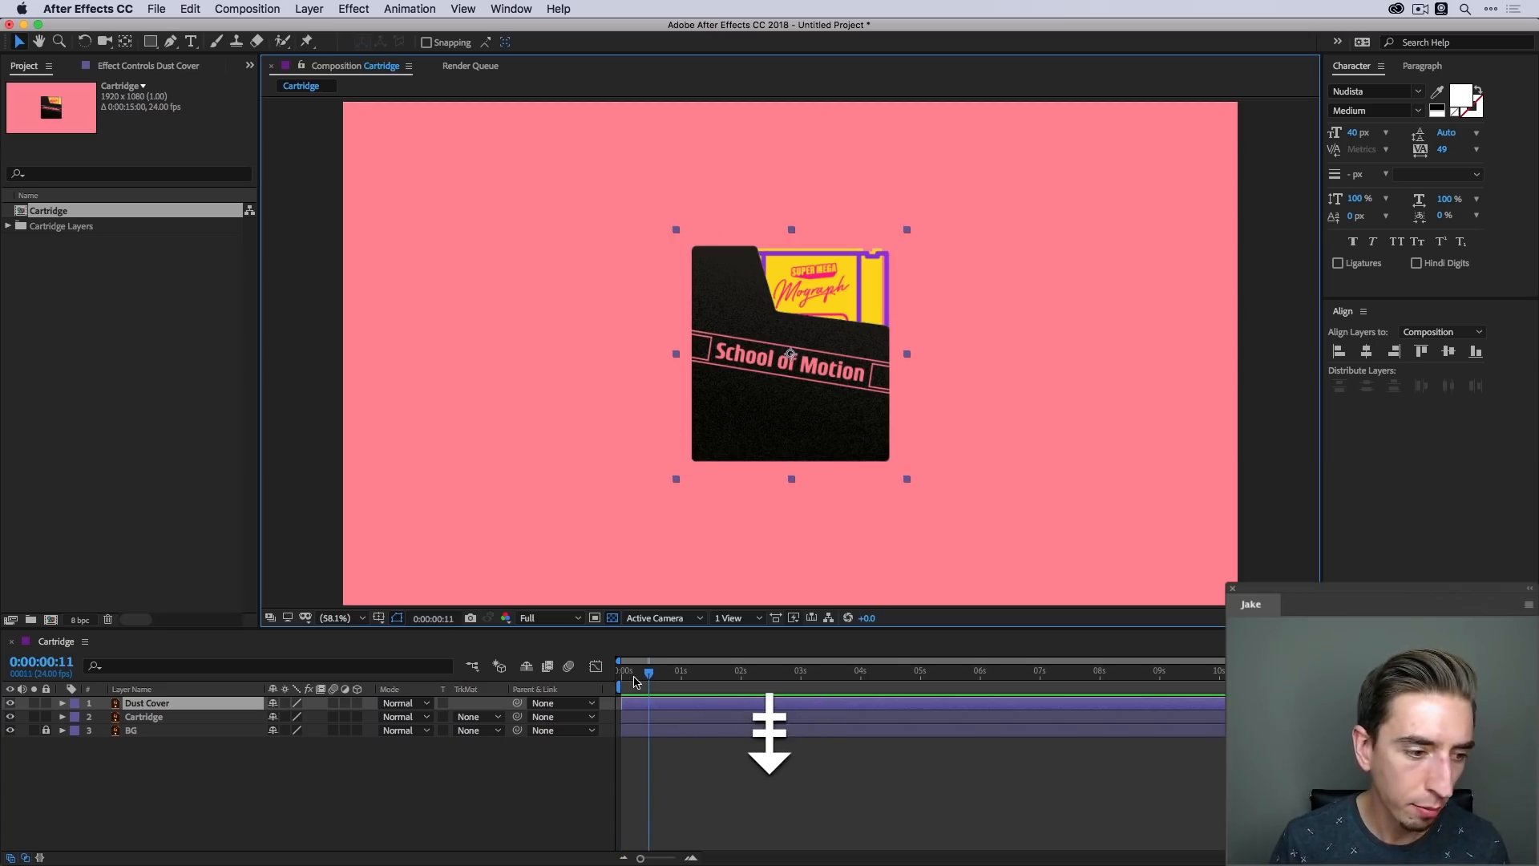
pyautogui.press('pagedown')
pyautogui.press('pagedown')
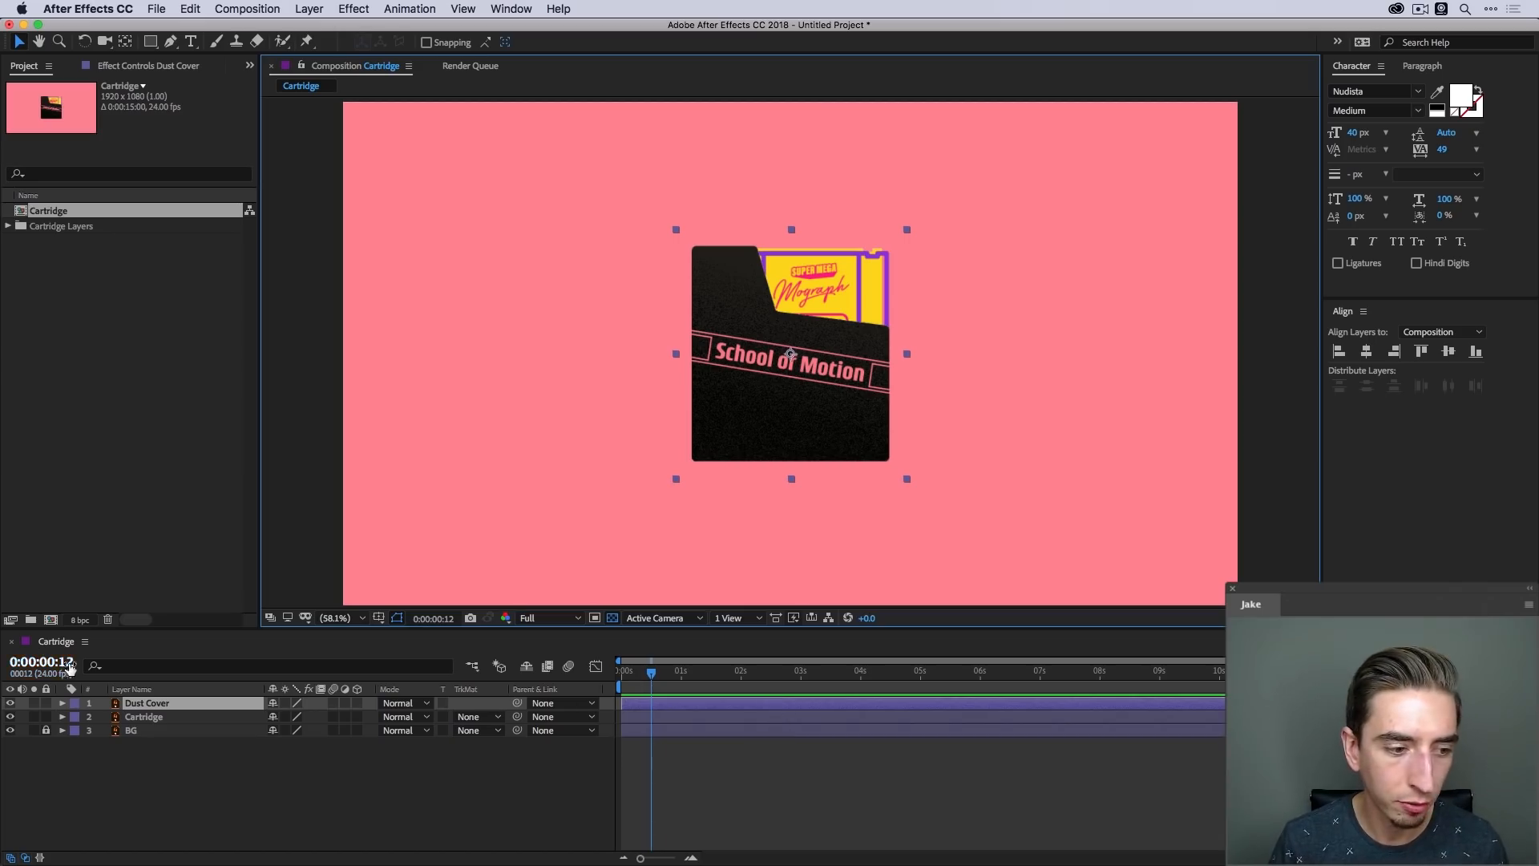
pyautogui.keyDown('shift'); pyautogui.click(172, 718); pyautogui.keyUp('shift')
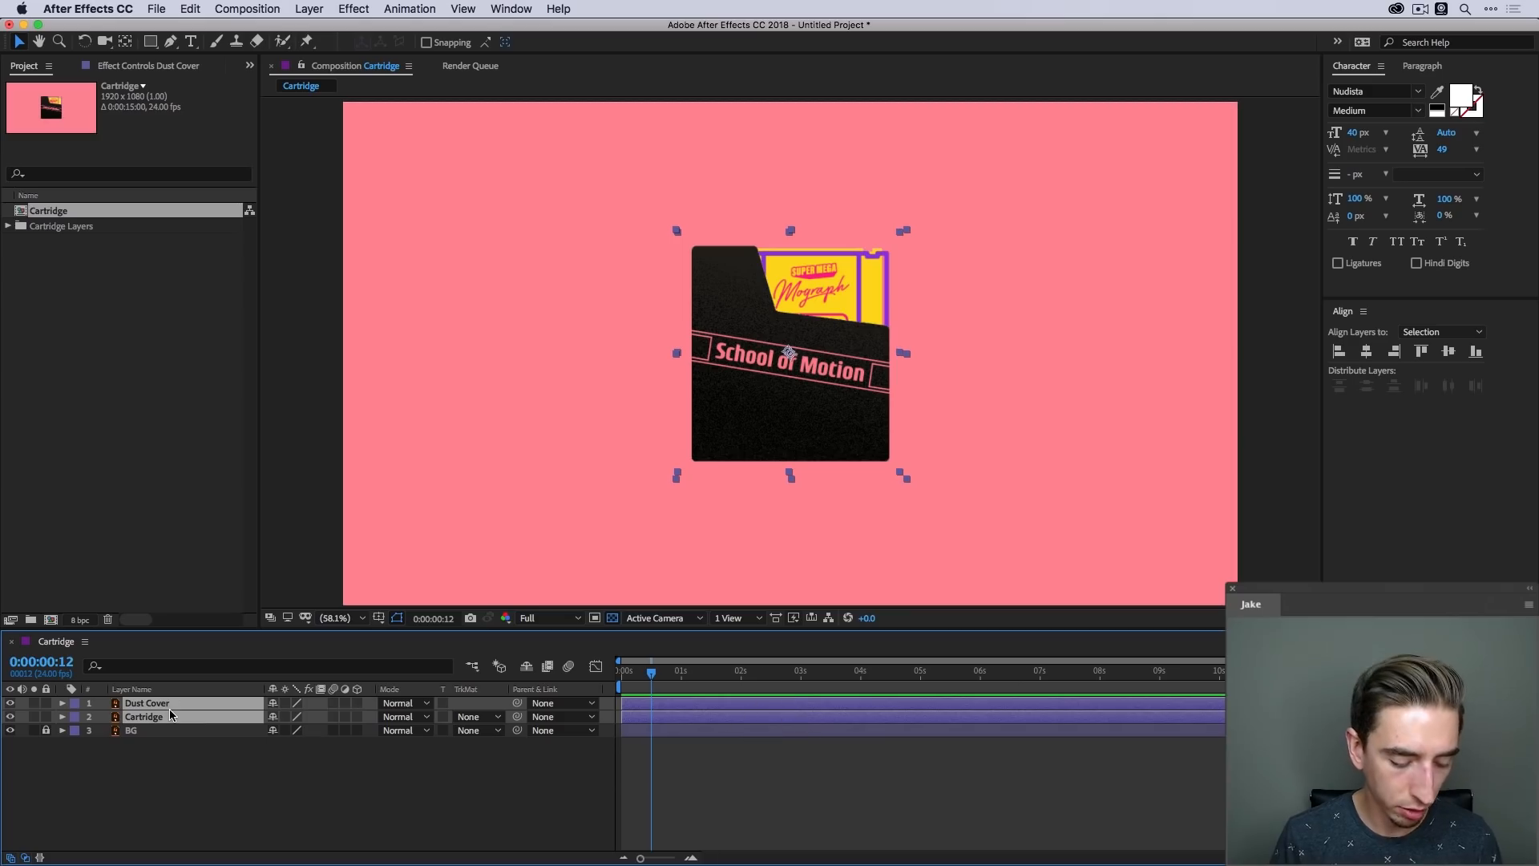
pyautogui.hotkey('alt', 'p')
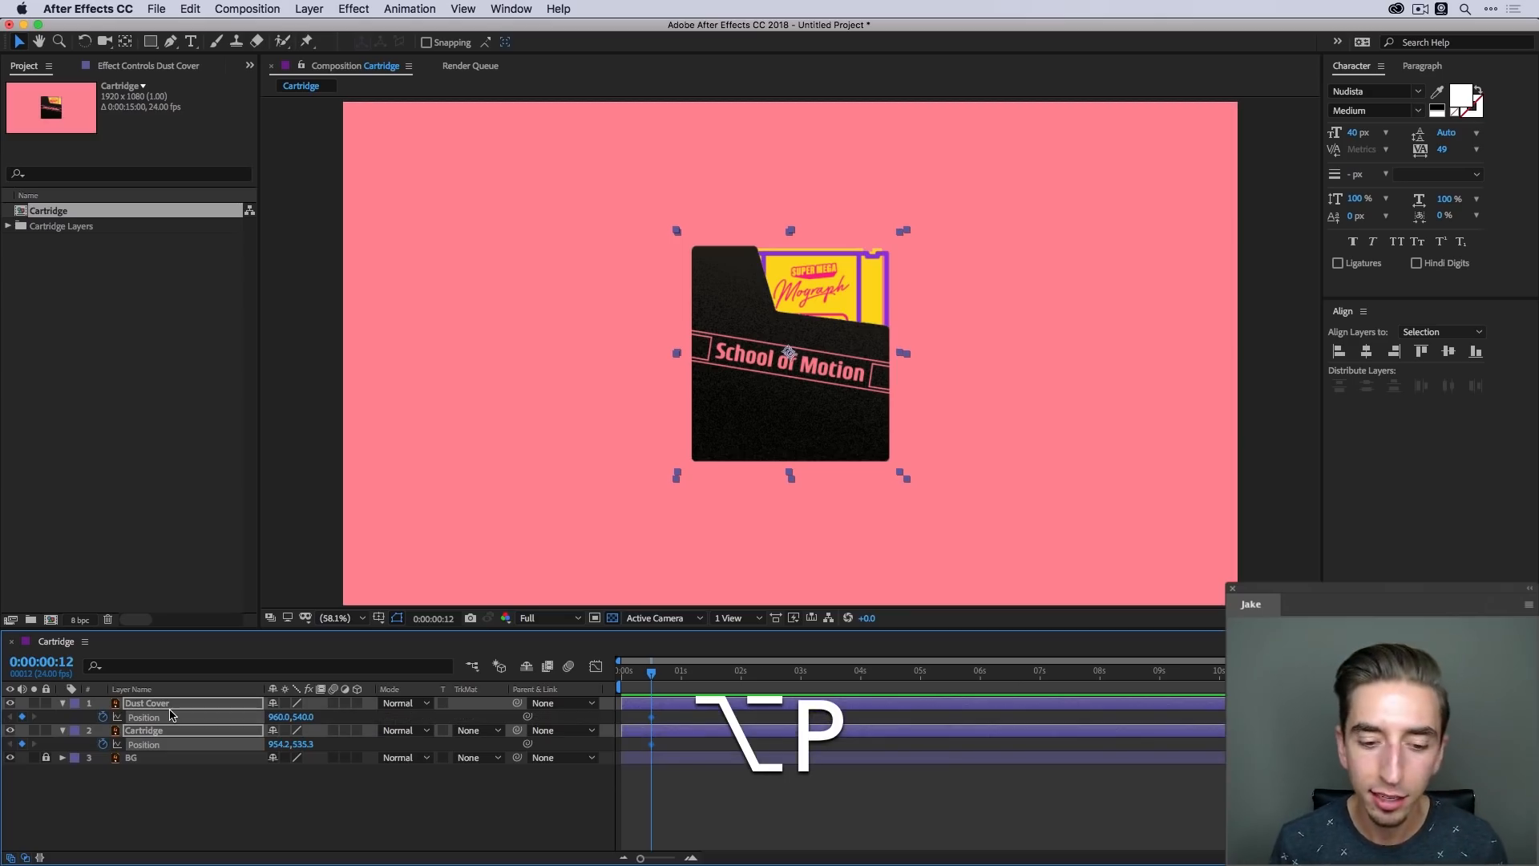
# At 0:00:01:12, move the Dust Cover straight down out of the frame, to a vertical position of about 1350
pyautogui.press('=')
pyautogui.press('j')
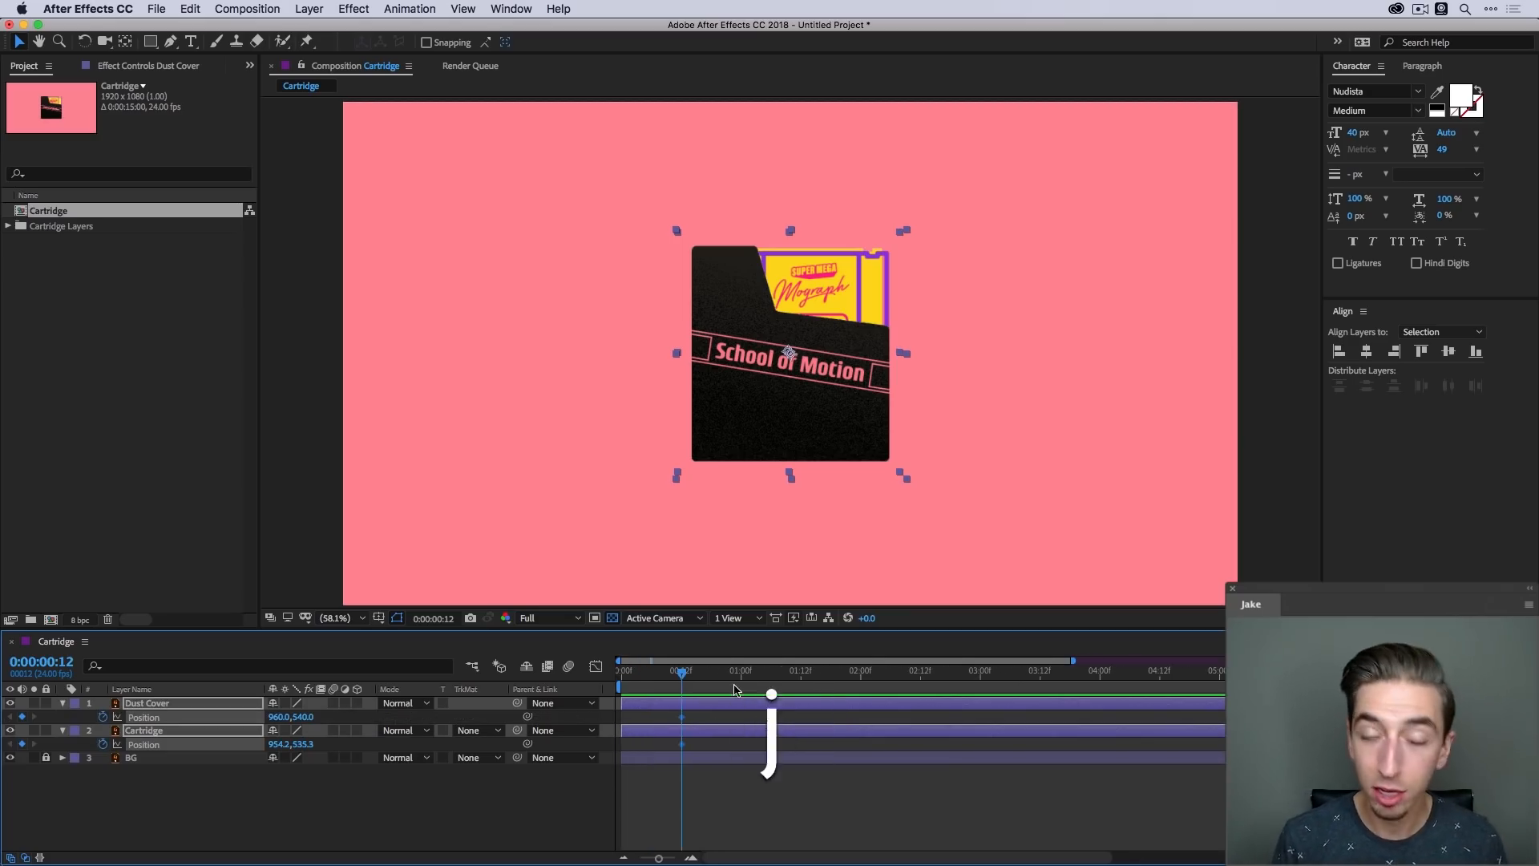
pyautogui.hotkey('shift', 'pagedown')
pyautogui.hotkey('shift', 'pagedown')
pyautogui.press('pagedown')
pyautogui.press('pagedown')
pyautogui.press('pagedown')
pyautogui.press('pagedown')
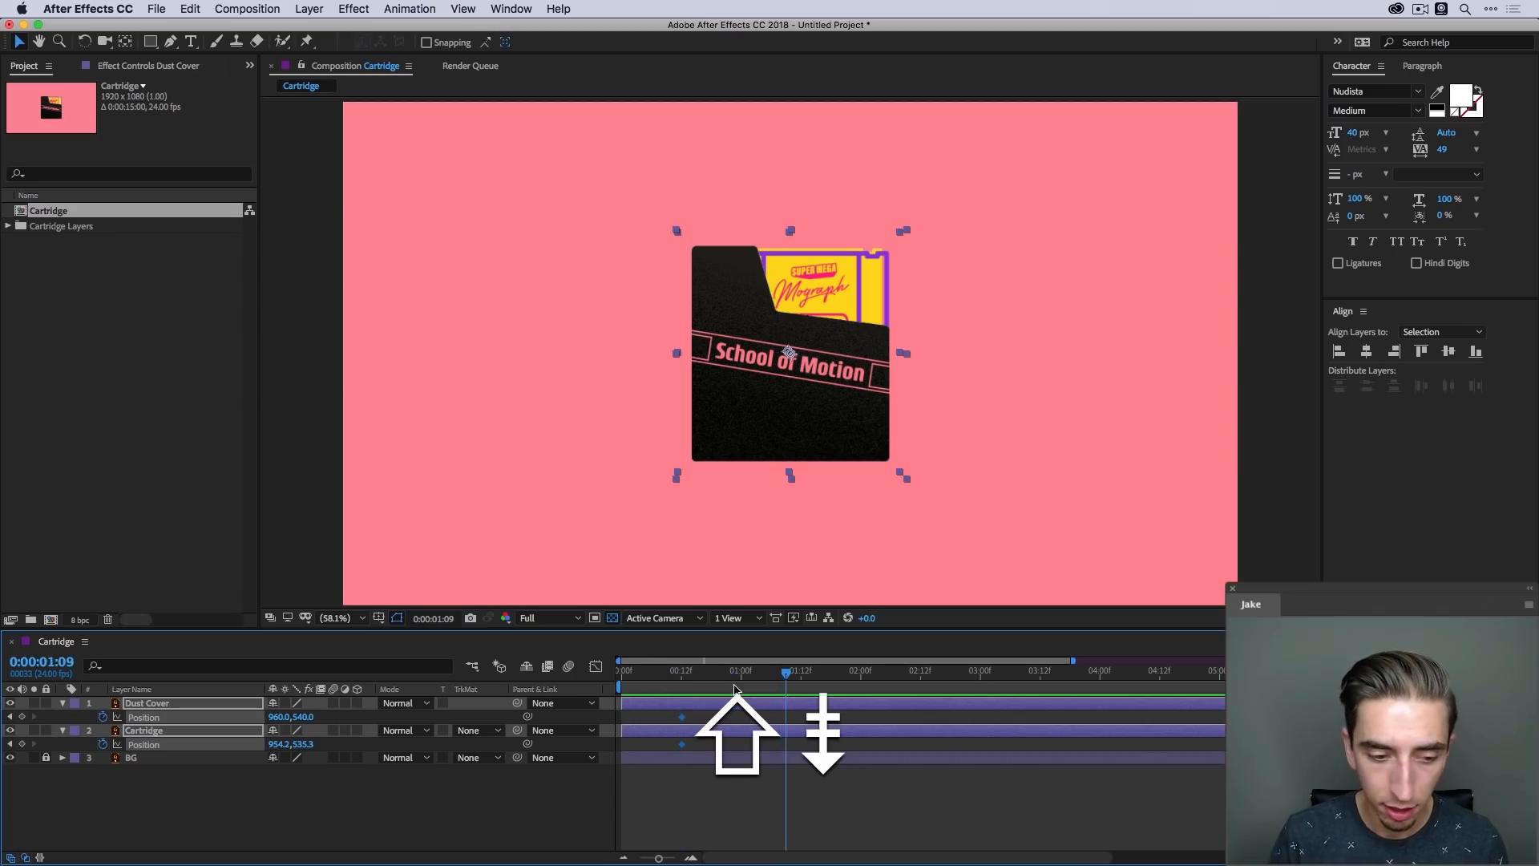
pyautogui.click(783, 436)
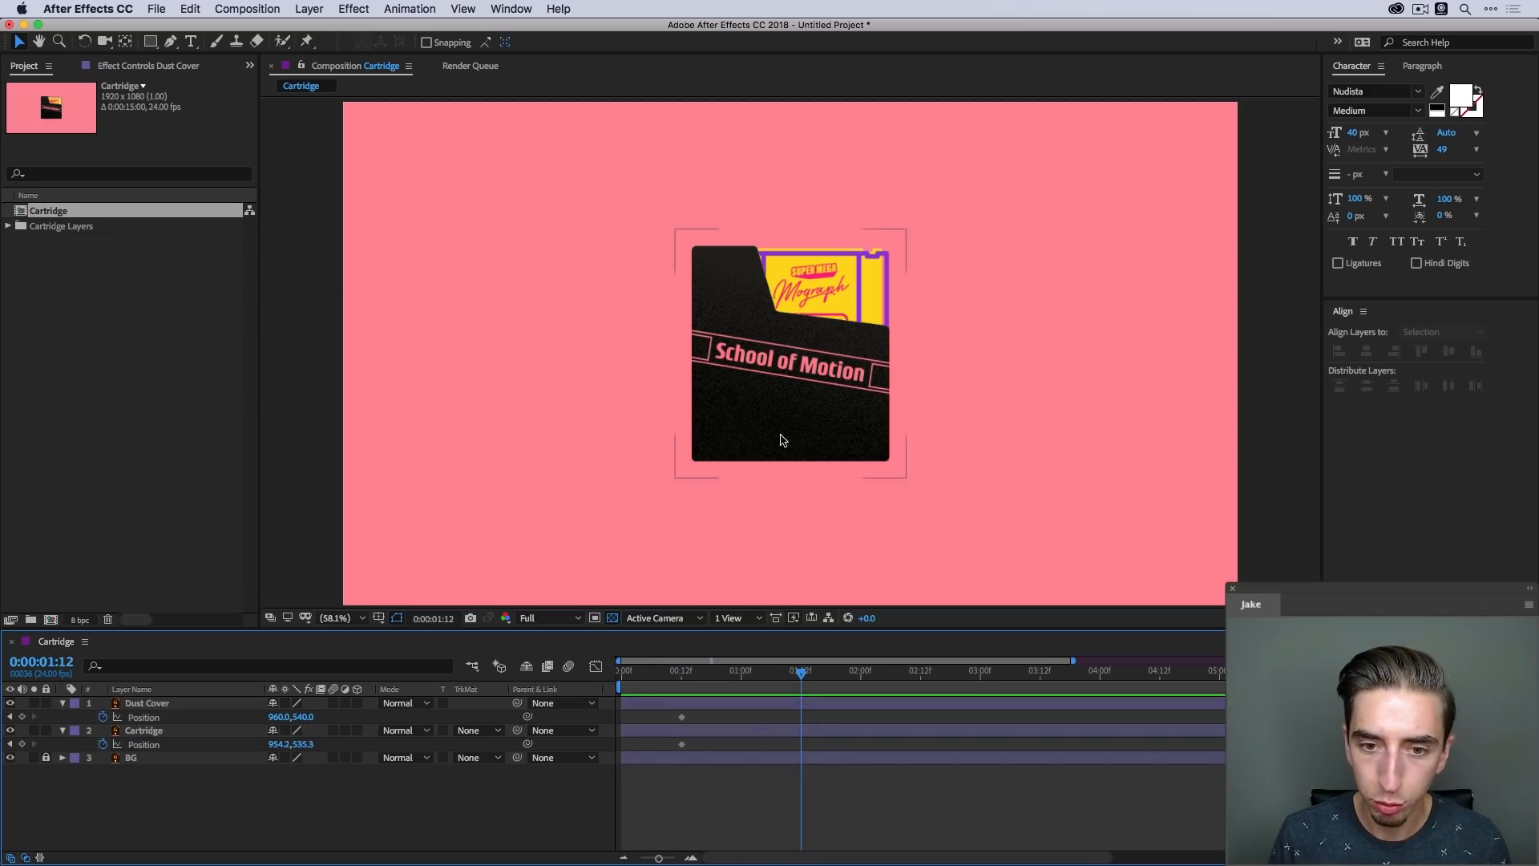
pyautogui.moveTo(776, 362); pyautogui.dragTo(781, 717)
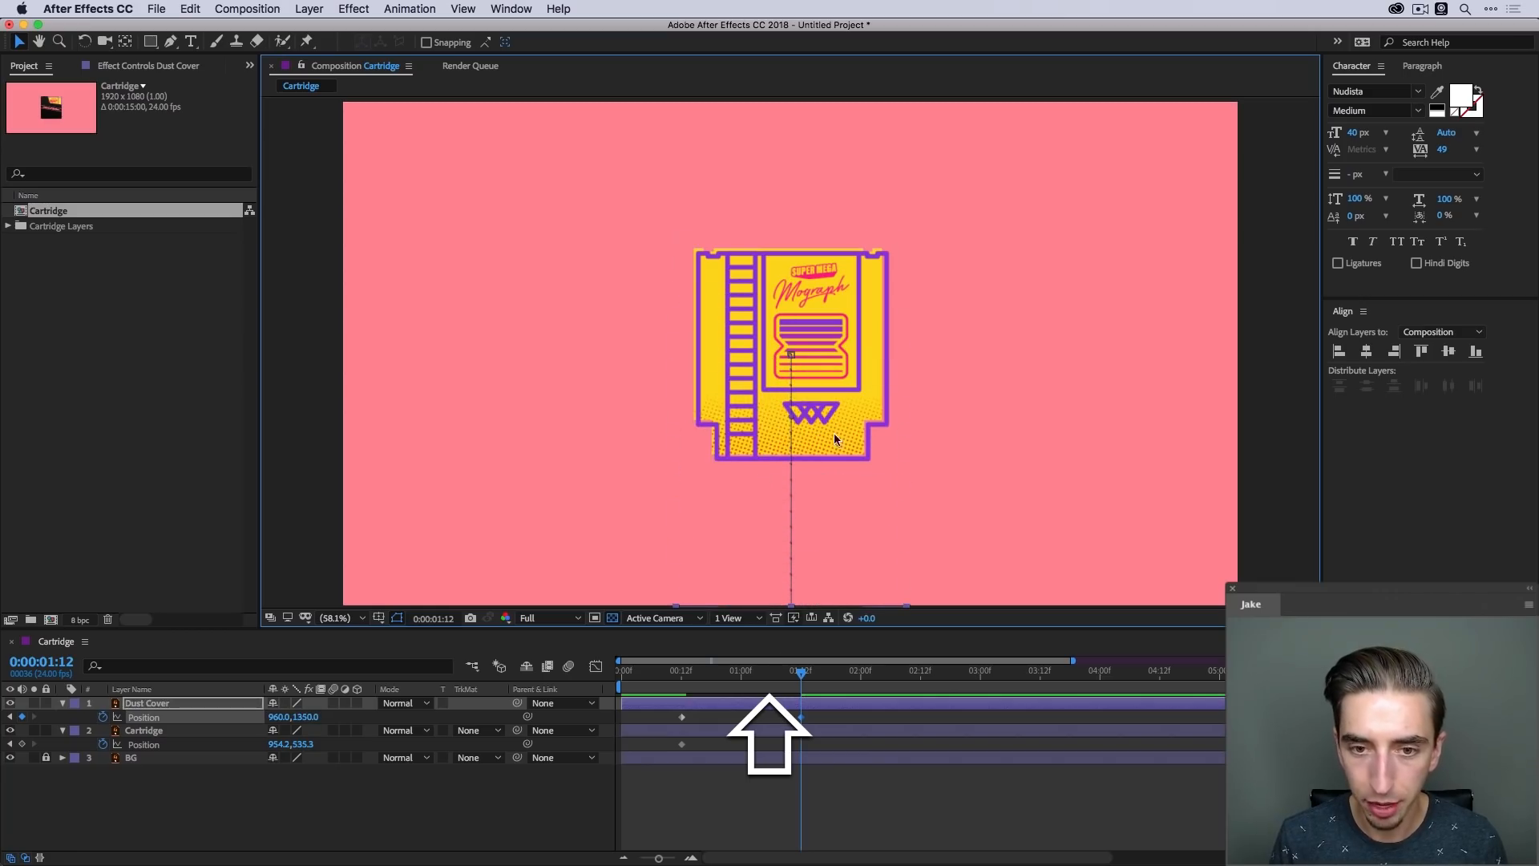
# Raise the Cartridge vertically at 0:00:01:12 to a Y position of about 472 and inspect it at full size
pyautogui.moveTo(849, 373); pyautogui.dragTo(850, 344)
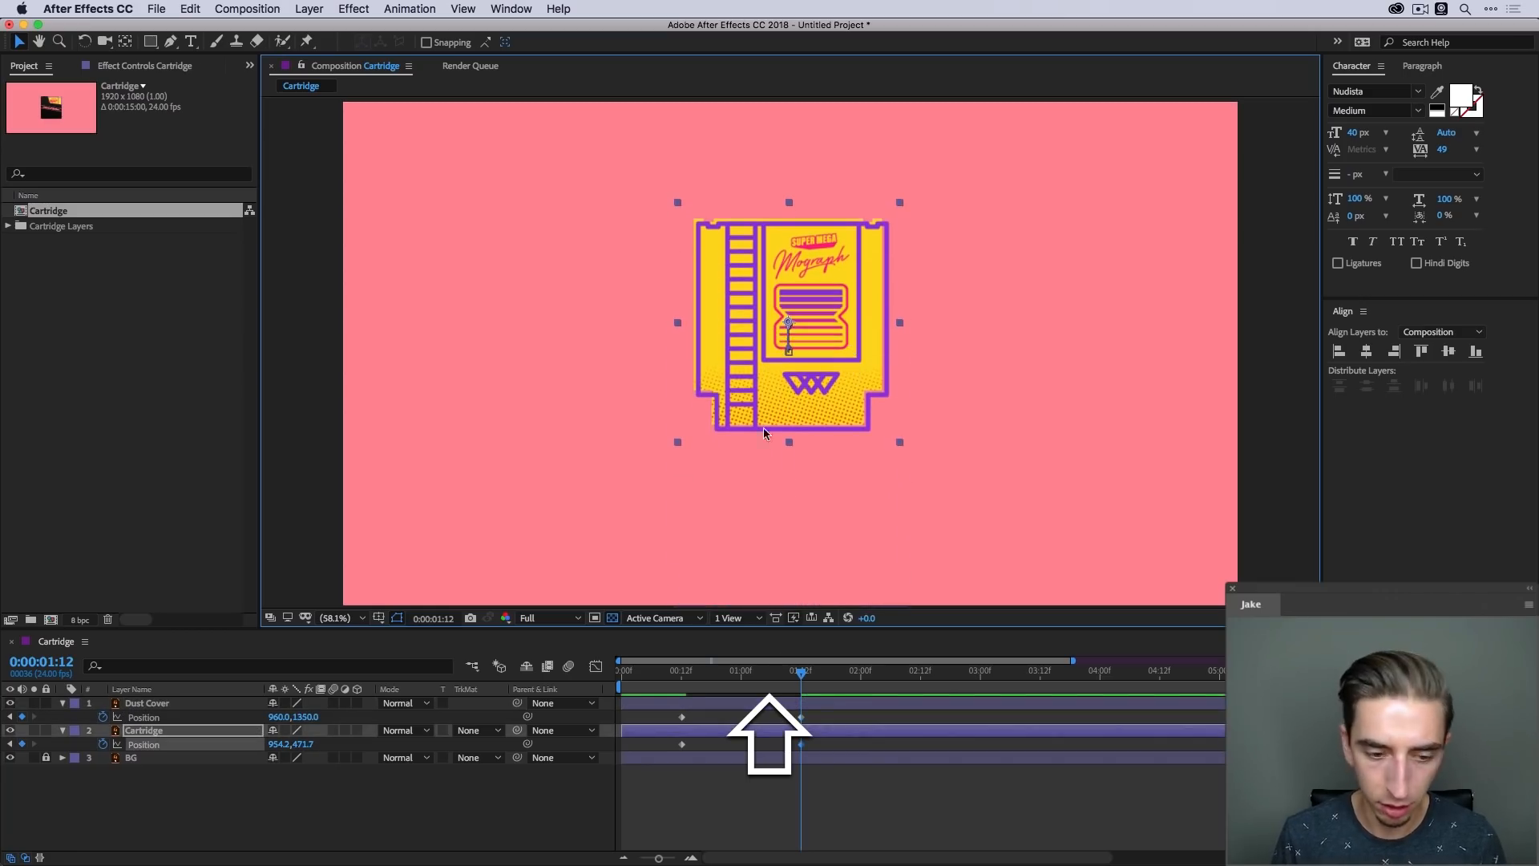
pyautogui.hotkey('shift', '/')
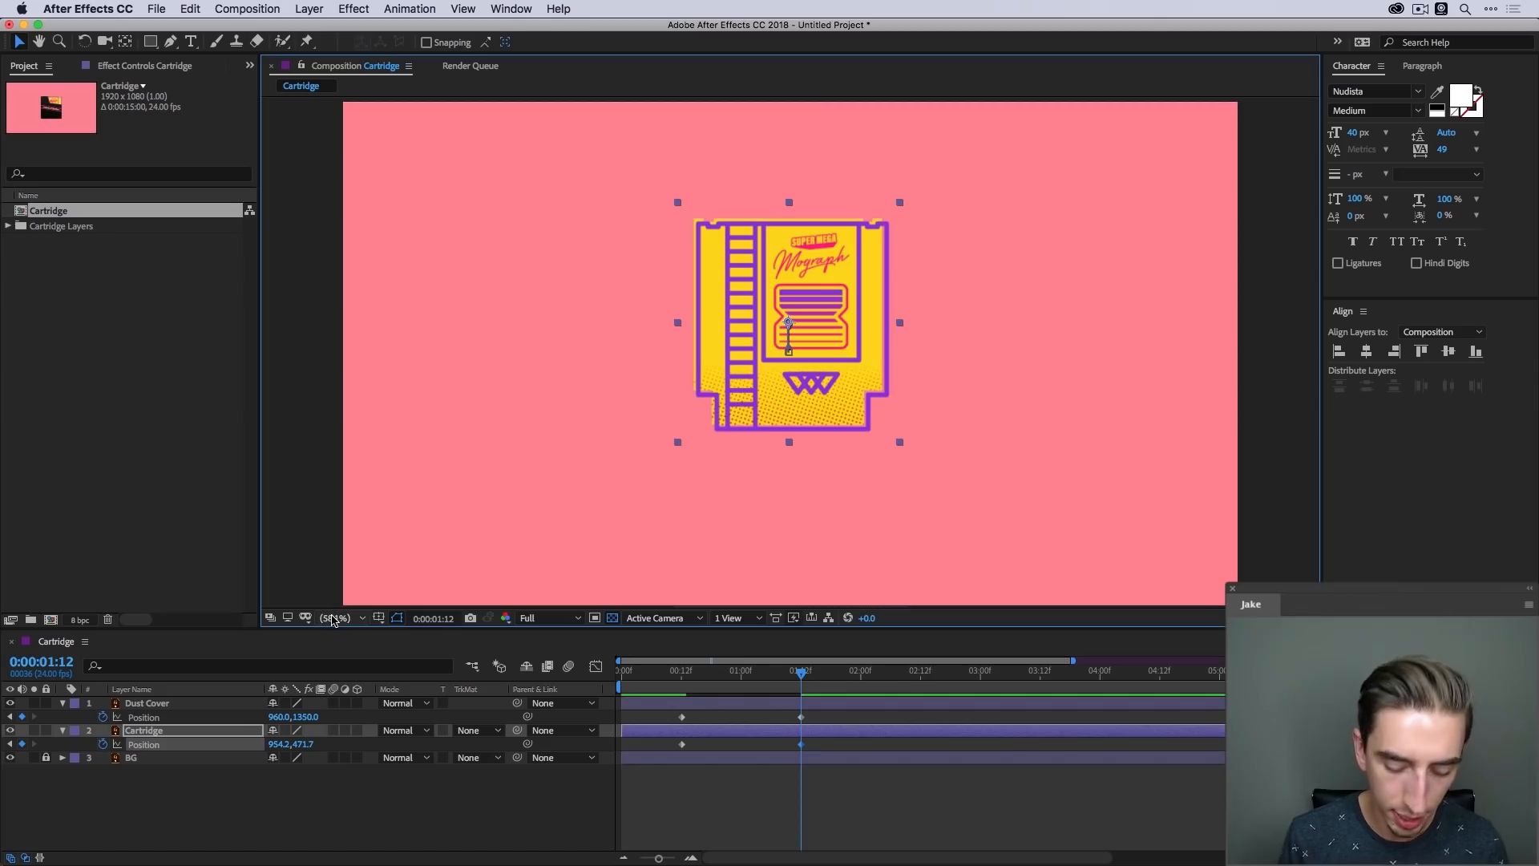
pyautogui.press('/')
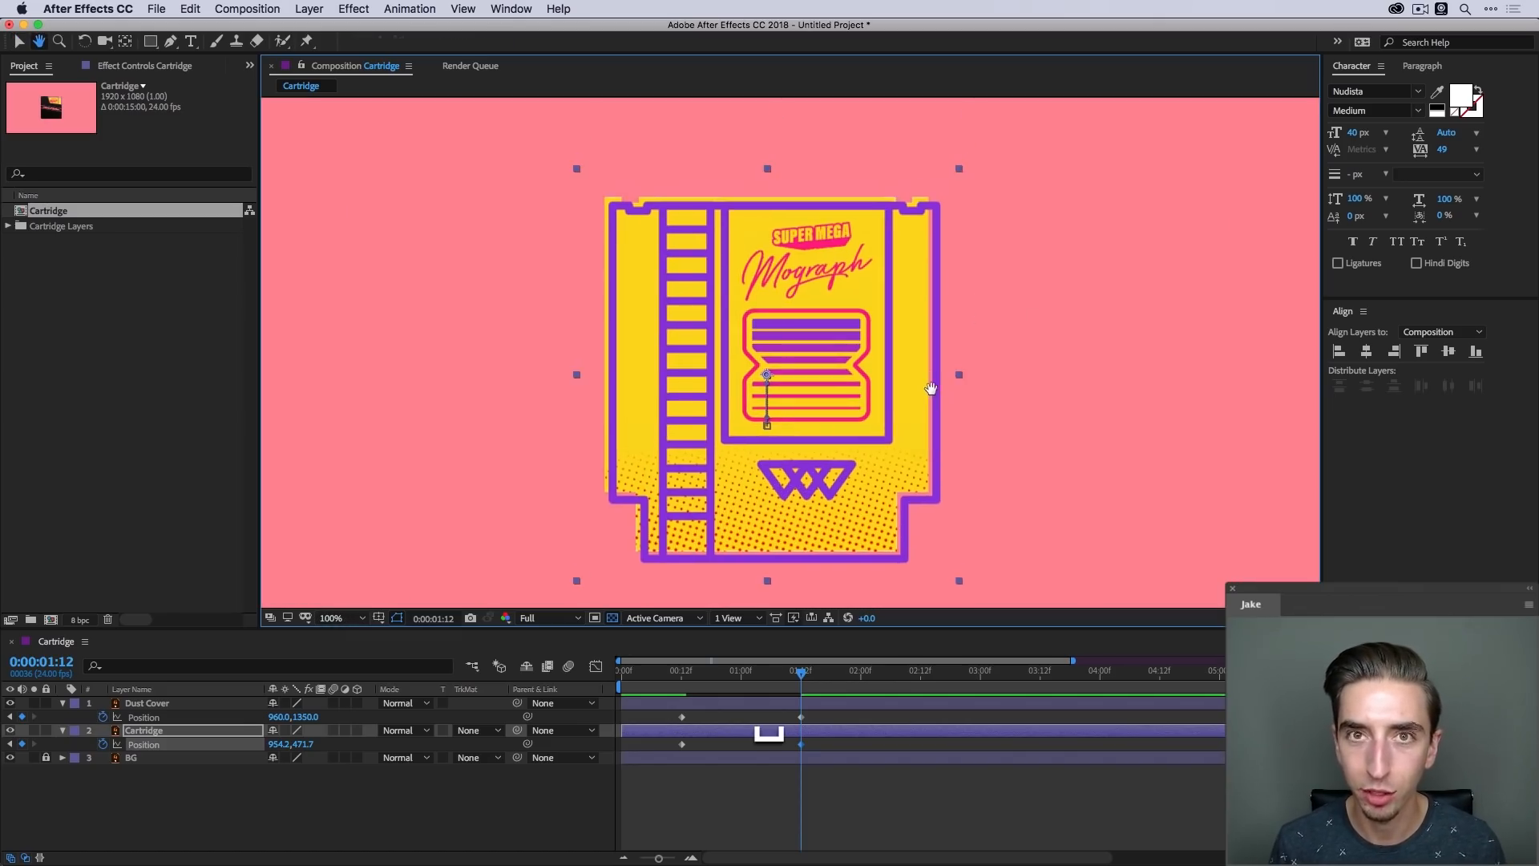
pyautogui.hotkey('shift', '/')
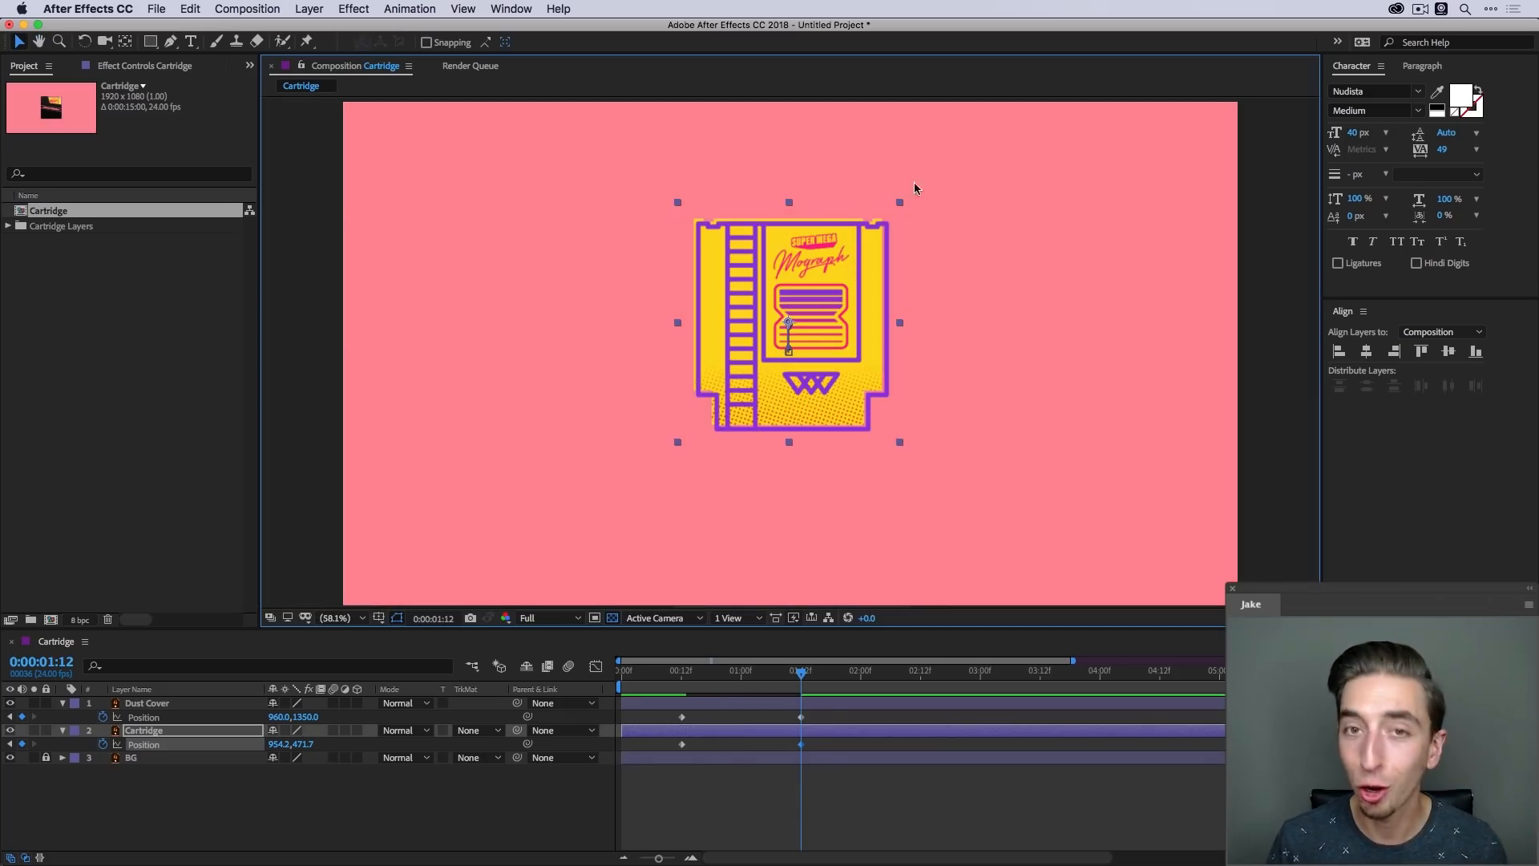
# Apply Easy Ease to all Position keyframes of the Dust Cover and Cartridge layers
pyautogui.click(831, 760)
pyautogui.moveTo(823, 721); pyautogui.dragTo(654, 765)
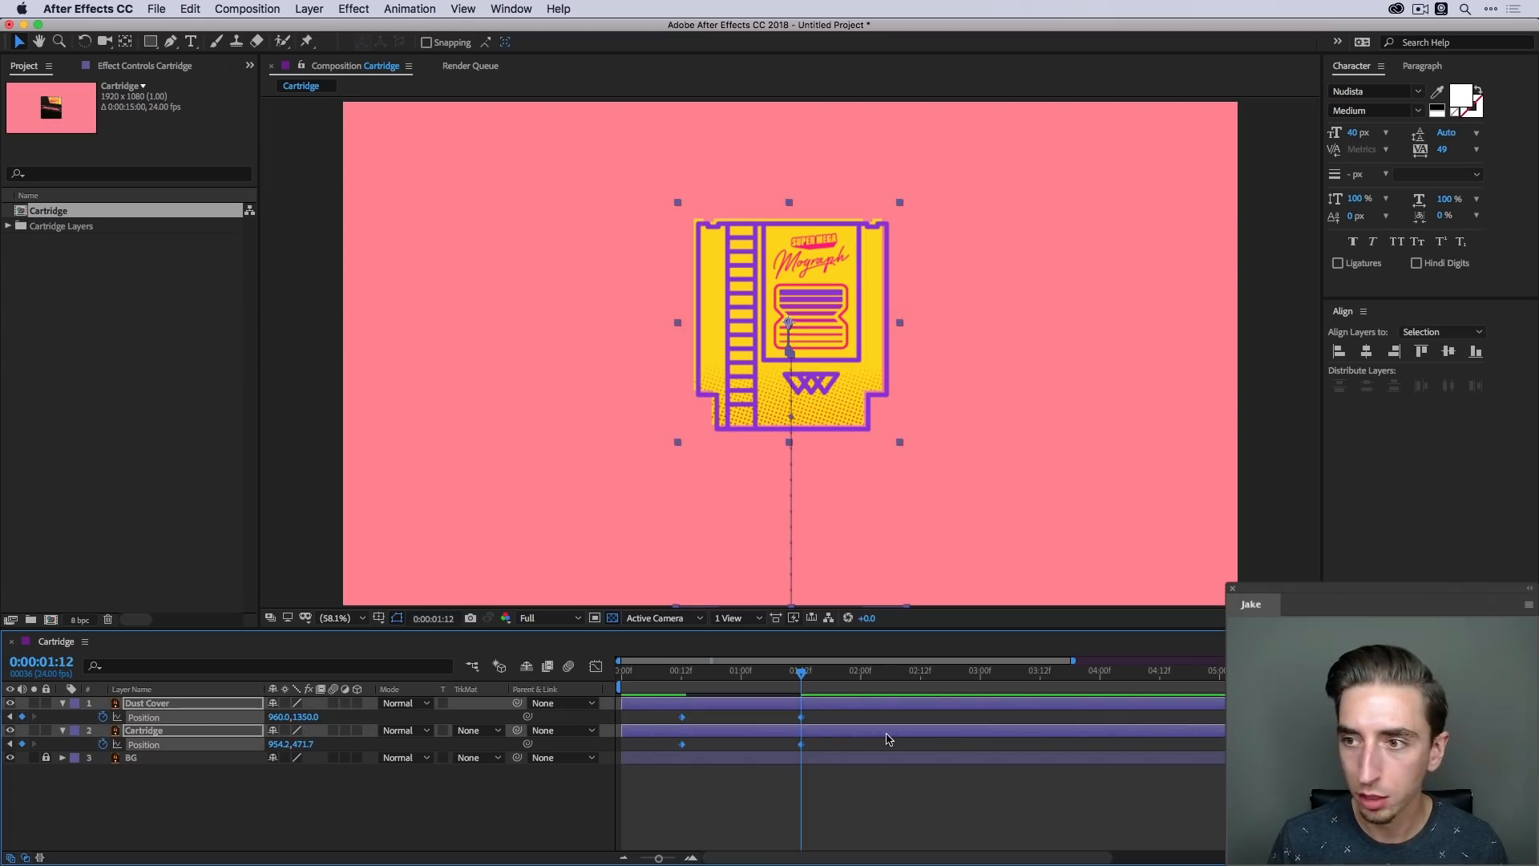
pyautogui.press('F9')
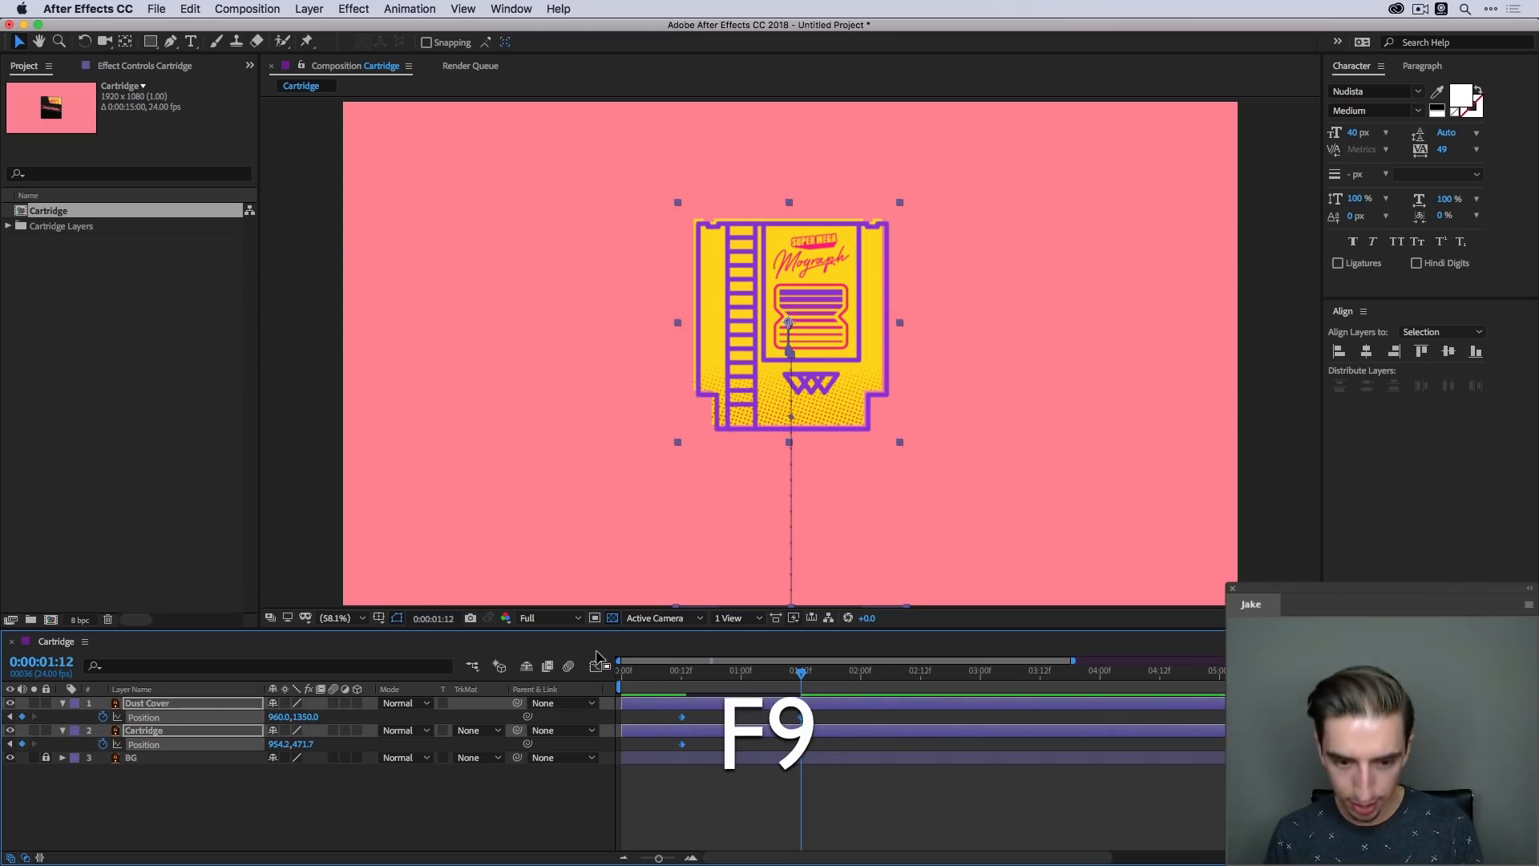
# Sharpen the easing of both layers' position animation into a steeper peak in the speed graph and preview the motion
pyautogui.click(596, 665)
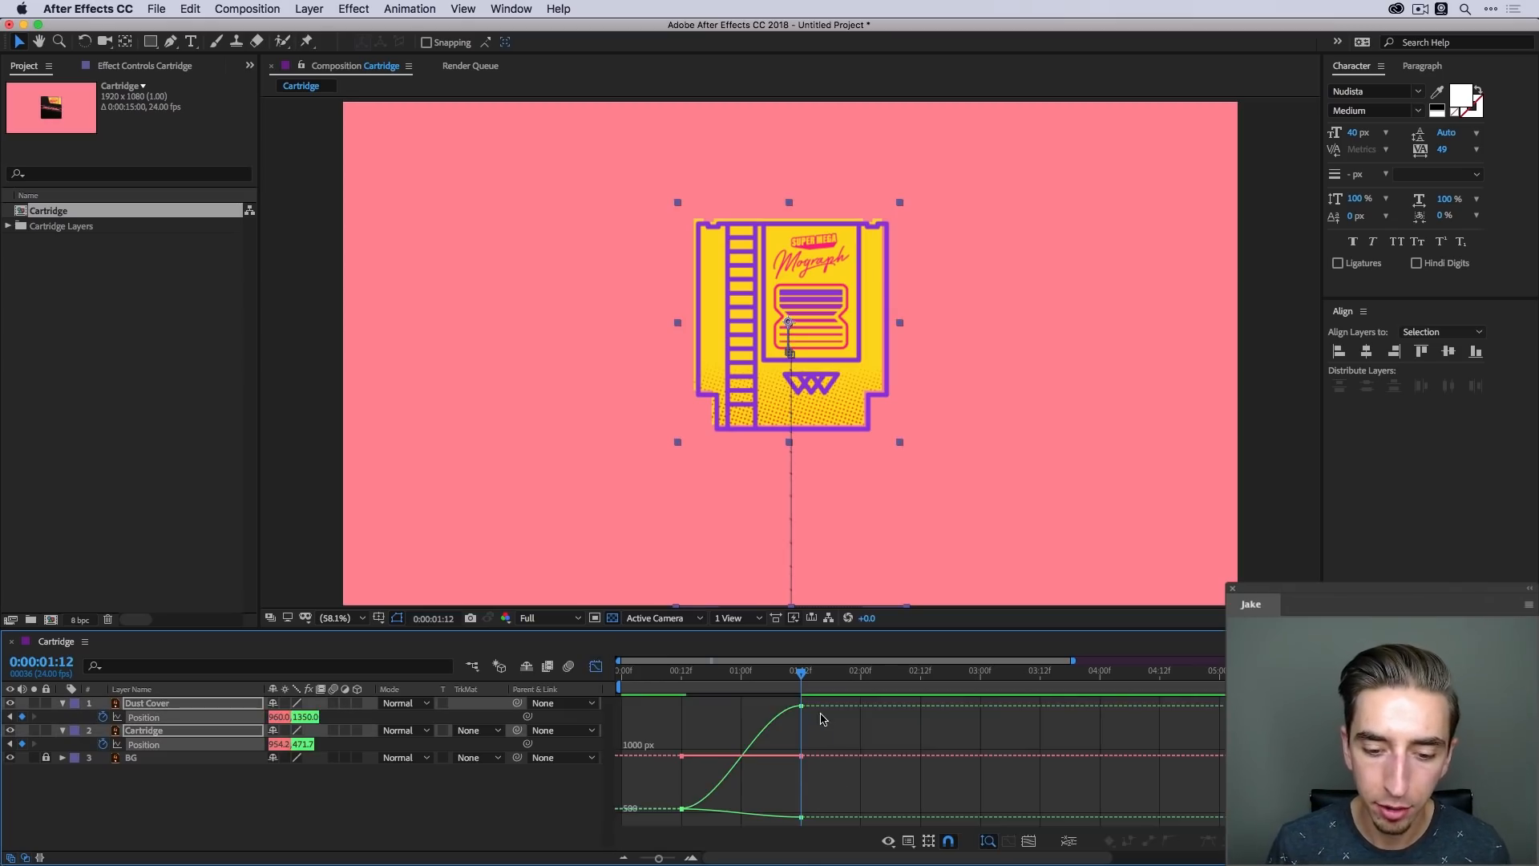
pyautogui.moveTo(813, 704); pyautogui.dragTo(665, 837)
pyautogui.click(890, 840)
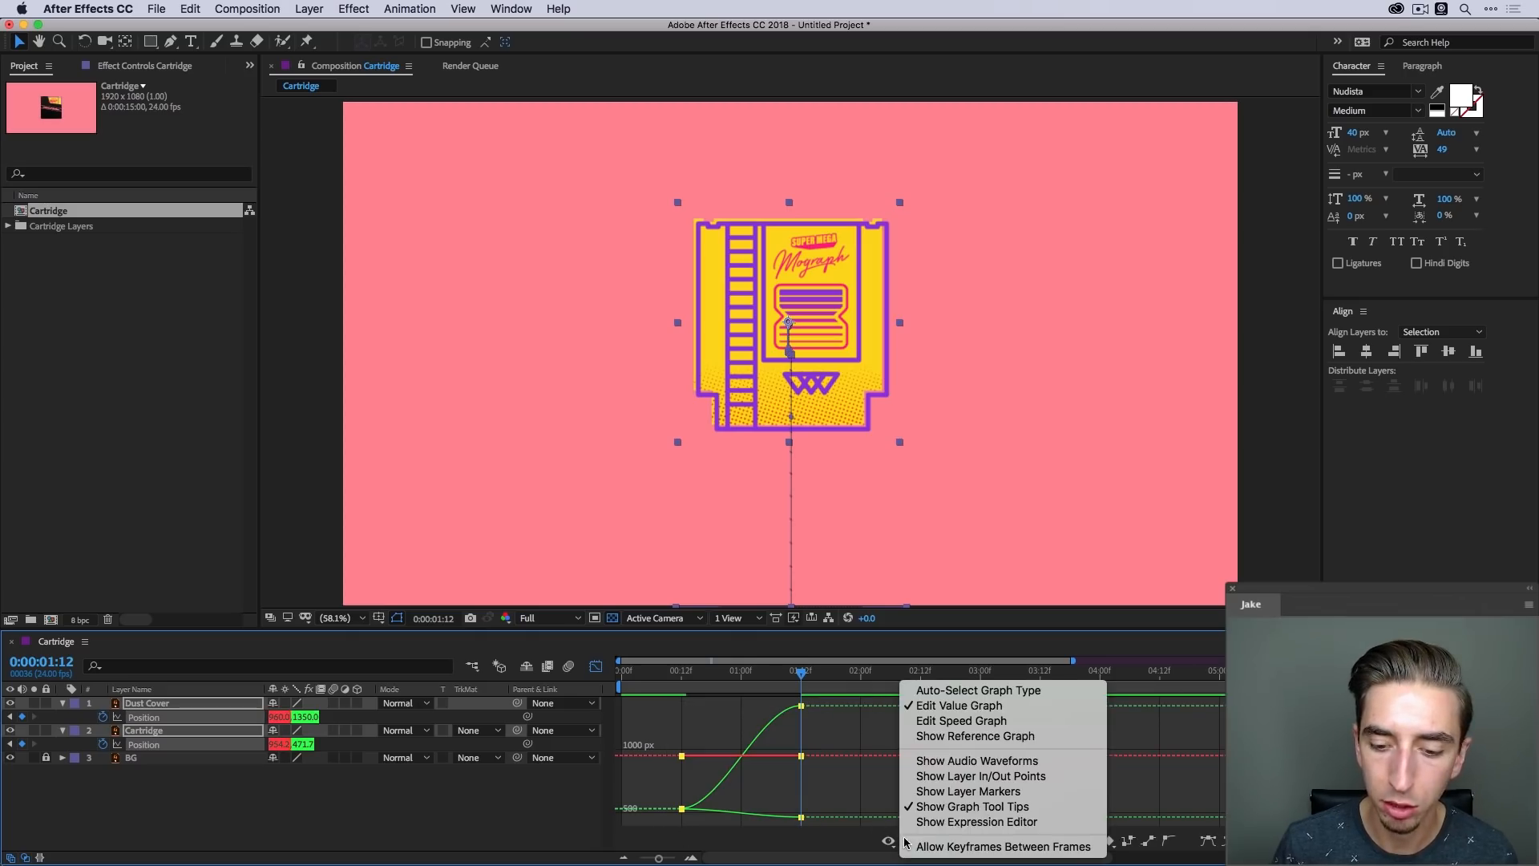
pyautogui.click(961, 720)
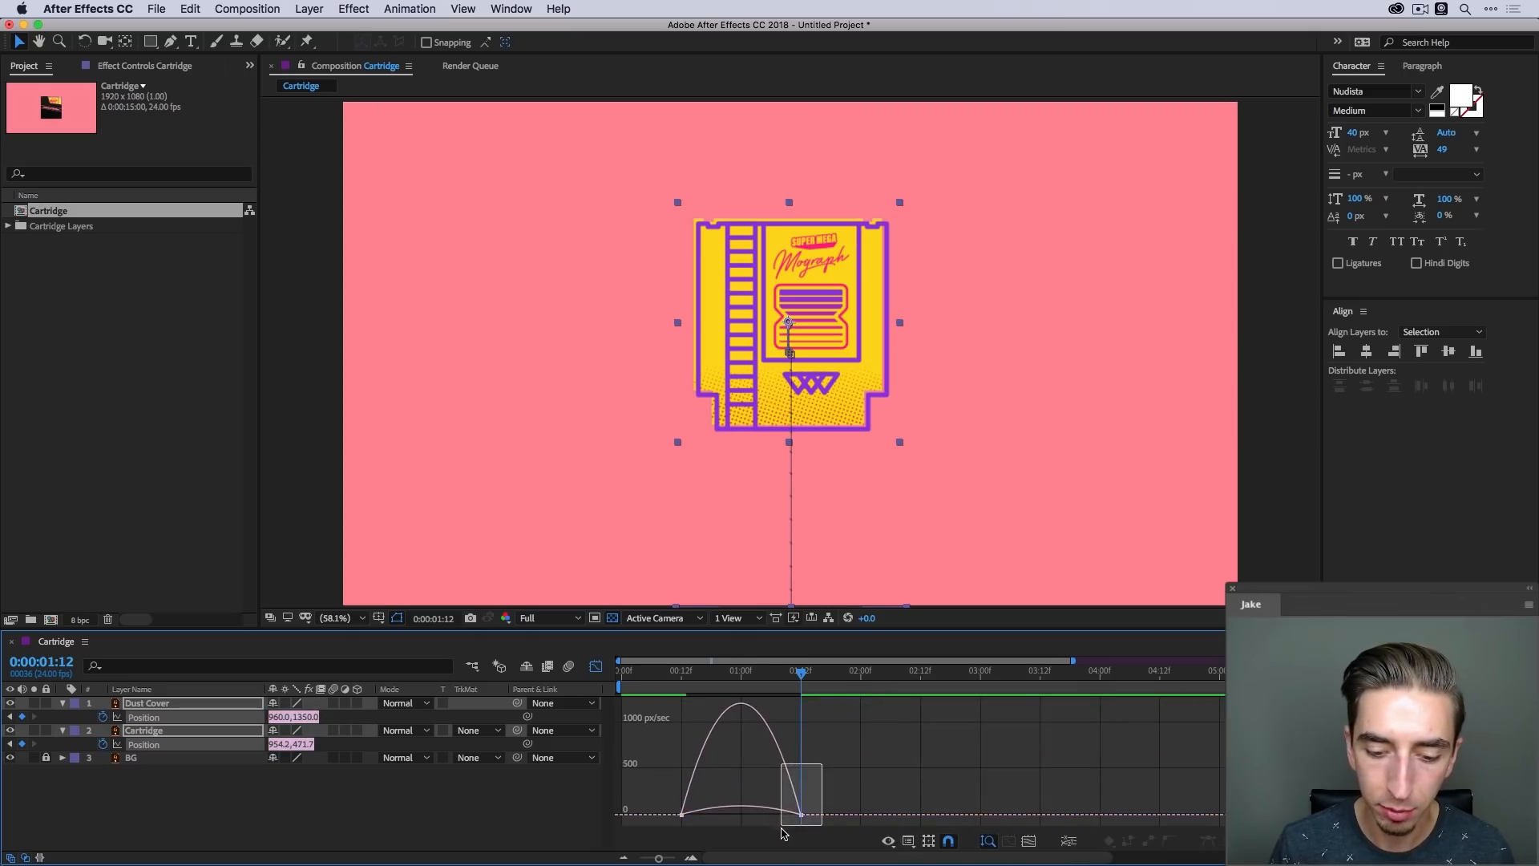
pyautogui.moveTo(782, 817); pyautogui.dragTo(715, 819)
pyautogui.click(655, 673)
pyautogui.press('space')
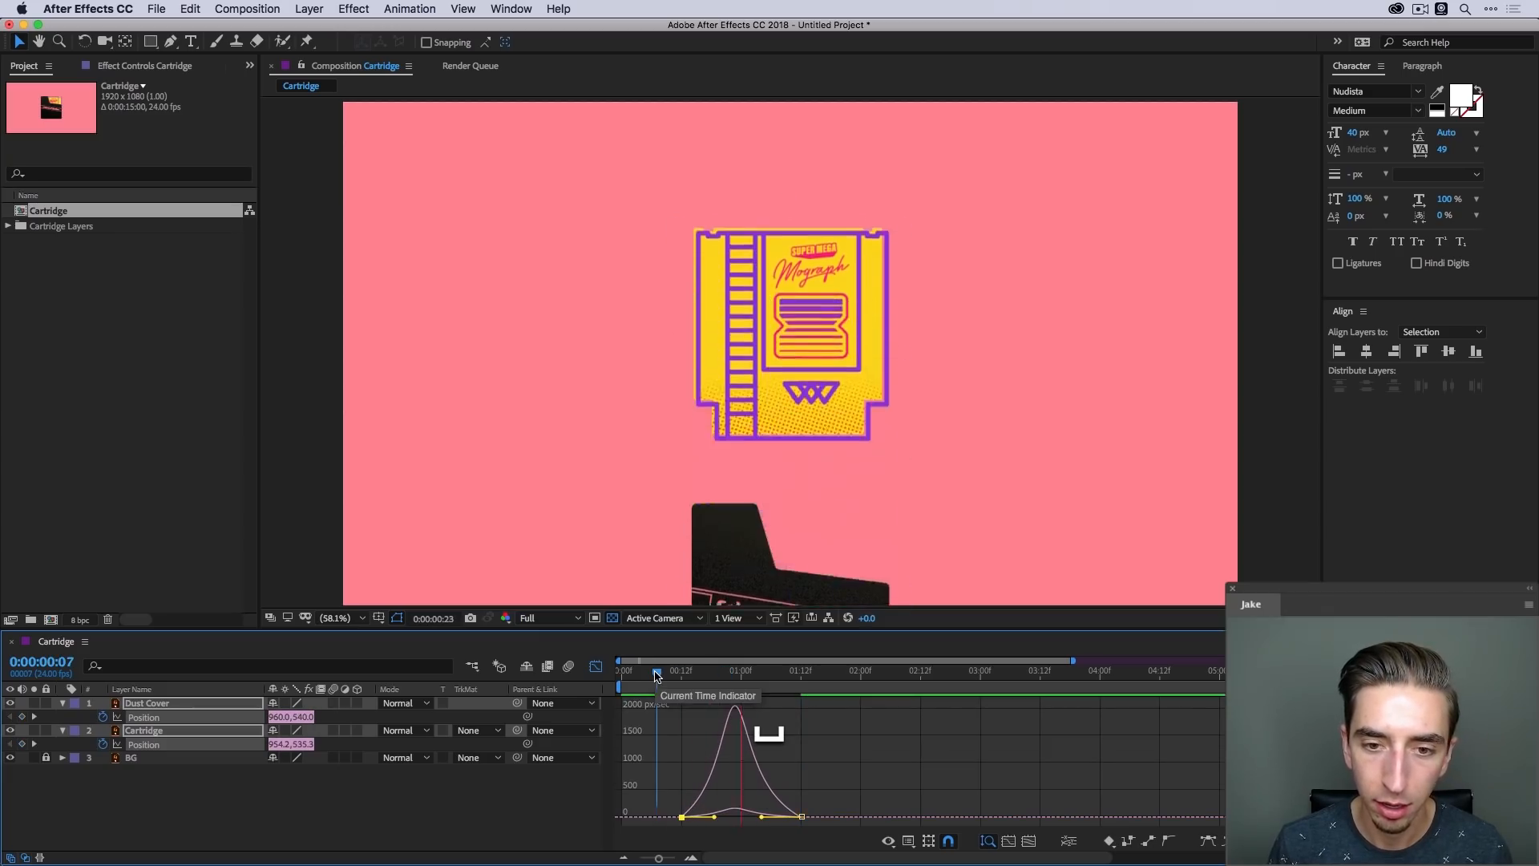
pyautogui.press('space')
pyautogui.hotkey('shift', 'F3')
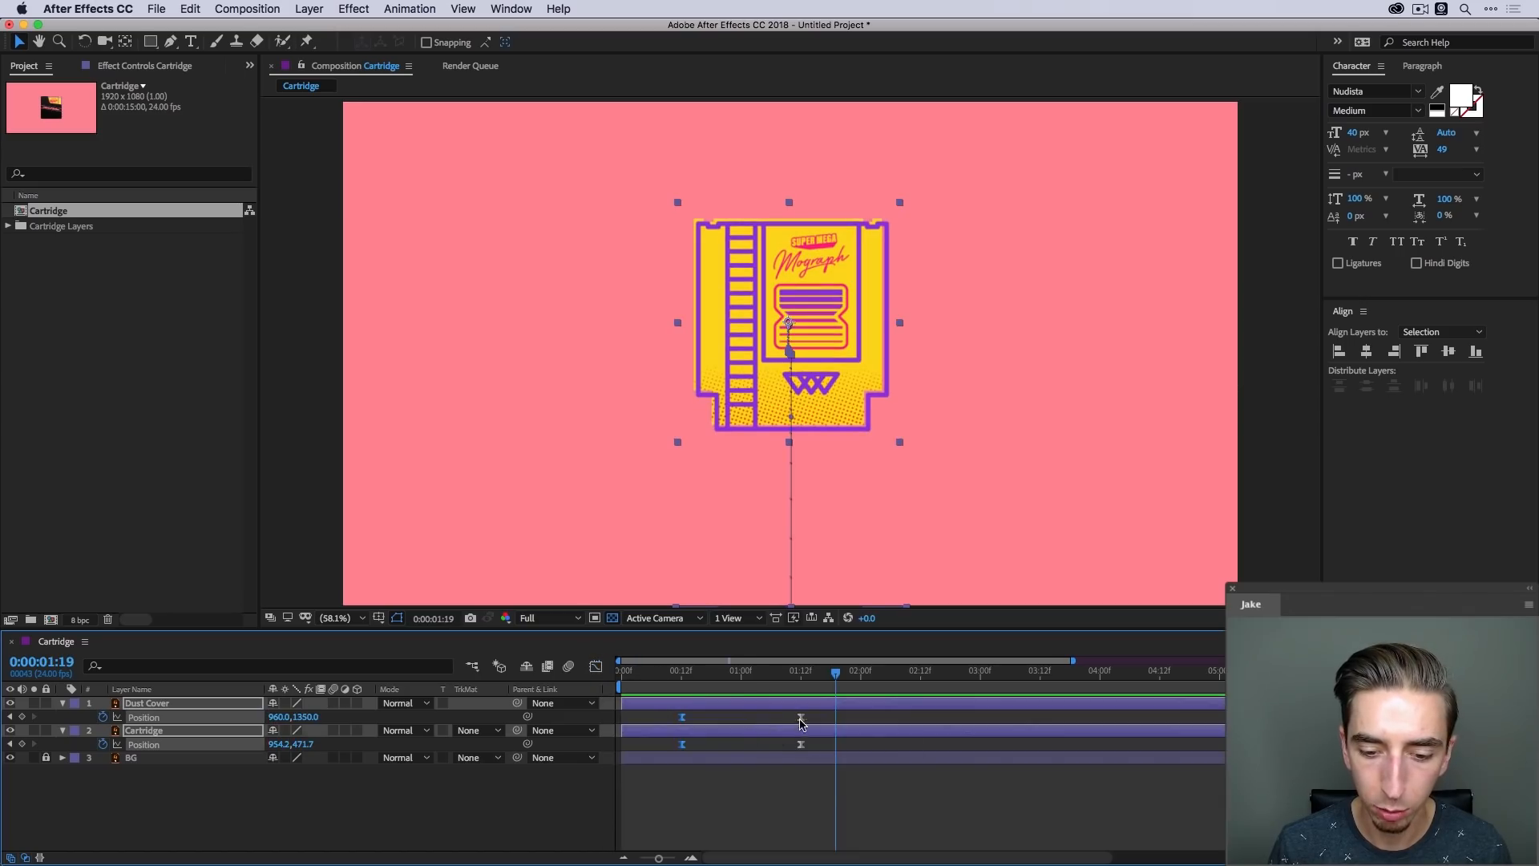
# Move the ending Position keyframes of both layers earlier, to about 0:00:01:06, and preview the faster motion
pyautogui.moveTo(810, 713); pyautogui.dragTo(793, 745)
pyautogui.moveTo(800, 744); pyautogui.dragTo(771, 744)
pyautogui.moveTo(747, 675); pyautogui.dragTo(620, 676)
pyautogui.press('space')
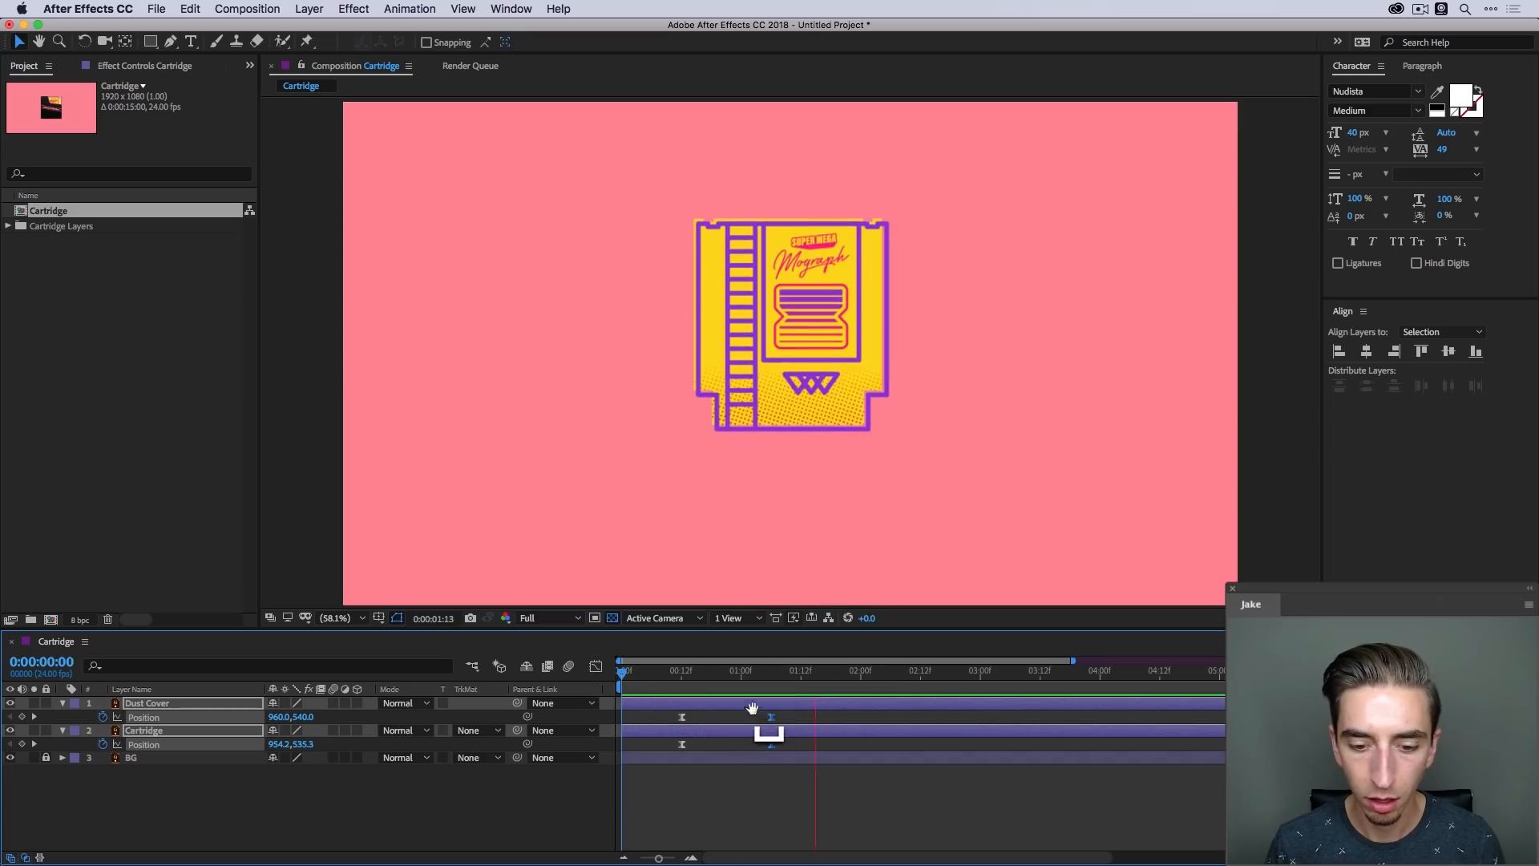
pyautogui.press('space')
# Try delaying the Dust Cover's Position keyframes by about three frames, preview it, and undo the offset
pyautogui.moveTo(772, 719); pyautogui.dragTo(620, 674)
pyautogui.press('space')
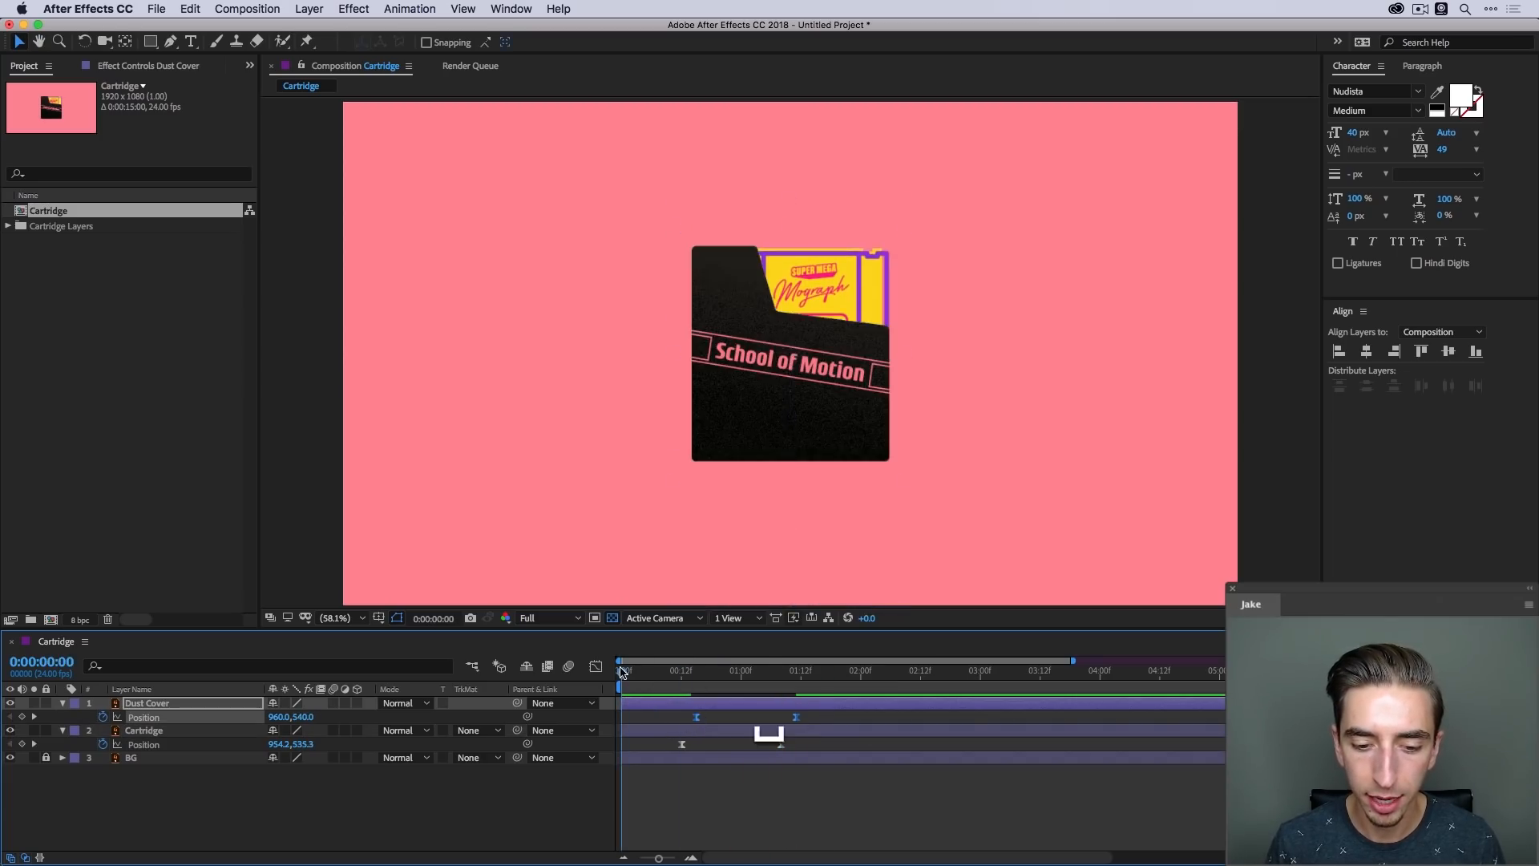
pyautogui.click(388, 840)
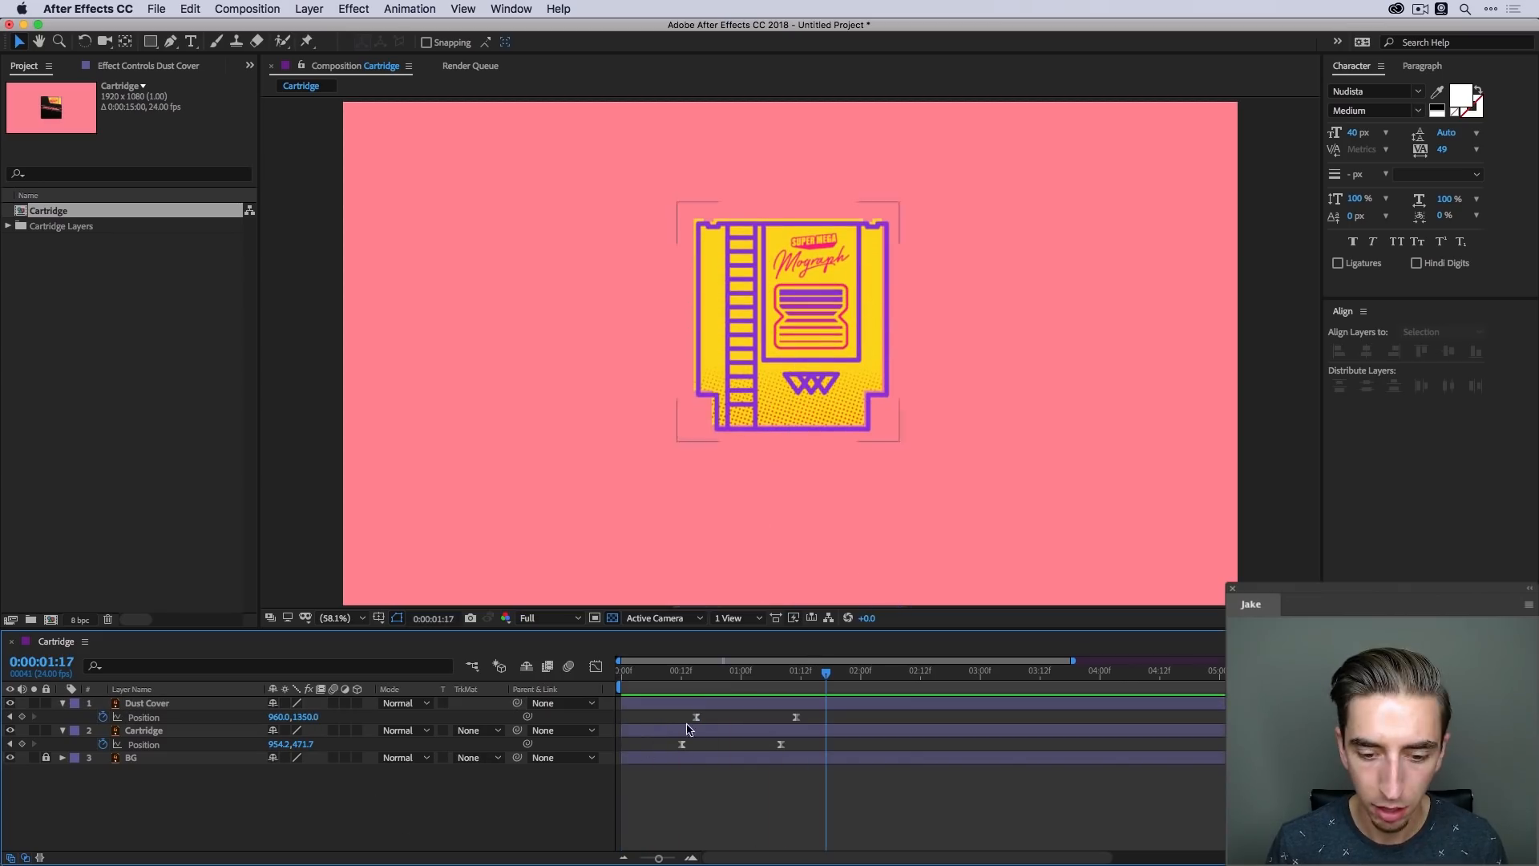
pyautogui.moveTo(796, 746); pyautogui.dragTo(676, 751)
pyautogui.press('super+z')
# Delay the Cartridge's Position keyframes by about three frames relative to the Dust Cover and preview the animation
pyautogui.moveTo(683, 746); pyautogui.dragTo(696, 746)
pyautogui.moveTo(691, 677); pyautogui.dragTo(582, 670)
pyautogui.press('space')
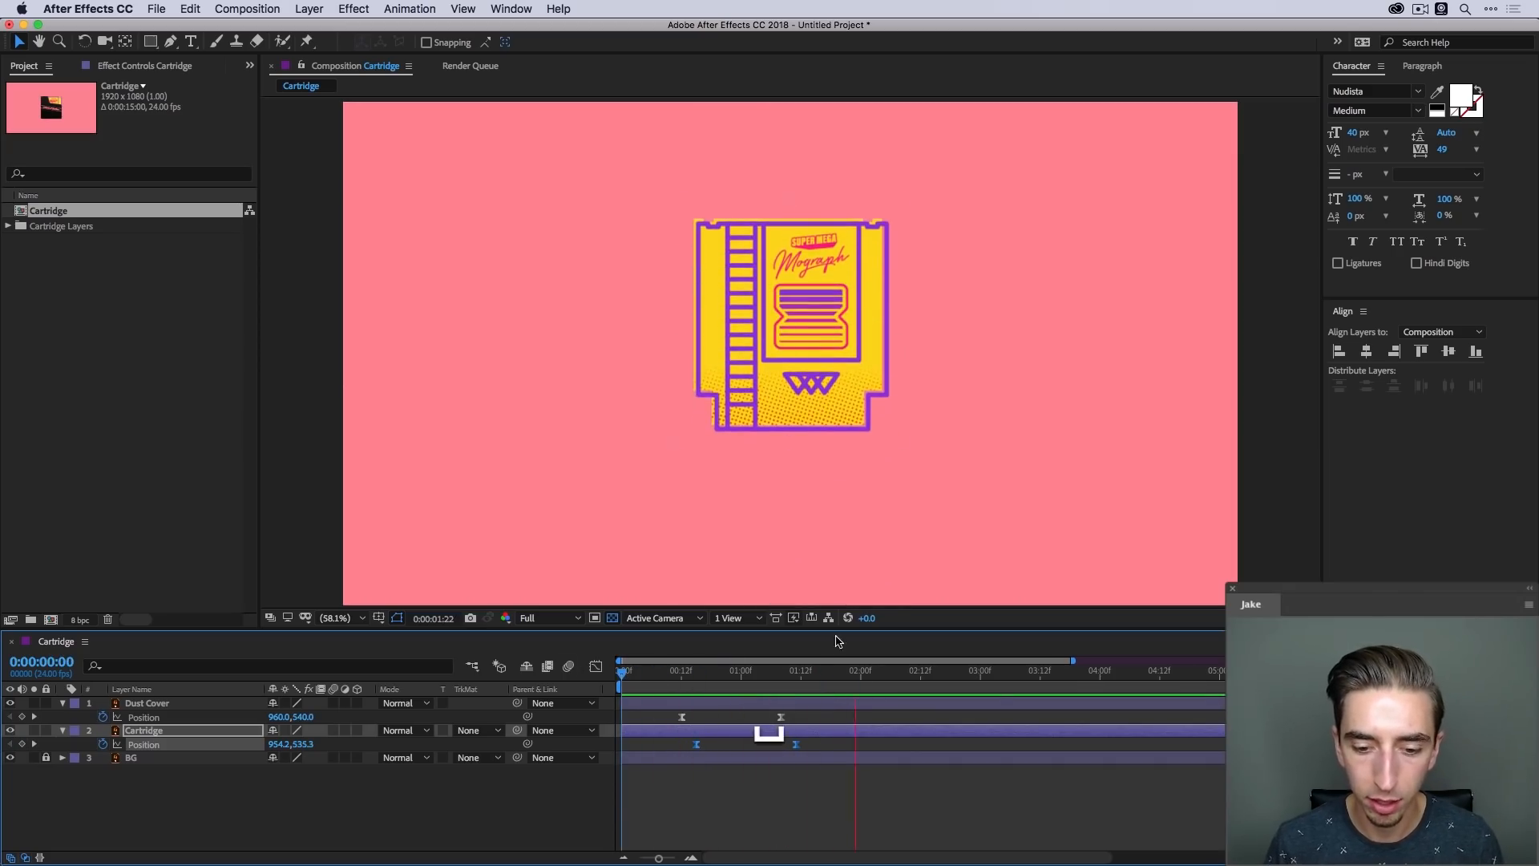
pyautogui.press('space')
pyautogui.moveTo(796, 678); pyautogui.dragTo(619, 670)
pyautogui.press('space')
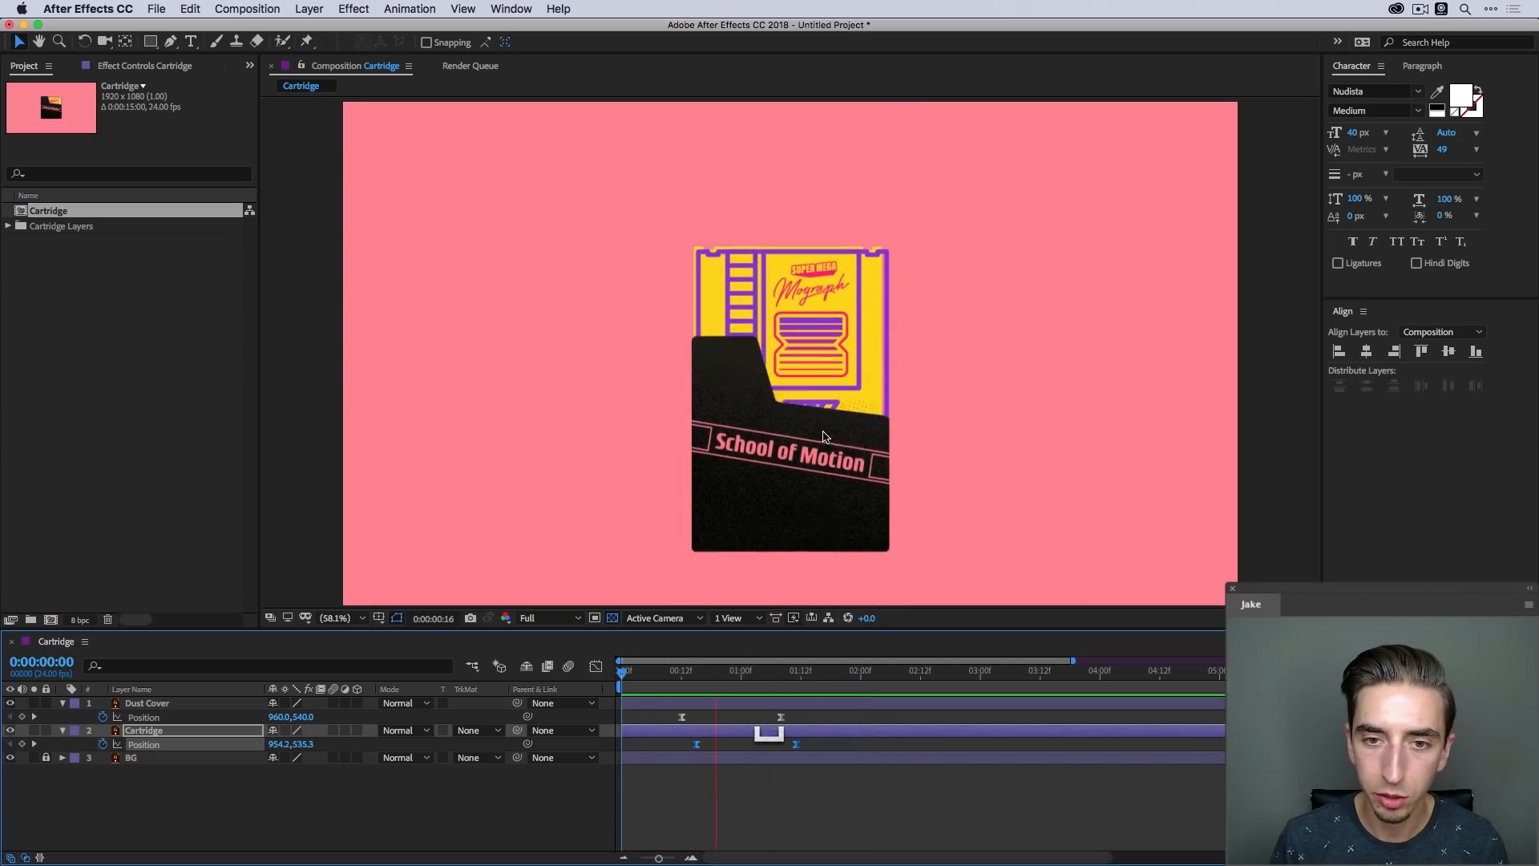
pyautogui.press('space')
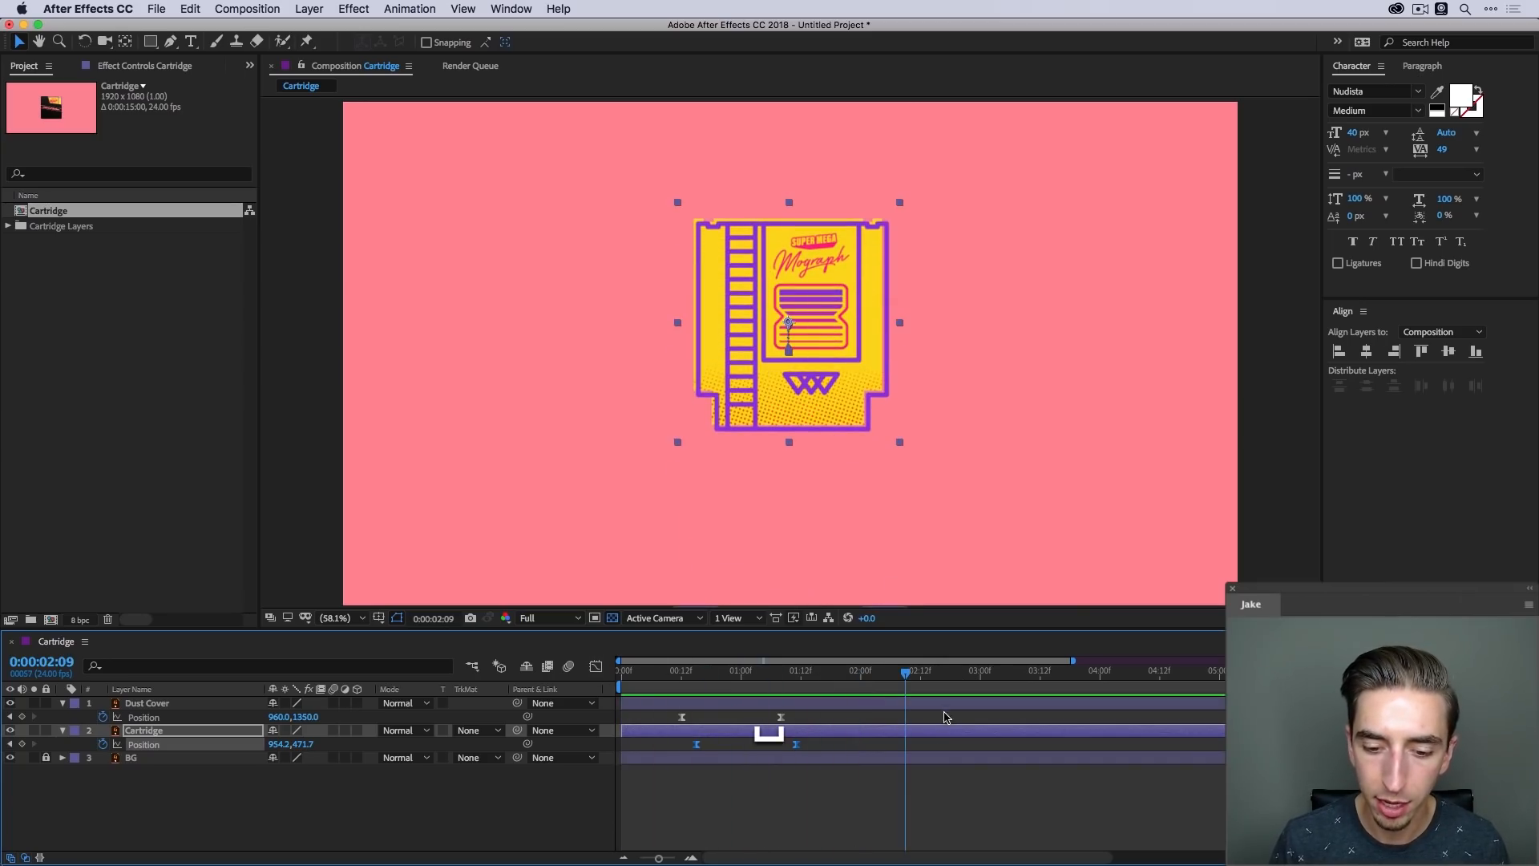
# Copy the Position keyframes and paste them at 0:00:02:09 on both the Cartridge and Dust Cover layers
pyautogui.moveTo(806, 760); pyautogui.dragTo(784, 768)
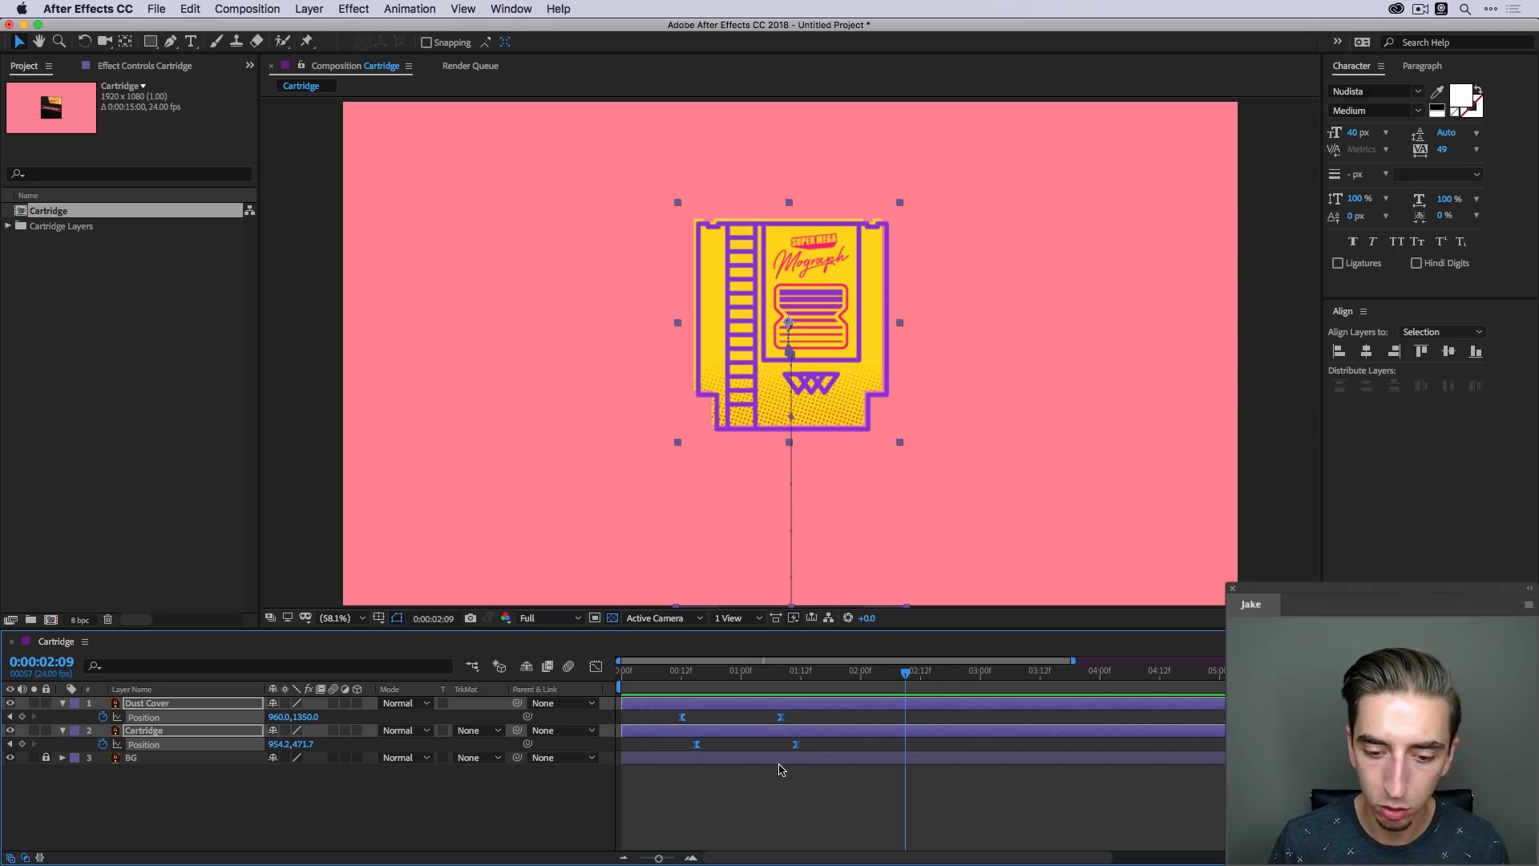
pyautogui.press('super+c')
pyautogui.press('super+v')
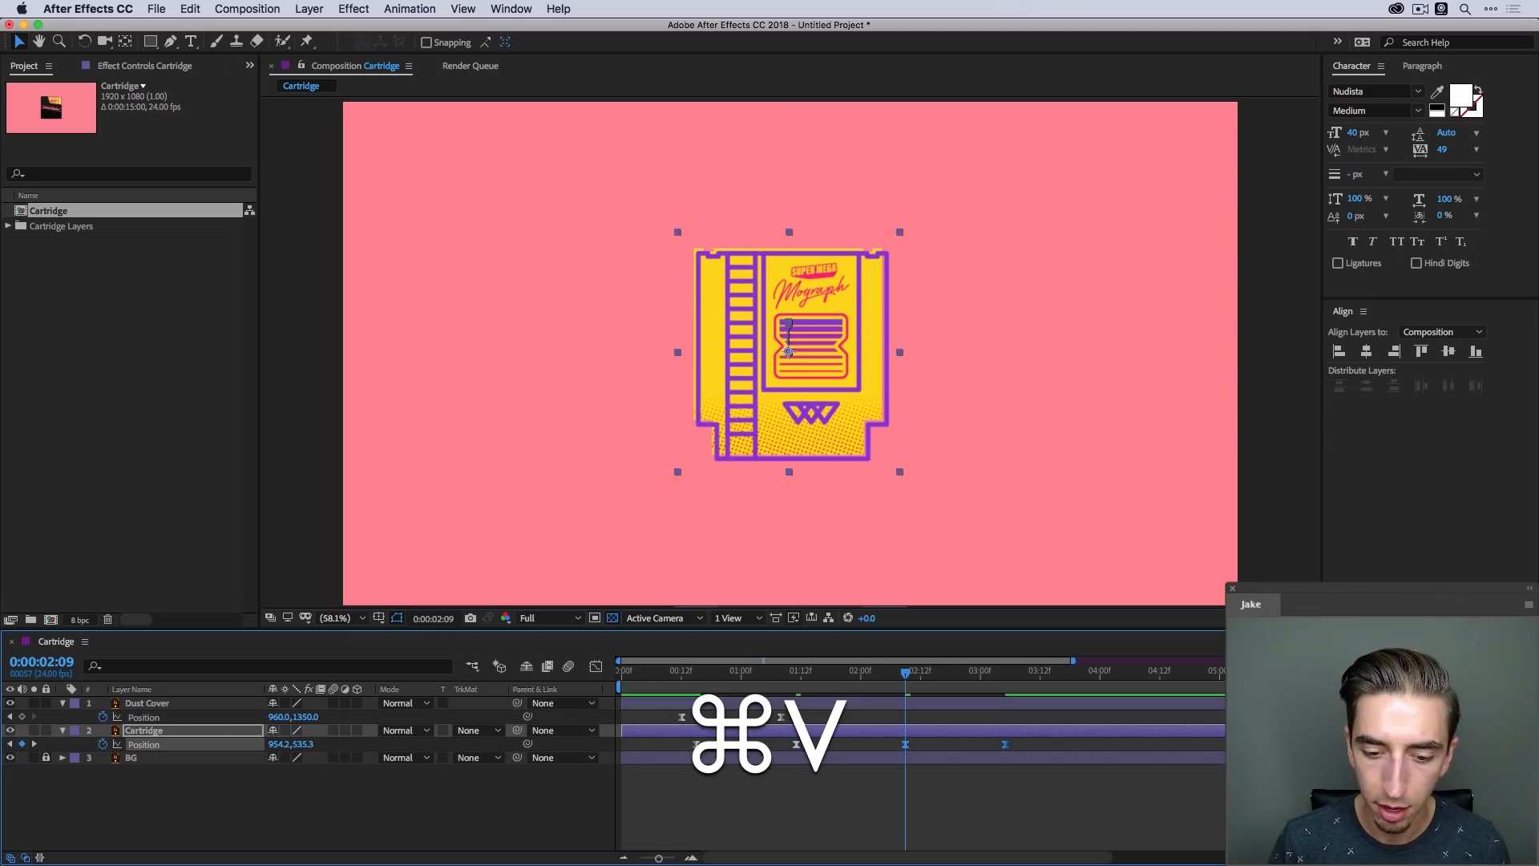
pyautogui.click(605, 714)
pyautogui.press('super+v')
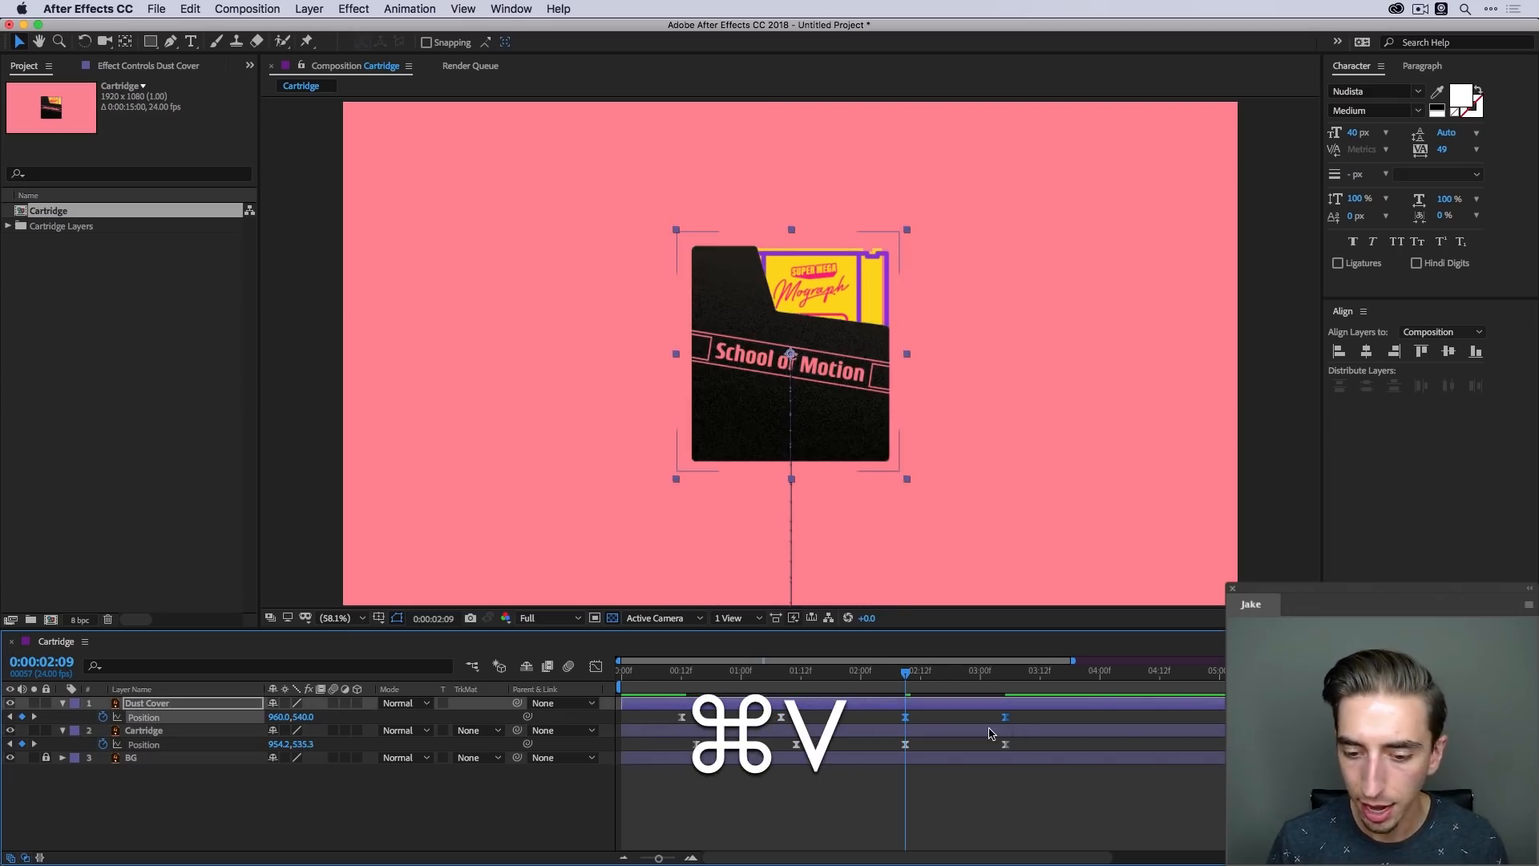
# Shift the pasted Dust Cover keyframes three frames later, checking the offset between the first pair of ending keyframes
pyautogui.press('alt')
pyautogui.hotkey('alt', 'Right')
pyautogui.hotkey('alt', 'Right')
pyautogui.hotkey('alt', 'Right')
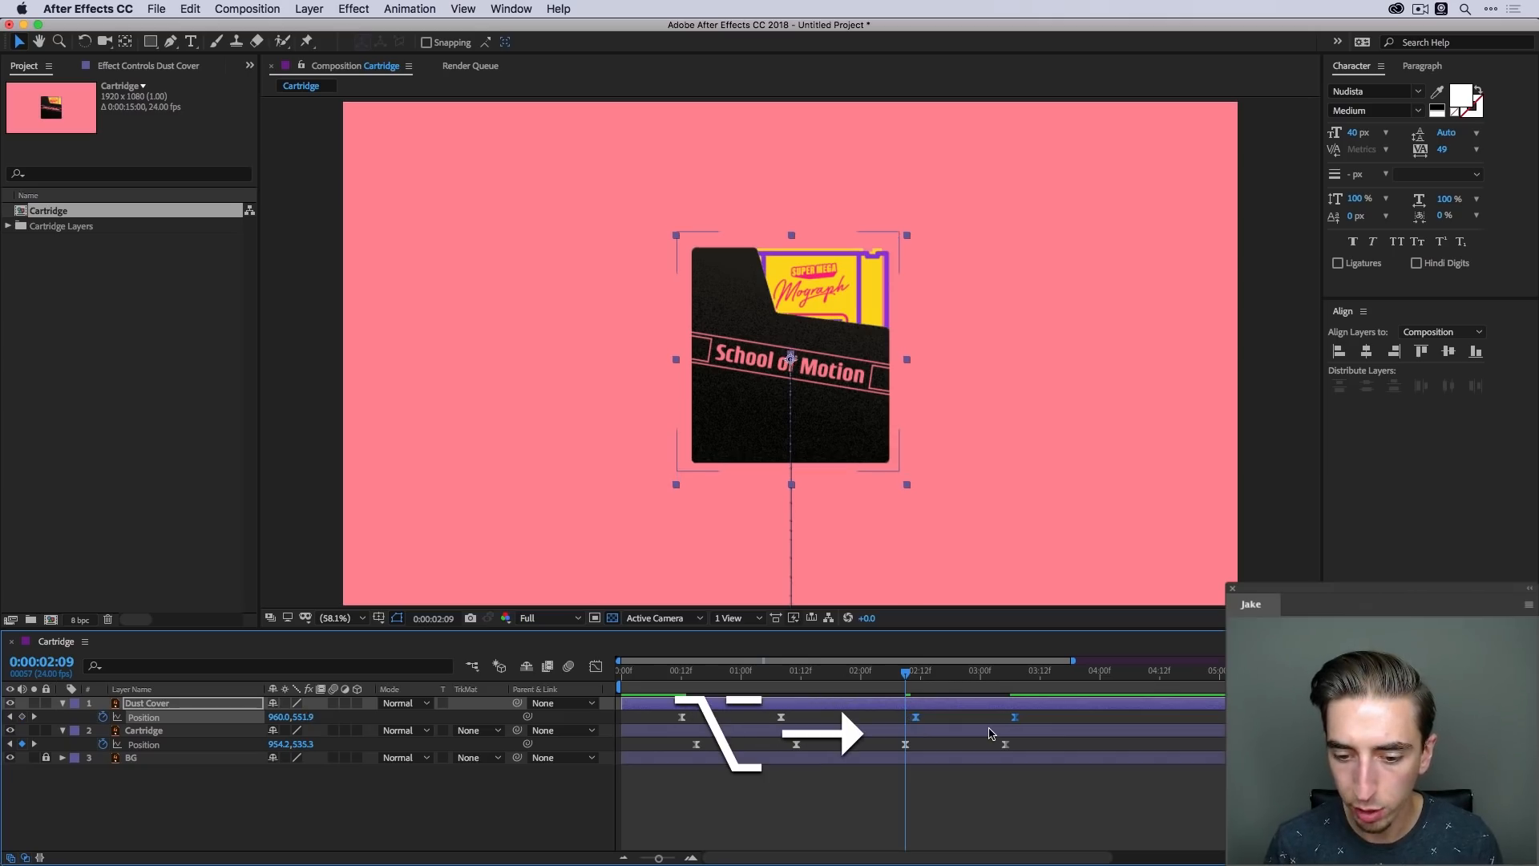
pyautogui.click(781, 672)
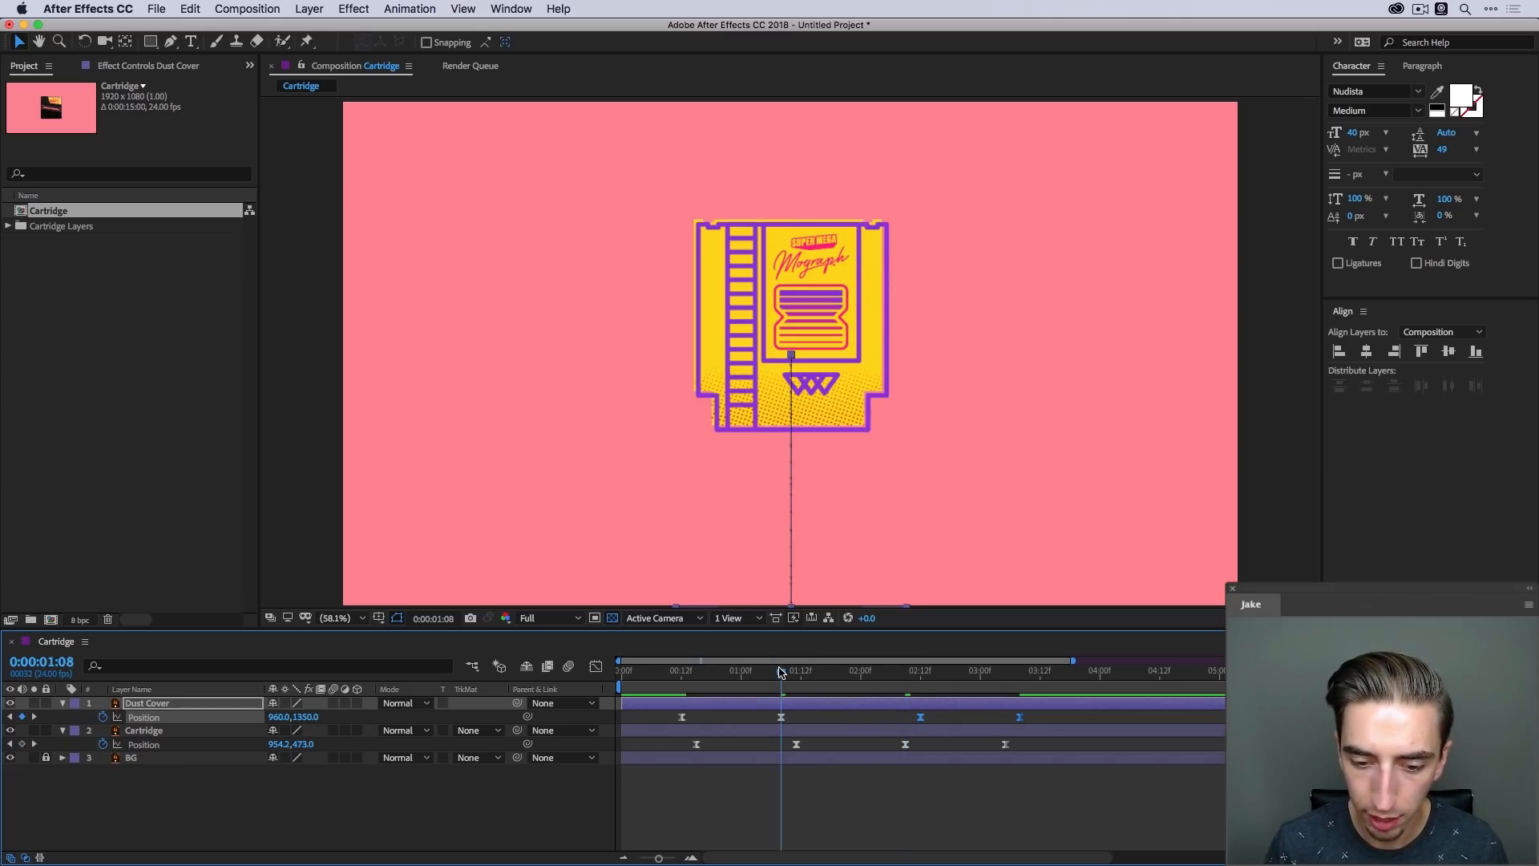
pyautogui.press('pagedown')
pyautogui.press('pagedown')
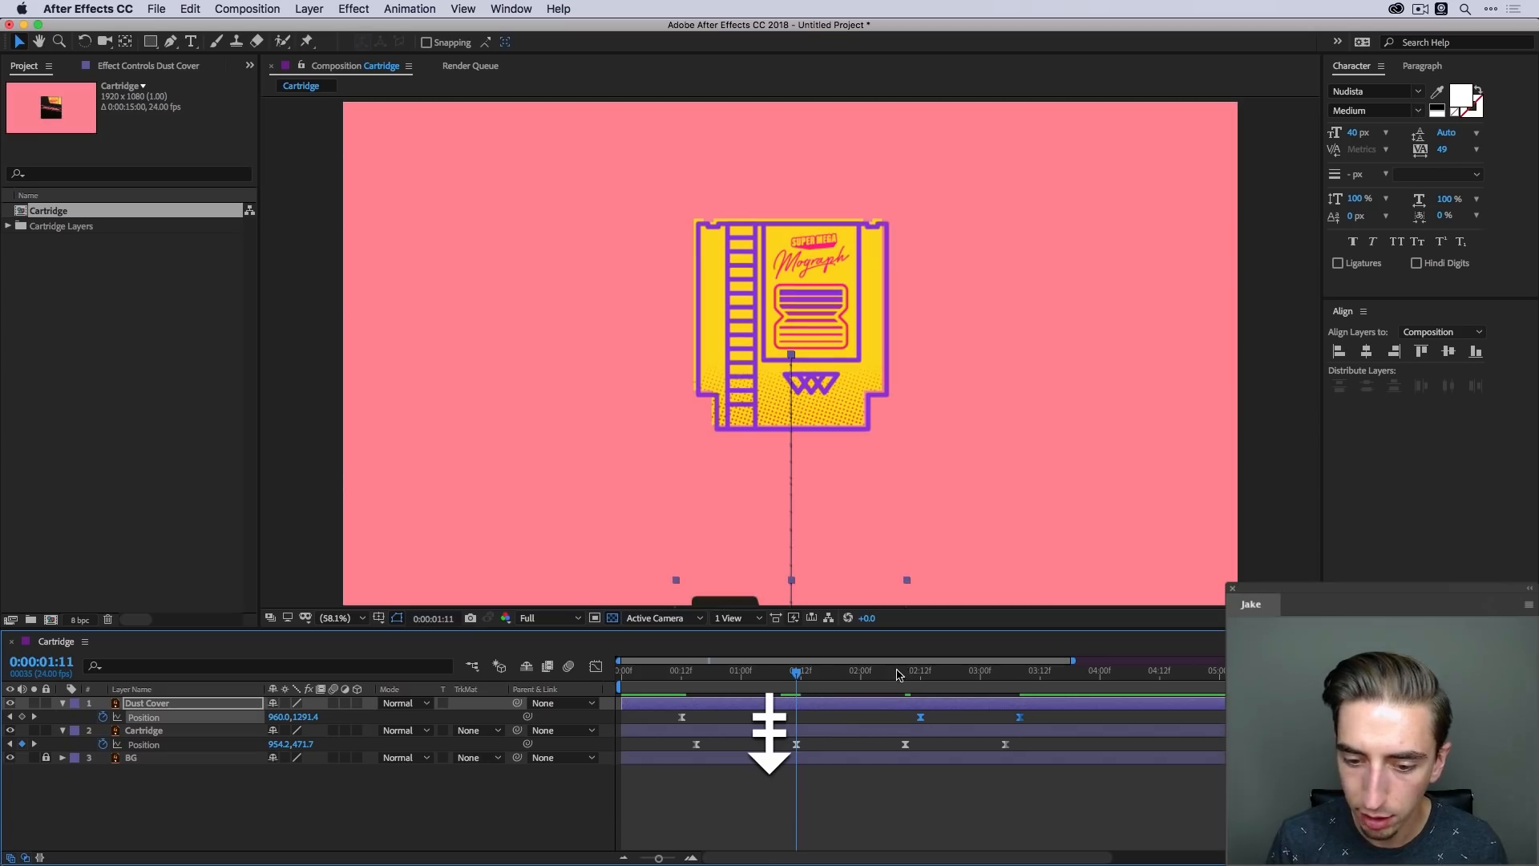
# Time-reverse the pasted Position keyframes of the Dust Cover and Cartridge layers
pyautogui.moveTo(897, 675); pyautogui.dragTo(882, 760)
pyautogui.rightClick(907, 745)
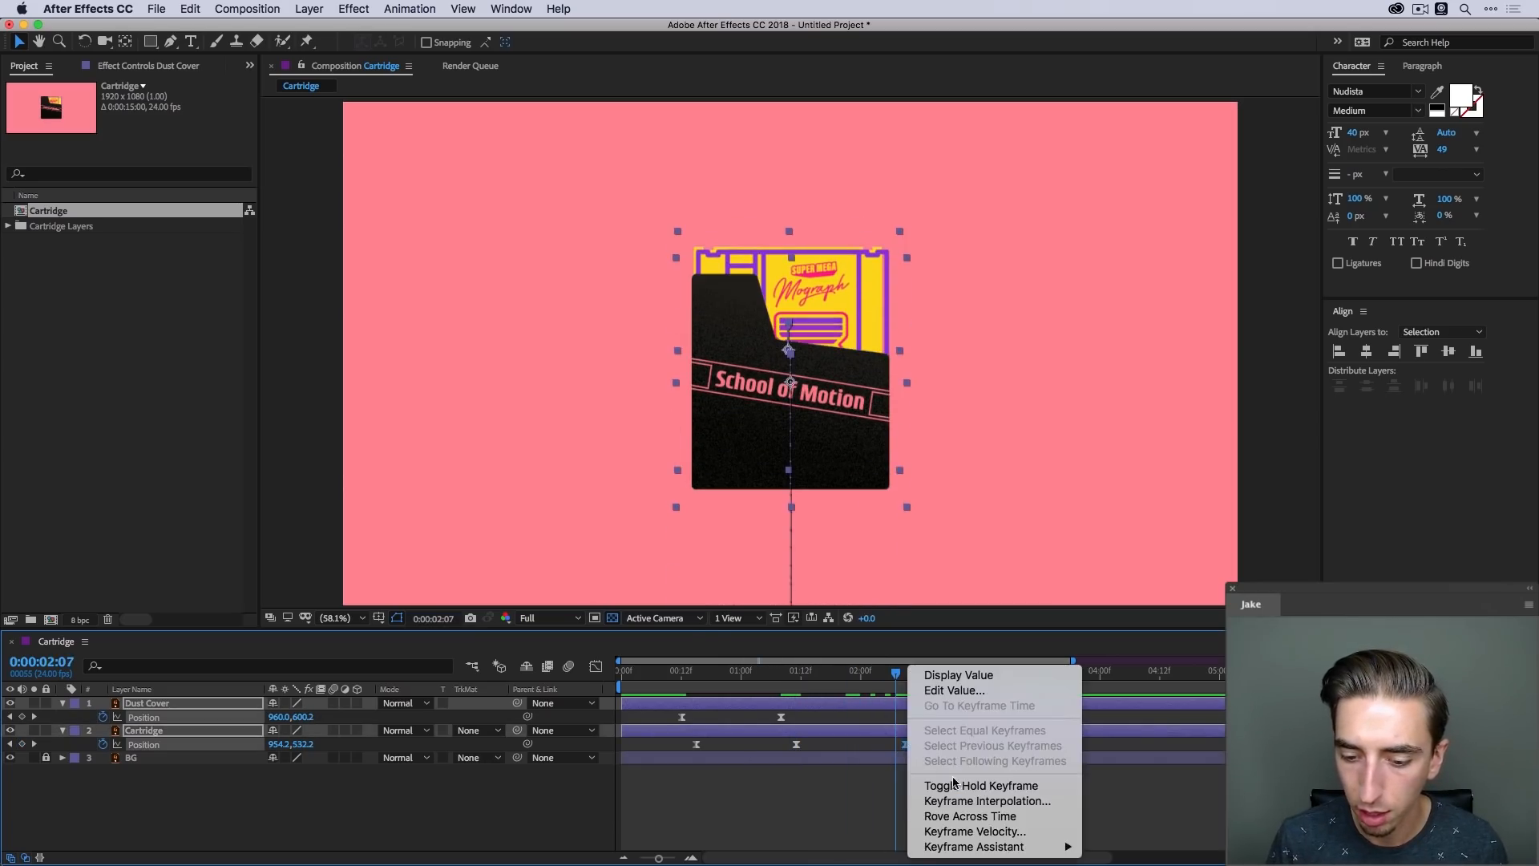
pyautogui.moveTo(992, 847)
pyautogui.click(1154, 847)
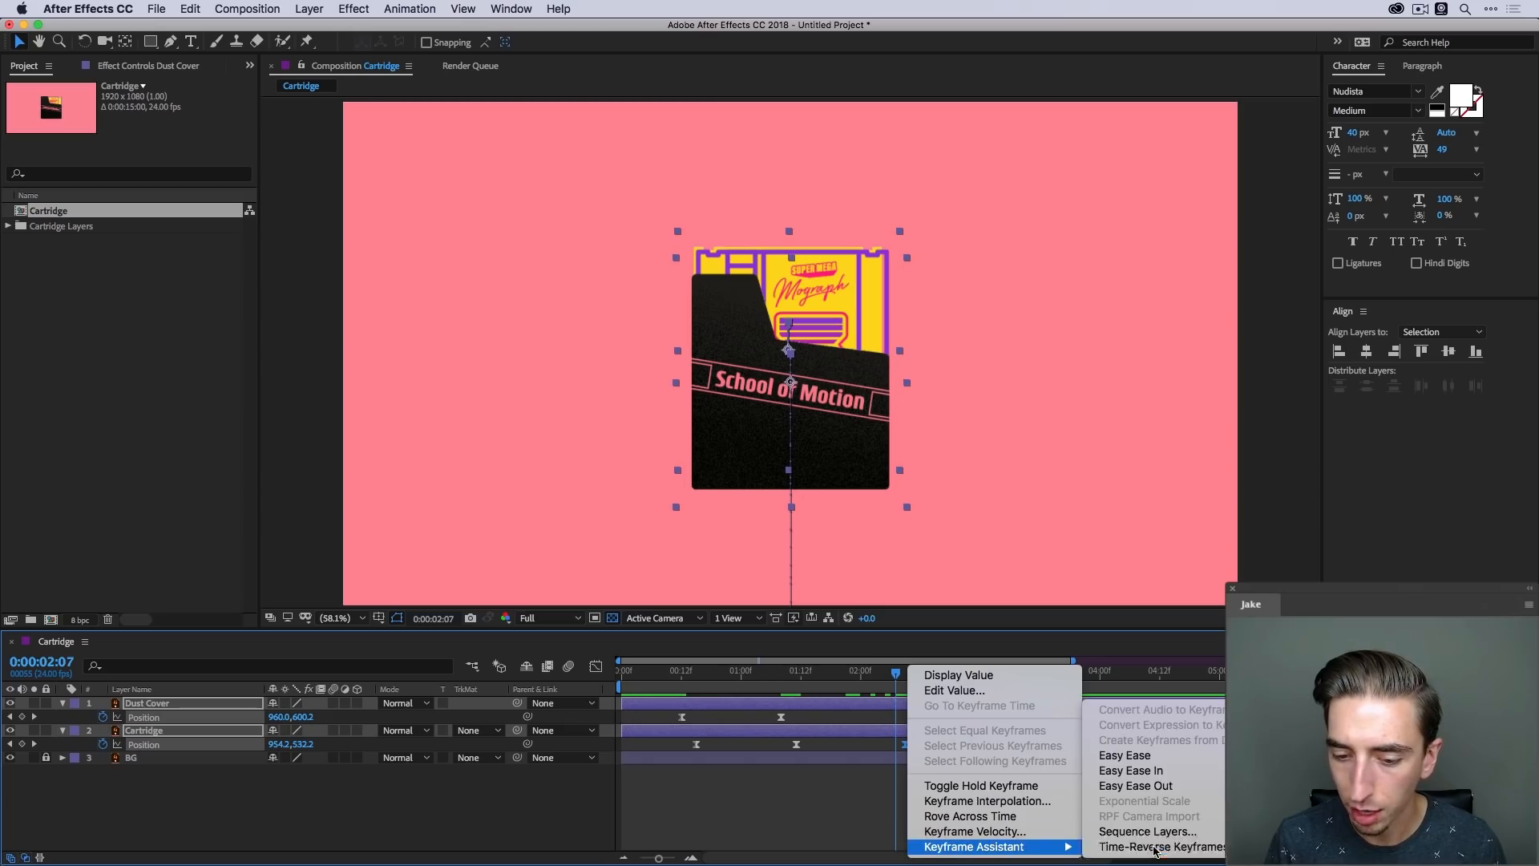
# End the work area at about 0:00:03:13 and preview the looping animation
pyautogui.moveTo(899, 673); pyautogui.dragTo(1053, 691)
pyautogui.press('n')
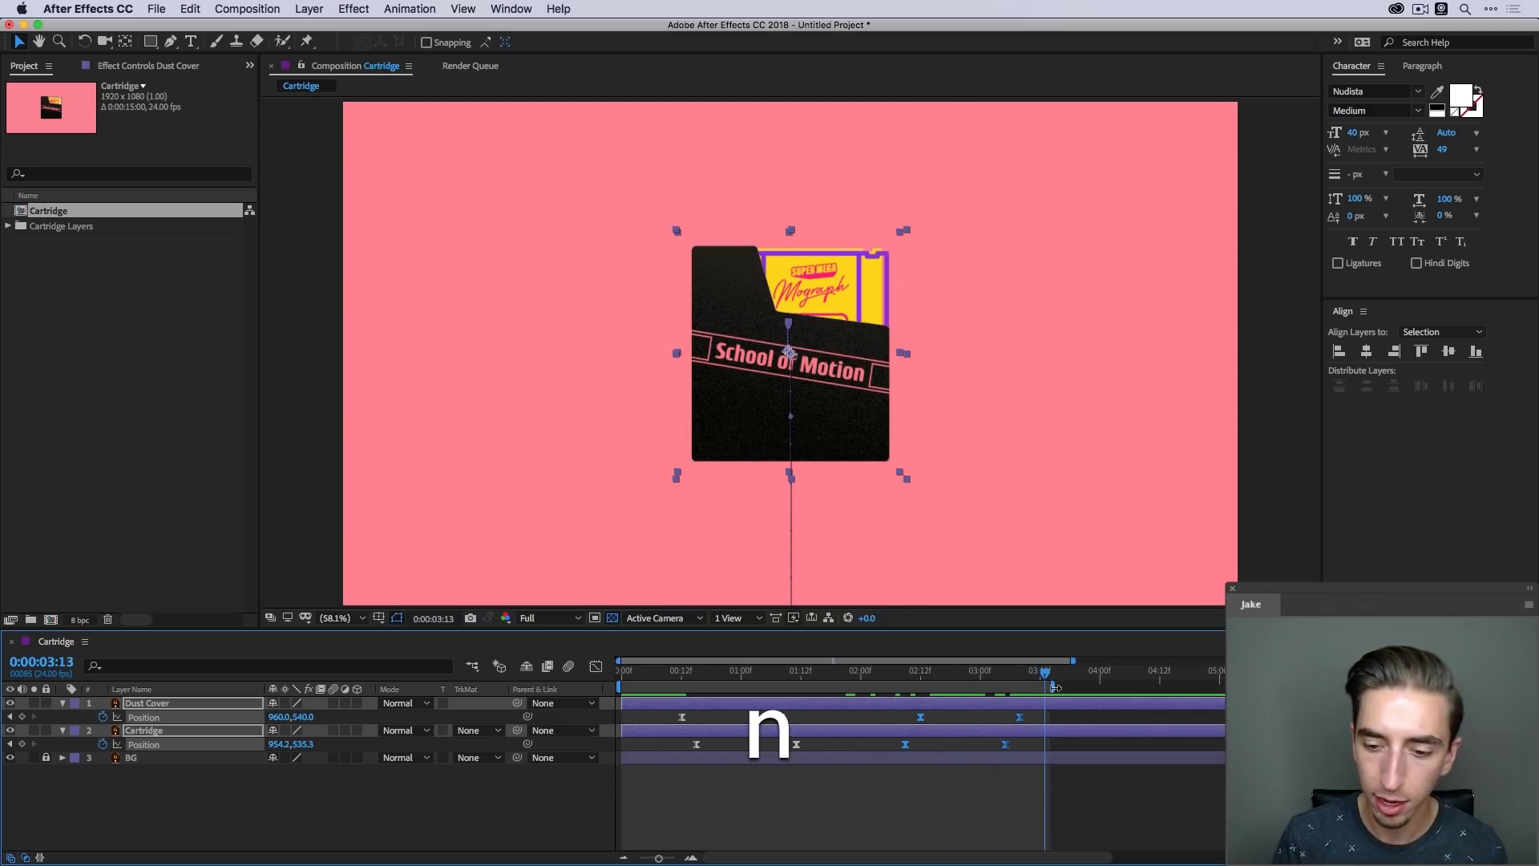
pyautogui.press('0')
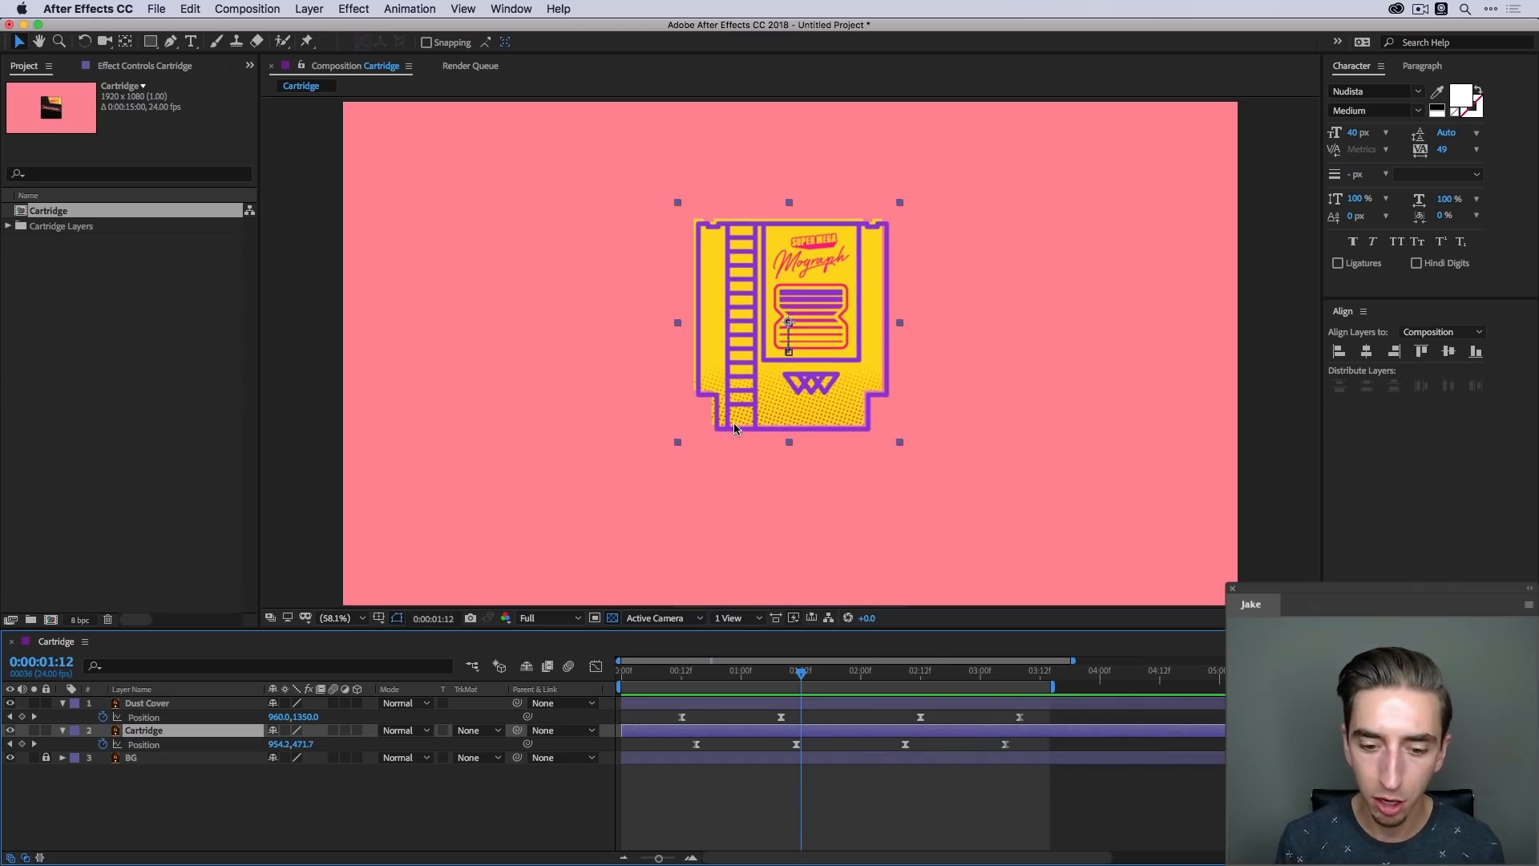
# Add the CC Light Sweep effect to the Cartridge layer while at 0:00:01:12 and increase its Sweep Intensity
pyautogui.moveTo(779, 675)
pyautogui.mouseDown()
pyautogui.moveTo(829, 675)
pyautogui.moveTo(802, 675)
pyautogui.mouseUp()
pyautogui.hotkey('ctrl', 'space')
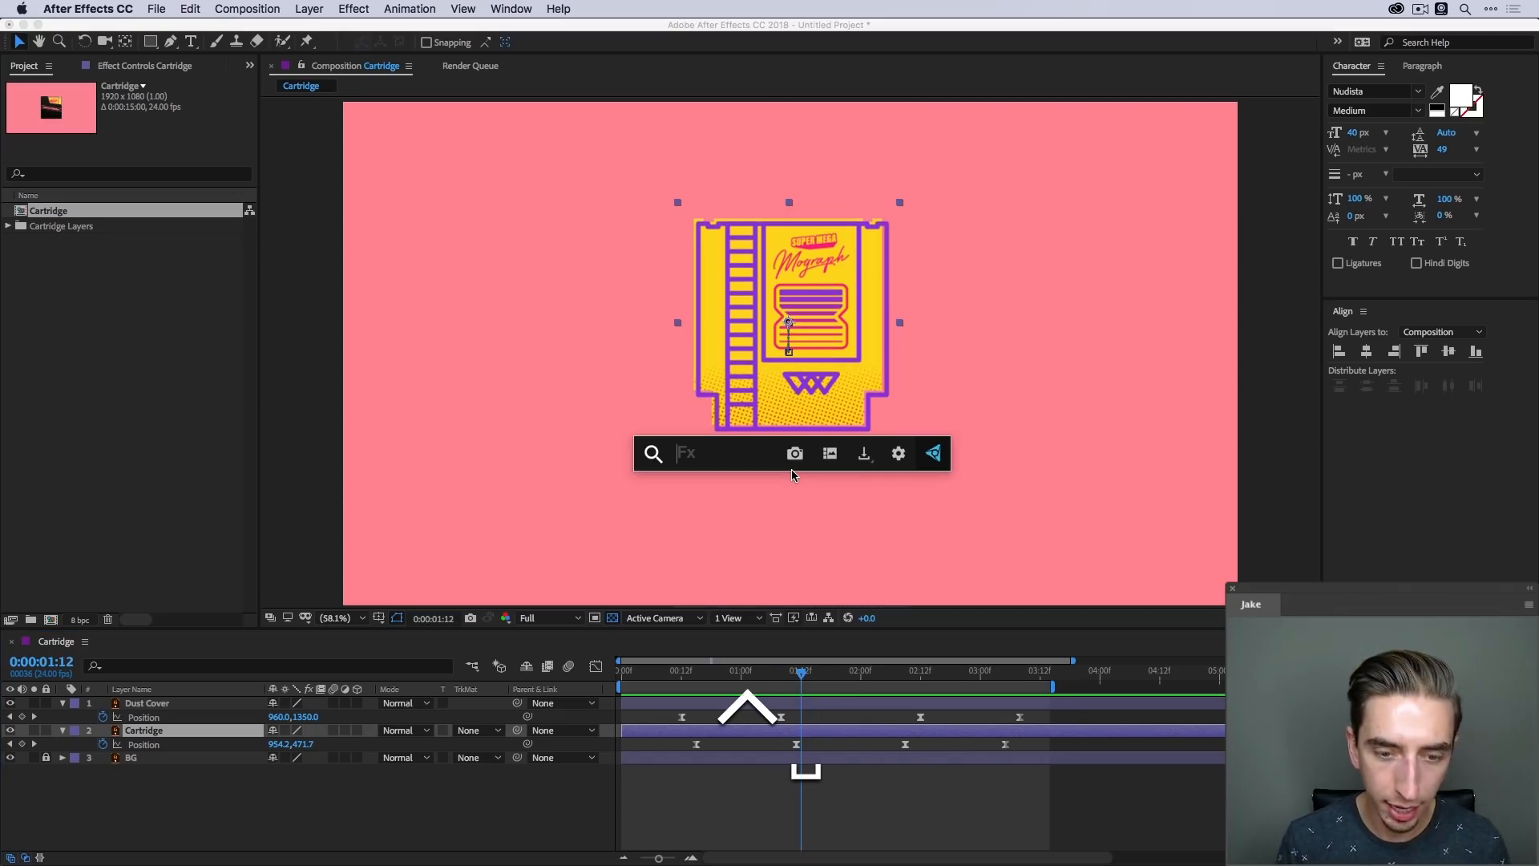
pyautogui.write('sweep')
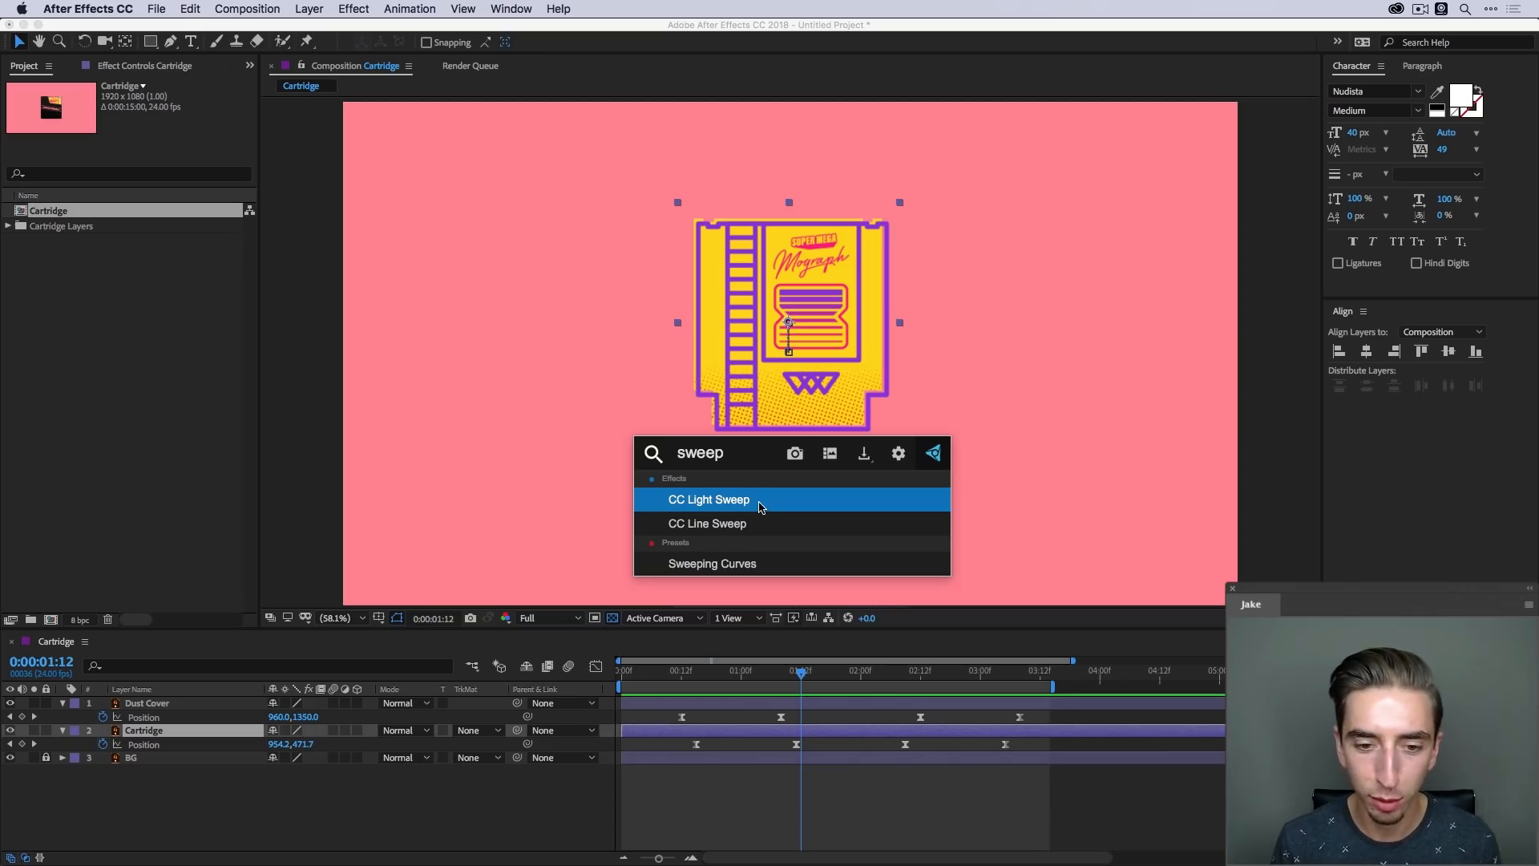
pyautogui.click(705, 500)
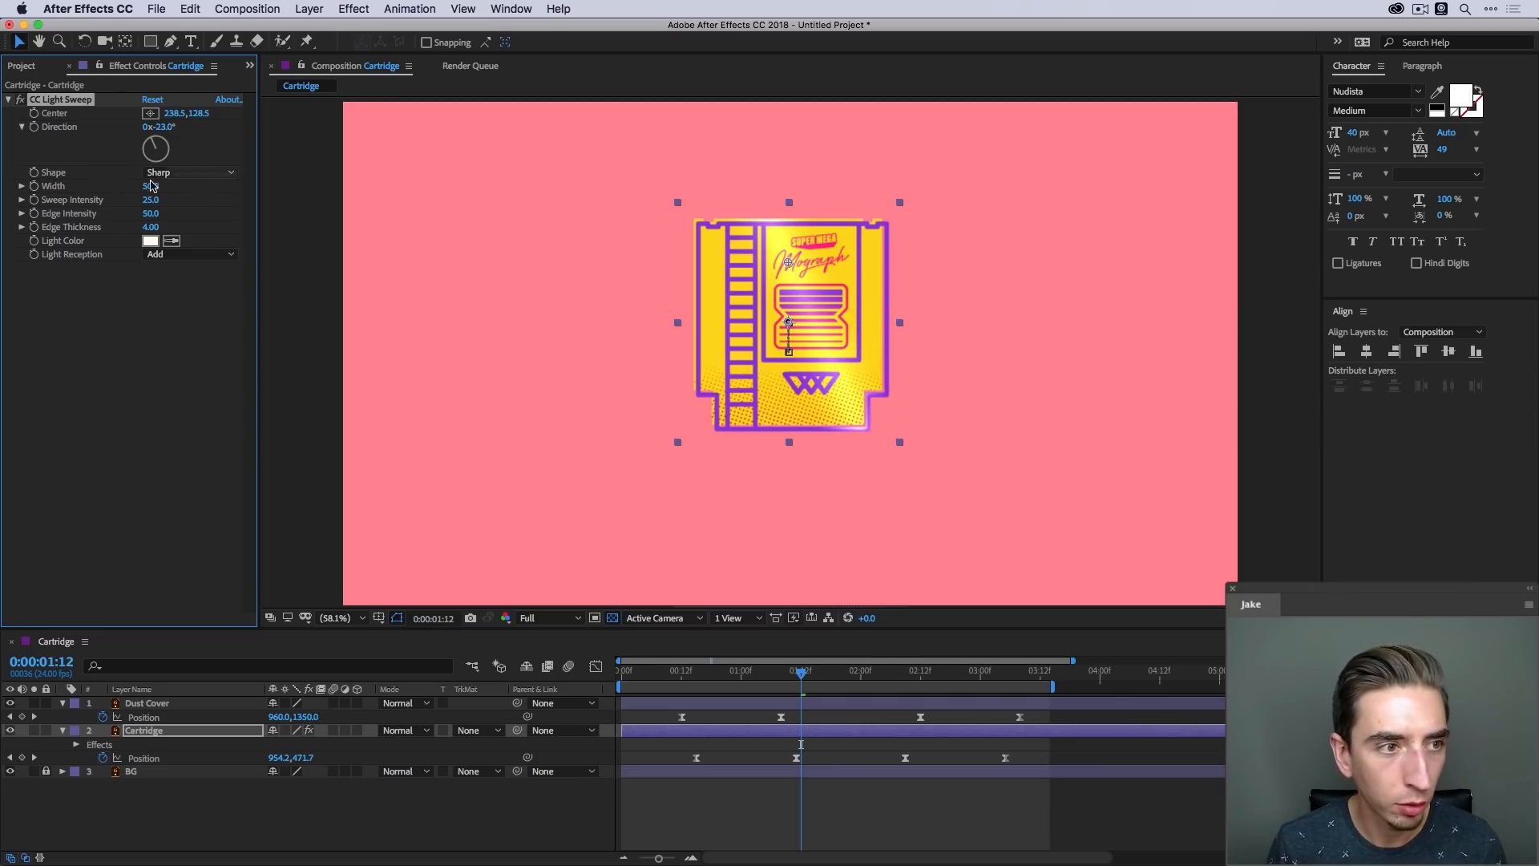
pyautogui.moveTo(150, 200); pyautogui.dragTo(209, 195)
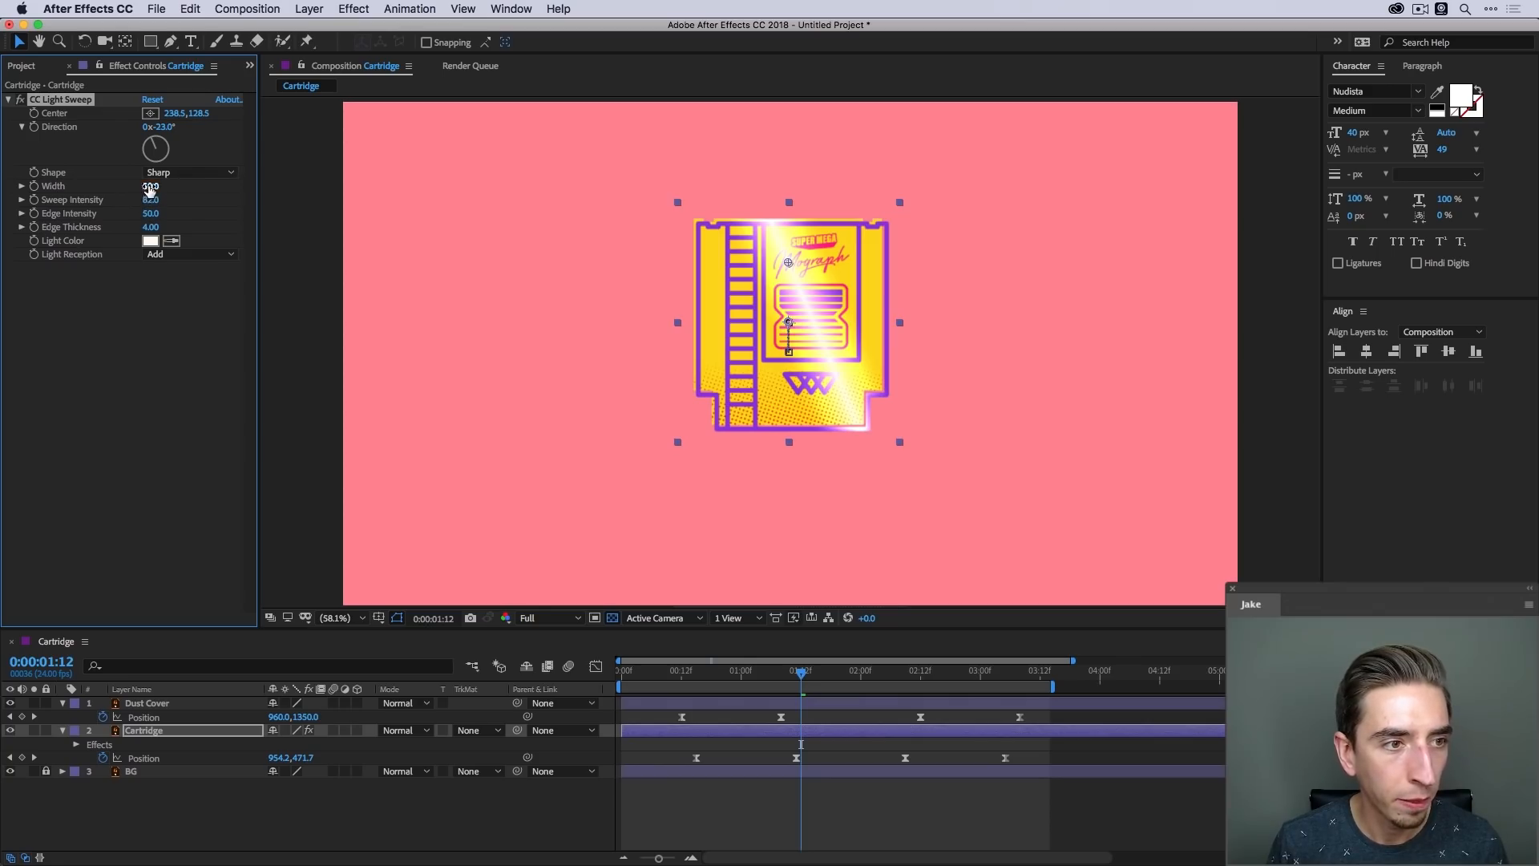
# Set the light sweep's Width to 60, Edge Intensity and Edge Thickness to 0, and Direction to -13°, moving its Center to about 288.4, 128.5
pyautogui.moveTo(150, 188); pyautogui.dragTo(67, 214)
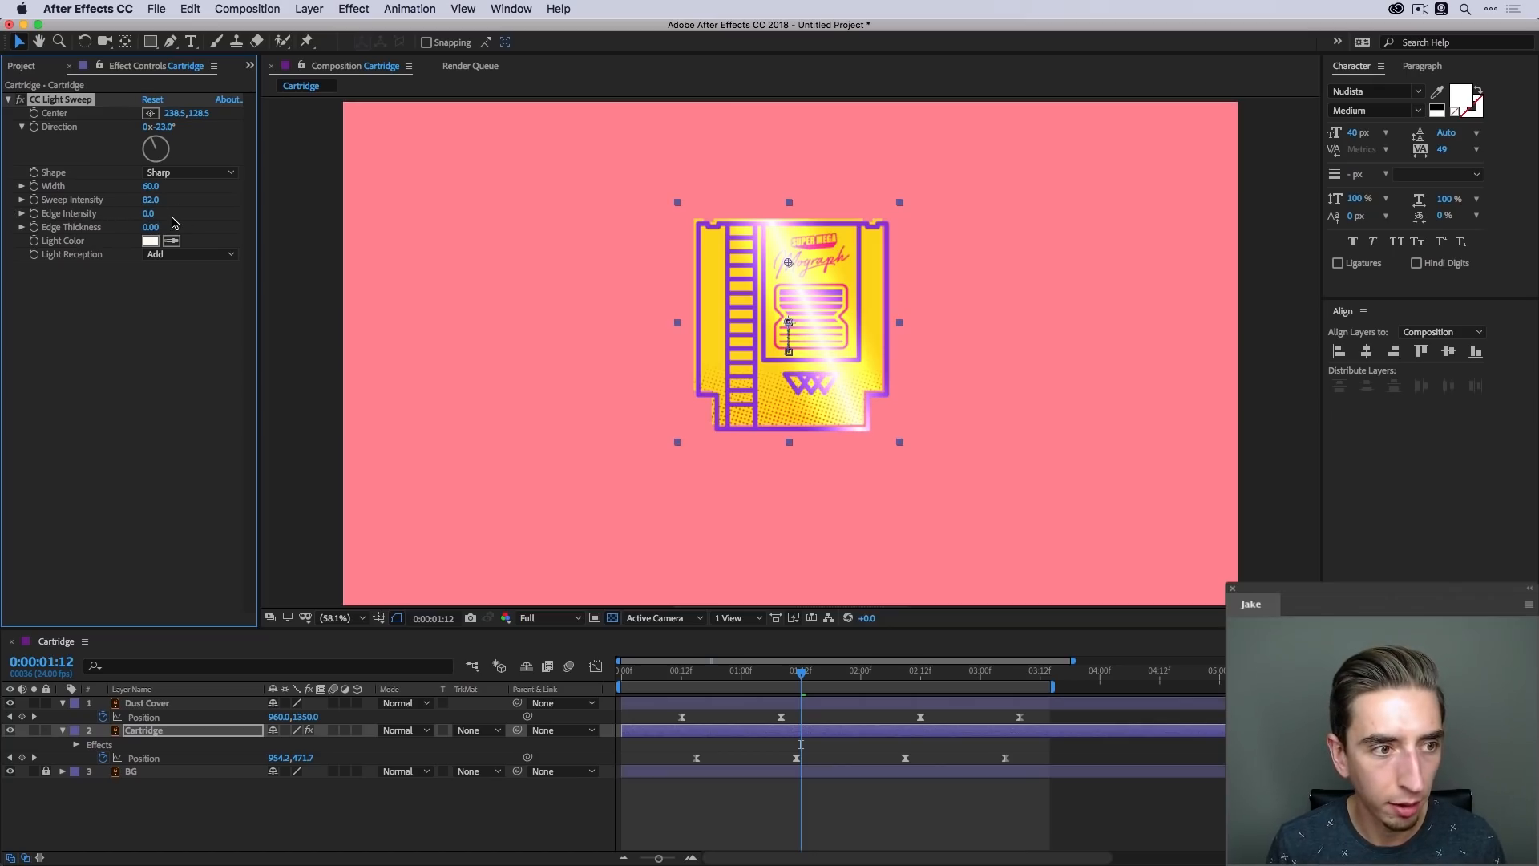
pyautogui.moveTo(166, 151); pyautogui.dragTo(155, 142)
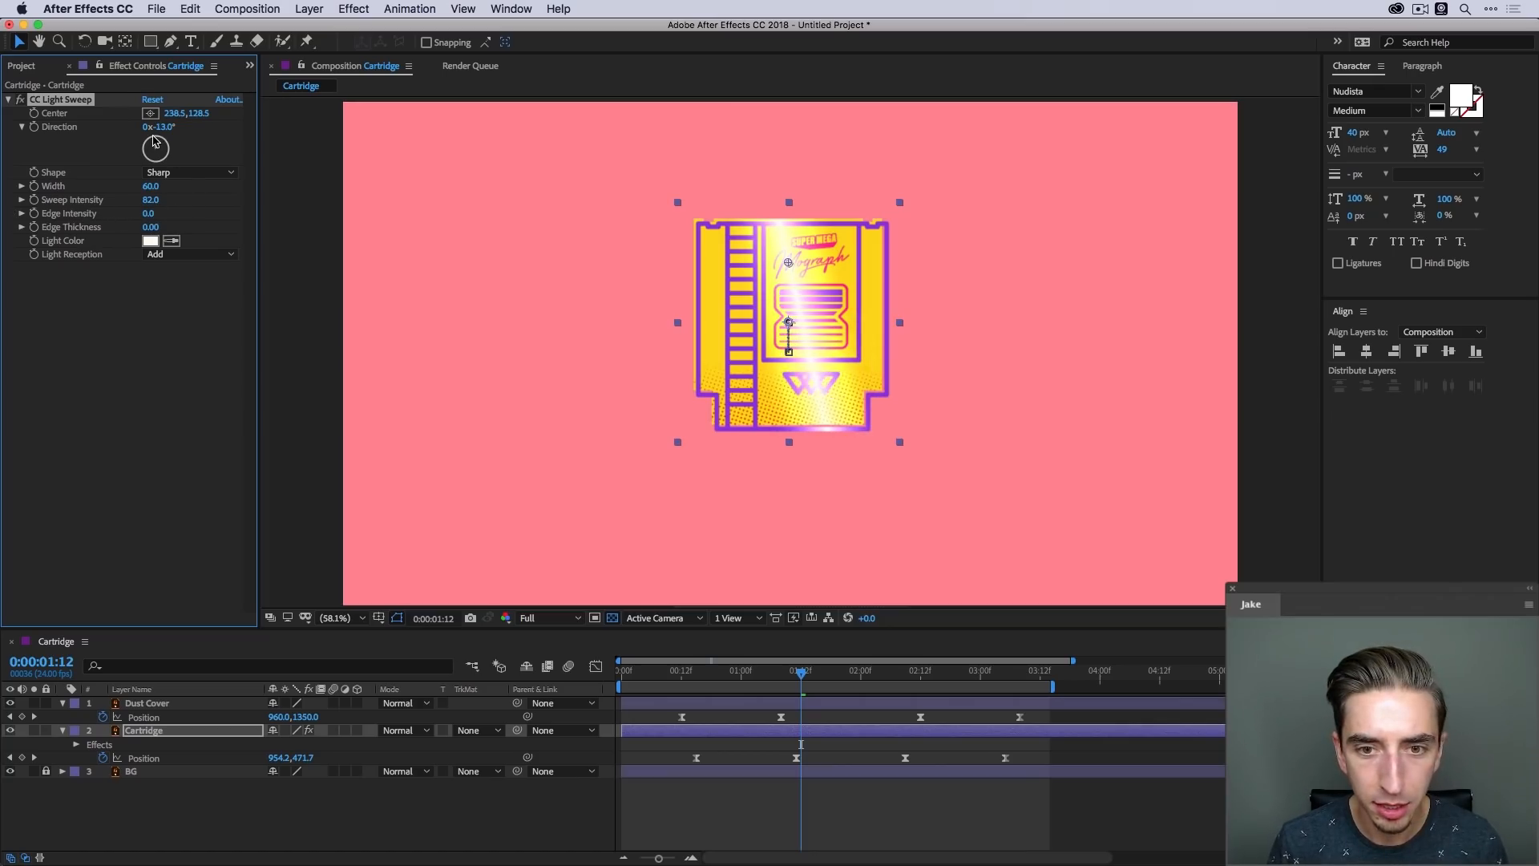
pyautogui.moveTo(788, 265); pyautogui.dragTo(813, 282)
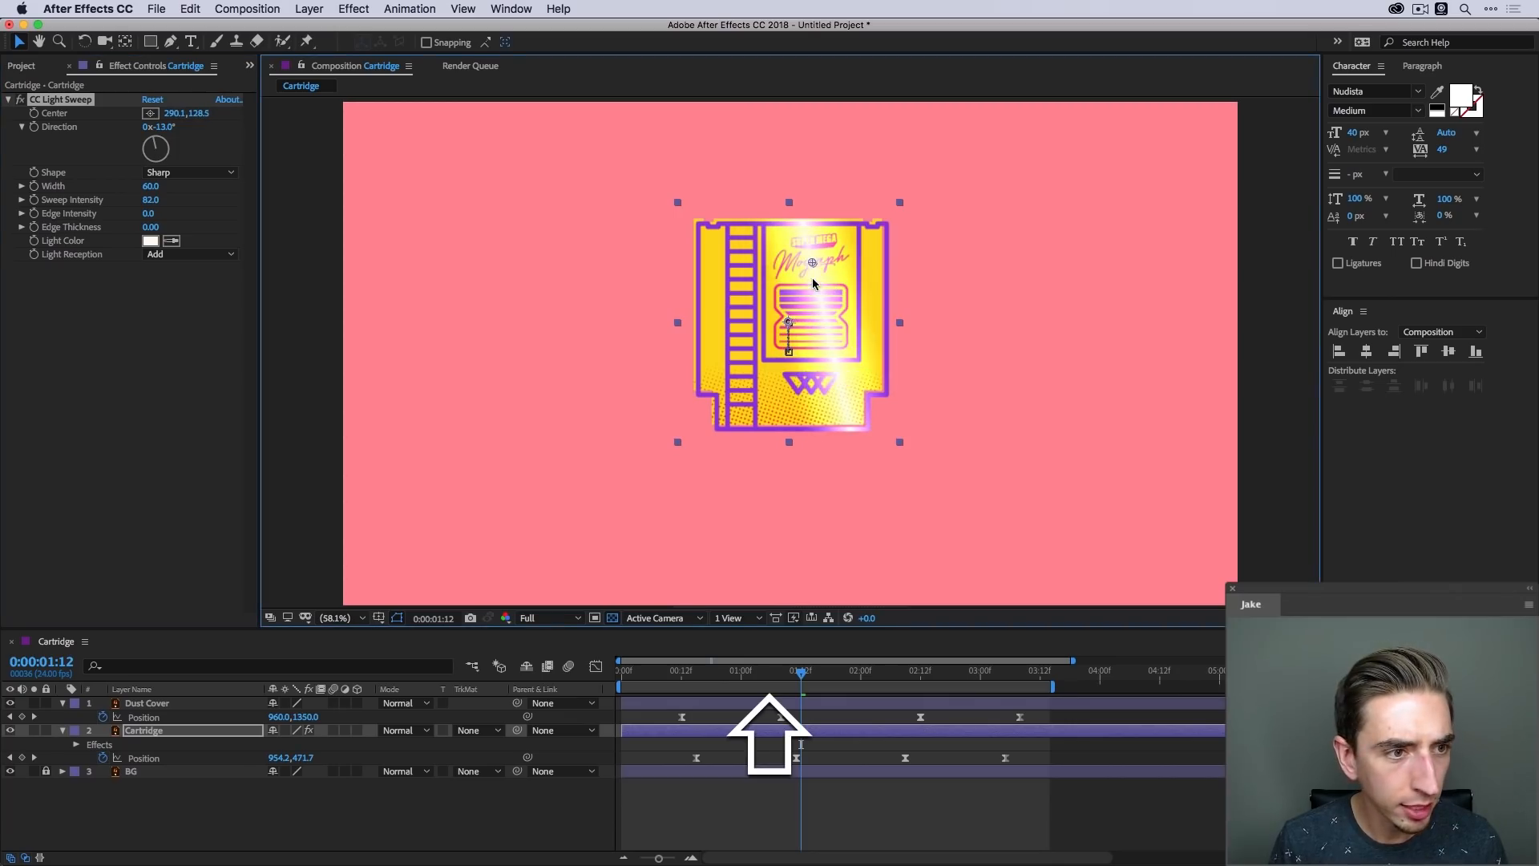
# Sample the cartridge's yellow as the sweep's Light Color and shift its hue to a fully saturated orange
pyautogui.click(170, 241)
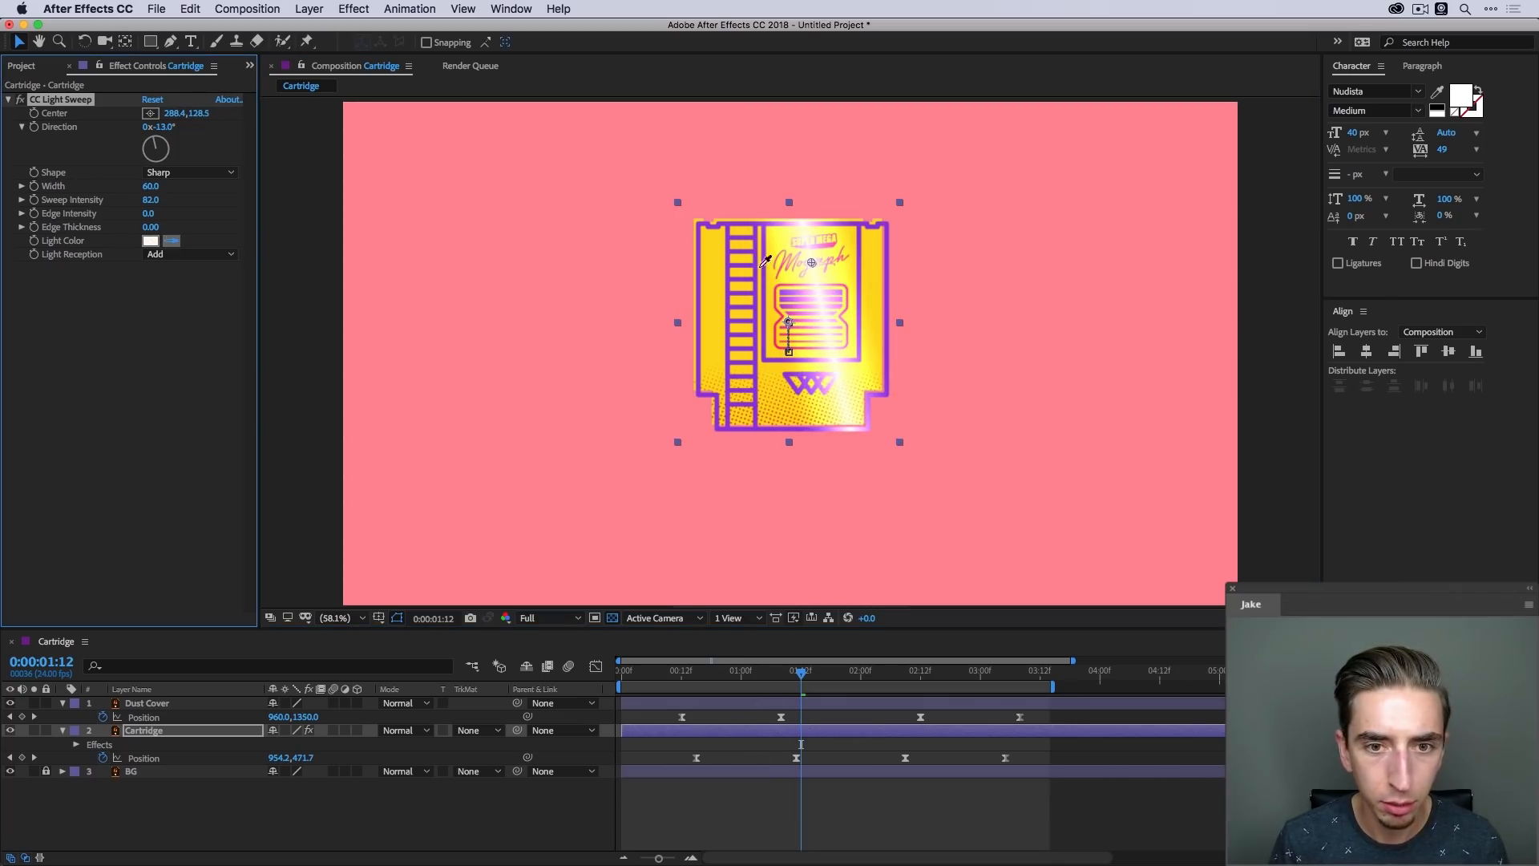
pyautogui.click(710, 261)
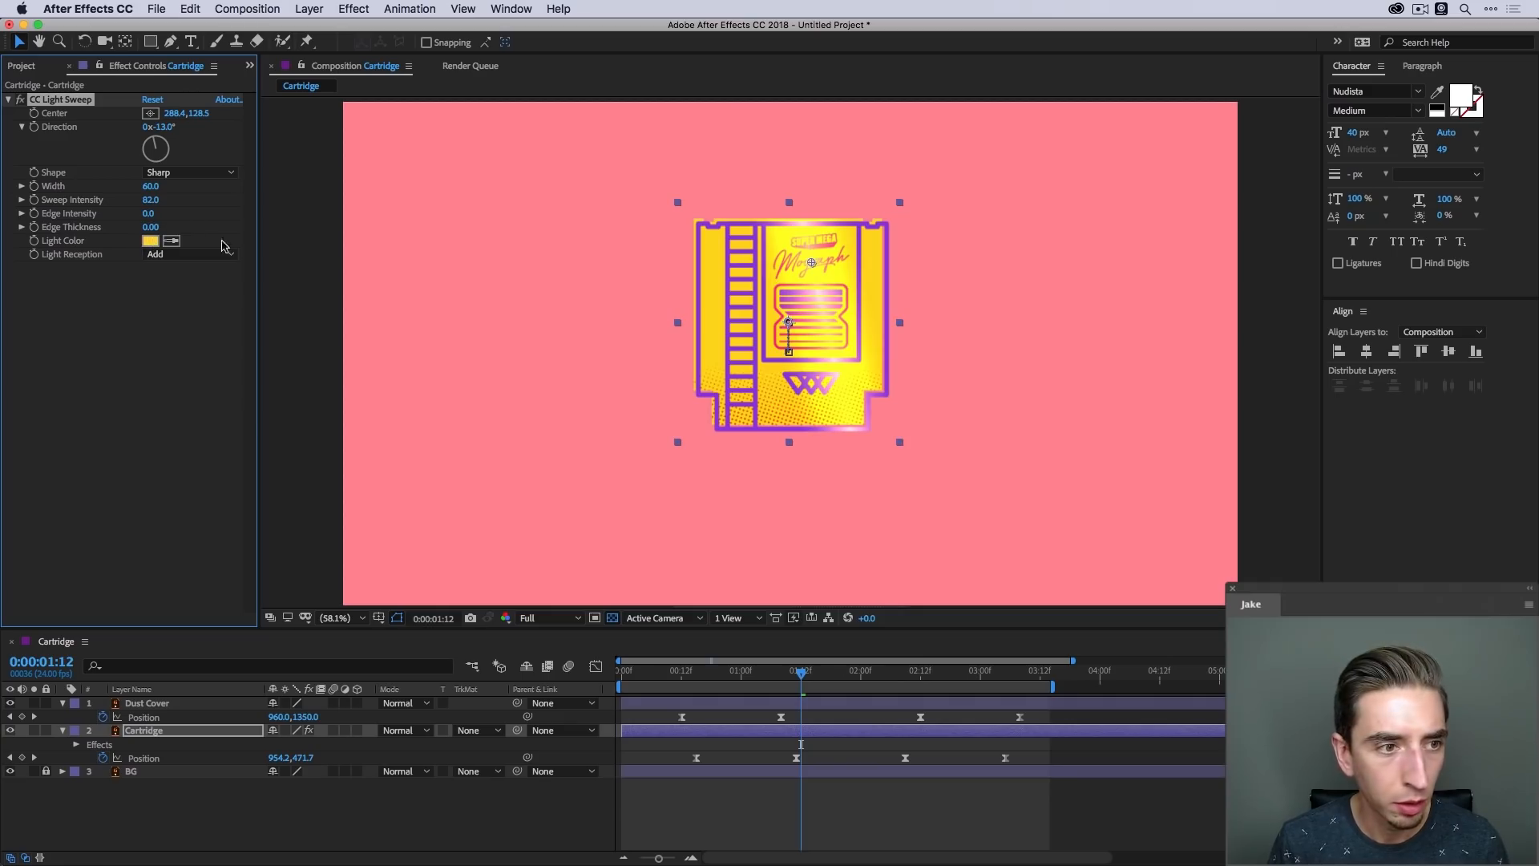
pyautogui.click(151, 240)
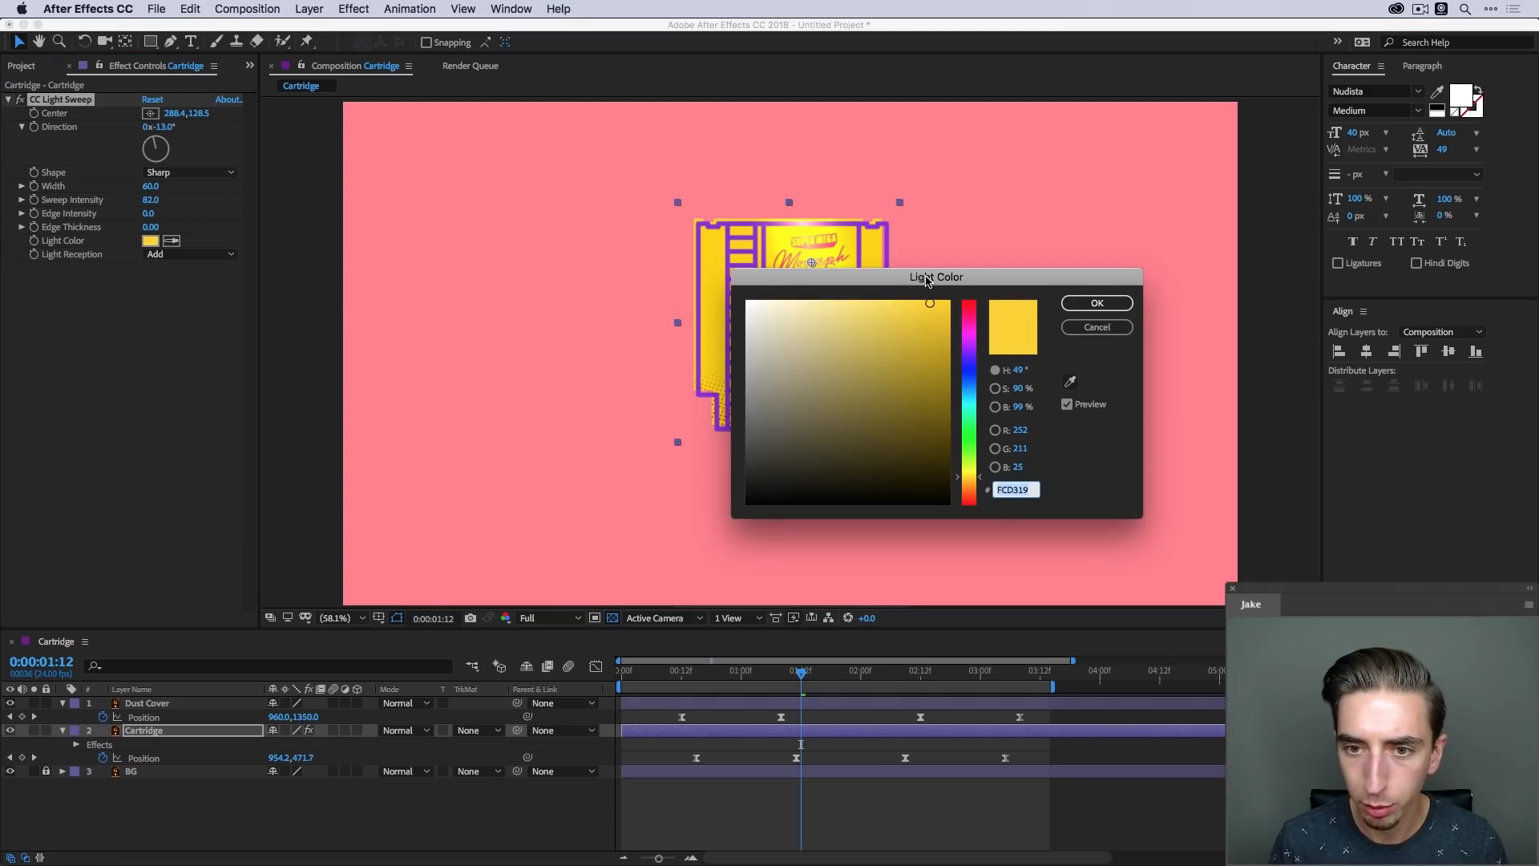
pyautogui.moveTo(926, 280); pyautogui.dragTo(1055, 254)
pyautogui.click(1103, 456)
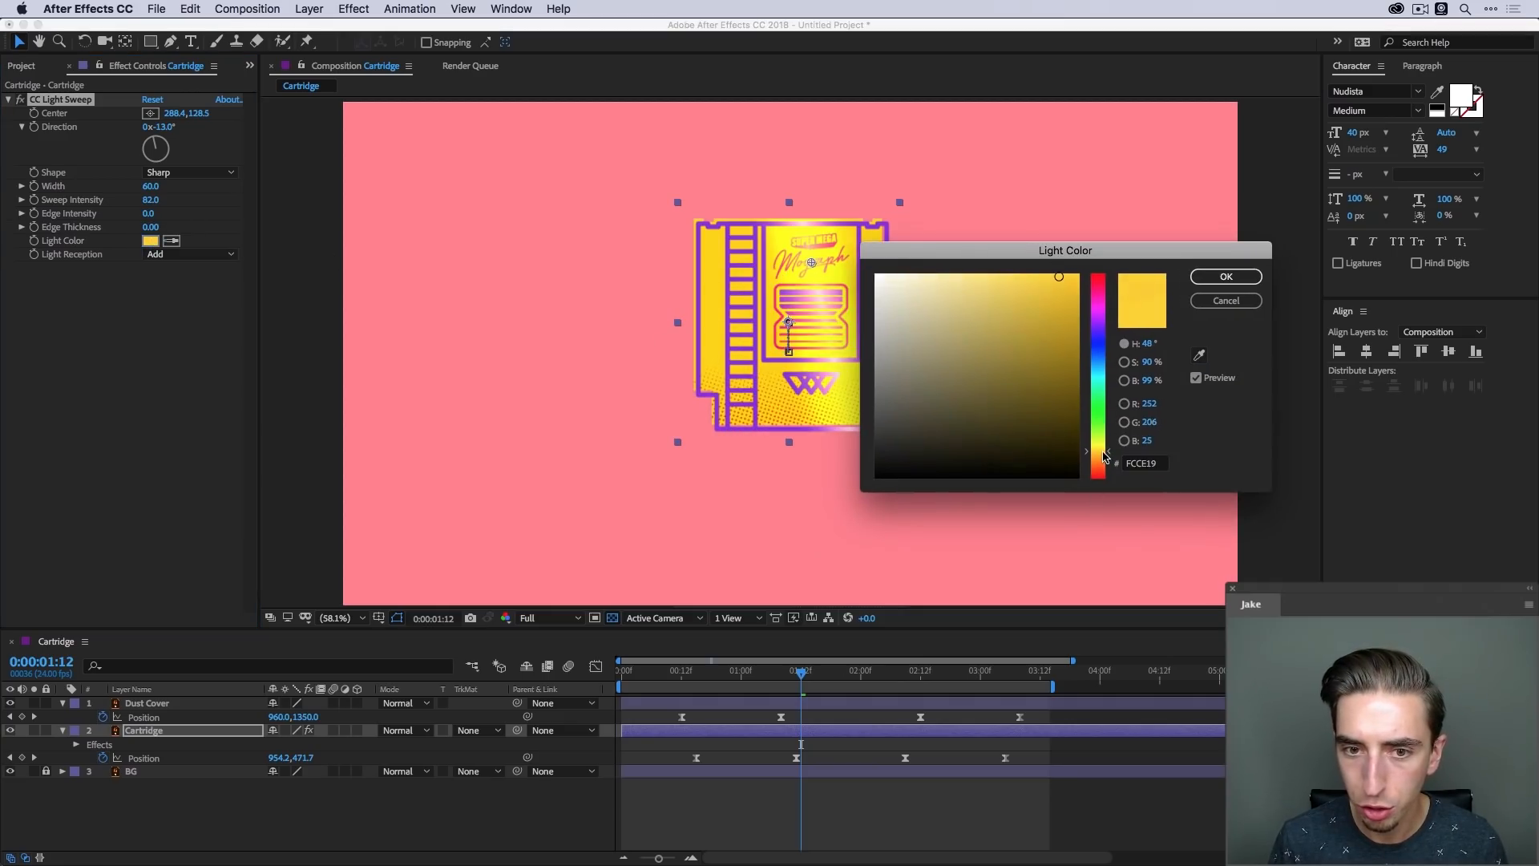
pyautogui.click(1079, 274)
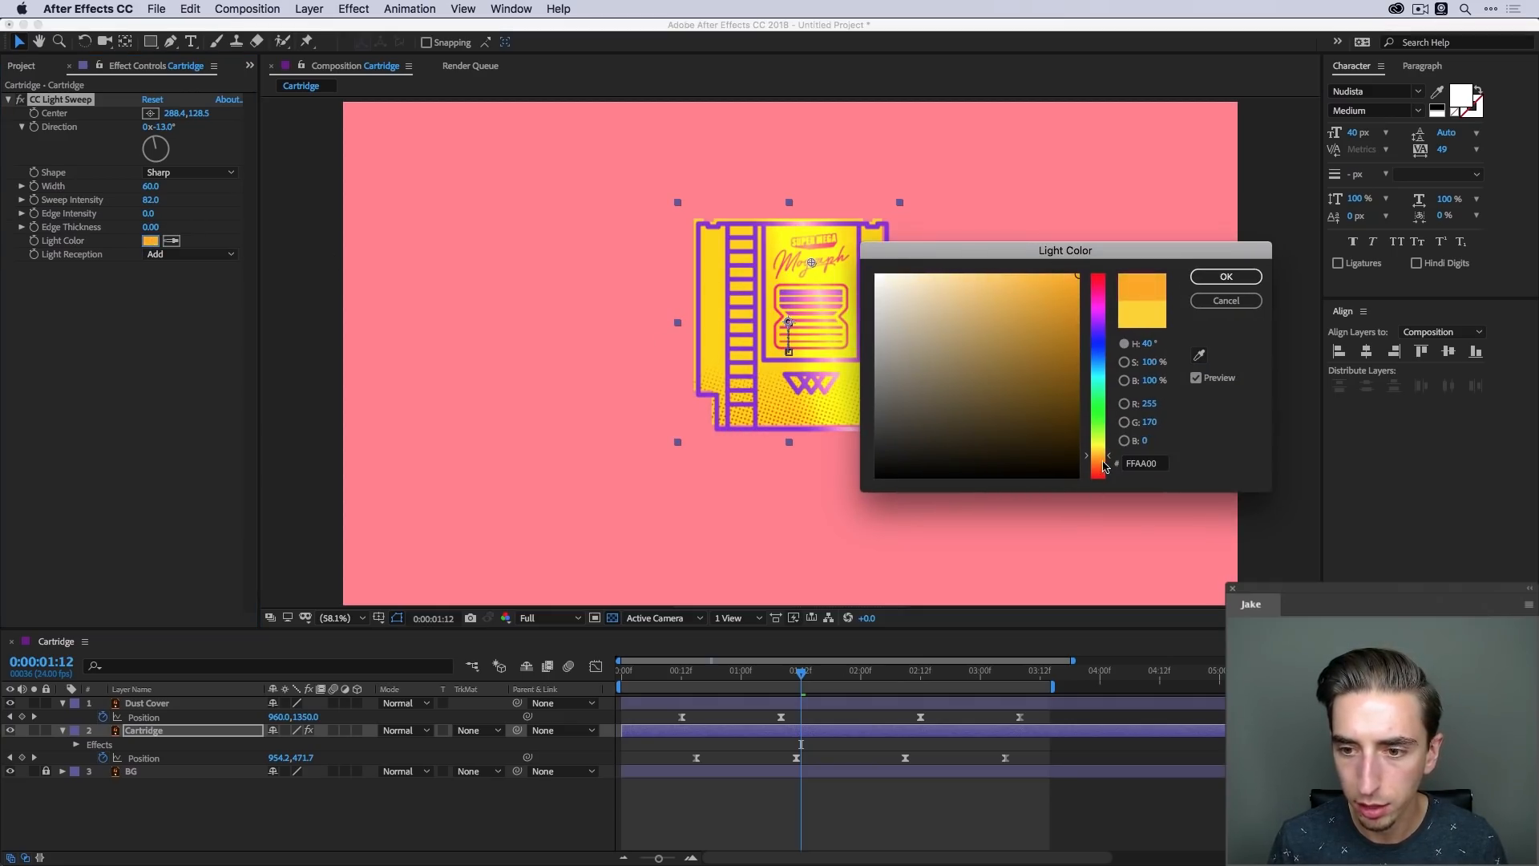
pyautogui.moveTo(1106, 459); pyautogui.dragTo(1108, 468)
pyautogui.click(1227, 276)
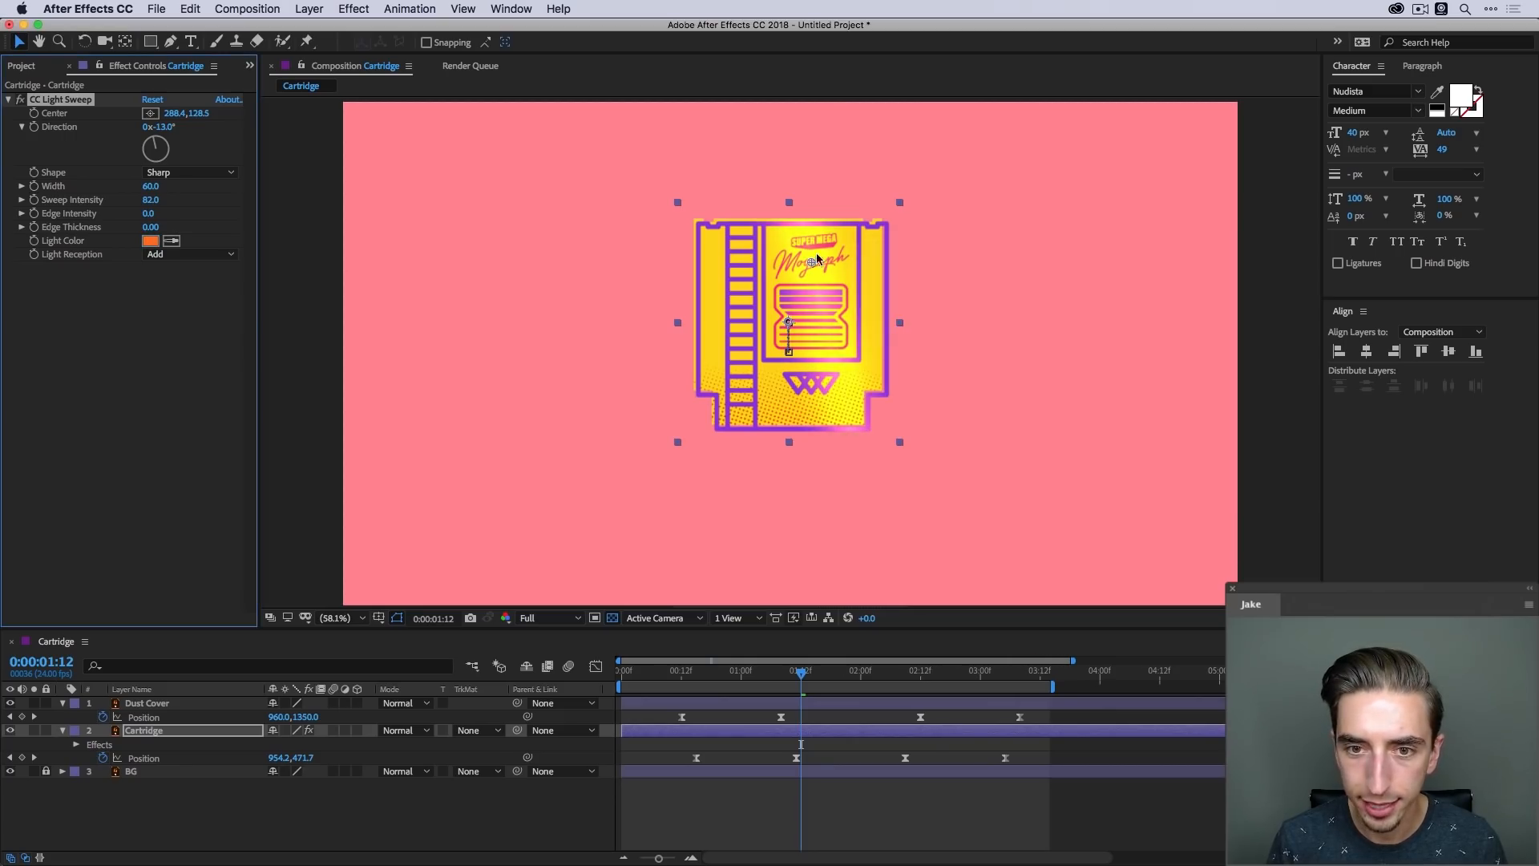
# Move the light sweep's Center past the cartridge's left edge to about -158.8, 128.5 and keyframe it at 0:00:01:12
pyautogui.moveTo(816, 269); pyautogui.dragTo(709, 292)
pyautogui.moveTo(850, 321); pyautogui.dragTo(605, 263)
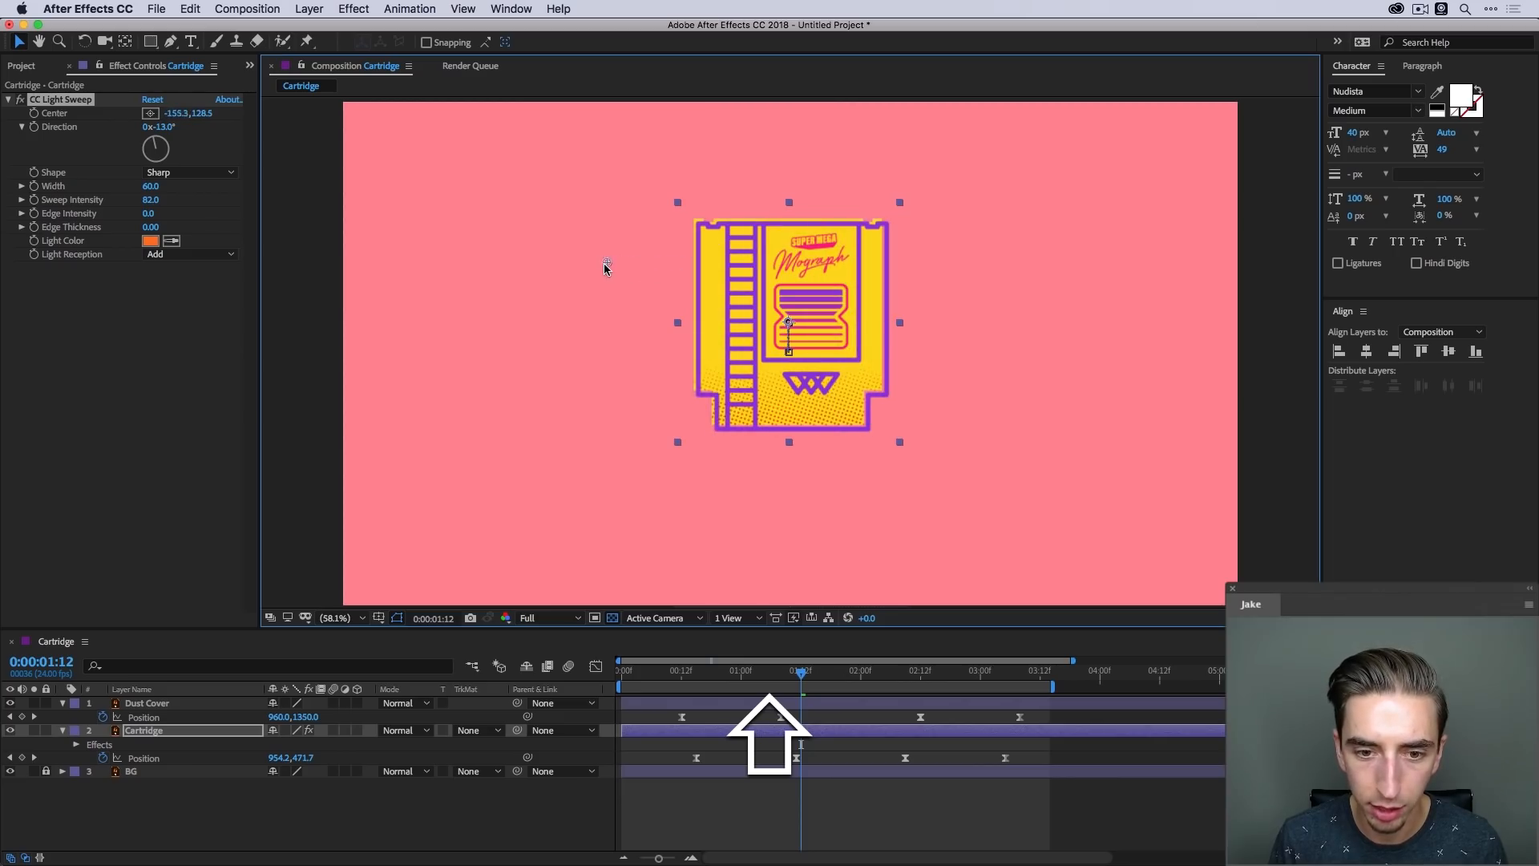
pyautogui.click(33, 114)
# Keyframe the light sweep's Center at 0:00:01:16 past the cartridge's right edge, at about 613.4, 128.5
pyautogui.click(814, 730)
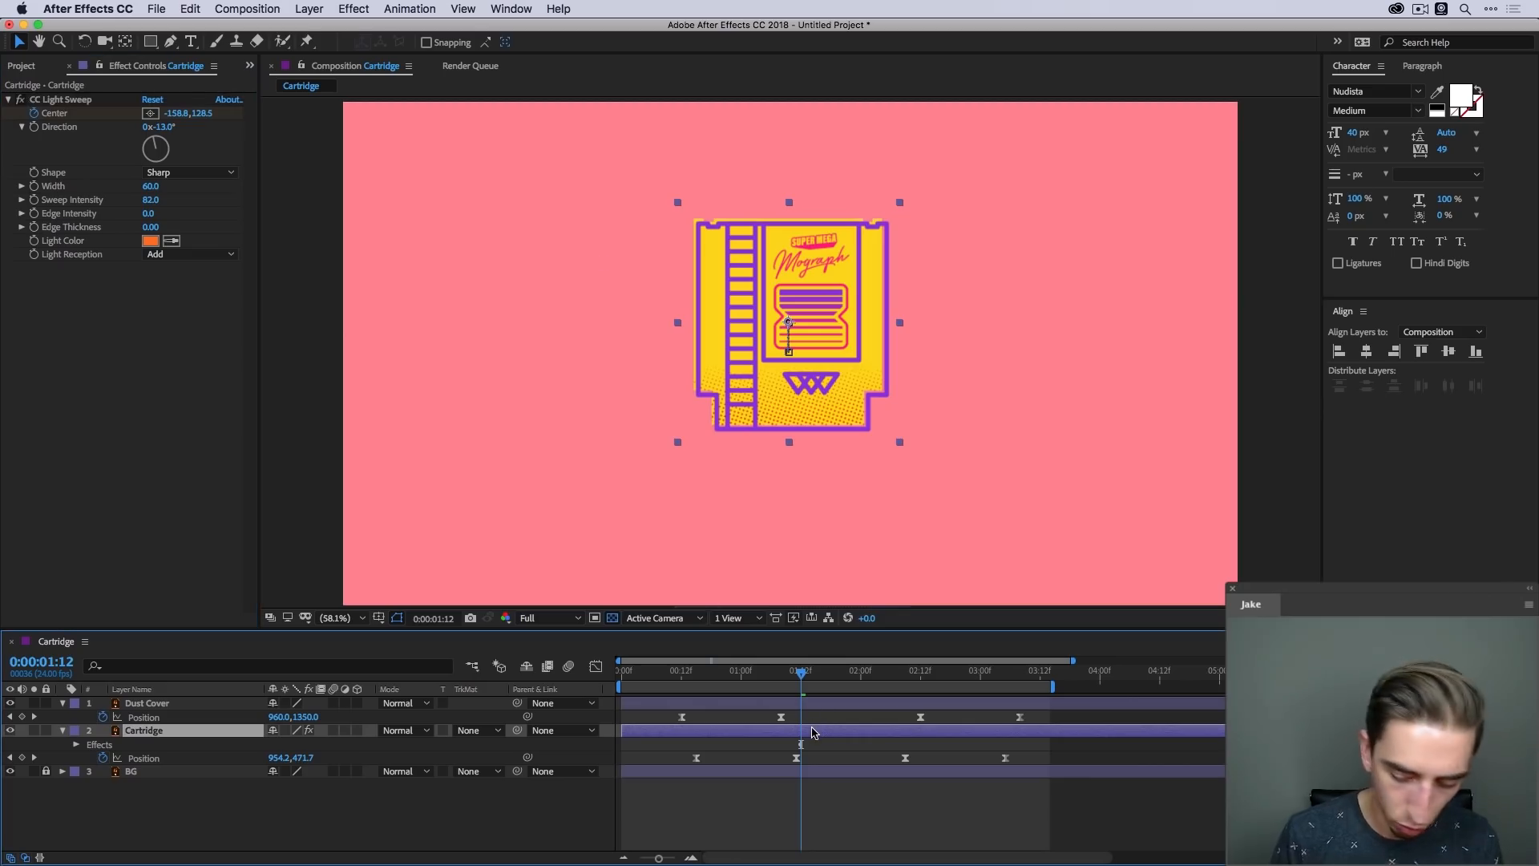
pyautogui.press('pagedown')
pyautogui.press('pagedown')
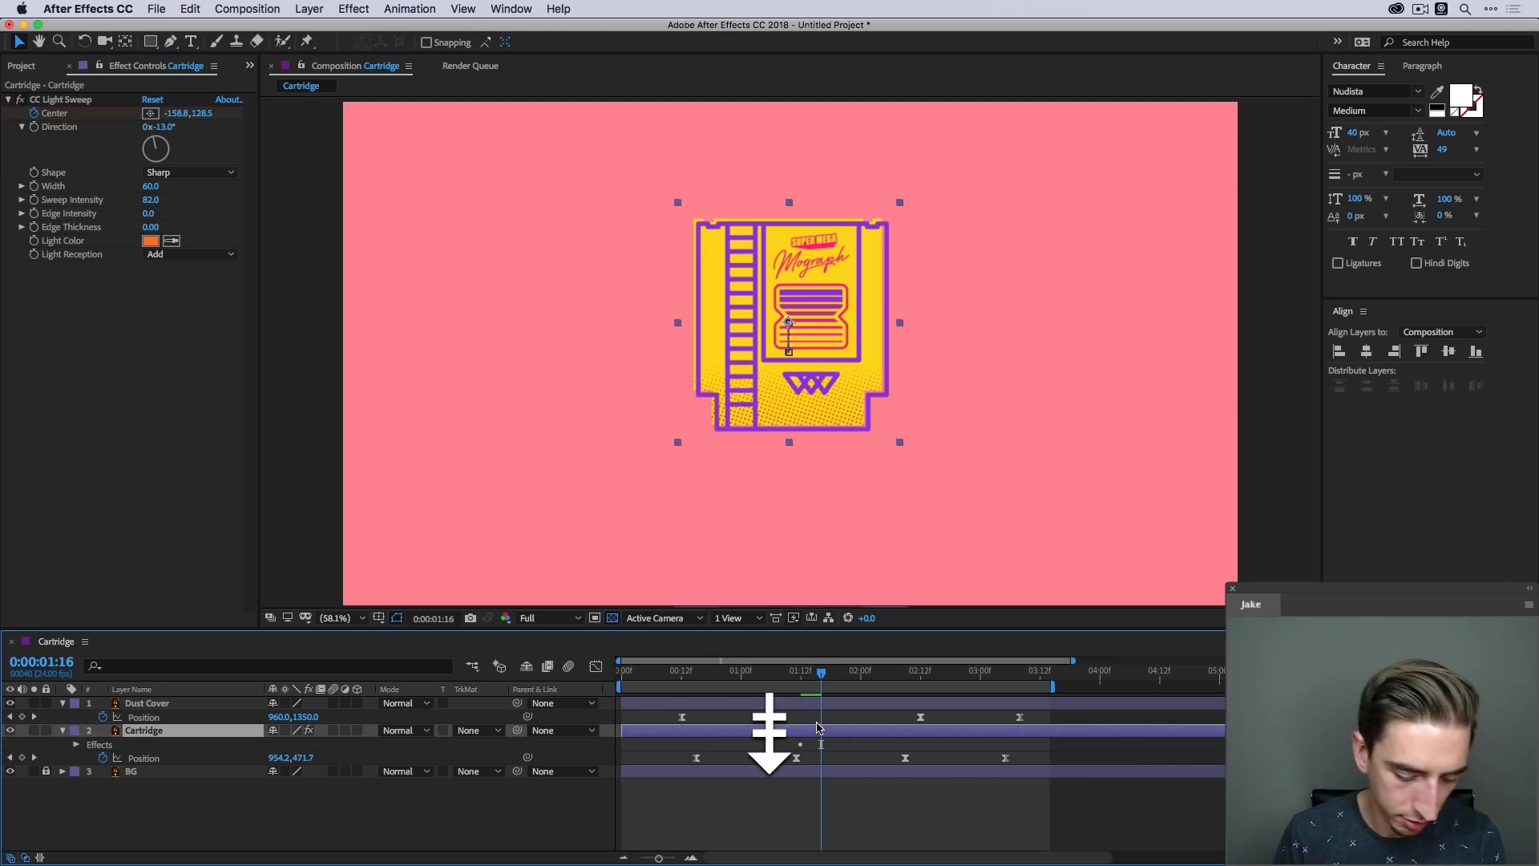
pyautogui.press('u')
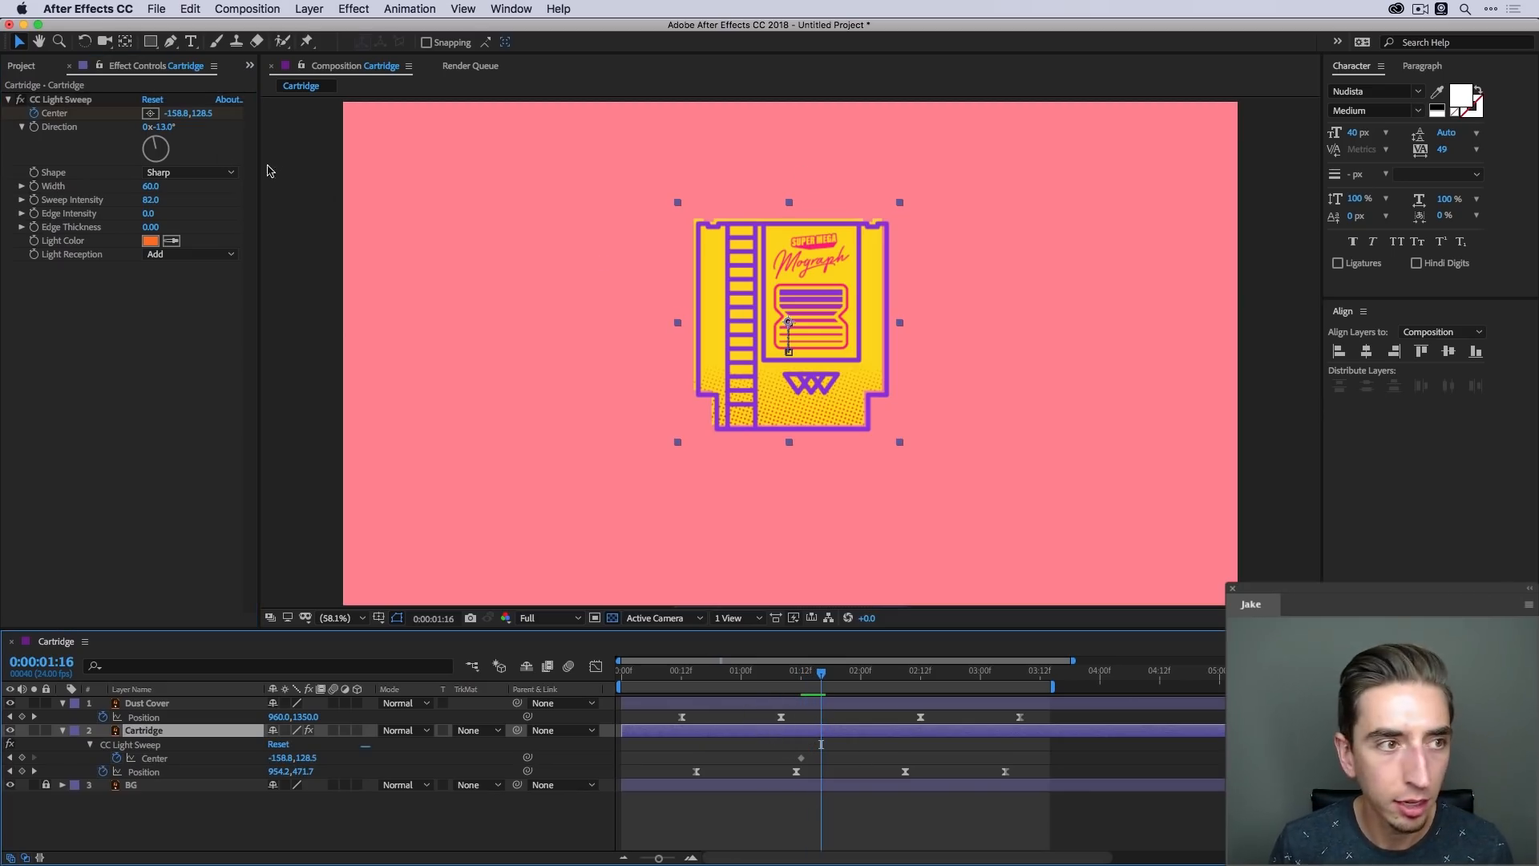
pyautogui.click(80, 100)
pyautogui.moveTo(600, 266); pyautogui.dragTo(940, 266)
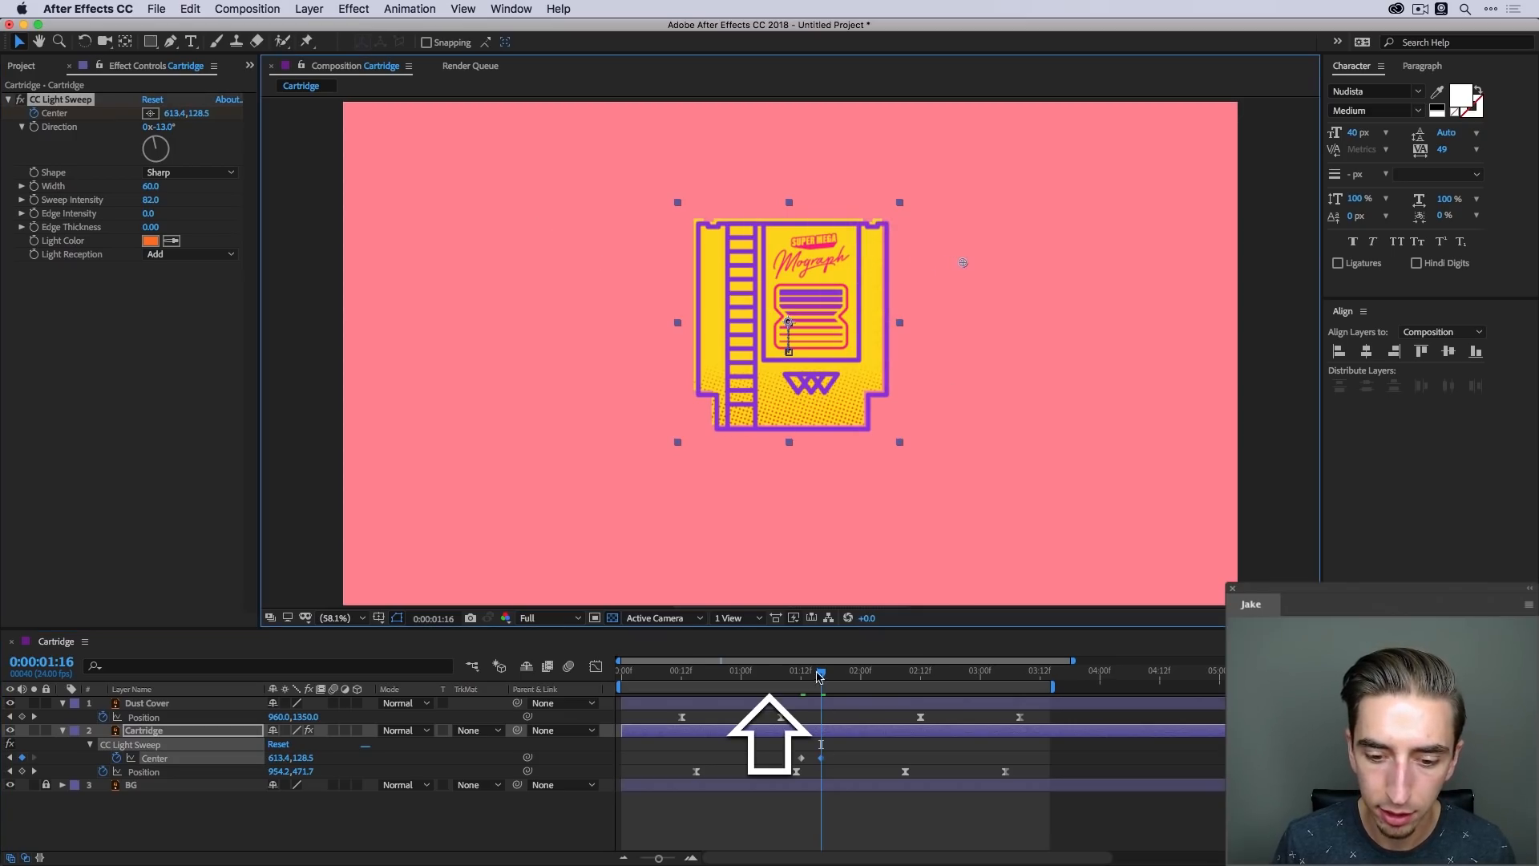
# Preview the light sweep and move its ending Center keyframe one frame later, to 0:00:01:17
pyautogui.press('space')
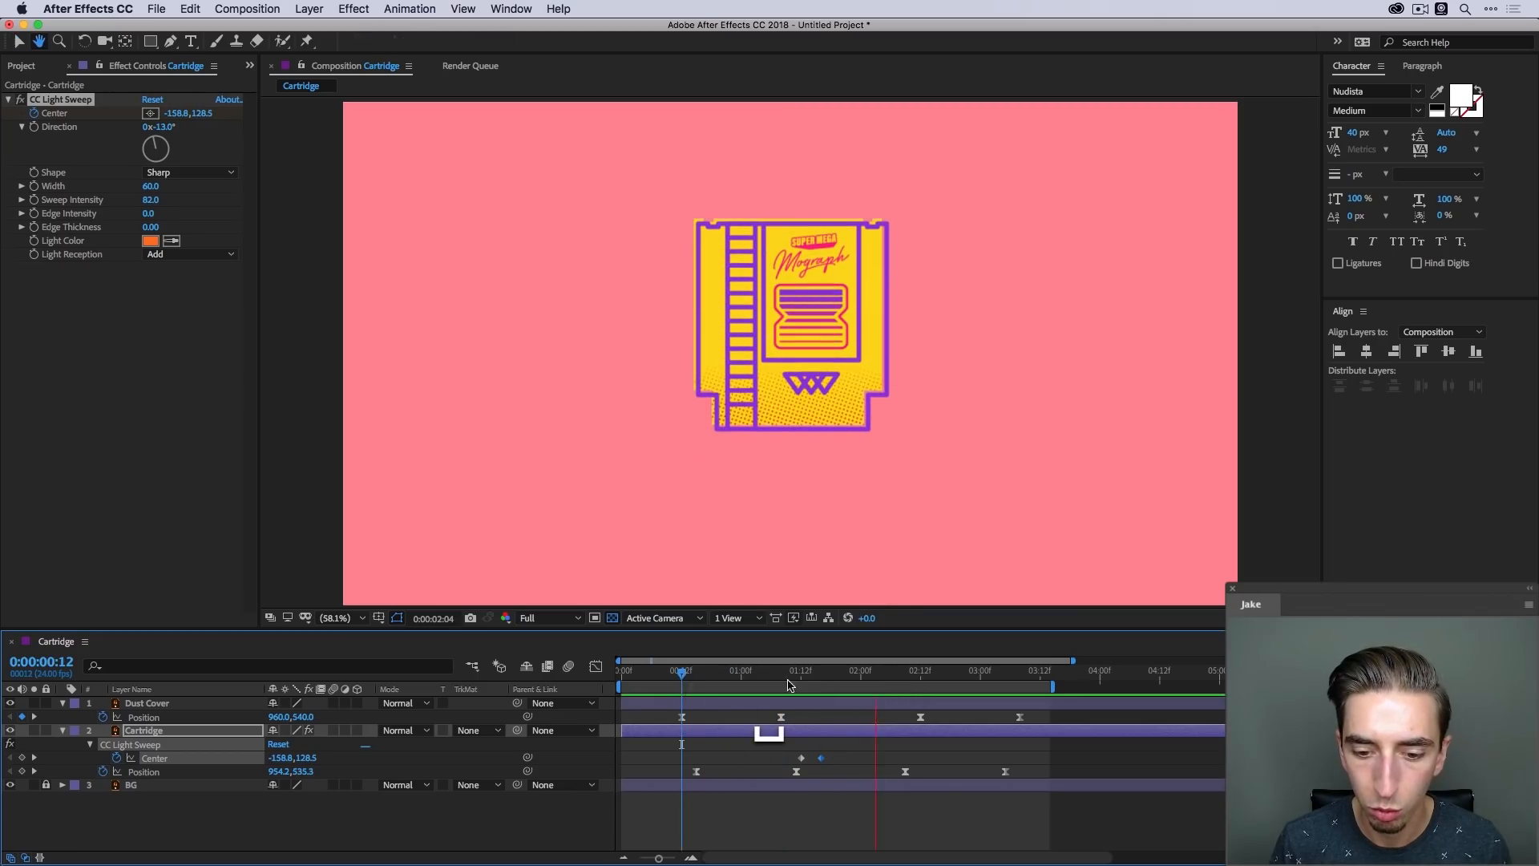
pyautogui.press('space')
pyautogui.click(756, 673)
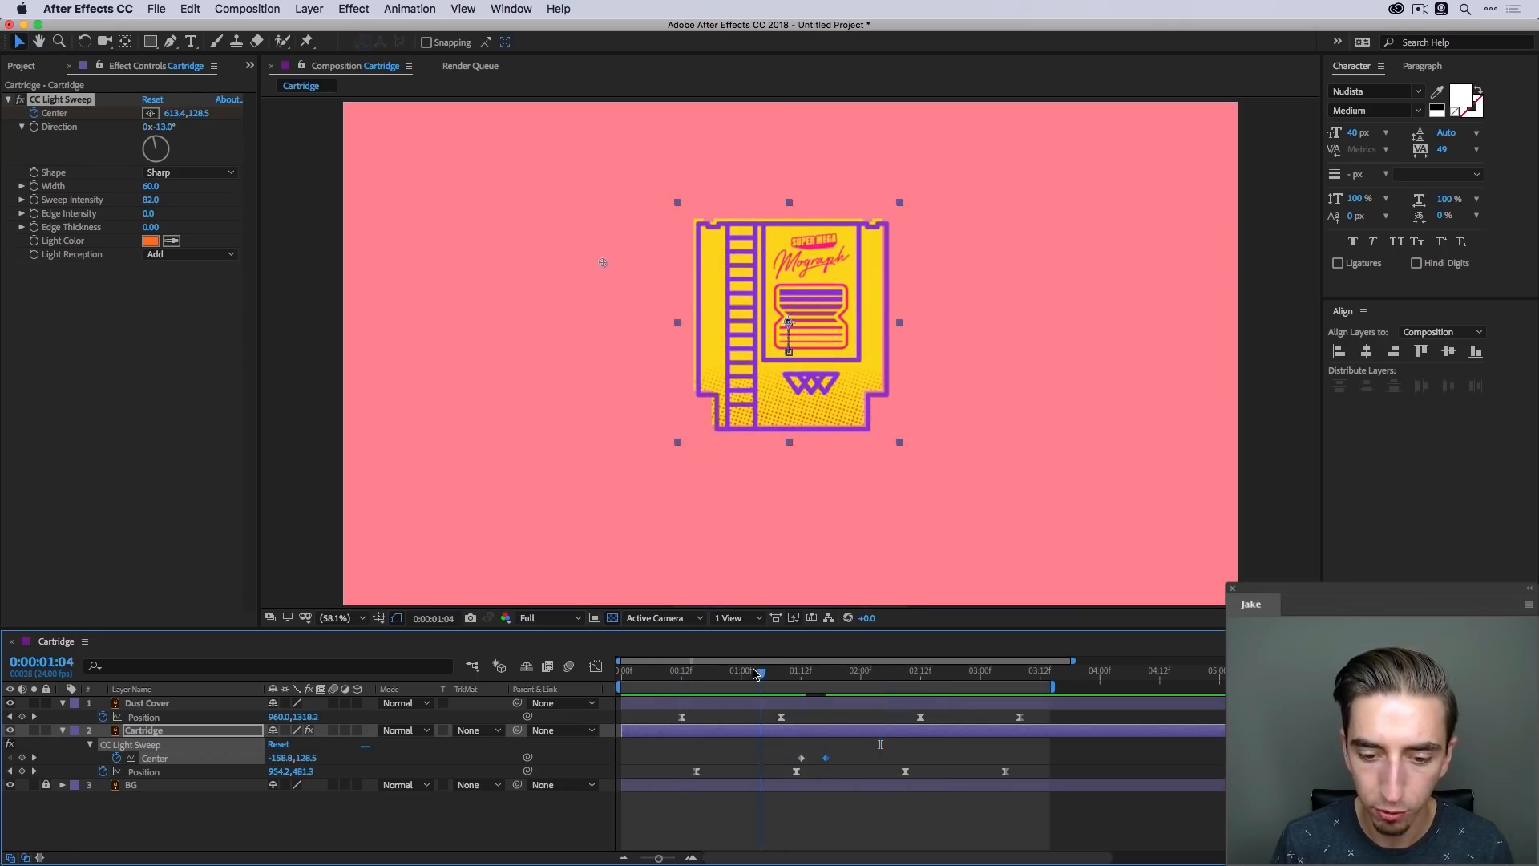
pyautogui.press('space')
# Set the light sweep's Sweep Intensity to 158 while at 0:00:01:14 and preview it
pyautogui.moveTo(759, 673); pyautogui.dragTo(812, 678)
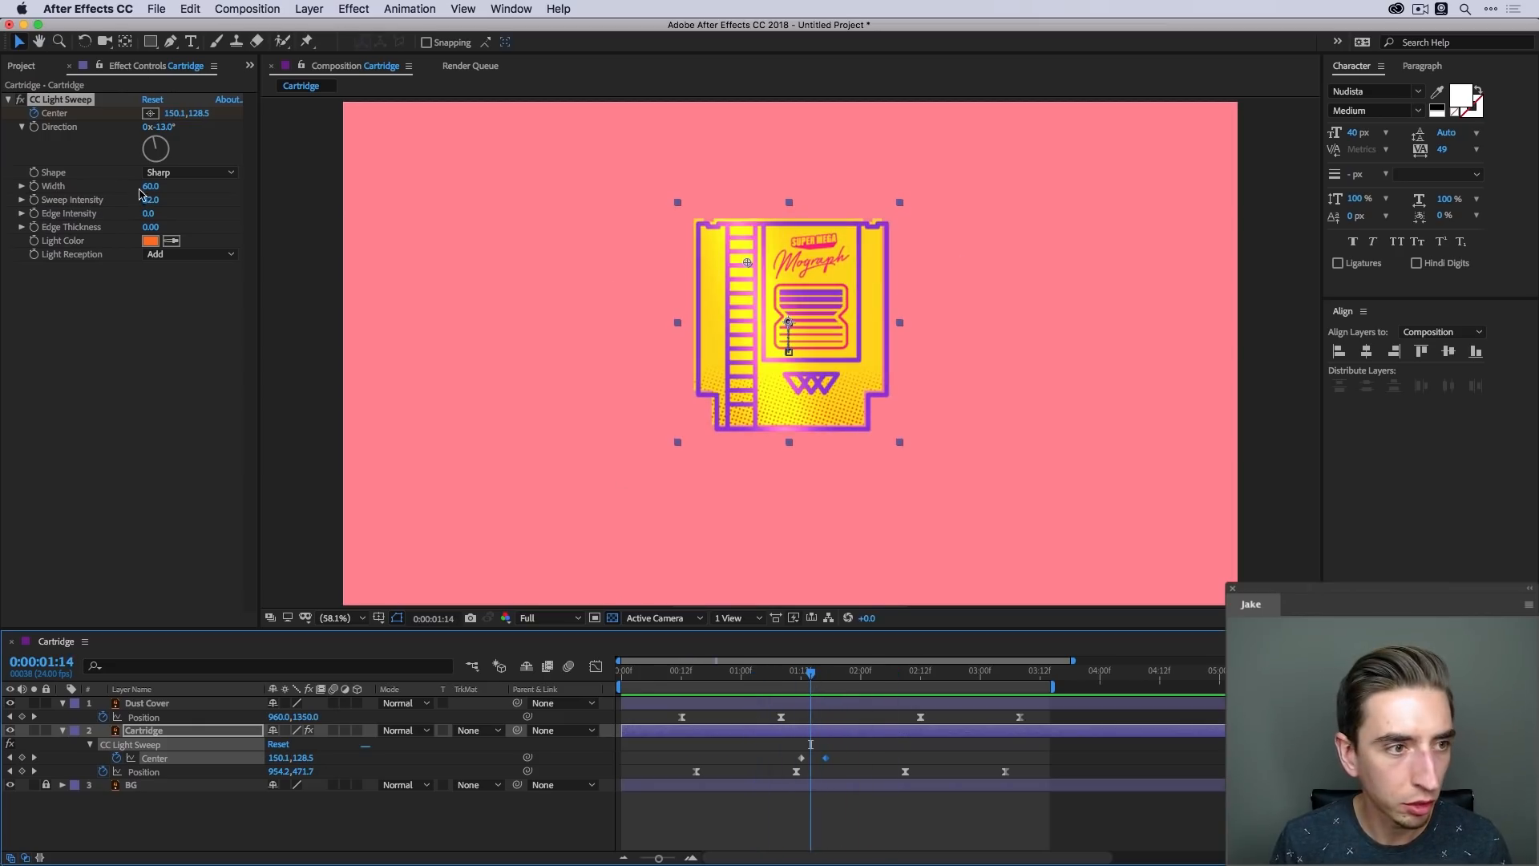
pyautogui.moveTo(152, 200); pyautogui.dragTo(204, 198)
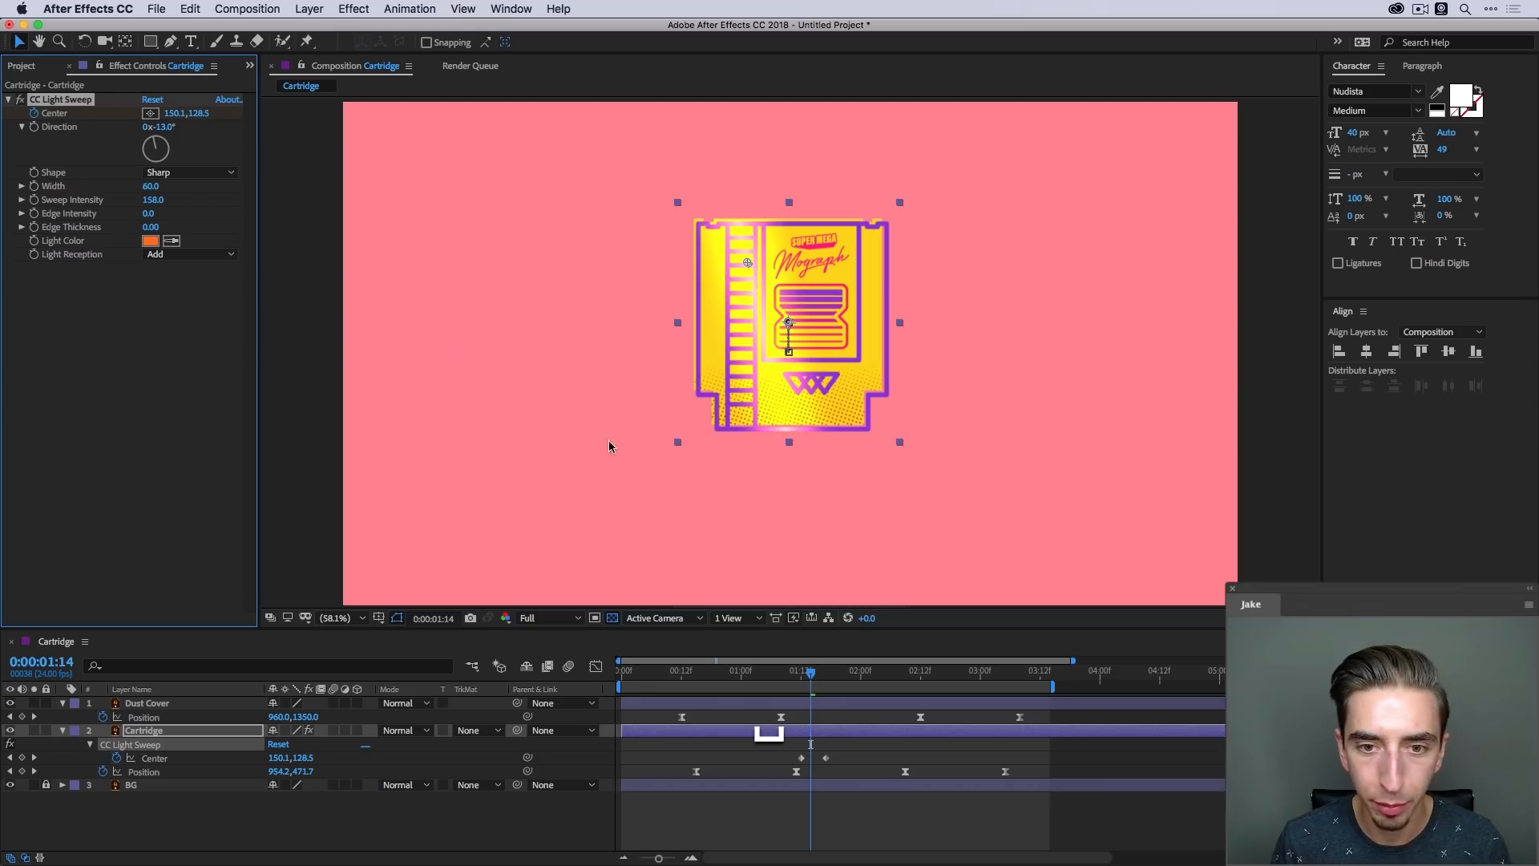
pyautogui.press('space')
pyautogui.press('space')
# Duplicate the CC Light Sweep effect while at 0:00:01:15 and set the copy's Width to 19
pyautogui.moveTo(806, 673)
pyautogui.mouseDown()
pyautogui.moveTo(776, 677)
pyautogui.moveTo(829, 677)
pyautogui.moveTo(815, 677)
pyautogui.mouseUp()
pyautogui.press('space')
pyautogui.press('super+d')
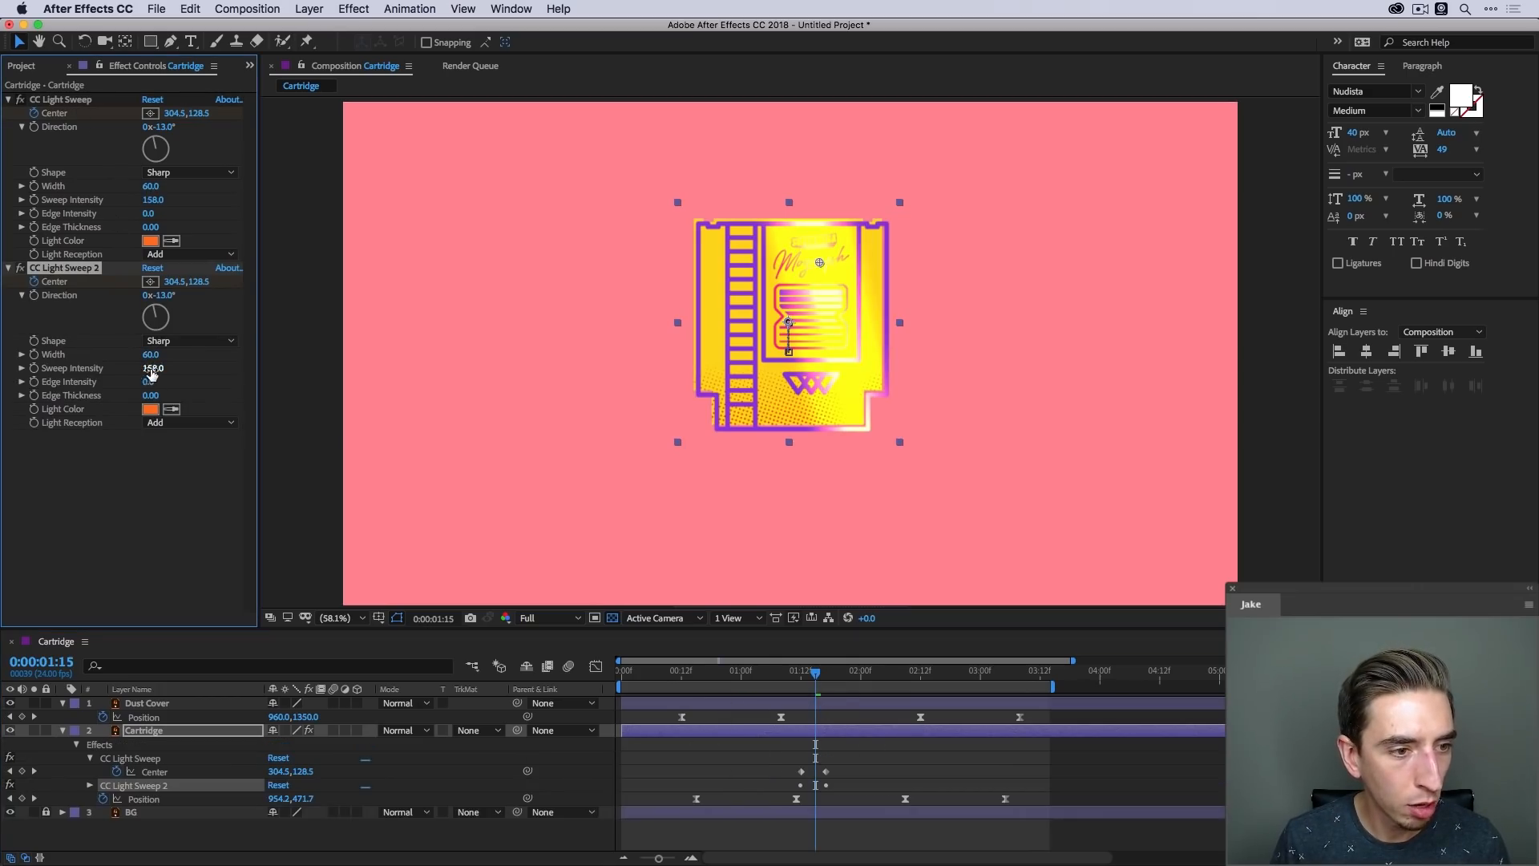
pyautogui.moveTo(142, 354); pyautogui.dragTo(128, 355)
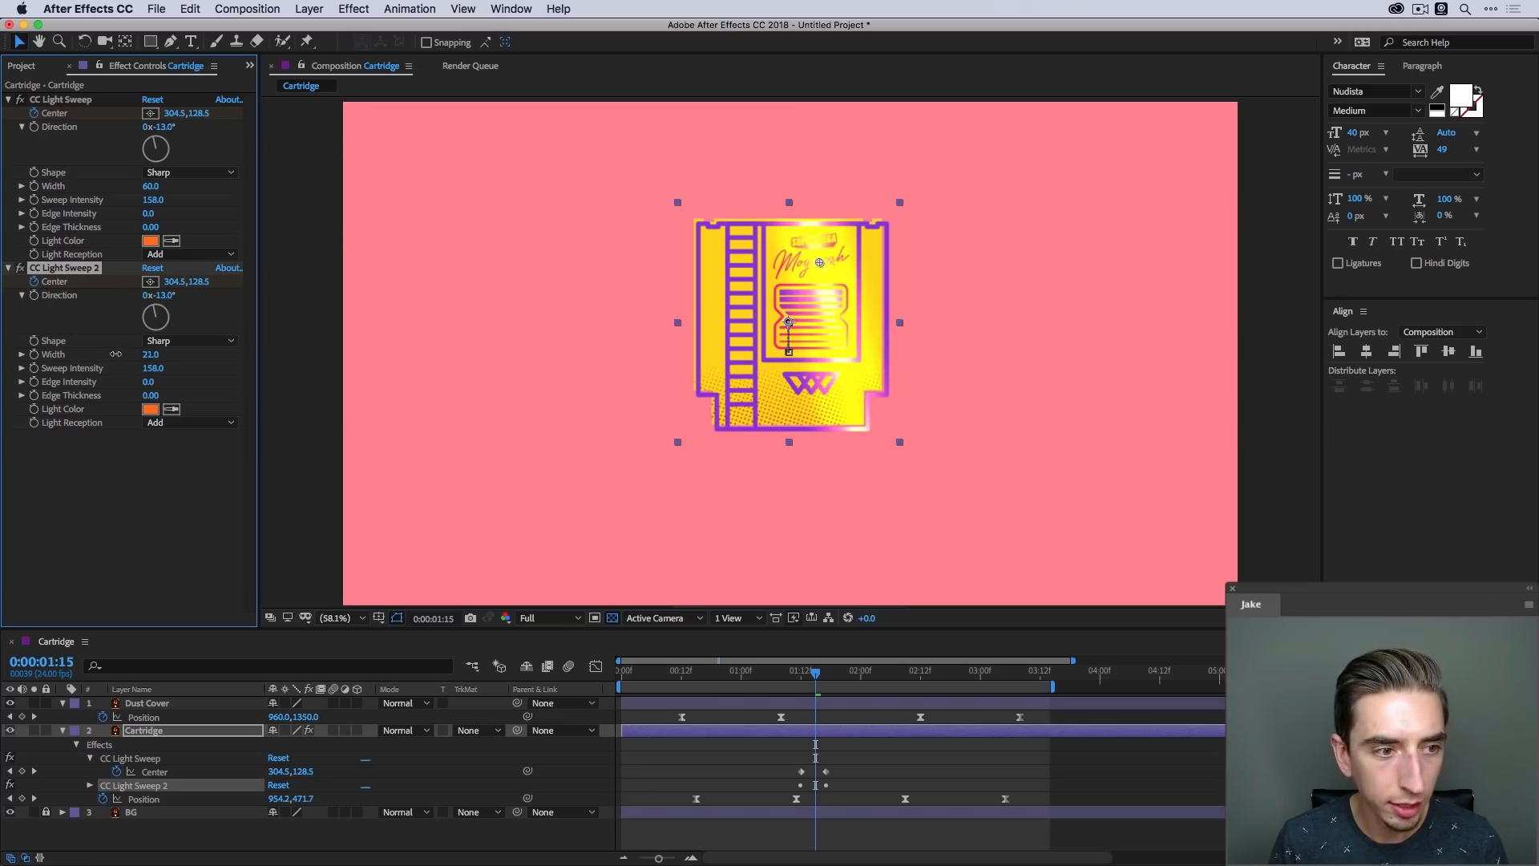
# Shift the second light sweep's Center keyframes one frame later and preview both sweeps together
pyautogui.press('u')
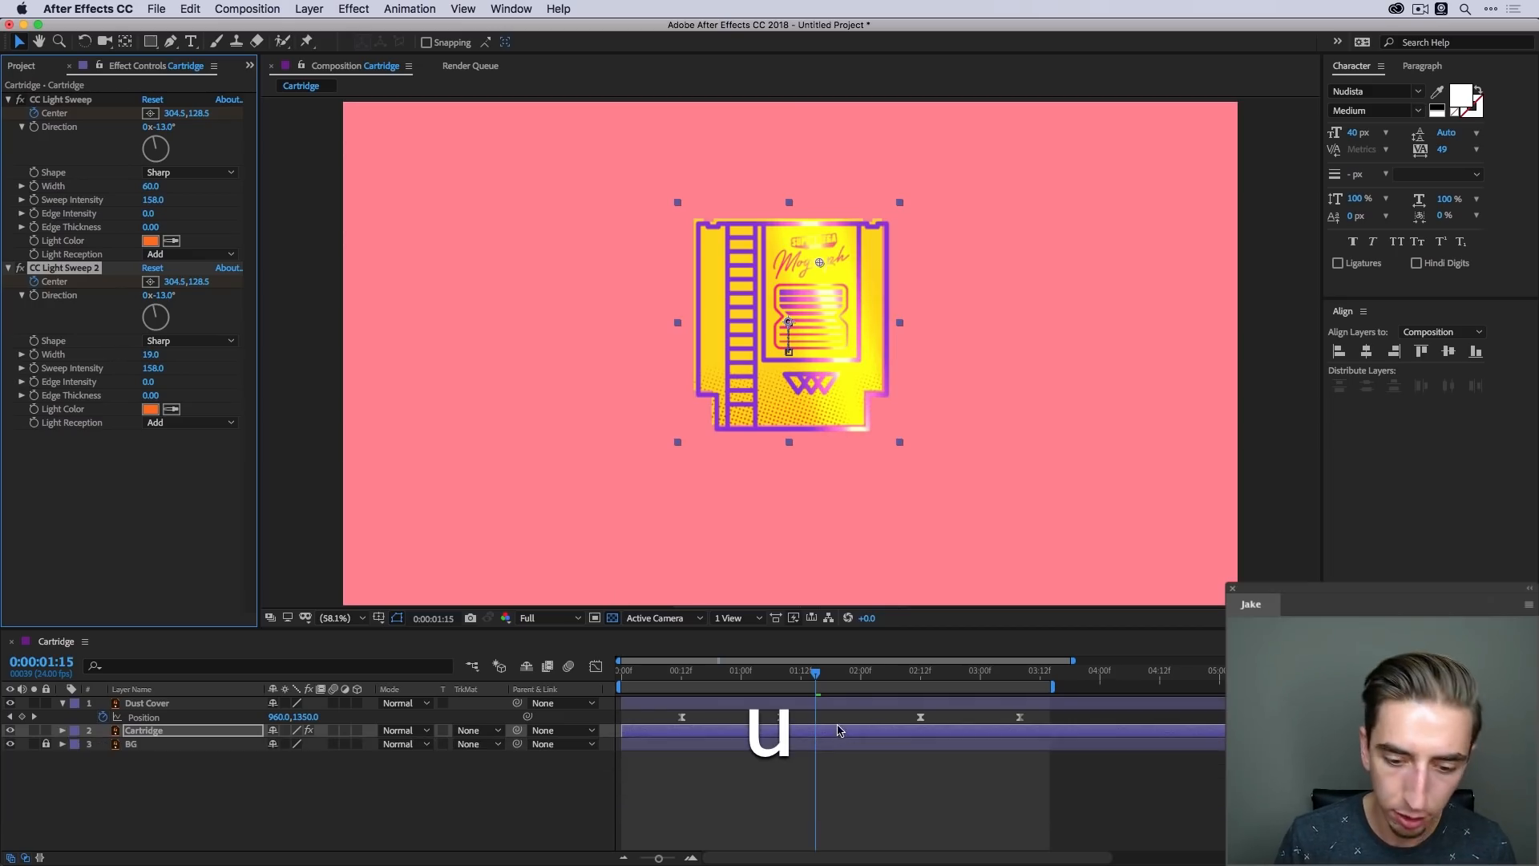
pyautogui.moveTo(842, 781); pyautogui.dragTo(807, 788)
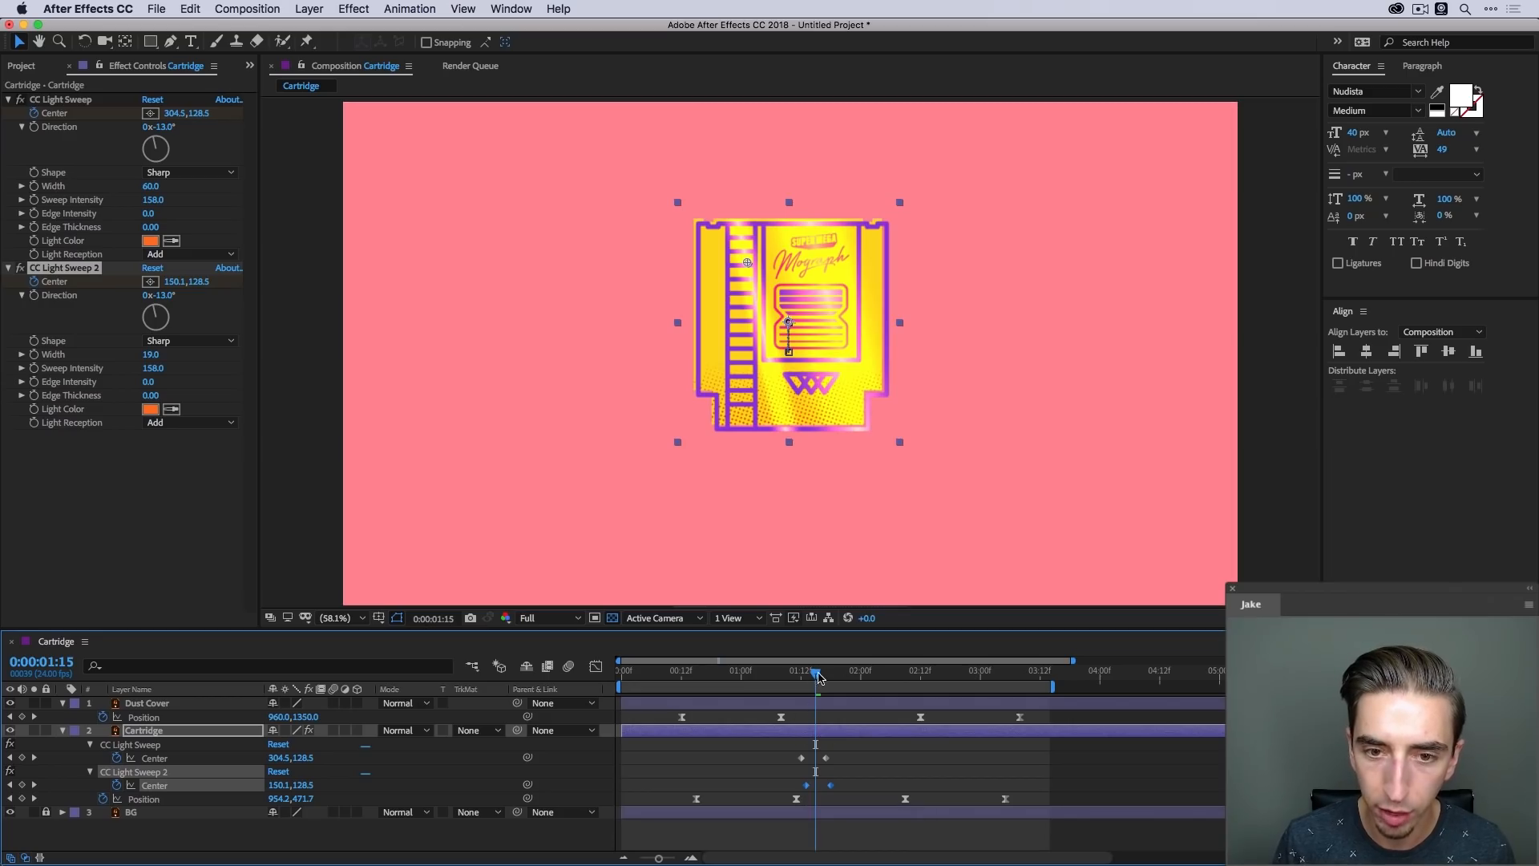
pyautogui.press('space')
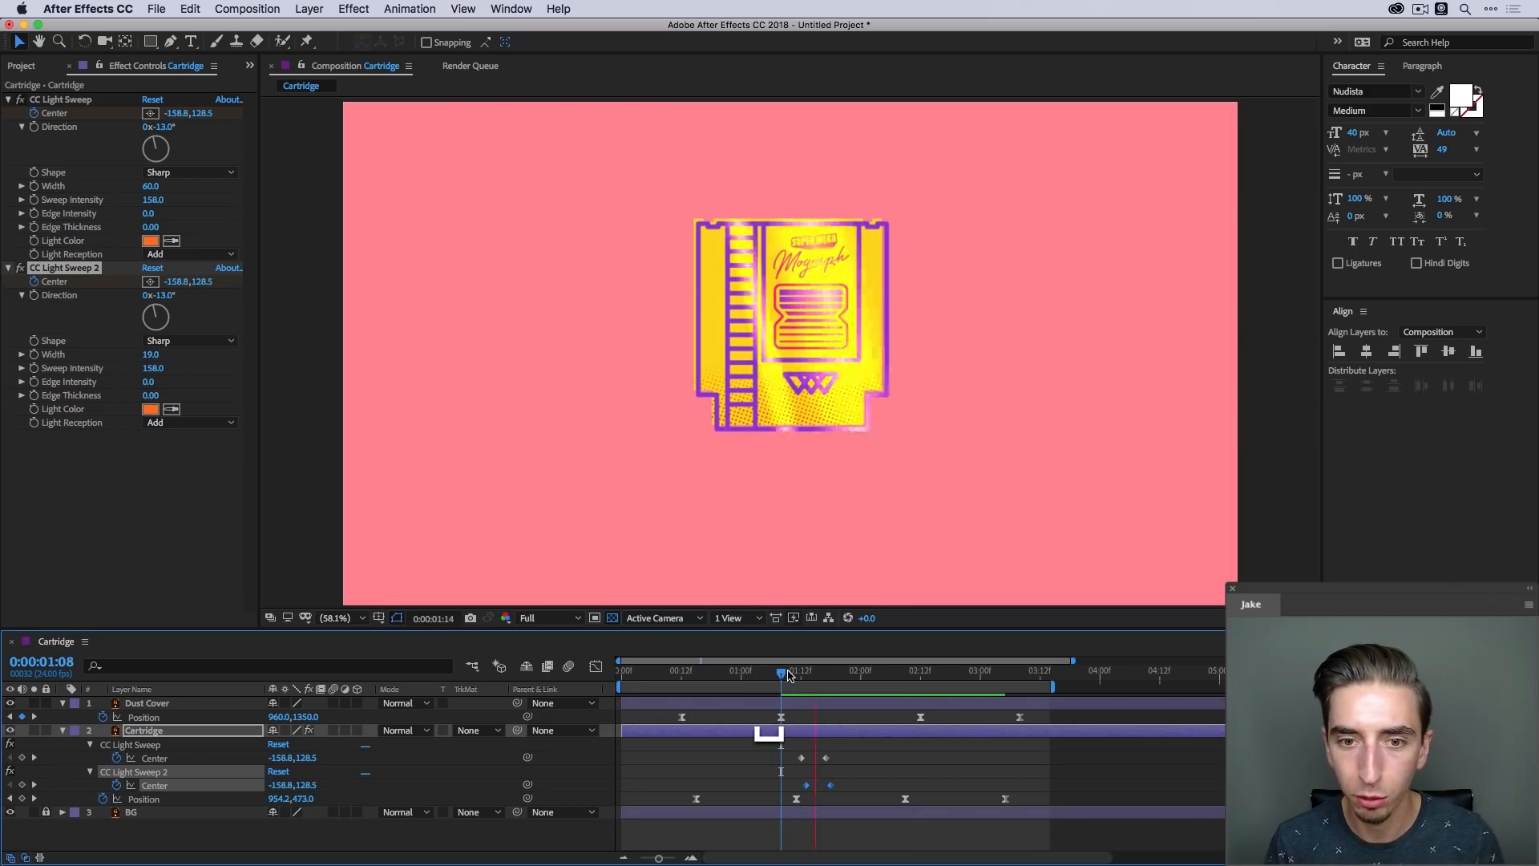
pyautogui.moveTo(790, 676); pyautogui.dragTo(839, 683)
pyautogui.press('space')
pyautogui.click(806, 677)
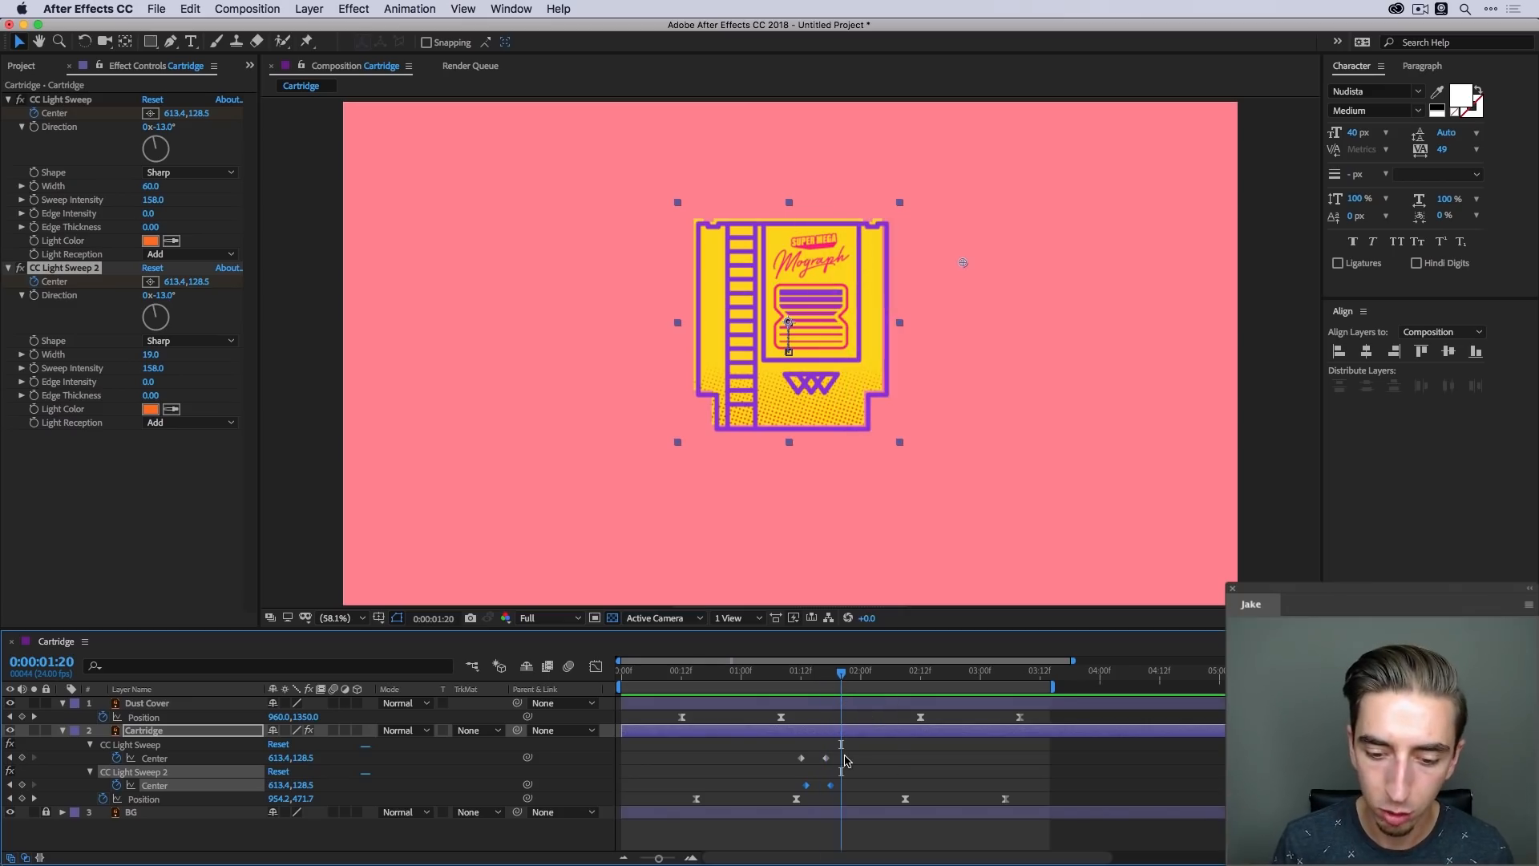
# Copy both light sweeps' Center keyframes and paste them so the repeats start at 0:00:01:18 and 0:00:01:19
pyautogui.moveTo(844, 756)
pyautogui.mouseDown()
pyautogui.moveTo(788, 791)
pyautogui.moveTo(855, 764)
pyautogui.moveTo(801, 760)
pyautogui.moveTo(798, 784)
pyautogui.moveTo(848, 785)
pyautogui.moveTo(872, 762)
pyautogui.moveTo(838, 792)
pyautogui.moveTo(833, 763)
pyautogui.mouseUp()
pyautogui.press('super+c')
pyautogui.press('super+v')
pyautogui.press('super+c')
pyautogui.press('super+v')
# Step through the repeated light sweeps frame by frame and preview them from 0:00:01:10
pyautogui.click(823, 673)
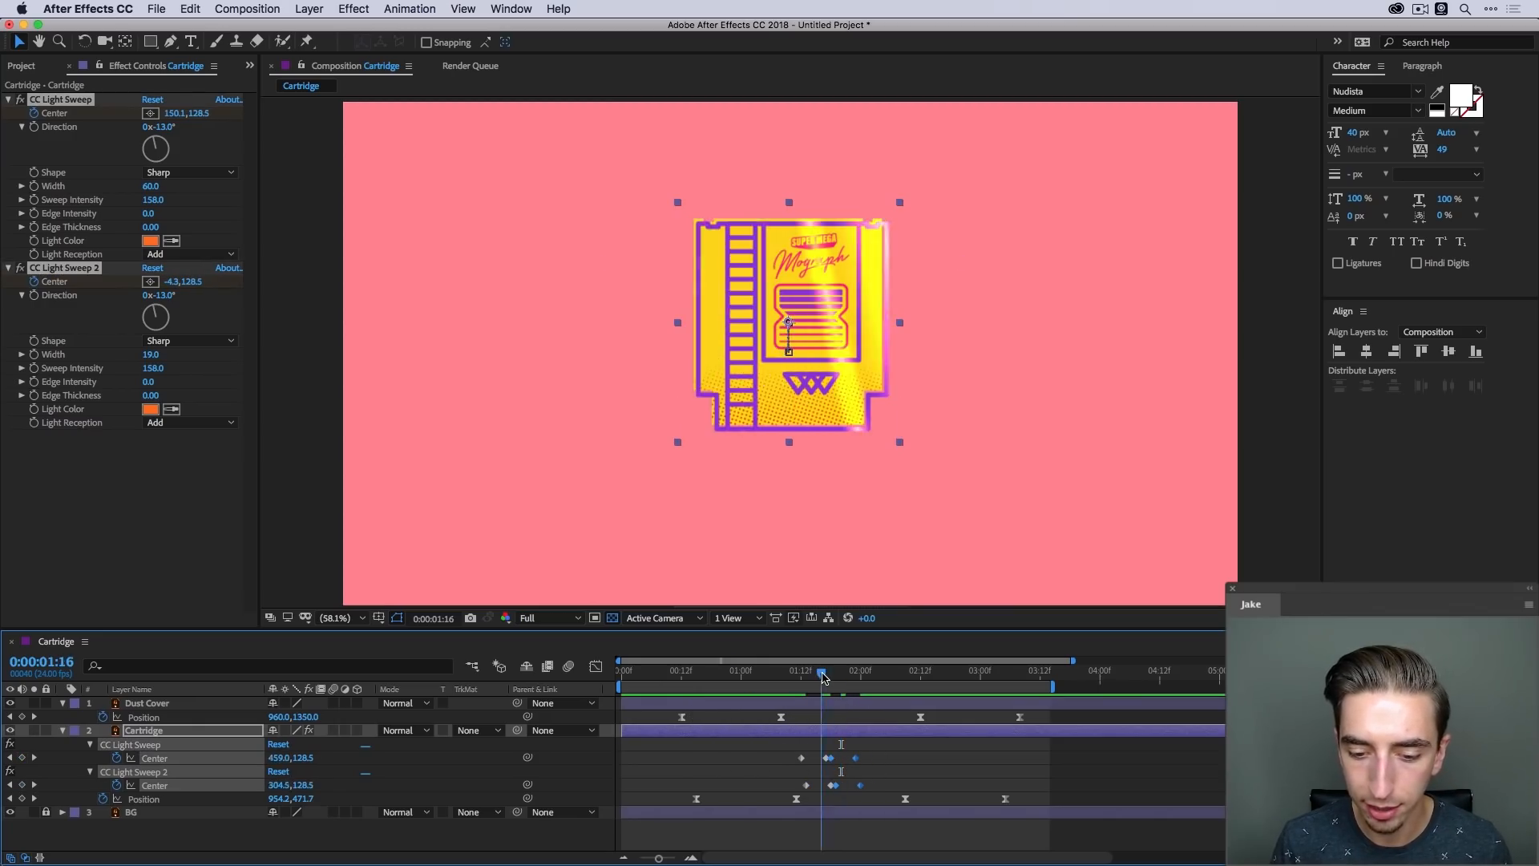
pyautogui.press('pagedown')
pyautogui.press('pagedown')
pyautogui.press('pagedown')
pyautogui.press('pagedown')
pyautogui.press('pagedown')
pyautogui.moveTo(828, 683); pyautogui.dragTo(791, 681)
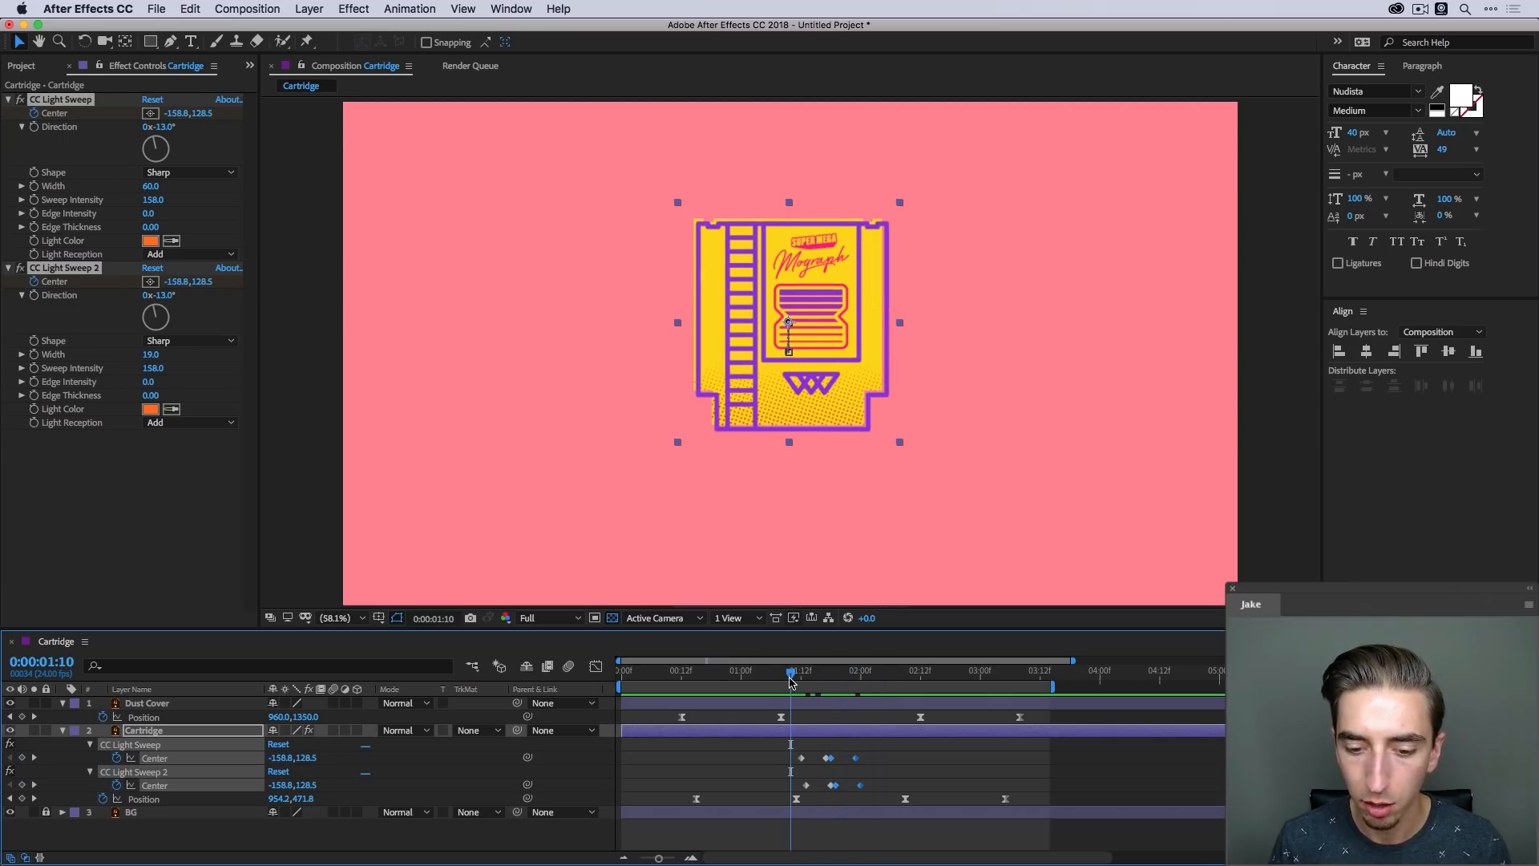
pyautogui.press('space')
pyautogui.press('space')
pyautogui.click(791, 683)
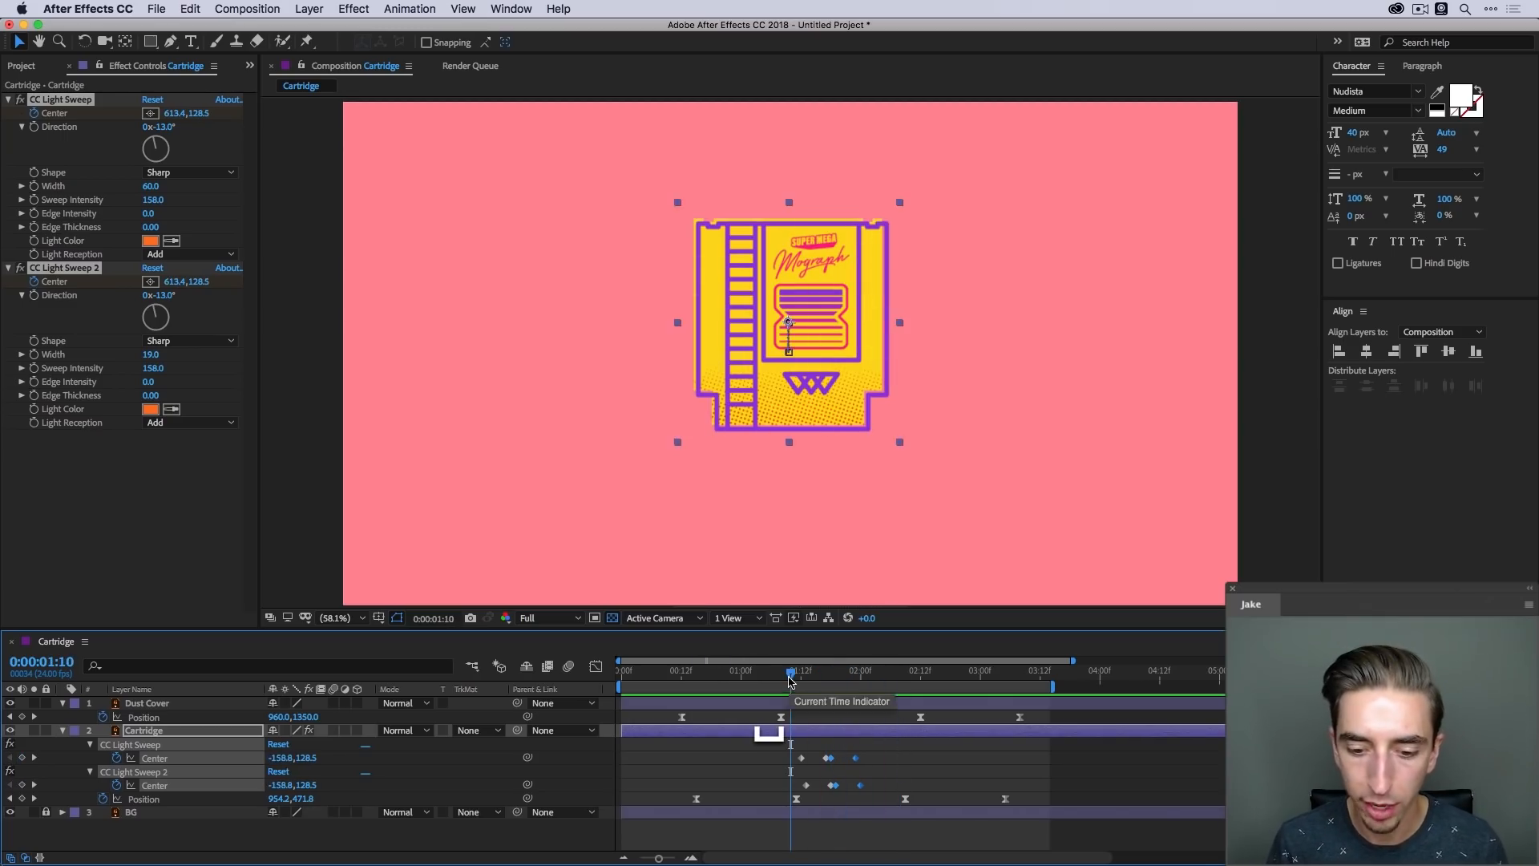
pyautogui.press('space')
pyautogui.press('space')
# Show the second light sweep's Center keyframes in the Graph Editor and allow keyframes between frames
pyautogui.moveTo(828, 681); pyautogui.dragTo(817, 678)
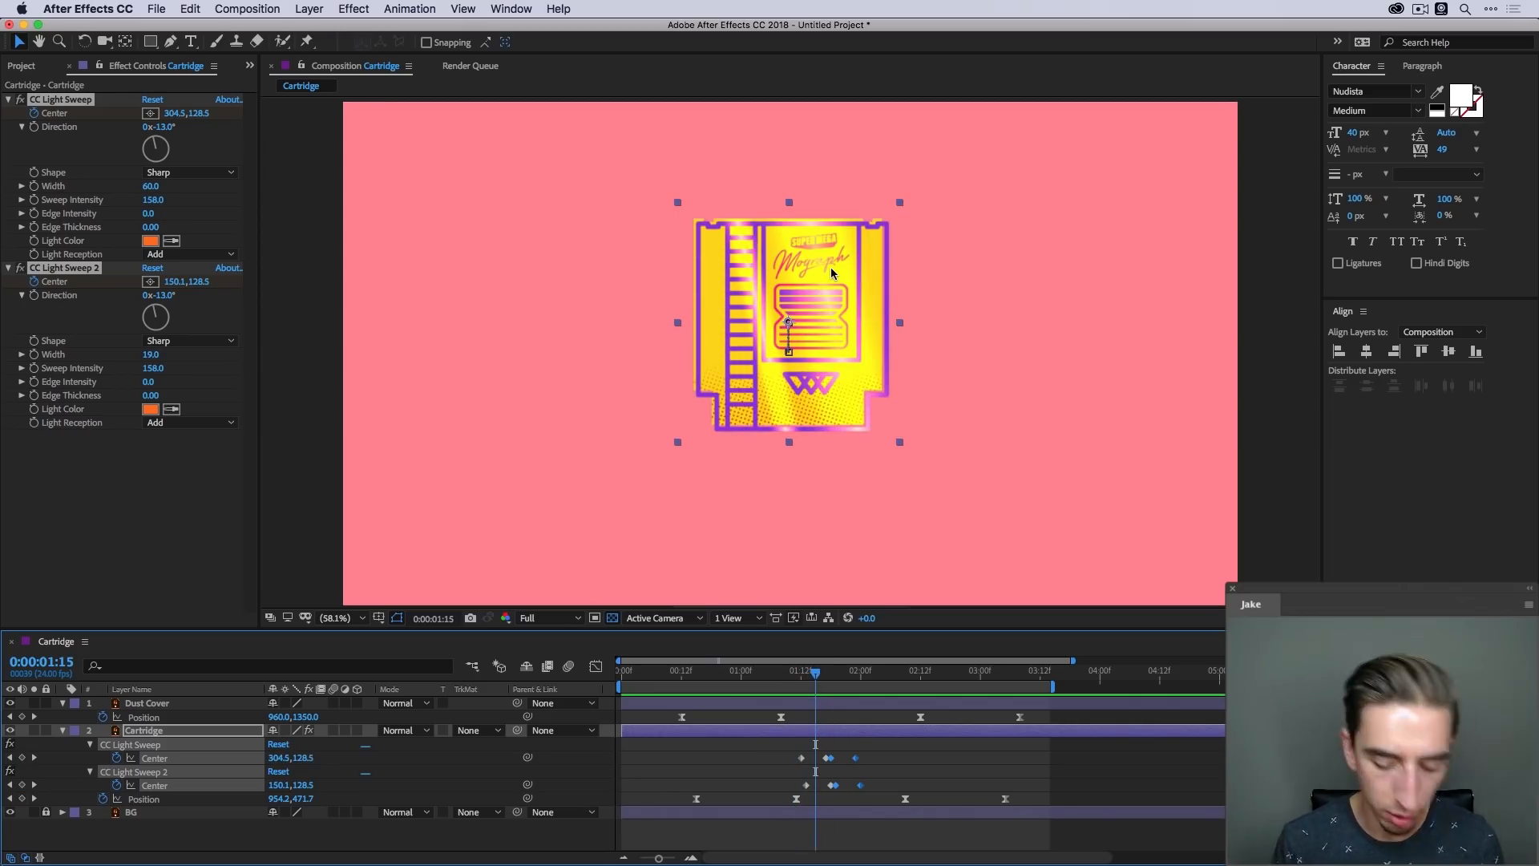
pyautogui.press('=')
pyautogui.press('=')
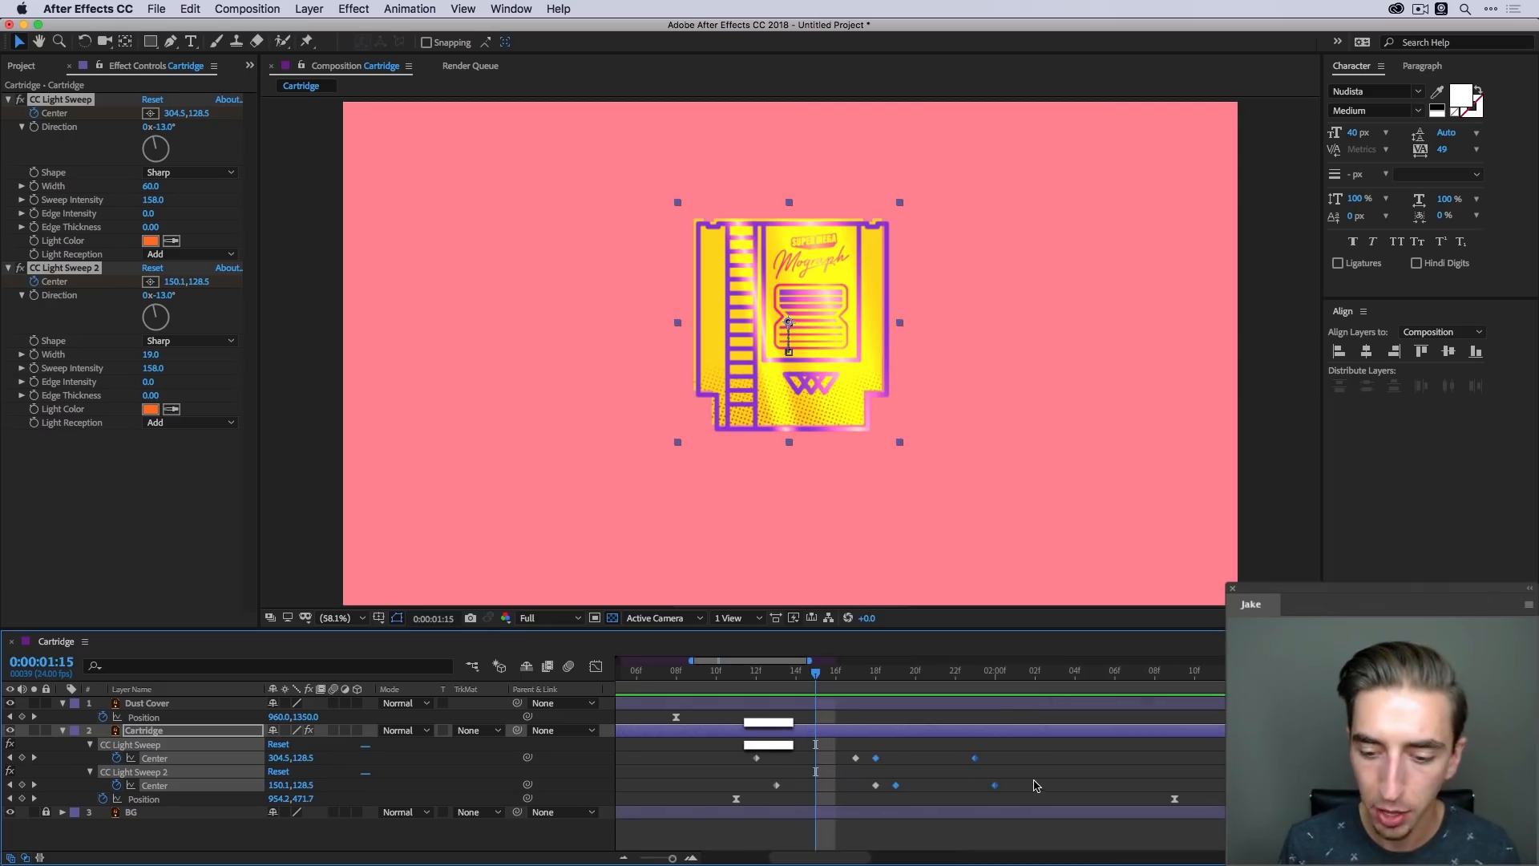
pyautogui.moveTo(1035, 781); pyautogui.dragTo(766, 795)
pyautogui.click(596, 667)
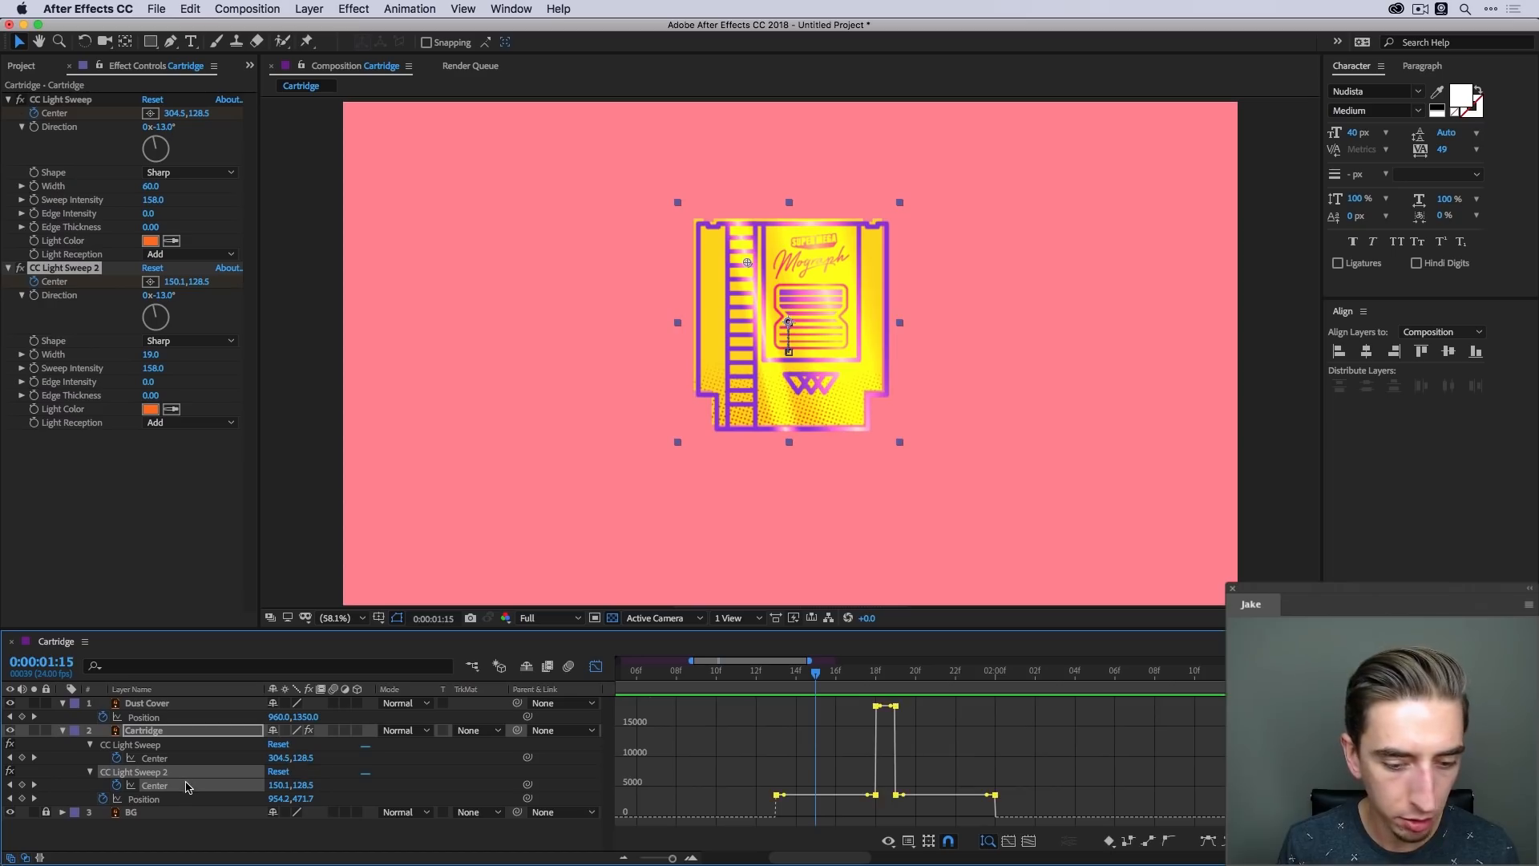
pyautogui.click(909, 840)
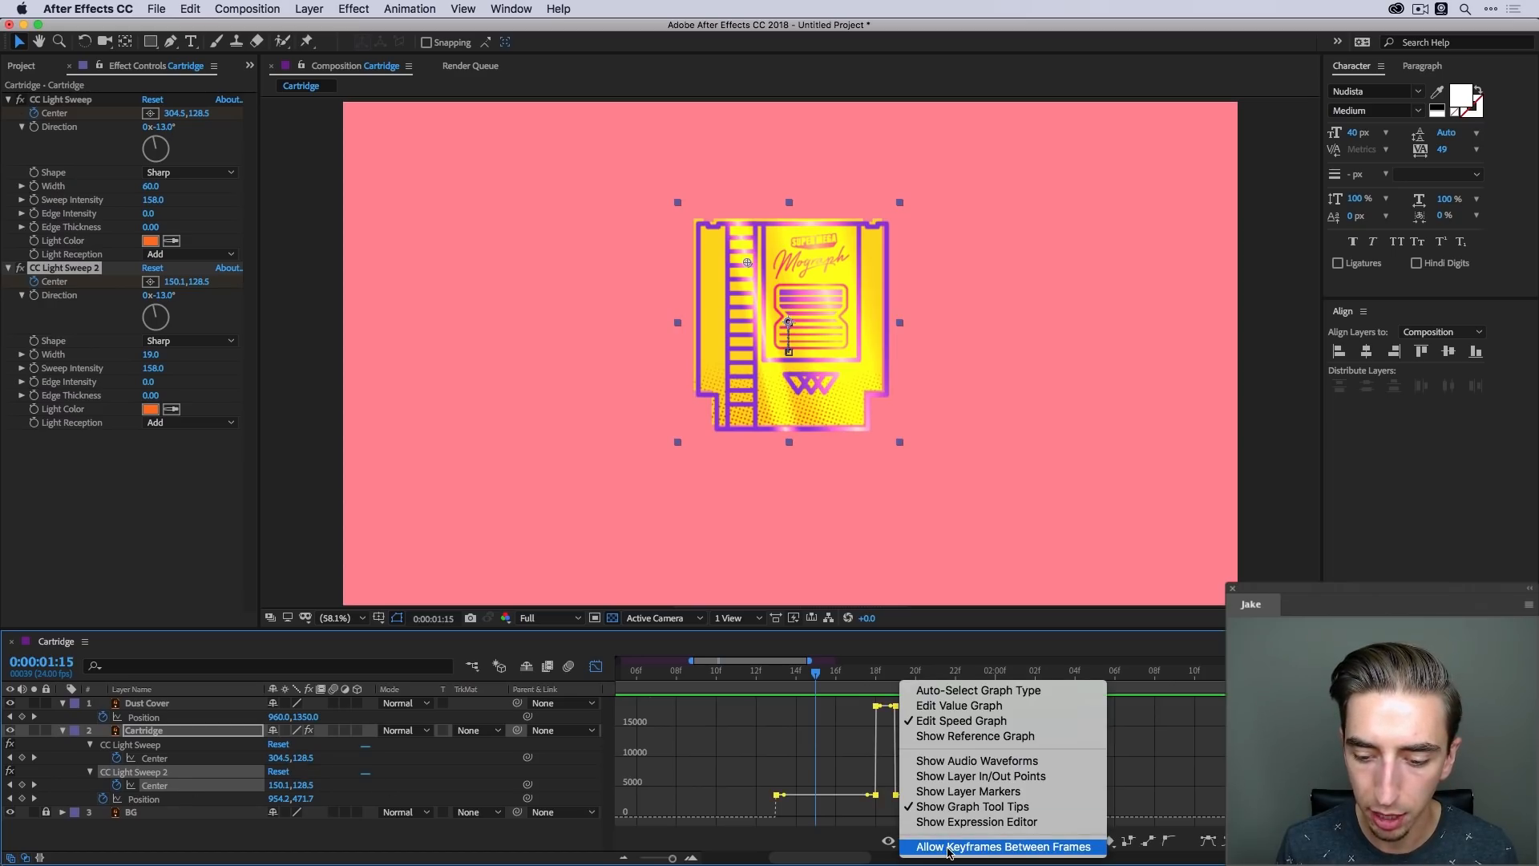
pyautogui.click(1058, 849)
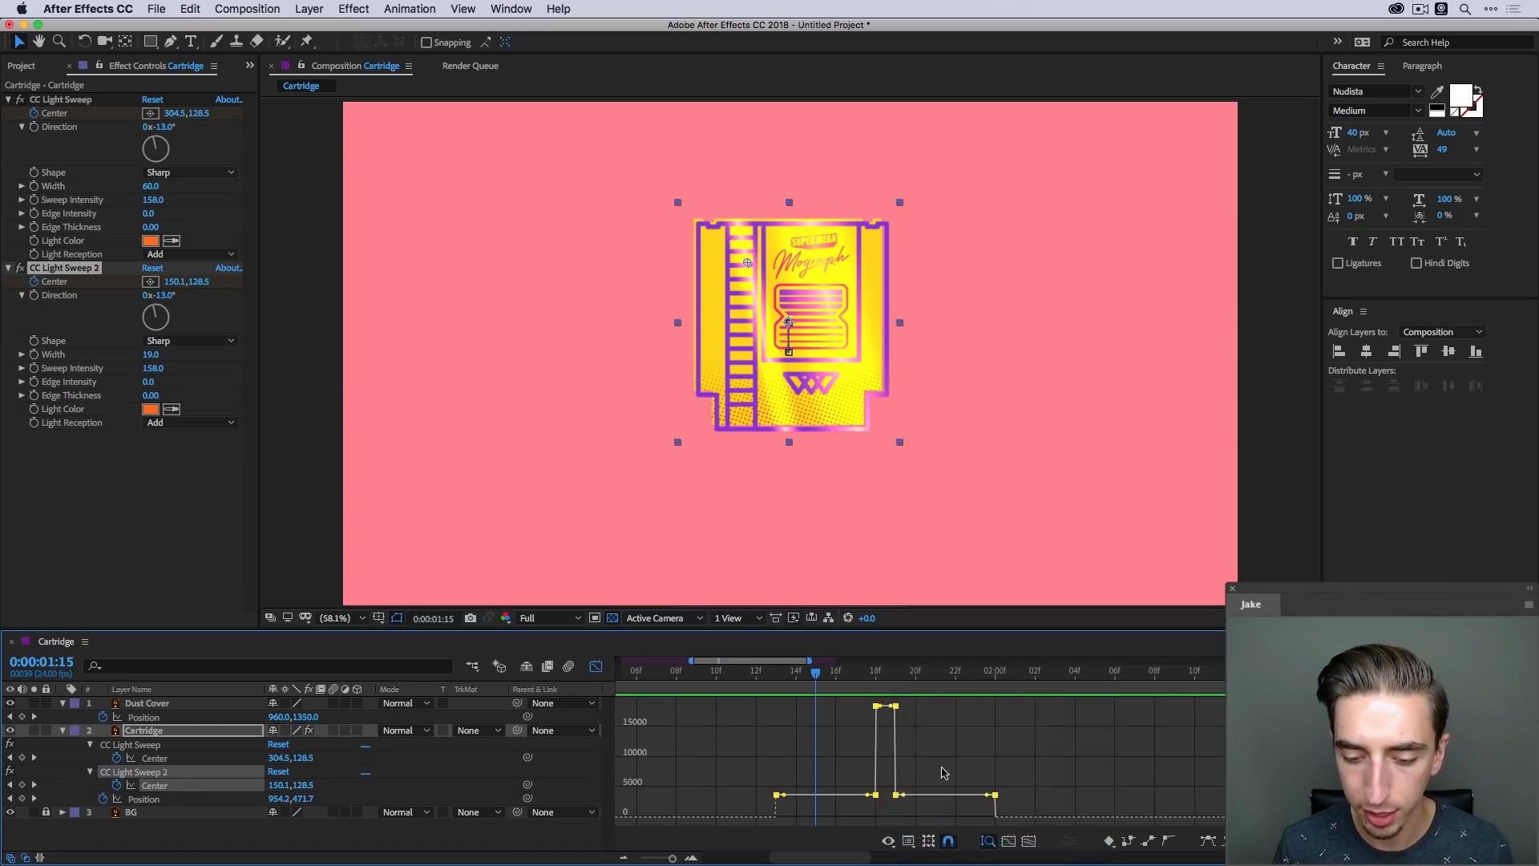
# Shift all of the second light sweep's Center keyframes a fraction of a frame earlier and preview the whole animation
pyautogui.moveTo(885, 802); pyautogui.dragTo(871, 799)
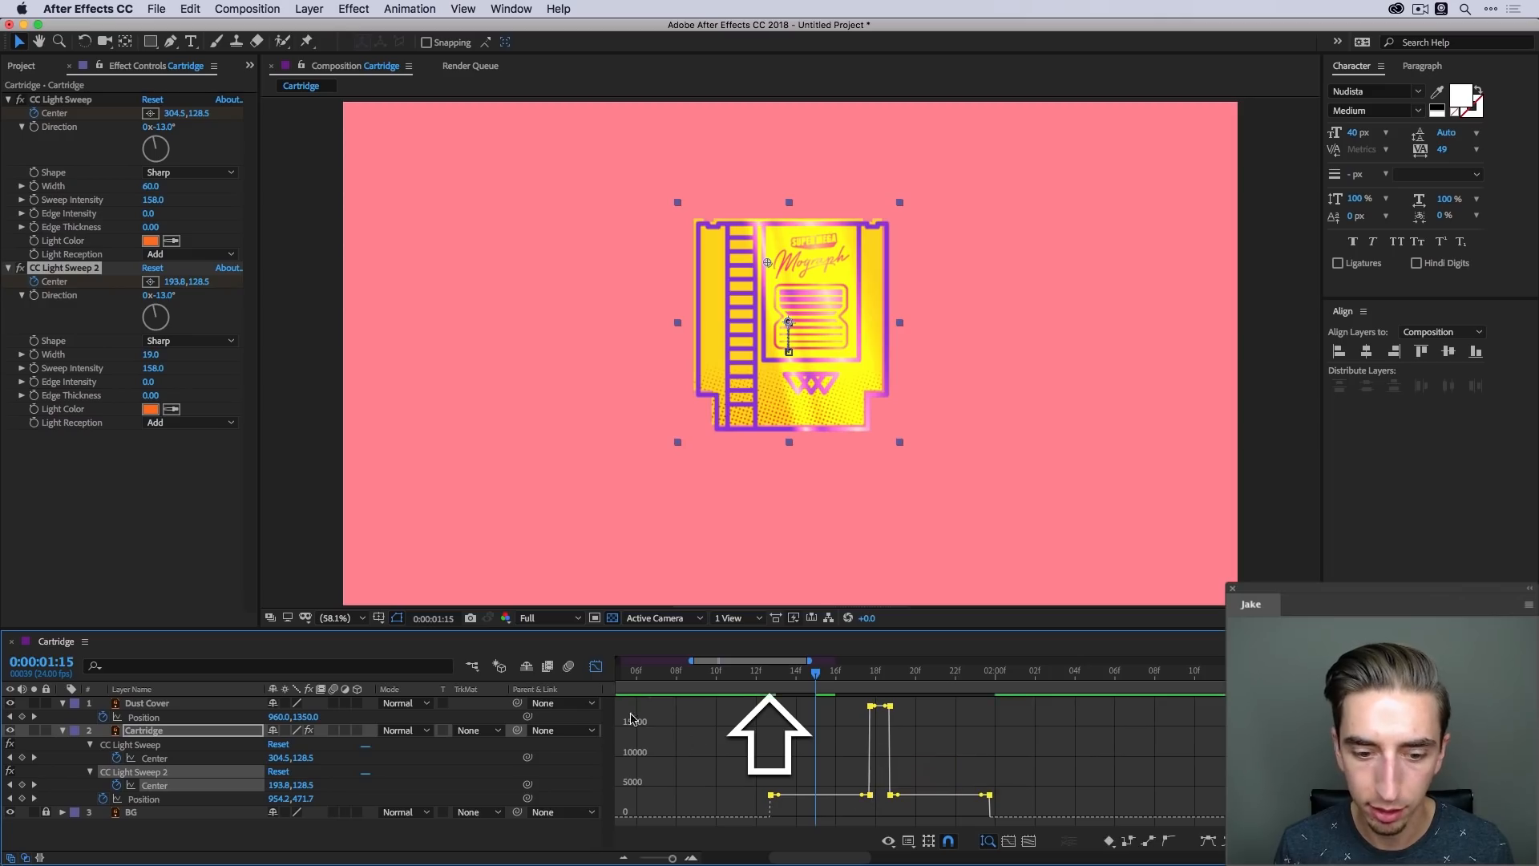
pyautogui.click(596, 668)
pyautogui.press('-')
pyautogui.press('-')
pyautogui.press('-')
pyautogui.press('KP_0')
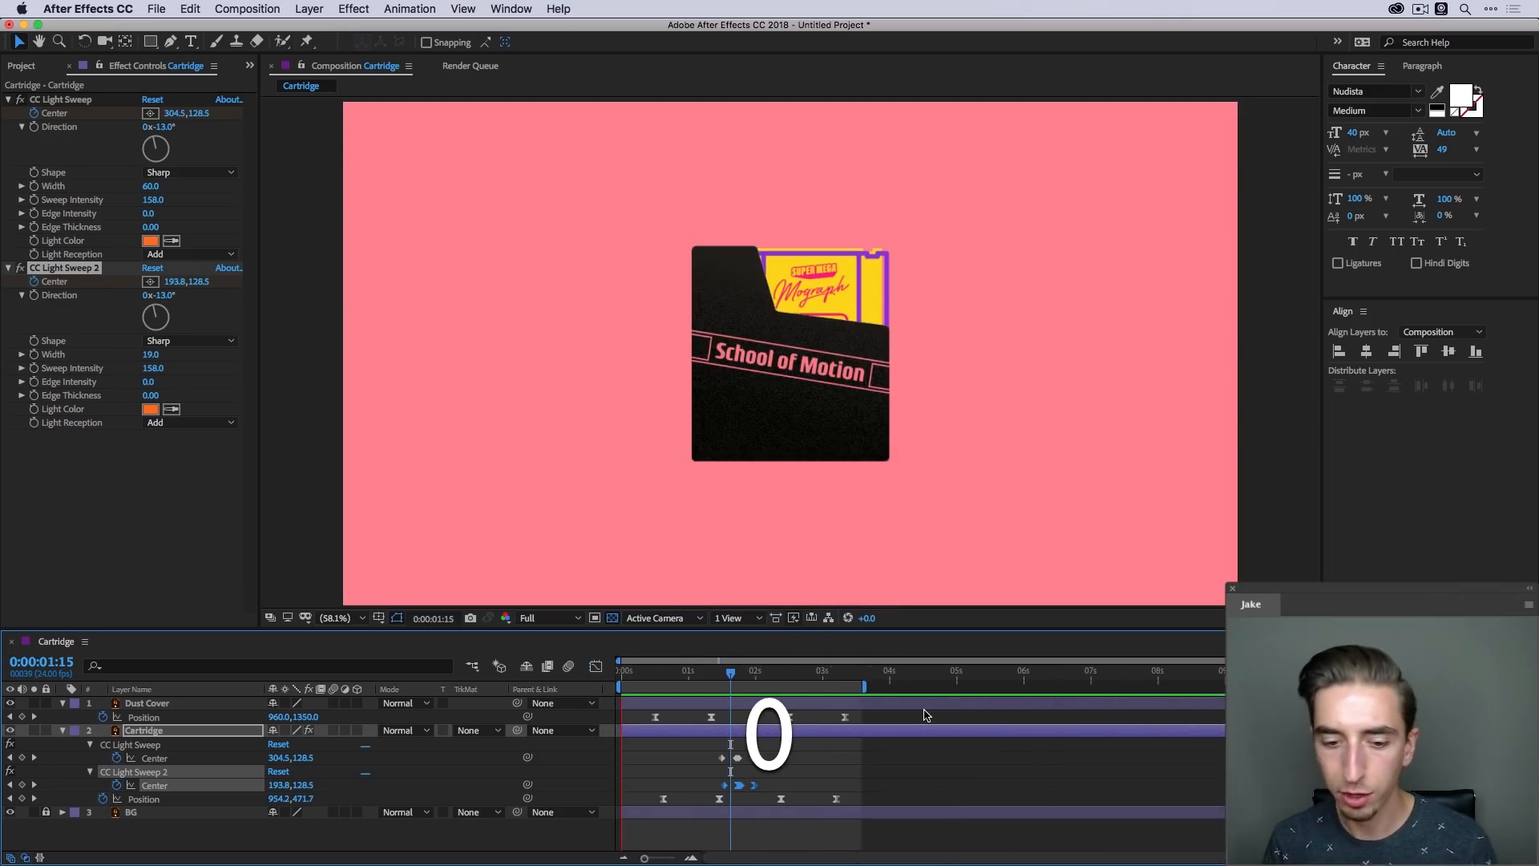